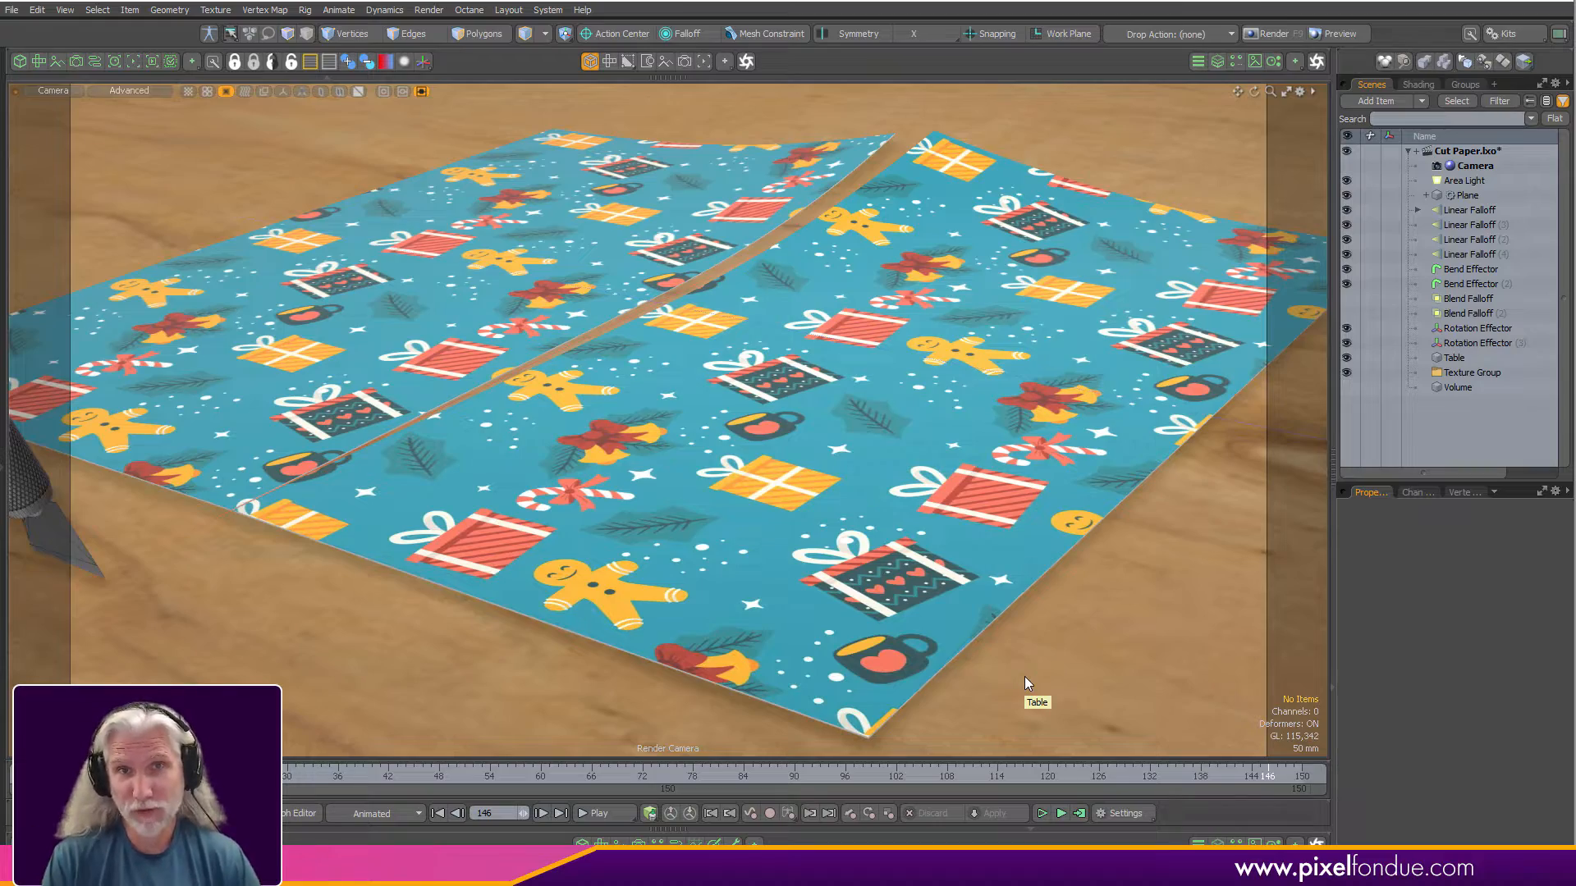
Examine the cut wrapping paper from several angles in the perspective view around frame 142.
key(ctrl+space)
click(847, 413)
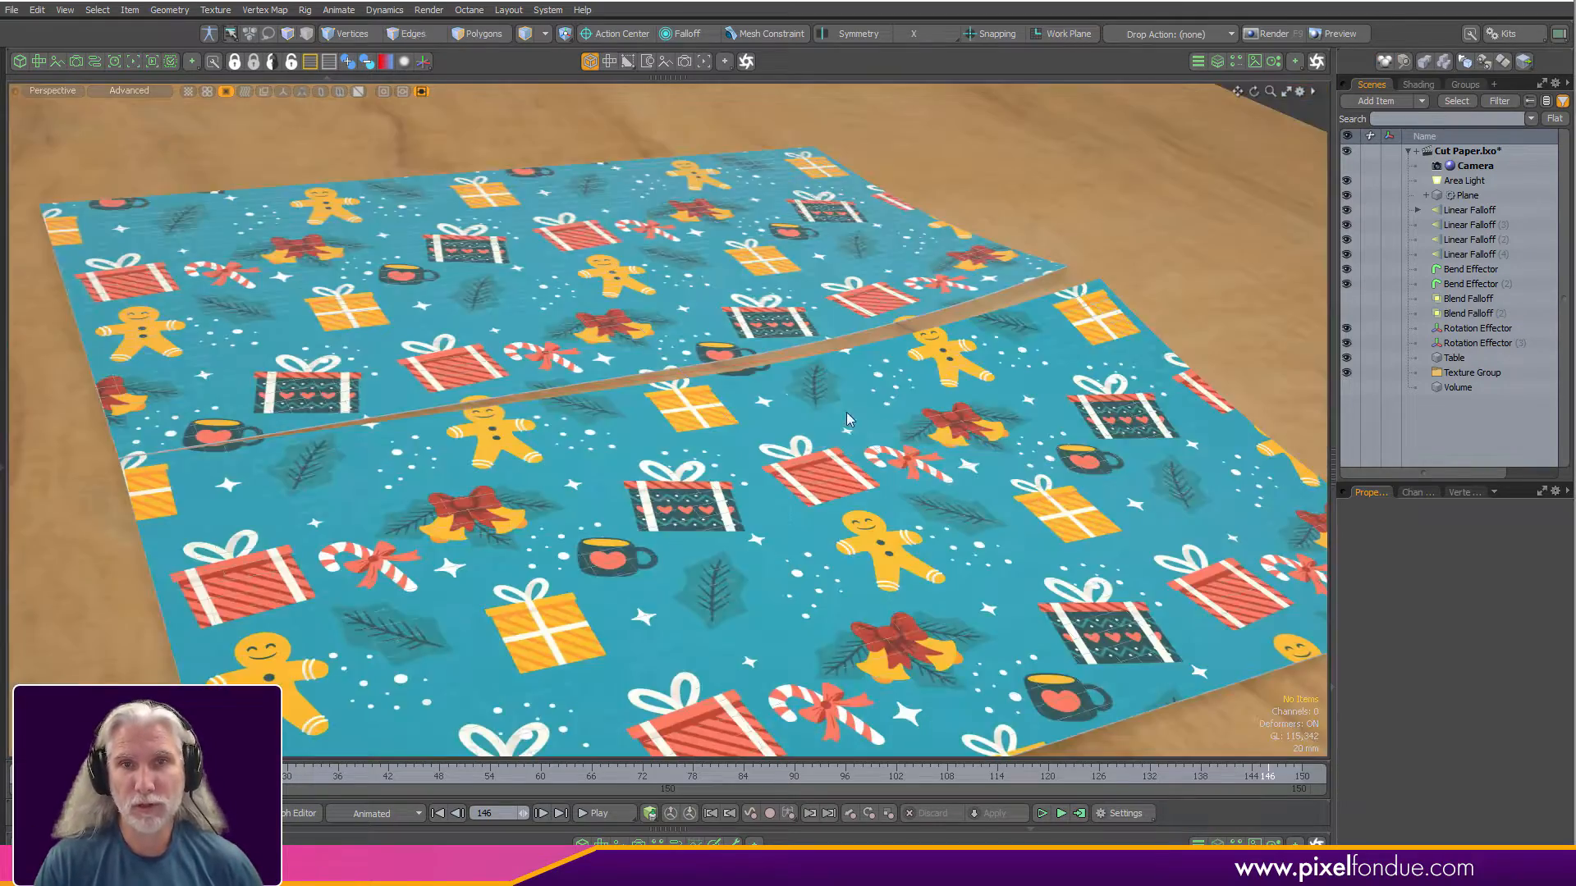
alt+drag(847, 414, 968, 460)
scroll(919, 460, up, 3)
scroll(739, 485, down, 5)
alt+shift+drag(739, 484, 684, 330)
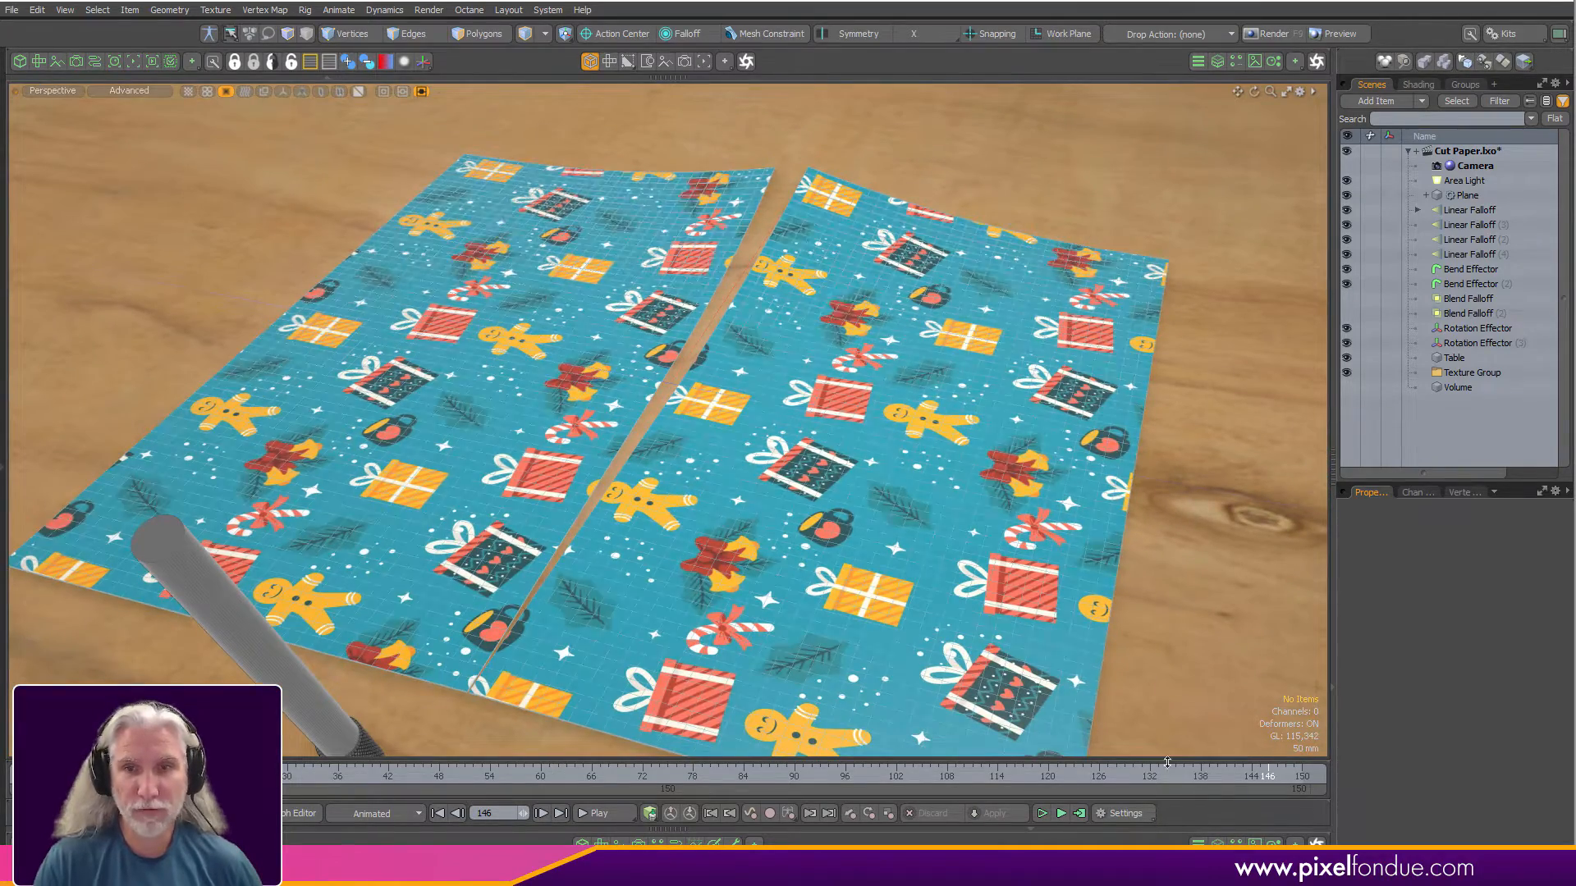
mouse_move(1233, 774)
mouse_down()
mouse_move(41, 774)
mouse_move(1233, 773)
mouse_up()
mouse_move(821, 480)
alt+mouse_down()
mouse_move(706, 426)
mouse_move(809, 475)
alt+mouse_up()
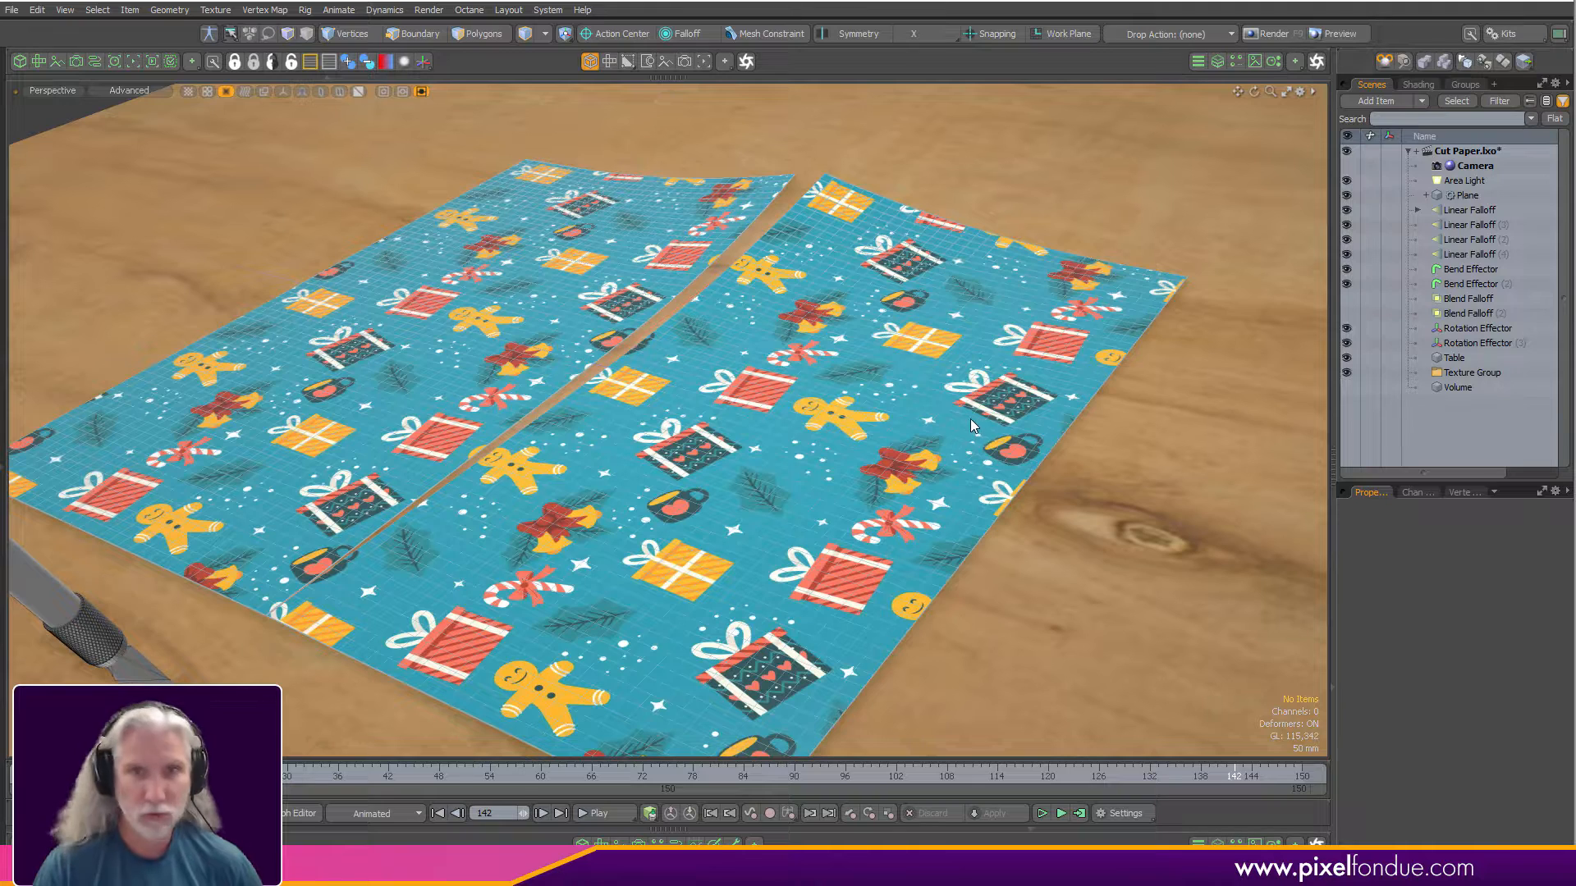
Create a new scene, collapsing the Cut Paper.lxo items, and display the mesh operations list.
key(ctrl+n)
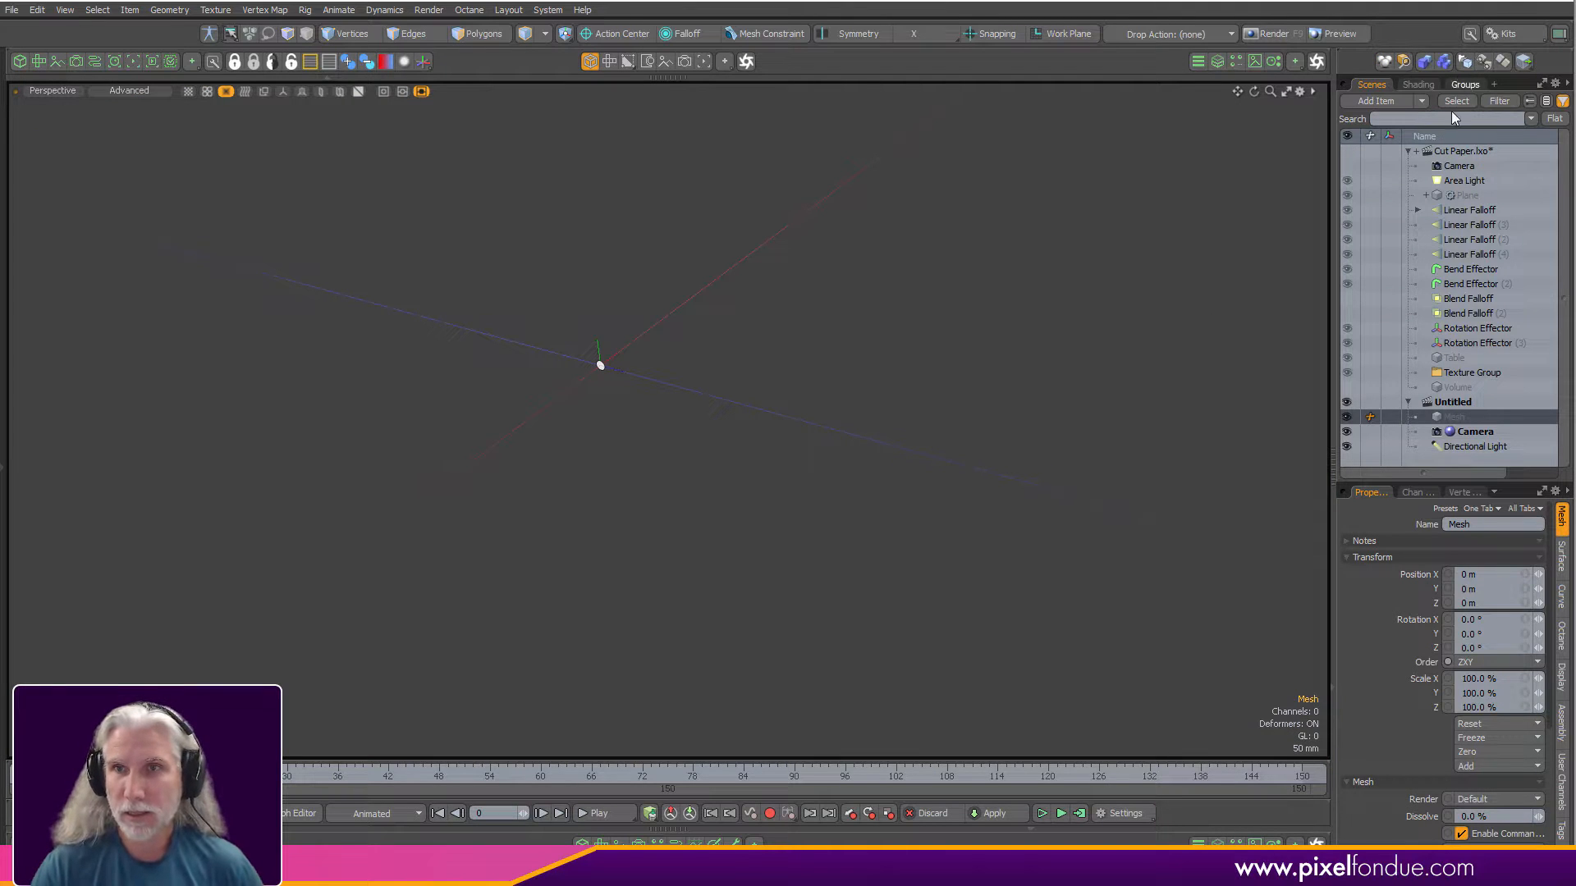
click(1407, 151)
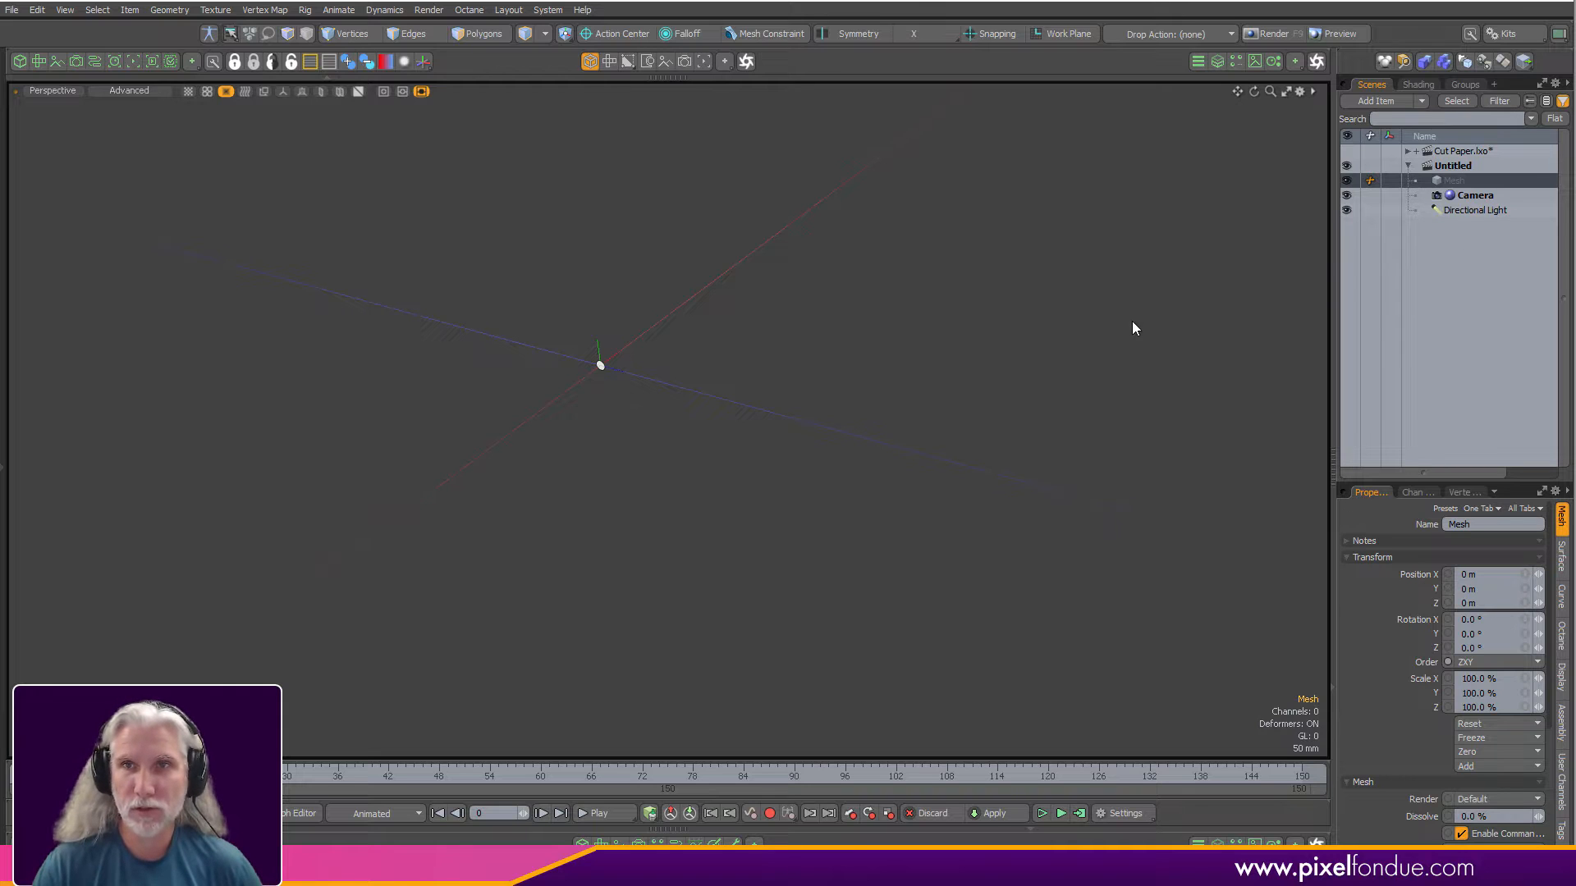
click(1217, 61)
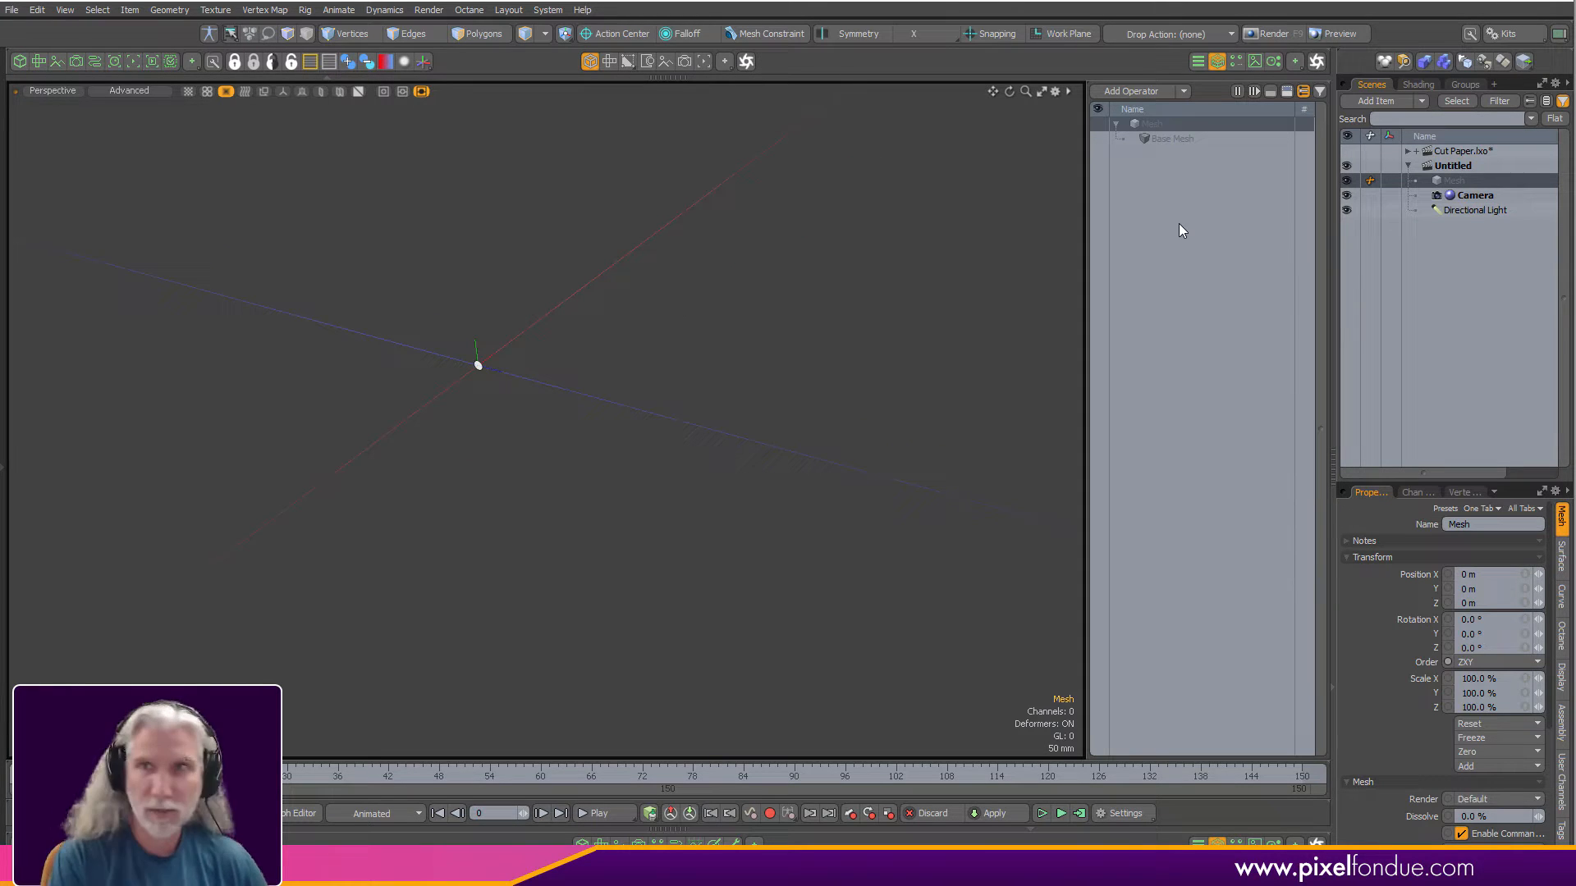
Add a Cube mesh operation to the empty mesh in the new scene.
click(1130, 91)
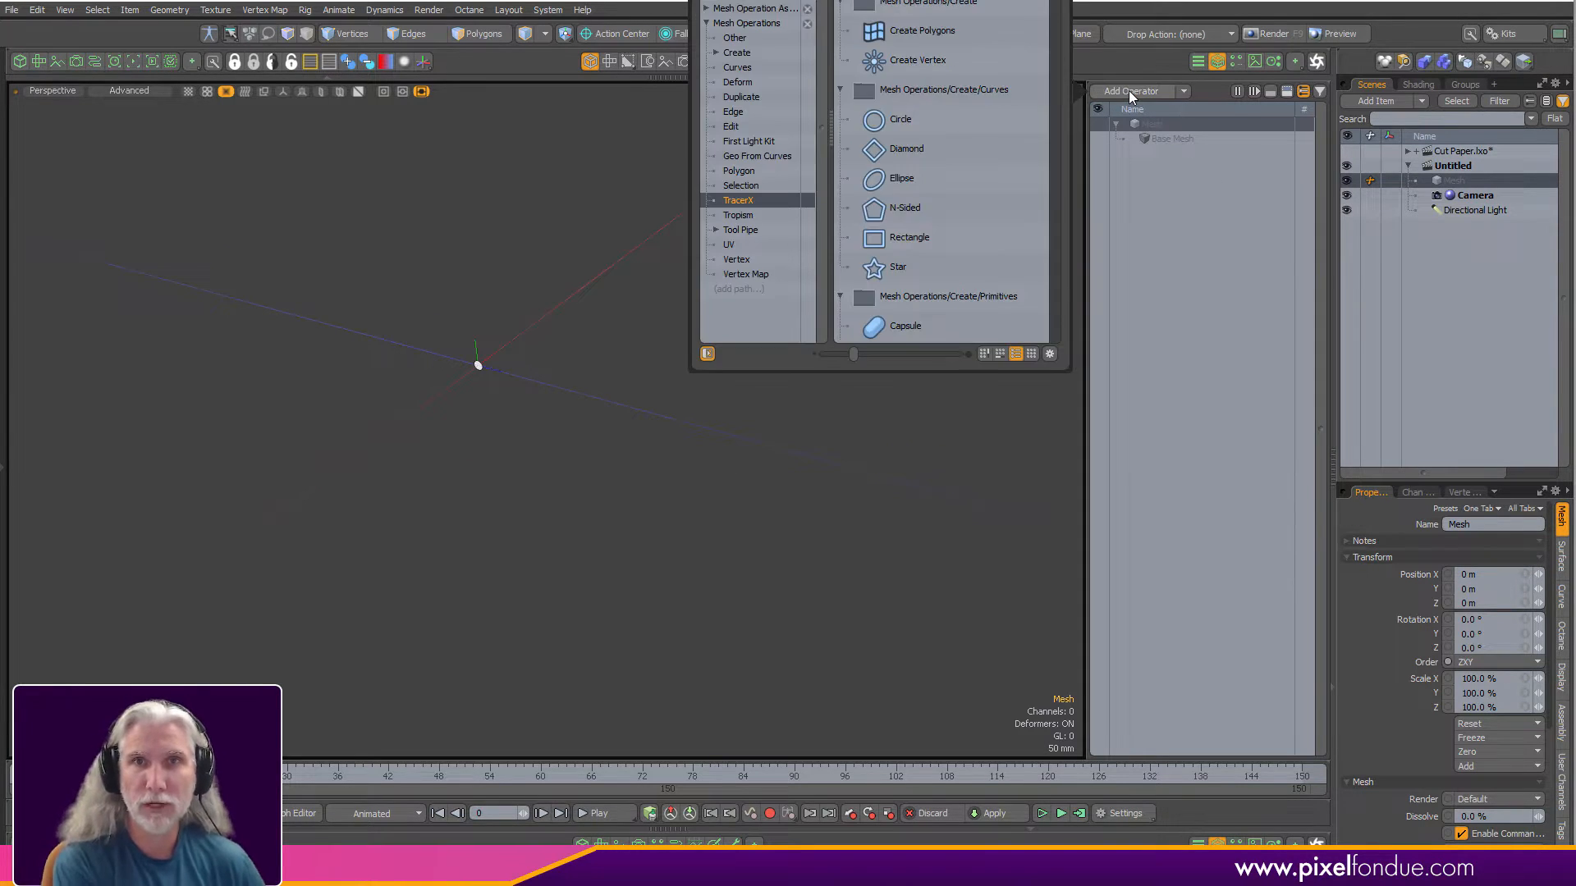
text(cube)
drag(846, 2, 625, 163)
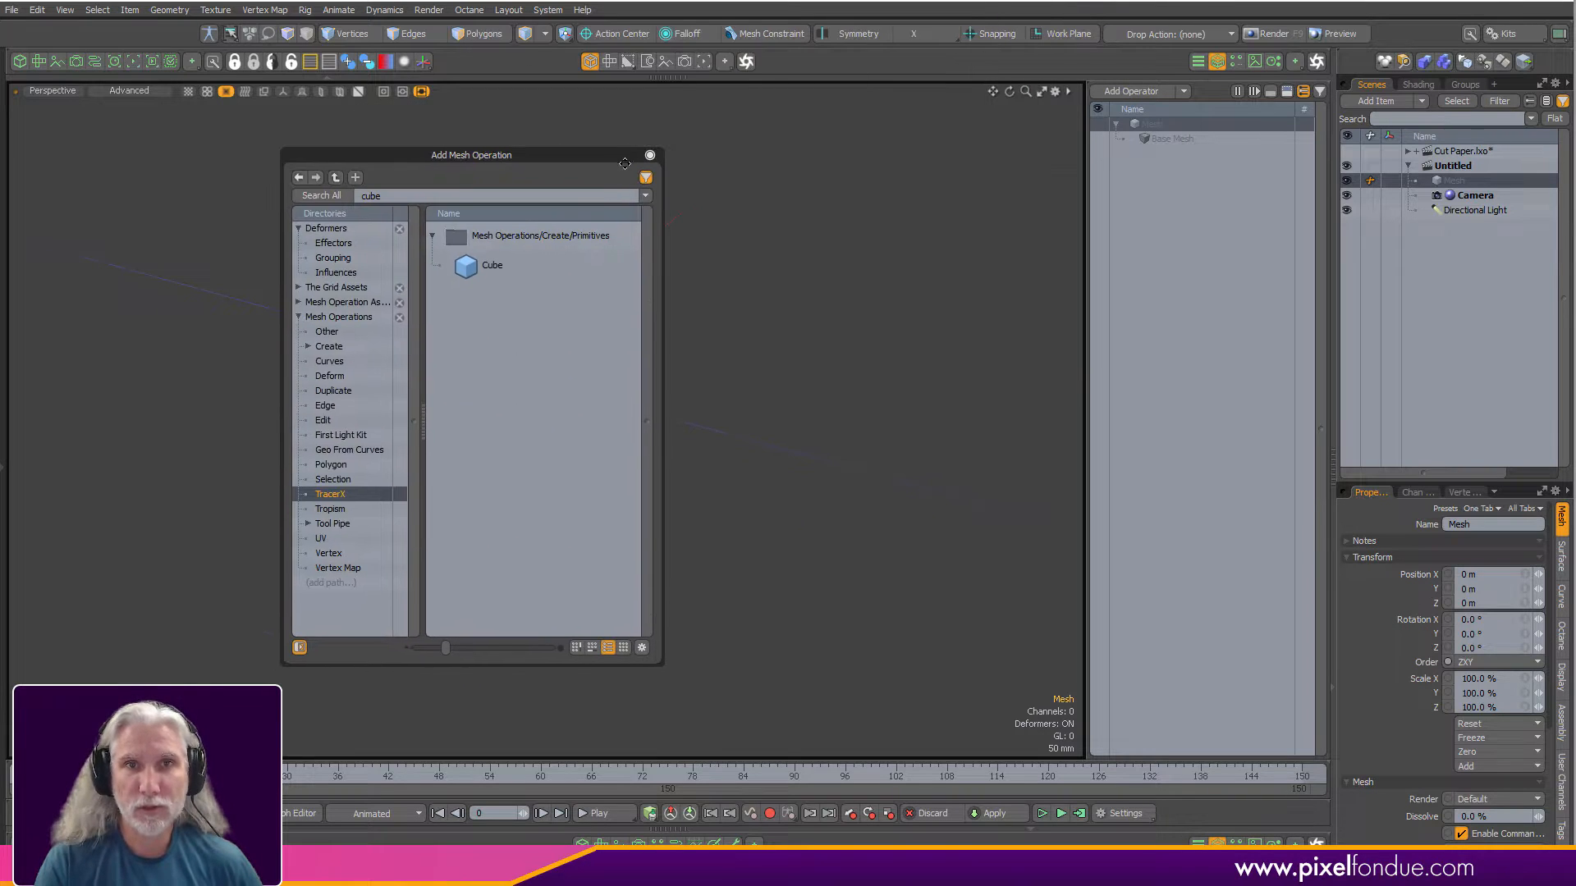
double_click(480, 267)
drag(481, 156, 352, 157)
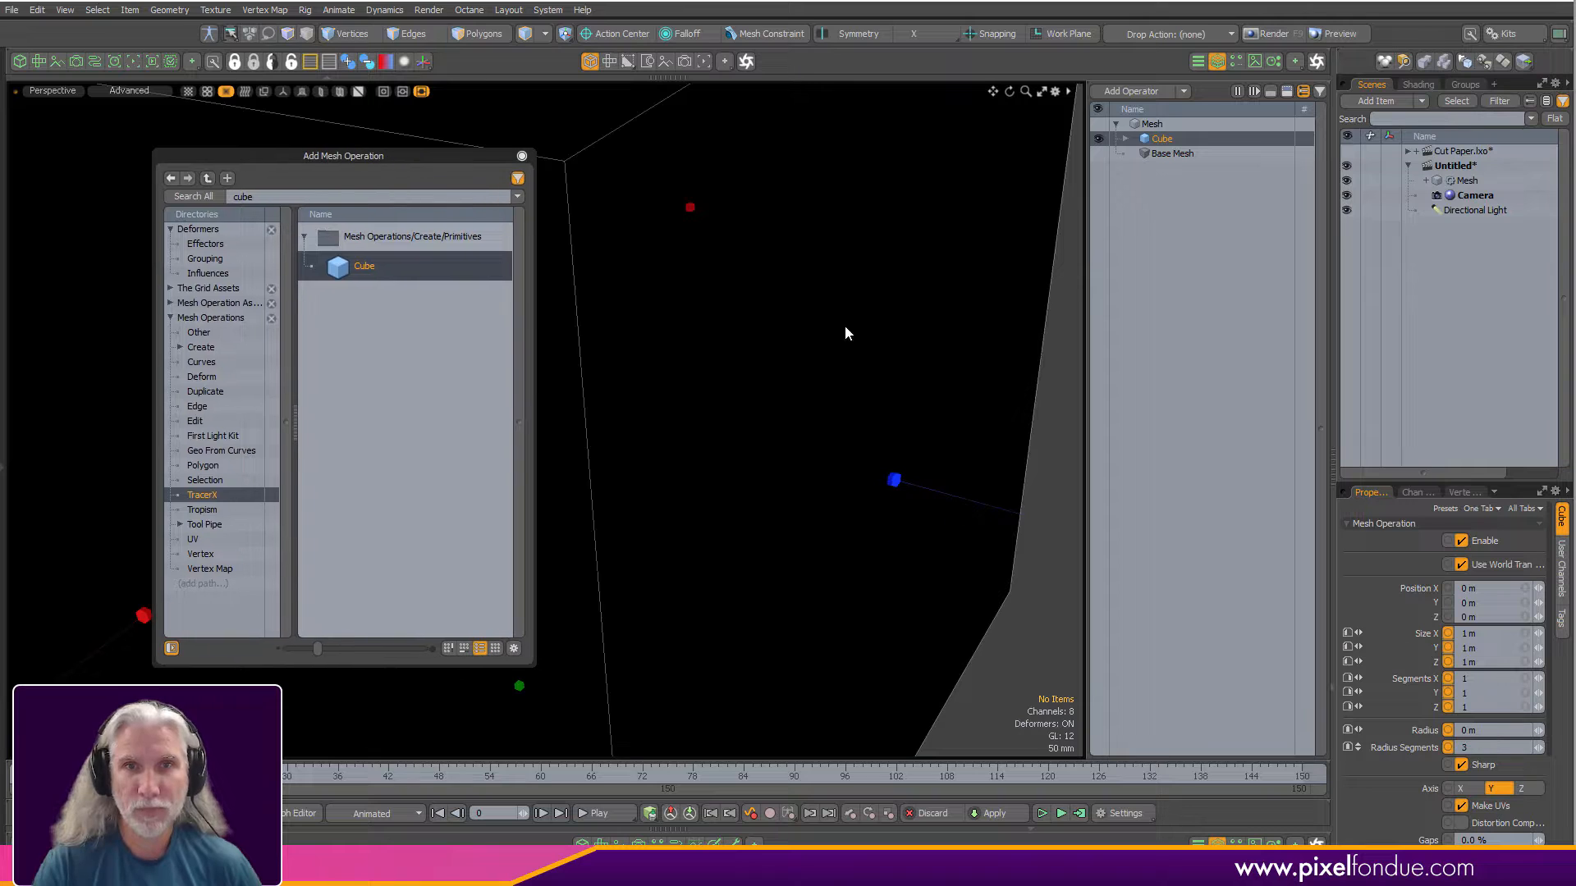
Flatten the cube into a plane by setting its Y size to 0 m.
key(k)
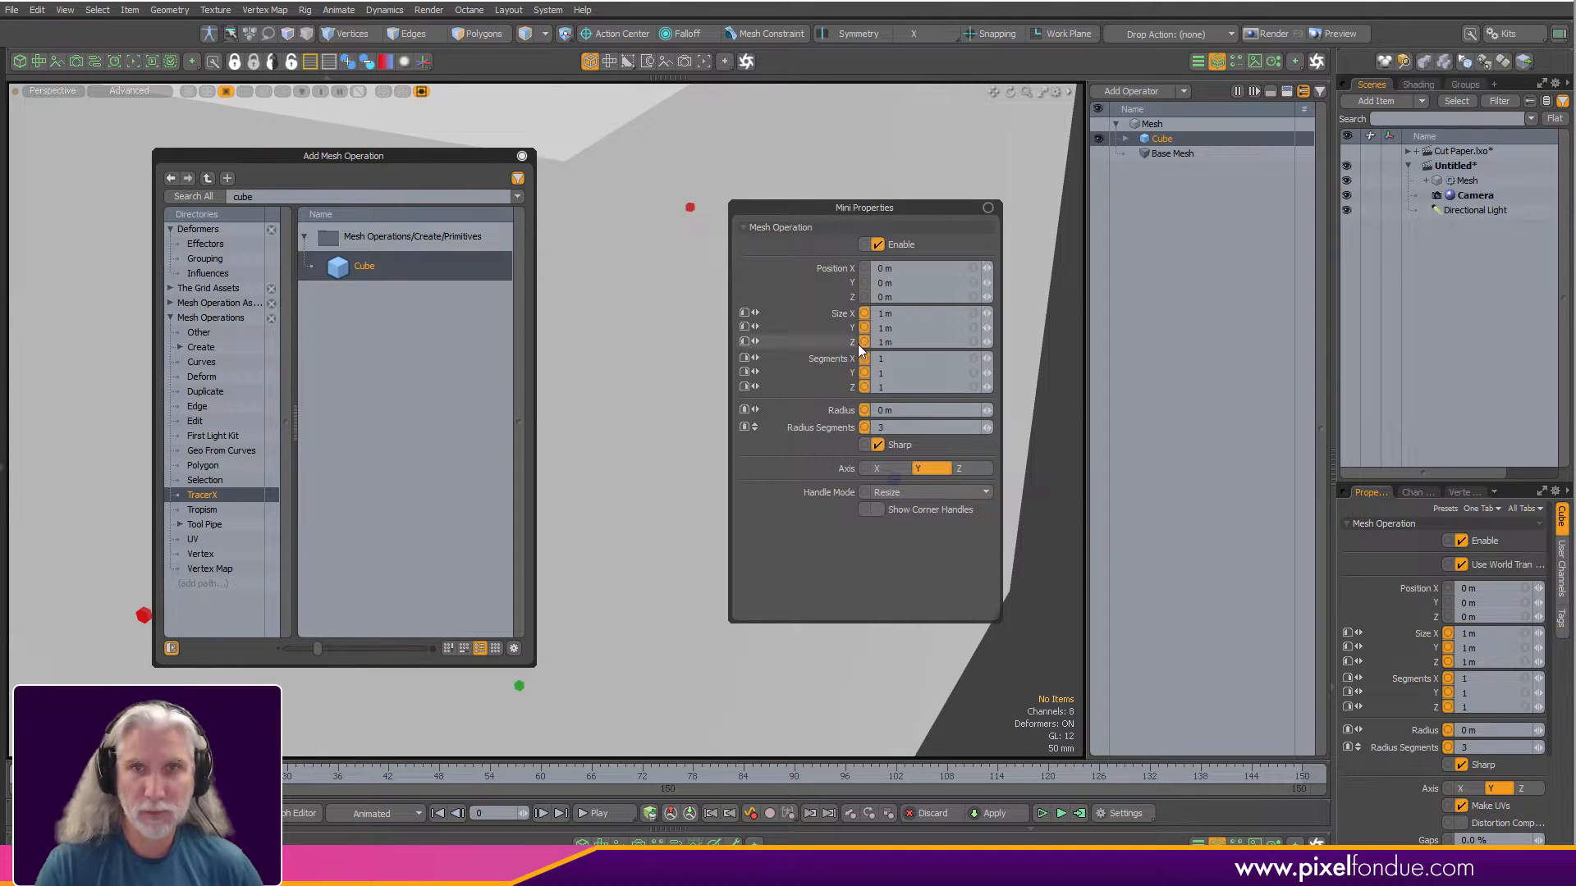
click(914, 312)
key(Tab)
text(0)
key(Return)
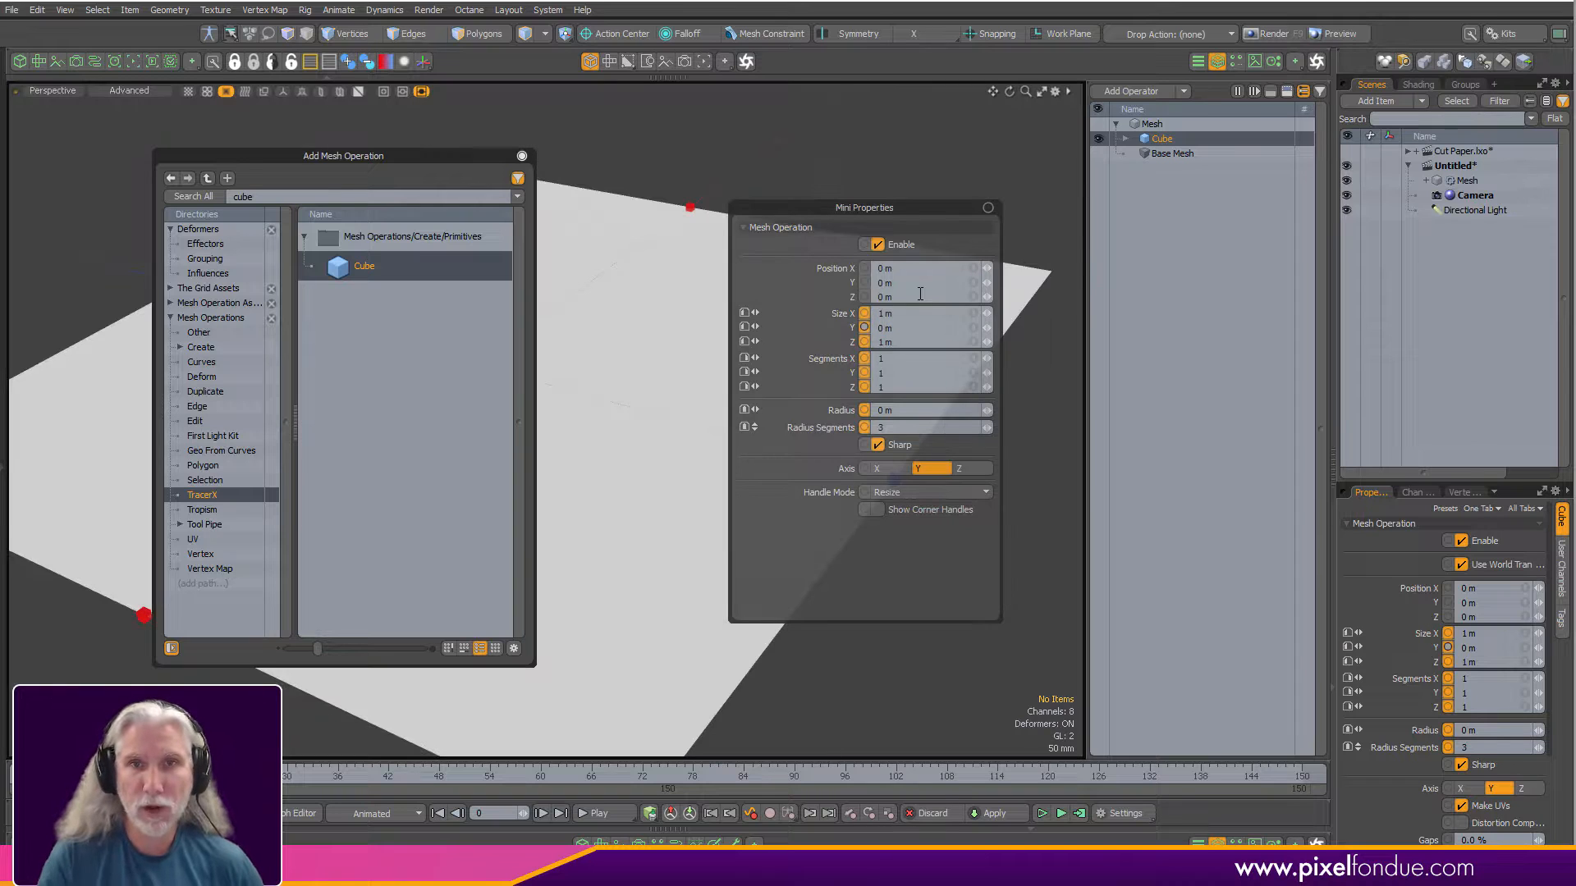
scroll(746, 377, down, 3)
alt+drag(738, 394, 863, 476)
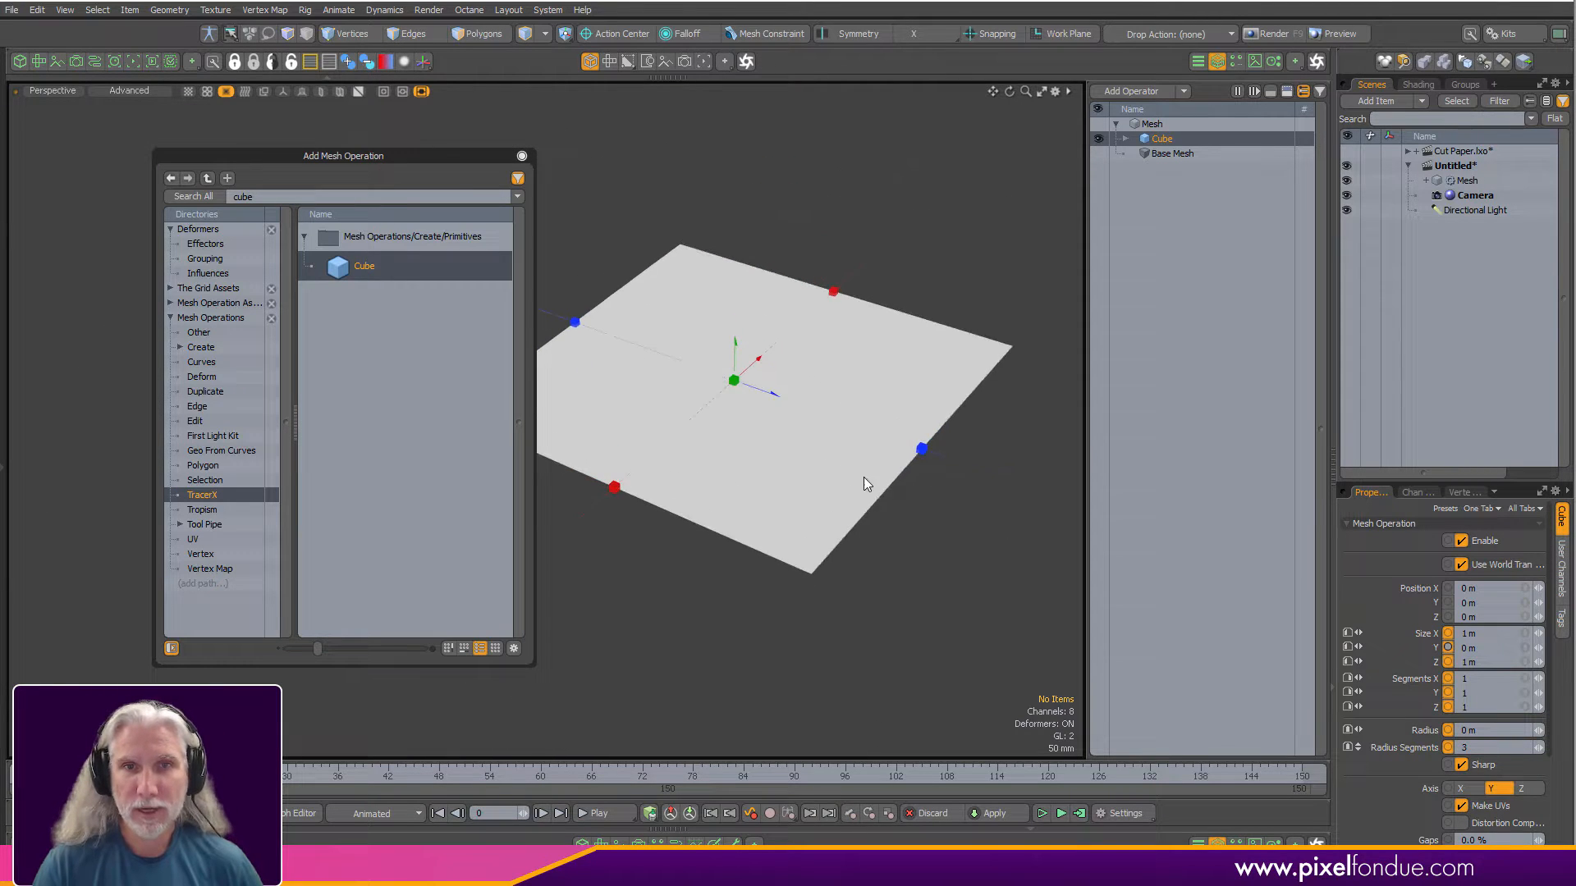
Subdivide the flat plane with 64 segments in X and 64 segments in Z.
key(k)
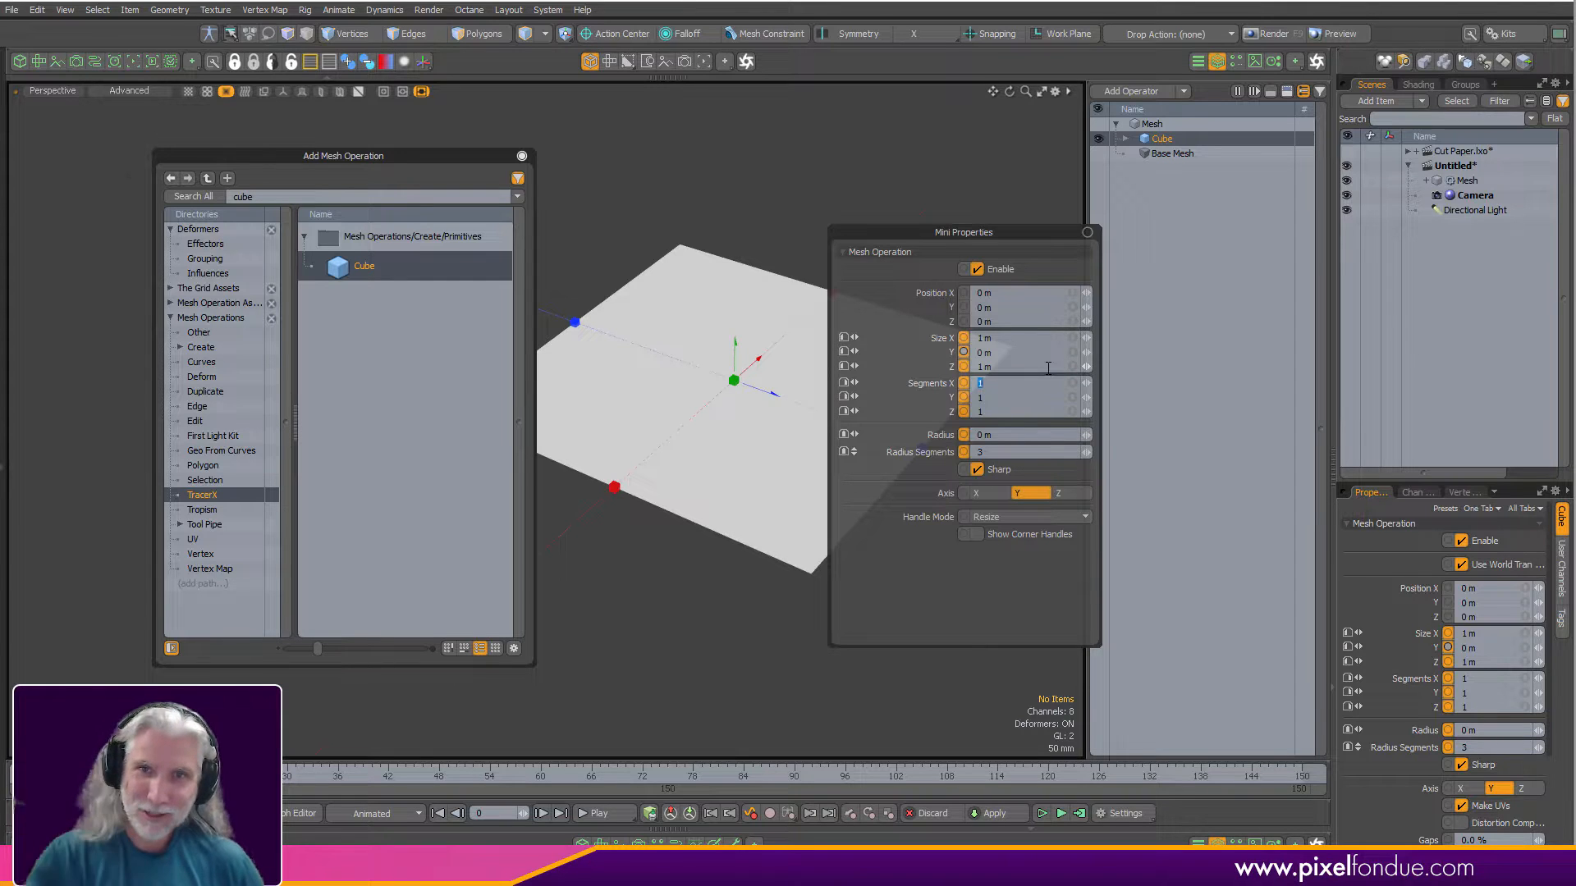
text(64)
key(Tab)
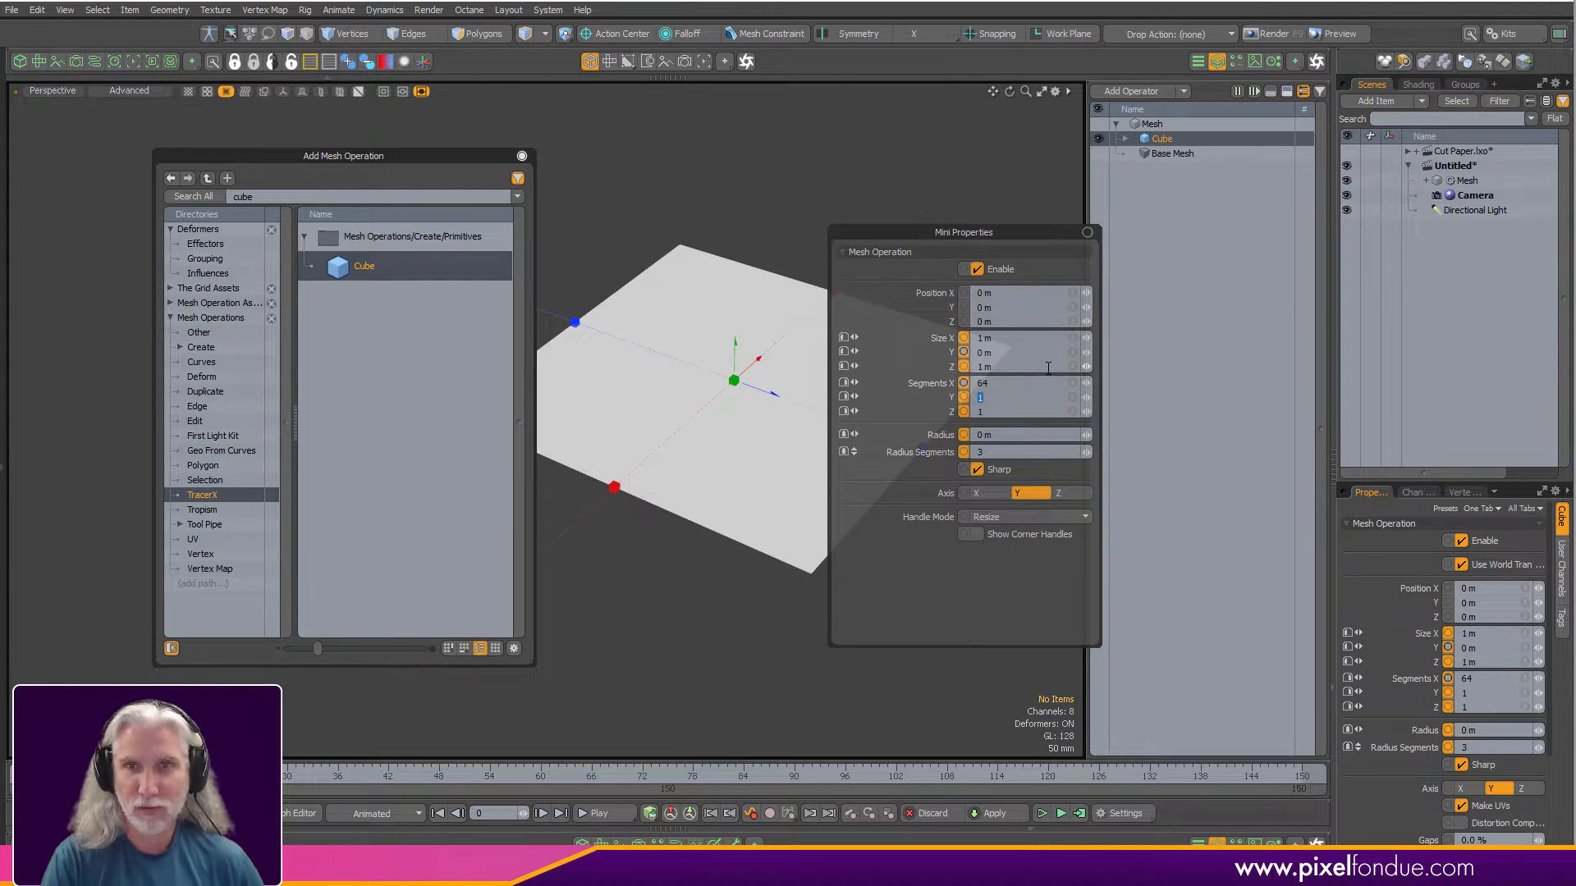
text(64)
key(Return)
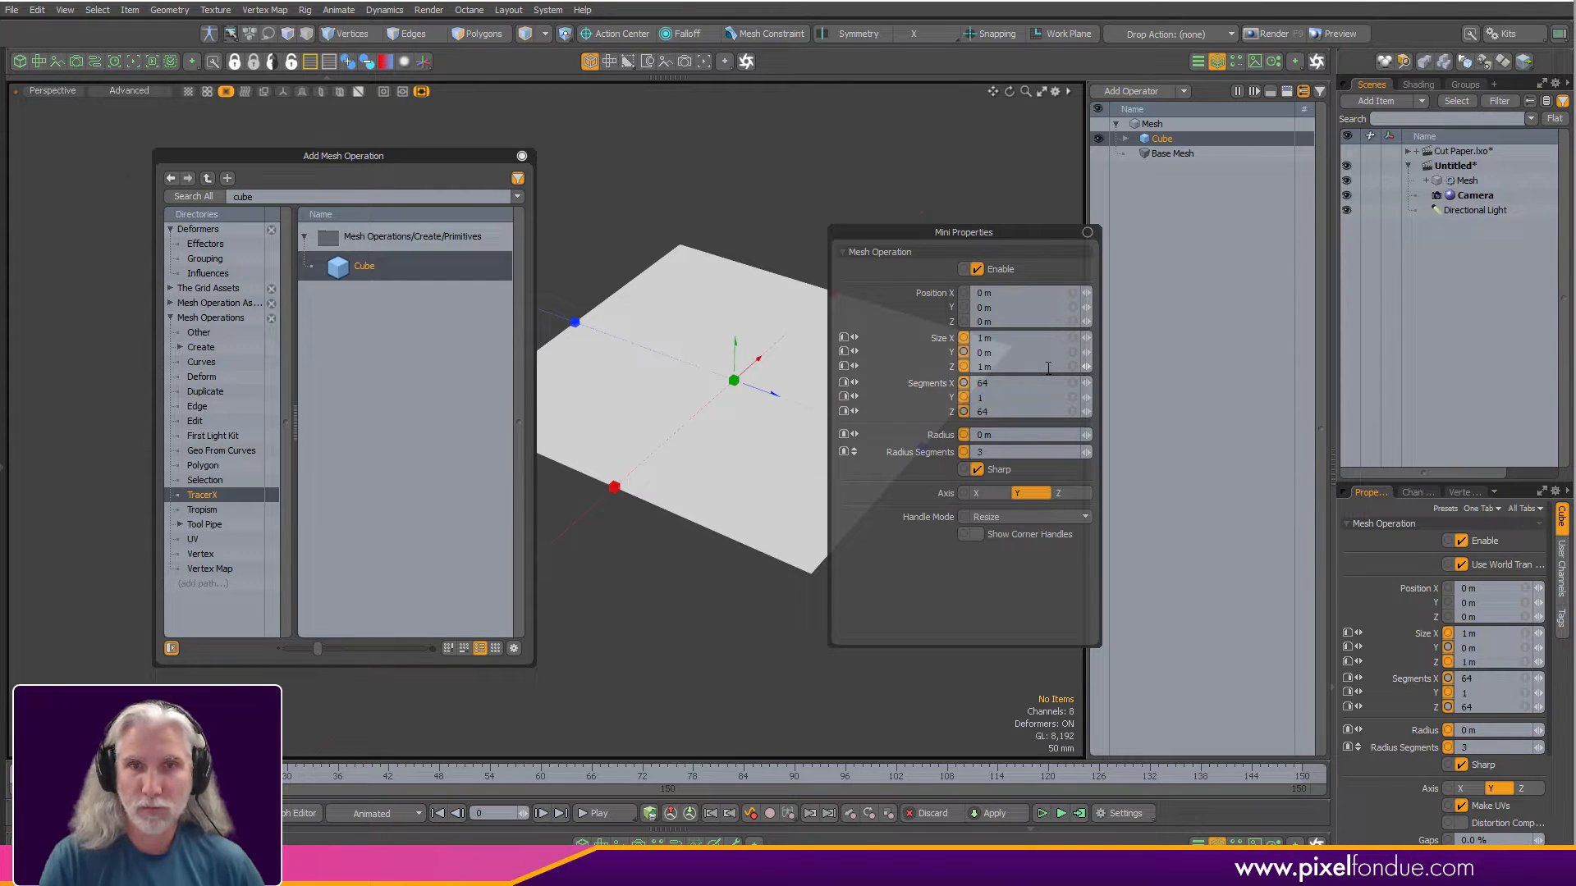
Inspect the plane in wireframe and return to Advanced shading with the wireframe overlay shown.
click(716, 543)
key(ctrl+6)
click(720, 686)
ctrl+alt+drag(743, 453, 798, 472)
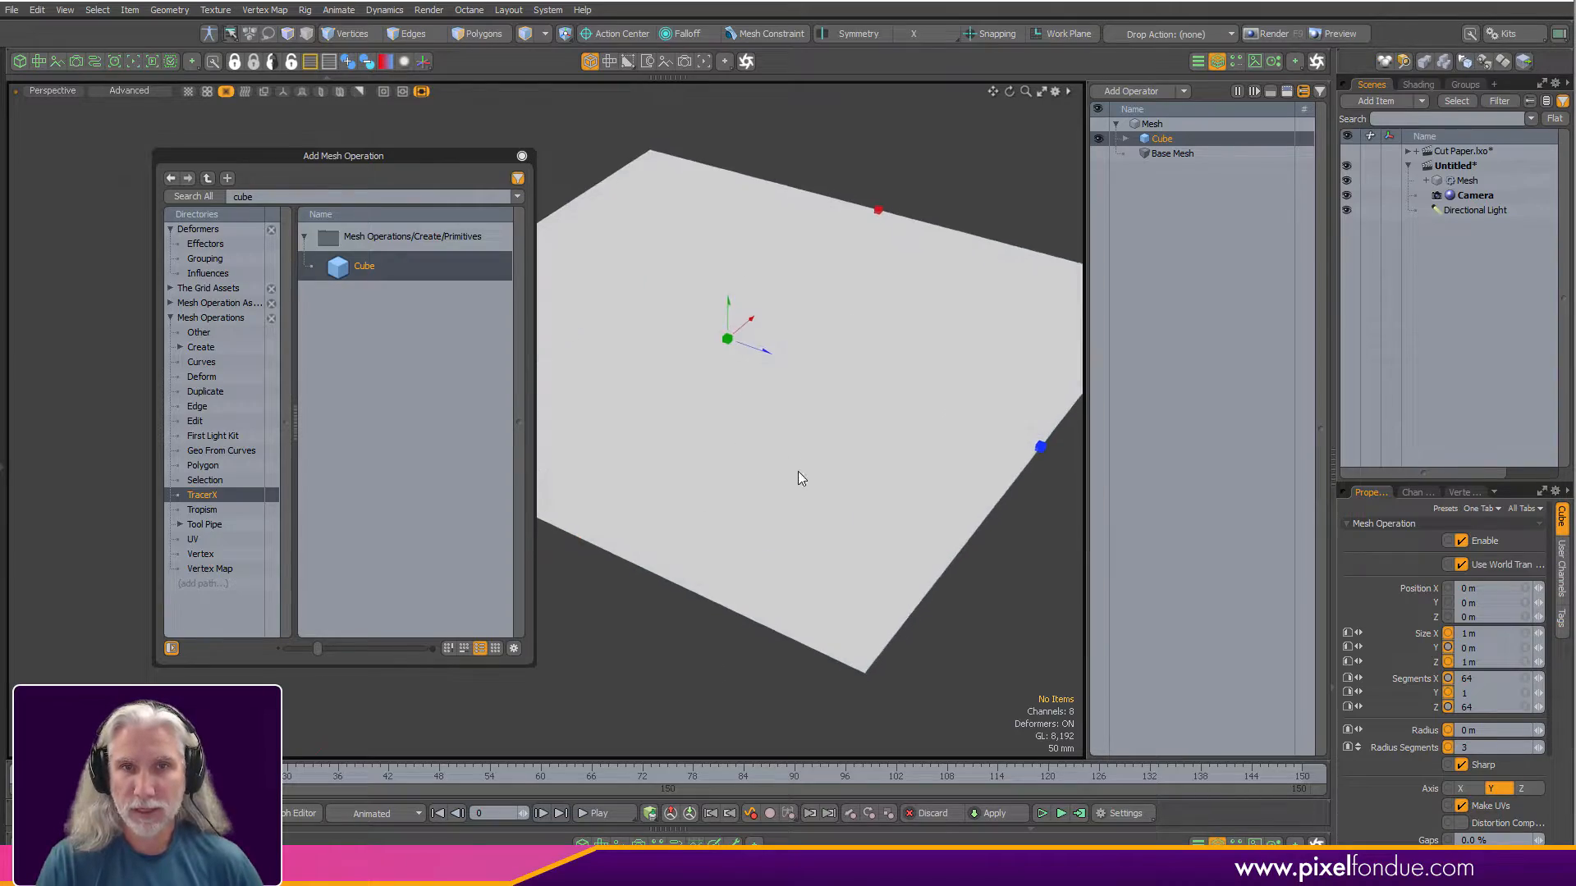
key(ctrl+2)
click(795, 411)
alt+drag(763, 386, 706, 466)
key(ctrl+2)
click(841, 448)
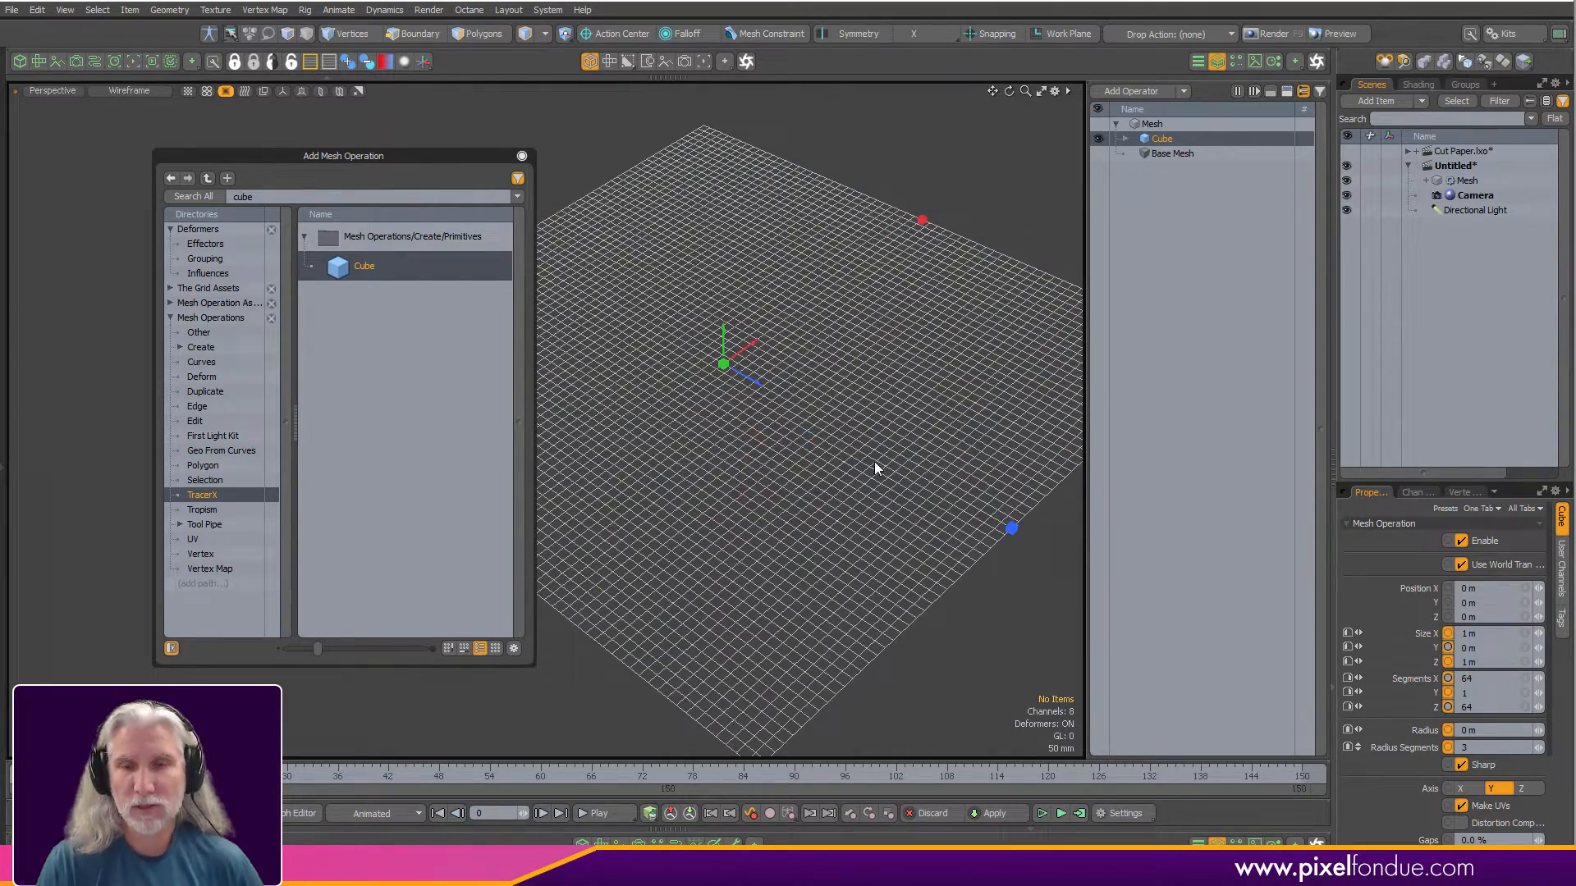
mouse_move(829, 626)
alt+mouse_down()
mouse_move(845, 546)
mouse_move(943, 320)
alt+mouse_up()
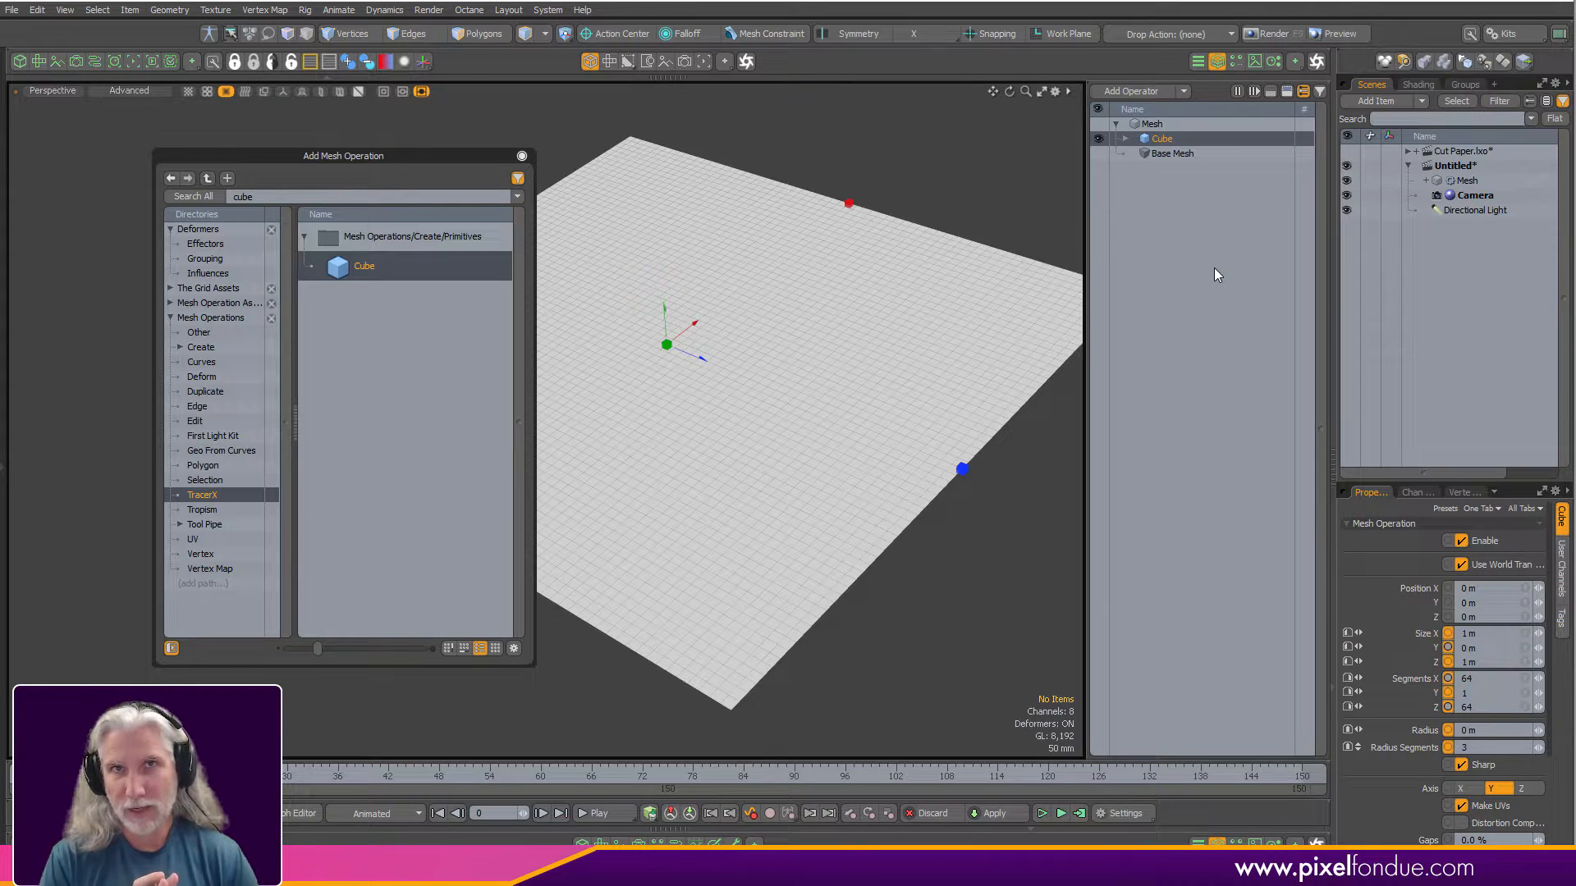
Add an Edge Split mesh operation above the Cube operation.
click(1152, 140)
click(1133, 91)
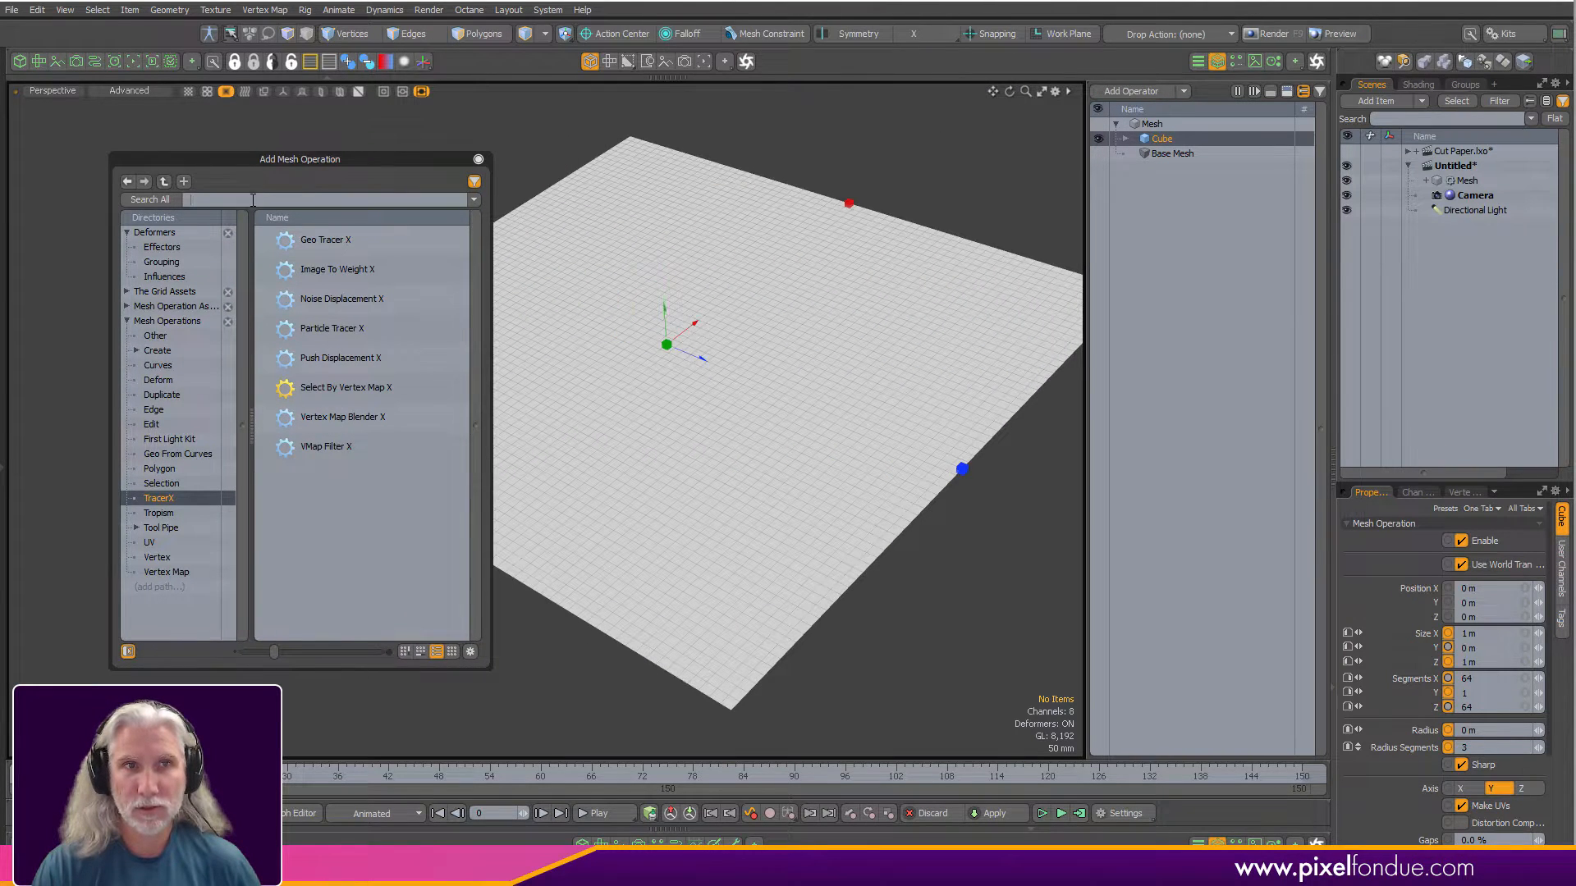
text(dge sp)
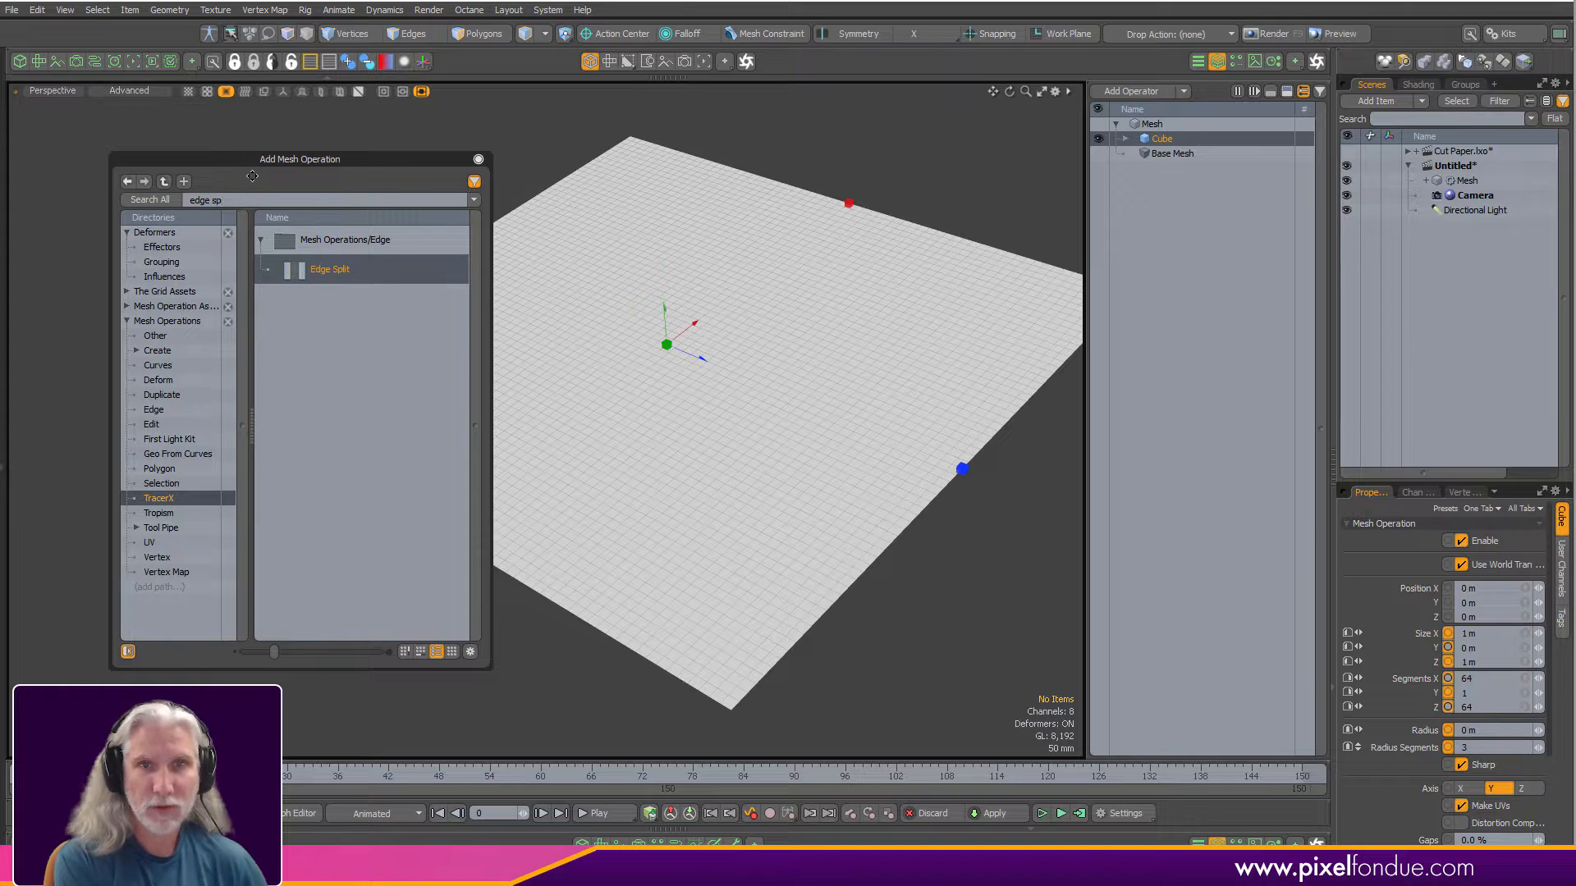
key(Return)
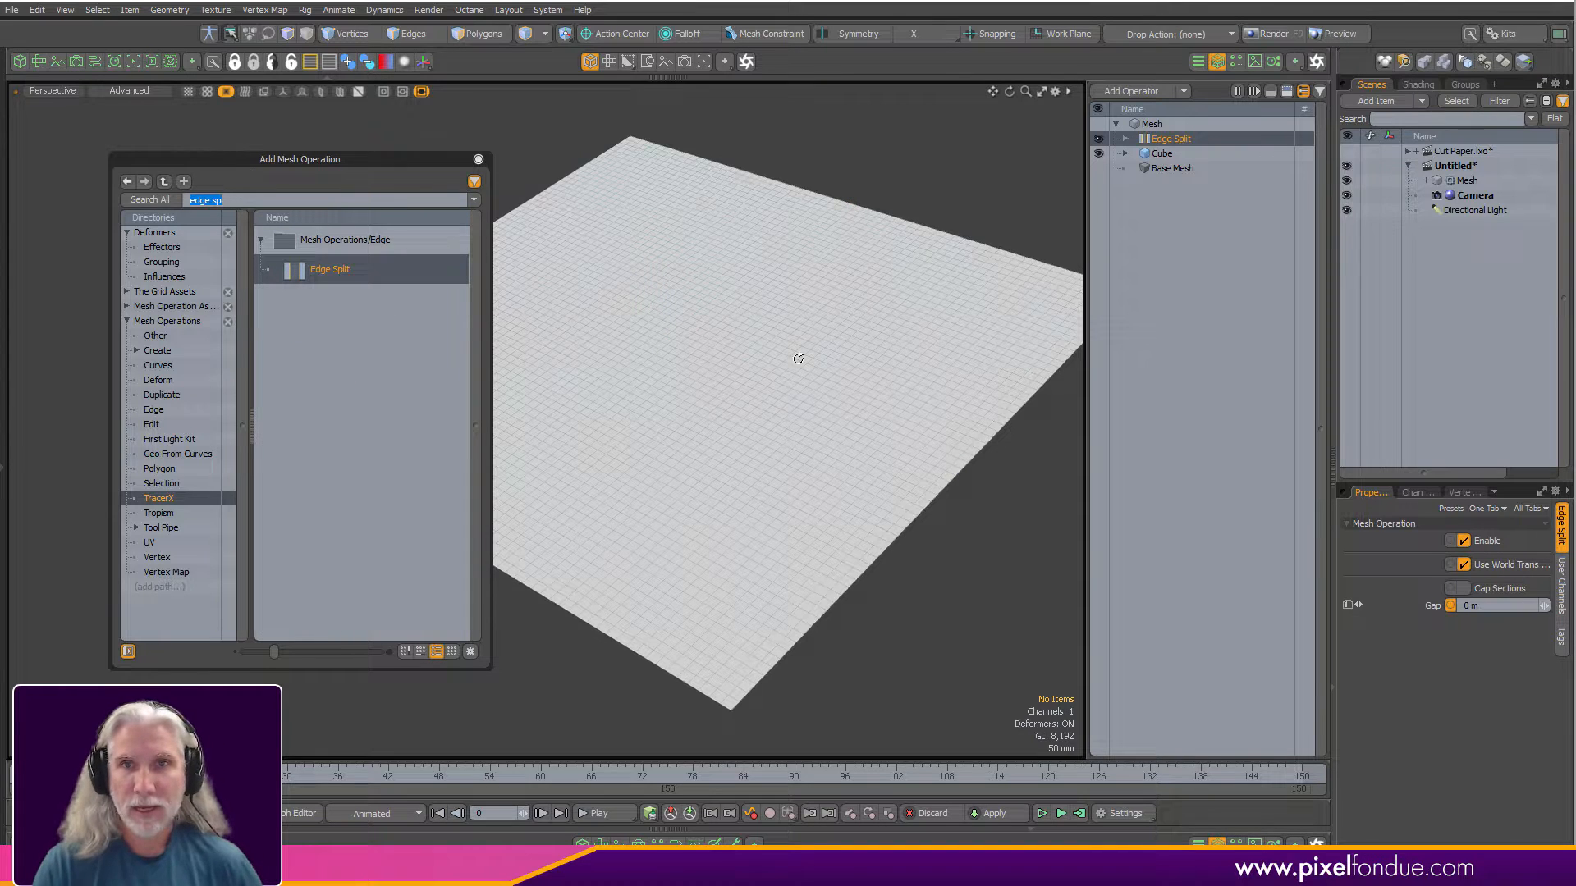
Set the Edge Split gap to 5 mm and look closely at the separated polygons.
alt+shift+drag(798, 358, 849, 355)
scroll(849, 374, up, 3)
key(p)
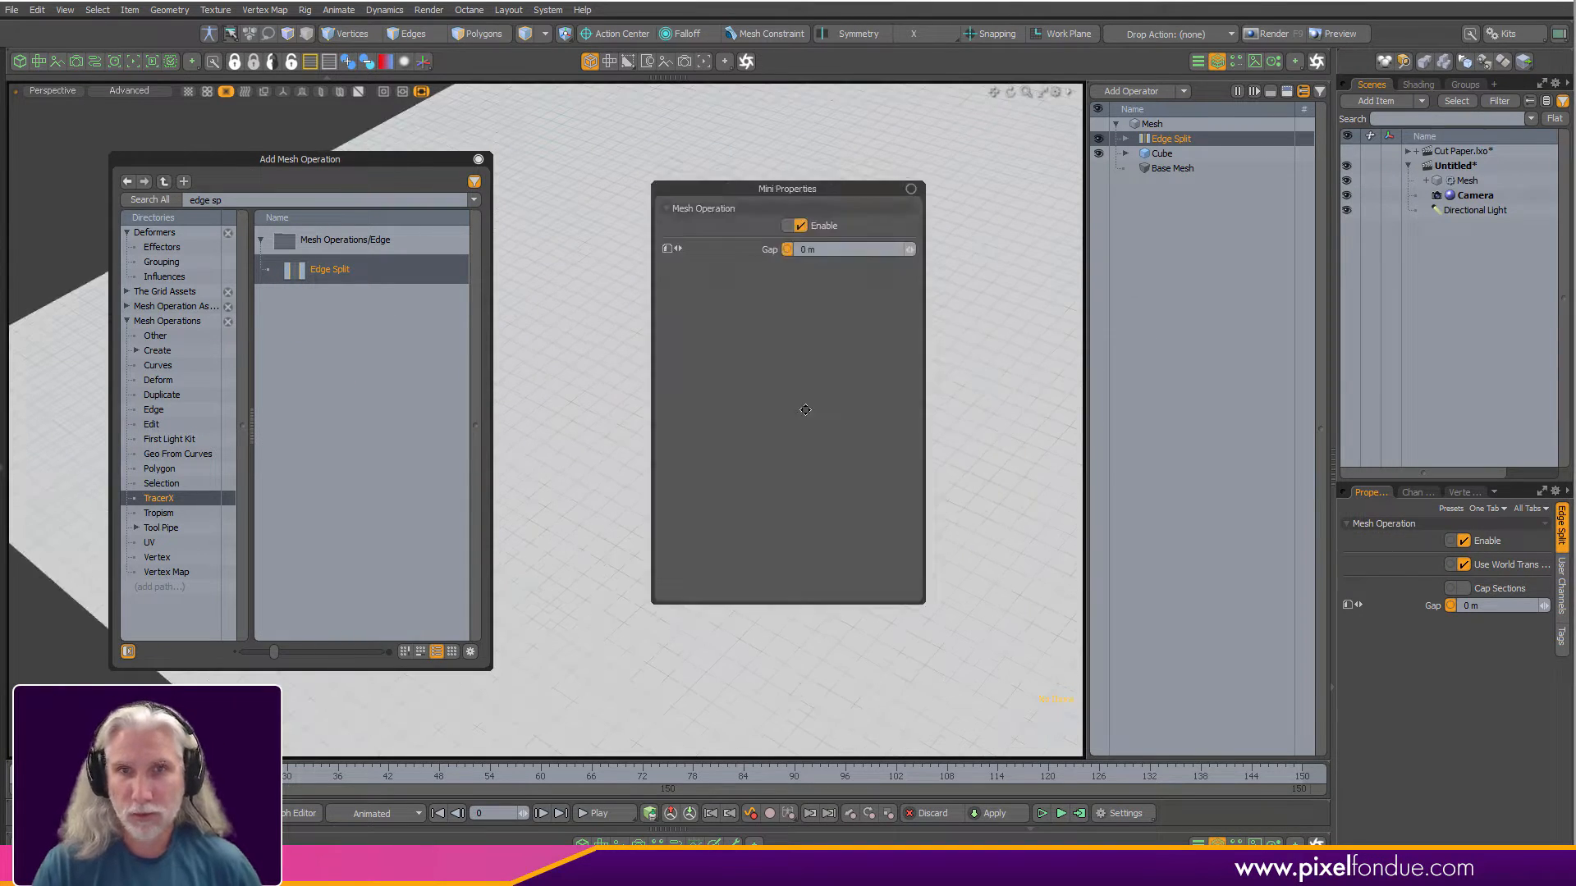
click(813, 250)
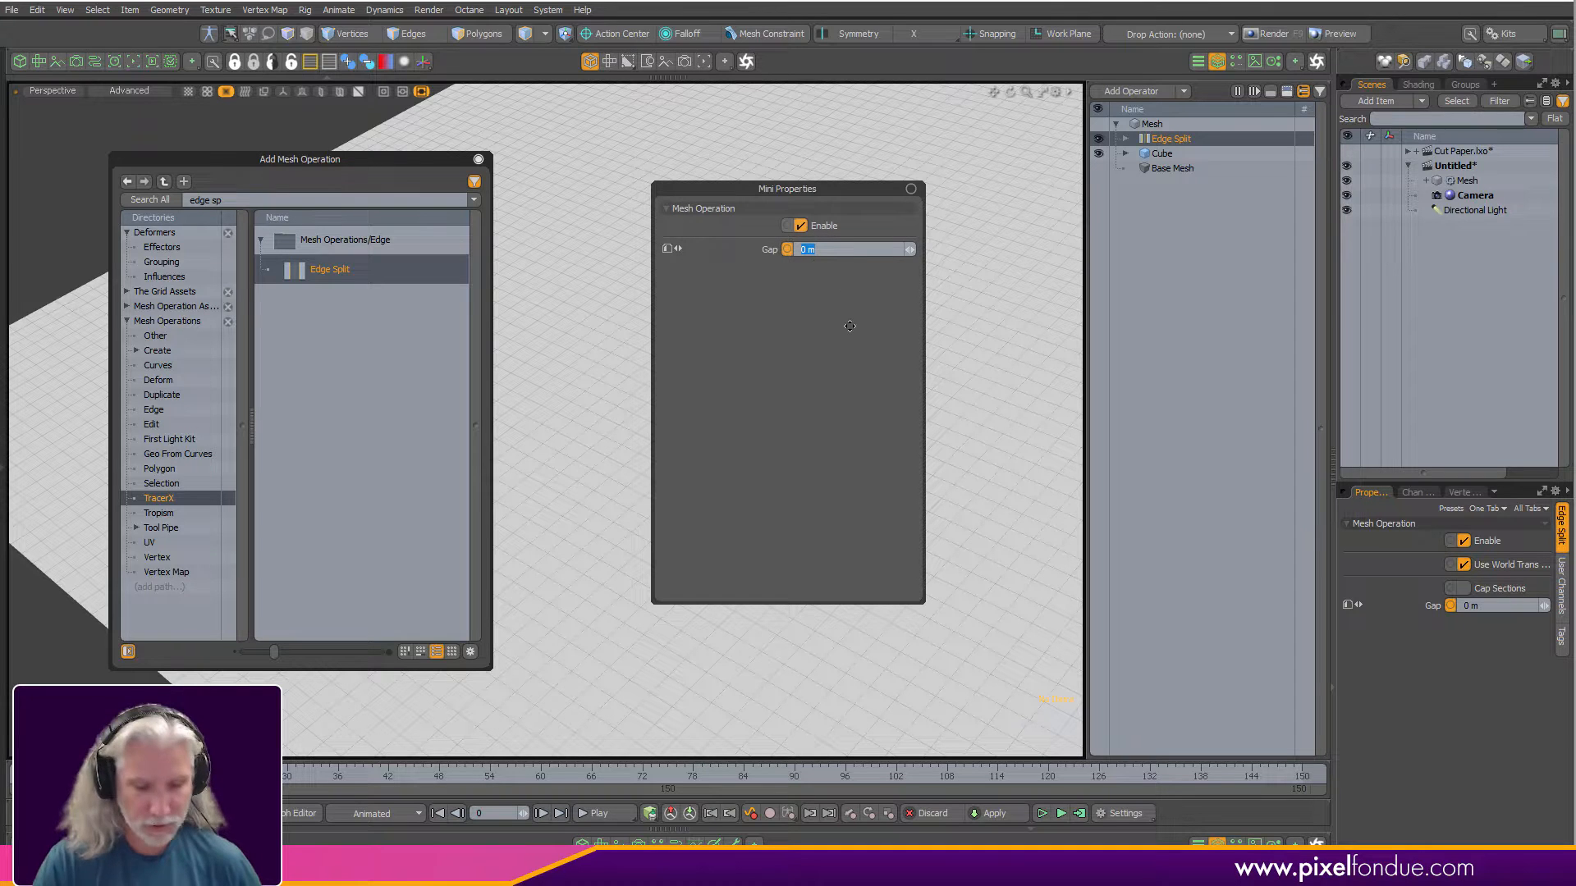
key(Return)
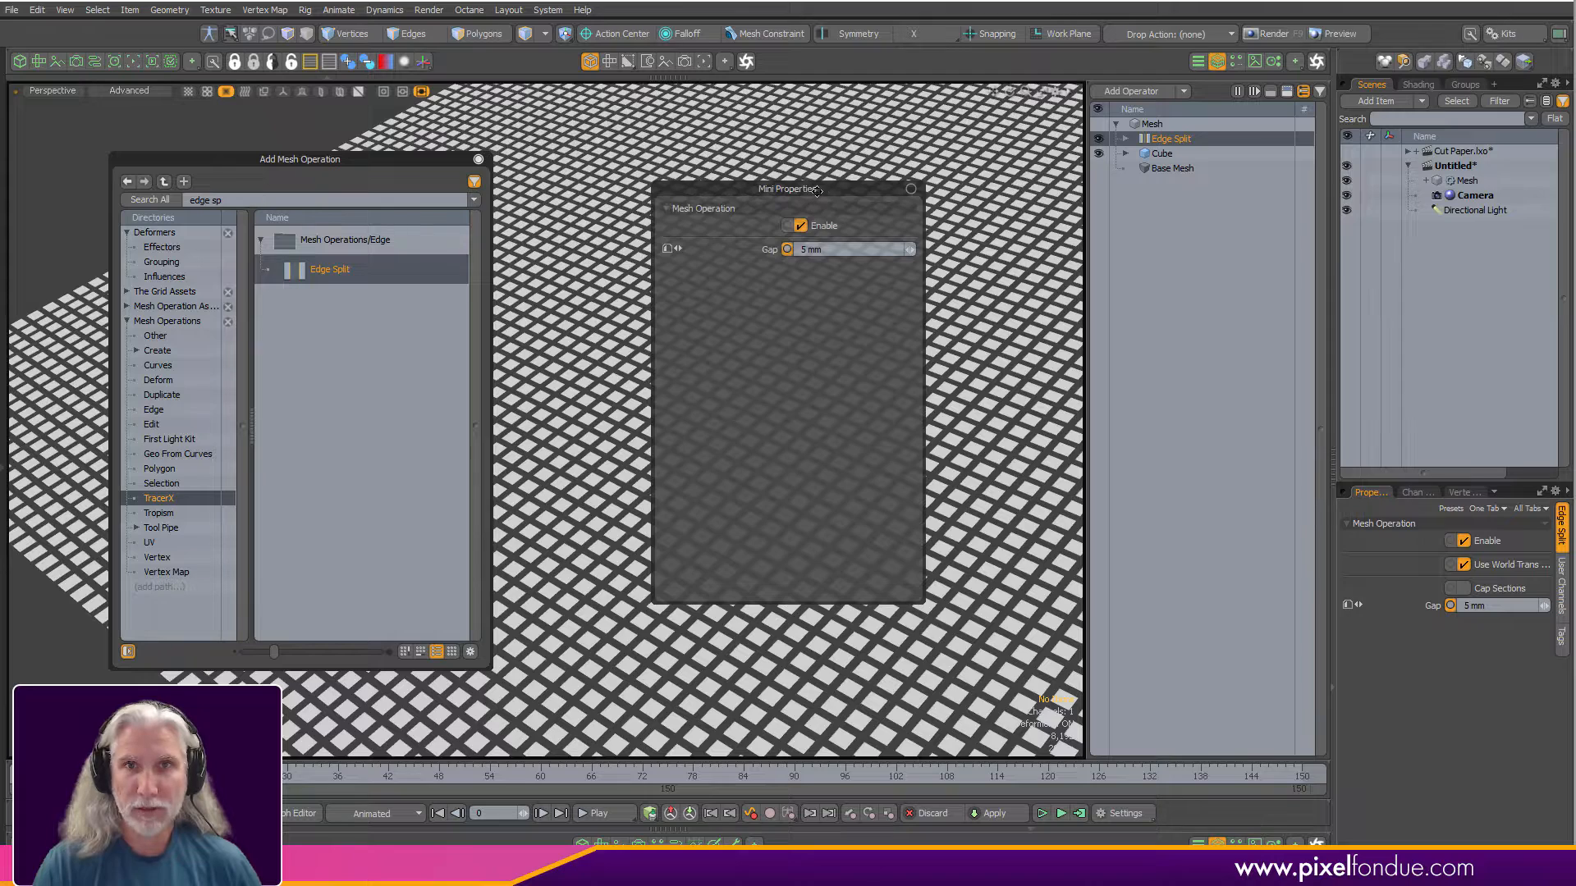
drag(821, 191, 1025, 200)
ctrl+alt+drag(689, 423, 850, 427)
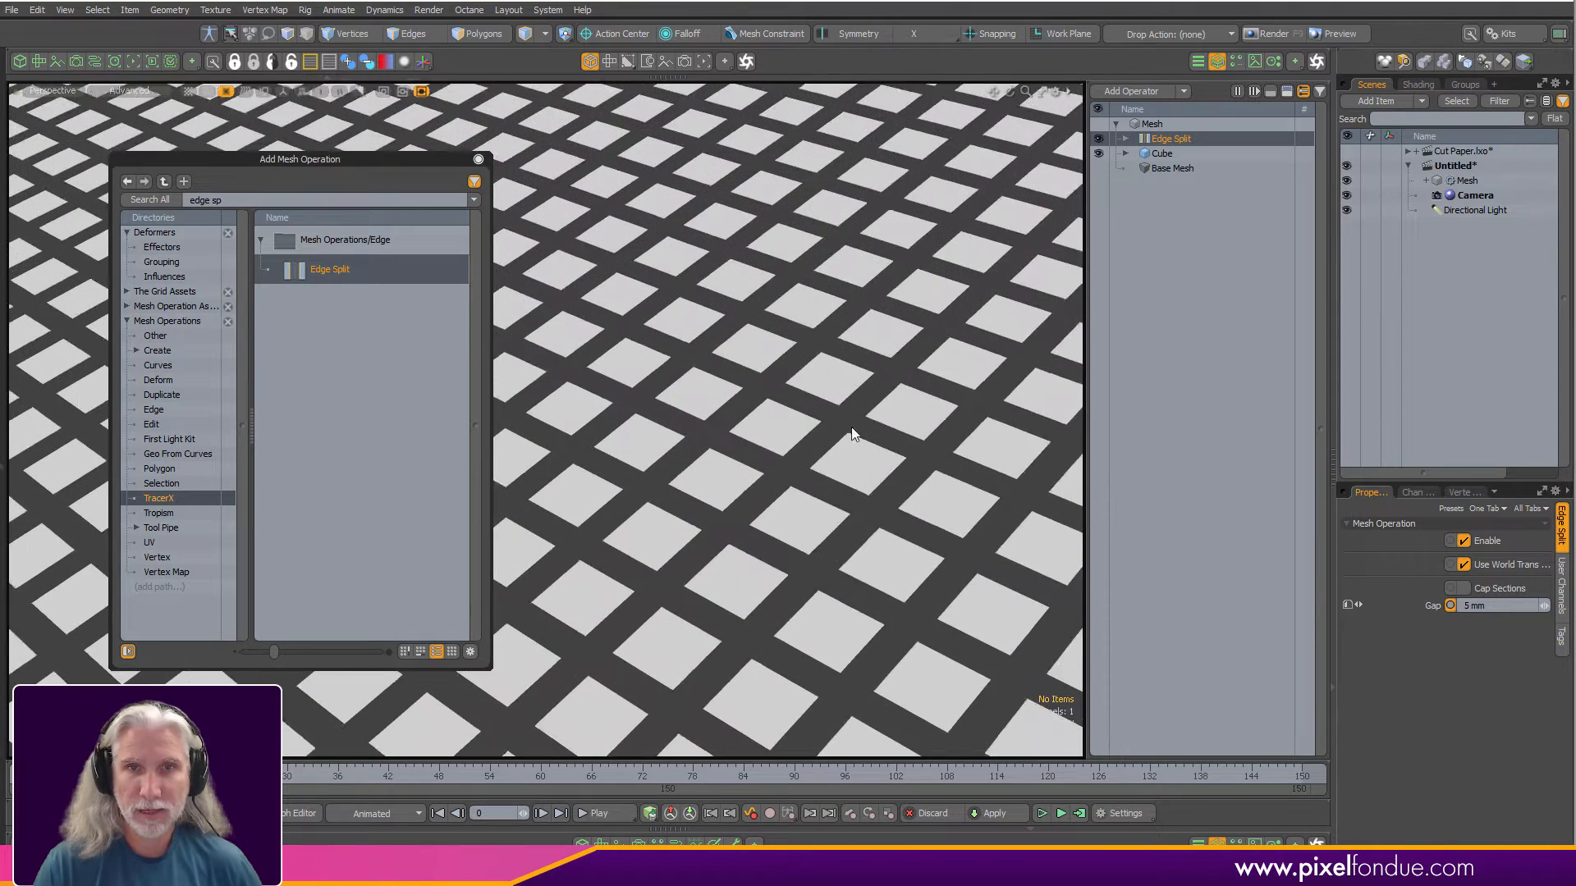
Keep the mini properties open and interactively reduce the Edge Split gap to 1.8 mm with channel hauling.
mouse_move(1056, 226)
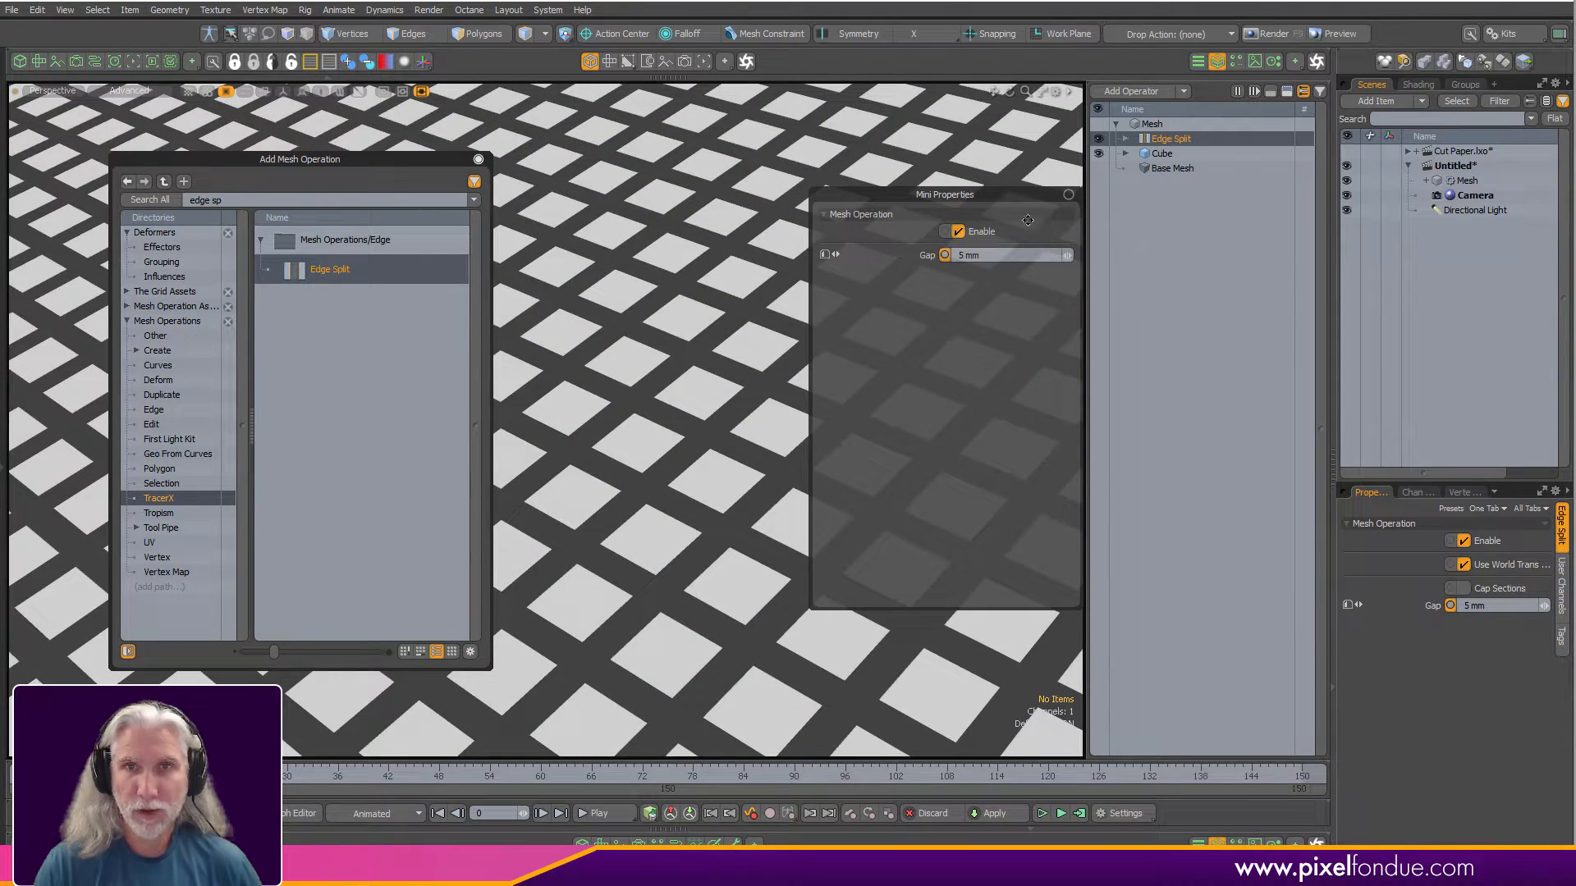
click(1066, 196)
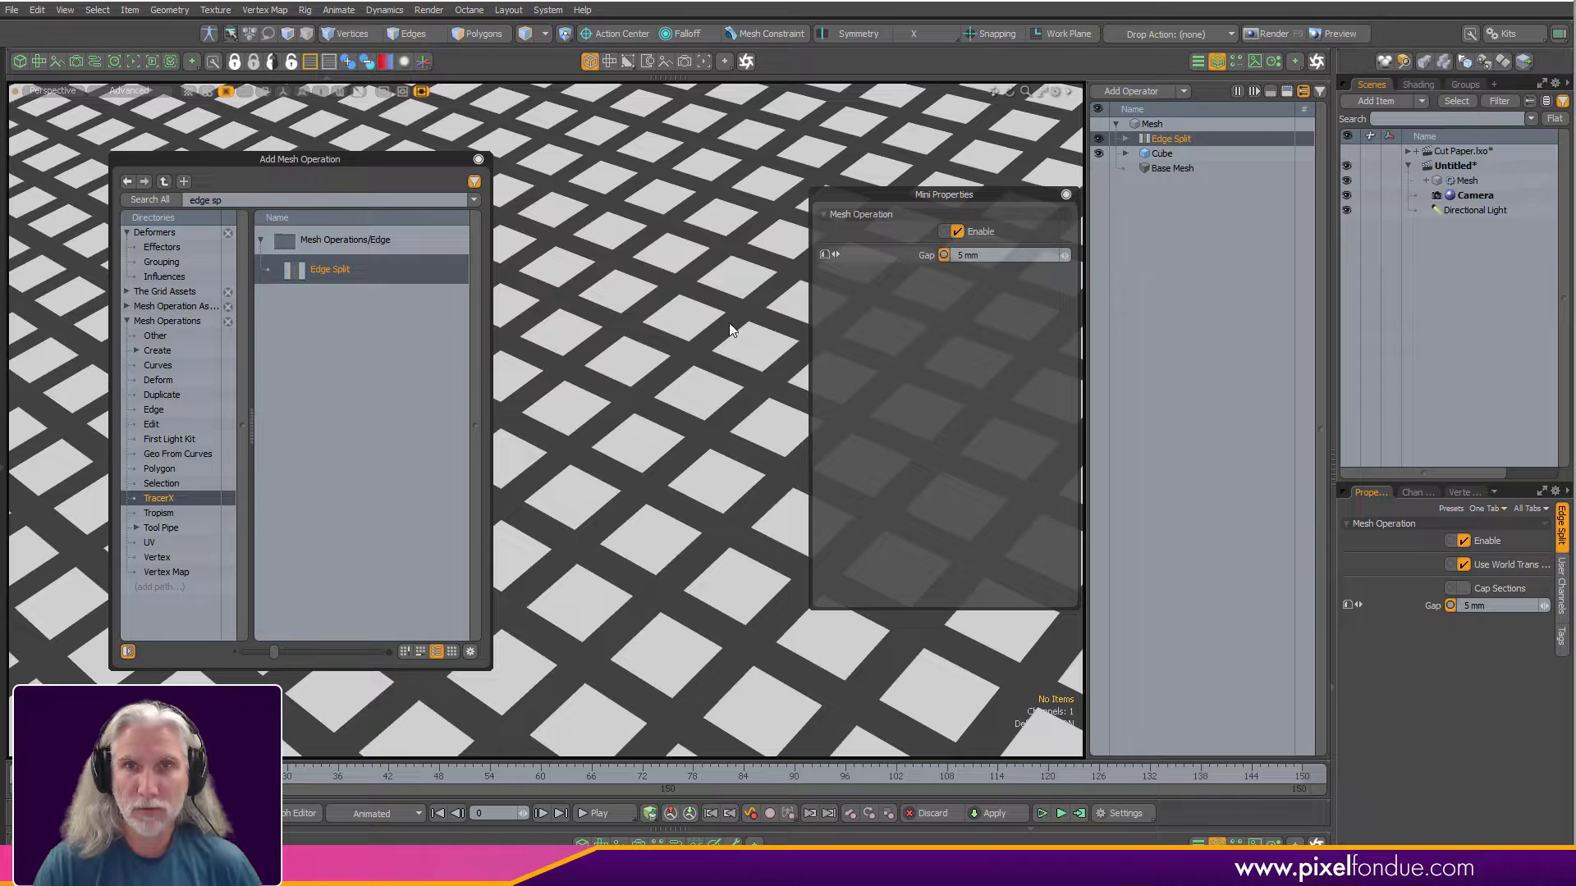
click(624, 413)
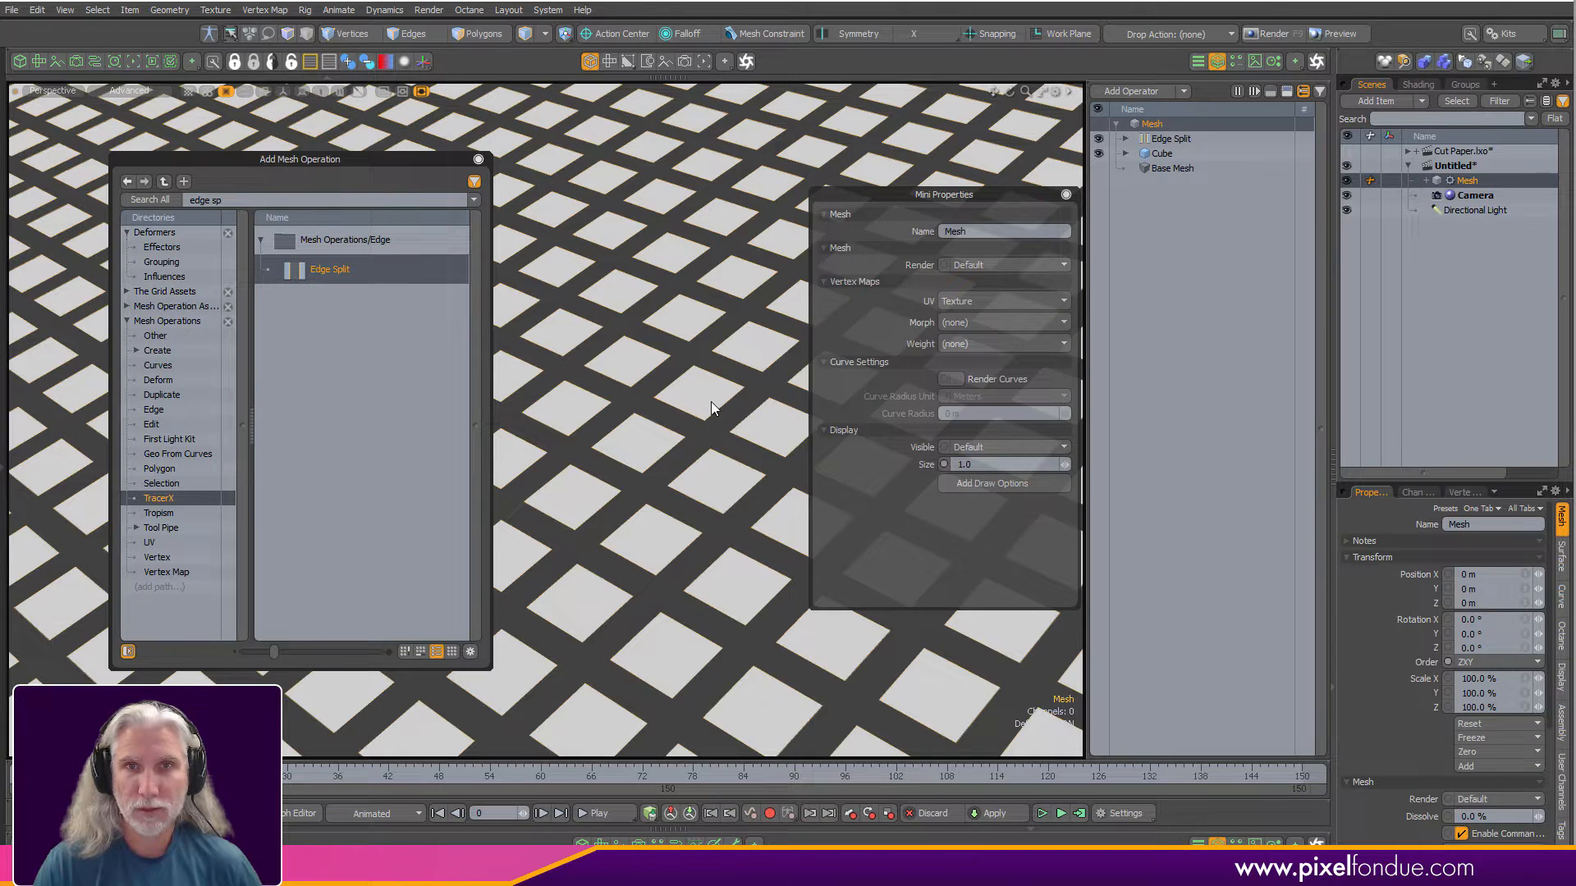
key(c)
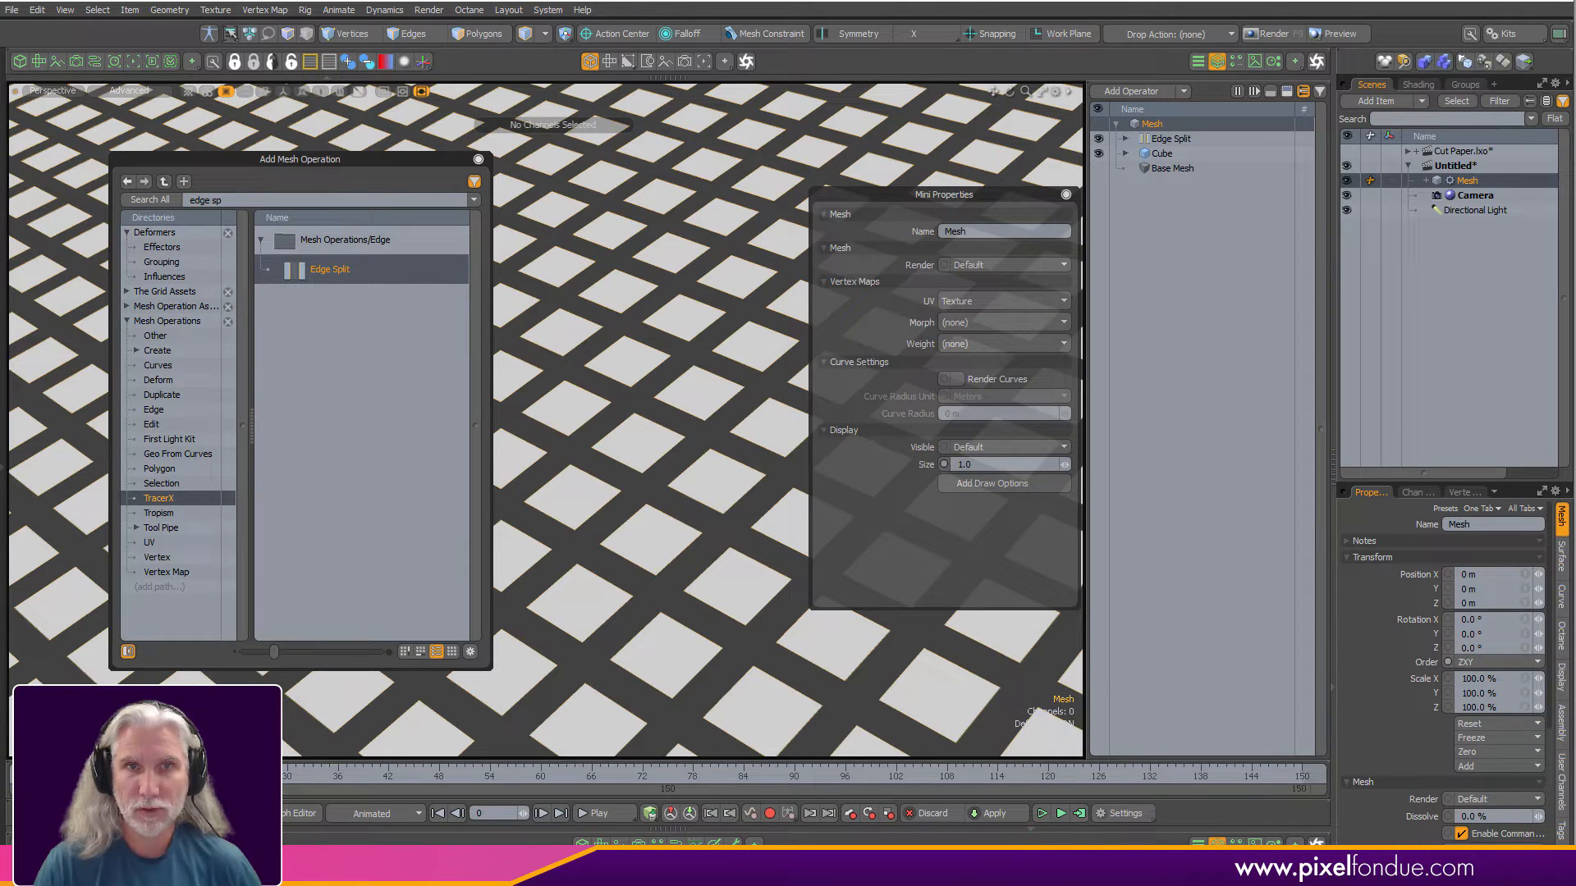
click(1170, 139)
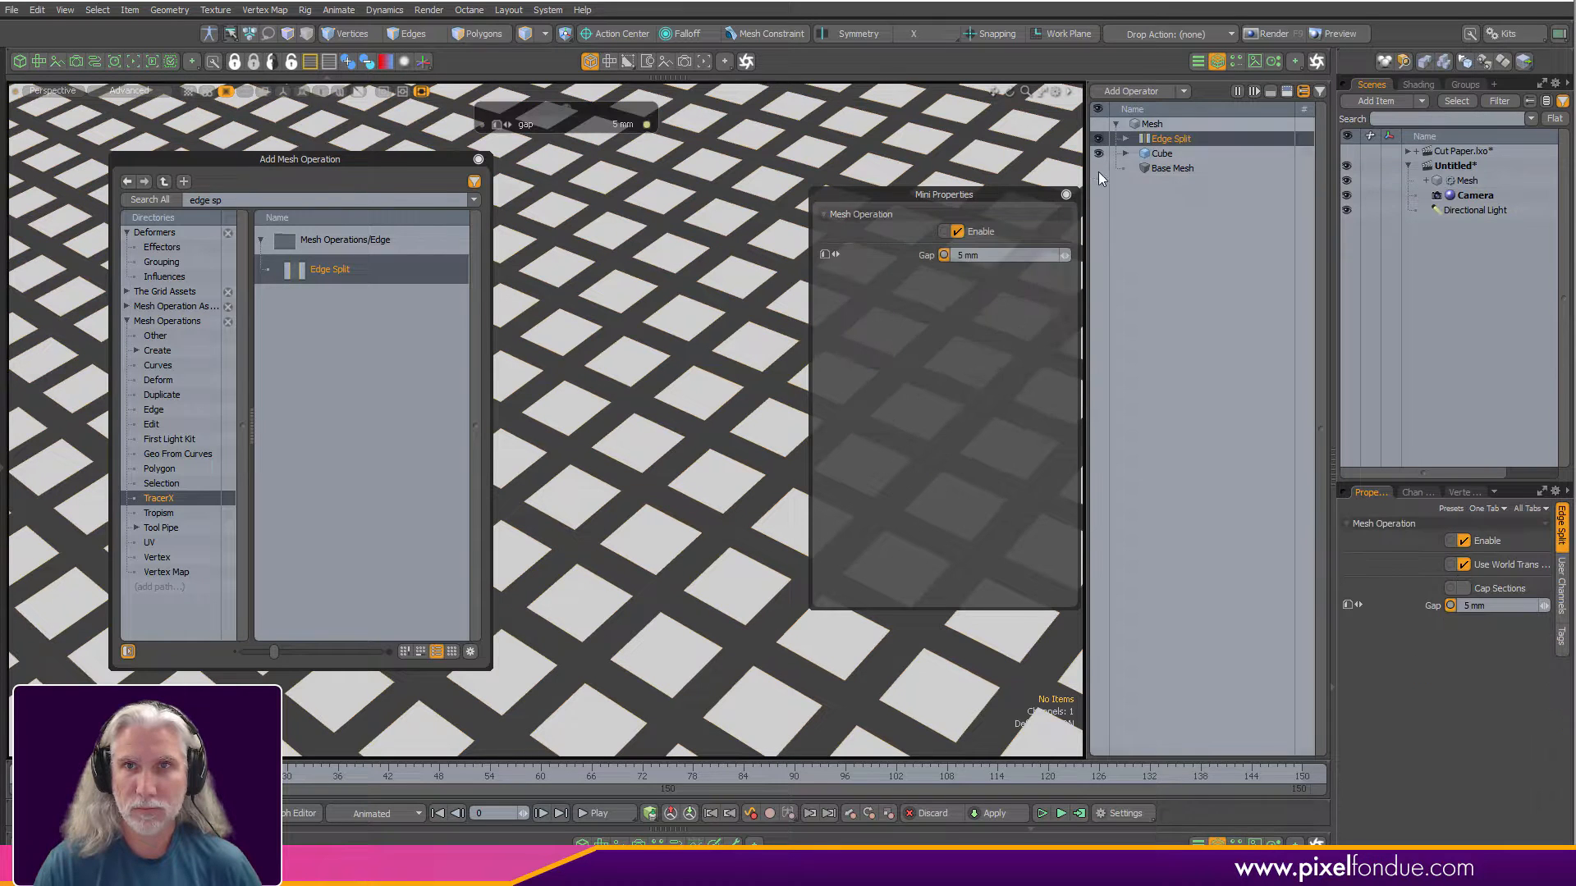
drag(714, 389, 932, 313)
Set the Edge Split gap to exactly 2 mm.
click(981, 256)
text(.)
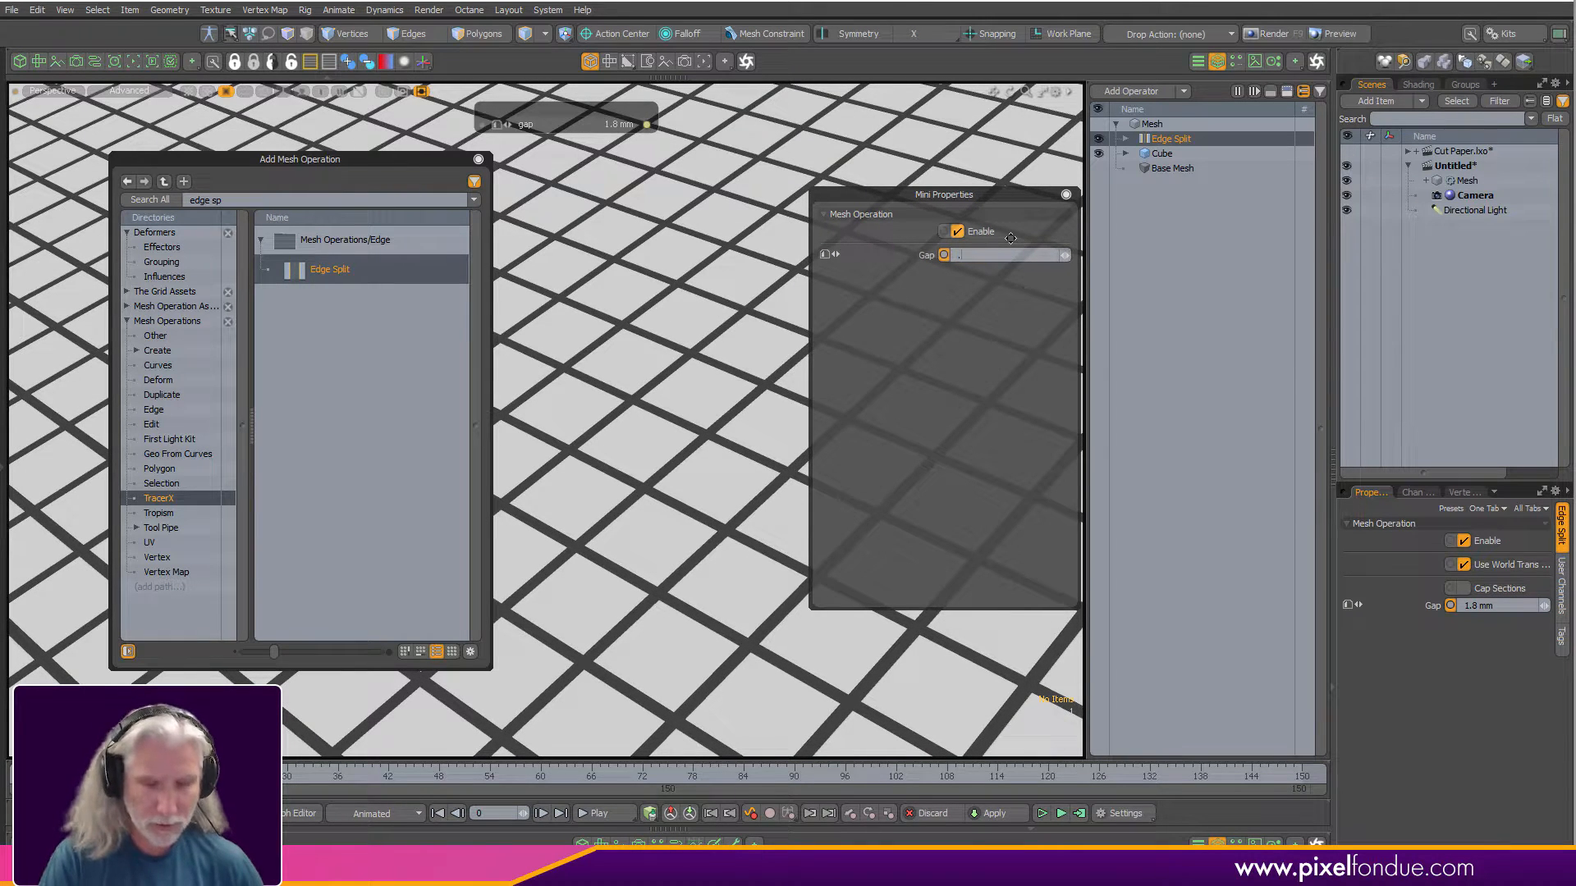
text(002)
key(Return)
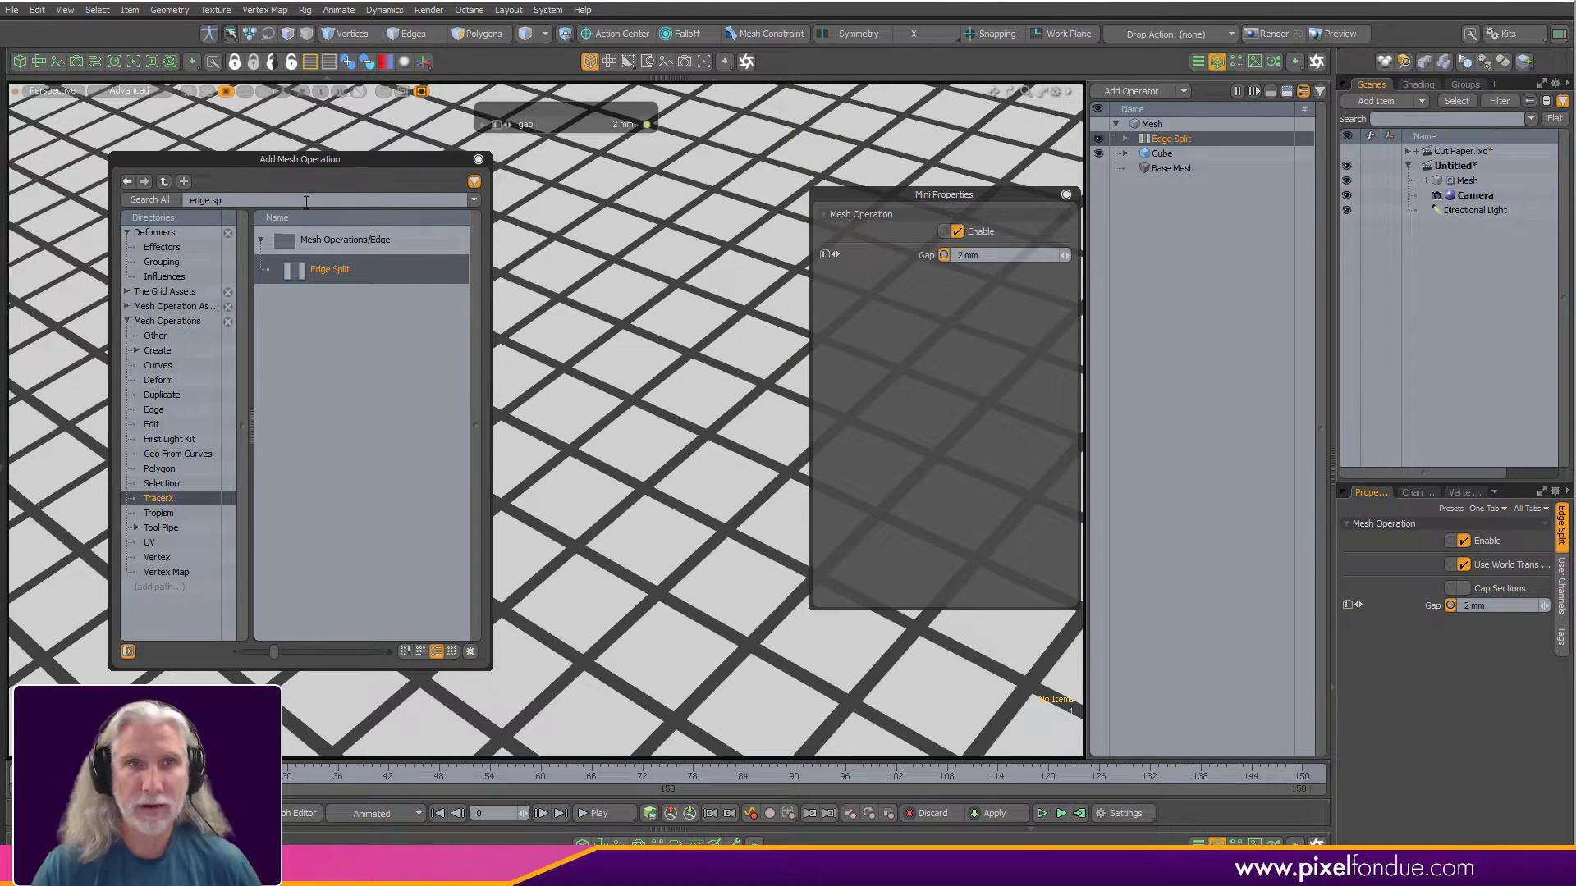
Add a Vertex Merge mesh operation above the Edge Split operation.
drag(306, 202, 151, 196)
text(ve)
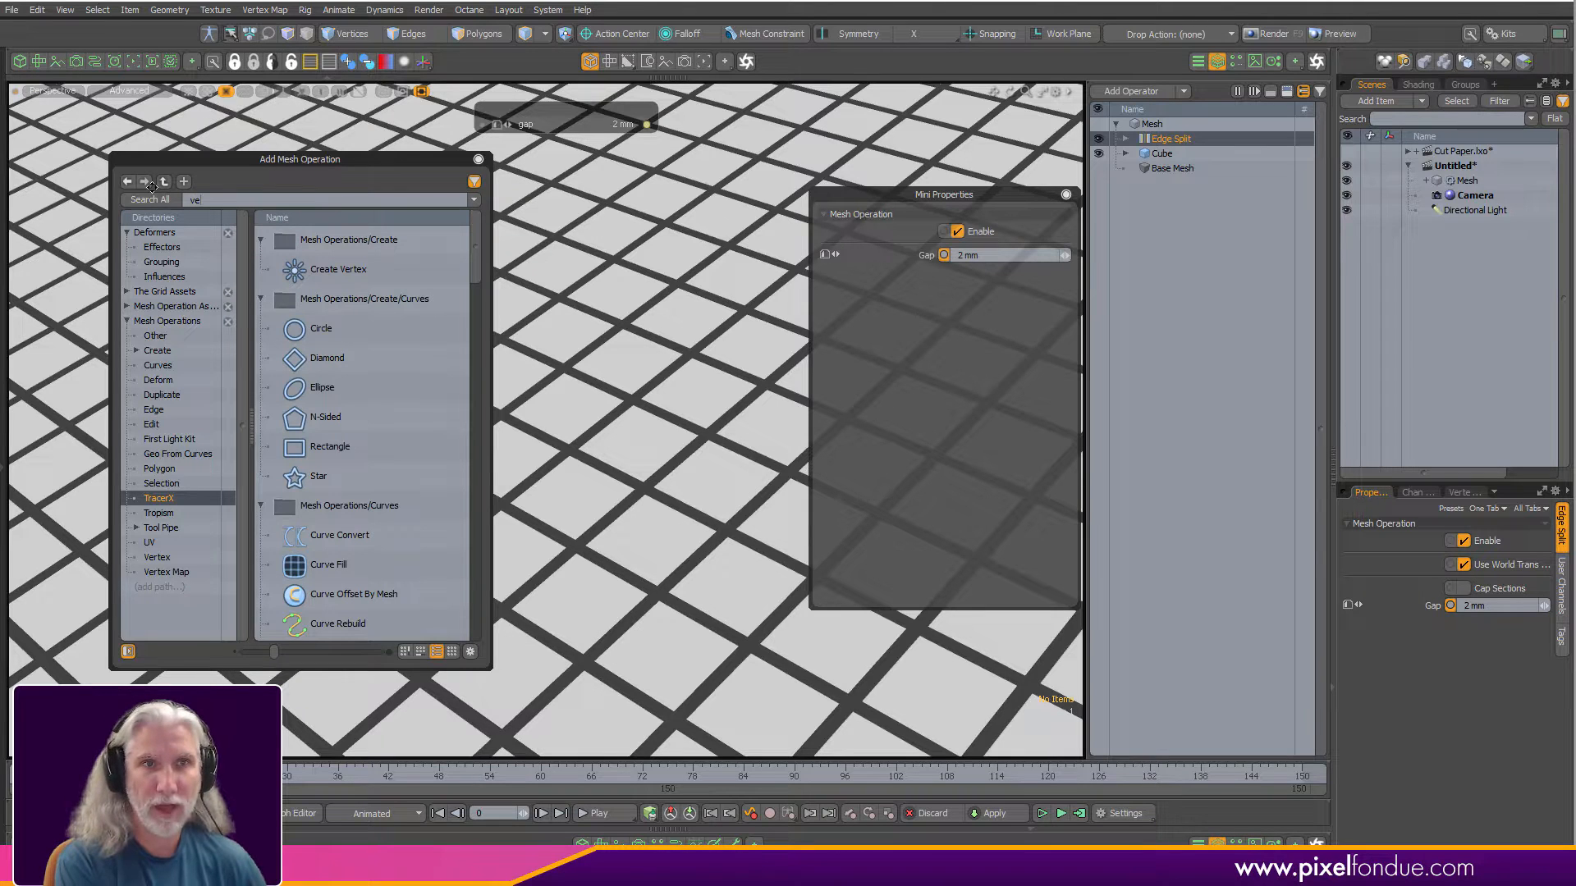
text(rtex merge)
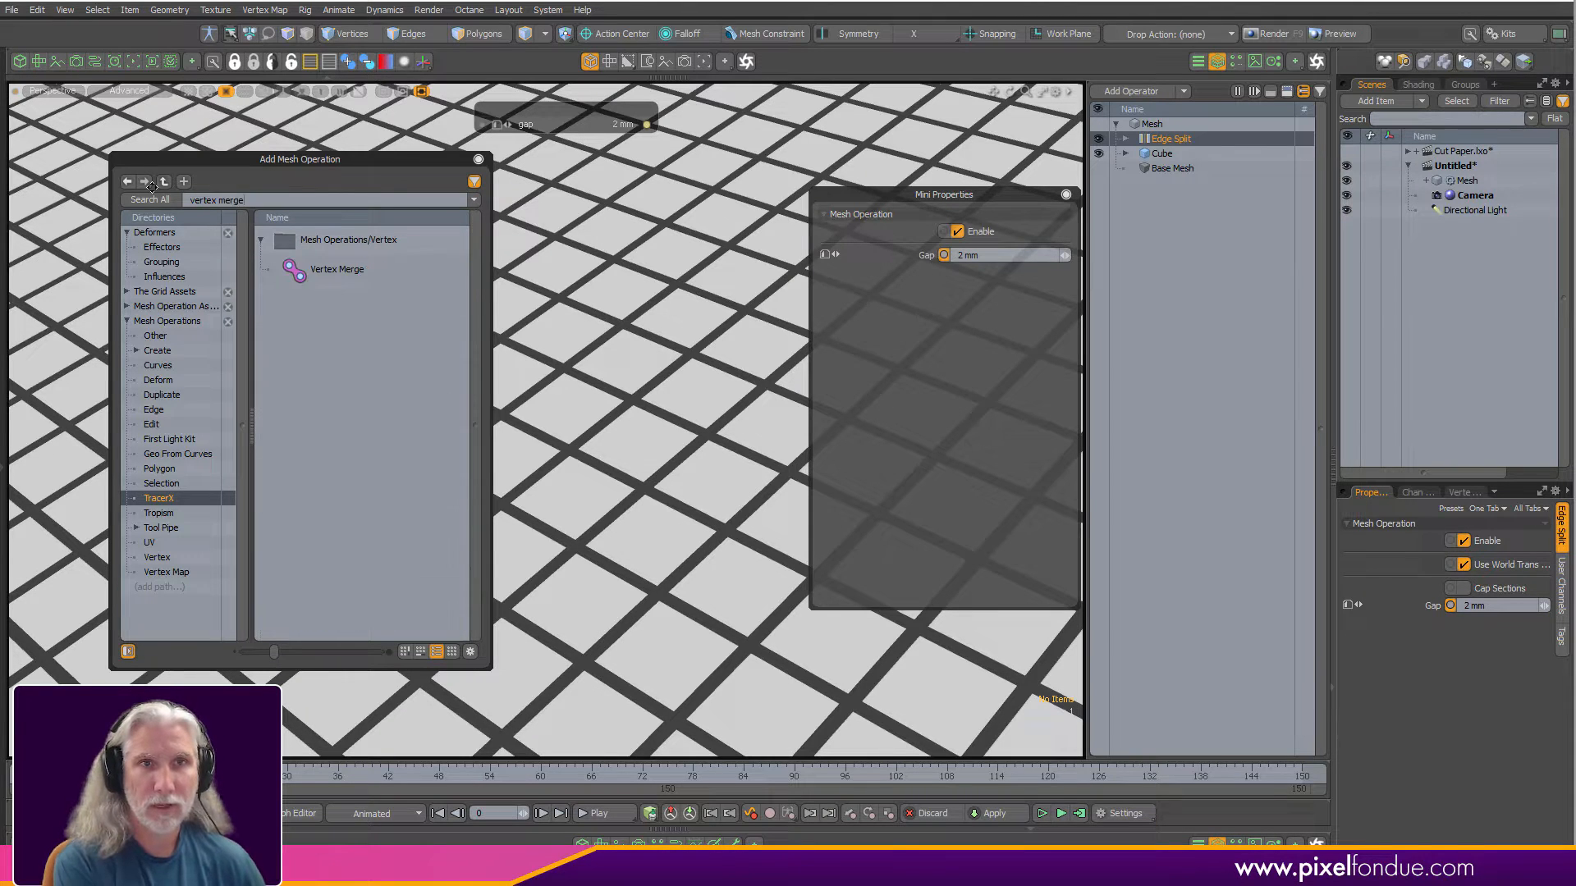
double_click(339, 270)
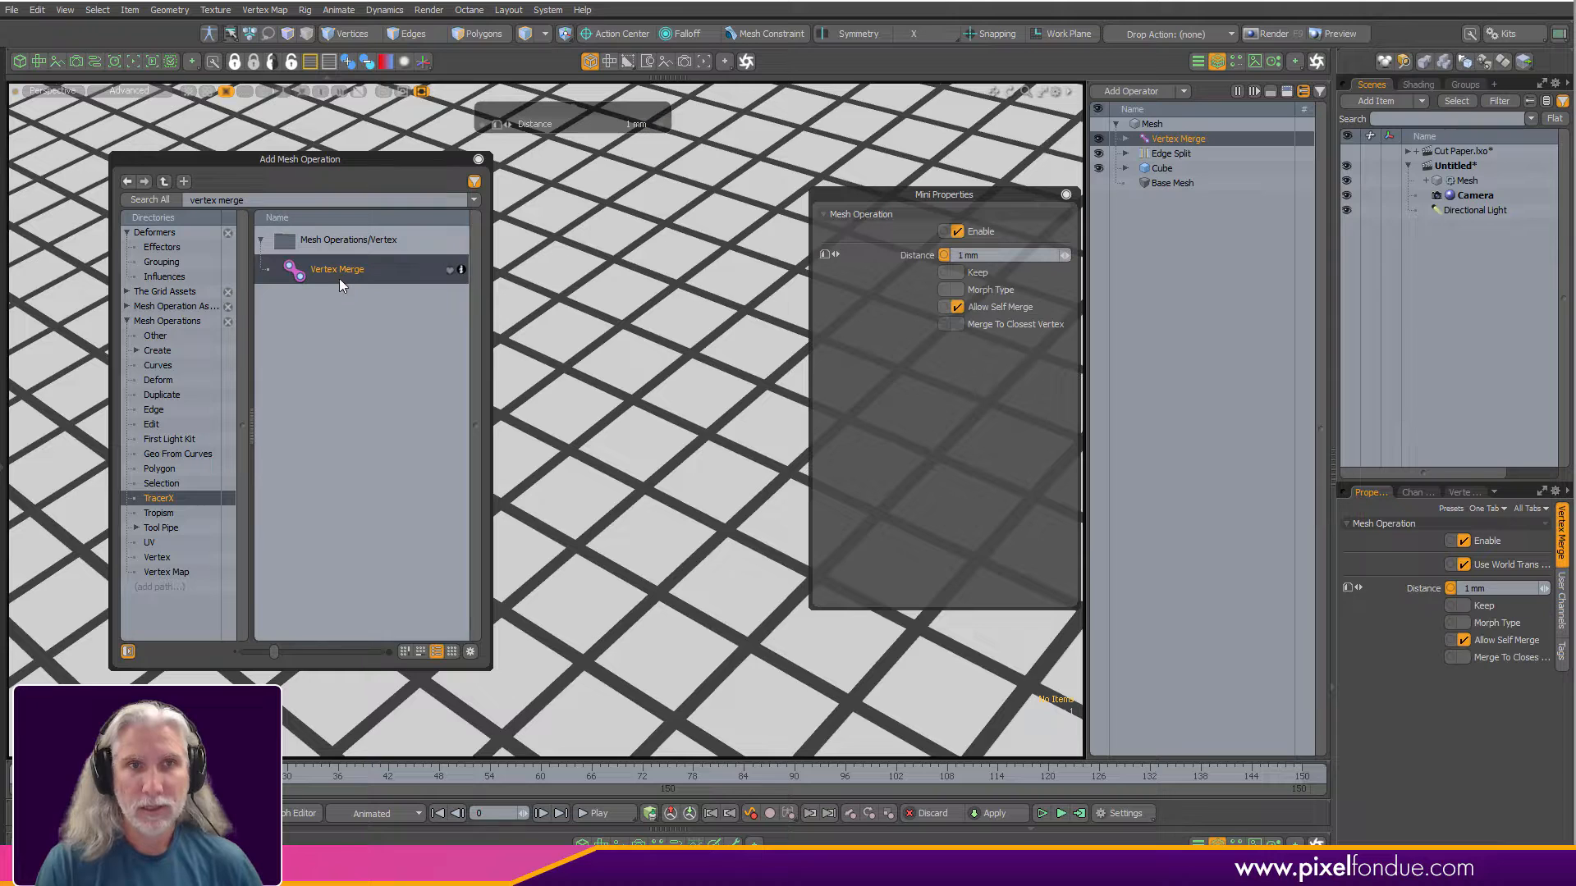
Set the Vertex Merge distance to 2.5 mm, close the mini properties and expand the Edge Split operation.
click(960, 255)
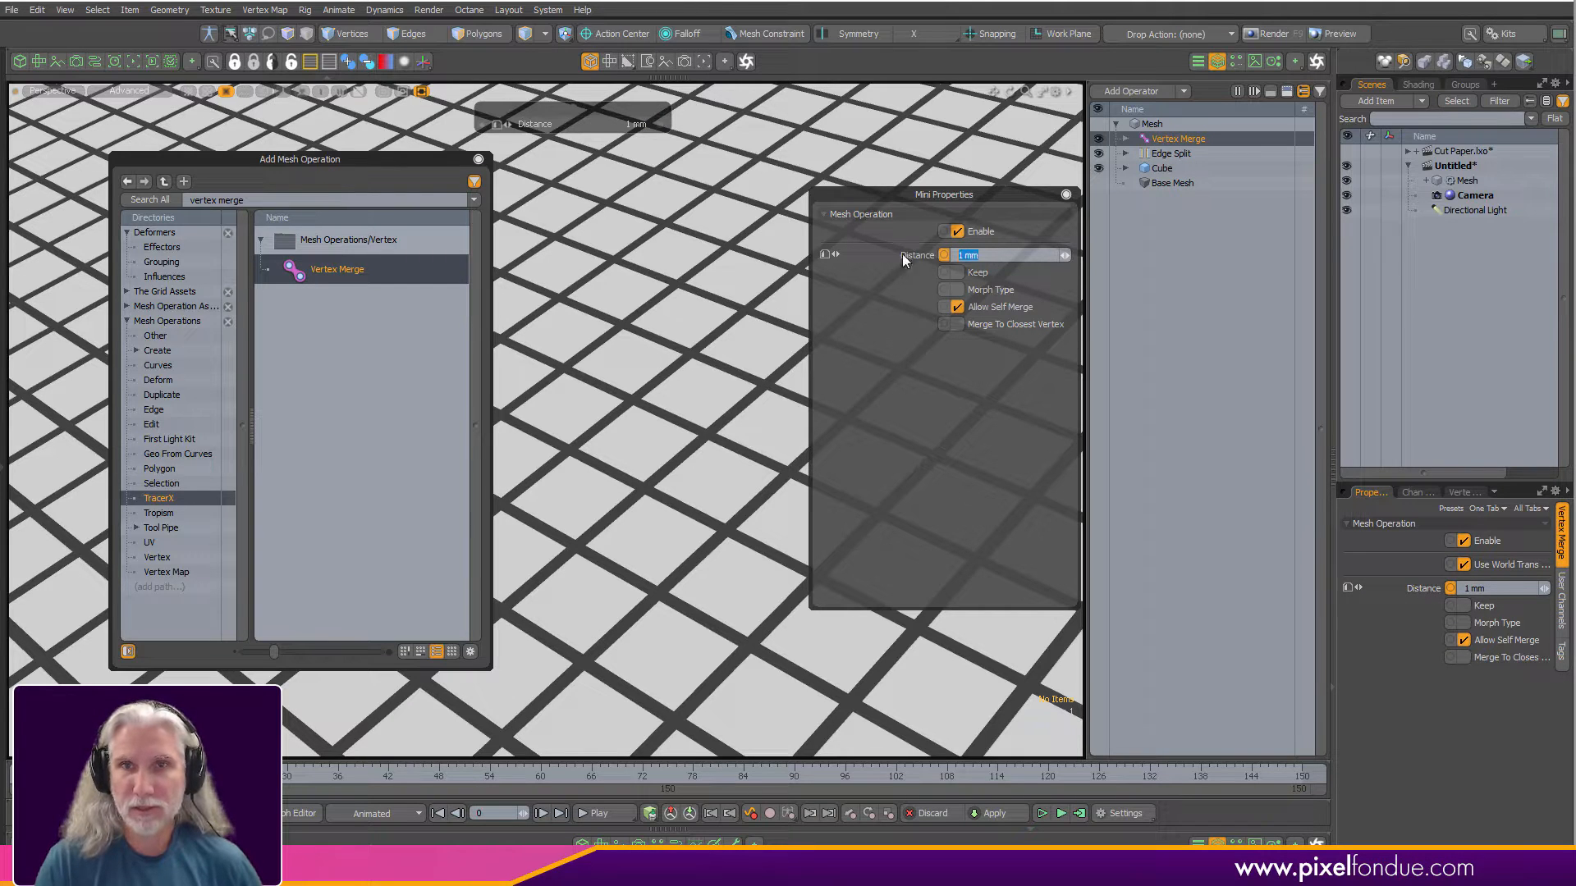
text(.002)
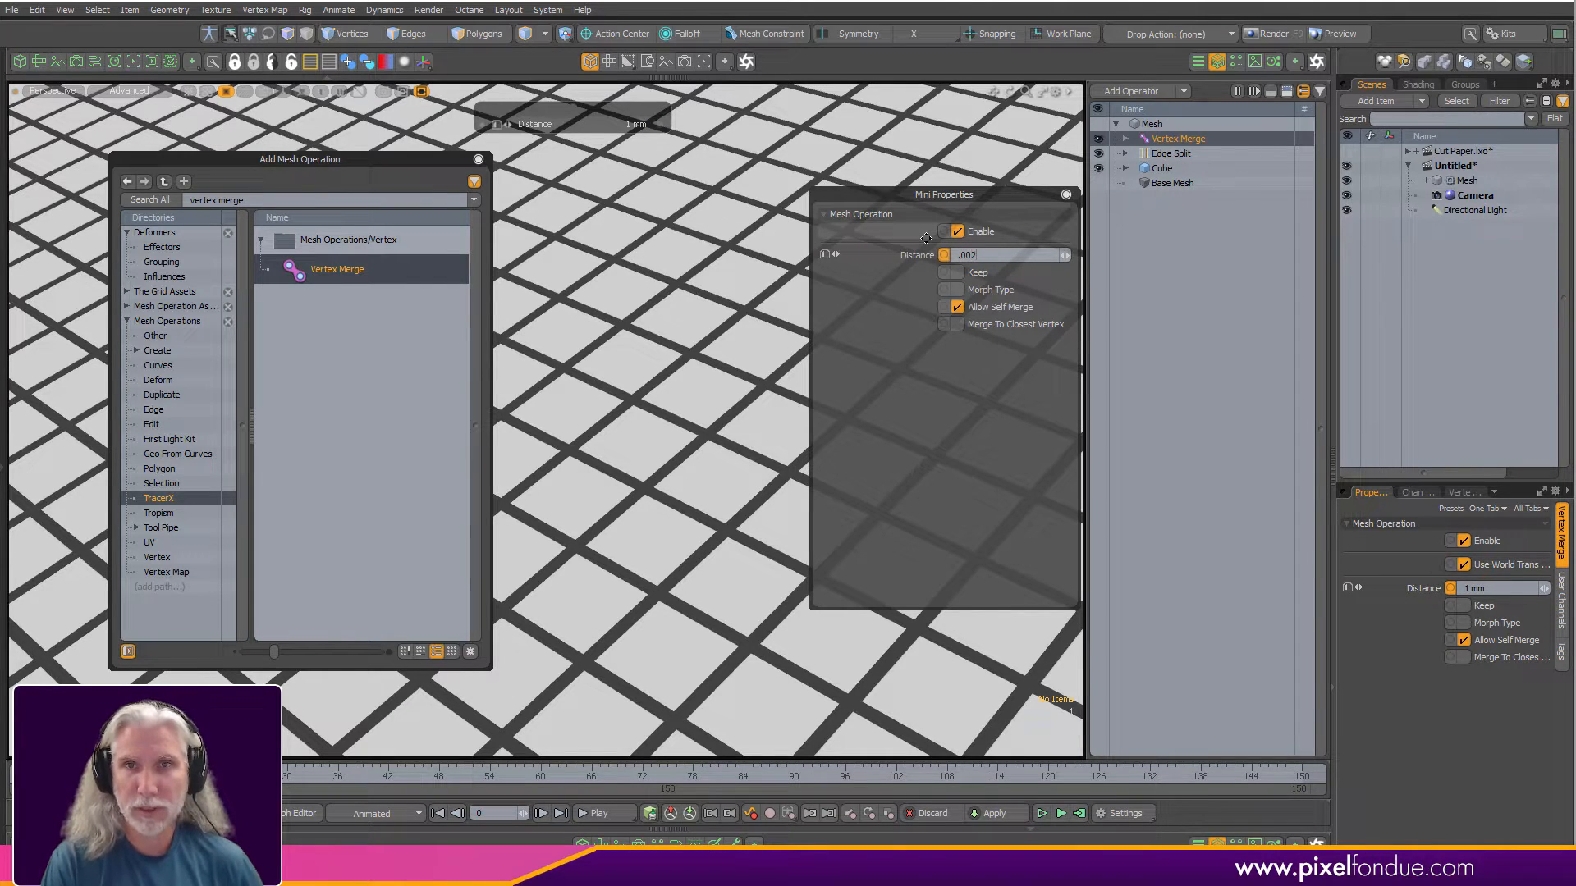
text(5)
key(Return)
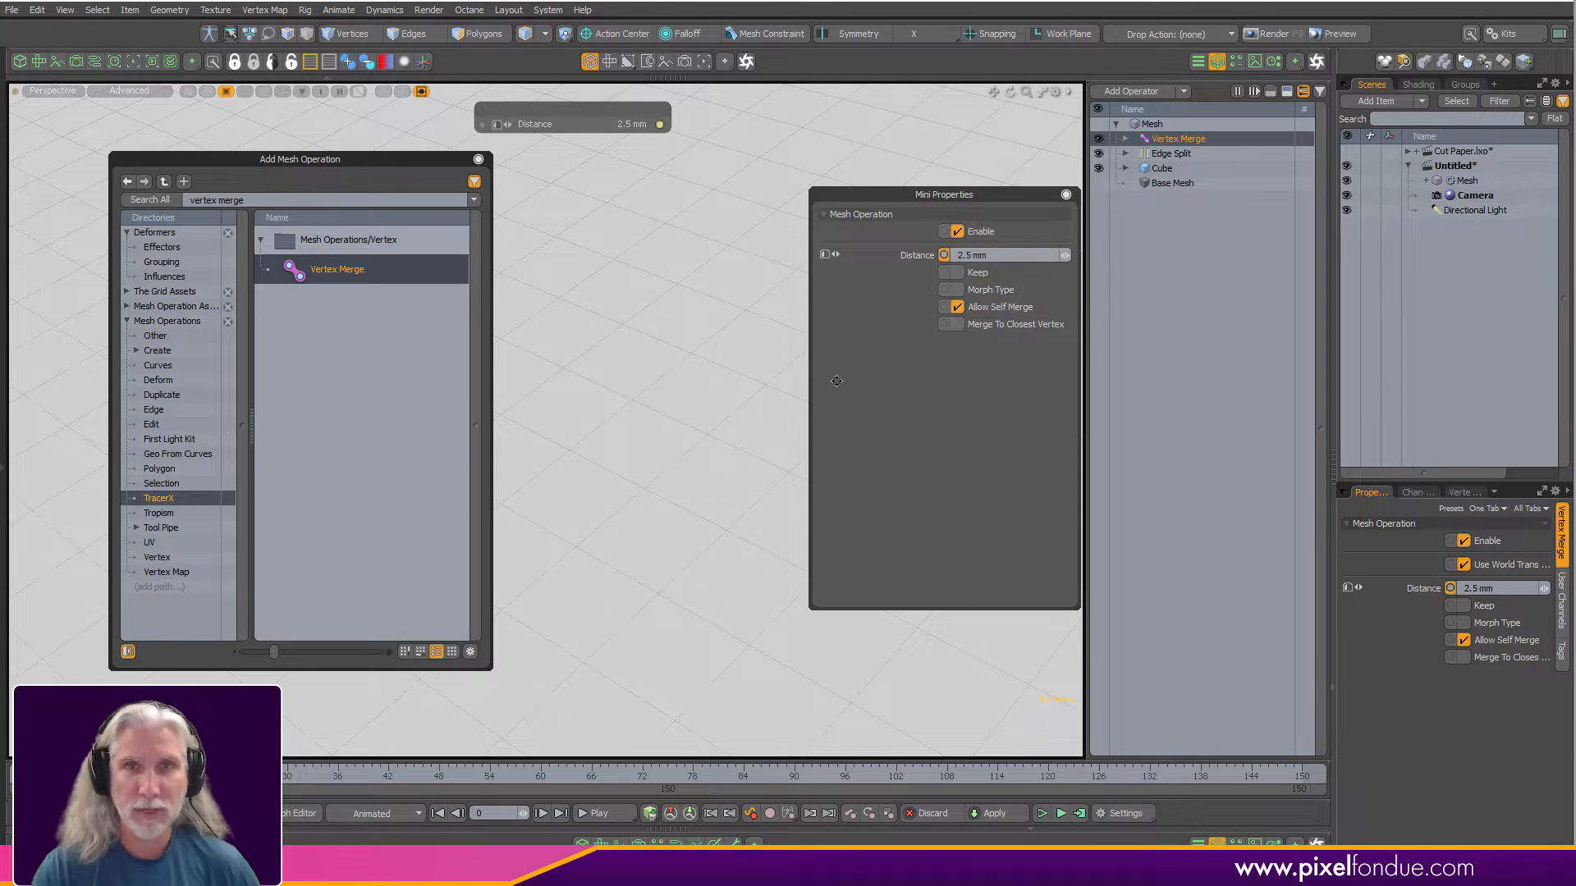
click(1066, 194)
click(1125, 153)
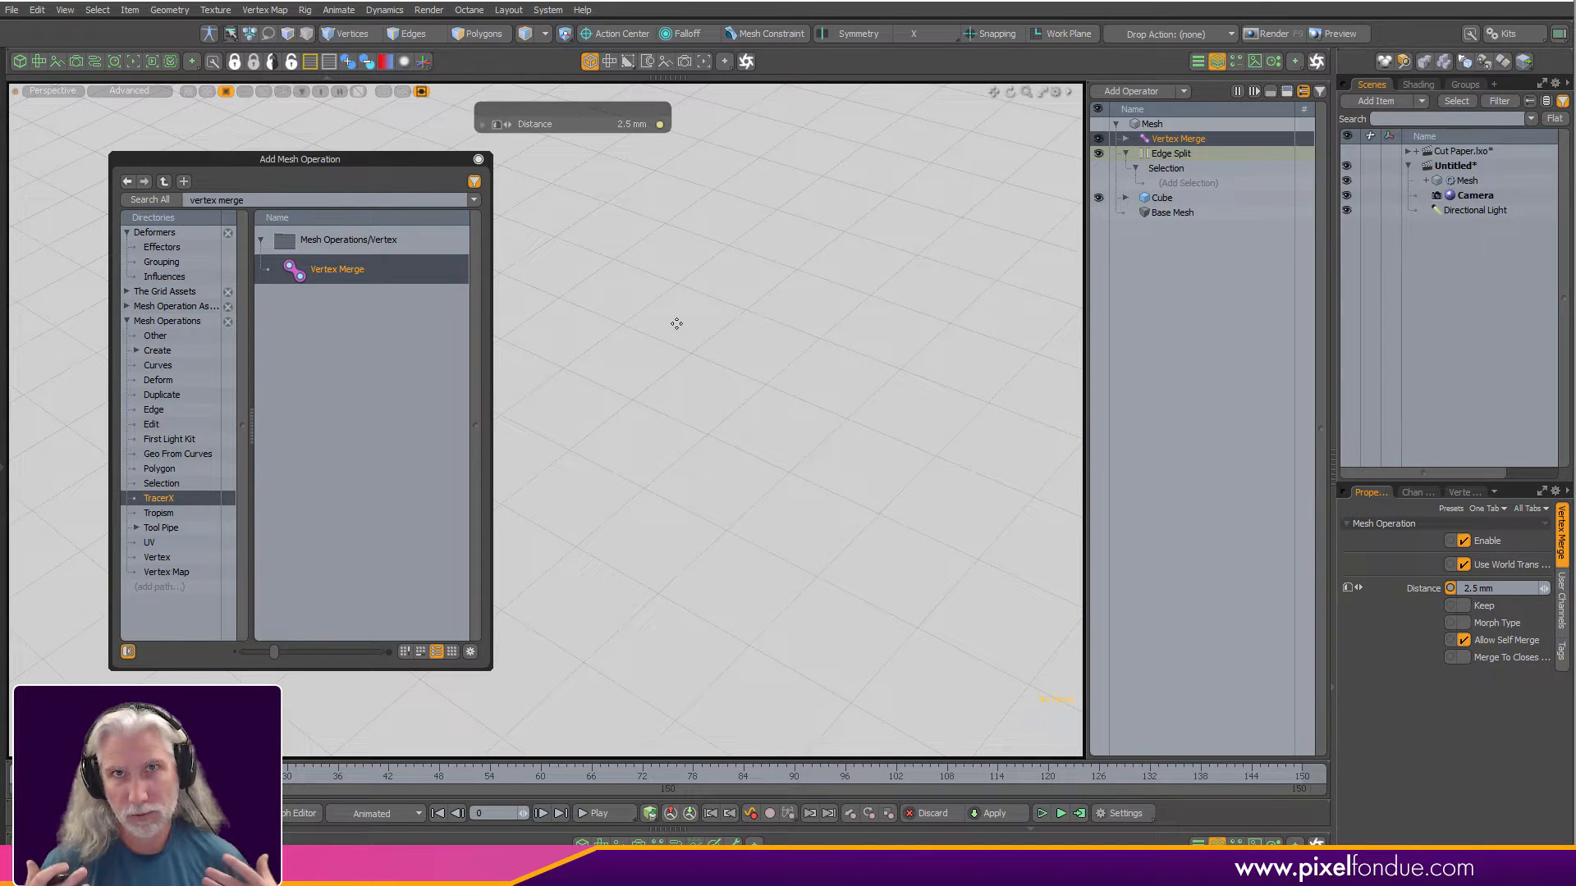
Switch to edge selection mode and a top view that frames the whole subdivided plane.
ctrl+alt+drag(910, 314, 899, 360)
scroll(744, 394, up, 5)
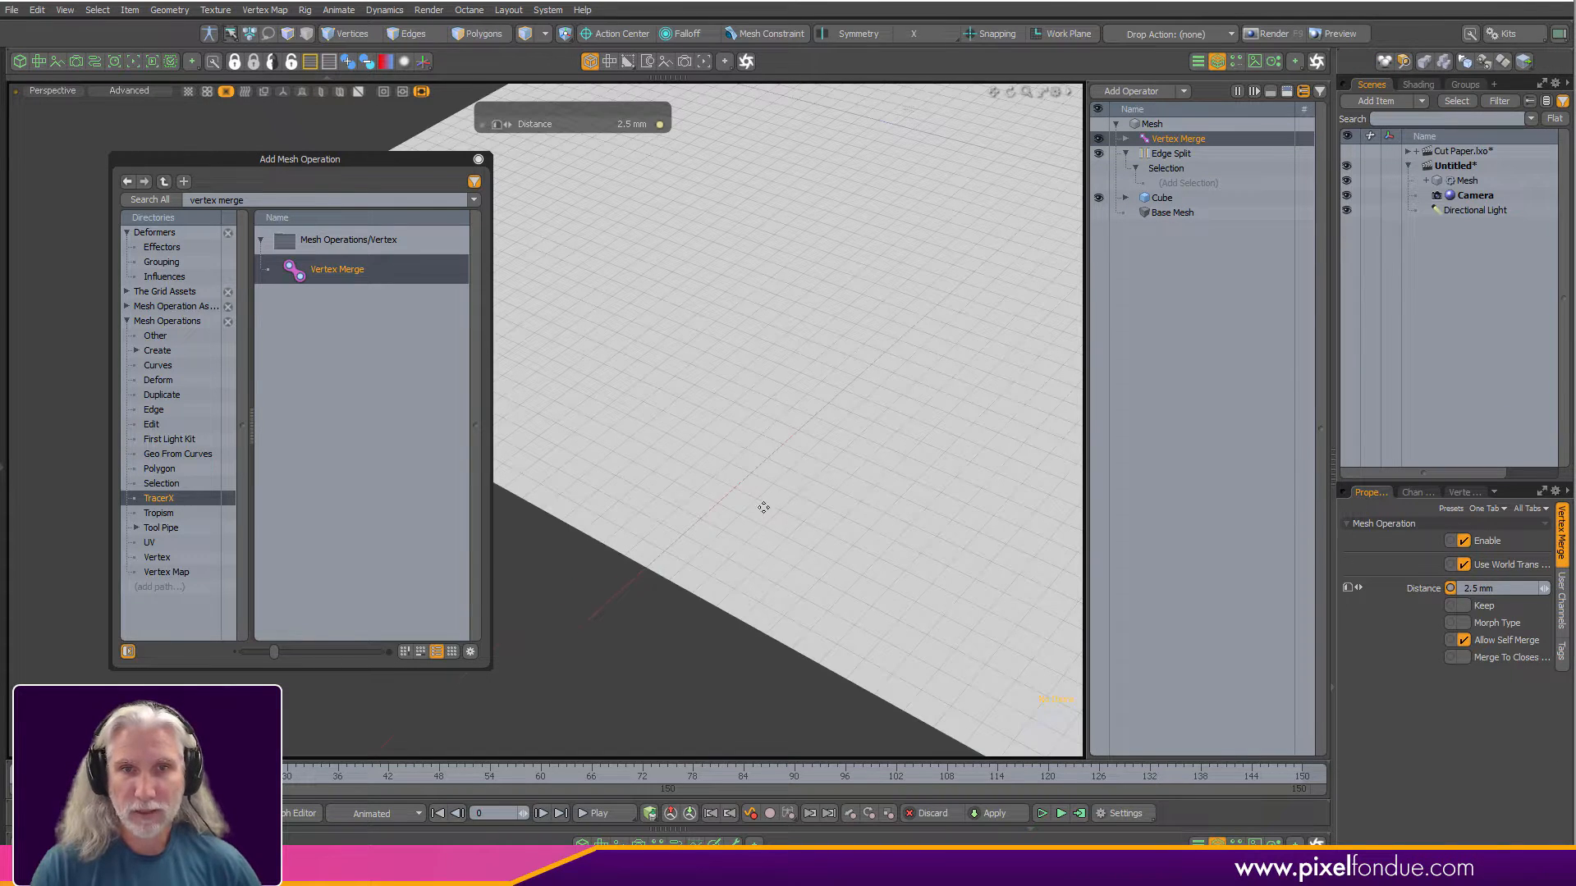
key(2)
alt+drag(680, 618, 844, 426)
alt+drag(932, 563, 819, 256)
key(ctrl+space)
click(778, 438)
mouse_move(861, 327)
ctrl+alt+mouse_down()
mouse_move(672, 327)
mouse_move(659, 397)
ctrl+alt+mouse_up()
click(515, 411)
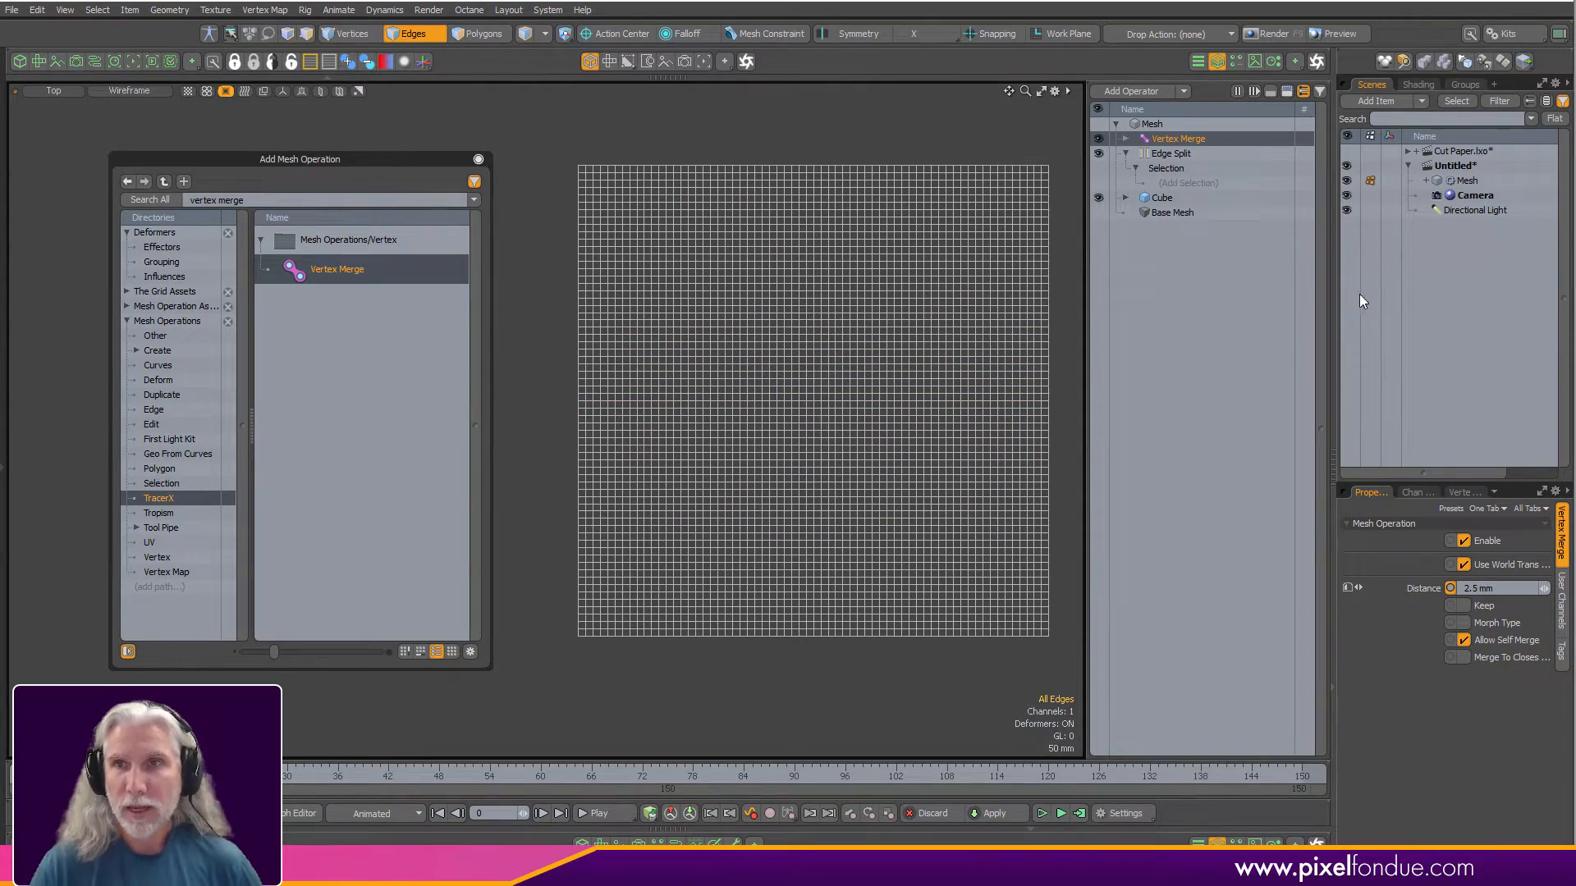
Rename the plane's mesh item to Paper.
click(1465, 180)
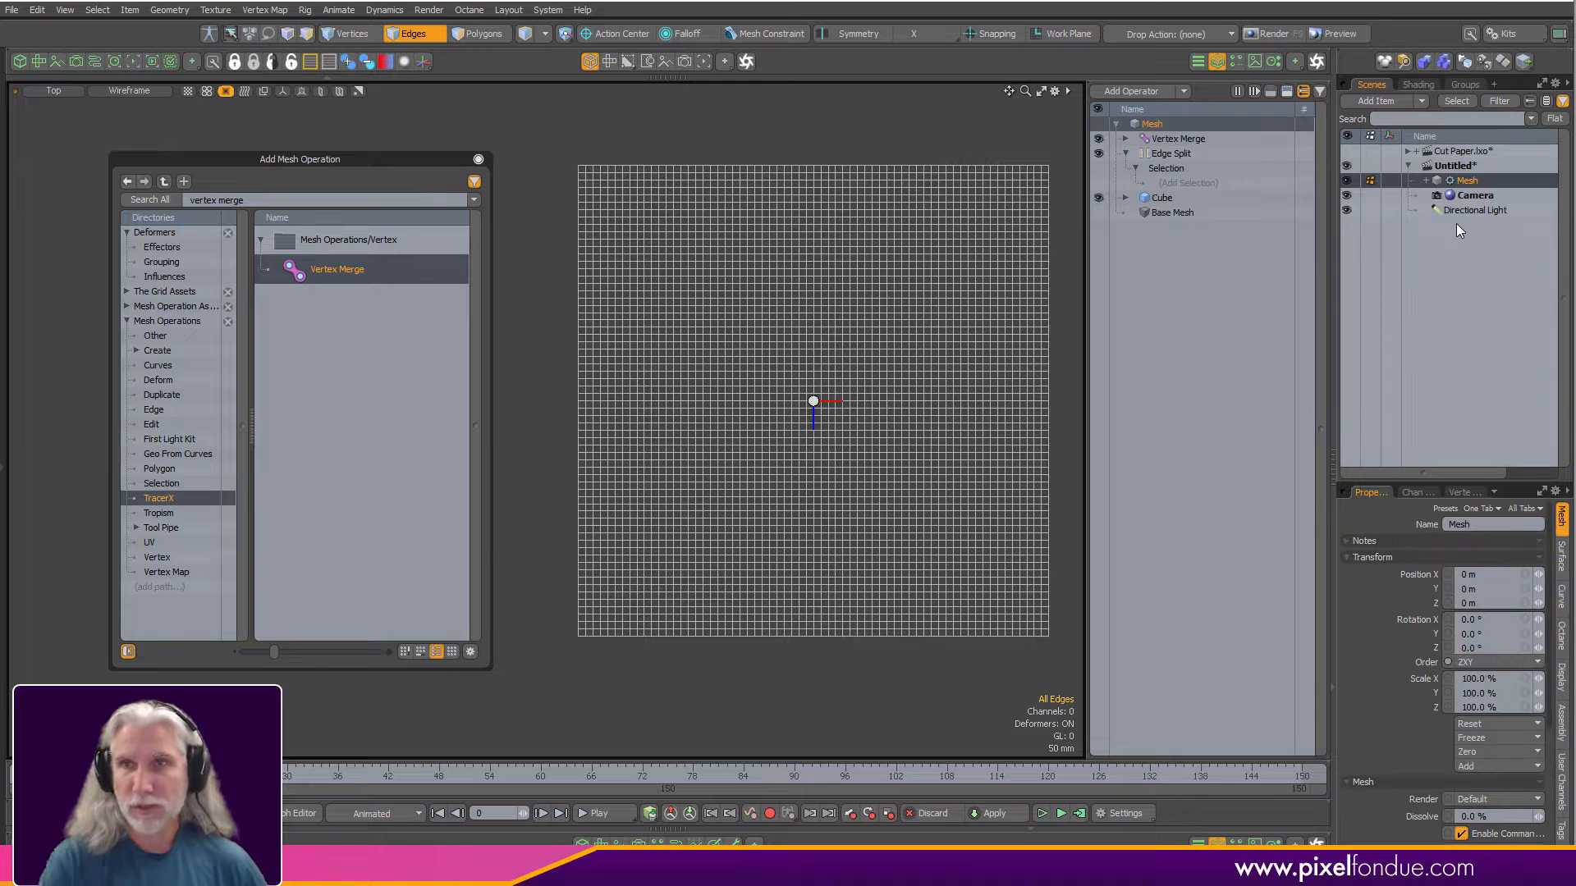
text(Paper)
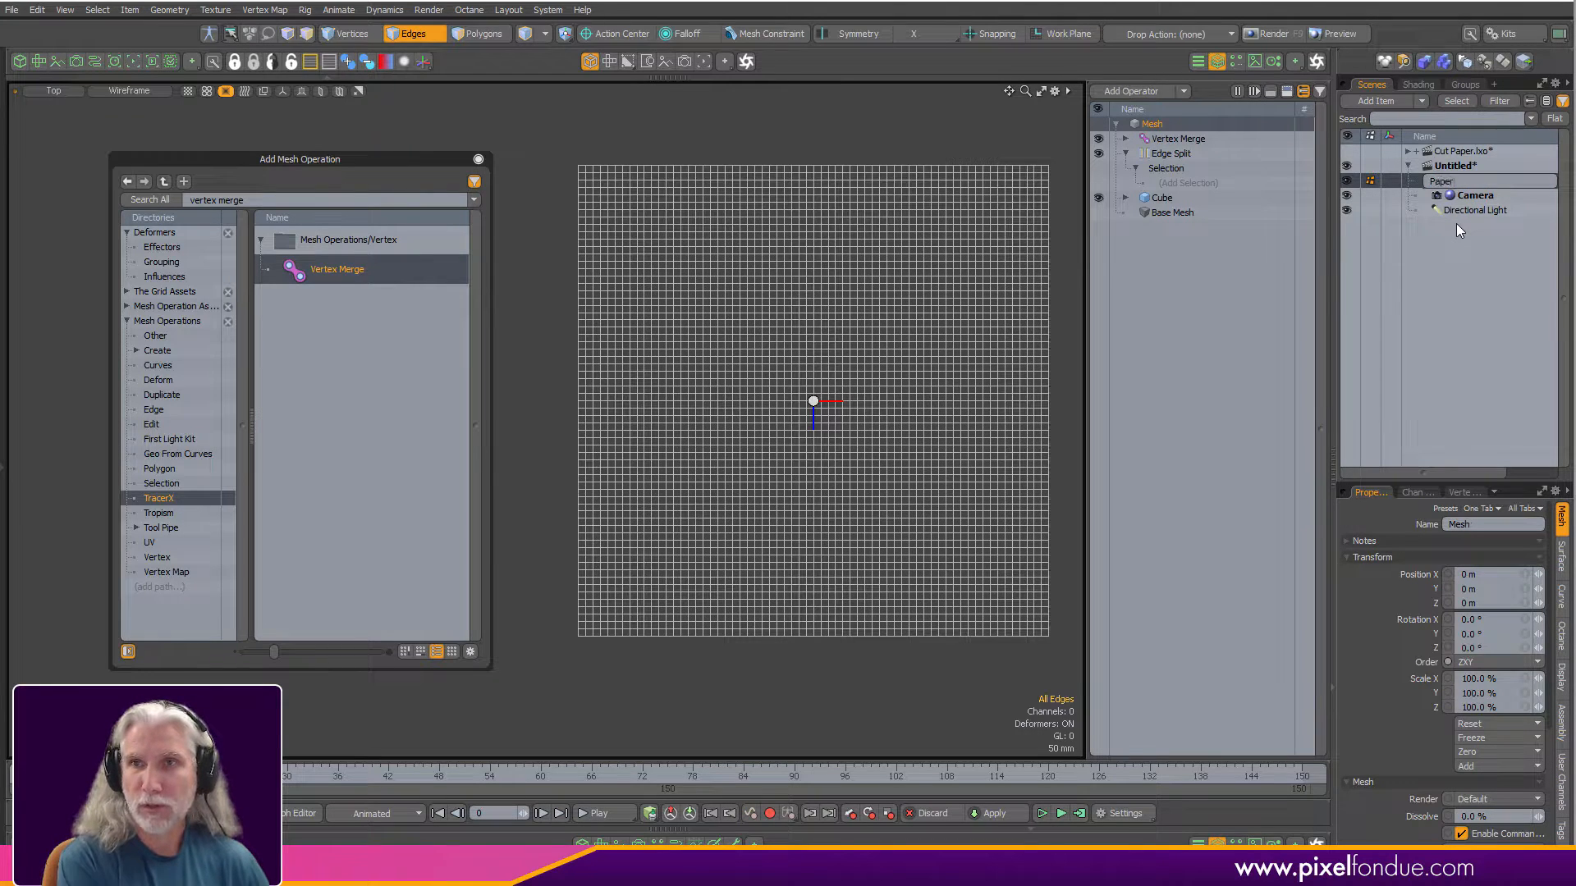
key(Return)
Add a new mesh item to the scene and name it Volume.
key(n)
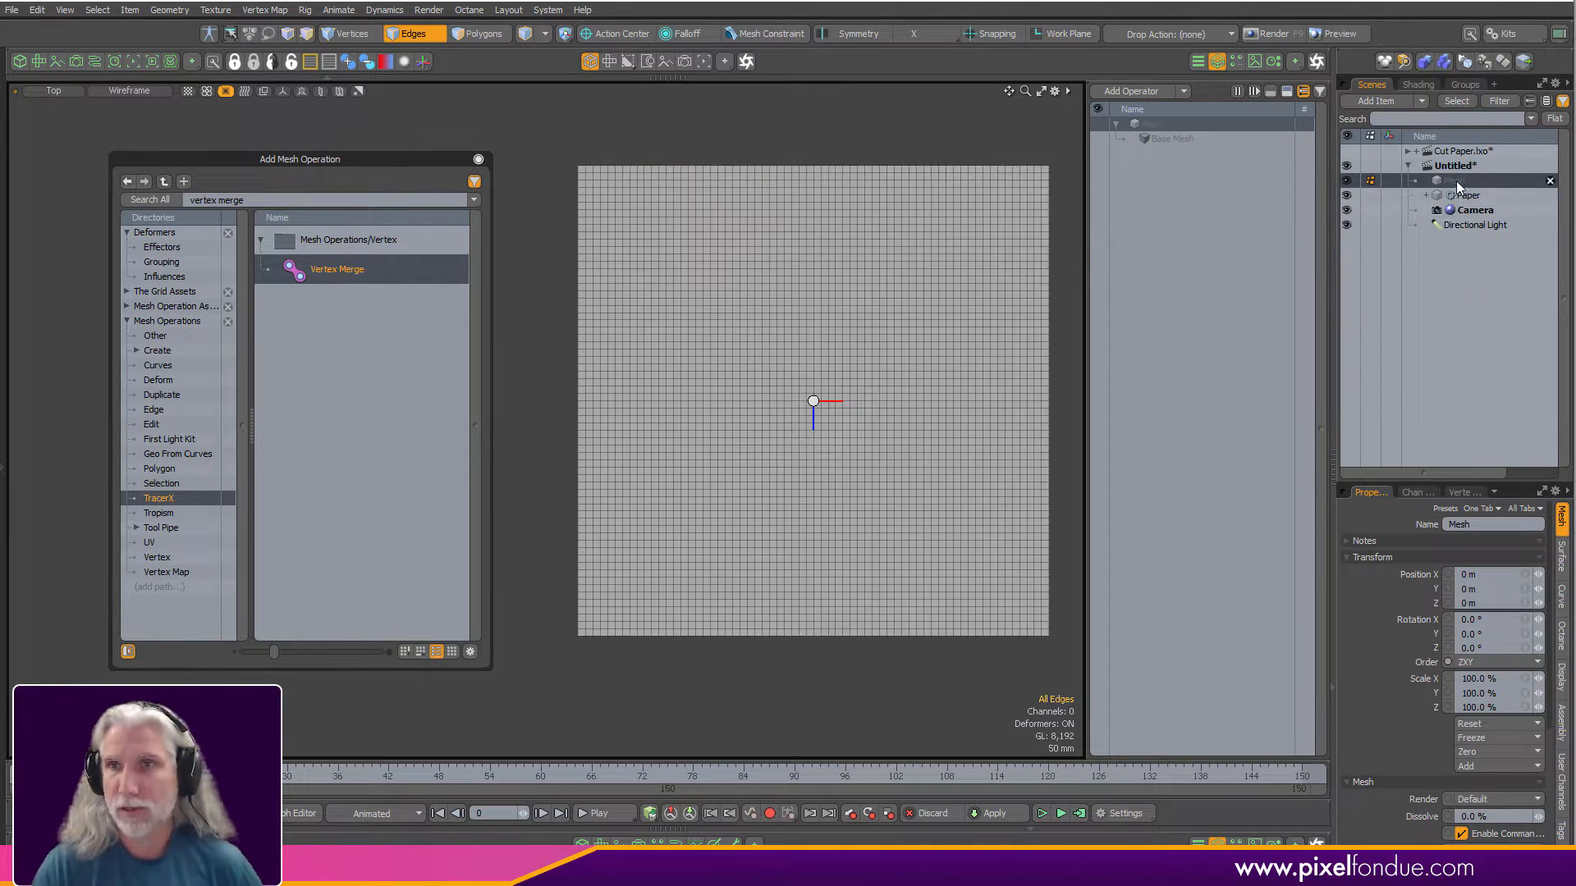
double_click(1457, 195)
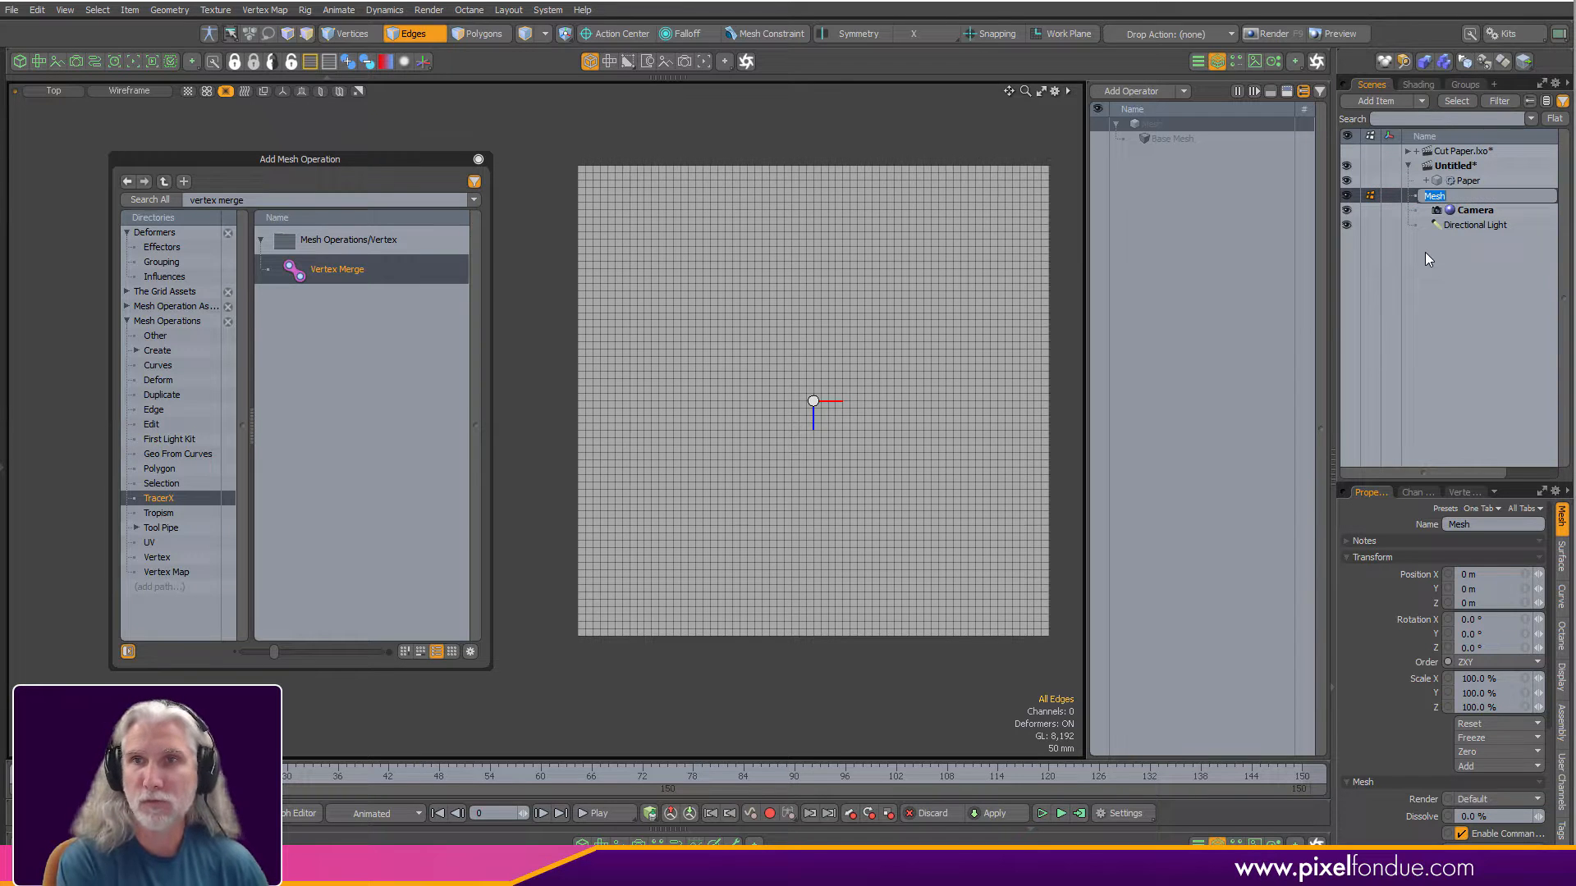
text(Volume)
key(Return)
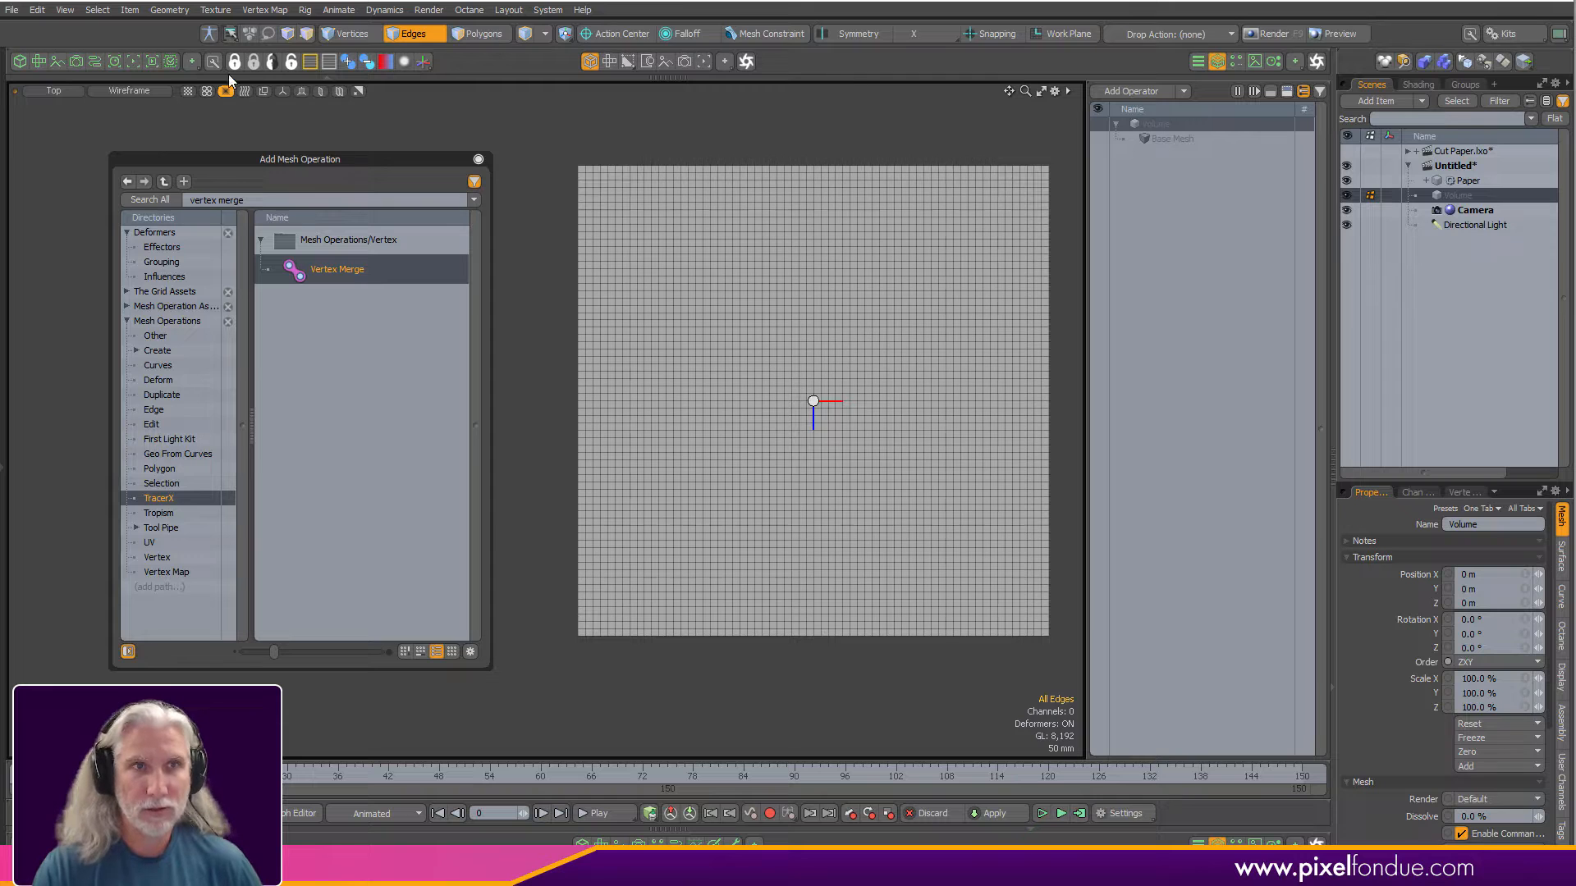
Draw a thin cube primitive about 1.053 m long and 11 mm wide across the middle of the plane, overhanging its edges.
click(4, 341)
click(23, 162)
middle_drag(845, 402, 738, 407)
key(2)
scroll(697, 394, up, 5)
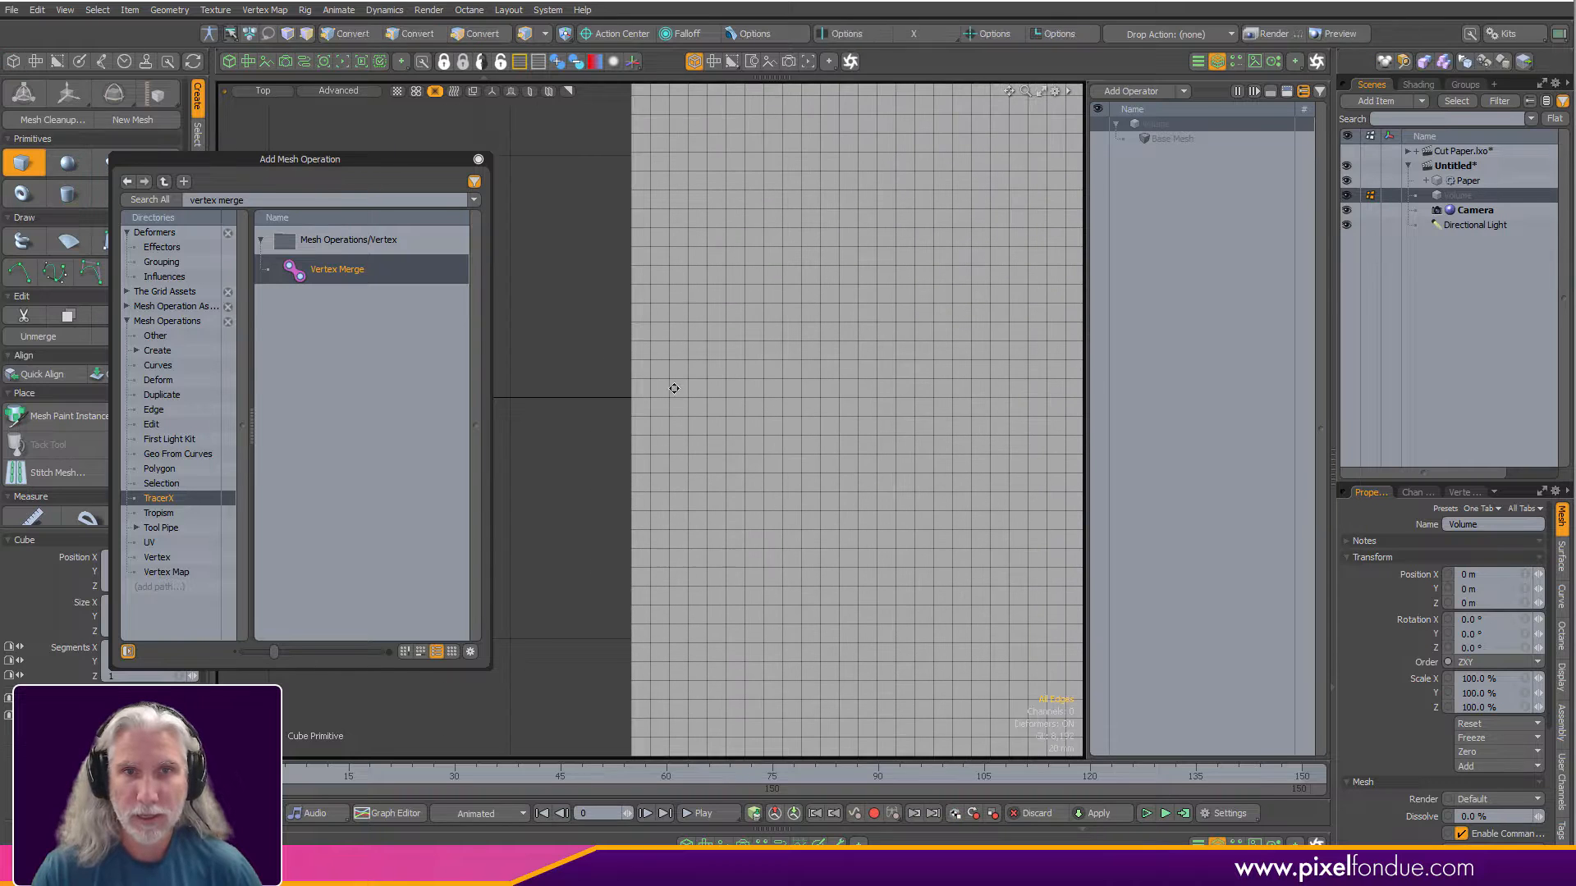
drag(615, 393, 632, 410)
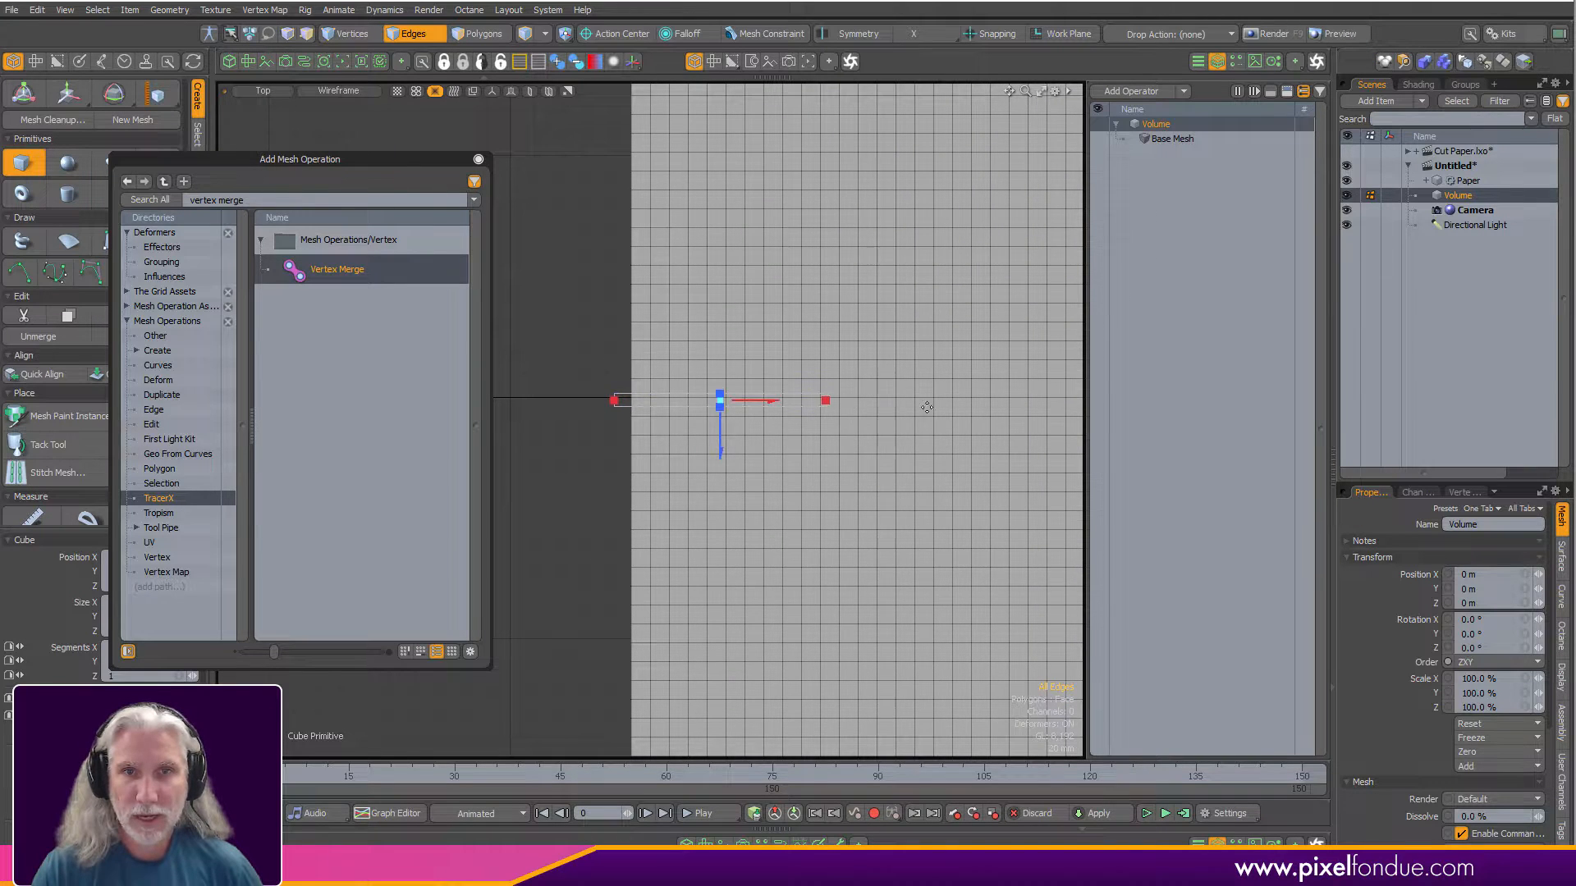
scroll(640, 398, down, 3)
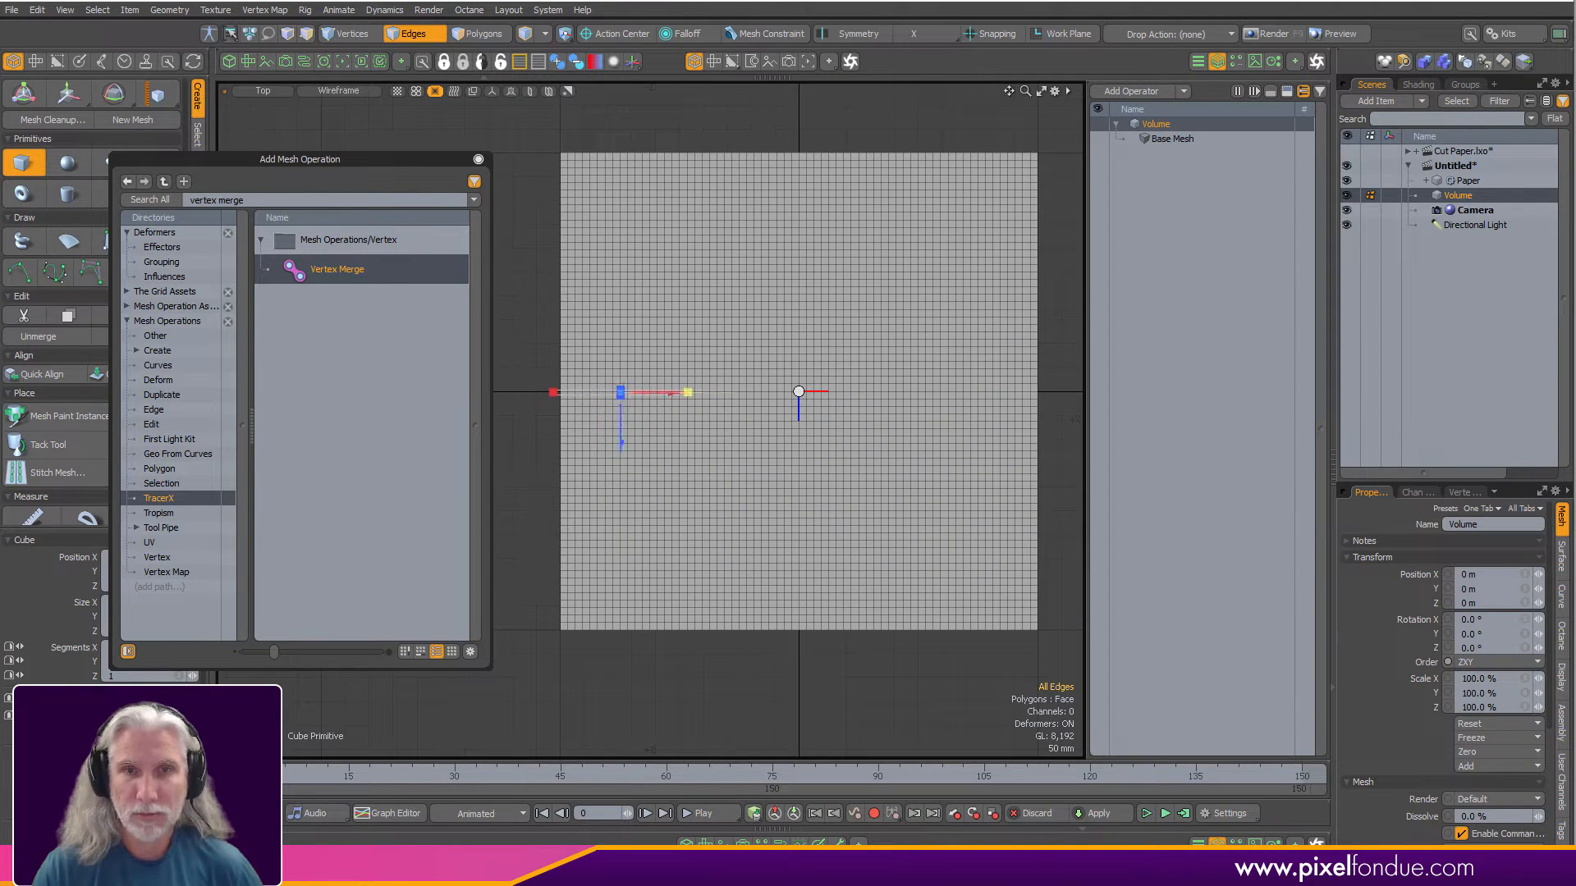
Switch to the perspective view and set the cube's Y size to 0 in its mini properties.
key(space)
key(0)
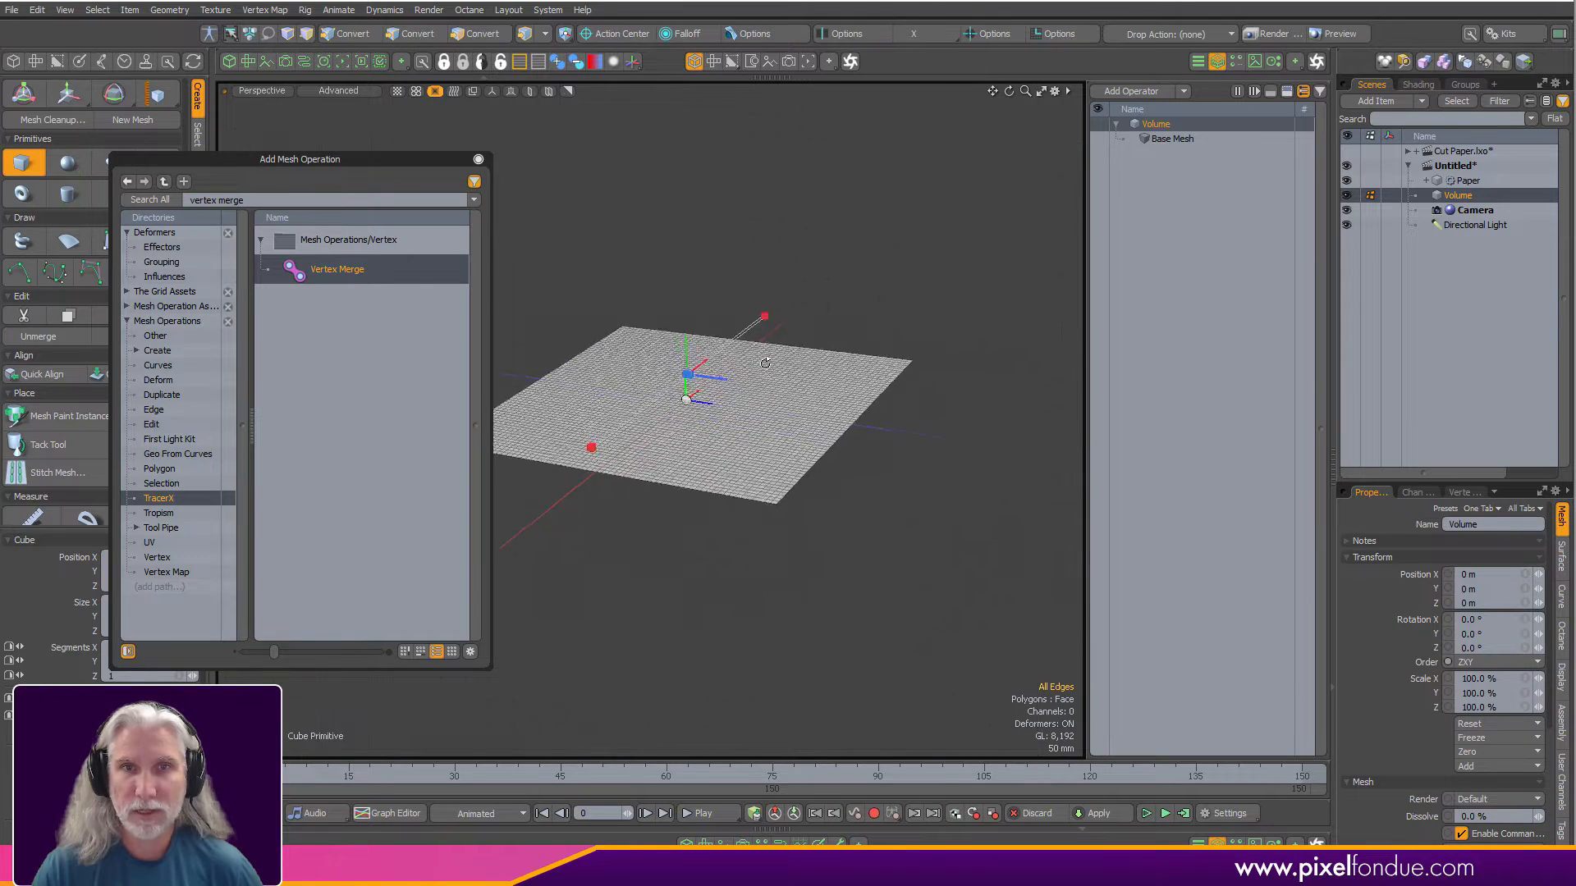
mouse_move(765, 363)
alt+mouse_down()
mouse_move(743, 368)
mouse_move(760, 351)
mouse_move(765, 395)
alt+mouse_up()
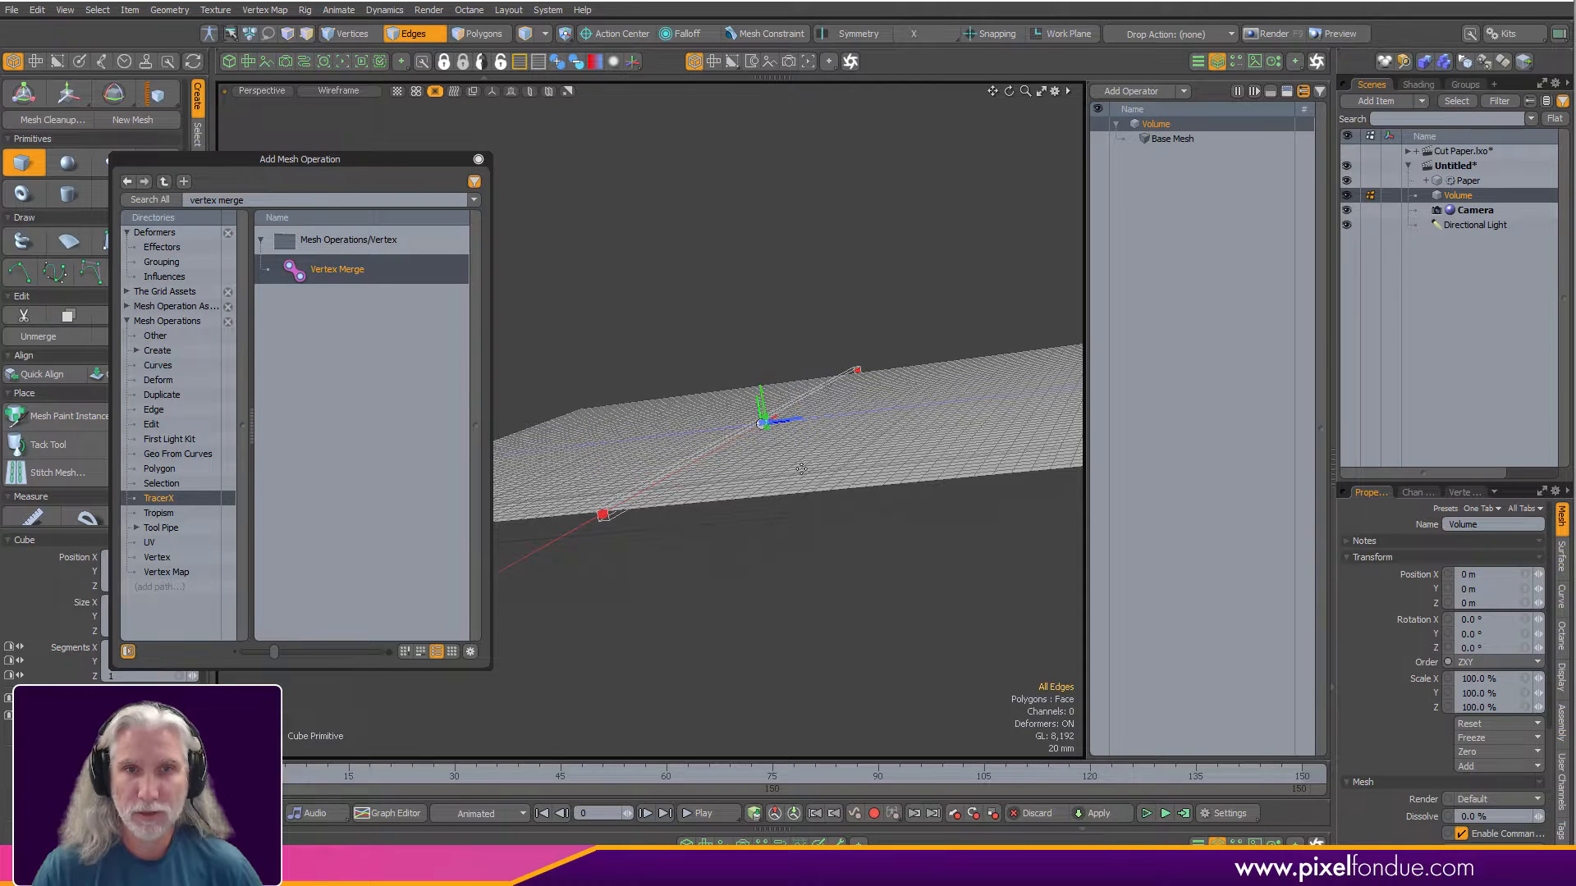
drag(316, 160, 599, 506)
key(k)
click(542, 162)
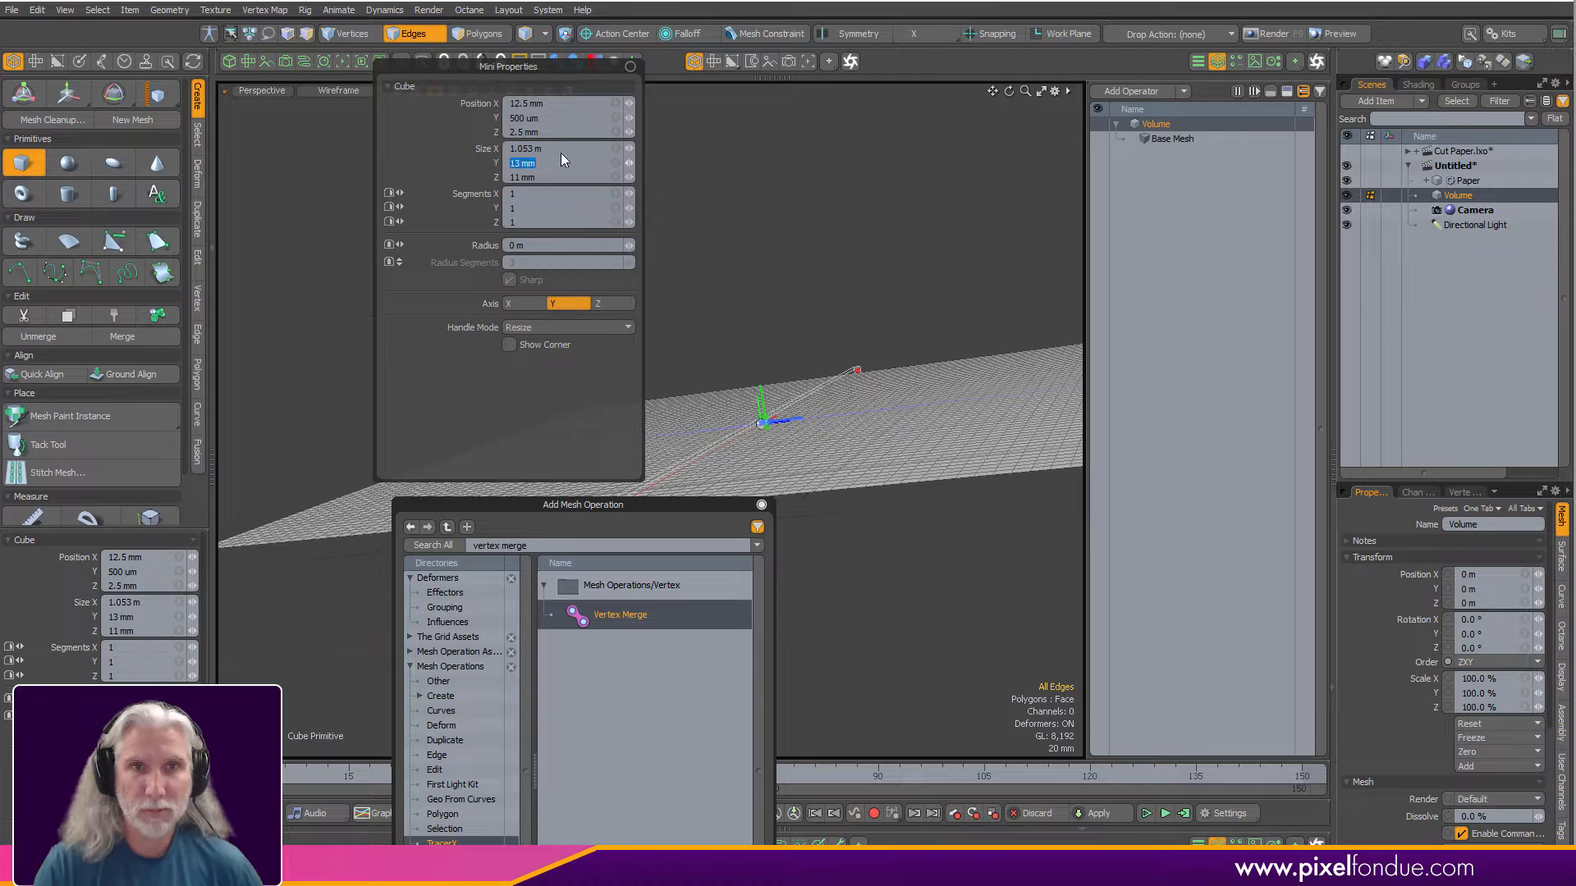
text(0)
key(Return)
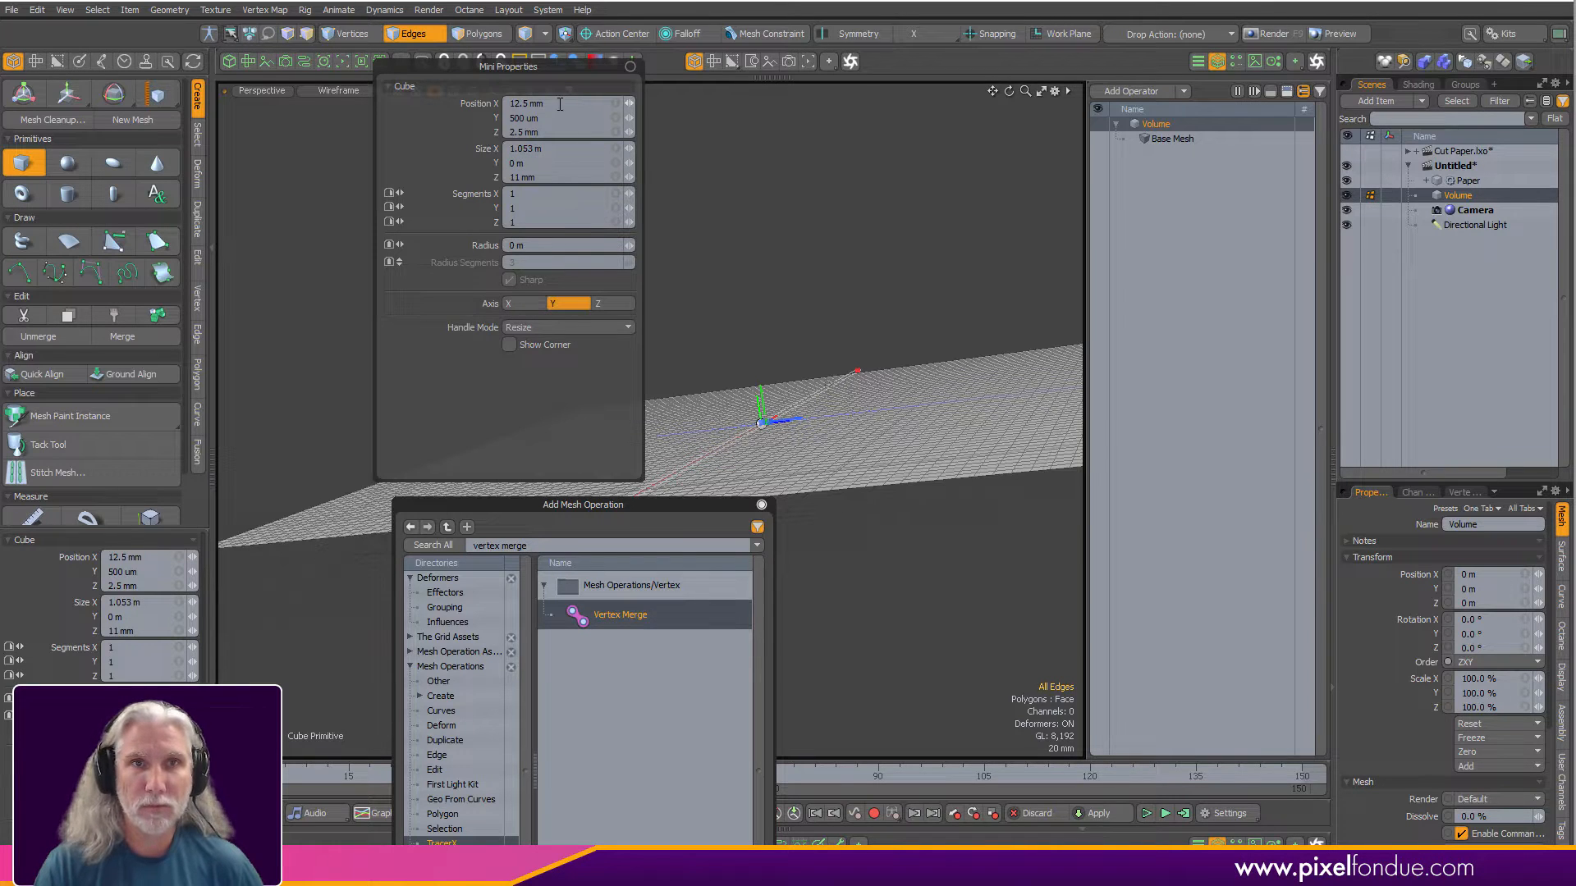
Set the cube's X, Y and Z positions to 0.
key(Tab)
key(Tab)
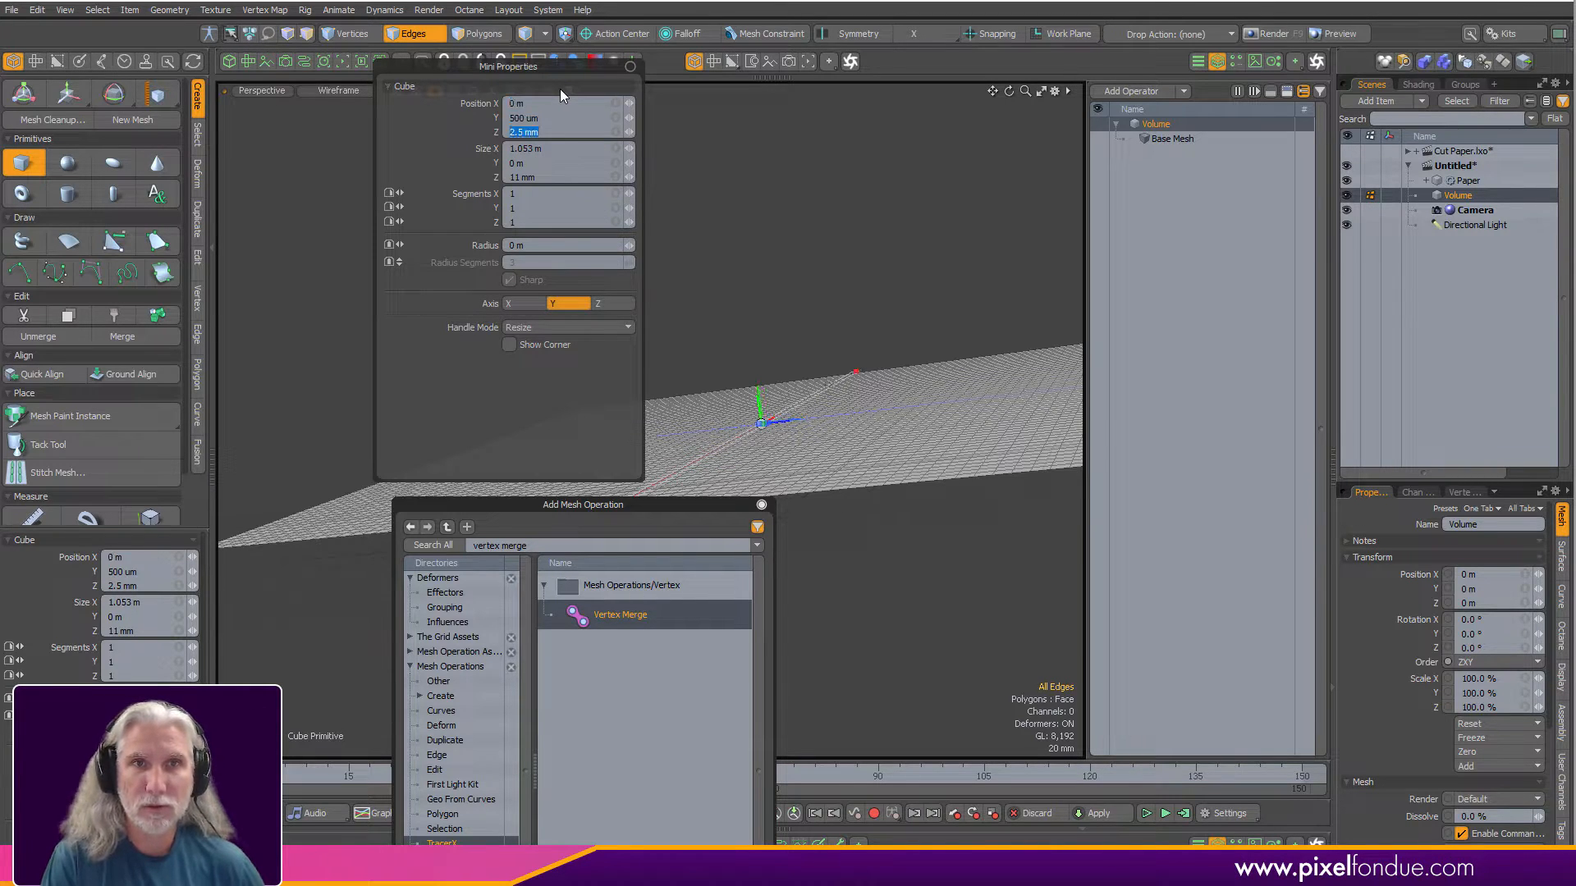
text(0)
key(Return)
click(555, 121)
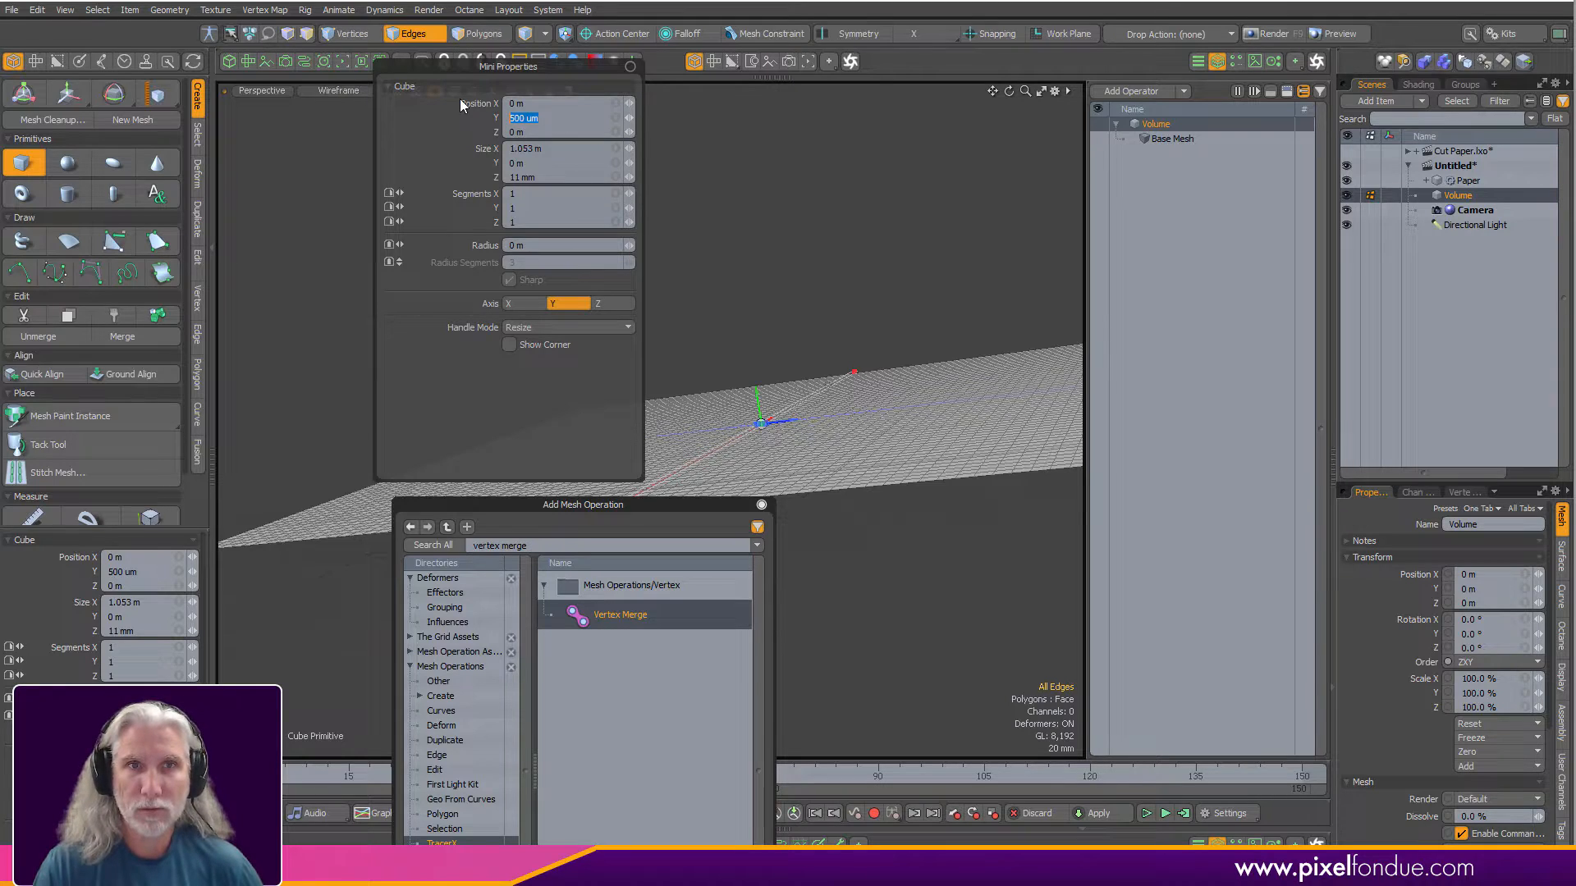
text(0)
key(Return)
Change the cube's handle mode and enlarge its height to about 15.4 mm so it passes through the plane.
alt+drag(932, 450, 703, 313)
key(k)
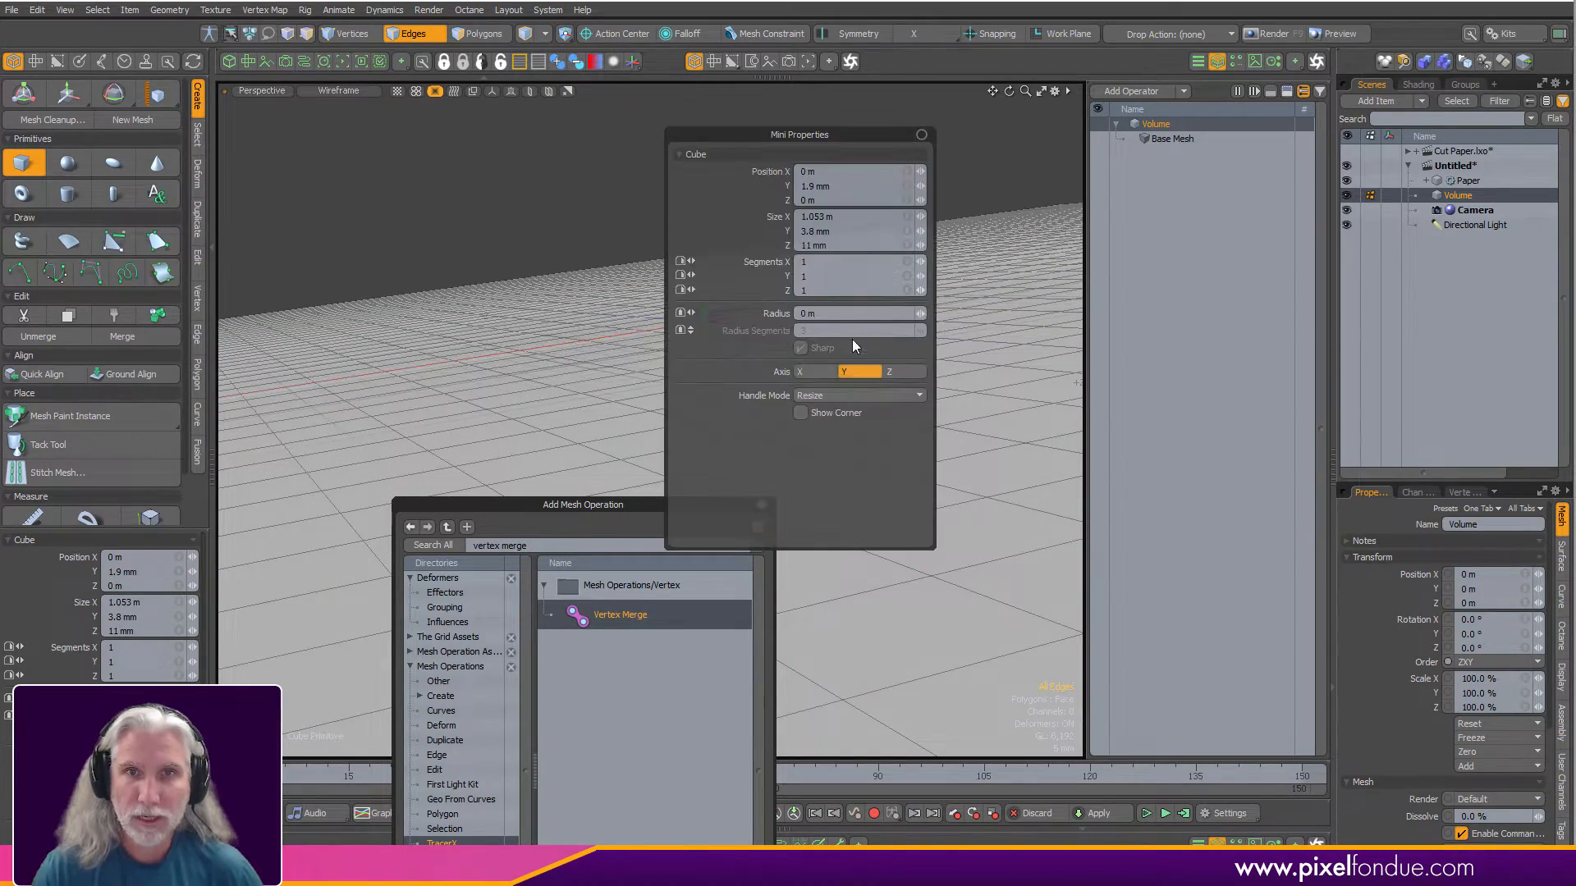
click(835, 394)
click(839, 382)
alt+drag(571, 354, 931, 366)
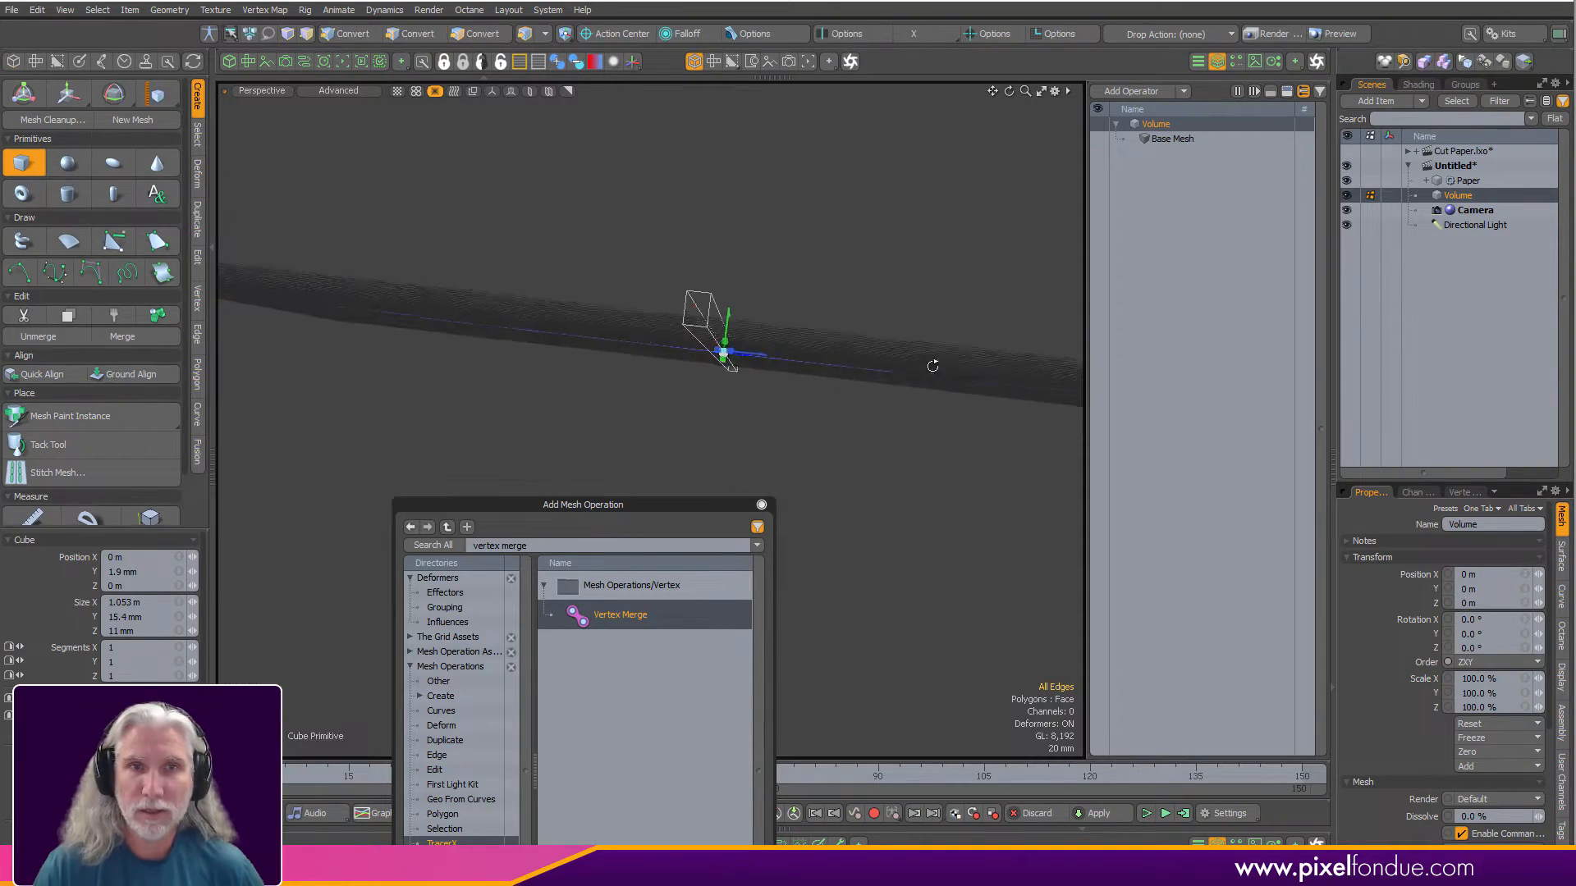
alt+drag(743, 209, 802, 384)
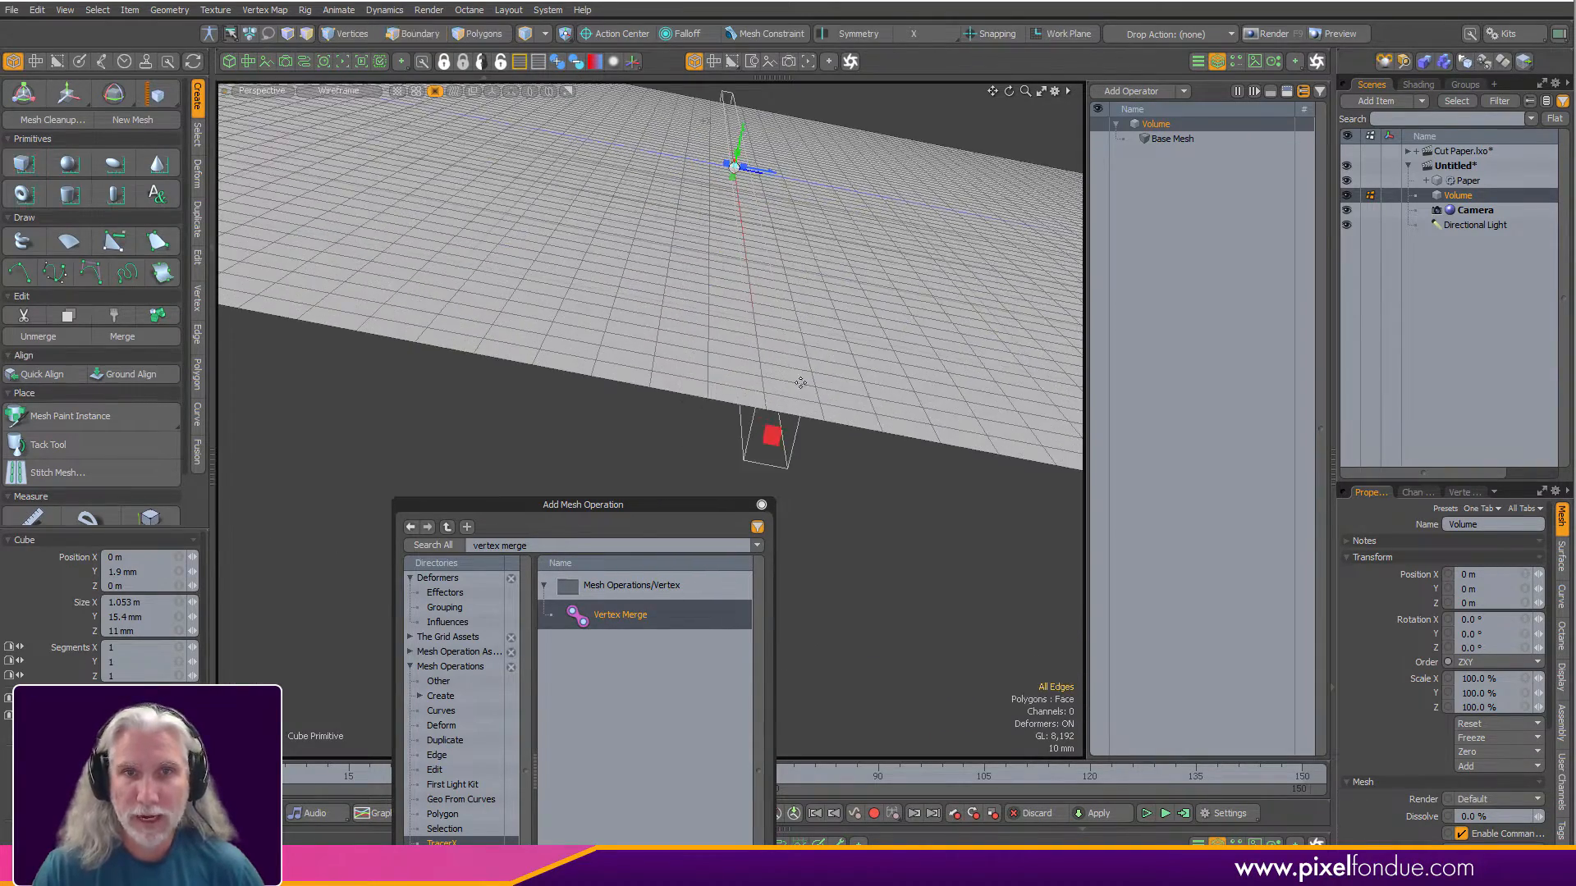
Display the inactive mesh as wireframe and check in the top view how the cube covers the plane's edges.
key(KP_1)
alt+shift+drag(759, 439, 928, 288)
alt+shift+drag(394, 286, 900, 288)
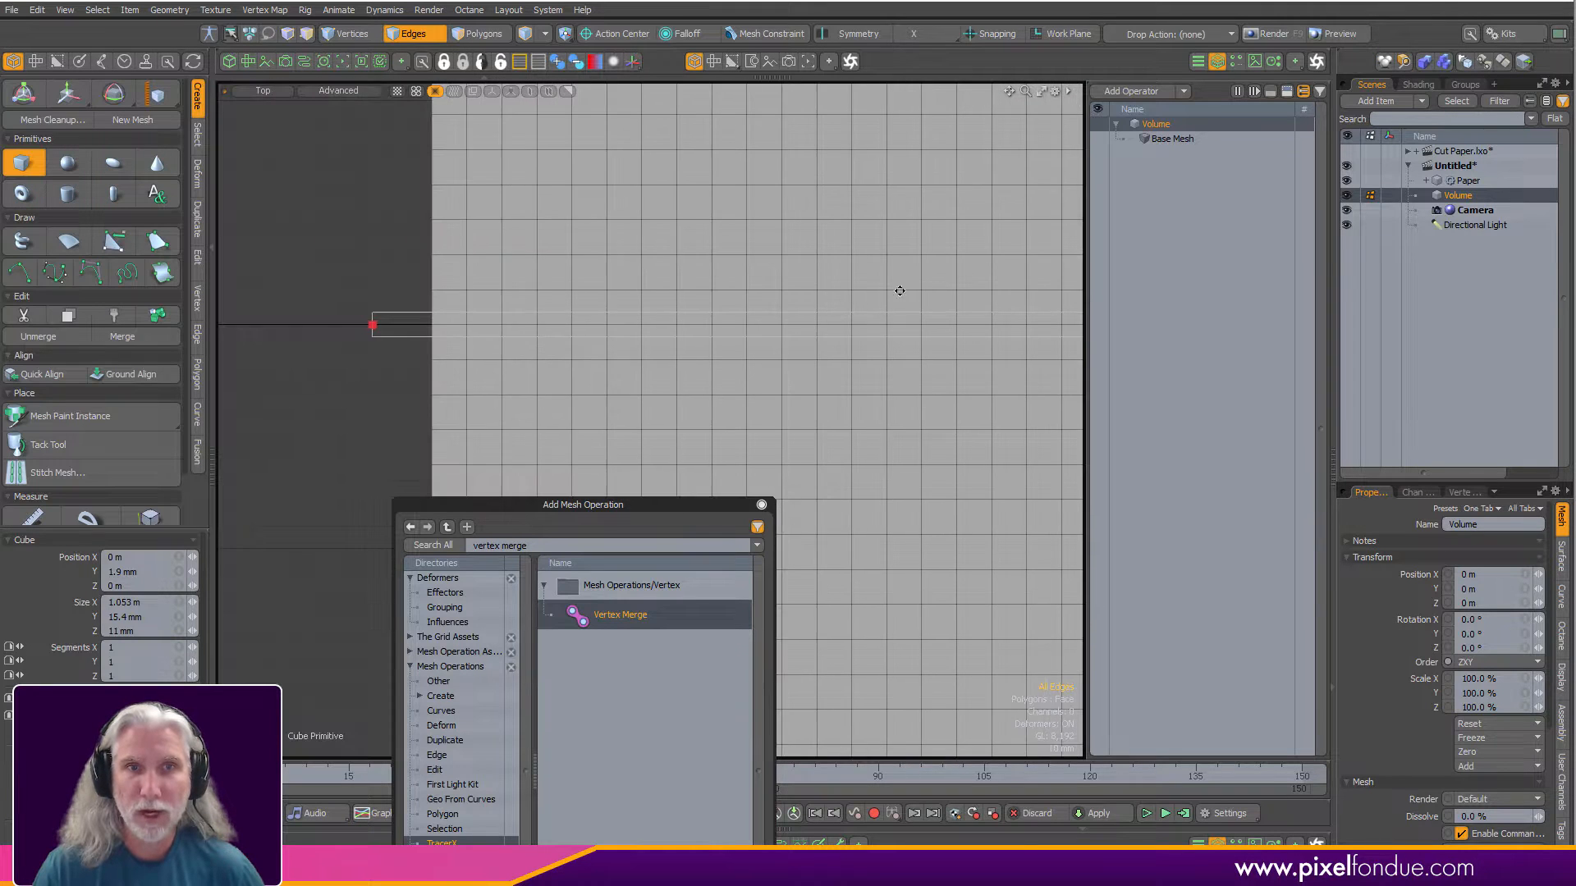
alt+shift+drag(707, 317, 766, 309)
key(ctrl+3)
click(893, 302)
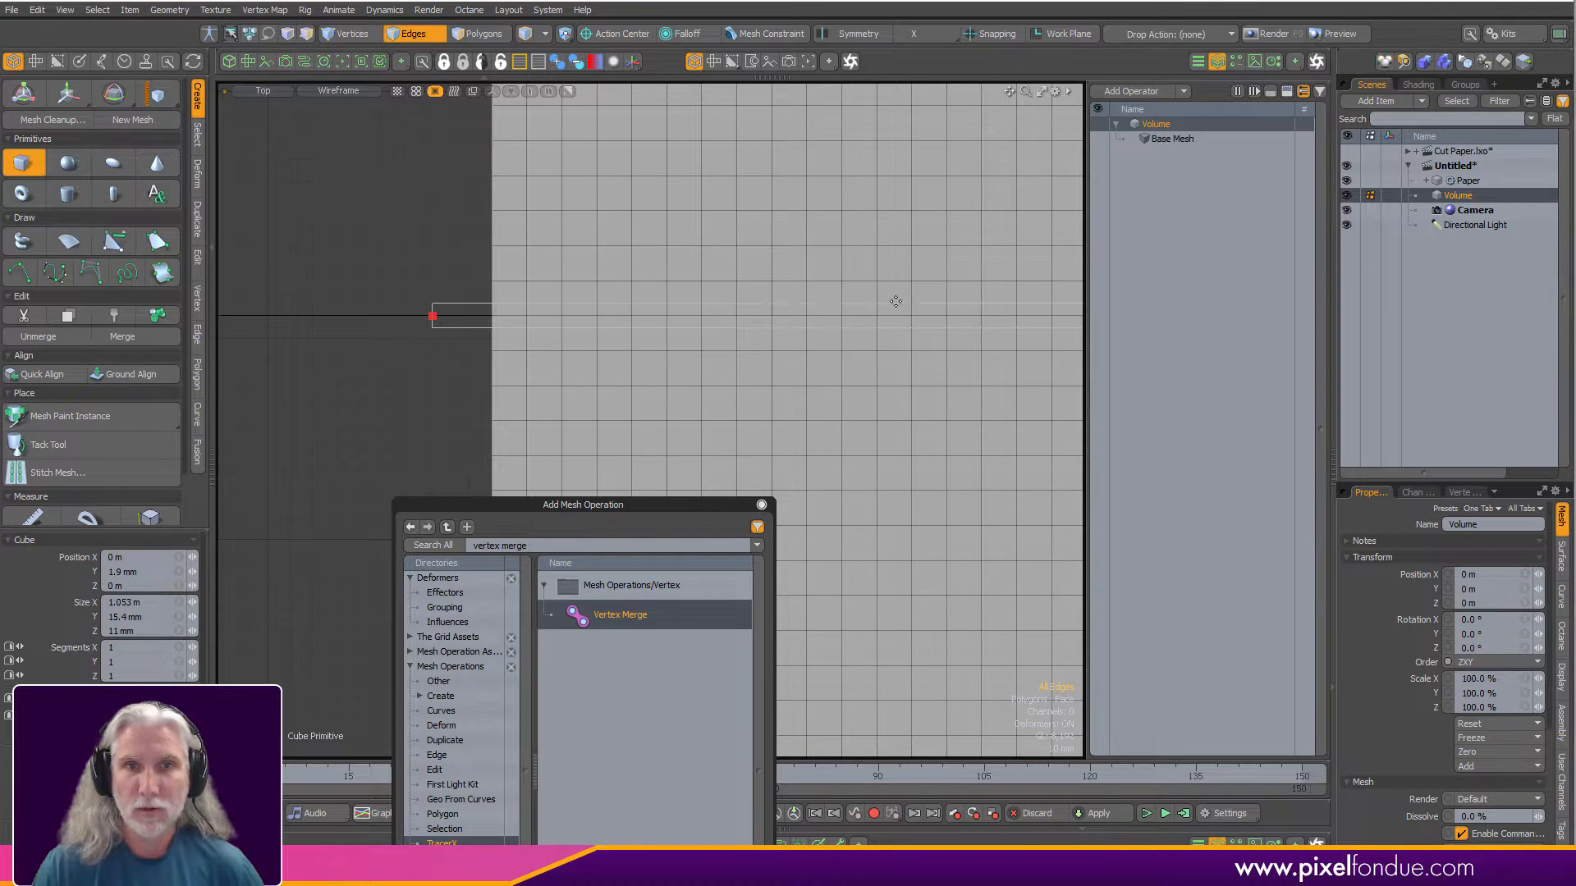
key(ctrl+3)
click(765, 414)
scroll(543, 318, up, 3)
alt+shift+drag(542, 318, 722, 315)
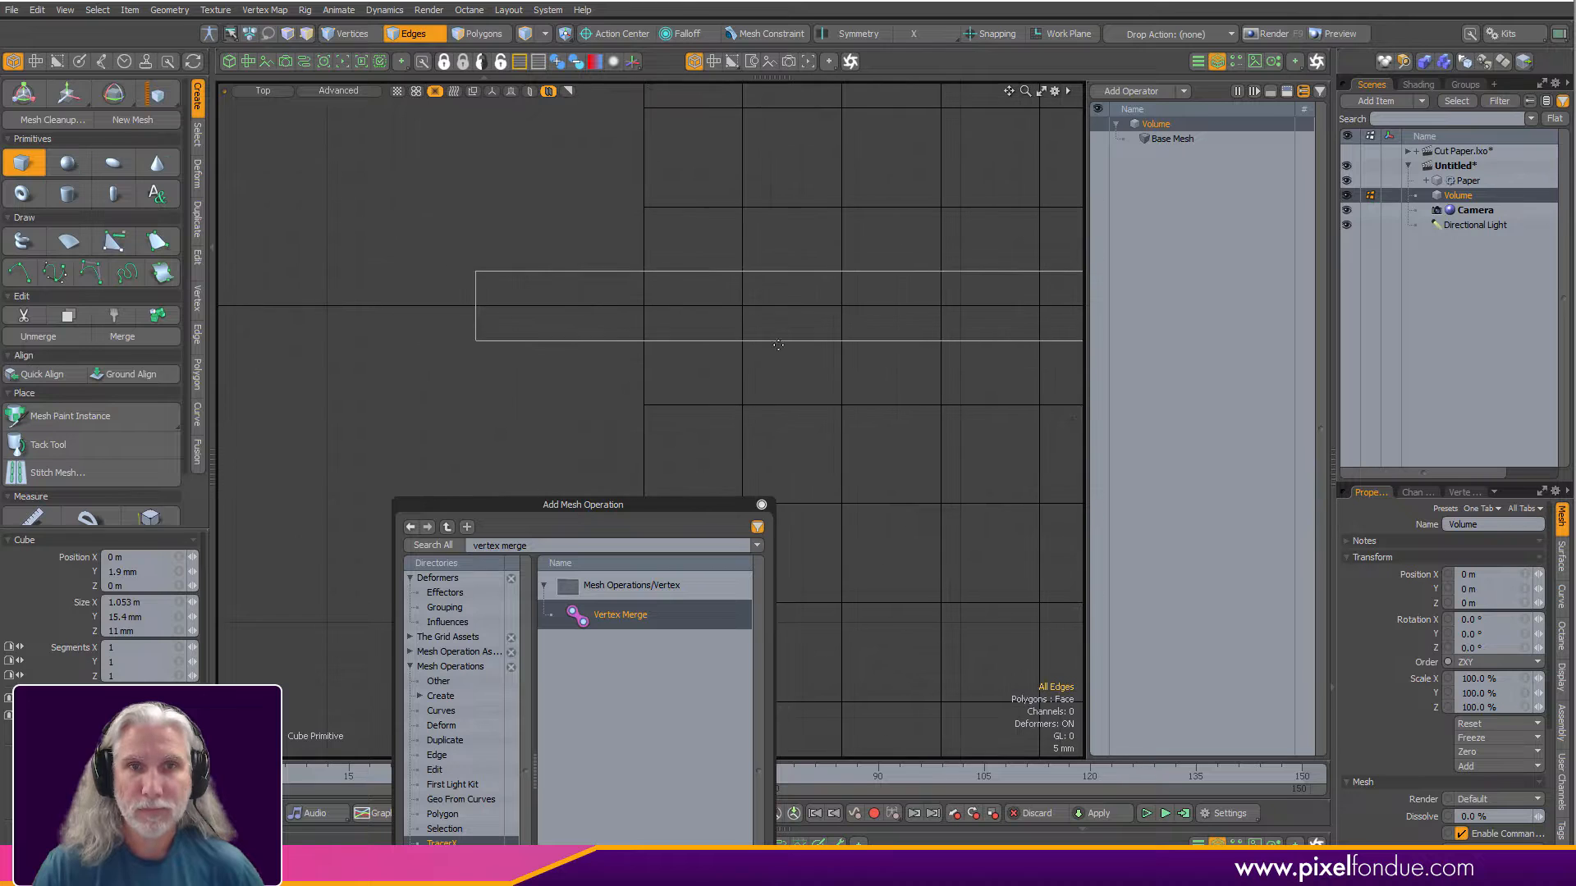
scroll(724, 314, up, 2)
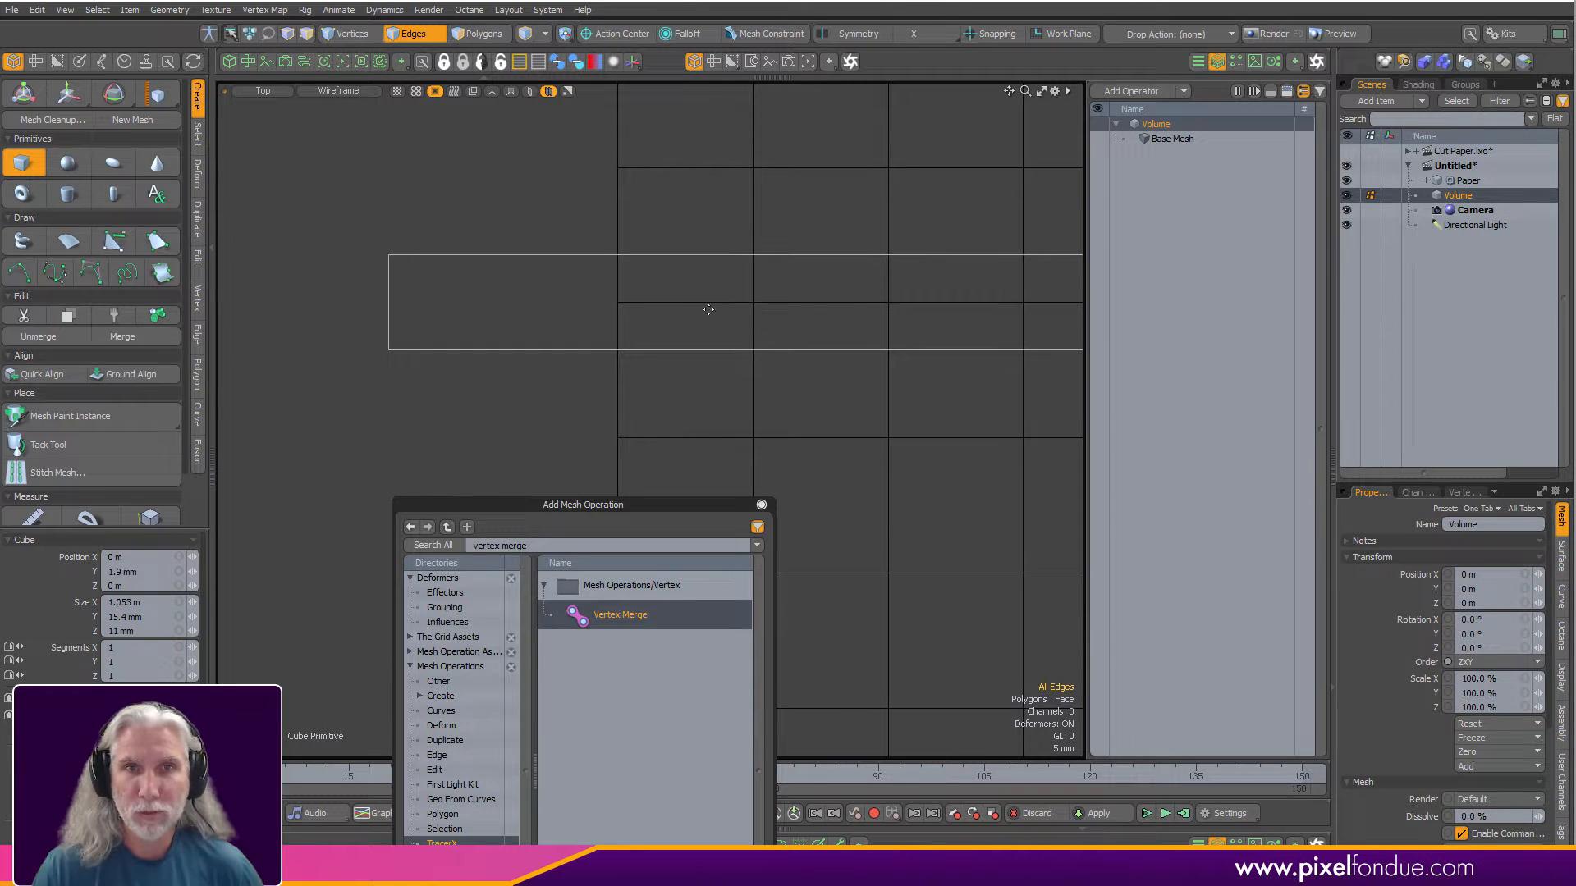
Return to the perspective view, hide the Volume mesh and select the Paper mesh.
key(ctrl+space)
click(798, 345)
key(a)
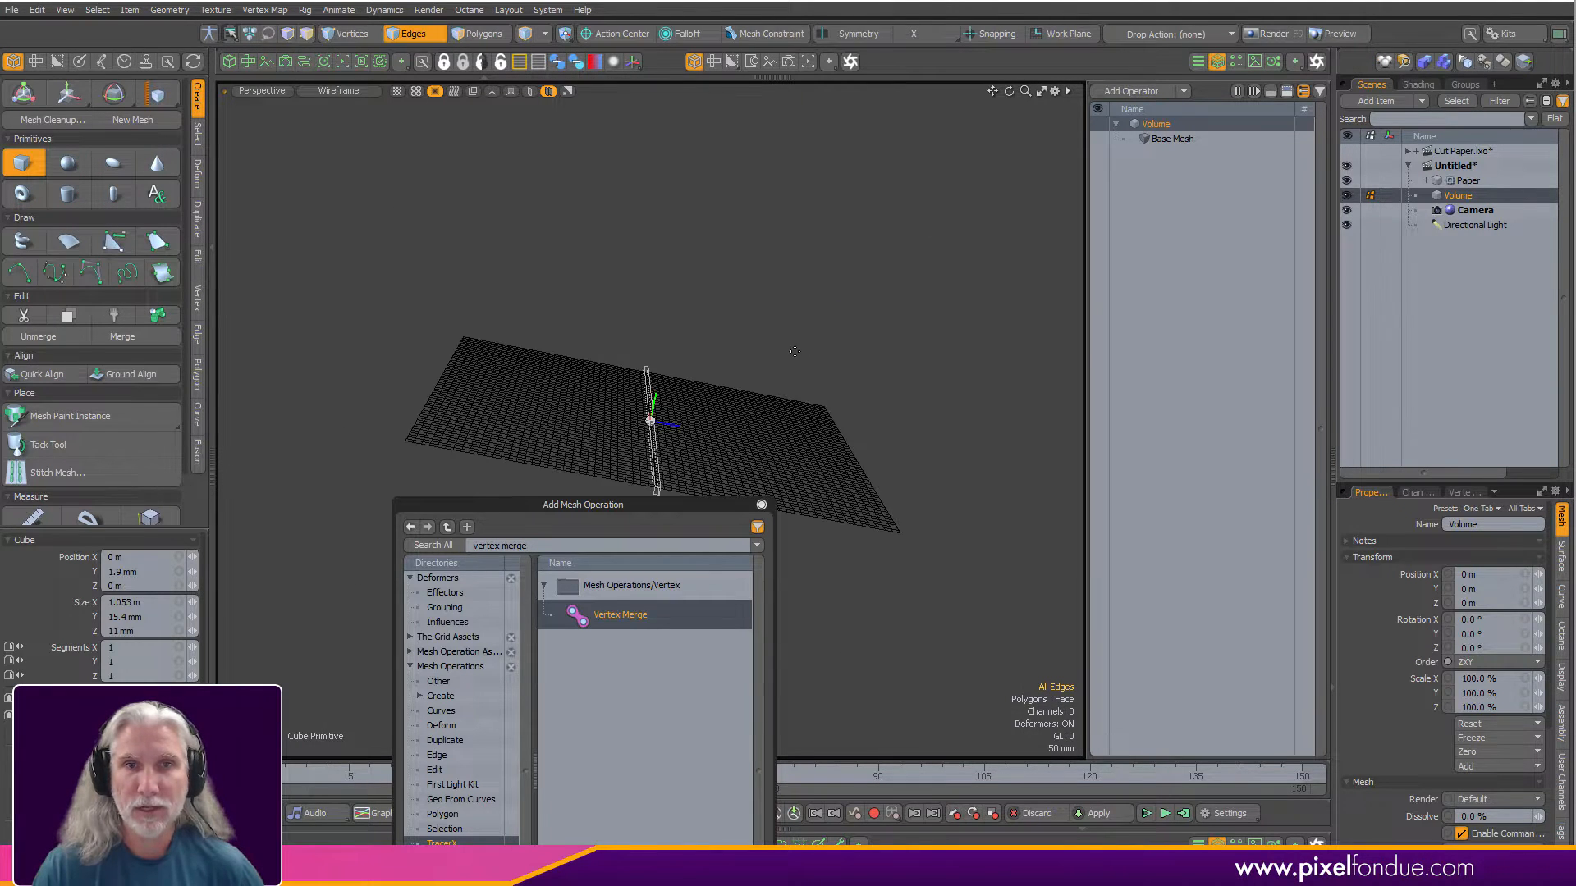
alt+drag(796, 352, 516, 406)
alt+shift+drag(516, 406, 623, 370)
ctrl+alt+drag(622, 369, 765, 365)
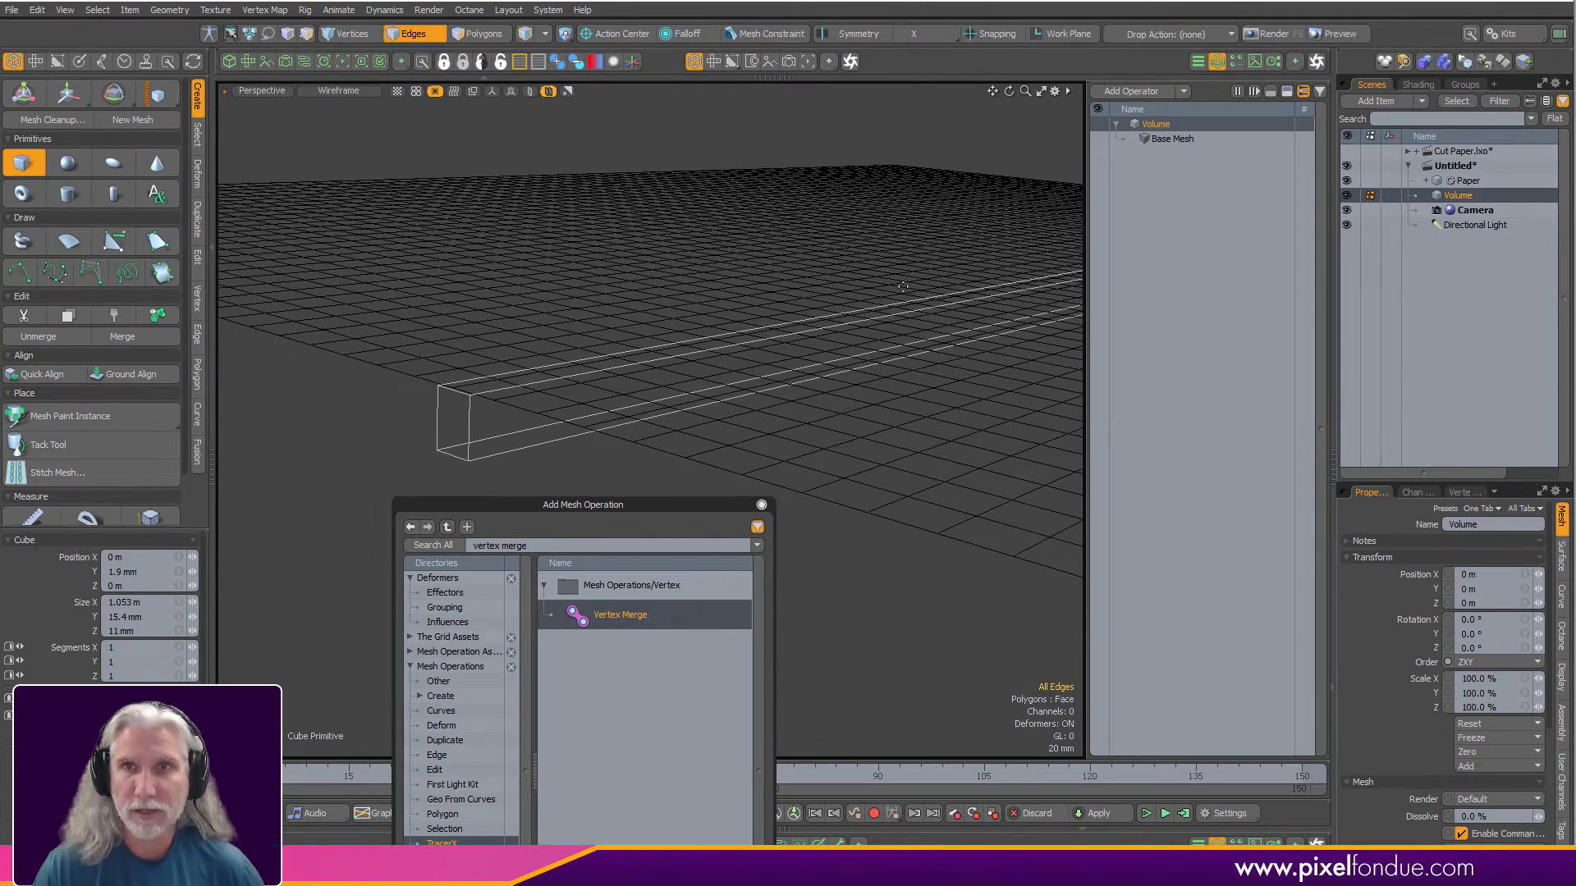
click(1348, 196)
click(1458, 181)
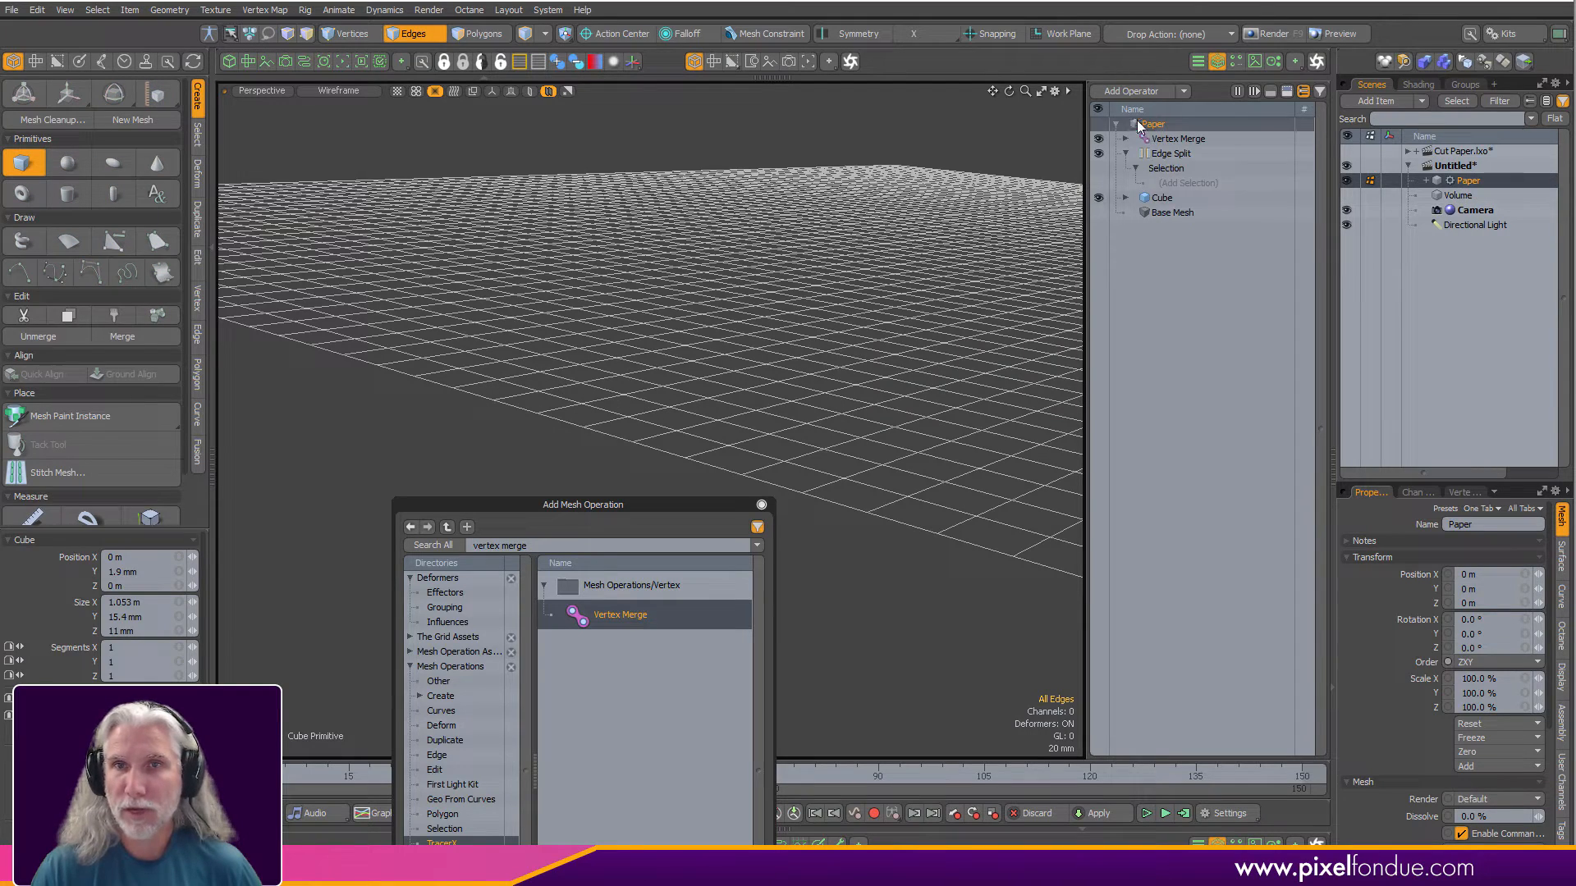
Disable the Vertex Merge operation and display the Paper mesh with Advanced shading.
click(1099, 139)
alt+drag(809, 275, 791, 332)
key(ctrl+2)
click(854, 330)
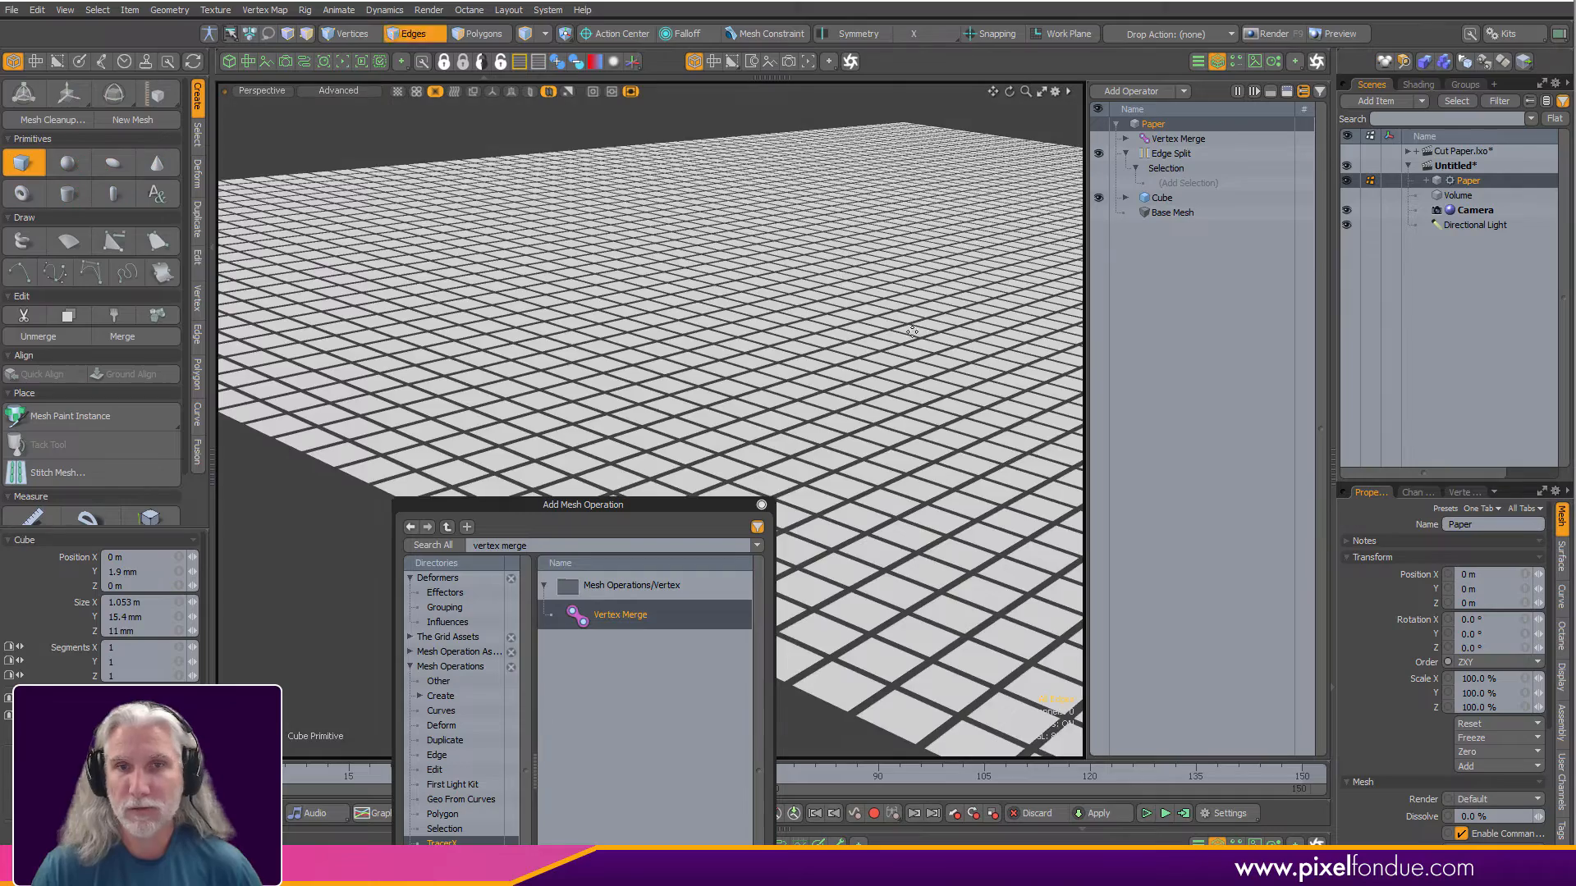
scroll(913, 331, down, 5)
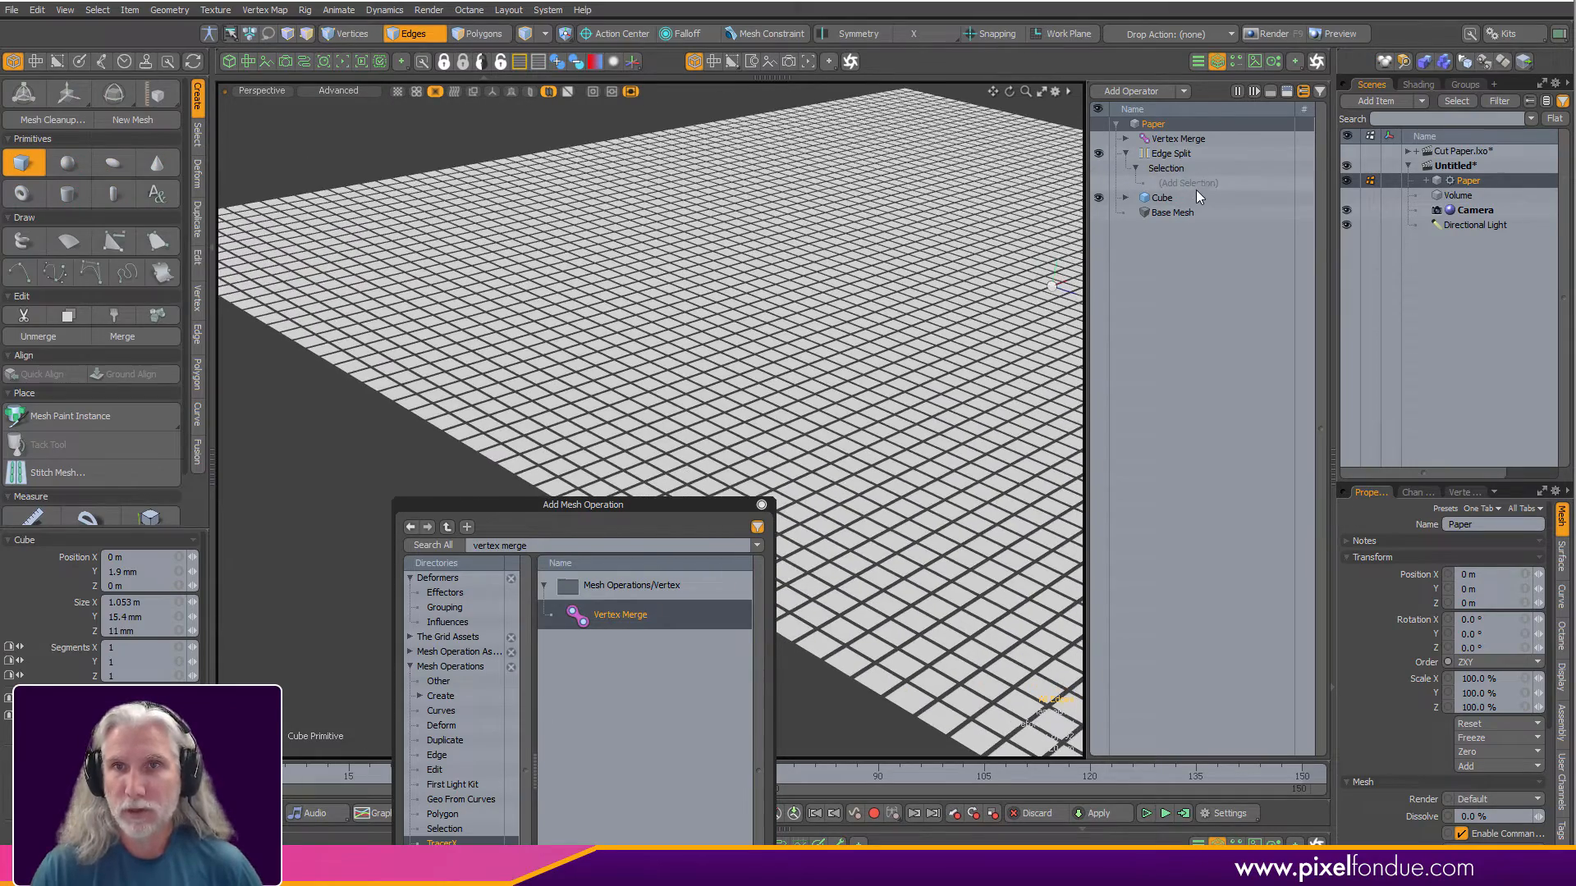
Add a Select By Volume selection operation to the Edge Split operation and close the add-operation windows.
click(1194, 187)
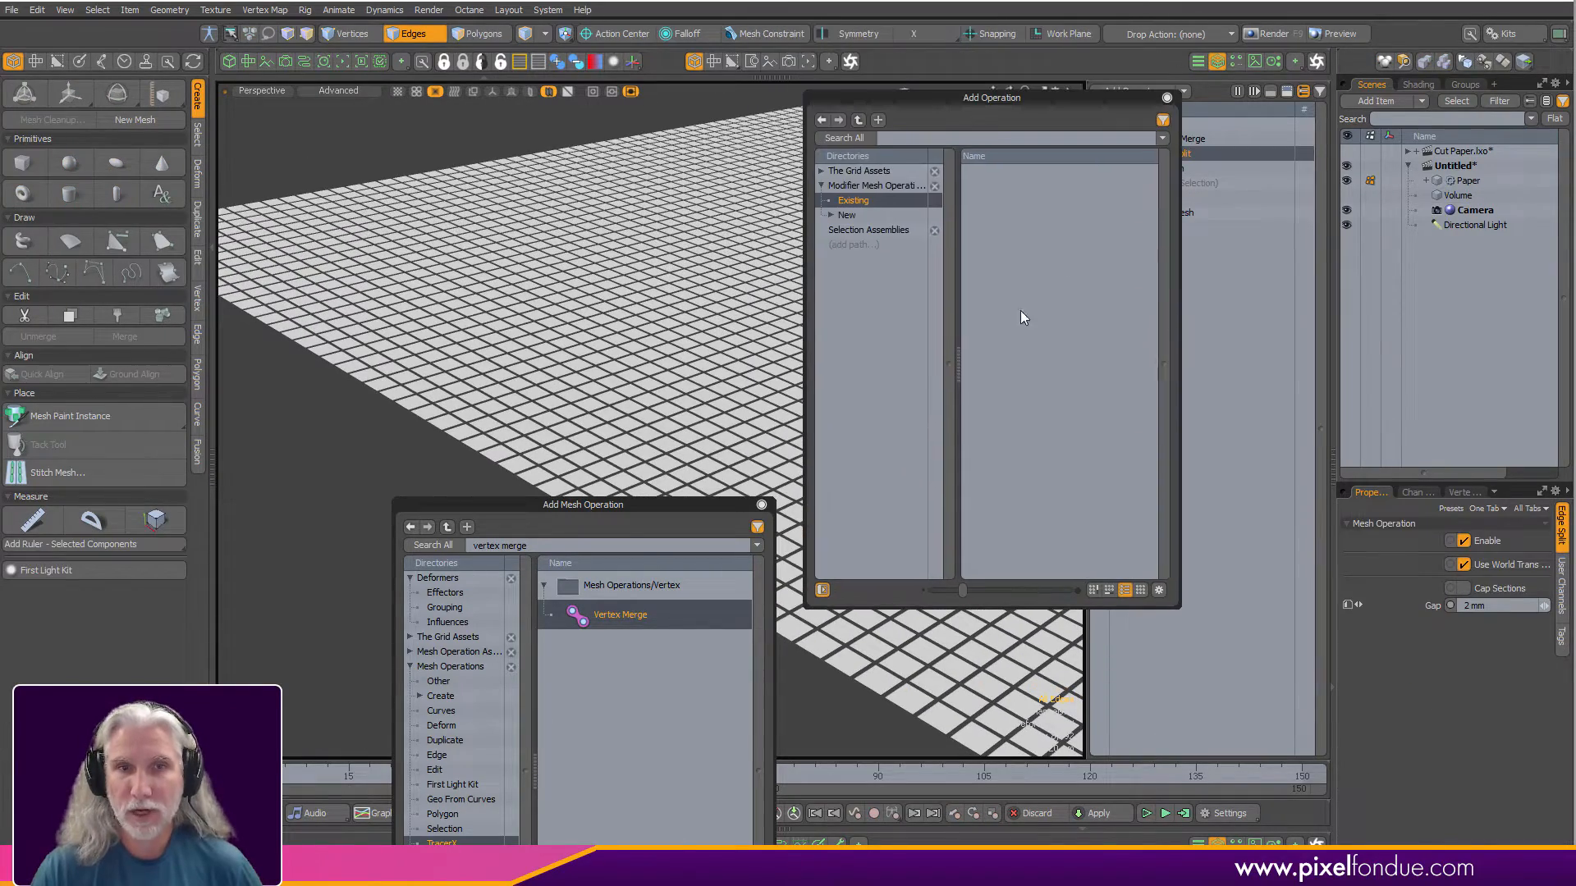
click(761, 504)
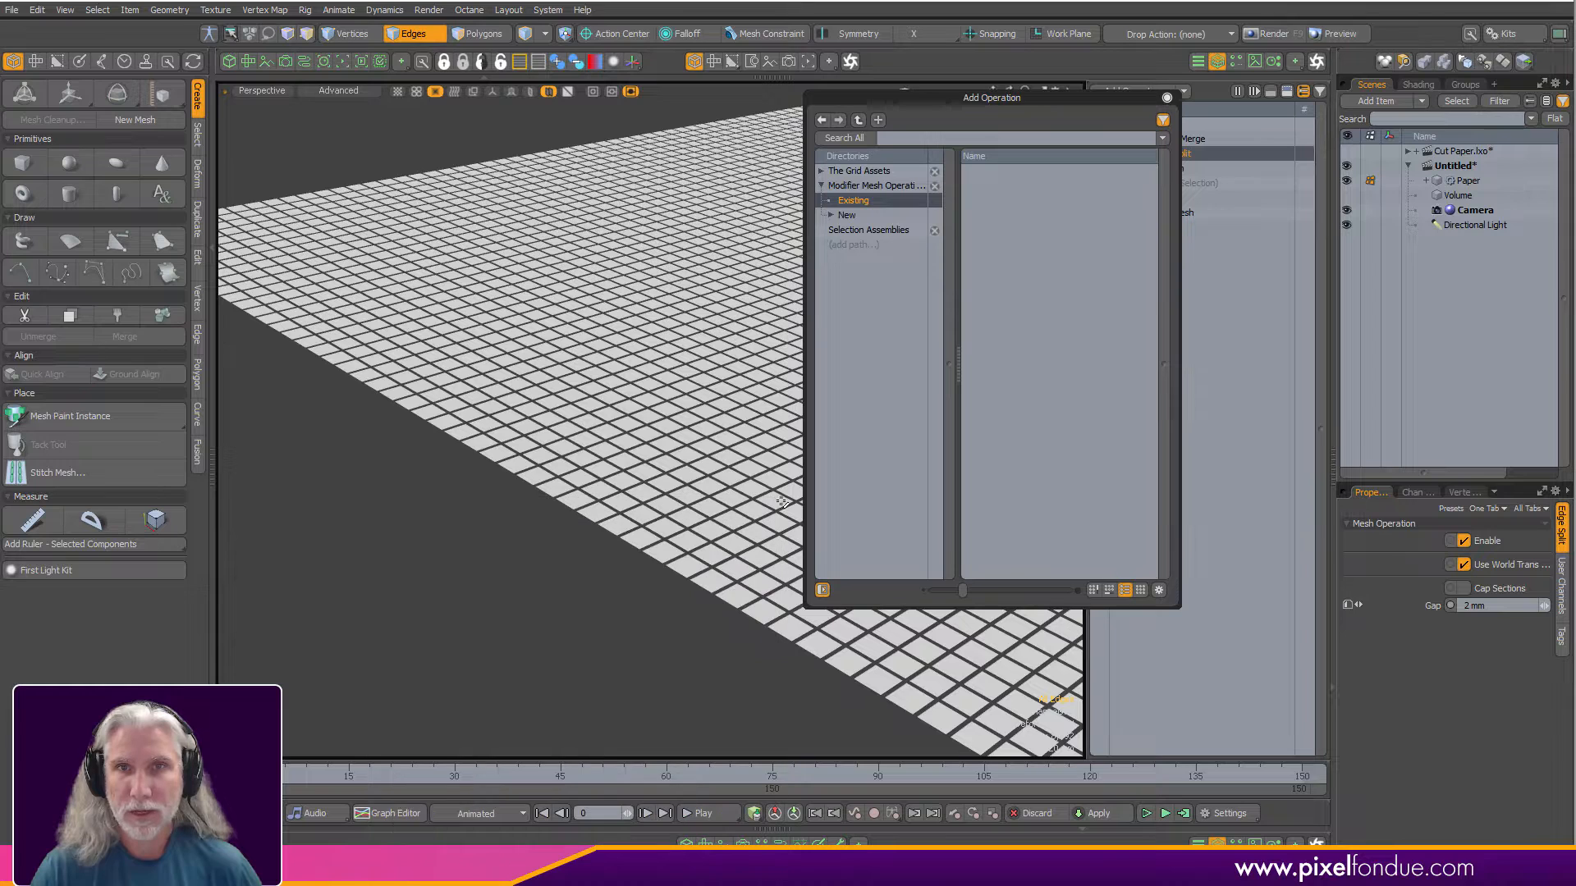
click(849, 215)
click(868, 230)
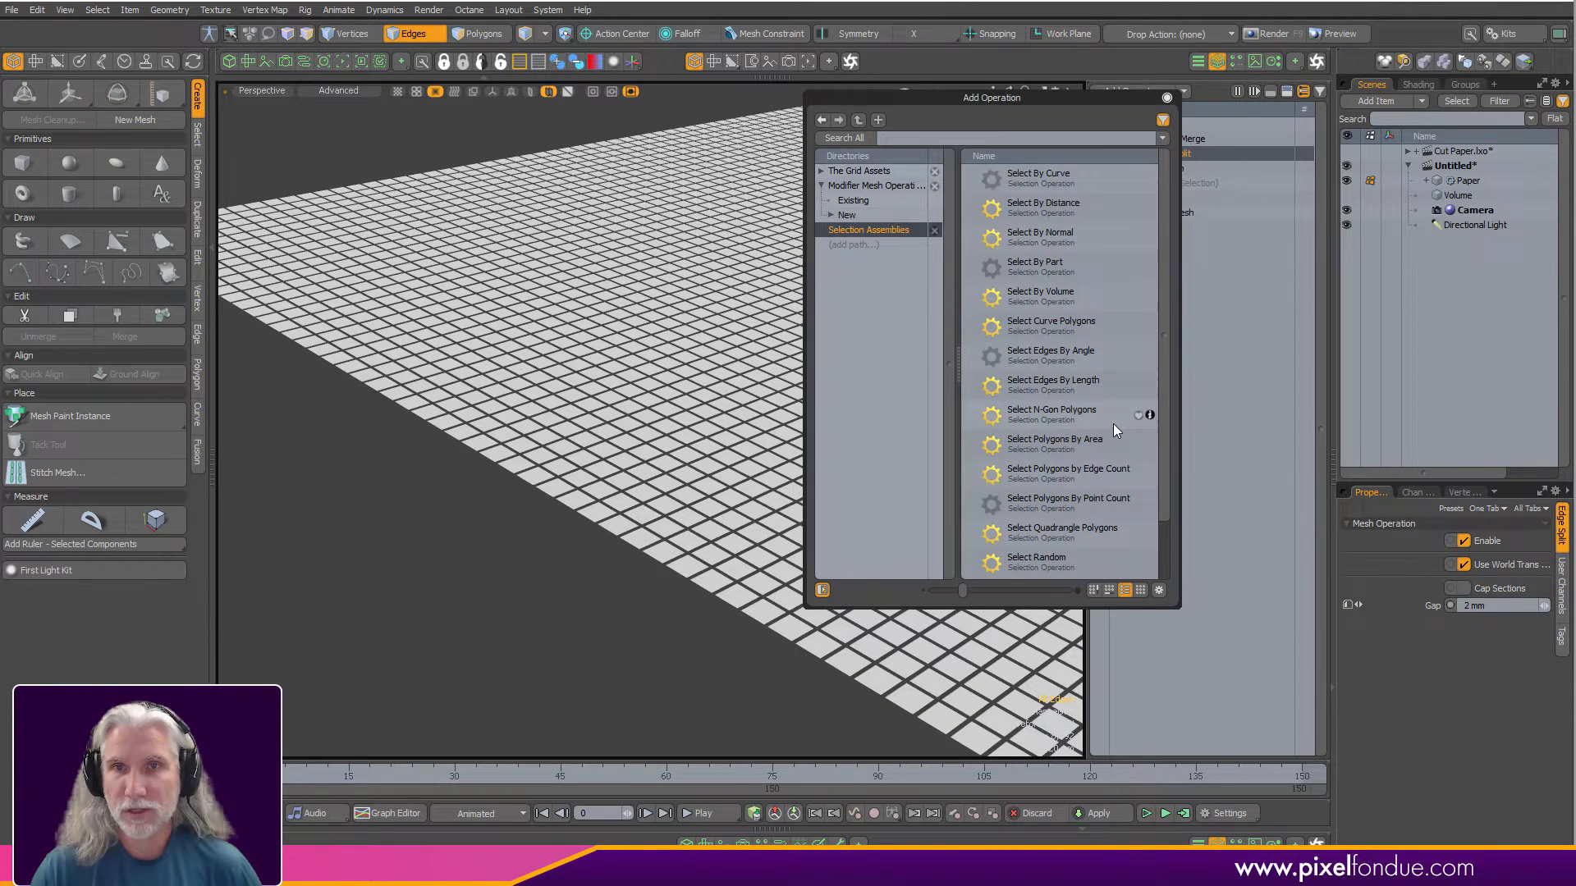
click(1028, 297)
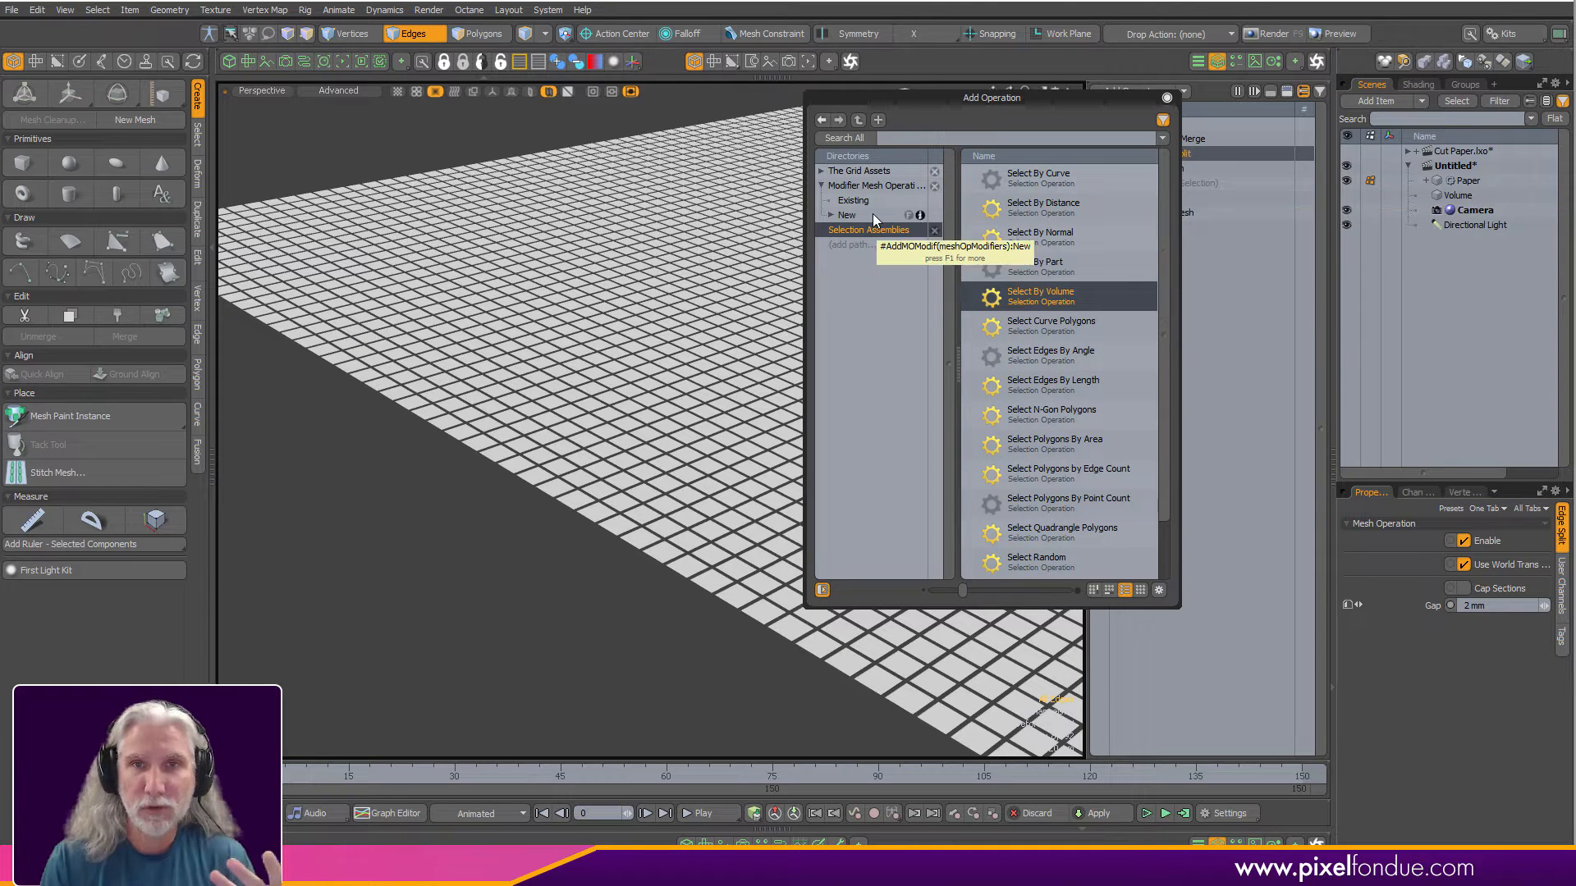
click(848, 215)
scroll(1155, 393, down, 6)
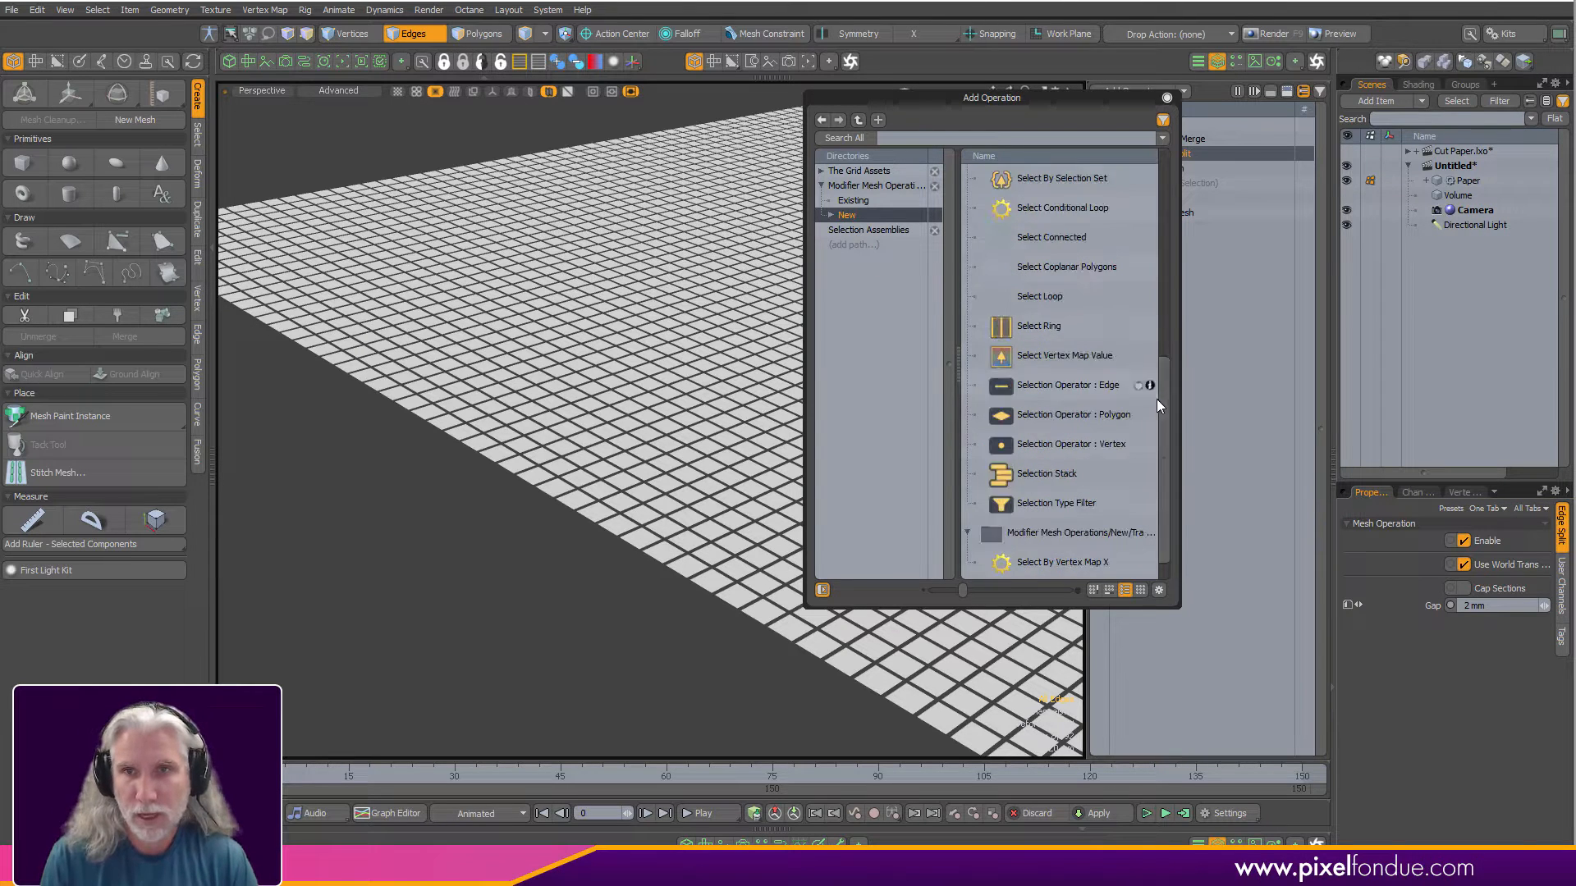
scroll(1162, 313, up, 5)
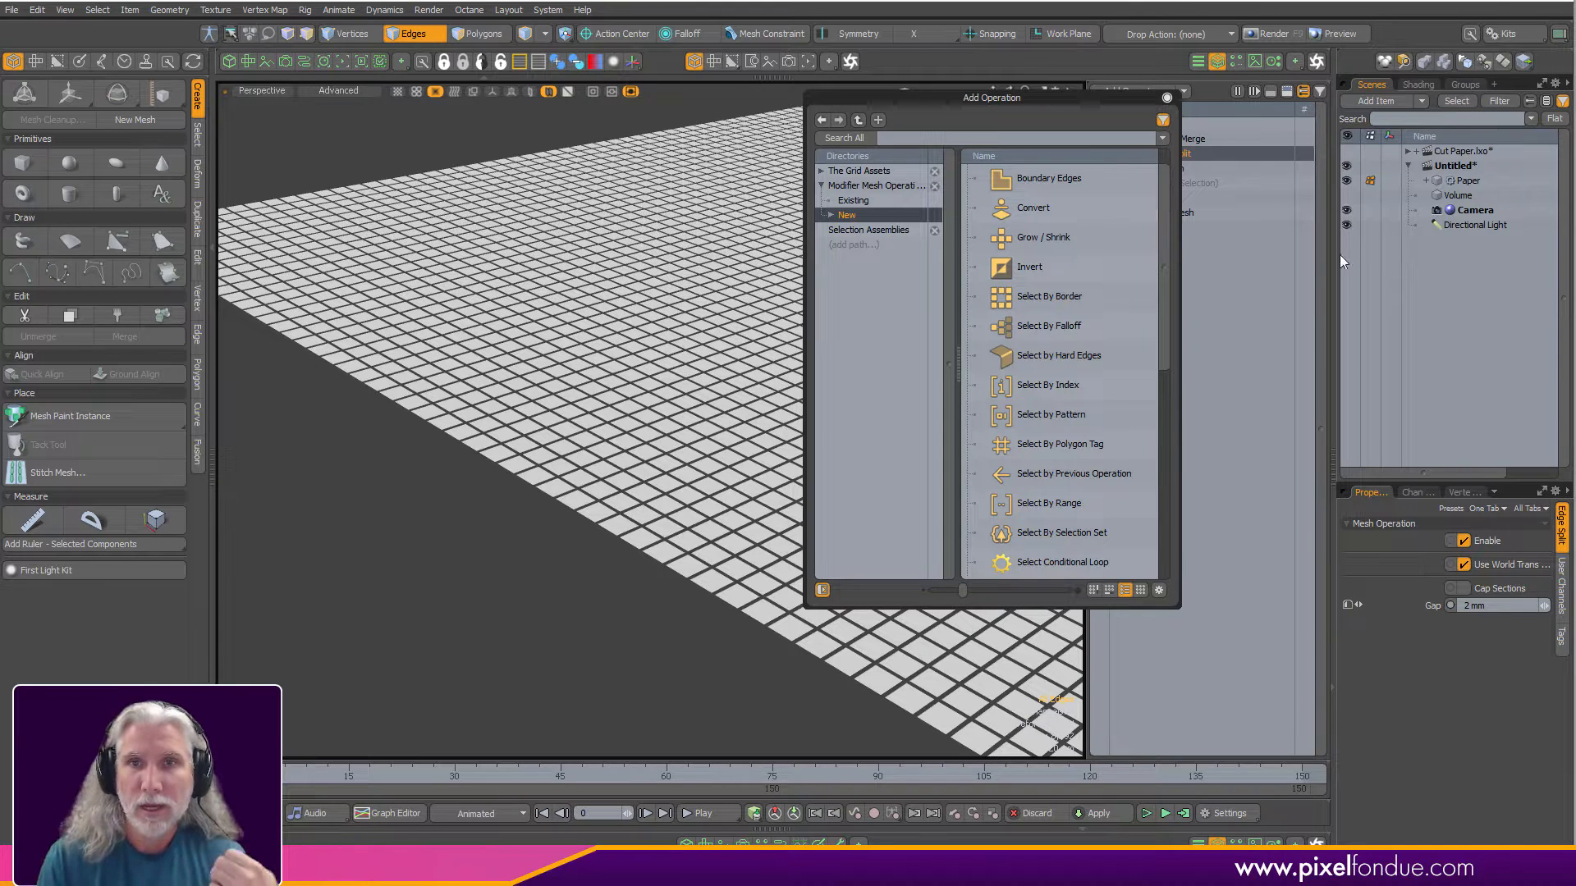
click(868, 230)
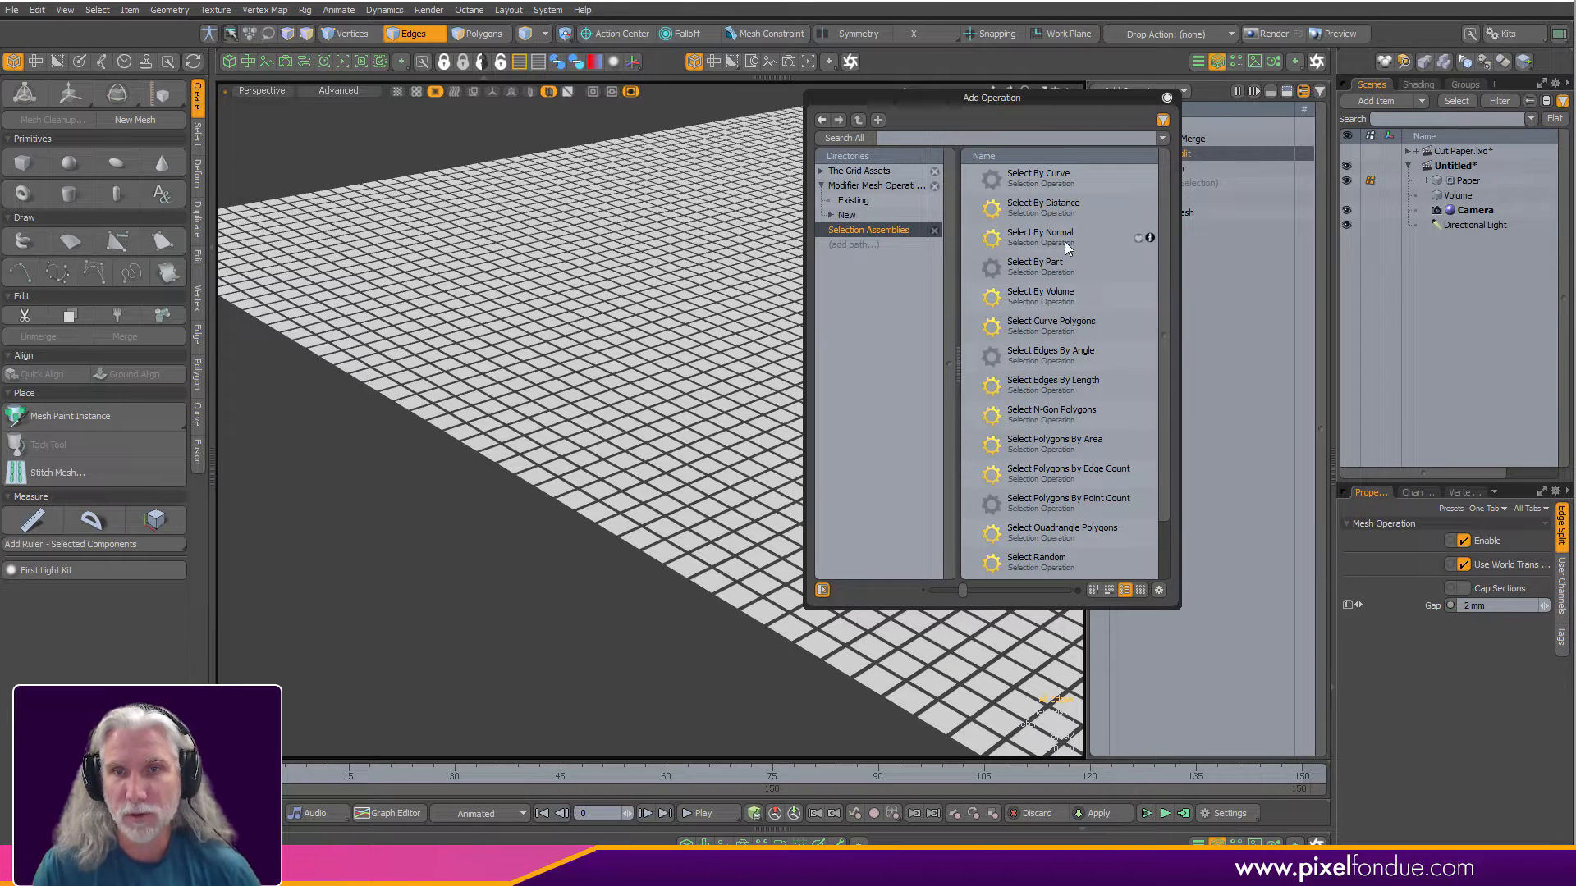
click(1011, 302)
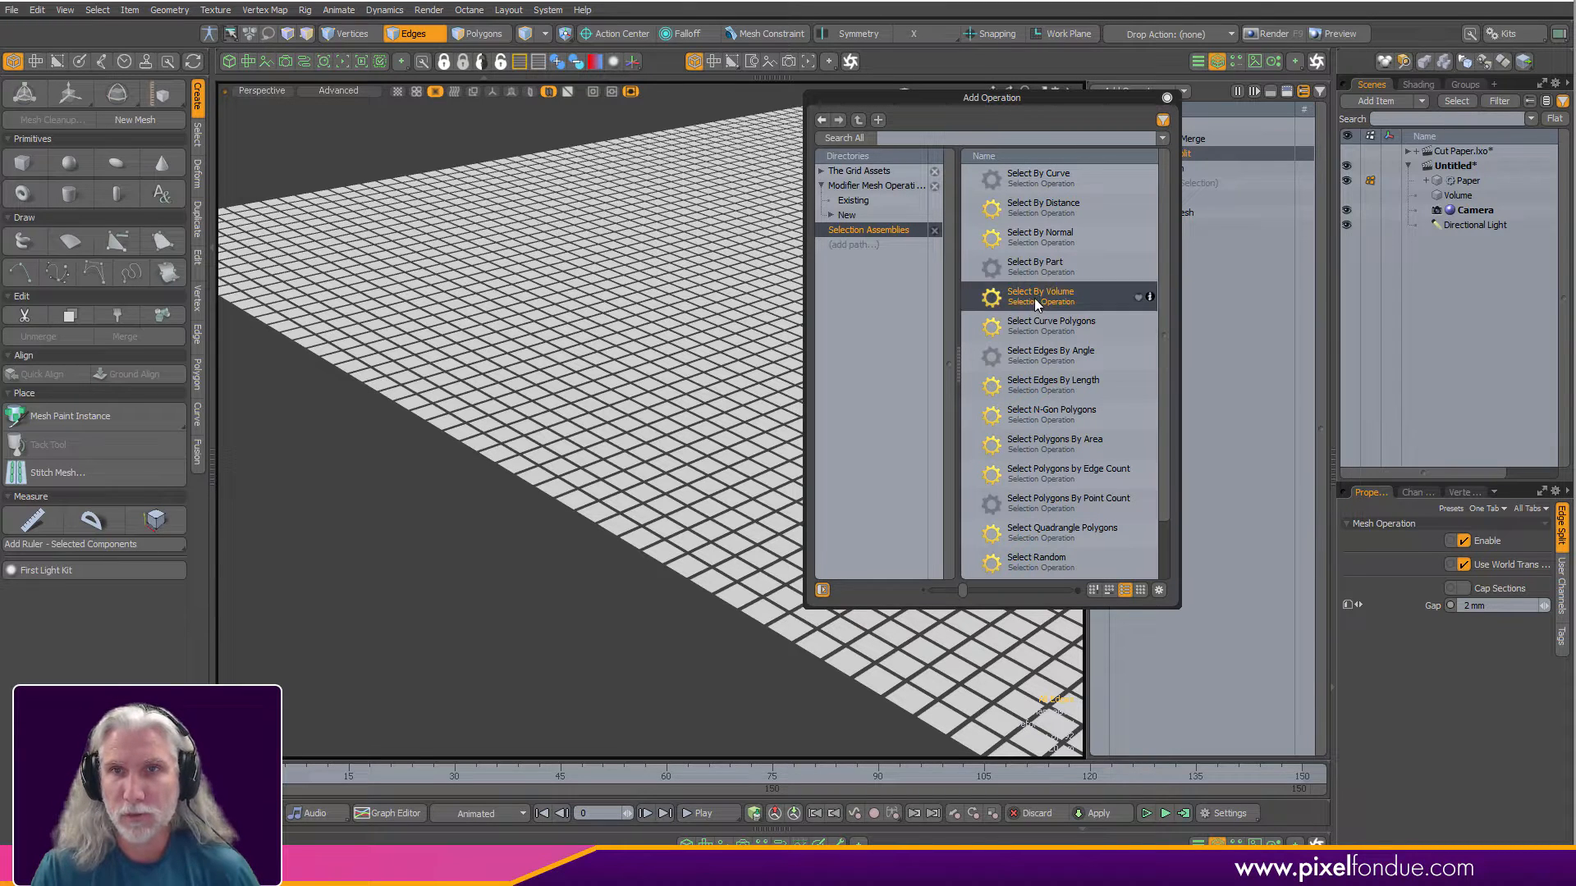
double_click(1038, 294)
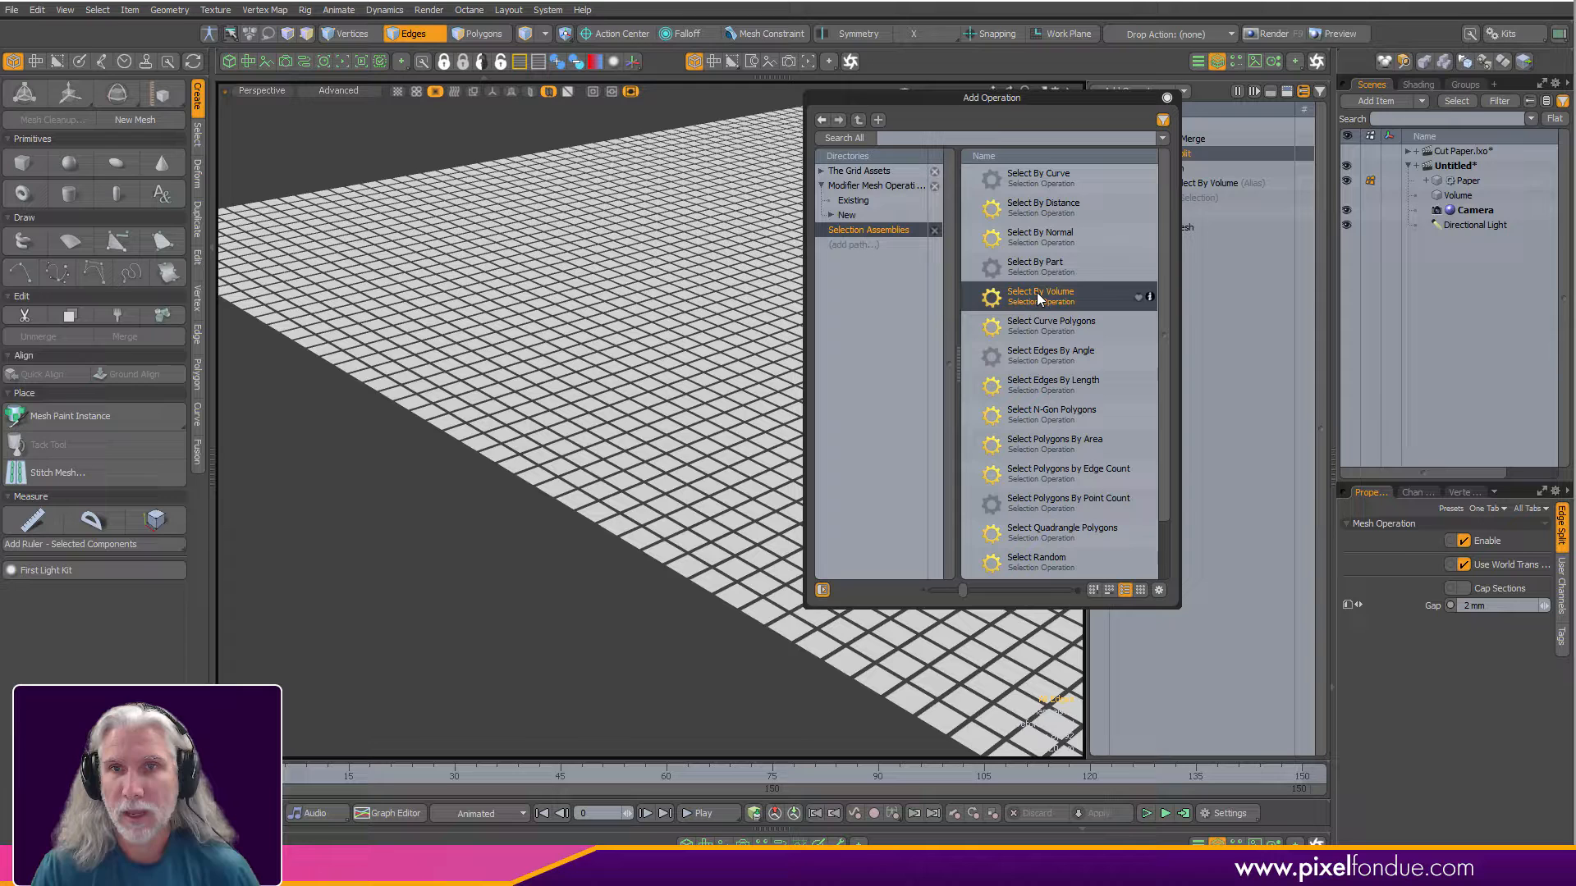
click(1166, 98)
Assign the existing Volume mesh as the source of the Select By Volume operation.
click(1145, 183)
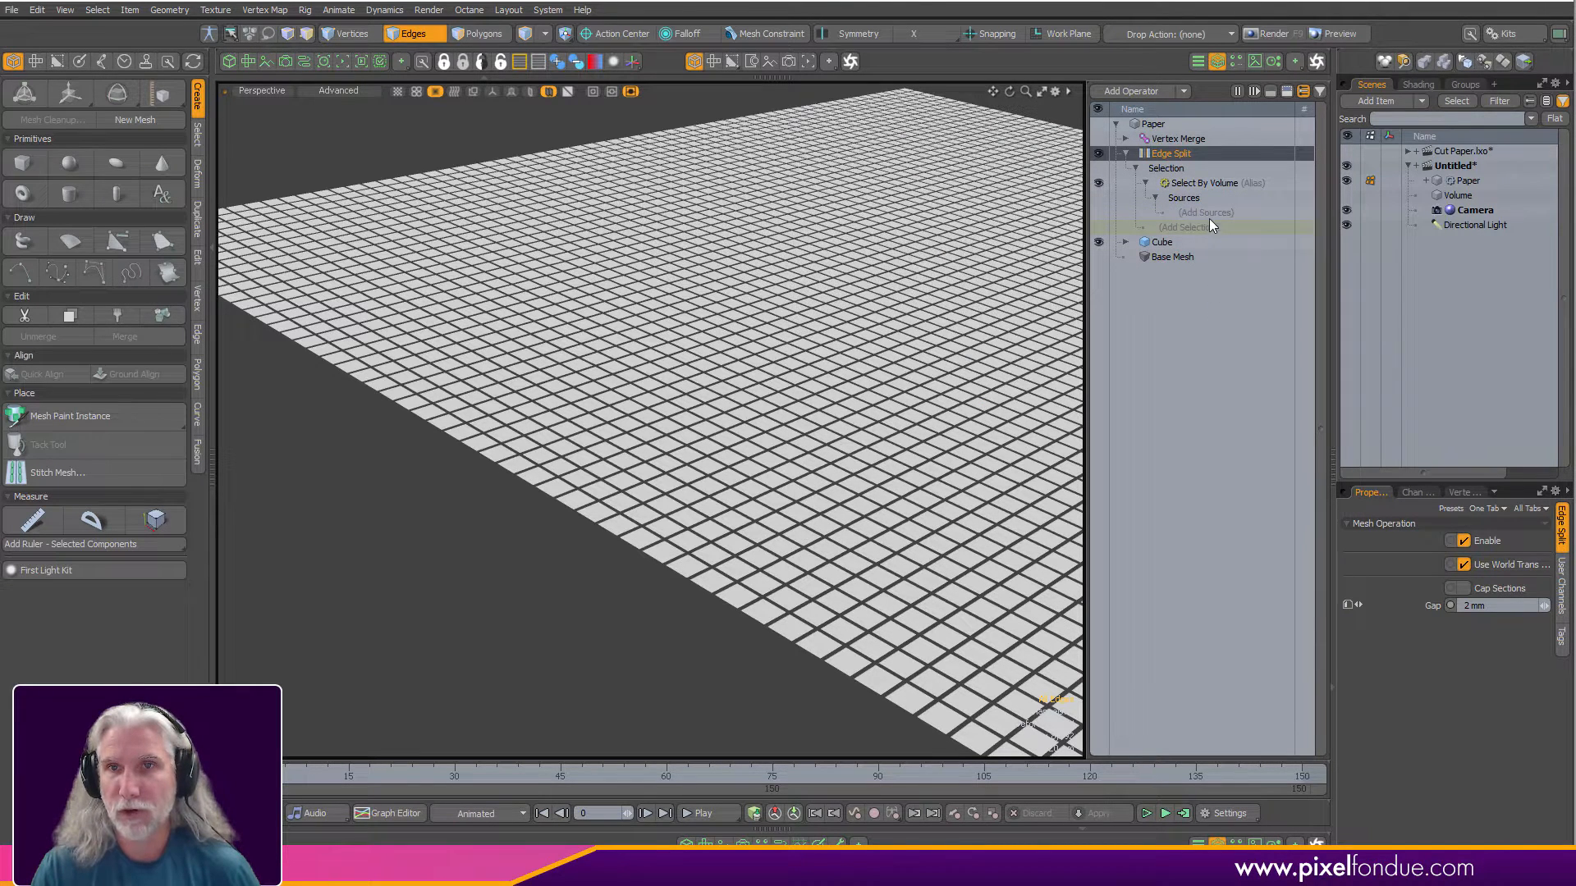
click(1213, 228)
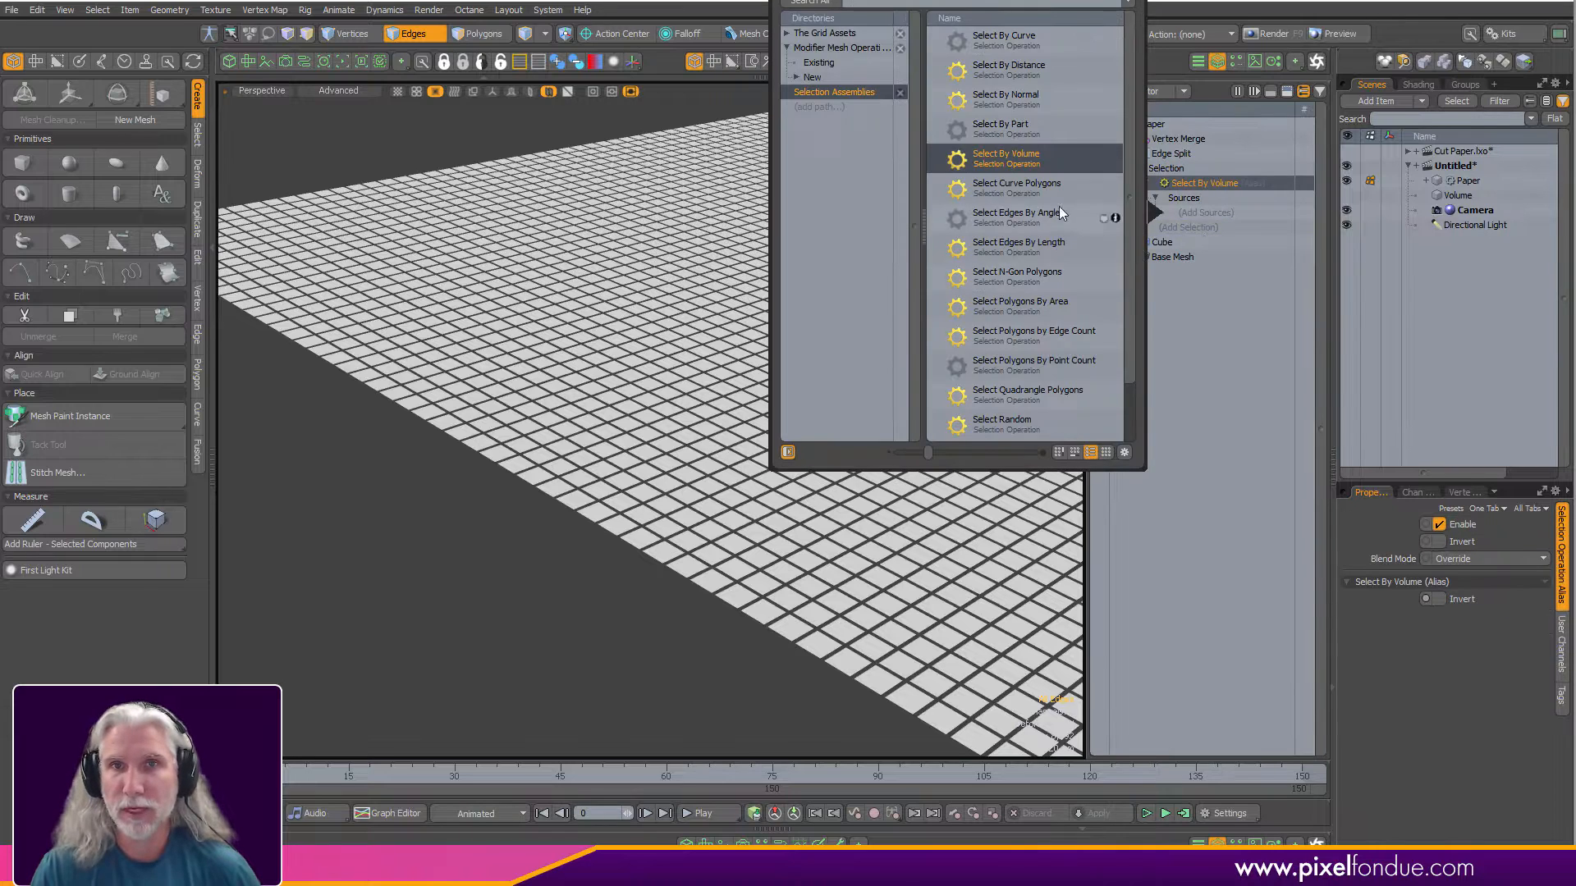
click(833, 62)
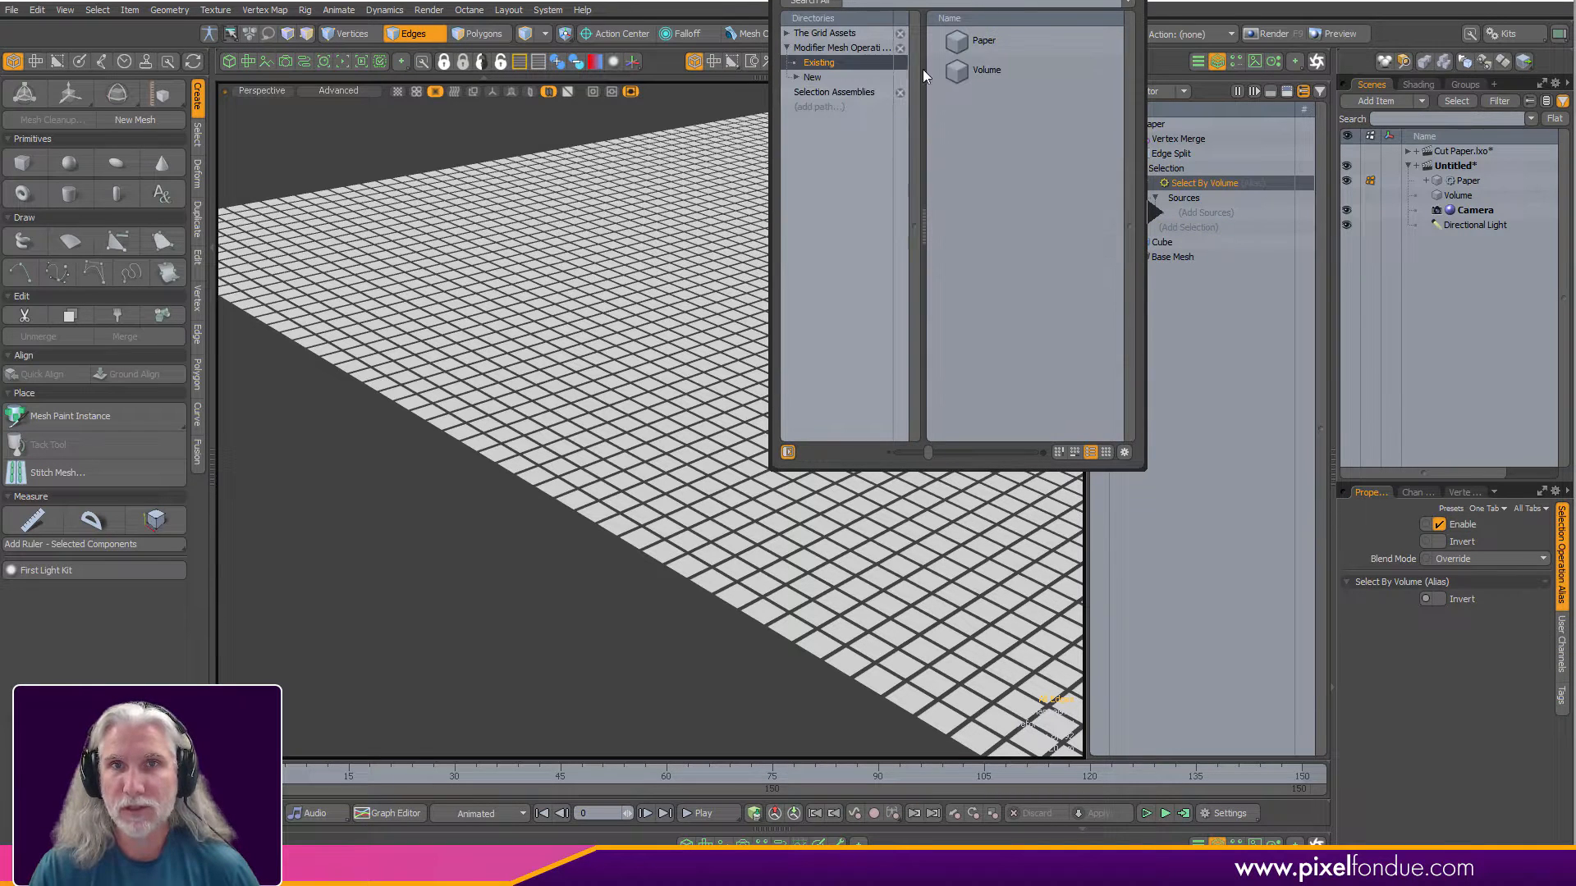
double_click(986, 70)
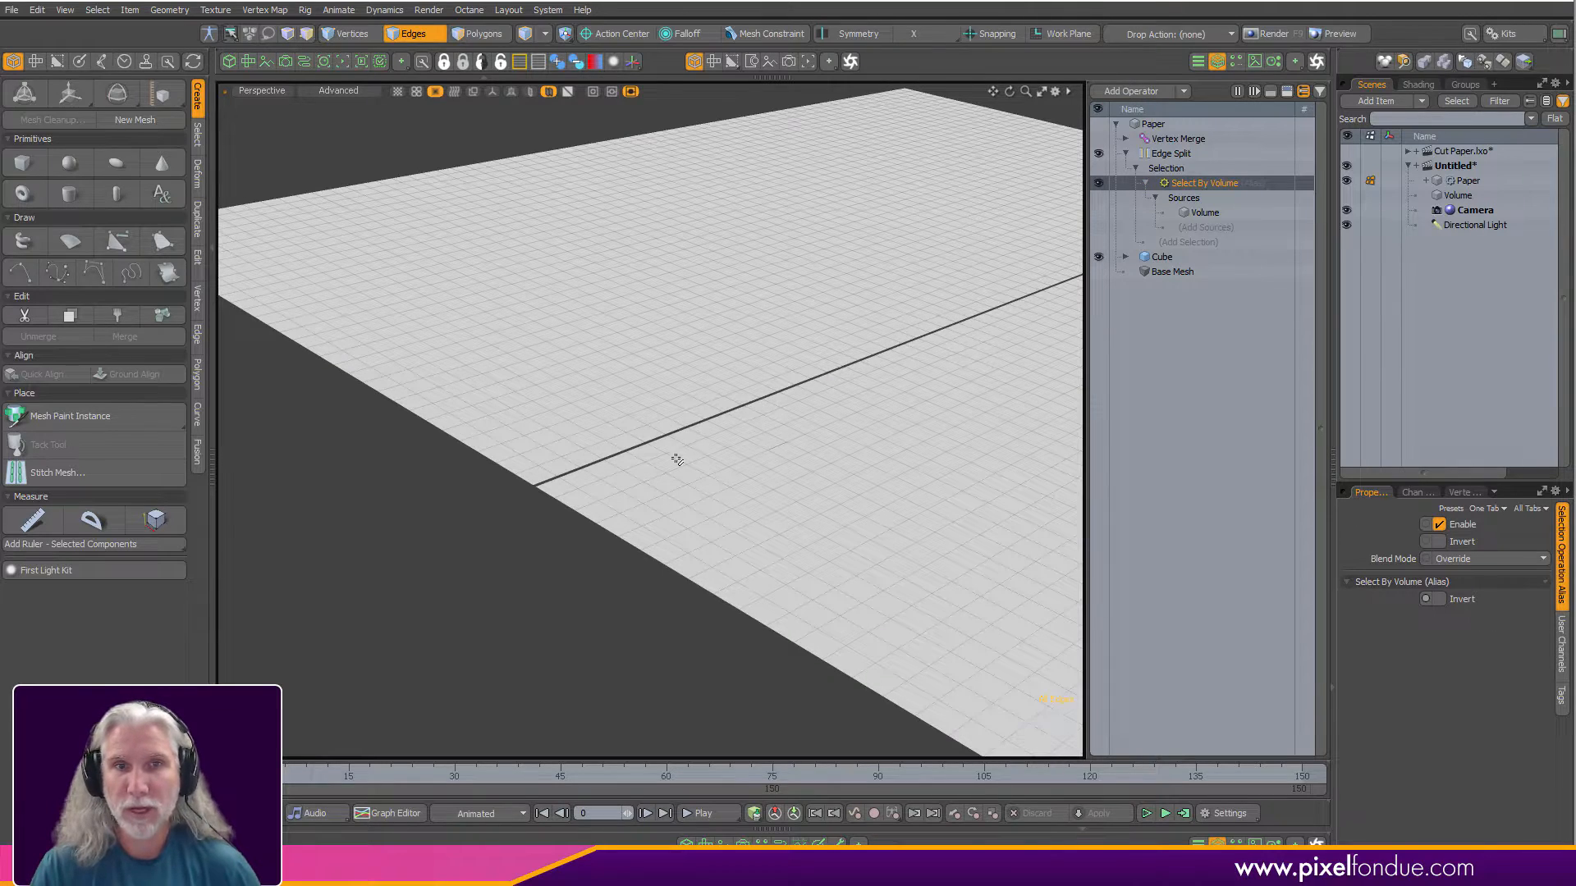
Show the Volume mesh and select the connected Paper polygons on one side of the cut to check the separation.
alt+drag(626, 474, 623, 517)
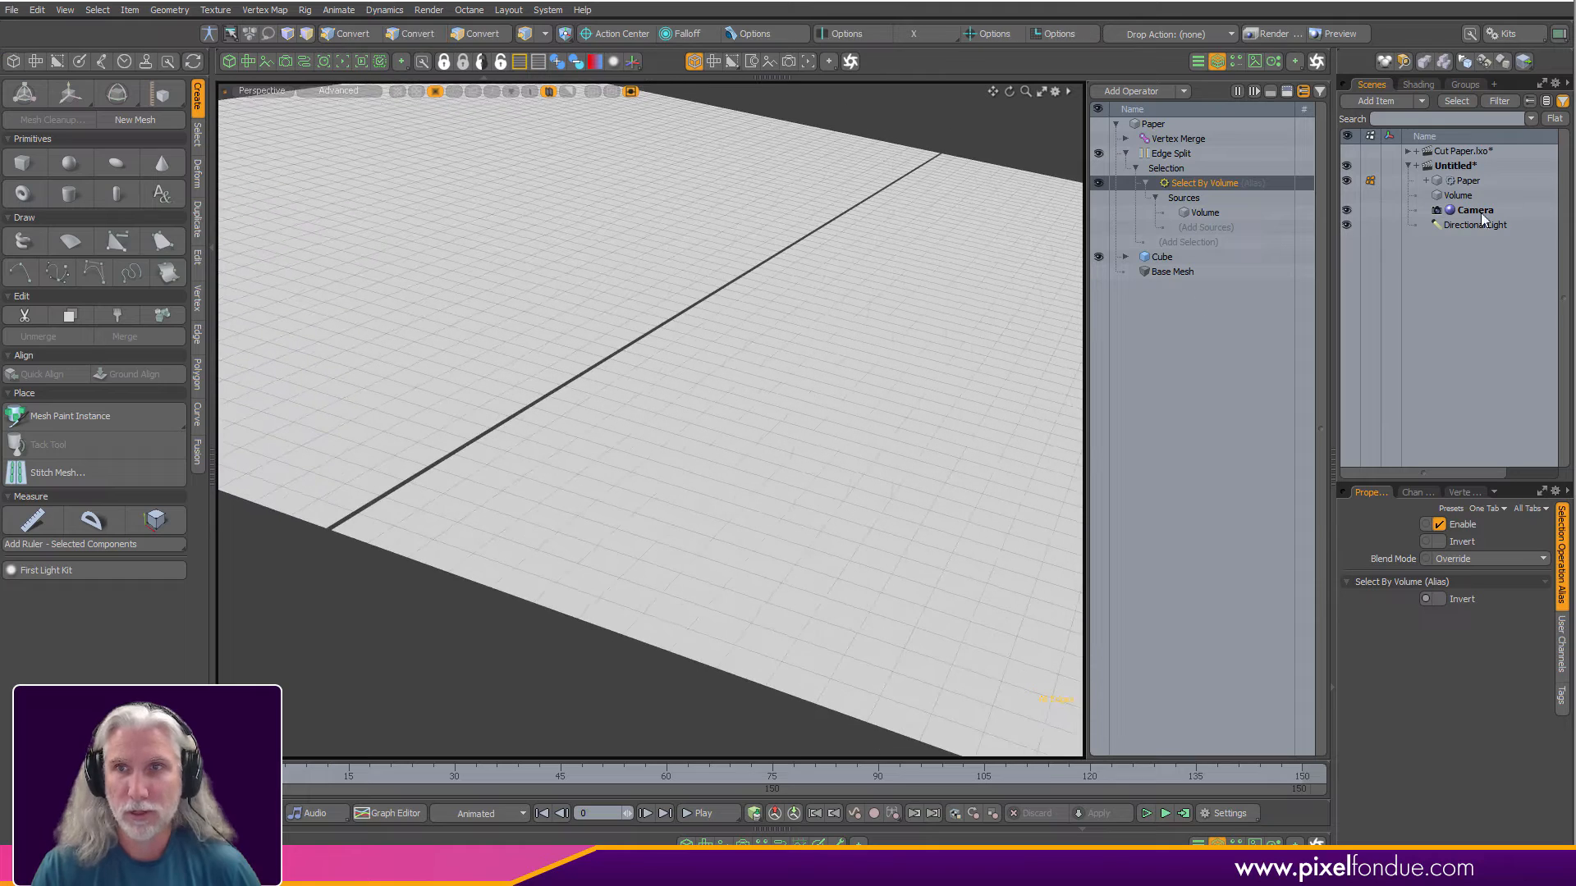
click(1350, 195)
alt+drag(693, 394, 603, 407)
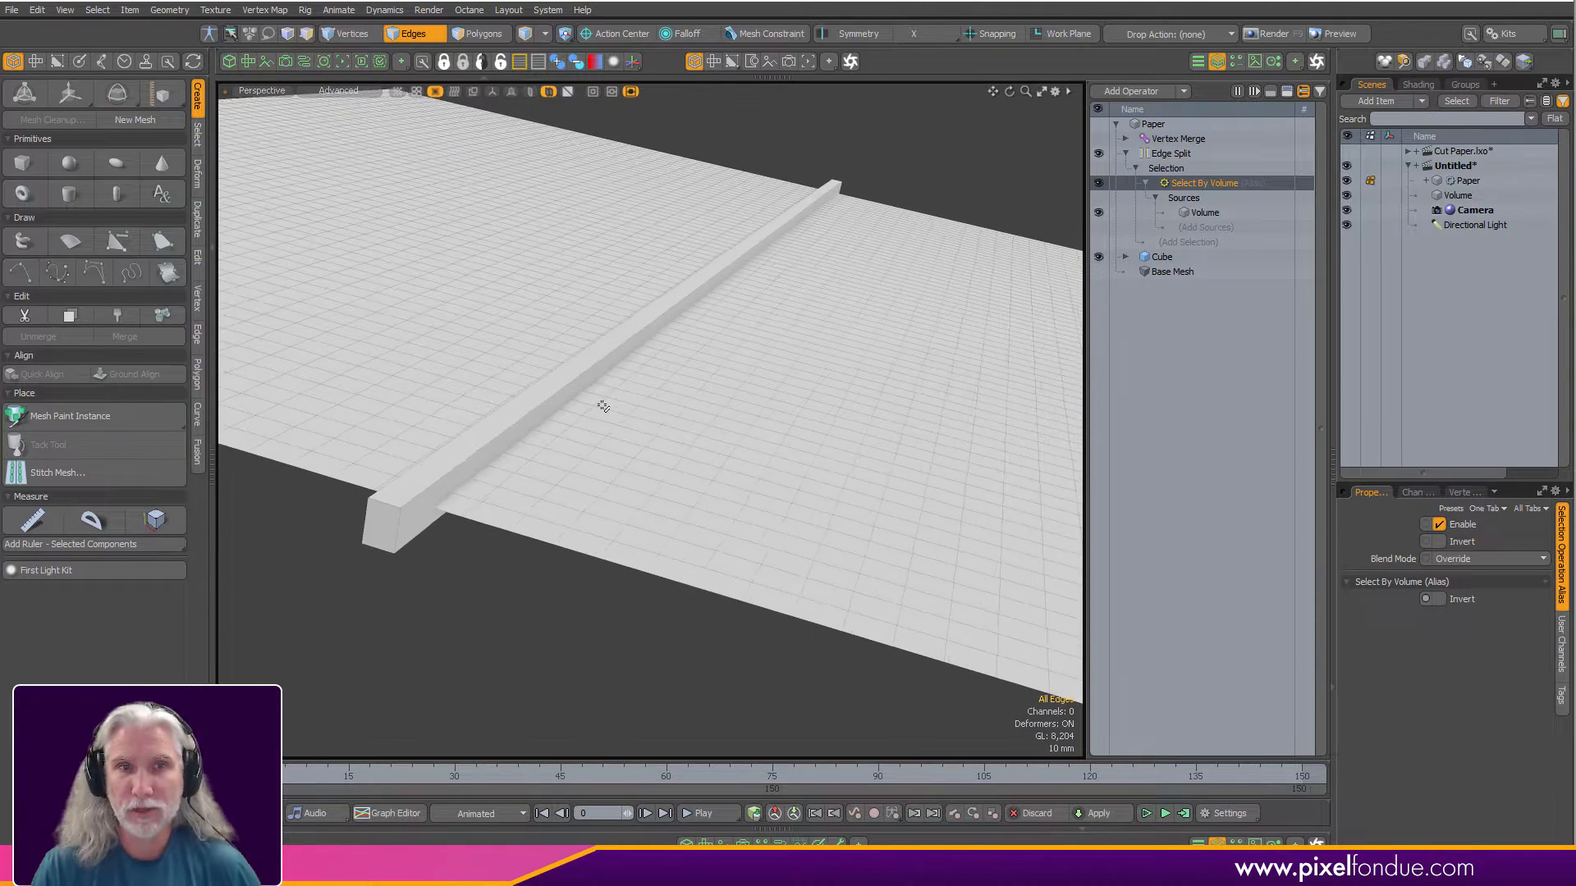
key(3)
double_click(546, 387)
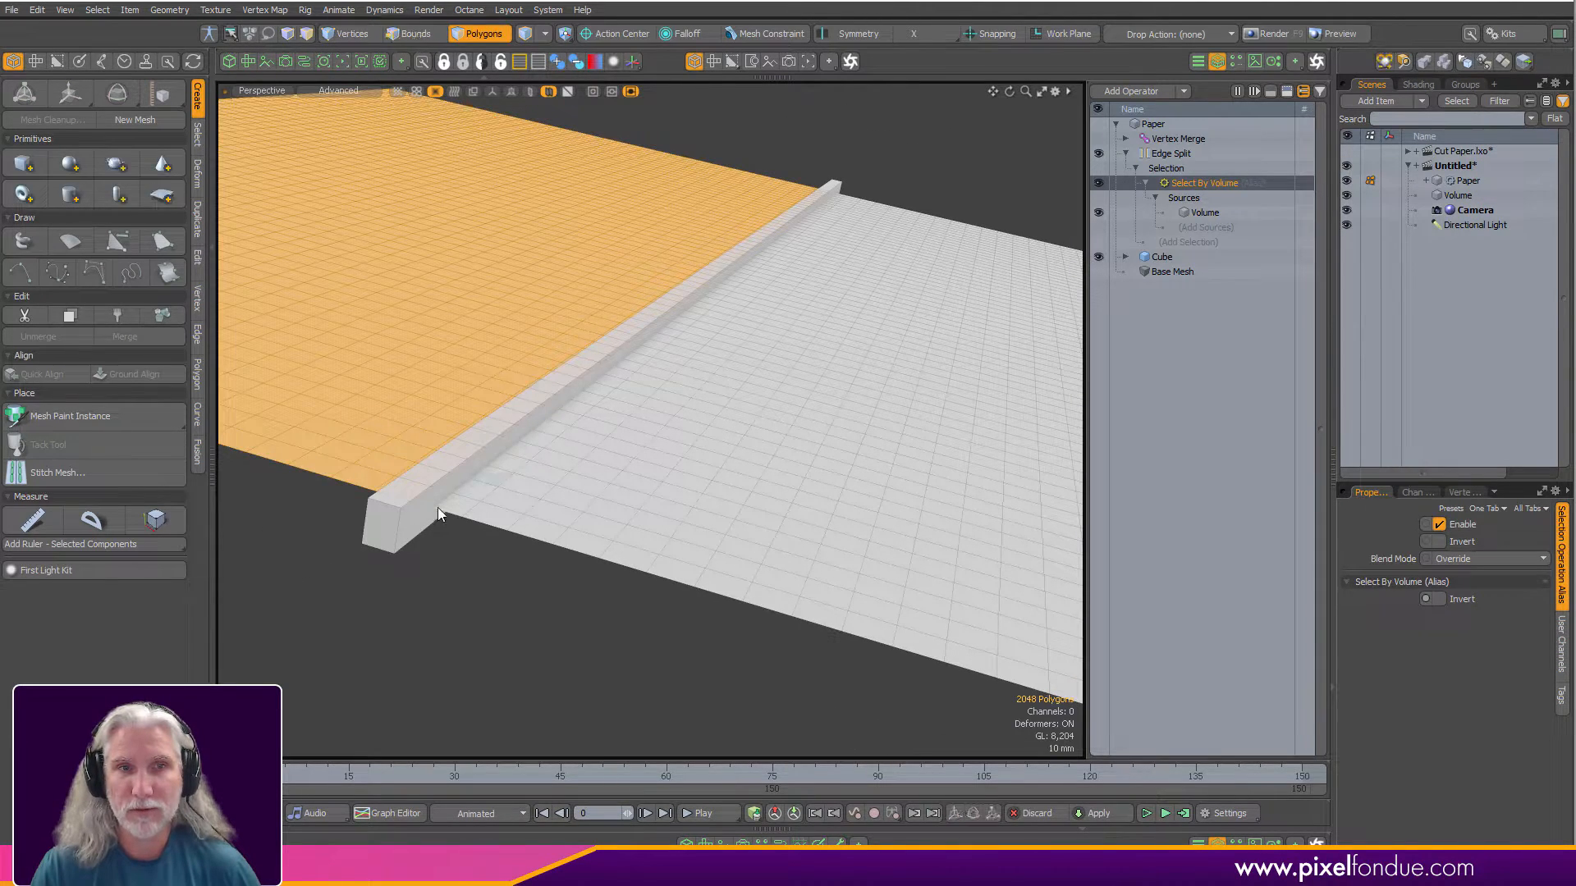
Try scaling the Volume mesh to 714.5% along Z in wireframe display to test how it controls the split edges.
key(5)
click(407, 535)
key(ctrl+2)
click(664, 411)
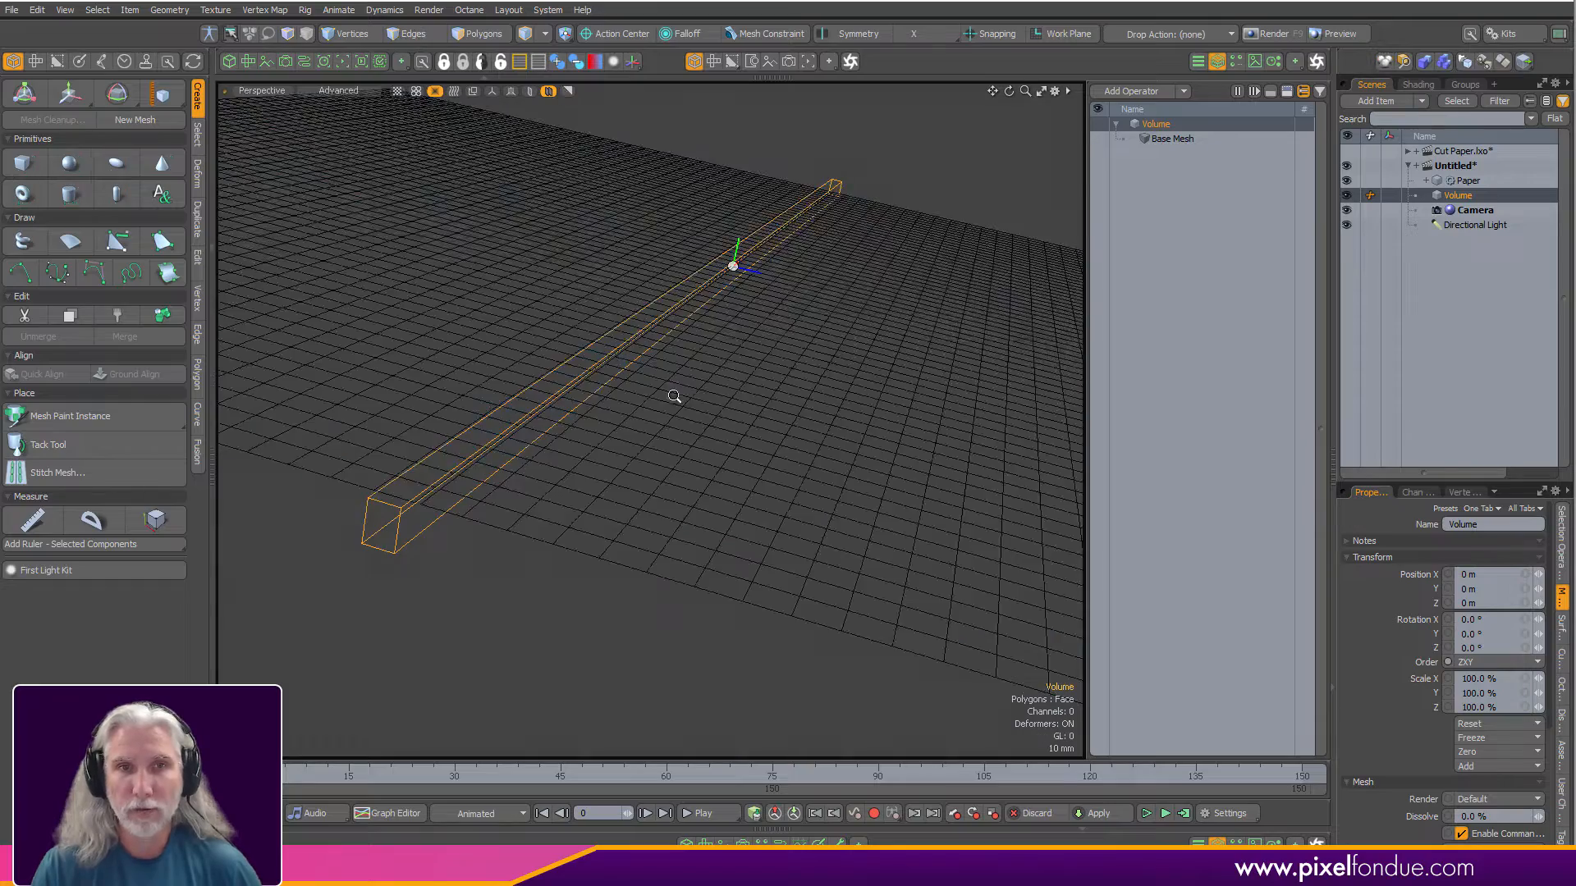
key(r)
drag(778, 279, 1120, 365)
ctrl+alt+drag(481, 468, 551, 564)
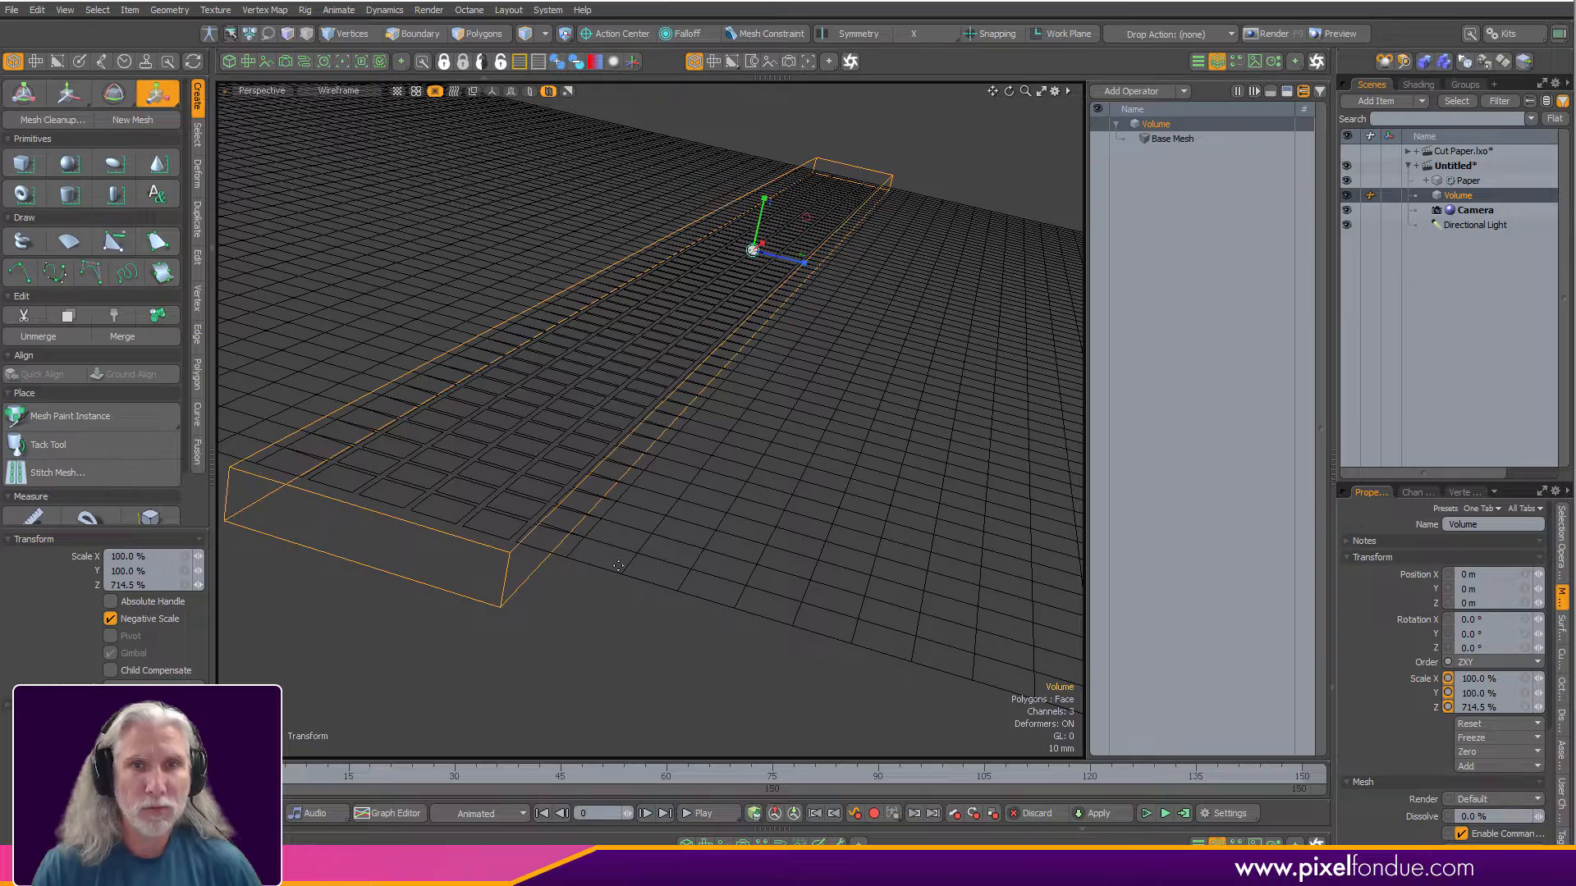
key(ctrl+z)
Restore the Advanced shading, hide the Volume mesh and select the Paper mesh.
key(Escape)
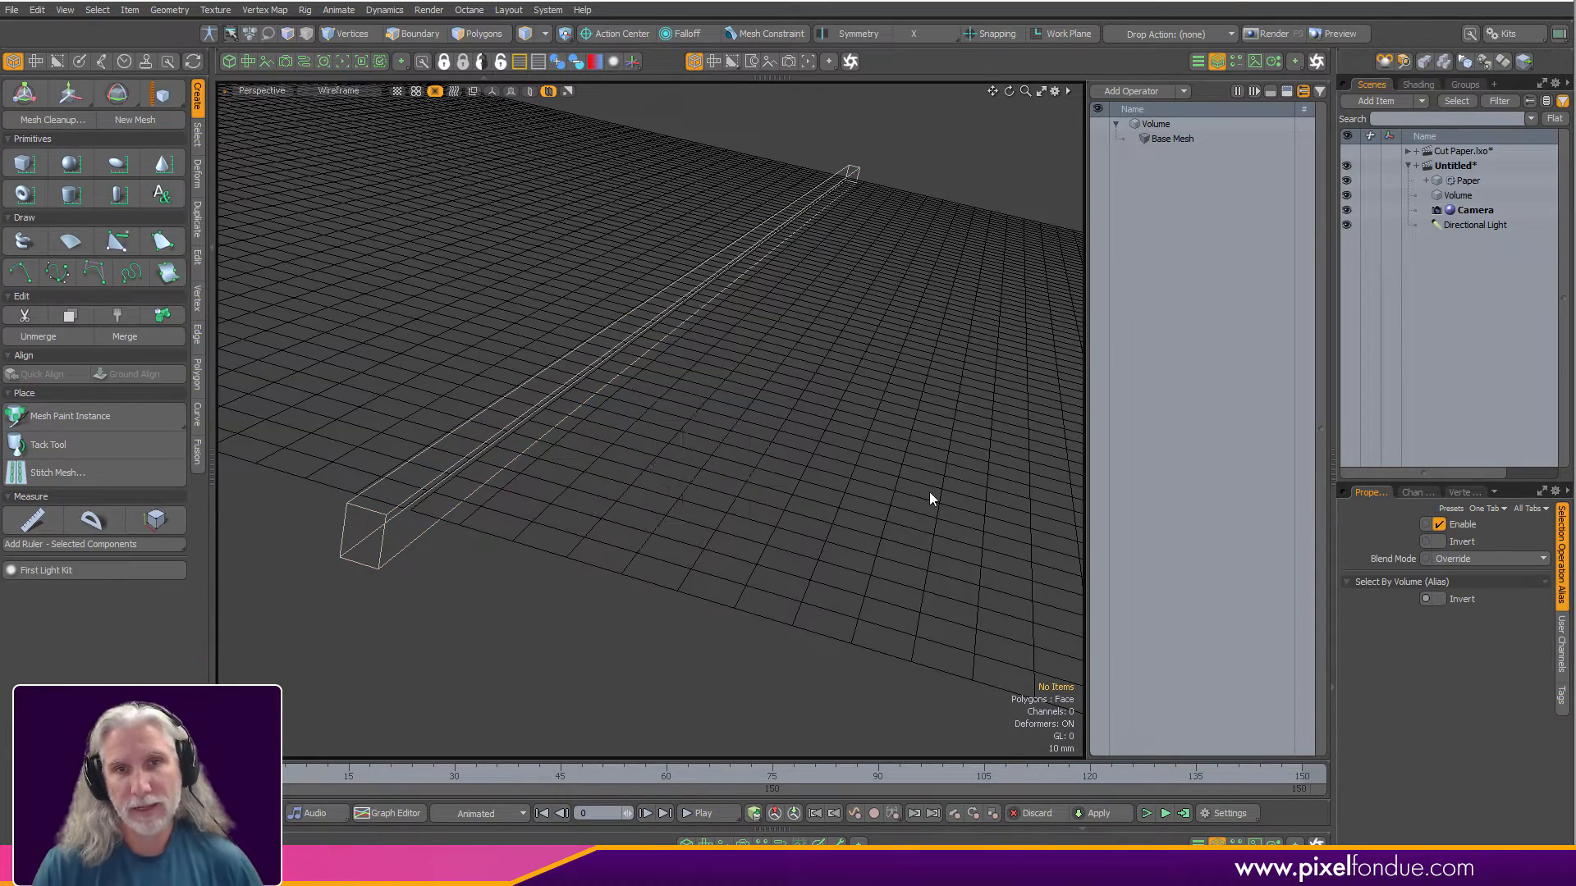
key(KP_5)
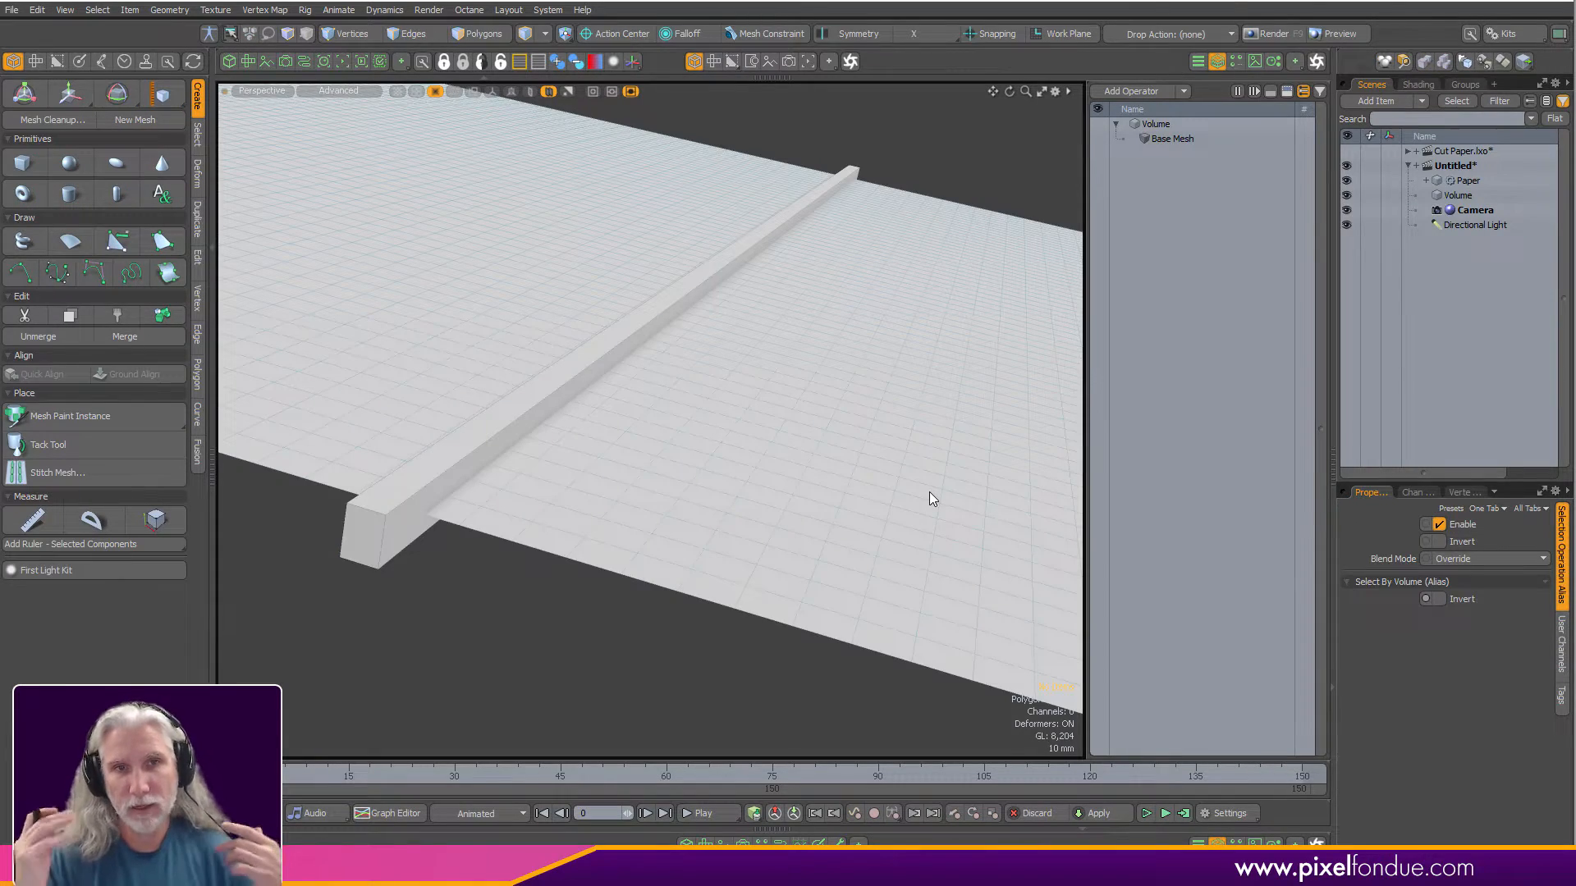
click(1347, 195)
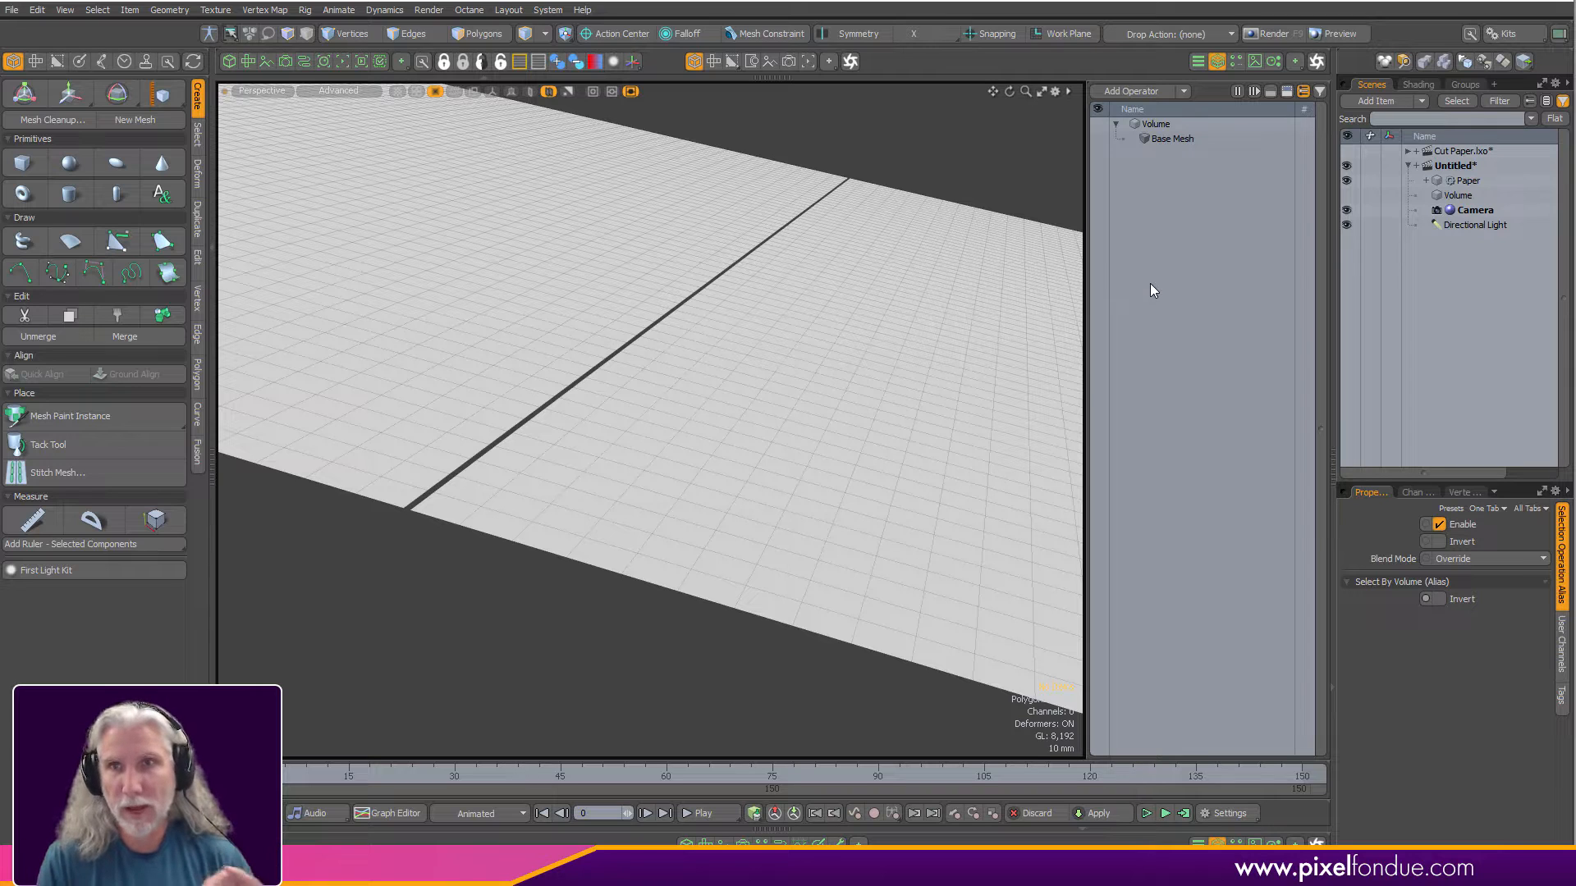
click(1473, 181)
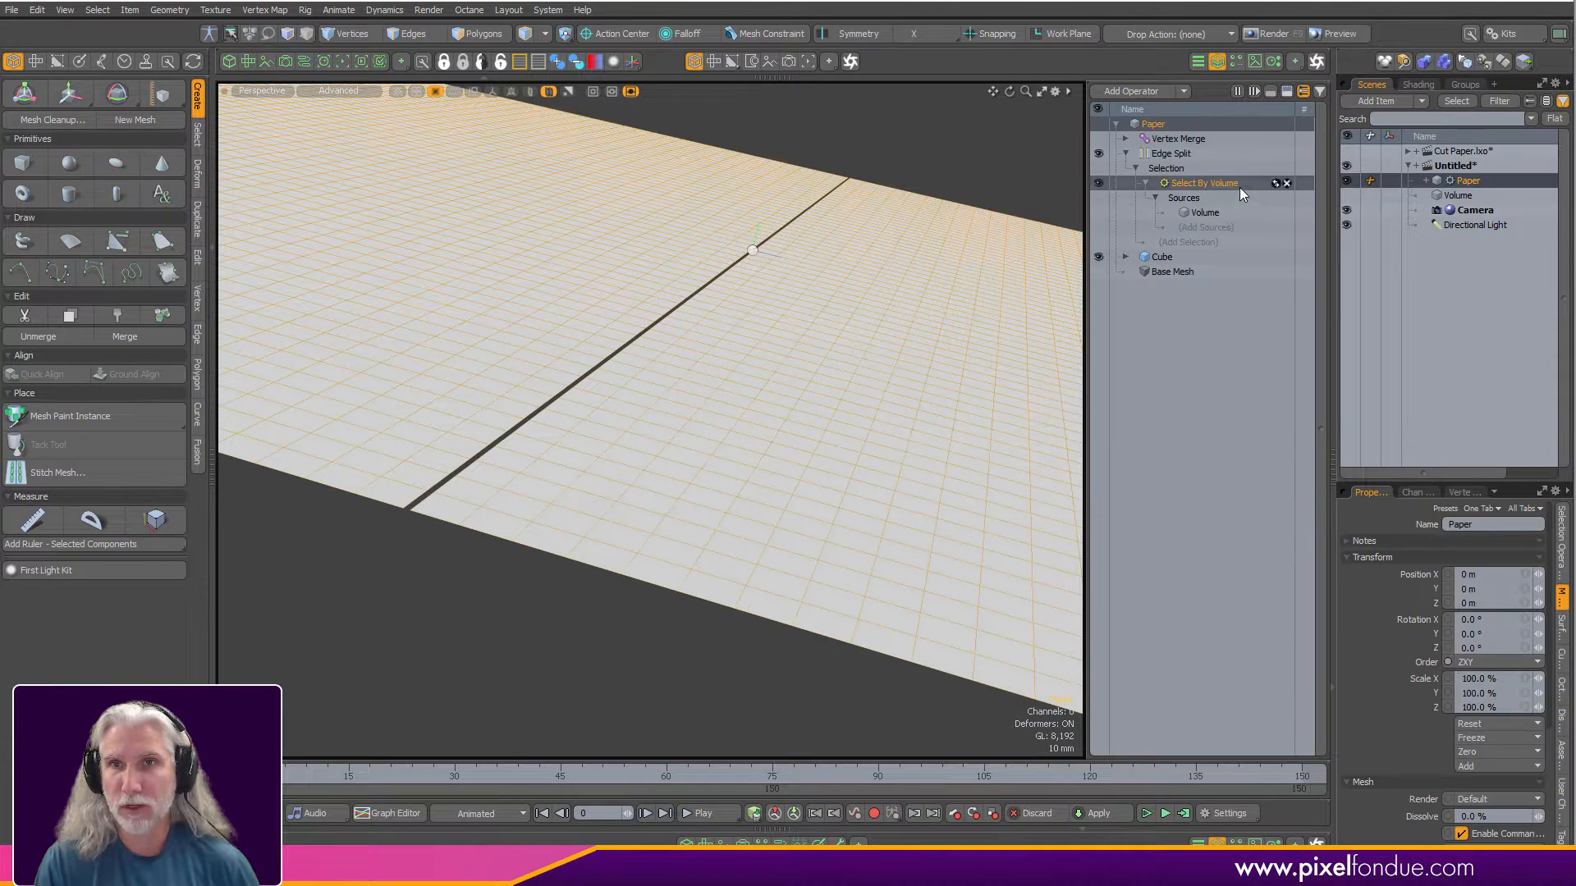
Set the X and Z segments of the Paper mesh's Cube operation to 32 and inspect the cut.
click(1170, 256)
click(1494, 677)
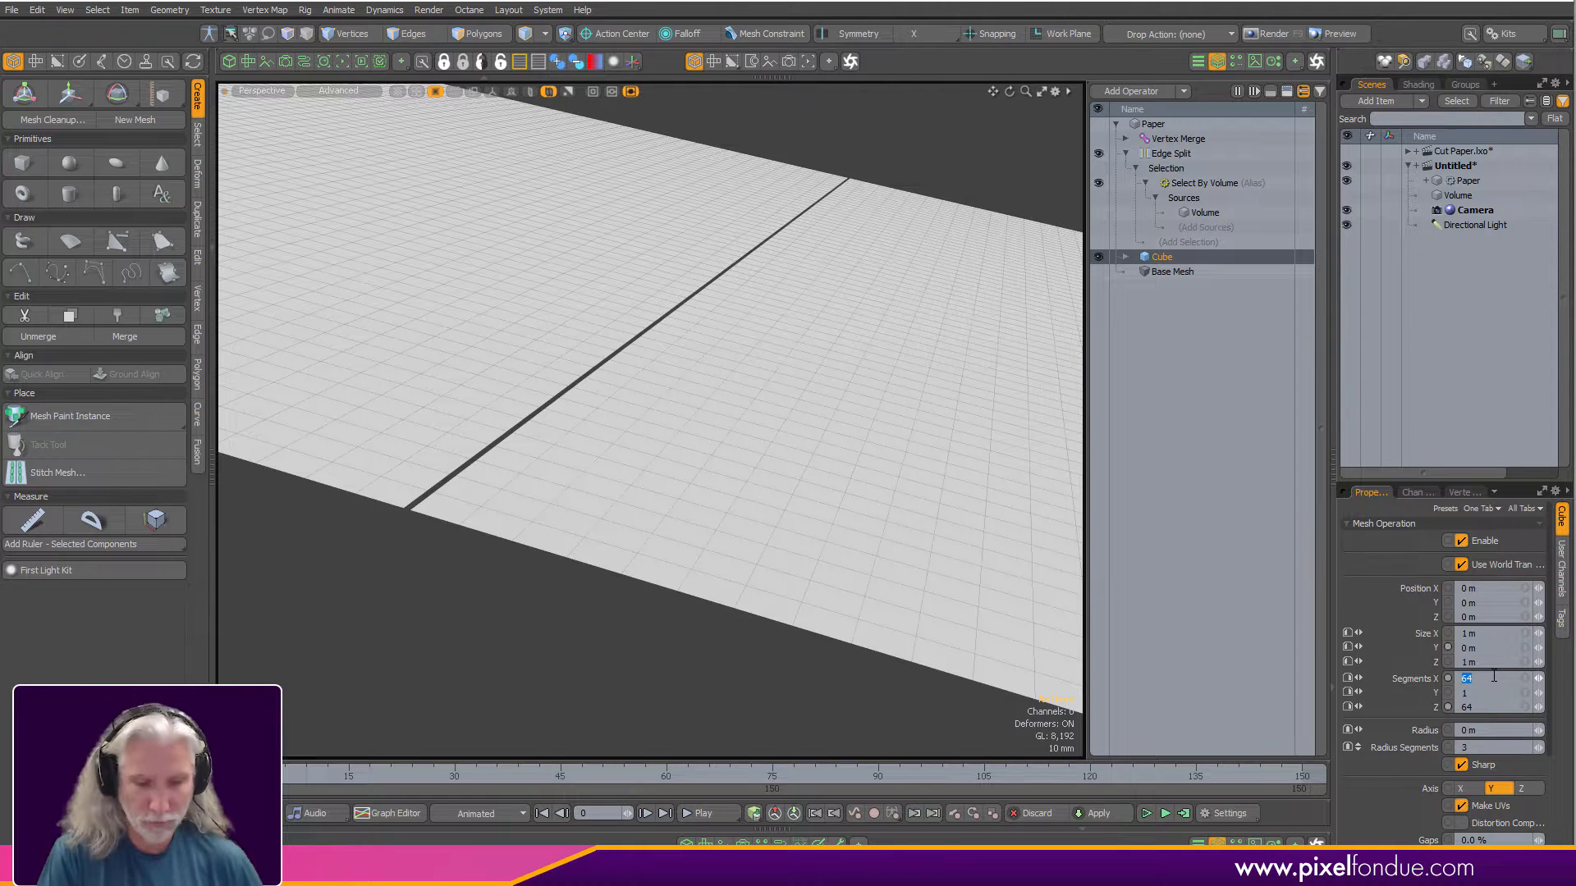
key(Tab)
text(32)
key(Return)
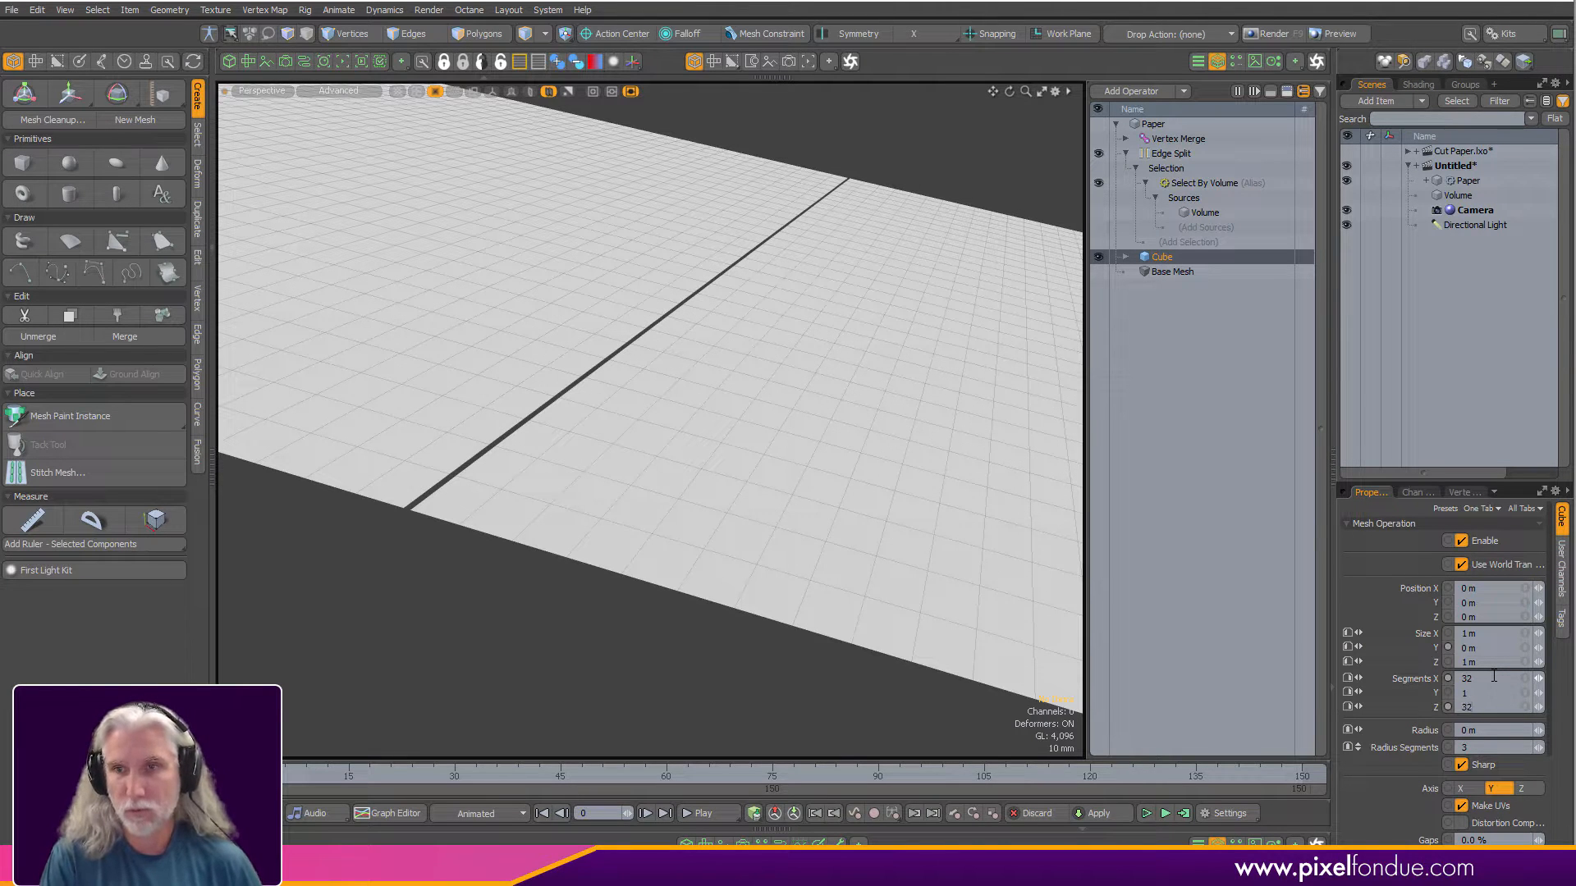
scroll(736, 461, up, 3)
alt+drag(737, 475, 780, 478)
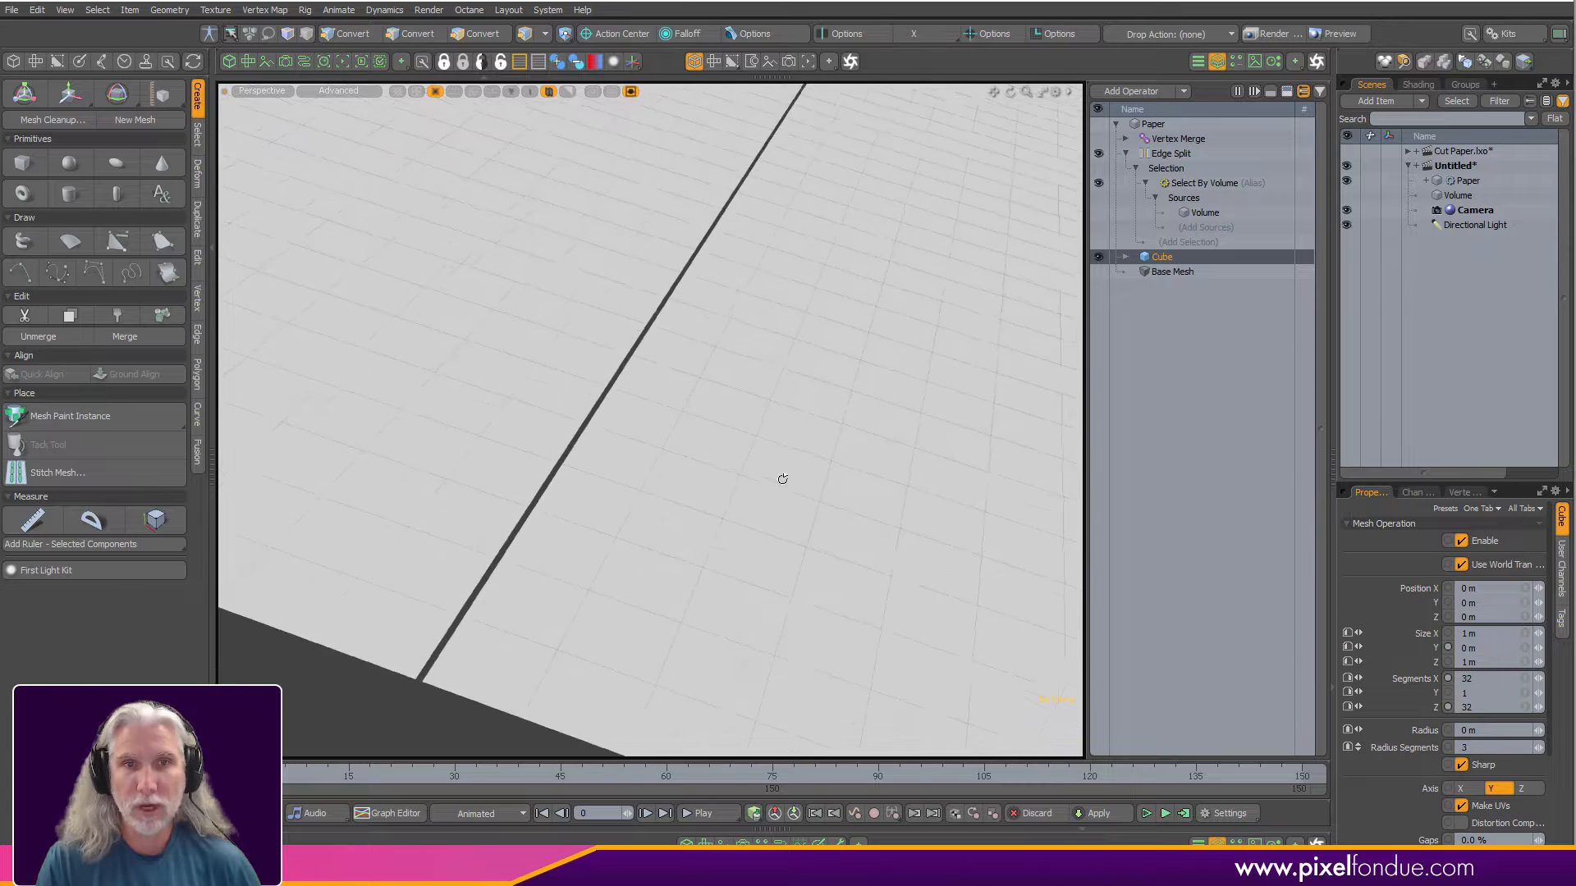
scroll(711, 496, down, 3)
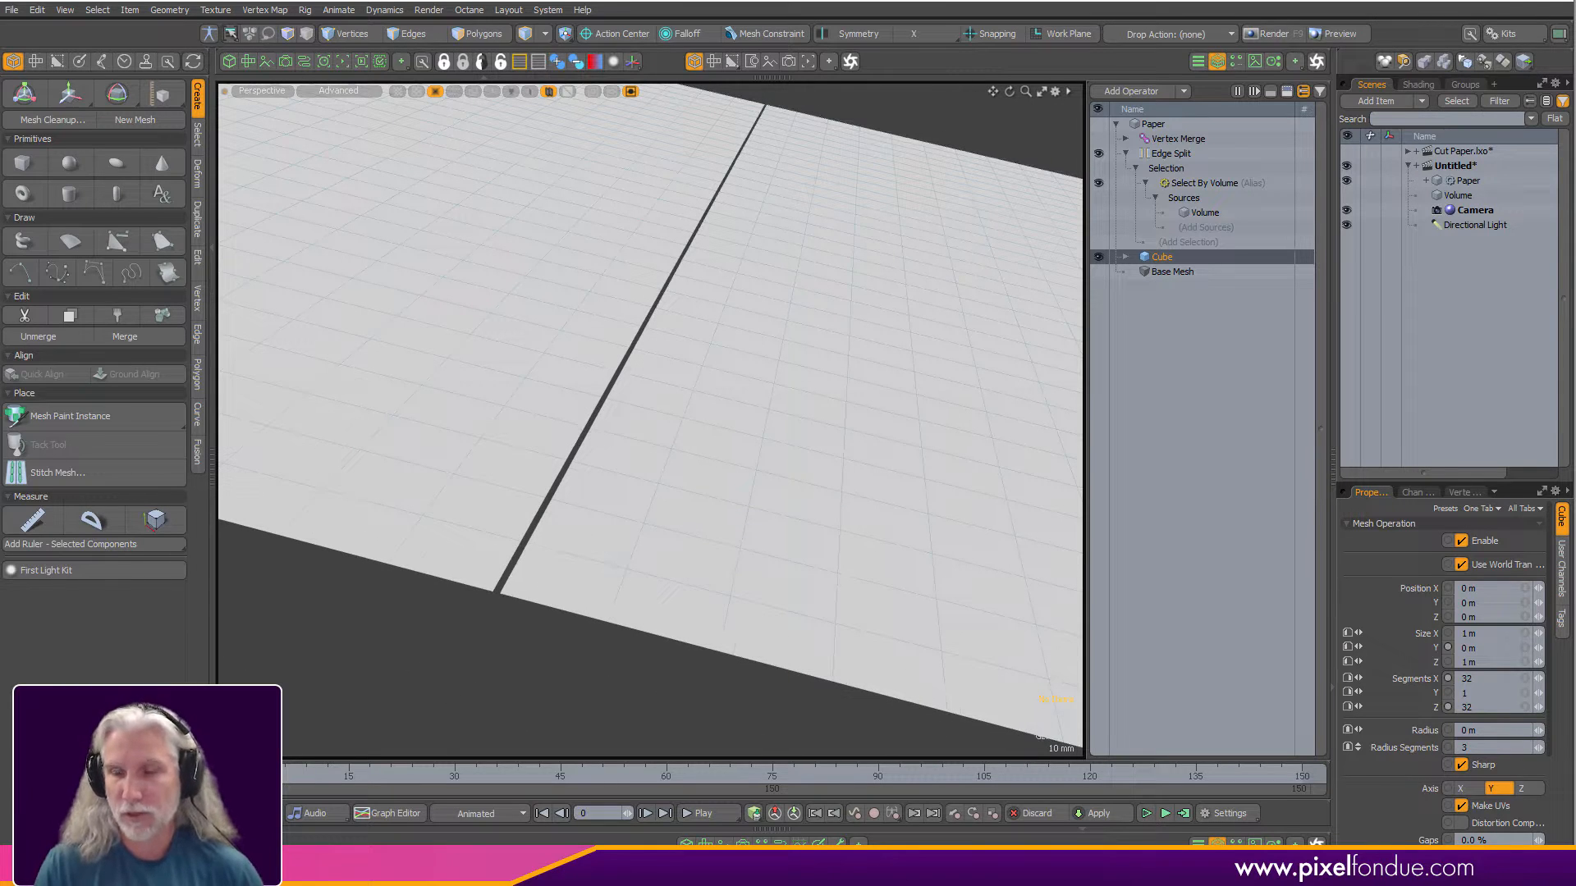
Set the X and Z segments of the Paper mesh's Cube operation to 128 and examine the cut edges.
click(1507, 674)
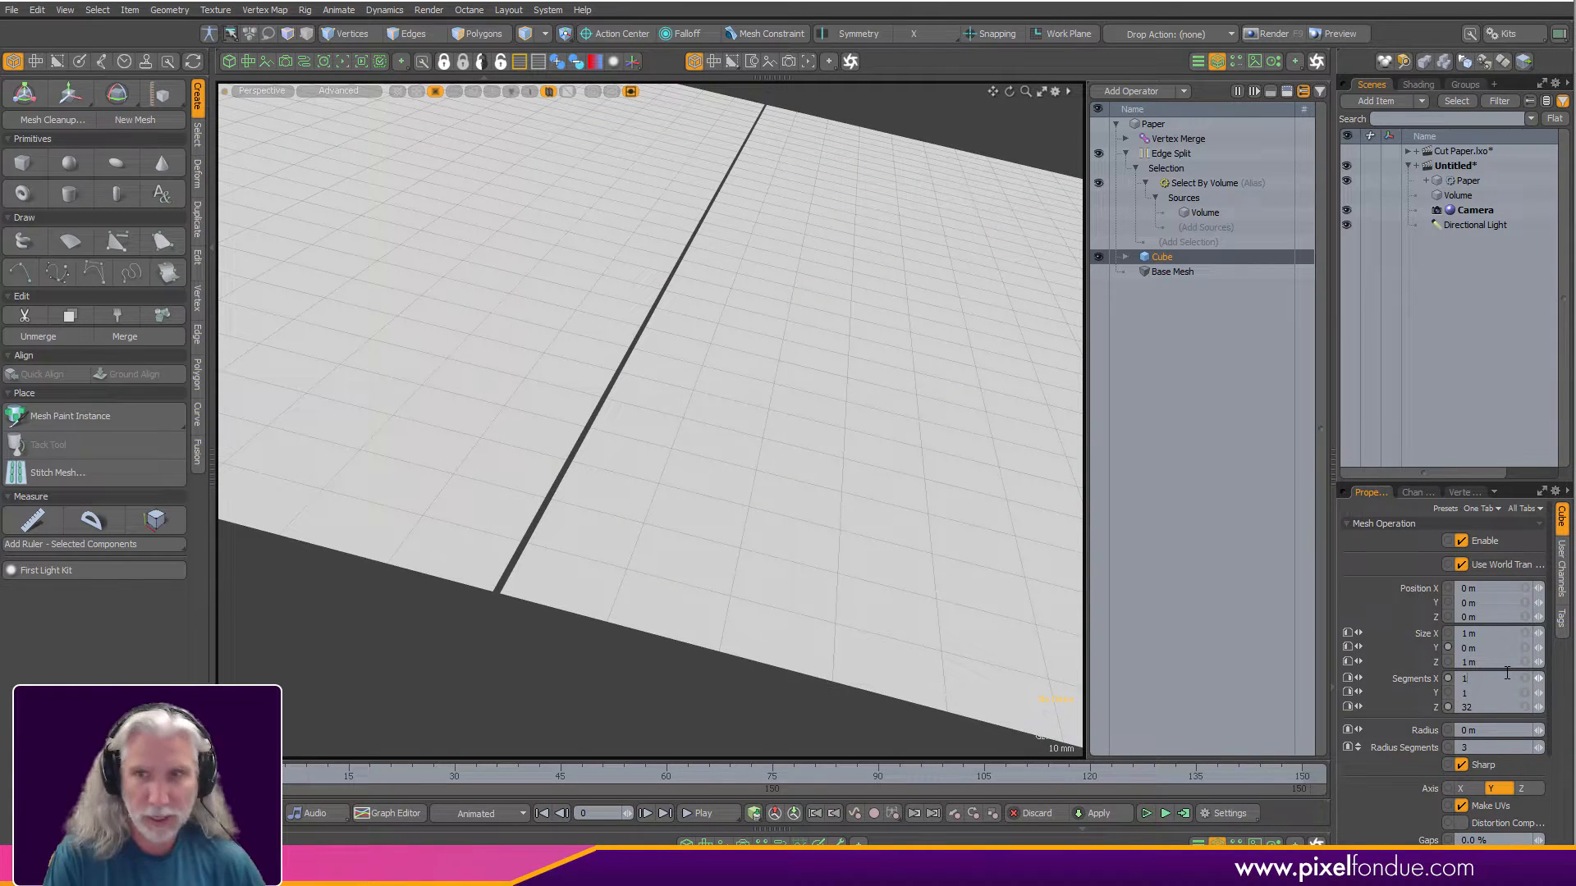
key(Tab)
key(Tab)
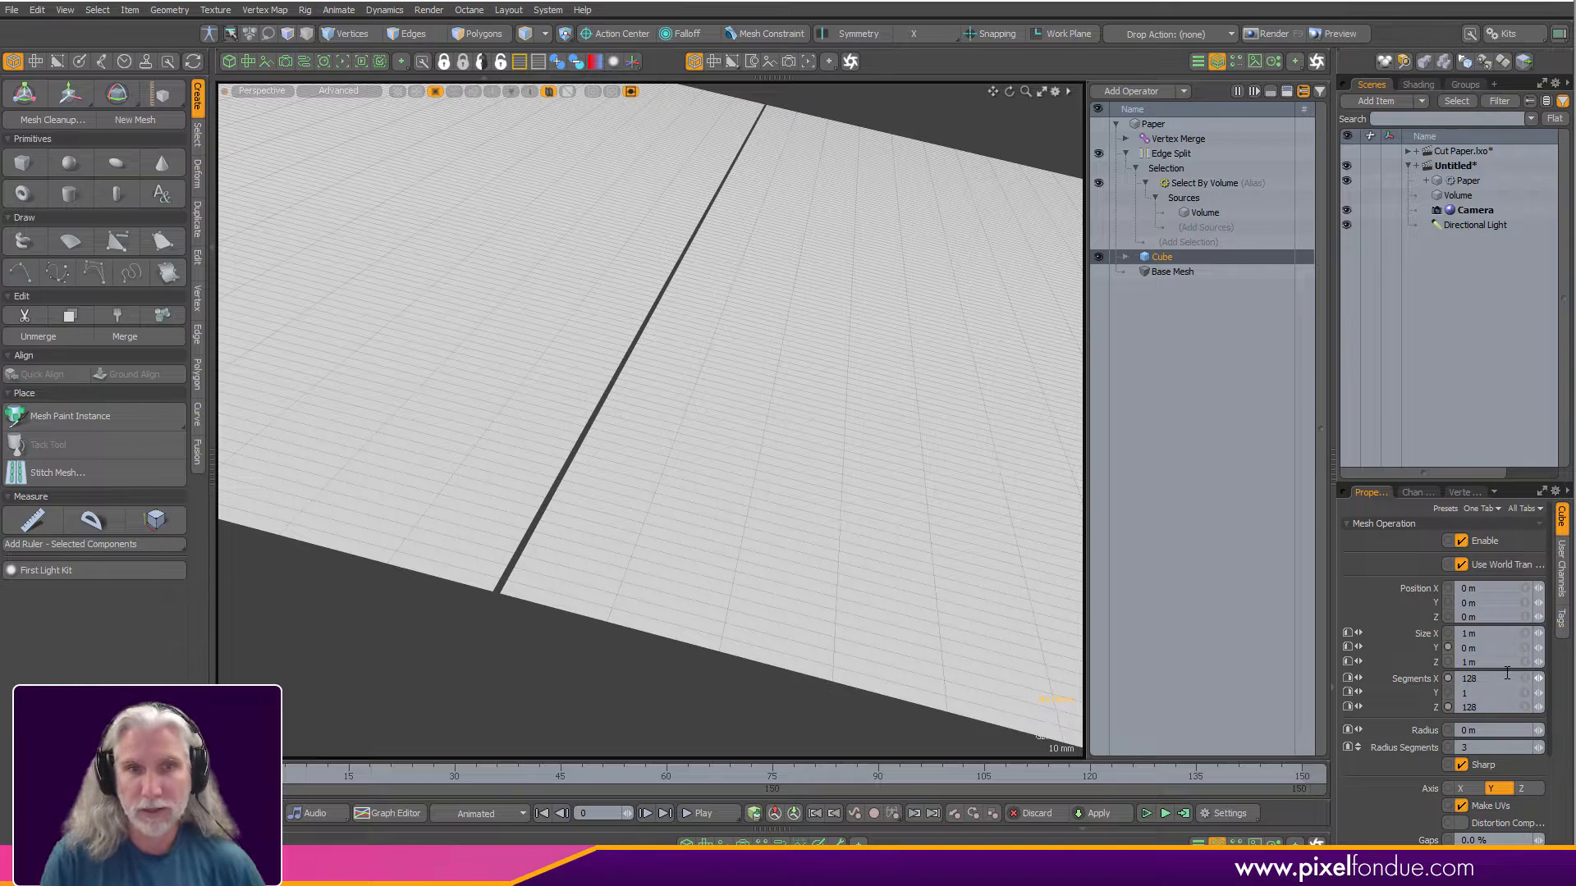
scroll(460, 594, up, 2)
scroll(459, 593, down, 1)
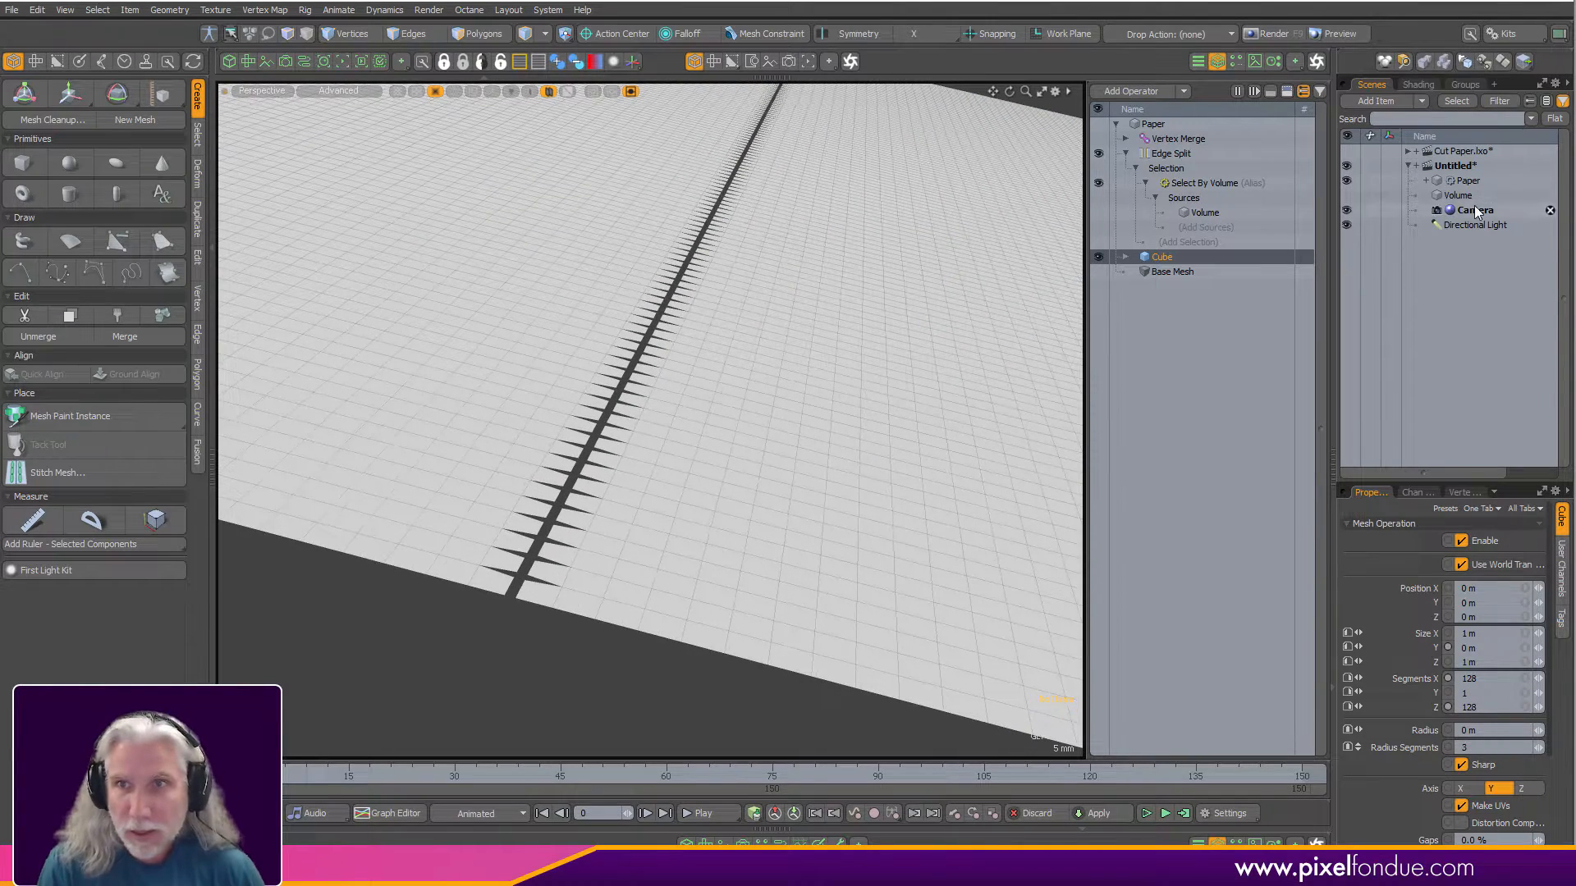
click(1415, 210)
key(r)
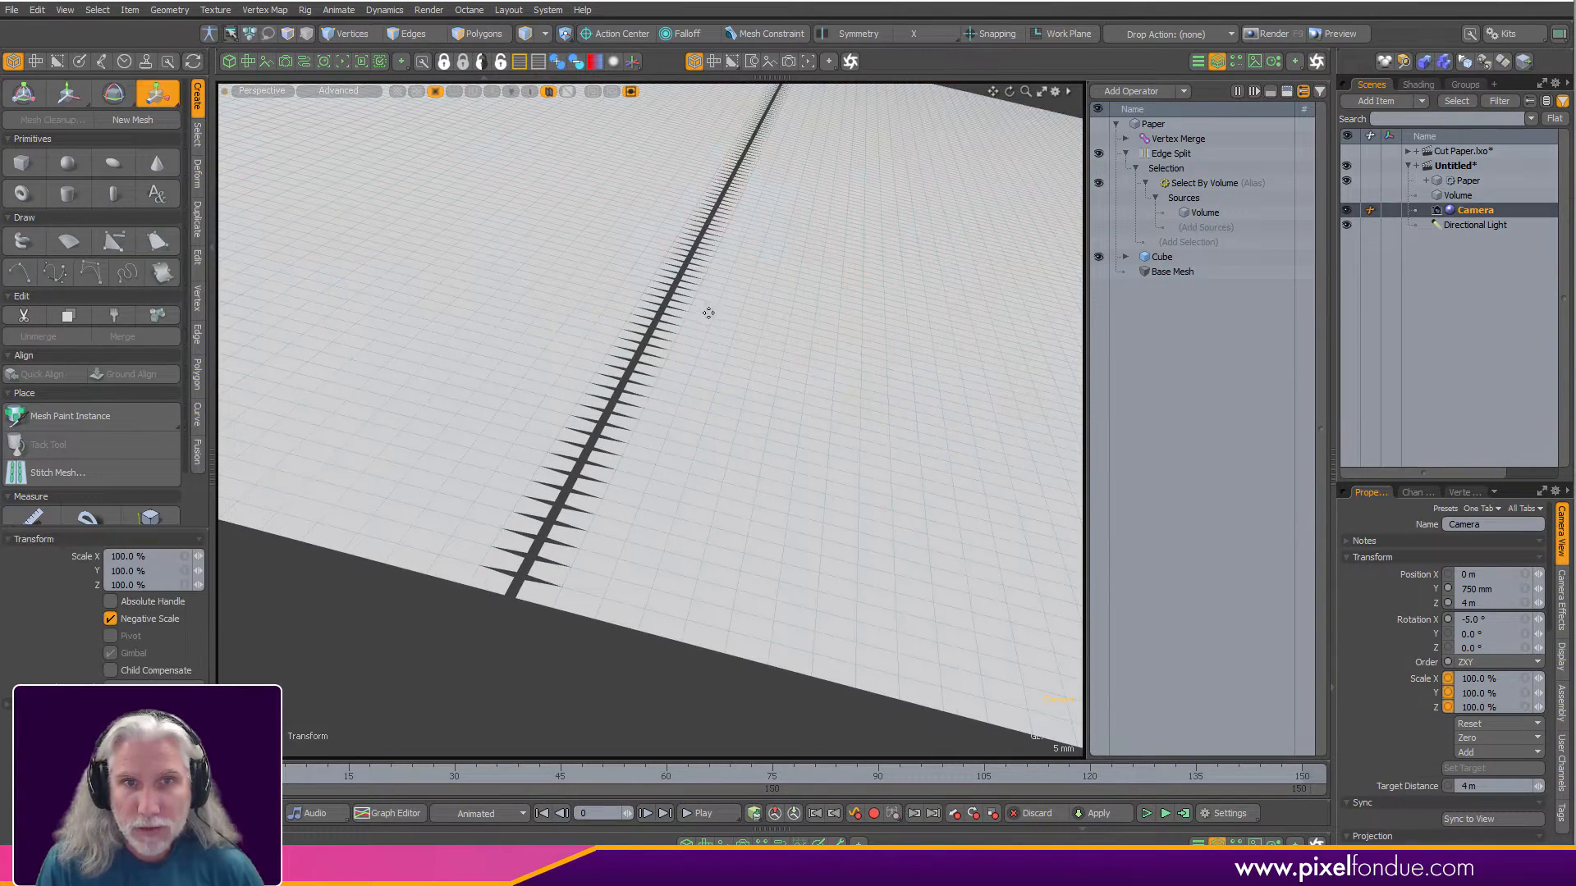
key(3)
click(798, 481)
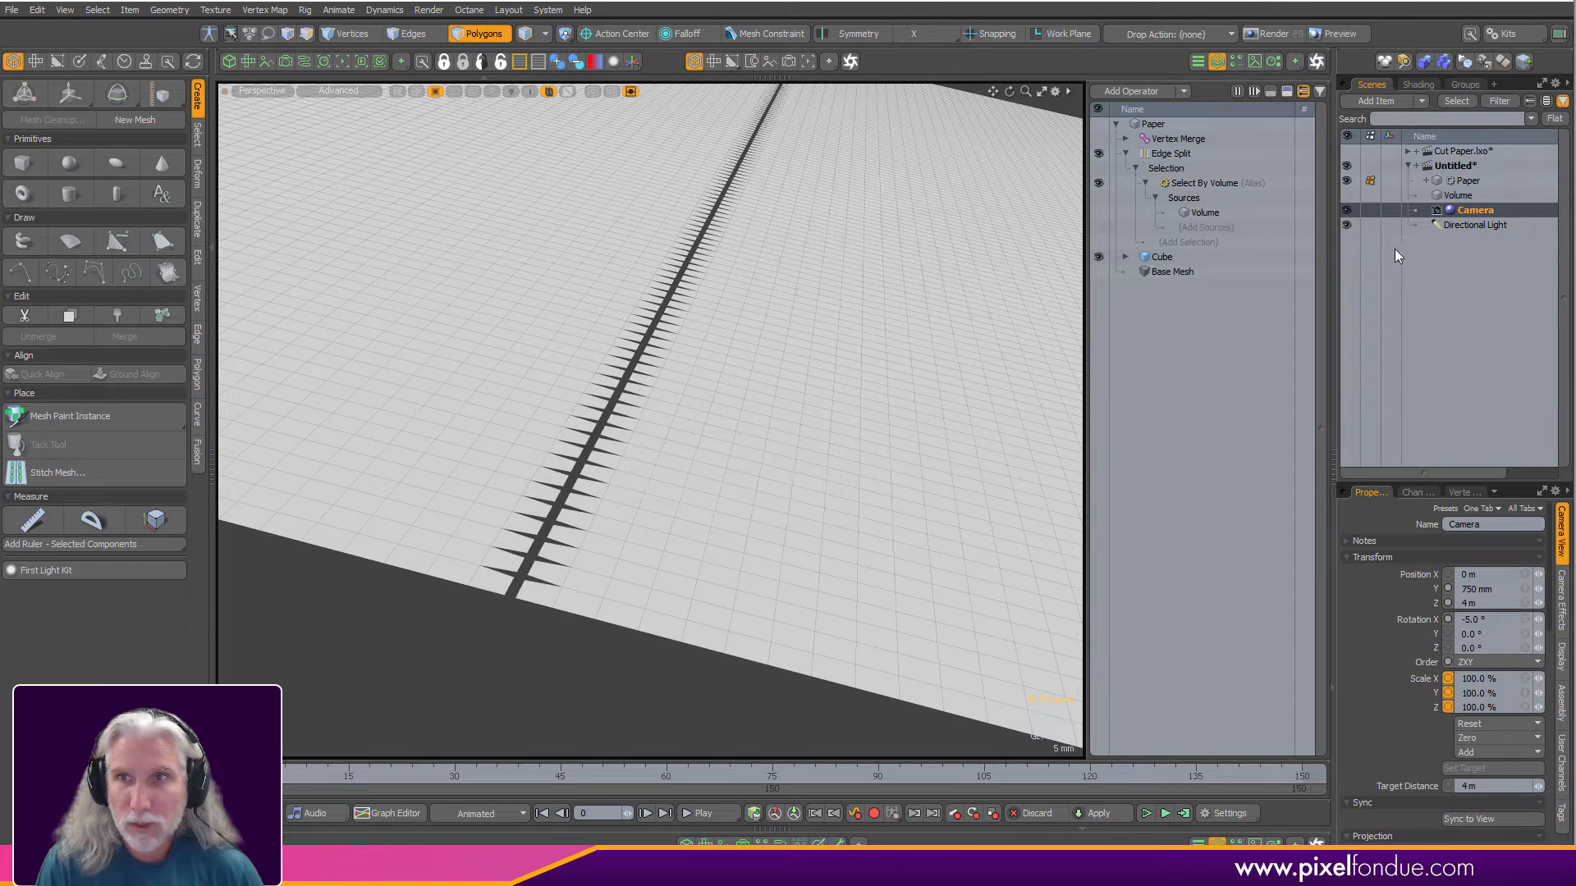
Scale the Volume mesh's geometry to 60.5% along Z, then reselect the Paper mesh to check the cut.
click(1454, 195)
key(r)
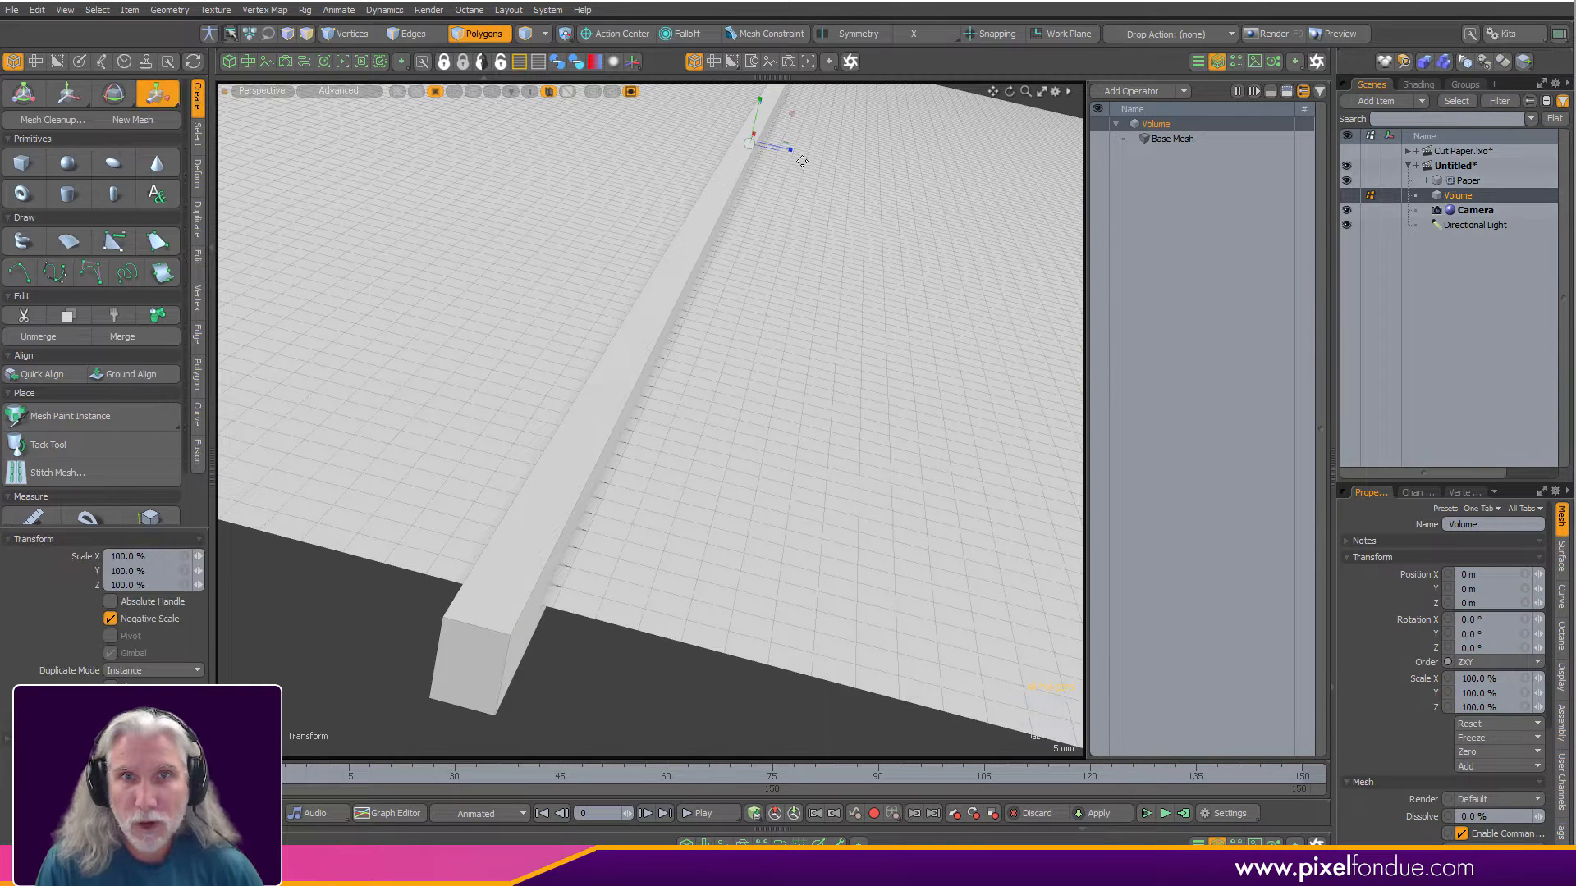
drag(792, 158, 772, 155)
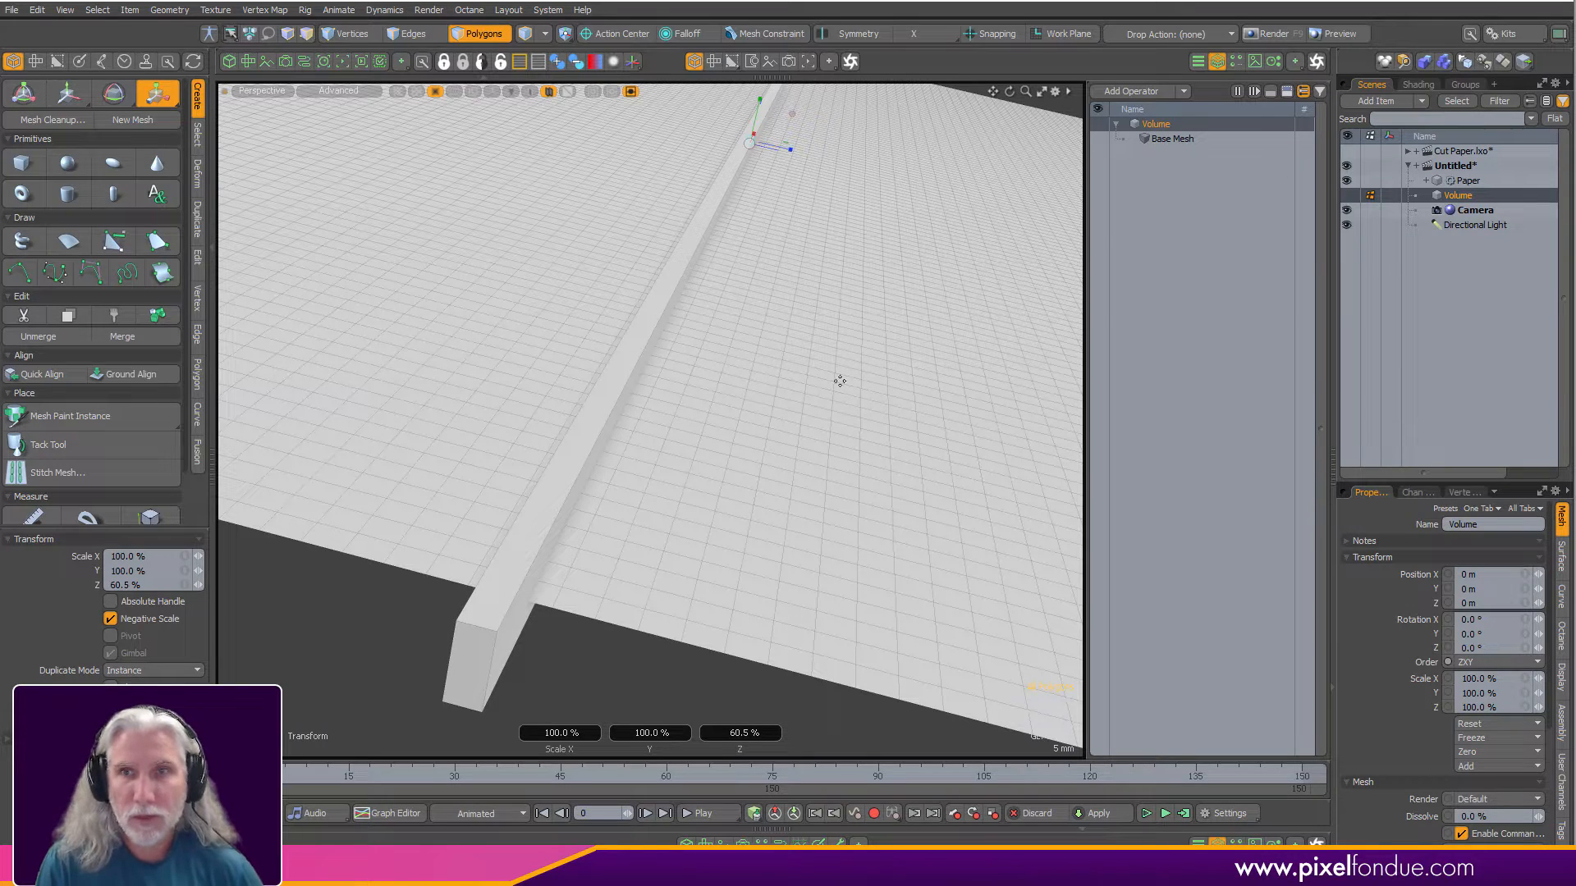
click(1446, 181)
alt+drag(953, 318, 679, 467)
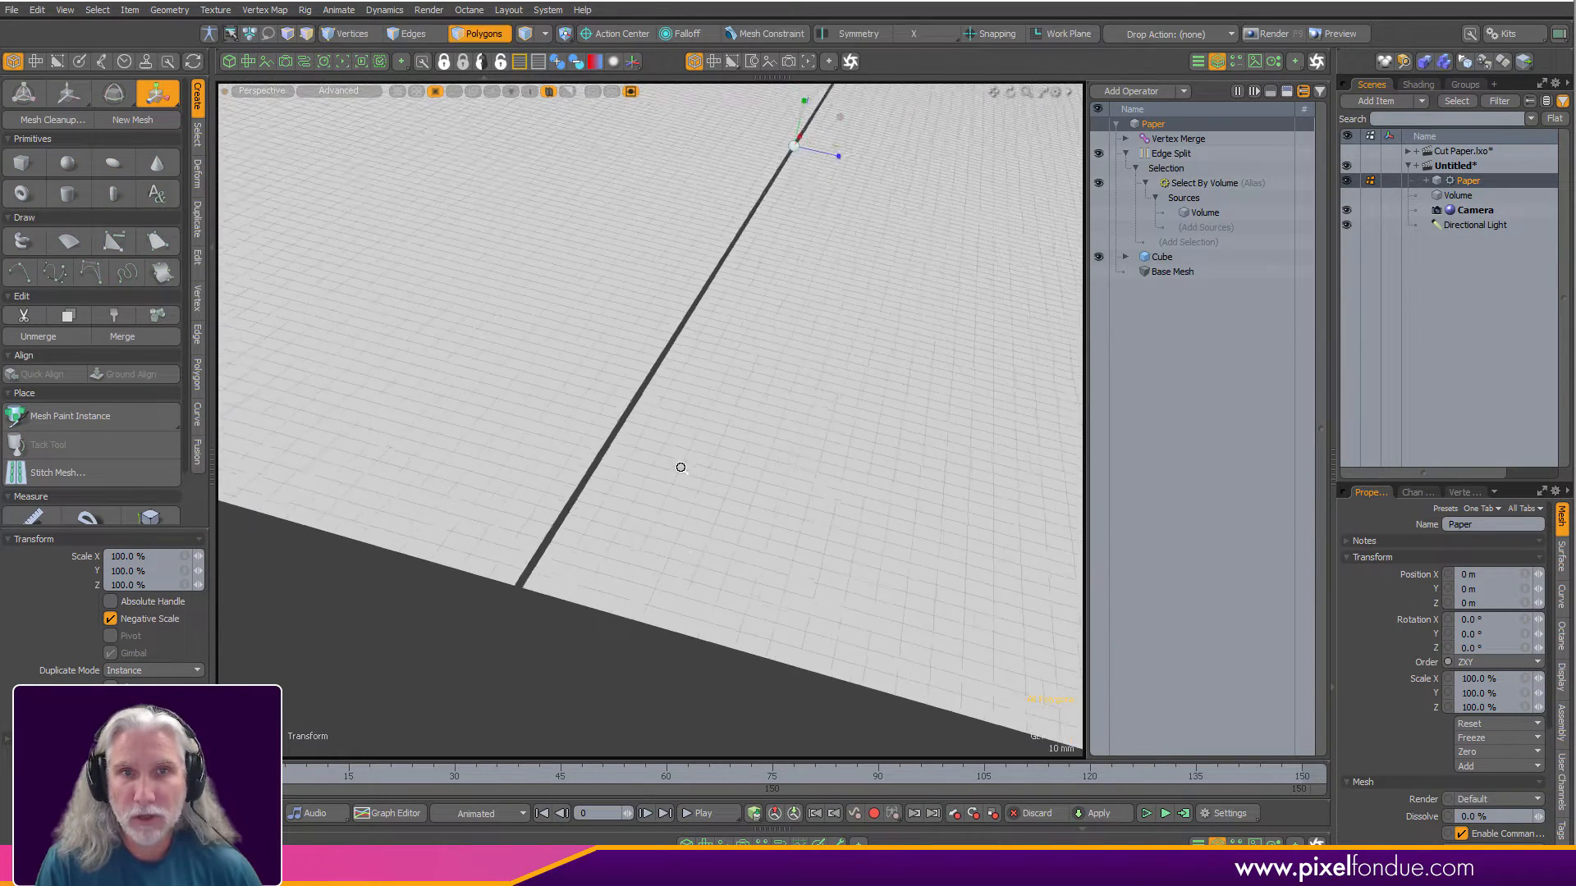
scroll(786, 507, down, 1)
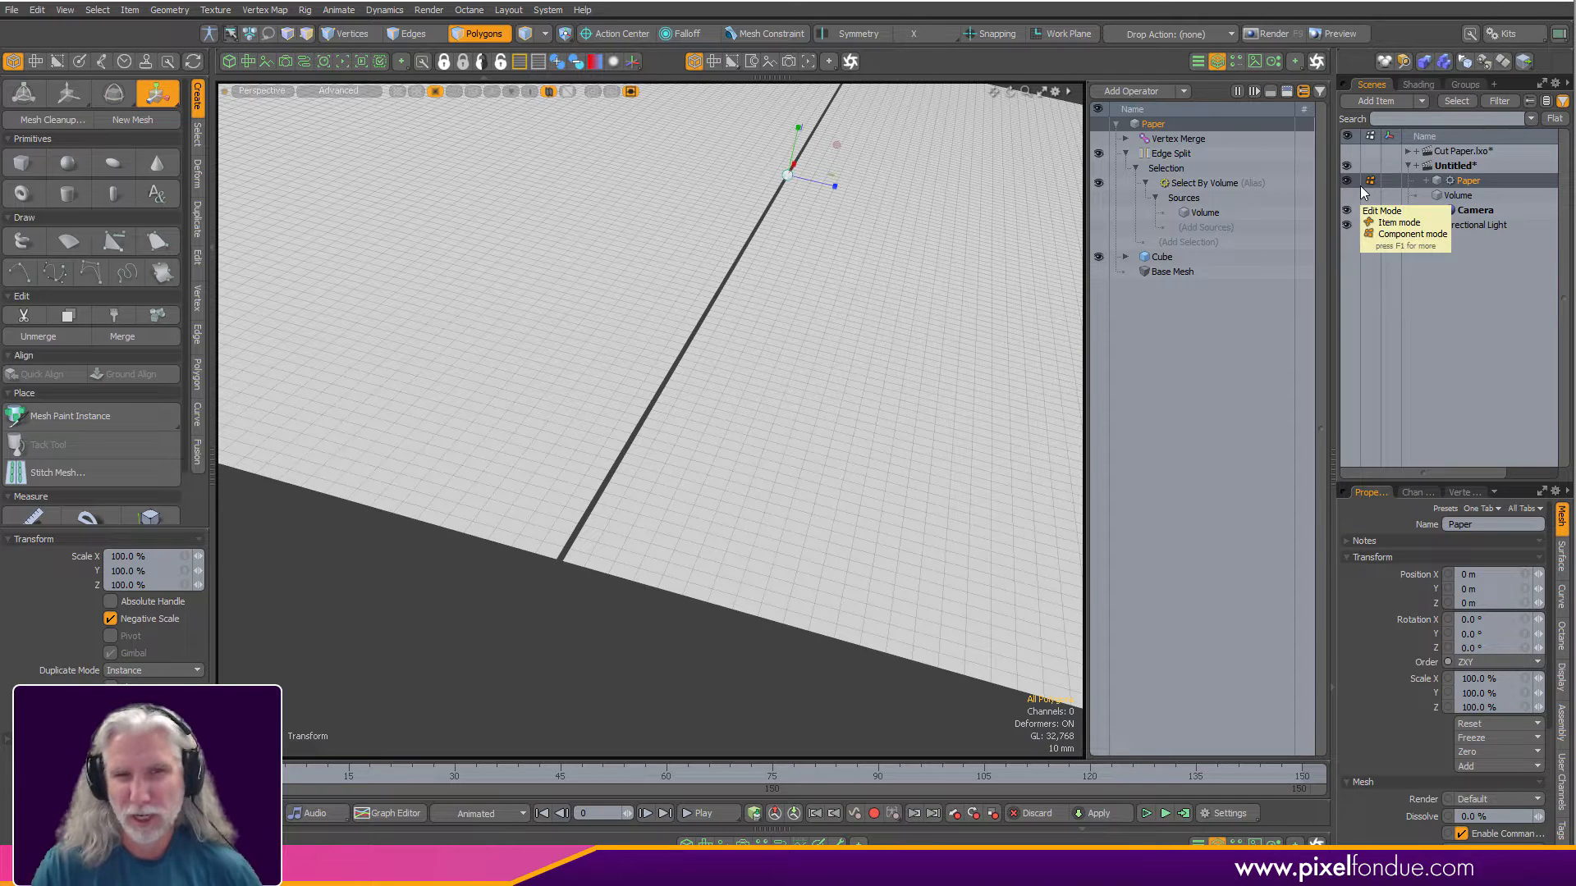
Set the X and Z segments of the Paper mesh's Cube operation to 64 and enable the Vertex Merge operation.
click(1179, 259)
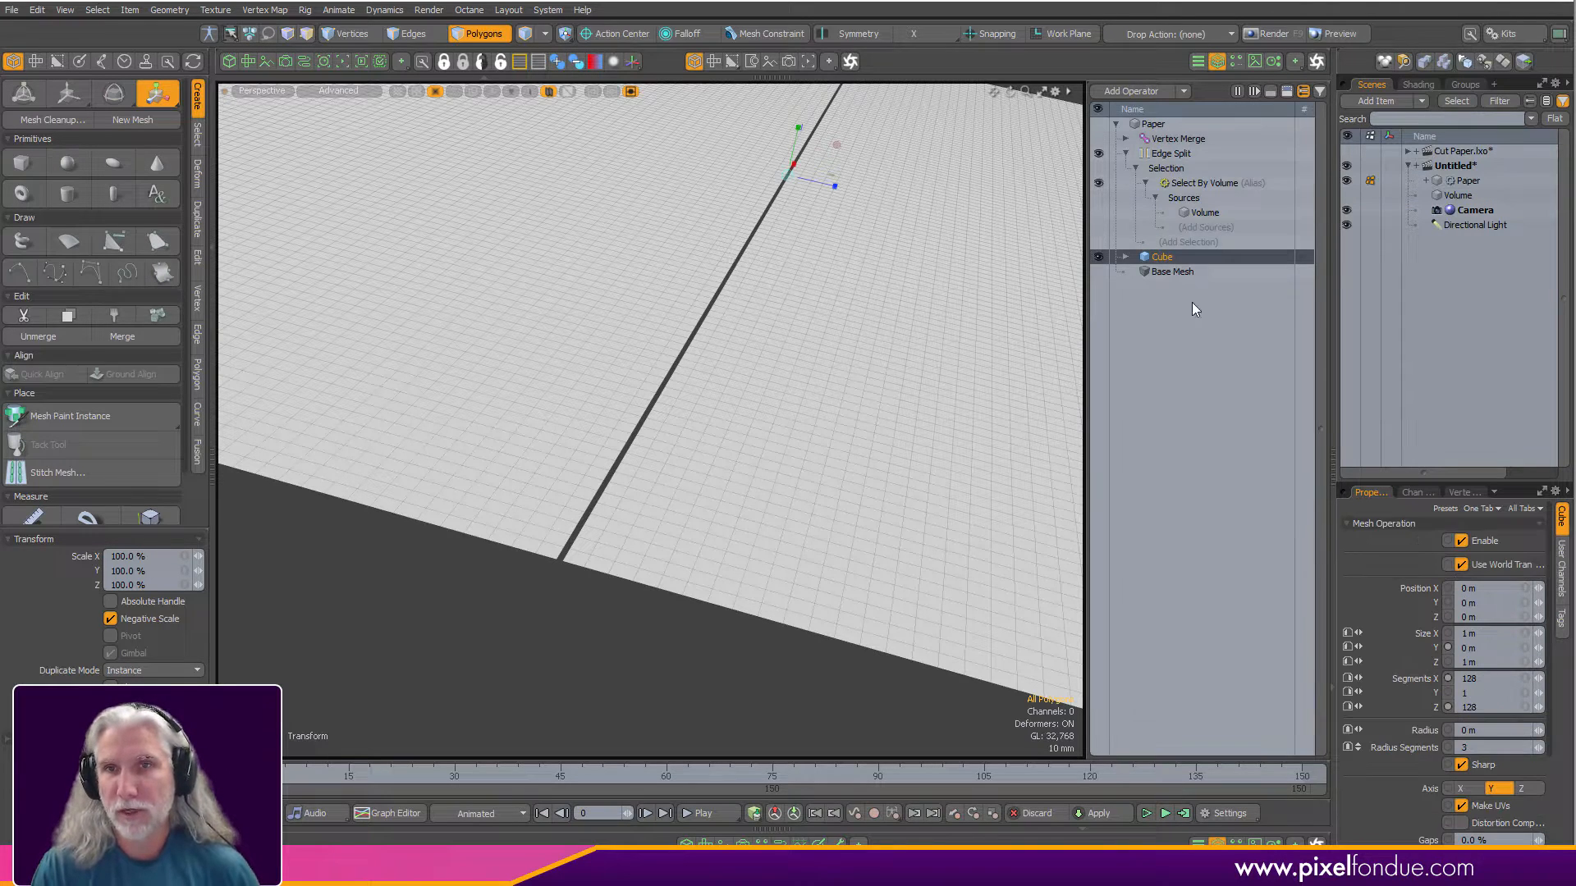
click(1495, 679)
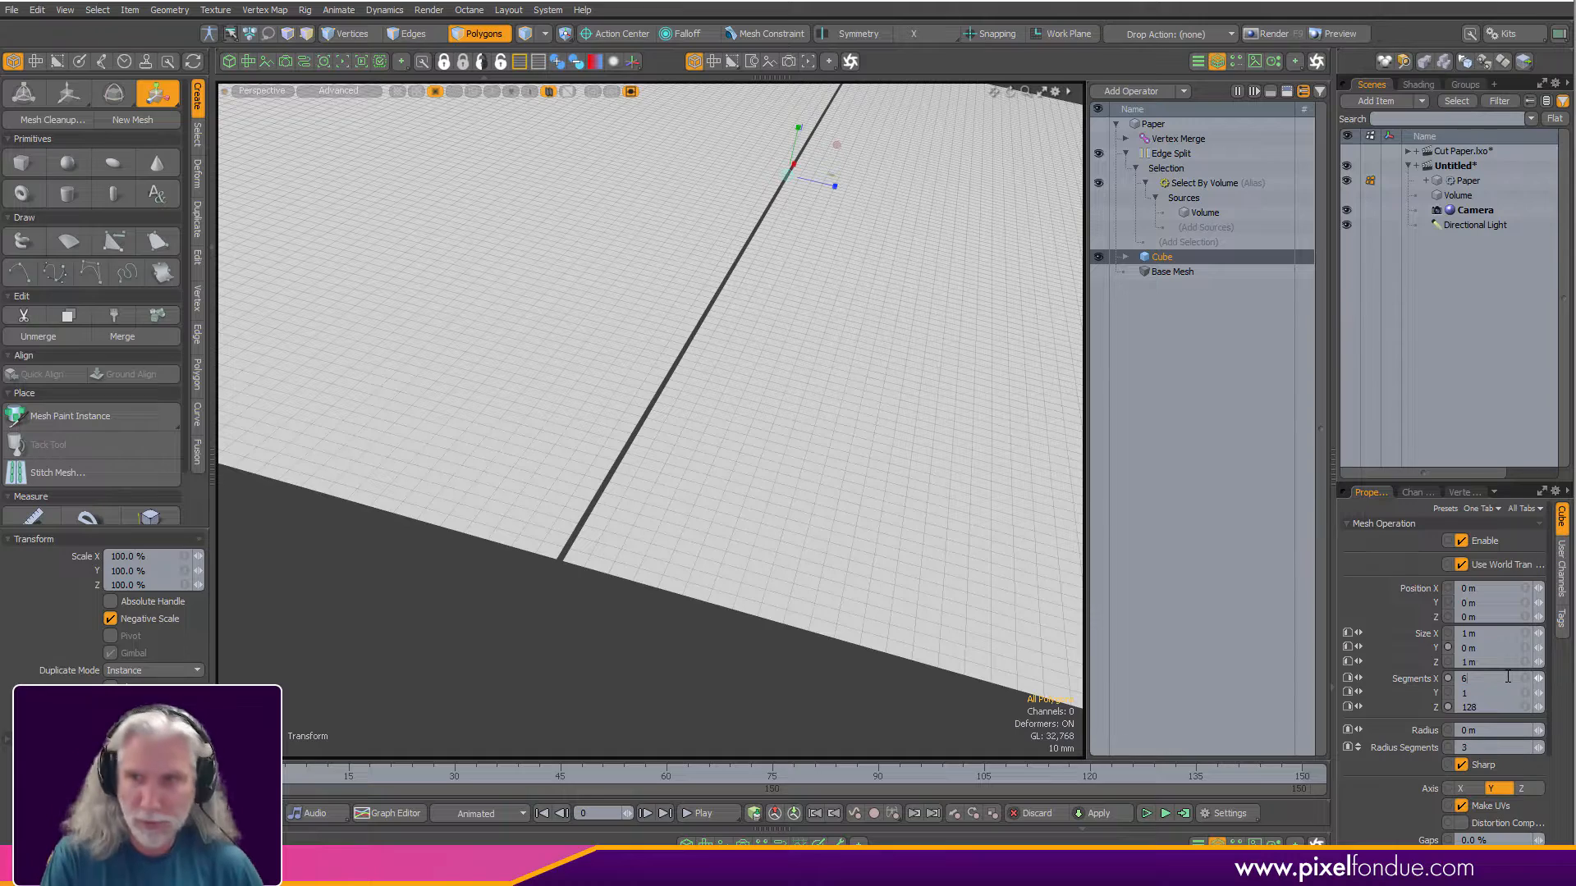
key(Tab)
key(Return)
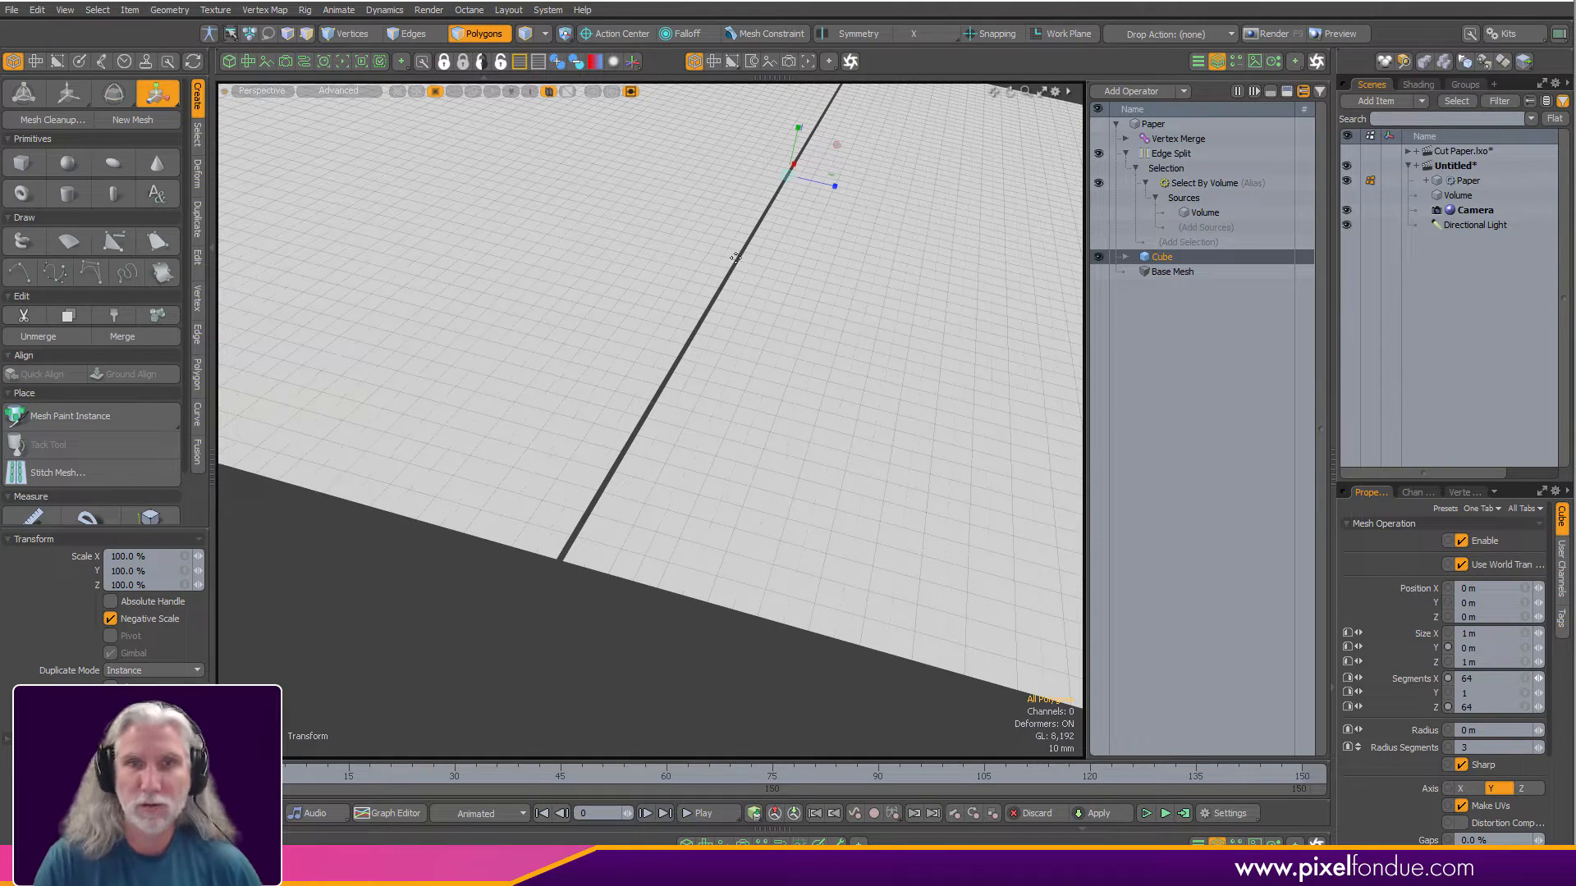
scroll(709, 419, down, 2)
key(q)
alt+drag(711, 440, 823, 425)
click(1098, 139)
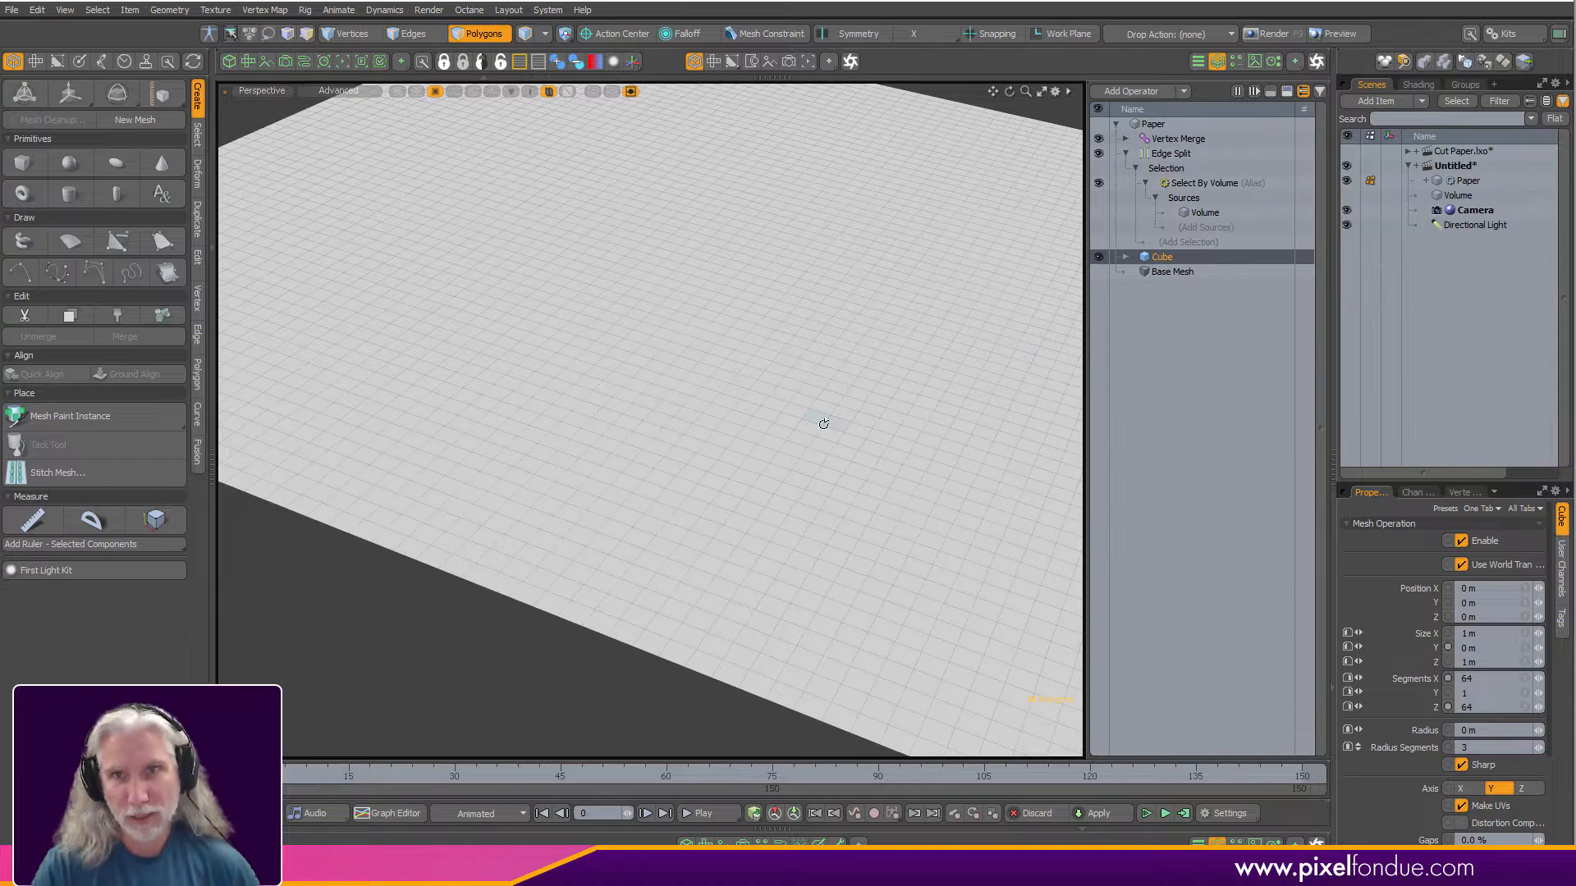
Add a Linear Falloff to the Tool Pipe of the Vertex Merge operation.
click(1125, 155)
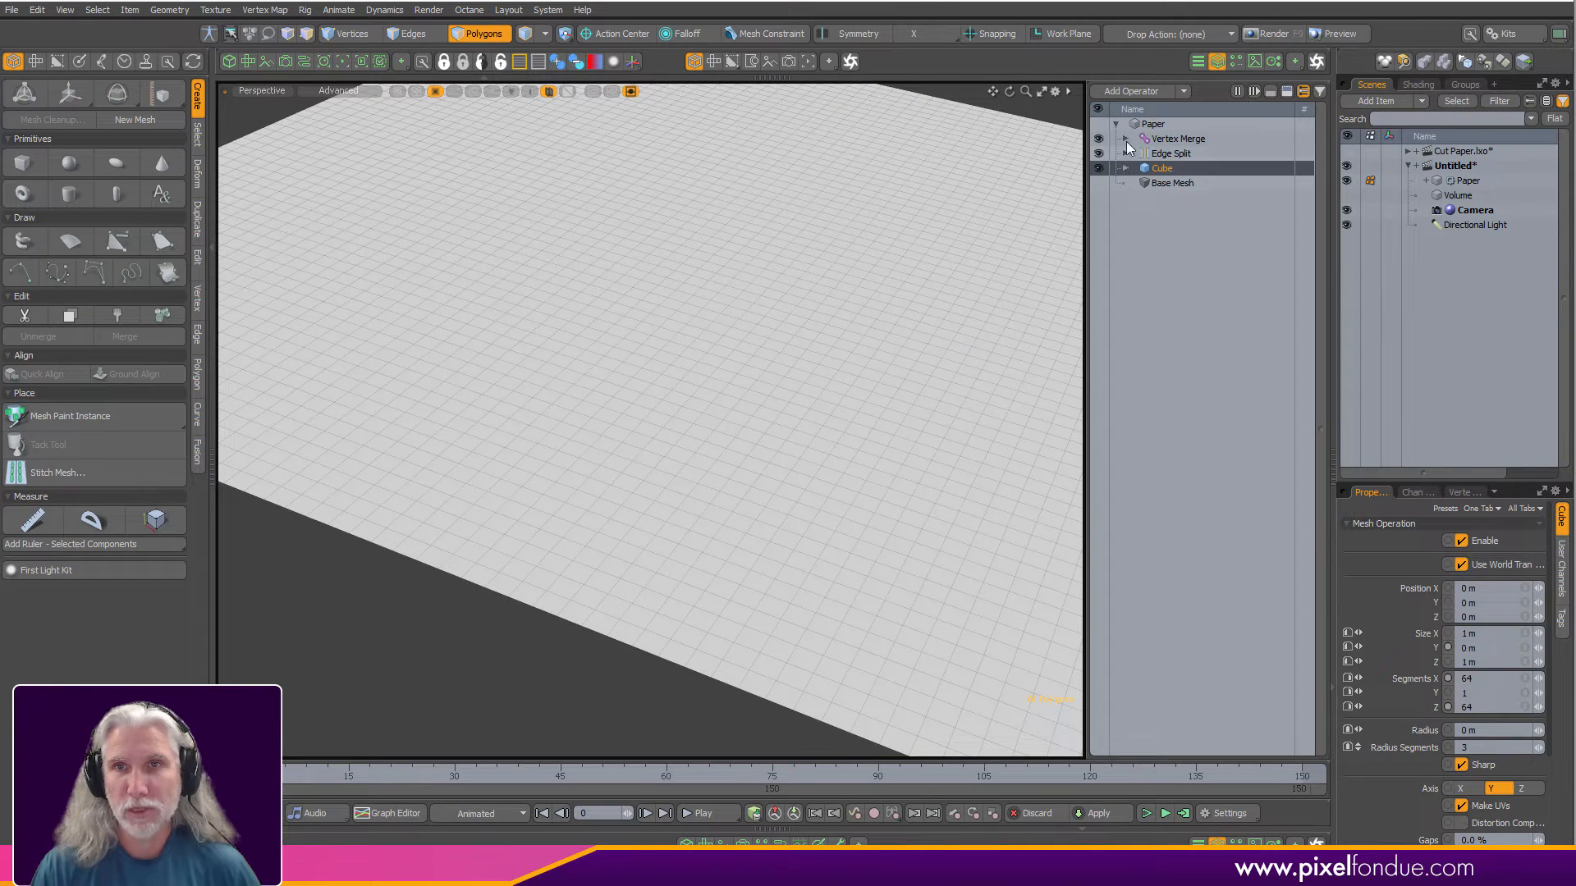
click(1125, 139)
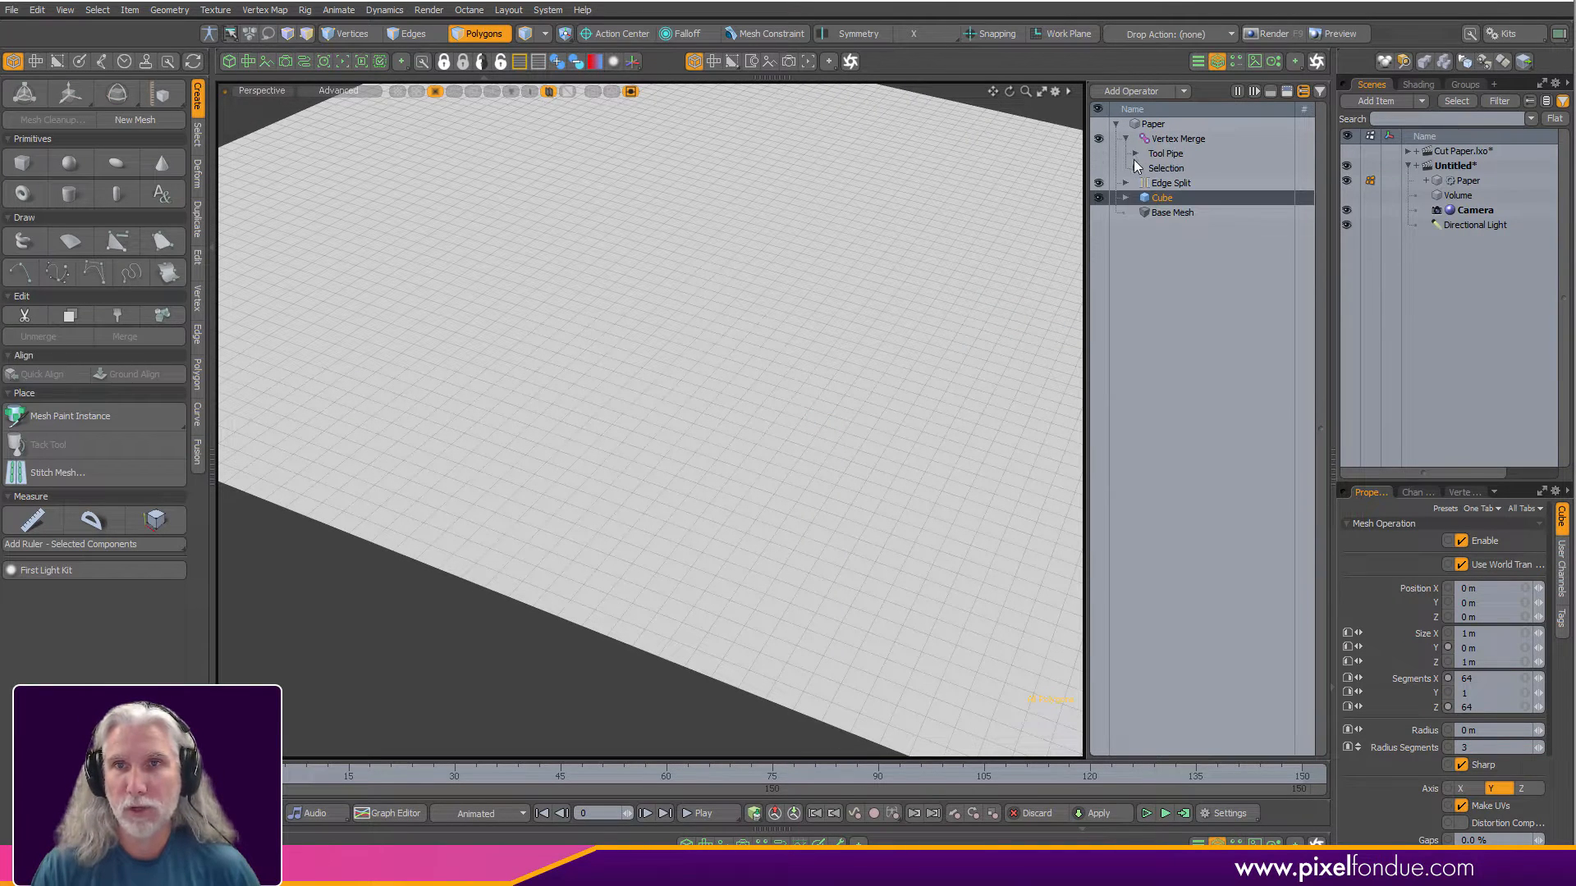
click(1135, 155)
click(1196, 170)
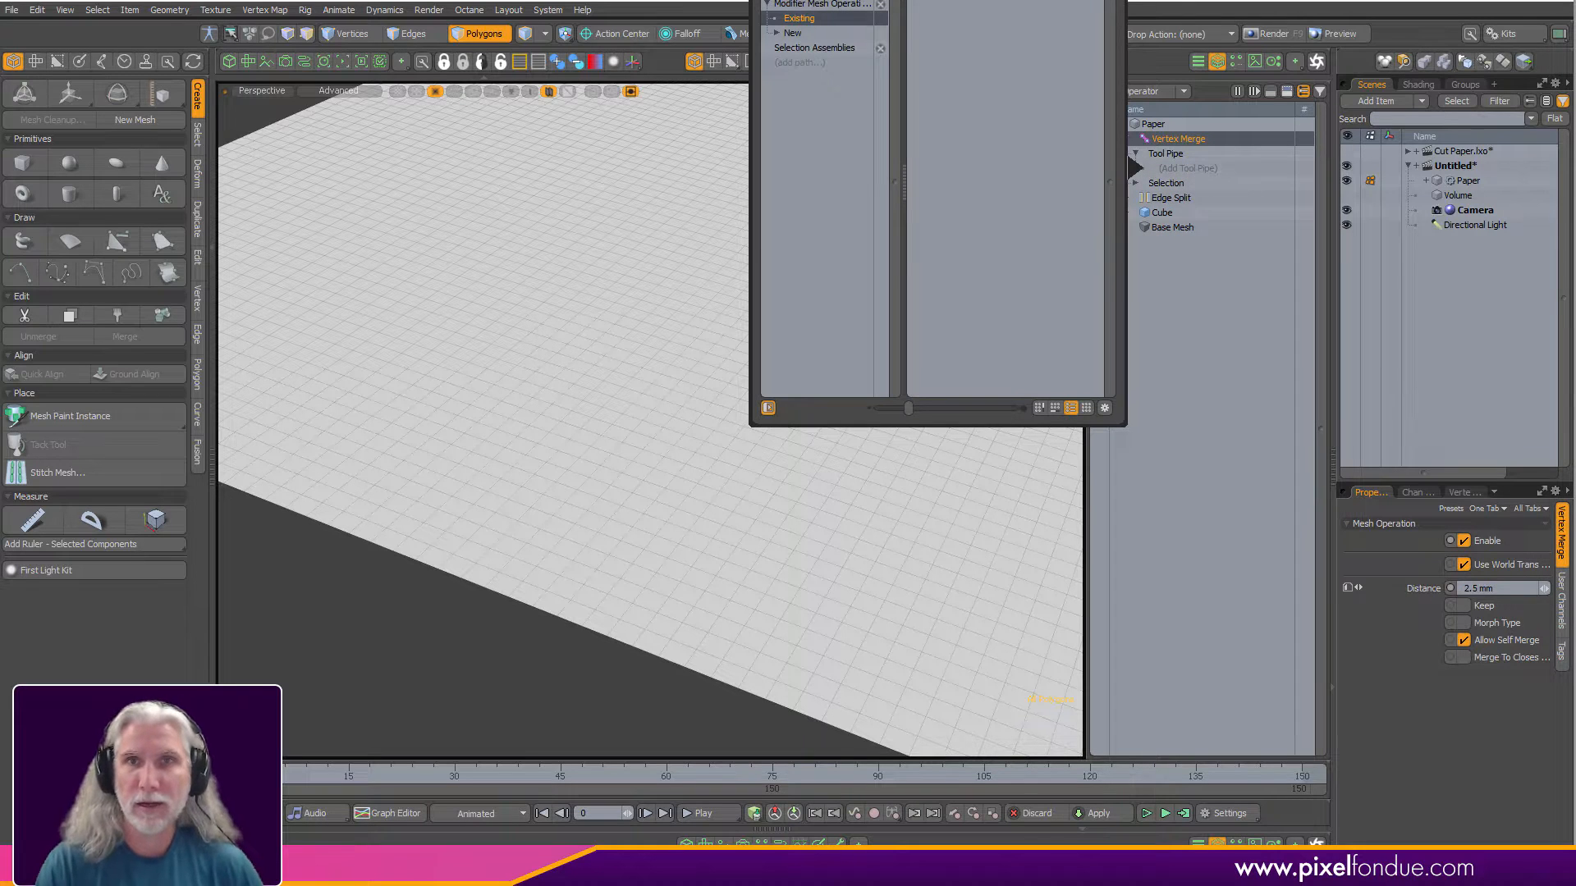
drag(1013, 0, 915, 143)
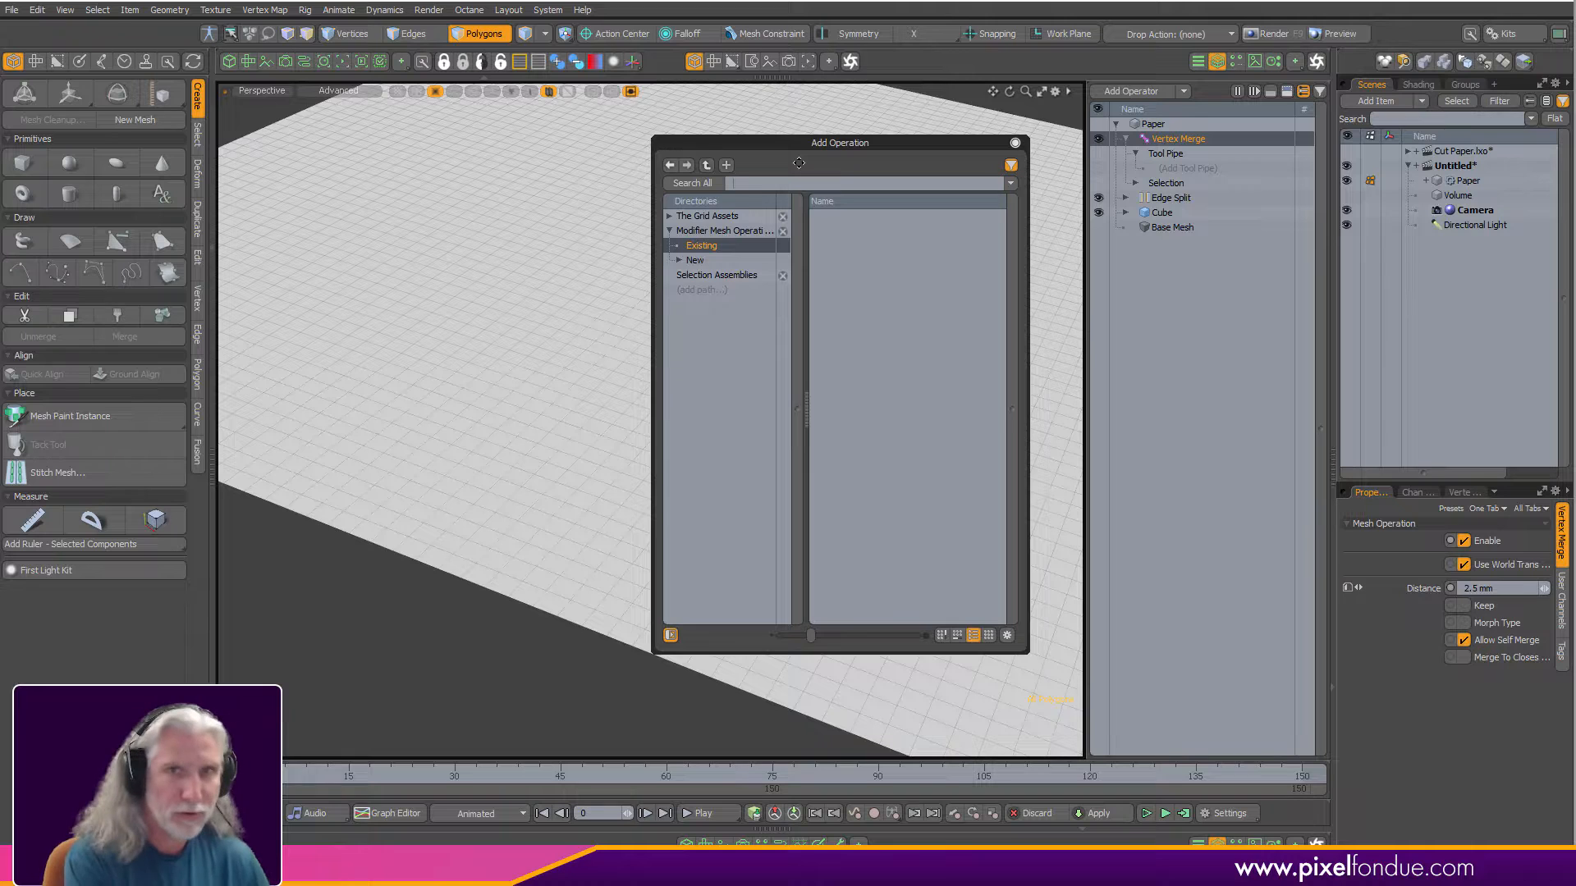
text(linear)
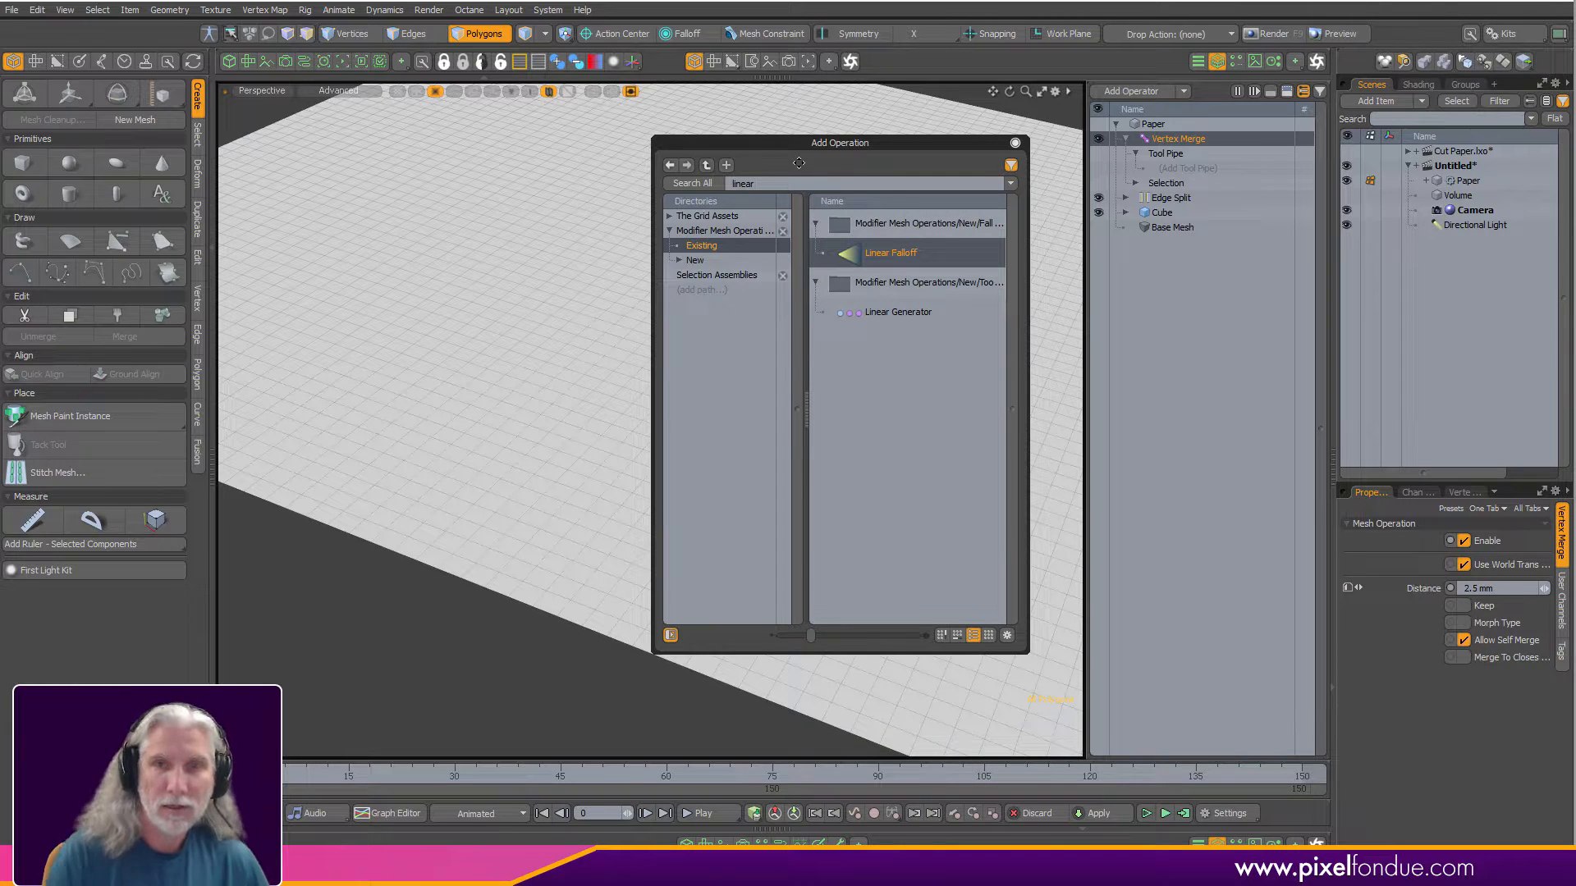
double_click(894, 252)
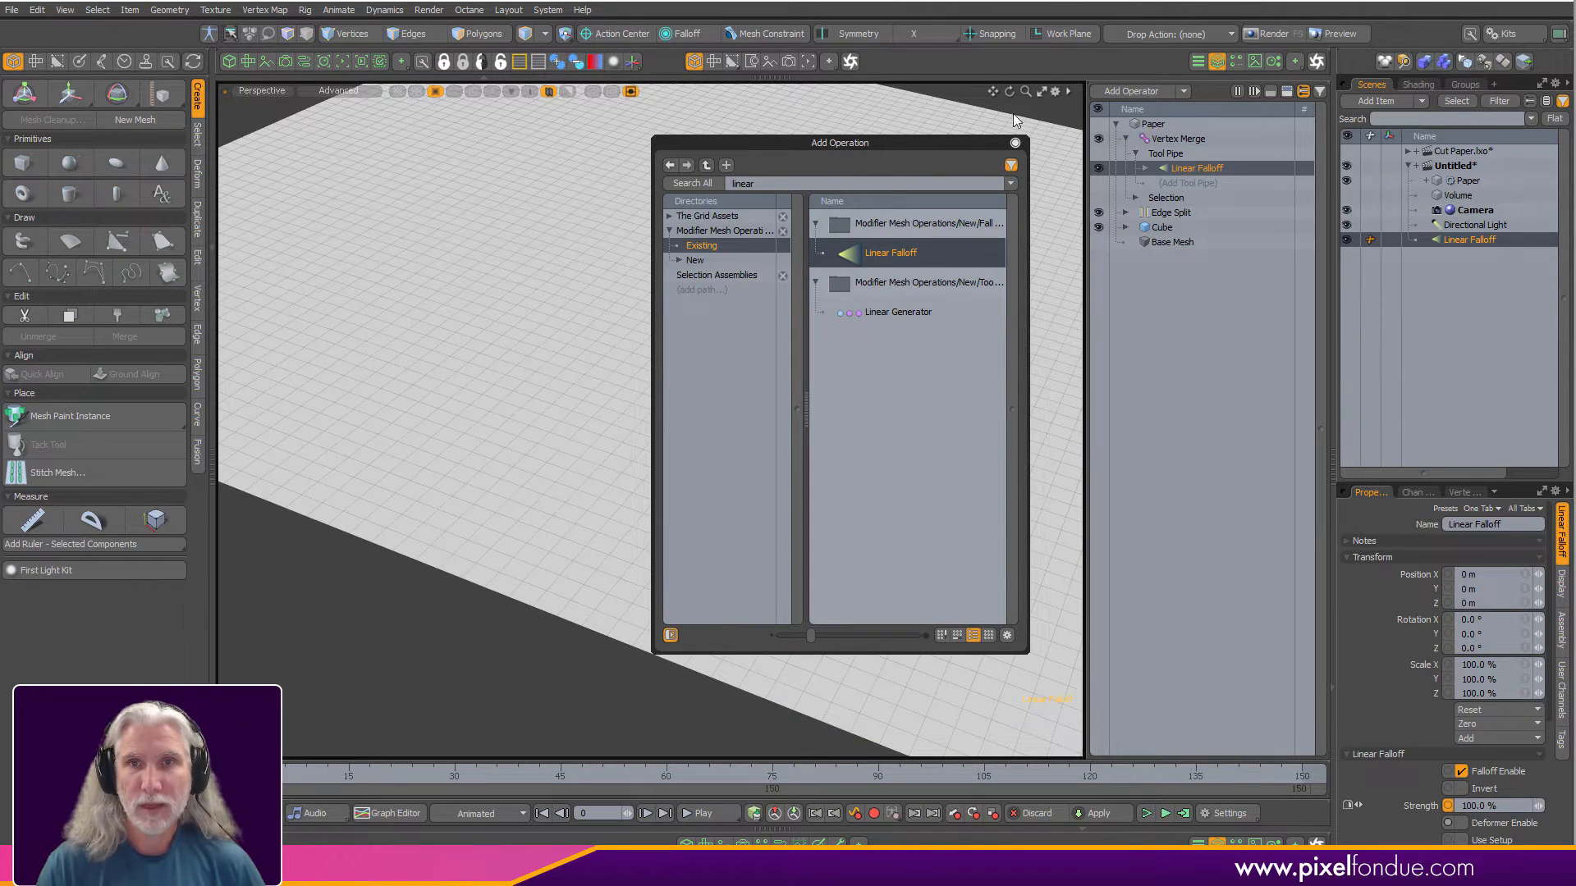
click(1014, 143)
Display locators in the viewport to show the Linear Falloff with the whole paper framed.
key(a)
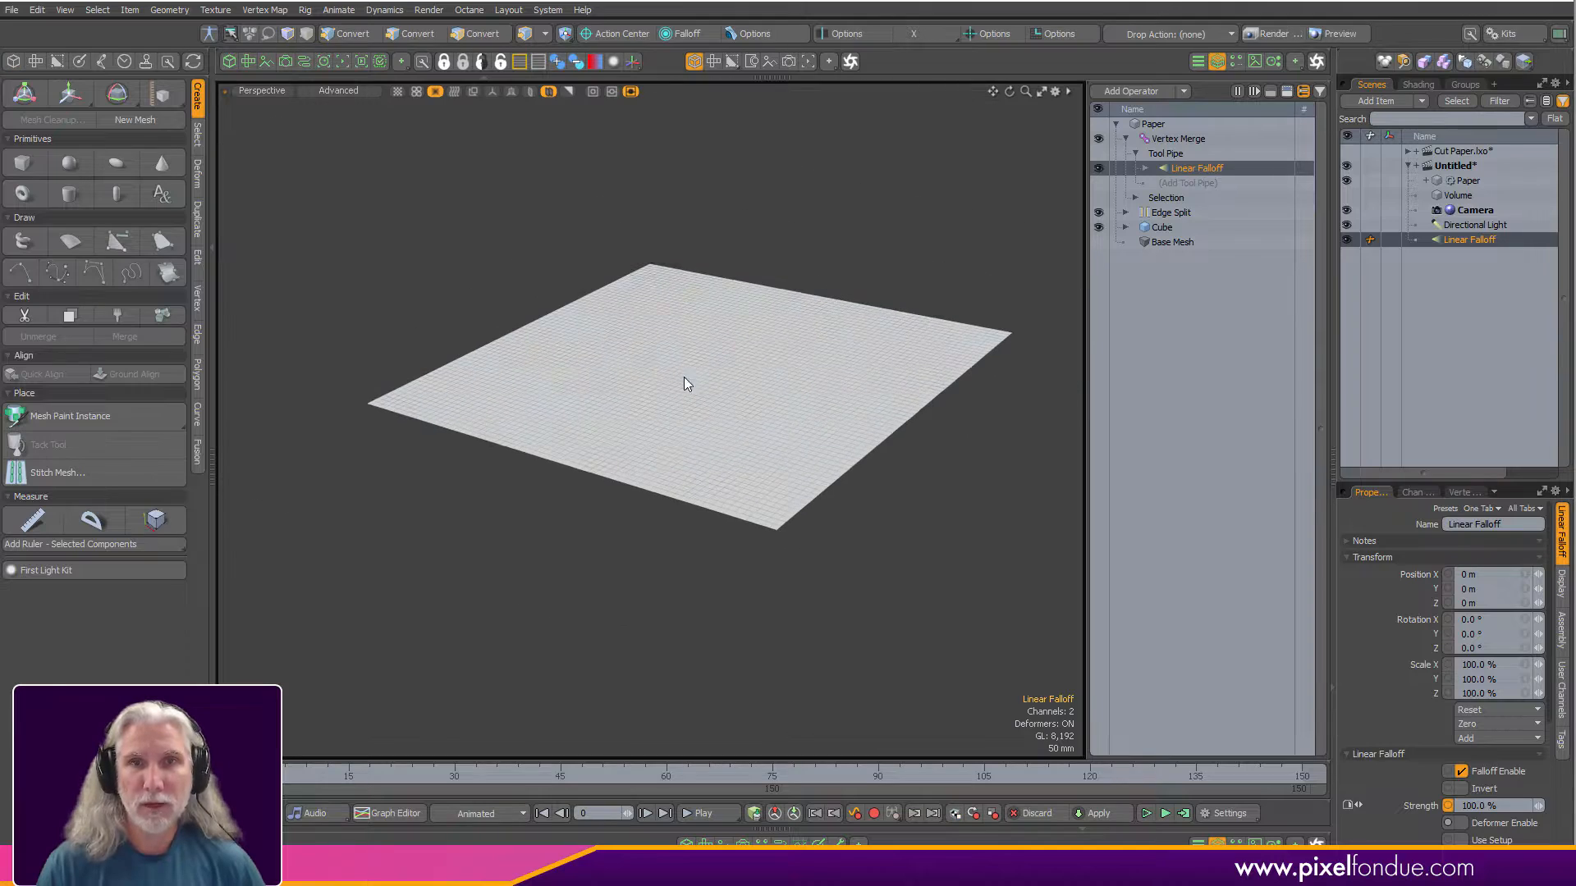
key(ctrl+grave)
click(629, 343)
alt+drag(654, 336, 530, 112)
click(492, 91)
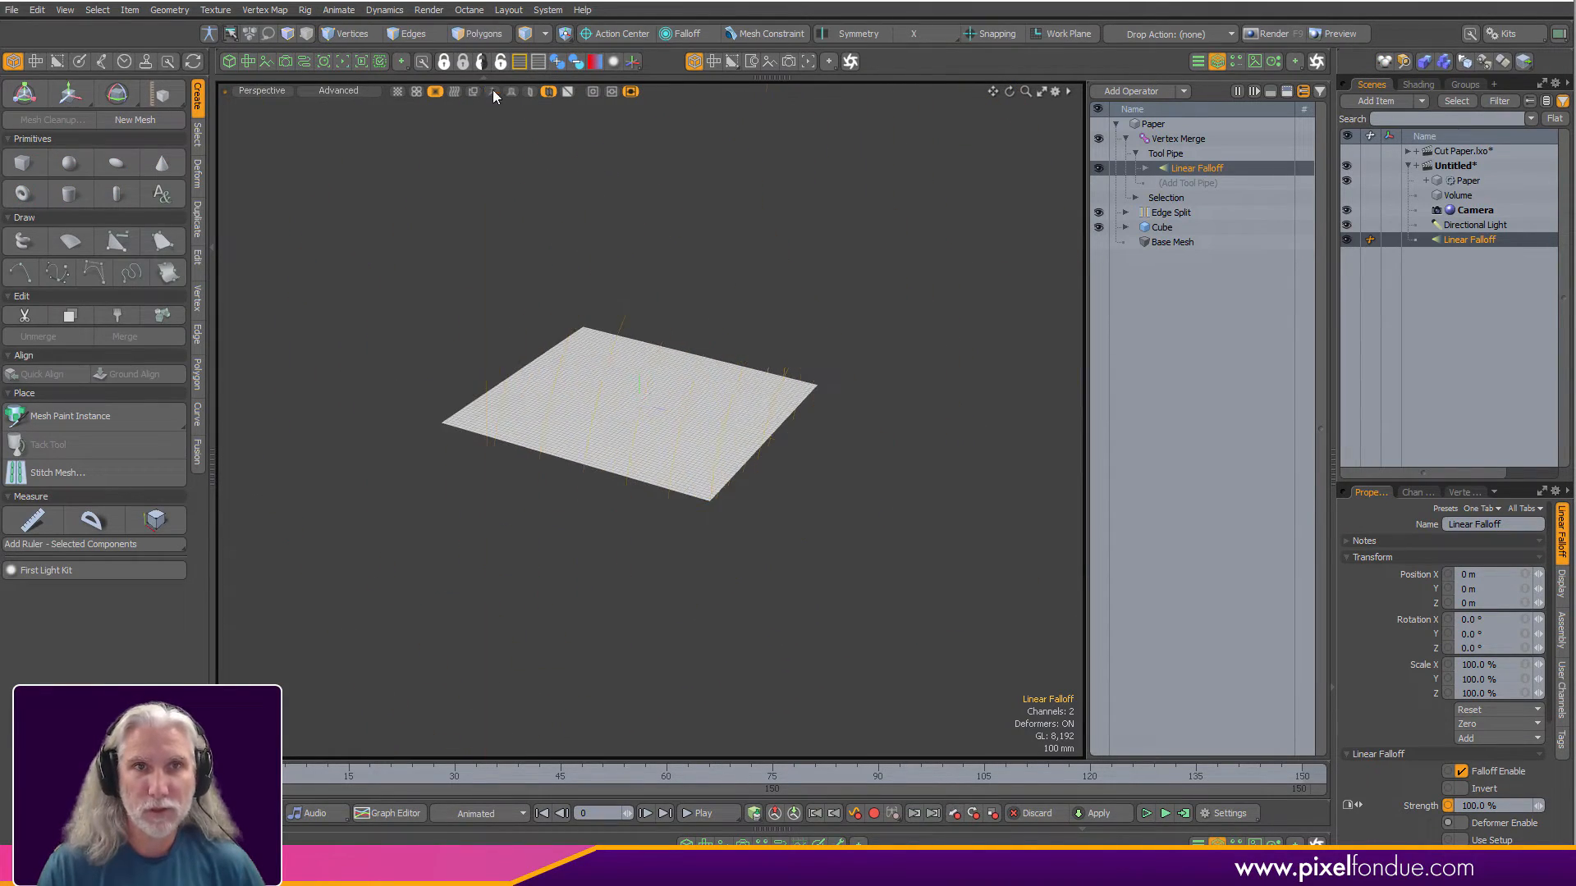
click(493, 91)
key(ctrl+grave)
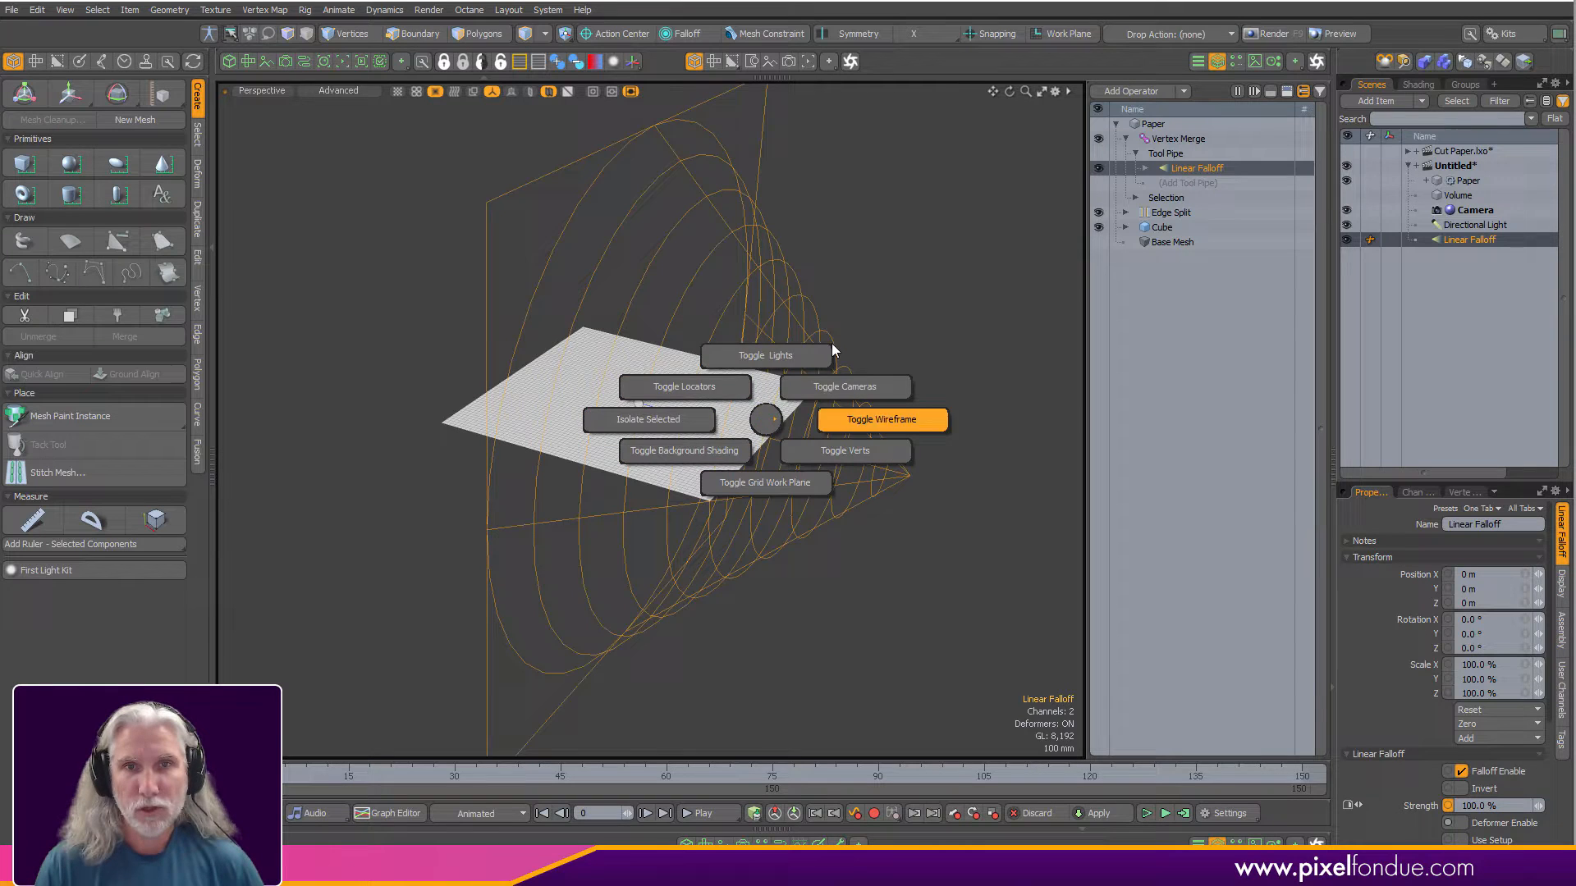
click(689, 375)
Set the axis of the Linear Falloff to X.
alt+drag(775, 450, 725, 469)
key(ctrl+3)
click(695, 468)
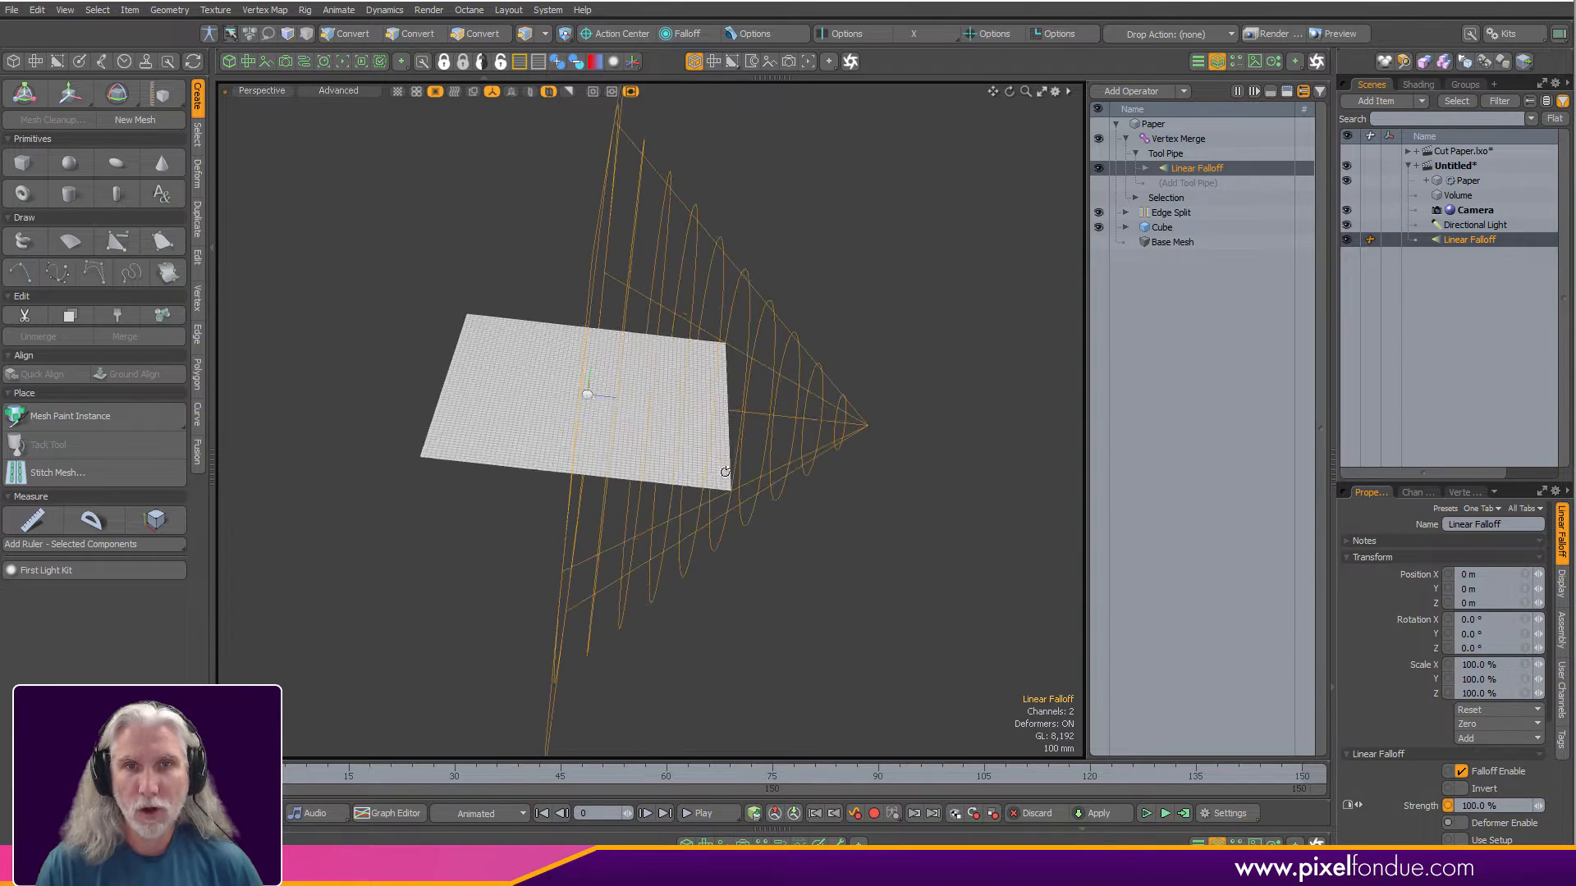
key(ctrl+3)
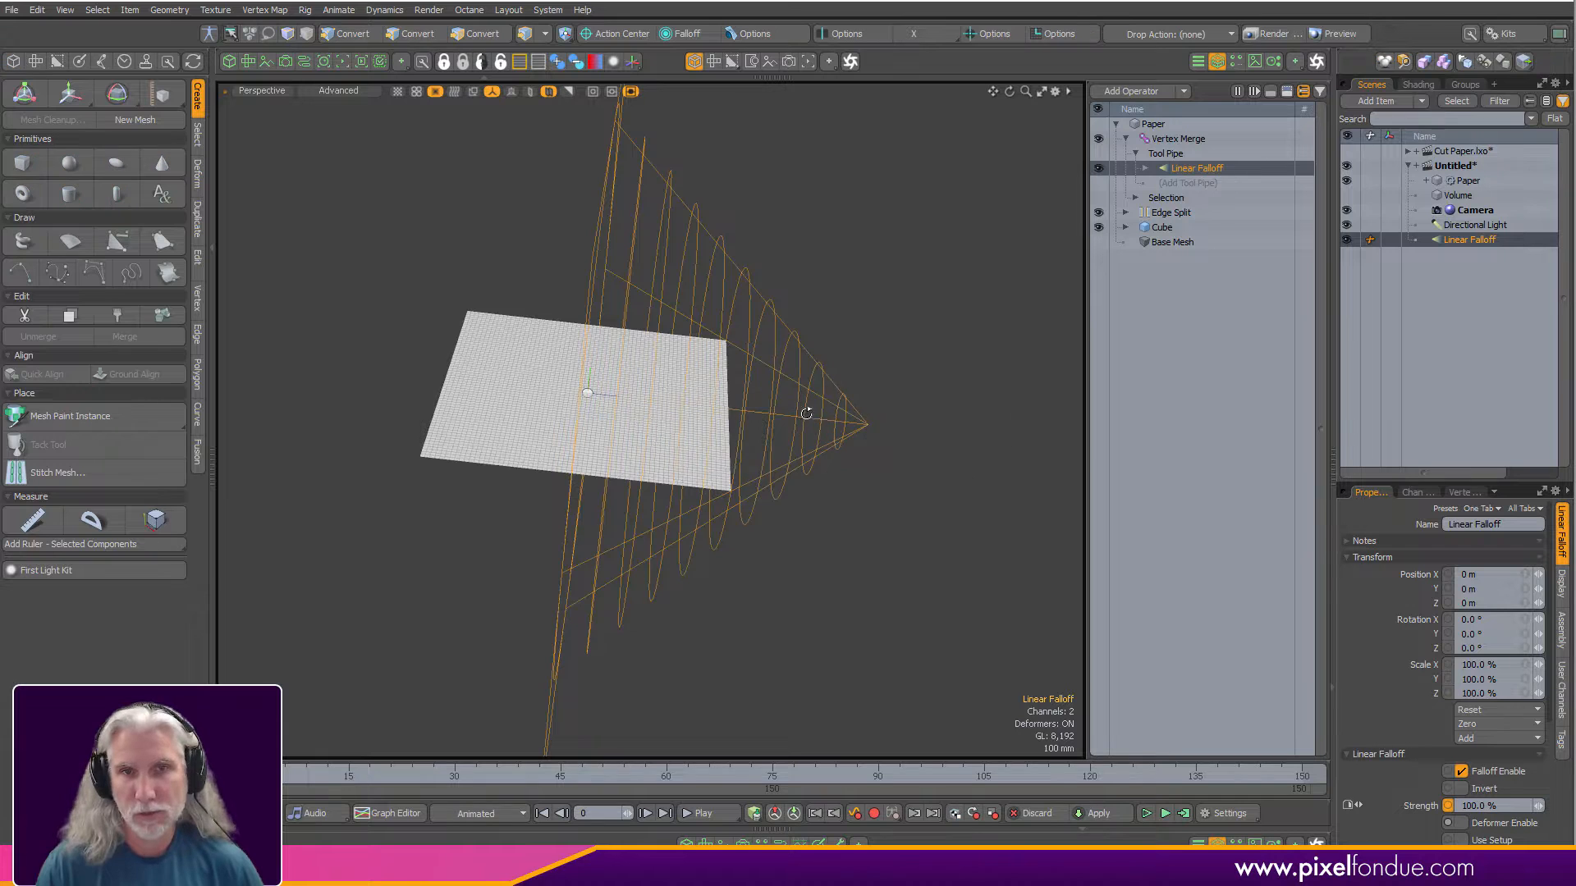
alt+drag(803, 415, 830, 417)
alt+drag(642, 446, 650, 435)
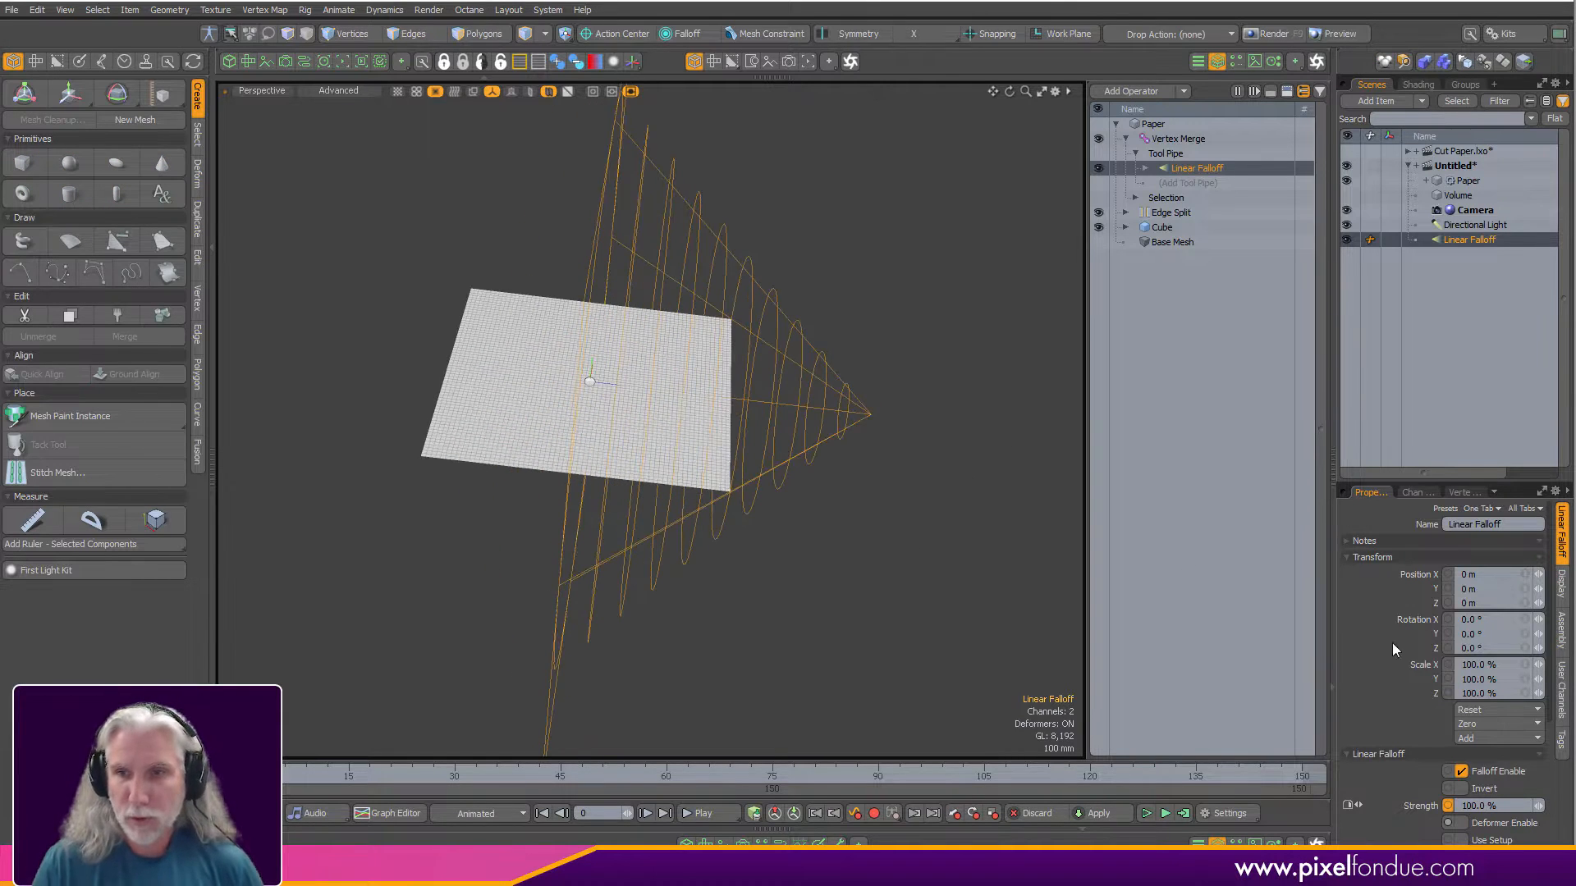
key(k)
click(1002, 371)
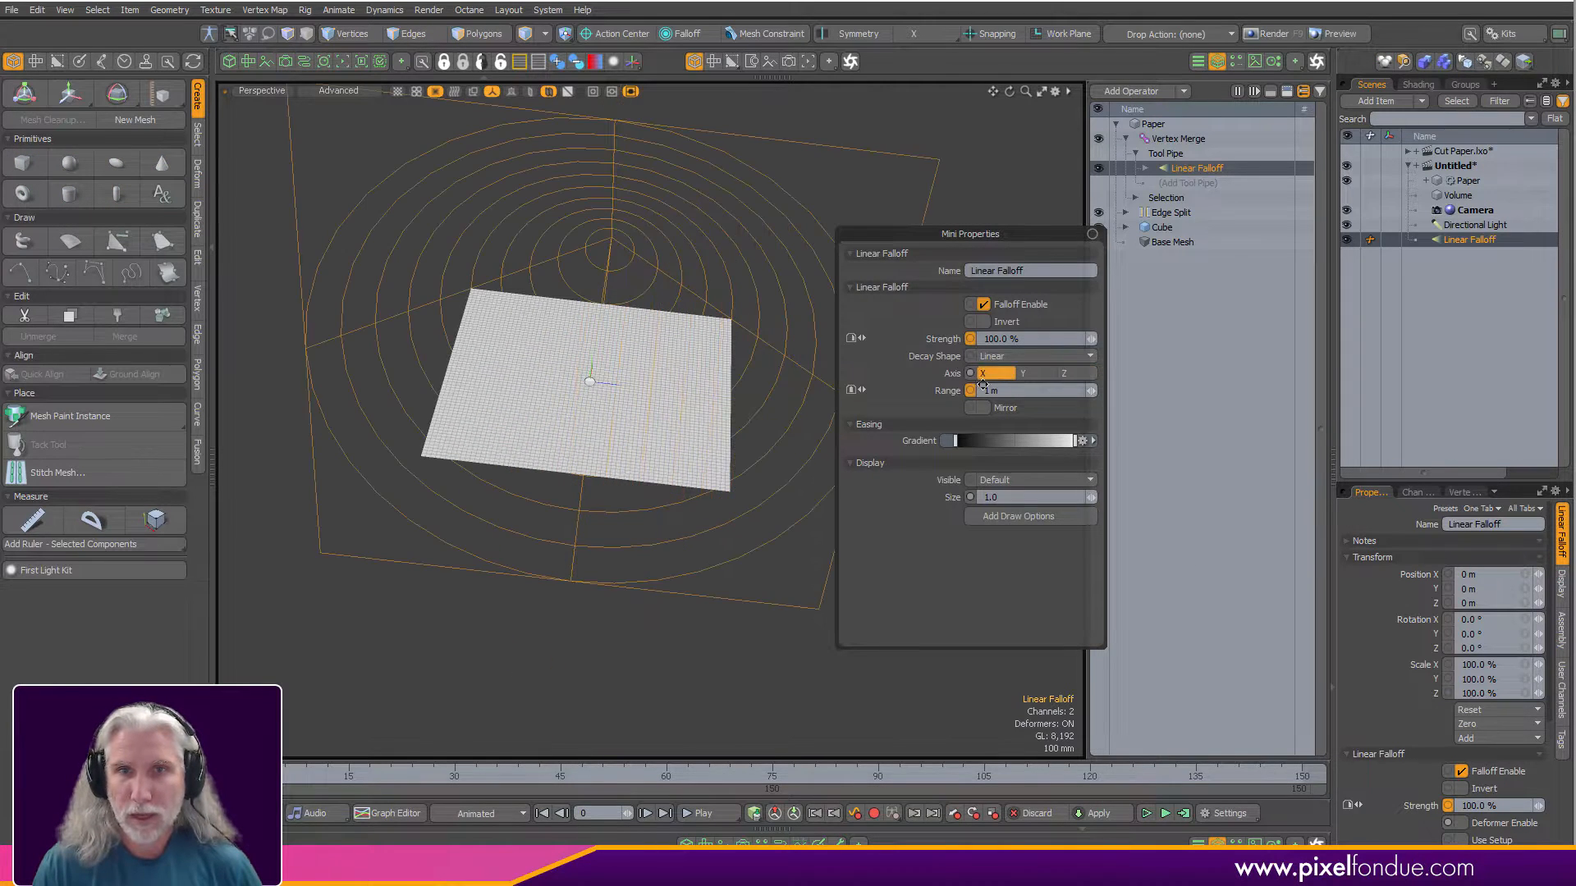
Set the range of the Linear Falloff to 3 mm.
alt+drag(551, 529, 540, 533)
alt+drag(911, 533, 812, 450)
key(k)
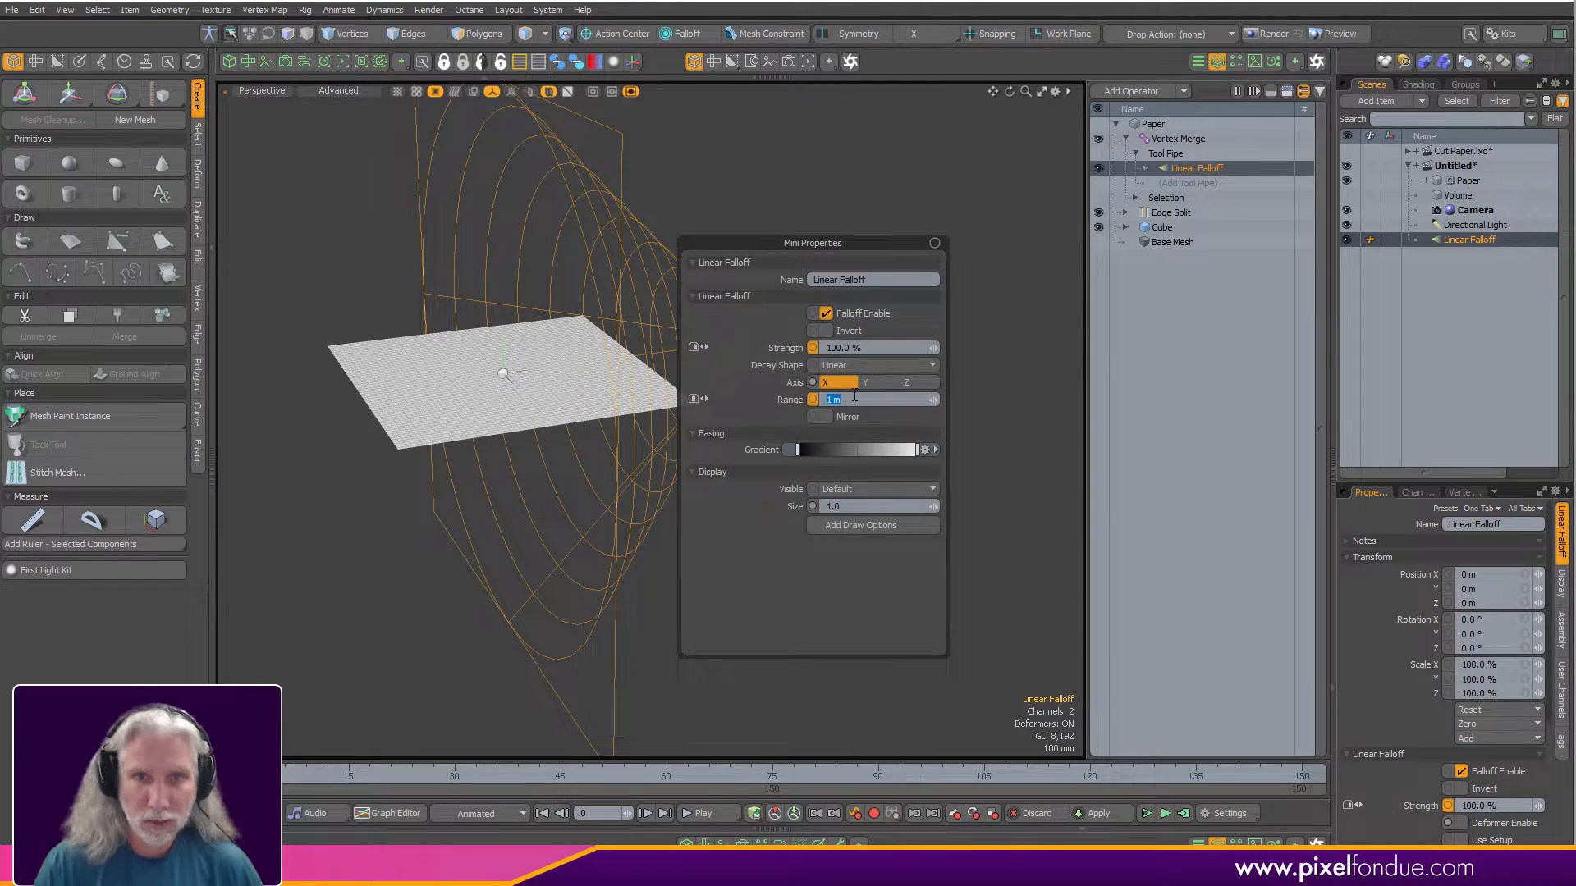
key(Return)
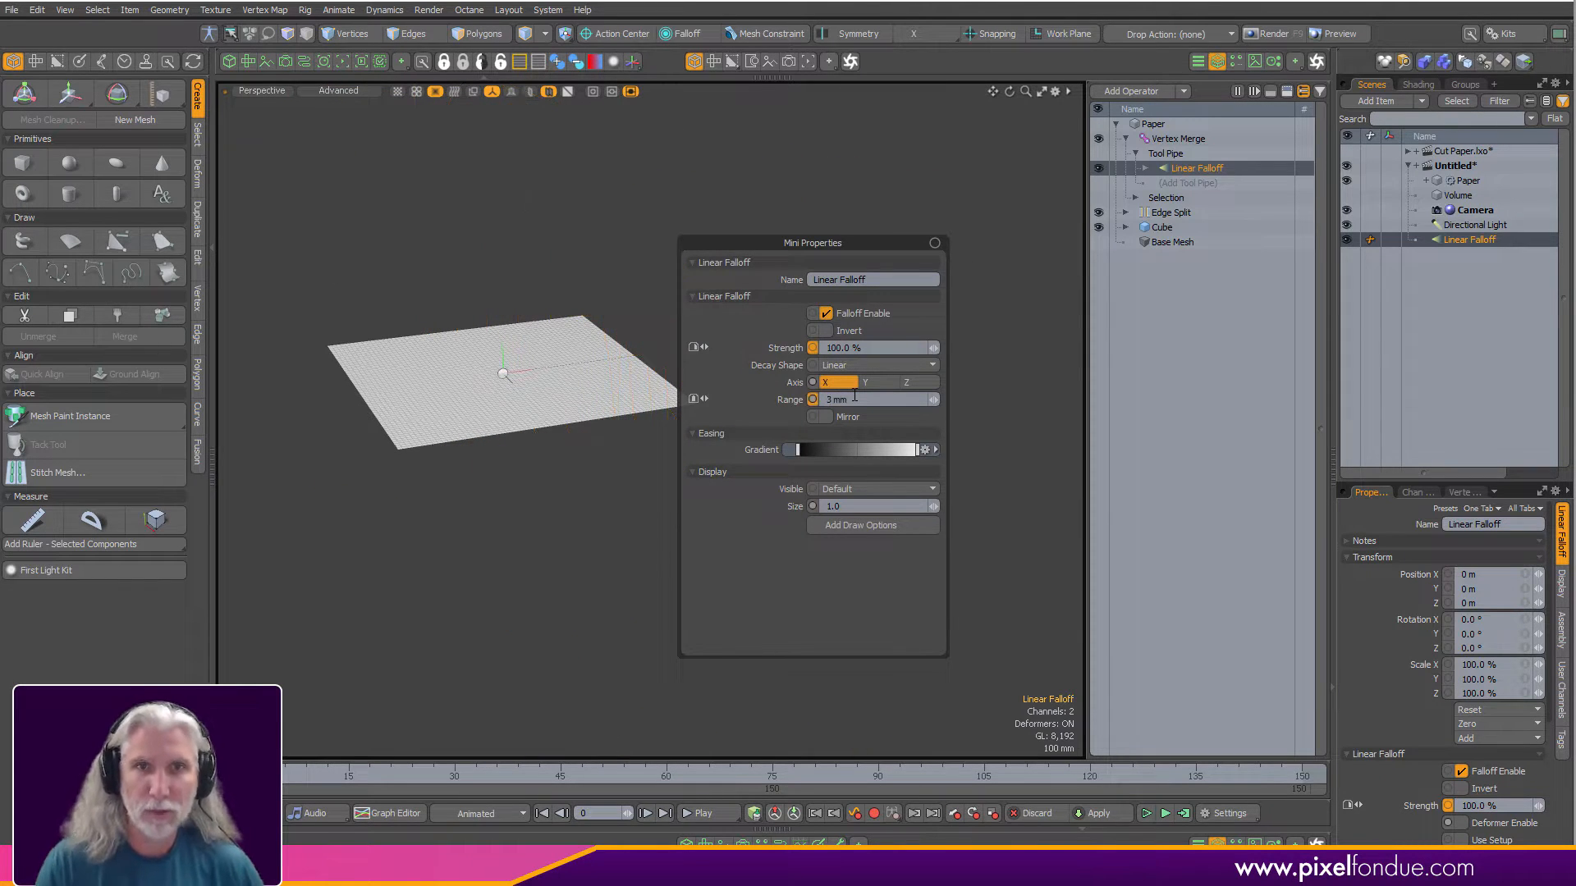
Test the cut by moving the Linear Falloff along X, leaving it at 509.5 mm just past the paper's edge.
ctrl+alt+drag(616, 302, 700, 353)
alt+shift+drag(492, 453, 520, 418)
key(w)
alt+drag(665, 454, 613, 308)
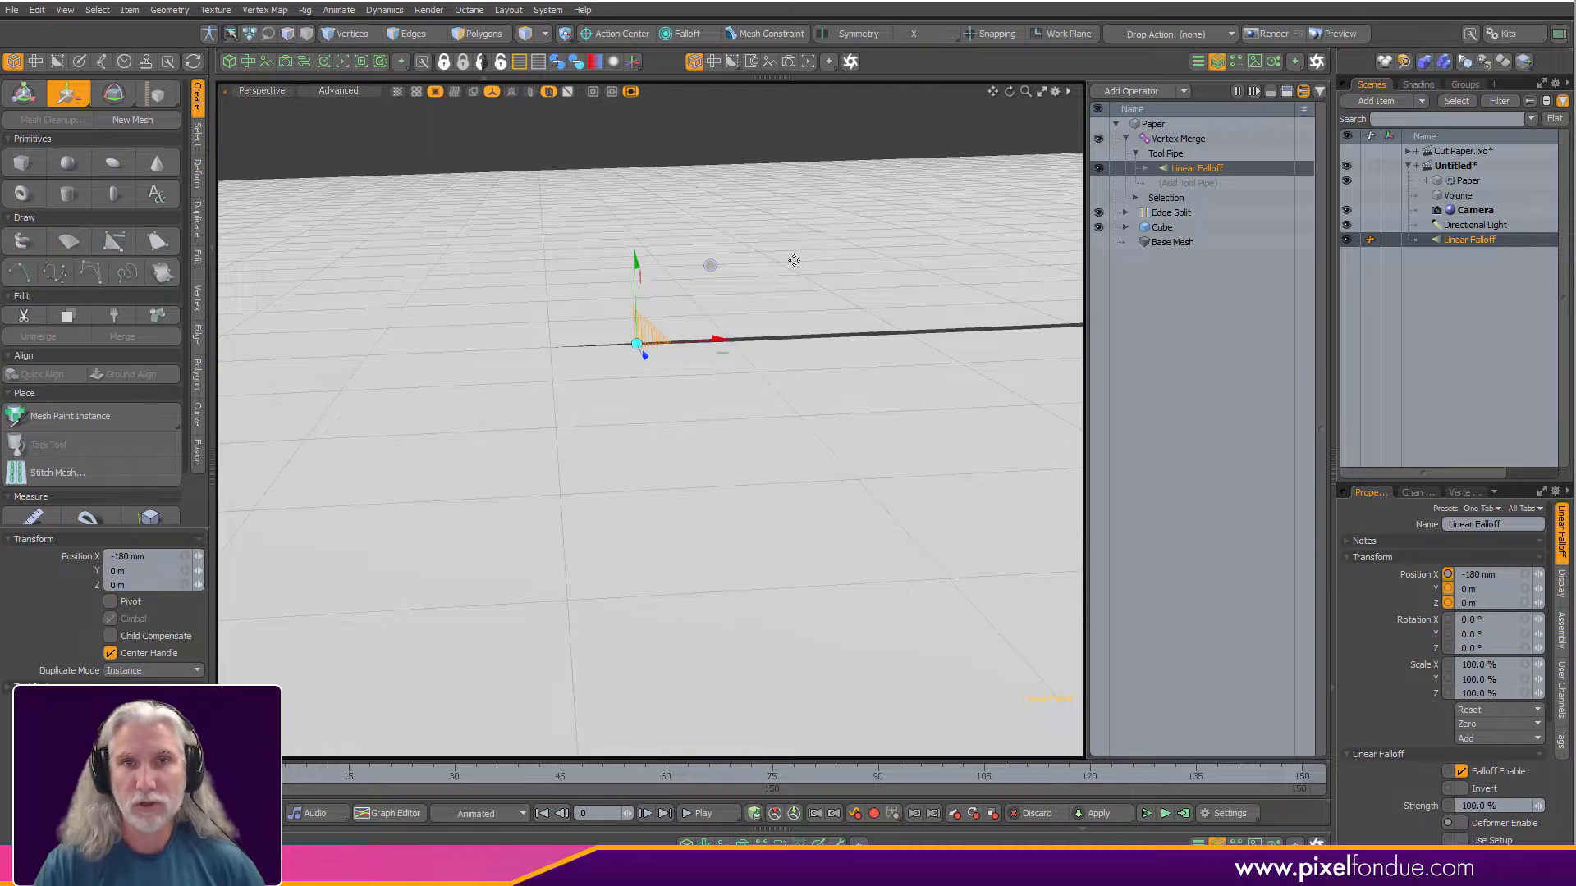
ctrl+alt+drag(781, 335, 768, 385)
scroll(825, 336, down, 3)
scroll(825, 336, up, 3)
drag(665, 340, 892, 324)
alt+shift+drag(947, 375, 620, 390)
drag(565, 338, 908, 311)
key(space)
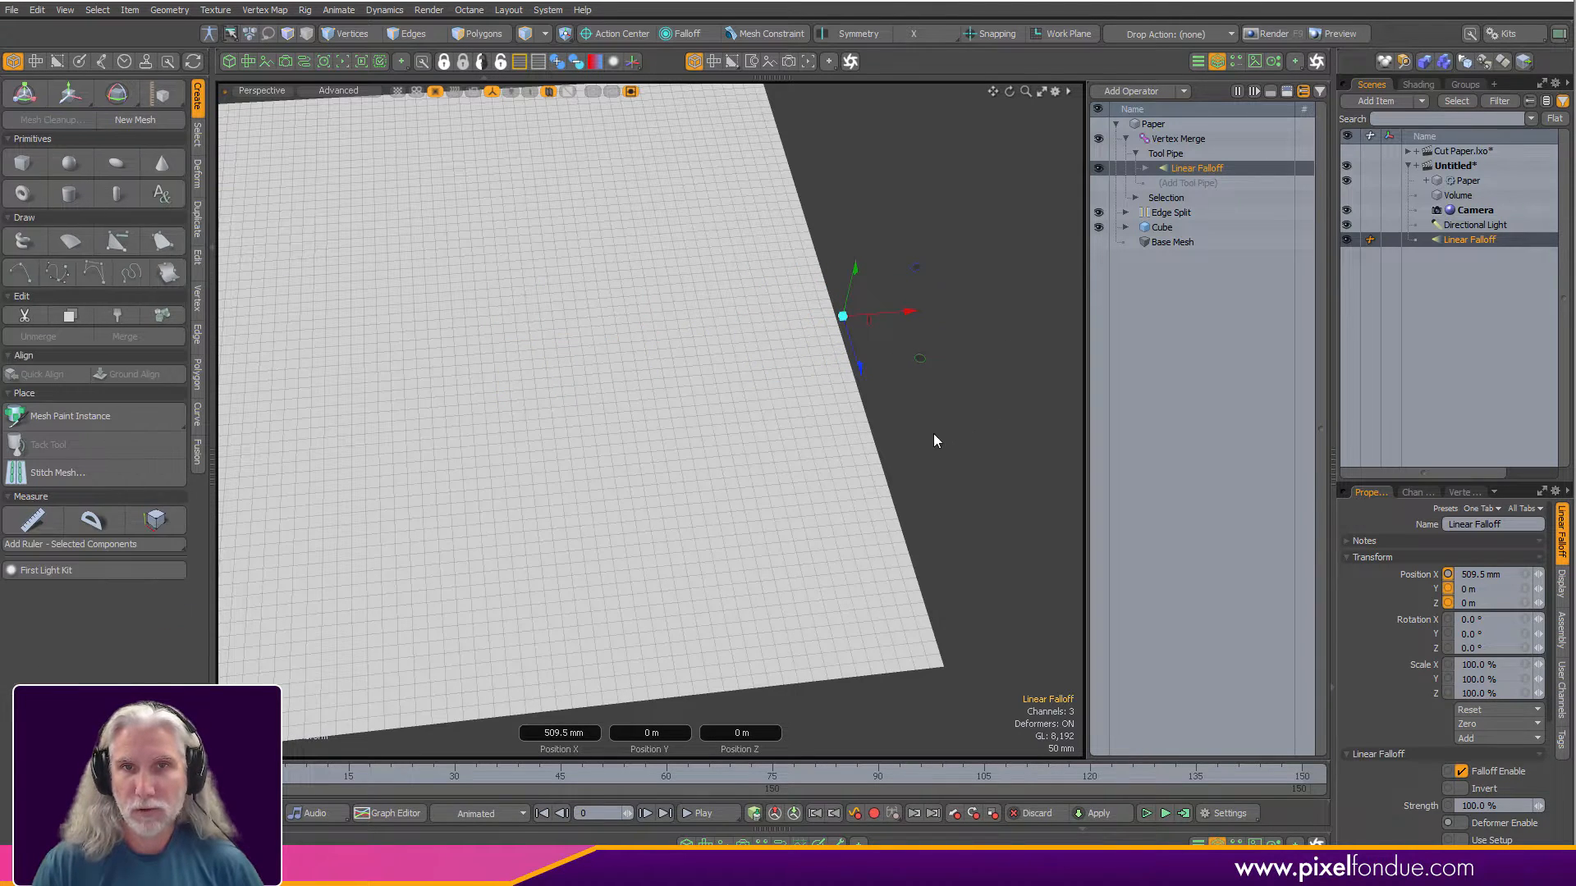
Add a locator to the scene and name it Master Loc.
click(933, 433)
alt+drag(933, 433, 949, 361)
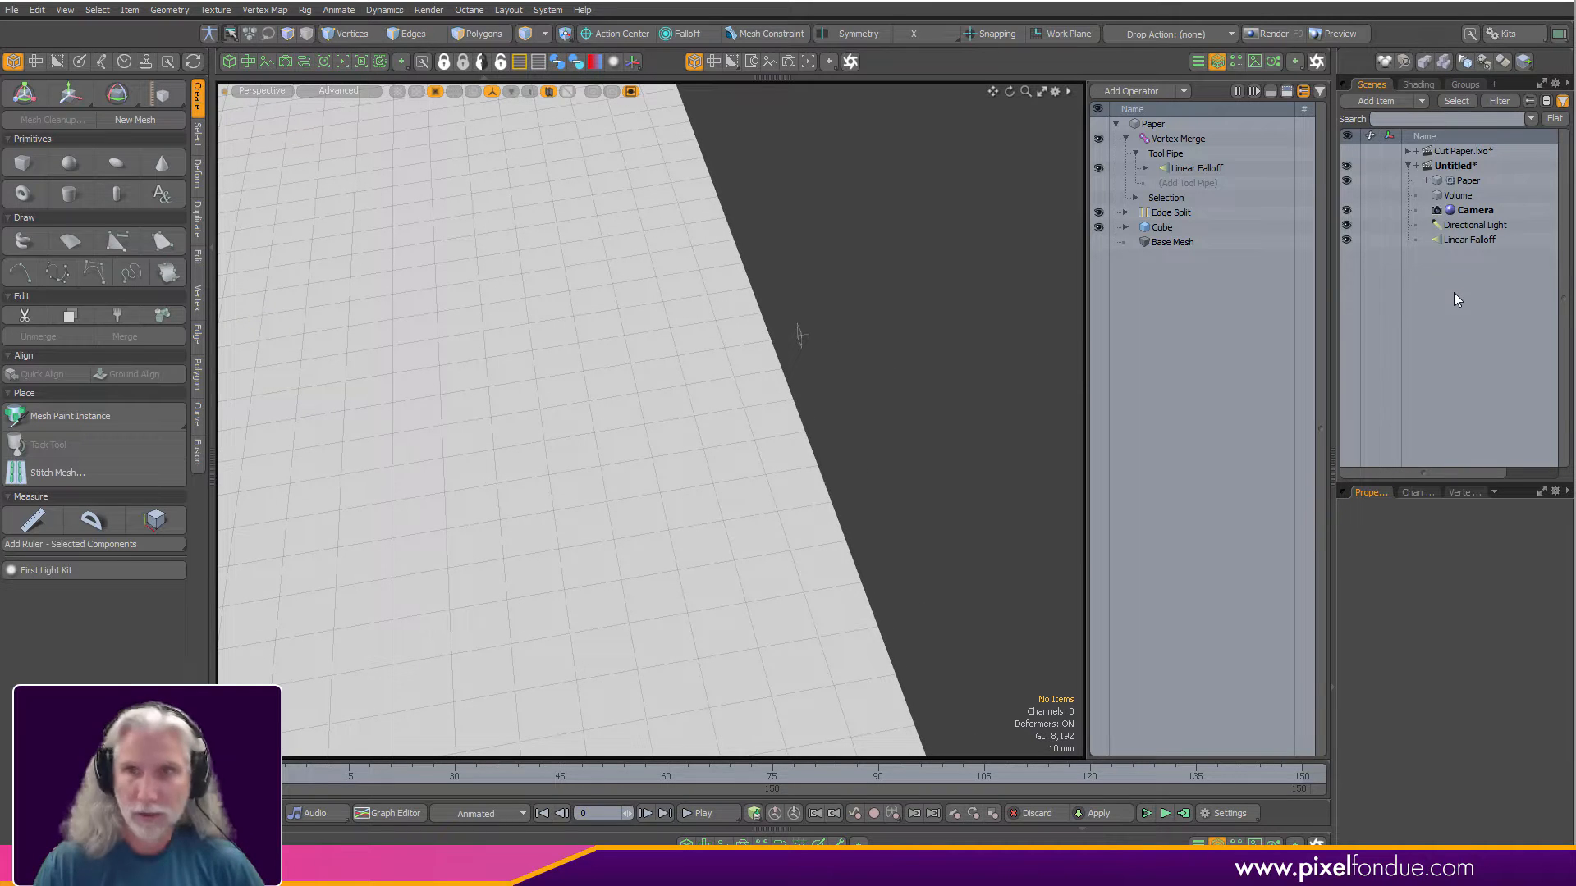
key(n)
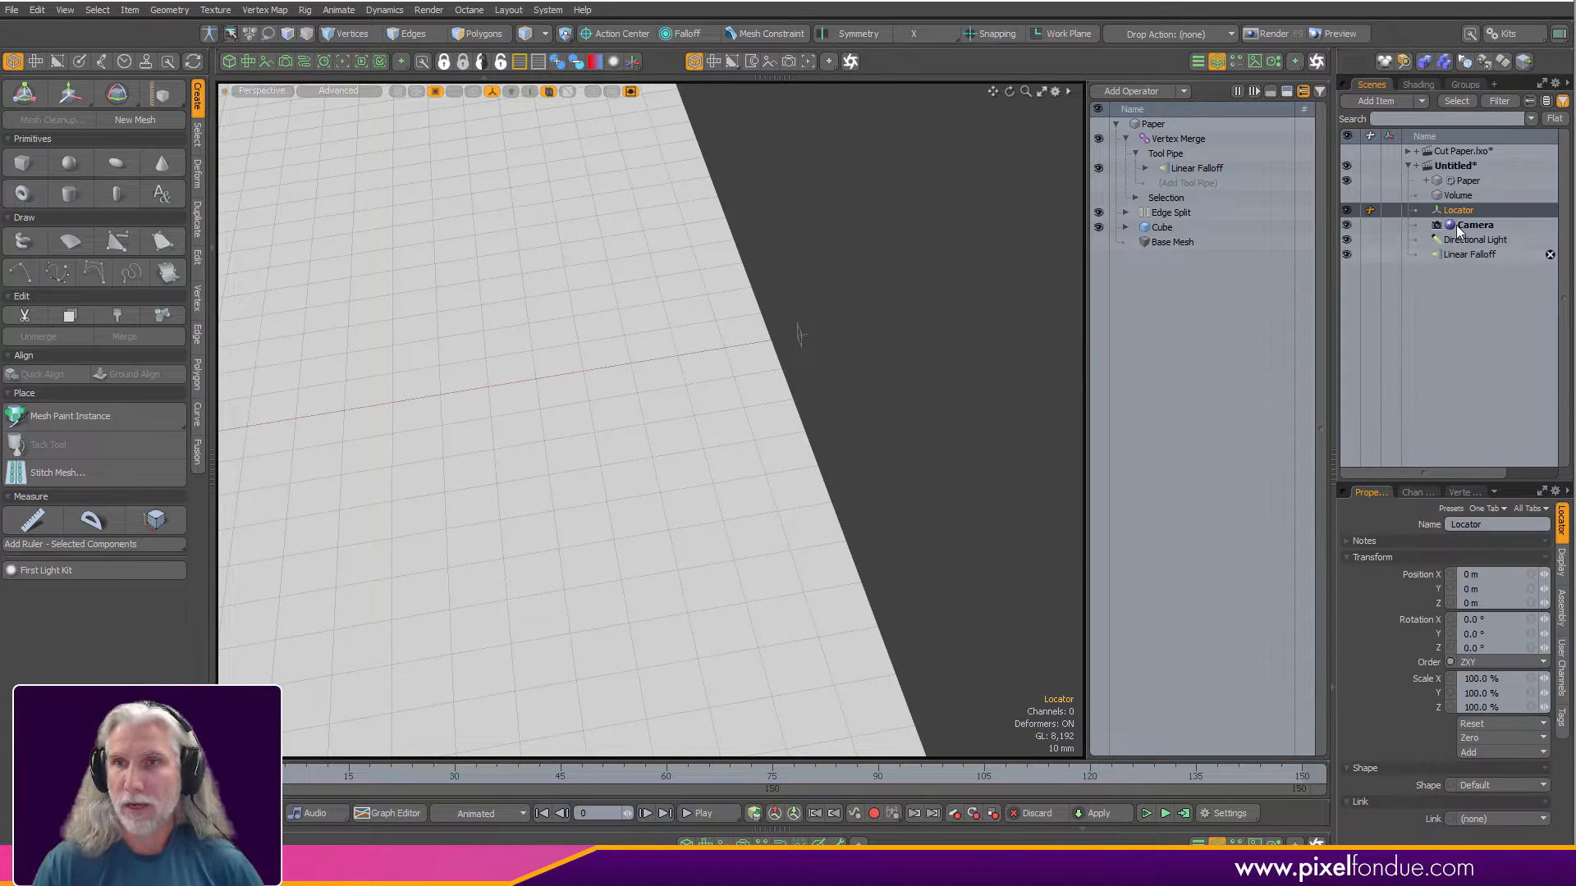
double_click(1467, 206)
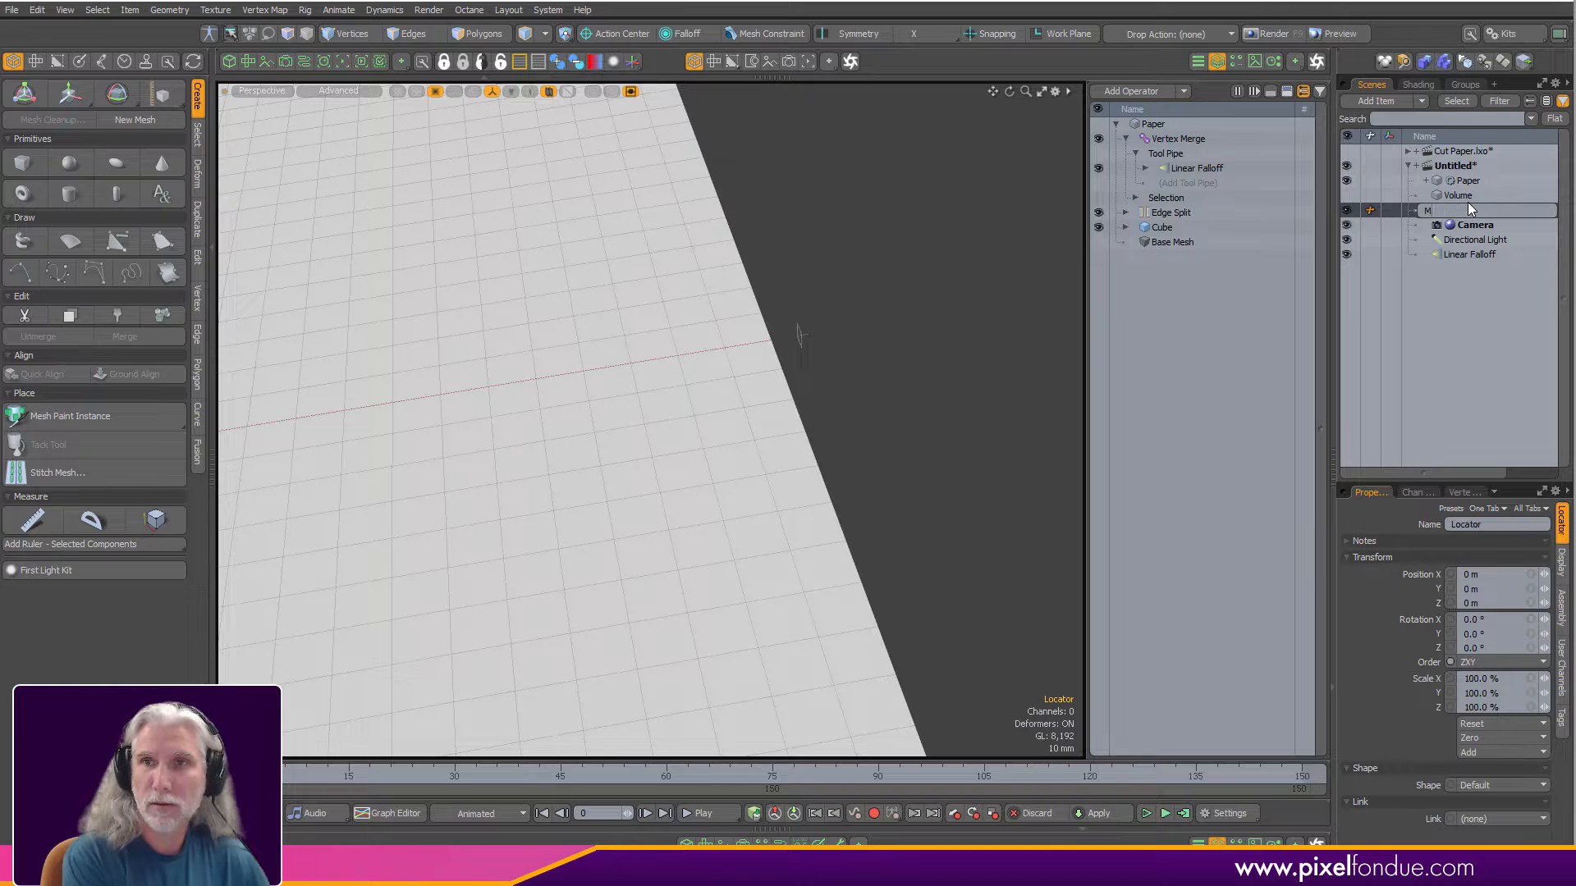
text(Master Loc)
key(Return)
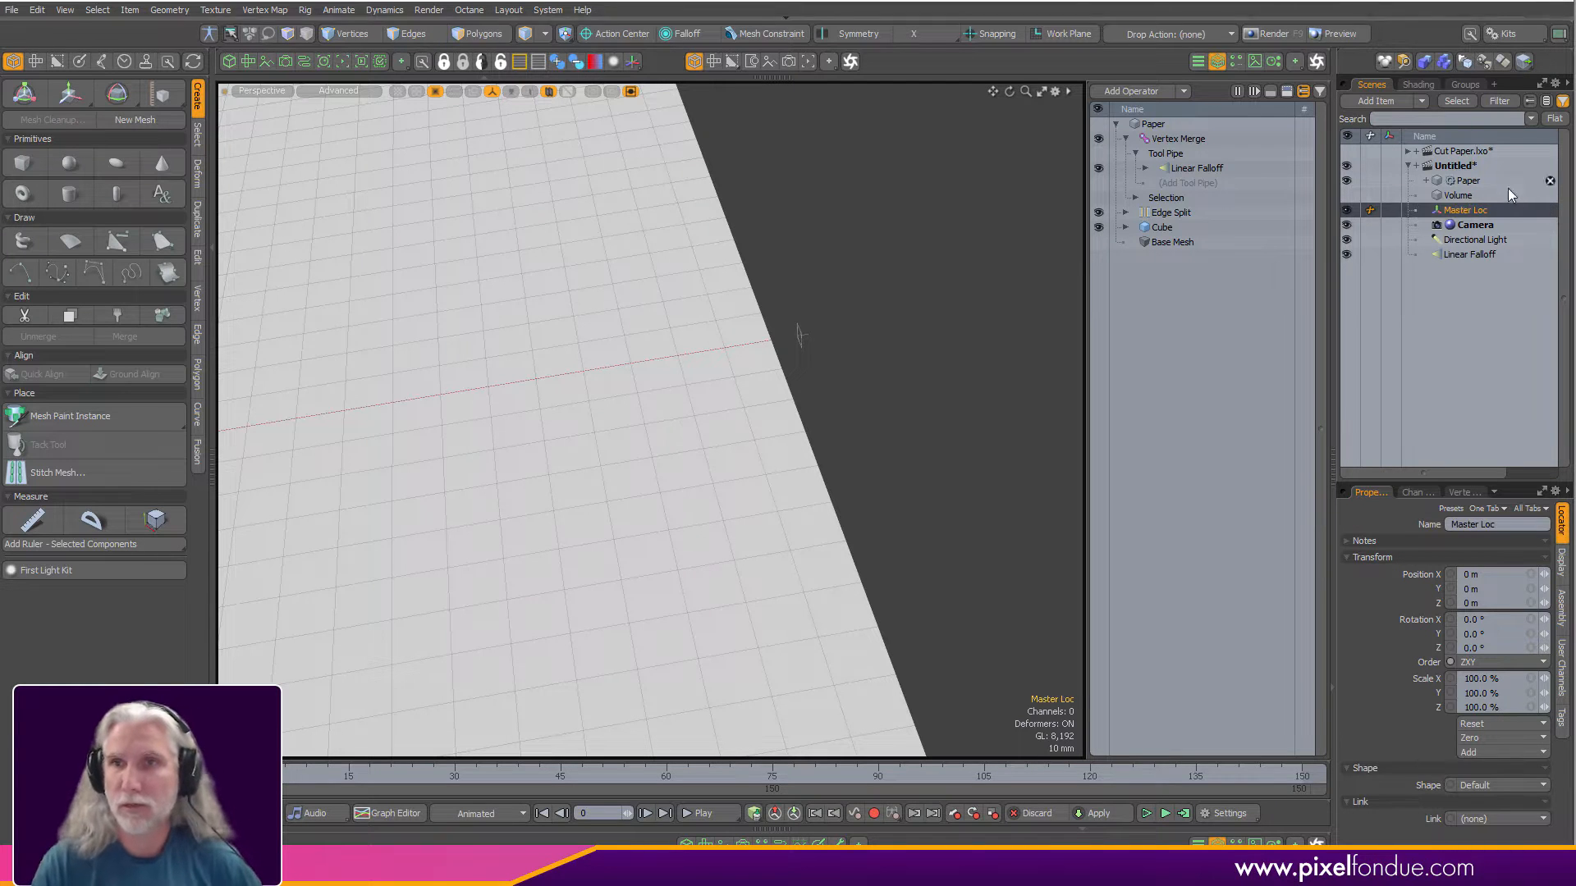
Move the Master Loc locator along X to 503 mm, at the paper's edge beside the Linear Falloff.
mouse_move(1452, 256)
mouse_down()
mouse_move(1514, 231)
mouse_move(1508, 209)
mouse_move(1472, 269)
mouse_up()
click(1417, 211)
click(1477, 211)
key(a)
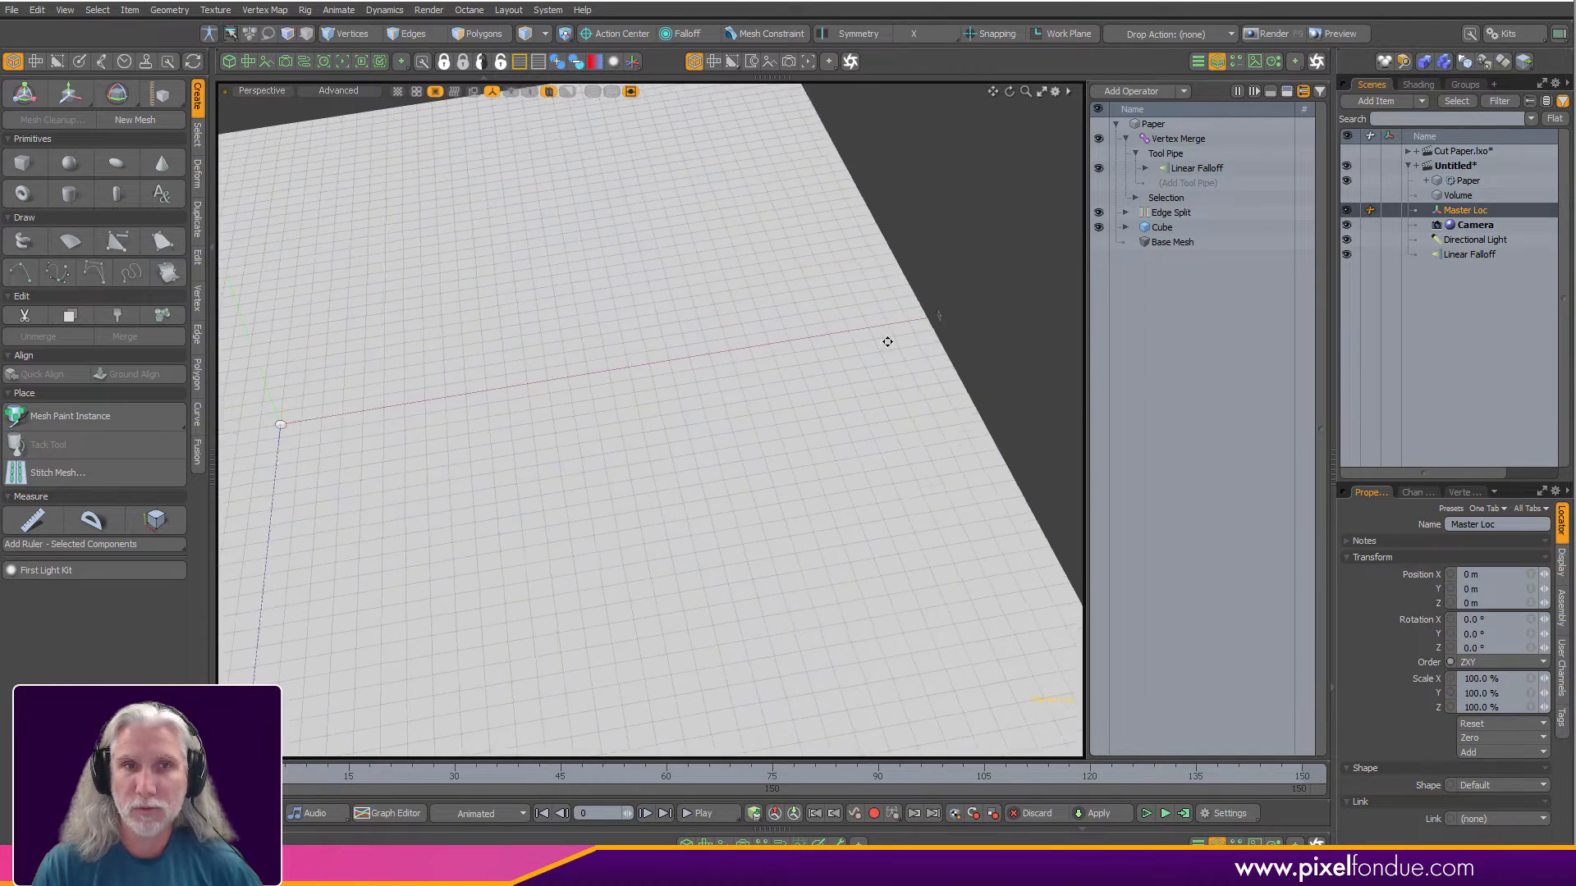
key(w)
drag(643, 375, 542, 164)
scroll(942, 328, up, 5)
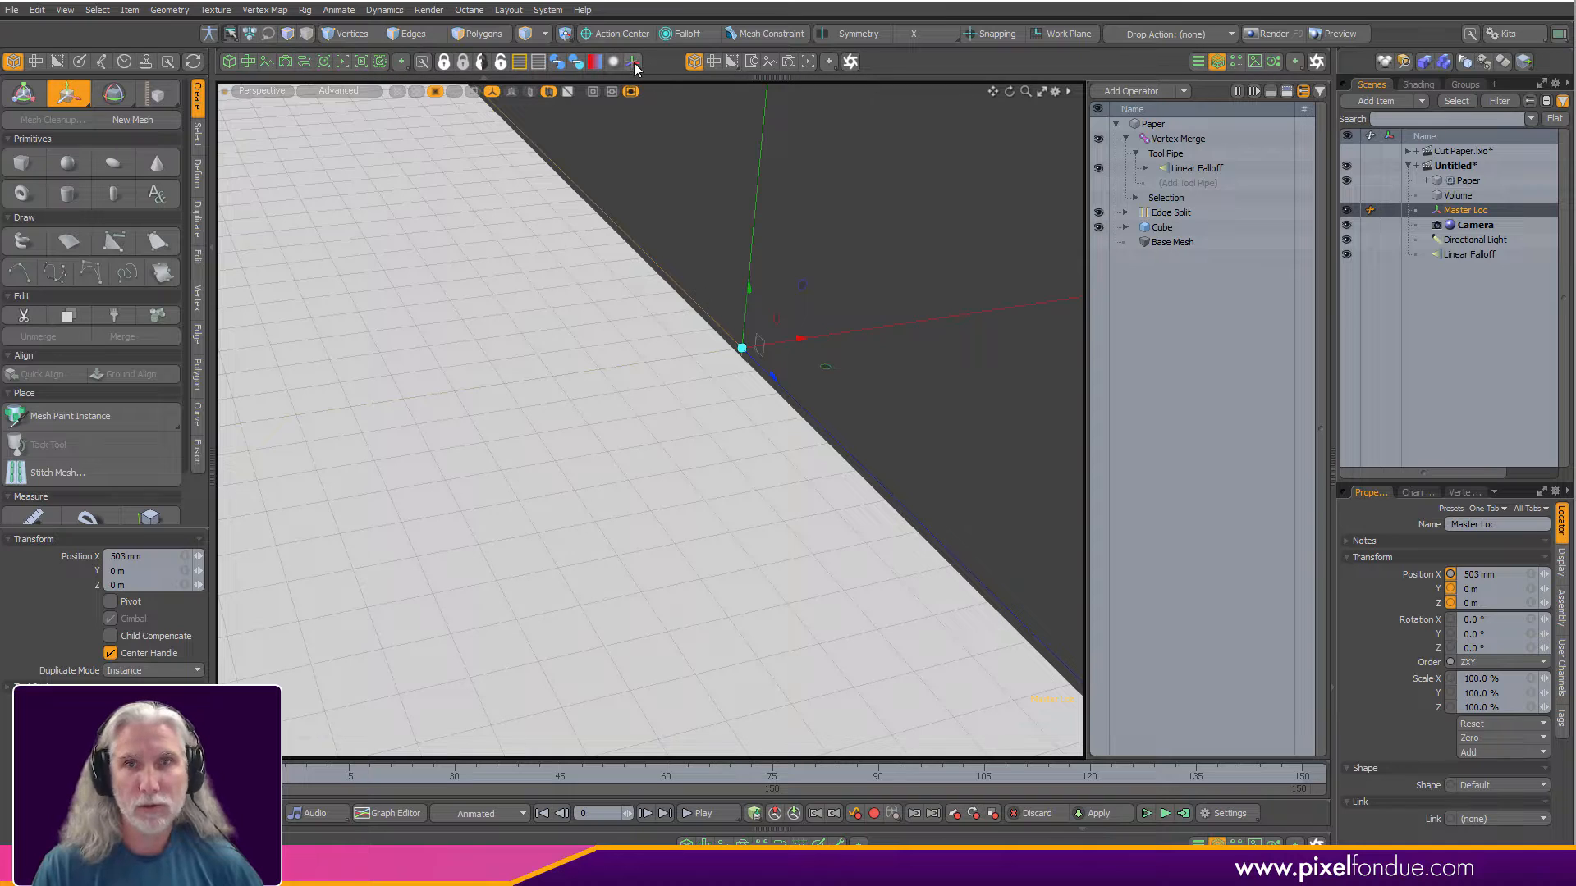
key(k)
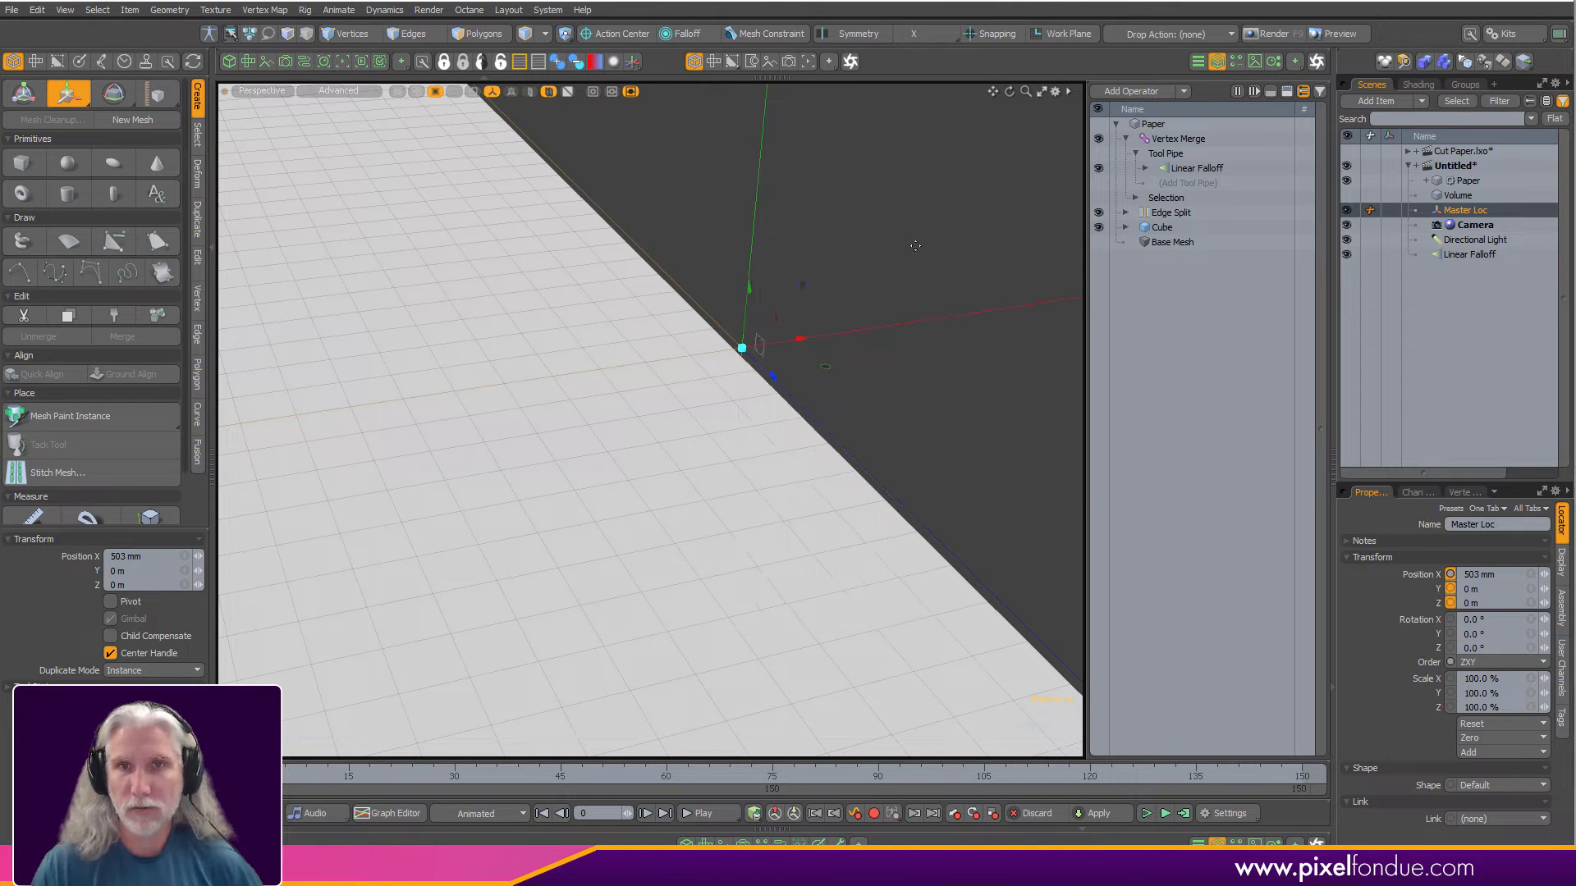
key(q)
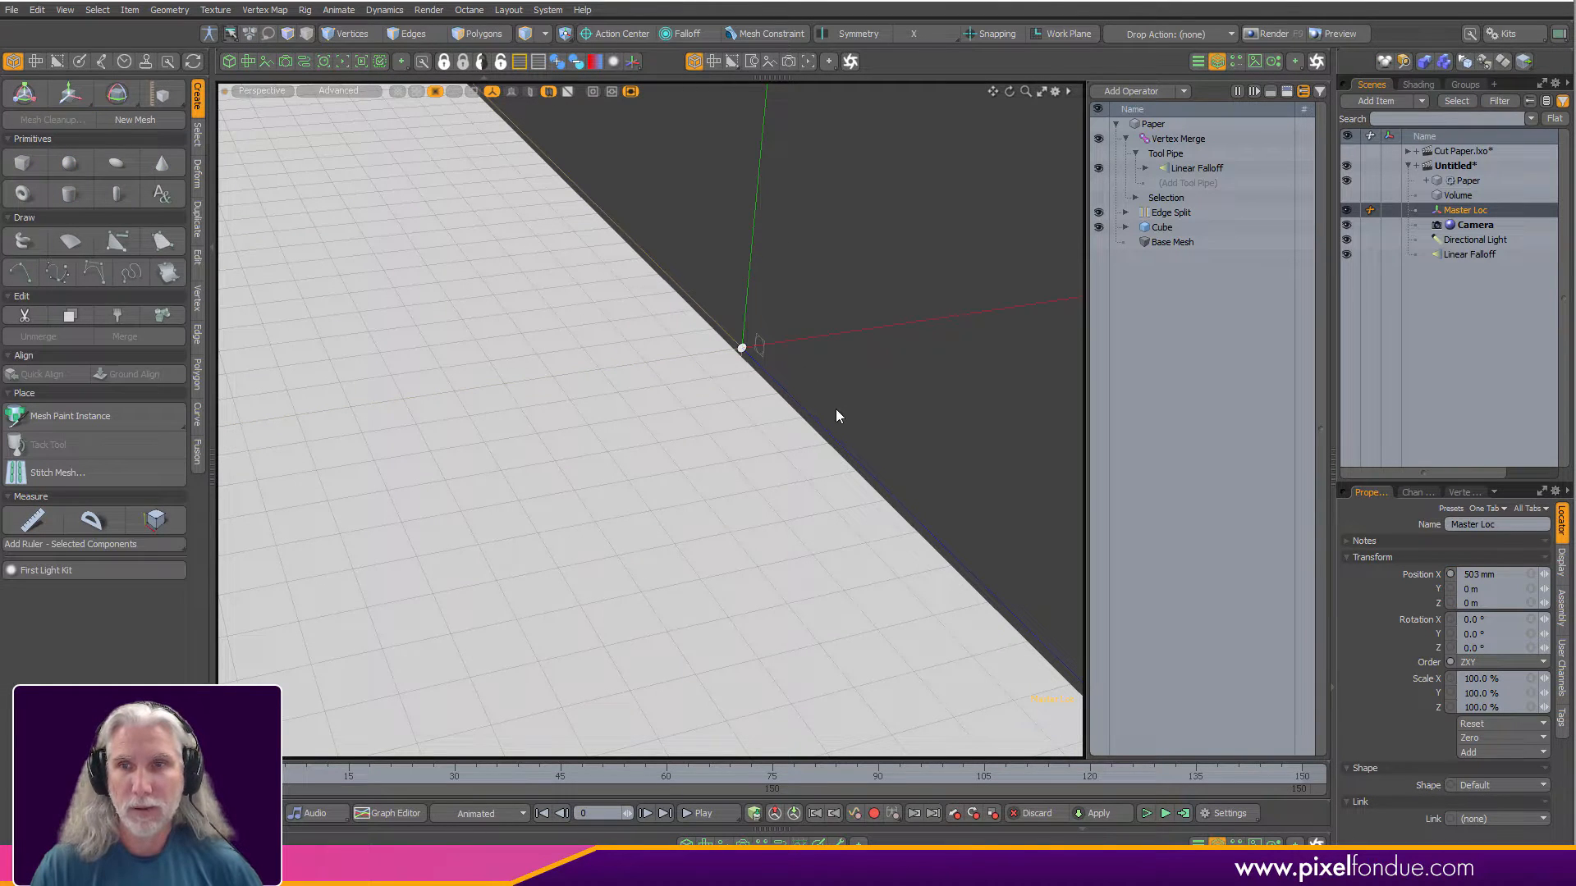
key(k)
click(884, 347)
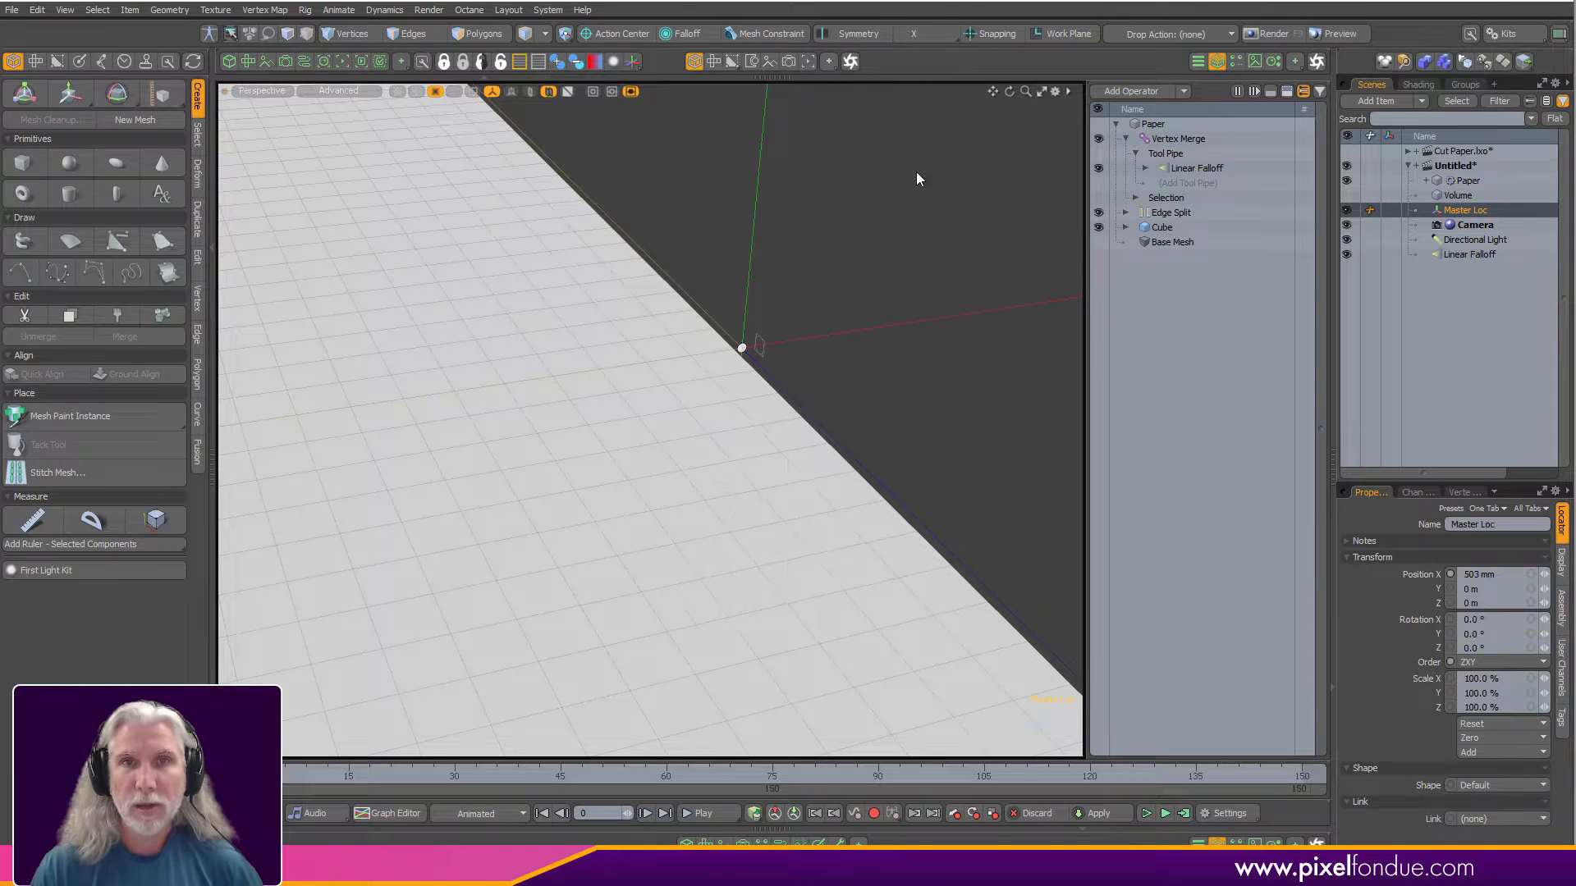
click(1561, 563)
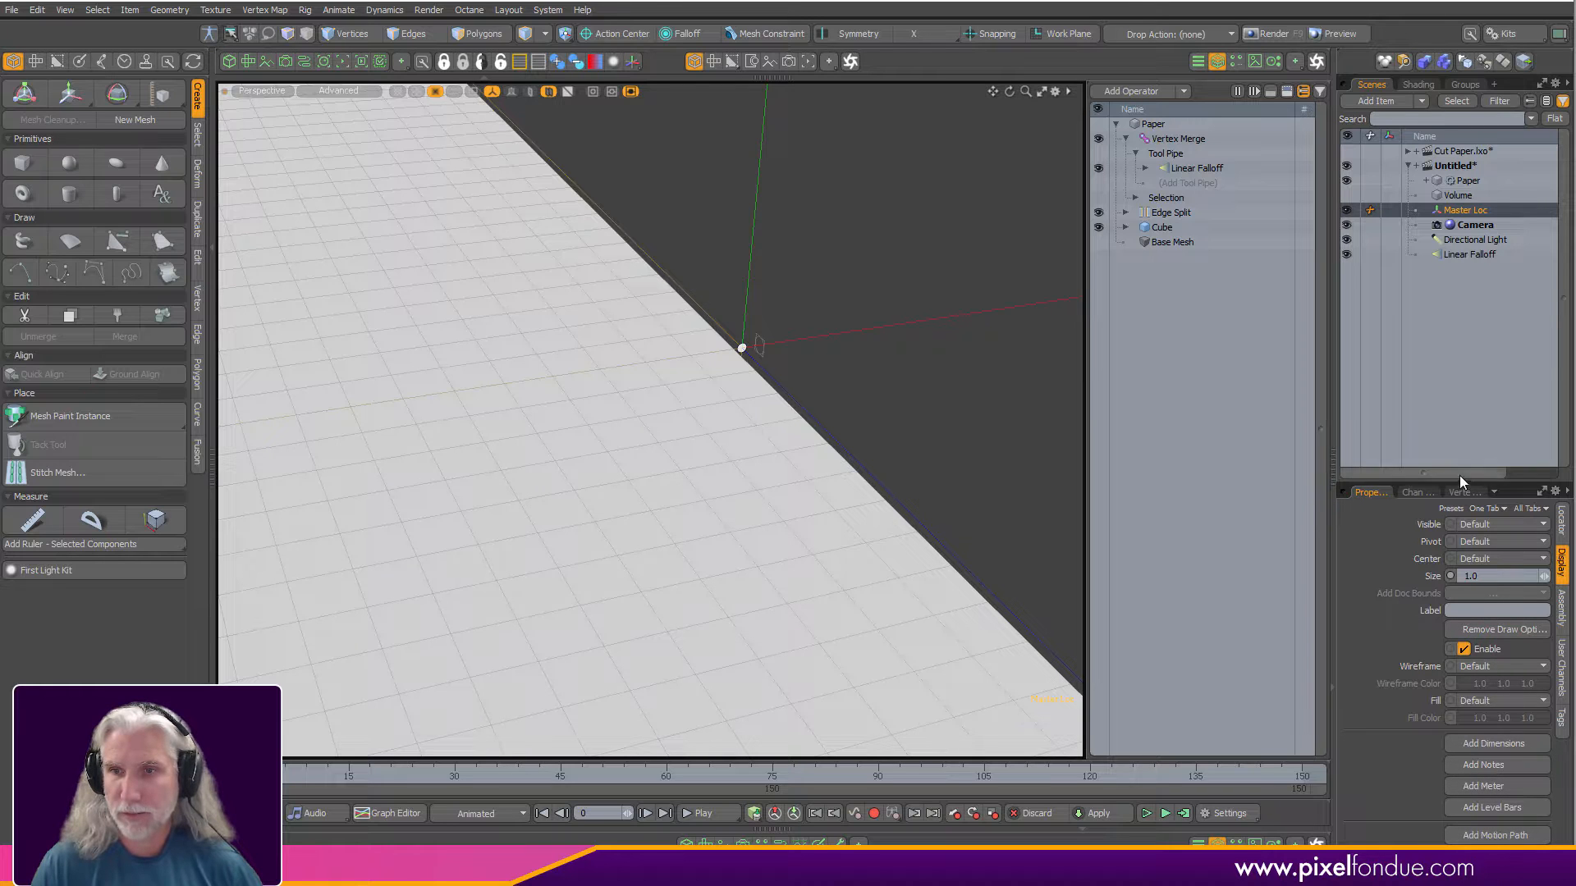
drag(1487, 481, 1487, 366)
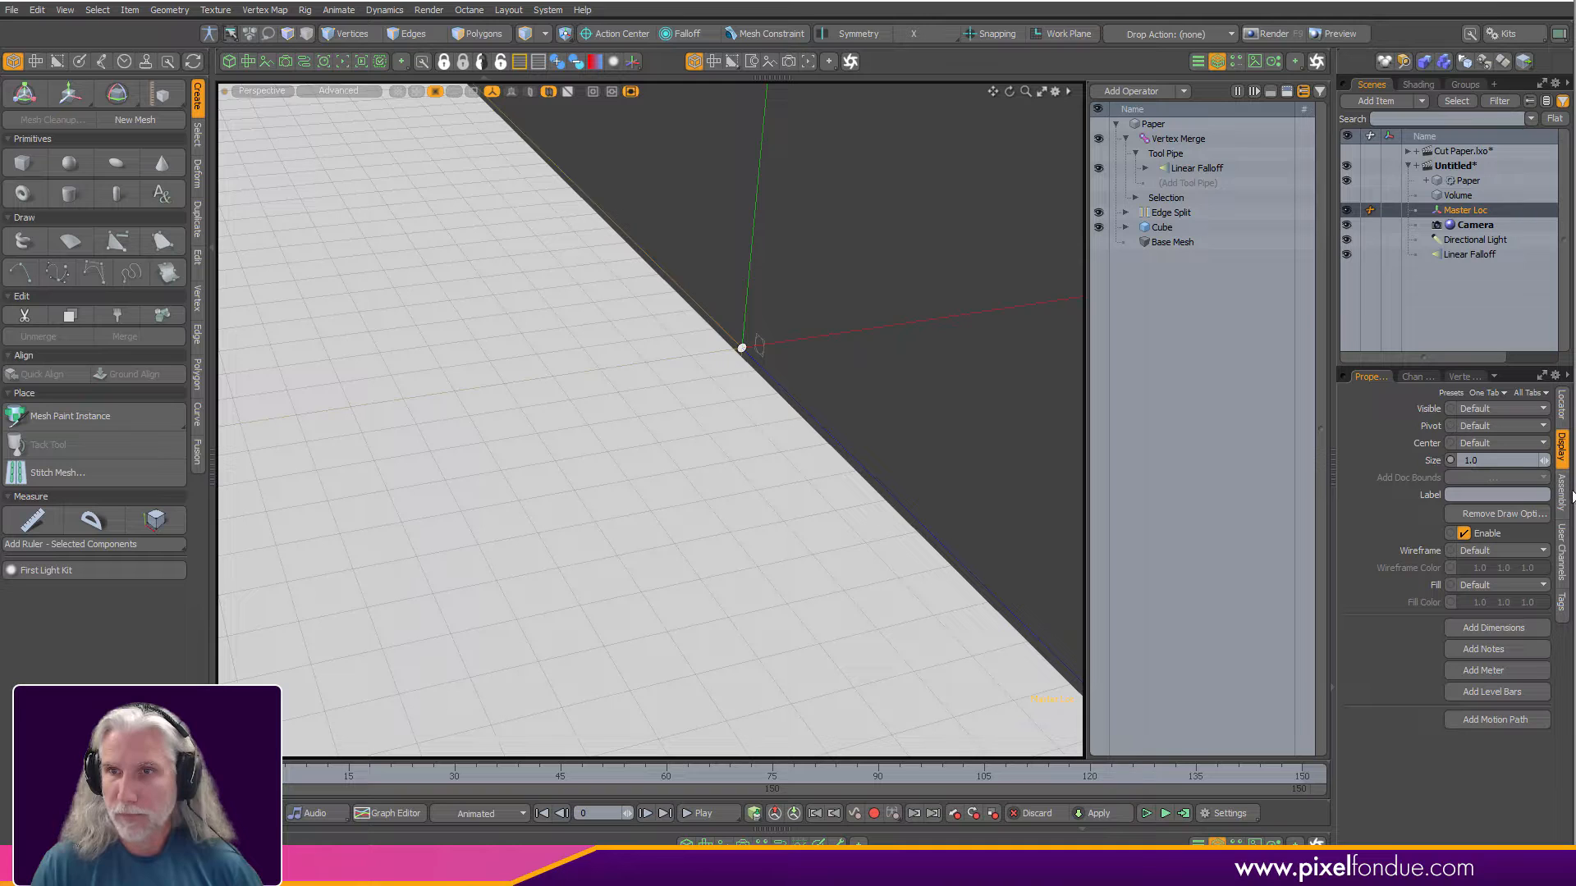
click(1562, 406)
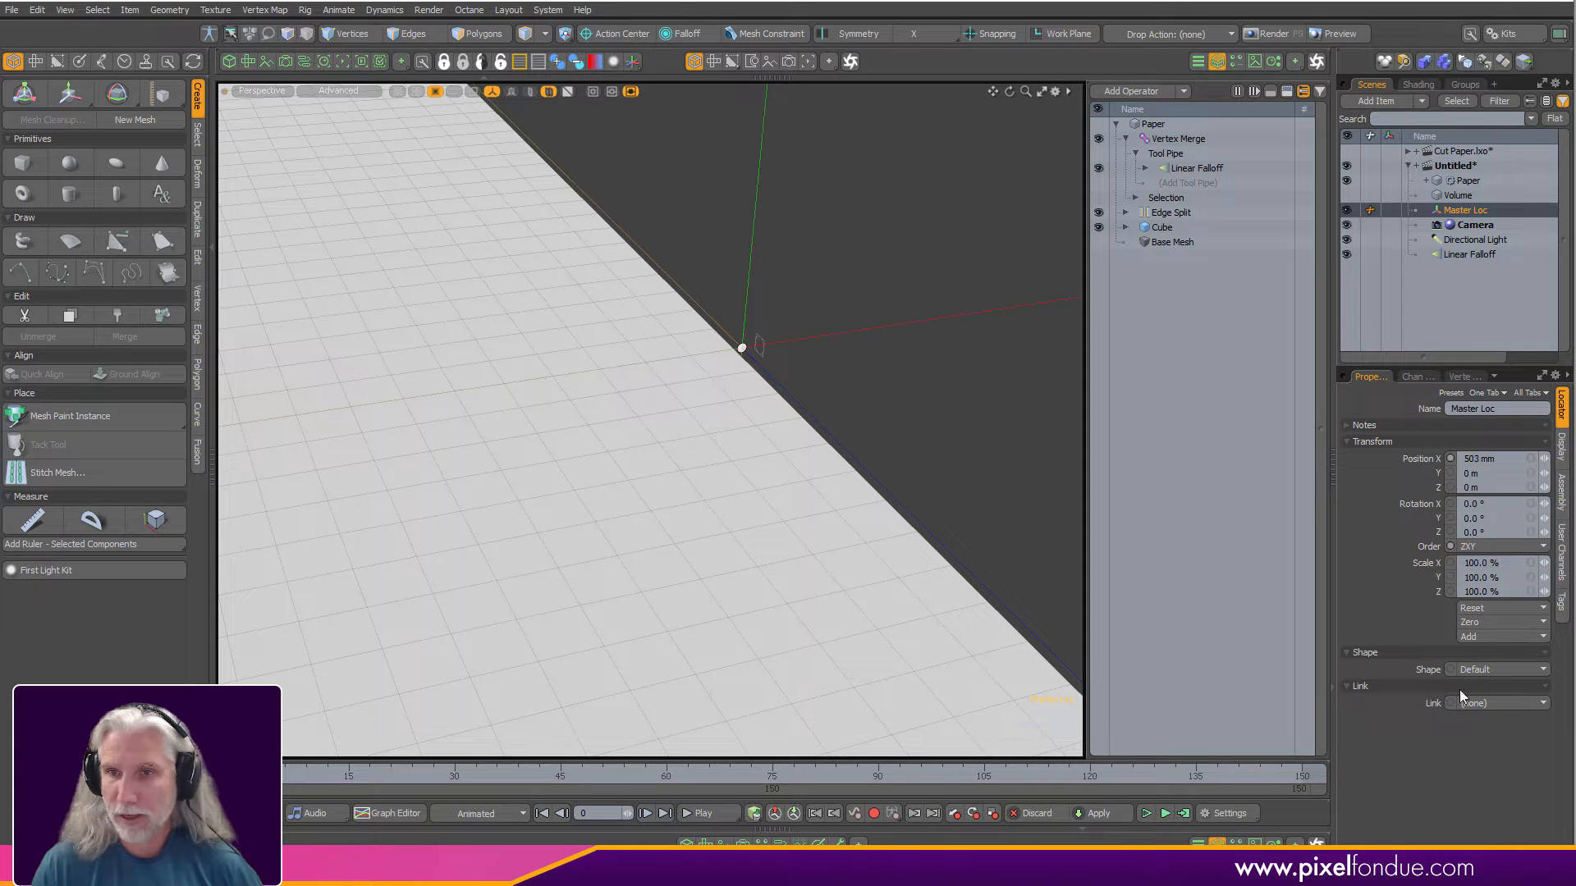
click(1477, 669)
click(1490, 669)
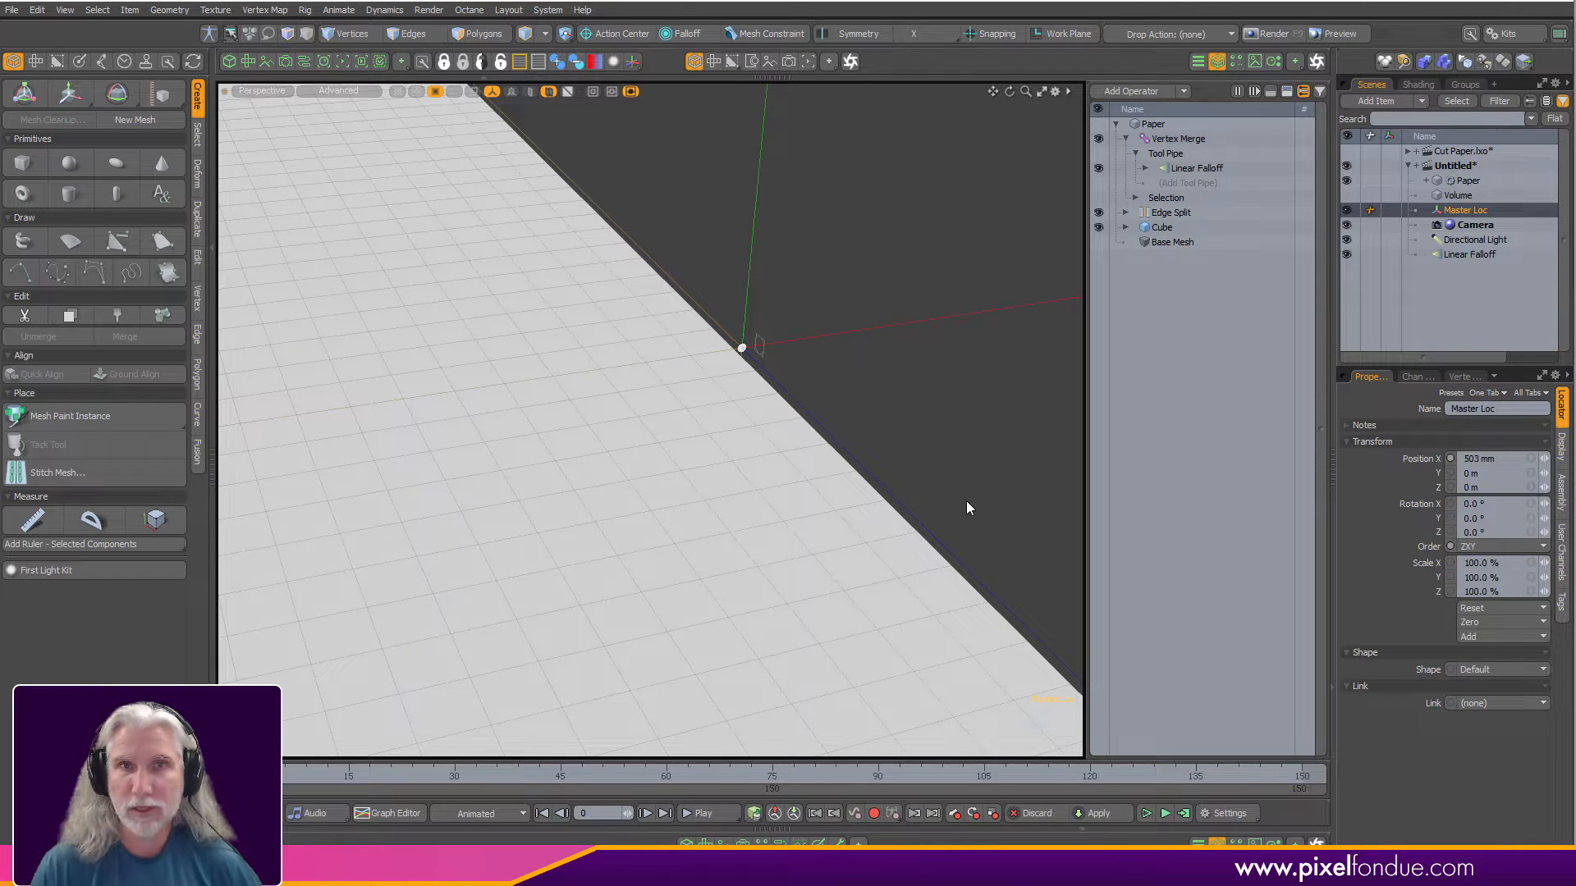
Give Master Loc a custom solid plane shape facing the X axis with ETEREA Quick Locators.
click(632, 62)
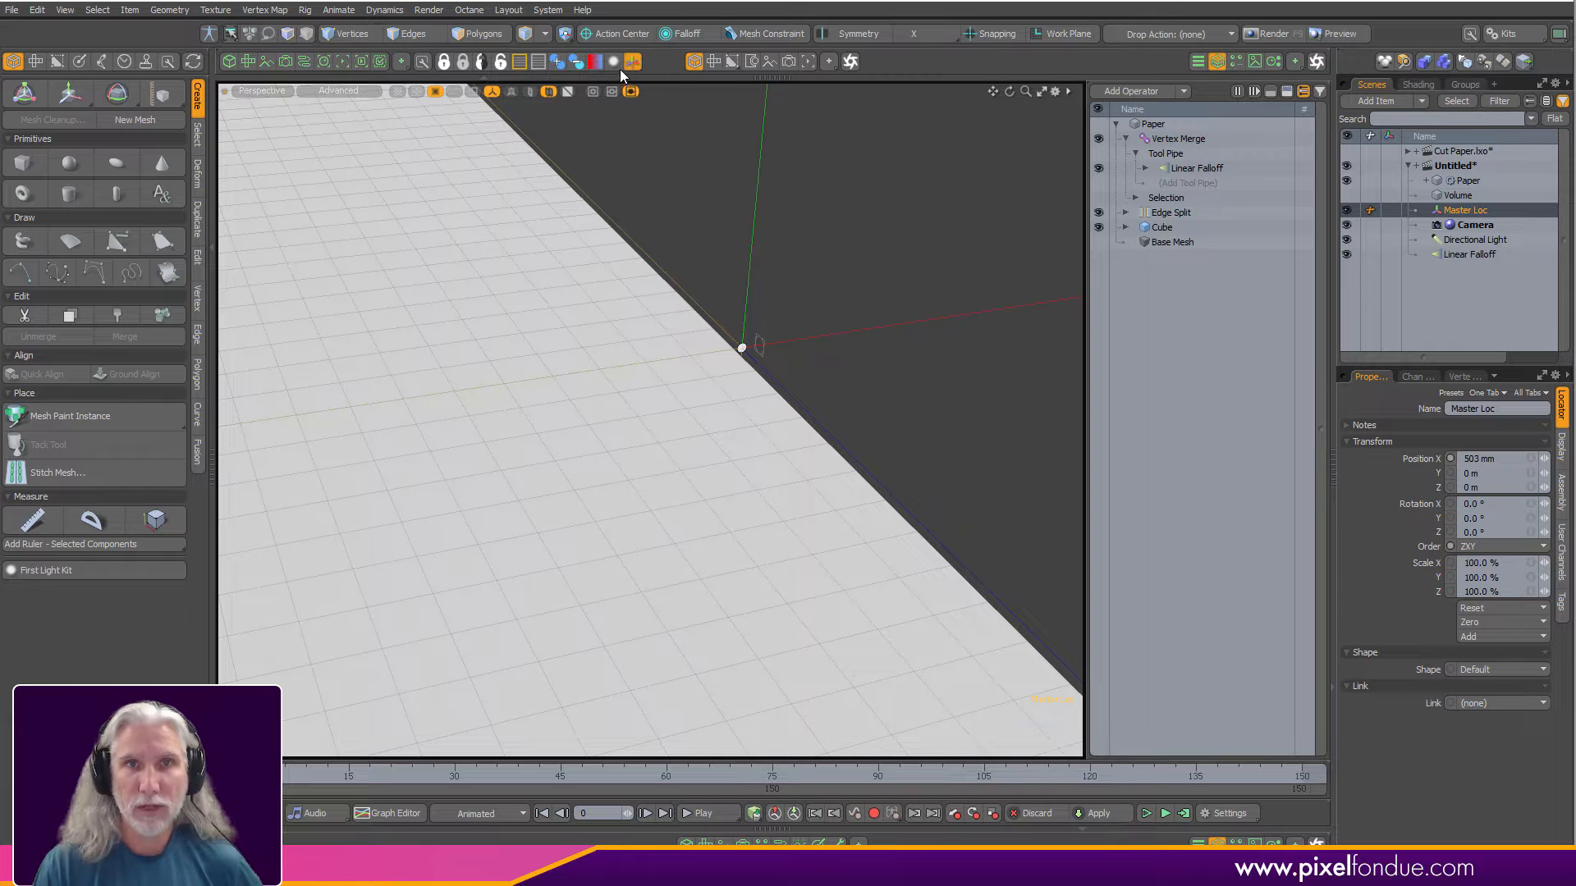
drag(624, 92, 748, 149)
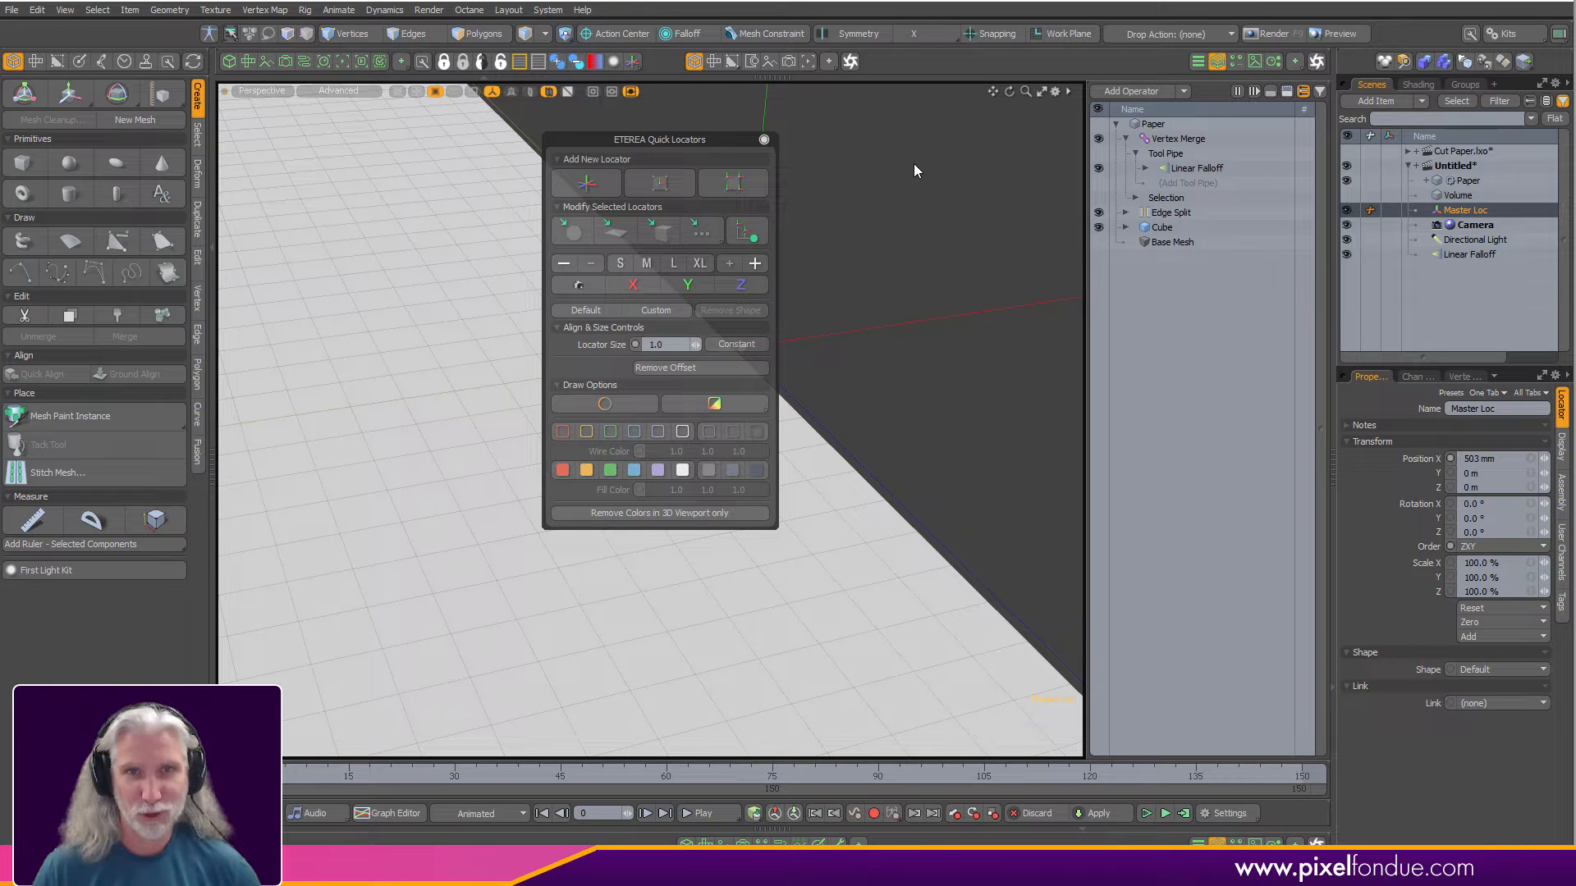
drag(665, 139, 464, 150)
click(415, 241)
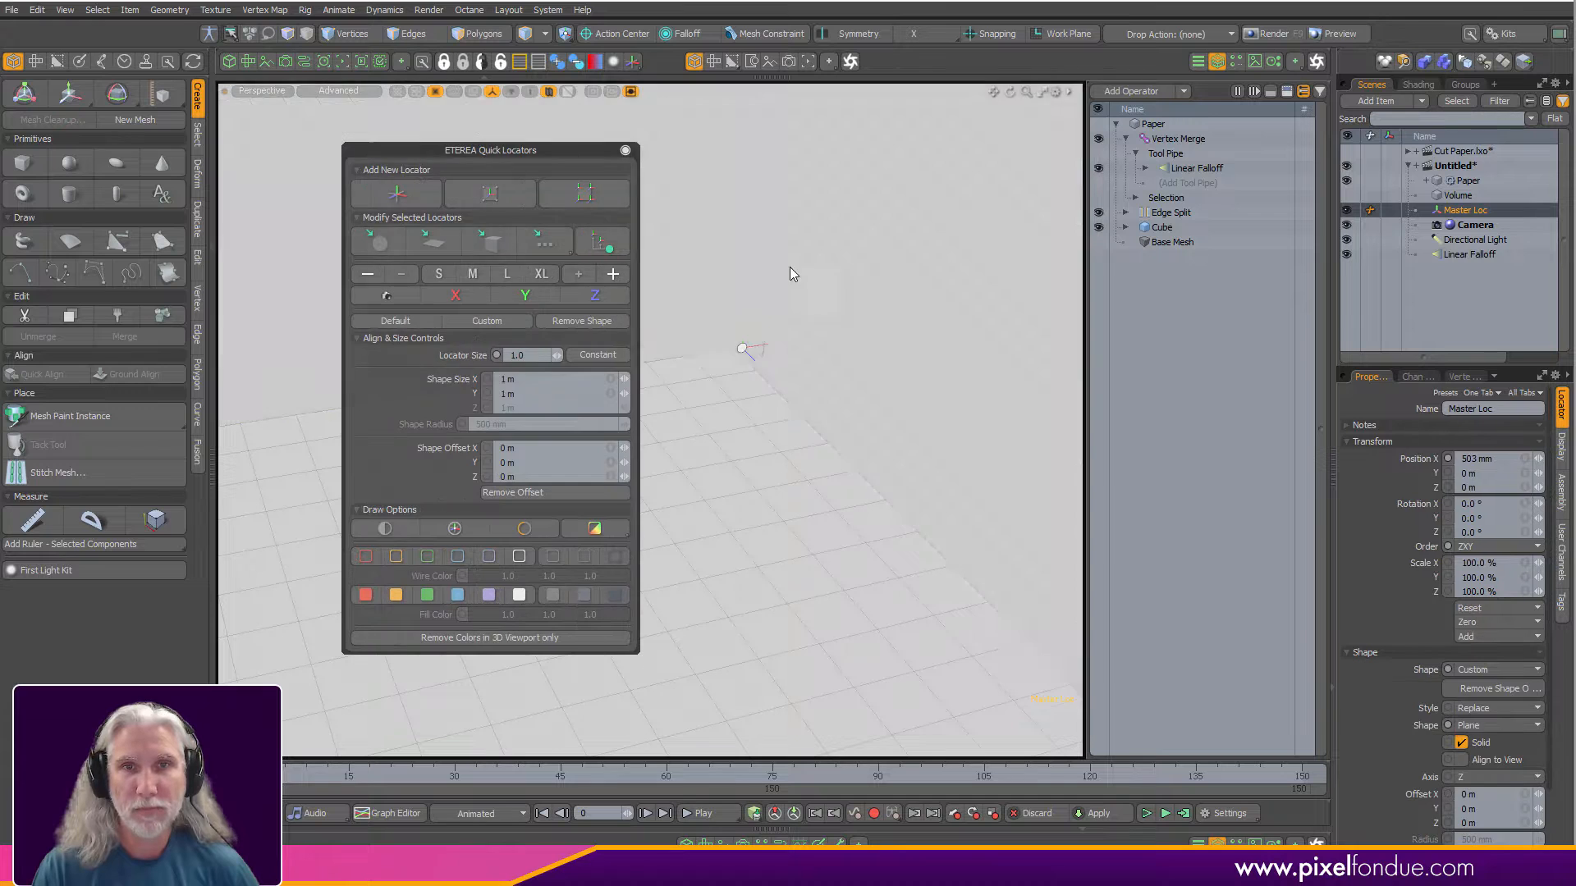
click(456, 295)
click(385, 528)
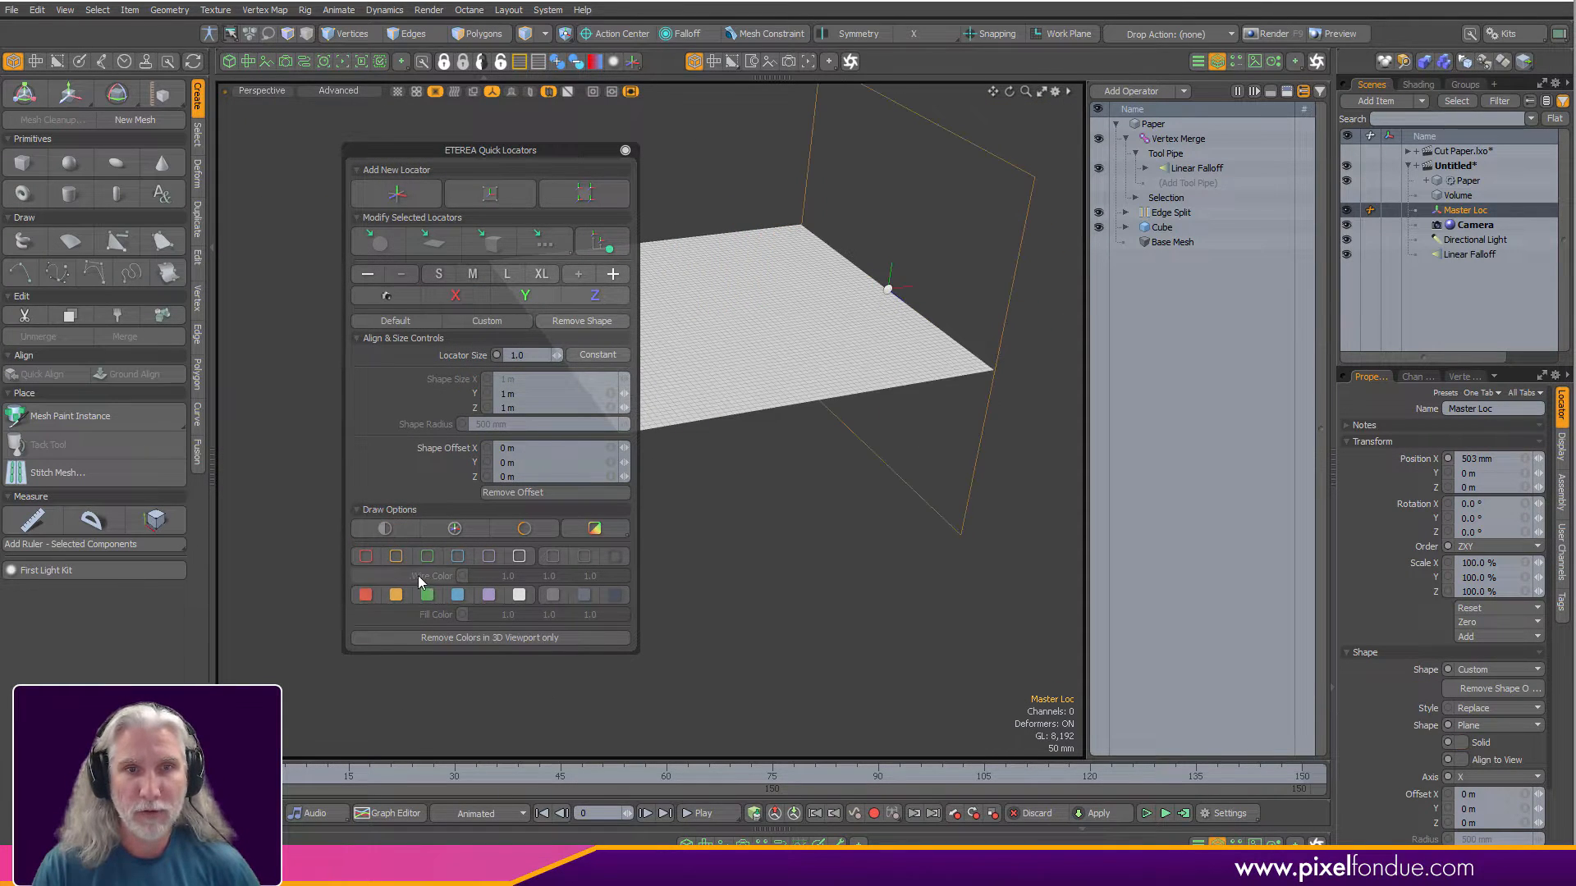
click(402, 531)
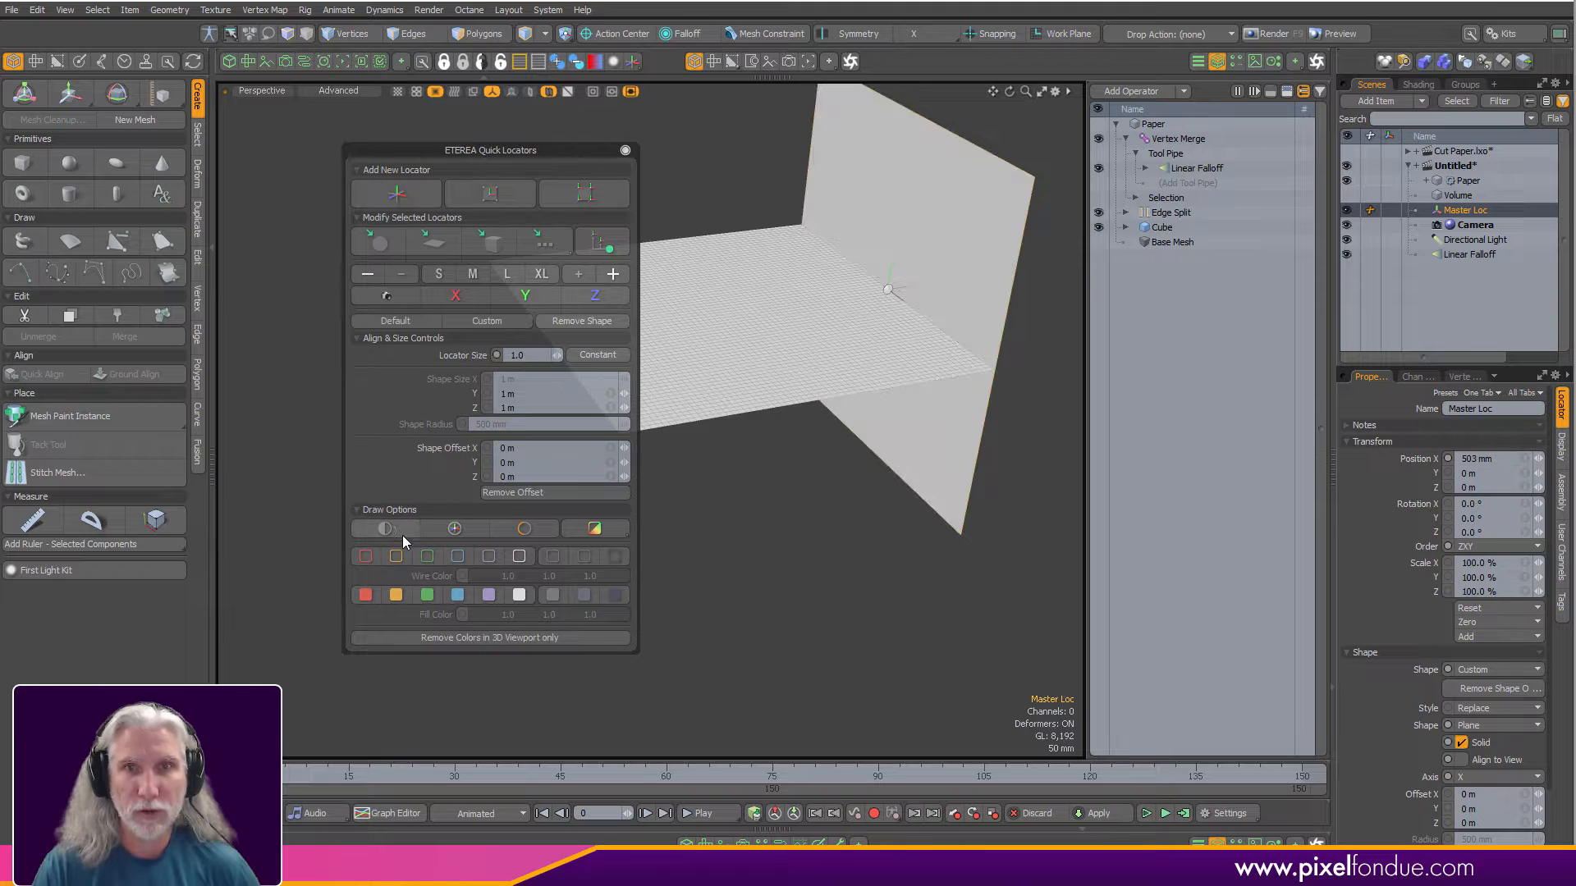
Color Master Loc's wireframe light blue (0.68, 0.84, 0.92) and its fill dark blue (0.12, 0.39, 0.51).
click(457, 557)
click(457, 594)
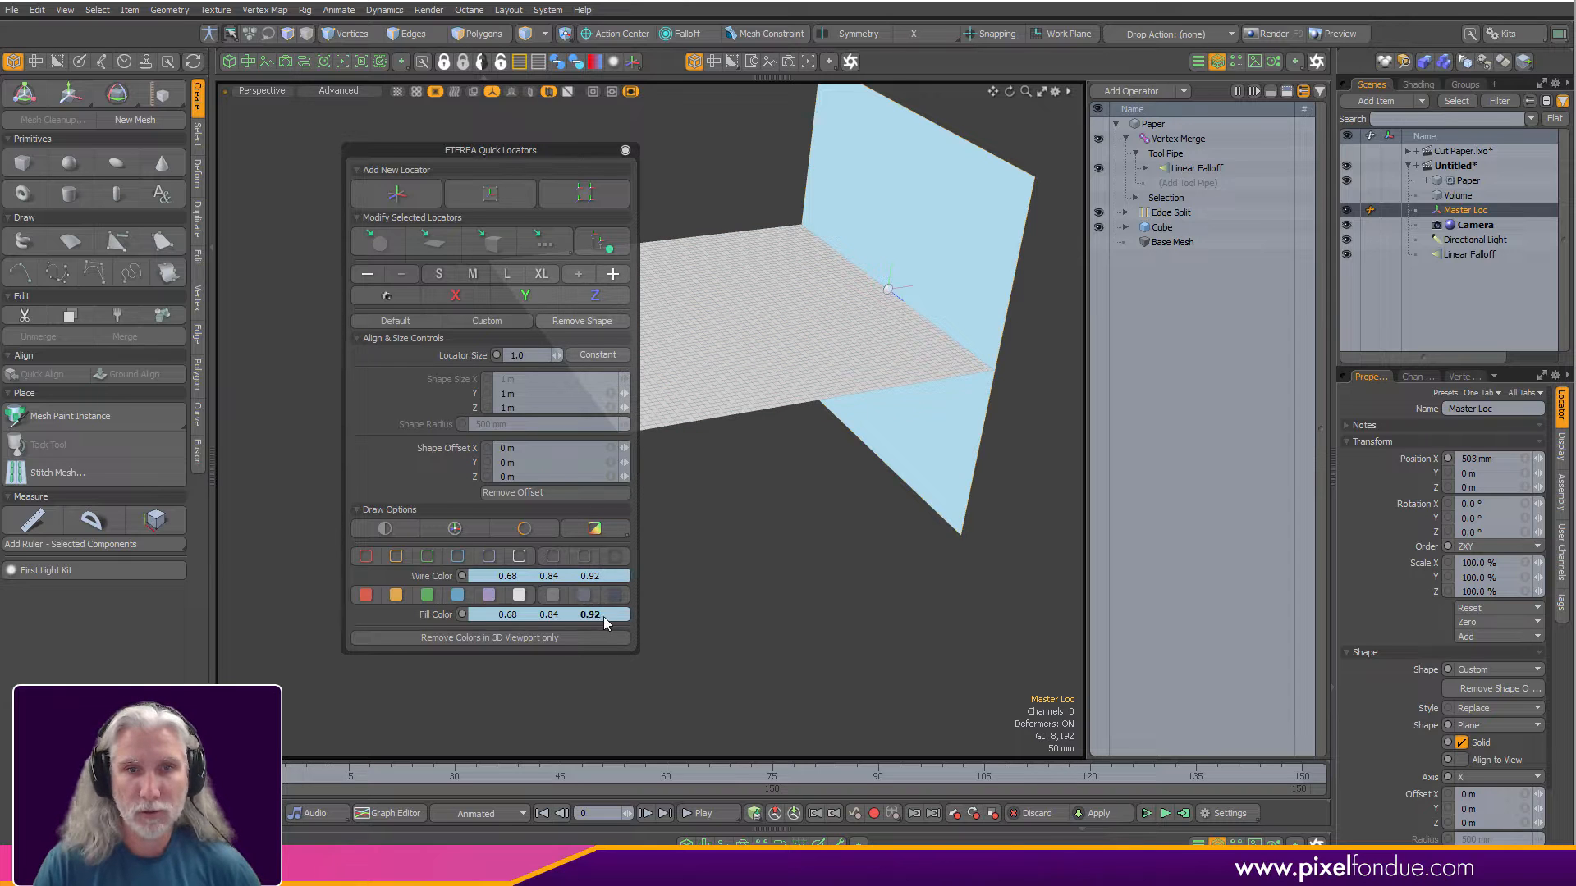
click(583, 594)
ctrl+drag(549, 615, 714, 556)
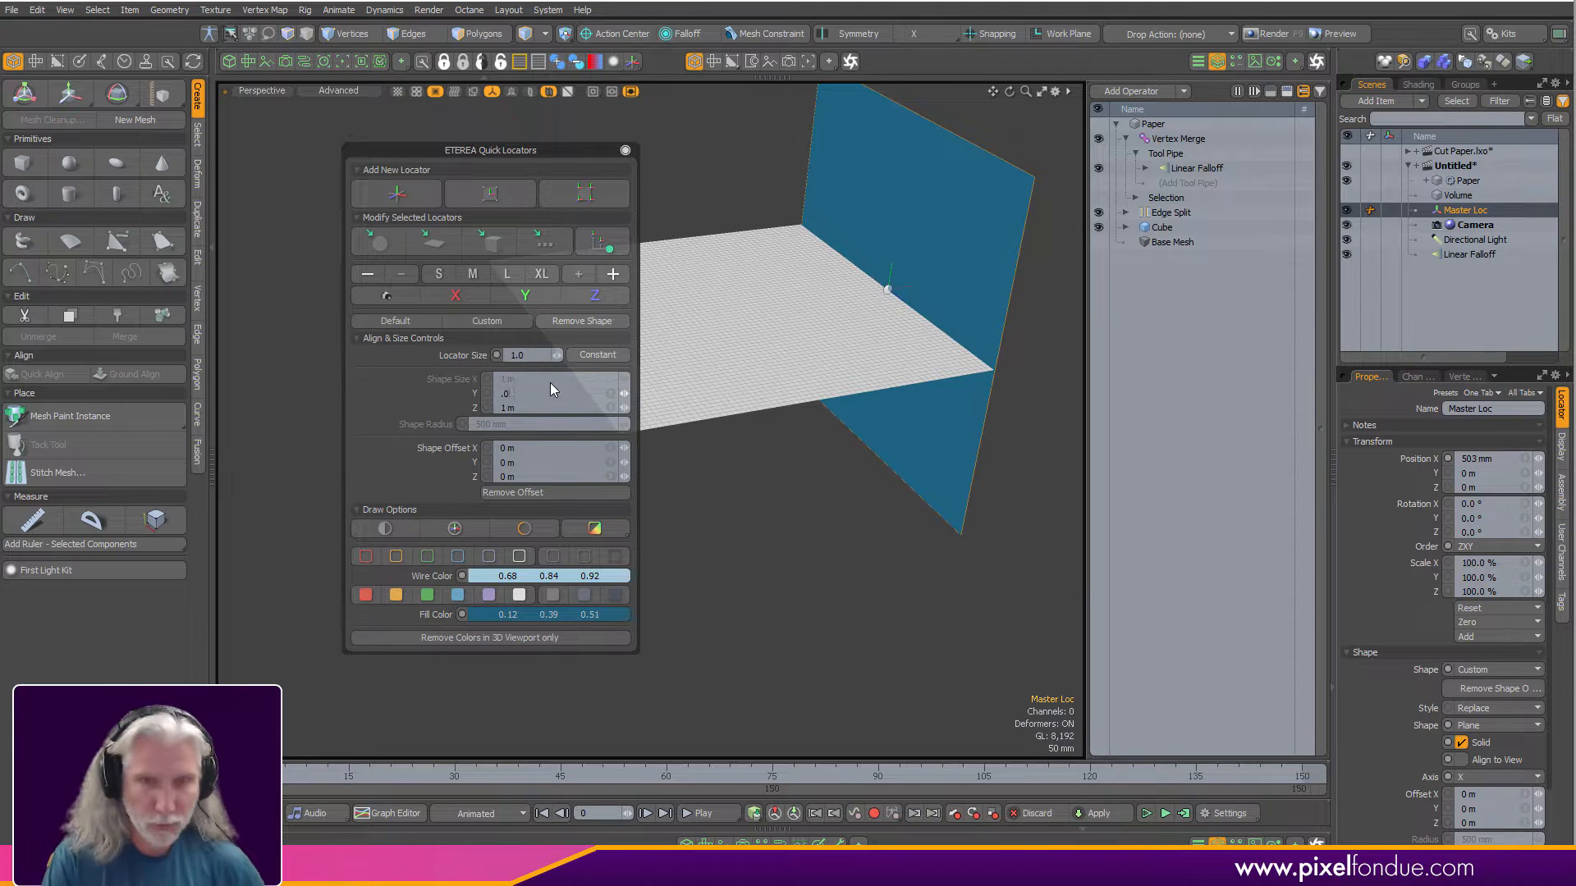
Set the Y and Z shape size of the Master Loc plane to 10 mm and inspect it at the paper's edge.
key(Return)
click(973, 418)
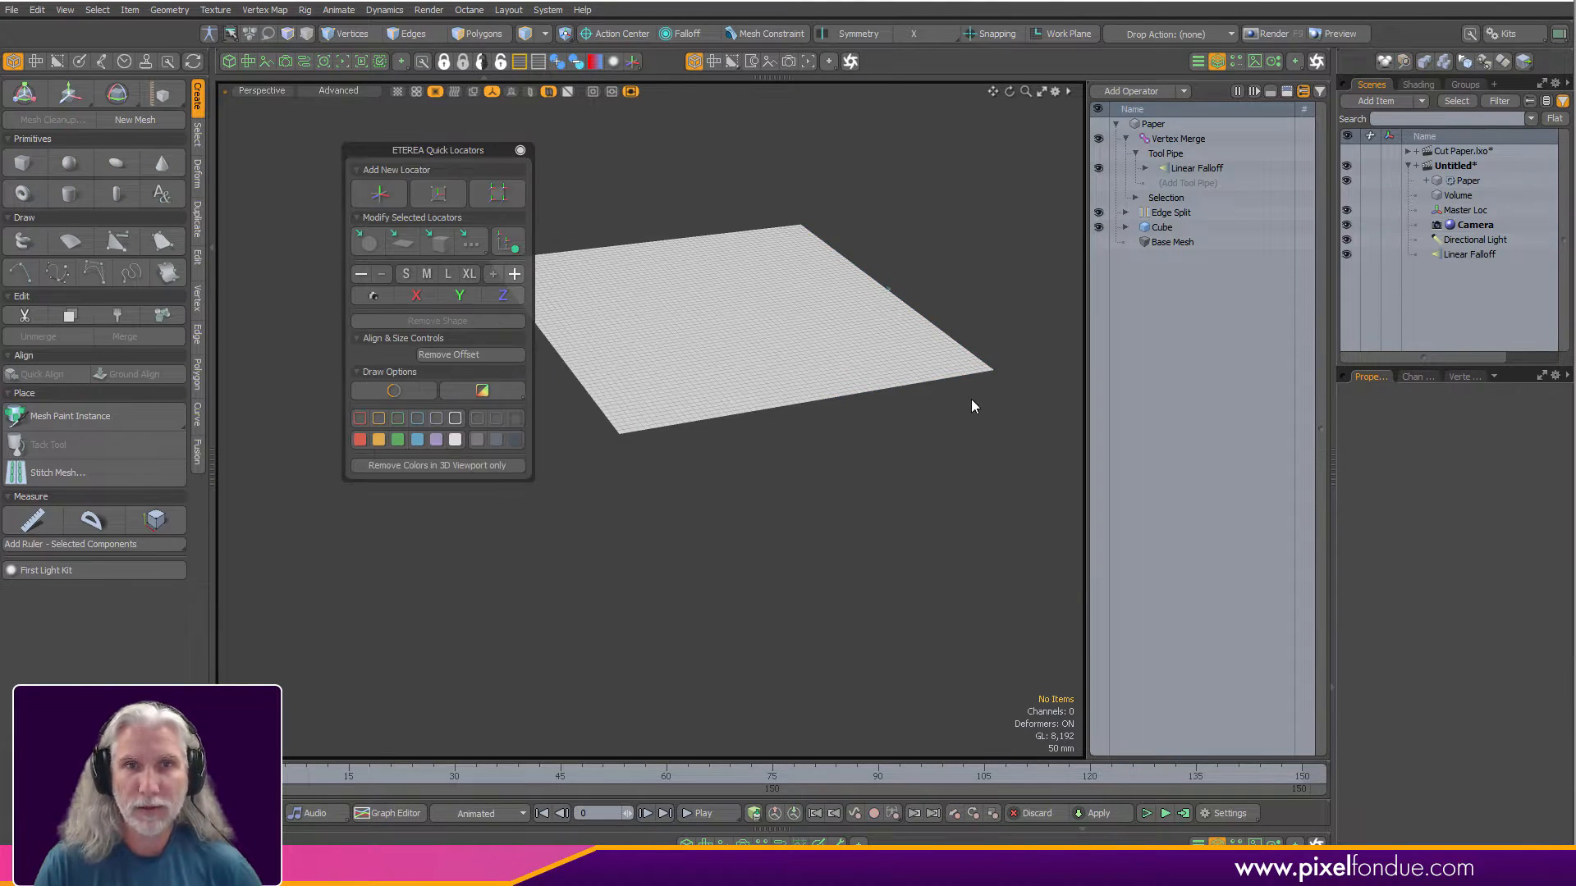
scroll(929, 291, up, 6)
alt+shift+drag(957, 295, 837, 302)
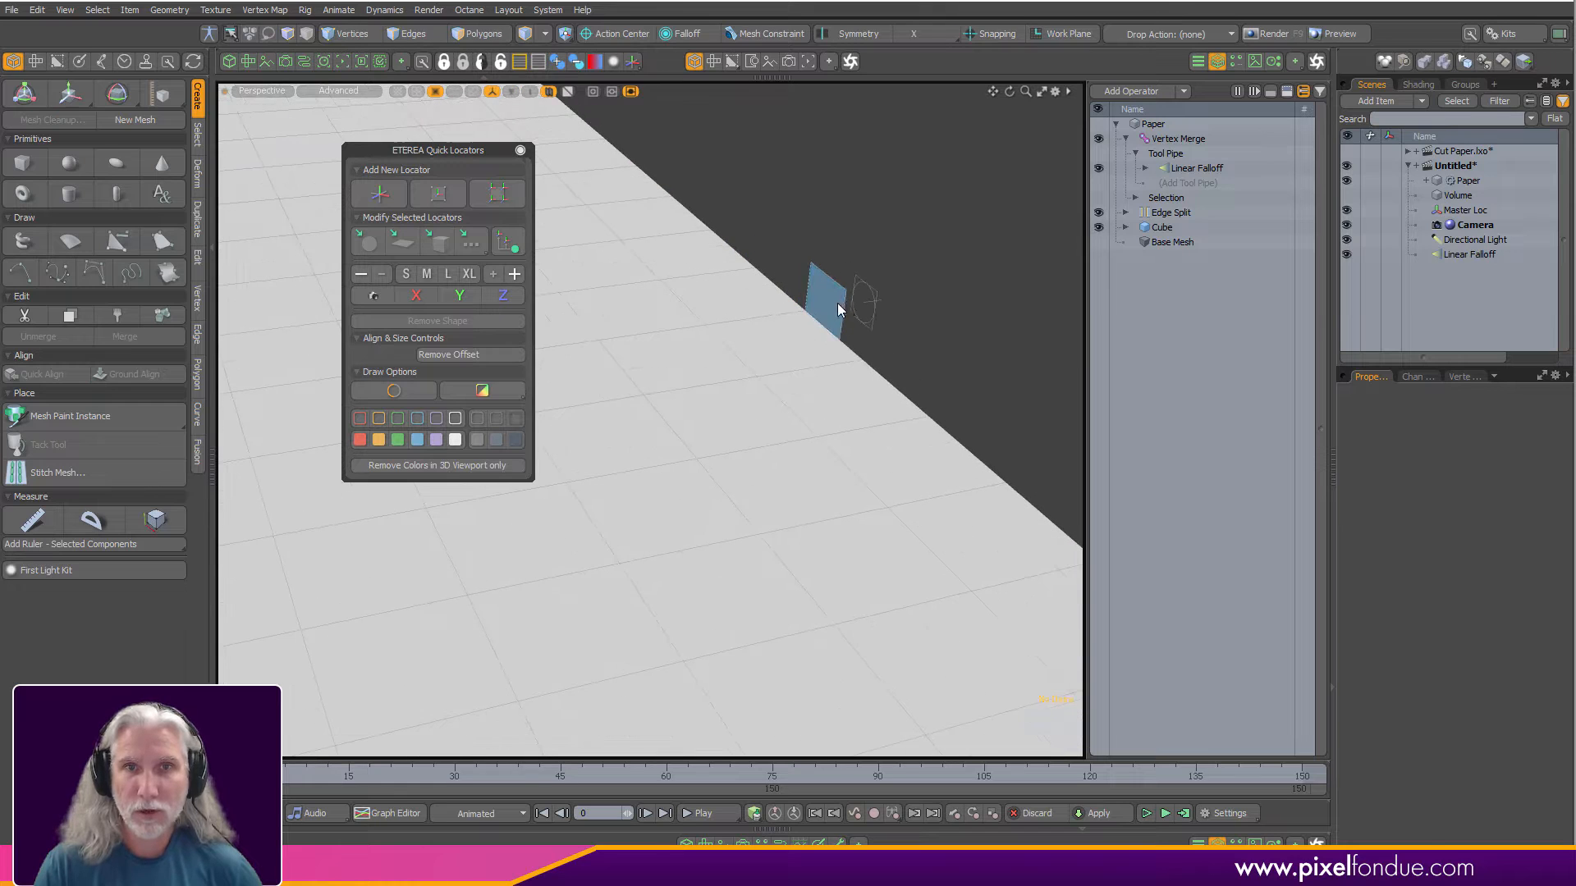
Set the Y and Z shape size of the Master Loc plane to 50 mm.
click(837, 302)
click(544, 397)
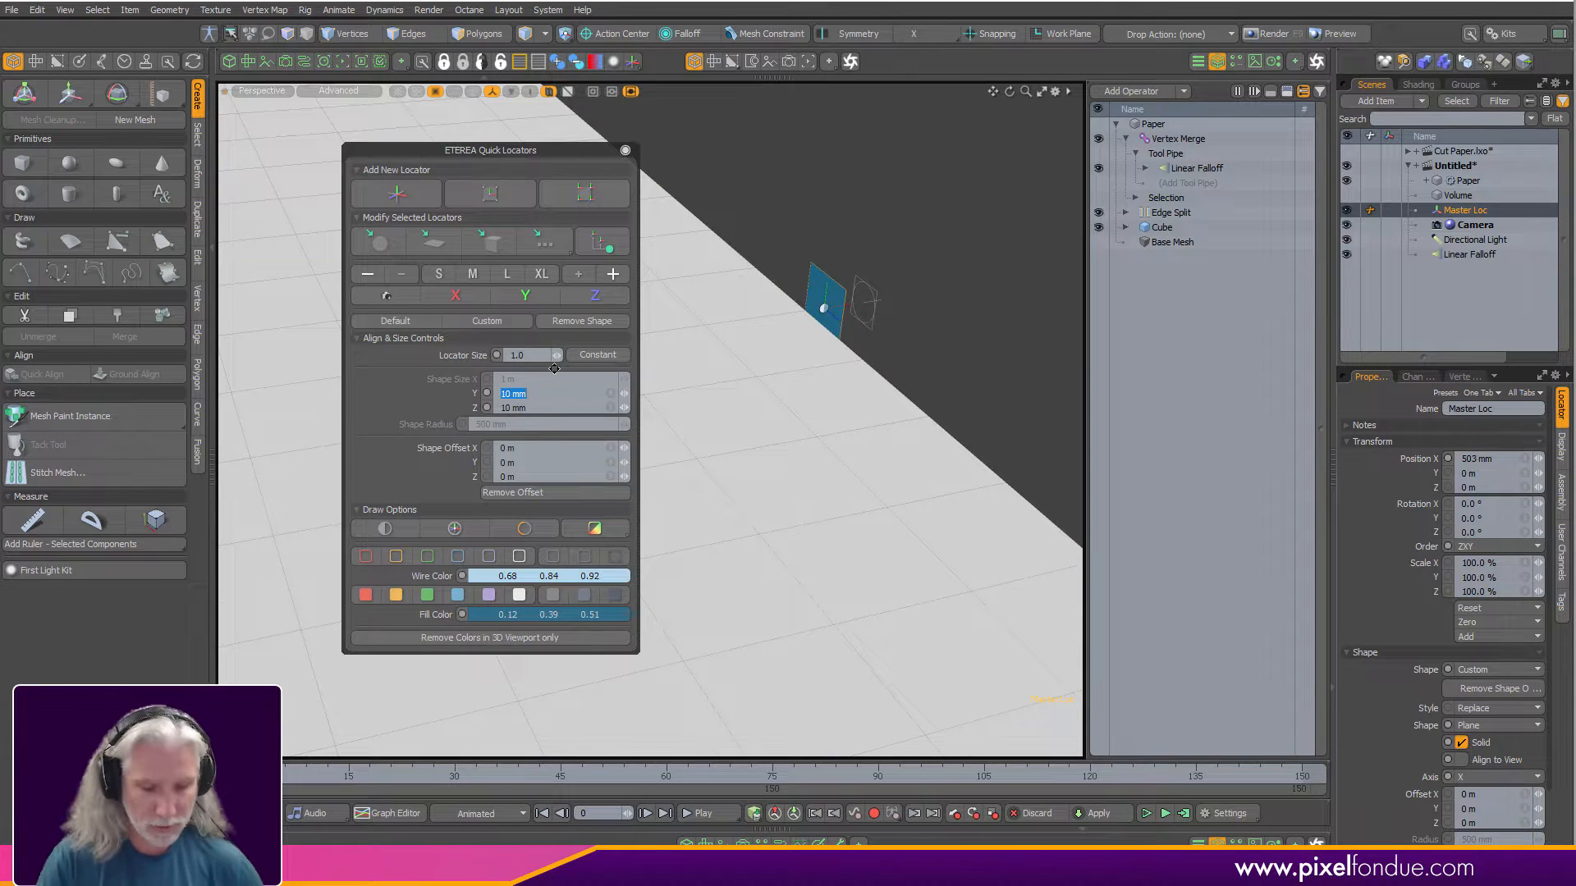
text(.05)
key(Tab)
text(.05)
key(Return)
scroll(903, 345, down, 2)
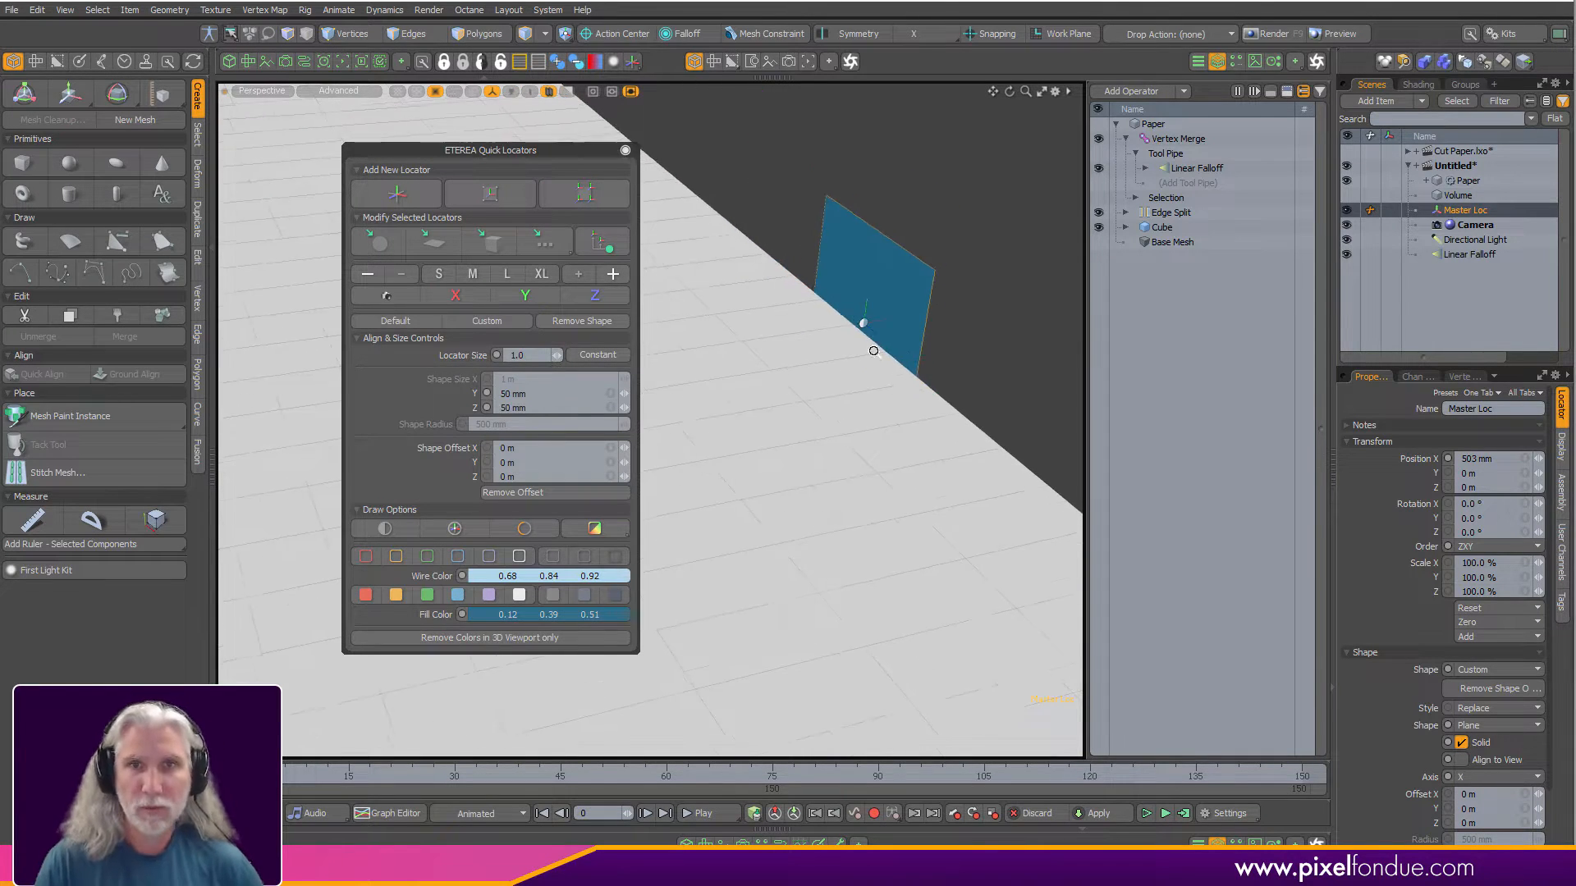
mouse_move(870, 340)
alt+mouse_down()
mouse_move(1014, 302)
mouse_move(974, 348)
mouse_move(908, 309)
mouse_move(883, 335)
alt+mouse_up()
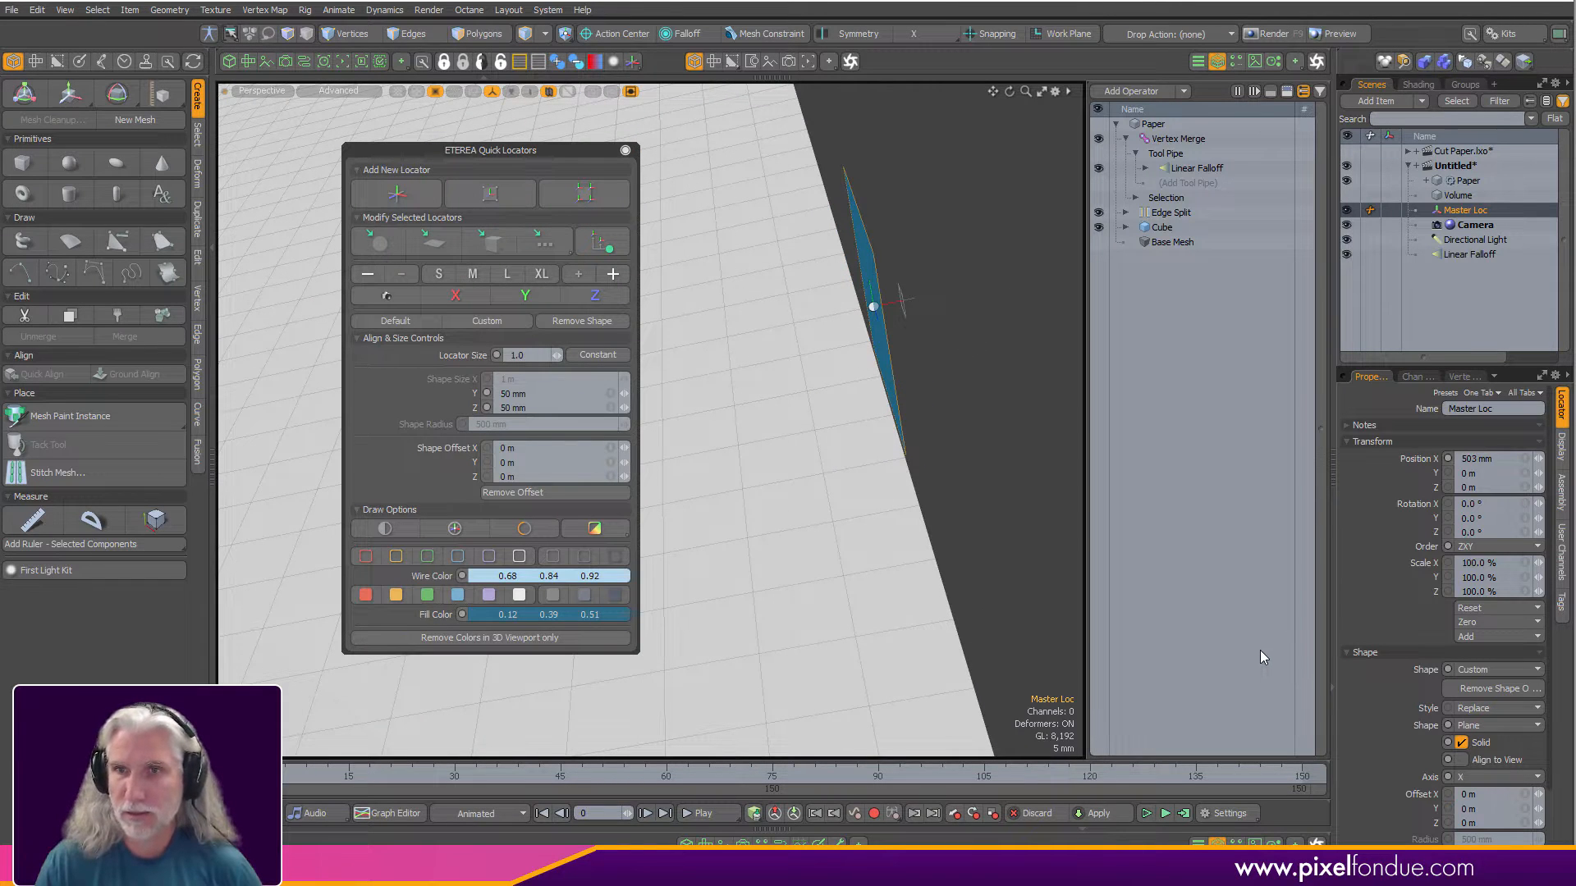
alt+drag(988, 427, 872, 341)
click(921, 326)
click(909, 346)
key(w)
key(ctrl+z)
key(ctrl+z)
key(ctrl+z)
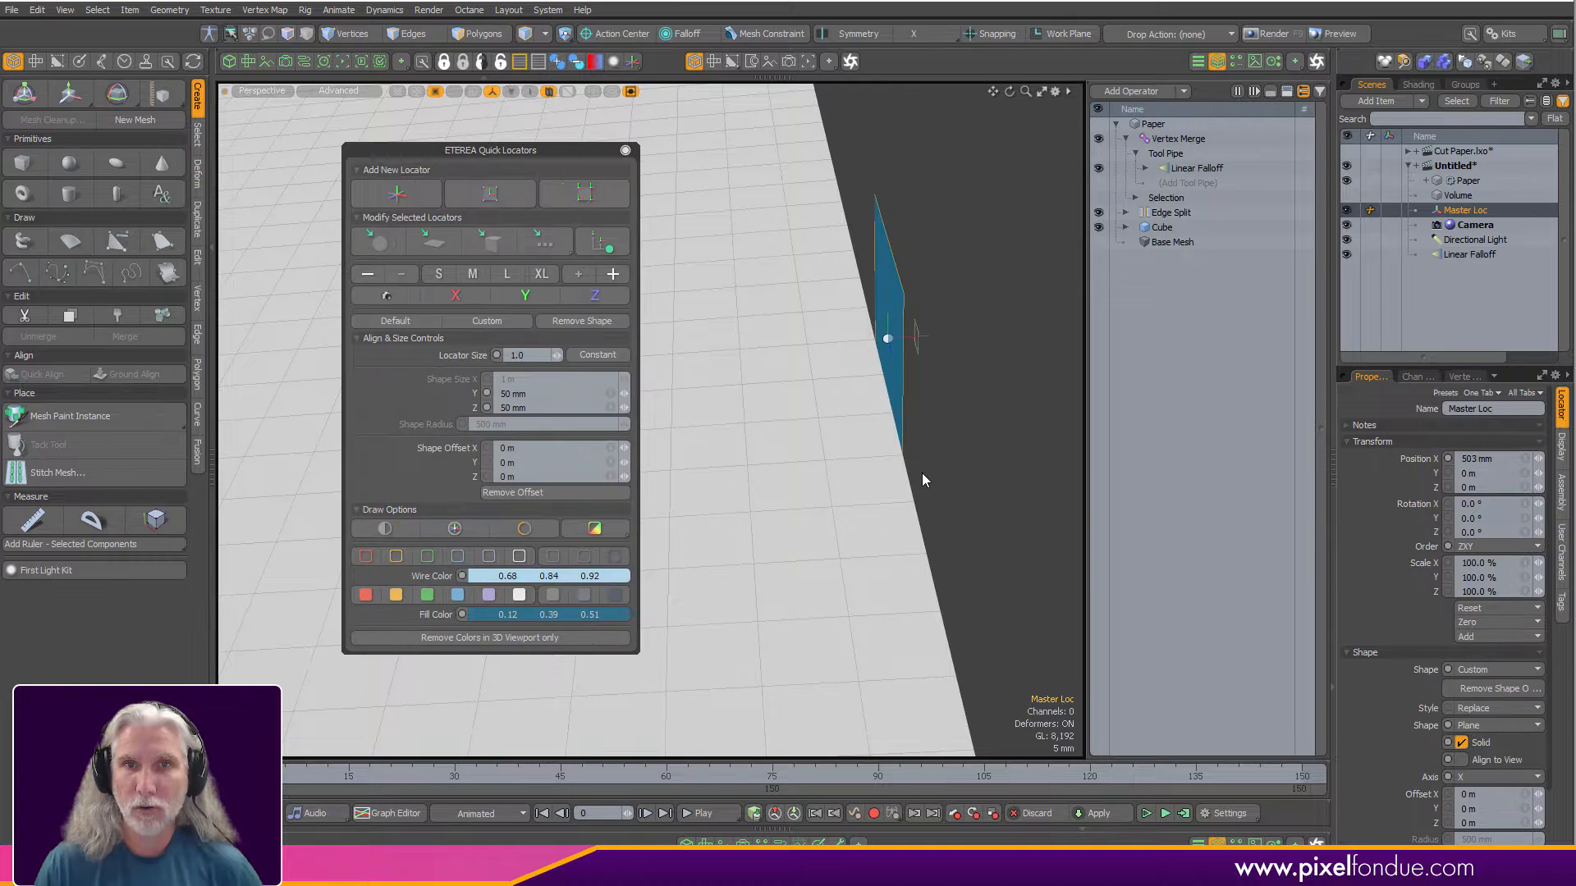
Parent the Linear Falloff to Master Loc and set the falloff's X position to 0.
alt+drag(923, 472, 912, 340)
click(912, 340)
click(918, 340)
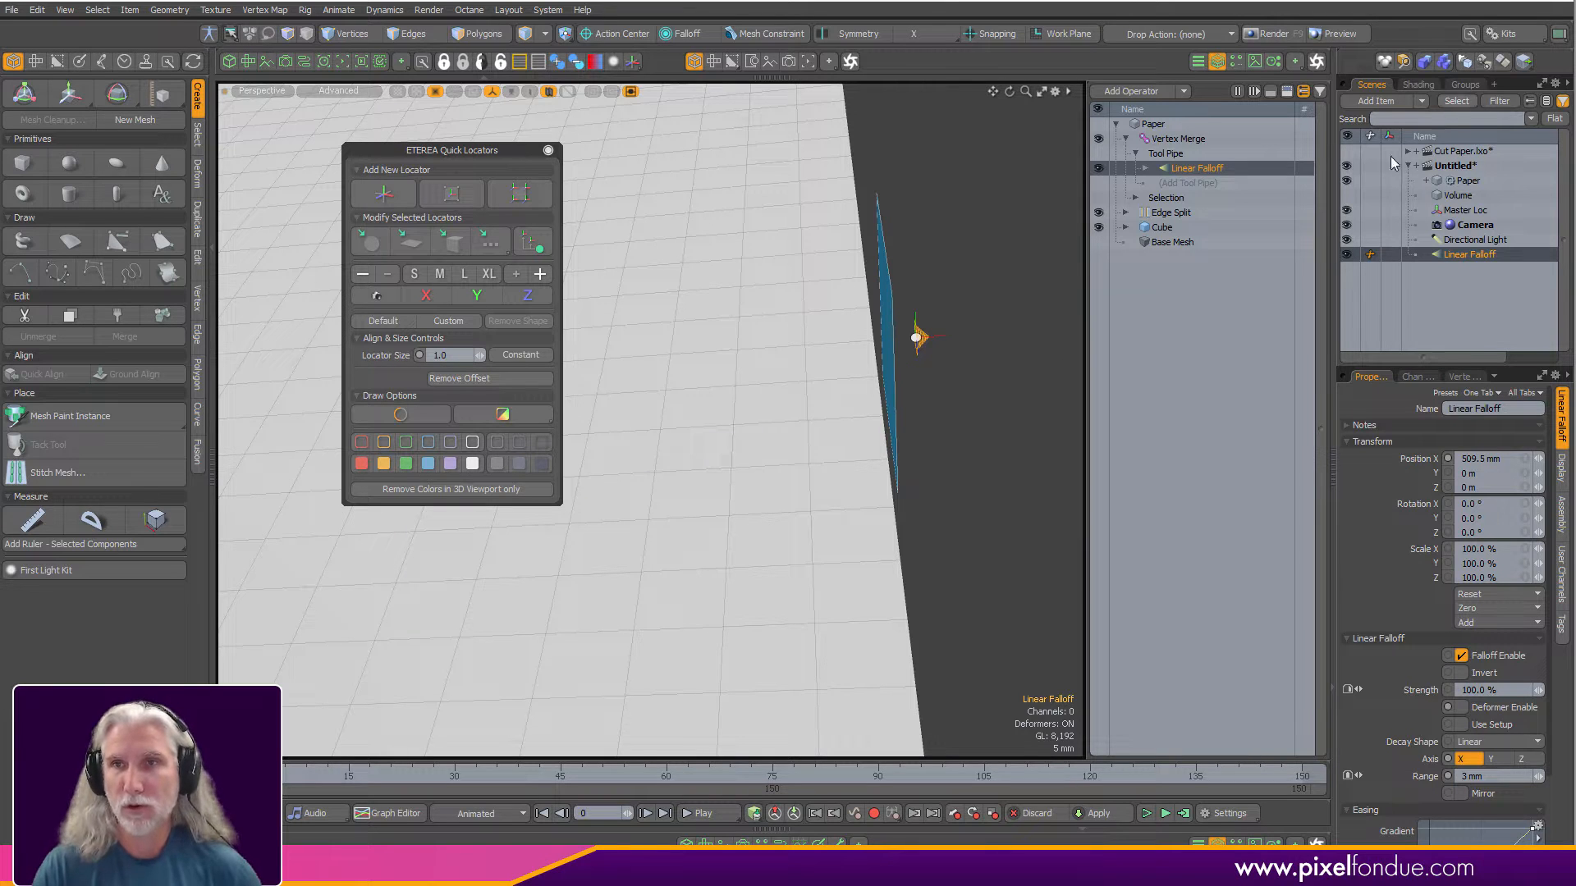
drag(1465, 259, 1422, 215)
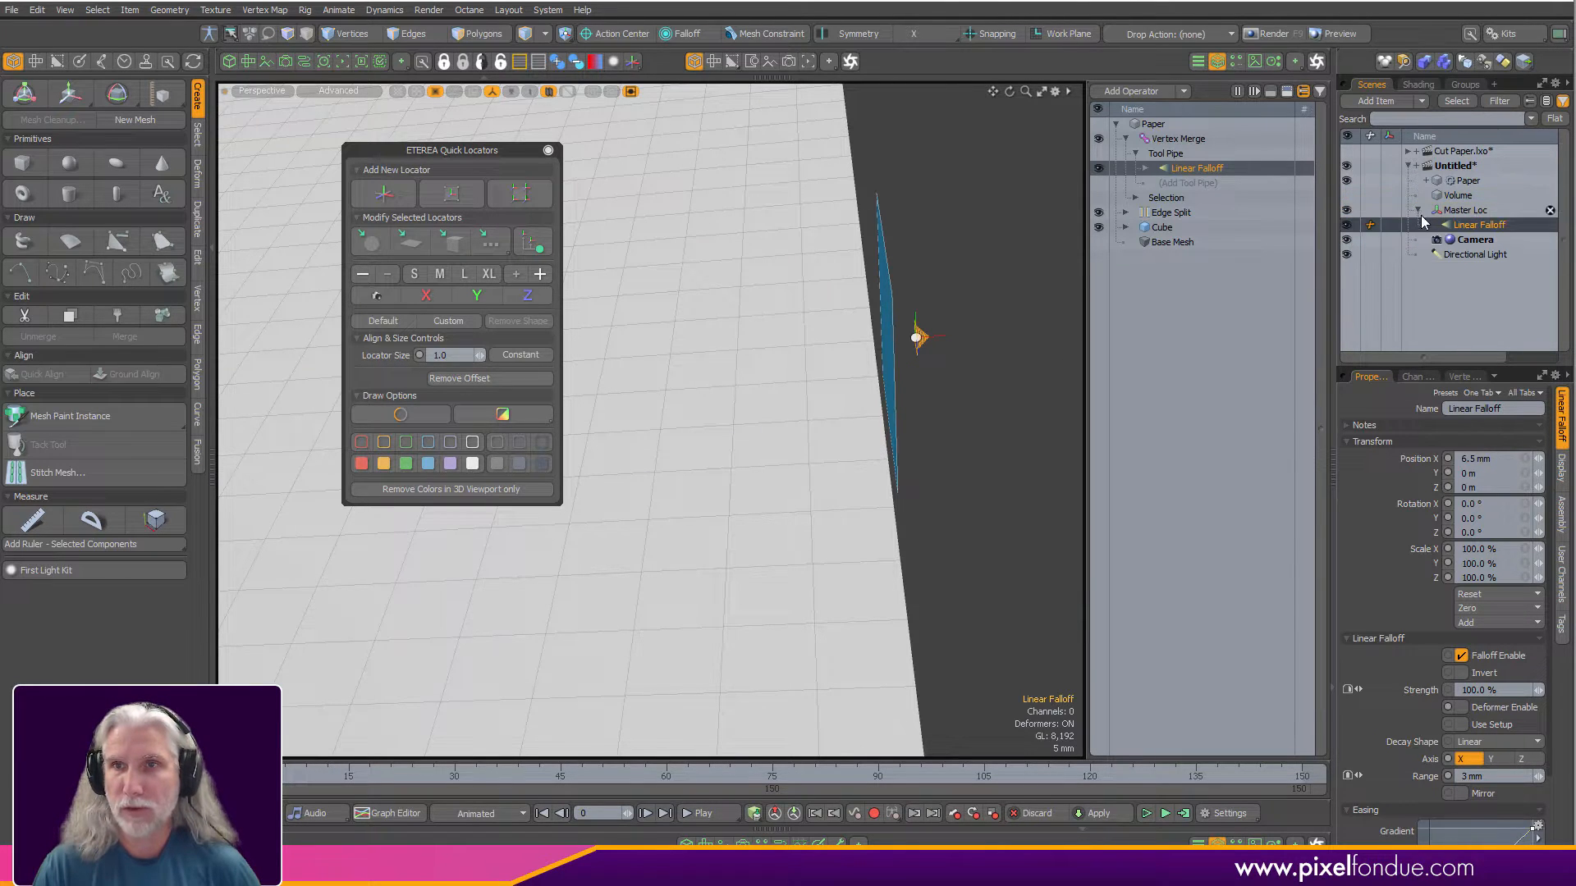
click(1499, 461)
text(0)
key(Return)
Change Master Loc's shape to a circle with a 50 mm radius, and close the ETEREA Quick Locators window.
alt+drag(764, 394, 903, 343)
click(956, 351)
click(920, 339)
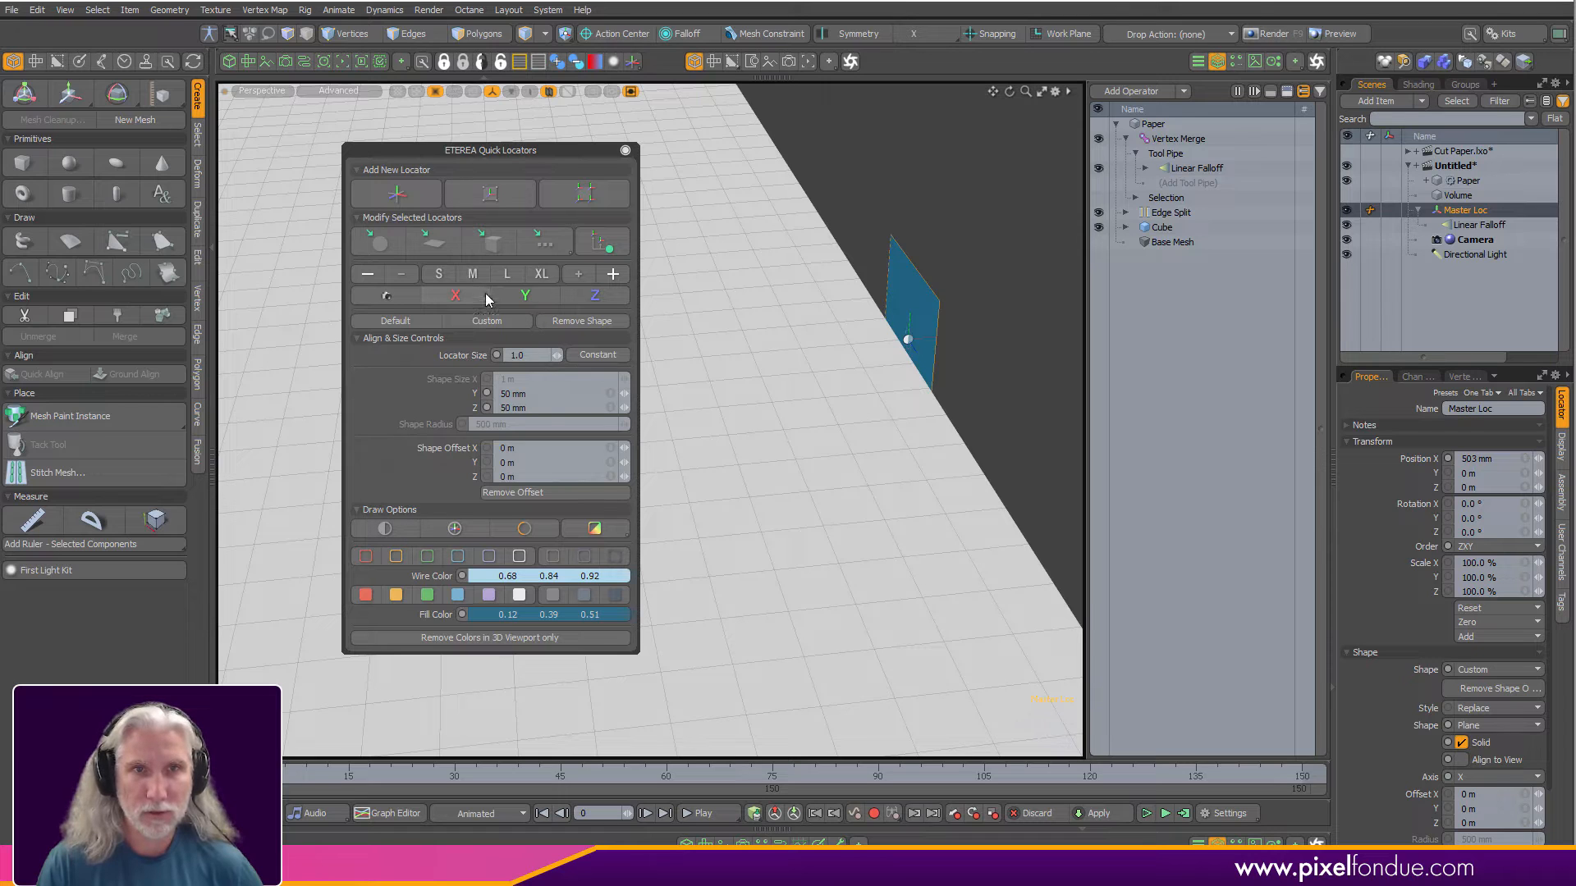
click(379, 242)
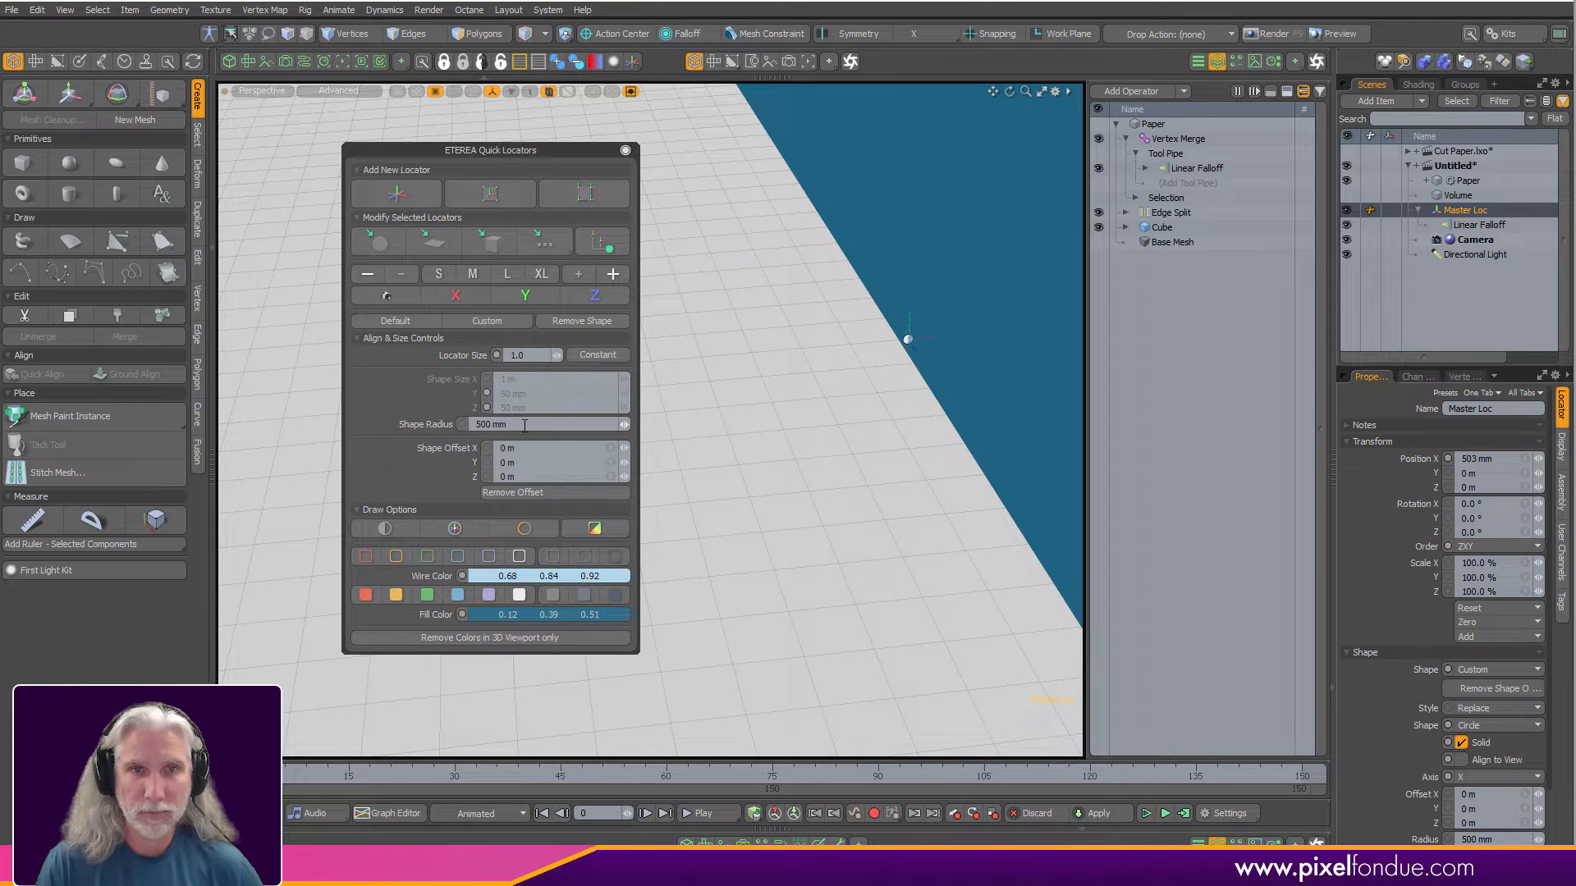
text(50)
key(Return)
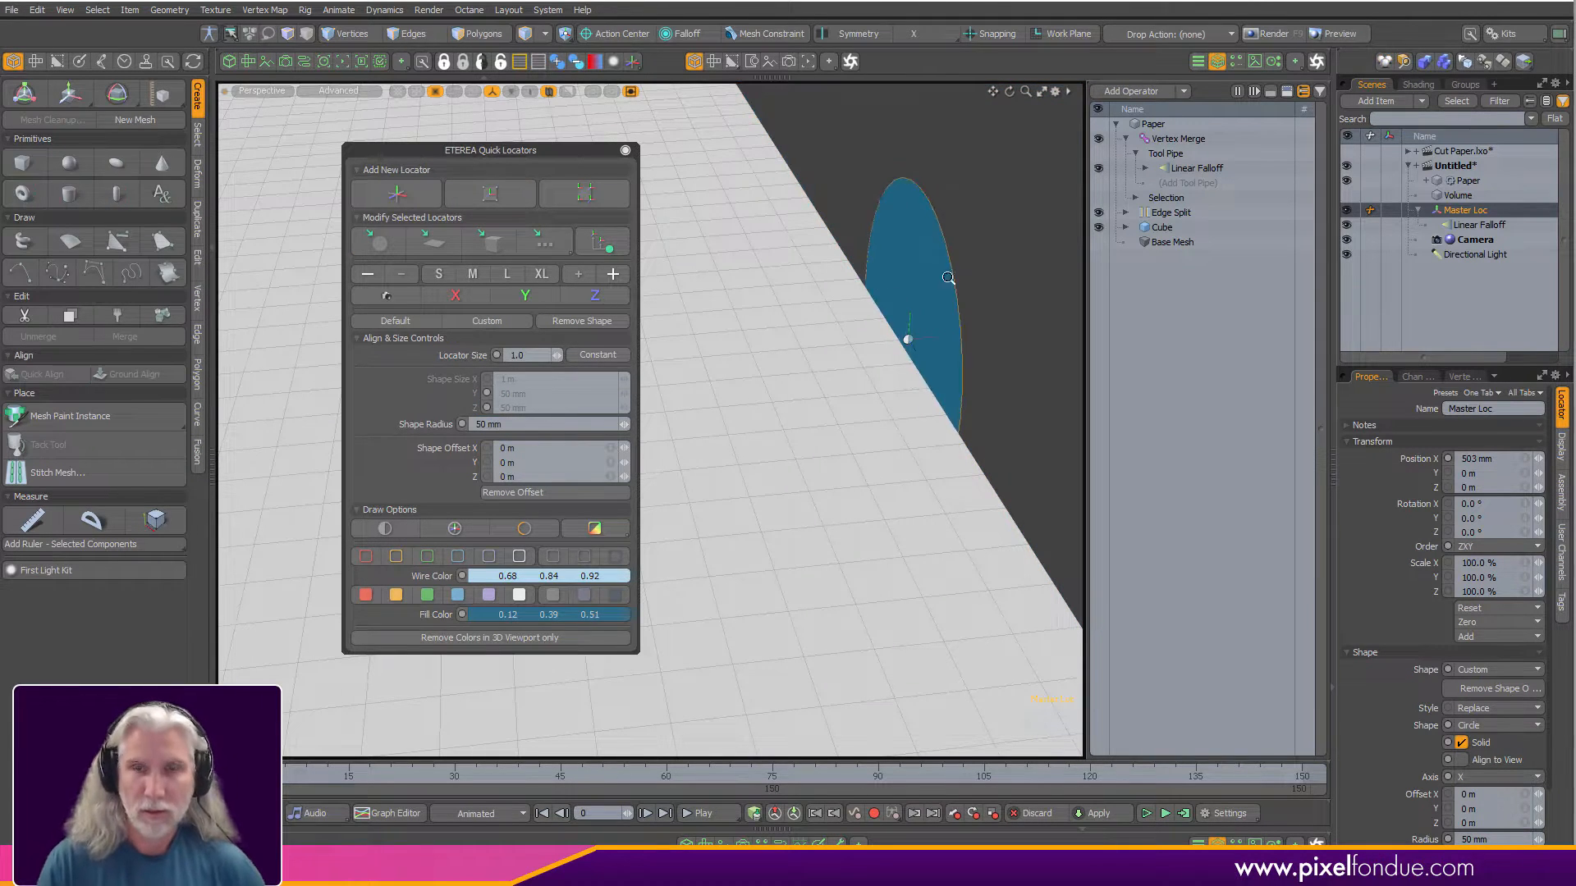
alt+drag(714, 328, 656, 316)
ctrl+alt+drag(890, 285, 924, 282)
scroll(997, 282, down, 3)
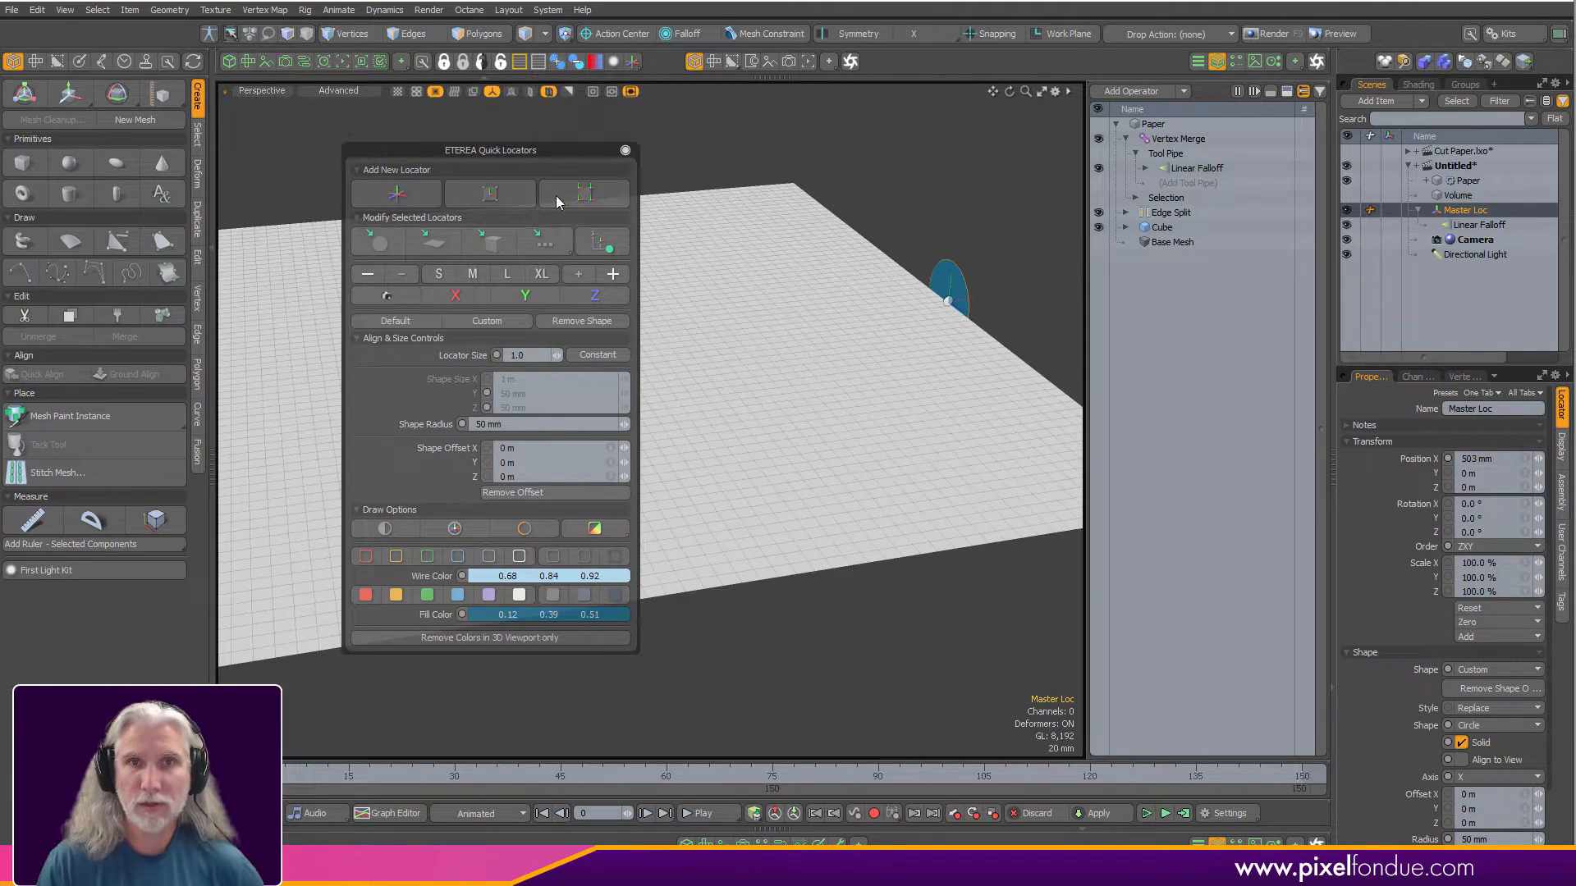
click(623, 151)
Test the parented falloff by moving Master Loc about -524 mm along X across the paper, and undo the move.
key(w)
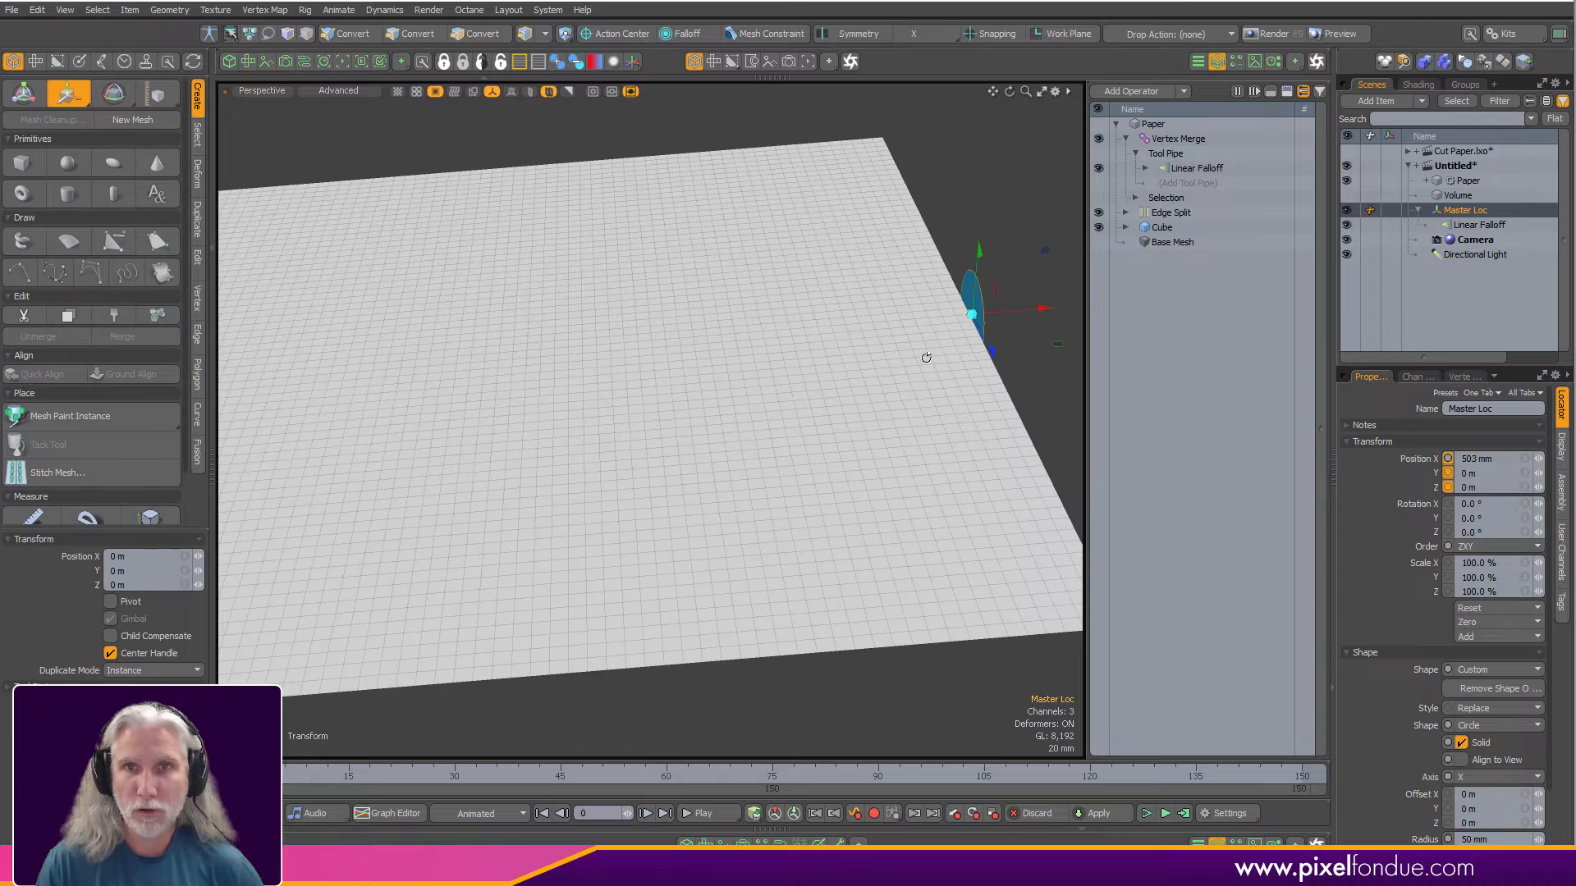
drag(1040, 310, 581, 345)
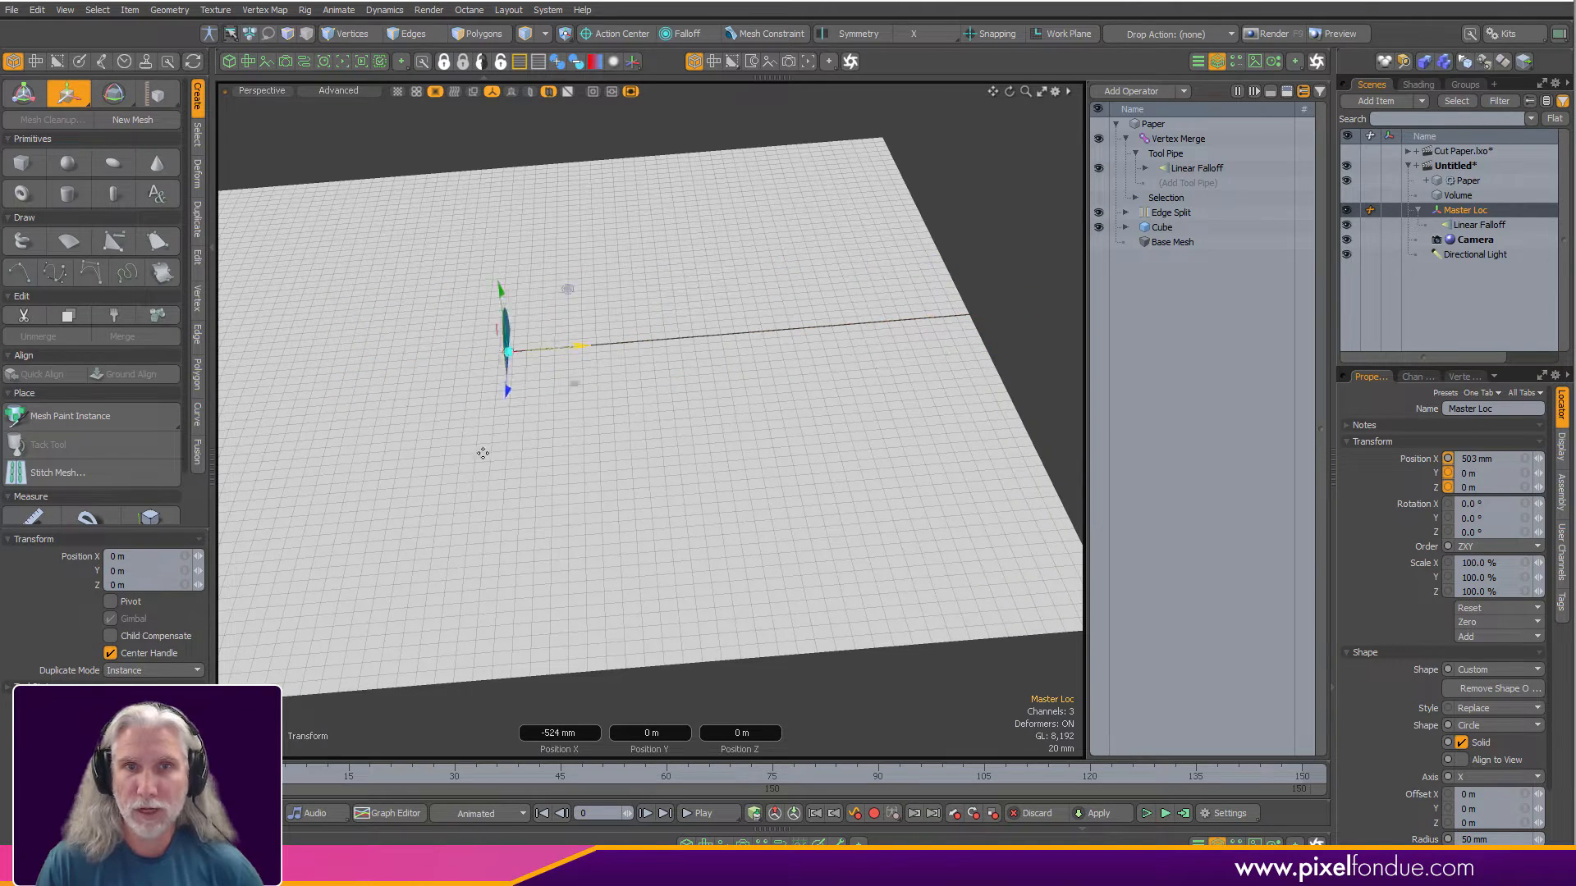
key(ctrl+z)
key(space)
alt+shift+drag(903, 251, 783, 287)
click(874, 320)
alt+drag(681, 517, 688, 466)
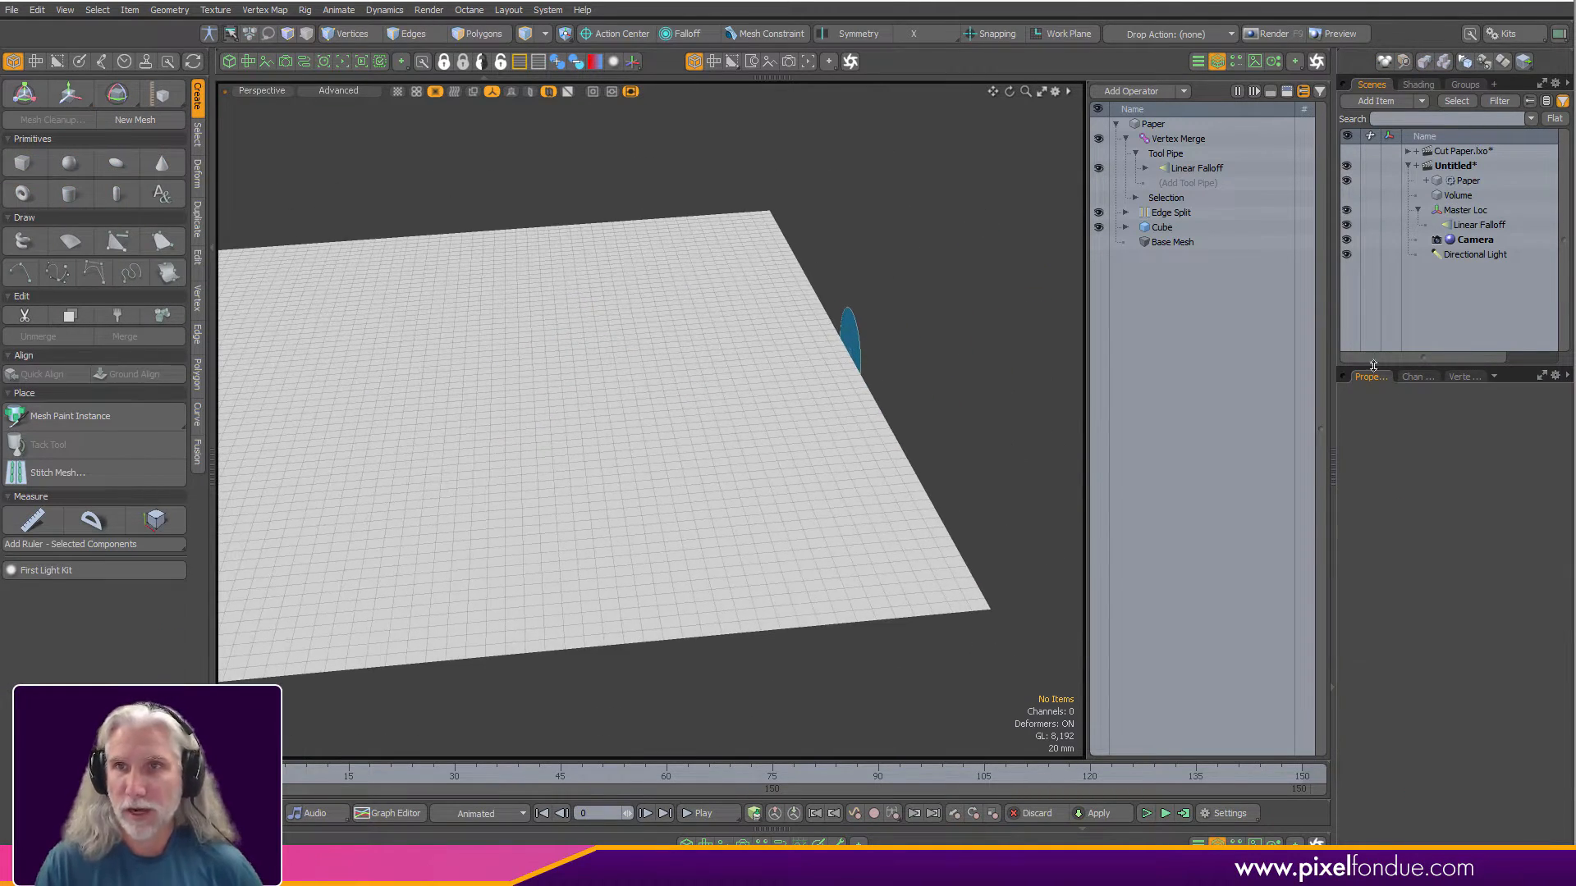
Open the Cut Paper.lxo scene and select the Knife mesh parented under its first Linear Falloff.
click(1407, 151)
scroll(1550, 285, down, 5)
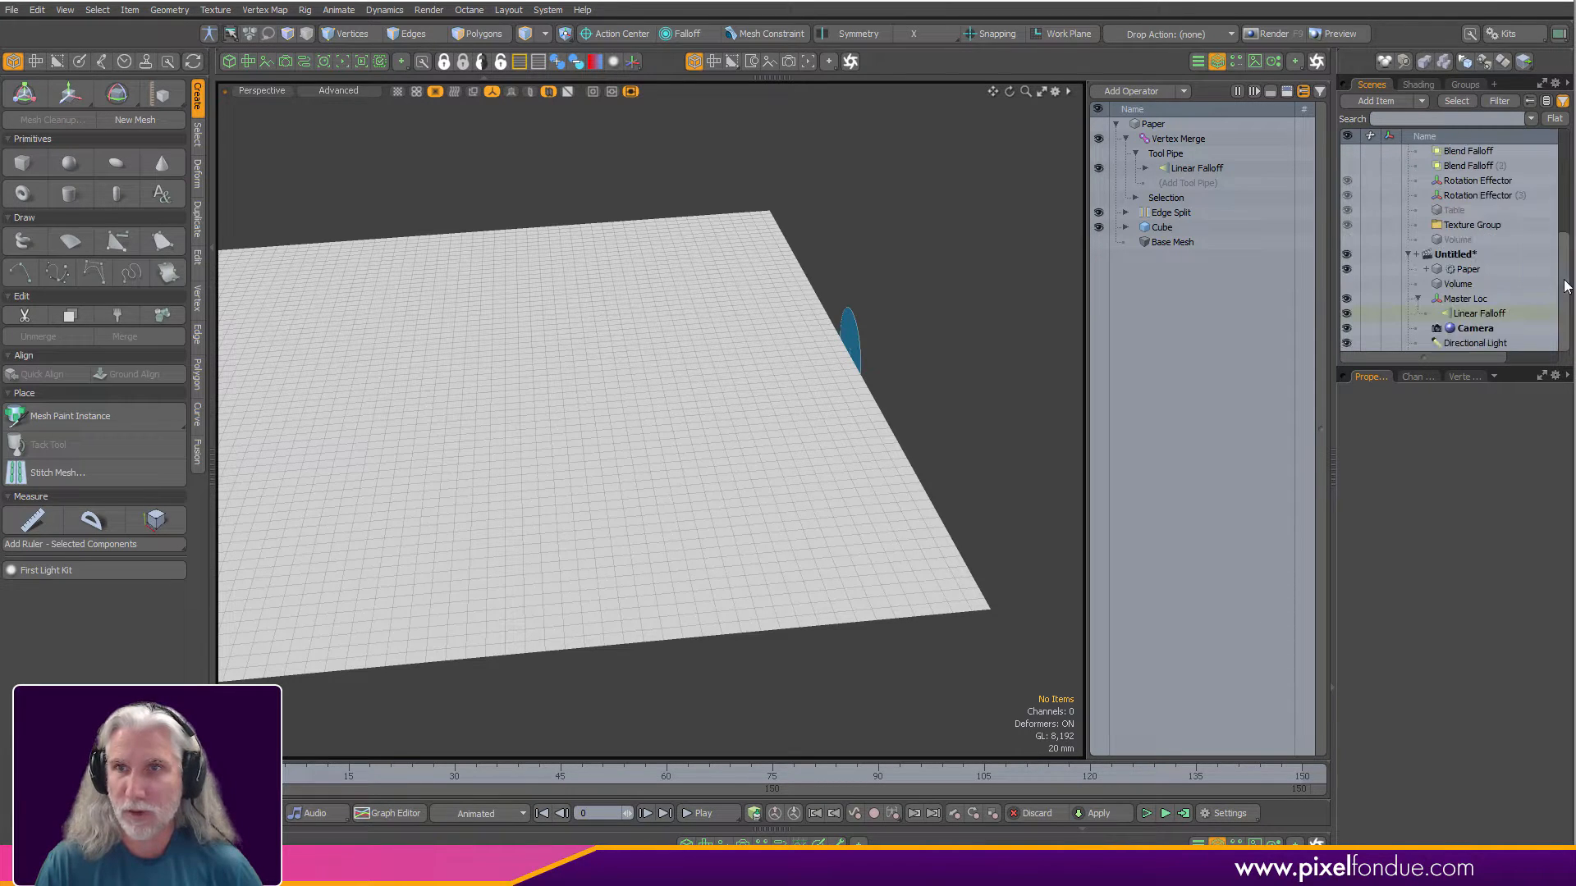
scroll(1506, 281, up, 5)
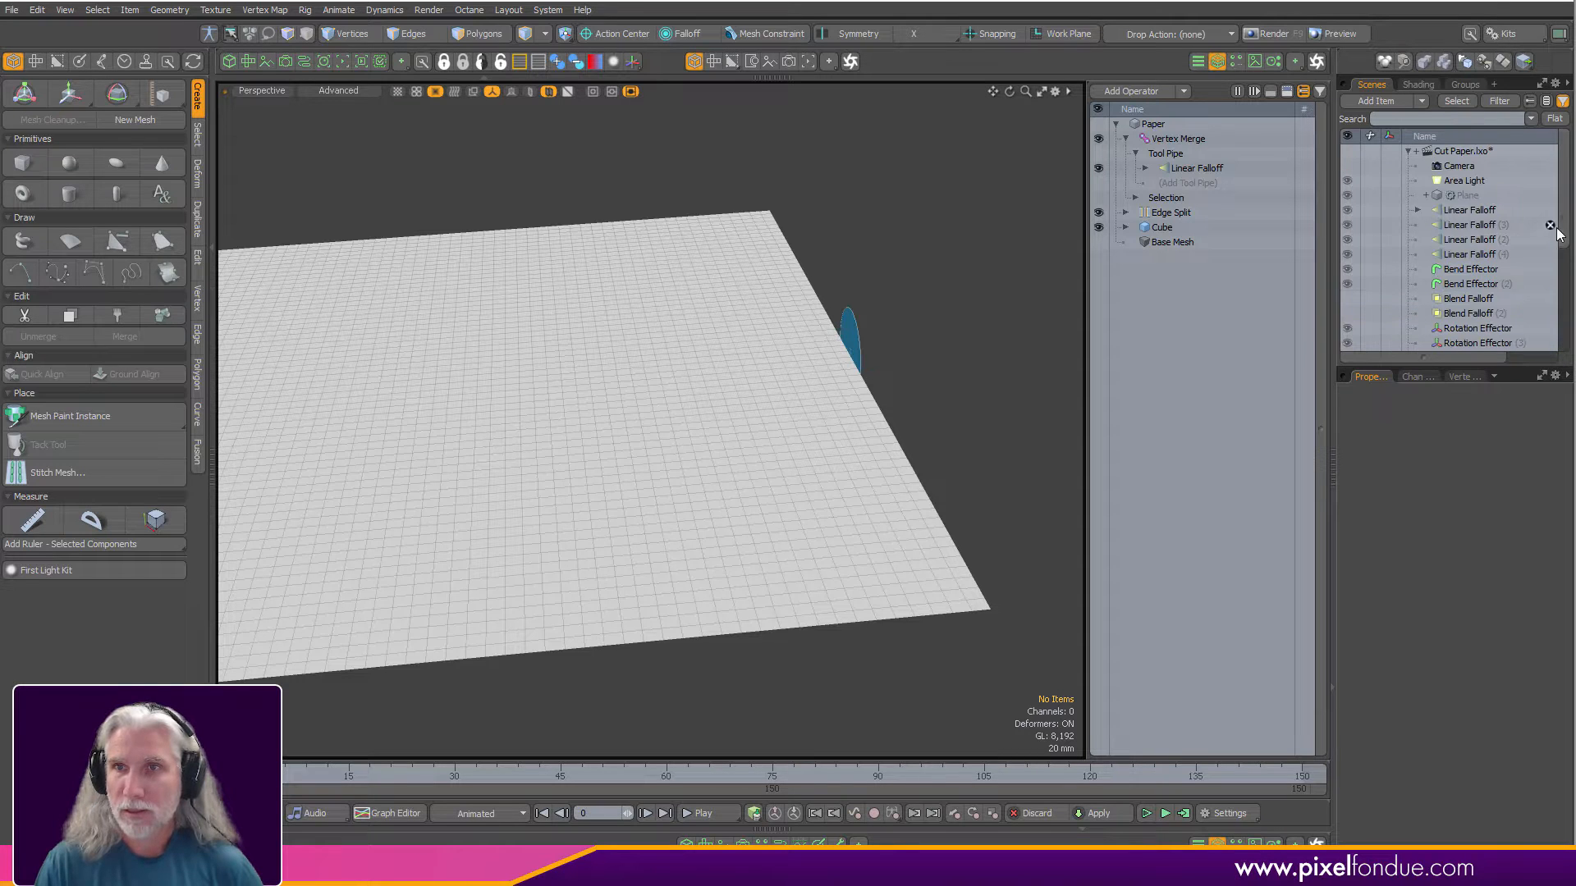
drag(1563, 251, 1561, 307)
scroll(1561, 307, up, 3)
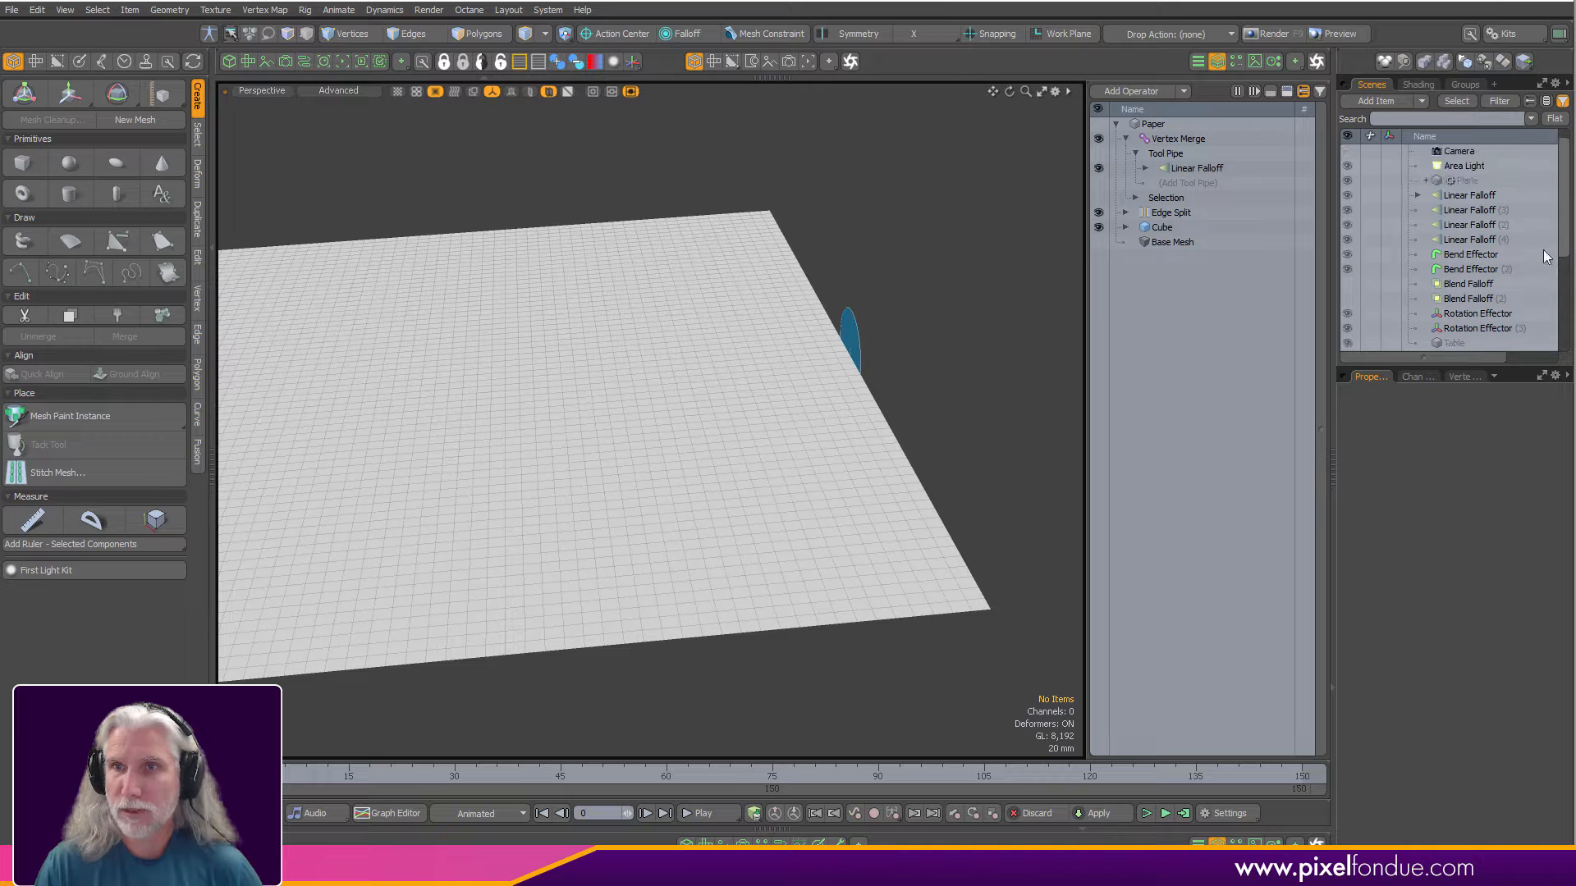
click(1416, 197)
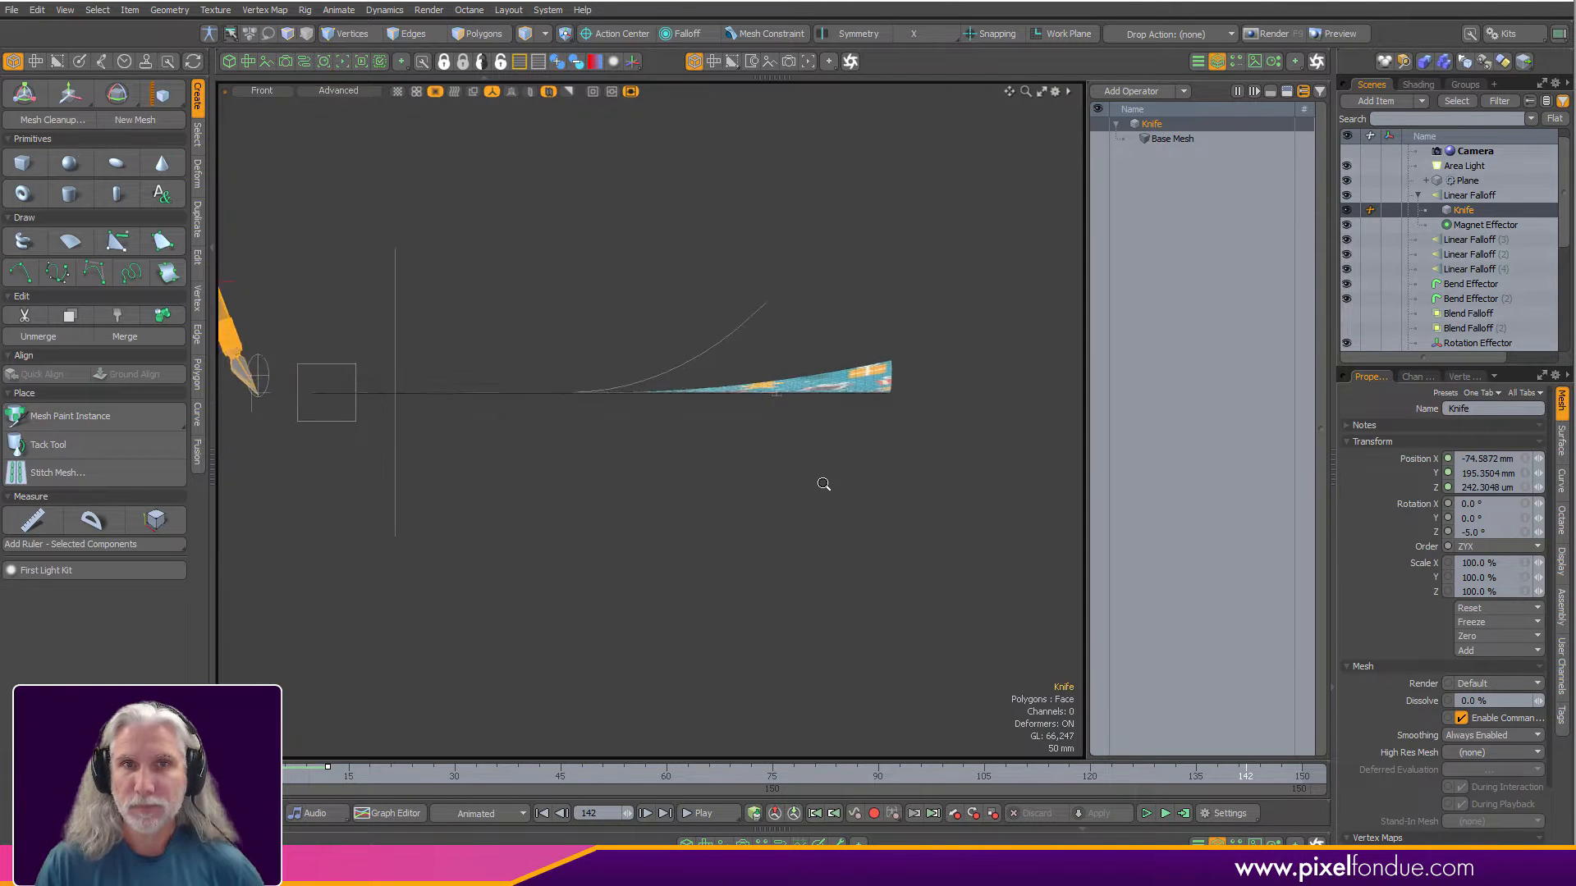
ctrl+alt+drag(823, 485, 850, 548)
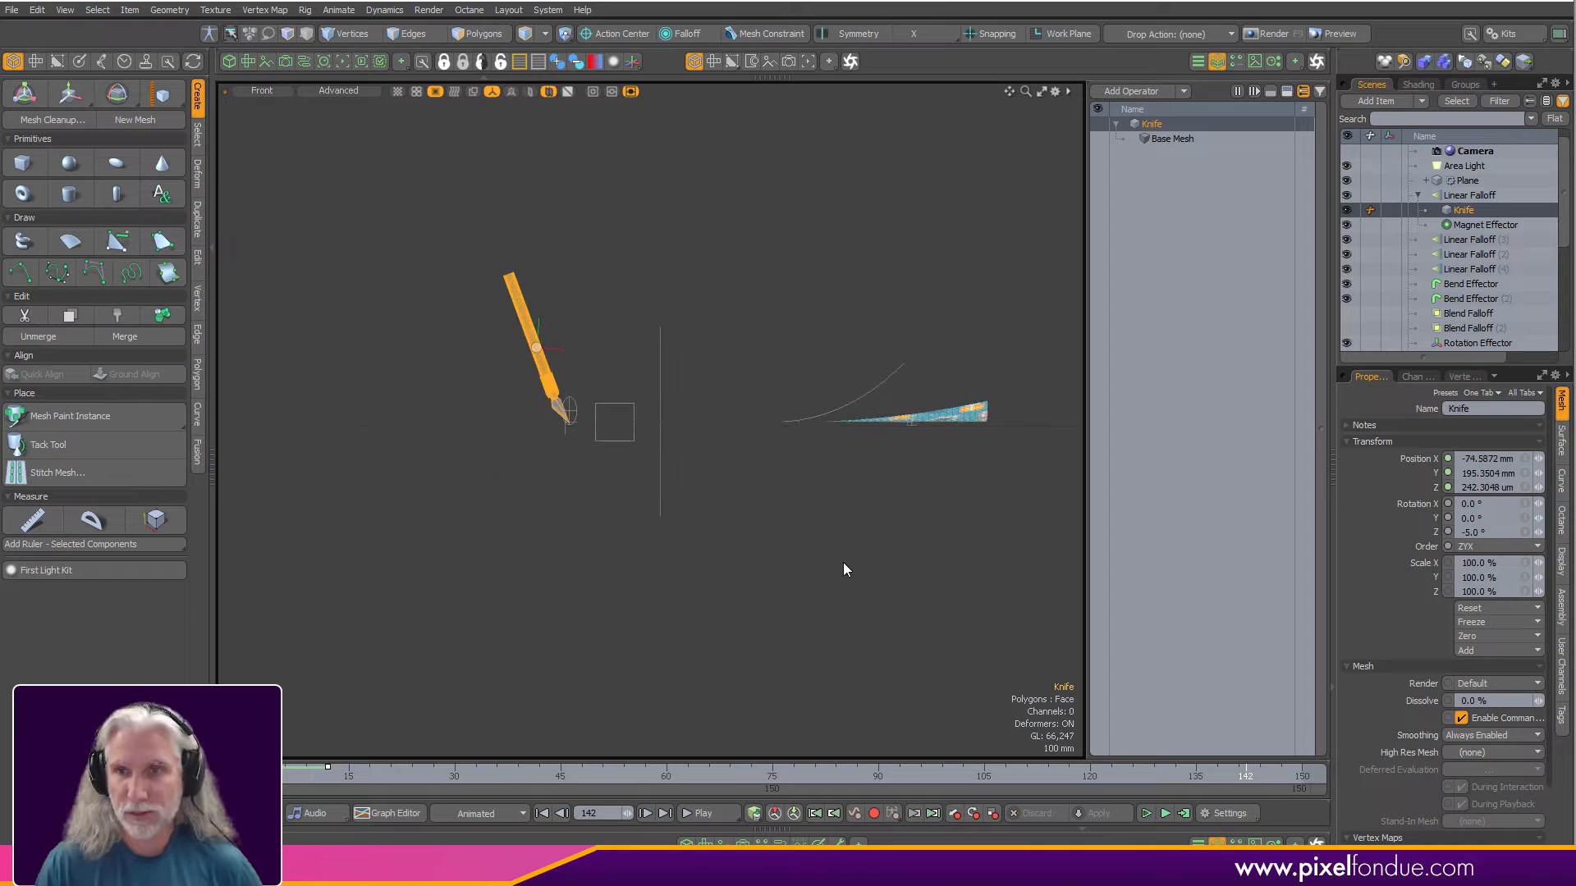
Select and copy all polygons of the Knife mesh in the perspective view, using the Knife as a temporary reference item.
click(1391, 211)
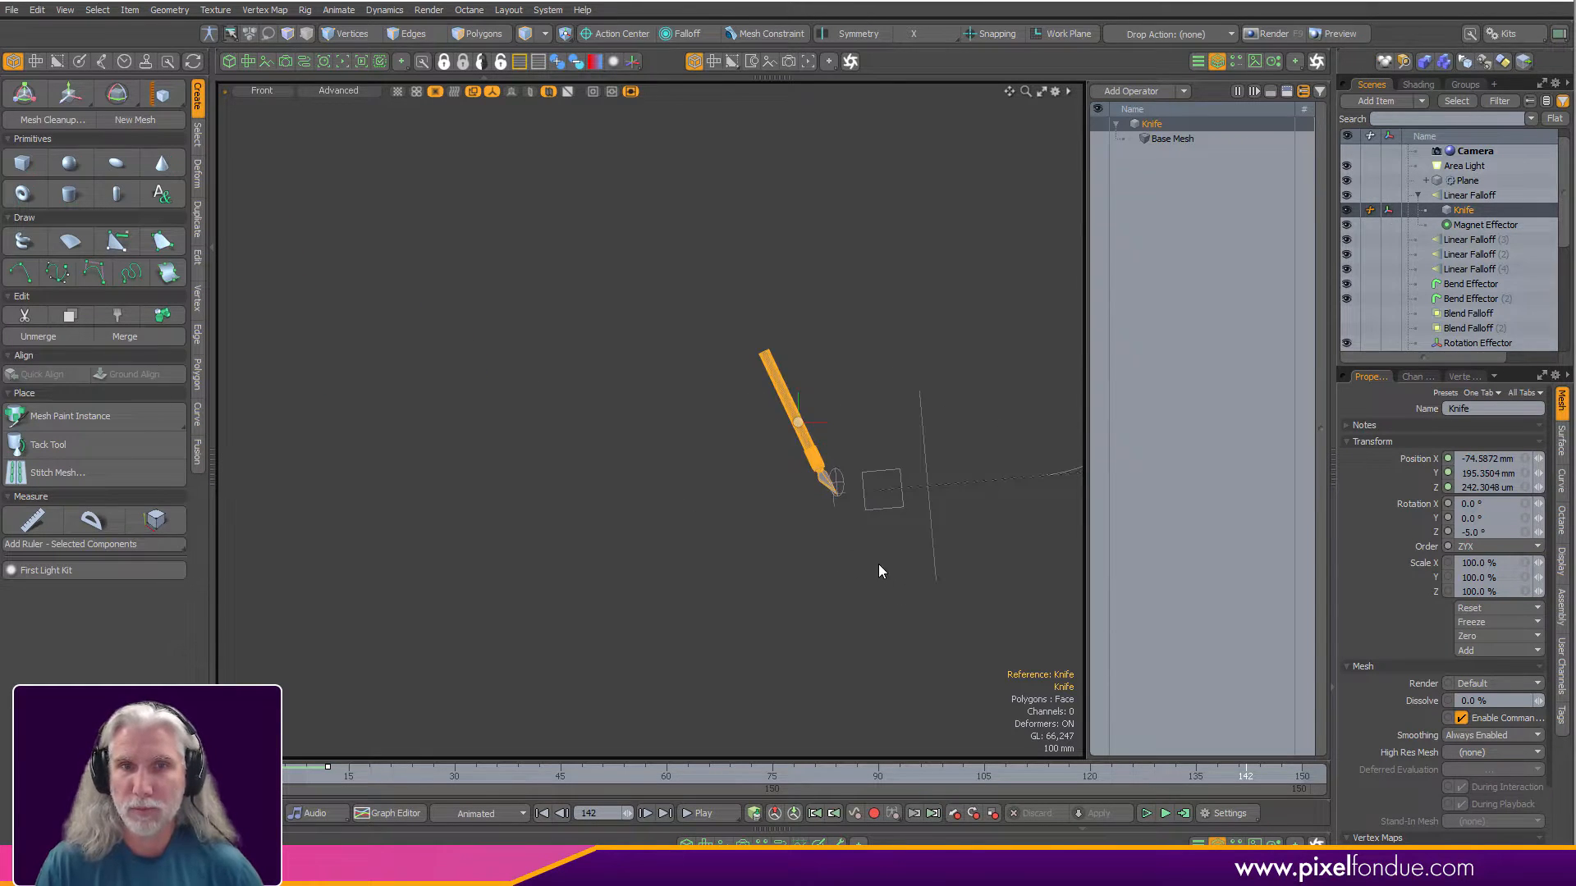
alt+shift+drag(852, 408, 739, 503)
key(ctrl+space)
click(977, 395)
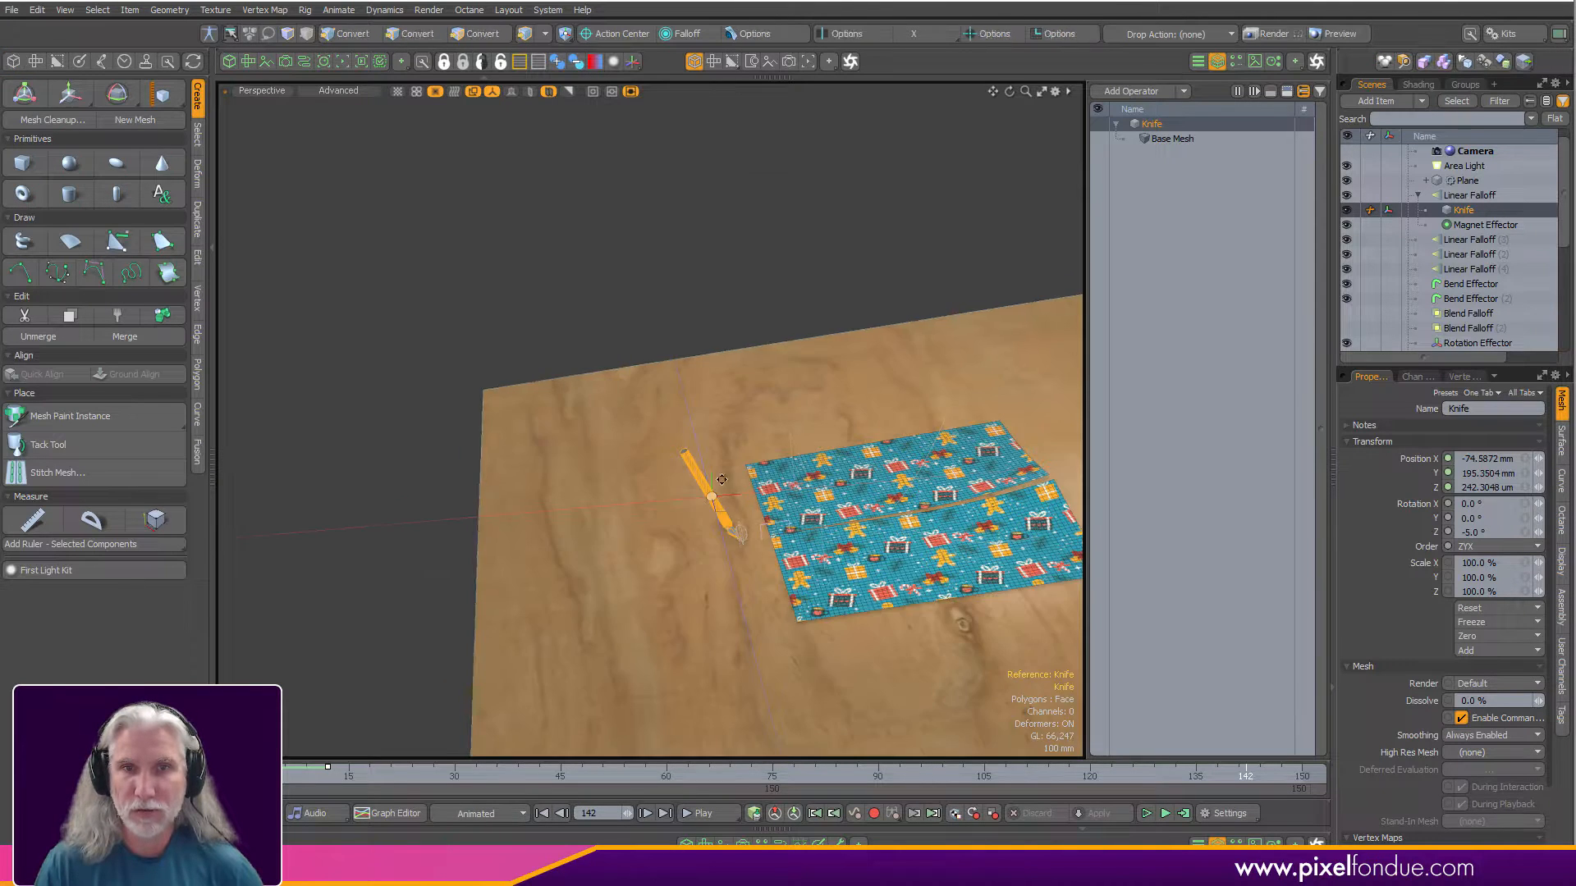
key(3)
drag(738, 261, 336, 667)
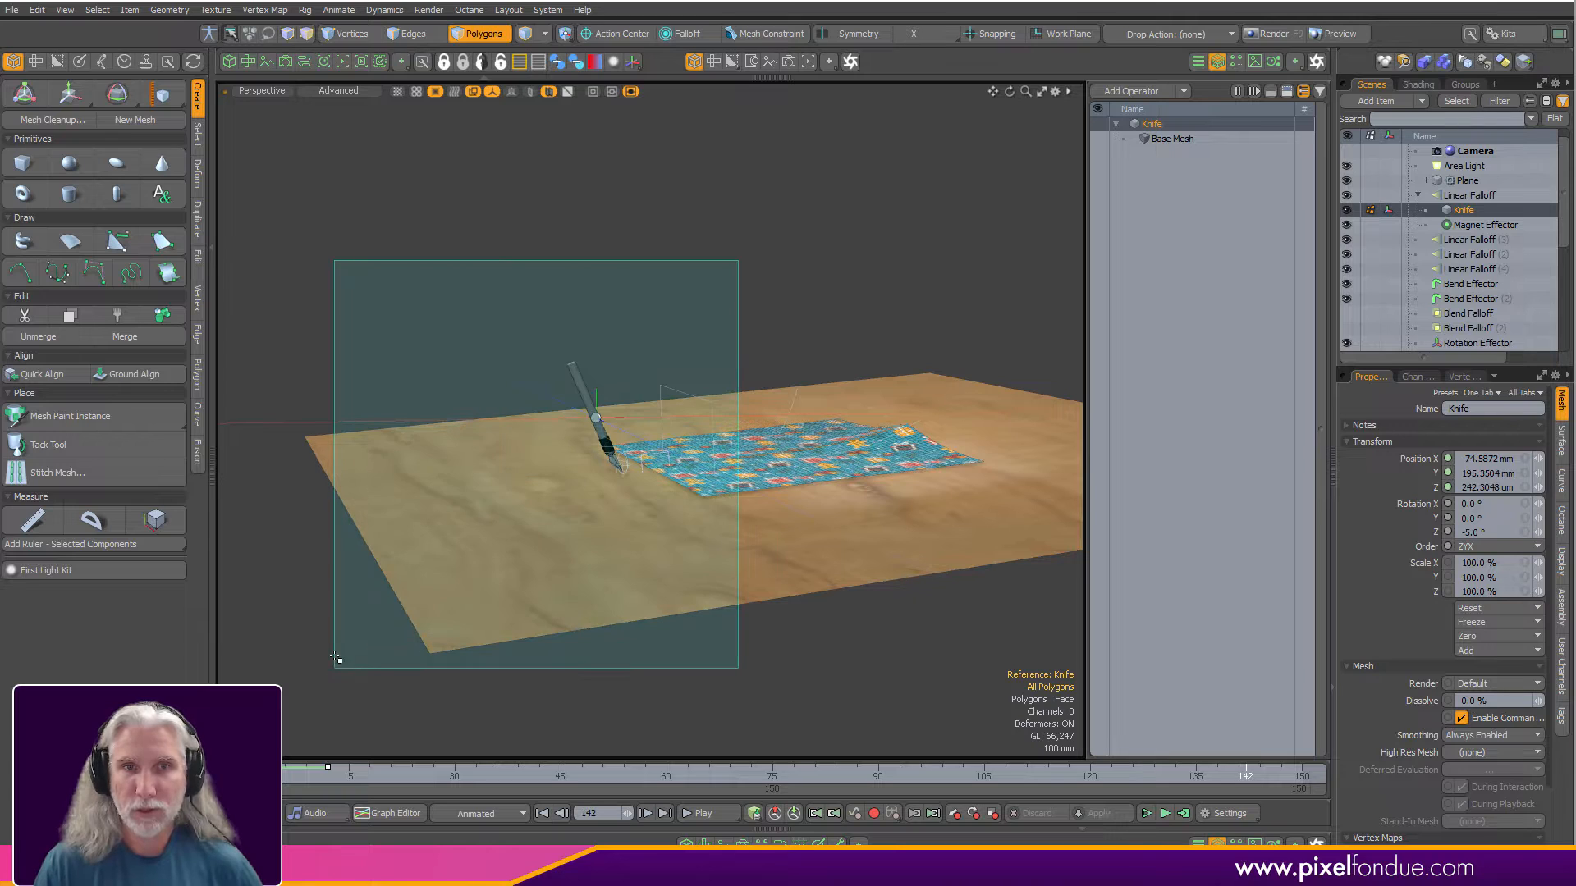
drag(461, 568, 510, 552)
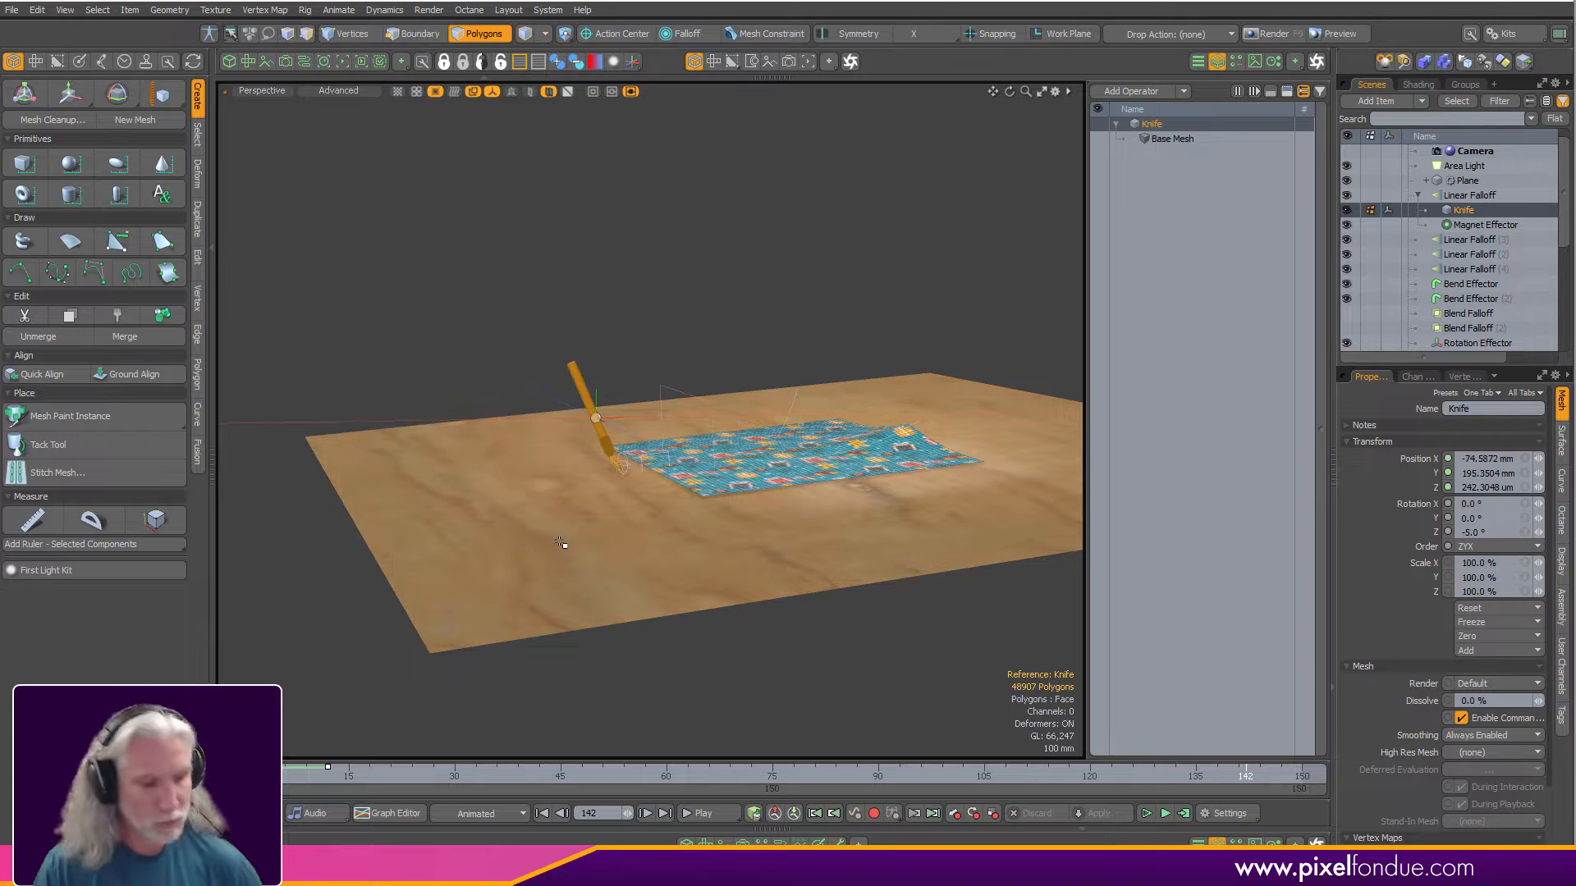
click(1388, 210)
Add a new mesh named Knife to the Untitled scene and paste the copied knife polygons into it.
click(1563, 262)
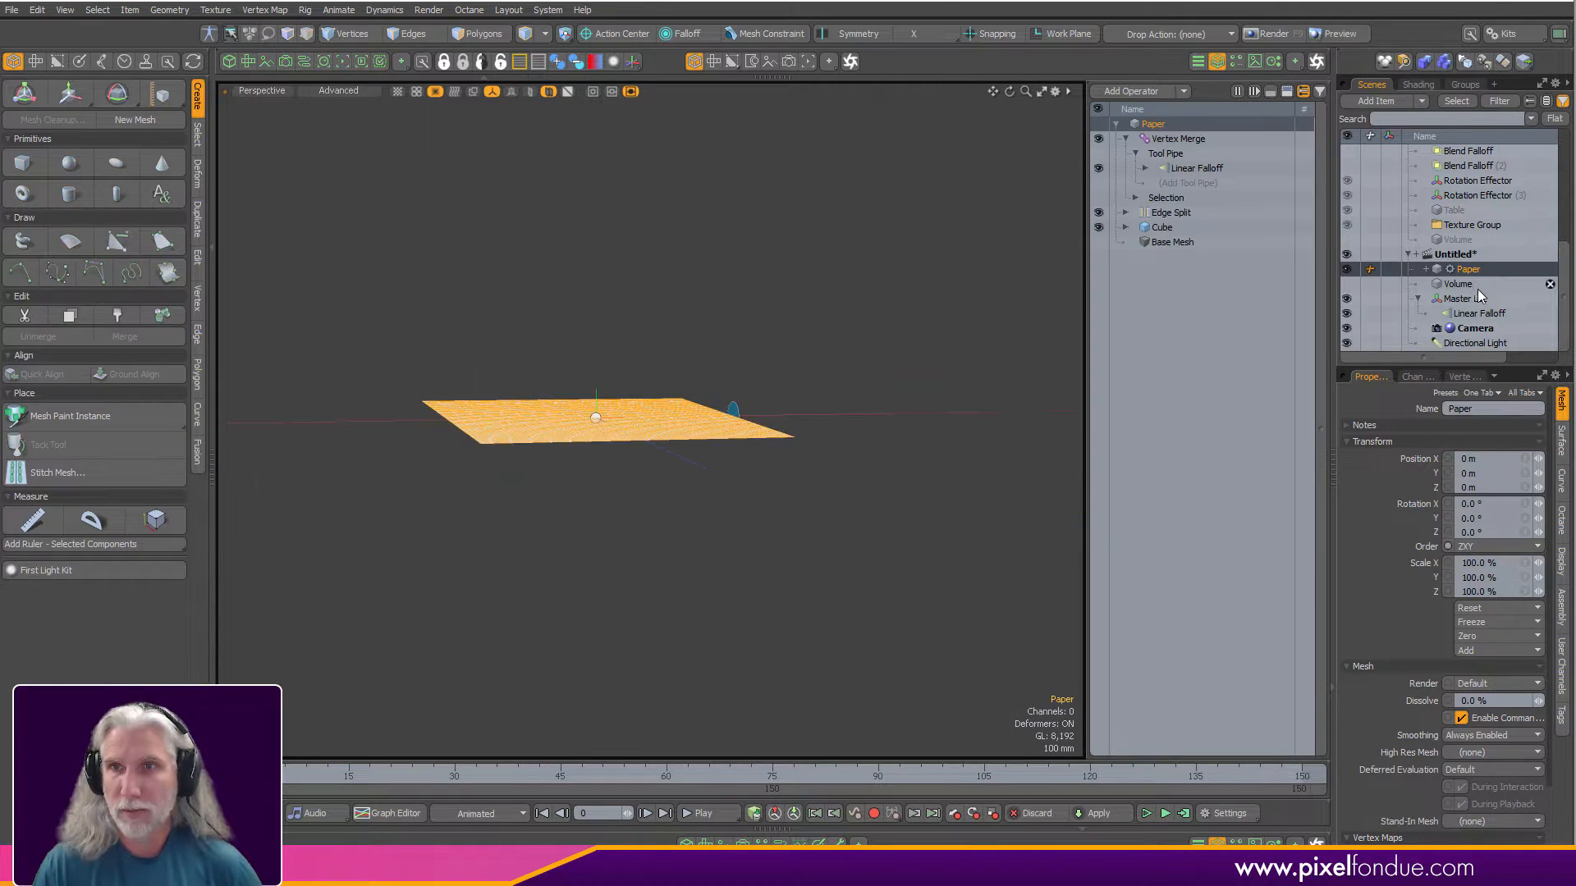
key(F2)
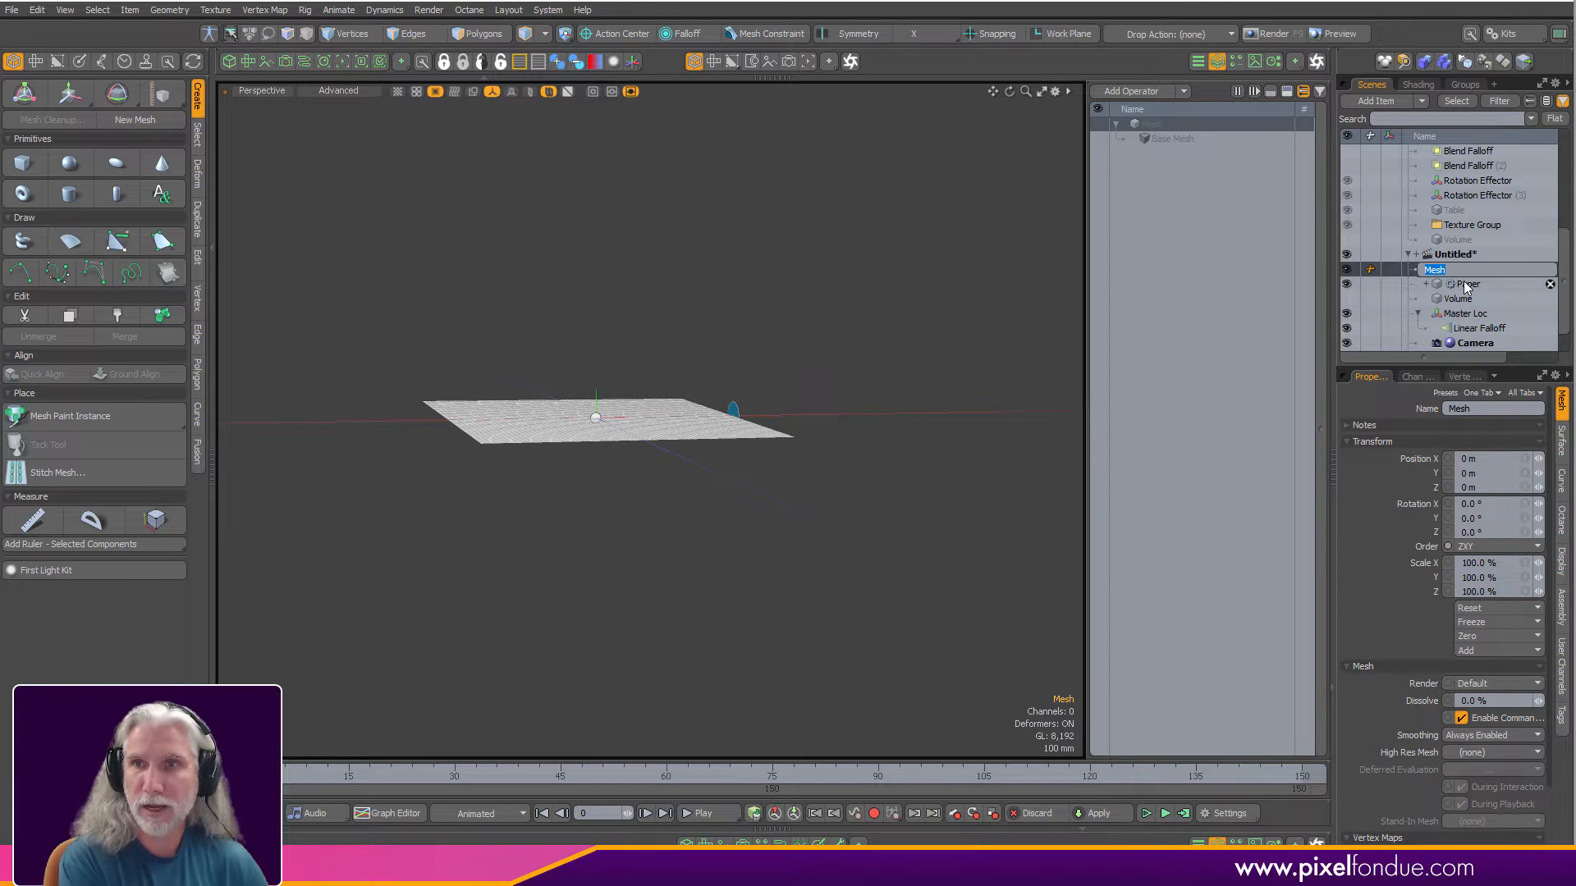
text(Knife)
key(Return)
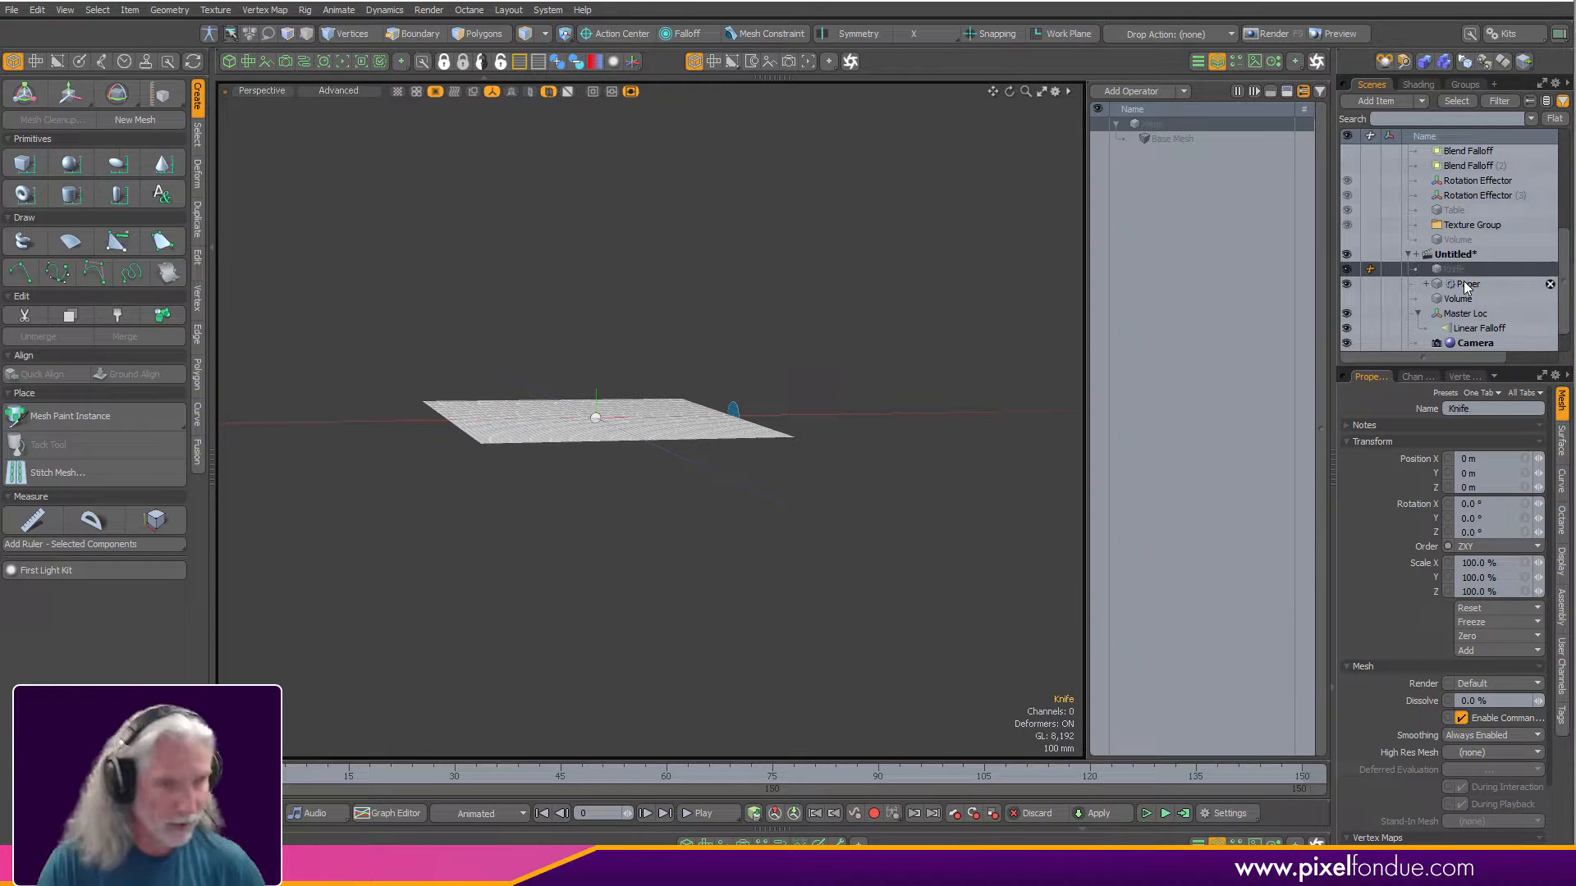
key(ctrl+v)
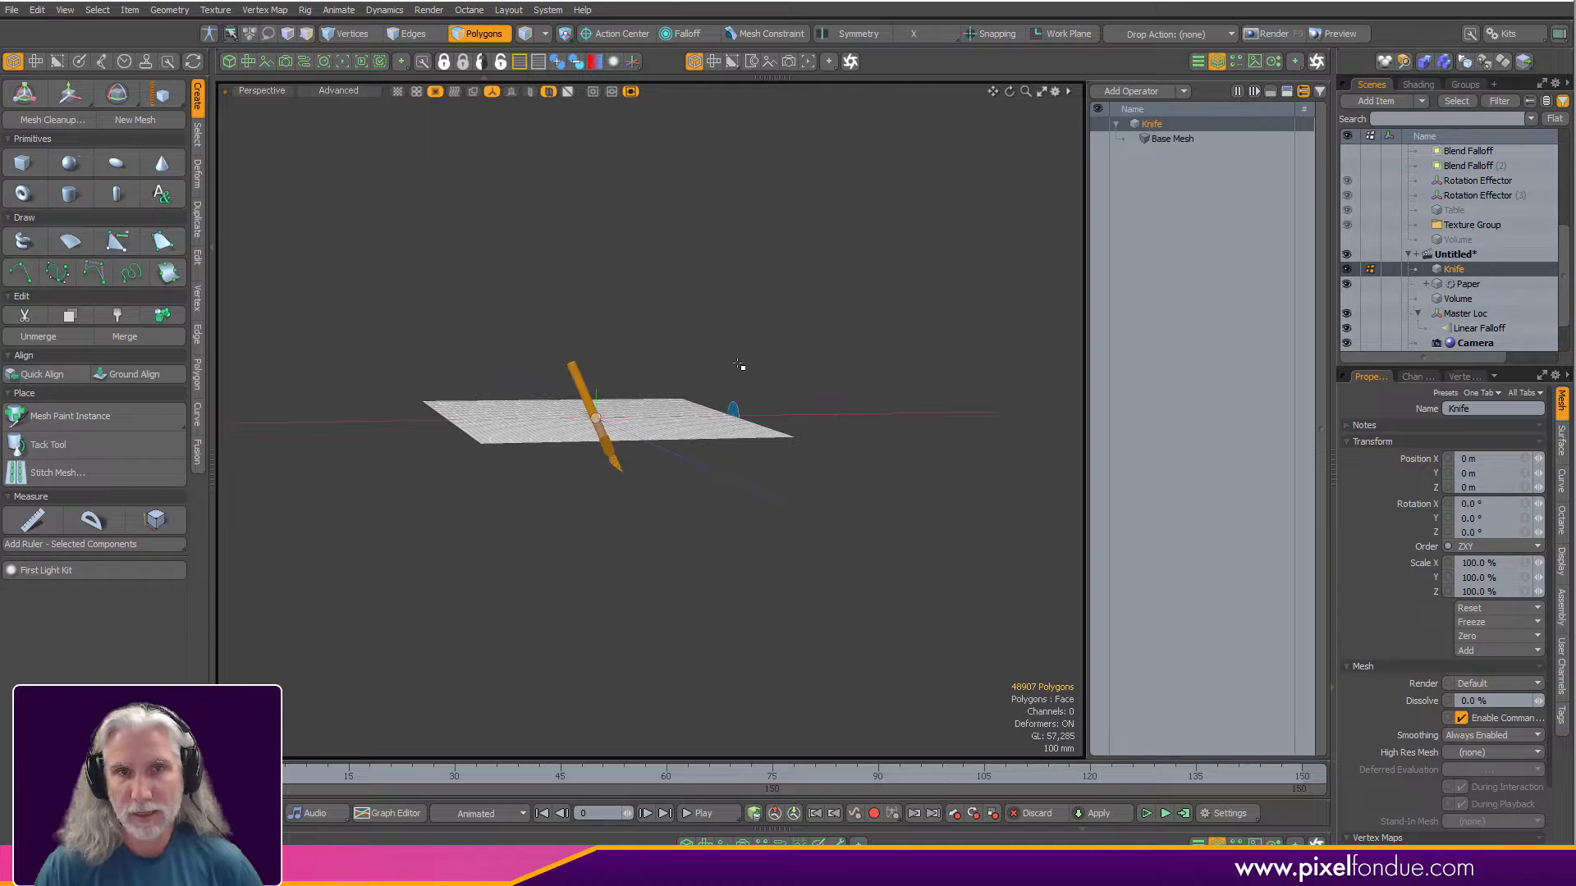
Move the pasted knife polygons in the front view so that the blade's tip sits on the origin.
alt+drag(731, 366, 619, 370)
ctrl+alt+drag(619, 371, 736, 479)
key(KP_2)
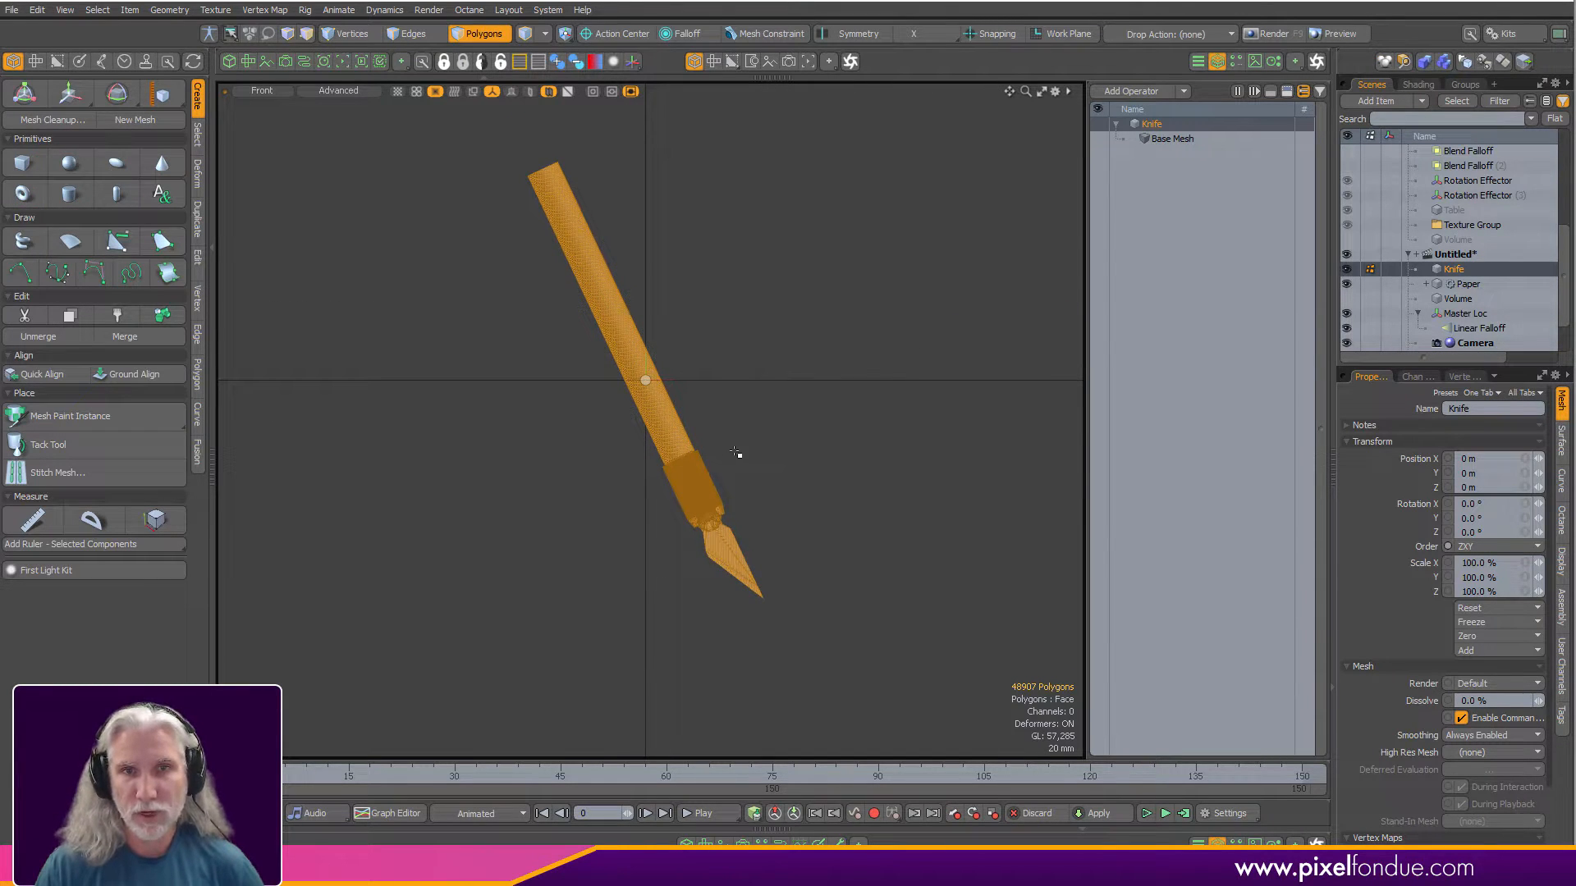
key(w)
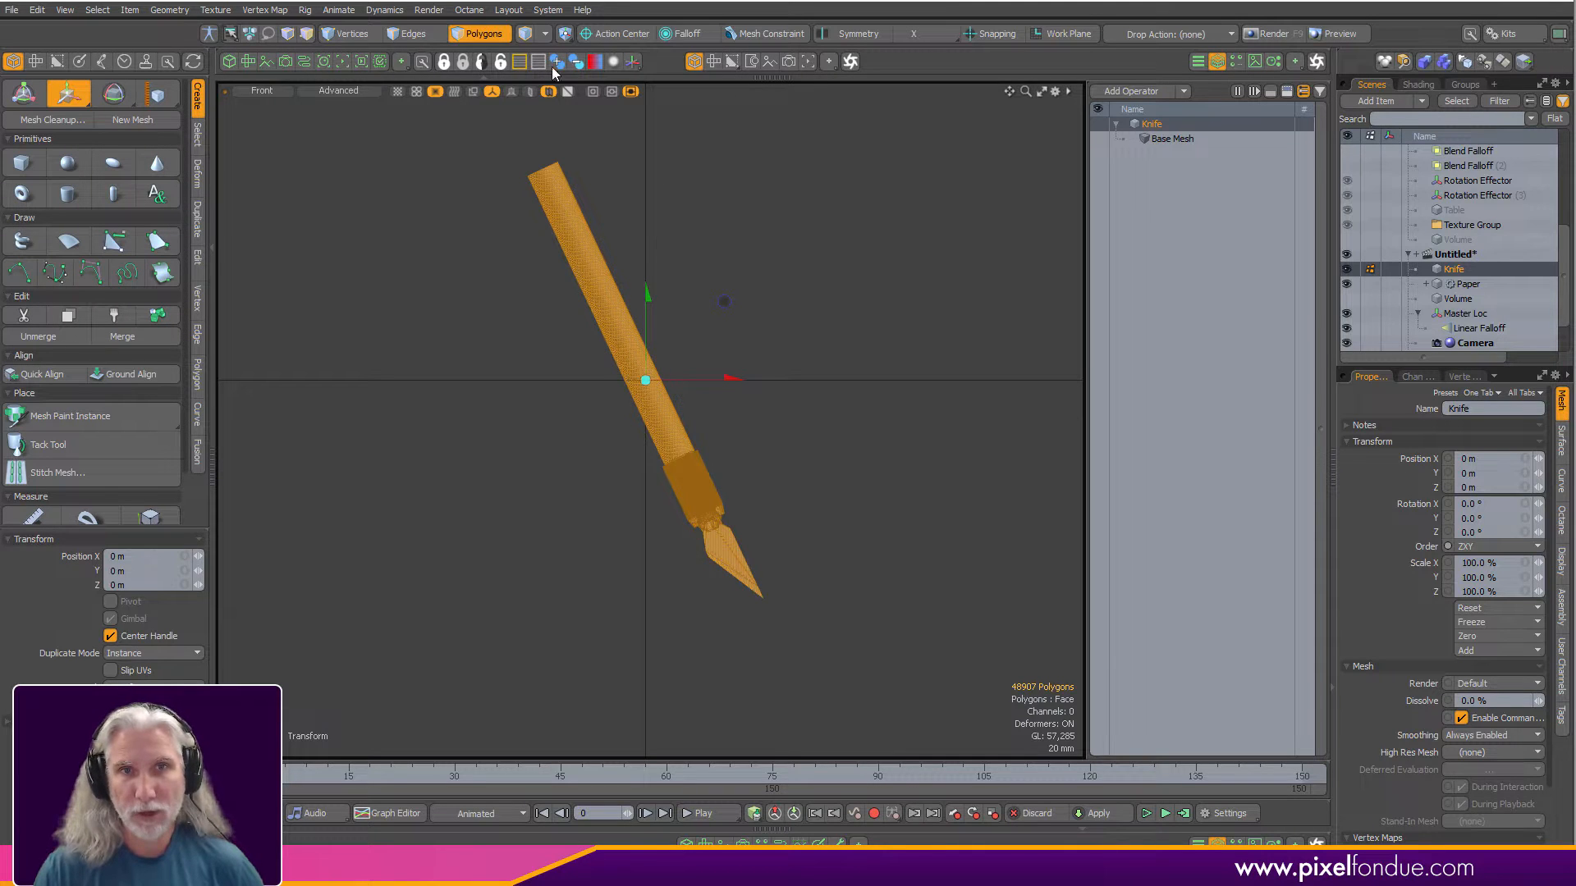
drag(790, 495, 672, 279)
ctrl+alt+drag(640, 367, 825, 382)
alt+shift+drag(739, 434, 719, 362)
scroll(822, 429, down, 5)
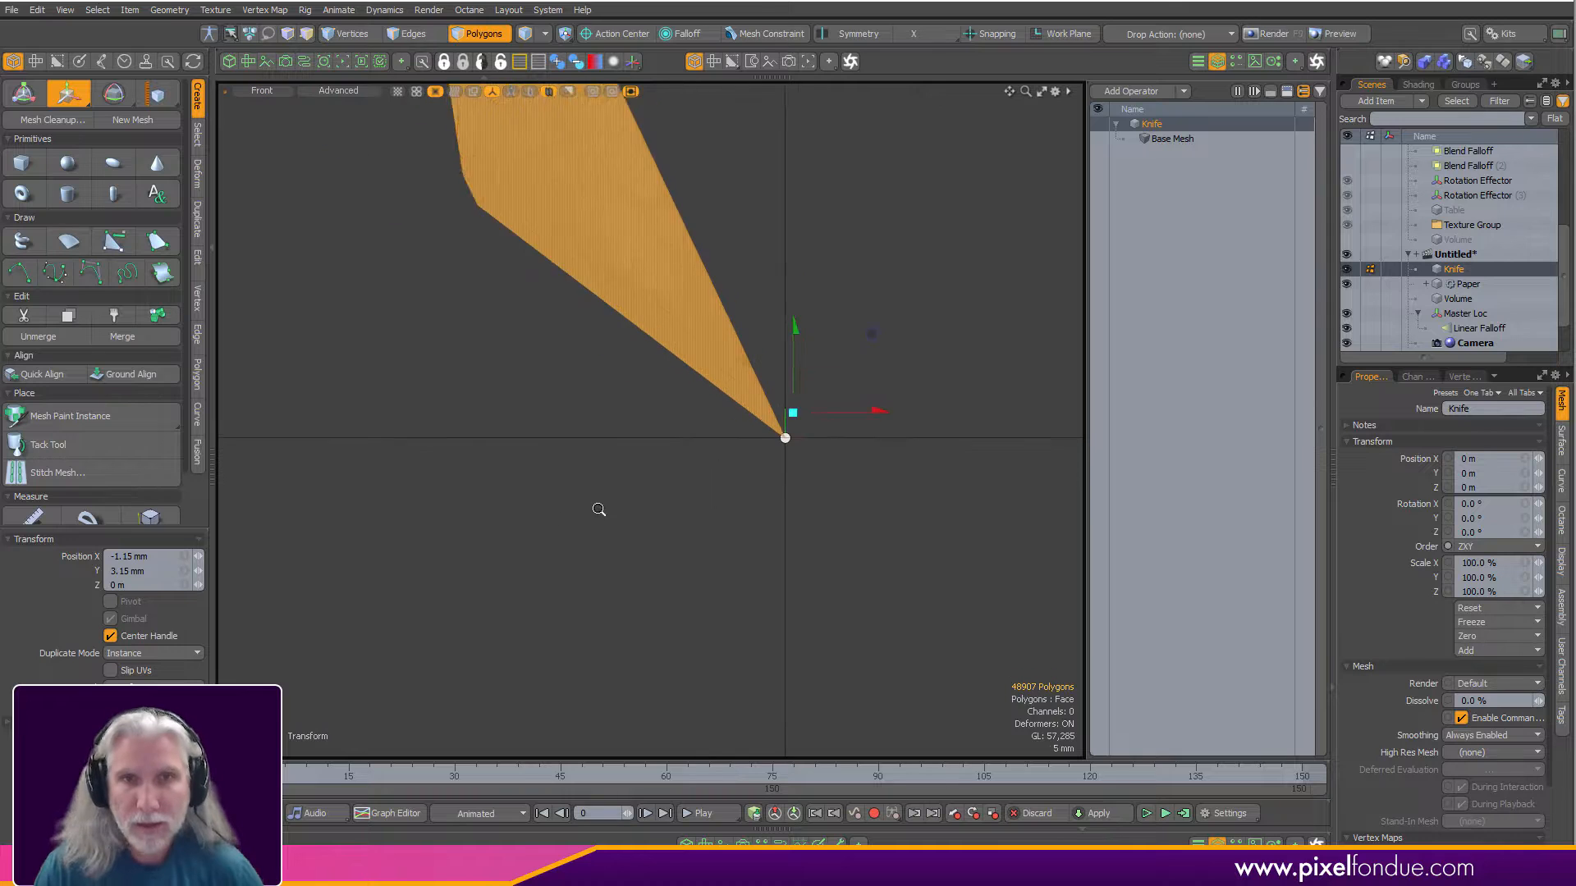
key(q)
scroll(862, 493, down, 8)
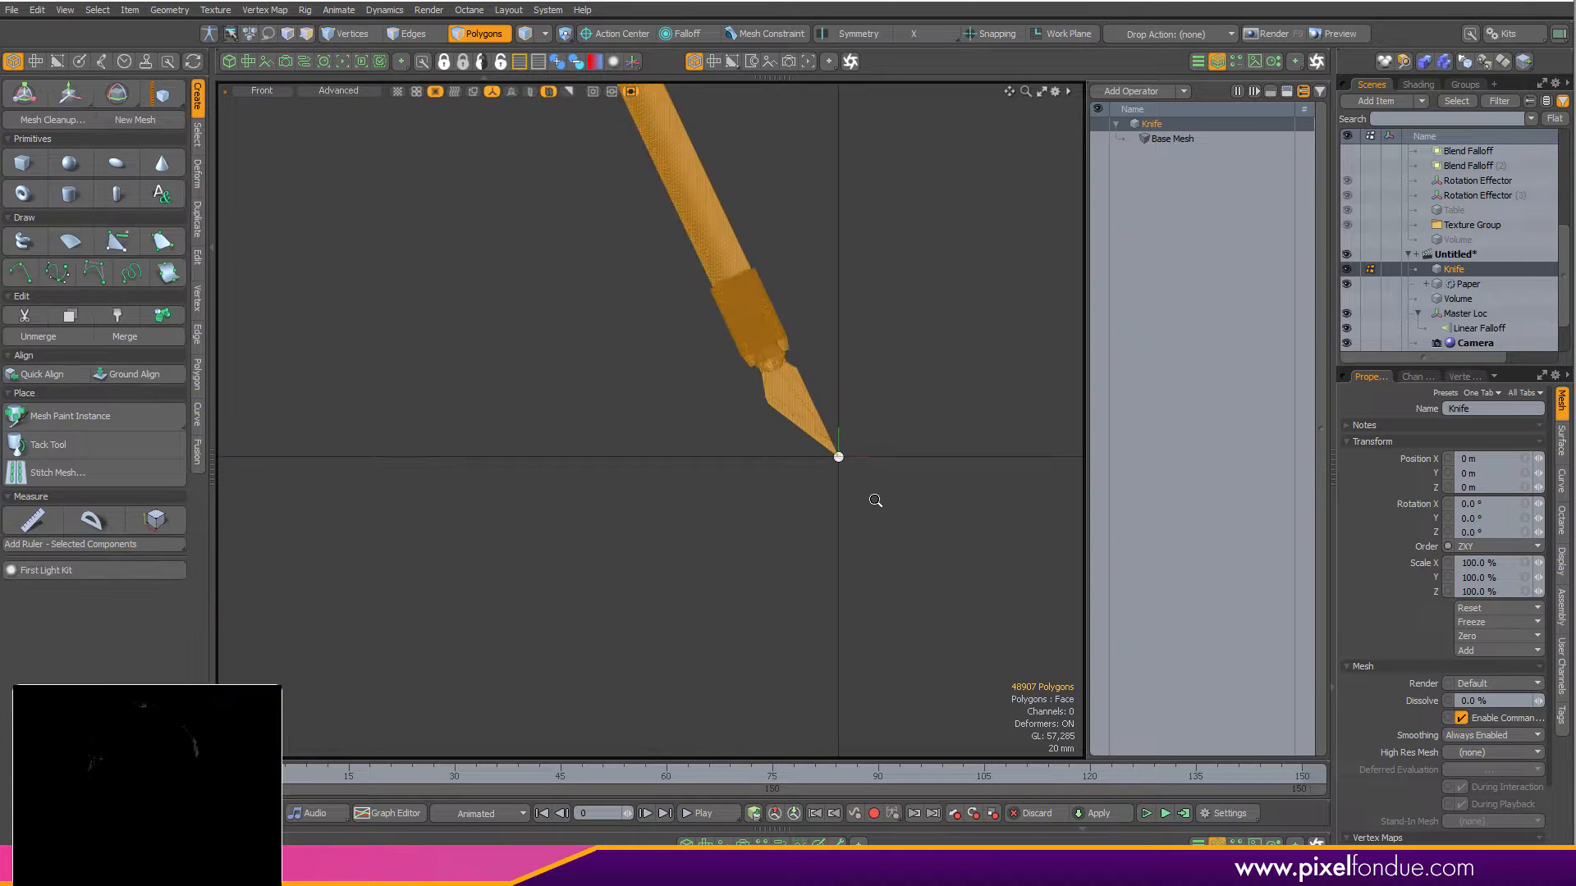
Parent the Knife item to Master Loc and set the knife's X position to 0.
alt+shift+drag(820, 513, 716, 568)
click(844, 493)
key(5)
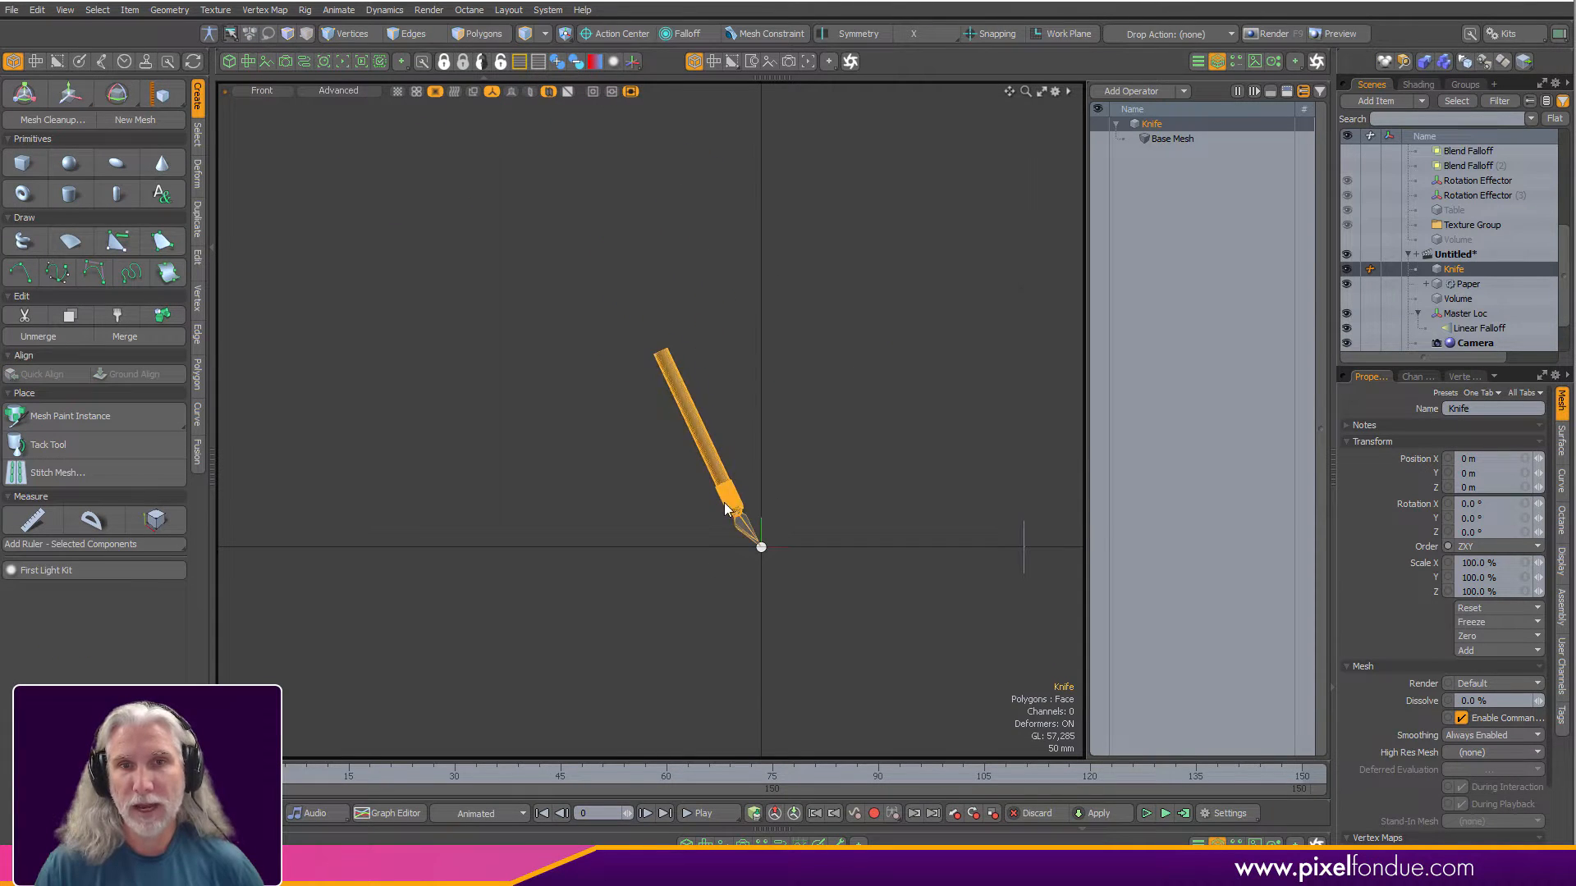
alt+shift+drag(870, 446, 730, 444)
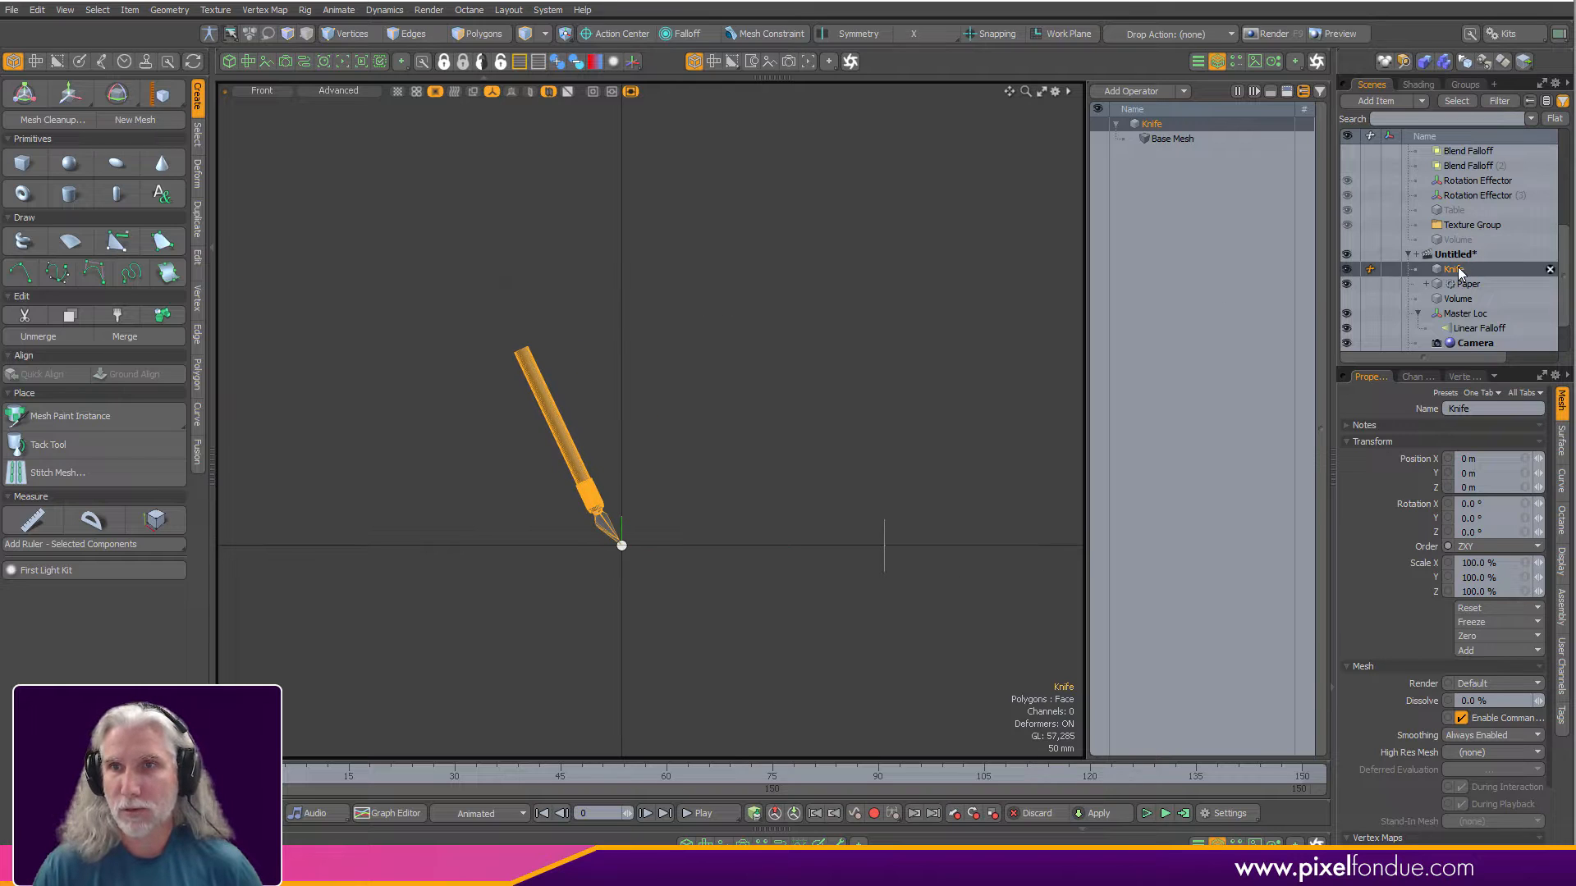
drag(1458, 273, 1477, 311)
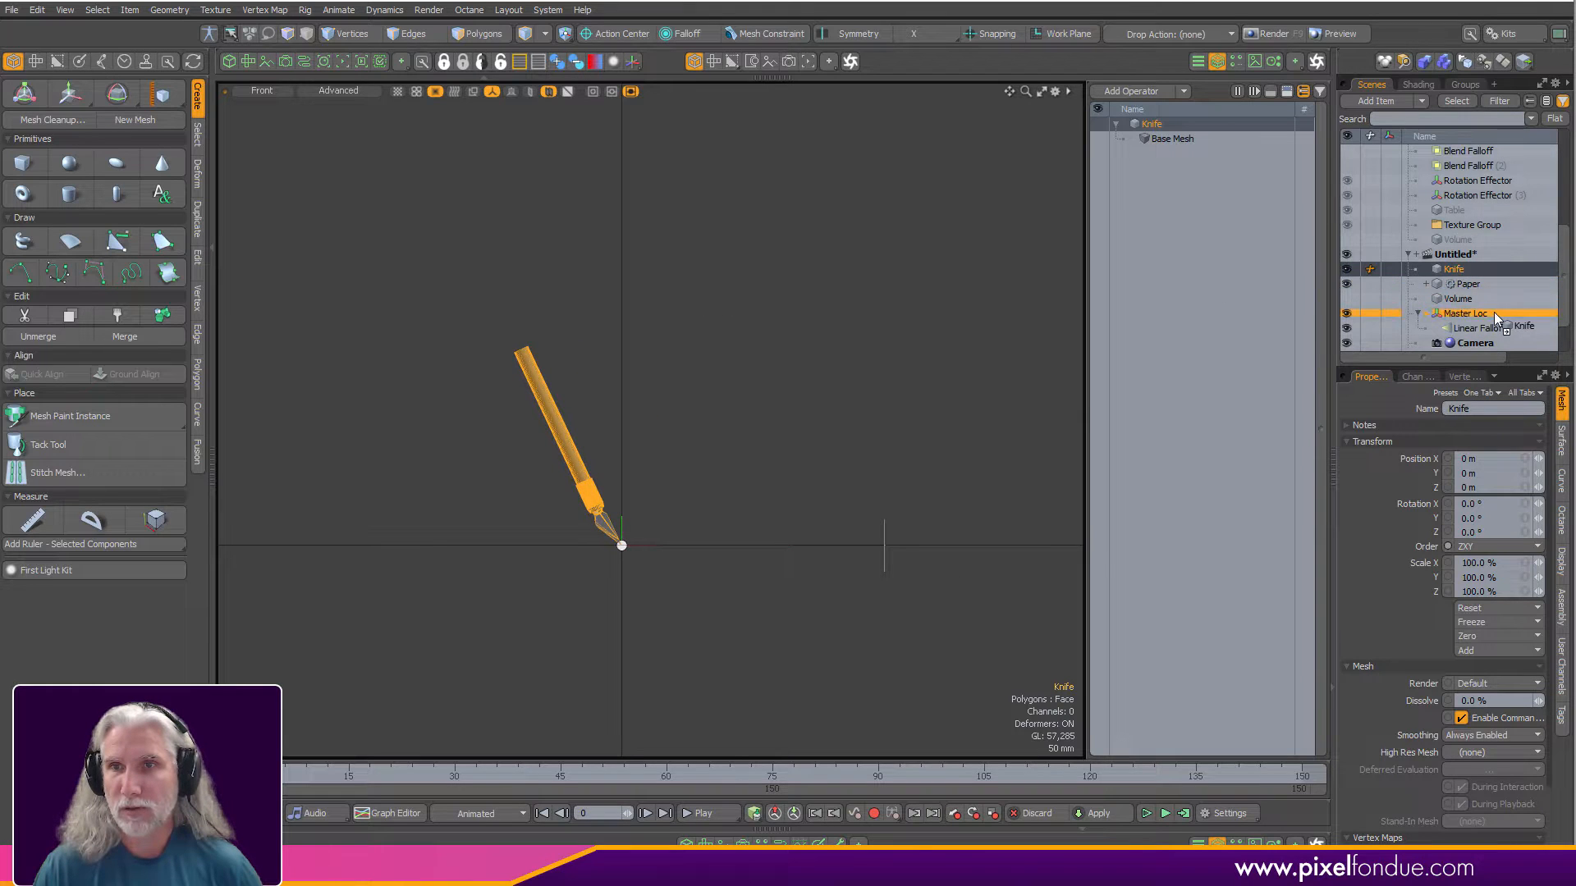
click(1496, 464)
text(0)
key(Return)
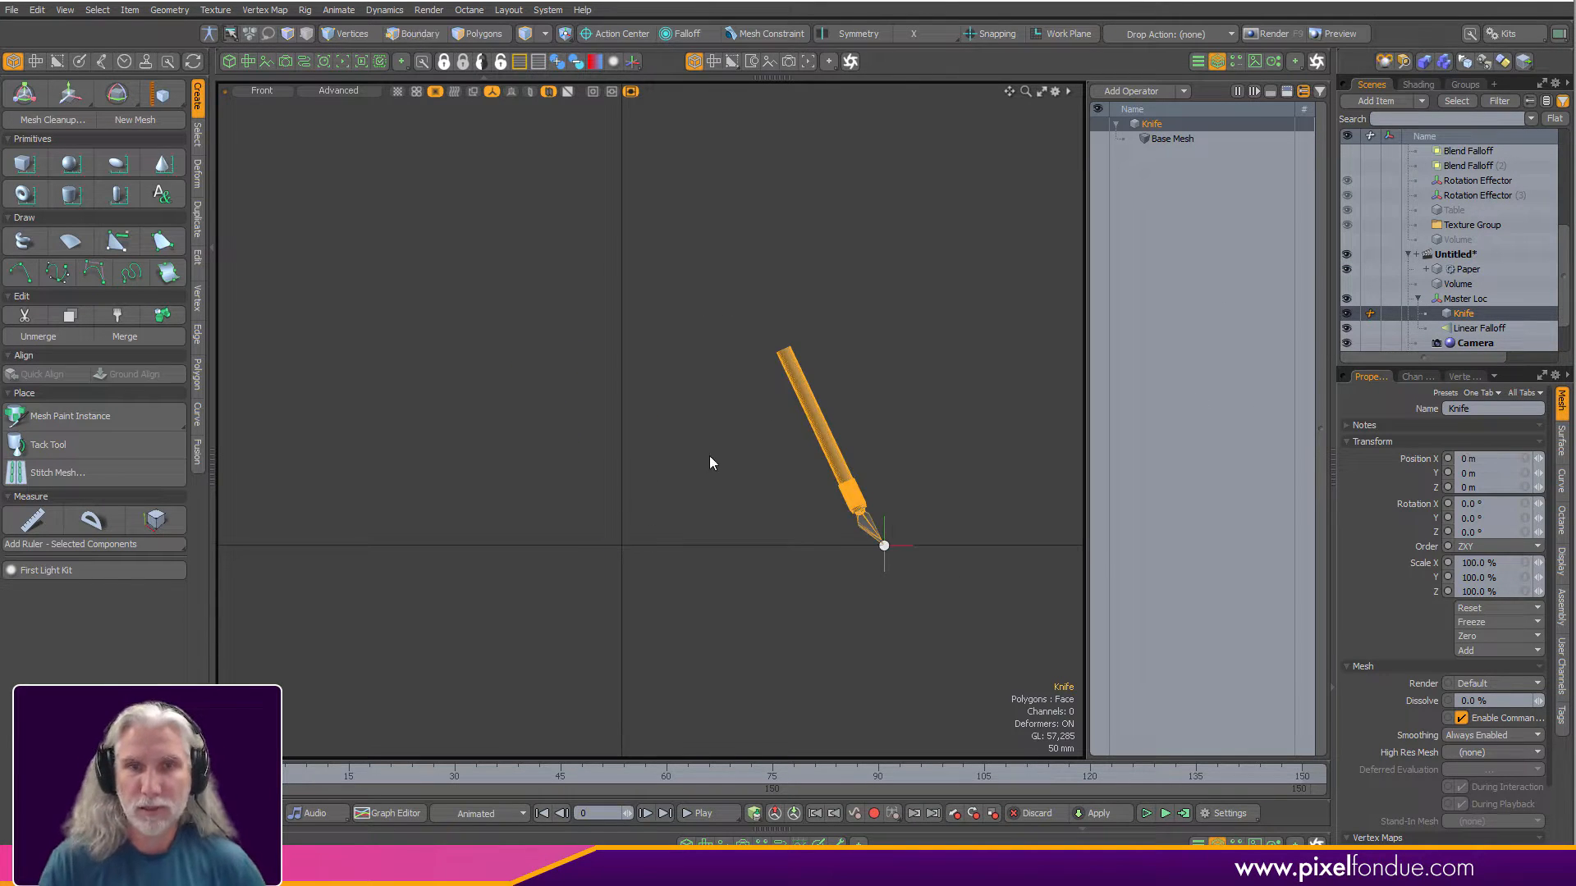
Move Master Loc about -676 mm along X over the paper and view the blade tip up close.
key(KP_Decimal)
alt+drag(711, 460, 884, 486)
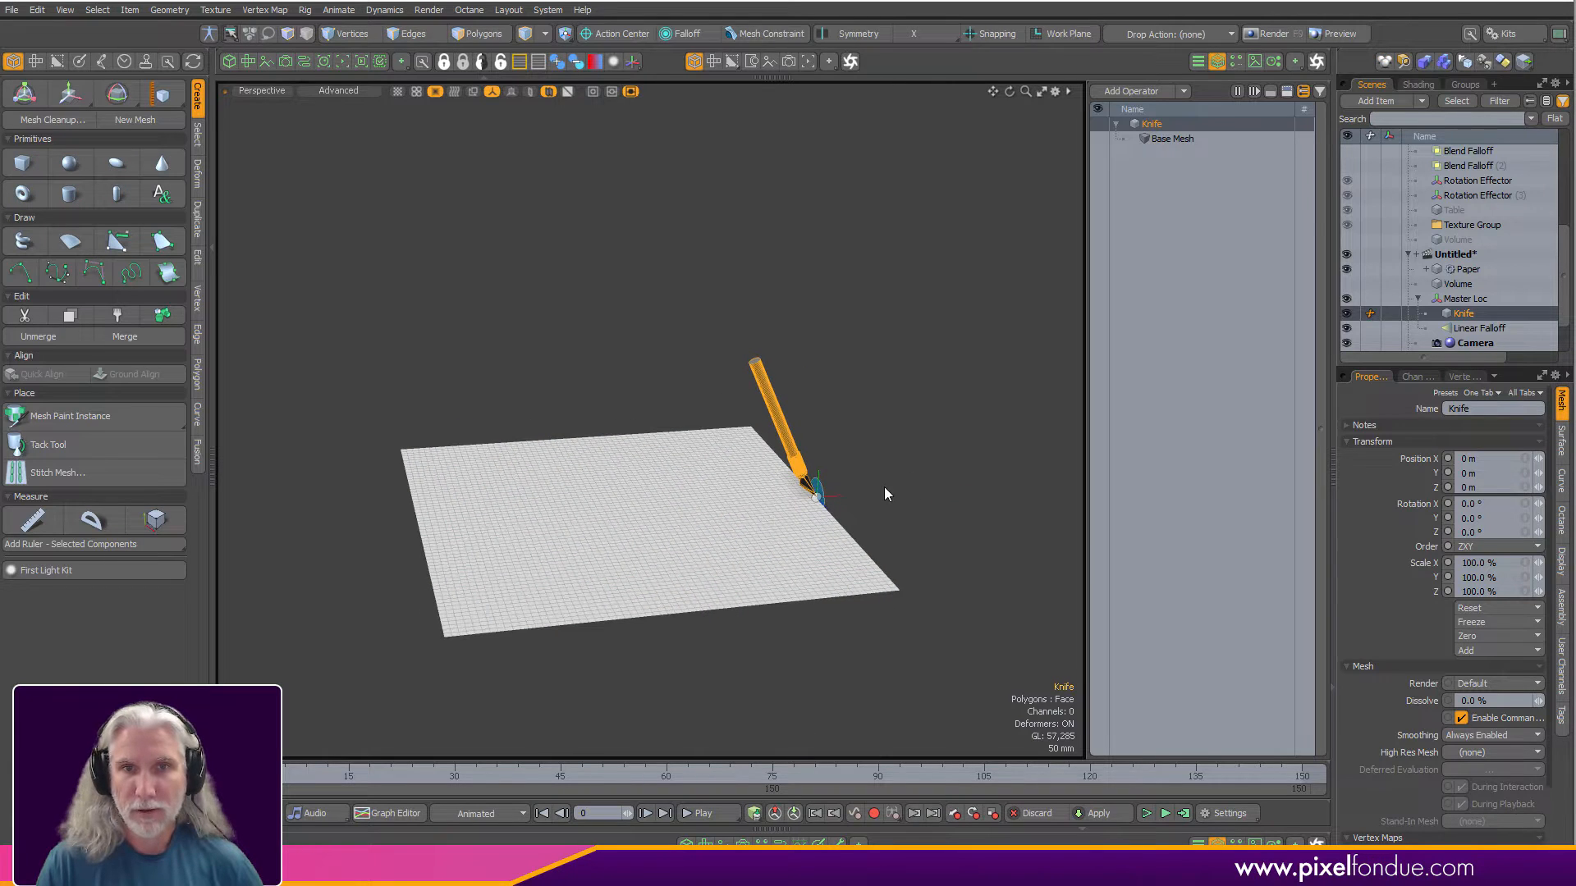
click(874, 501)
click(822, 489)
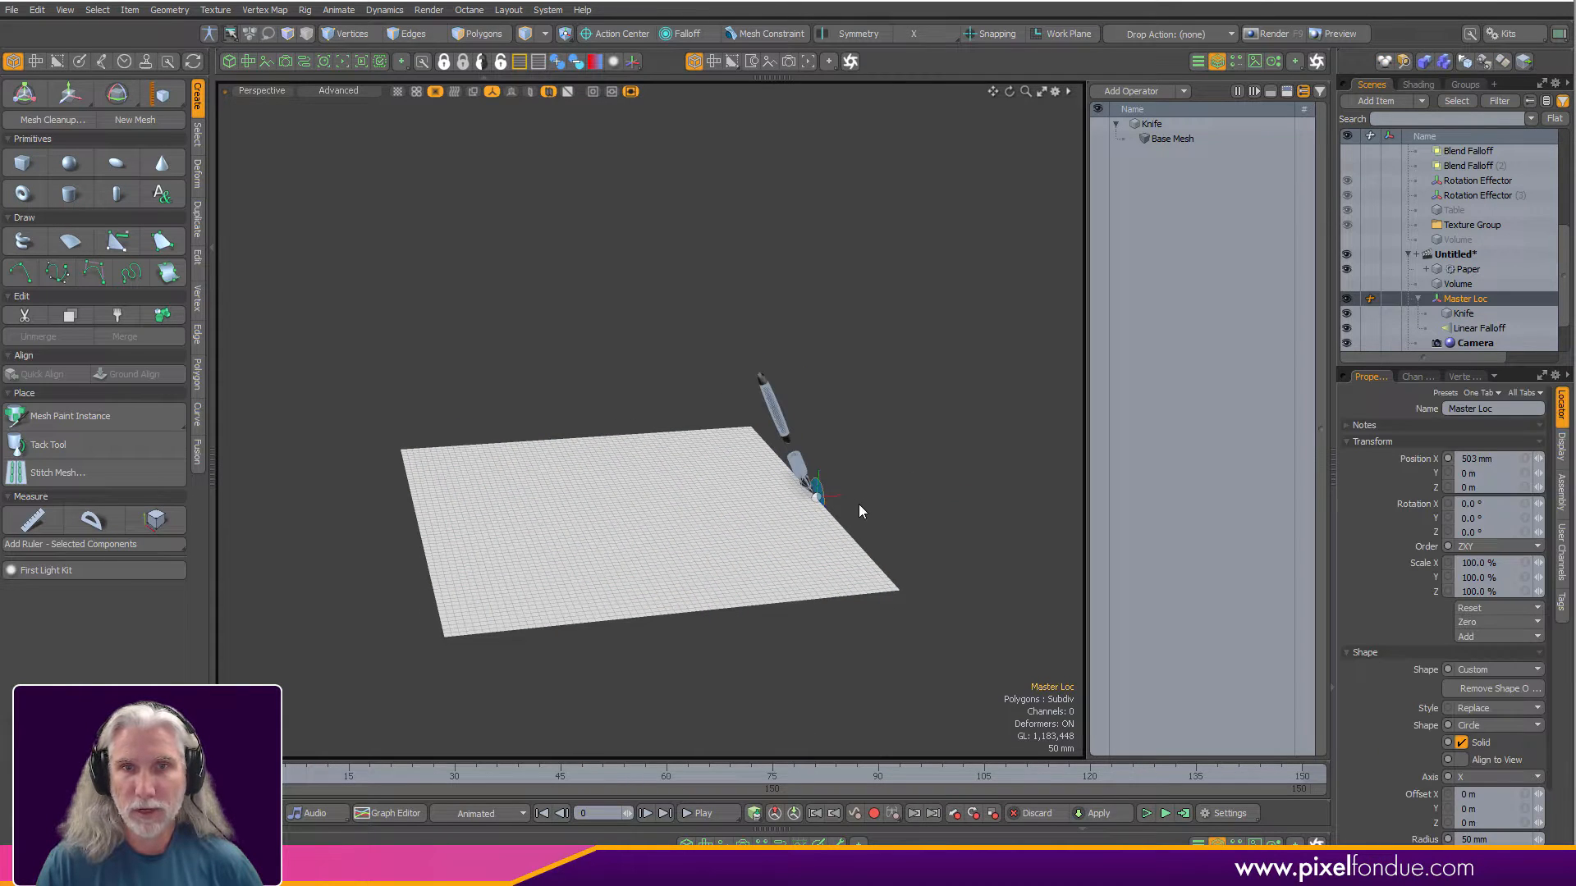
key(w)
drag(875, 493, 710, 359)
key(KP_3)
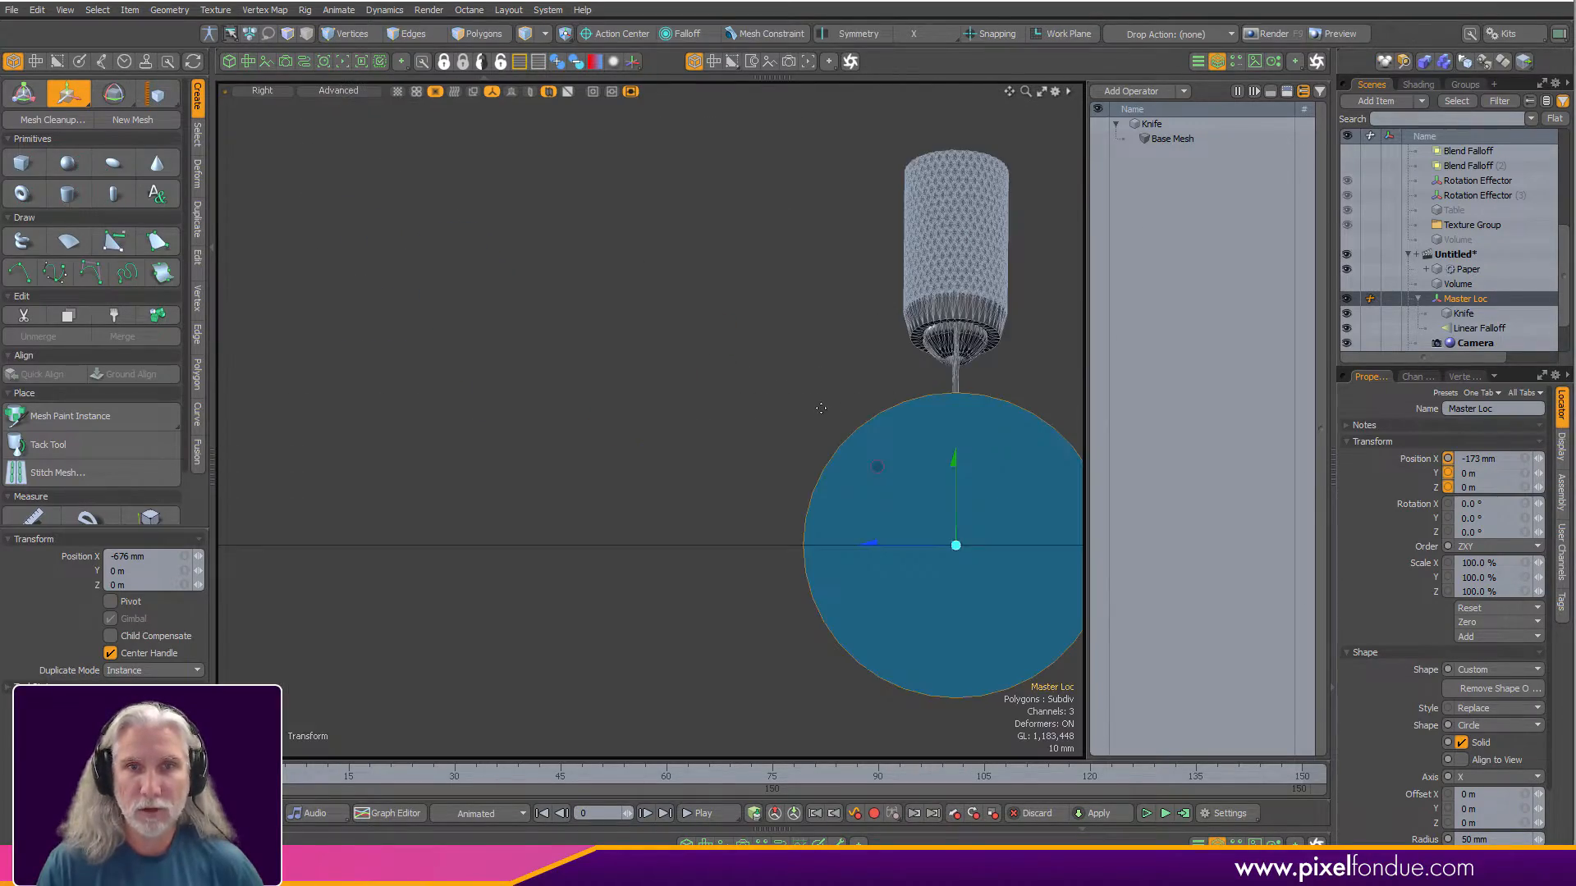
key(ctrl+space)
click(932, 310)
alt+drag(932, 310, 763, 408)
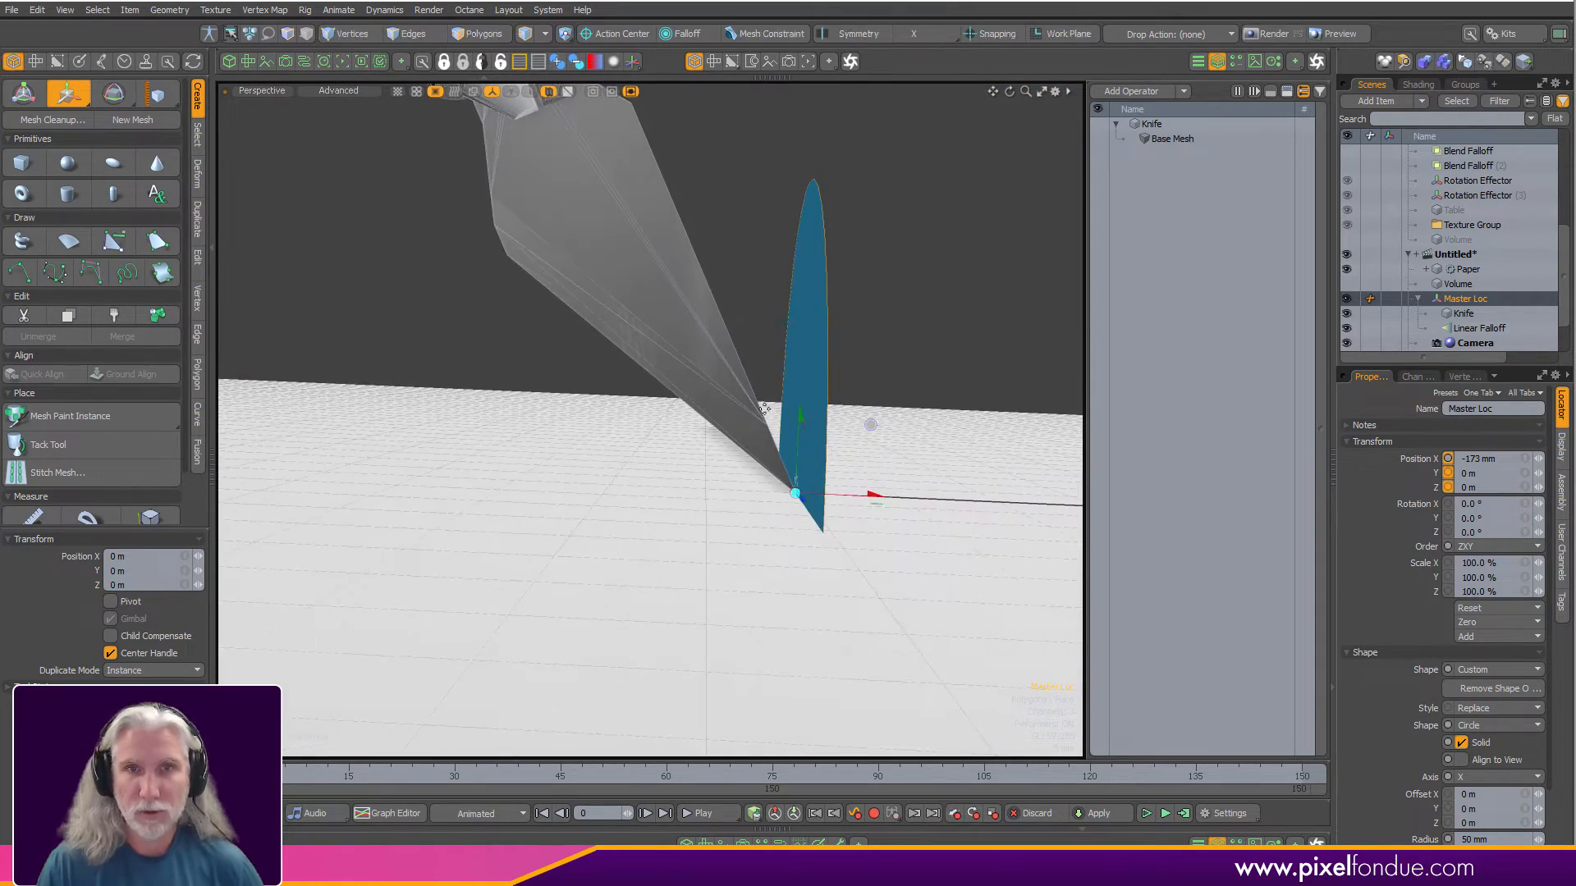
Offset the Knife item about 2.8 mm along X and -1.6 mm along Y so the tip sinks into the paper.
click(1463, 313)
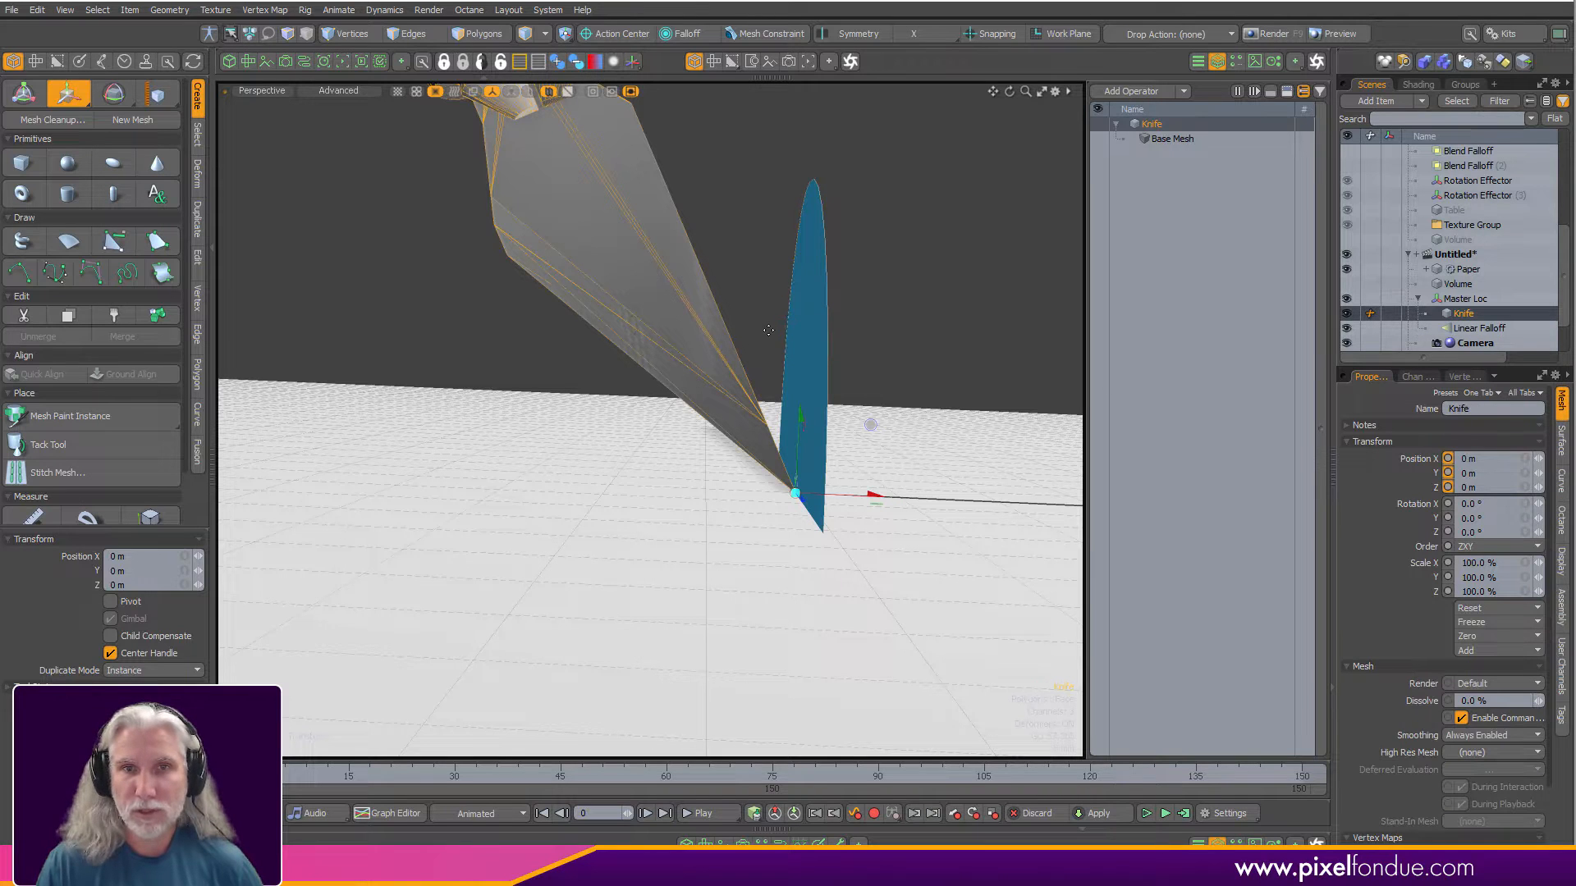
drag(800, 413, 800, 426)
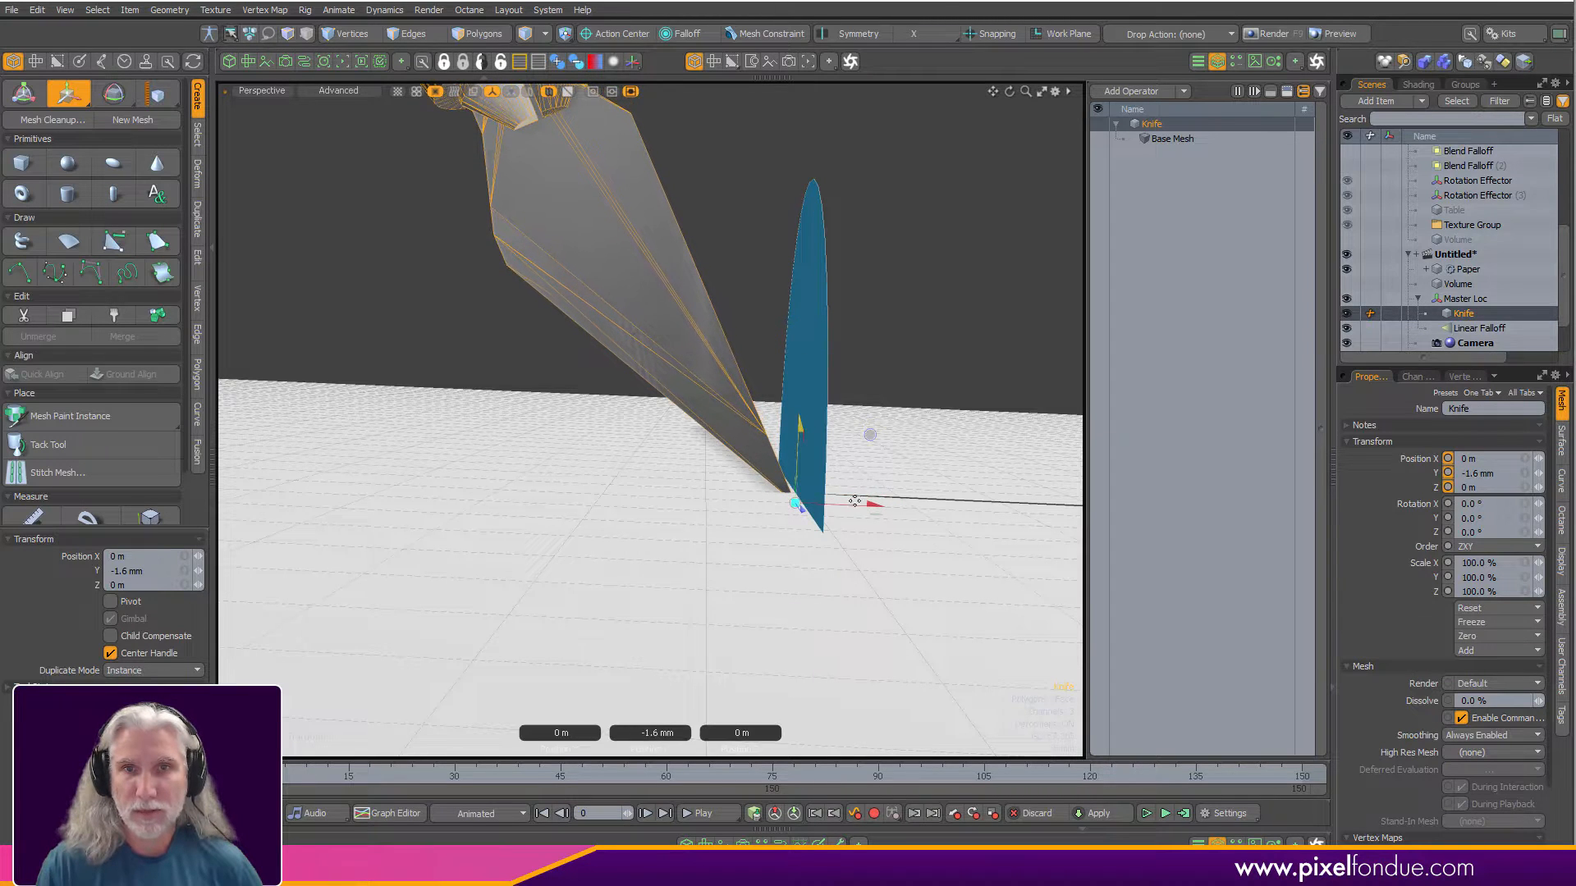
drag(873, 501, 891, 496)
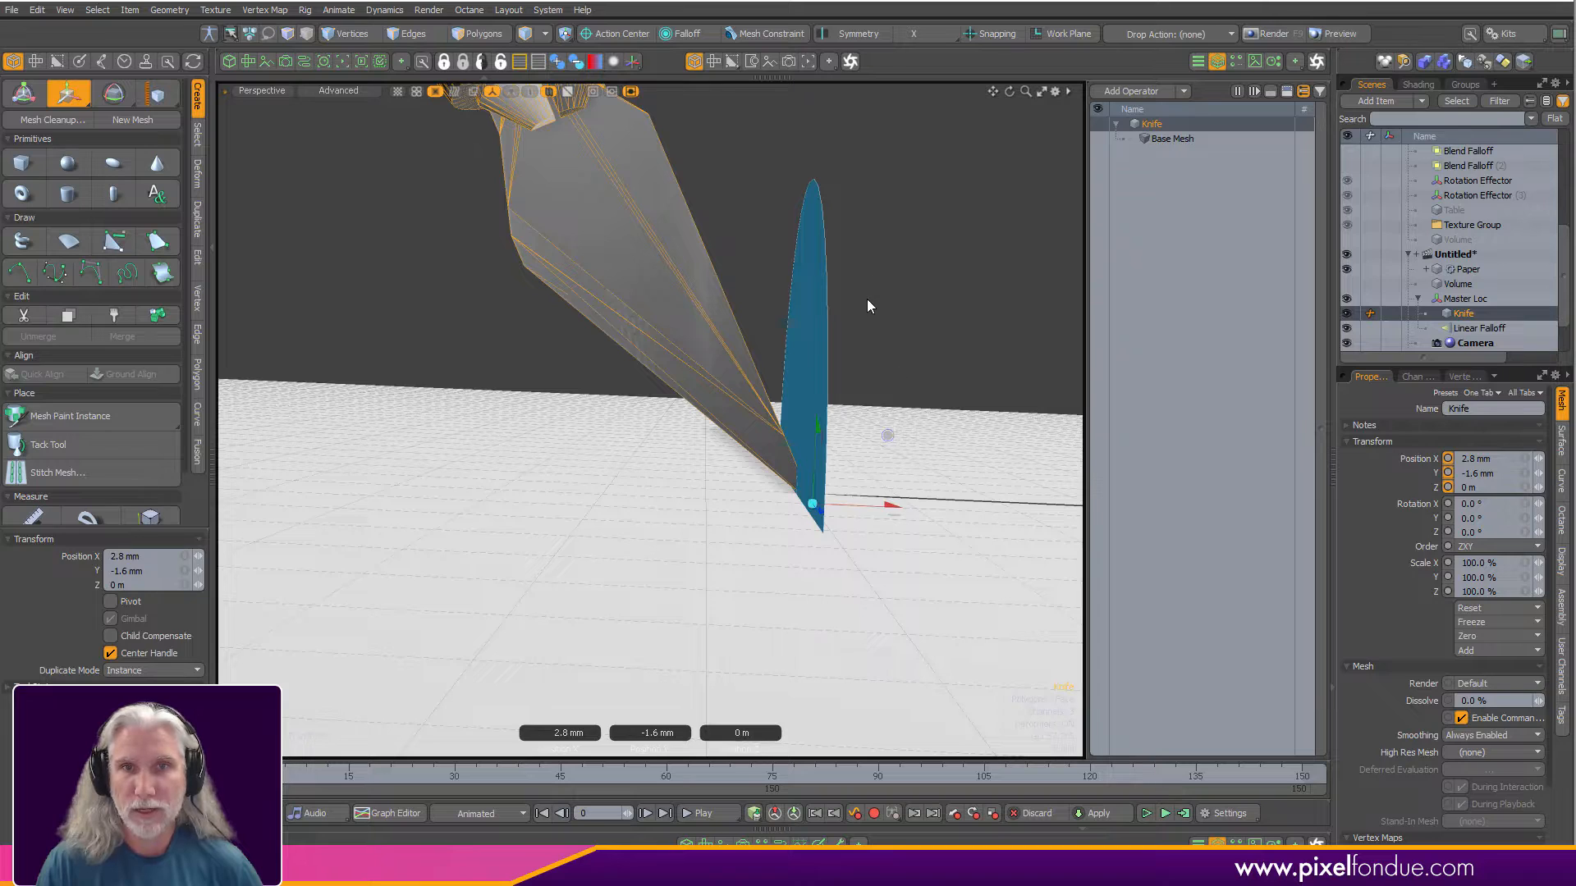
key(Escape)
Turn off the Solid option of Master Loc's circle shape.
click(812, 400)
key(p)
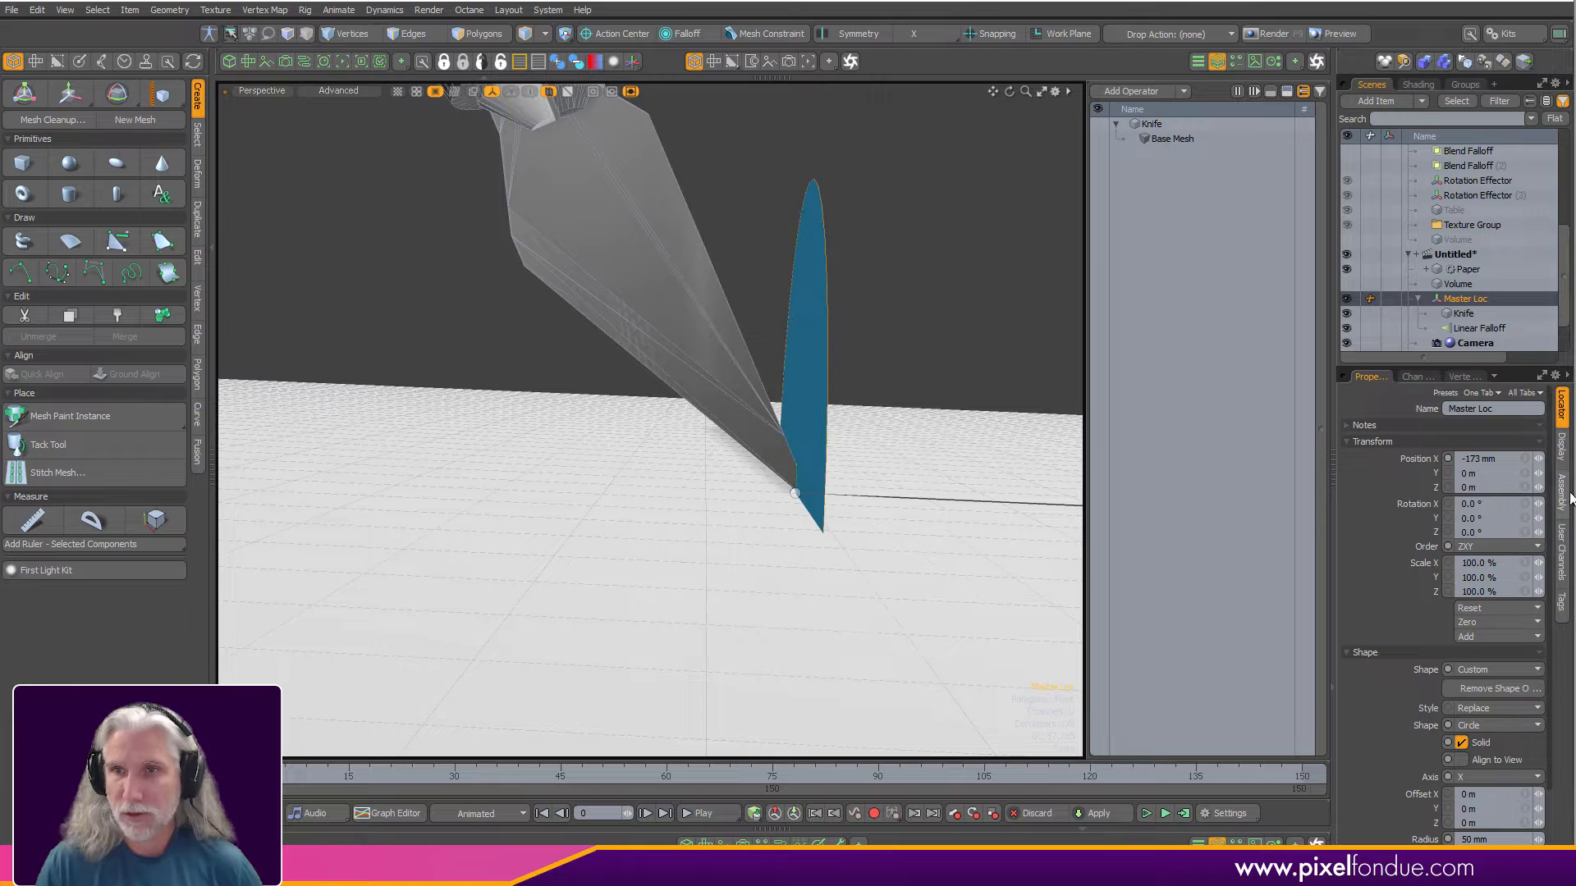
click(1562, 453)
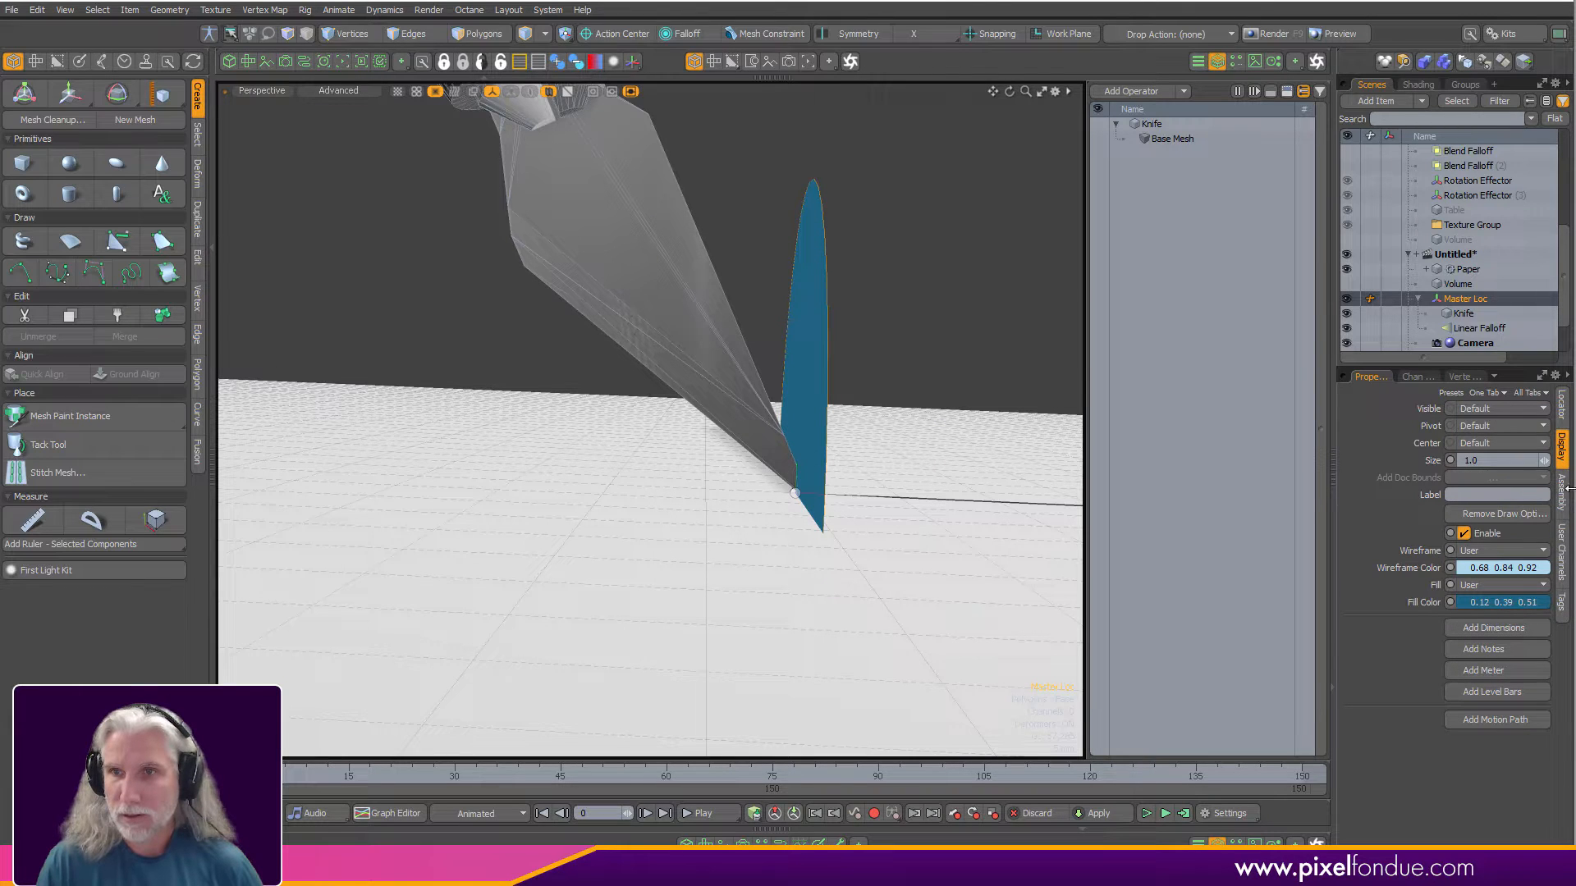
click(1564, 414)
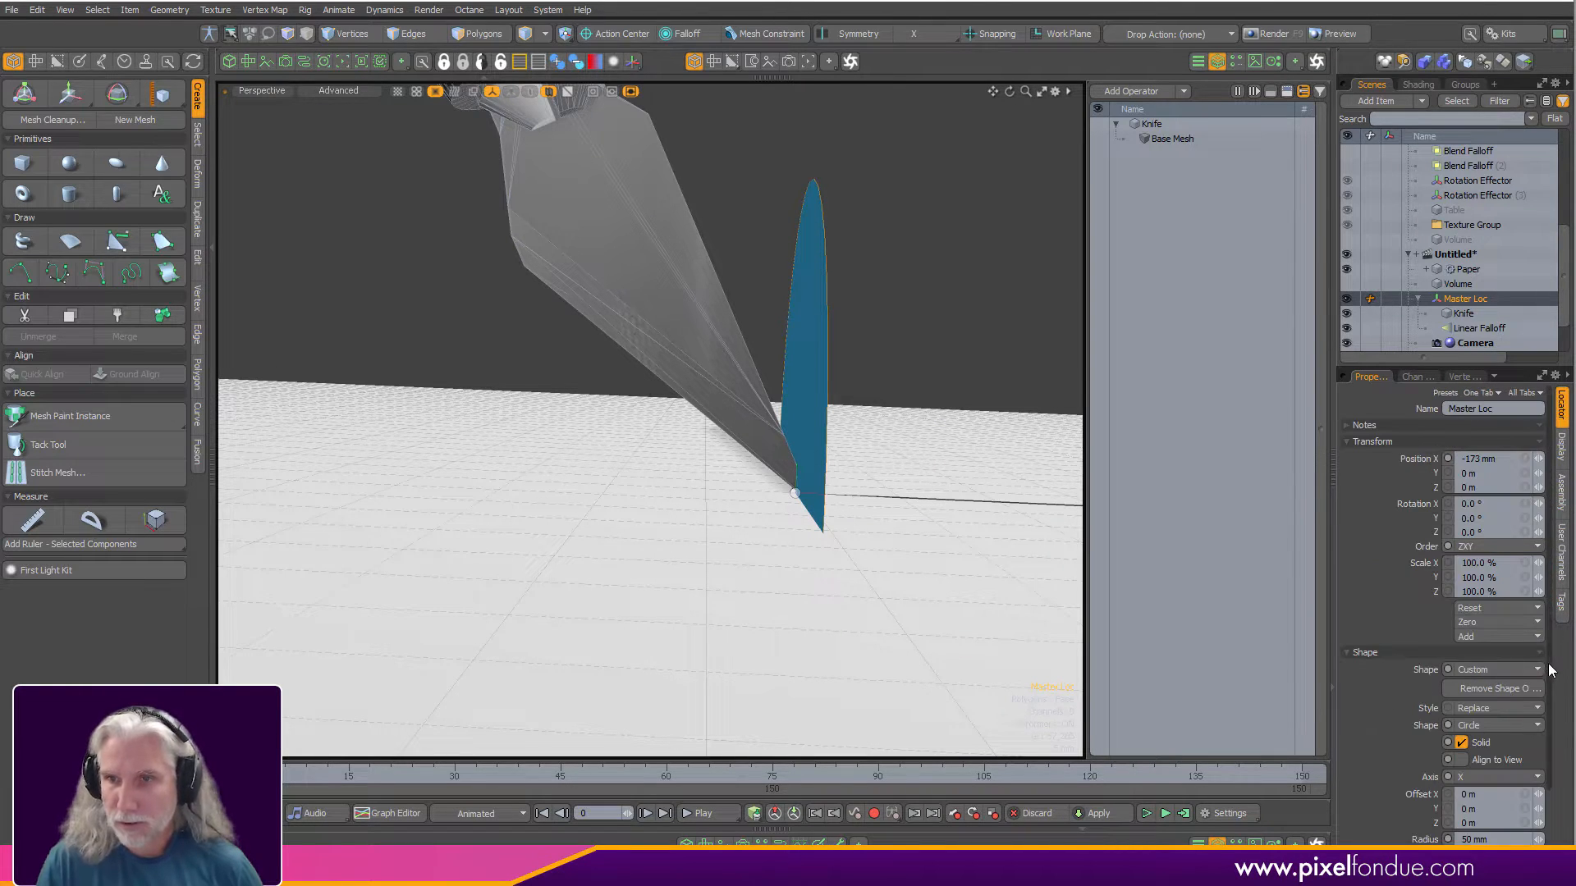
scroll(1561, 815, down, 3)
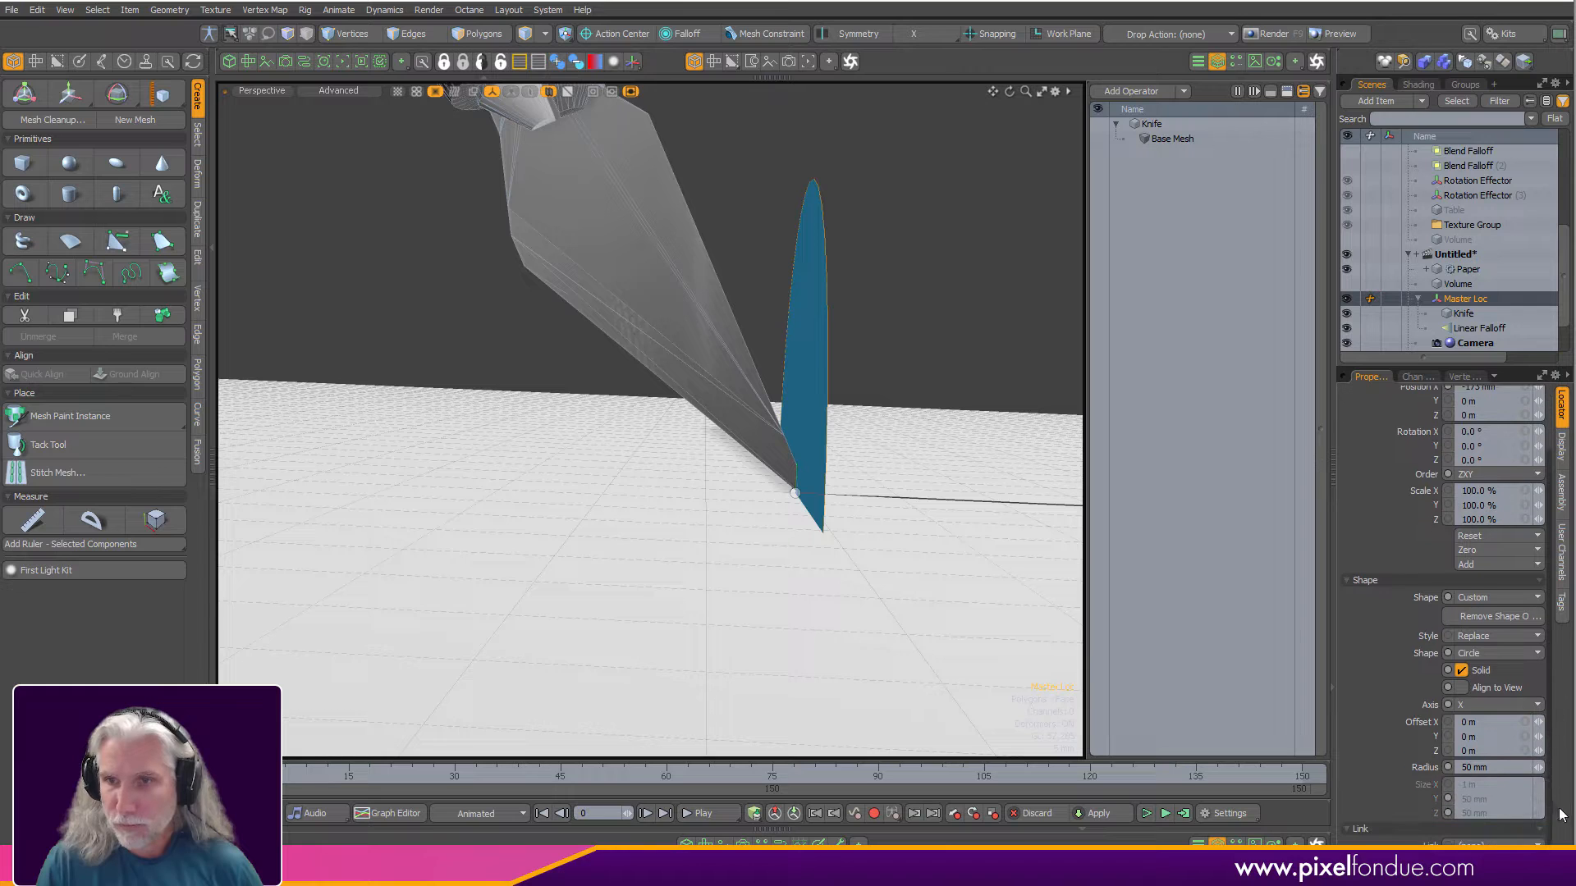
click(1461, 670)
alt+drag(903, 271, 940, 255)
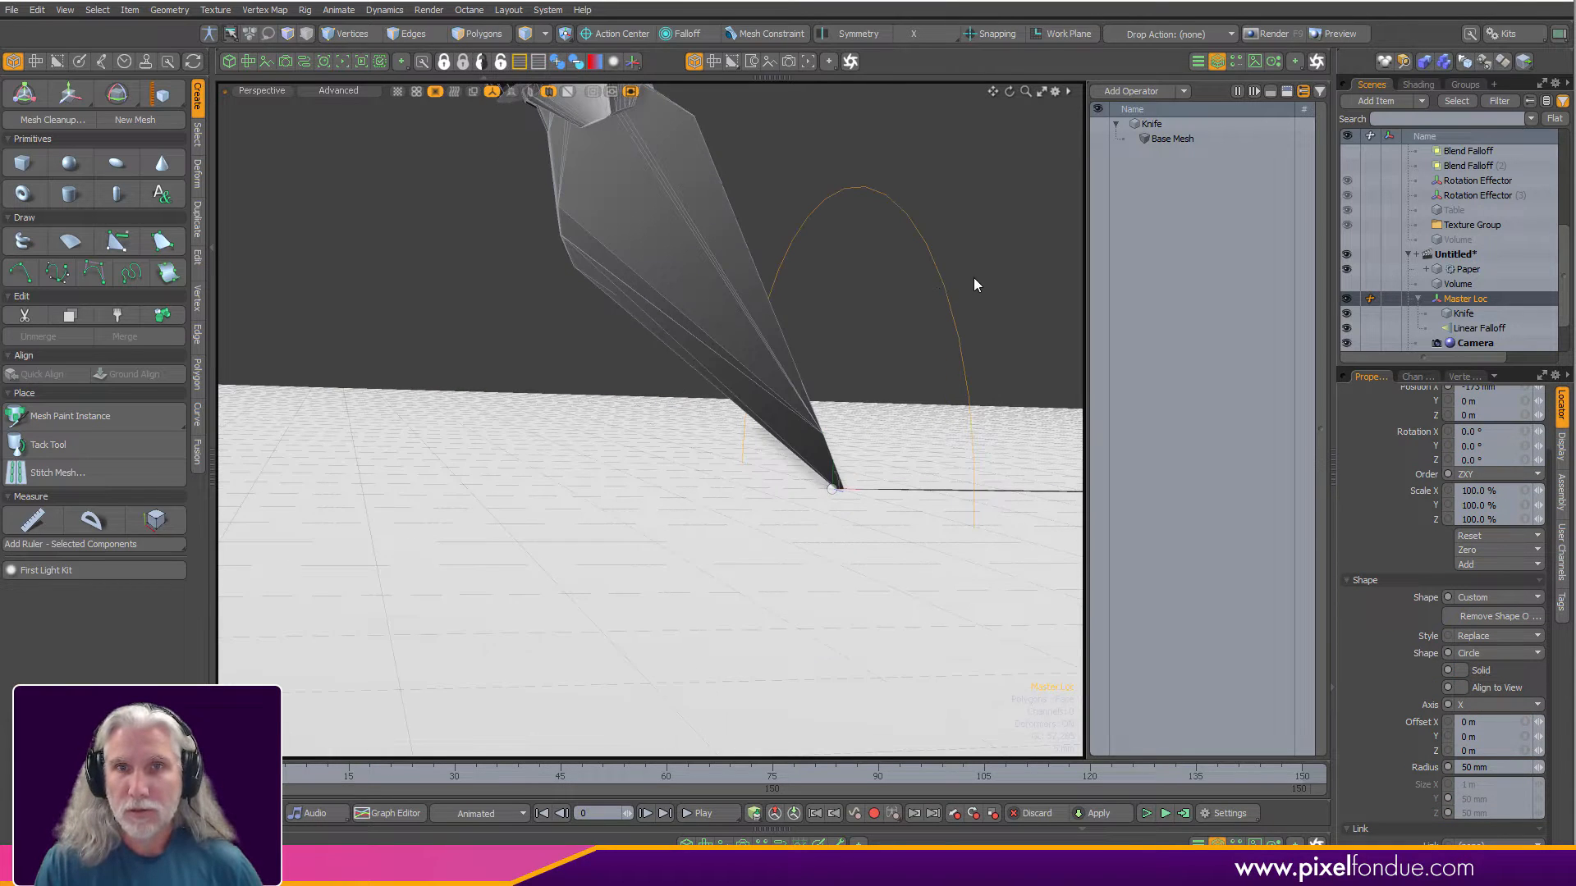
Review Master Loc's shape and display settings in Mini Properties, and deselect the locator.
click(945, 302)
click(949, 309)
ctrl+alt+drag(965, 307, 889, 343)
key(p)
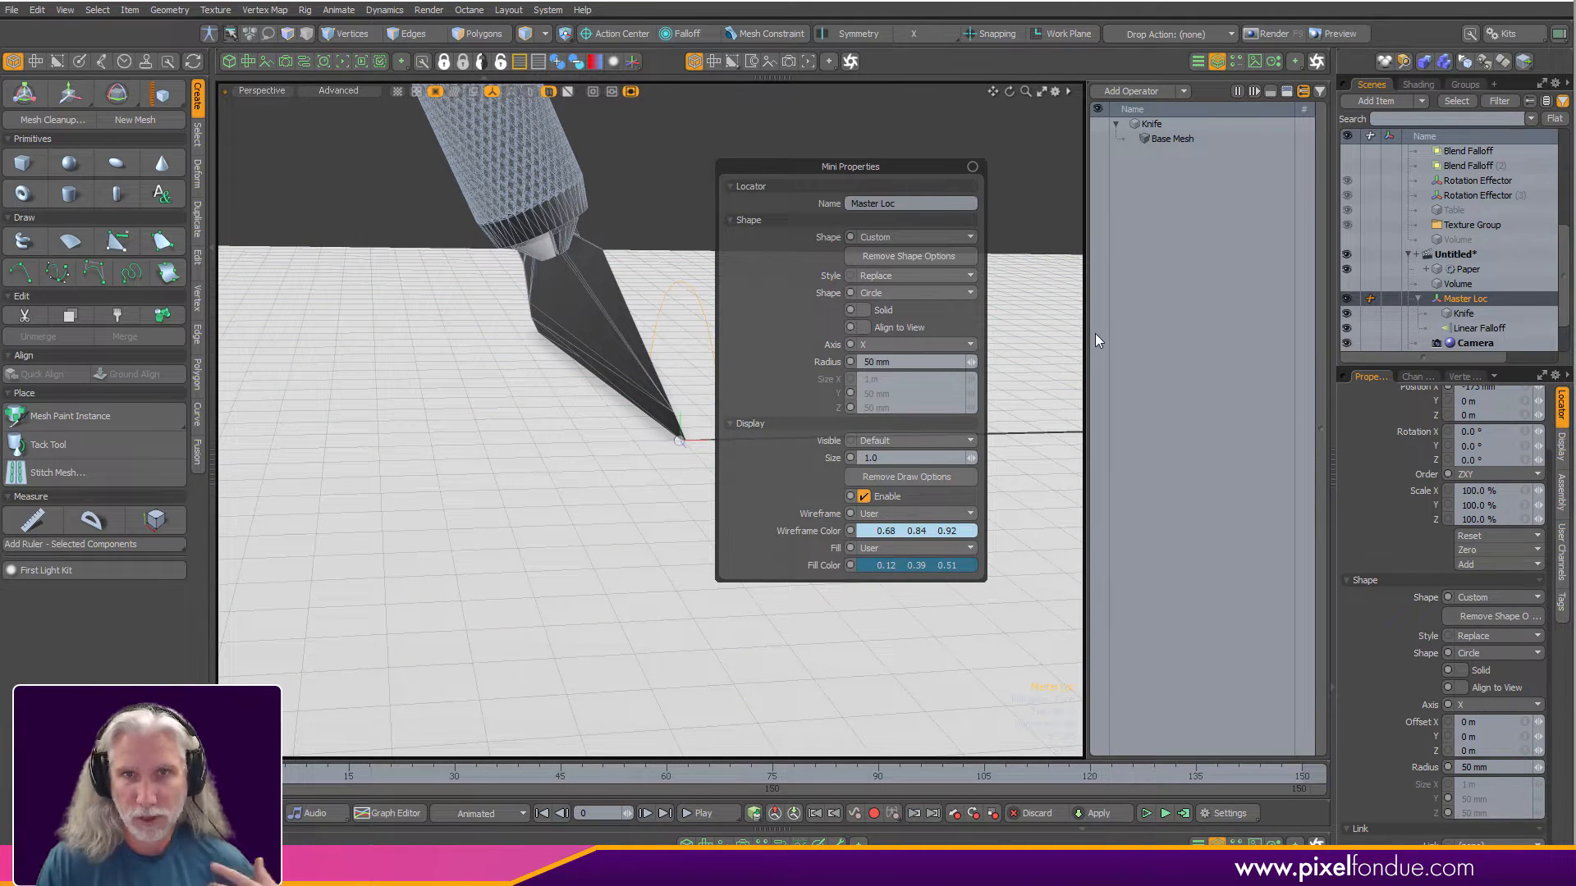
click(1019, 261)
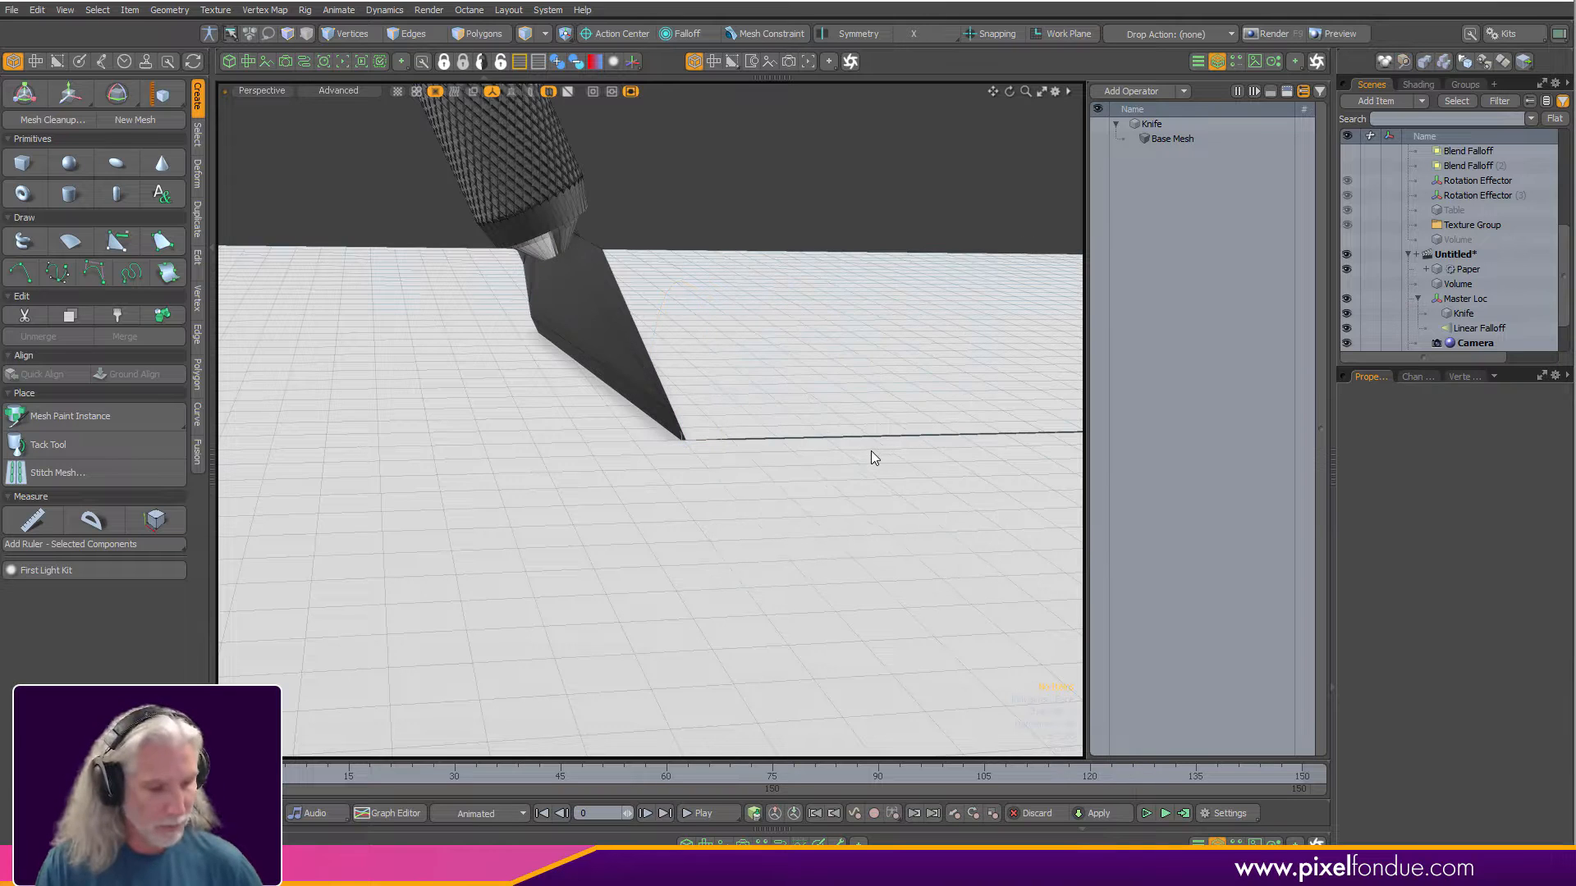
Set the 3D viewport's antialiasing to 2x Horizontal in its advanced options.
key(o)
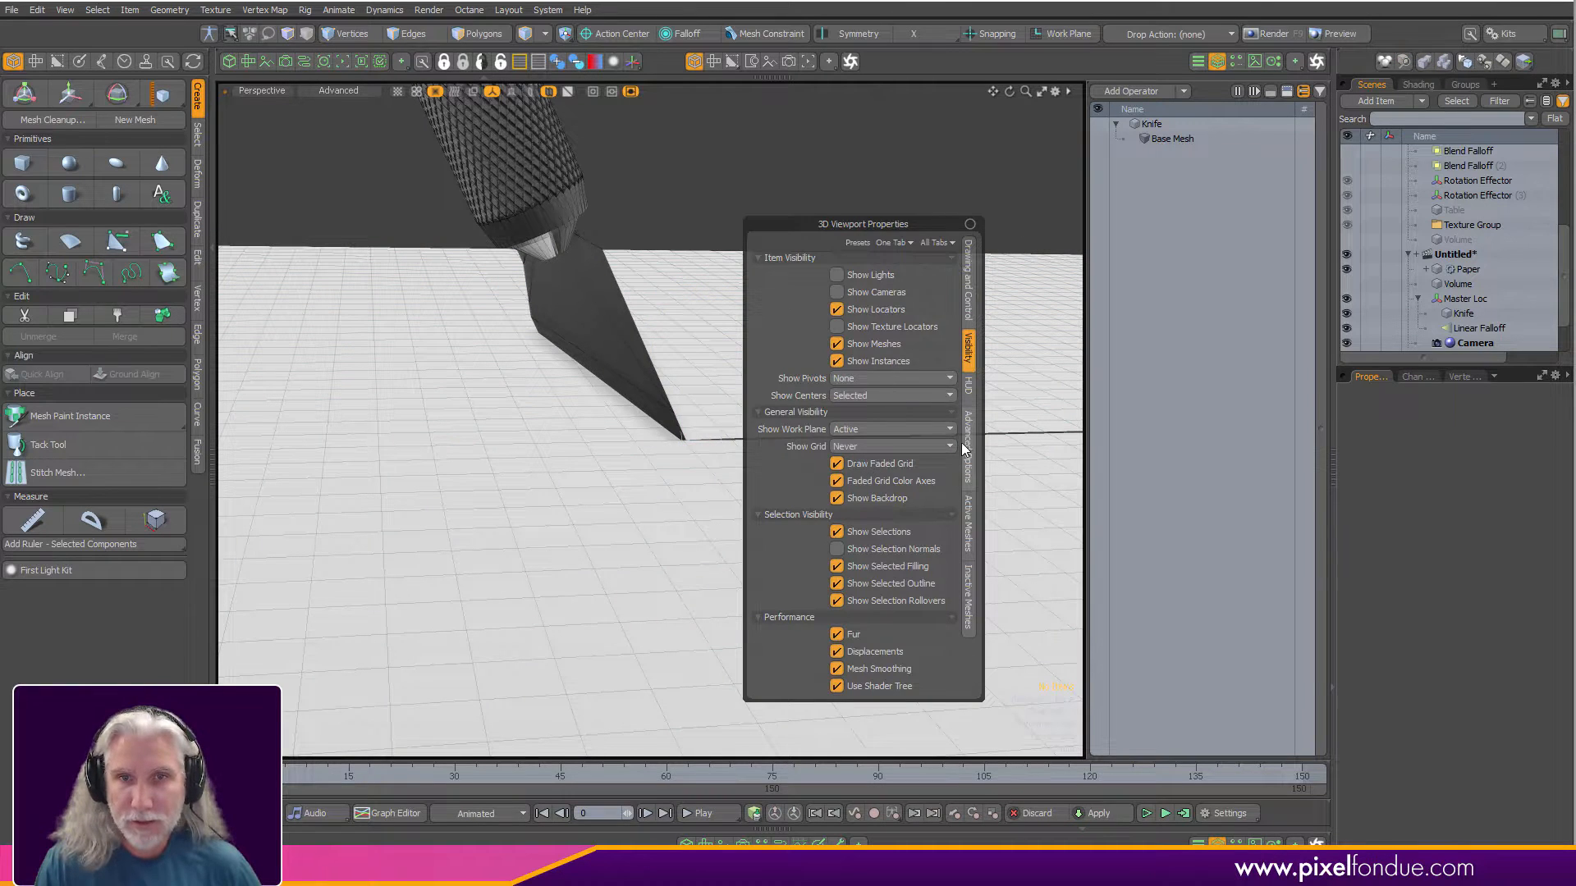
click(967, 448)
click(795, 642)
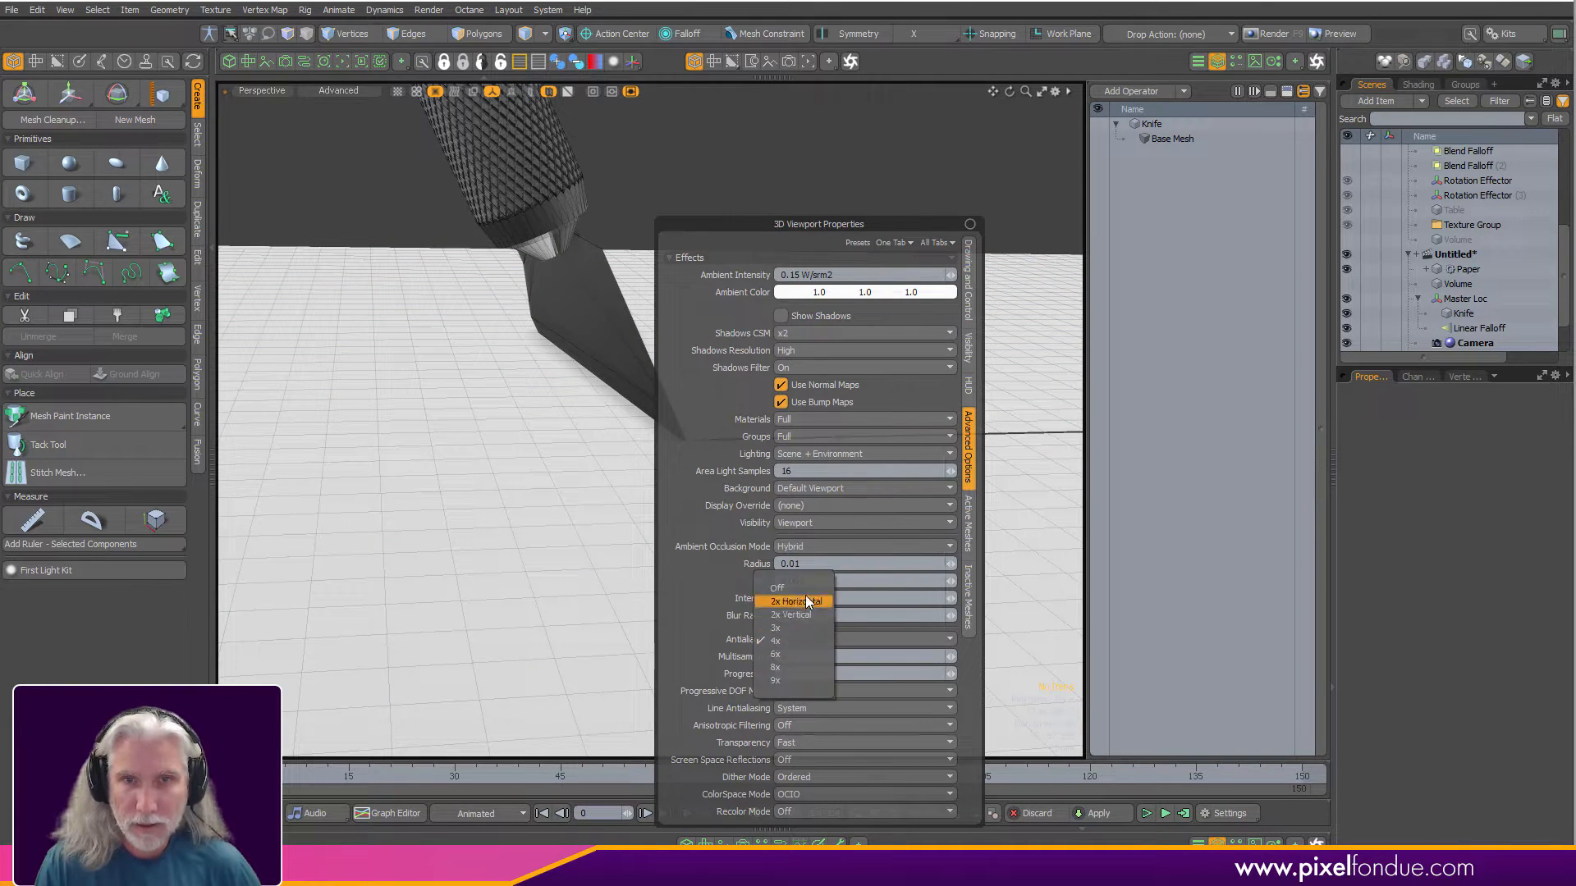
click(794, 601)
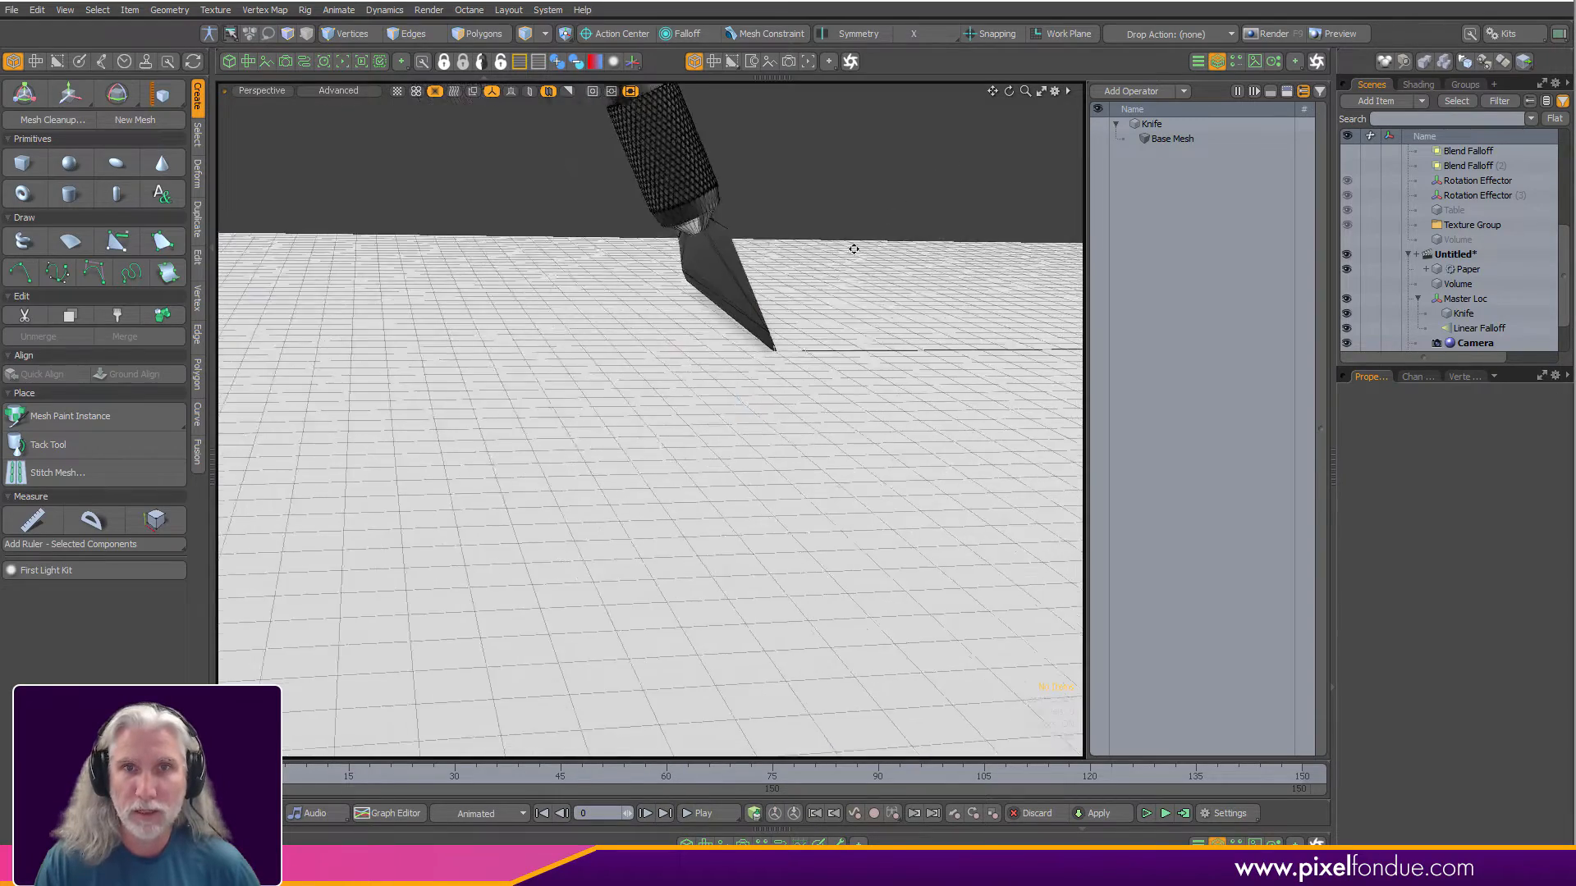
Move Master Loc about 684.5 mm along X, back to the edge of the paper where the cut starts.
alt+shift+drag(854, 249, 887, 362)
key(ctrl+2)
click(785, 264)
alt+drag(789, 365, 705, 450)
click(743, 402)
key(w)
alt+drag(705, 449, 739, 558)
drag(623, 452, 1063, 448)
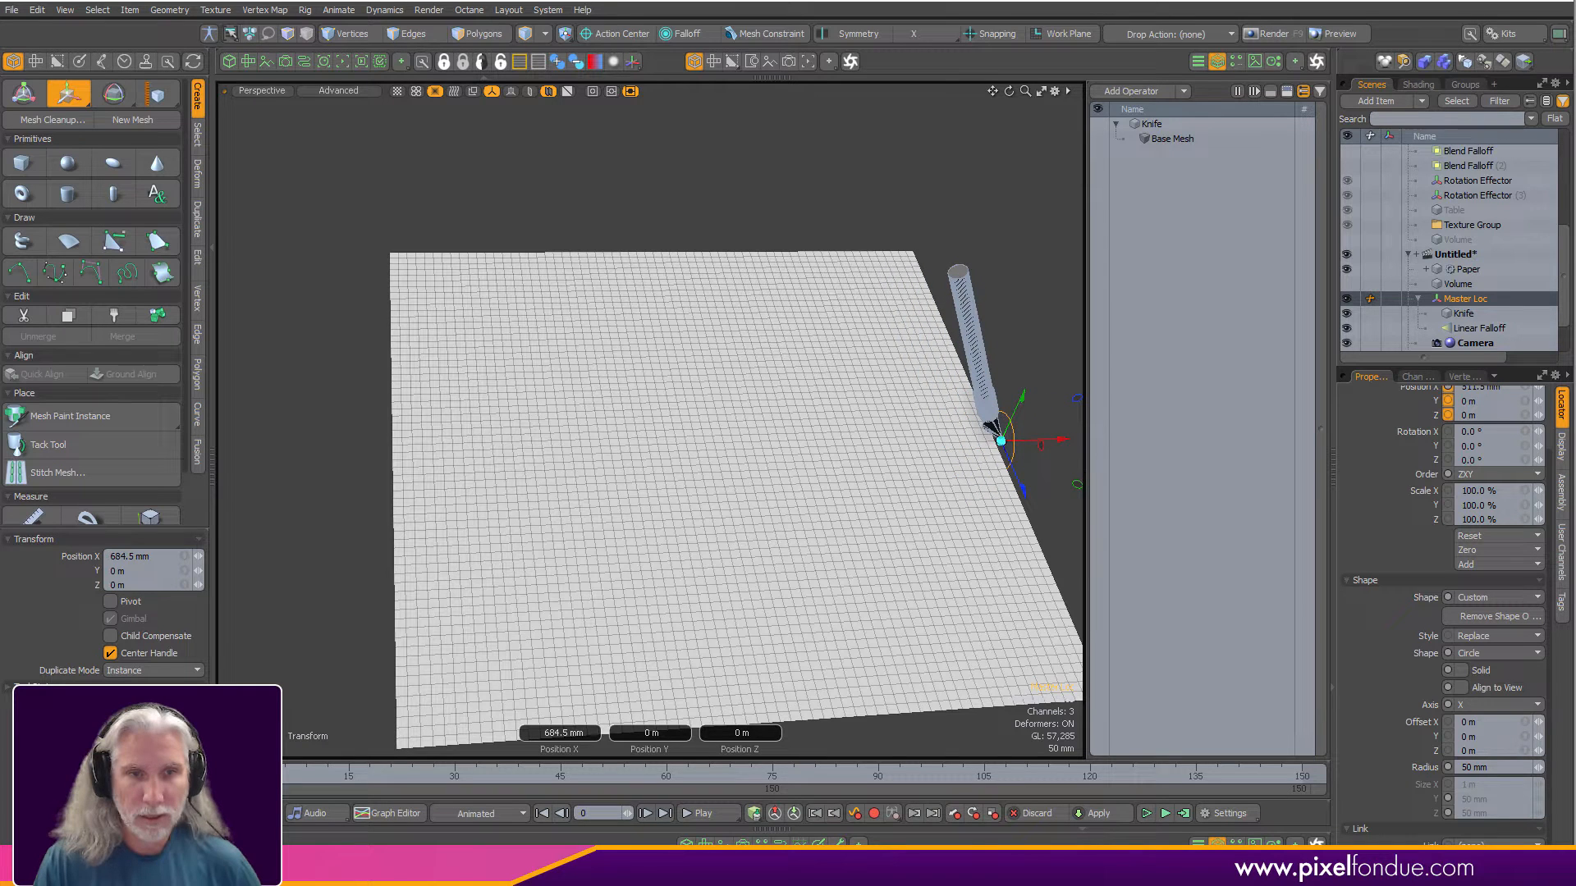
Advance the timeline to frame 5 with Master Loc still selected.
key(Right)
key(Right)
key(Right)
key(Right)
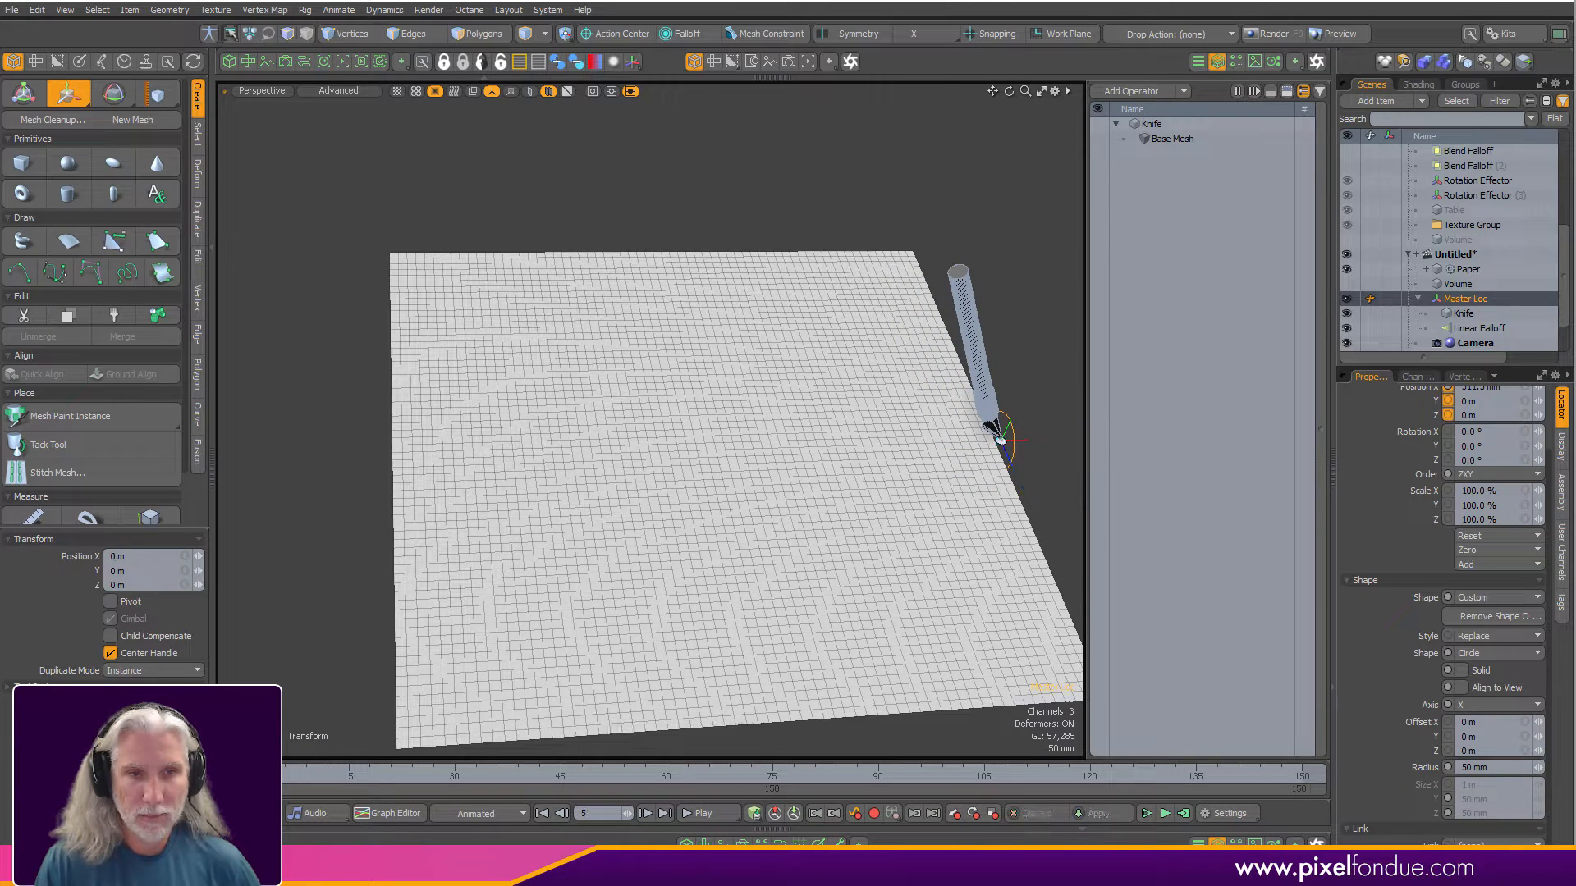
Keyframe Master Loc at frame 145 on the opposite edge of the paper, at about -512.5 mm in X, and scrub back to check.
drag(279, 777, 1267, 776)
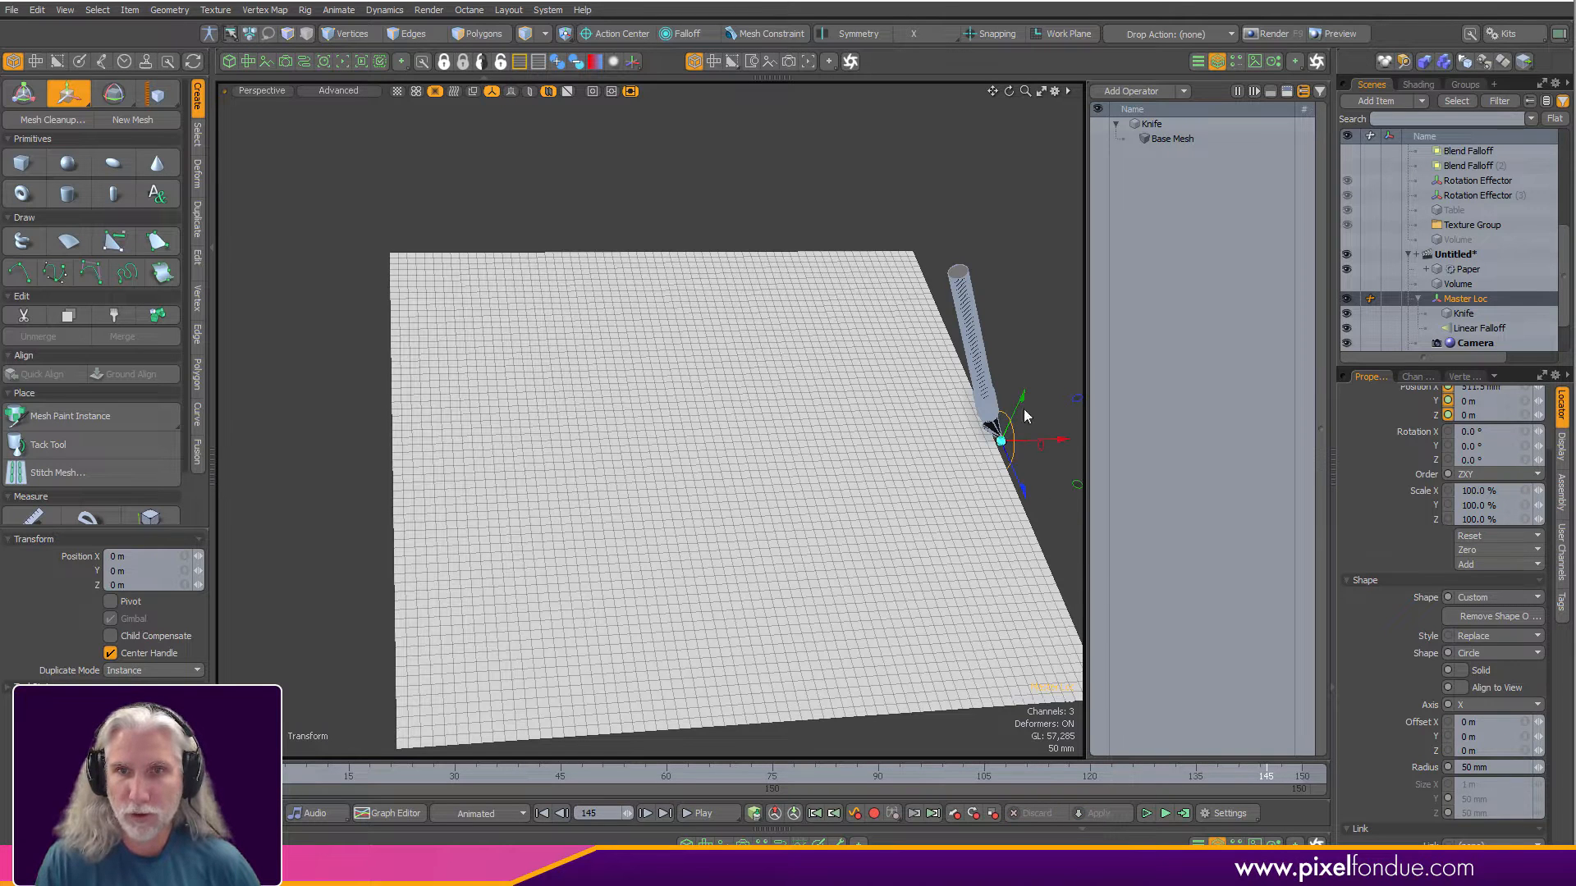
drag(1061, 444, 446, 458)
key(s)
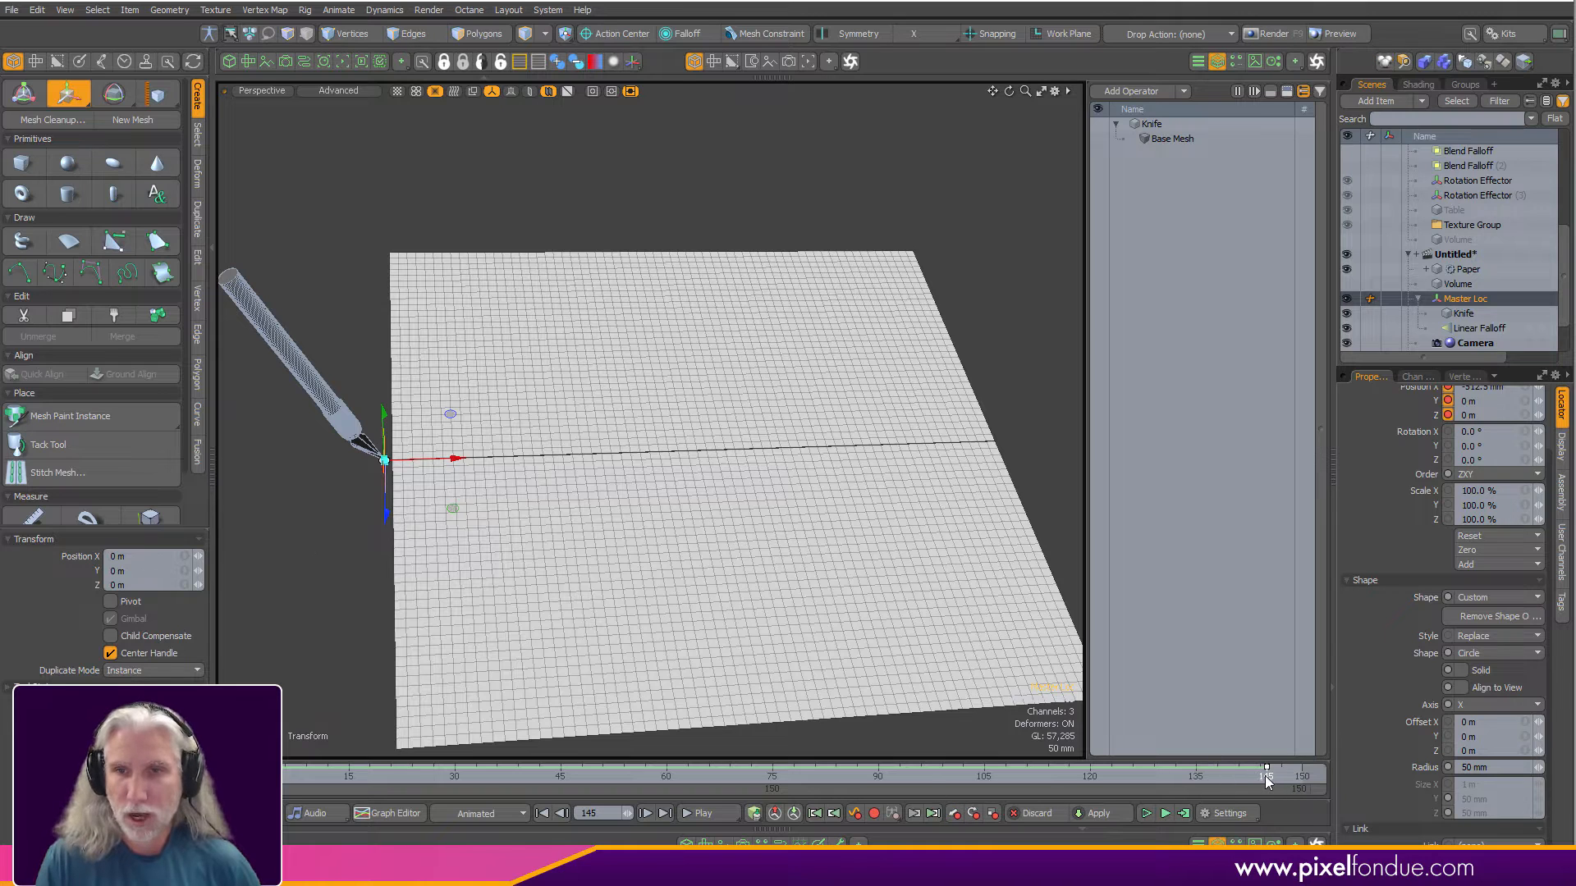
drag(1266, 776, 637, 776)
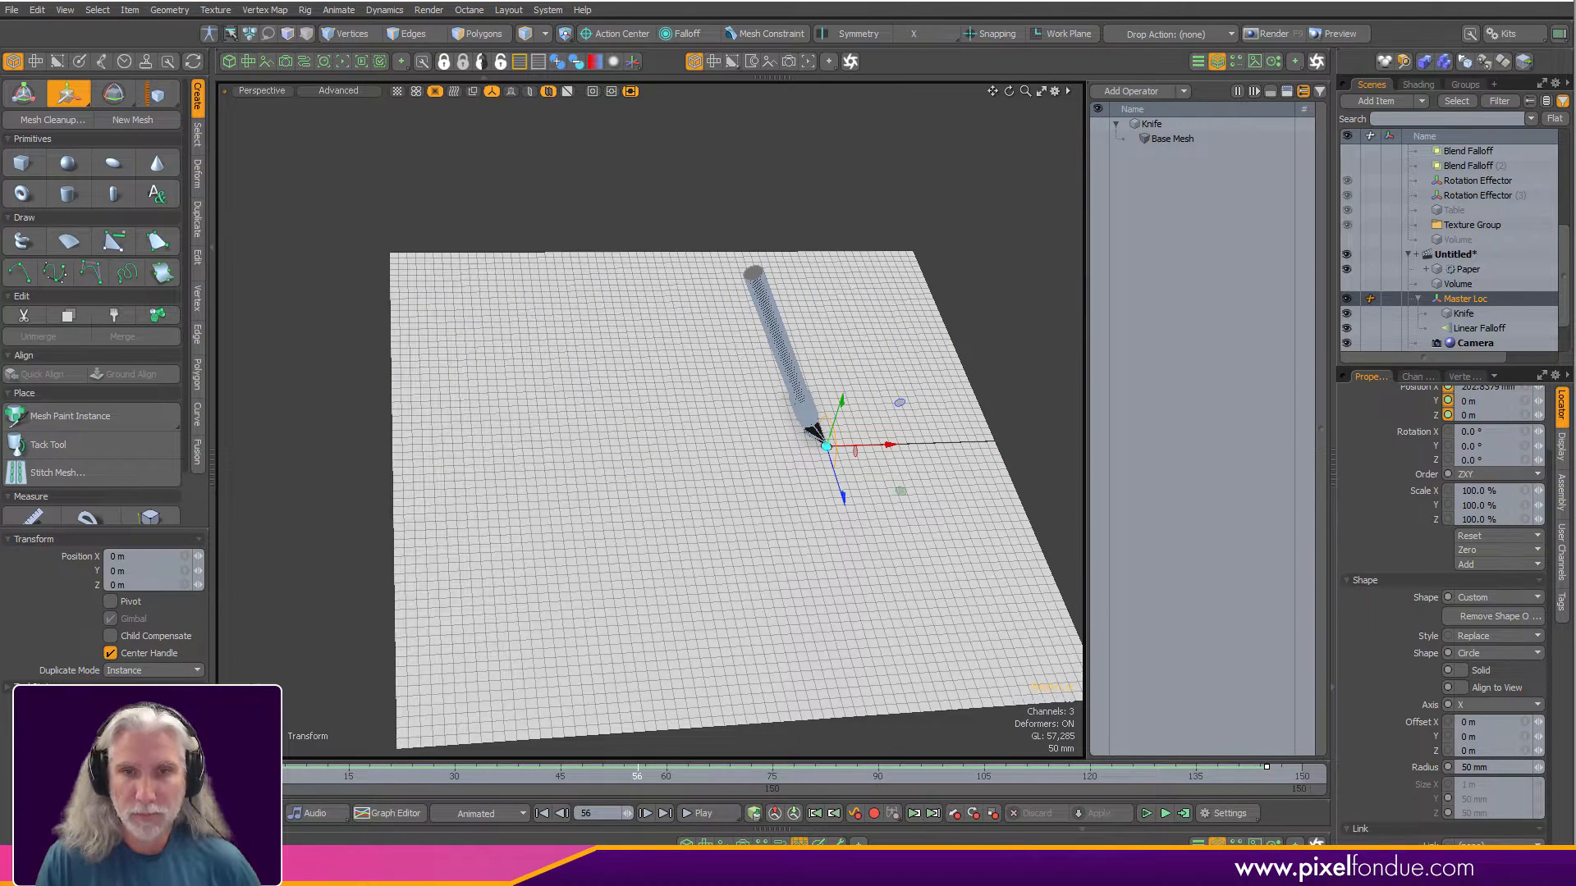
Open an enlarged Graph Editor for Master Loc, list only its animated channels, and display the Position X curve.
key(F3)
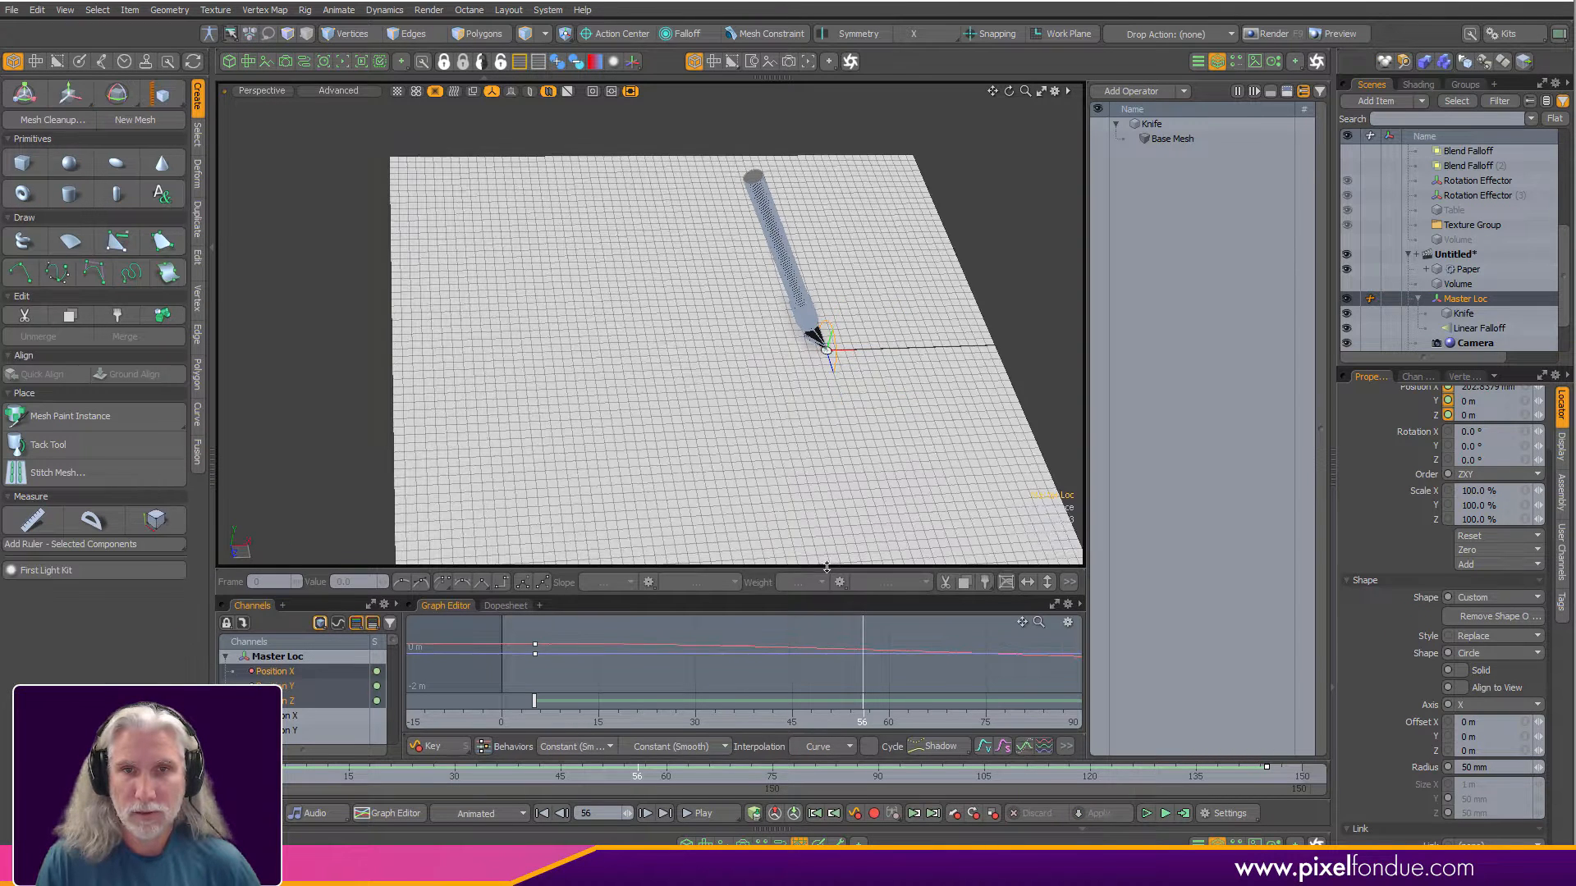
drag(828, 568, 824, 356)
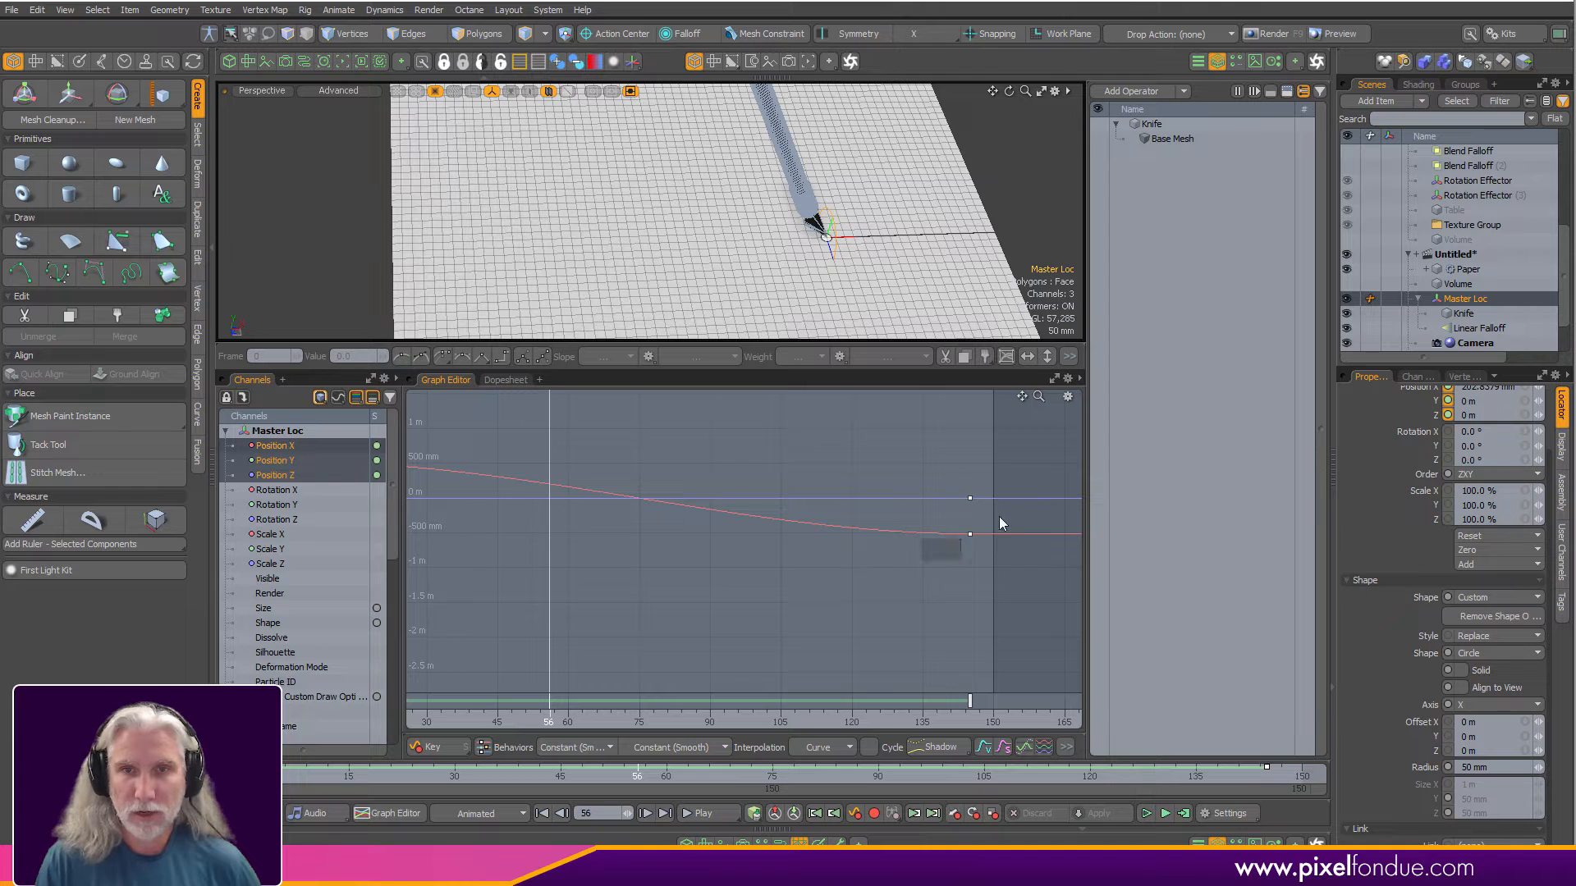
drag(1000, 522, 836, 553)
click(275, 460)
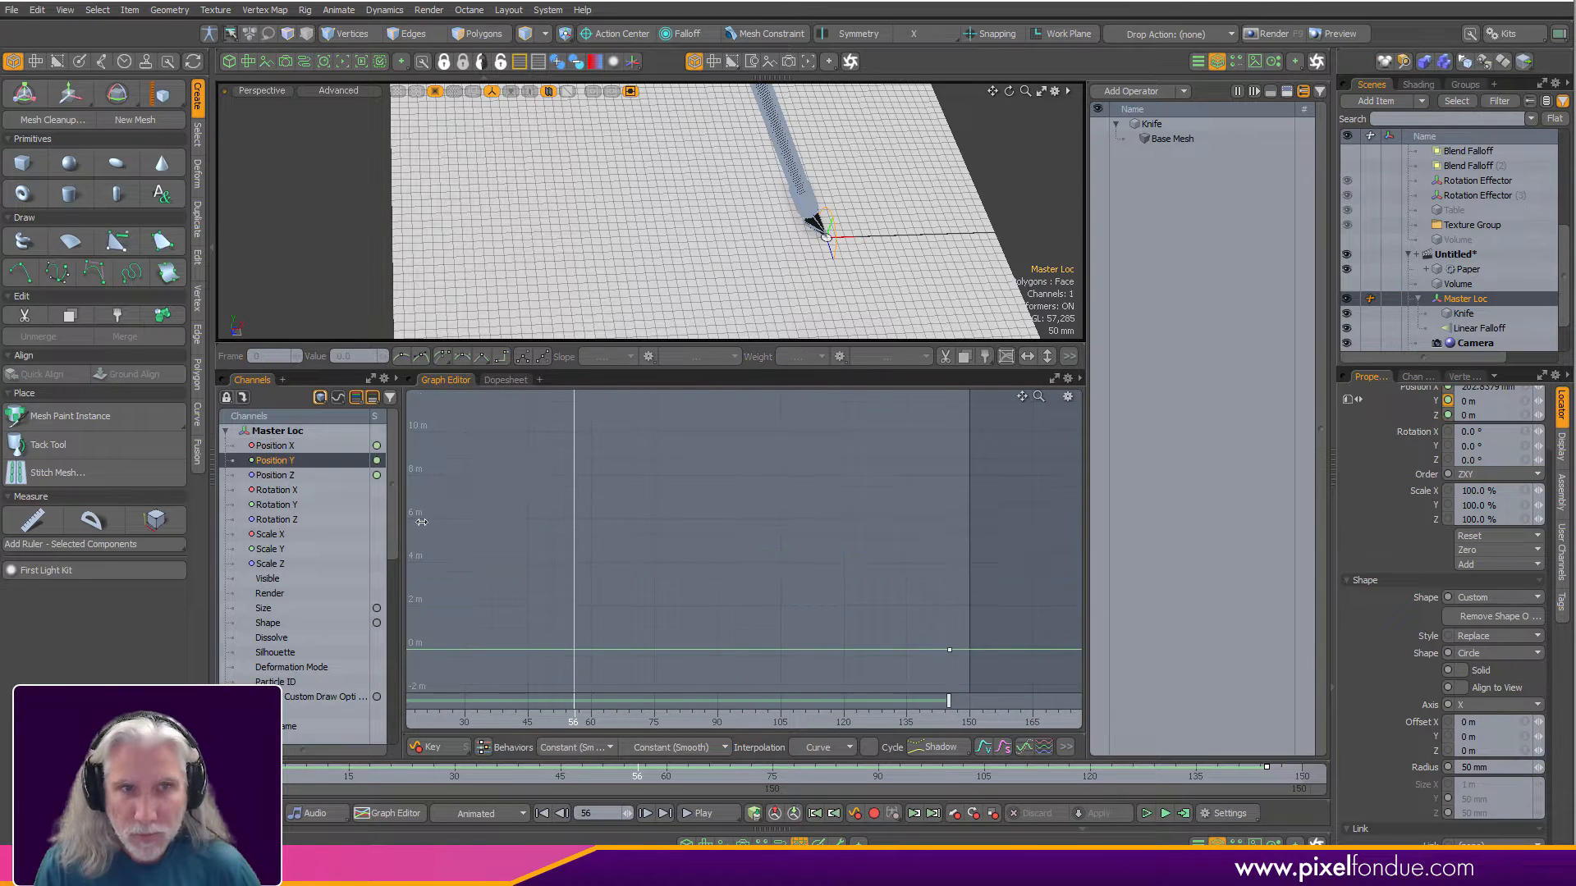
alt+shift+drag(897, 611, 927, 568)
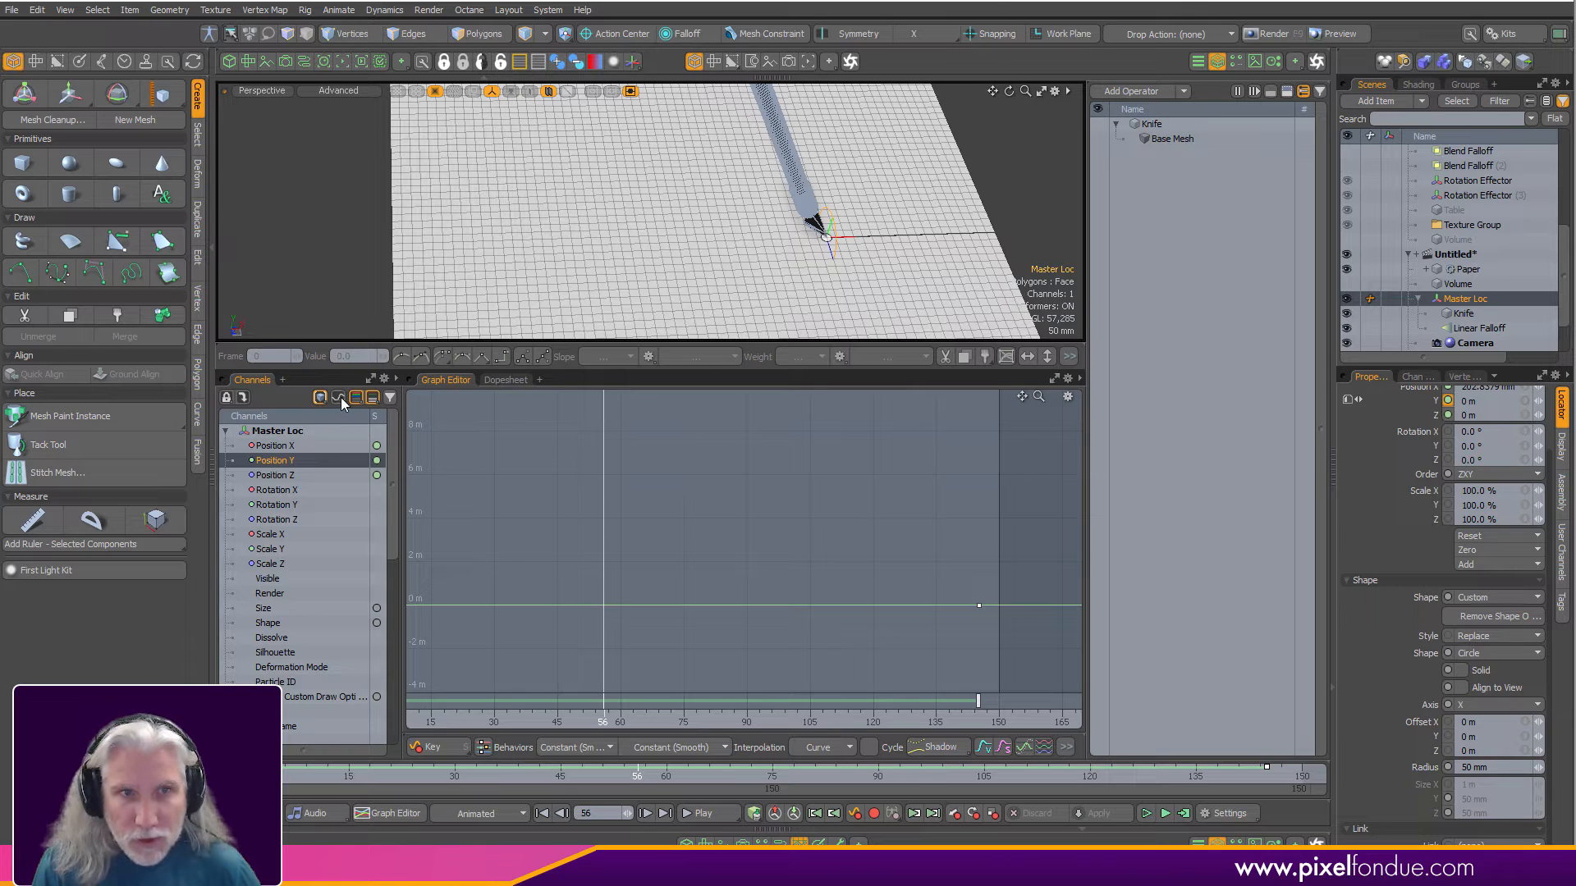
click(338, 397)
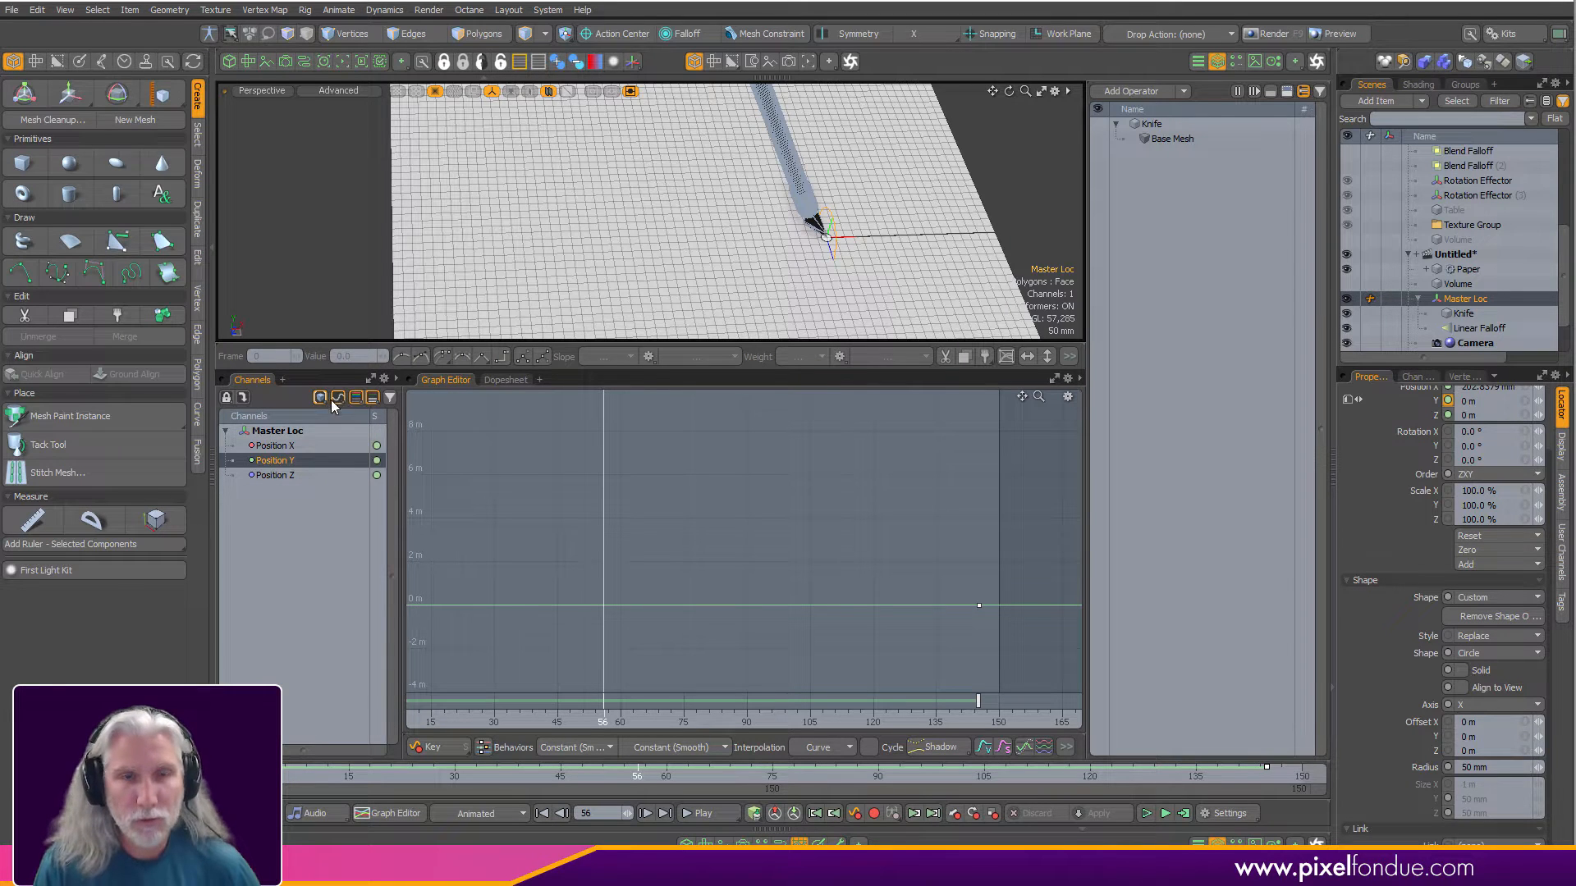
click(284, 449)
alt+shift+drag(873, 549, 808, 598)
alt+shift+drag(809, 598, 915, 625)
Straighten the incoming slope of the Position X key at frame 145 to remove the ease at the end, and scrub through the cut.
click(910, 575)
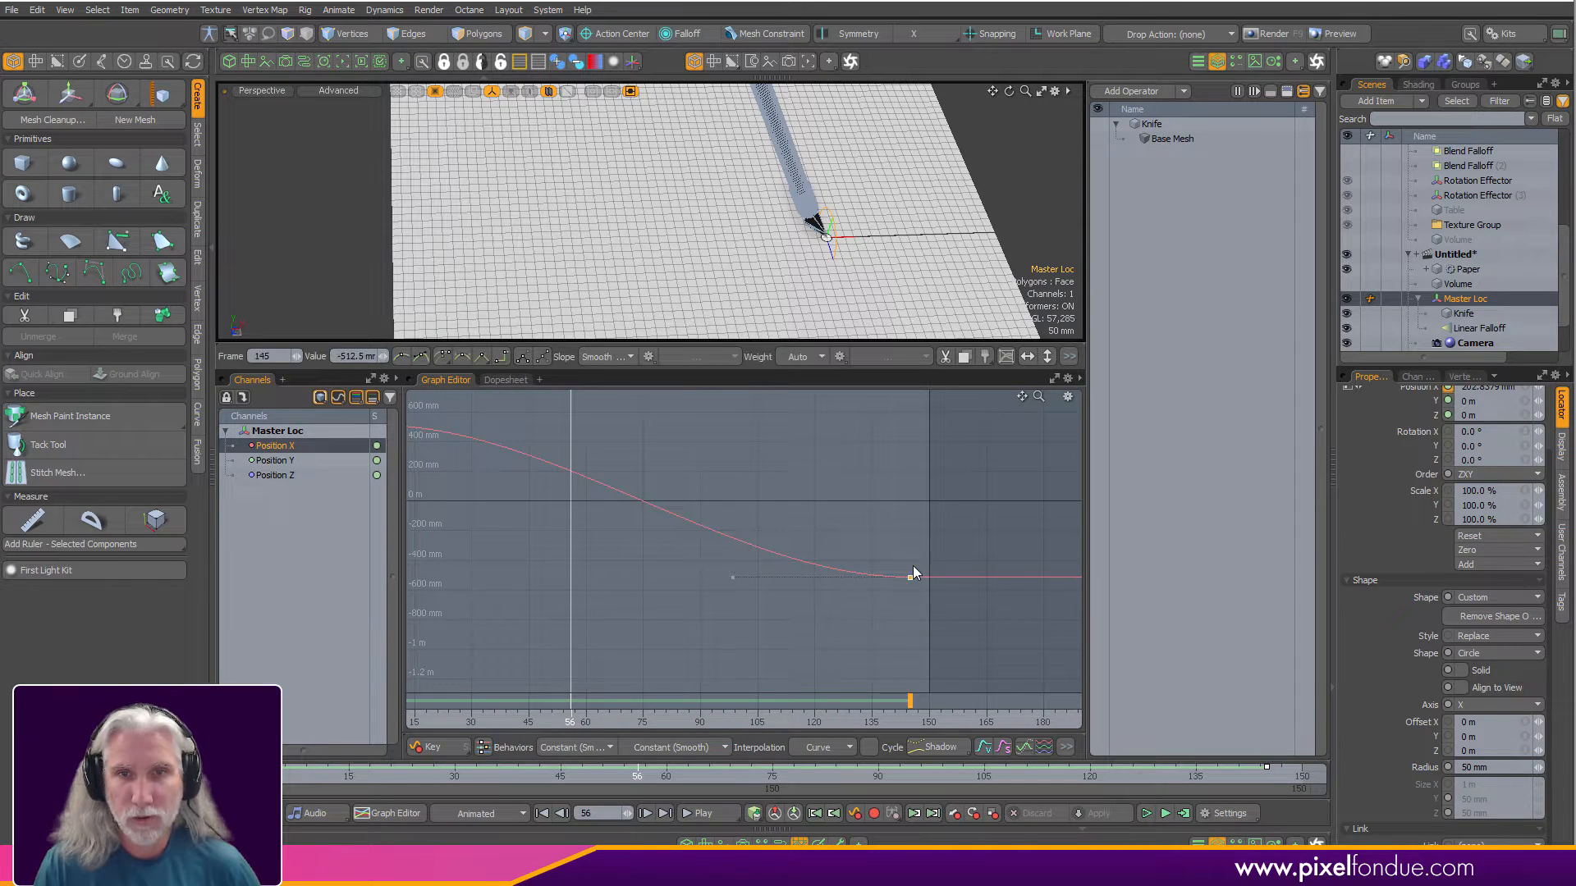
mouse_move(734, 577)
mouse_down()
mouse_move(773, 524)
mouse_move(763, 573)
mouse_up()
alt+shift+drag(763, 573, 836, 600)
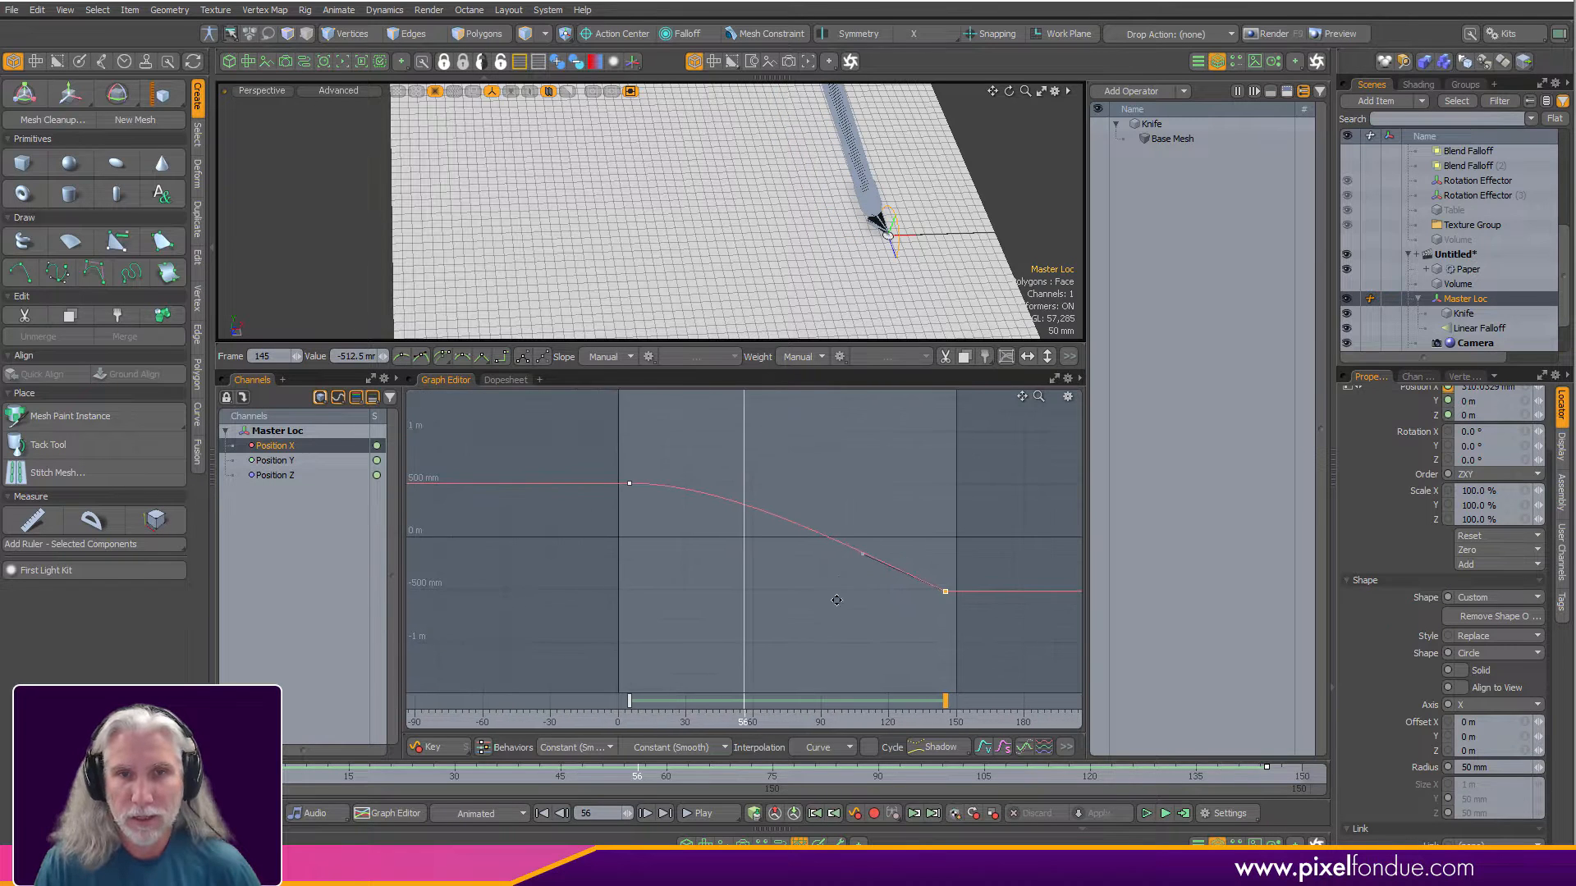
drag(620, 712, 965, 698)
Deselect Master Loc, close the Graph Editor, and hide the modeling toolbox to enlarge the 3D viewport.
ctrl+alt+drag(792, 202, 673, 181)
click(883, 154)
alt+drag(886, 152, 926, 120)
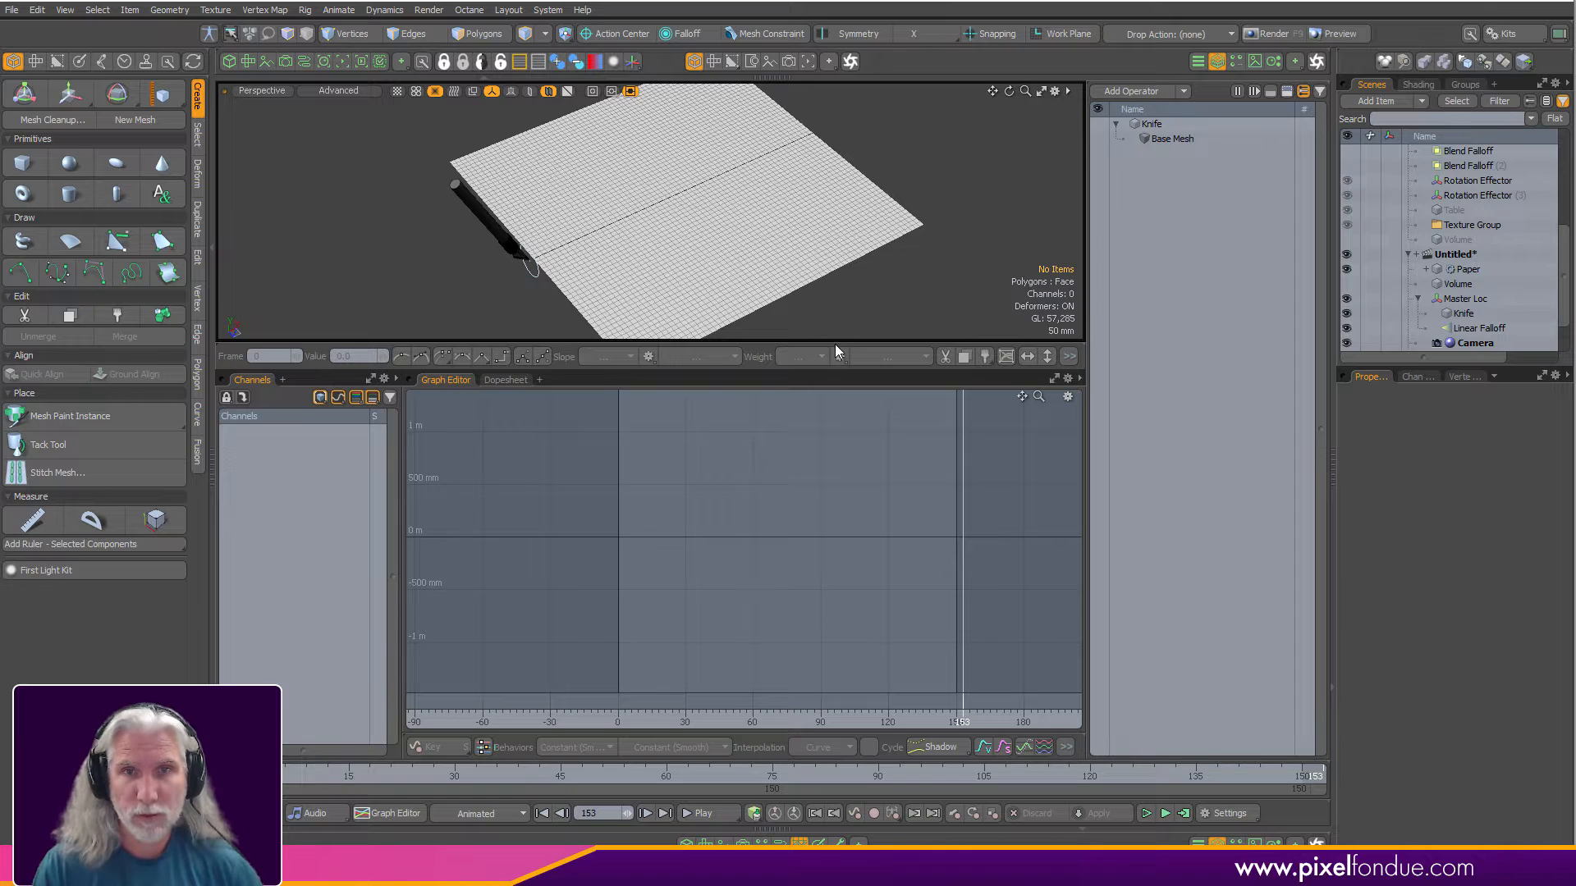
drag(833, 343, 829, 455)
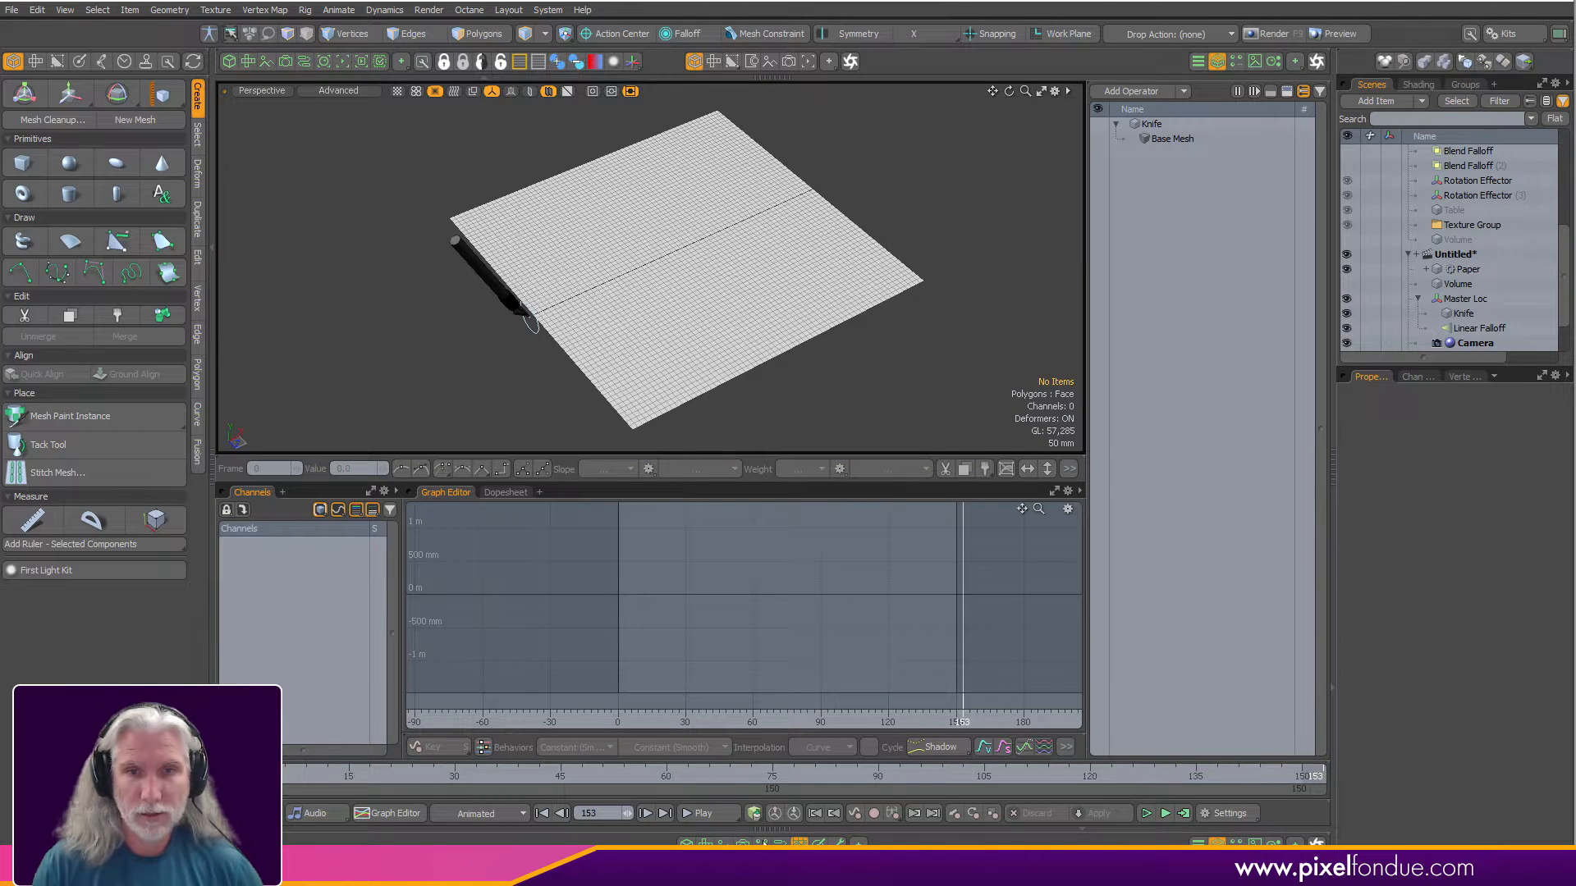
key(0)
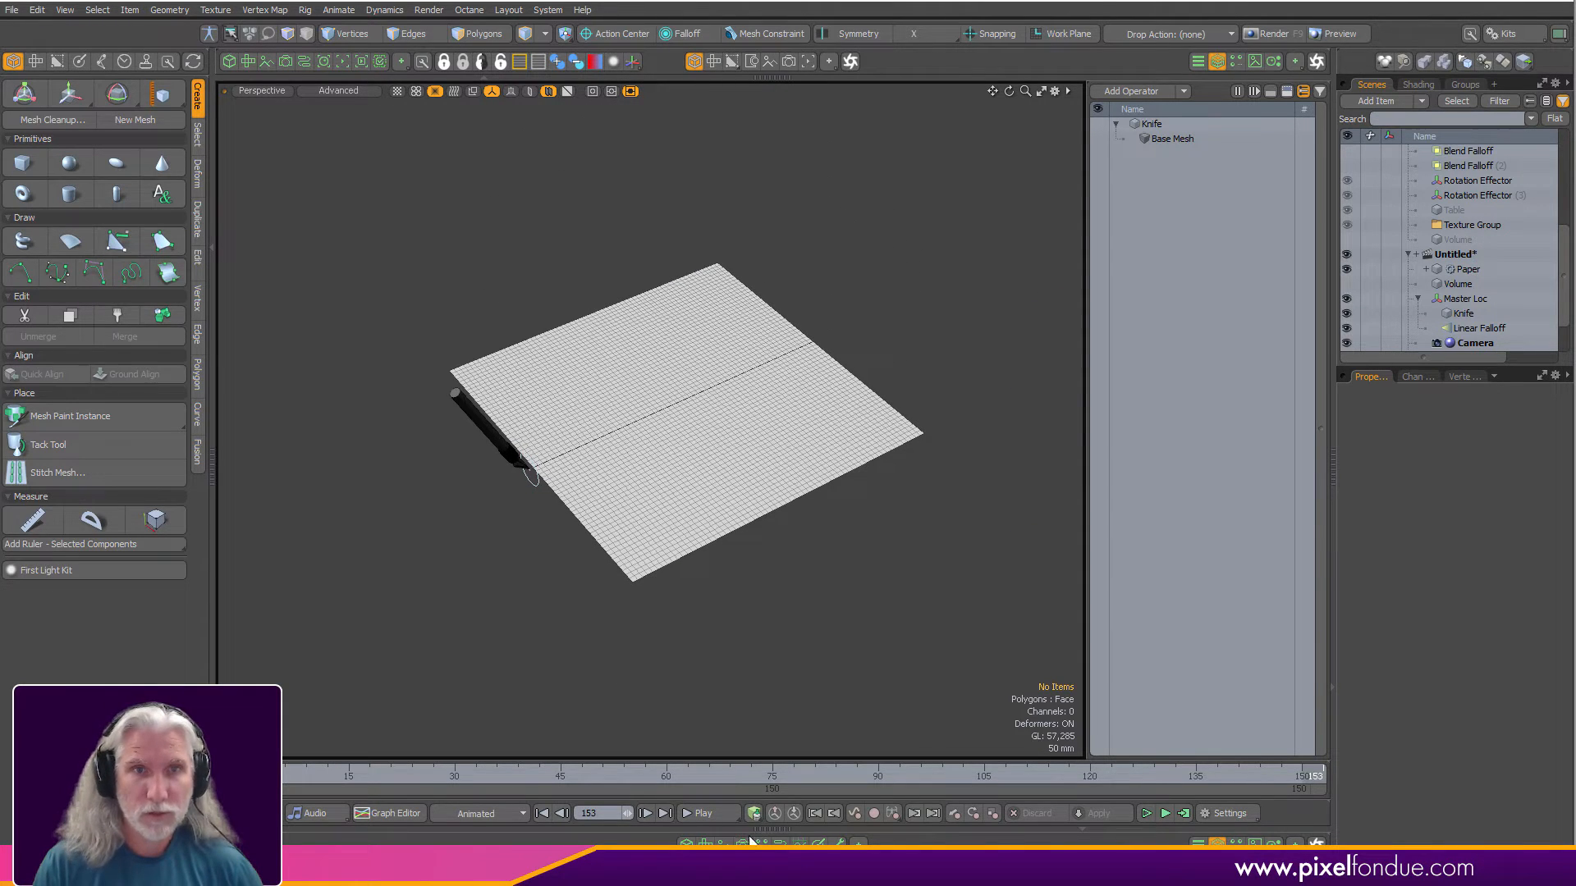
click(211, 141)
alt+drag(479, 327, 662, 479)
scroll(673, 492, up, 3)
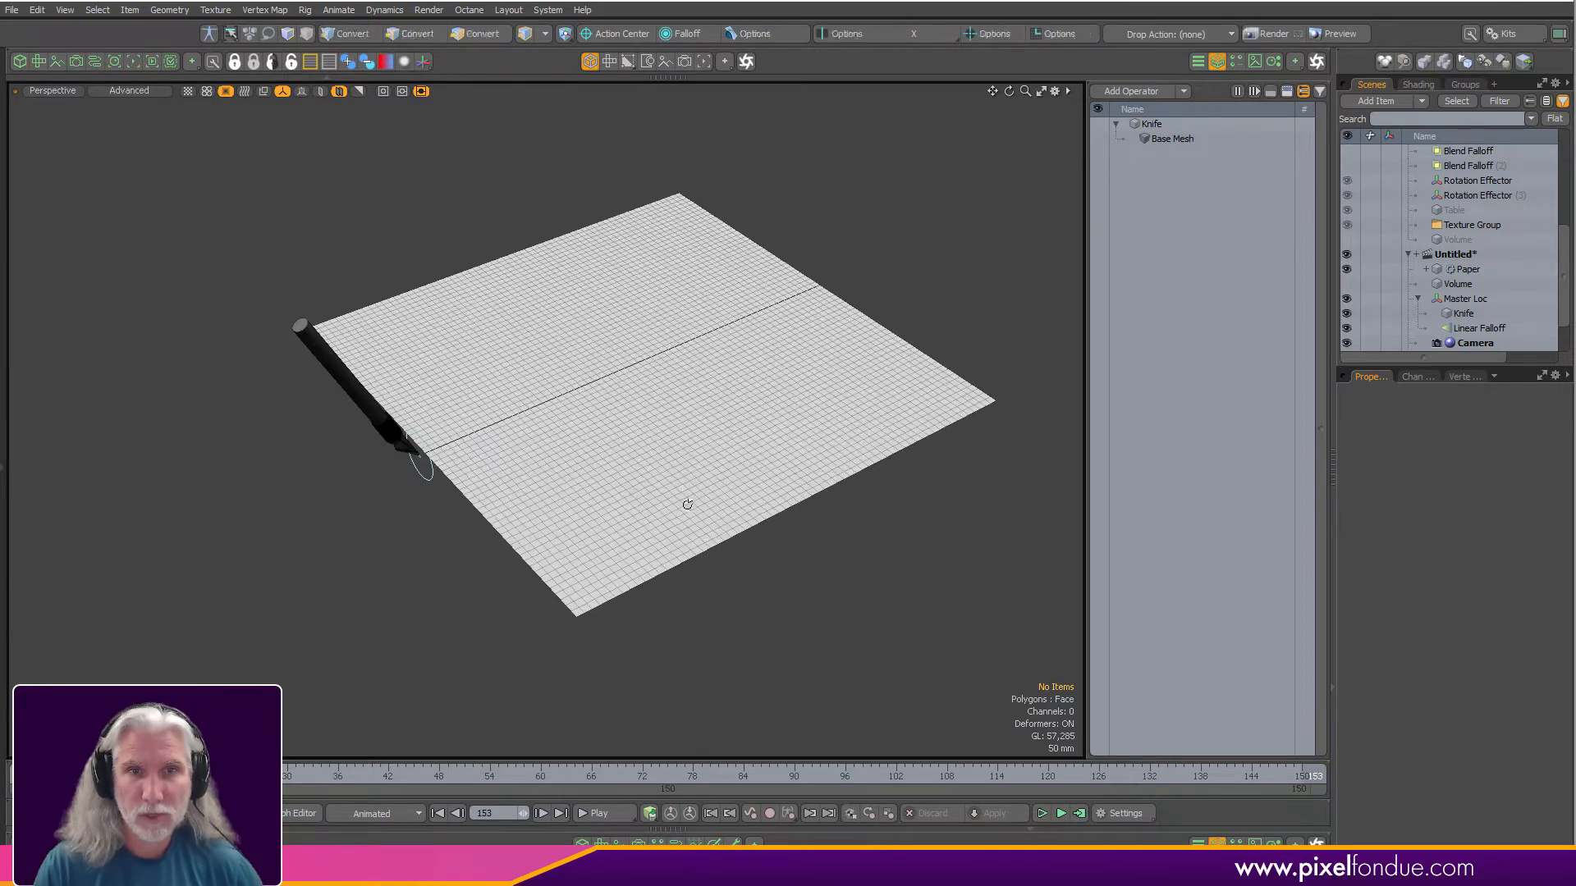
Select the Paper mesh and add a Rotation Effector above Vertex Merge in its operator stack.
click(687, 504)
alt+drag(707, 534, 584, 478)
scroll(702, 500, up, 3)
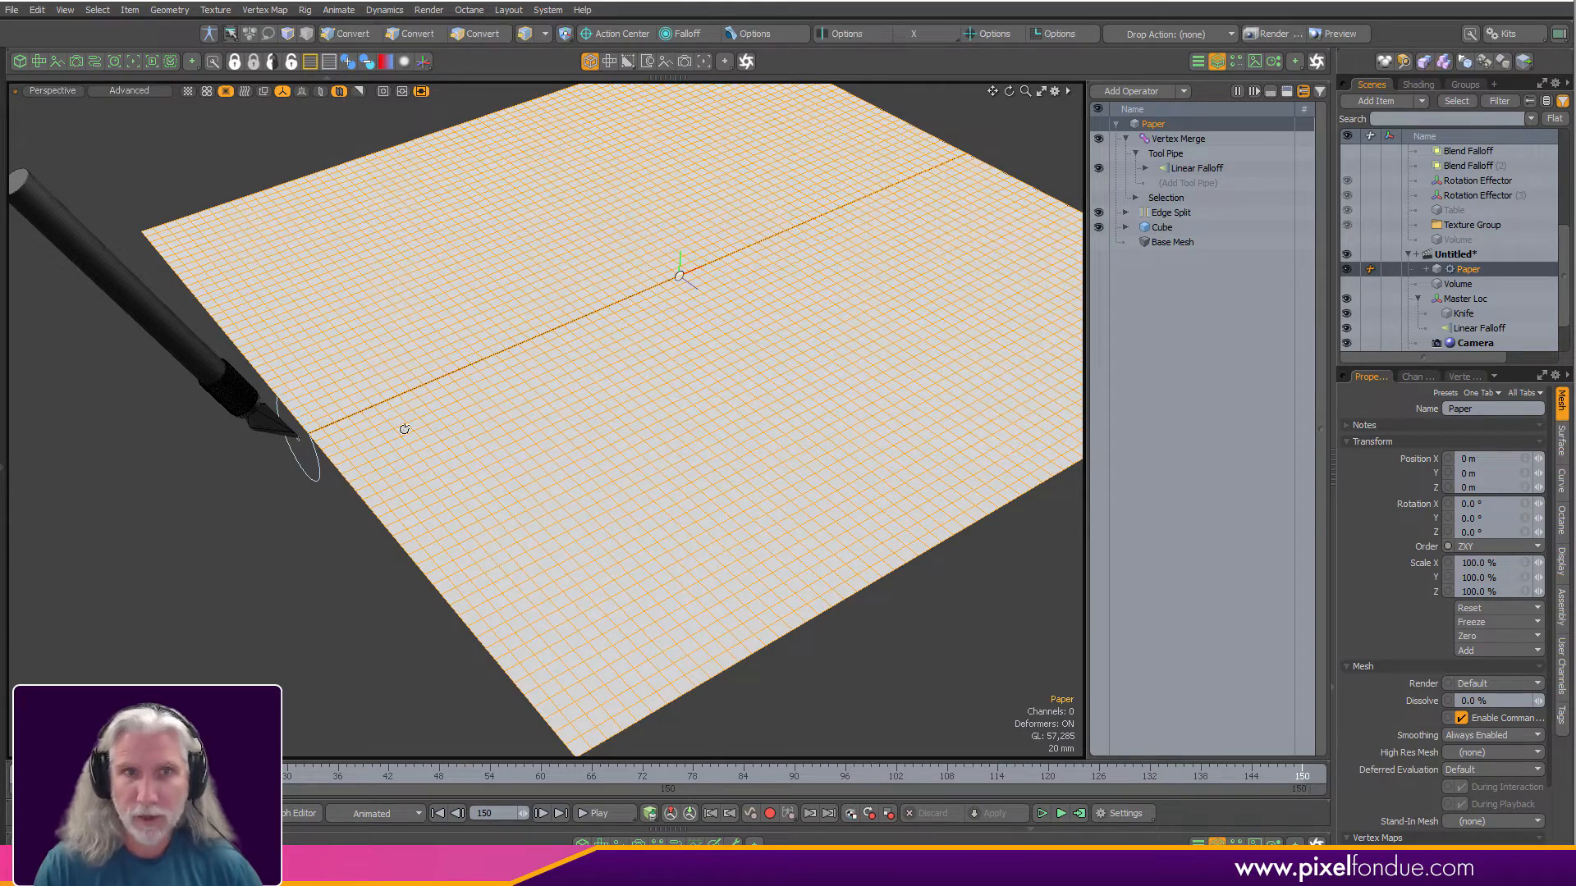
alt+drag(405, 429, 449, 443)
click(1126, 139)
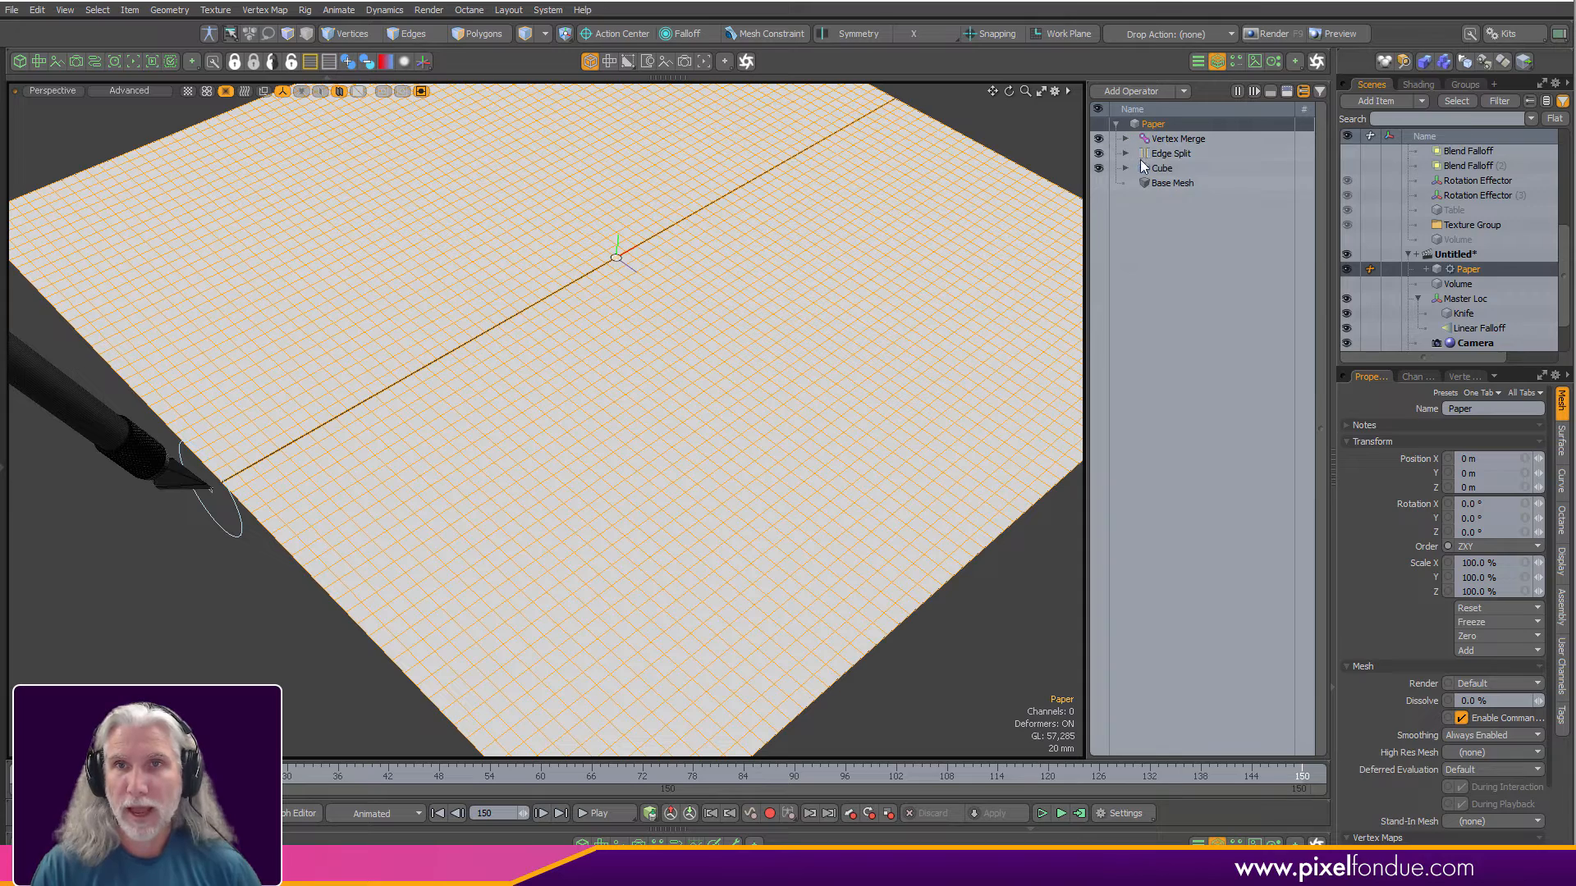
click(1131, 91)
drag(950, 33, 787, 163)
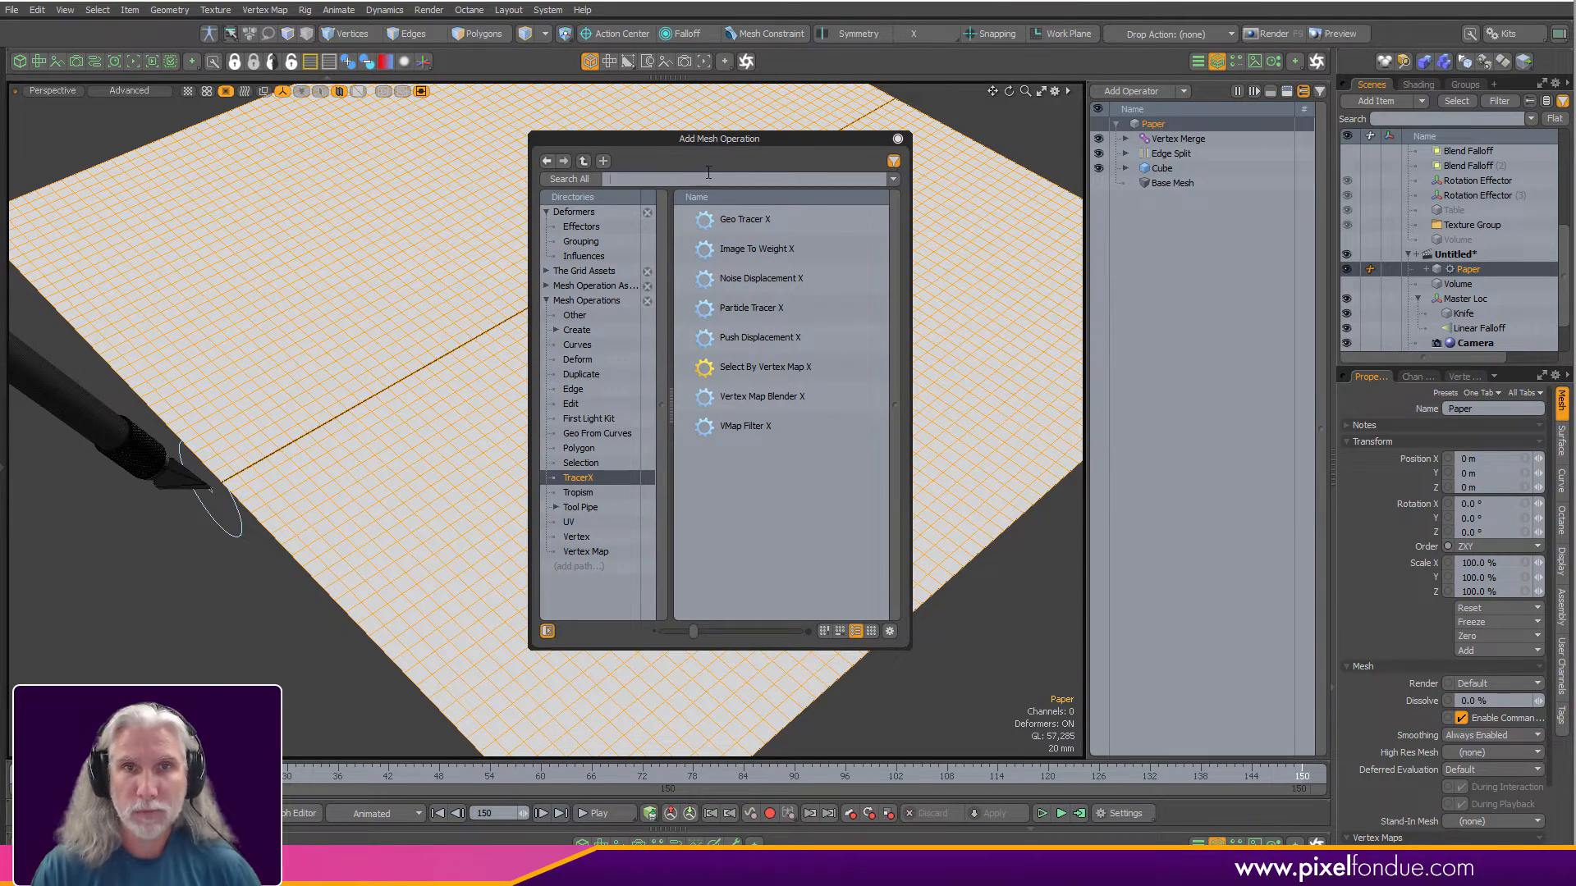
text(rota)
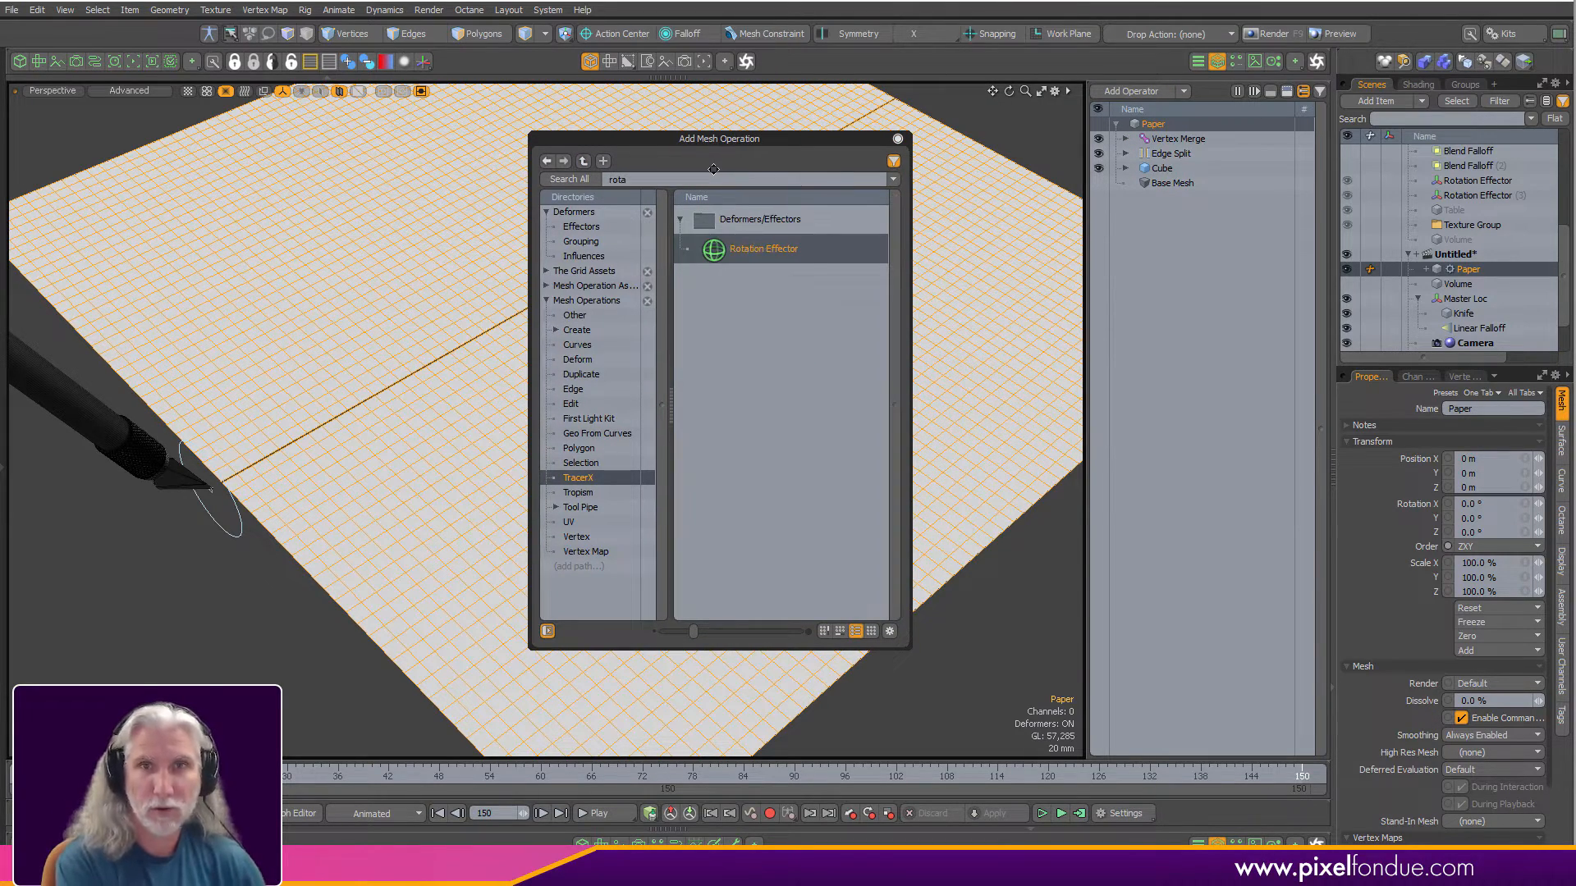
key(Return)
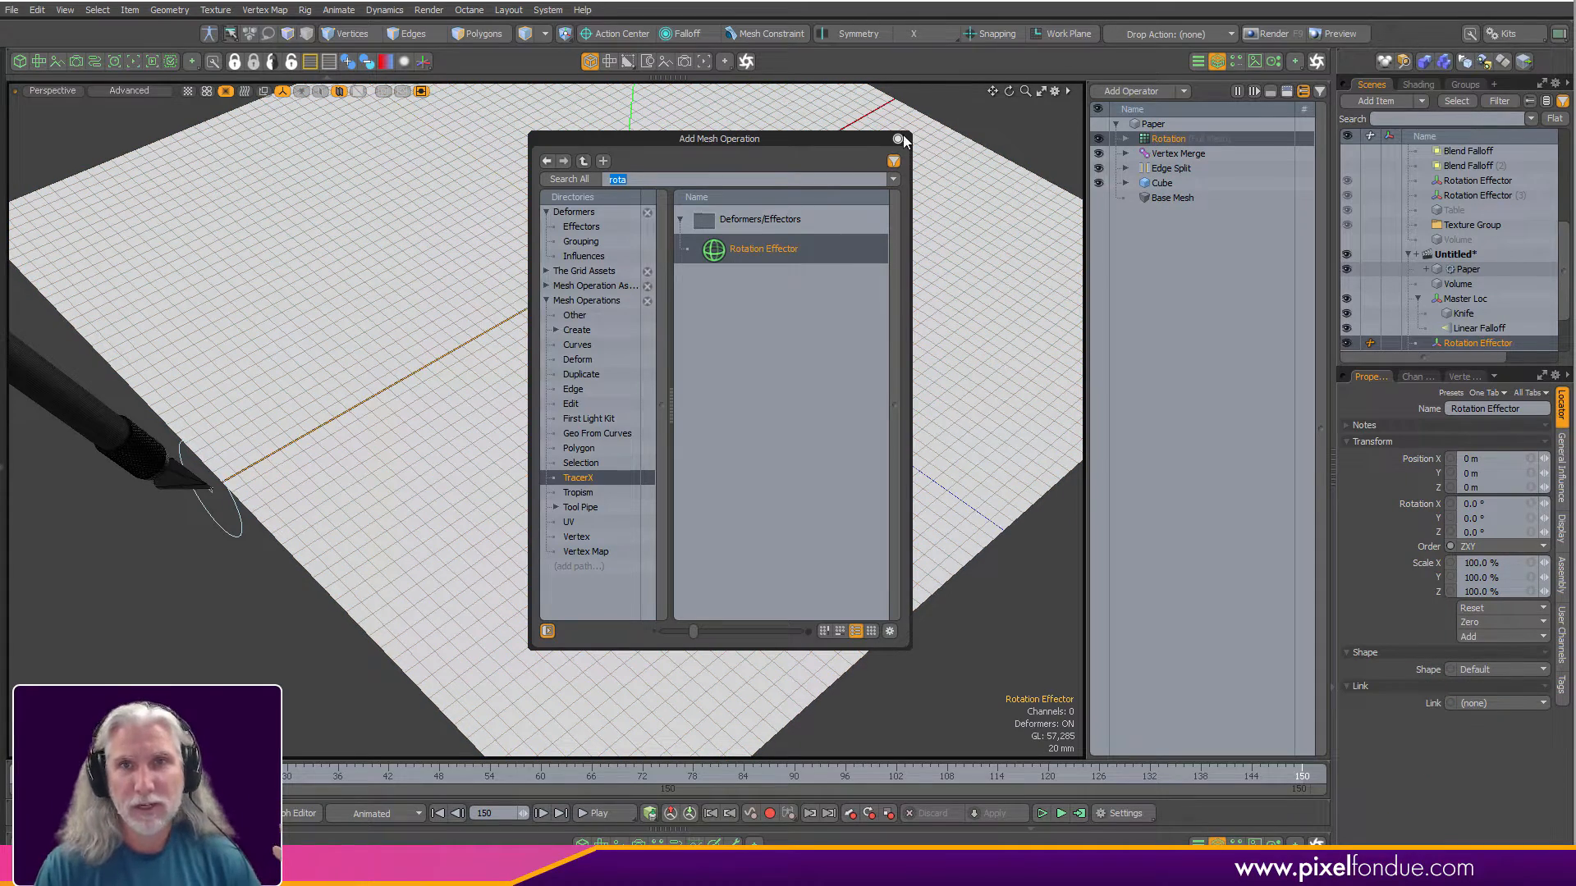
click(896, 139)
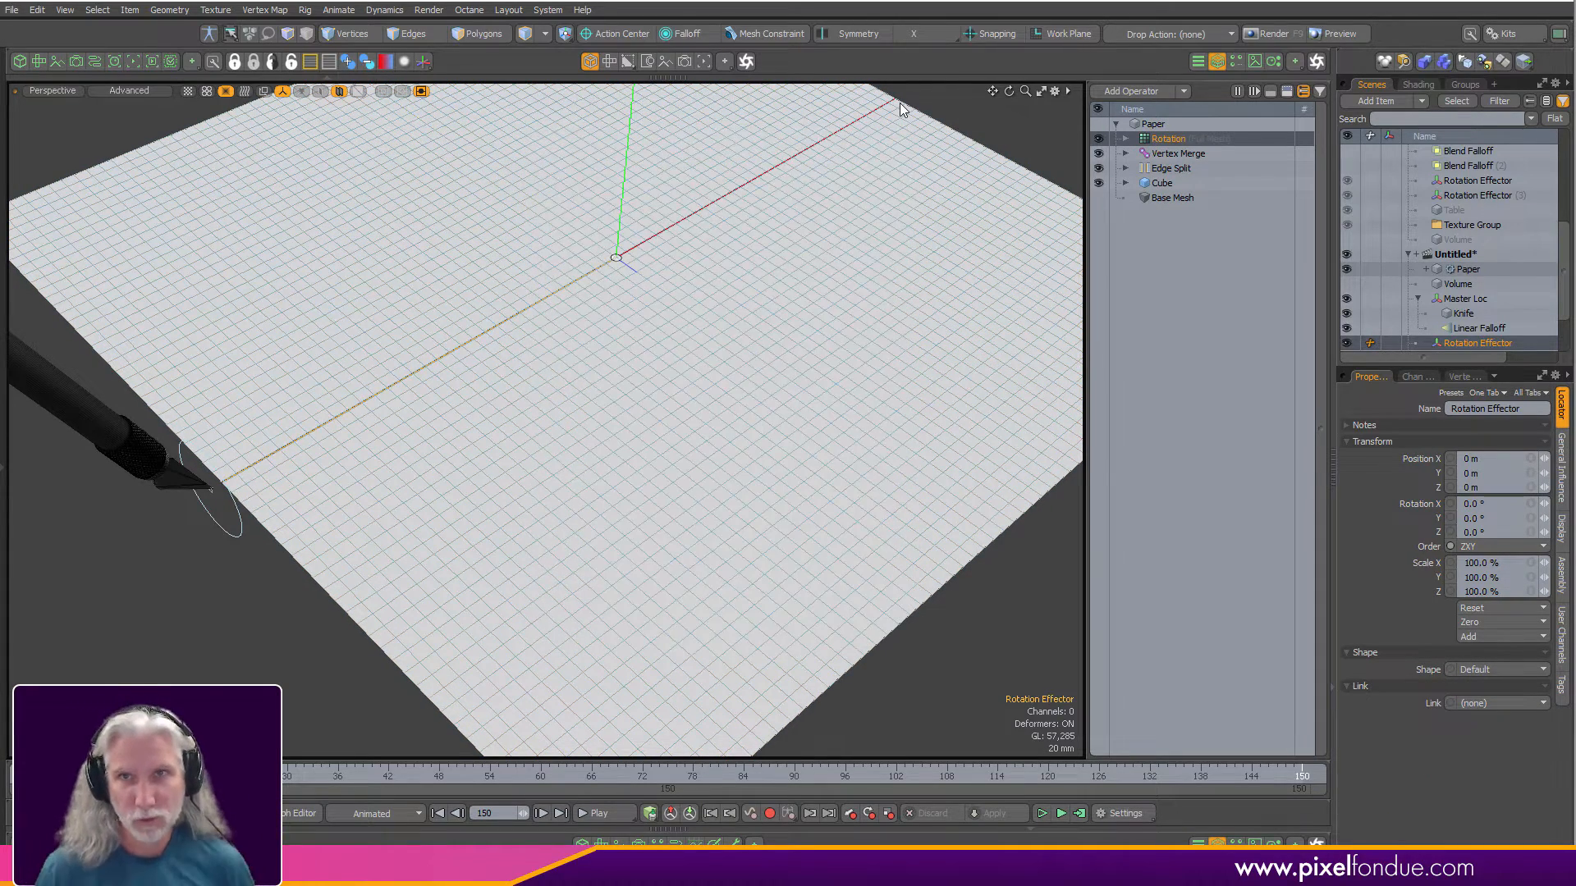
Create a general assembly workspace in the Schematic, open it, and add the paper's Rotation deformer as a node.
click(1126, 139)
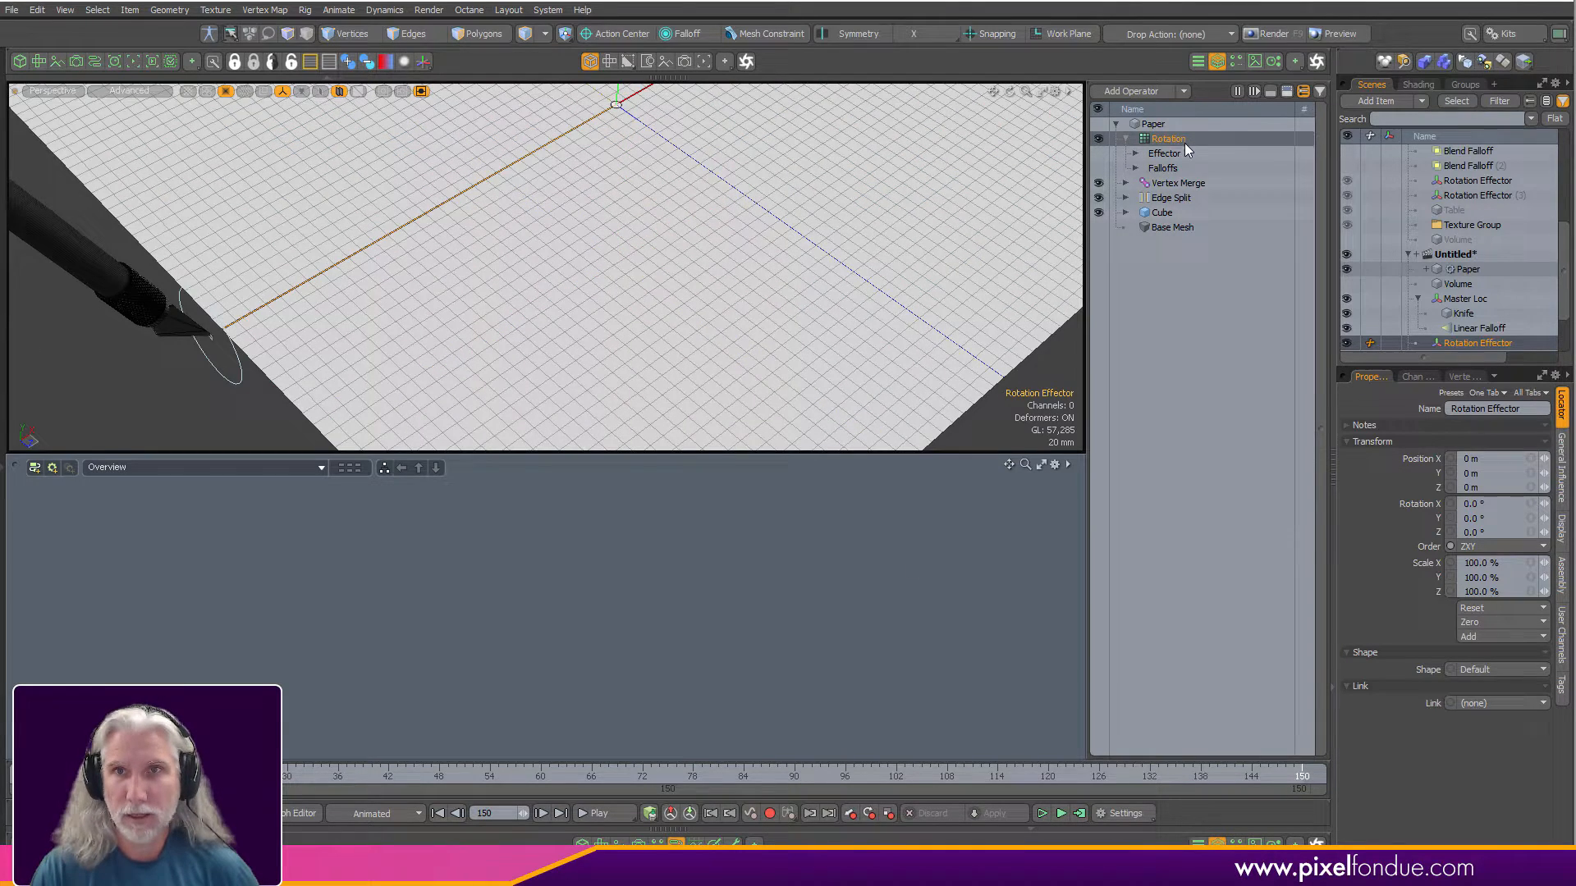
drag(1174, 140, 1028, 205)
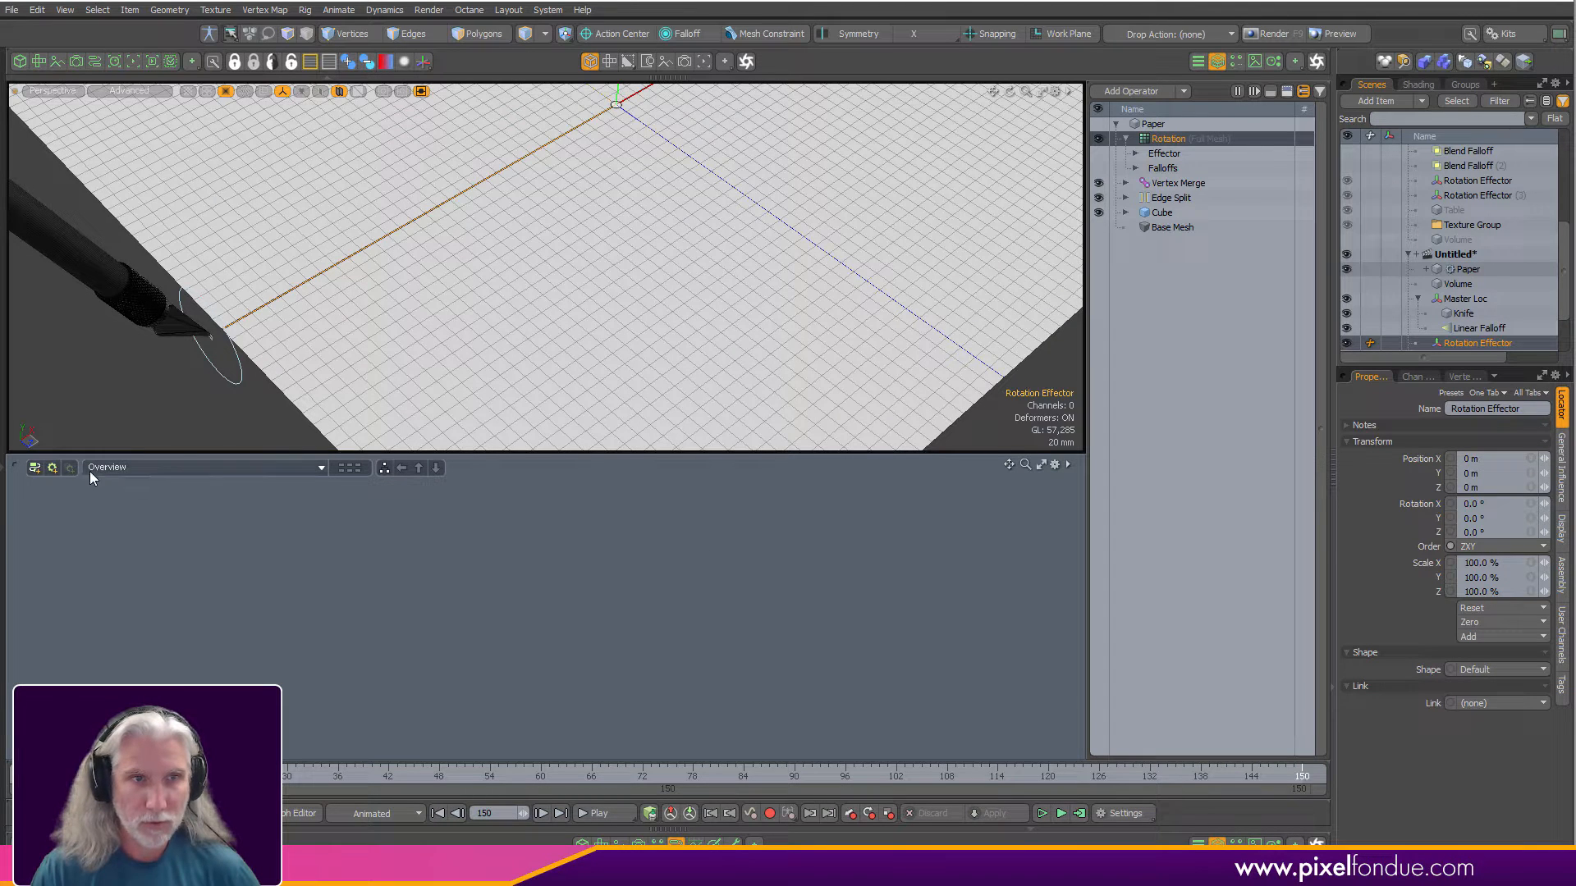
click(54, 510)
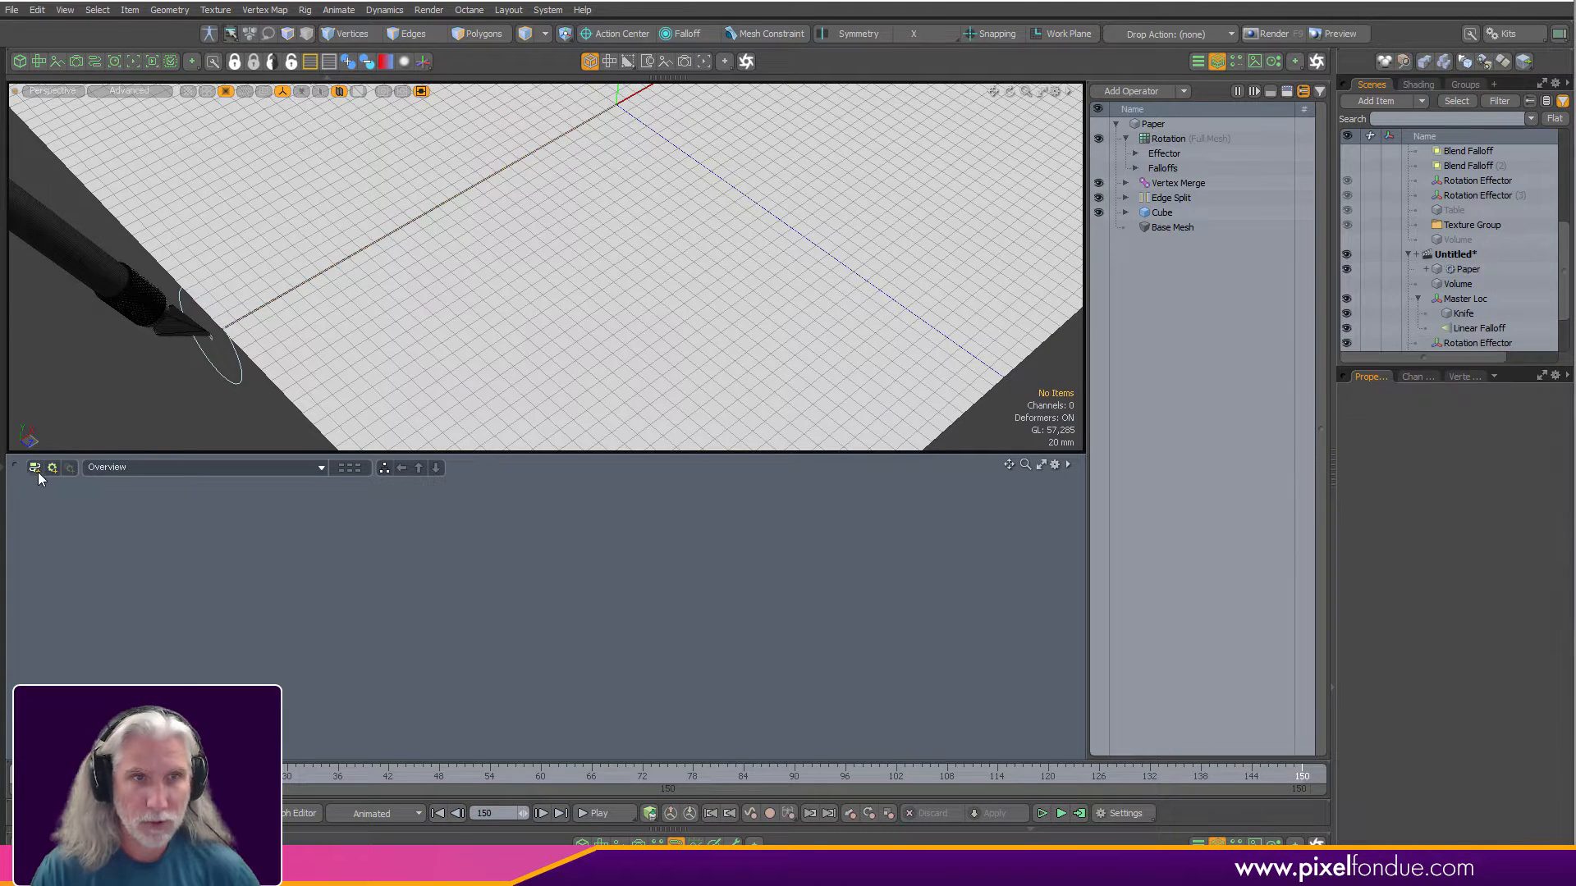
click(35, 469)
click(837, 487)
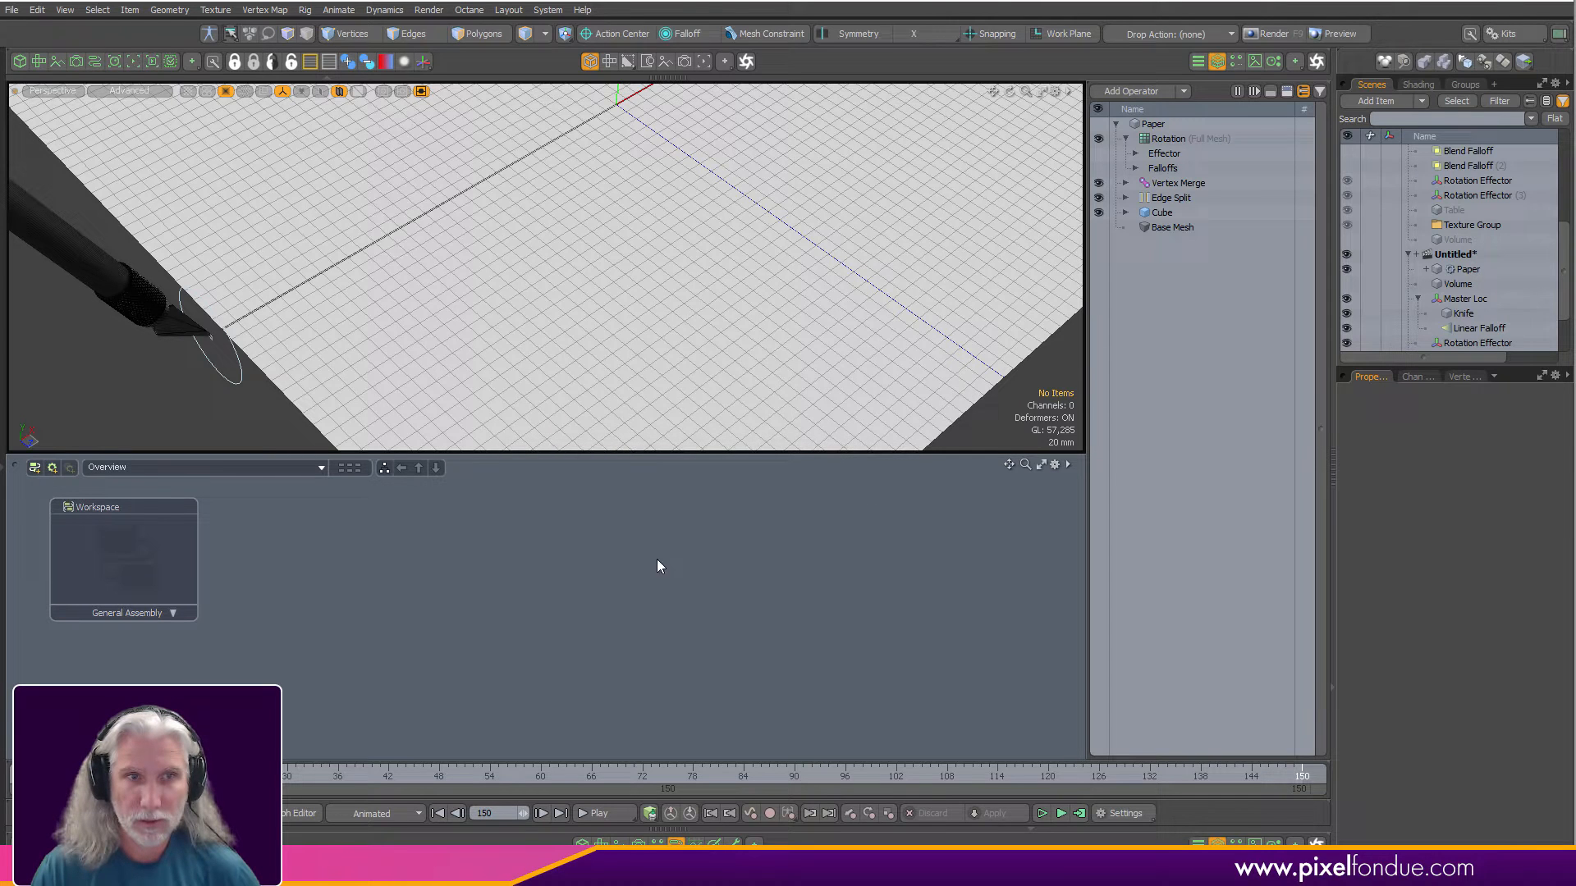
double_click(127, 561)
drag(1180, 137, 579, 600)
click(394, 646)
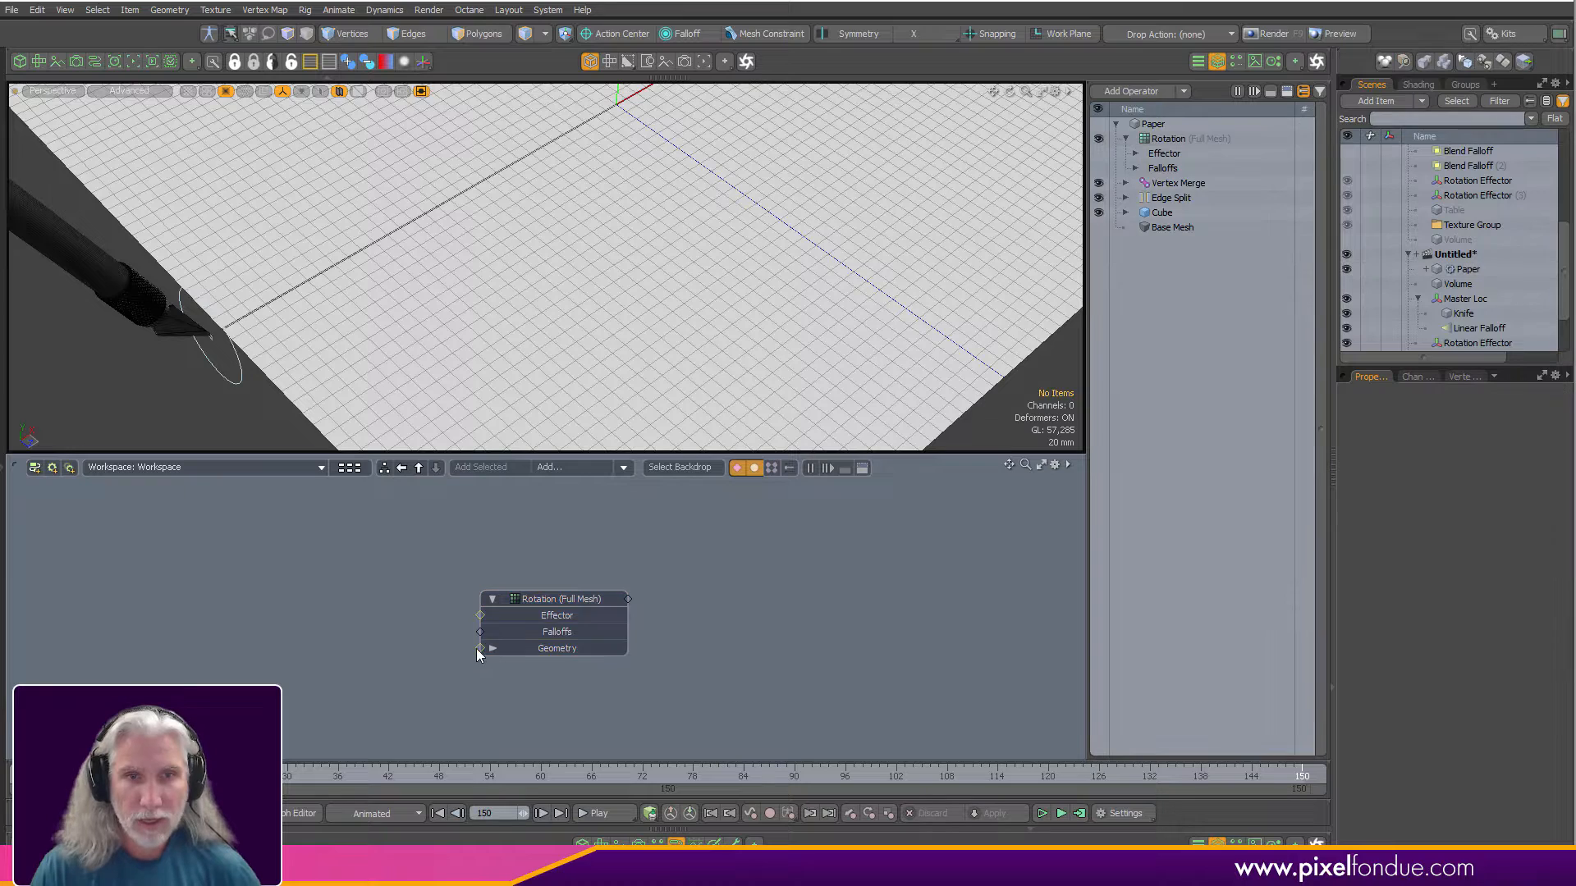
Bring the Paper and Rotation Effector inputs of the Rotation node into the Schematic and arrange them beside it.
click(480, 649)
drag(429, 589, 413, 686)
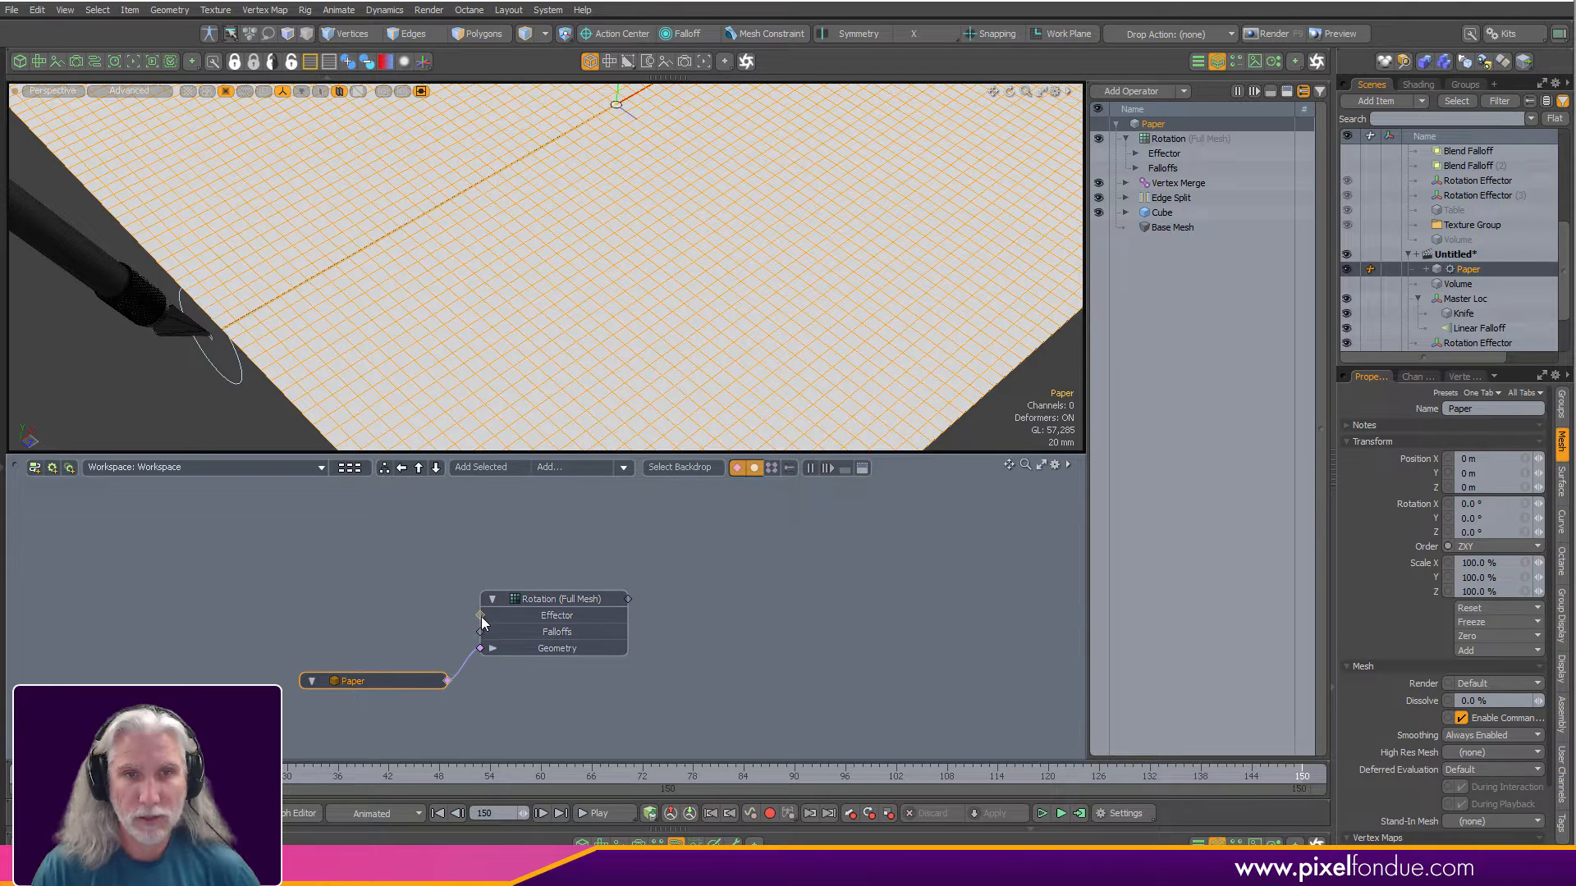
click(480, 616)
drag(525, 669, 344, 570)
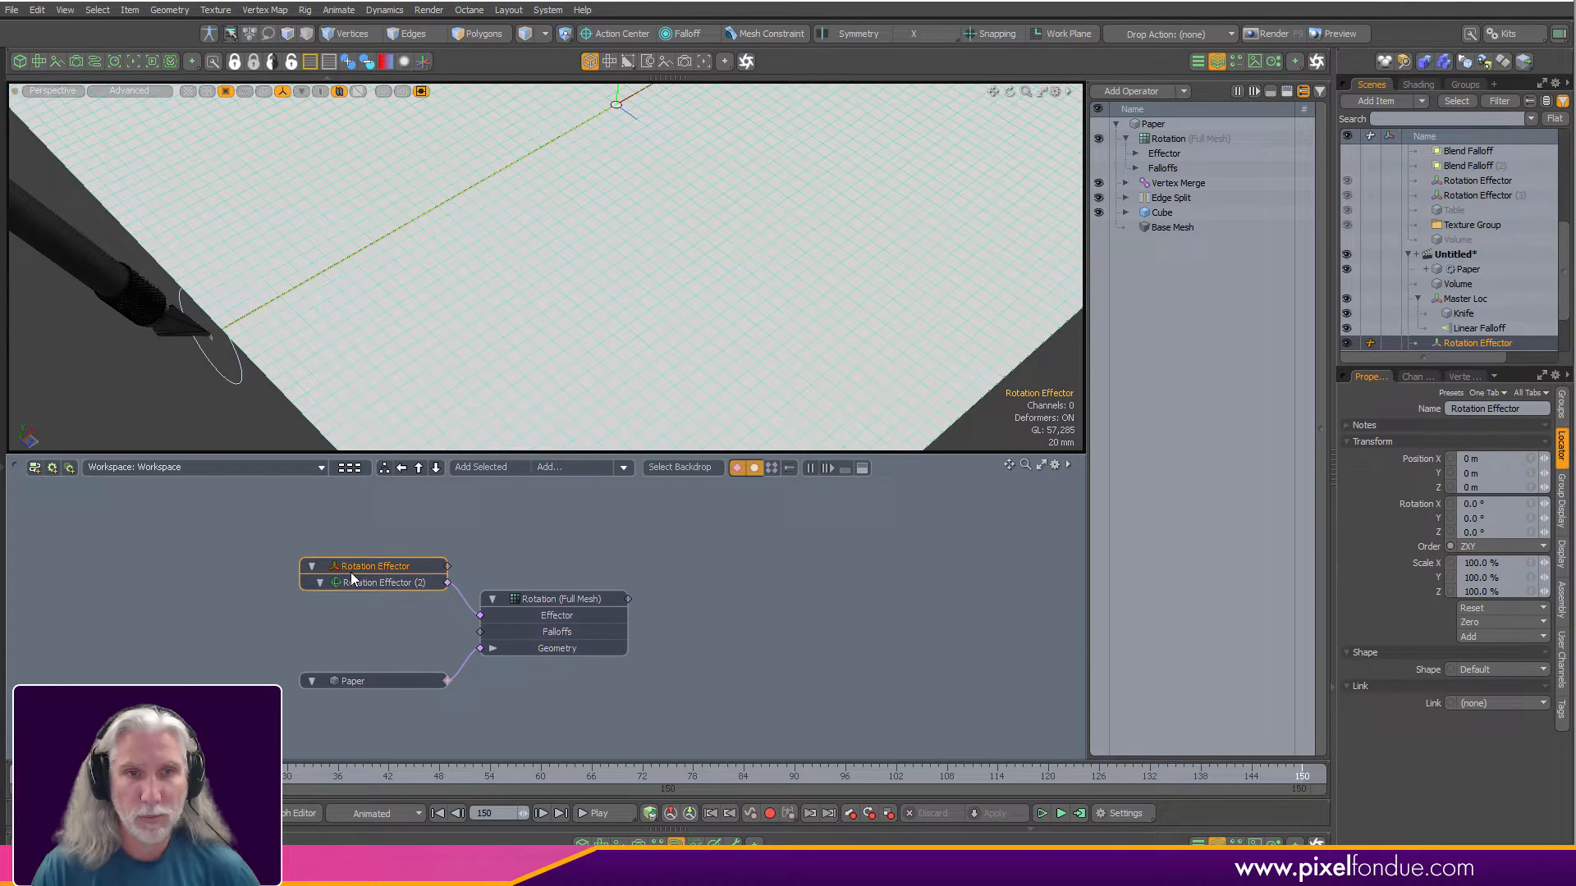
Examine the Paper, Rotation Effector and Rotation (Full Mesh) nodes, including the deform influence's Type options.
click(382, 681)
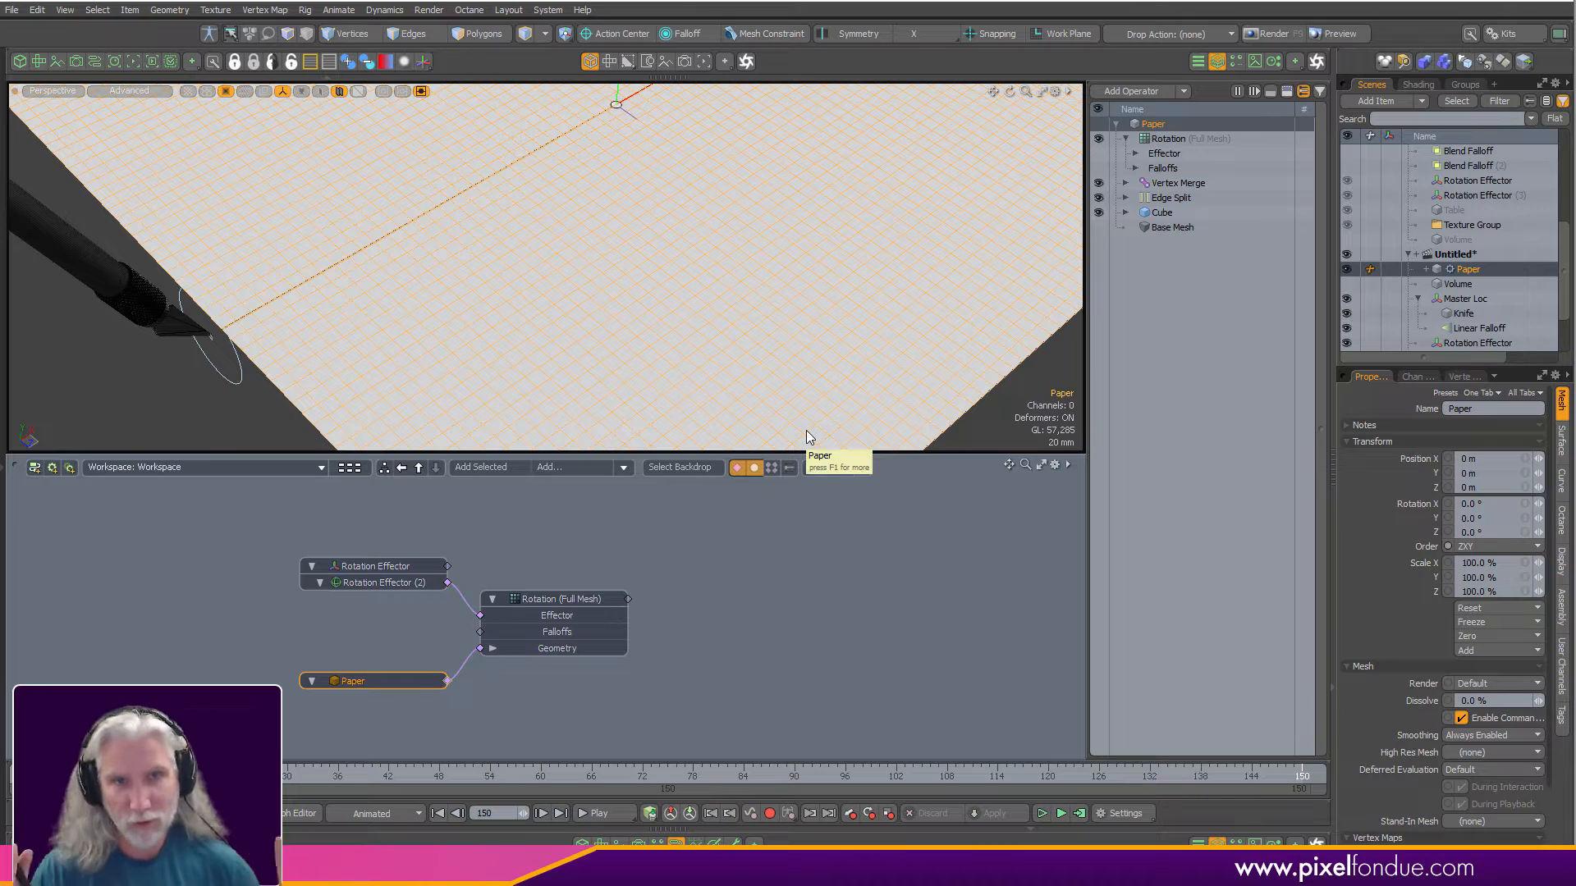
click(585, 628)
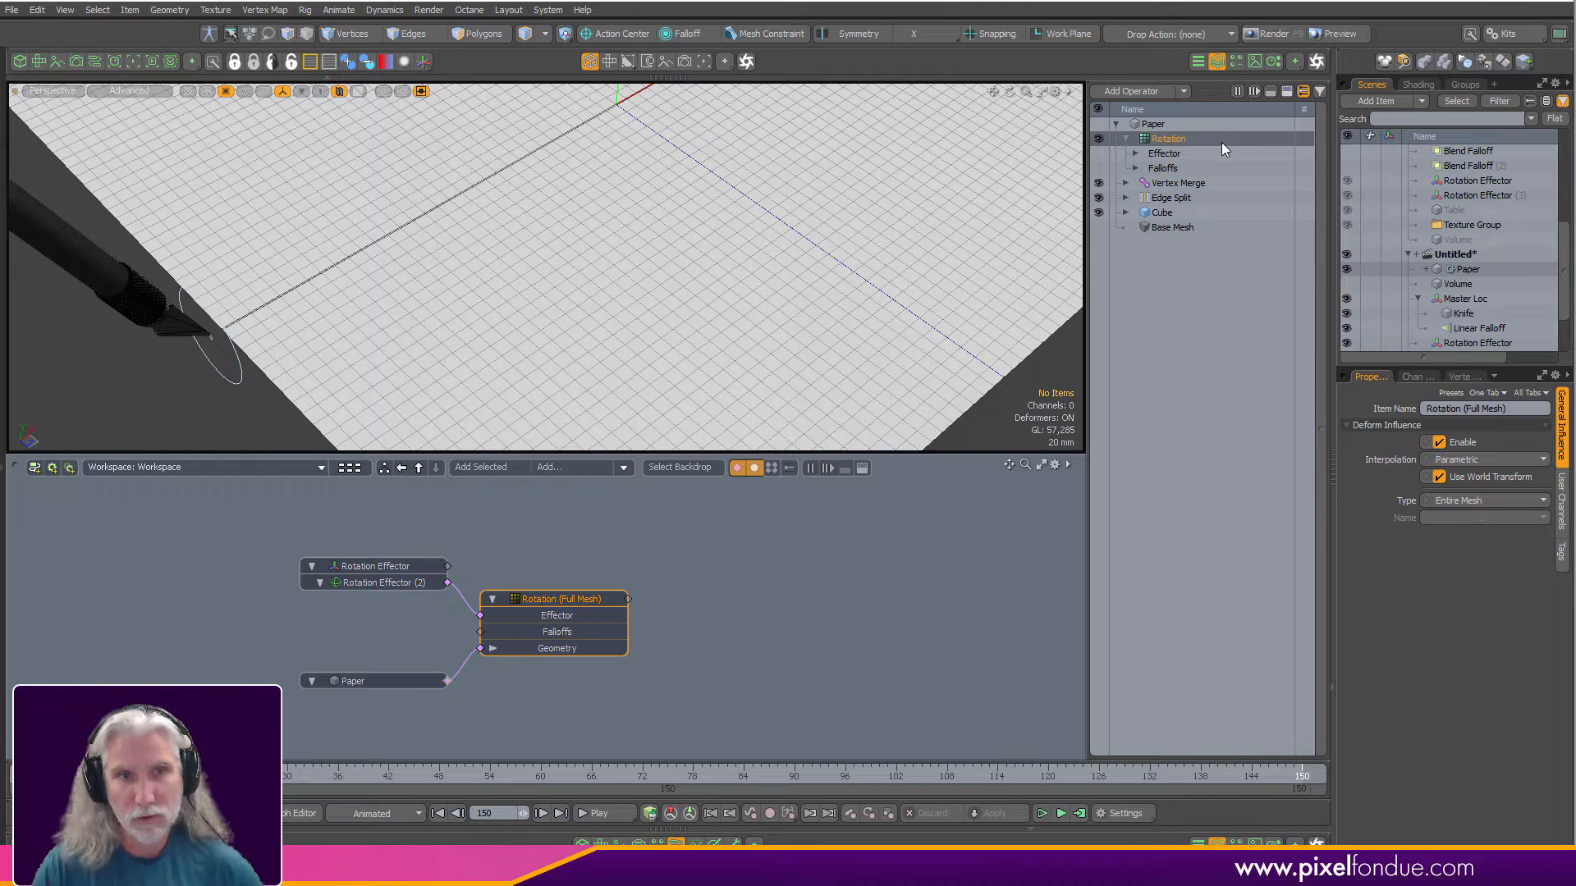
click(380, 683)
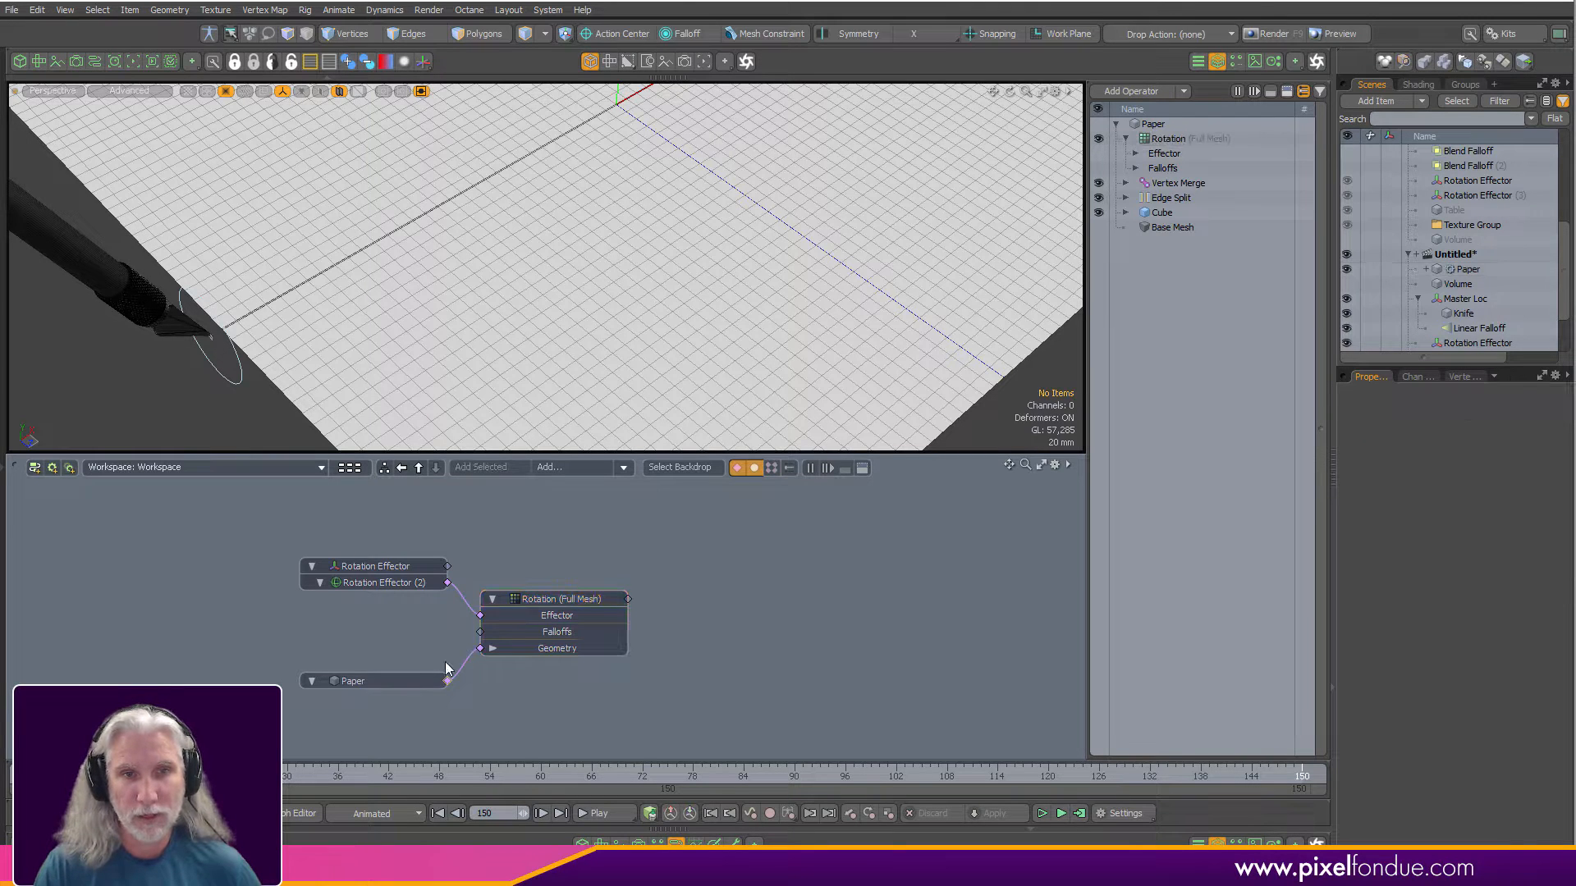
click(376, 568)
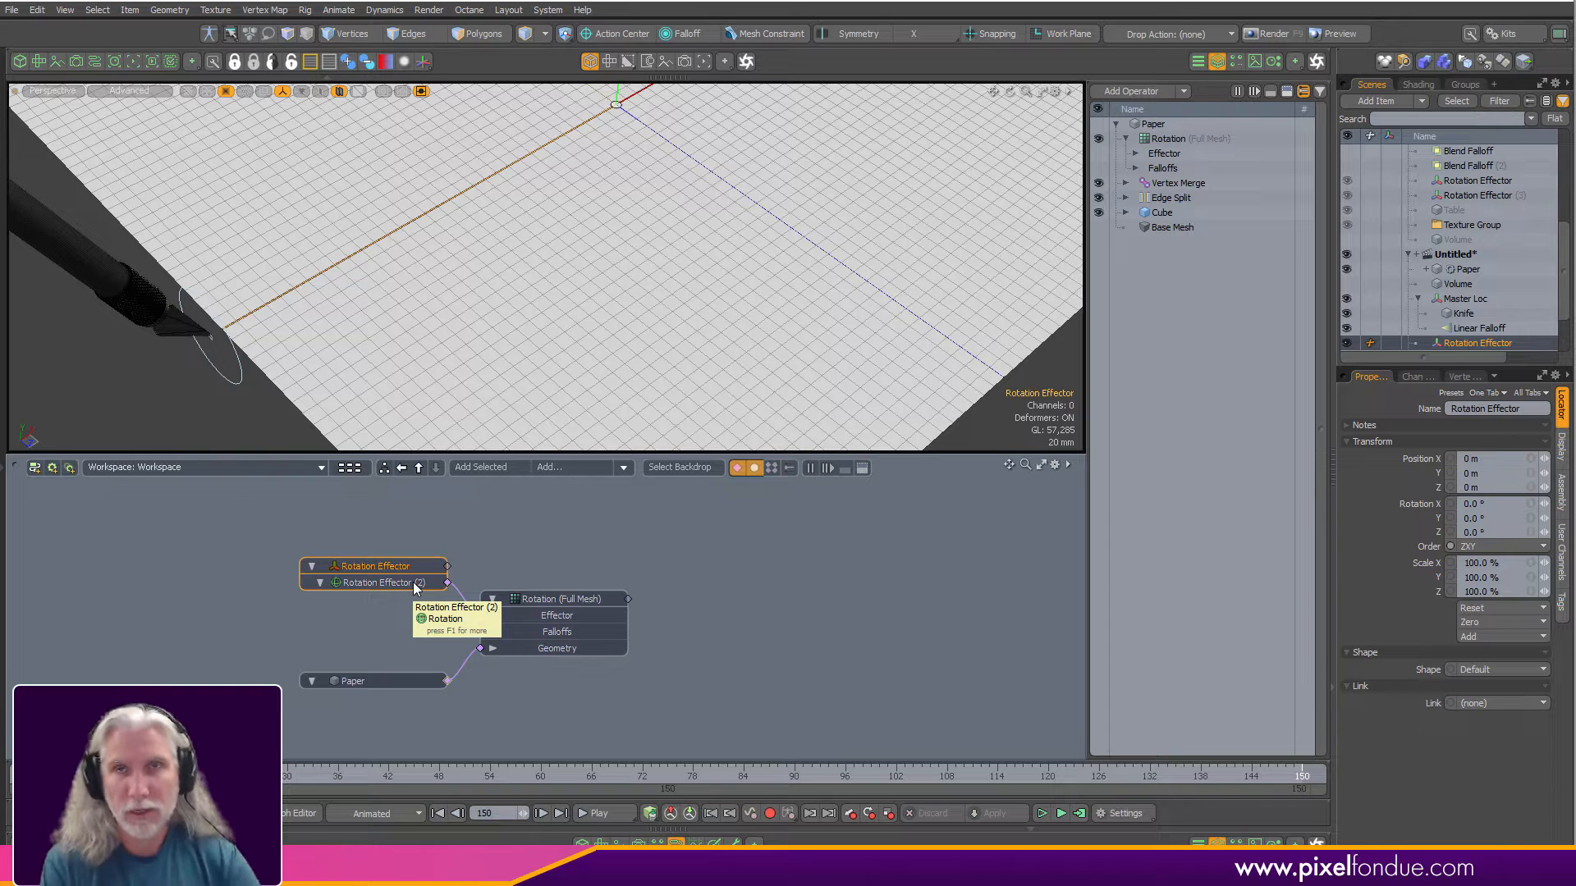
click(564, 607)
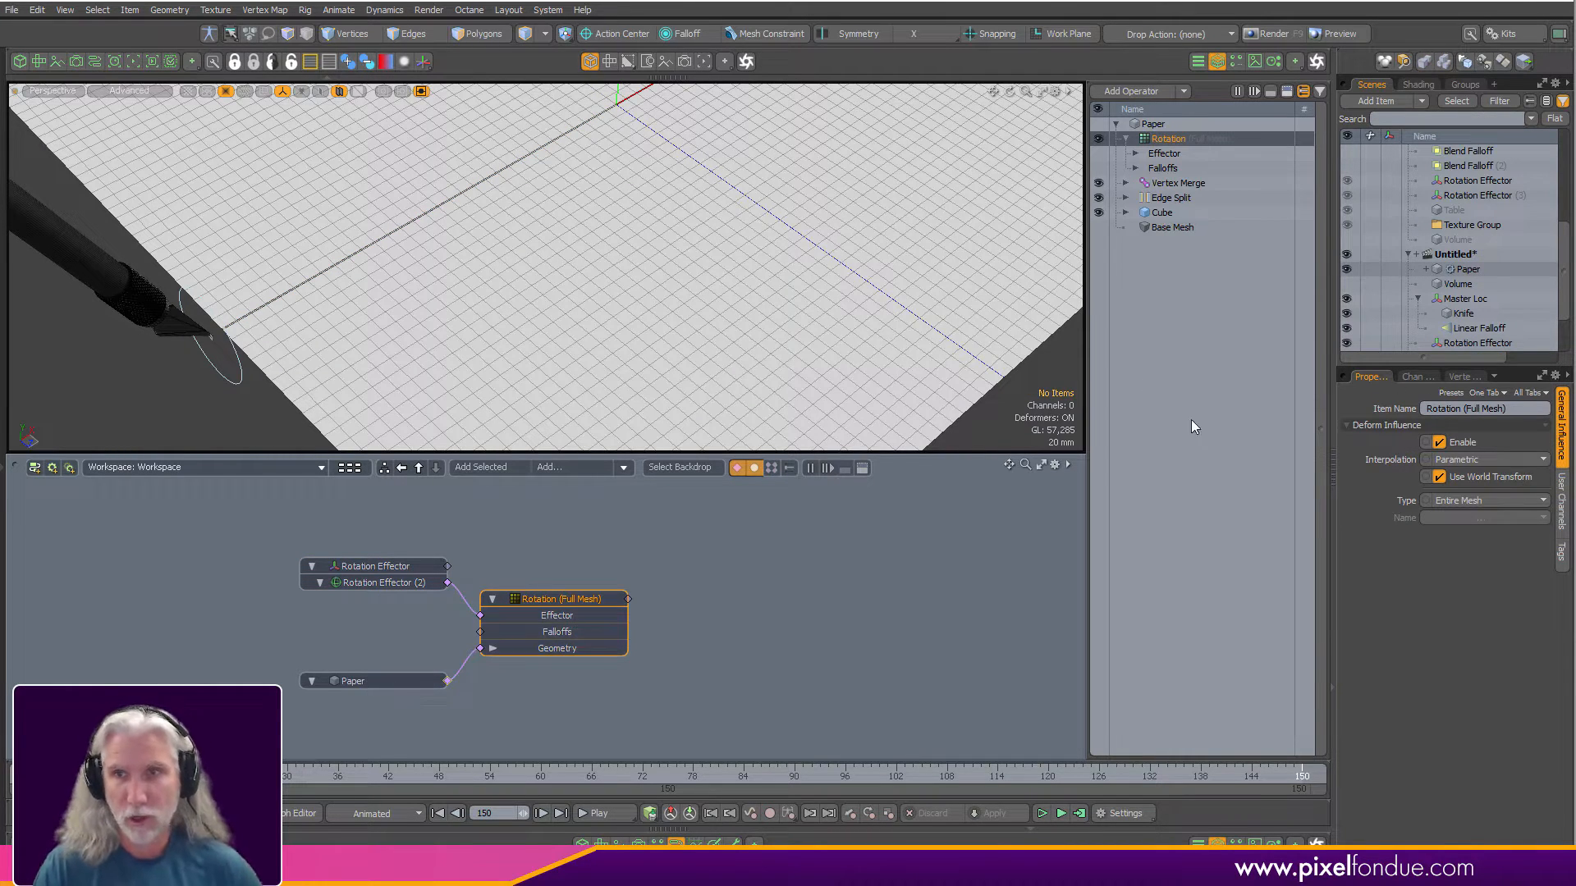
click(1483, 501)
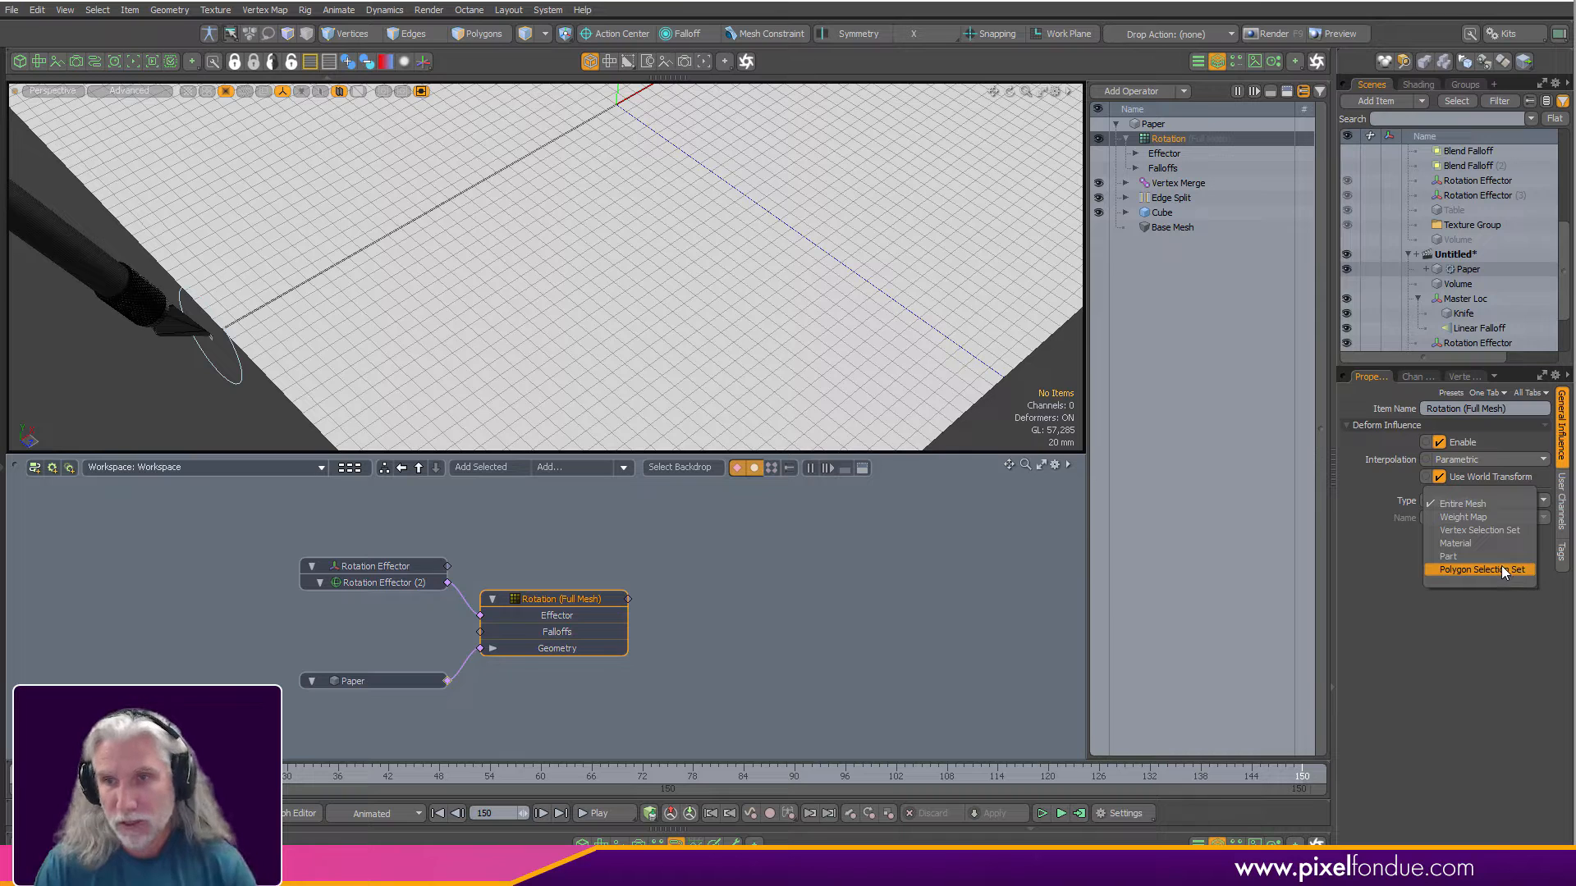
click(1507, 502)
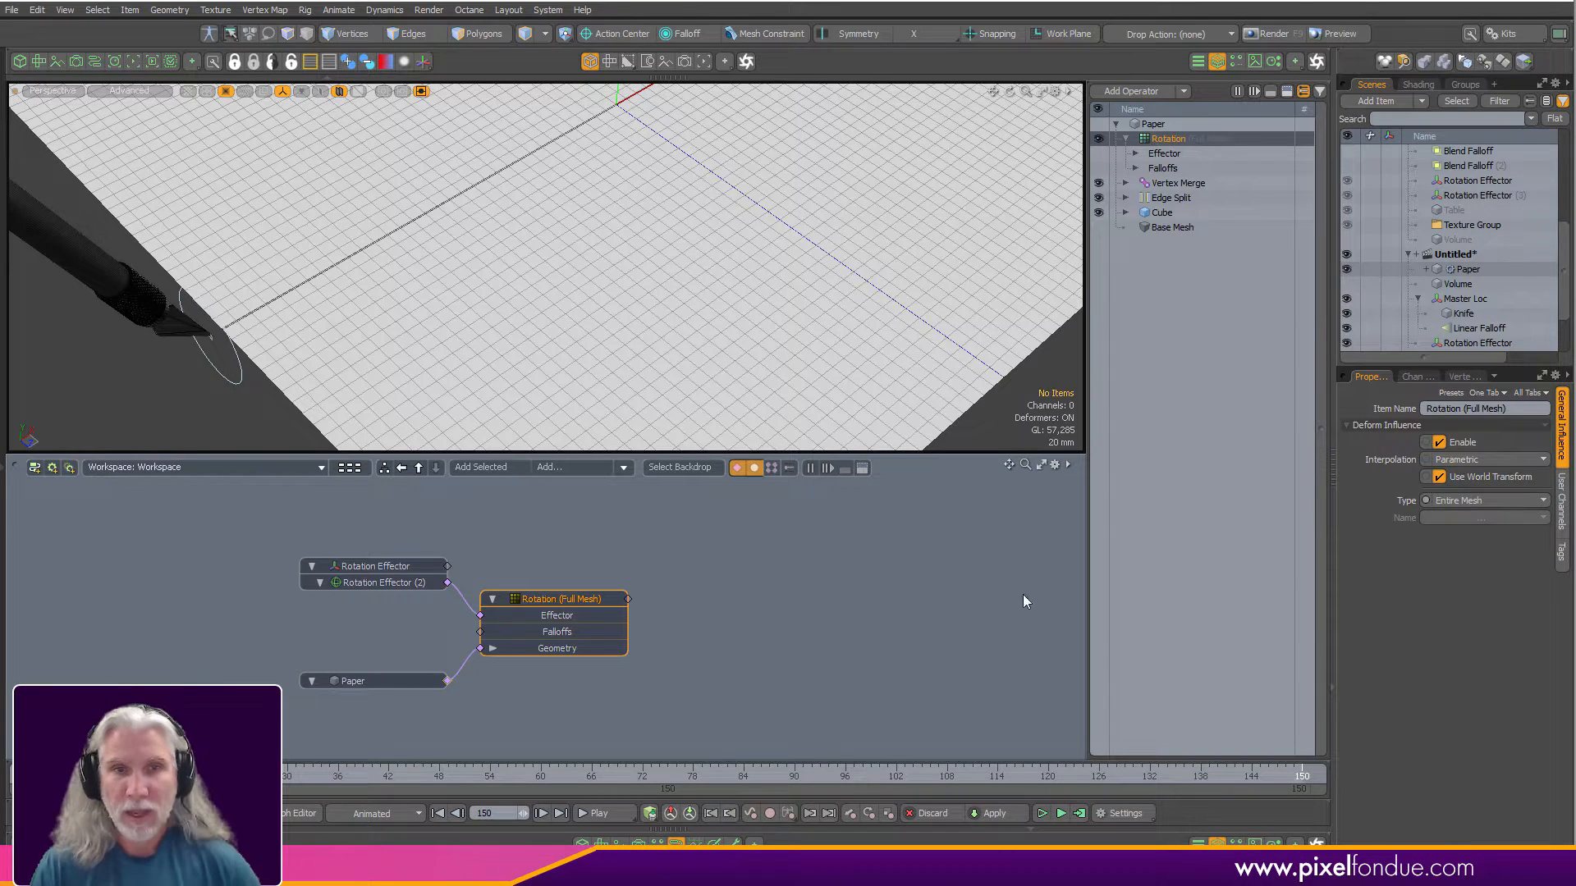
click(519, 589)
middle_drag(519, 588, 653, 572)
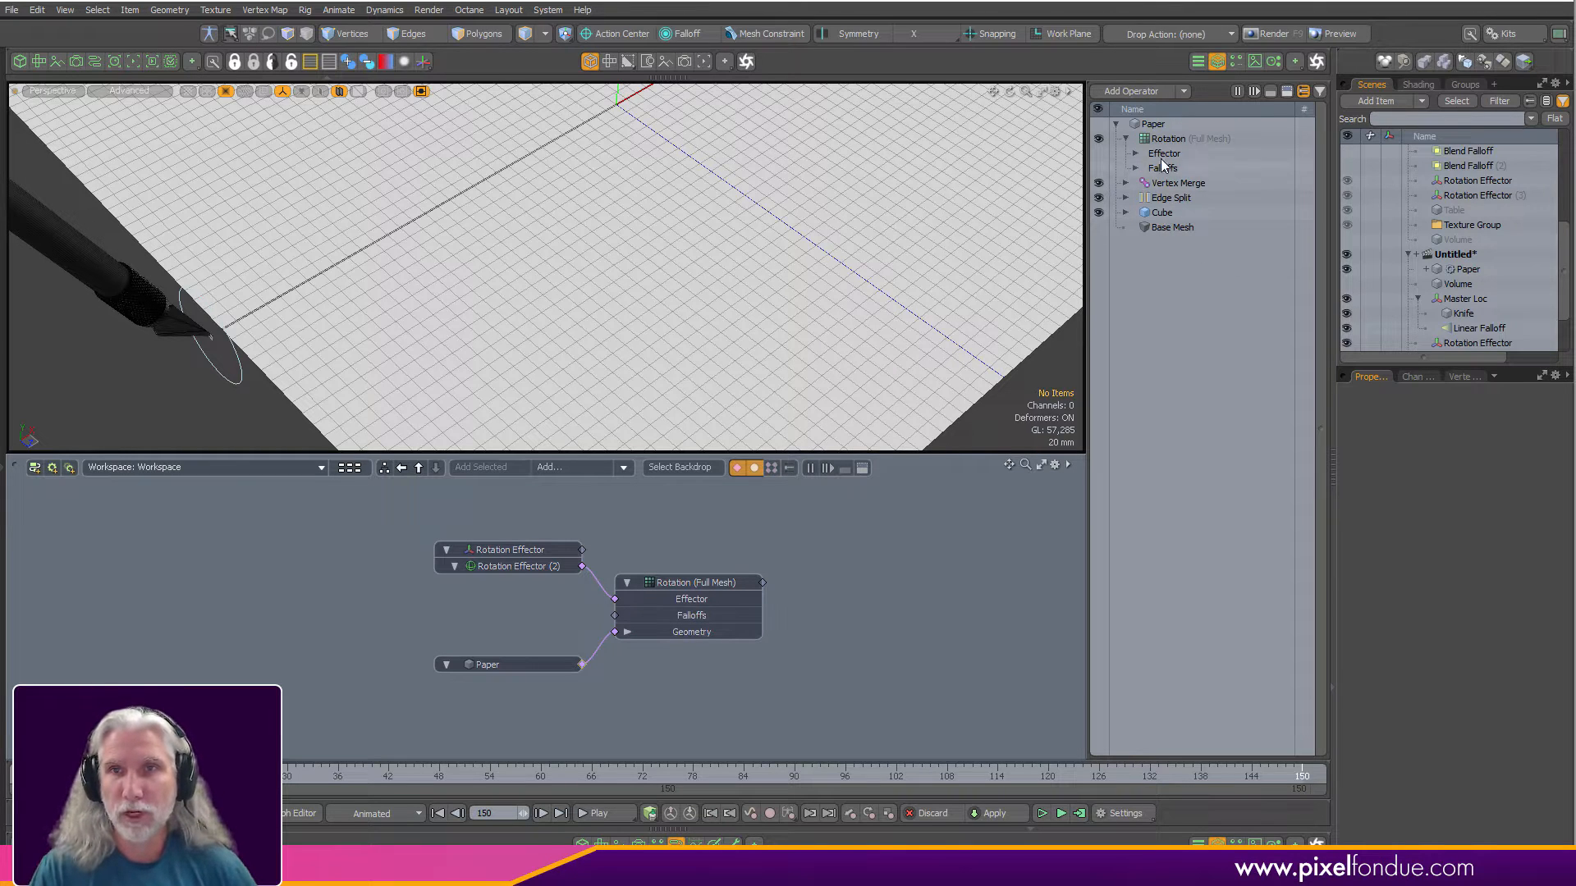
Add a new Linear Falloff to the Falloffs of the paper's Rotation deformer.
click(1135, 168)
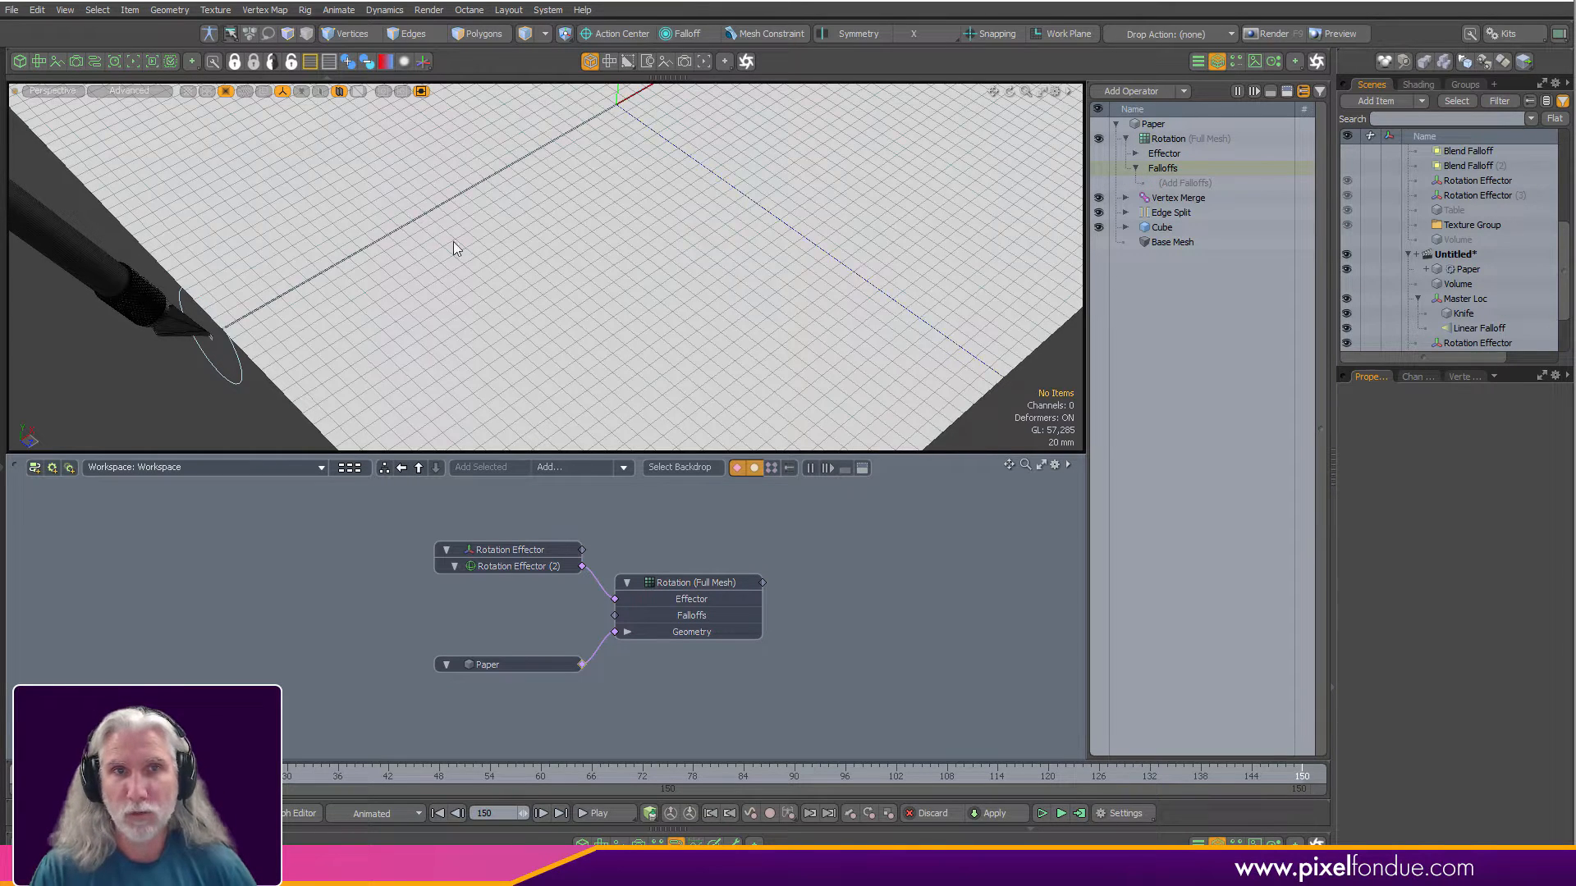
click(1184, 183)
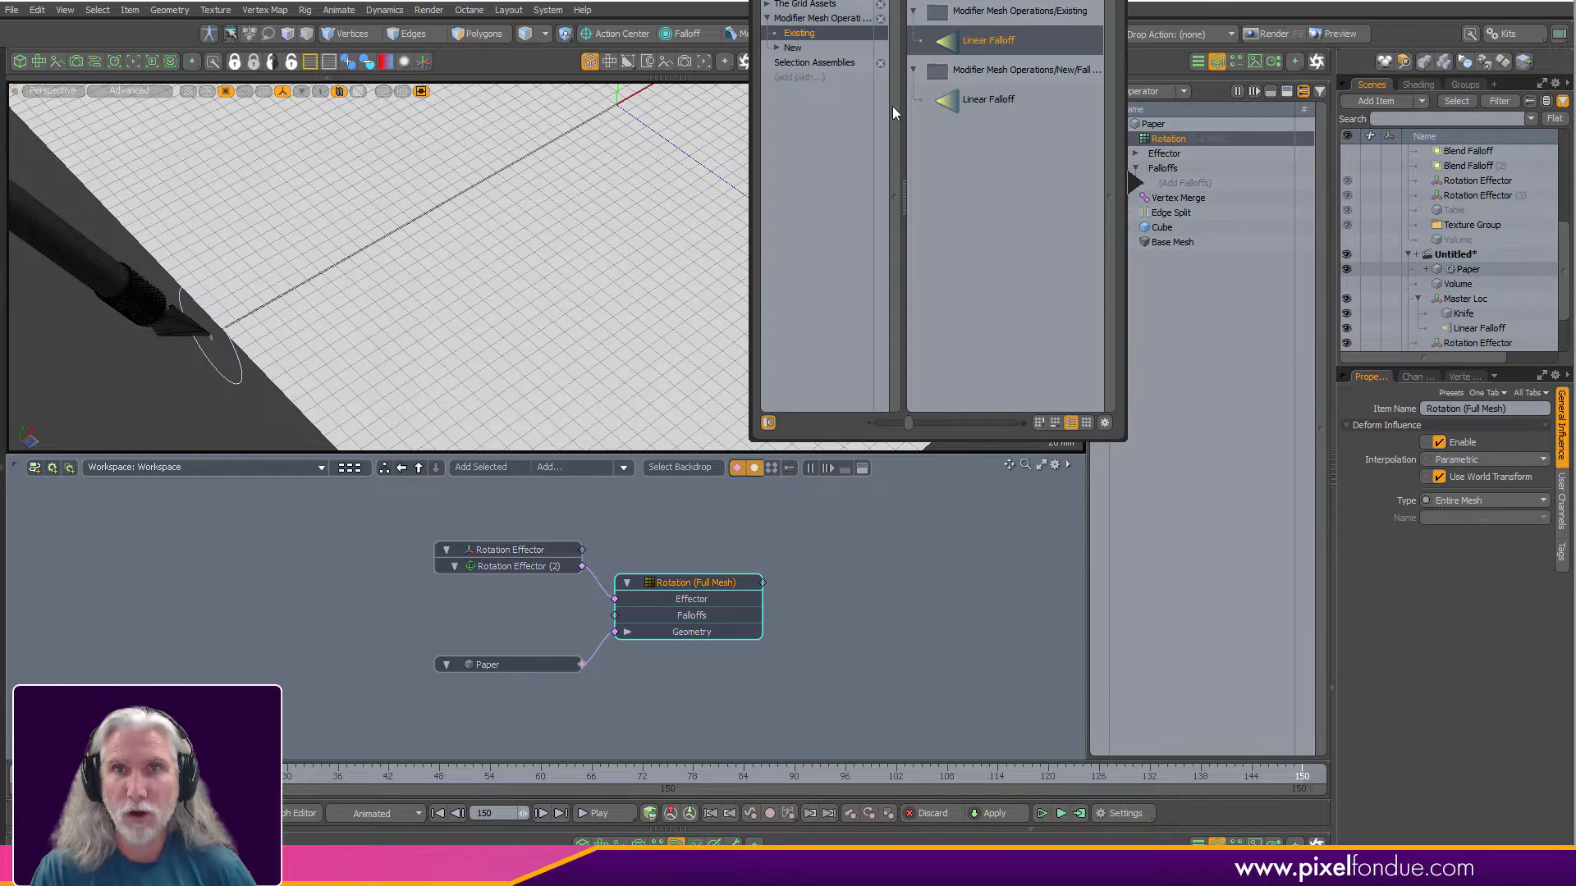
click(833, 48)
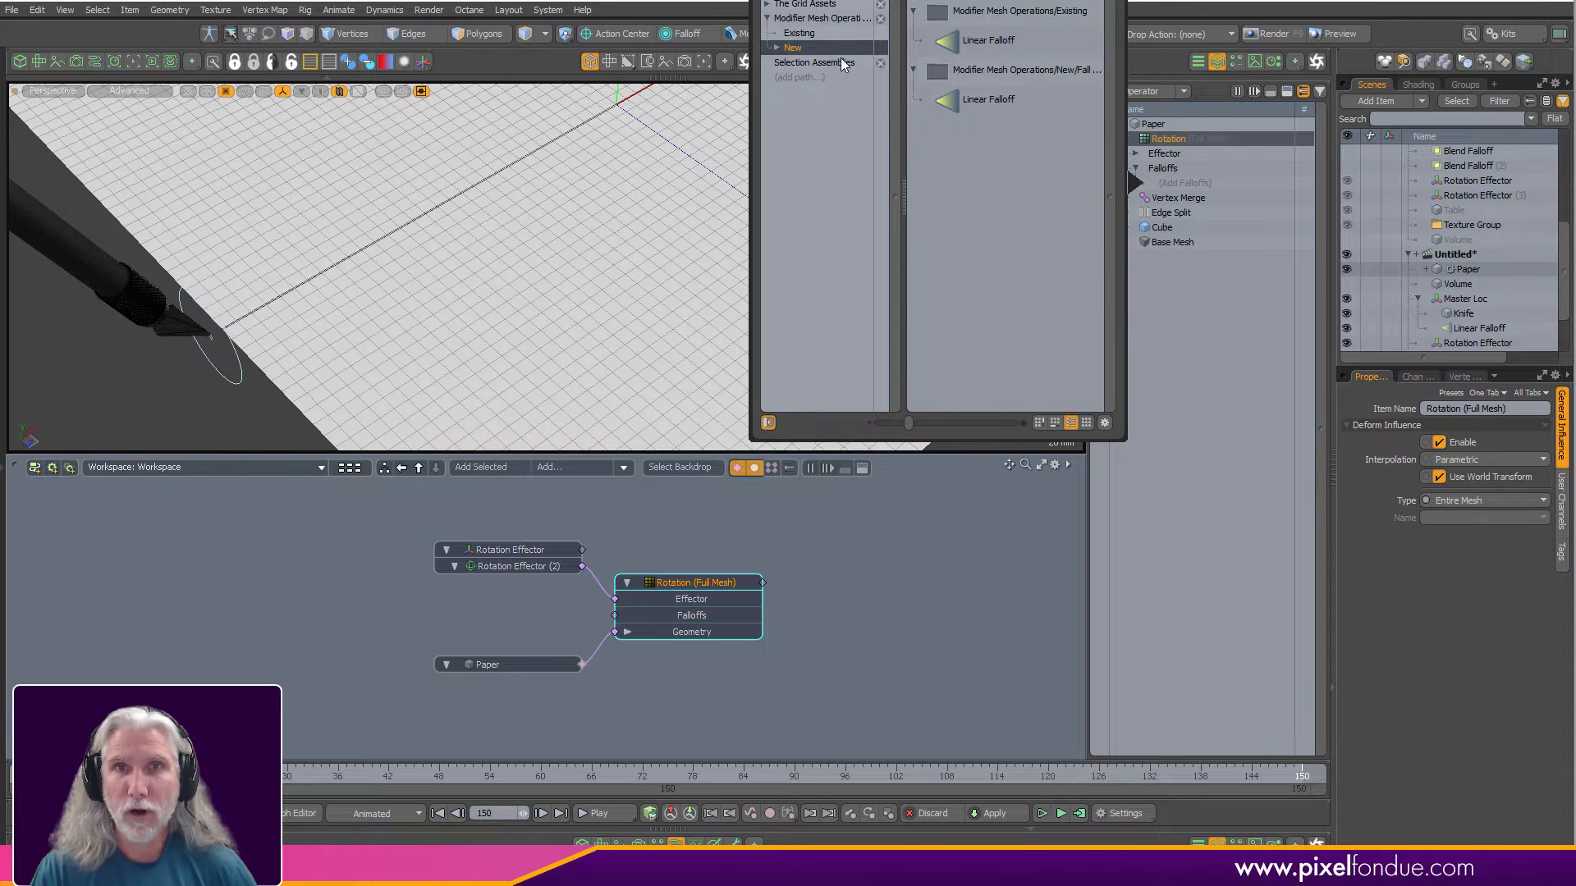
drag(965, 1, 908, 184)
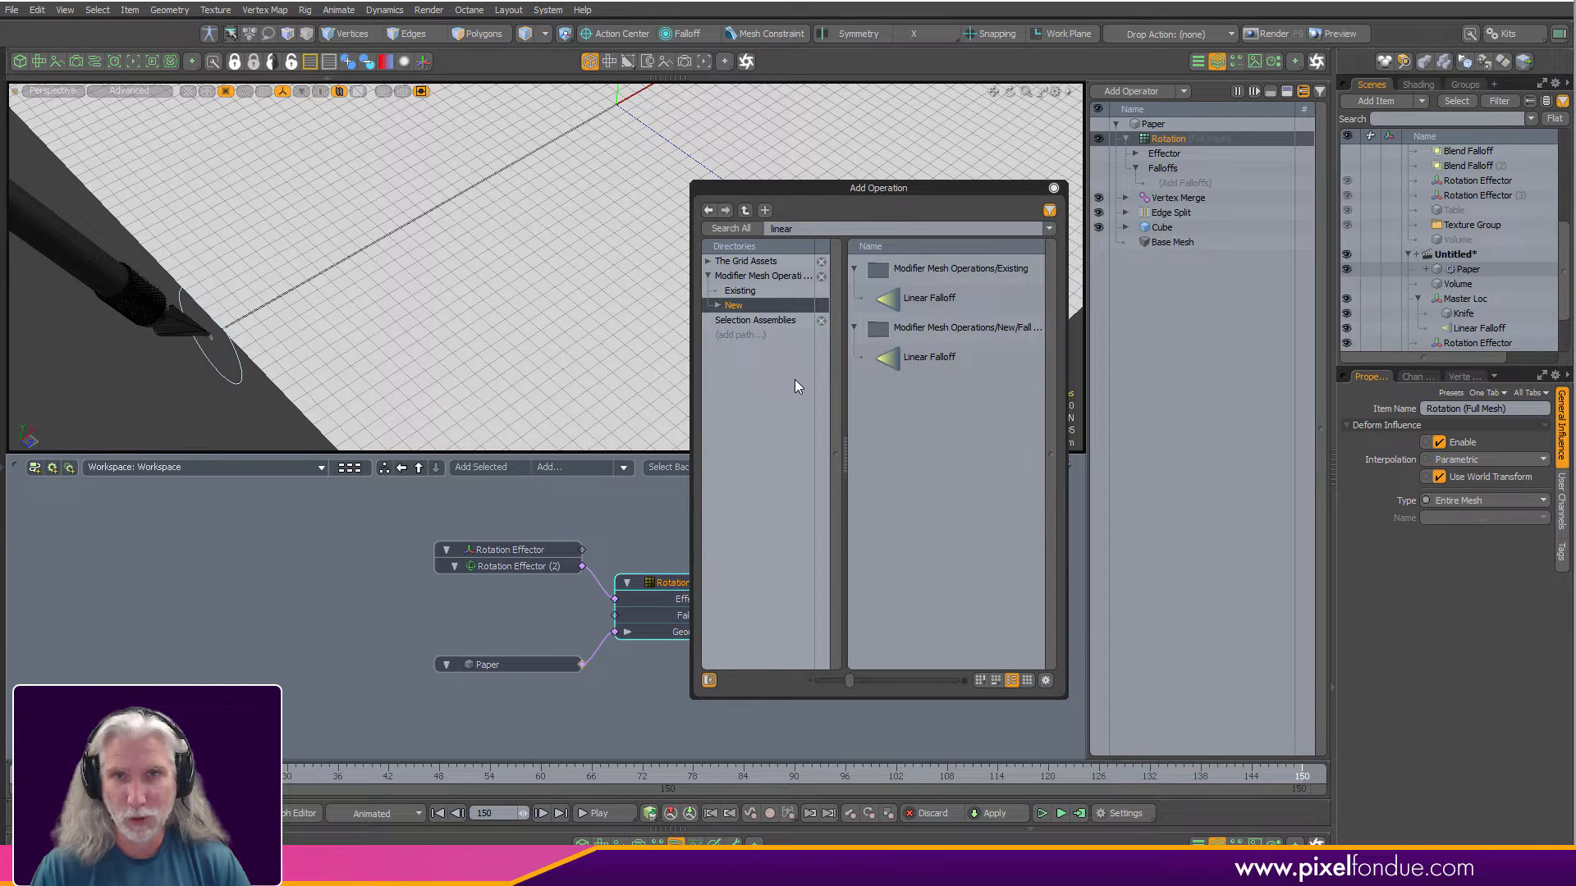
click(753, 290)
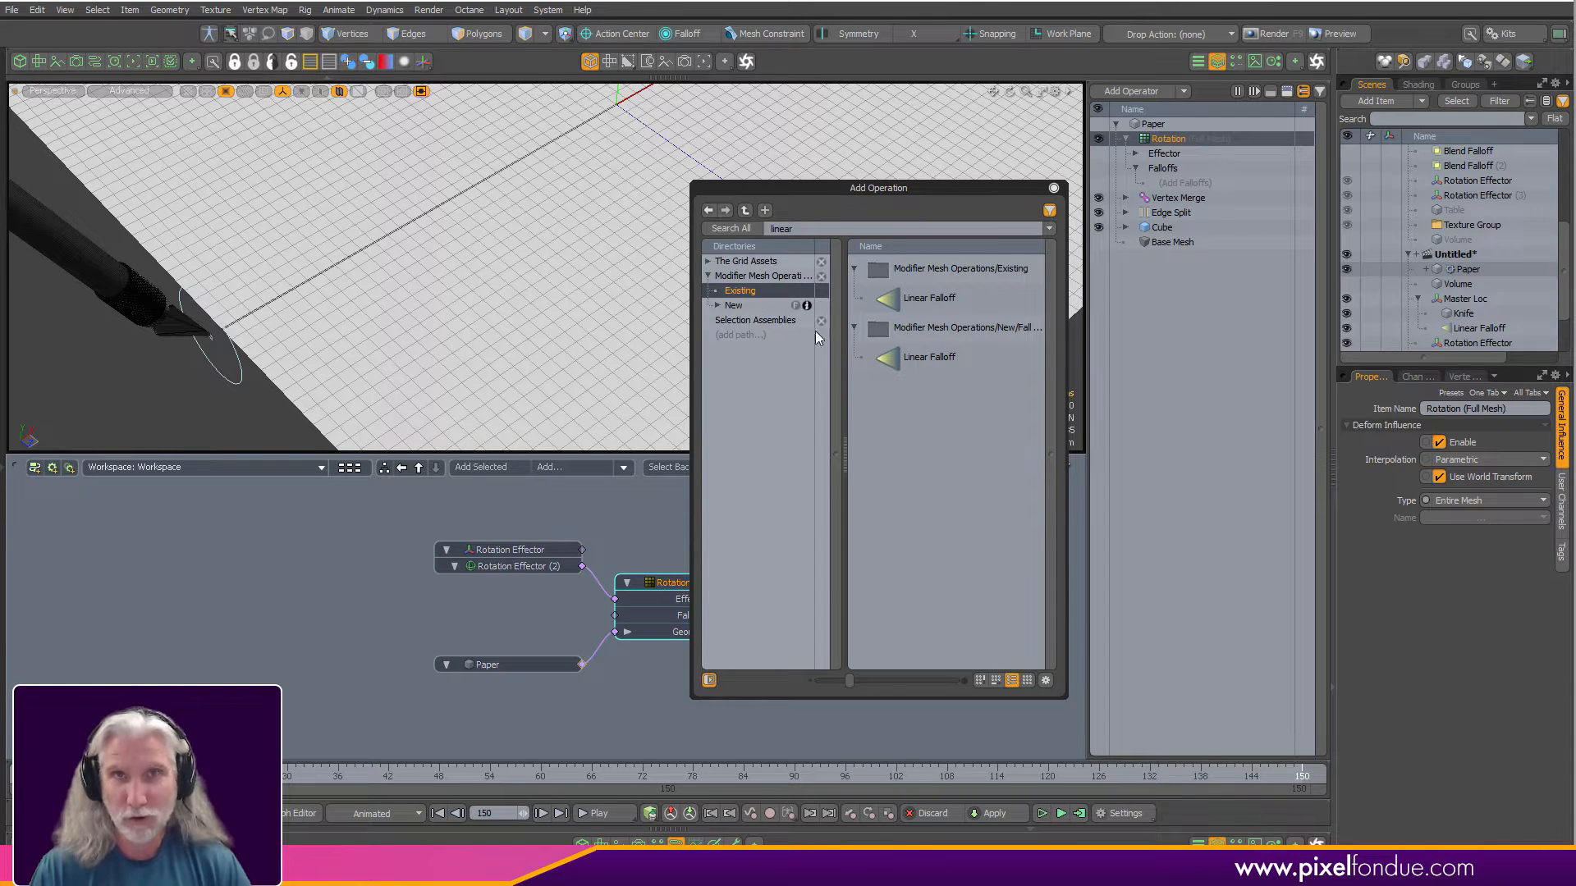
click(733, 305)
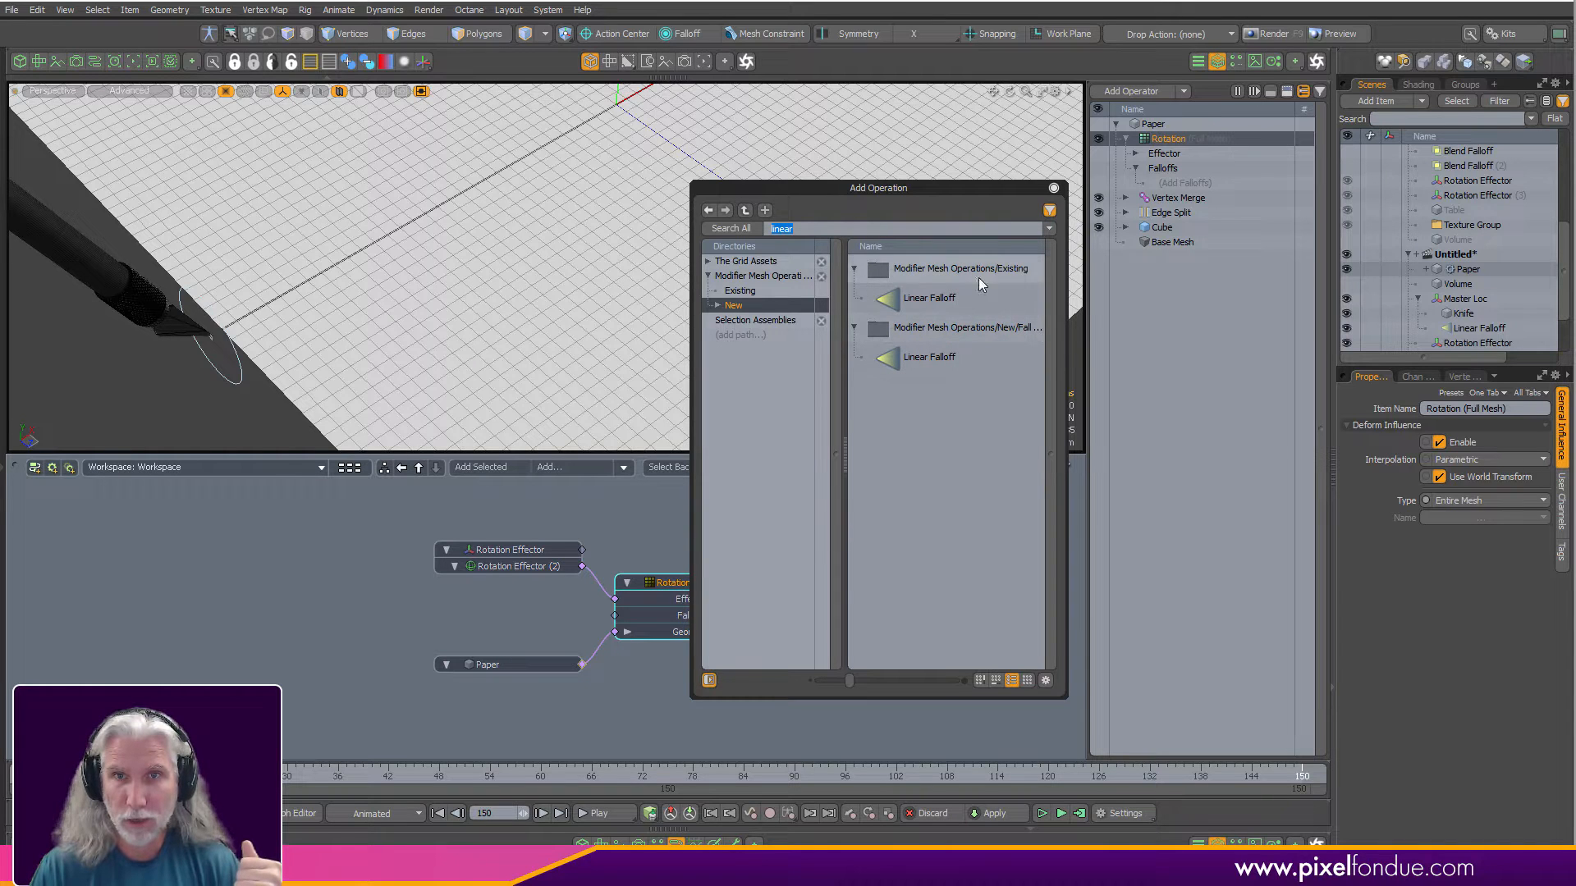
click(925, 358)
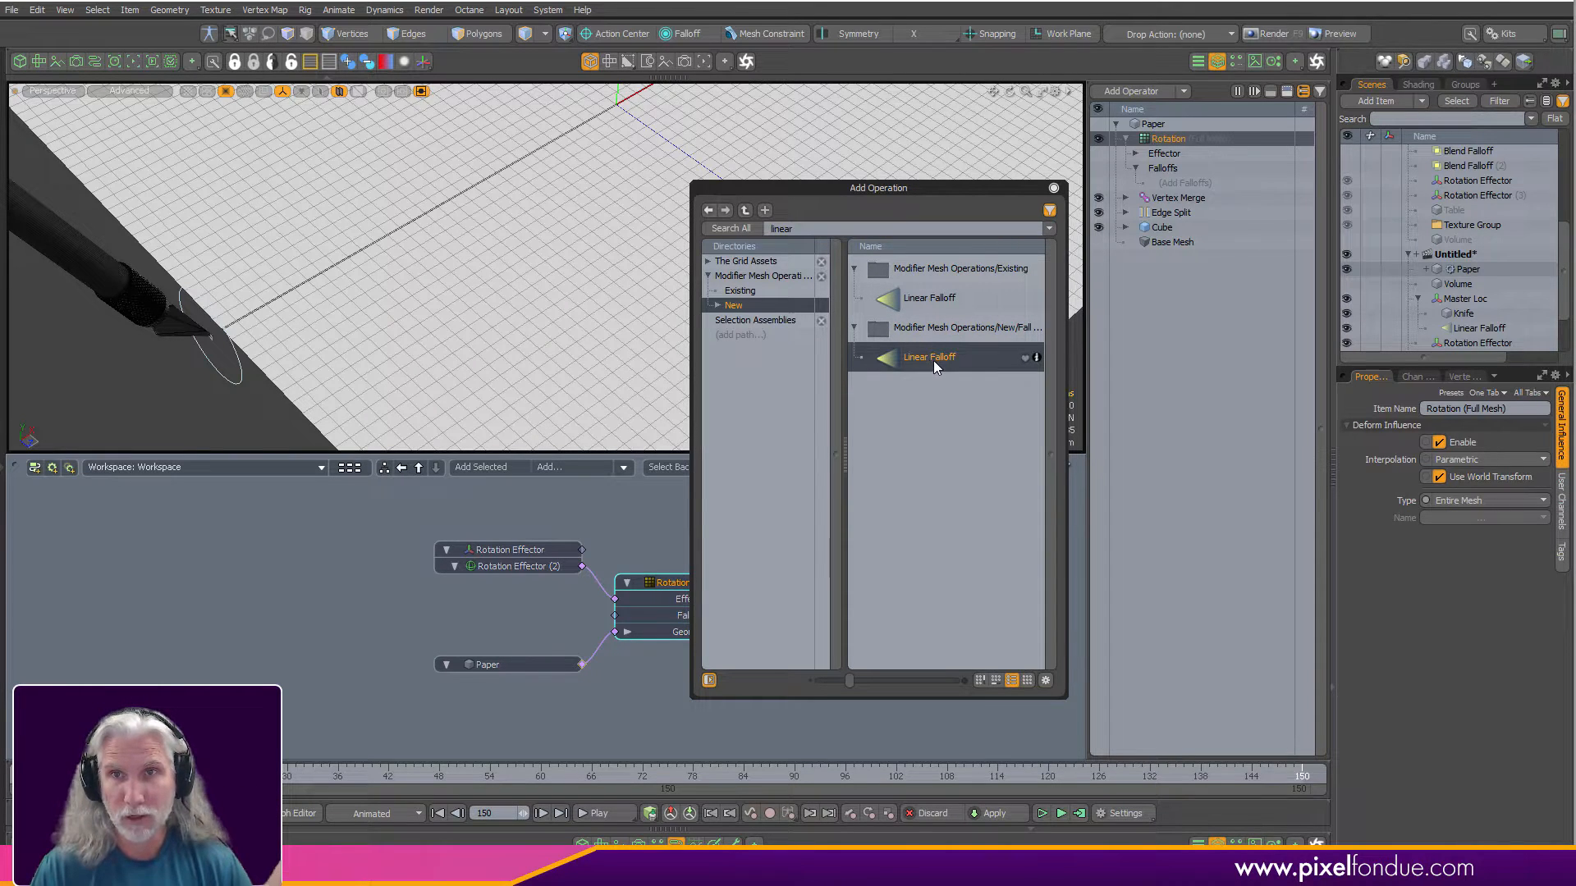
double_click(933, 361)
click(1054, 188)
Set the Range of the Rotation deformer's new Linear Falloff to 1 mm.
scroll(907, 215, down, 6)
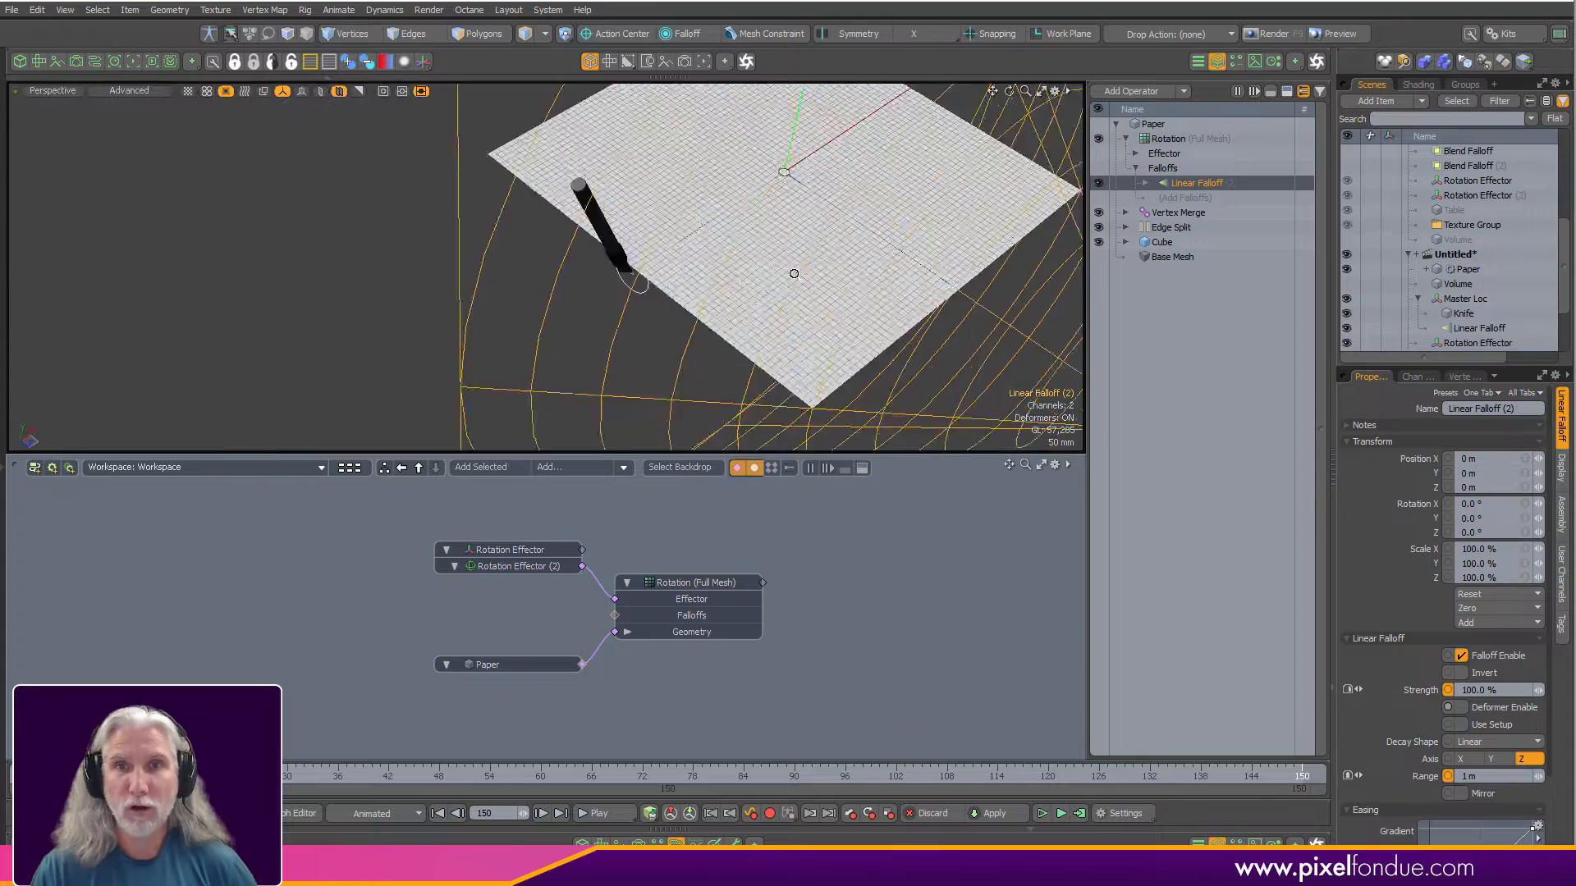
alt+drag(791, 274, 847, 232)
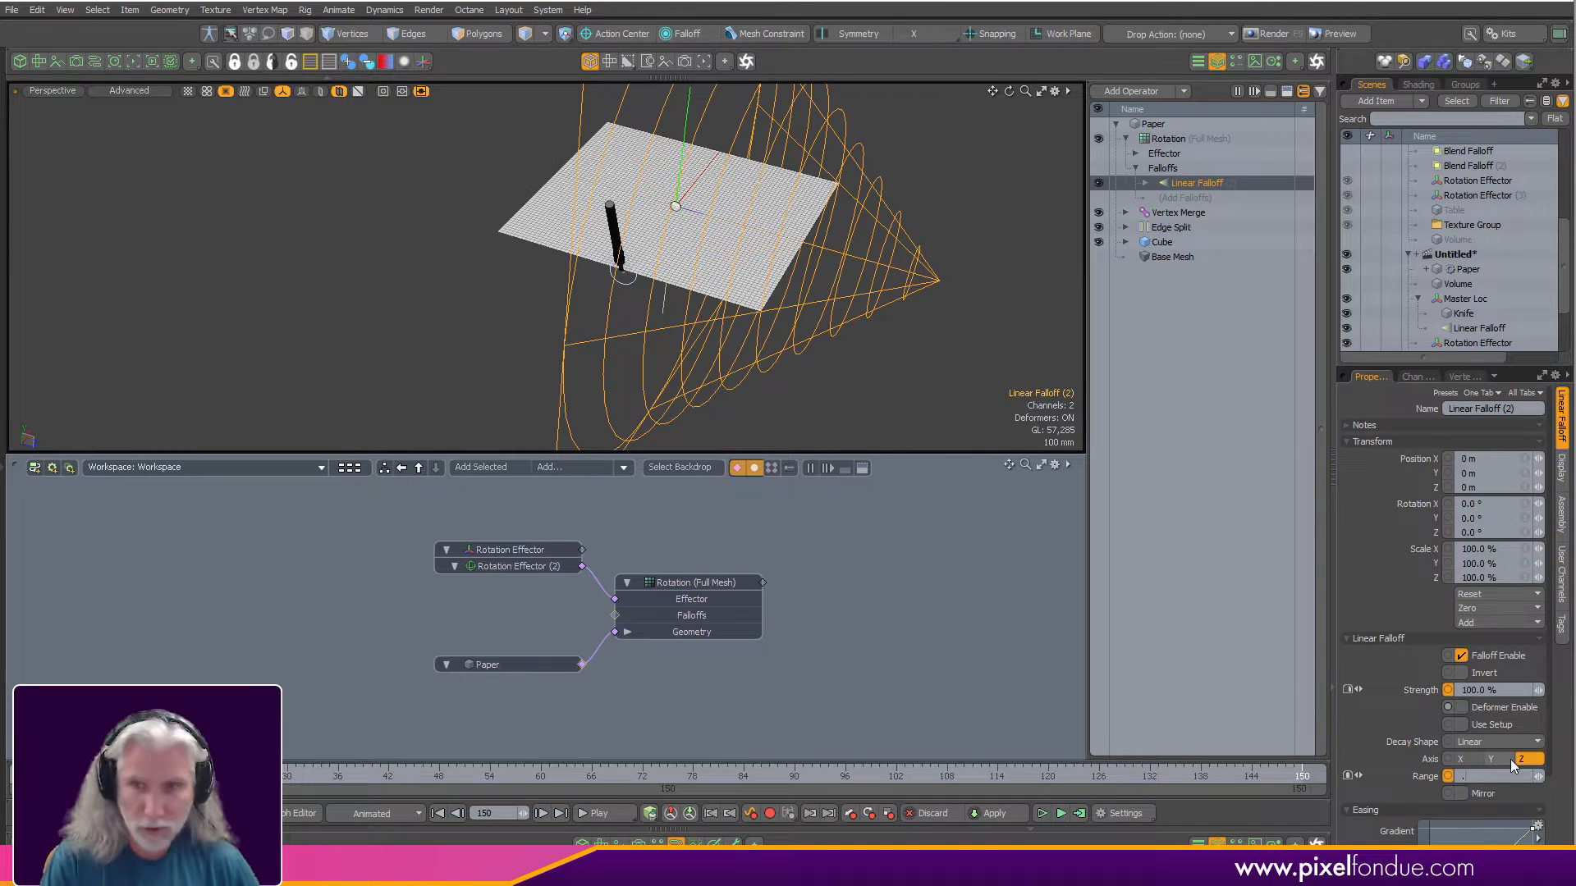
key(Return)
Bring the Falloffs input of the Rotation node into the Schematic and arrange its Linear Falloff node between Rotation Effector and Paper.
alt+drag(821, 205, 800, 303)
key(KP_7)
scroll(748, 238, up, 3)
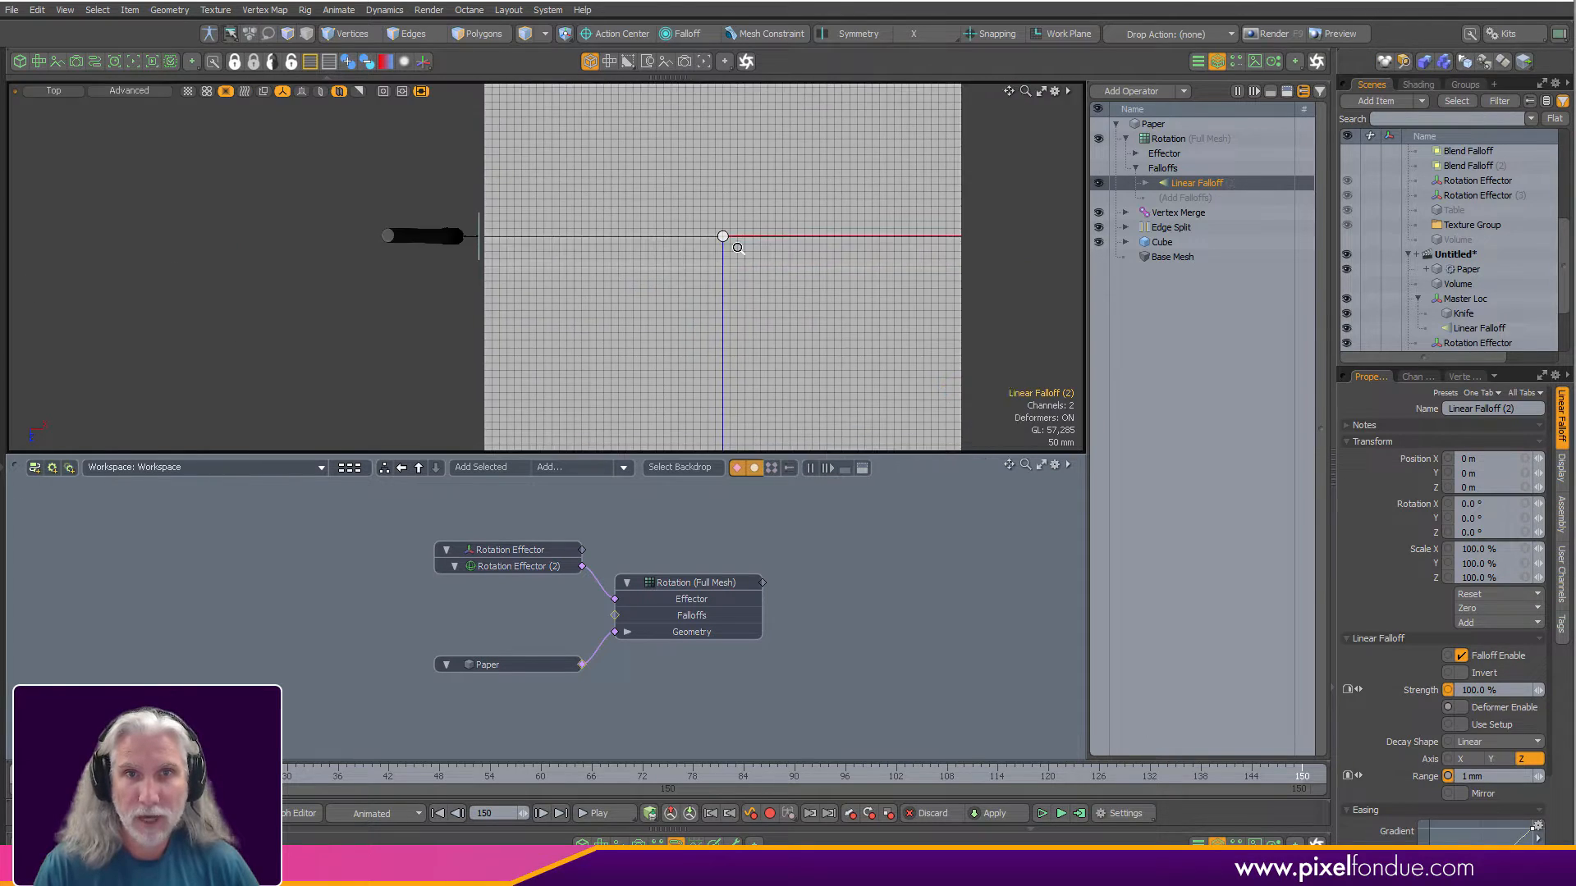
ctrl+alt+drag(706, 193, 914, 267)
alt+drag(710, 305, 960, 246)
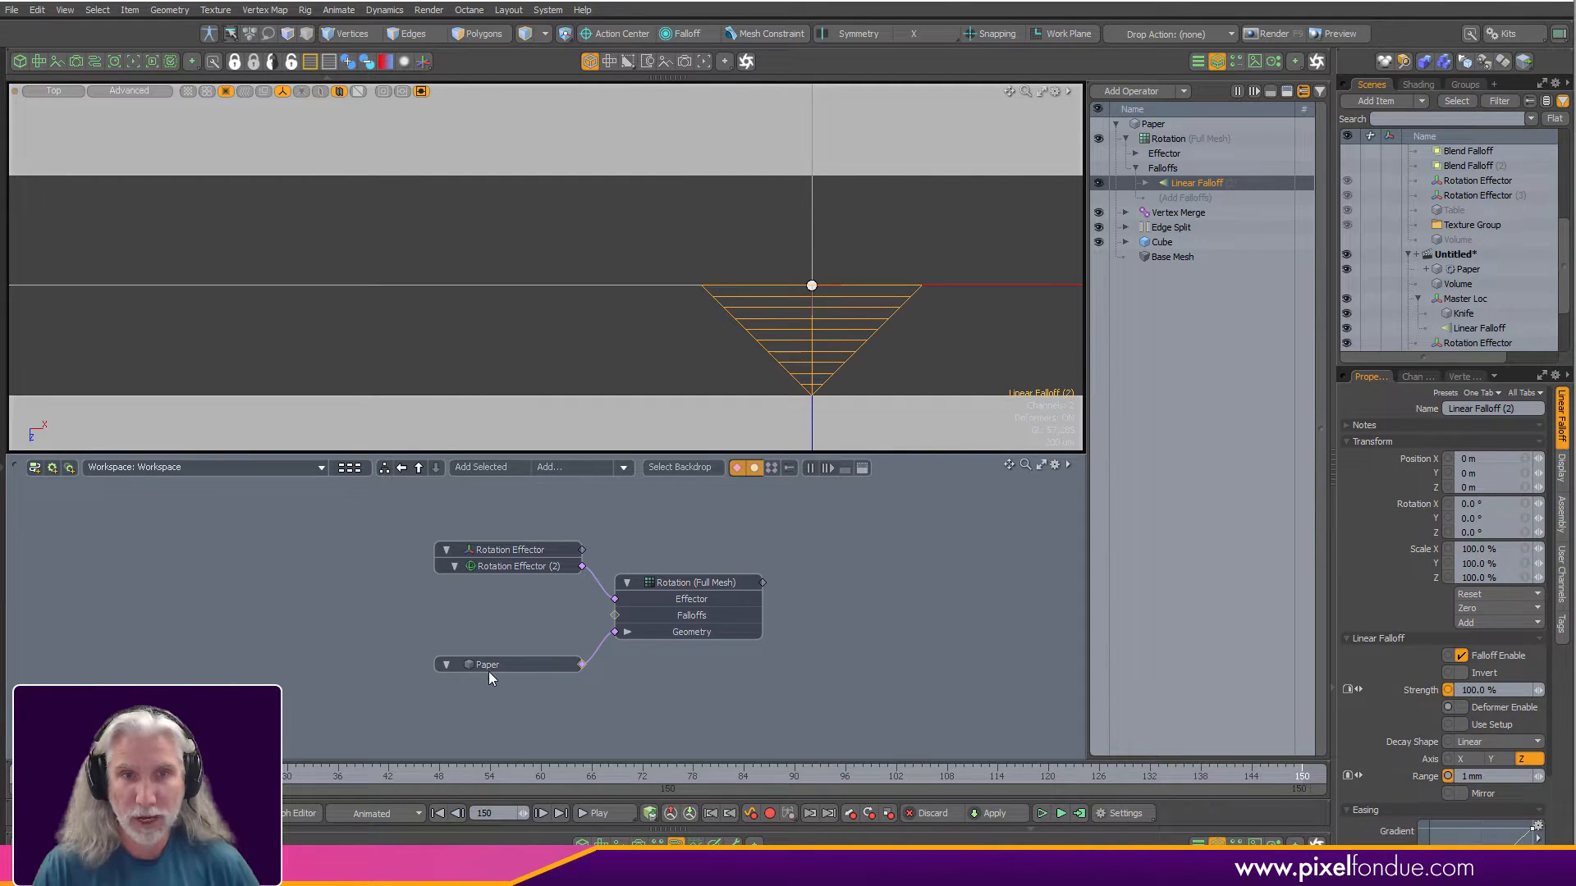
click(614, 619)
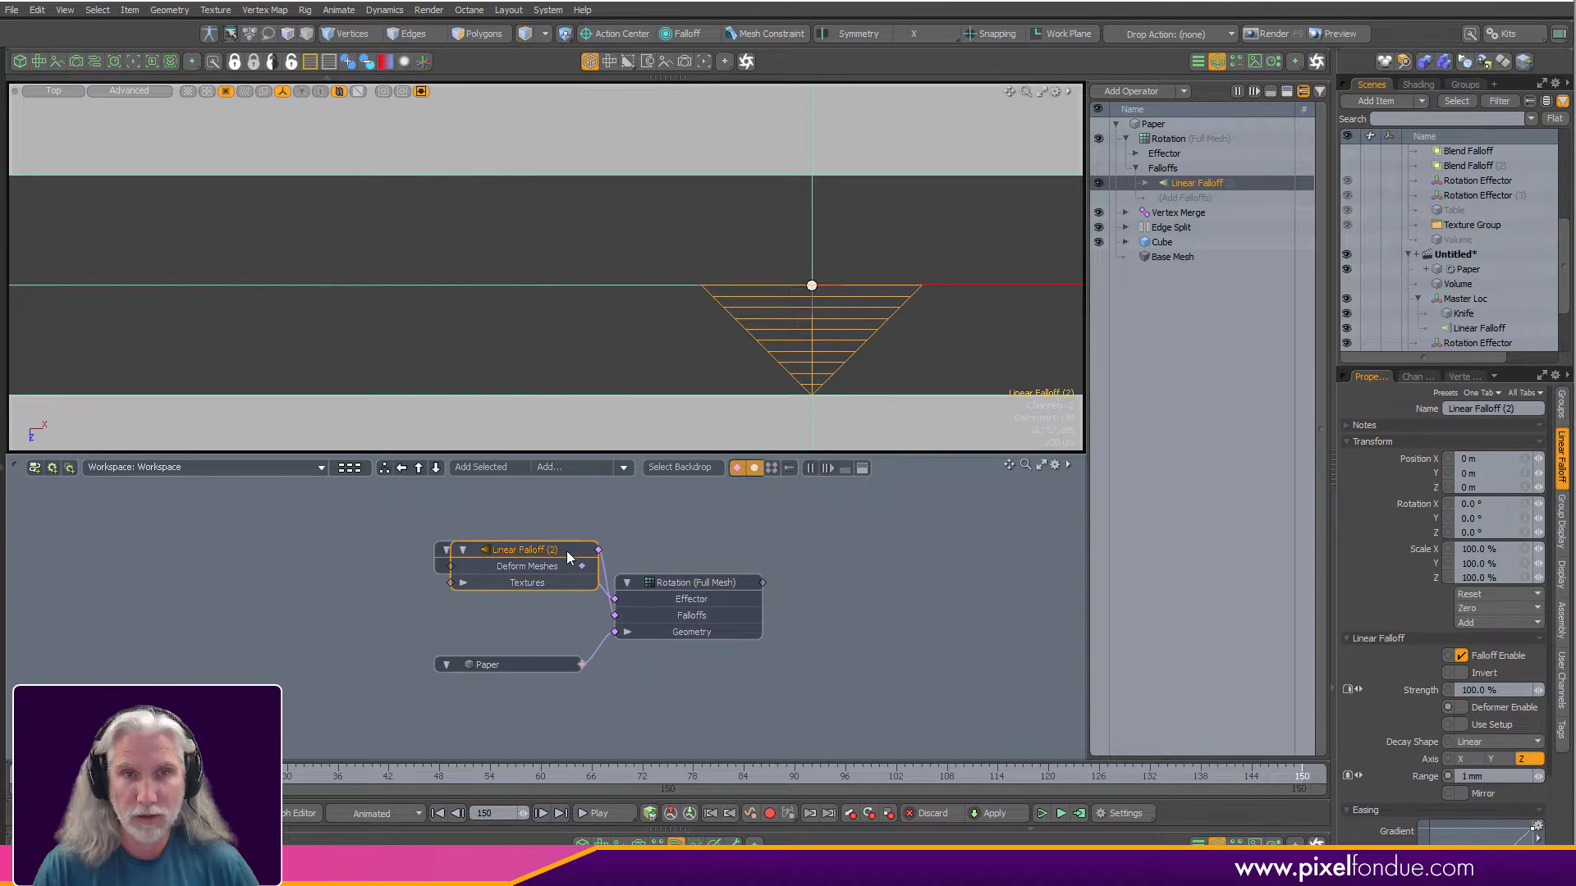
drag(565, 558, 516, 608)
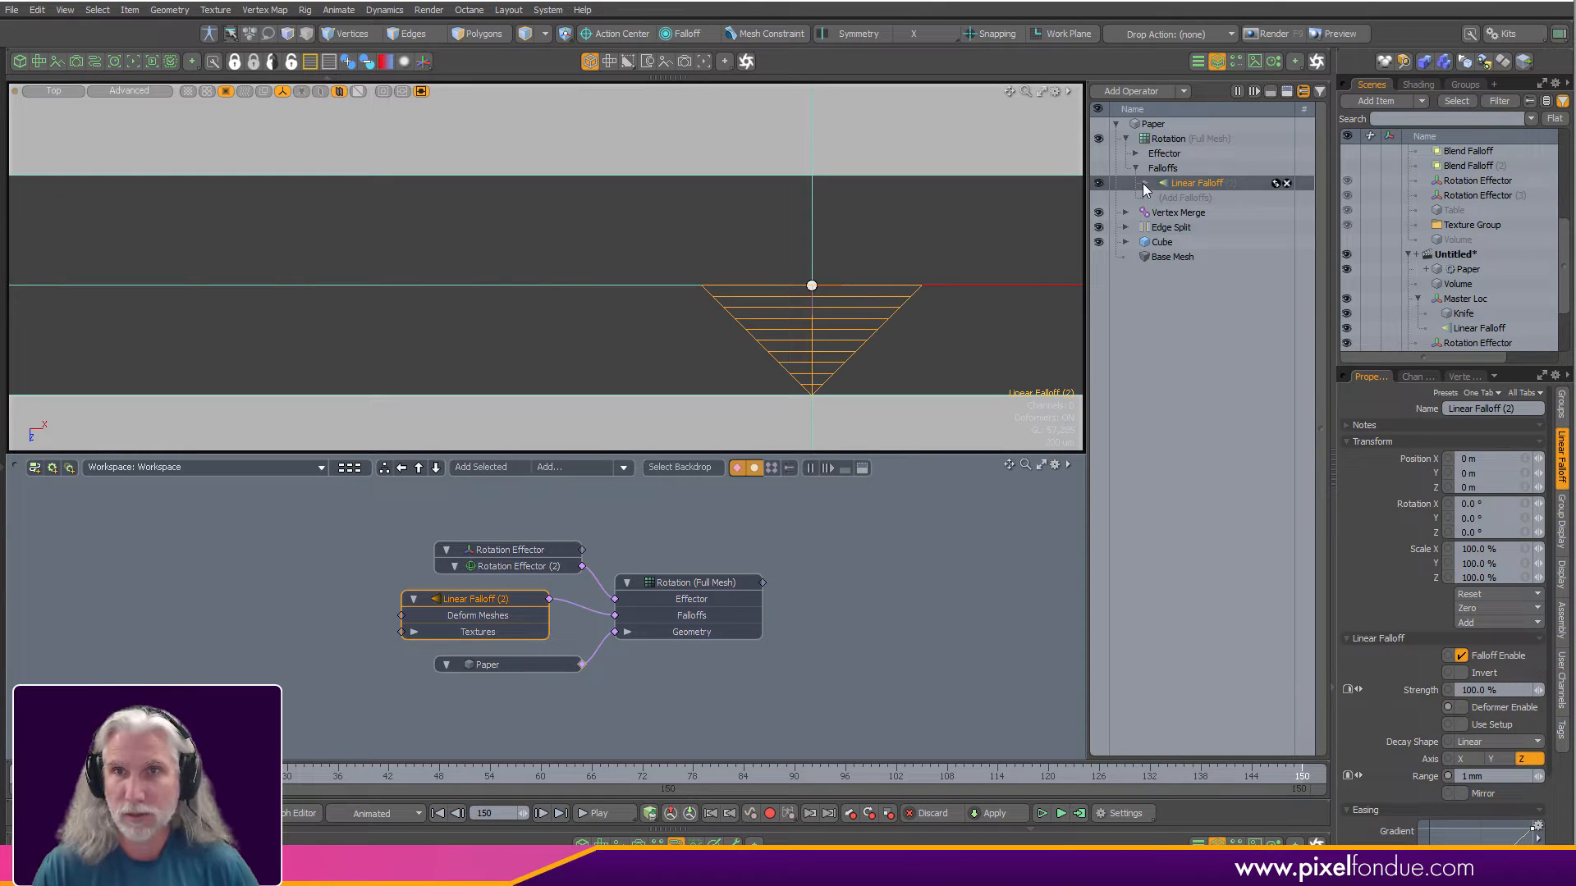
Select the Rotation Effector, try rotating it in the top view to test the paper's deformation, and undo the rotation.
click(1135, 153)
click(1172, 169)
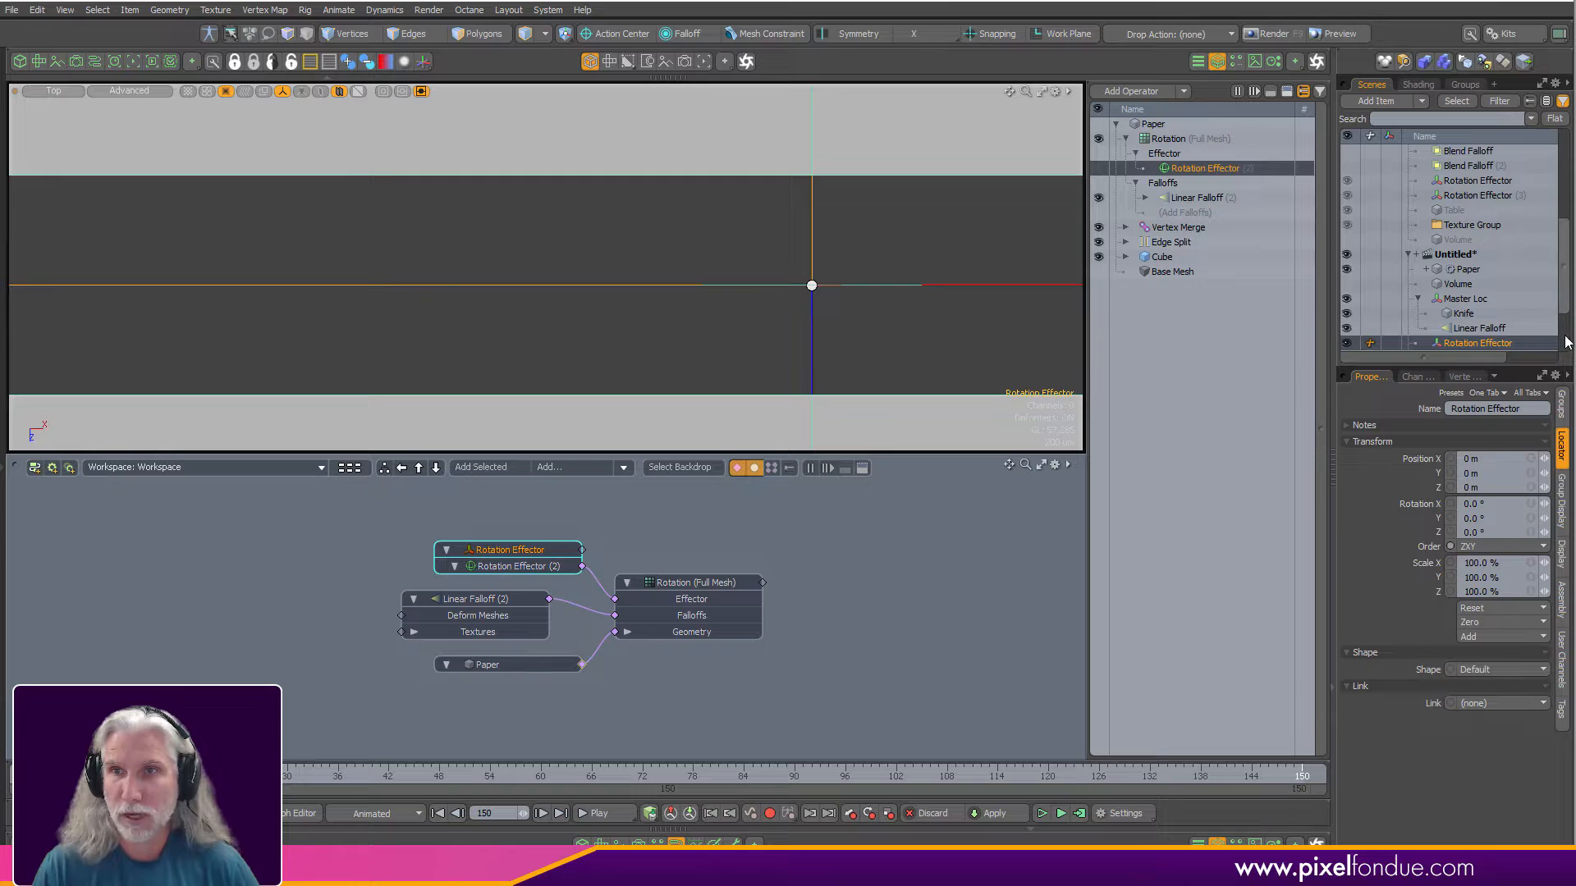
scroll(1462, 301, down, 1)
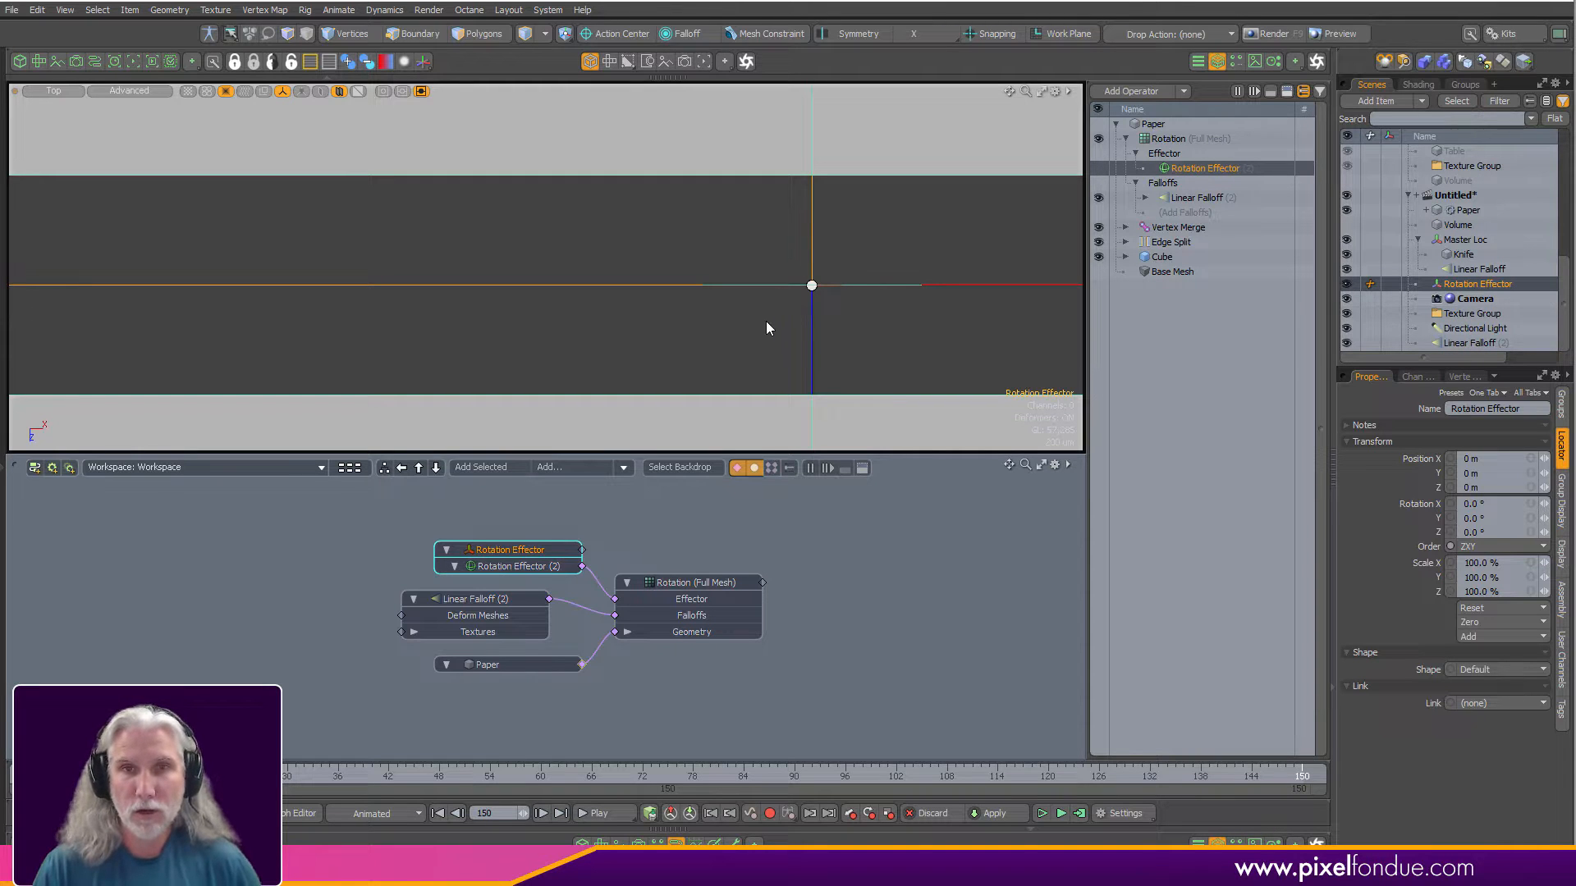
key(ctrl+space)
ctrl+alt+drag(846, 235, 453, 343)
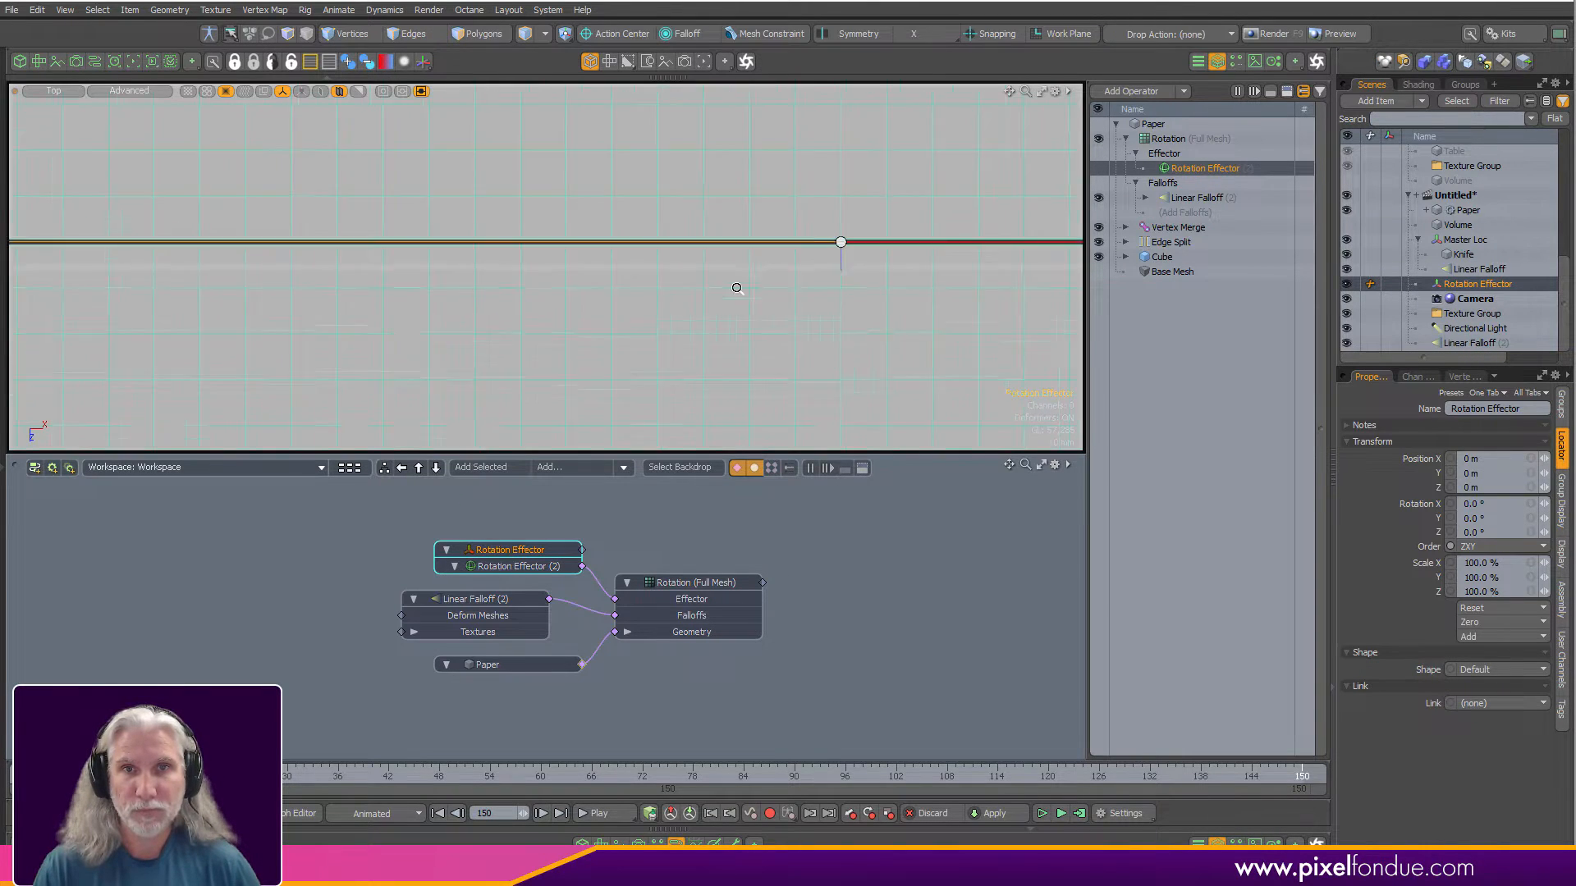
ctrl+alt+drag(733, 283, 636, 277)
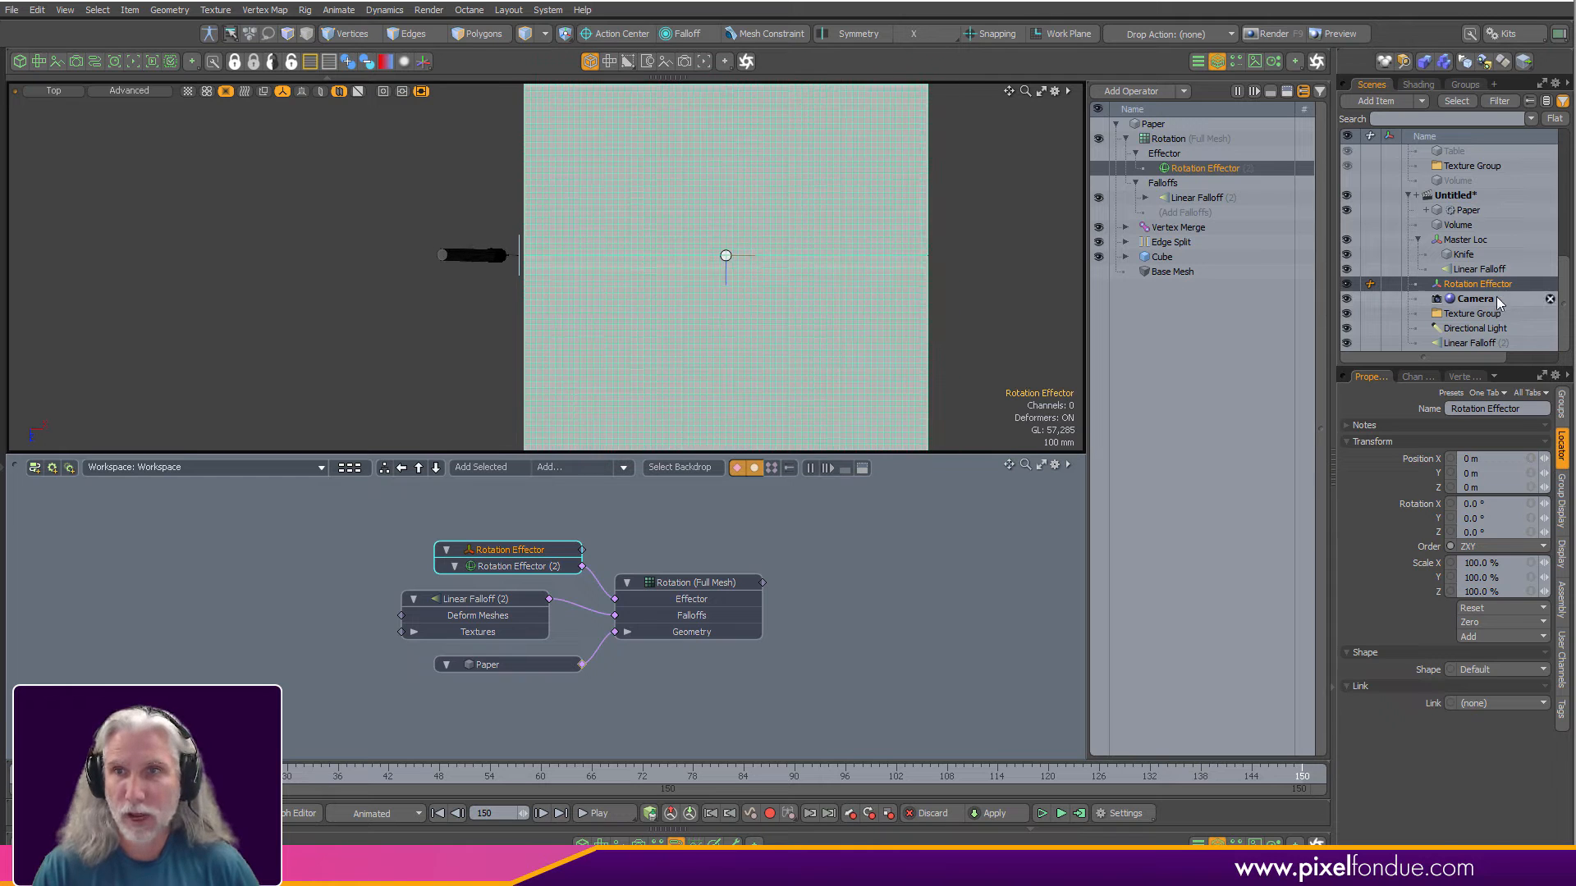
key(e)
drag(763, 348, 905, 348)
drag(795, 262, 752, 319)
key(ctrl+z)
Select the Rotation deformer's Linear Falloff, check it against the cut, try rotating it in the top view, and undo the rotation.
ctrl+alt+drag(741, 217, 731, 408)
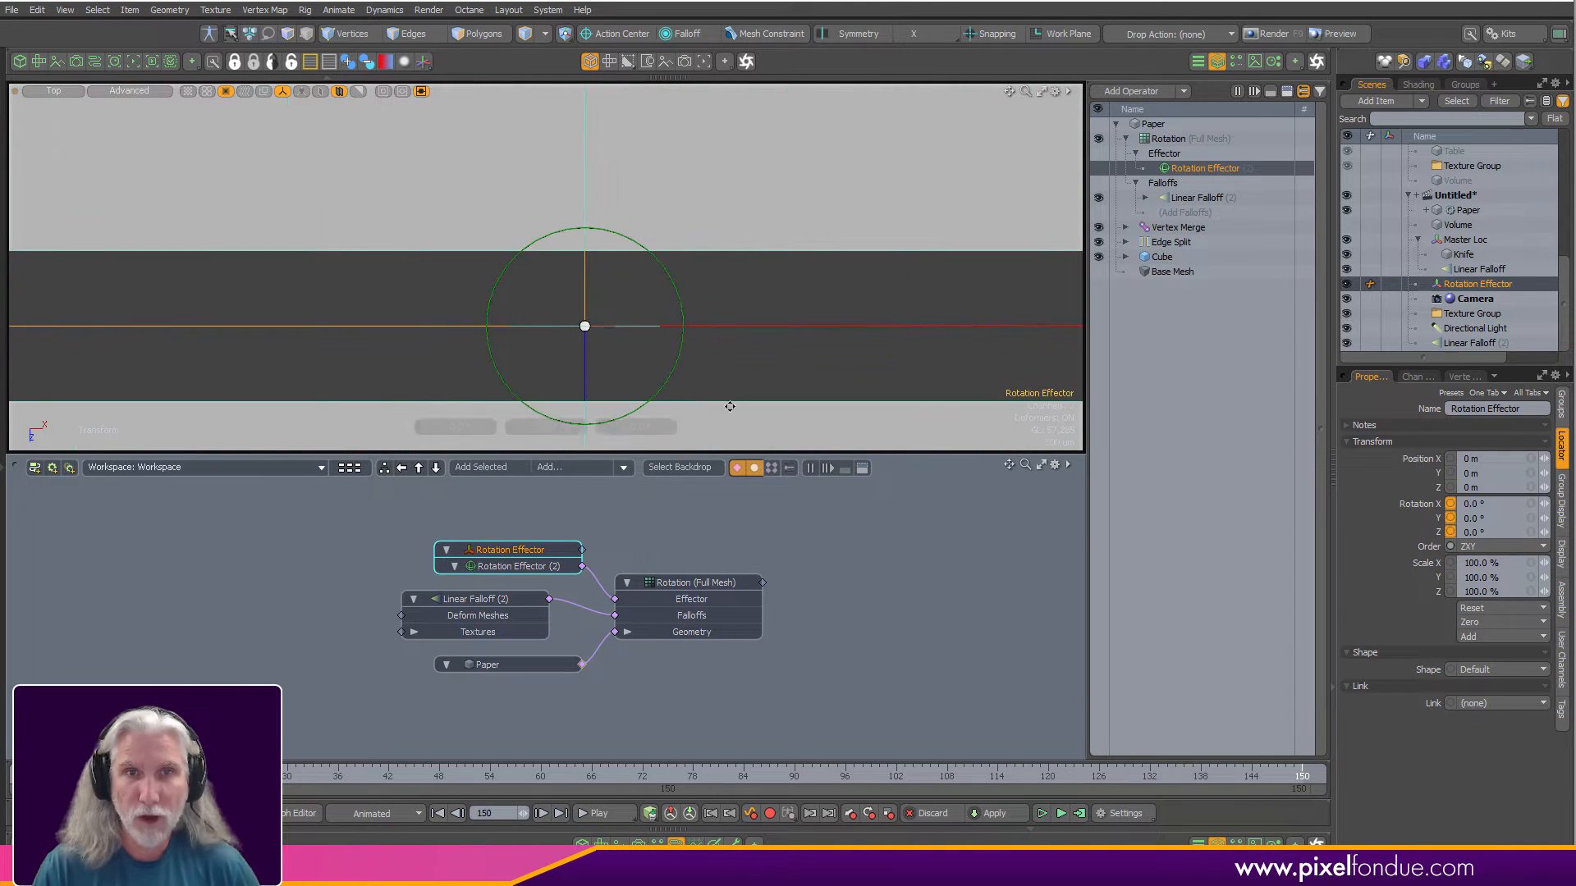
click(486, 608)
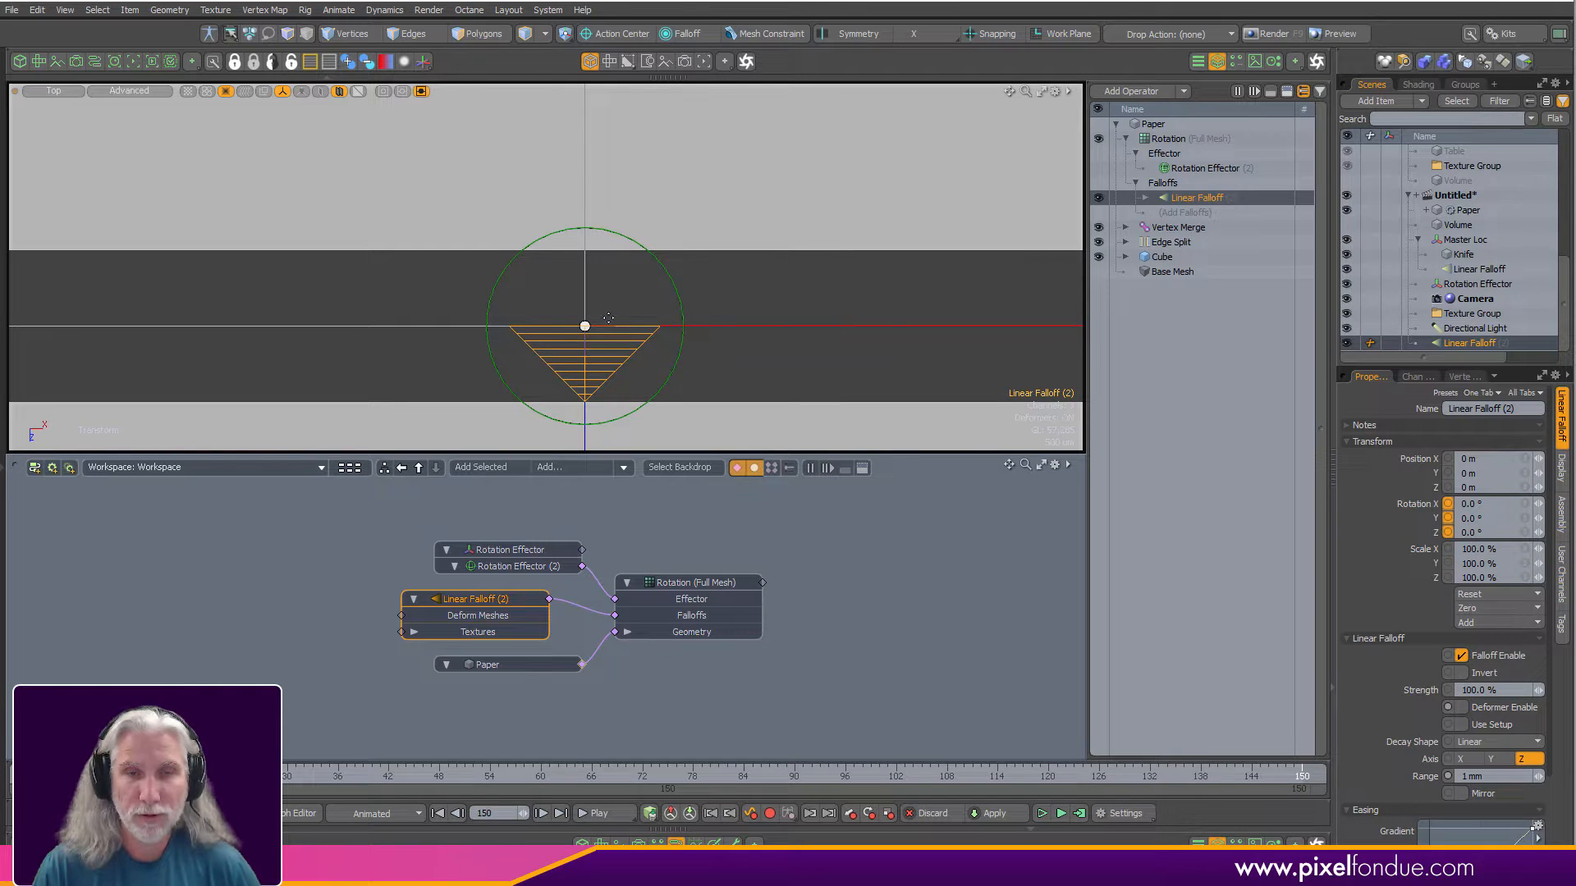
ctrl+alt+drag(608, 318, 641, 331)
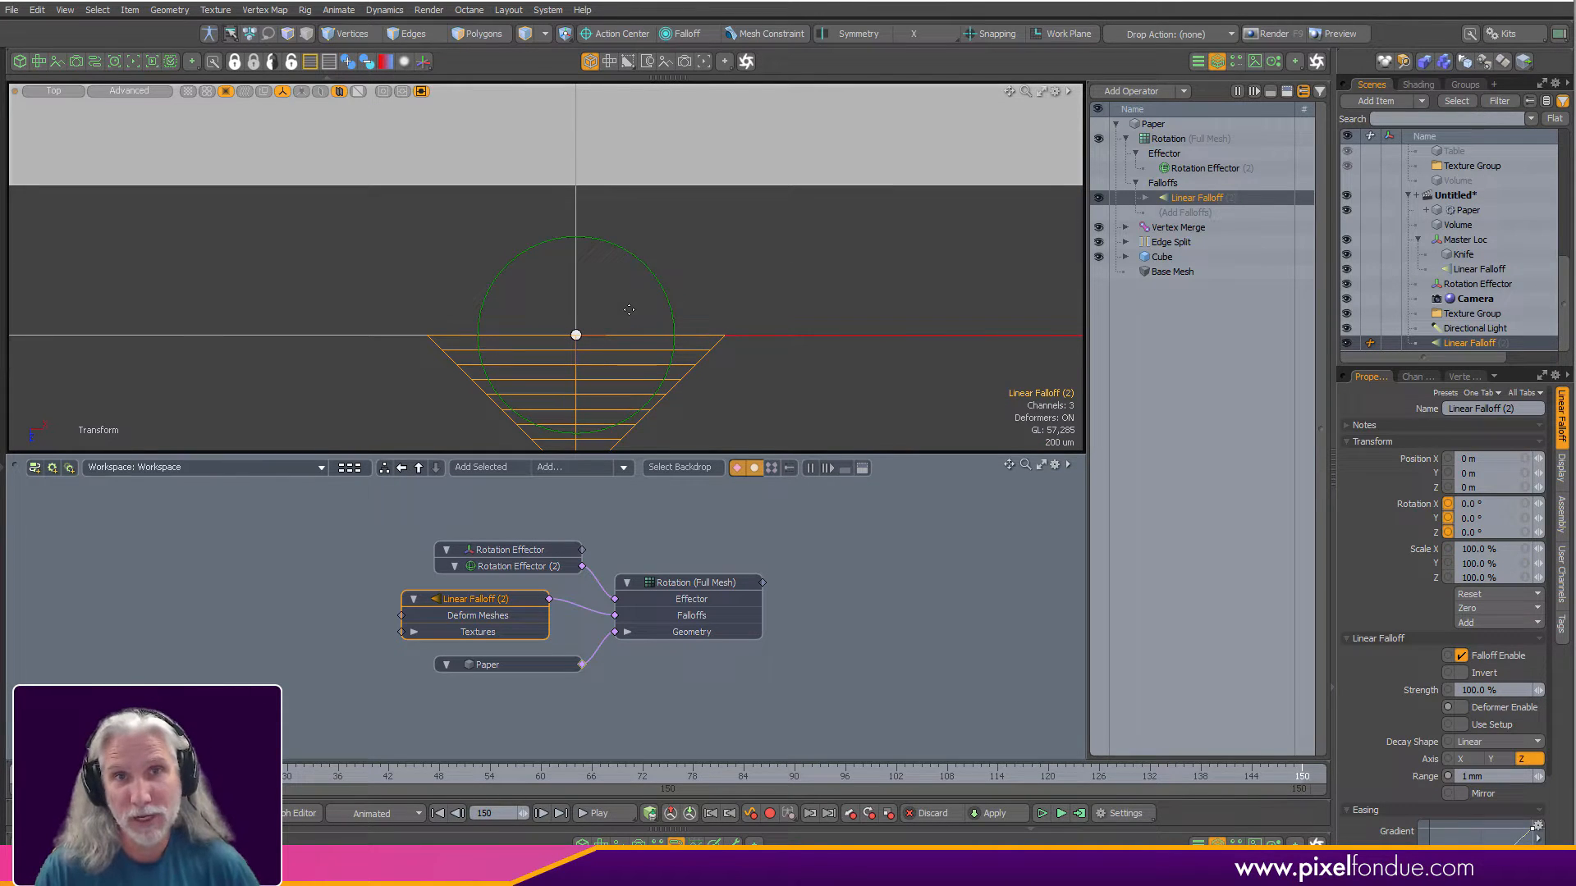
ctrl+alt+drag(852, 281, 462, 494)
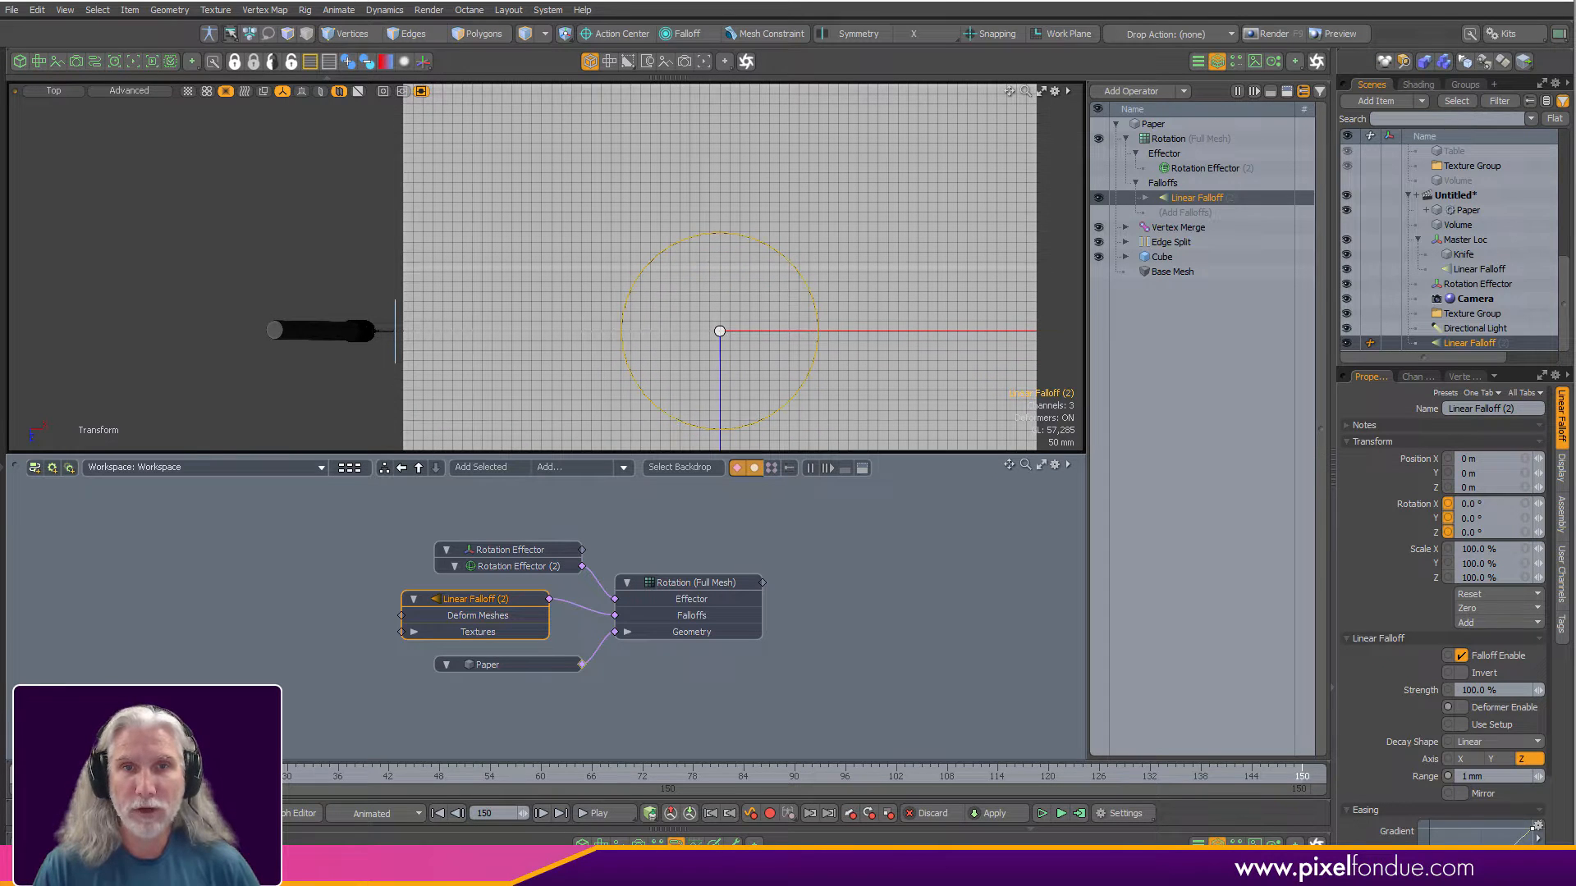
drag(795, 272, 830, 314)
key(ctrl+z)
Examine the knife and falloff layout in perspective, inspect it from the top in Setup mode, and return to the fitted deformed scene.
ctrl+alt+drag(718, 330, 909, 319)
key(ctrl+space)
click(823, 277)
alt+drag(823, 270, 596, 355)
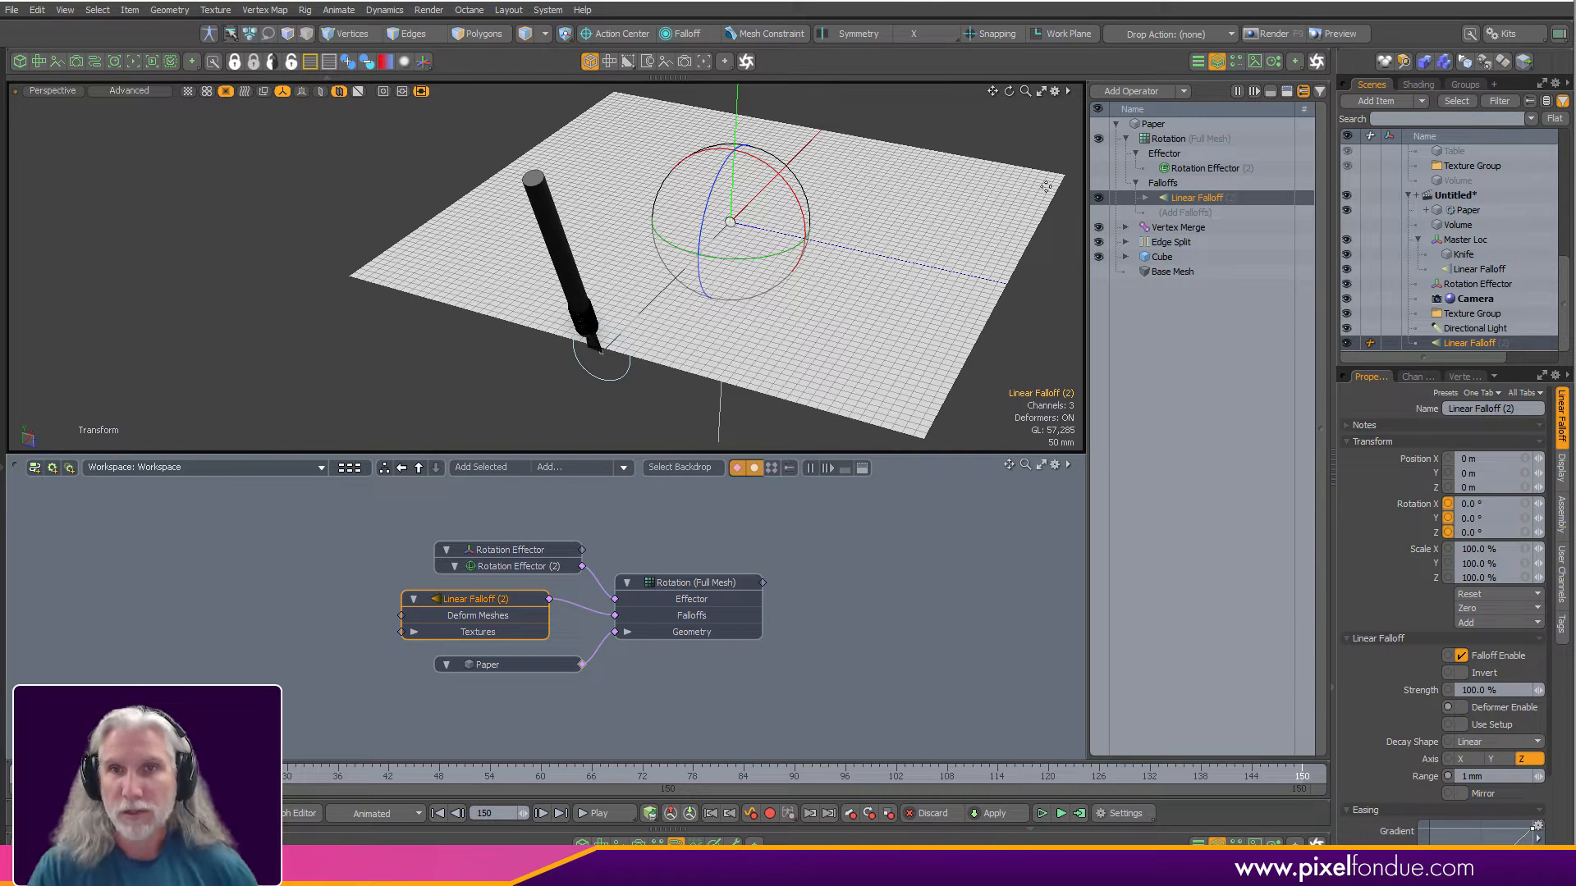
click(209, 33)
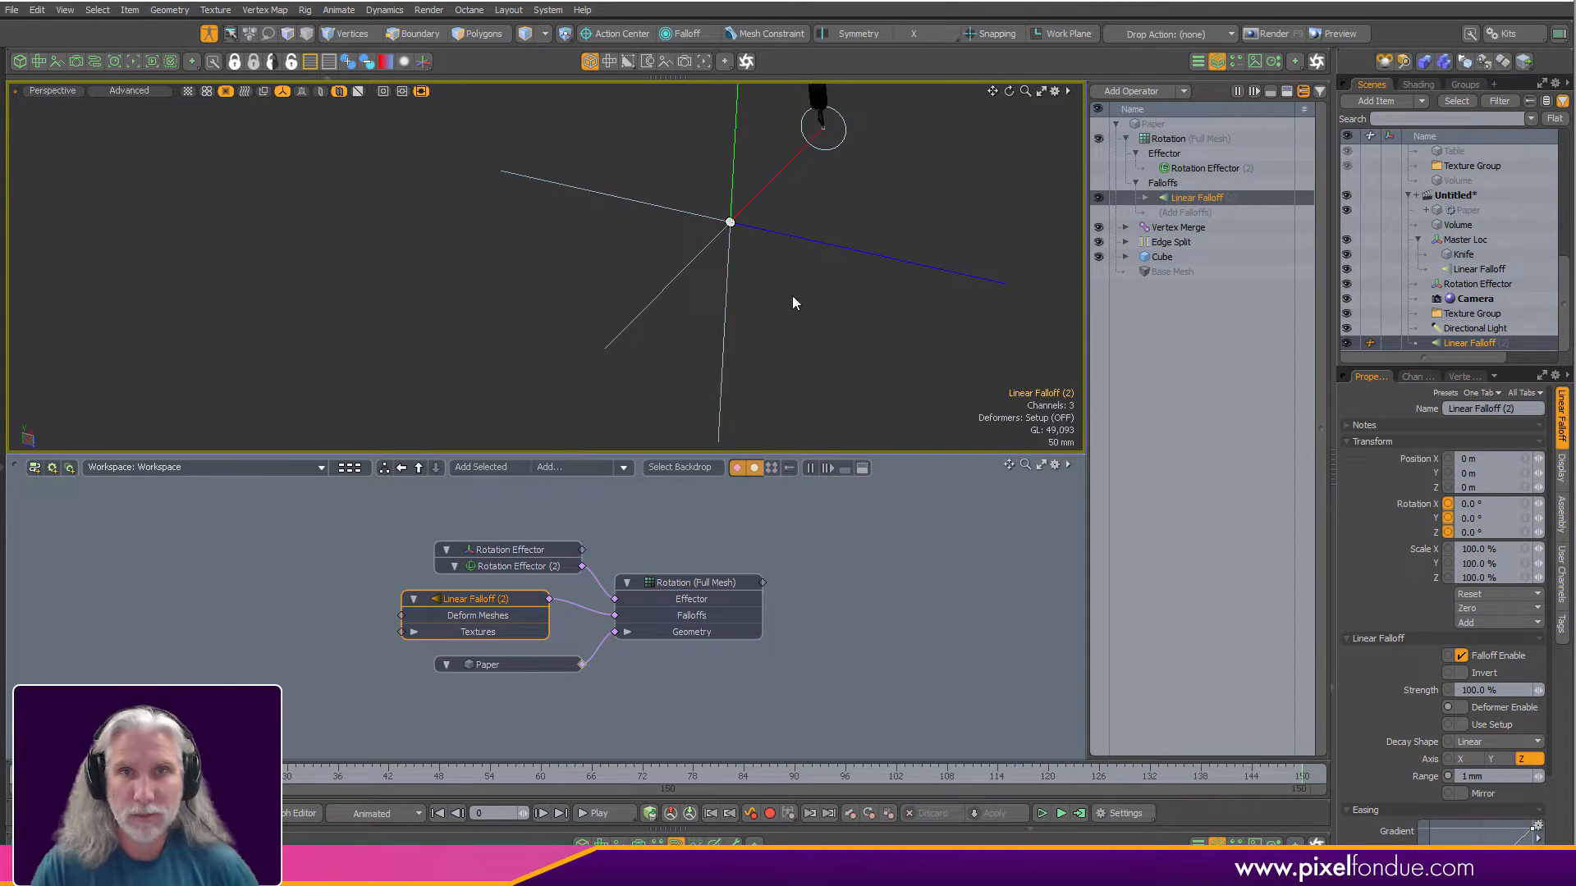
key(ctrl+space)
click(775, 253)
ctrl+alt+drag(774, 252, 840, 281)
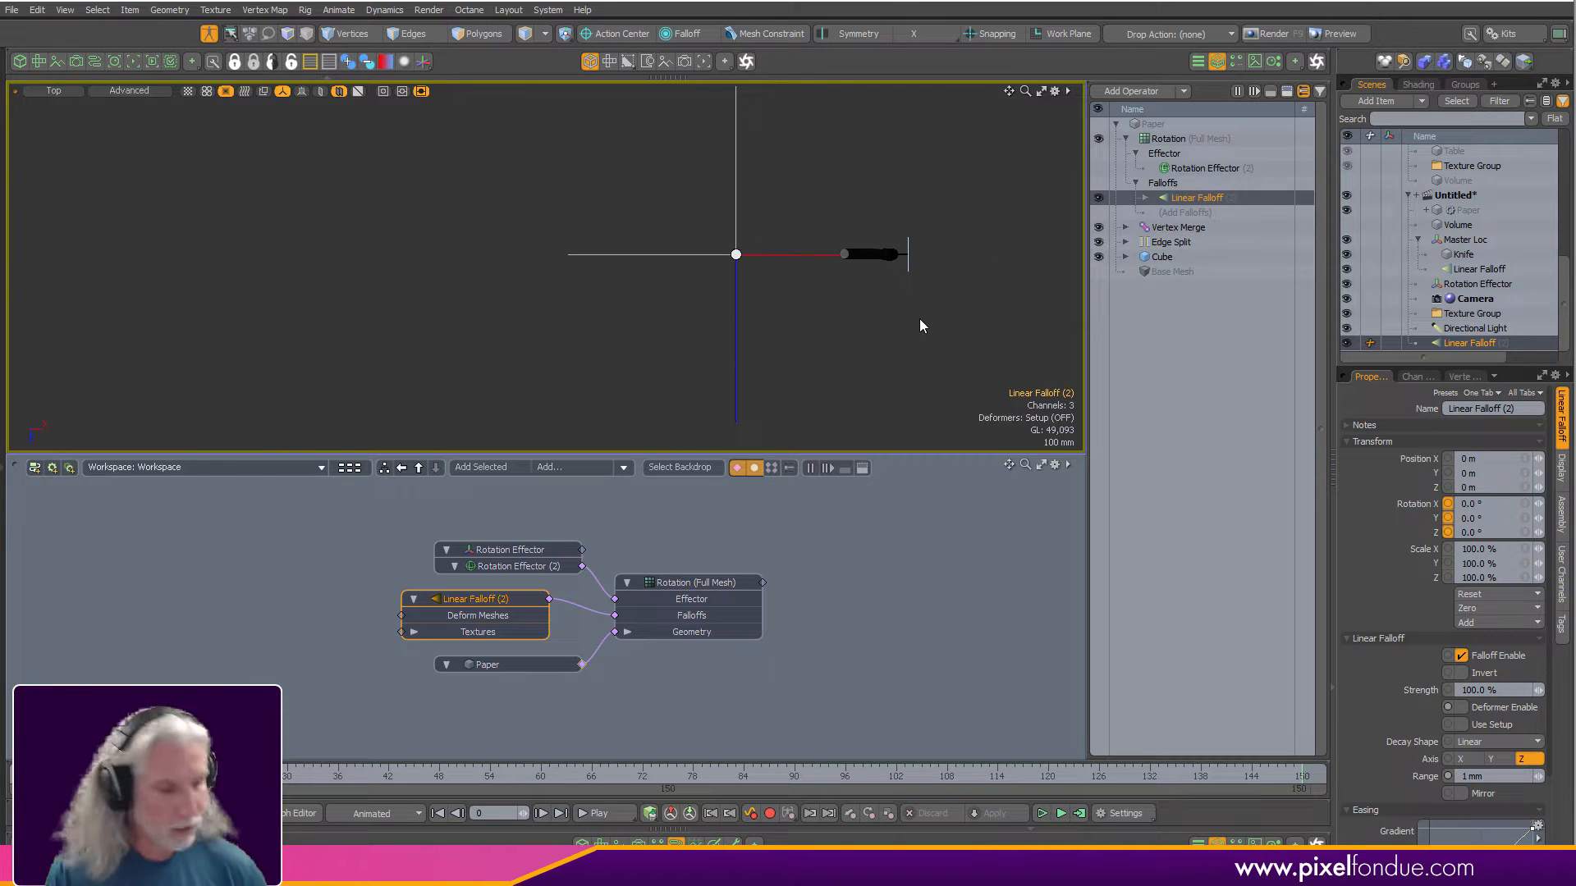
key(ctrl+space)
click(914, 409)
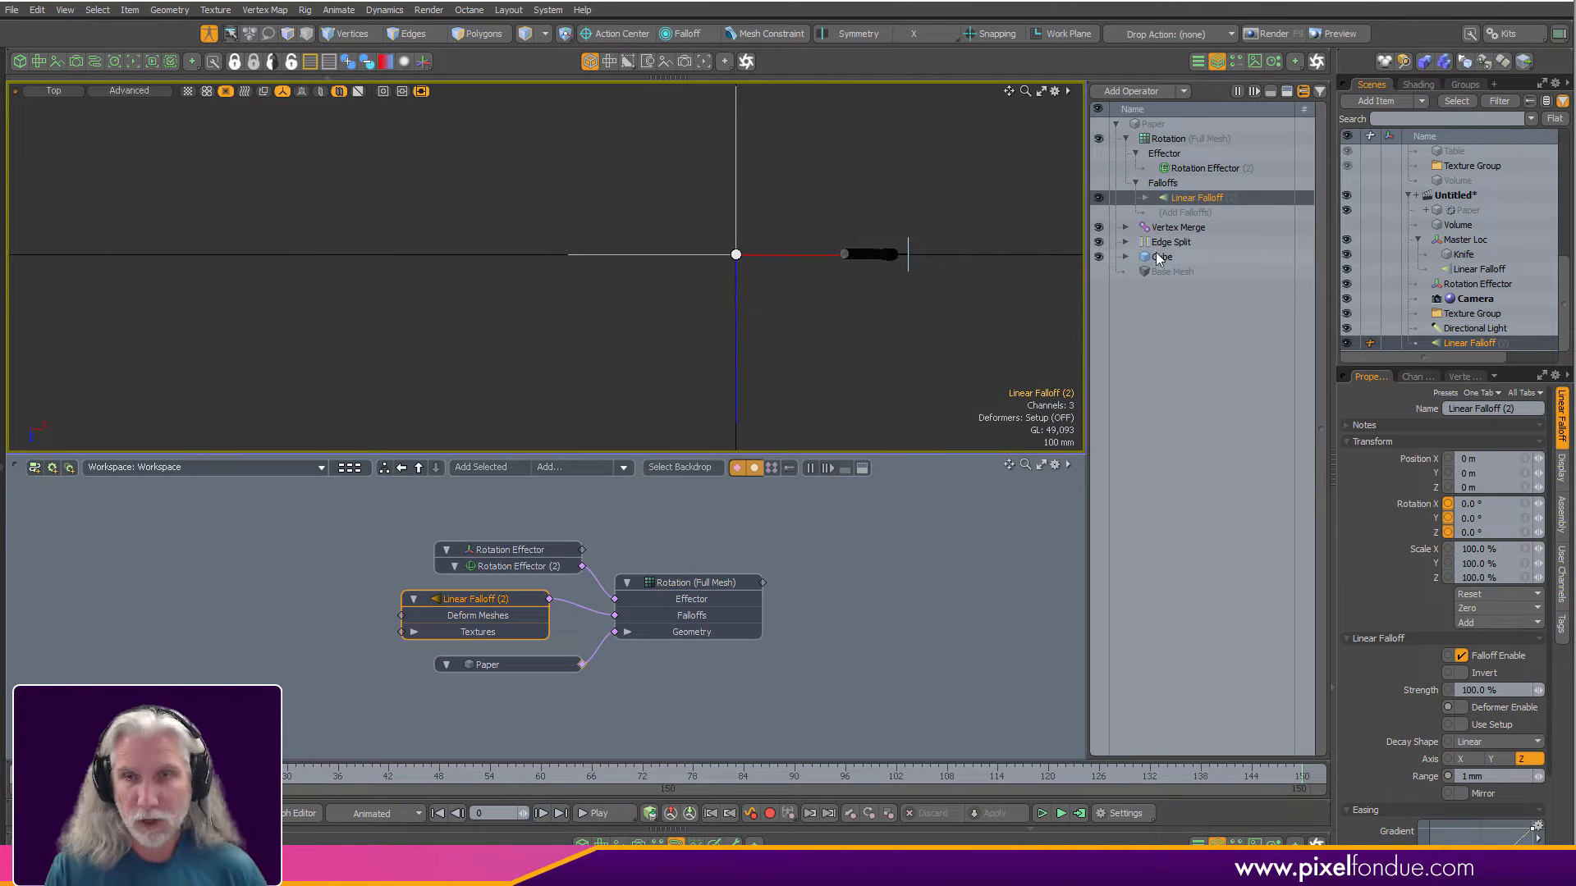
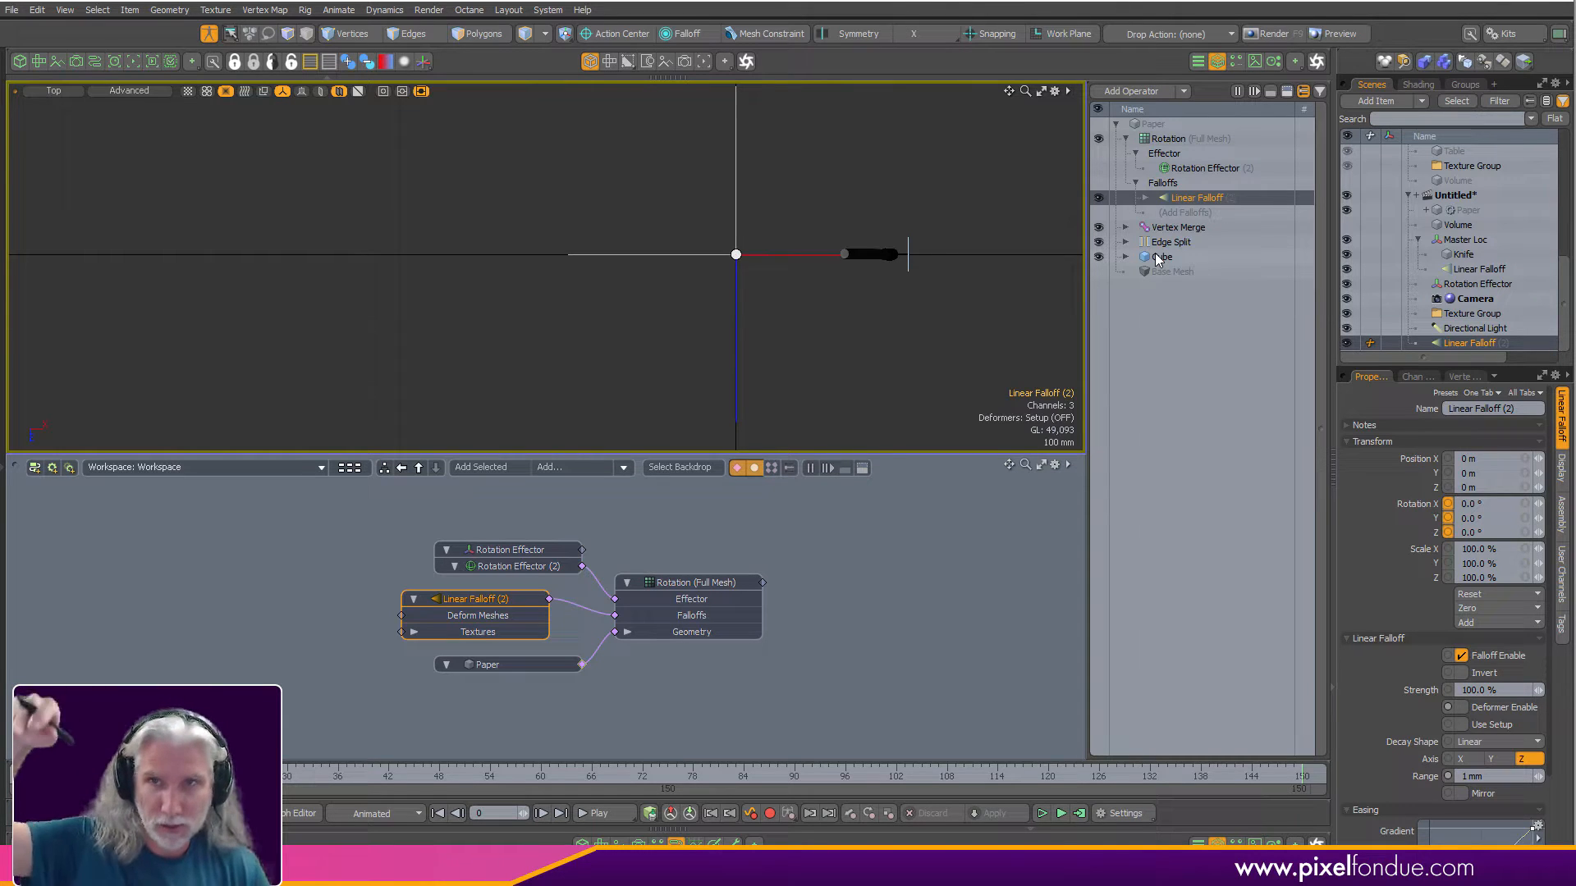
scroll(865, 348, down, 1)
alt+drag(824, 327, 788, 326)
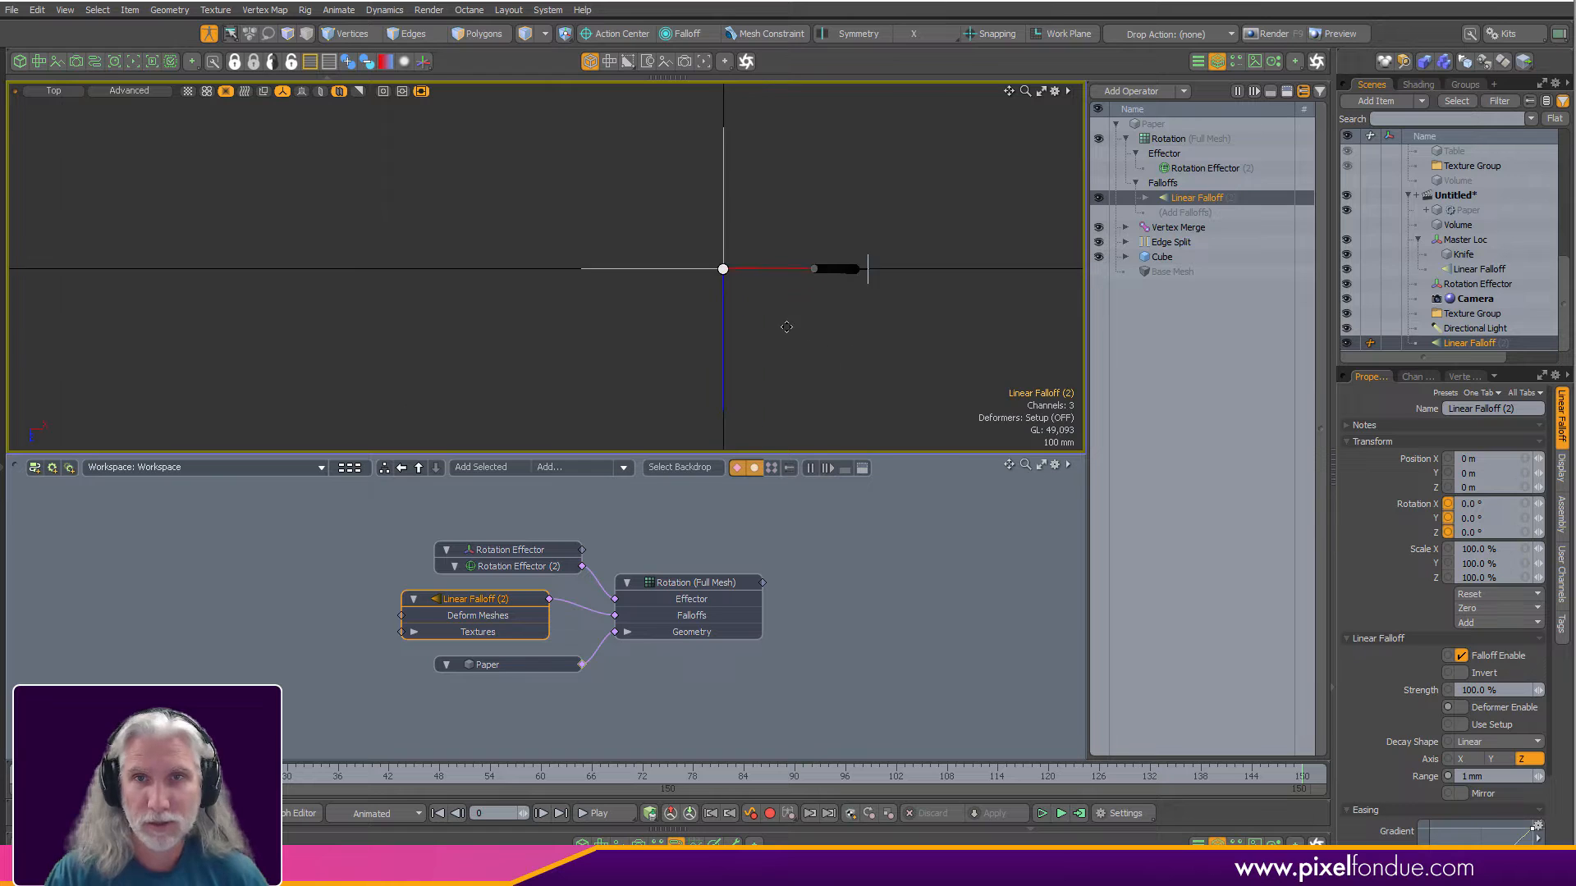
scroll(790, 325, up, 2)
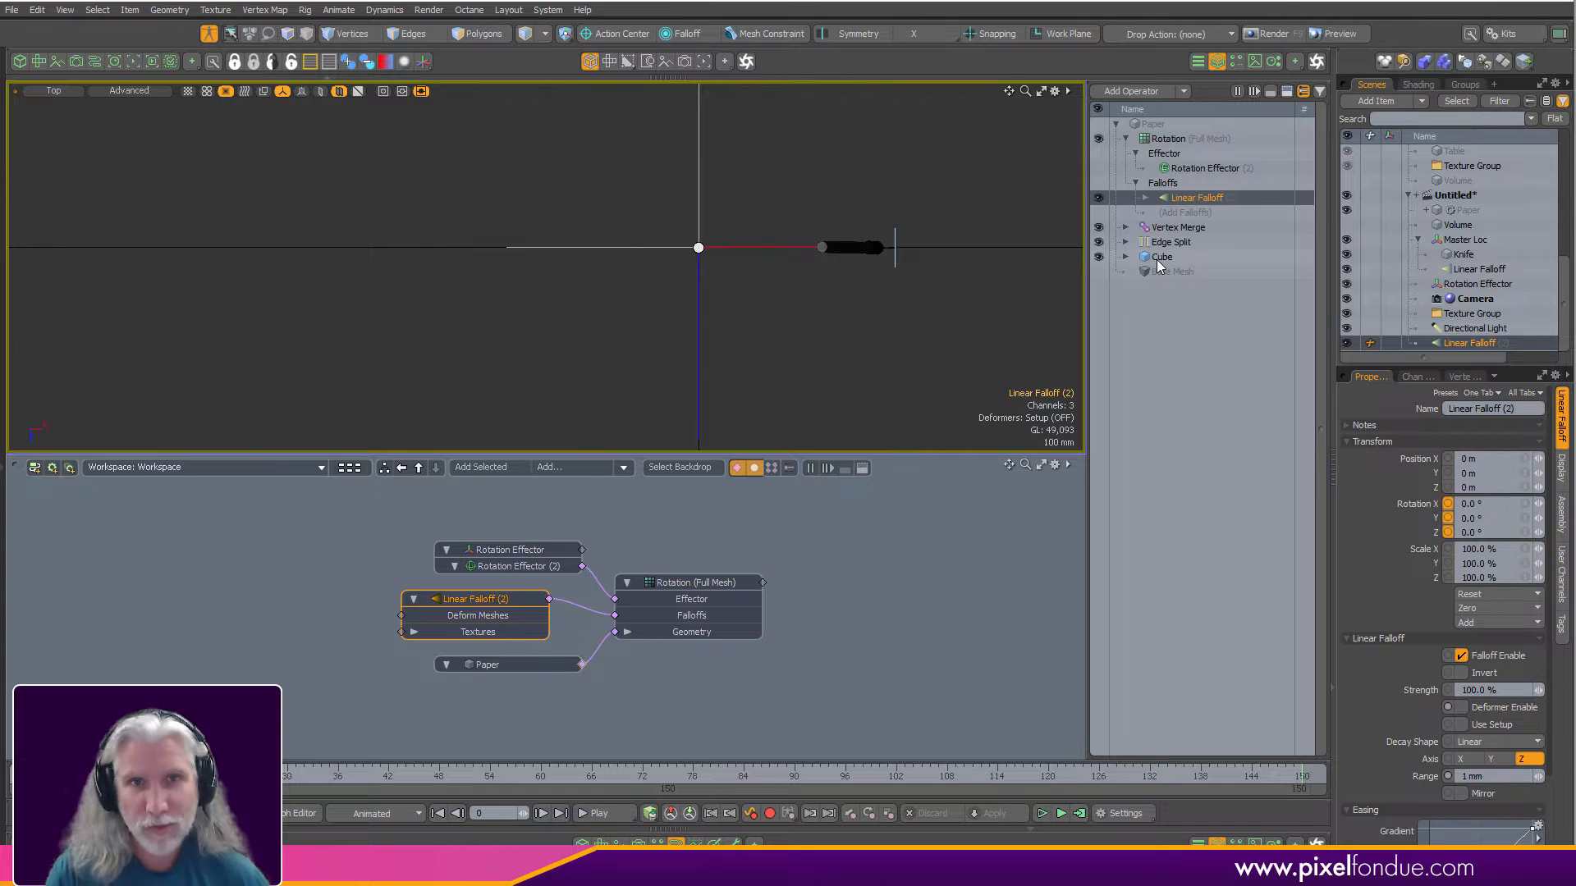
click(217, 35)
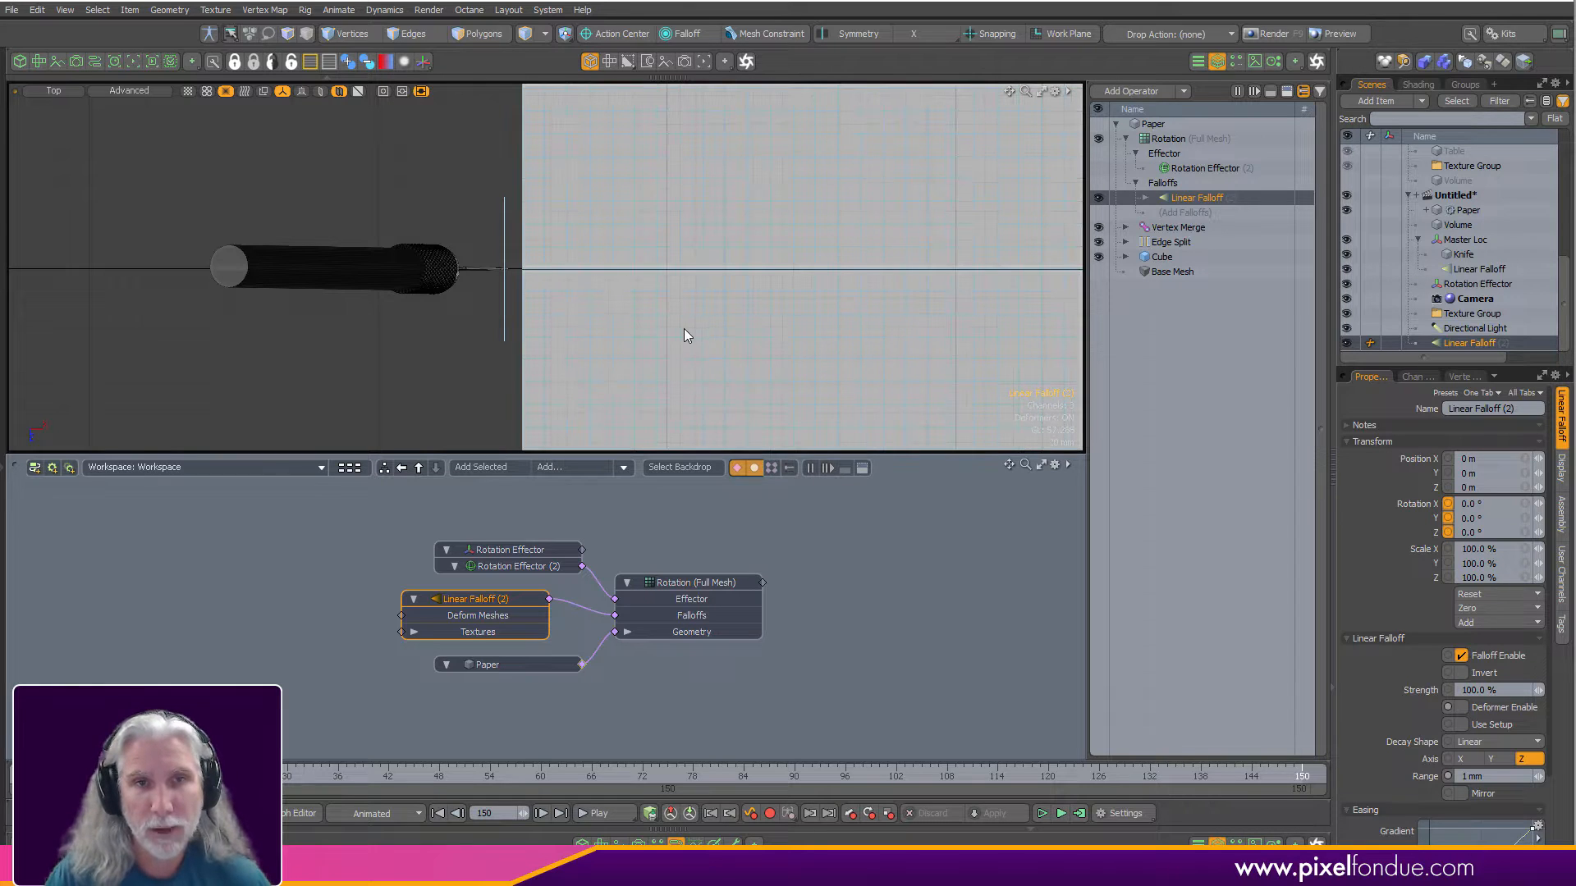
key(a)
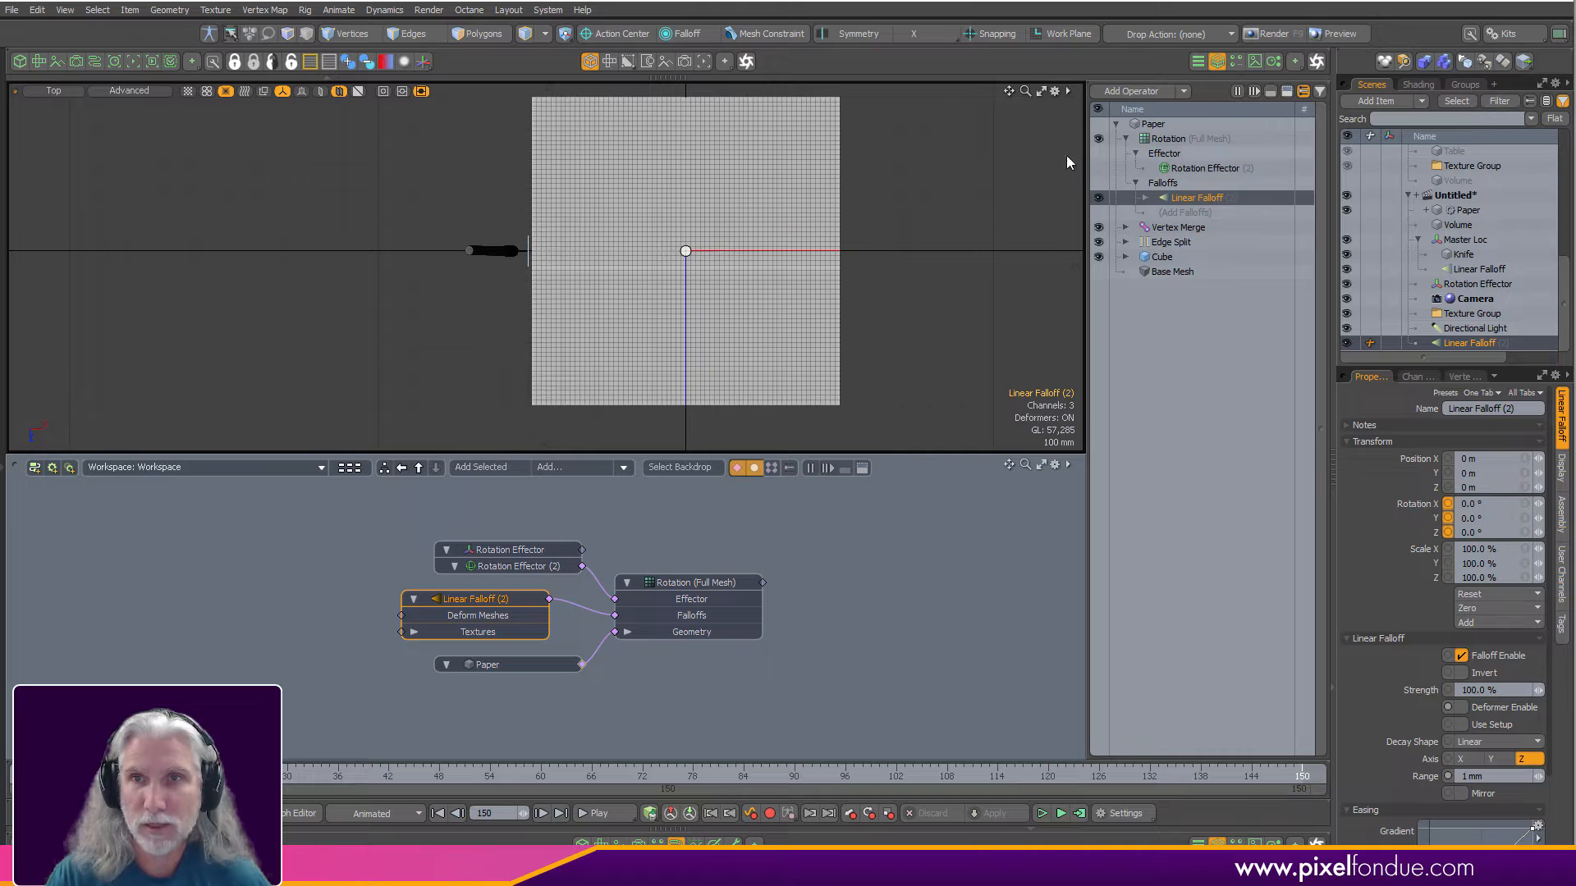
Rename the Rotation Effector locator as "Rotation Effector Left" and return to the perspective view.
ctrl+click(1206, 198)
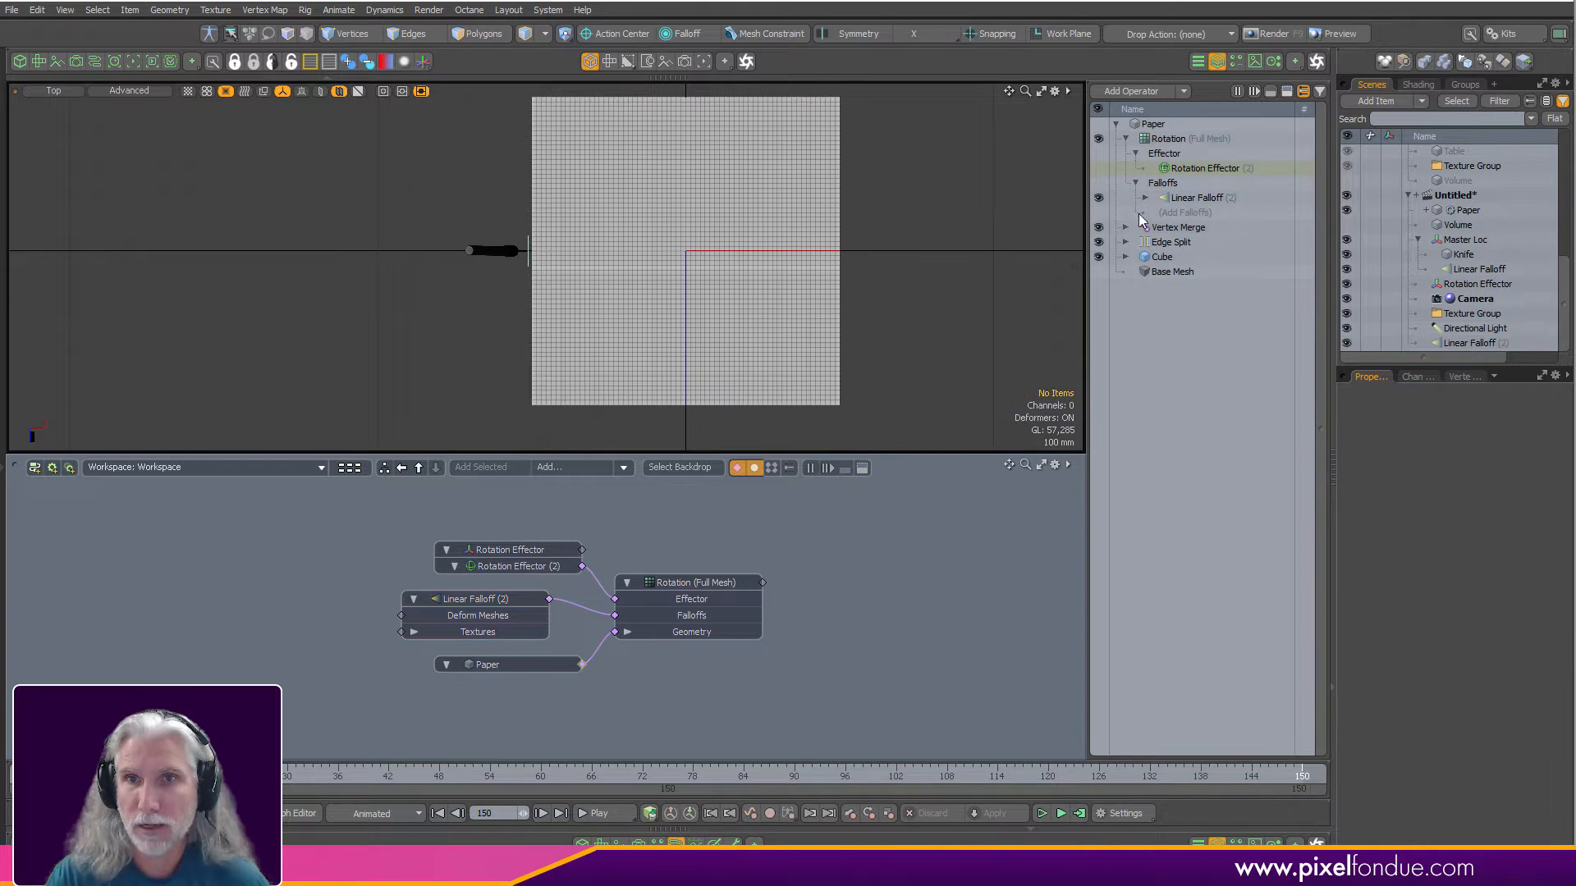
click(514, 552)
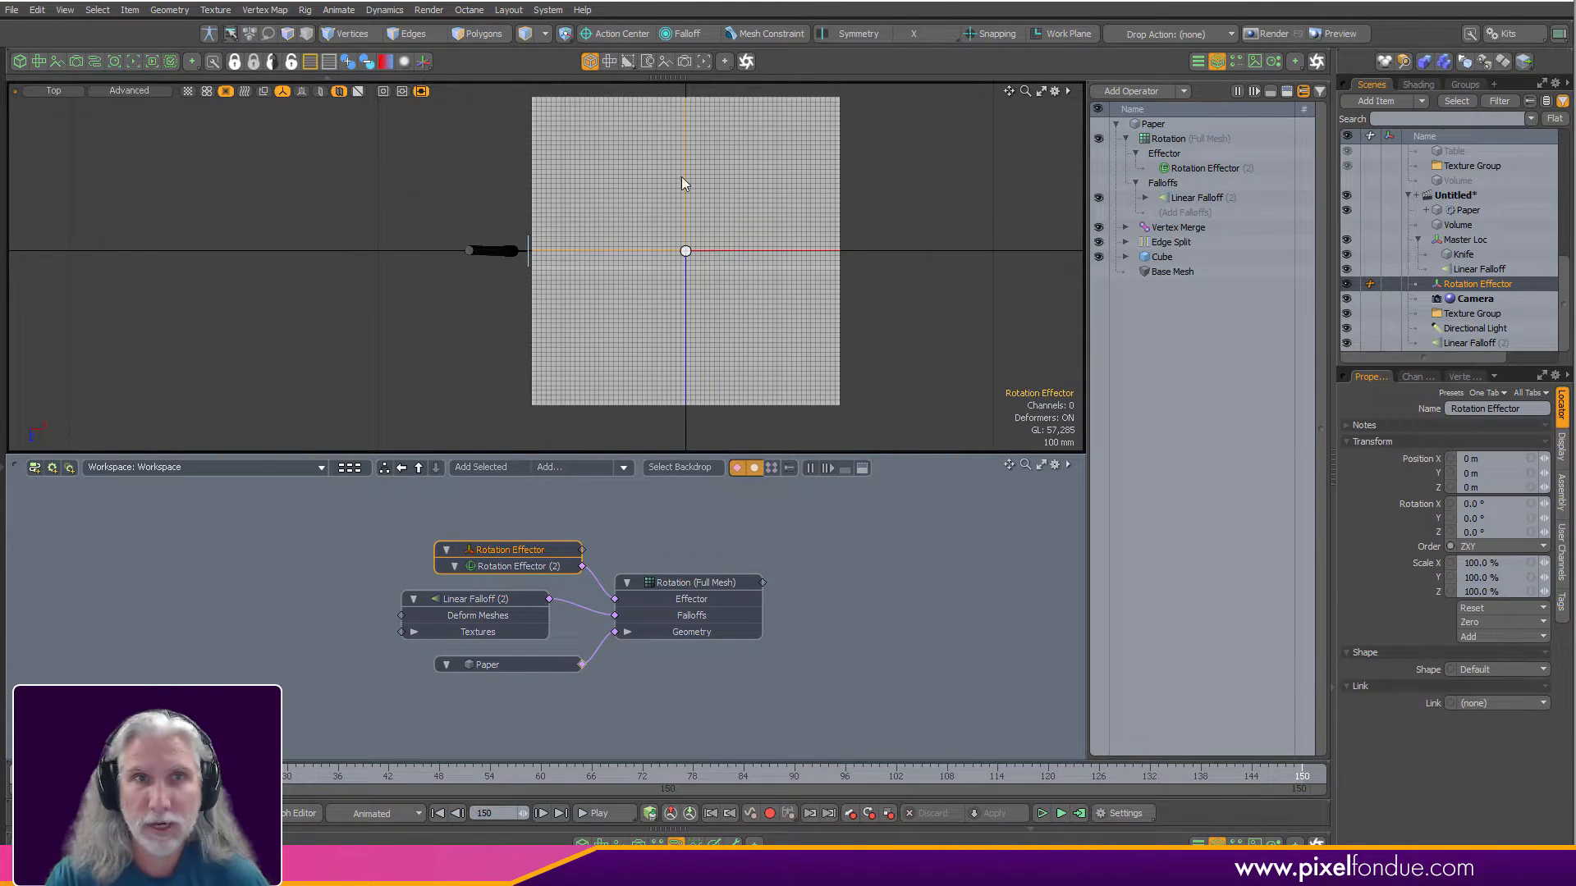
double_click(1482, 287)
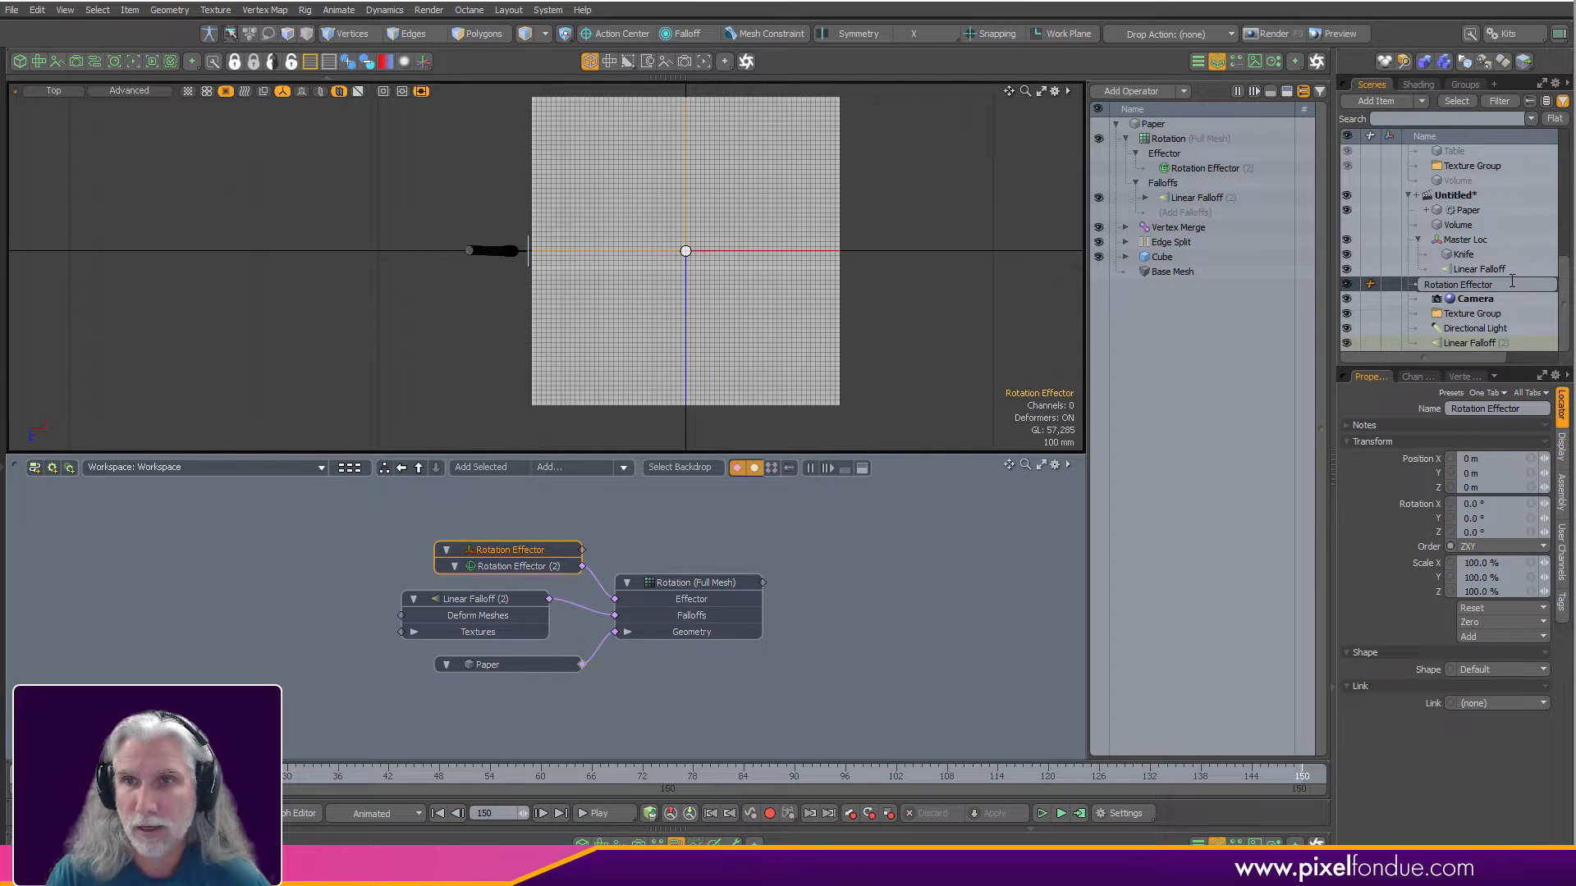
text(Left)
key(Return)
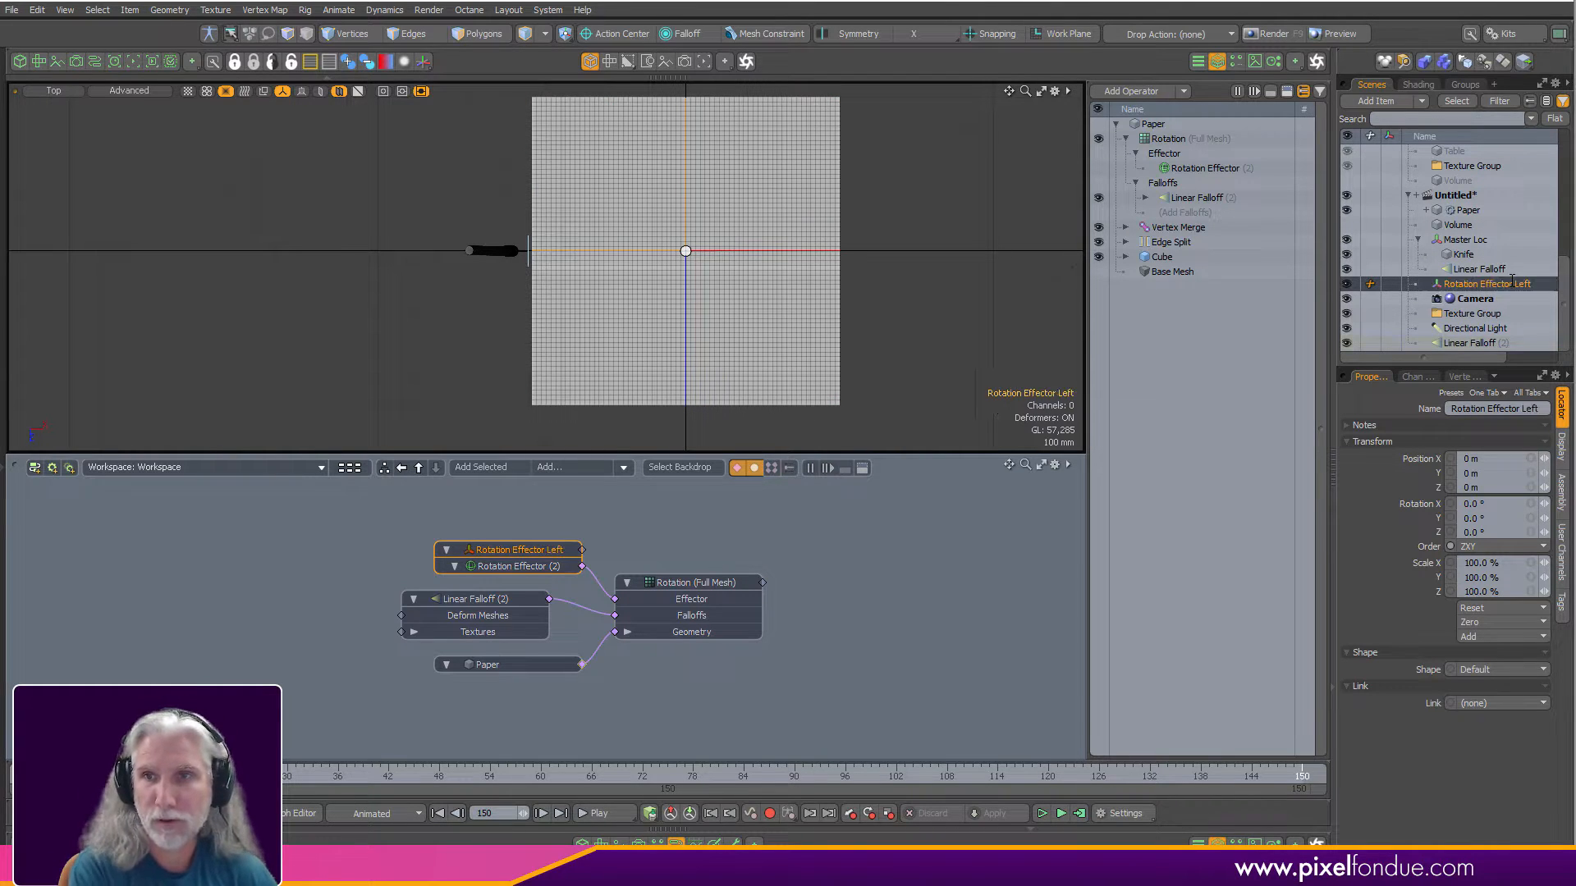
key(ctrl+space)
click(932, 238)
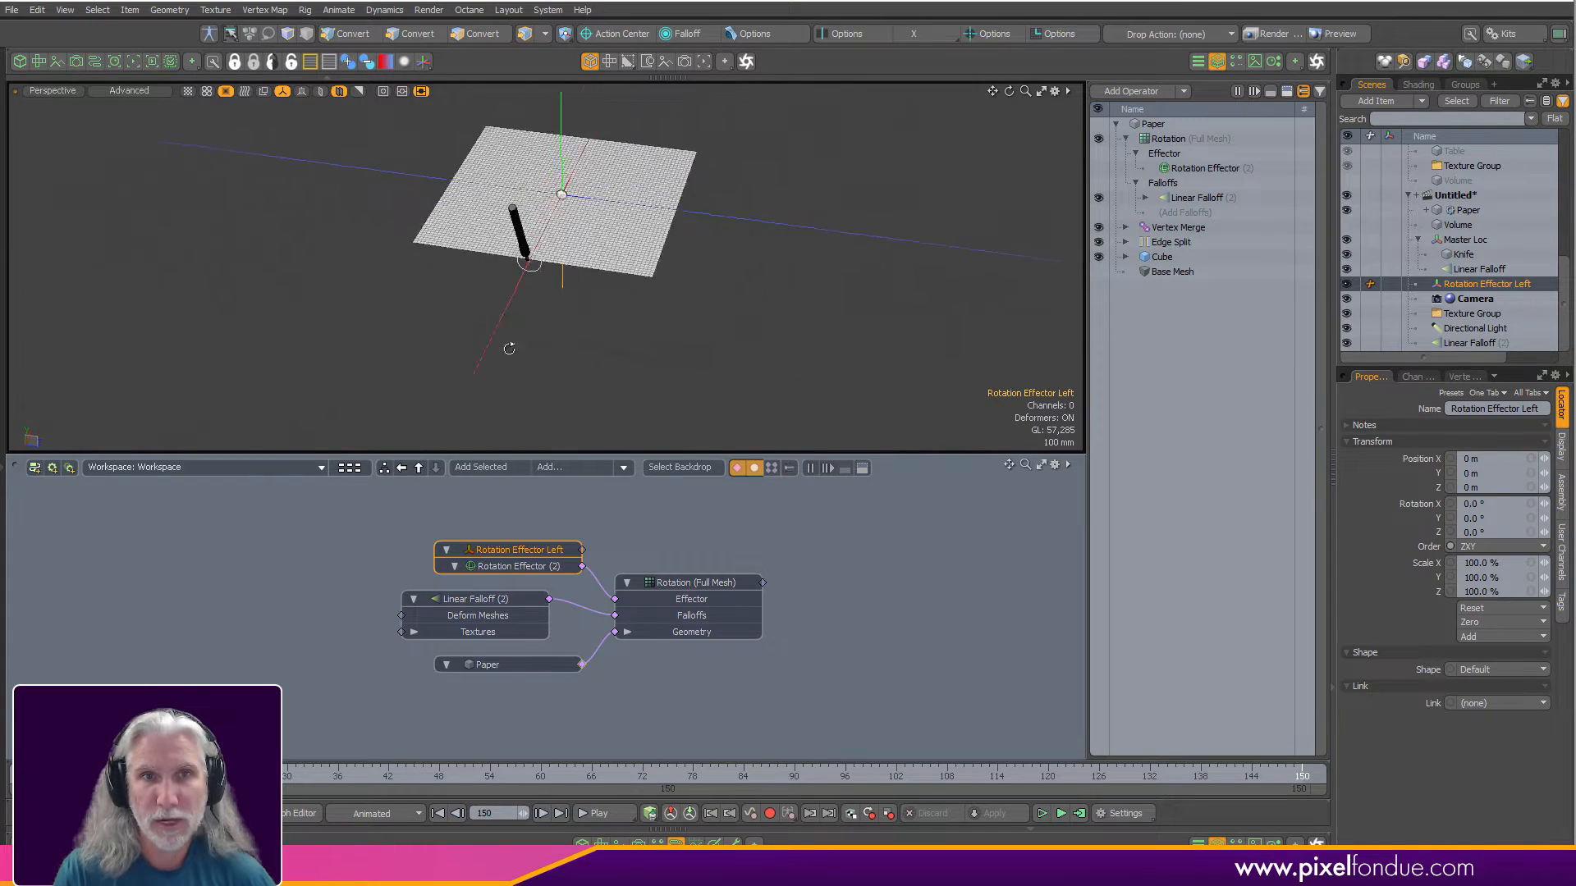
In Setup mode, move the Rotation Effector Left locator along X and set its Position X to -500 mm.
ctrl+alt+drag(509, 345, 548, 233)
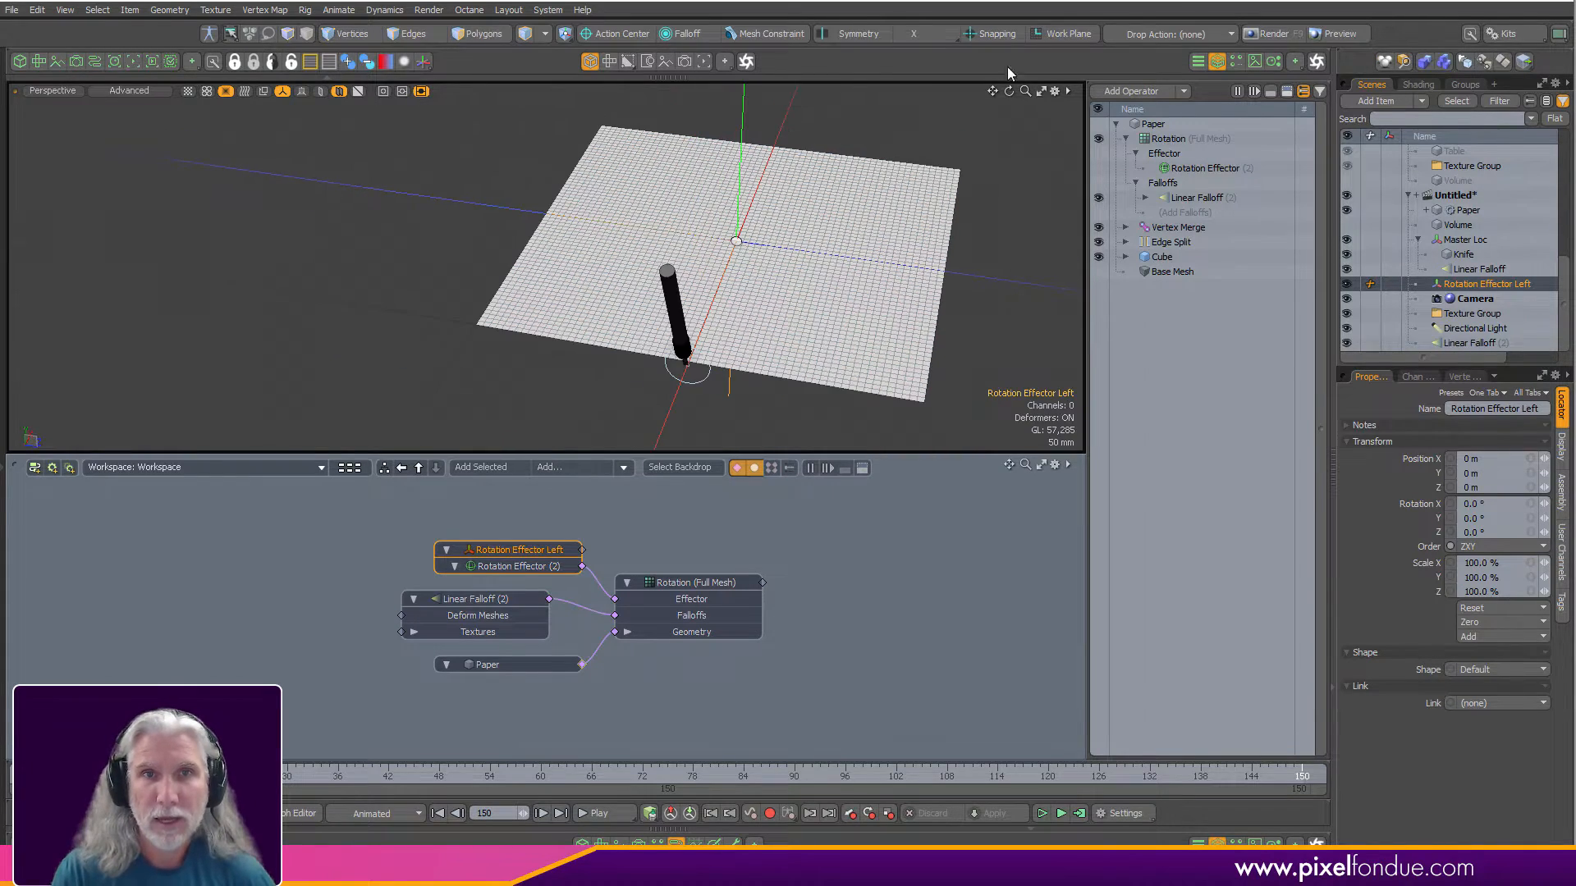
click(209, 34)
key(y)
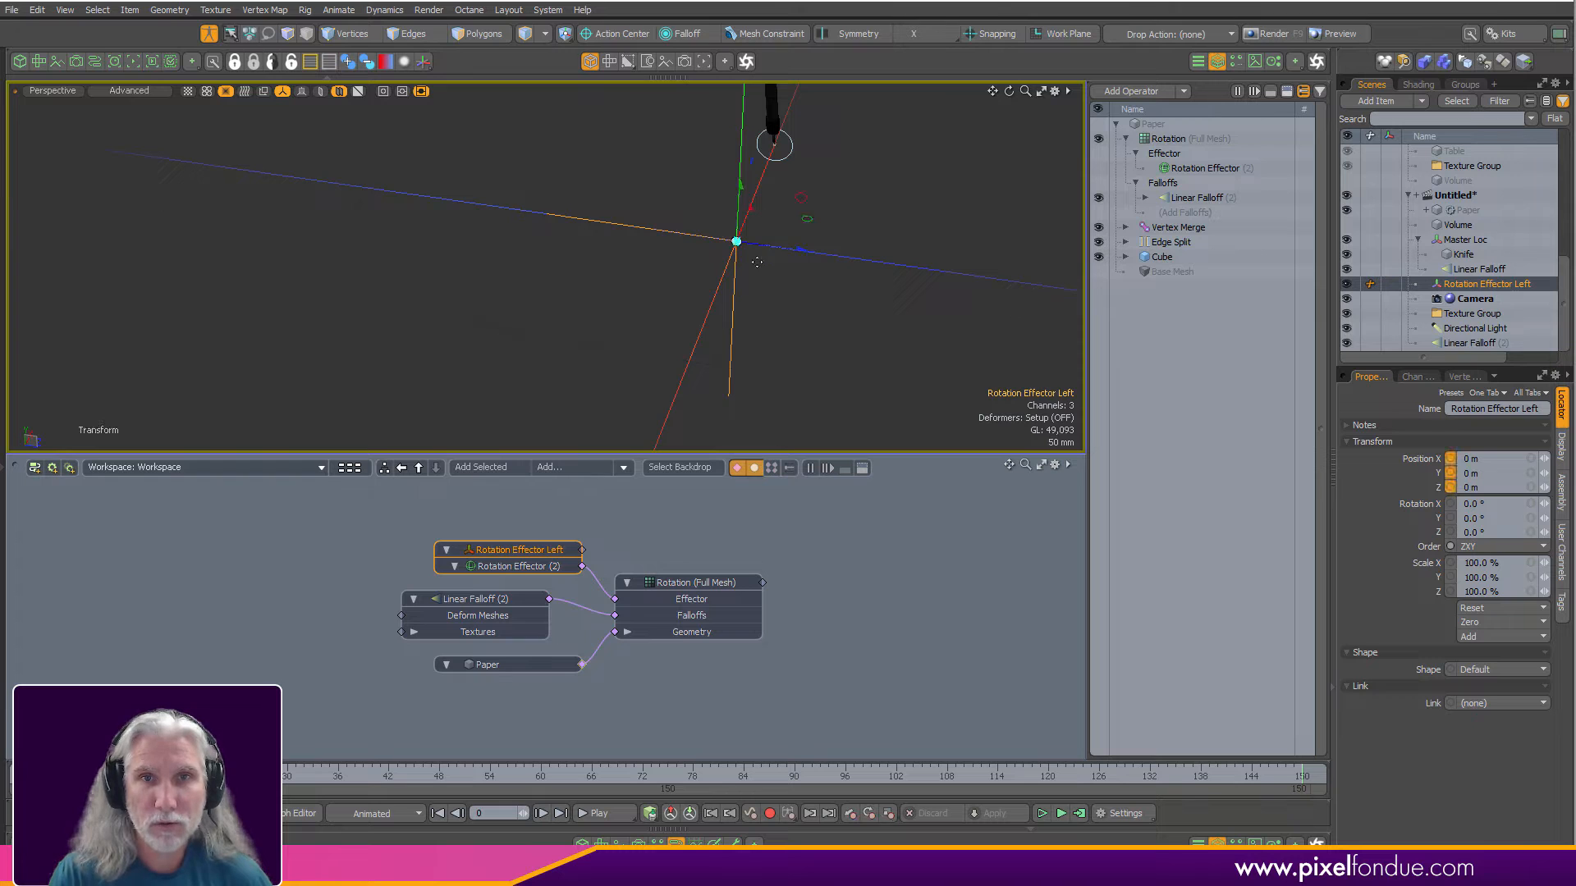
drag(759, 220, 707, 353)
click(1513, 461)
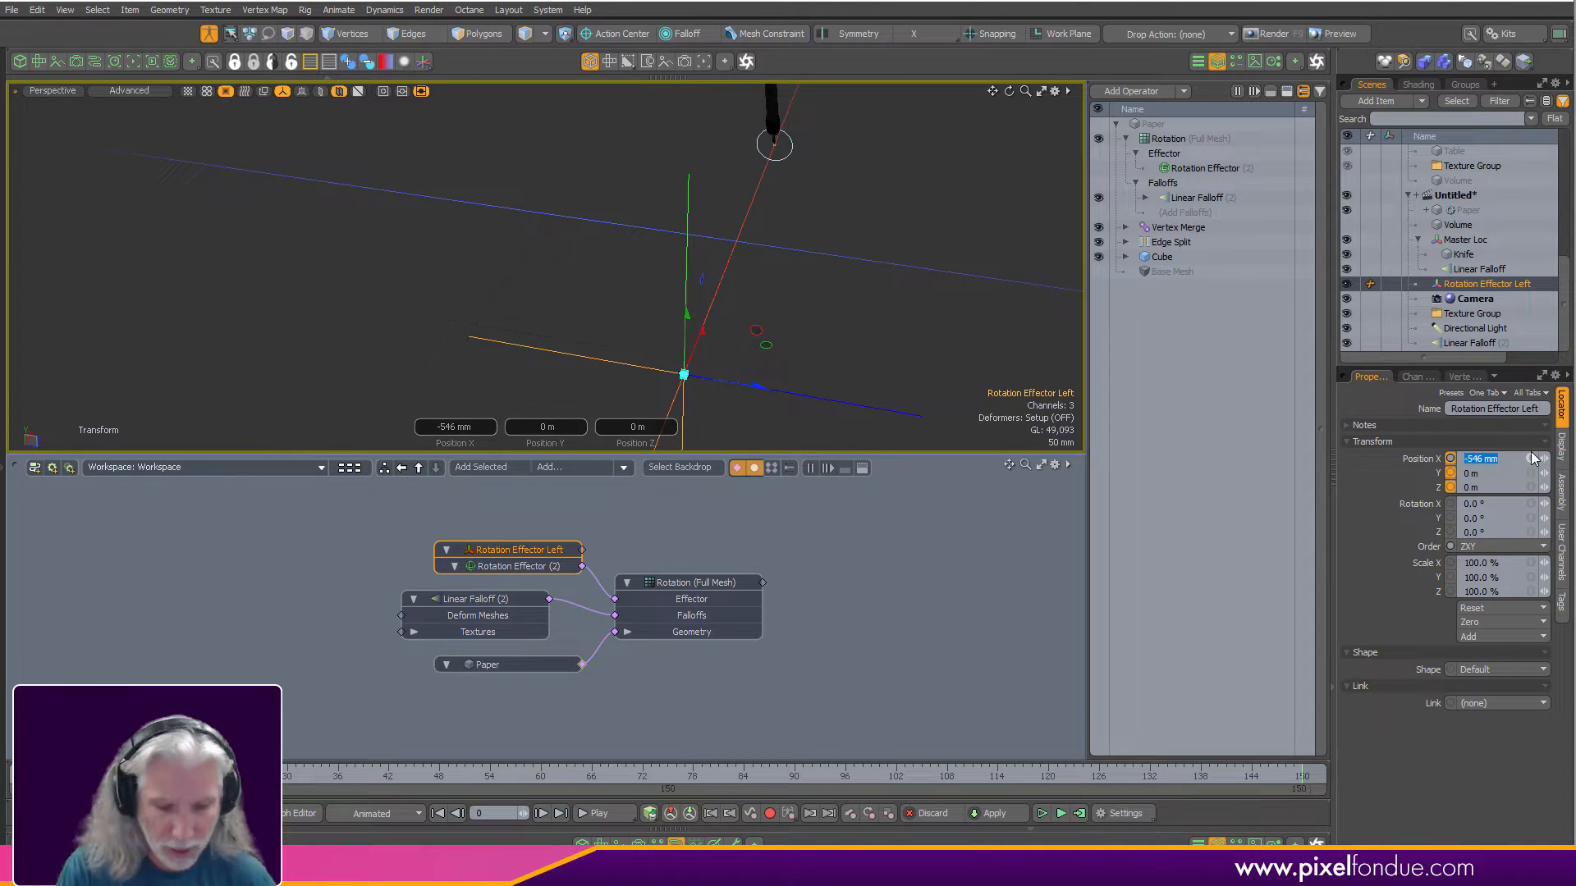
text(-500mm)
key(Return)
Shift the Rotation Effector Left locator along Z to about -41 mm, and return to the deformed scene.
alt+shift+drag(689, 337, 742, 267)
scroll(742, 266, up, 3)
drag(781, 301, 766, 302)
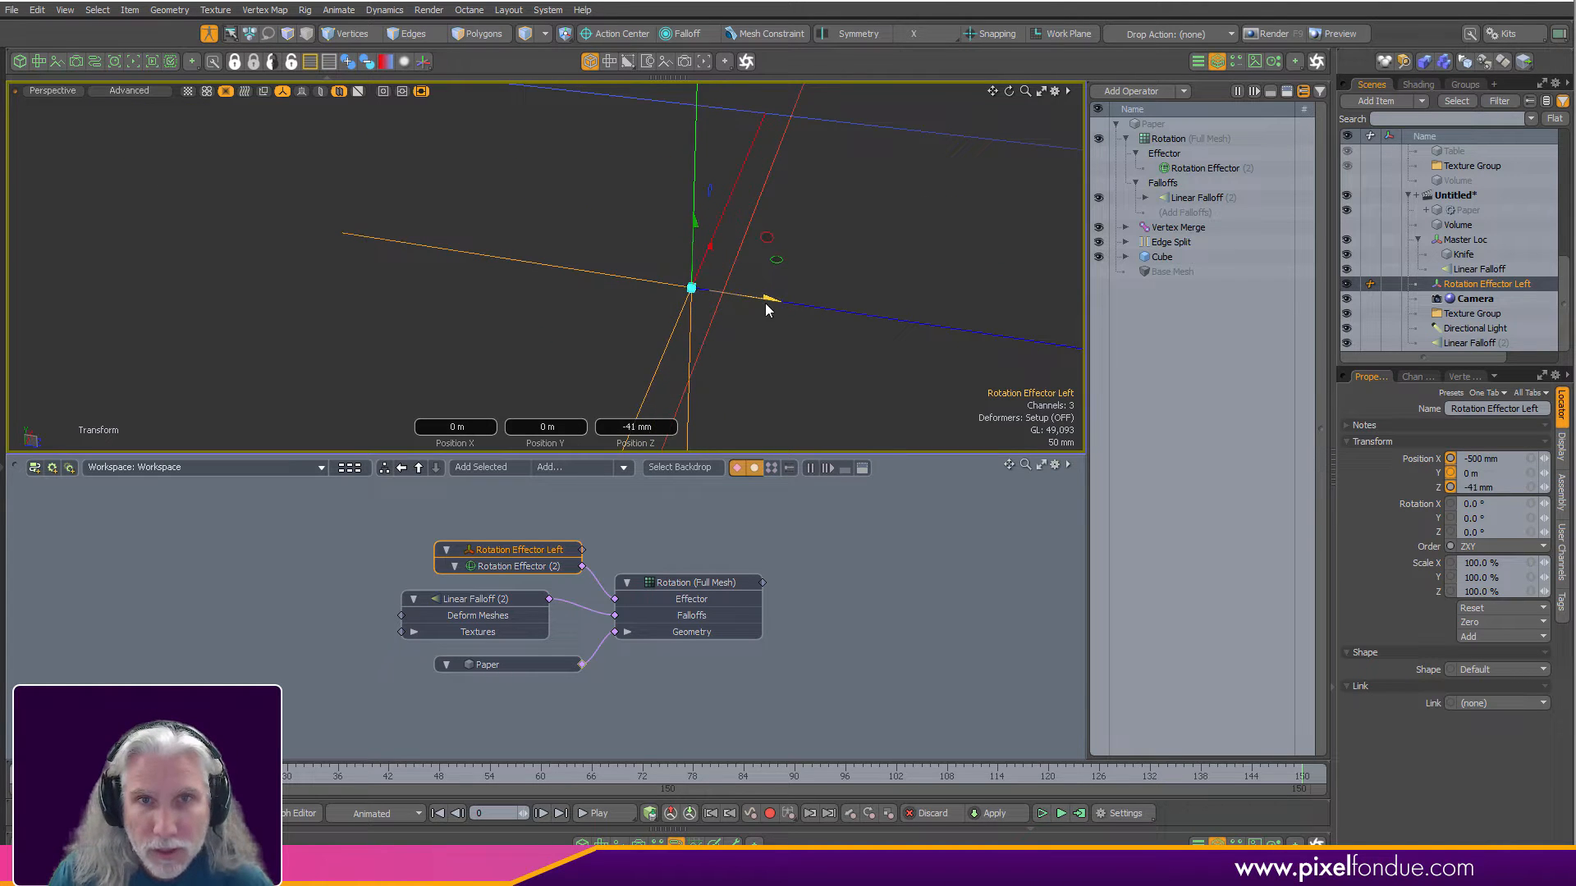
click(209, 33)
alt+drag(722, 352, 644, 394)
click(782, 380)
click(643, 389)
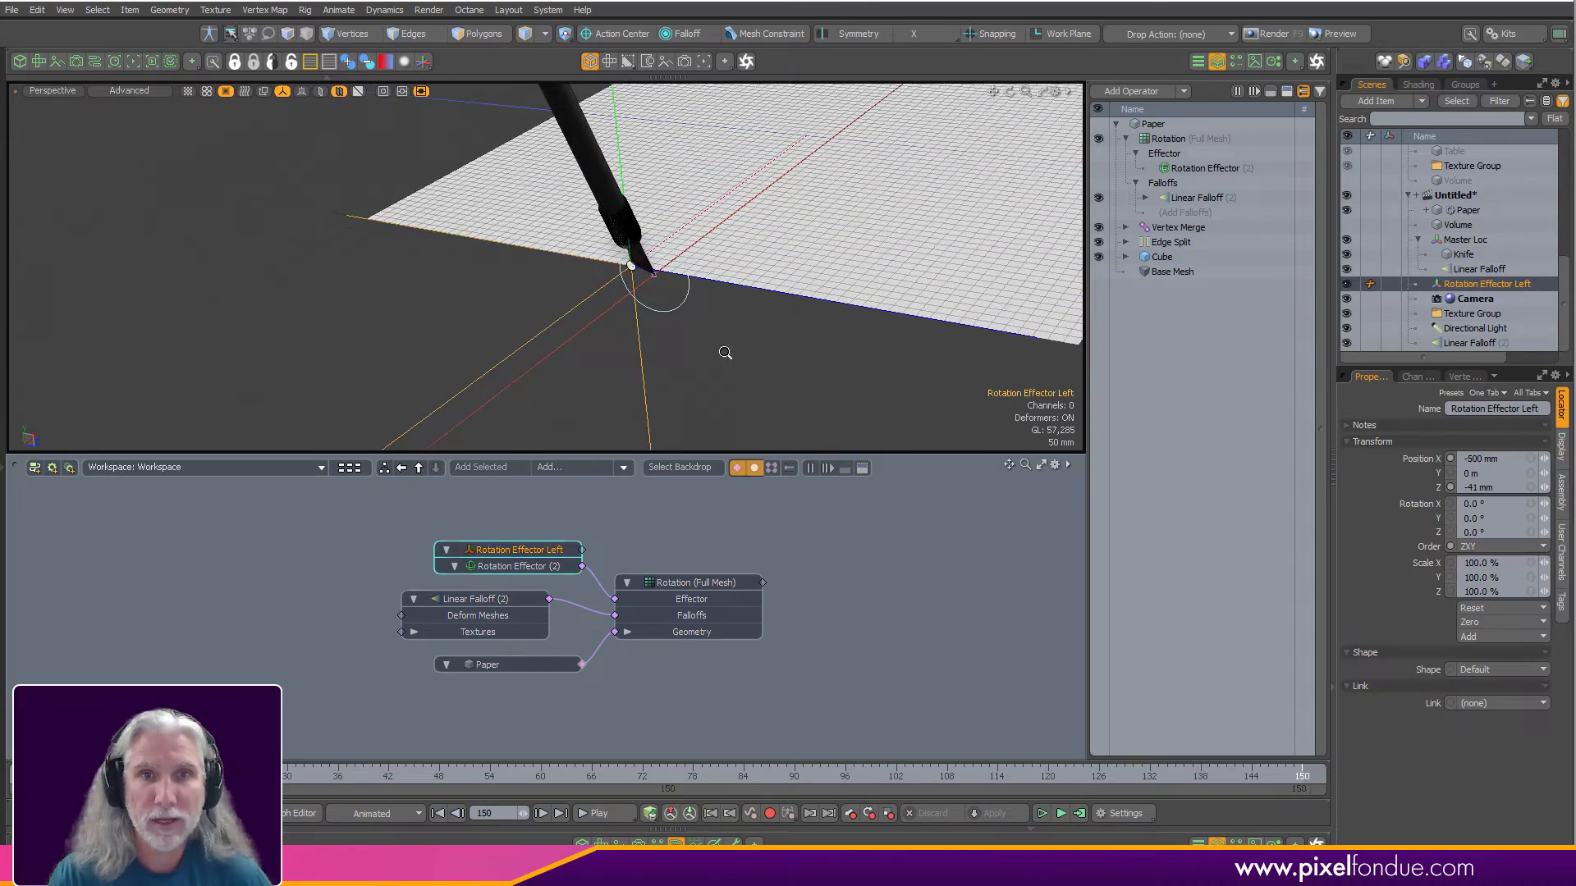
Try rotating the Rotation Effector Left about 4.5° around Y to test how the cut opens, and undo the rotation.
scroll(722, 352, down, 3)
alt+drag(717, 352, 665, 354)
key(e)
scroll(838, 323, down, 3)
alt+drag(838, 324, 809, 320)
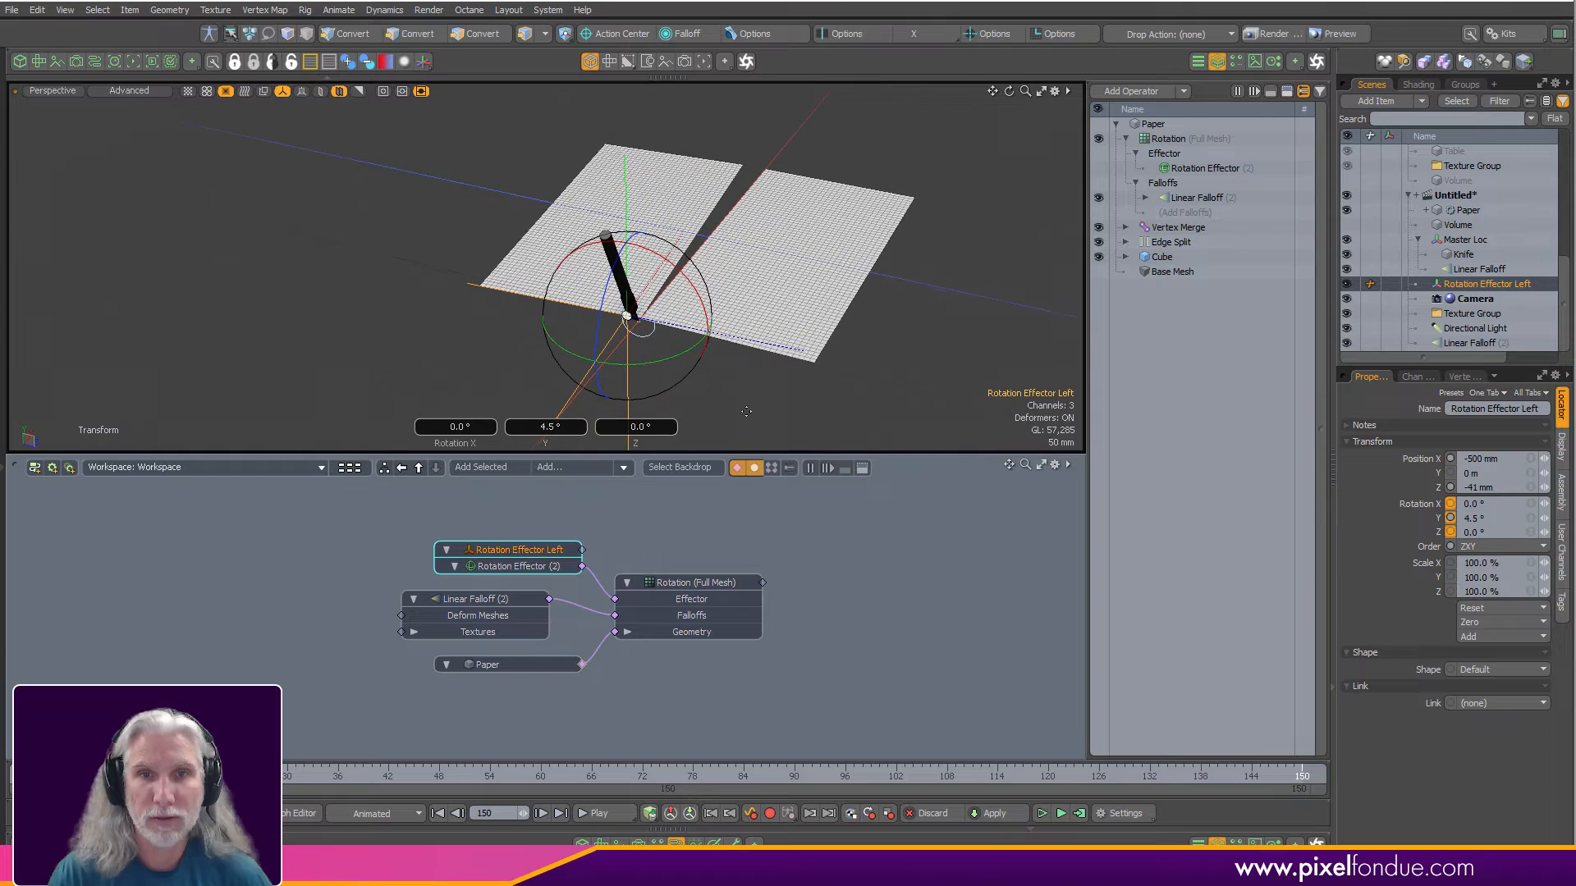
drag(708, 328, 703, 348)
key(ctrl+z)
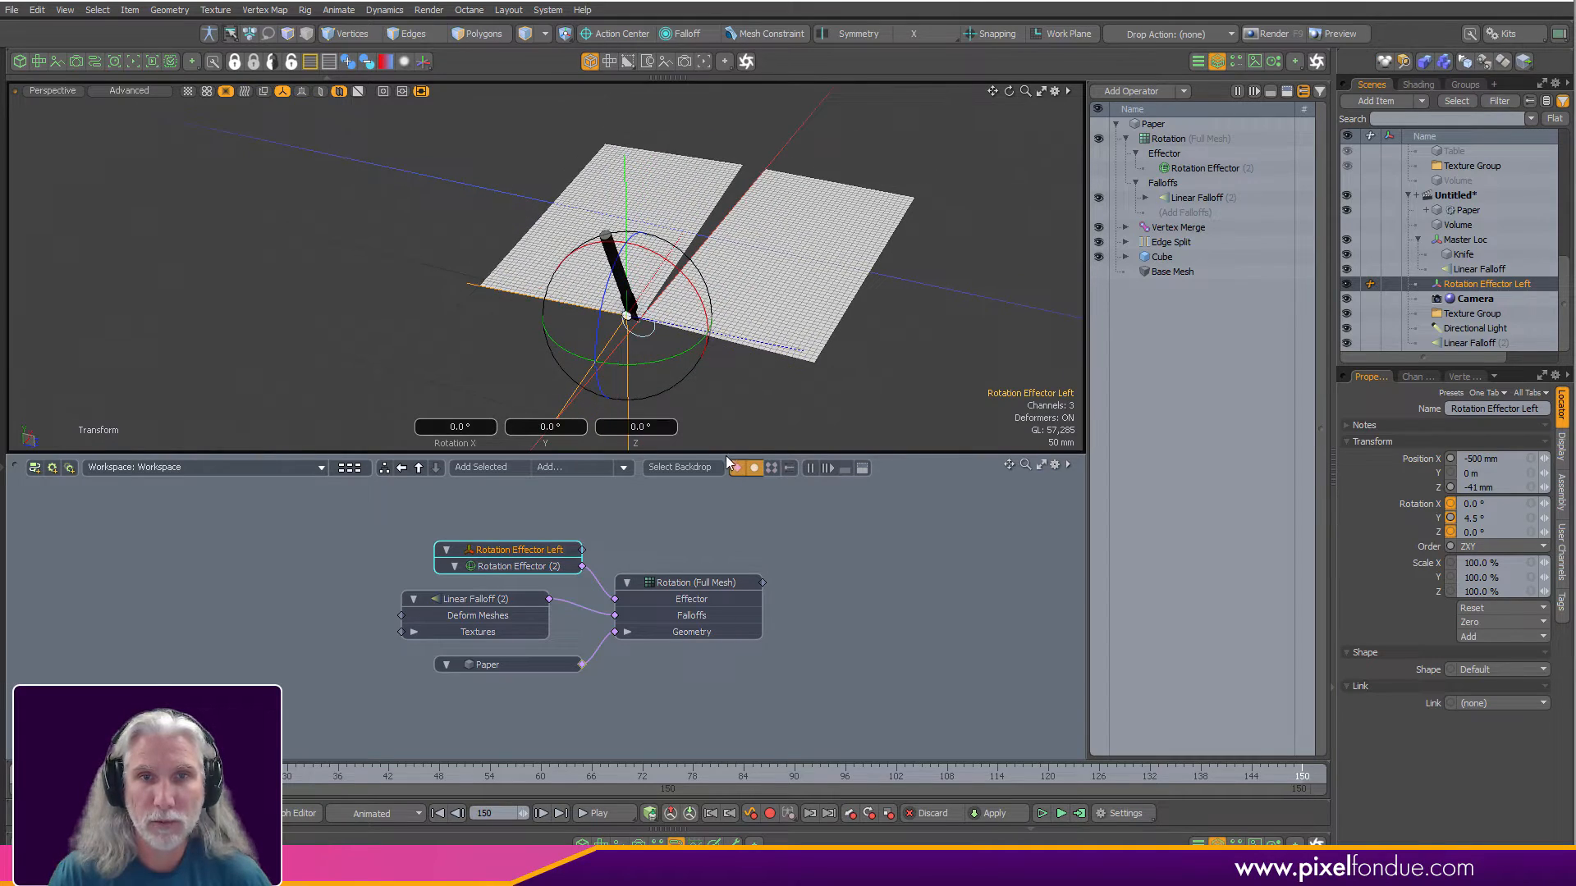
drag(729, 454, 729, 567)
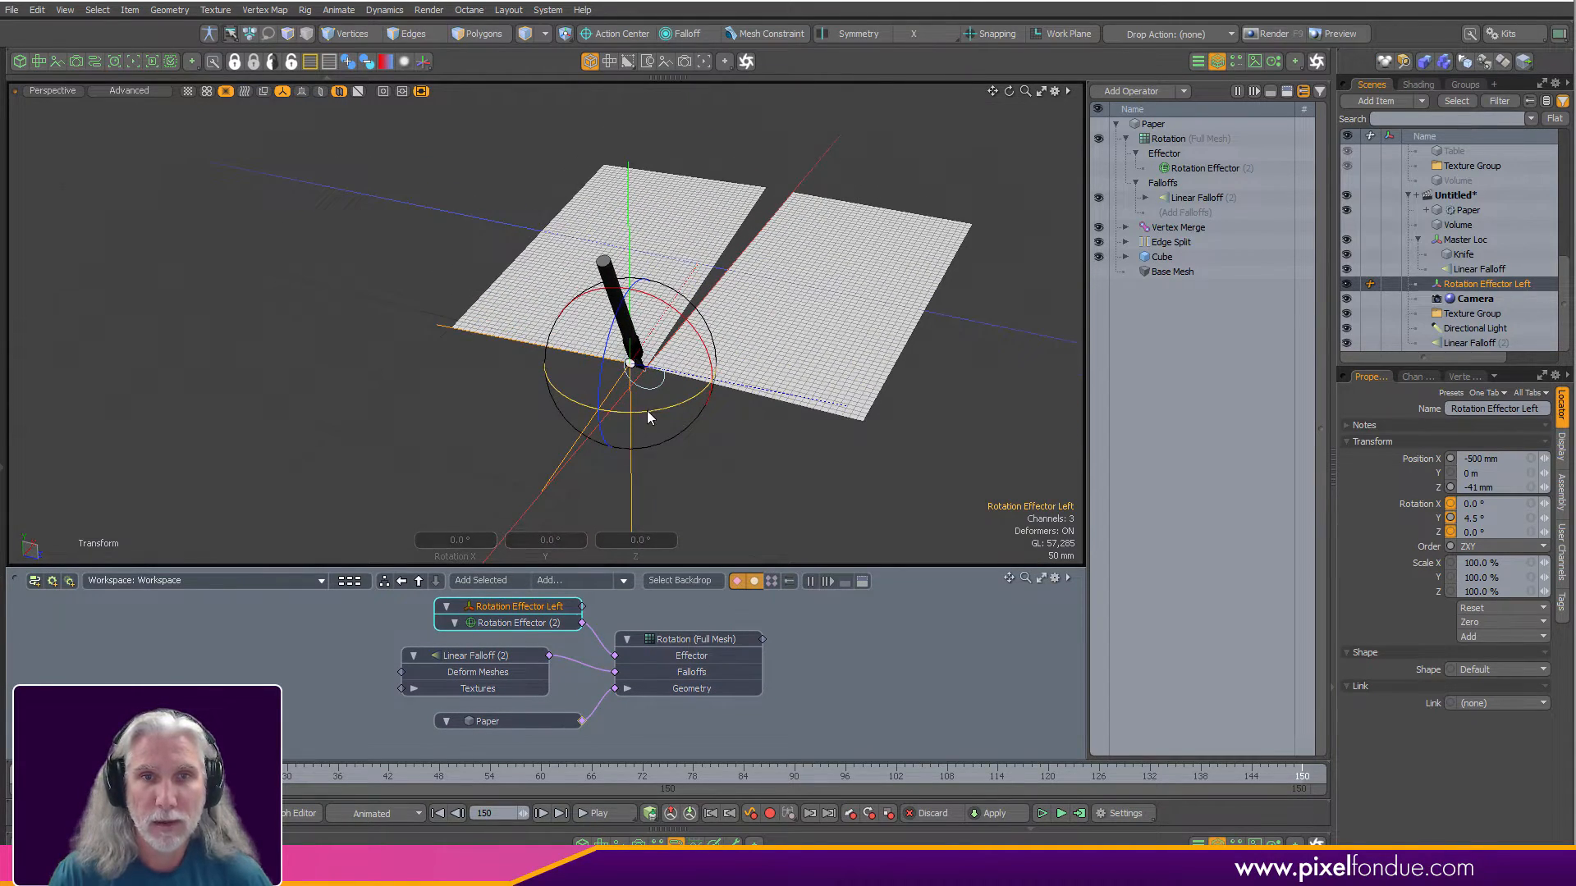
mouse_move(646, 415)
mouse_down()
mouse_move(681, 417)
mouse_move(650, 424)
mouse_up()
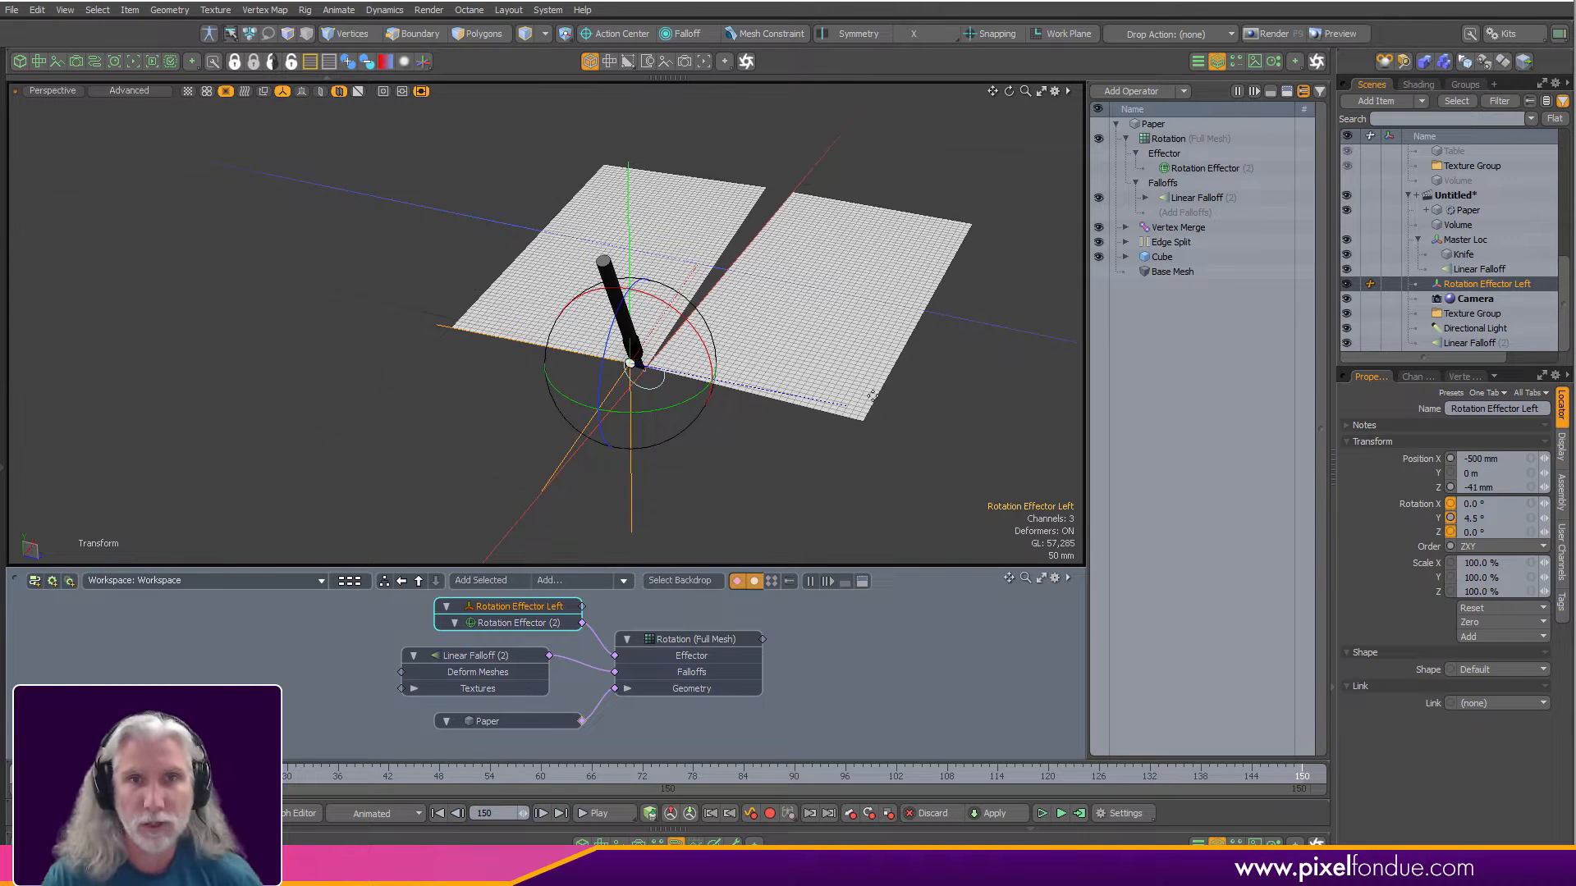
key(ctrl+z)
Give the Rotation Effector Left locator a non-solid plane shape aligned to the Y axis, with a green wire color.
click(889, 470)
alt+drag(890, 471, 628, 479)
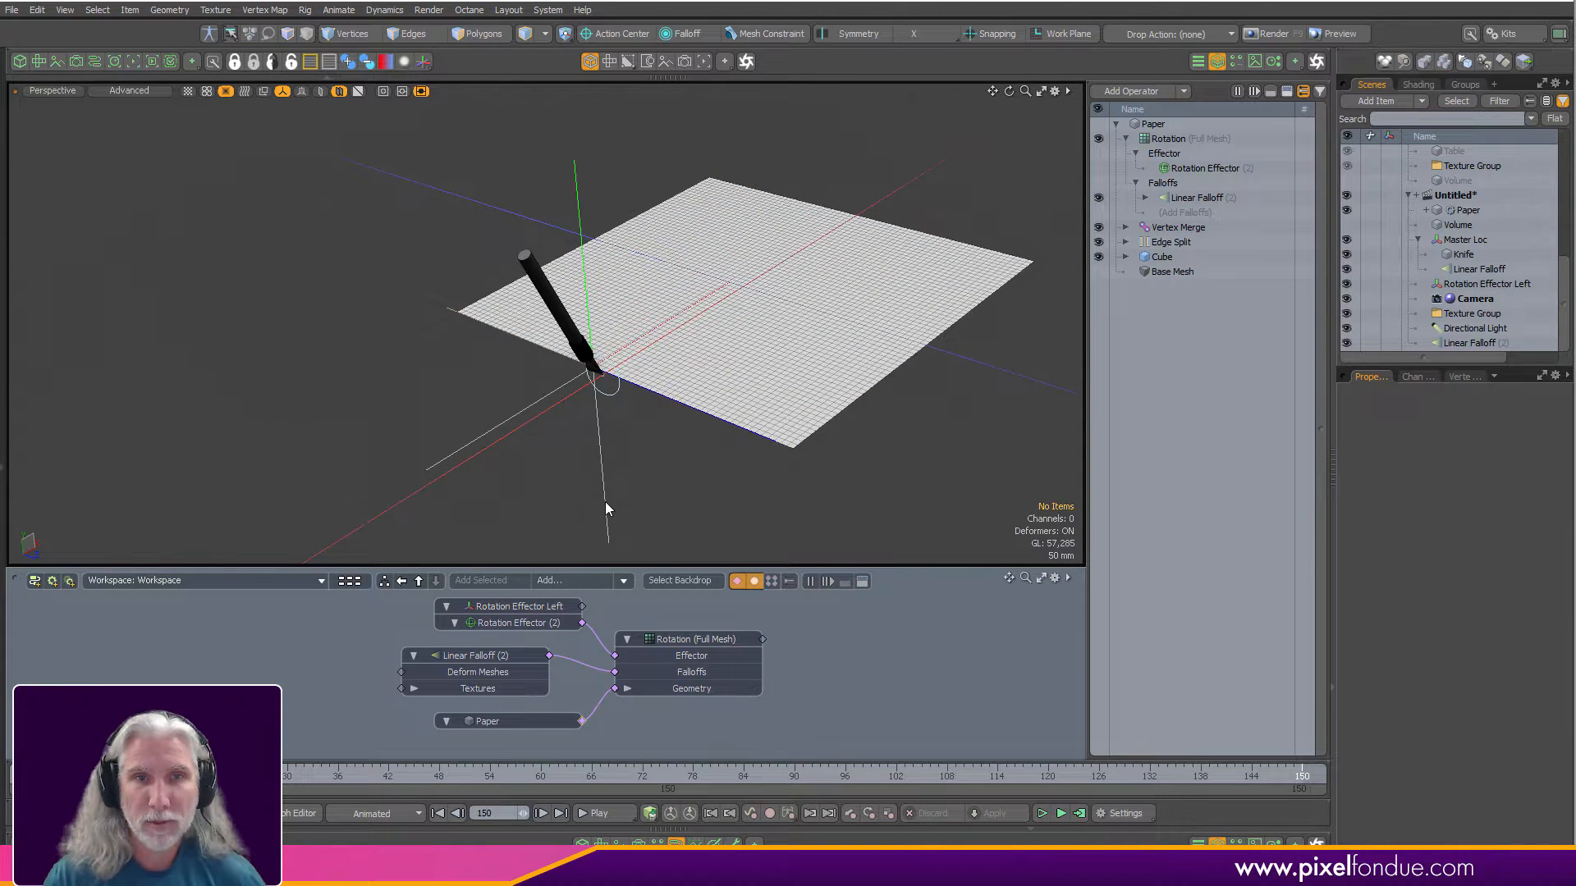
click(606, 502)
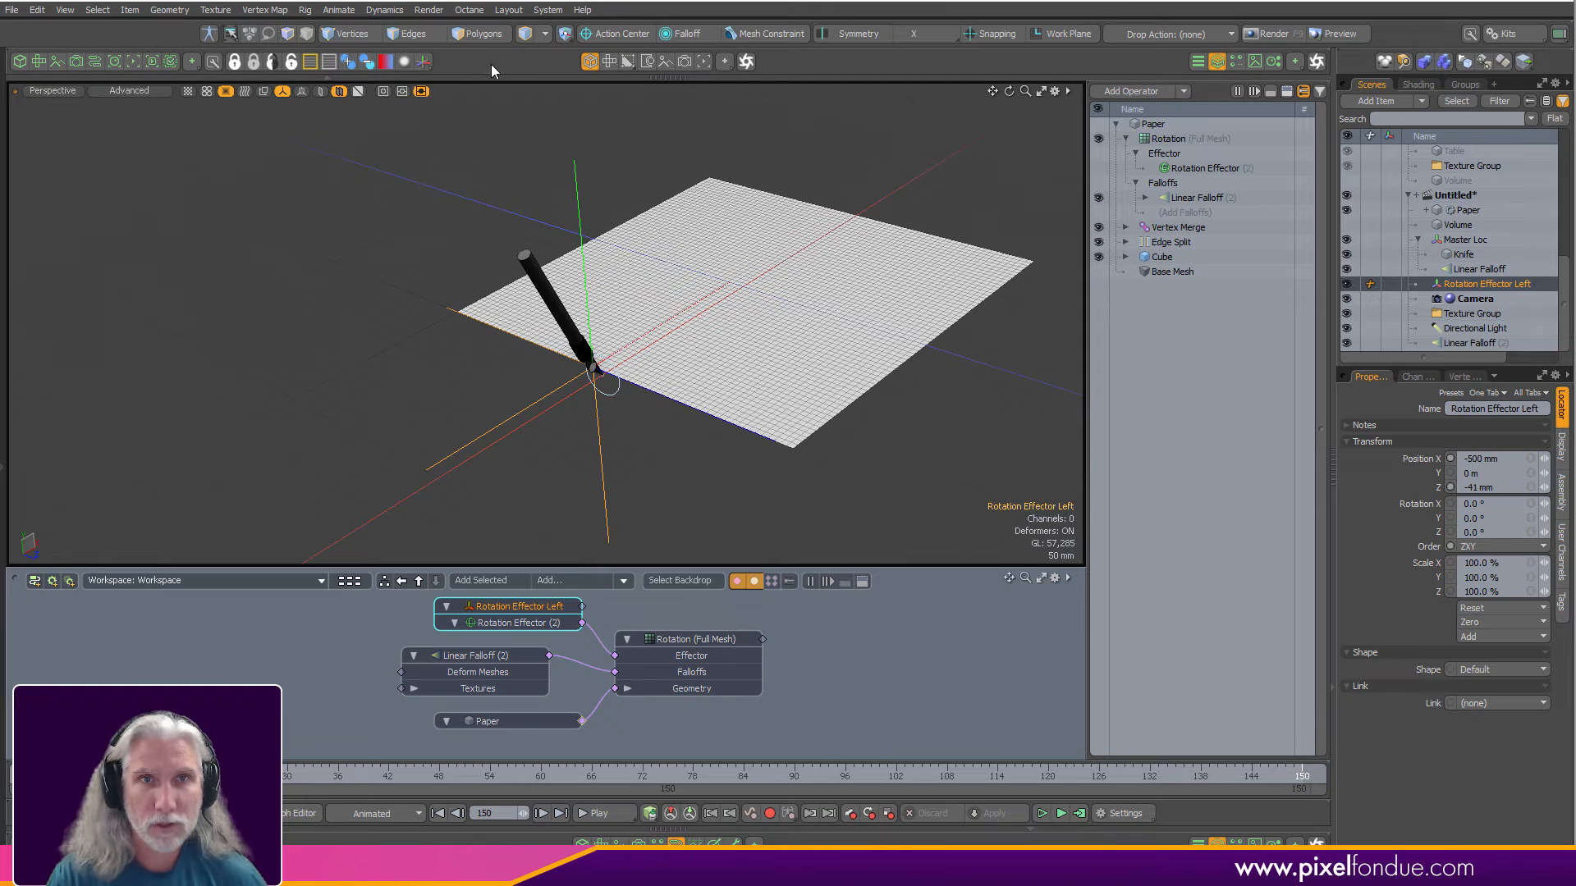
click(422, 62)
click(366, 188)
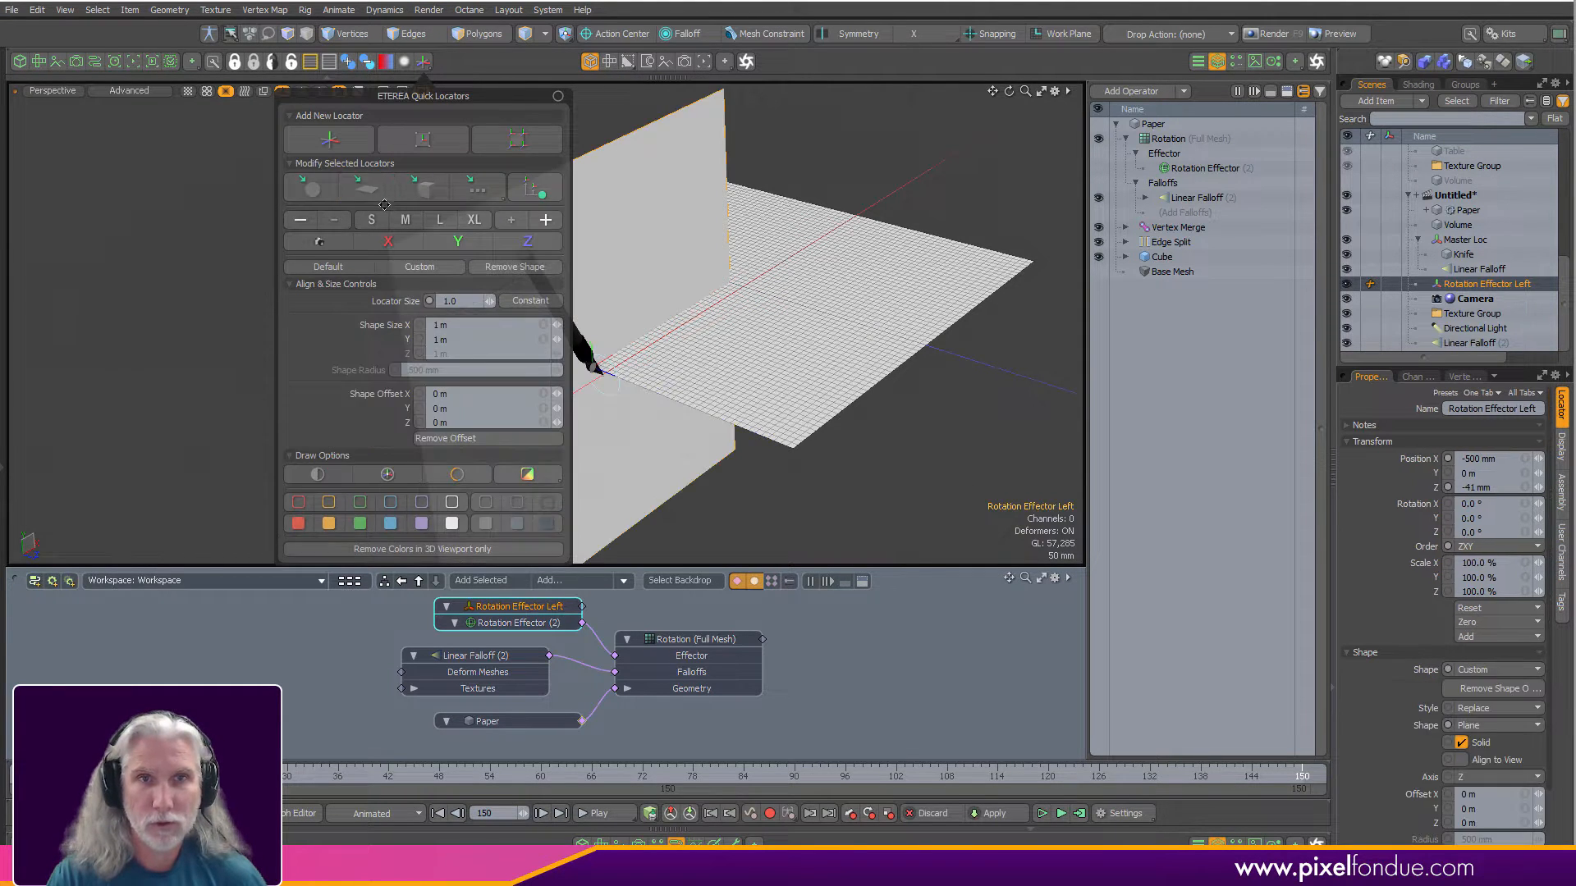
click(457, 241)
click(318, 474)
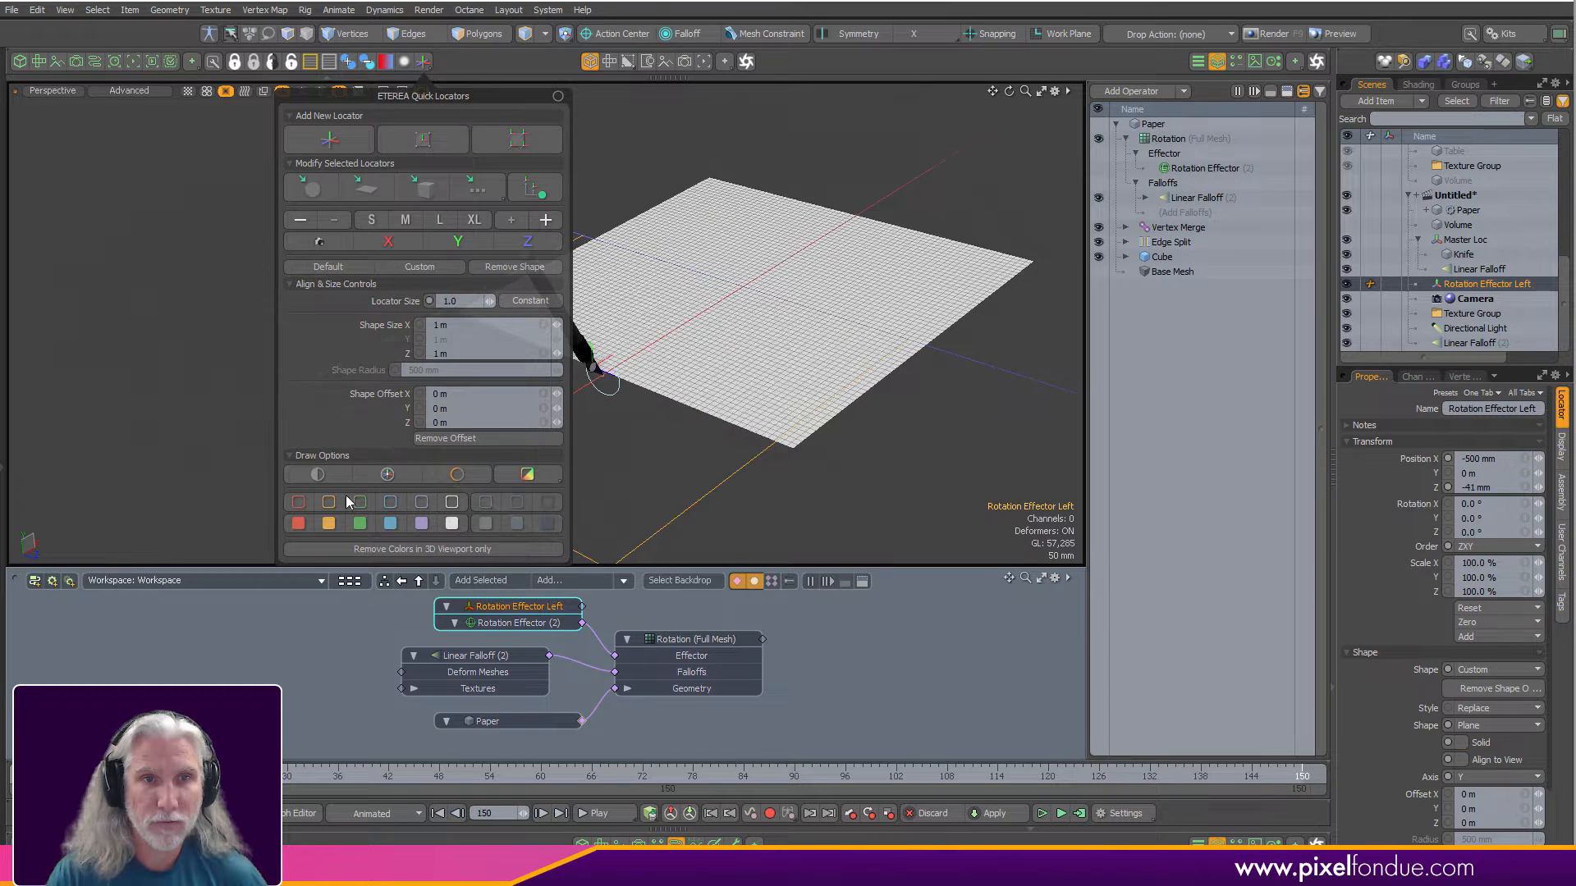
click(359, 502)
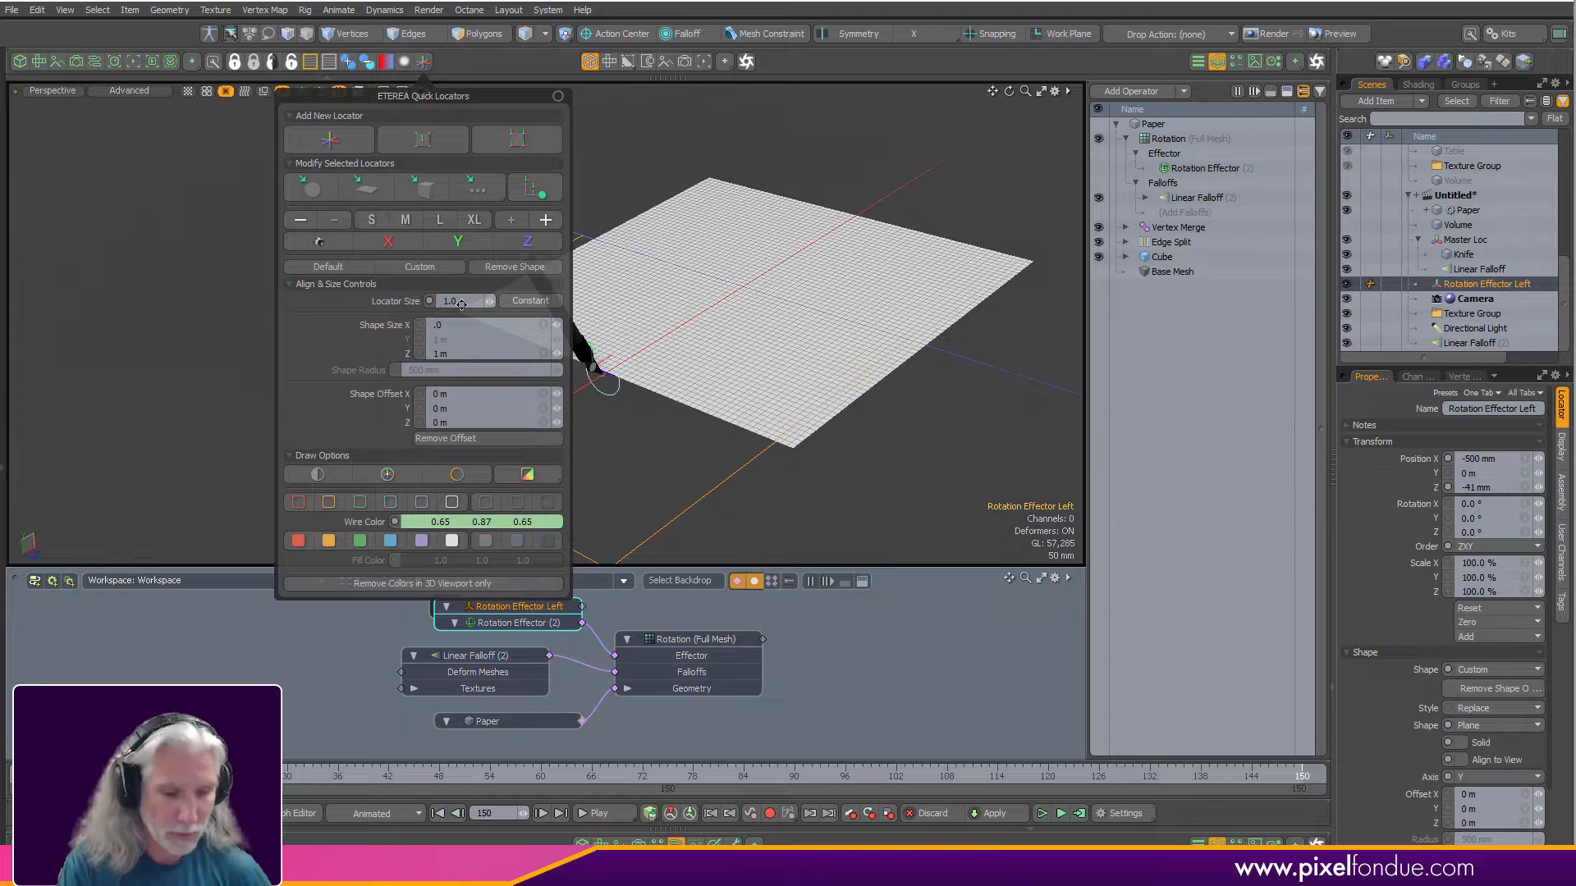
Set the locator's plane shape to 100 mm in X and Z, and deselect it to check the shape beside the knife.
text(.01)
key(Tab)
key(Tab)
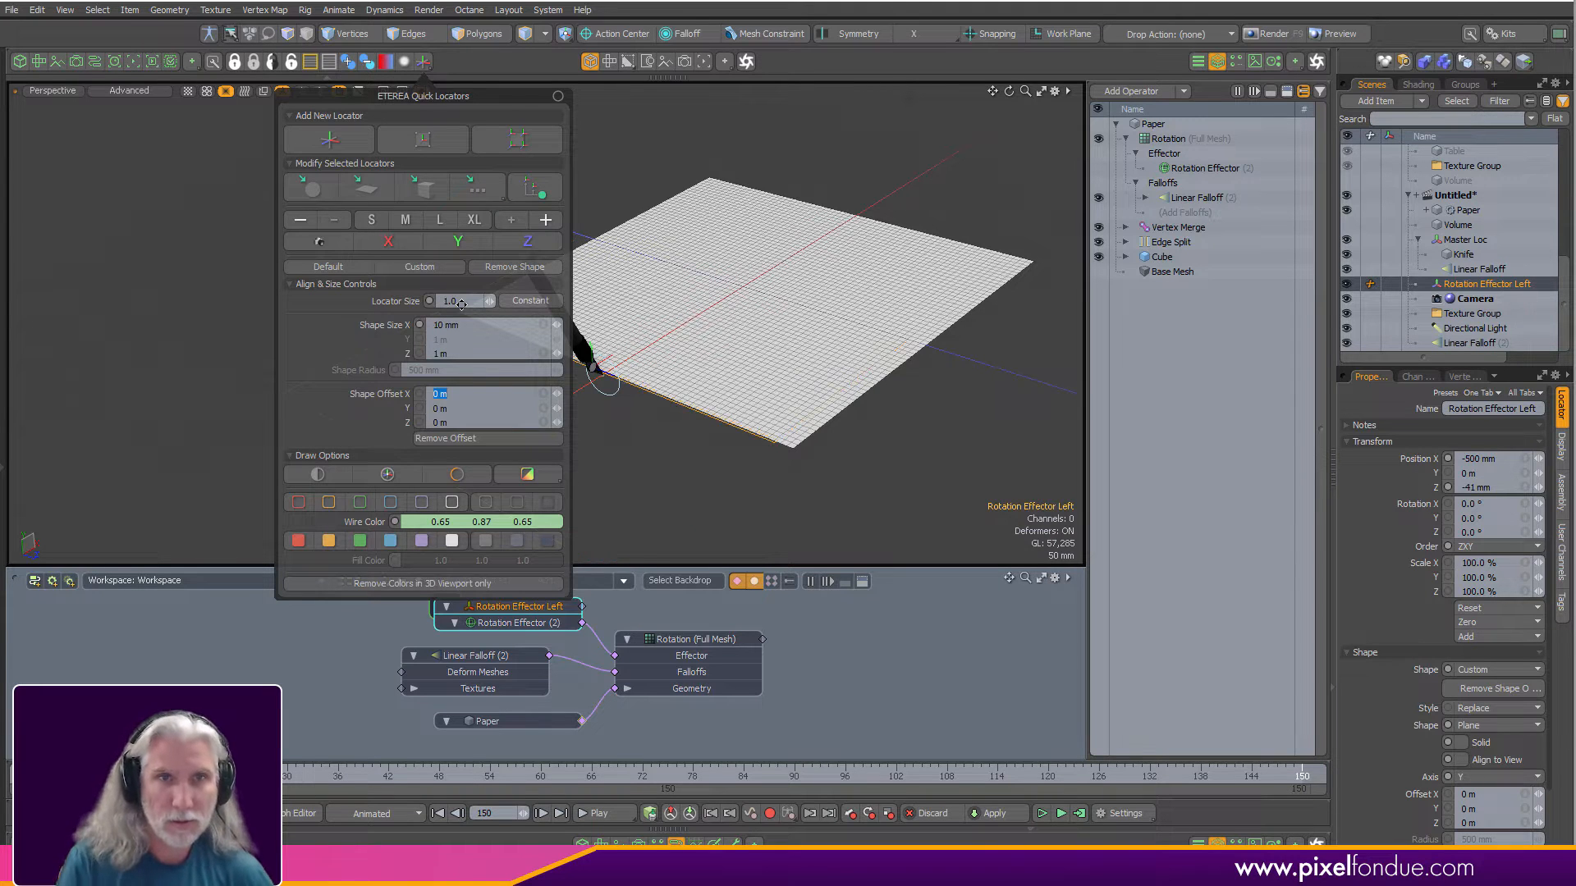
click(422, 325)
text(100)
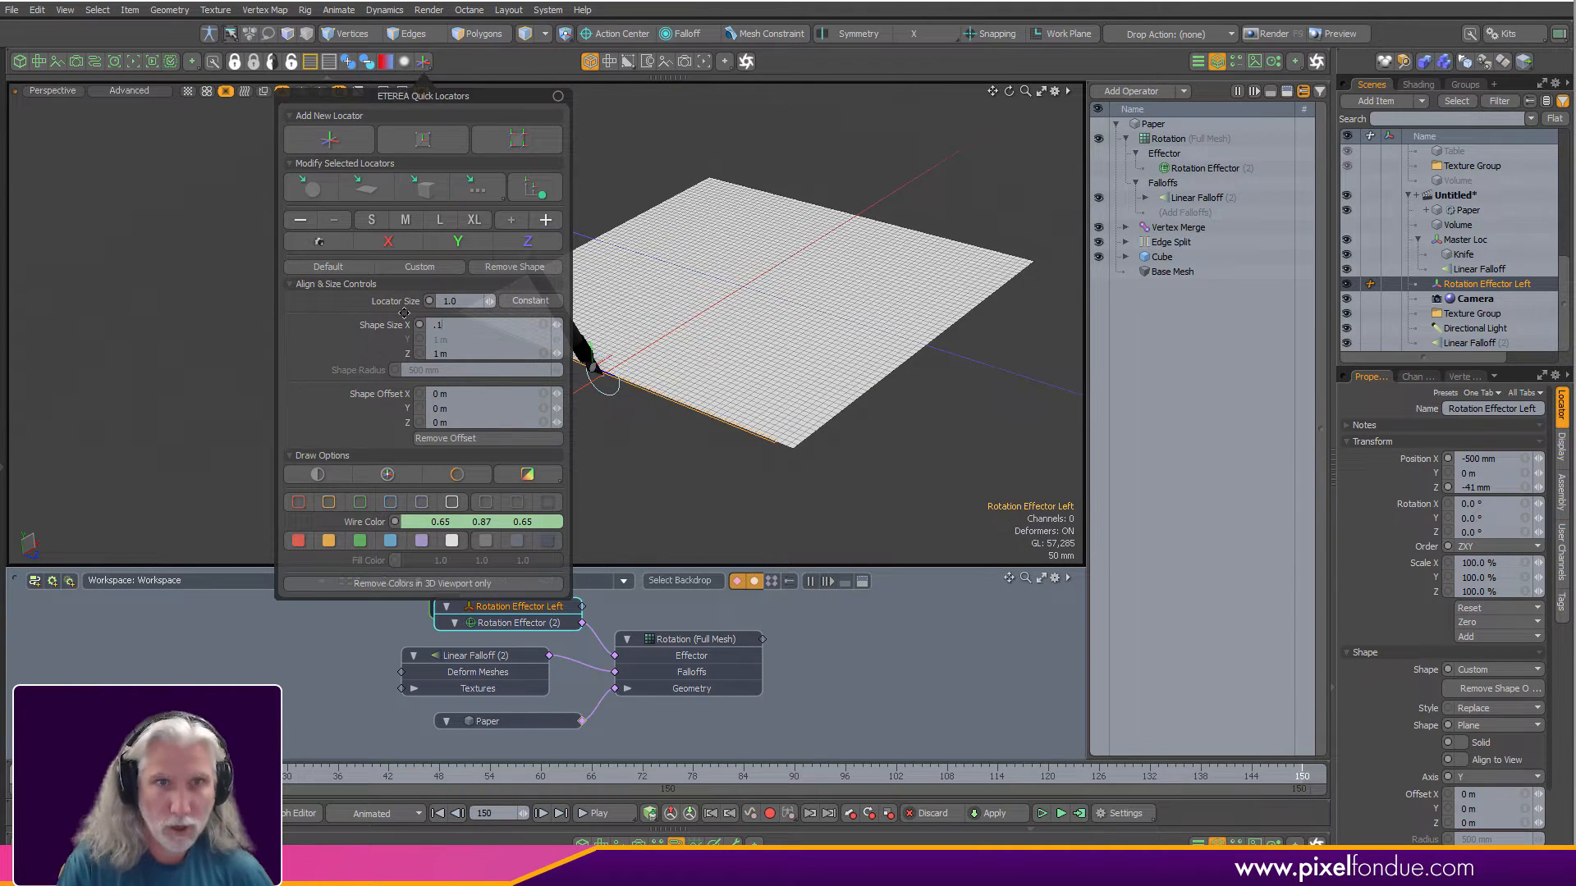
key(Tab)
text(100)
key(Return)
click(688, 470)
ctrl+alt+drag(605, 432, 660, 436)
alt+drag(650, 548, 616, 407)
scroll(752, 407, down, 3)
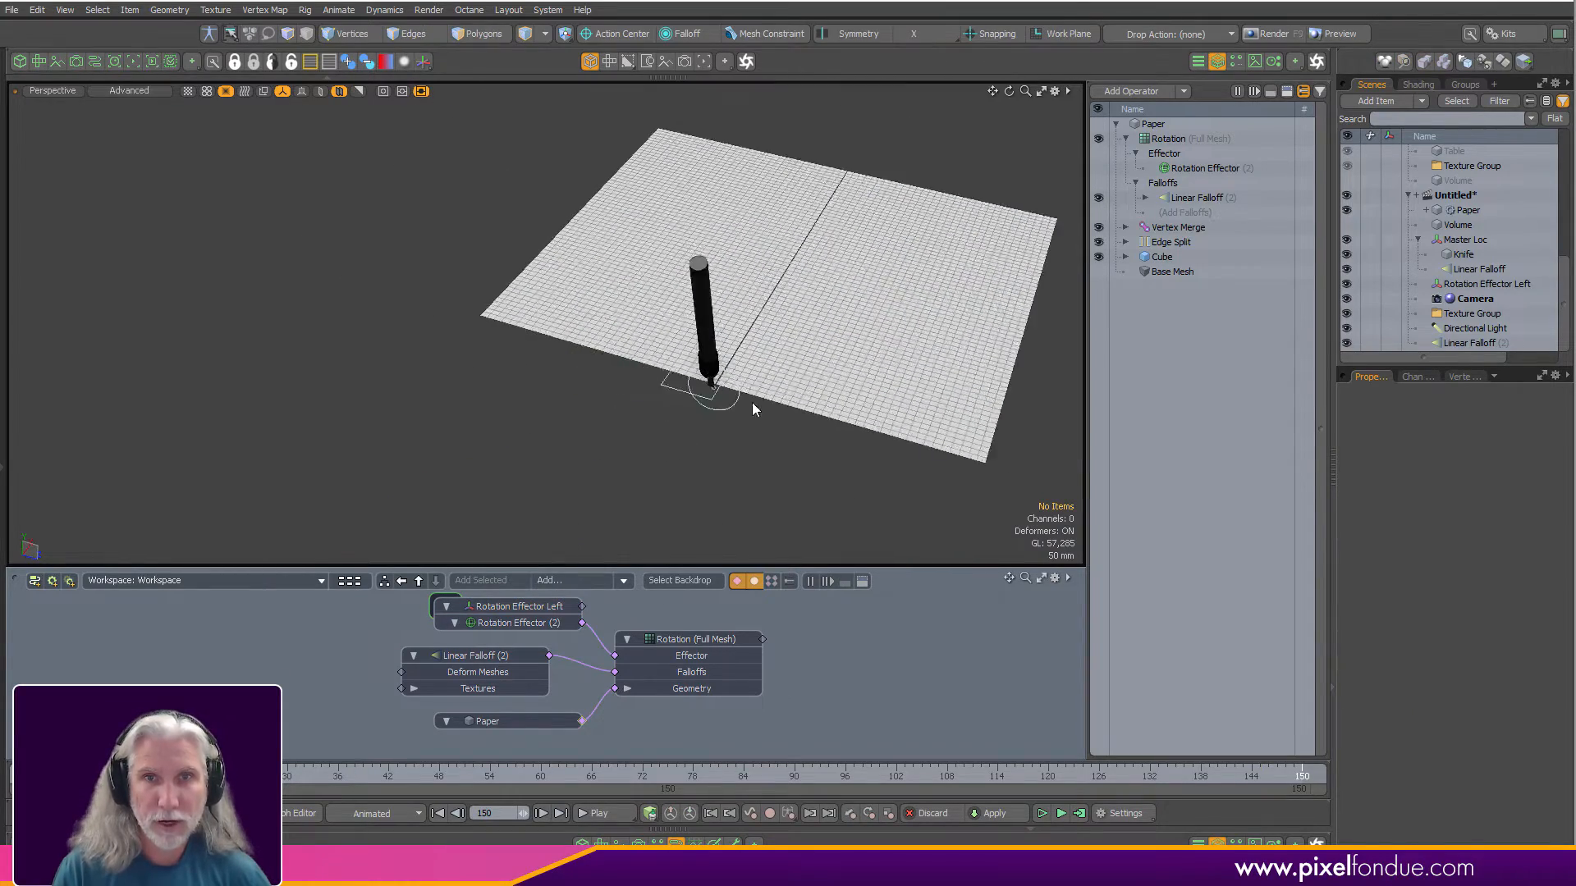
alt+shift+drag(752, 408, 575, 457)
alt+drag(574, 457, 626, 418)
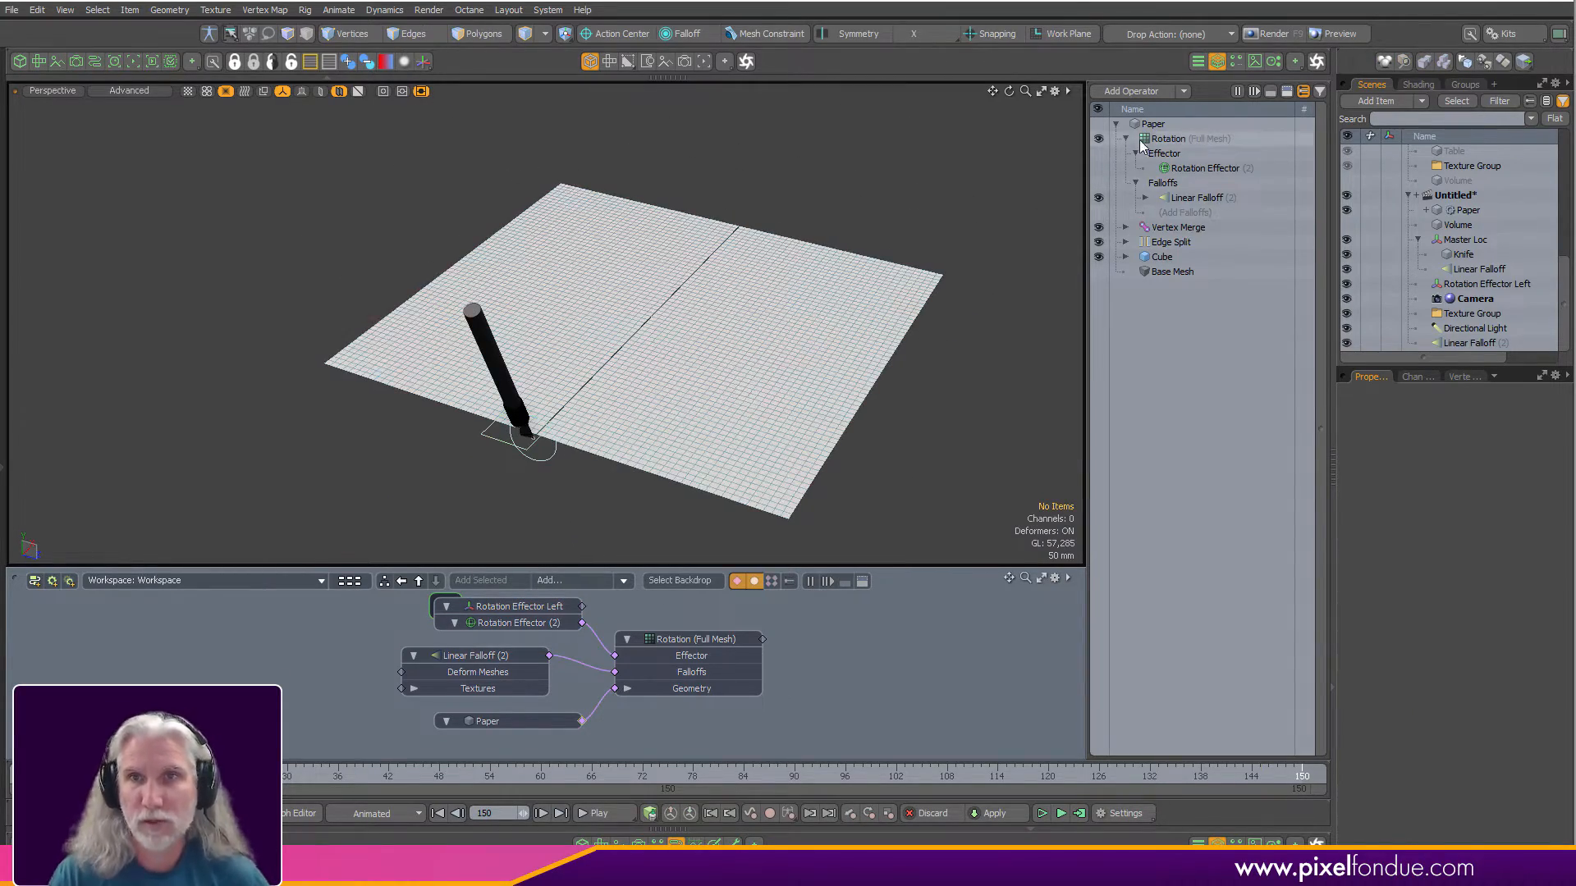
Add a second Rotation Effector to the Paper's operator stack, expand its entries, and open the falloff choices for it.
click(1132, 93)
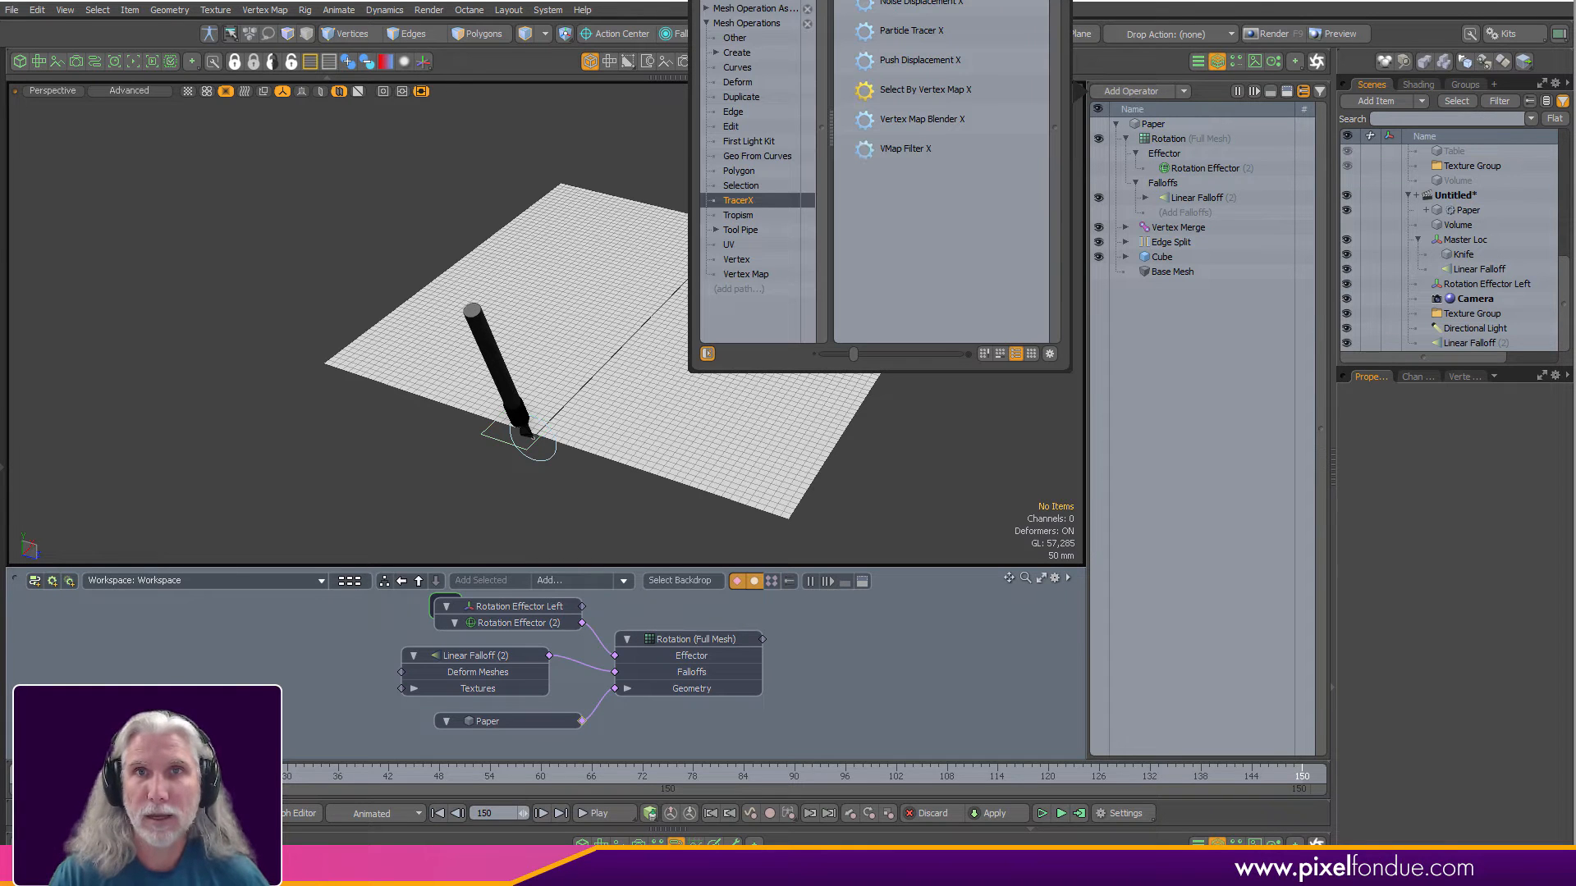
text(re)
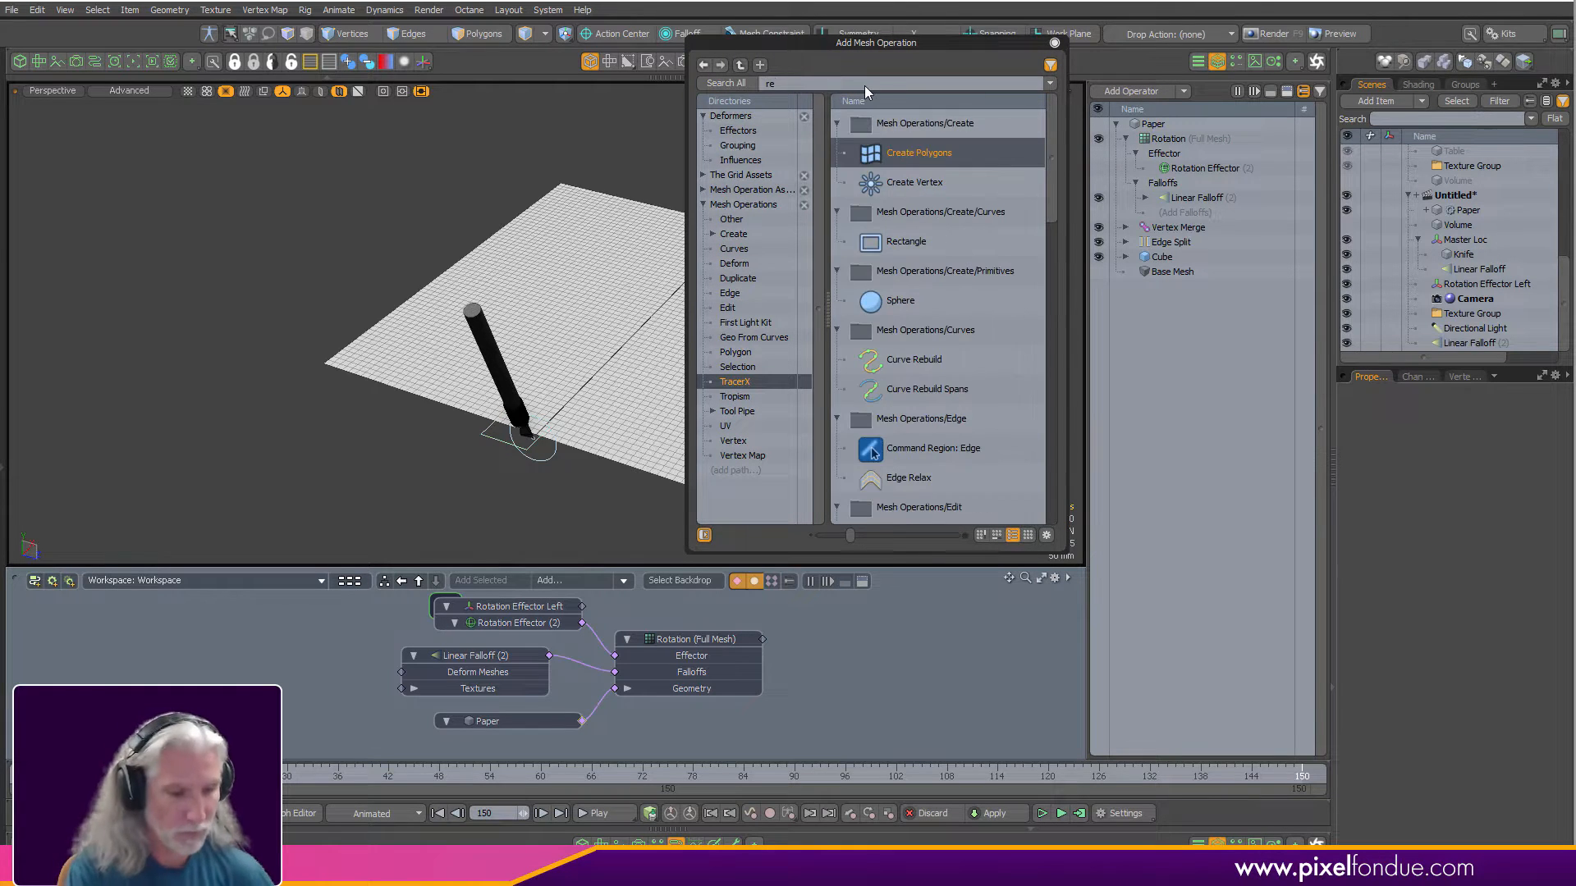
key(BackSpace)
text(ot)
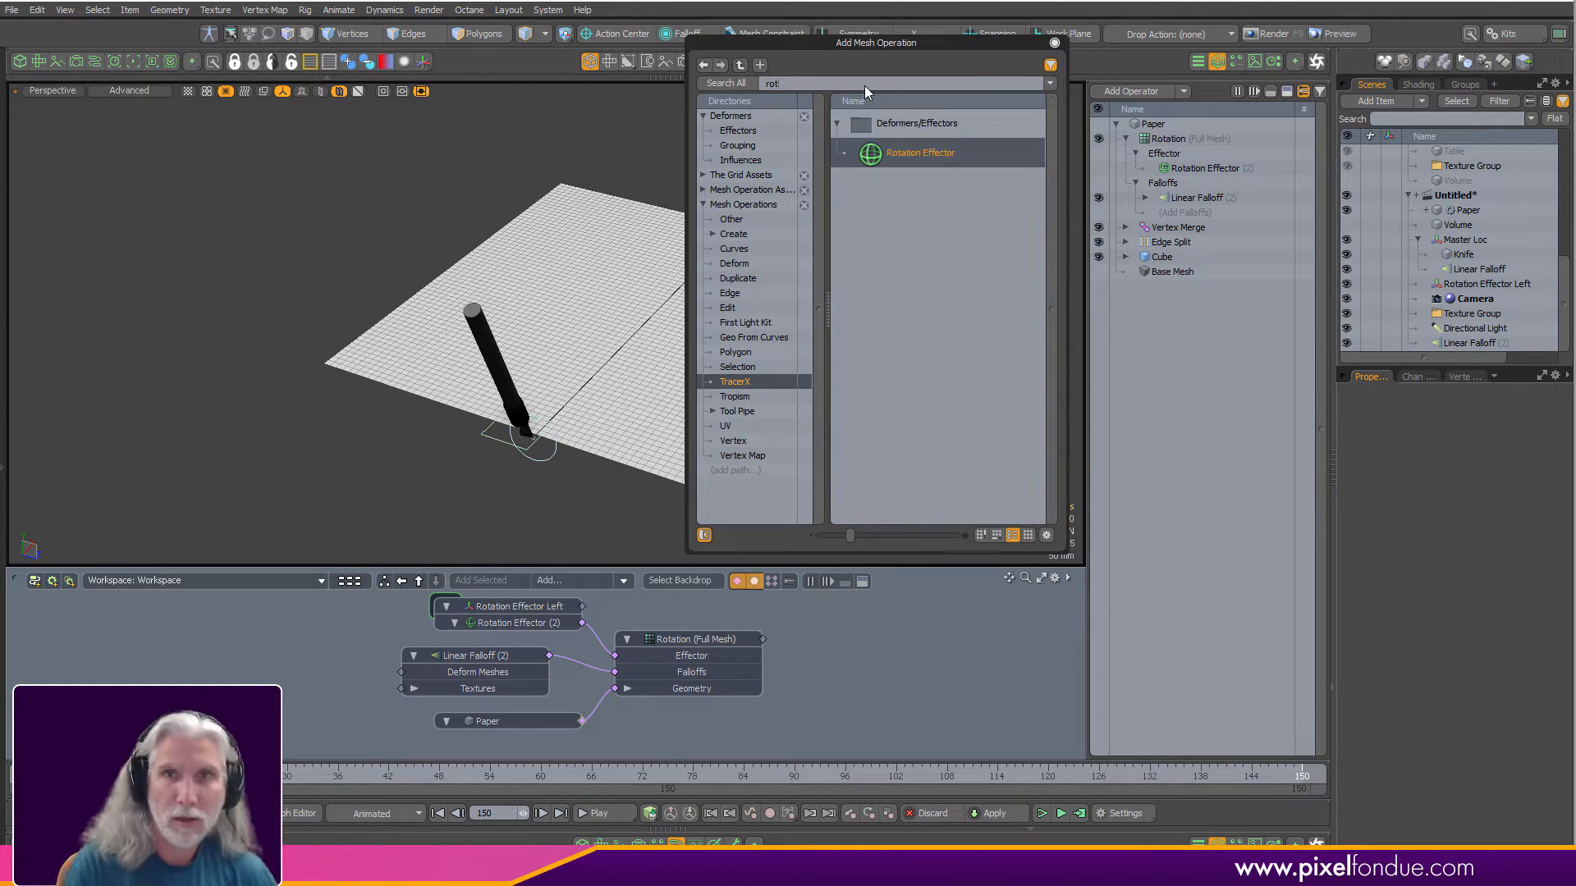
double_click(914, 155)
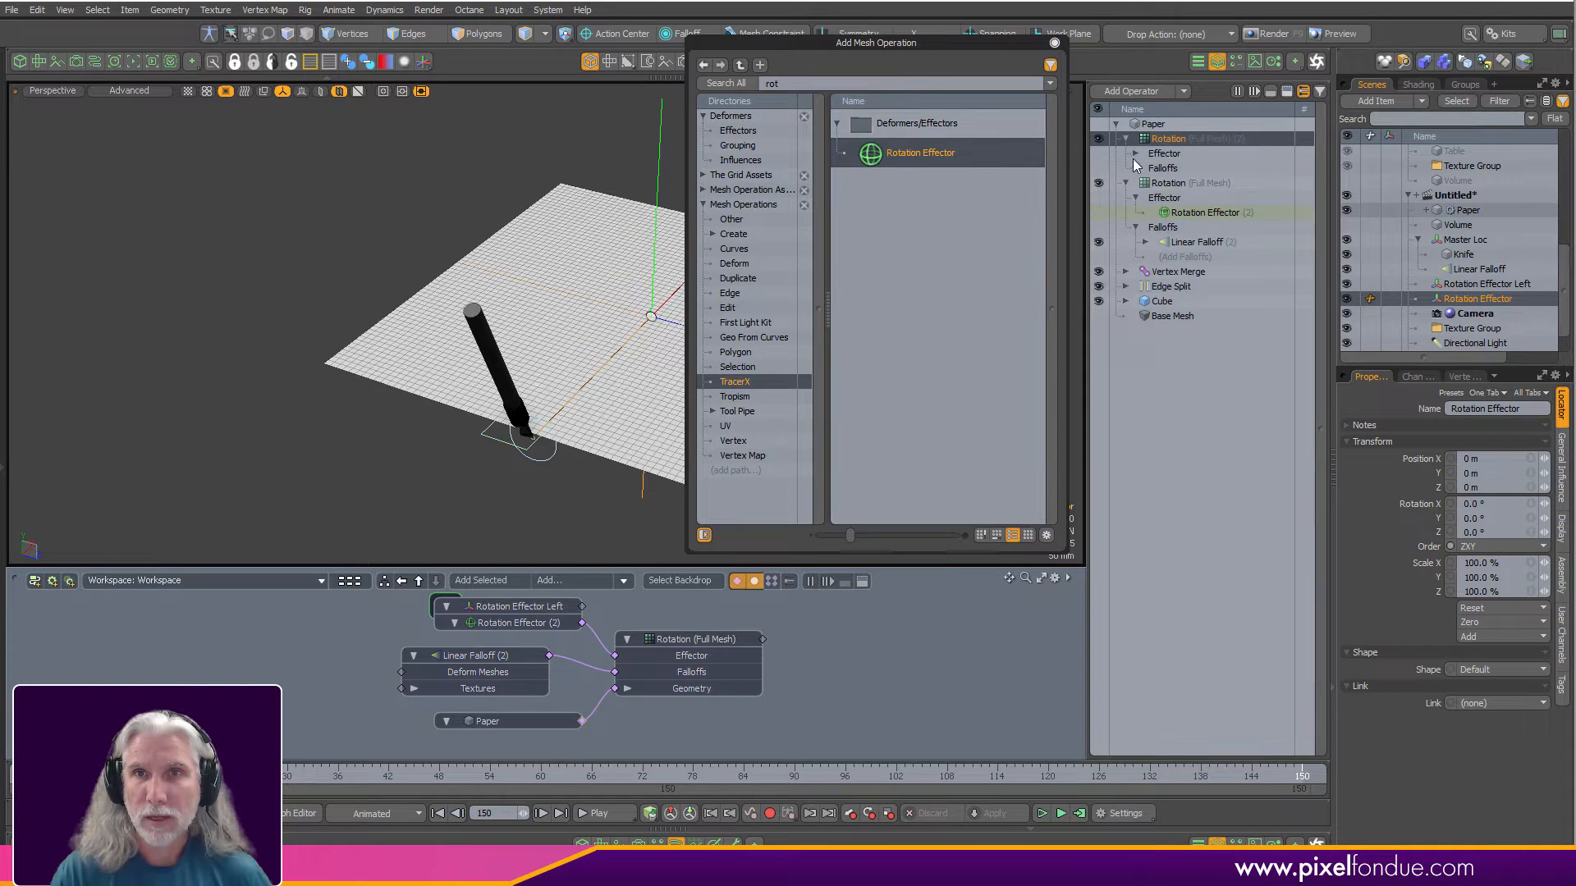
click(1135, 154)
click(1055, 42)
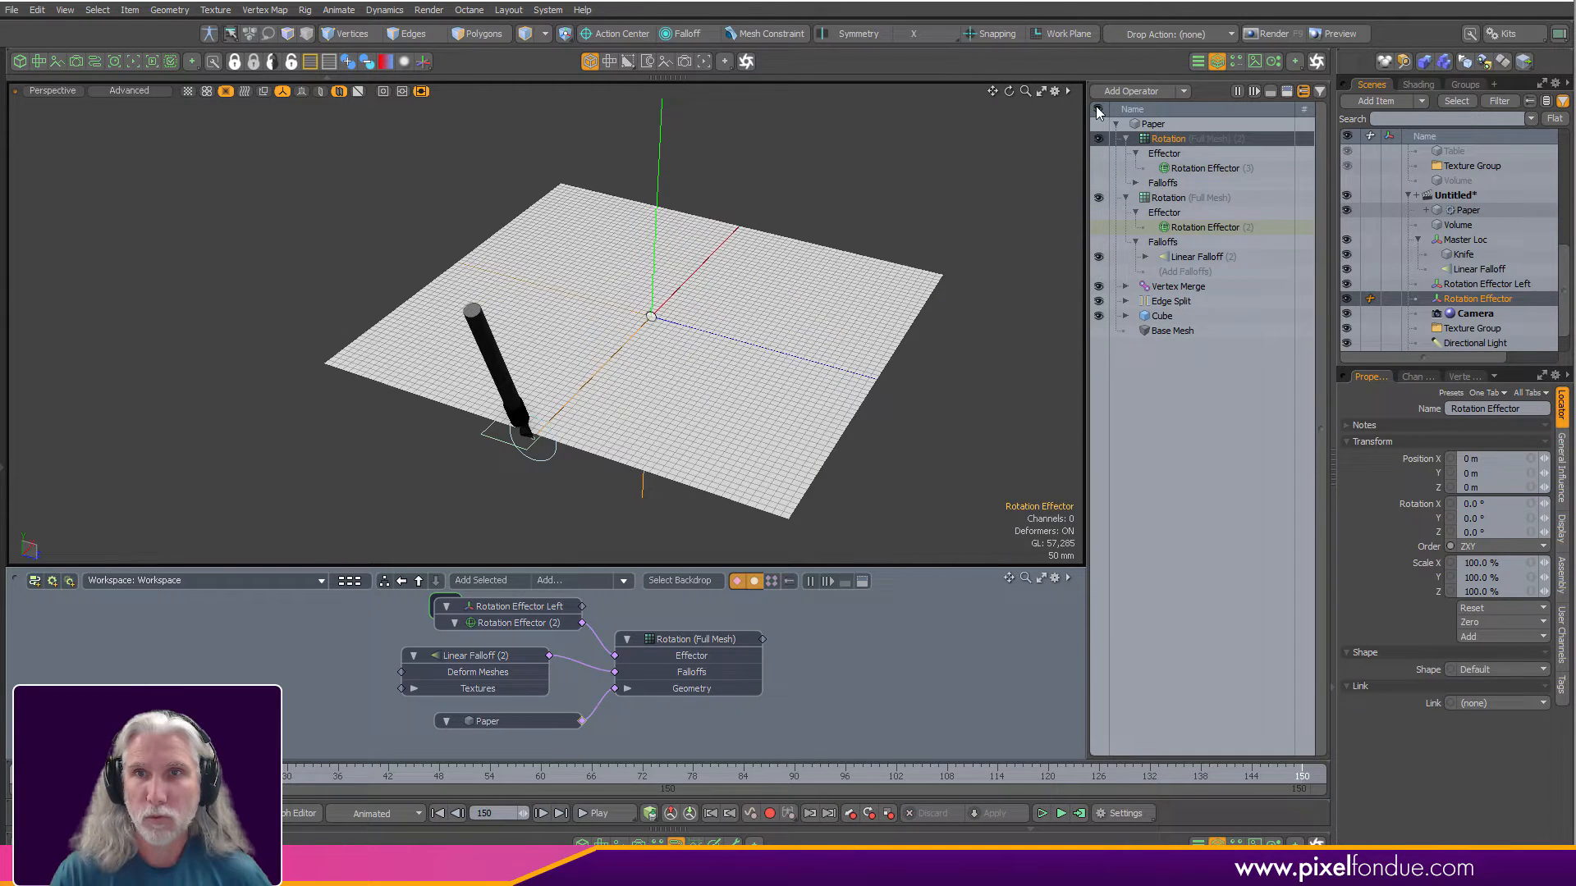
click(1136, 183)
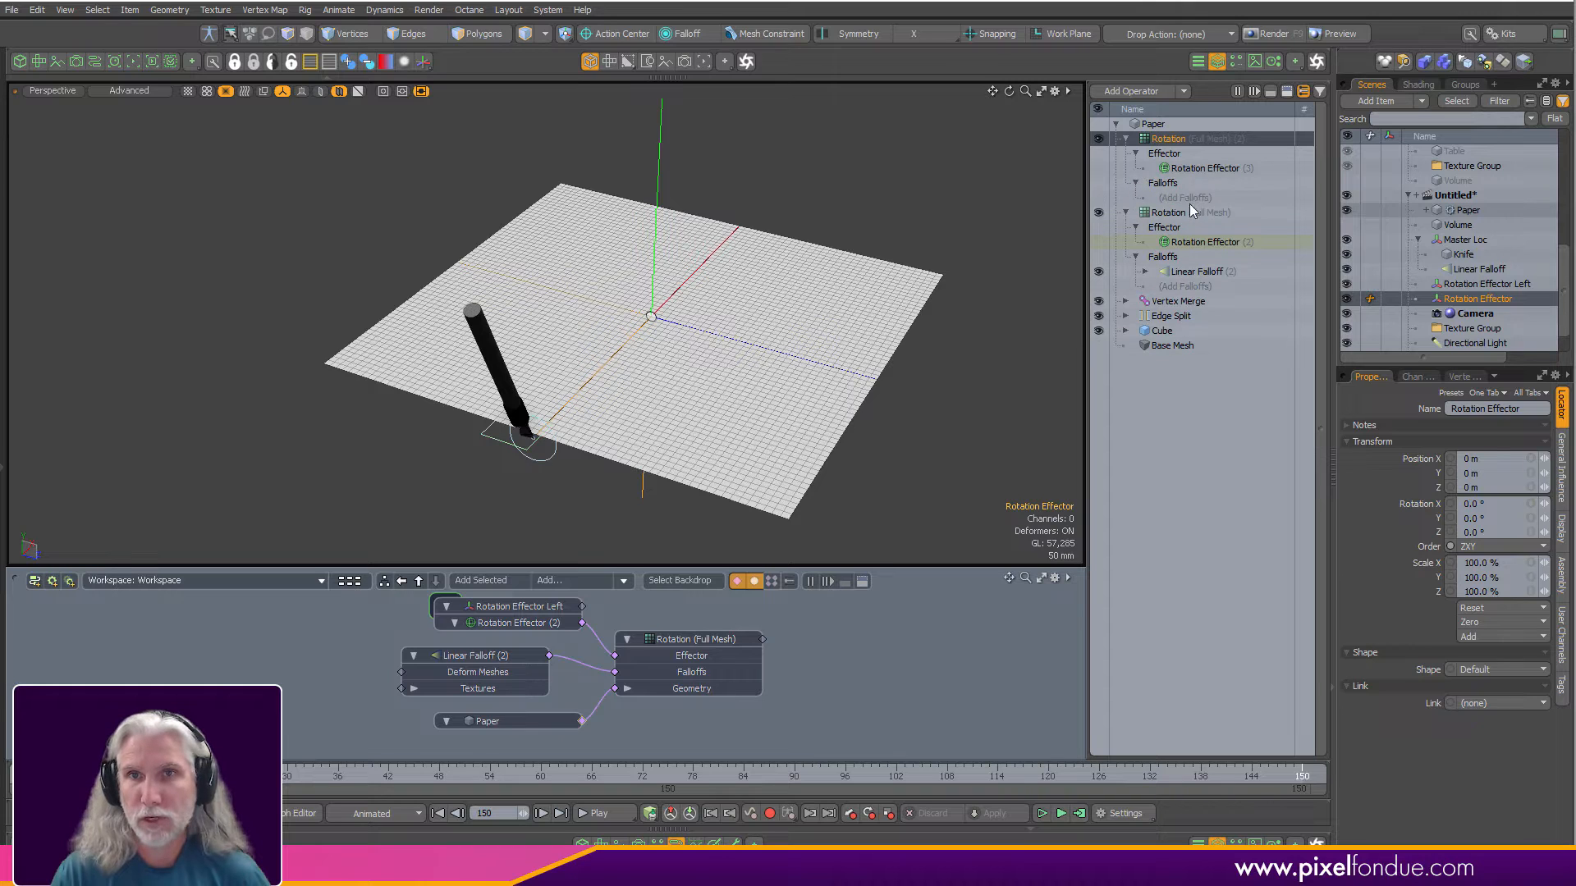
click(1185, 200)
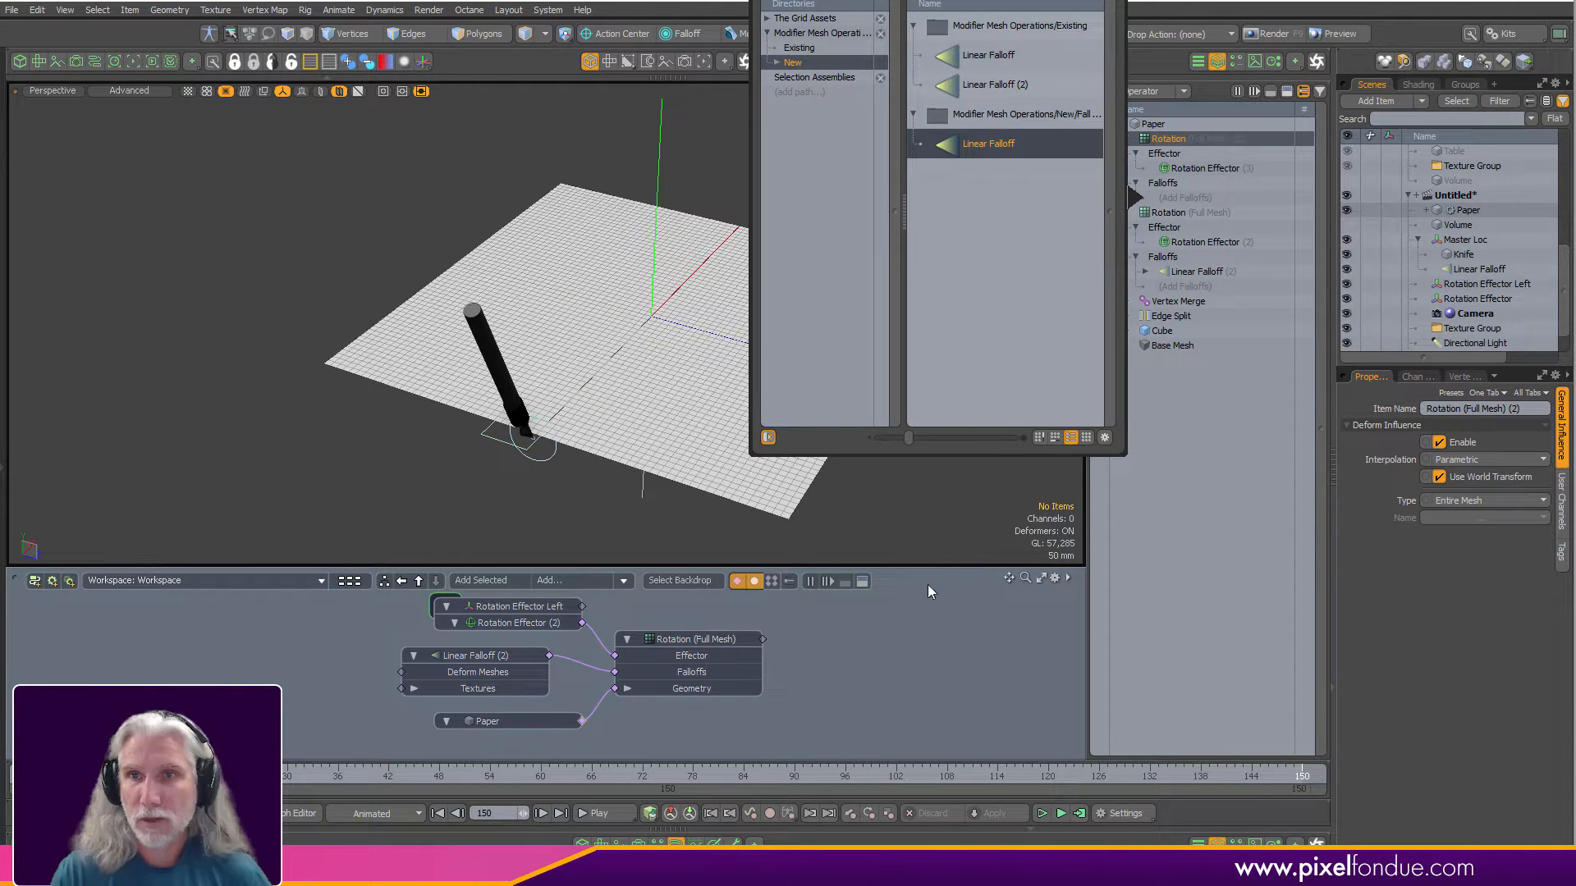
Rename the Linear Falloff under Master Loc as "Merge Linear Falloff".
click(1477, 270)
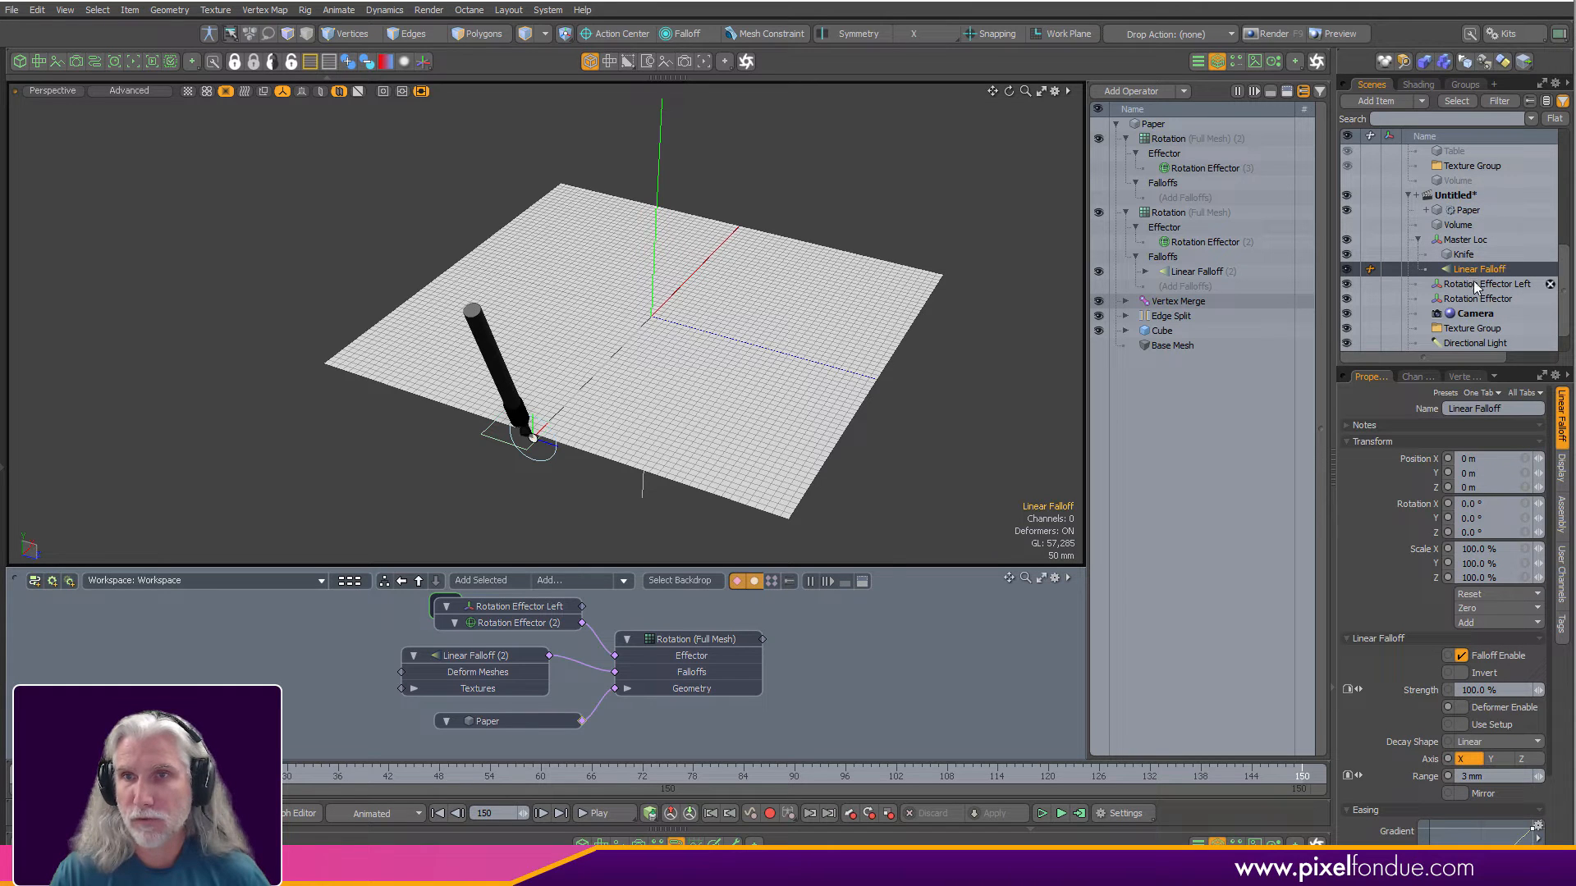
key(Right)
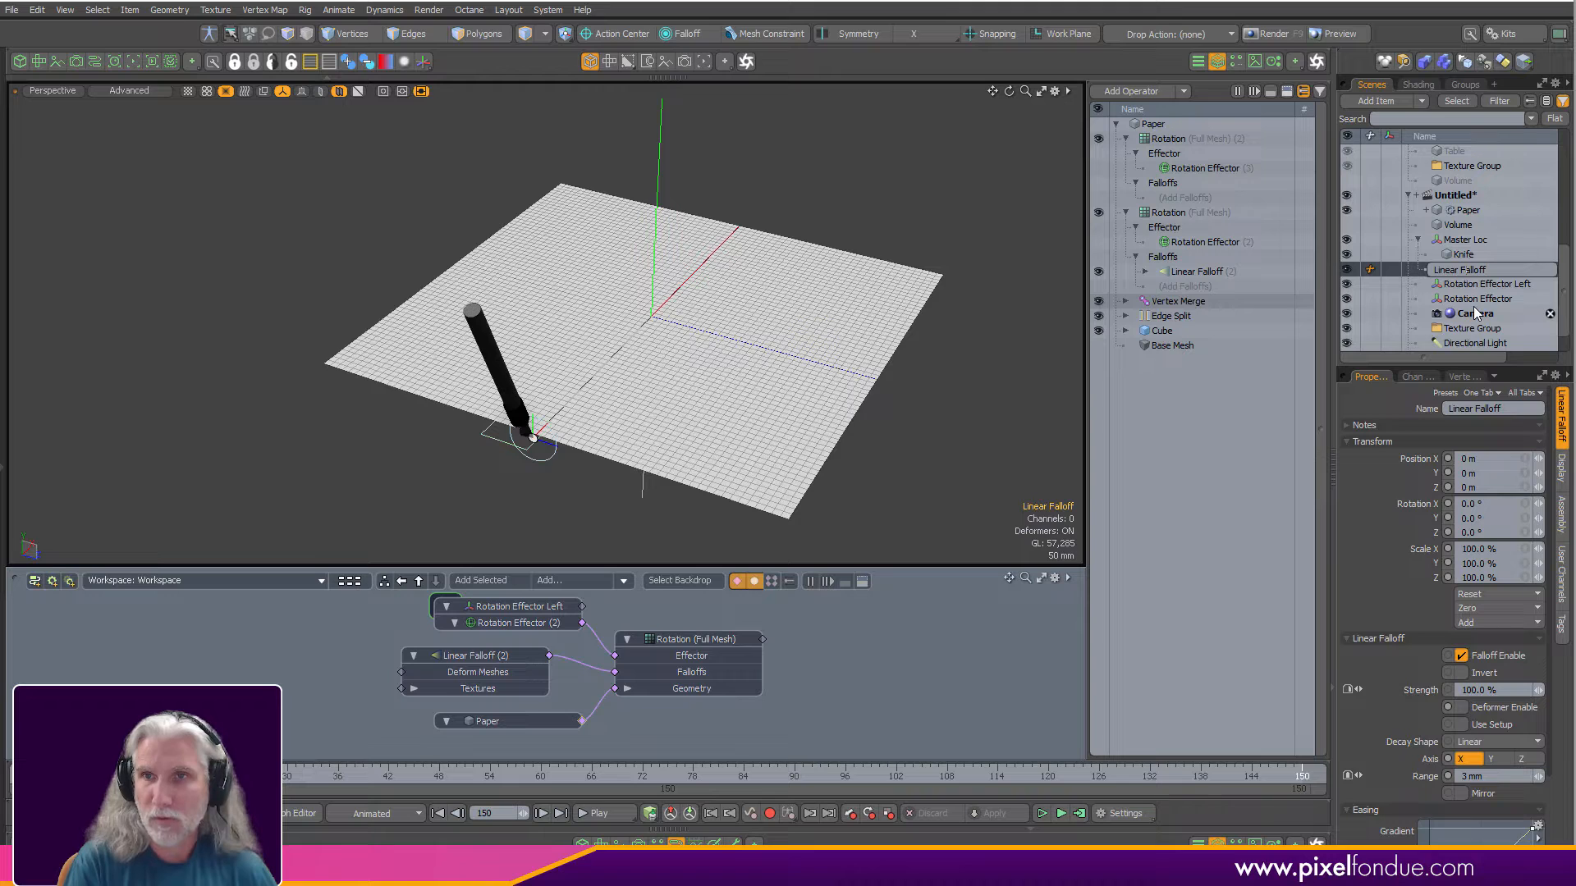
key(Home)
text(Merge)
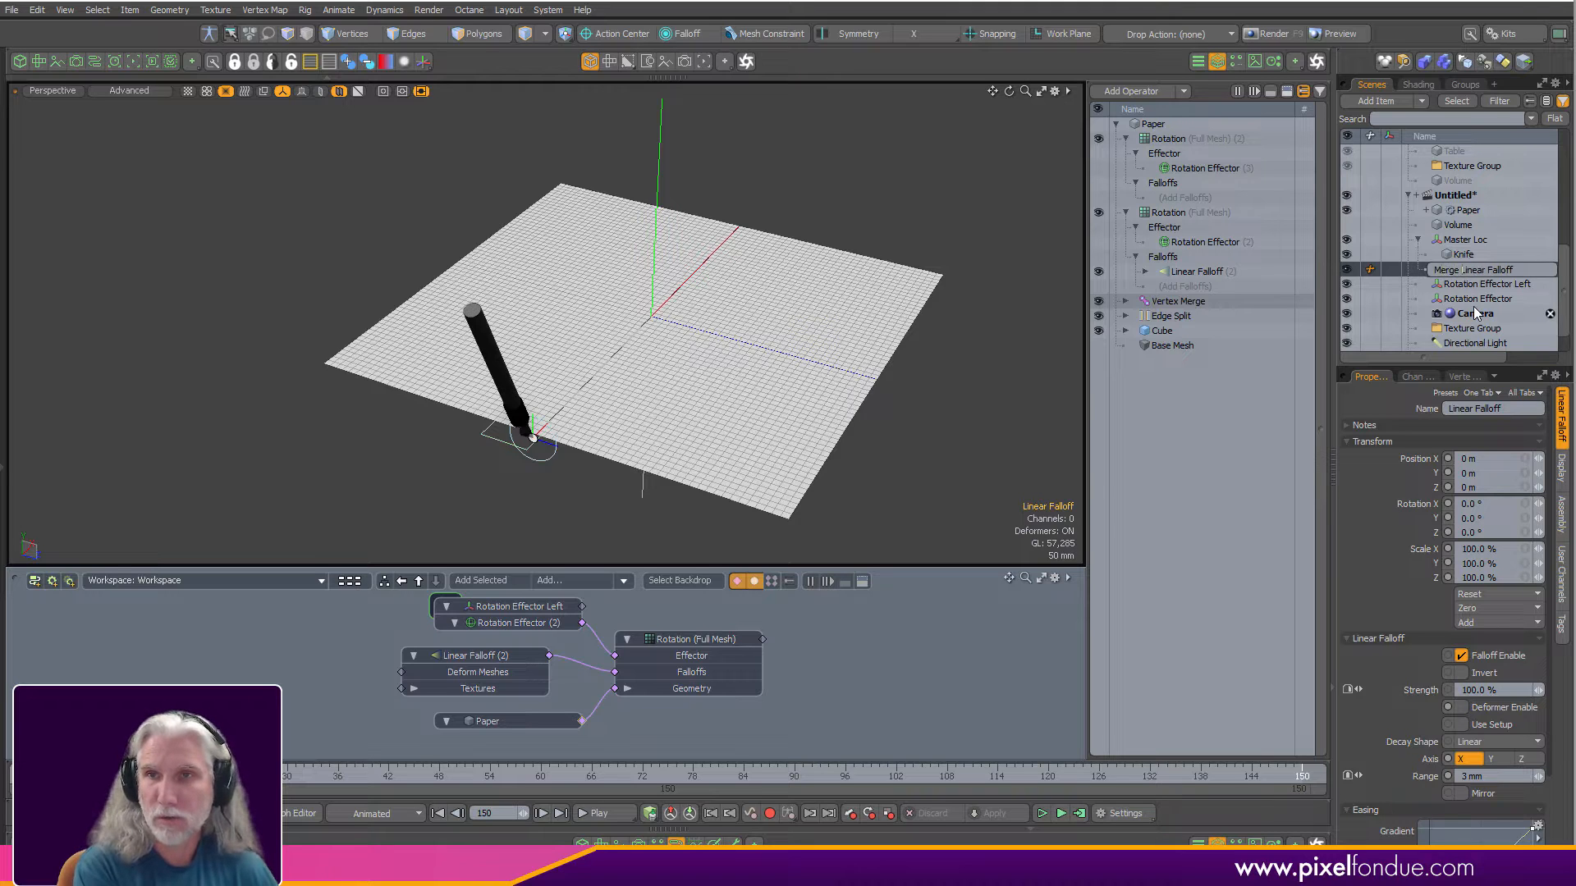
key(Return)
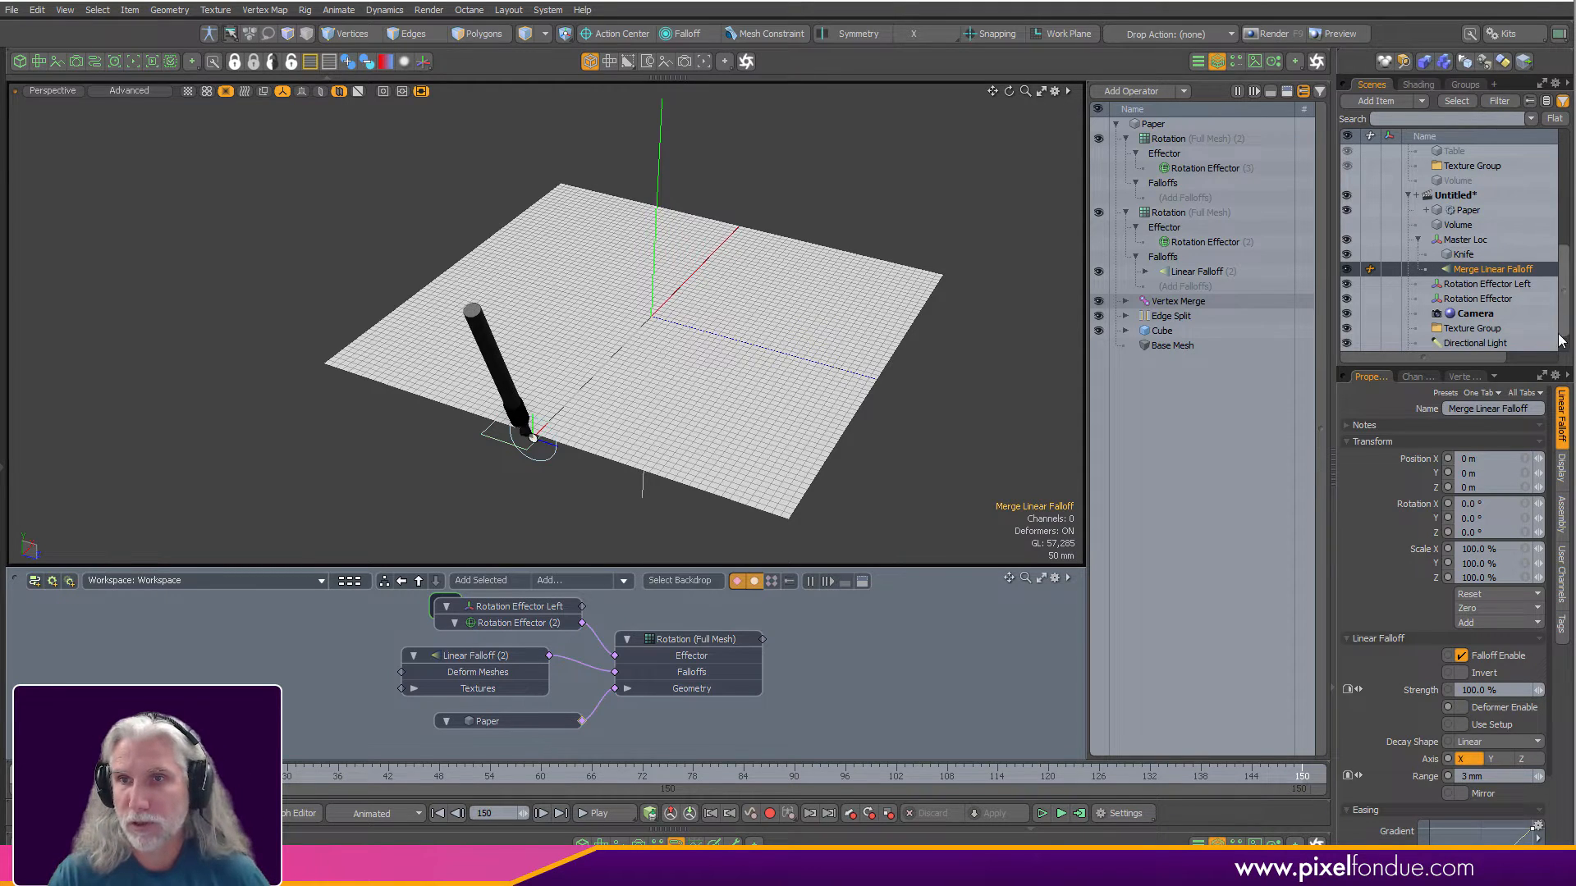
Move the Camera and Directional Light above the Paper item in the scene's item list, and clear the selection.
scroll(1487, 340, down, 1)
click(1482, 334)
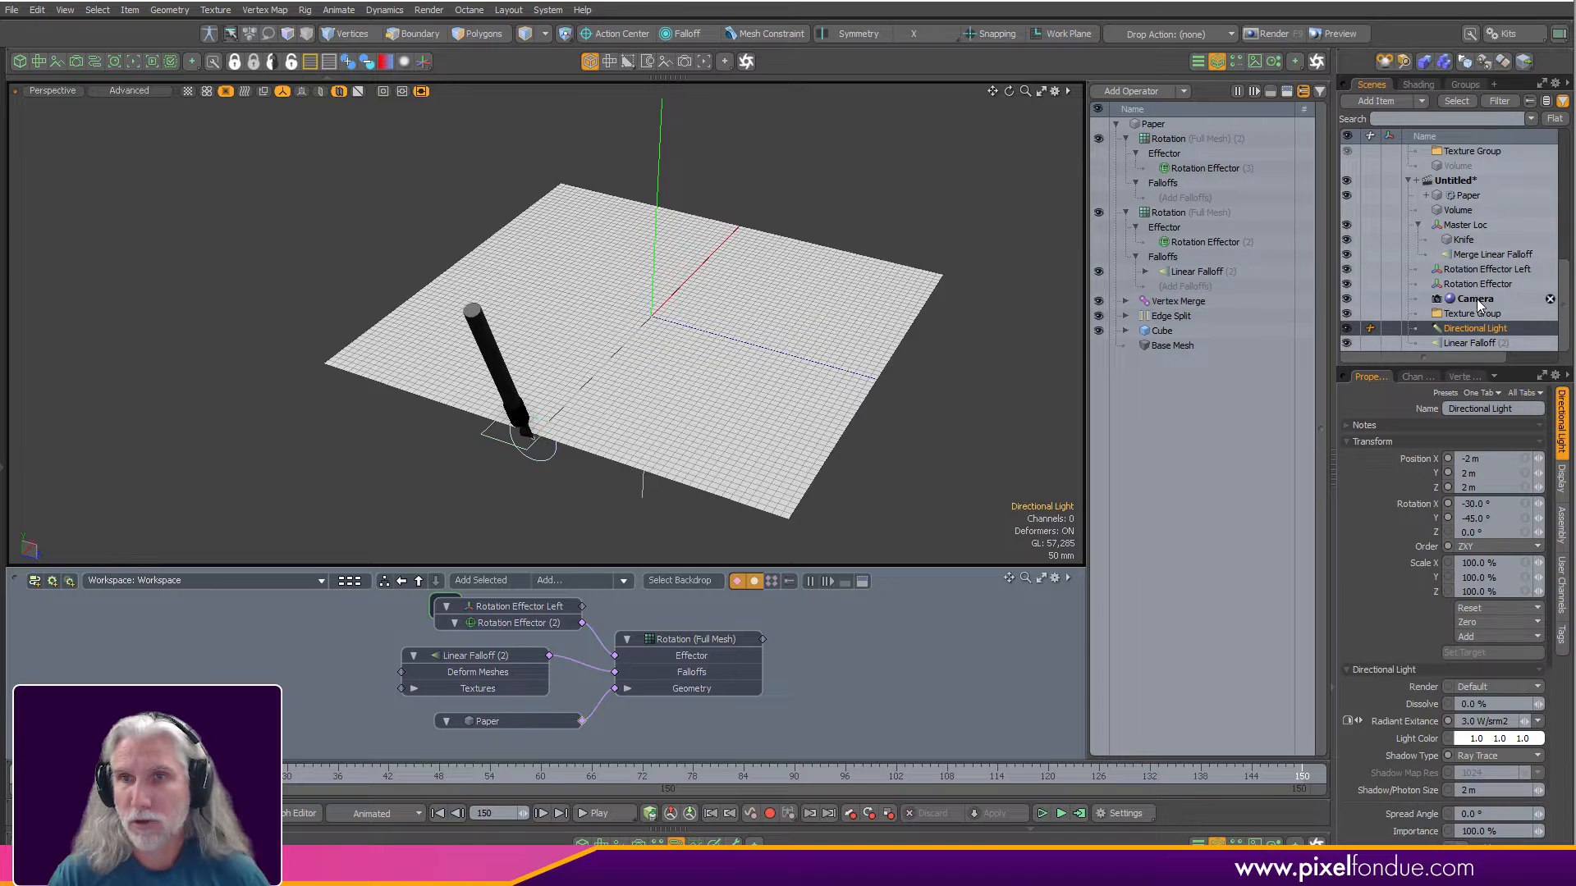
ctrl+click(1474, 300)
drag(1459, 299, 1486, 192)
click(1477, 210)
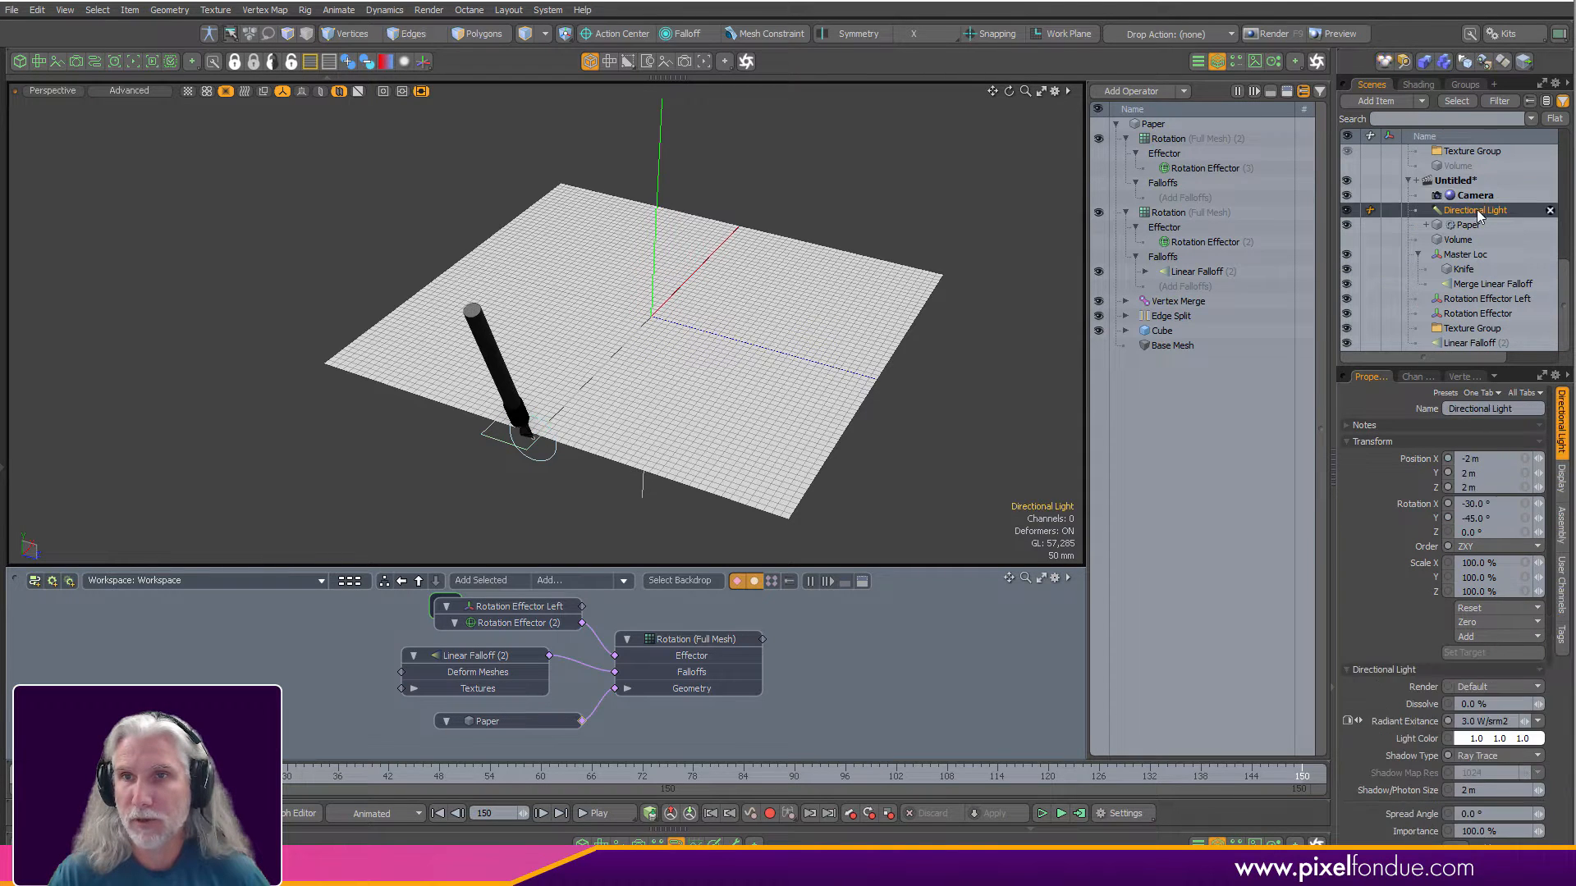
key(Escape)
Move Linear Falloff (2) directly below the new Rotation Effector in the item list and rename it "Rot Left Linear Falloff".
mouse_move(1477, 343)
mouse_down()
mouse_move(1501, 348)
mouse_move(1510, 321)
mouse_move(1495, 324)
mouse_up()
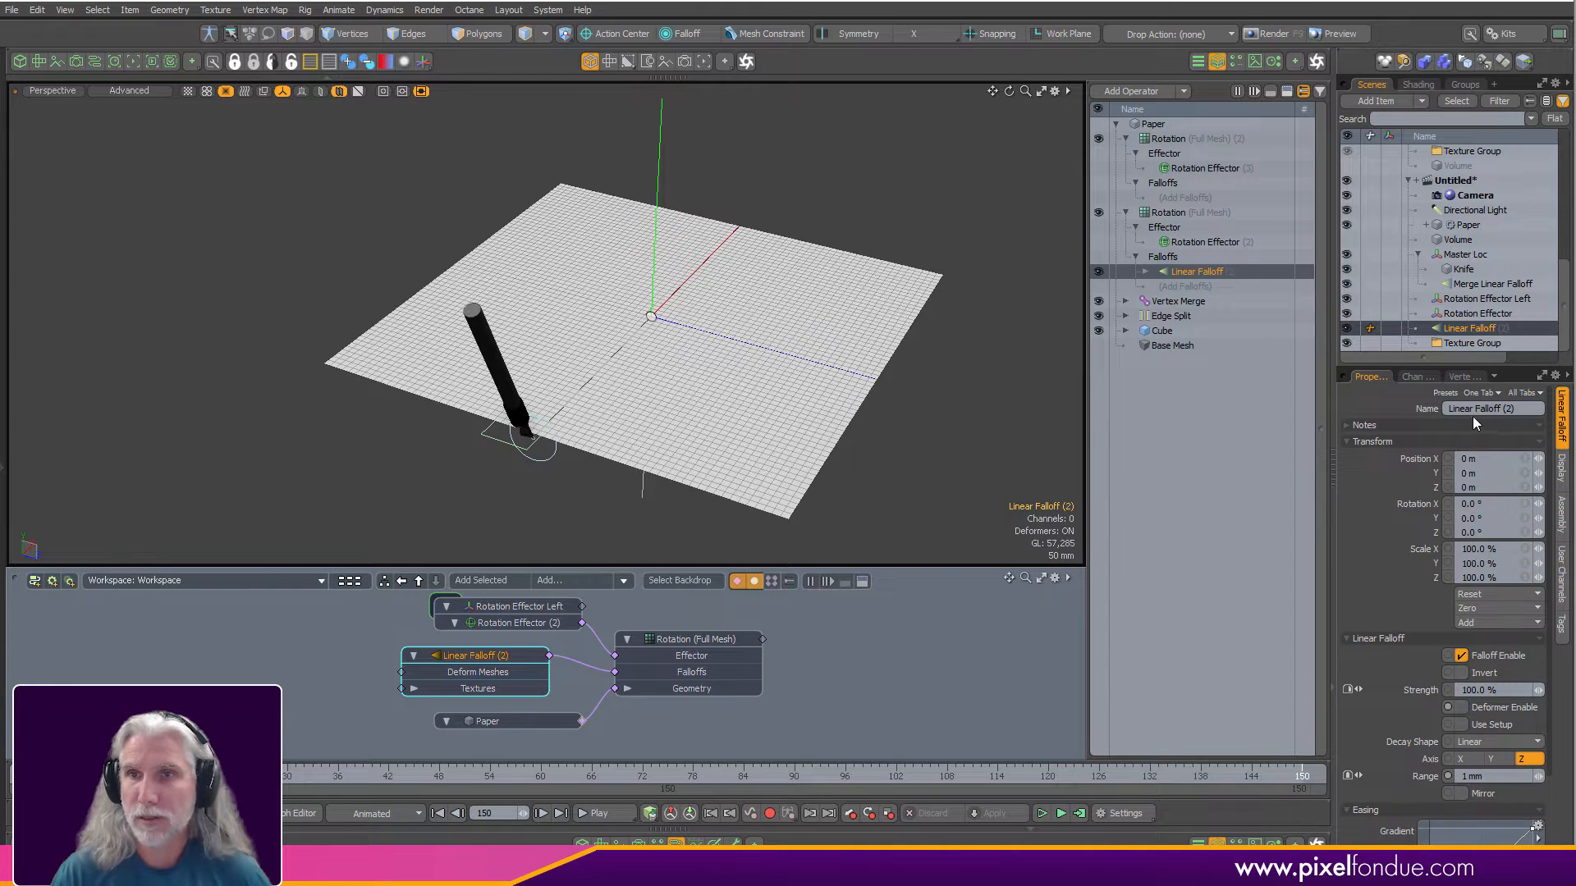
double_click(1511, 330)
key(Right)
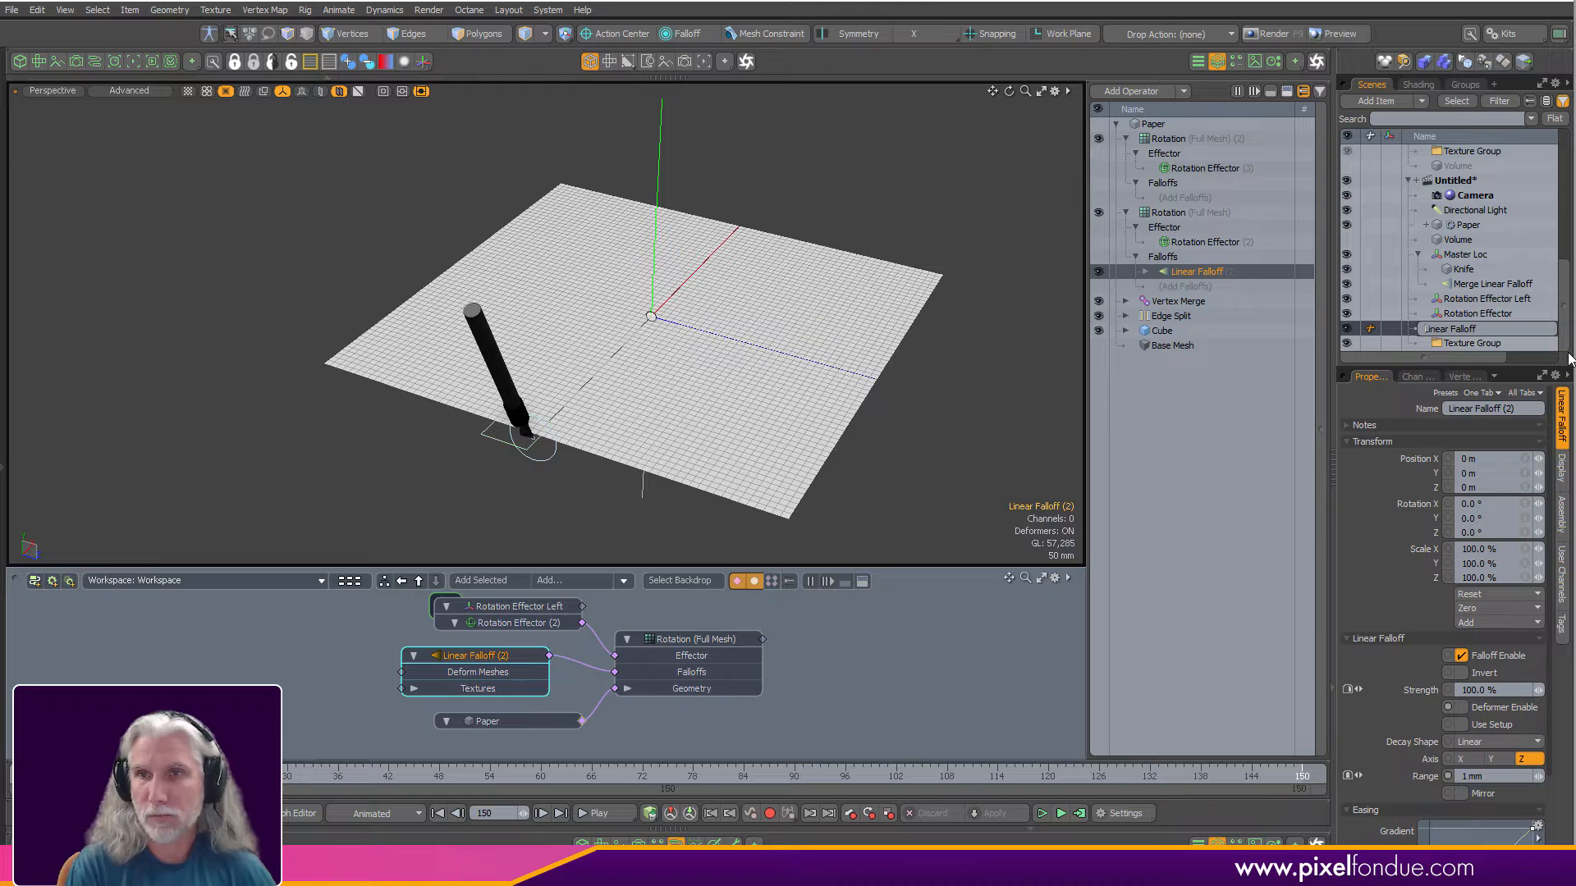
text(Rot Left Linear Falloff)
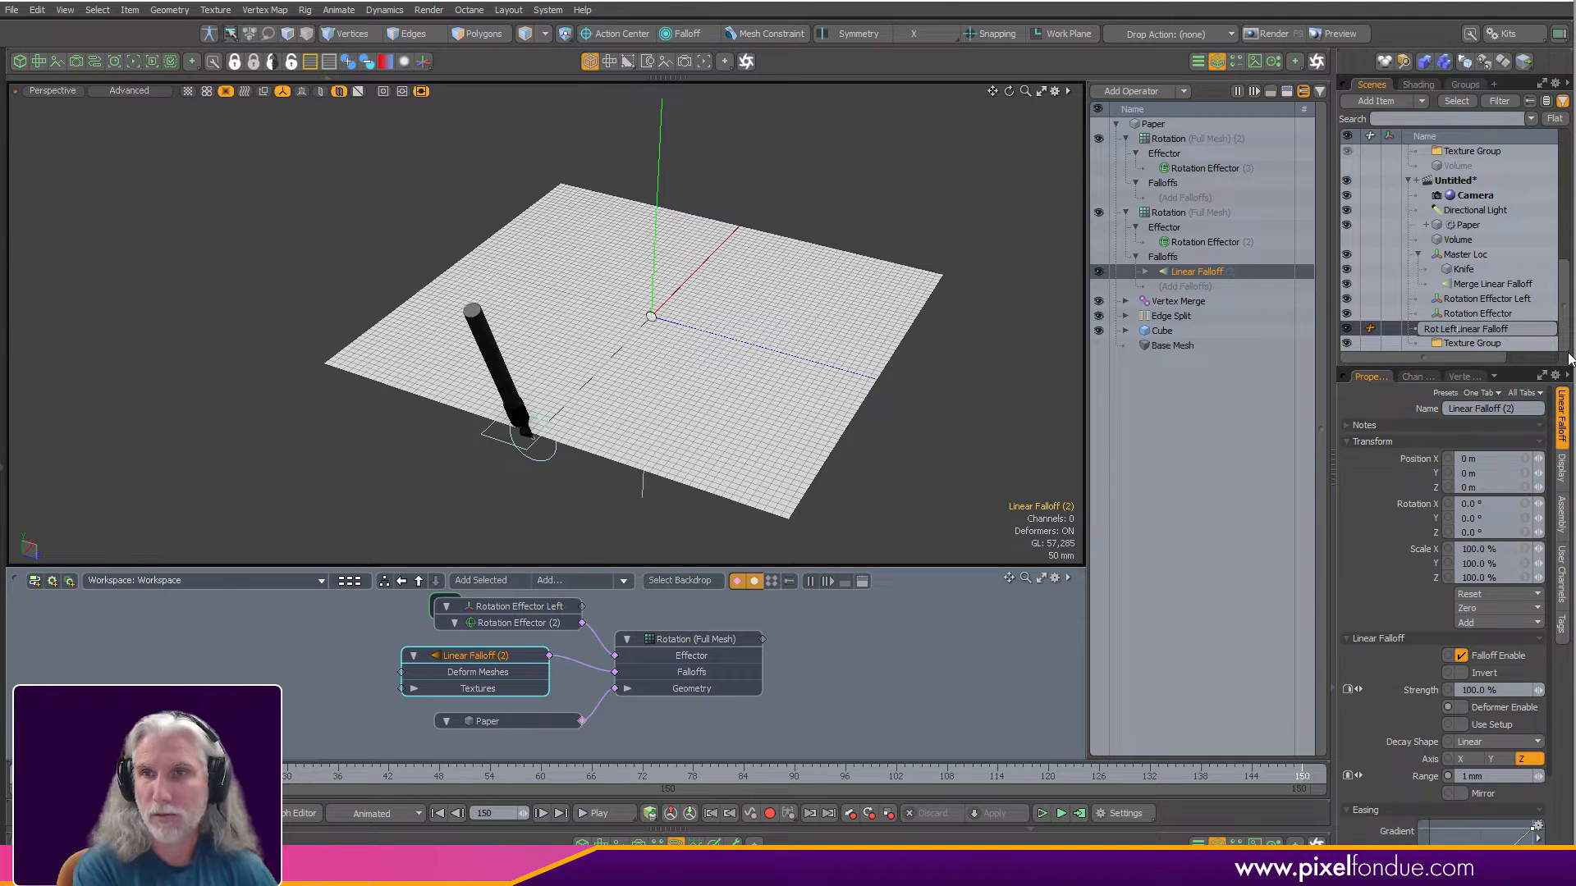
key(Return)
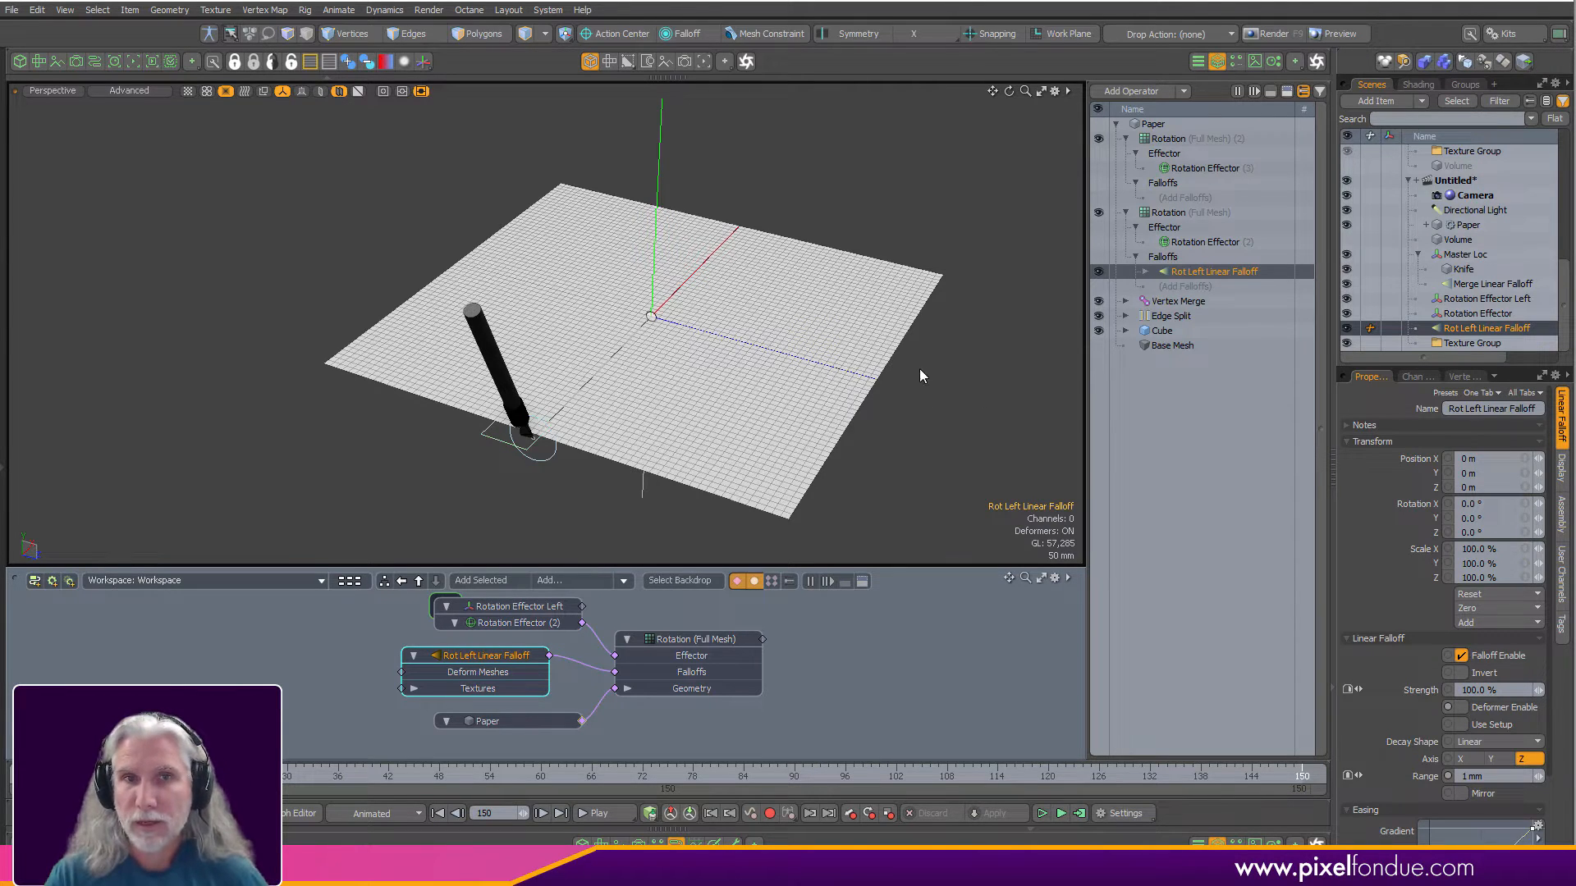
Add a Linear Falloff to the upper Rotation operator and place it directly below Rot Left Linear Falloff in the item list.
click(1186, 198)
double_click(1028, 146)
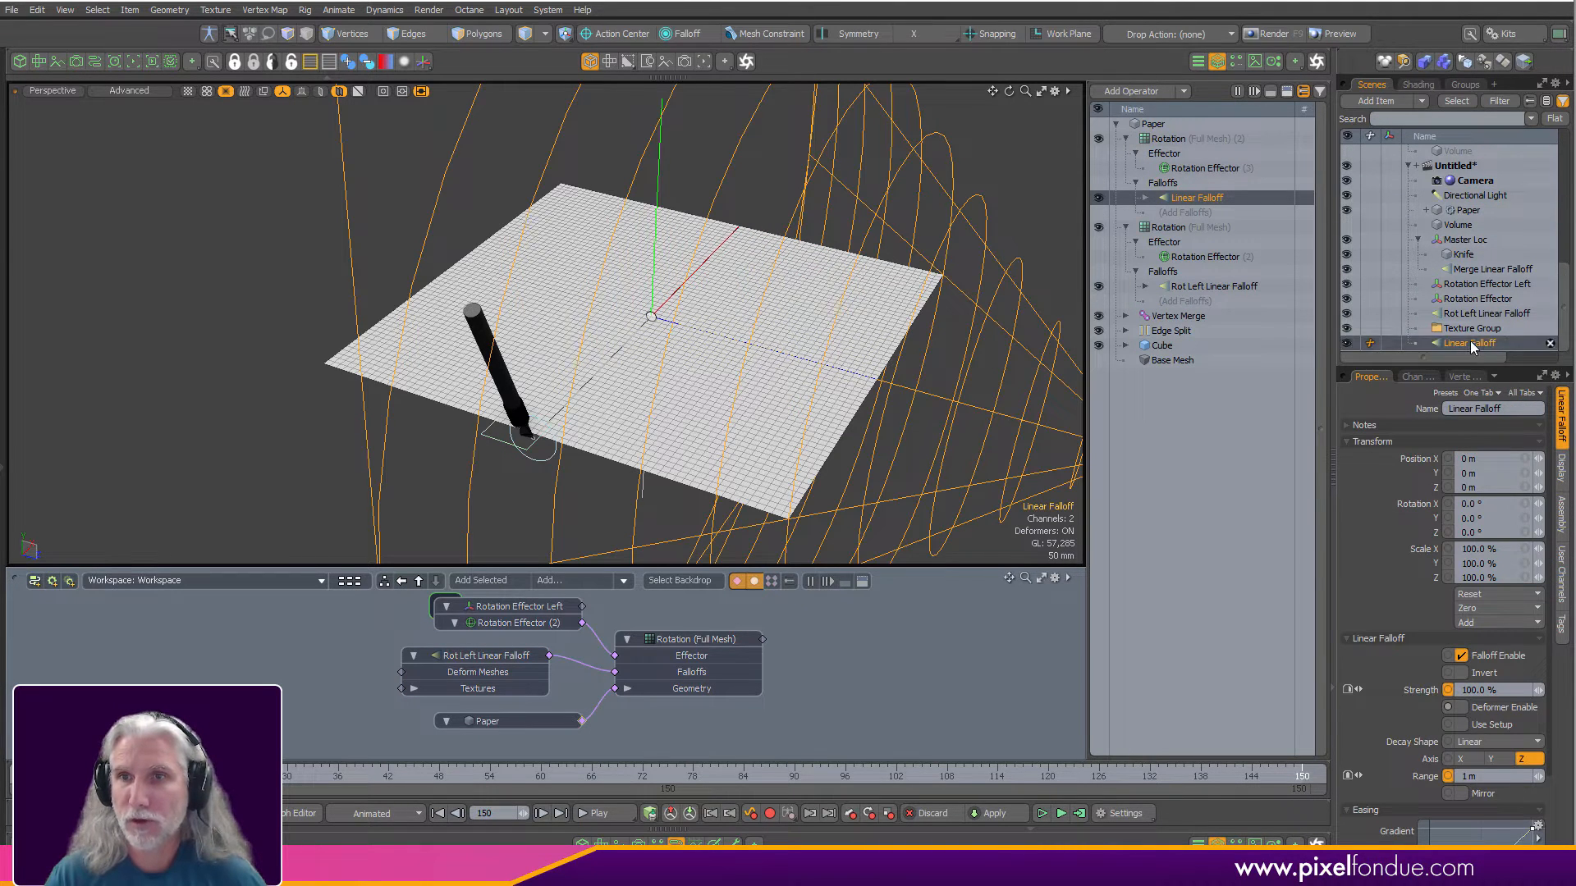
Rename the Rotation Effector below Rotation Effector Left as "Rotation Effector Right".
double_click(1469, 300)
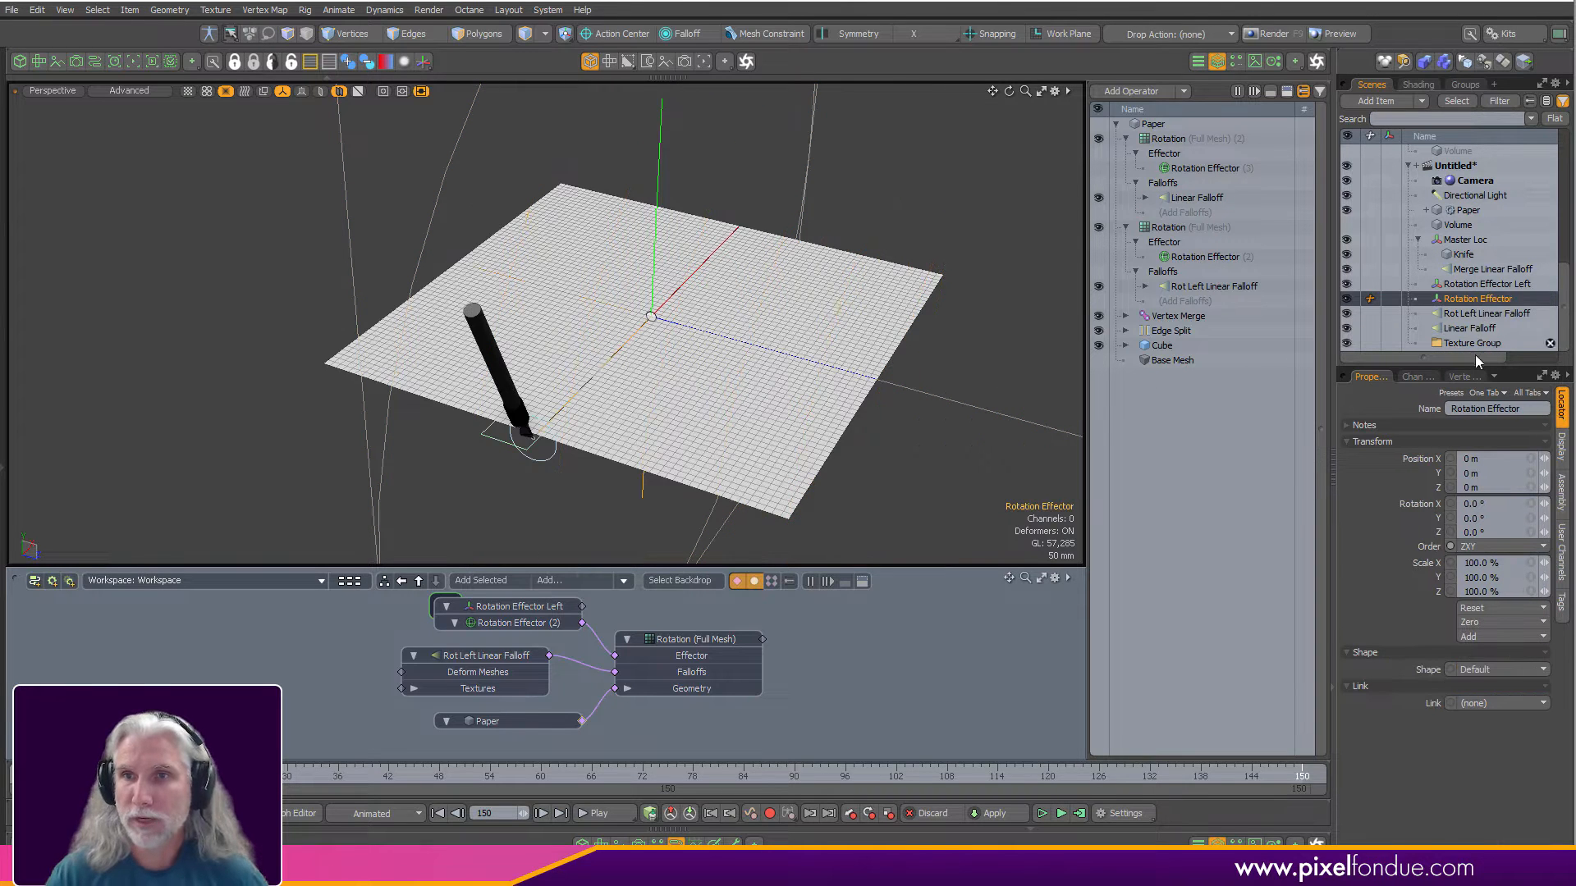
click(1540, 298)
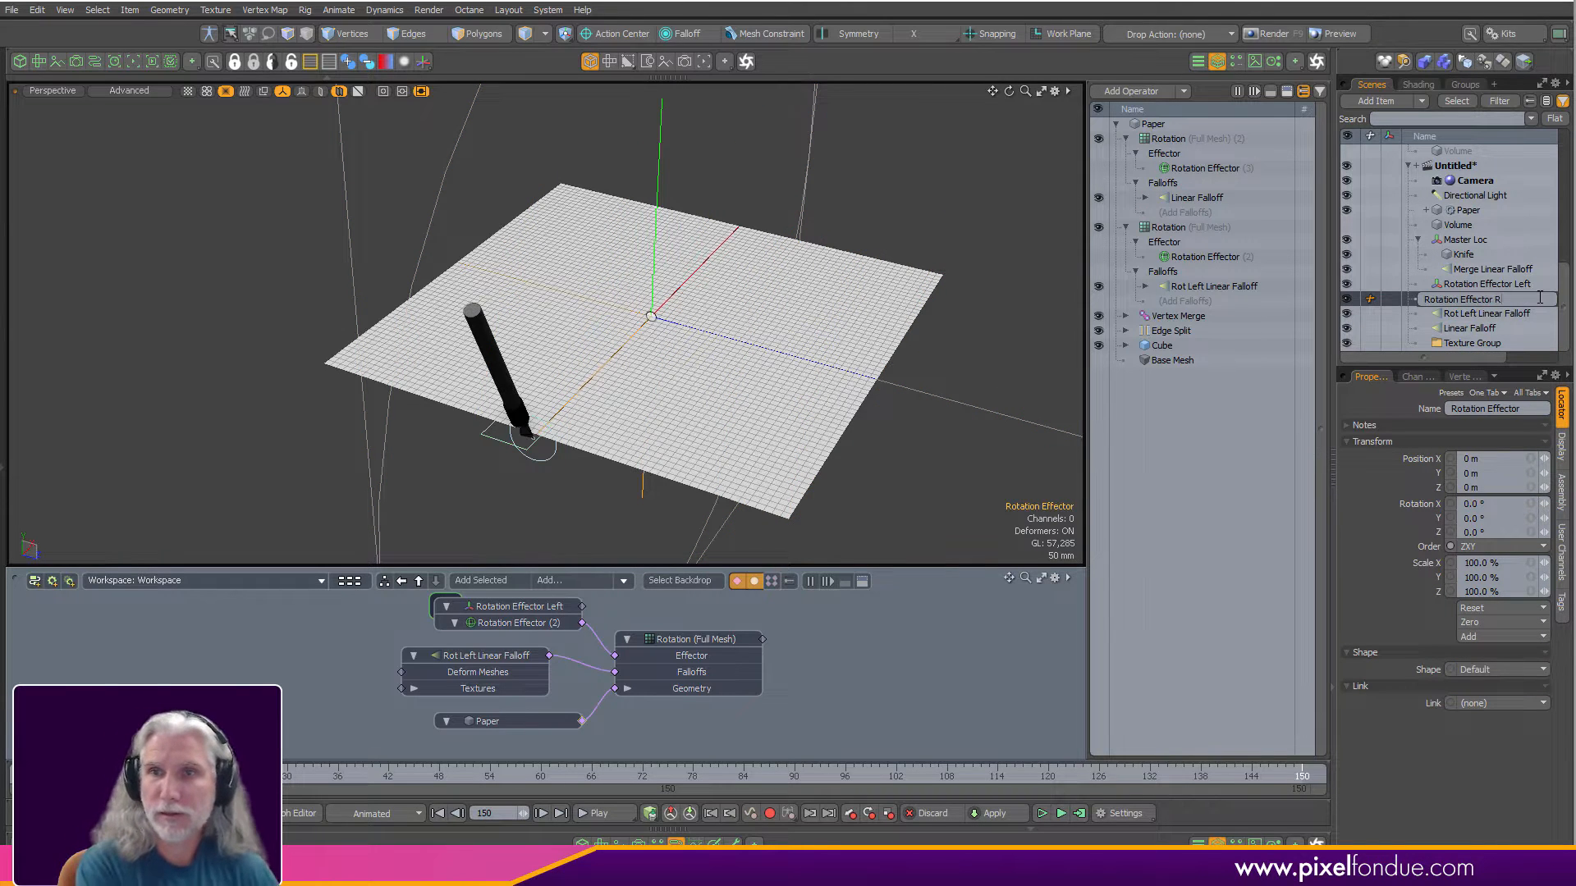
text(Right)
key(Return)
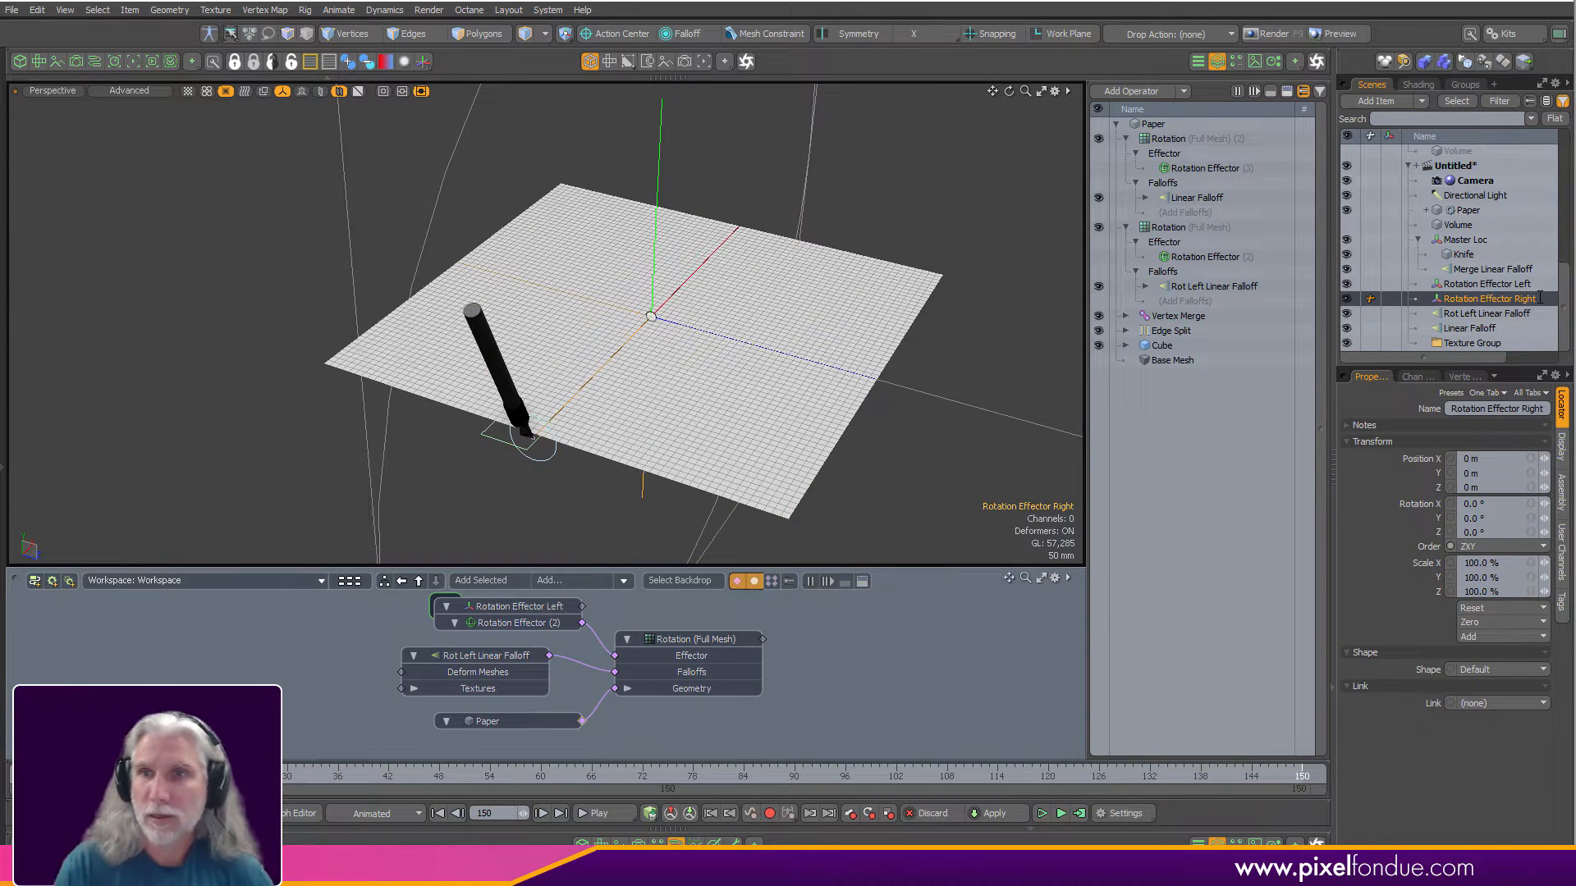
Rename the new Linear Falloff as "Rot Right Linear Falloff".
click(1474, 332)
double_click(1459, 330)
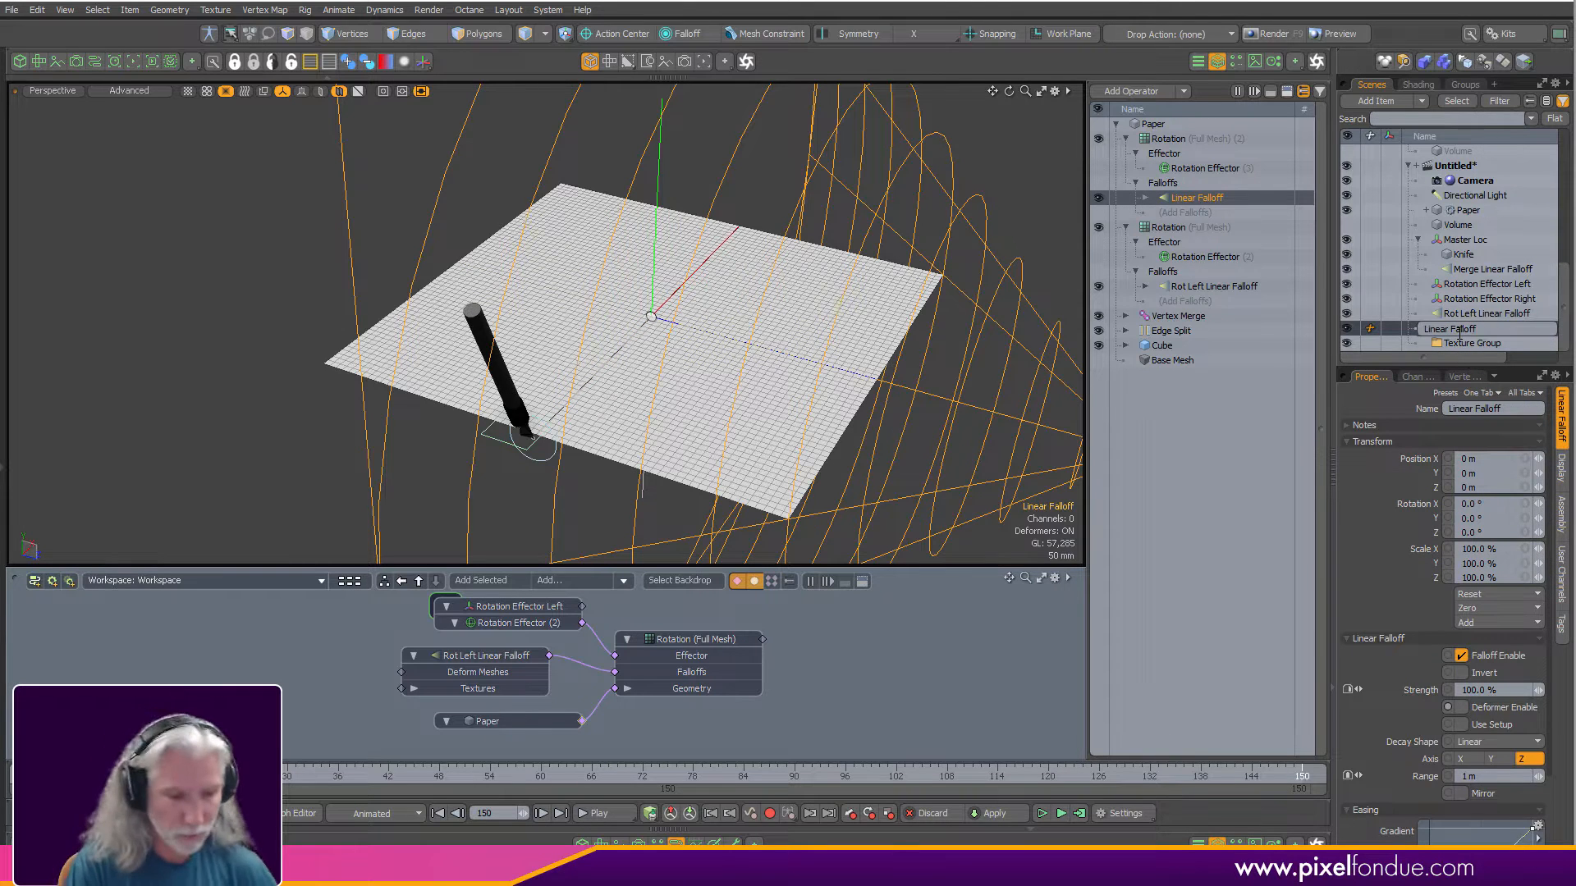
text(R)
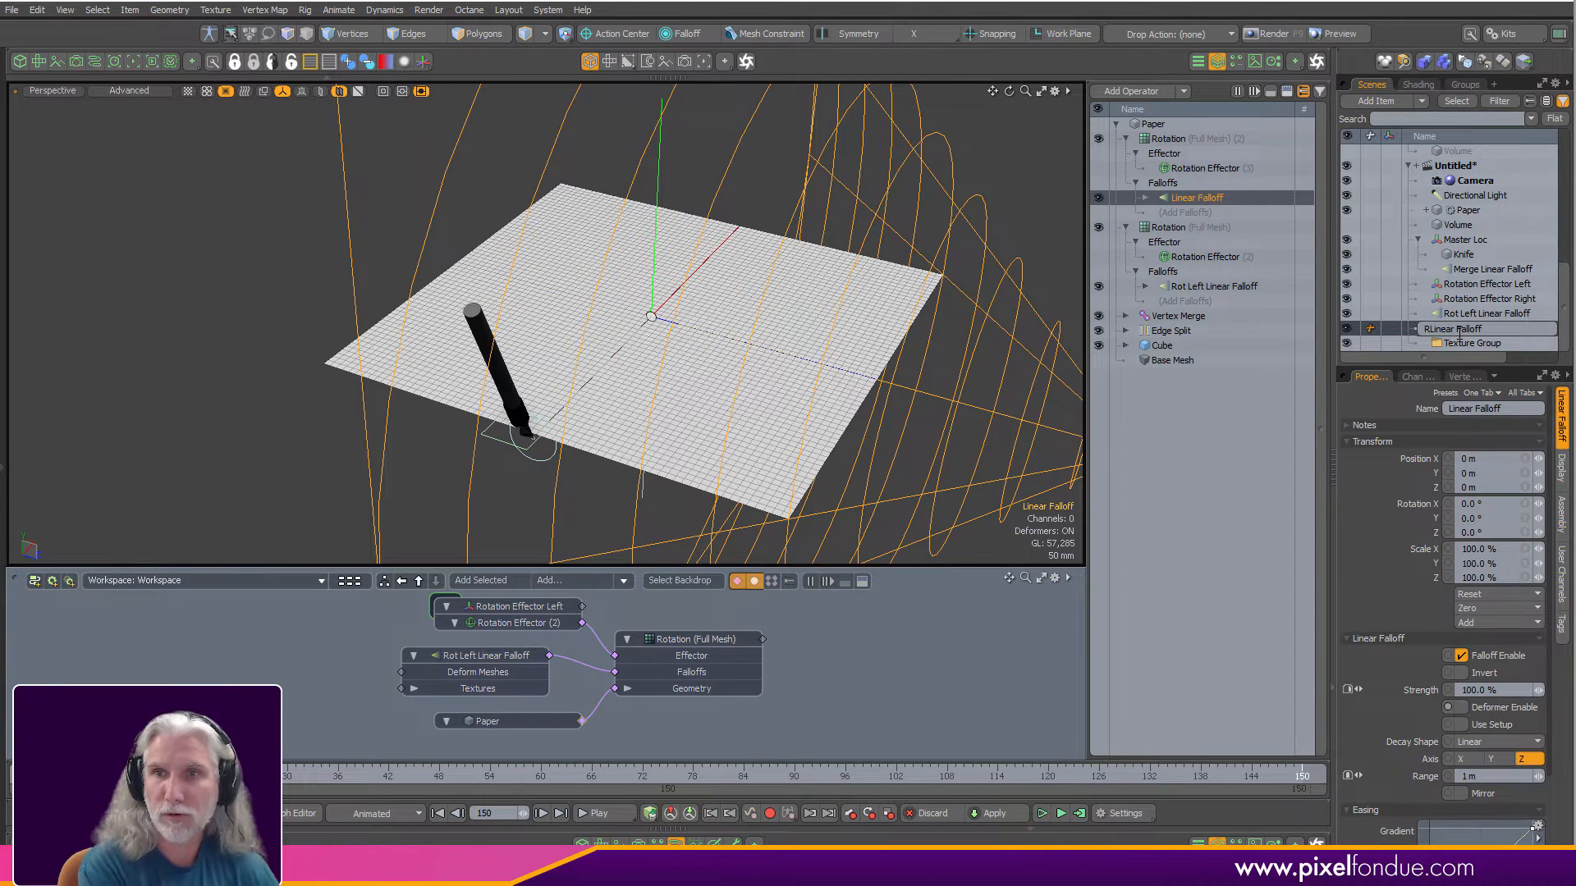
text(ot Right)
key(Return)
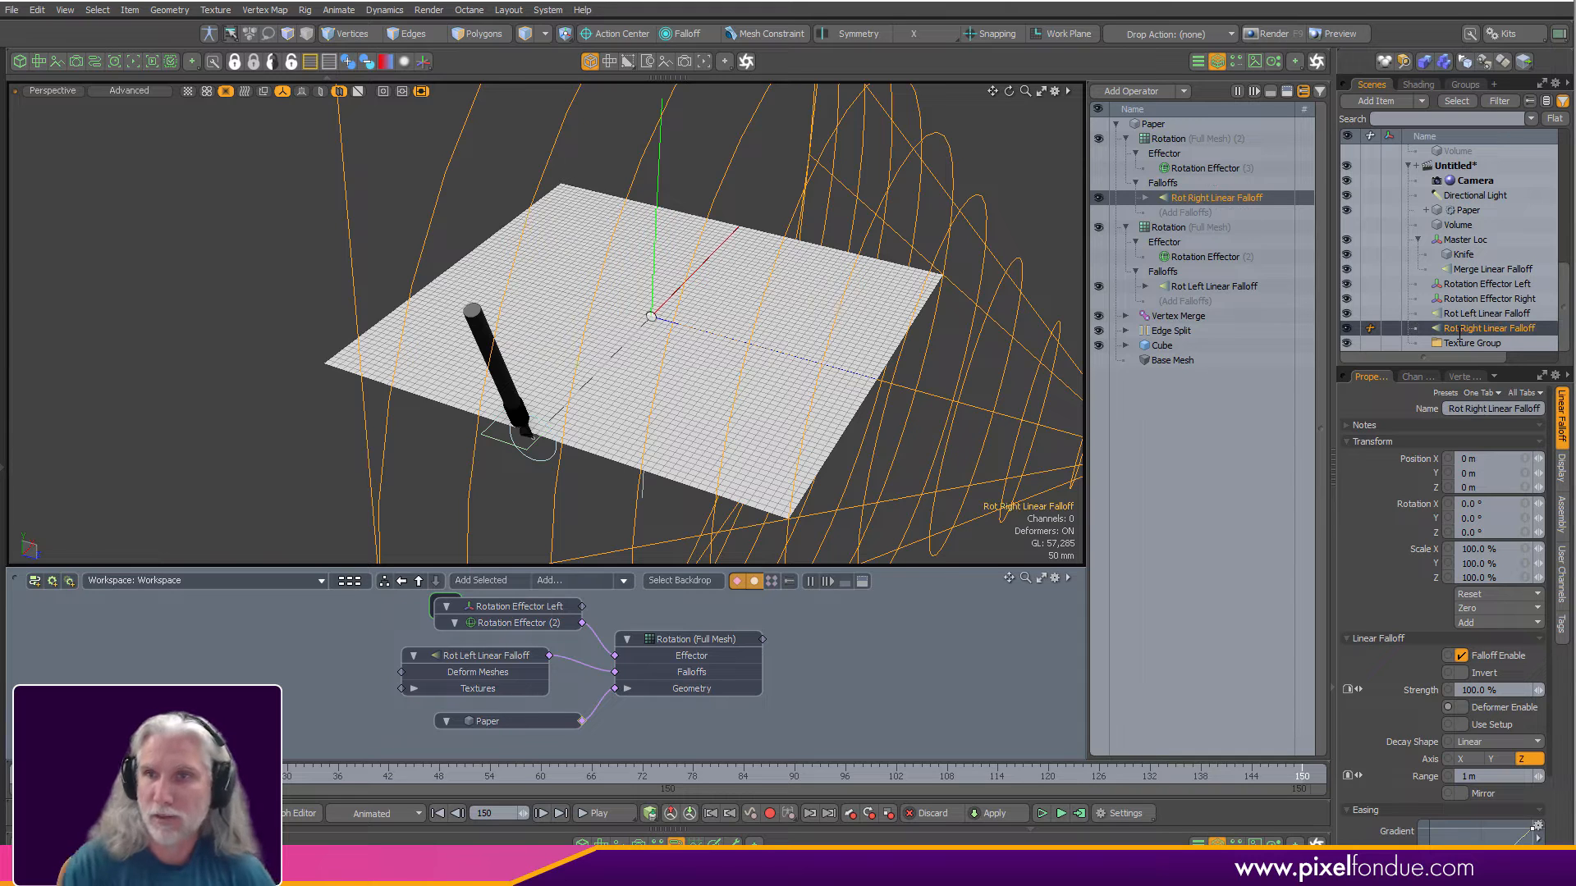
Set the range of the Rot Right Linear Falloff to 1 mm.
scroll(869, 369, down, 2)
alt+shift+drag(845, 355, 784, 338)
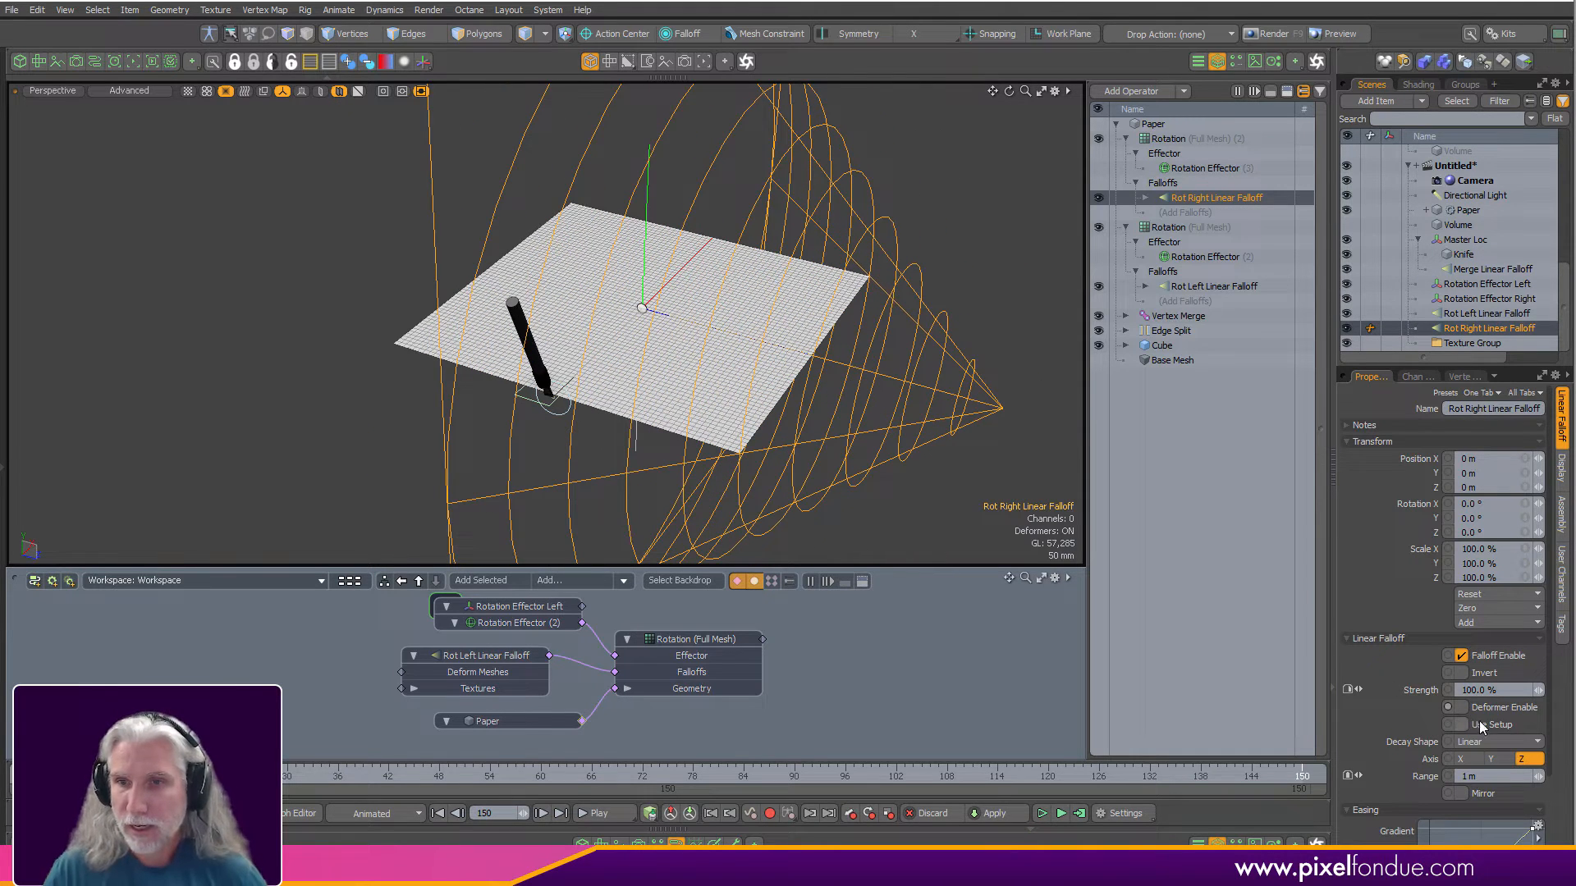
click(1483, 777)
key(Return)
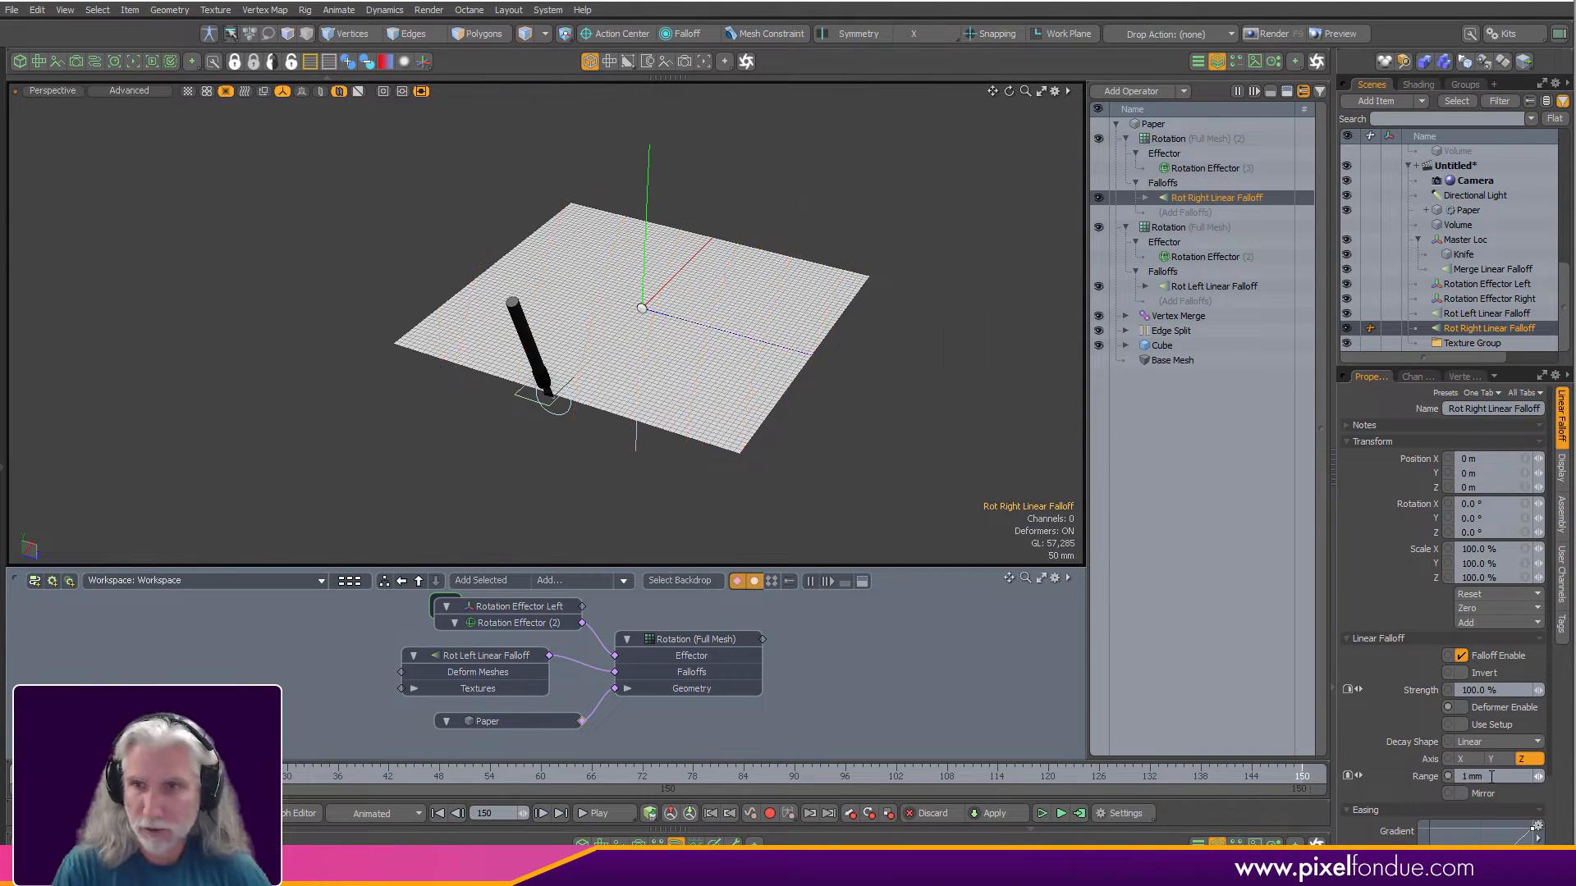
Compare the Rot Left and Rot Right Linear Falloffs and examine them up close at the cut from the Top view.
click(1468, 315)
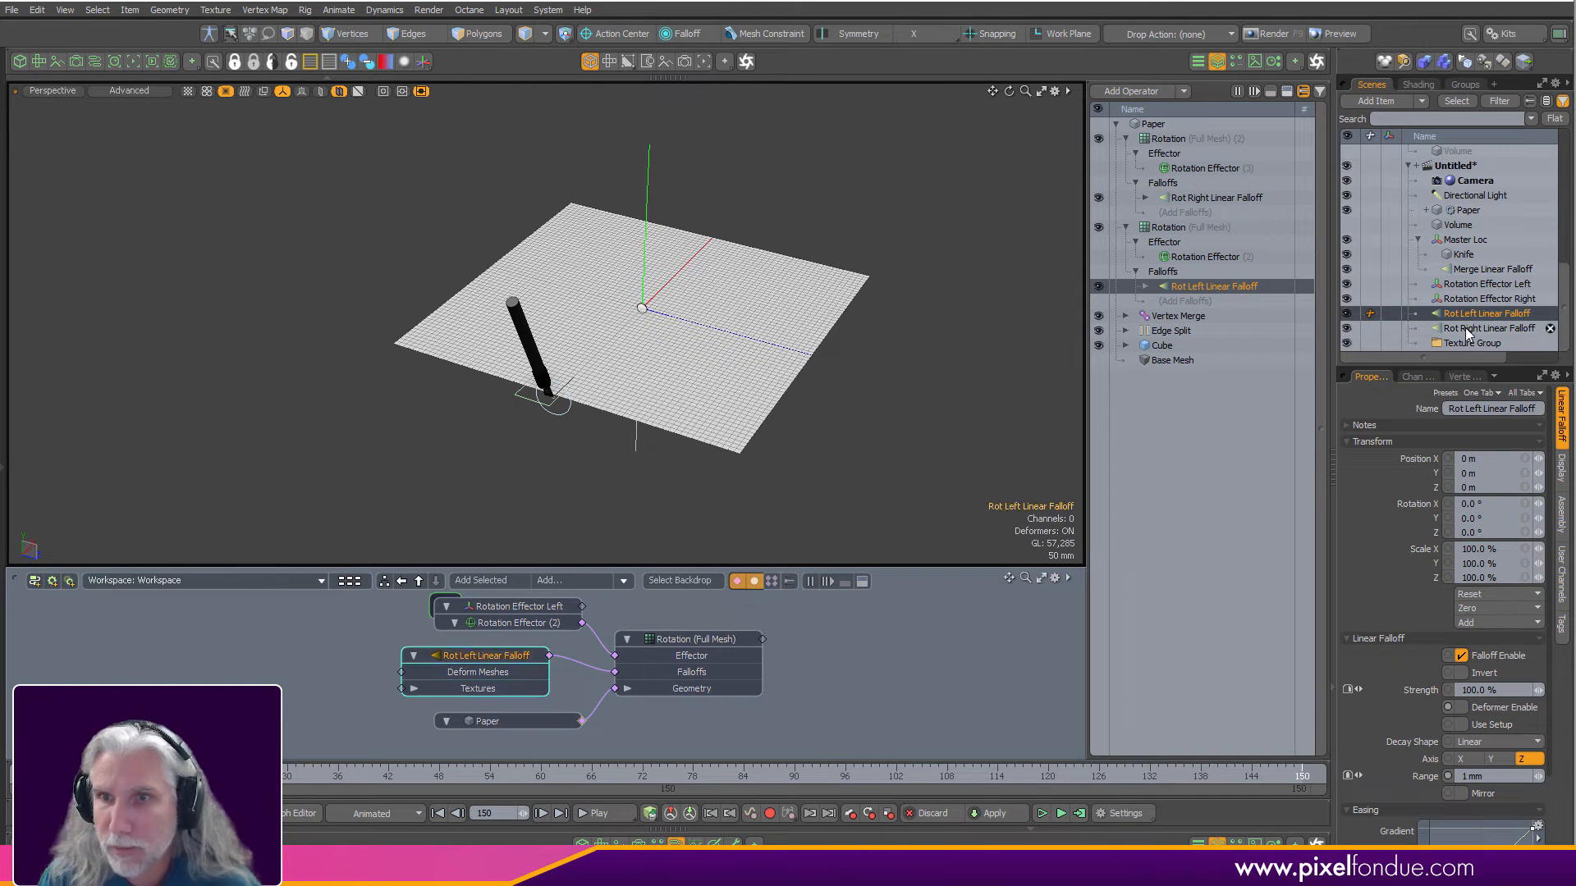
click(1474, 328)
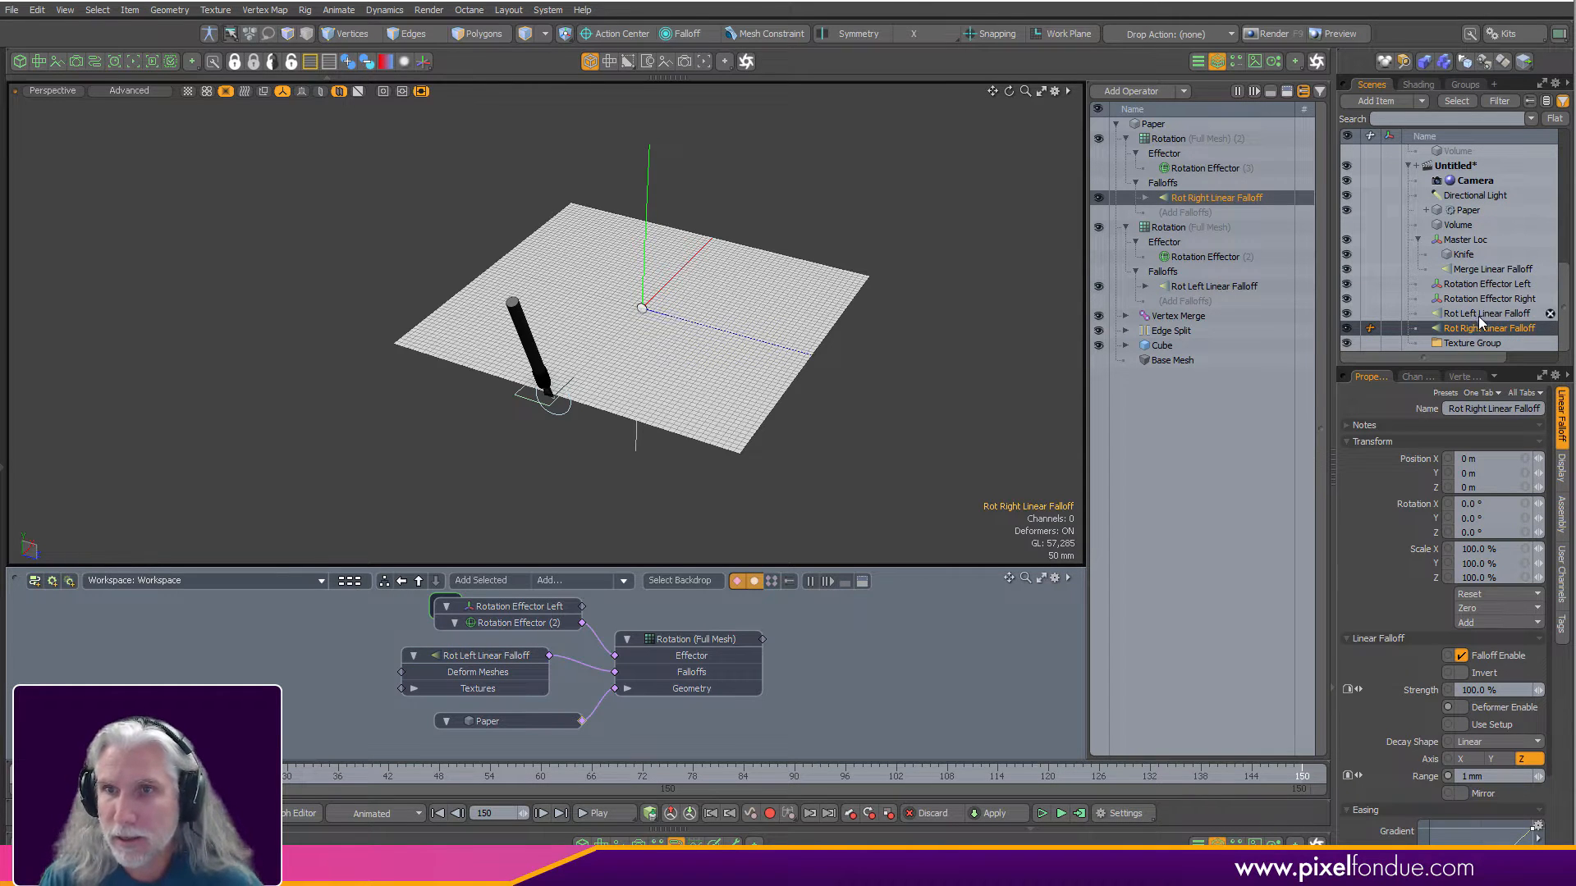
click(1478, 315)
key(ctrl+2)
ctrl+alt+drag(674, 315, 843, 324)
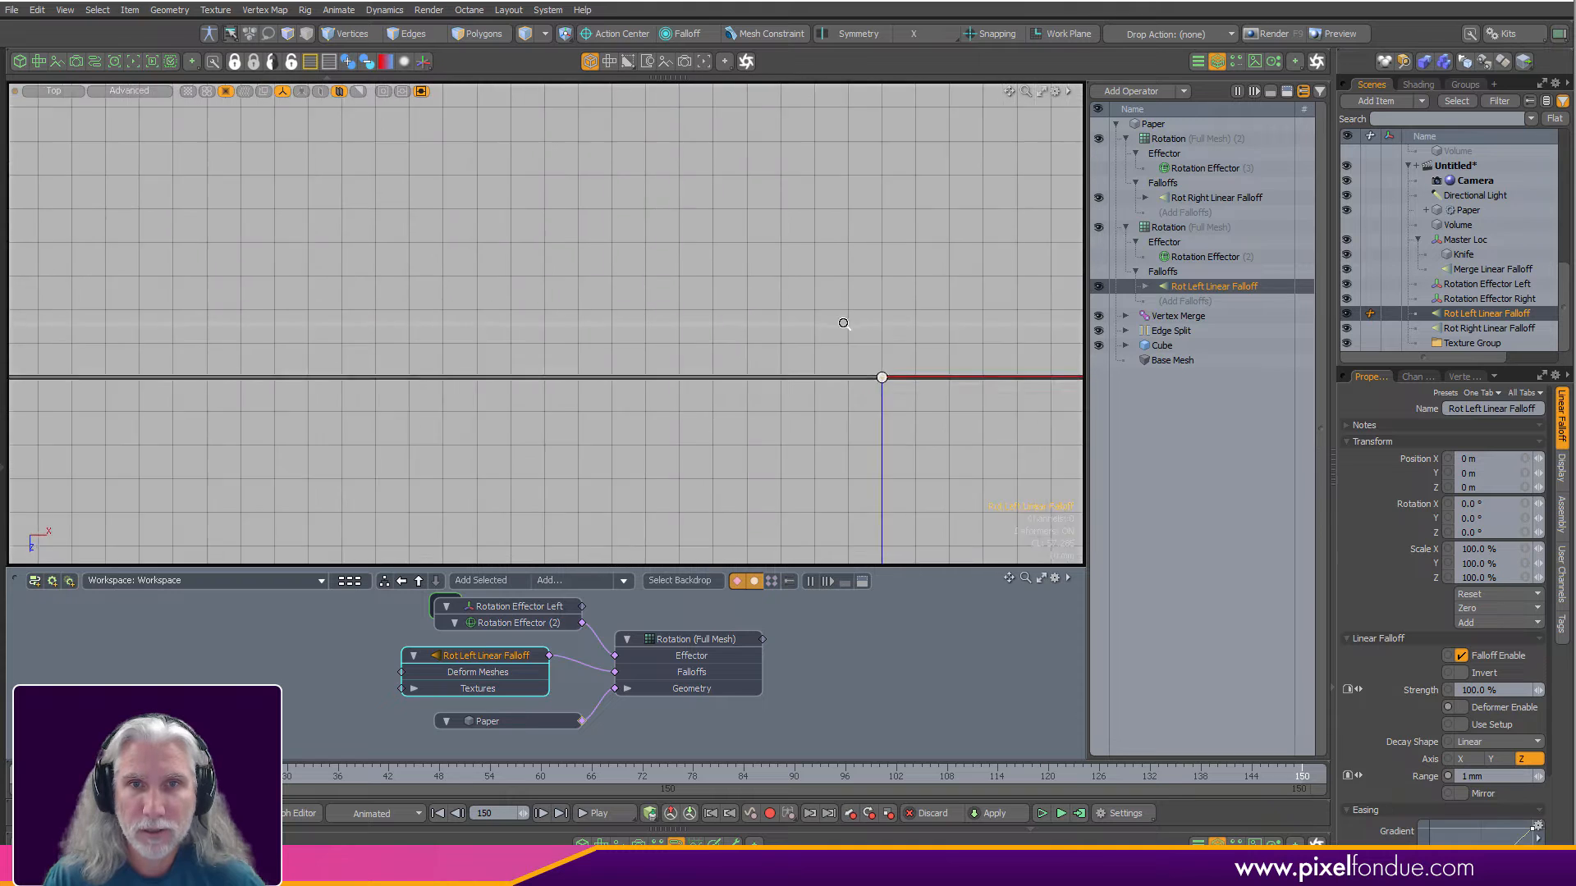
alt+shift+drag(935, 377, 894, 320)
alt+shift+drag(627, 312, 857, 302)
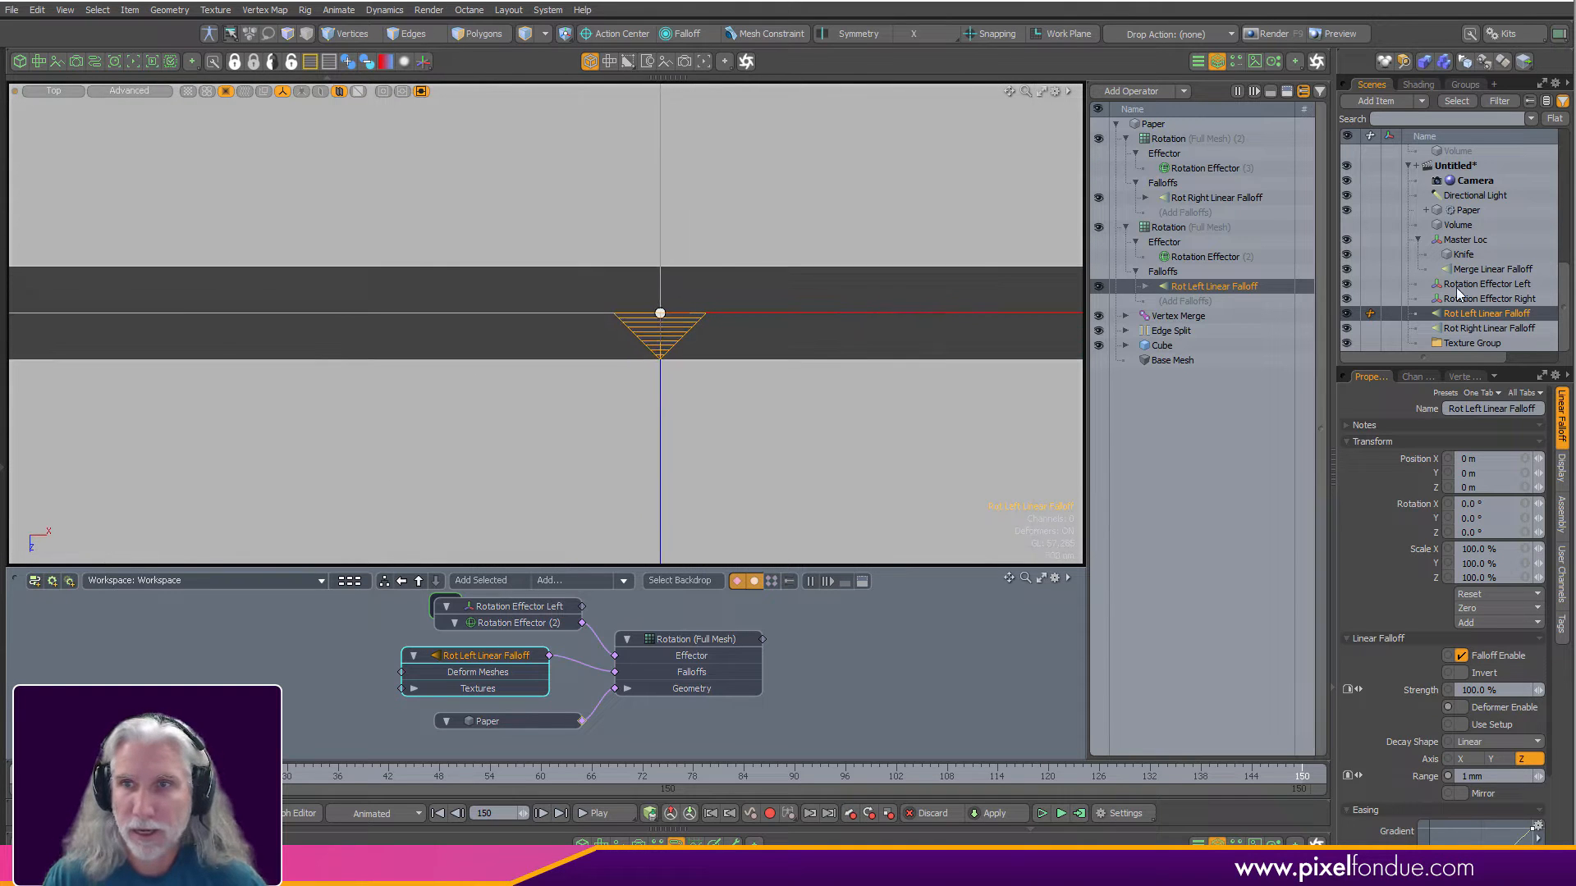
Rotate the Rot Right Linear Falloff to 180° on Y, leaving its falloff uninverted.
click(1489, 329)
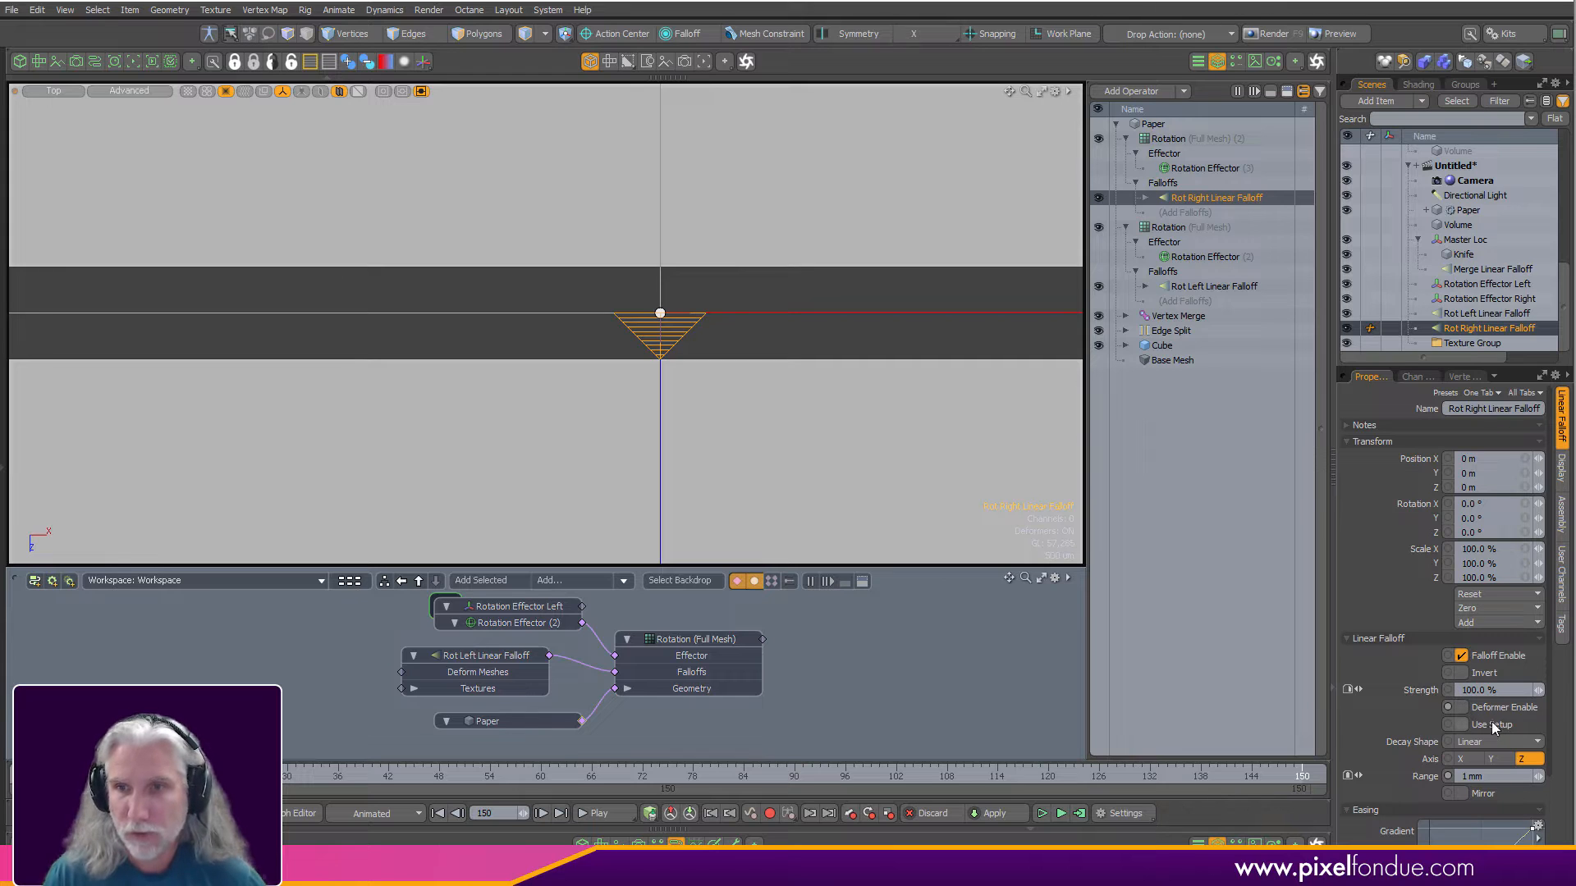
click(1492, 674)
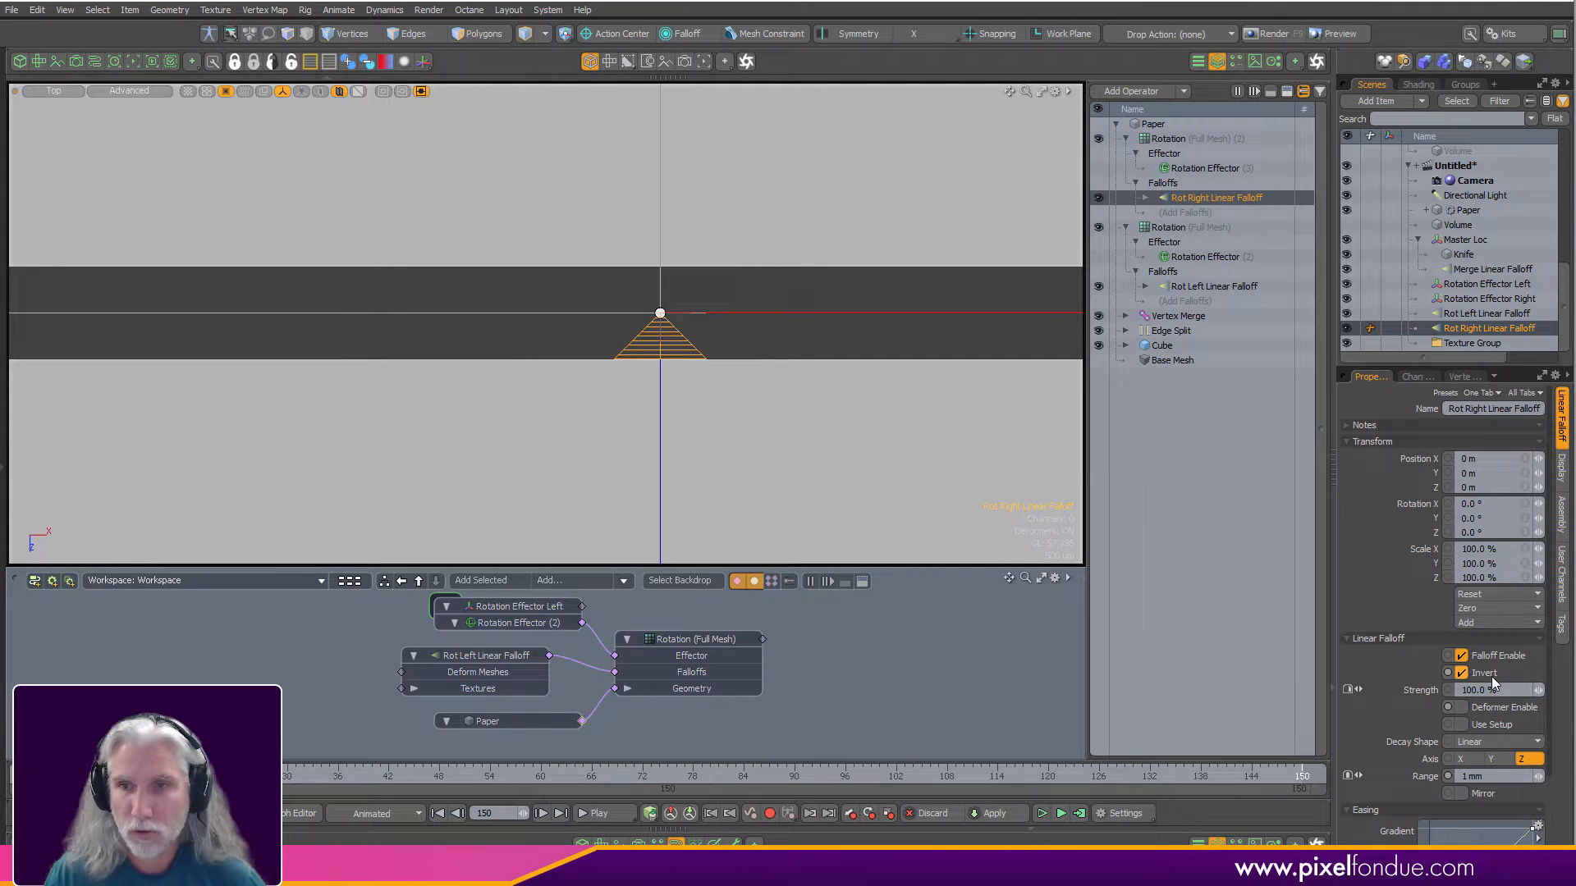
click(1492, 681)
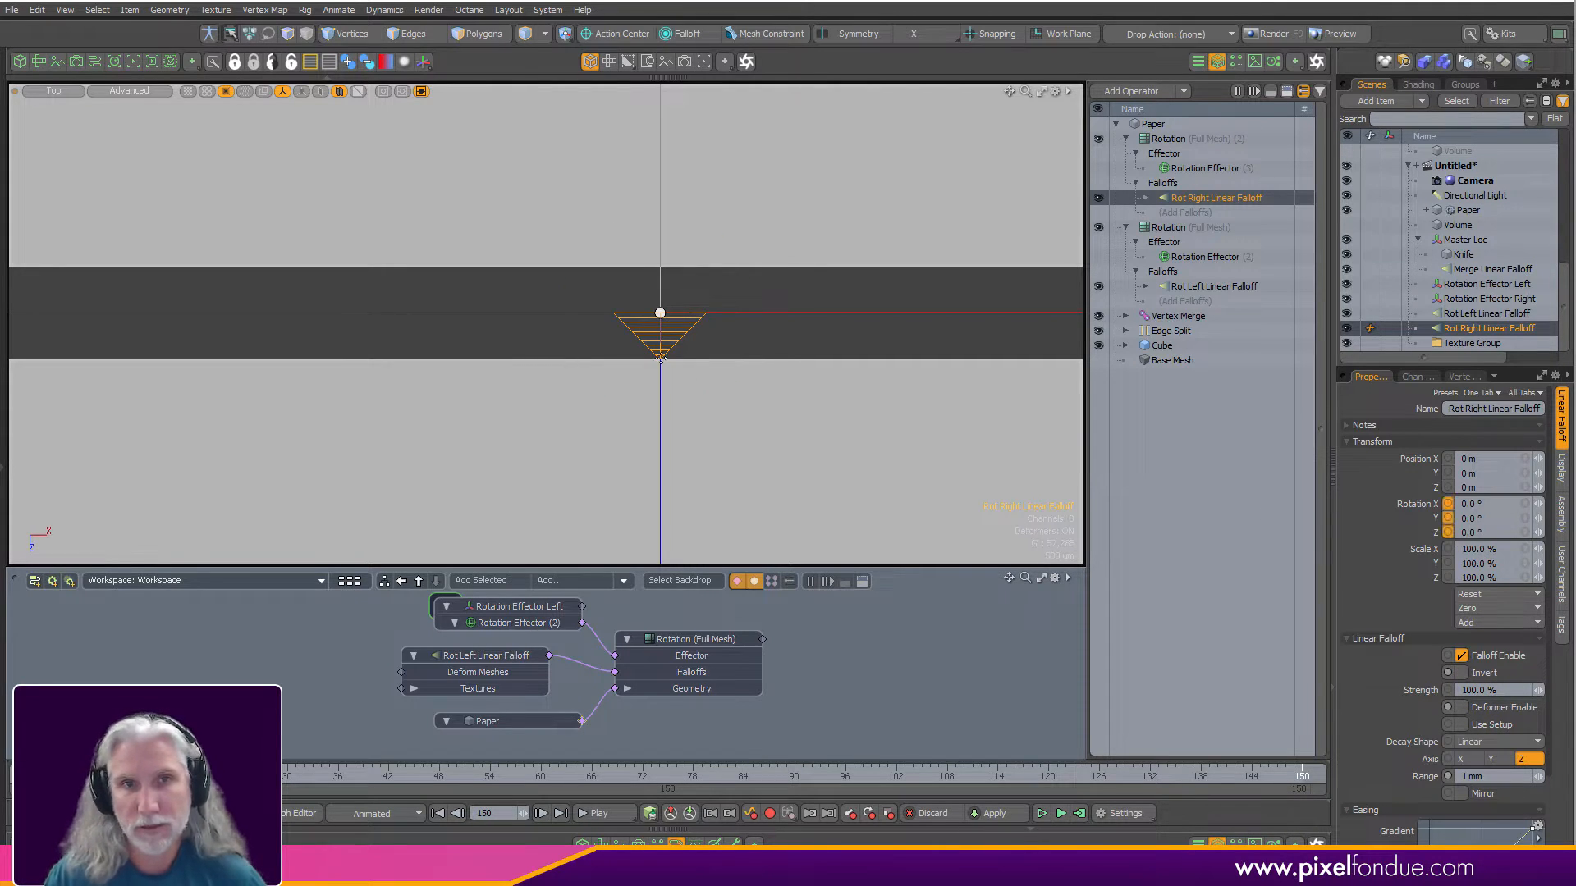
key(e)
drag(726, 386, 504, 328)
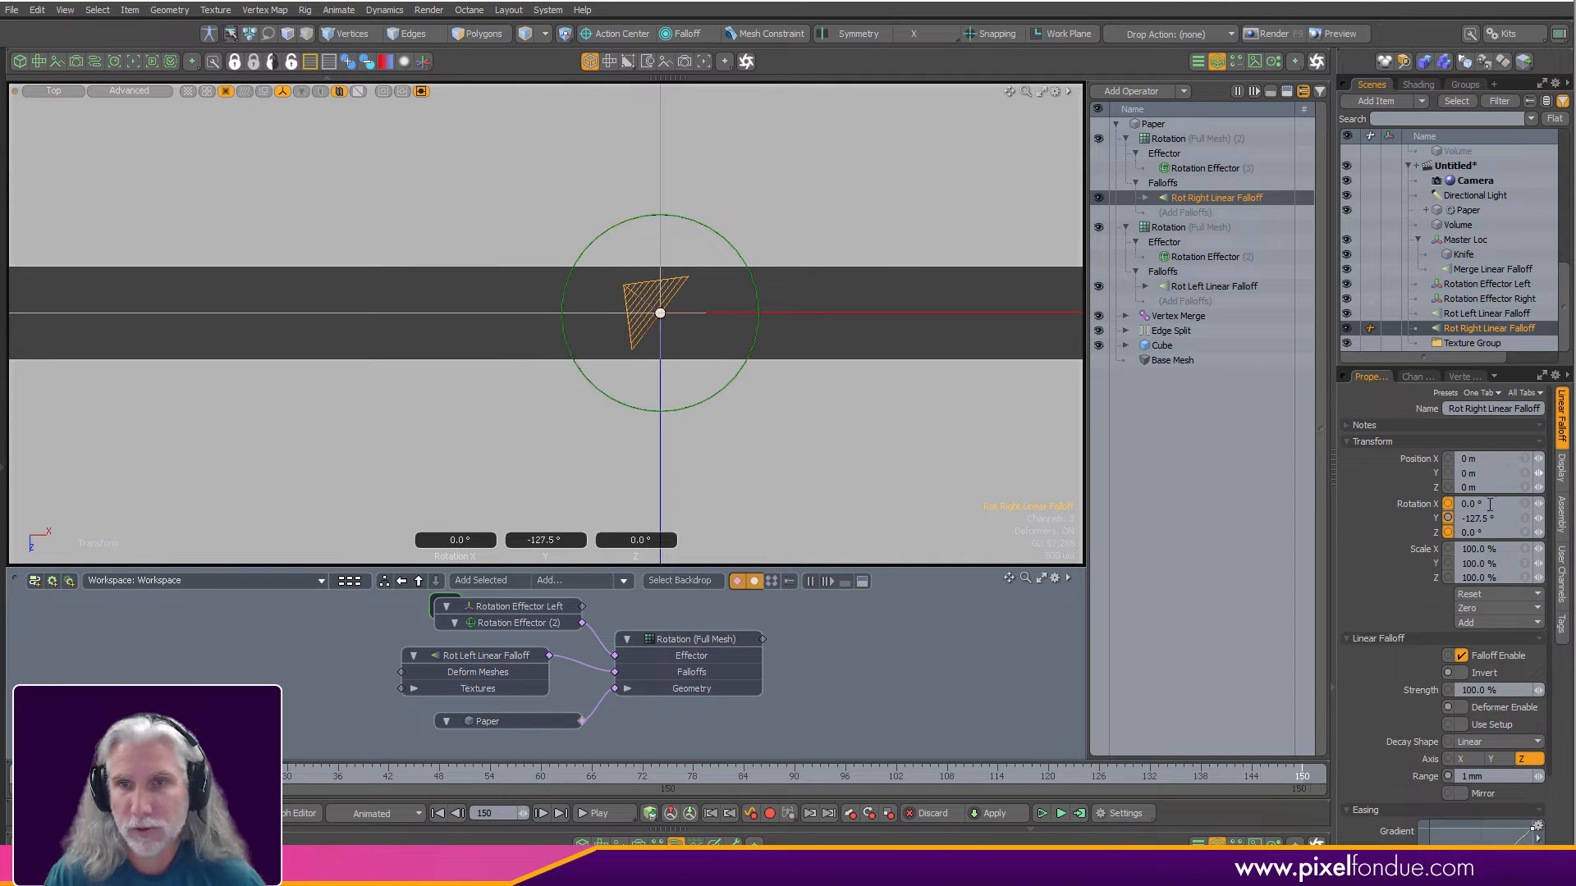
click(545, 540)
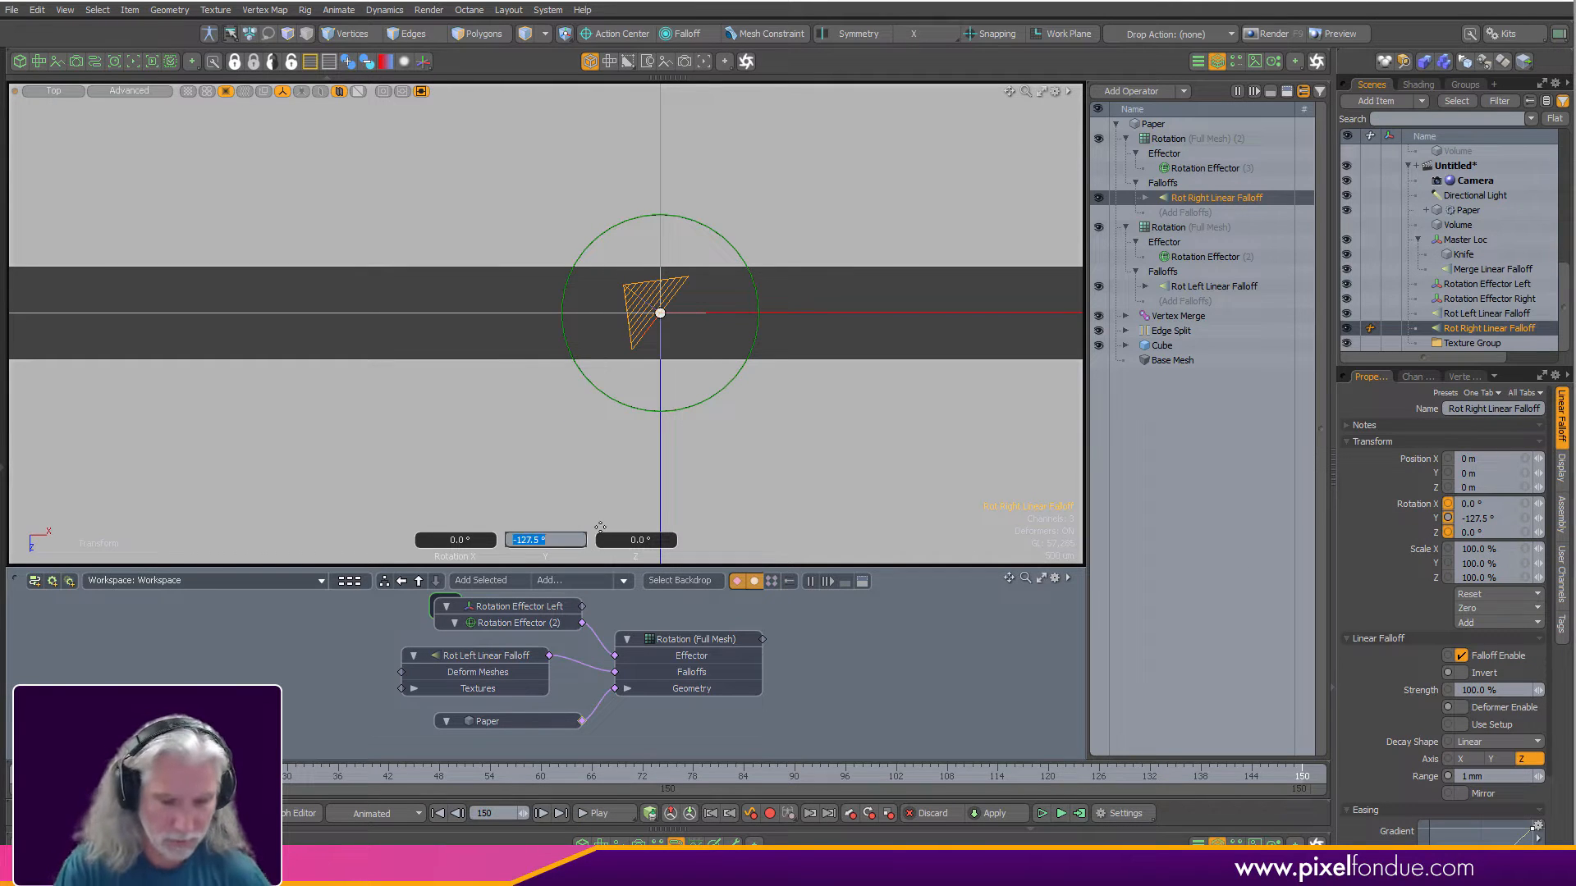
text(180)
key(Return)
Move the Rot Right Linear Falloff slightly along Z to about 180 um, and check its placement against the left falloff.
key(w)
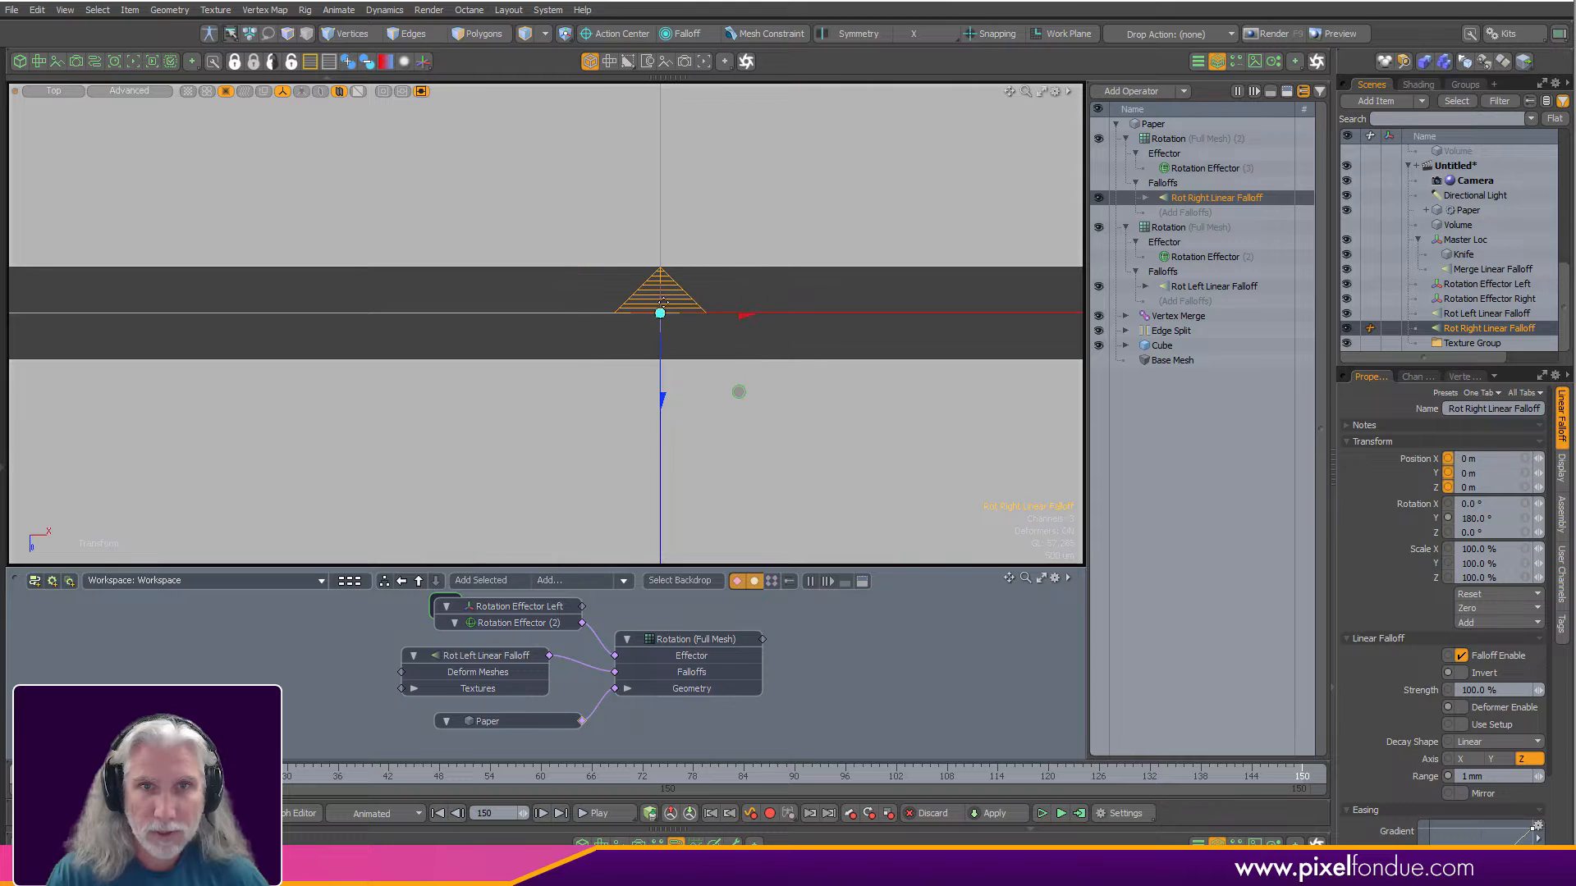
drag(658, 337, 659, 346)
key(q)
click(735, 300)
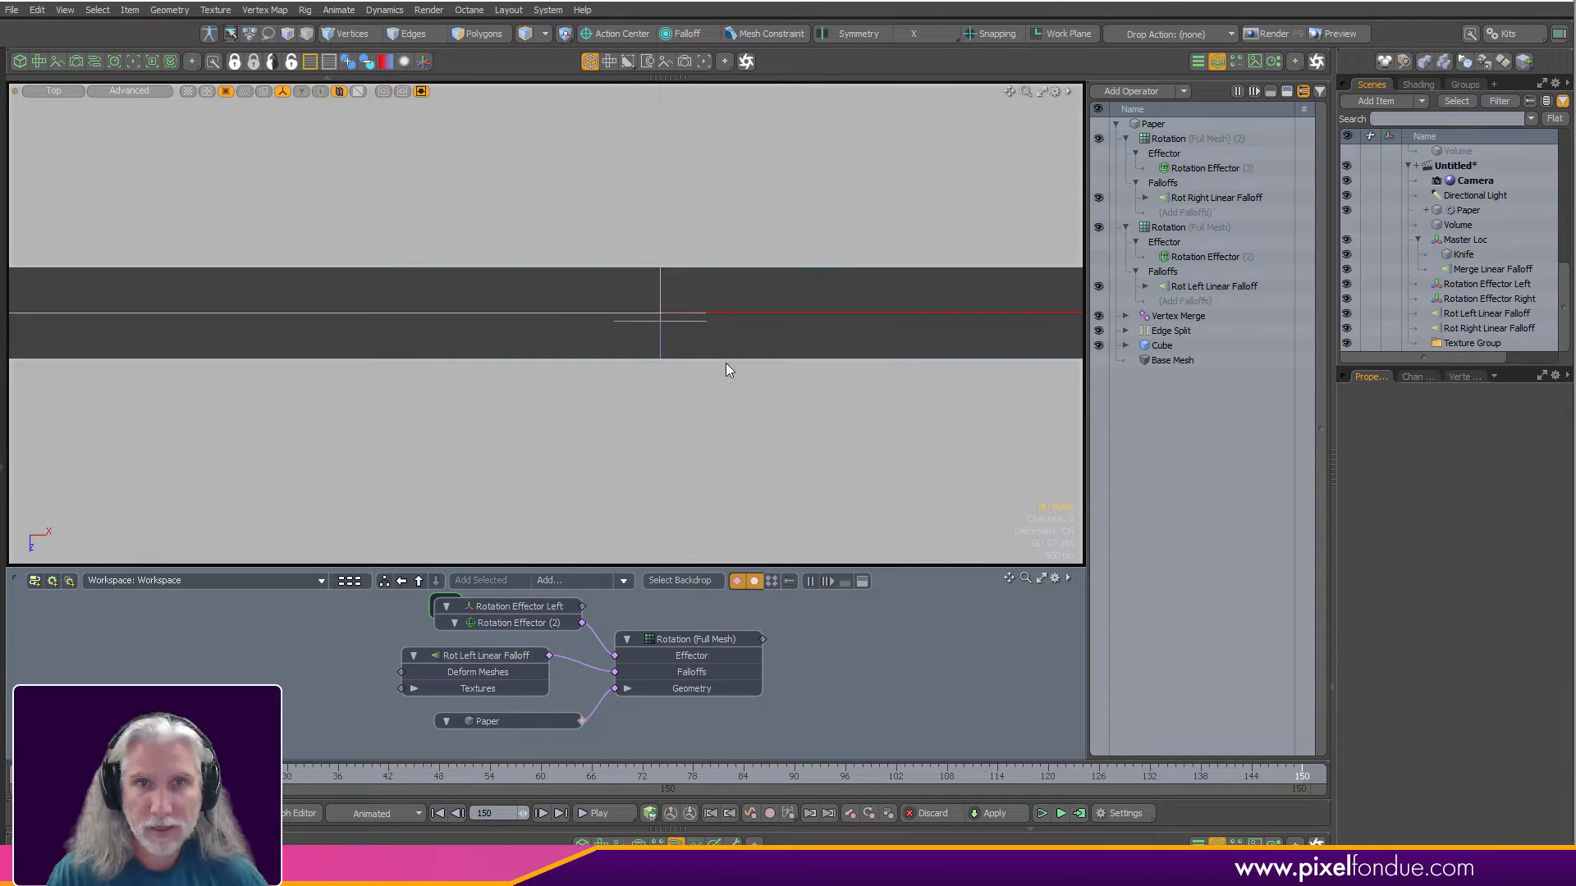
click(1480, 328)
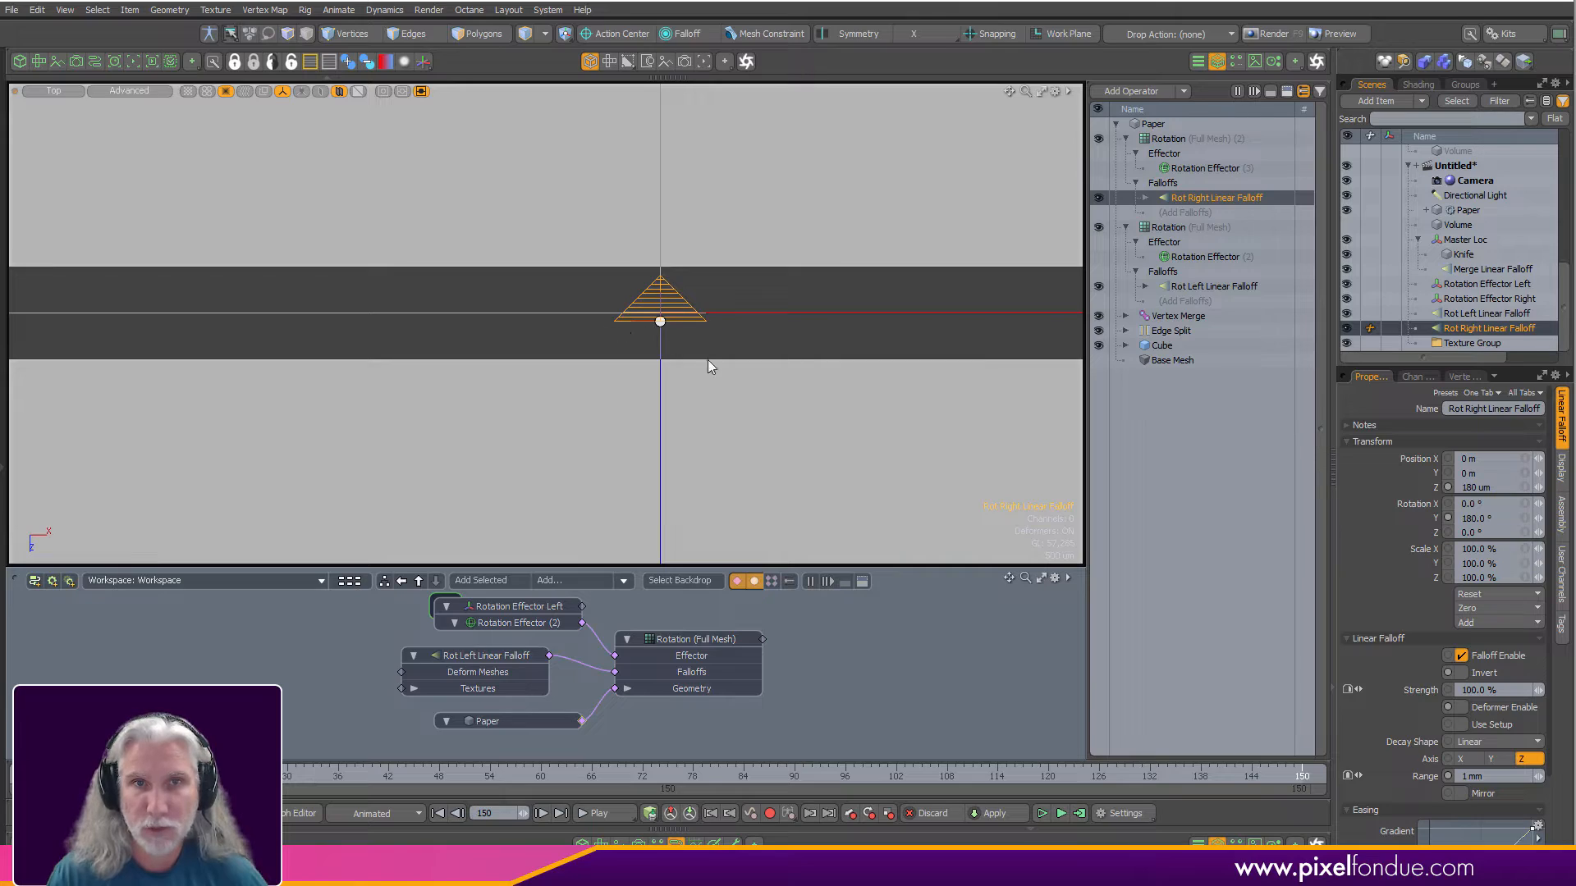
Select the Rotation Effector Right locator in the Perspective view, with the paper and knife in sight.
mouse_move(756, 327)
alt+mouse_down()
mouse_move(643, 422)
mouse_move(826, 324)
mouse_move(752, 337)
alt+mouse_up()
alt+drag(764, 407, 692, 195)
click(688, 208)
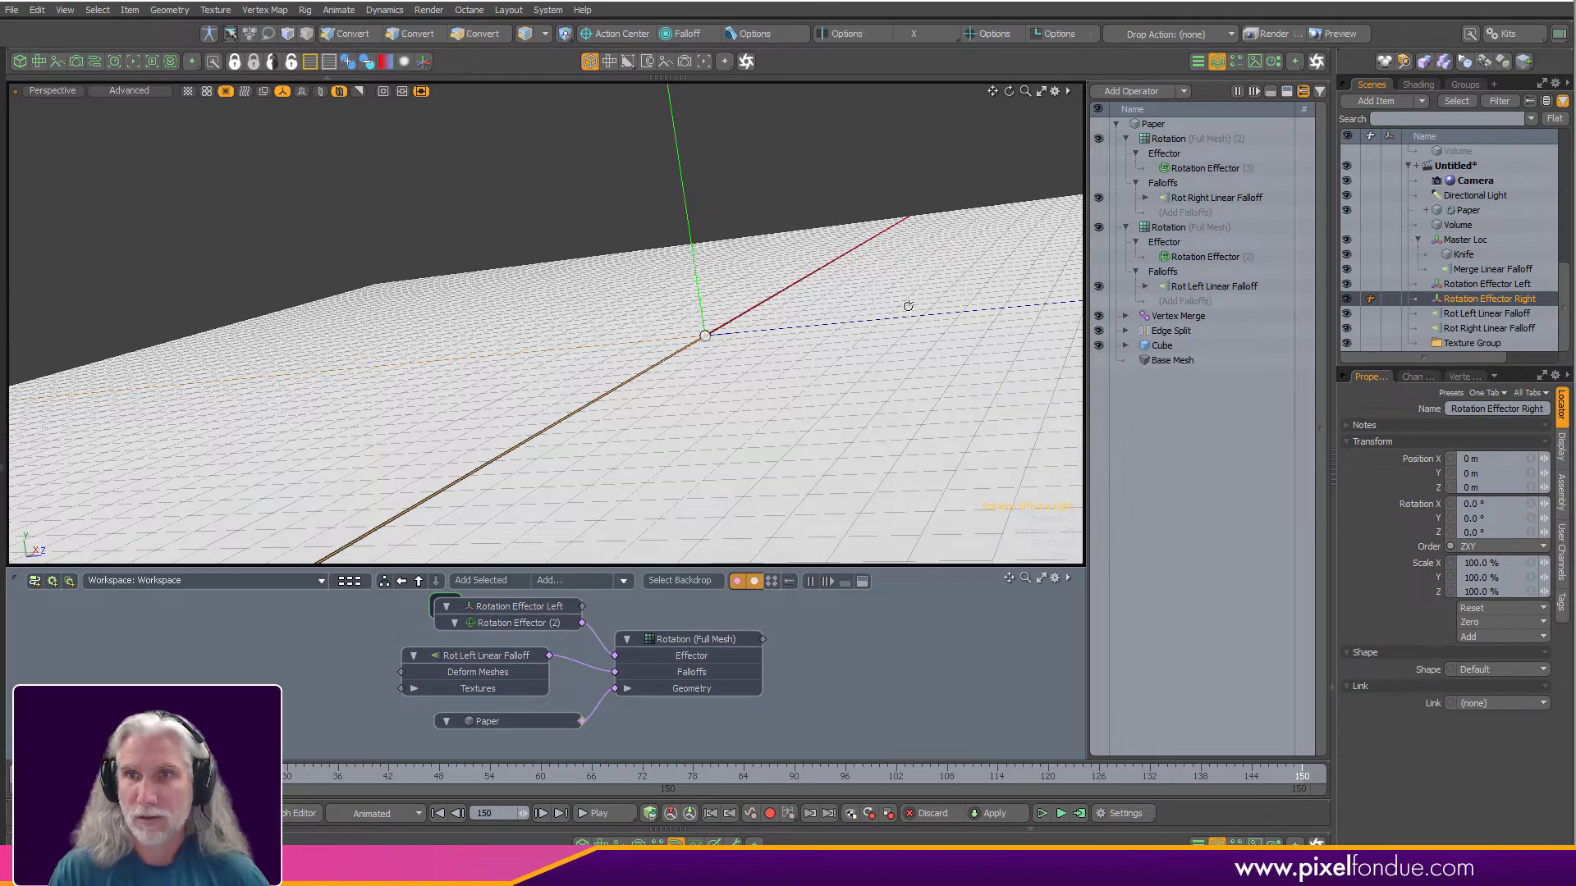
ctrl+alt+drag(907, 306, 798, 313)
Try rotating the Rotation Effector Right to about -5.2° on Y.
key(e)
key(ctrl+z)
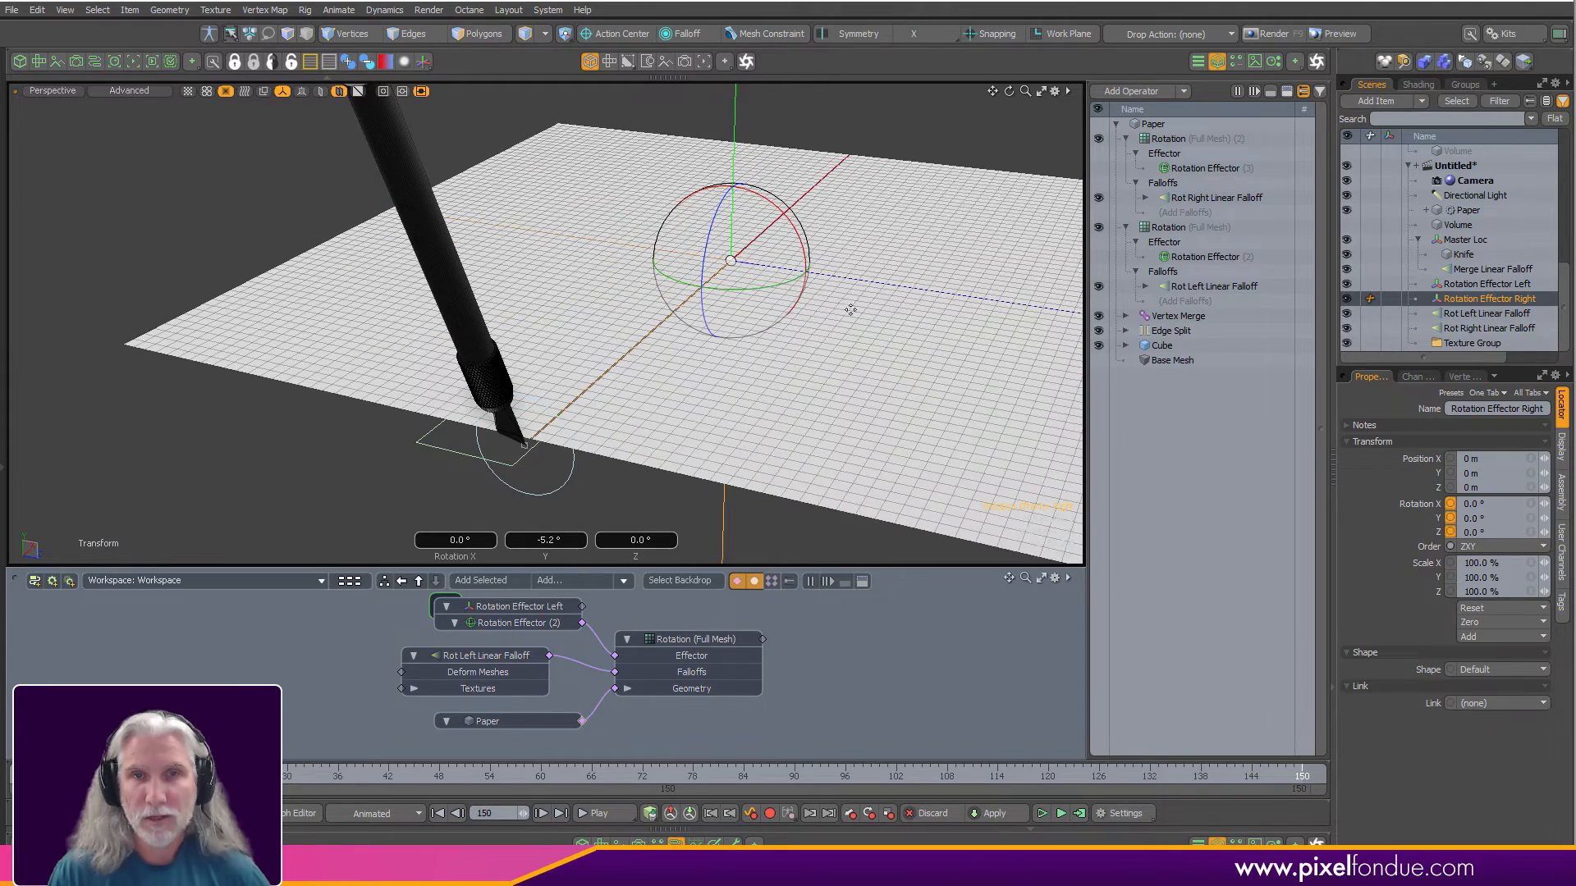
key(q)
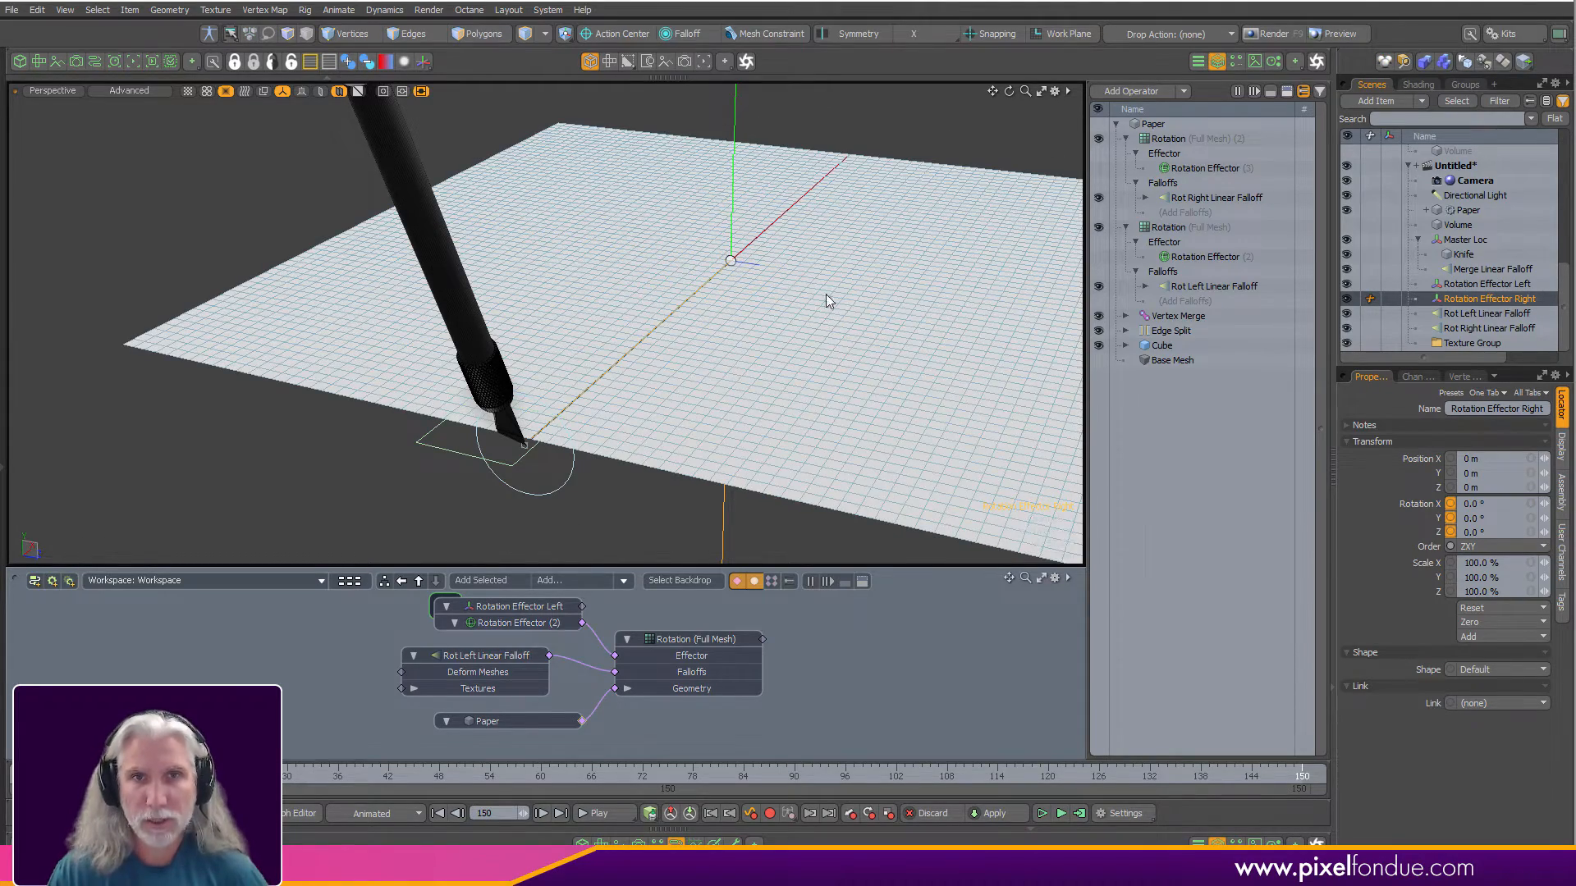
Position the Rotation Effector Right at the paper's edge near the knife, at X -500 mm and Z about 17 mm.
key(w)
drag(749, 247, 548, 427)
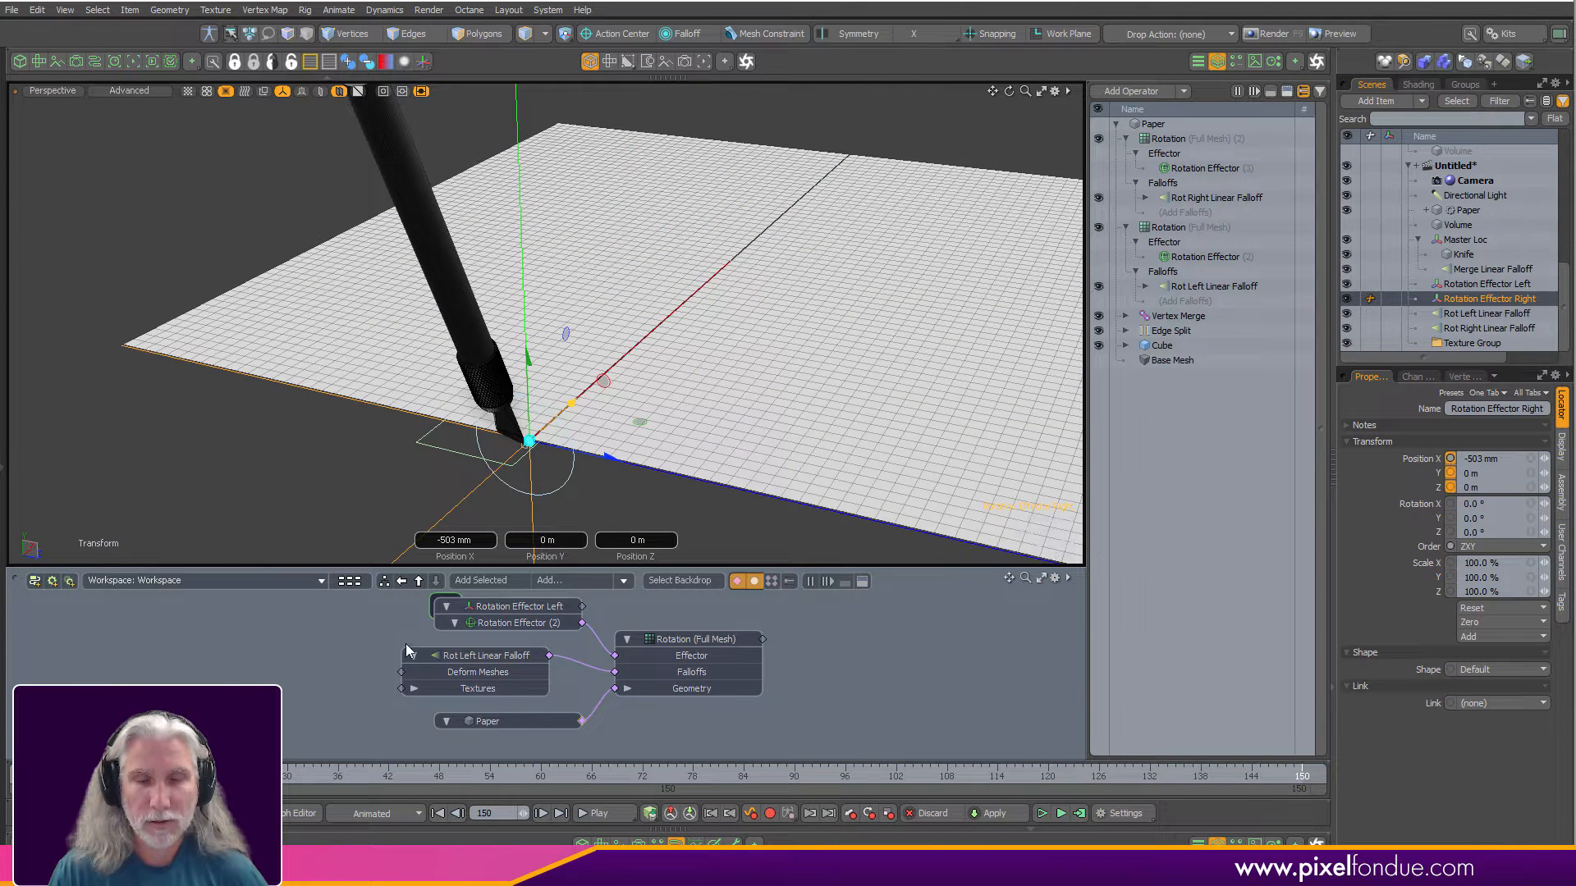
click(1485, 458)
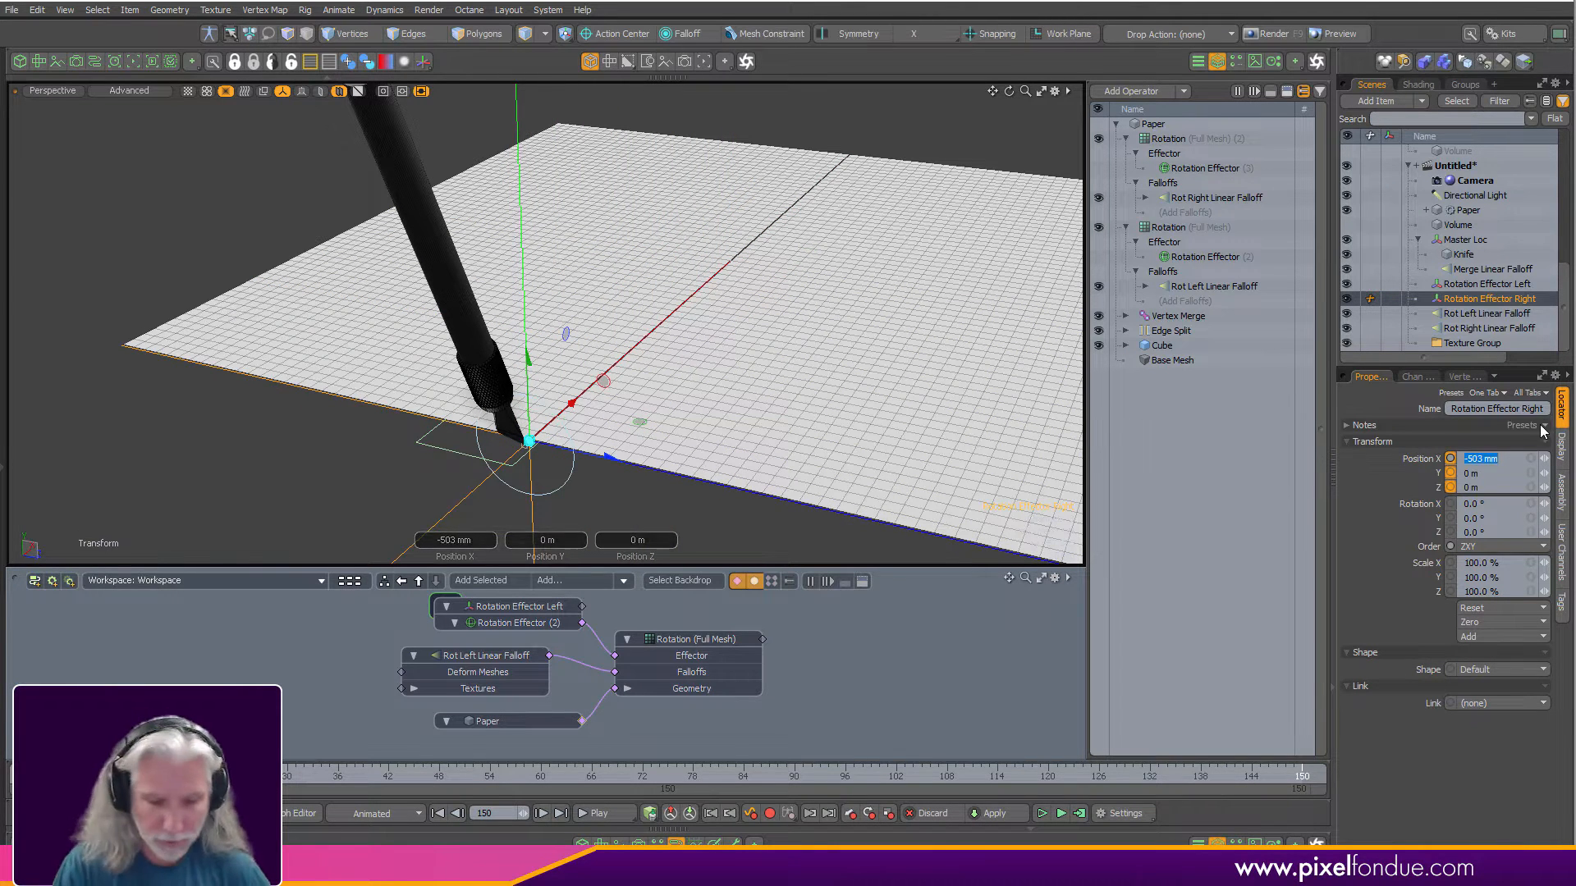
text(-.5)
key(Return)
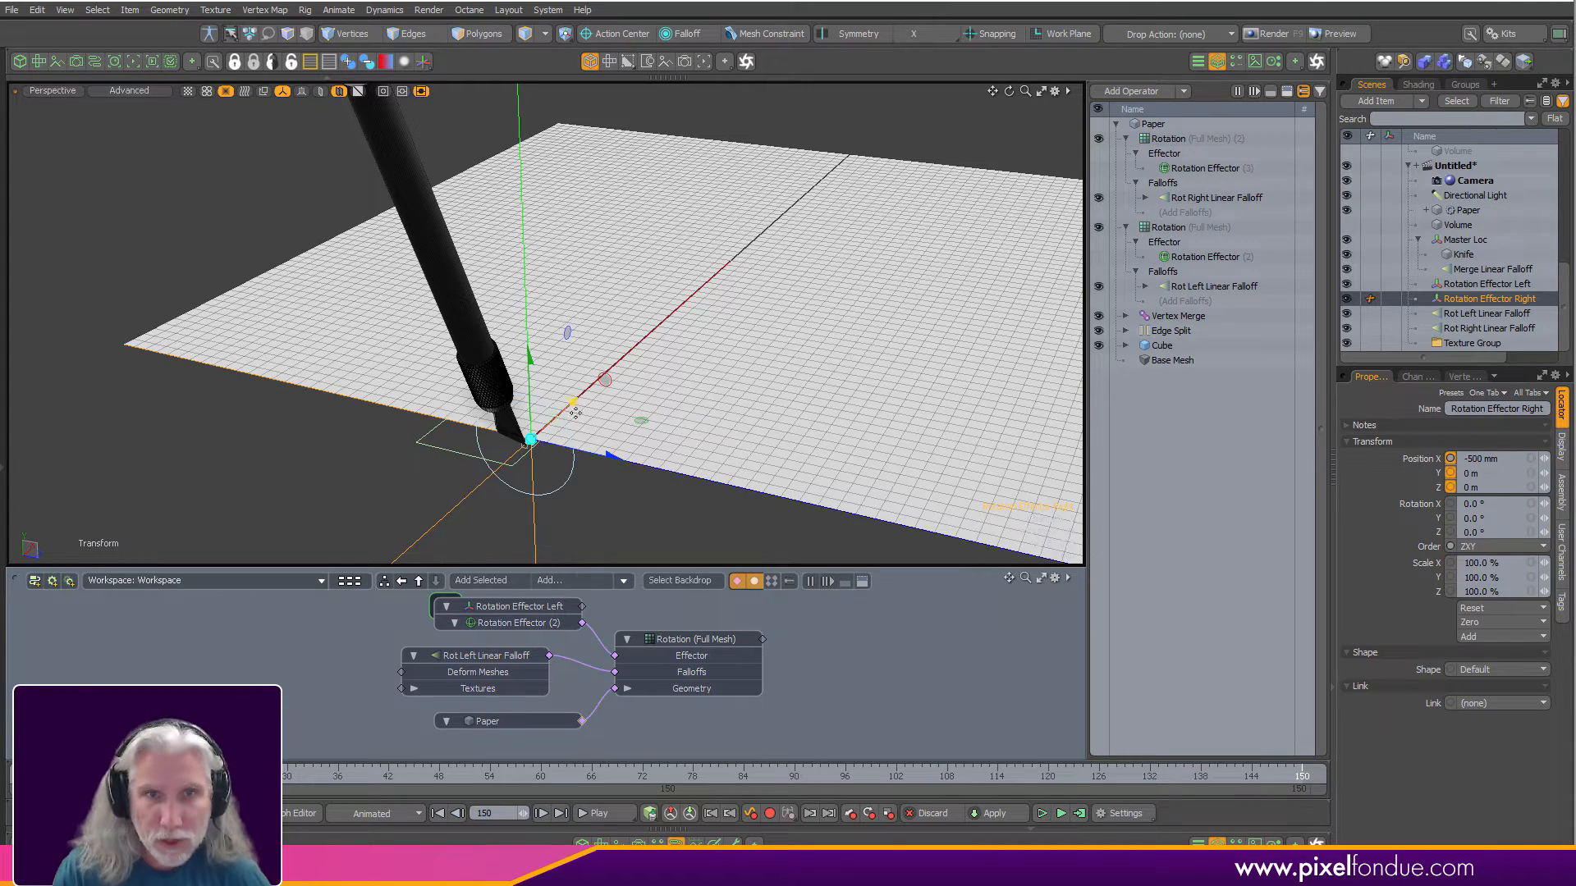
drag(606, 454, 645, 464)
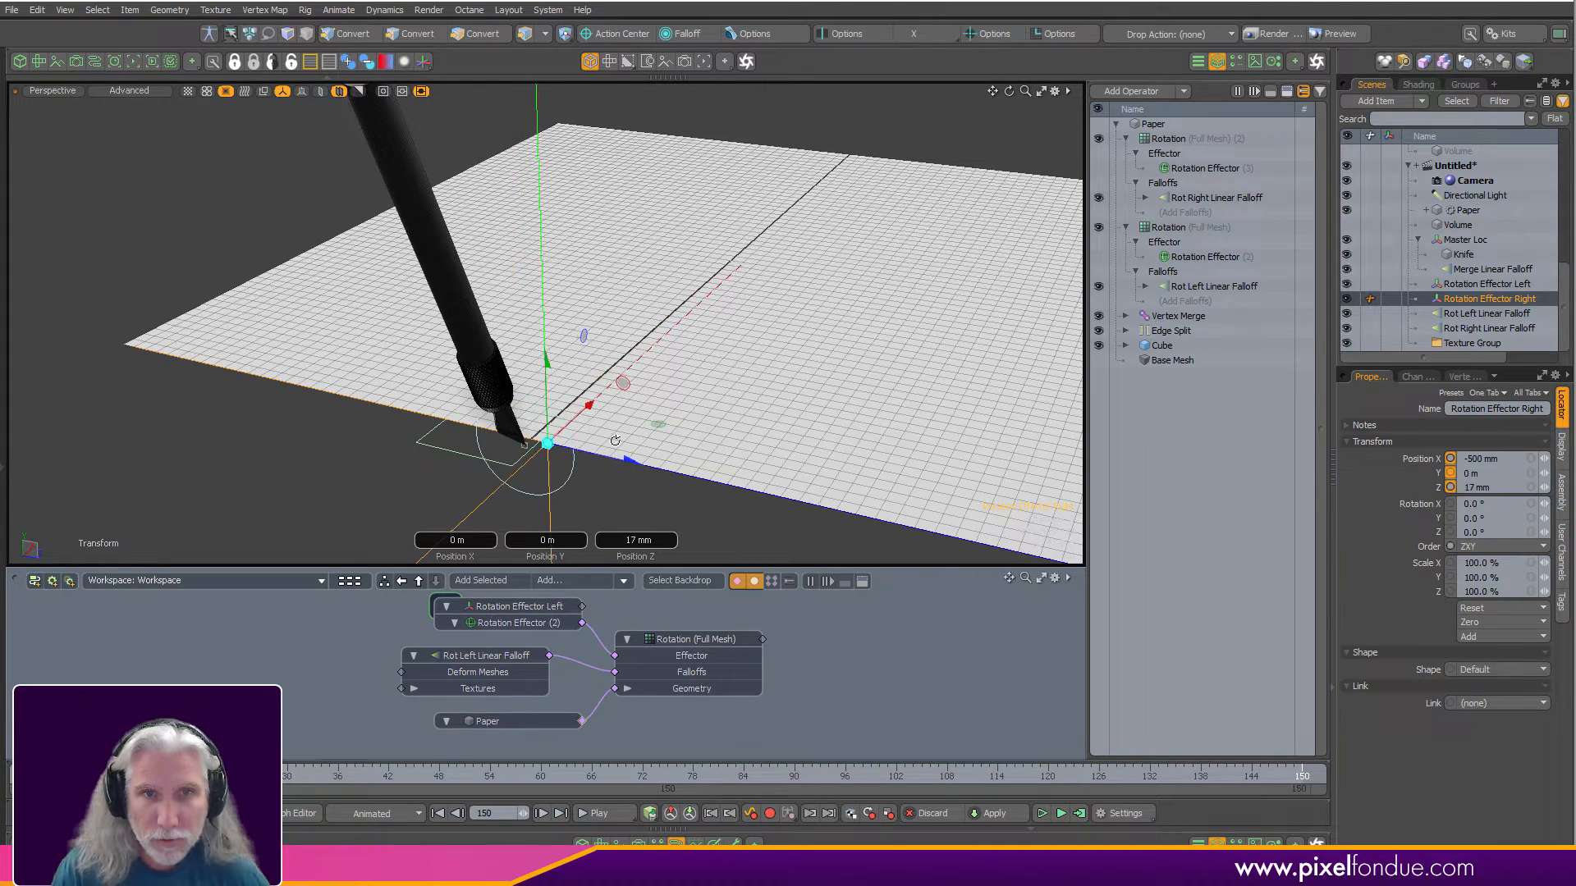
alt+drag(739, 419, 964, 377)
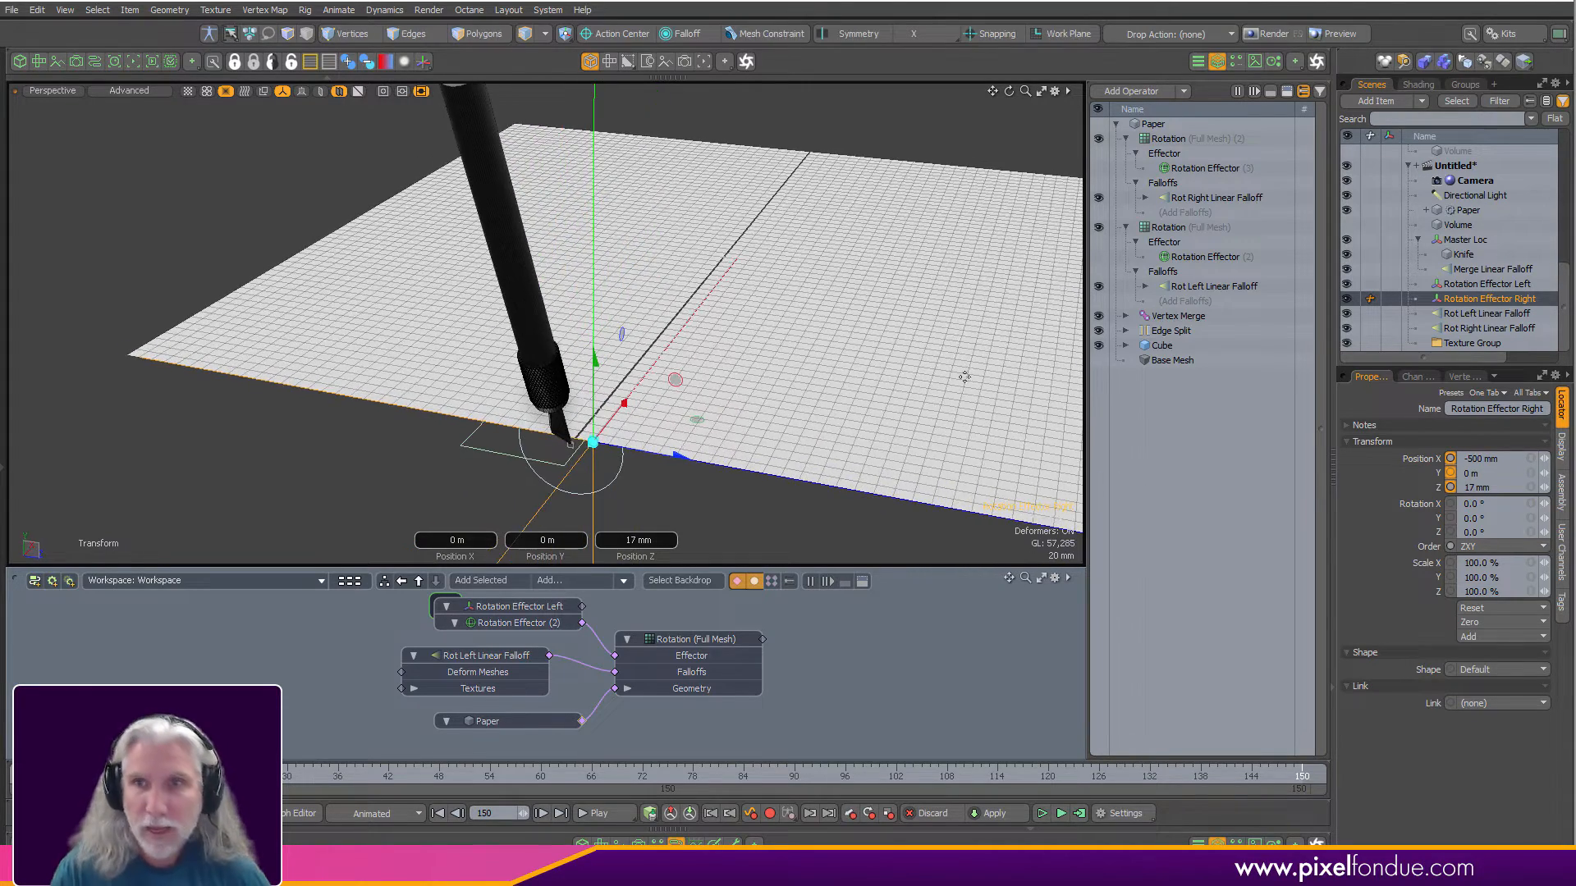
Apply the Rotation Effector Right's X and Z positions to their setup/rest values.
right_click(1419, 461)
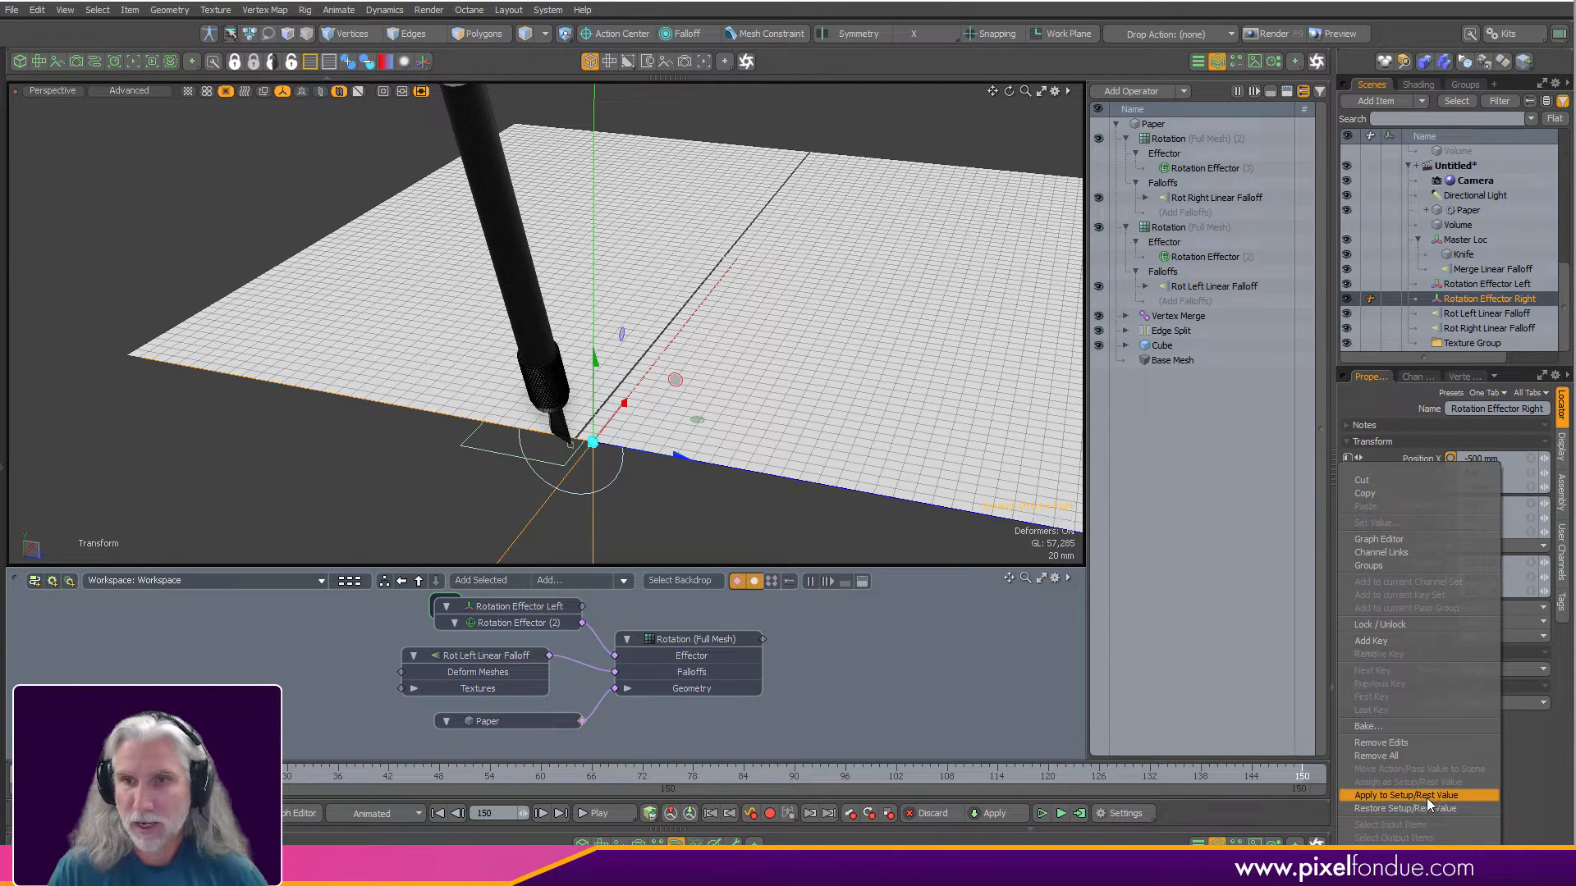
click(1432, 795)
right_click(1433, 488)
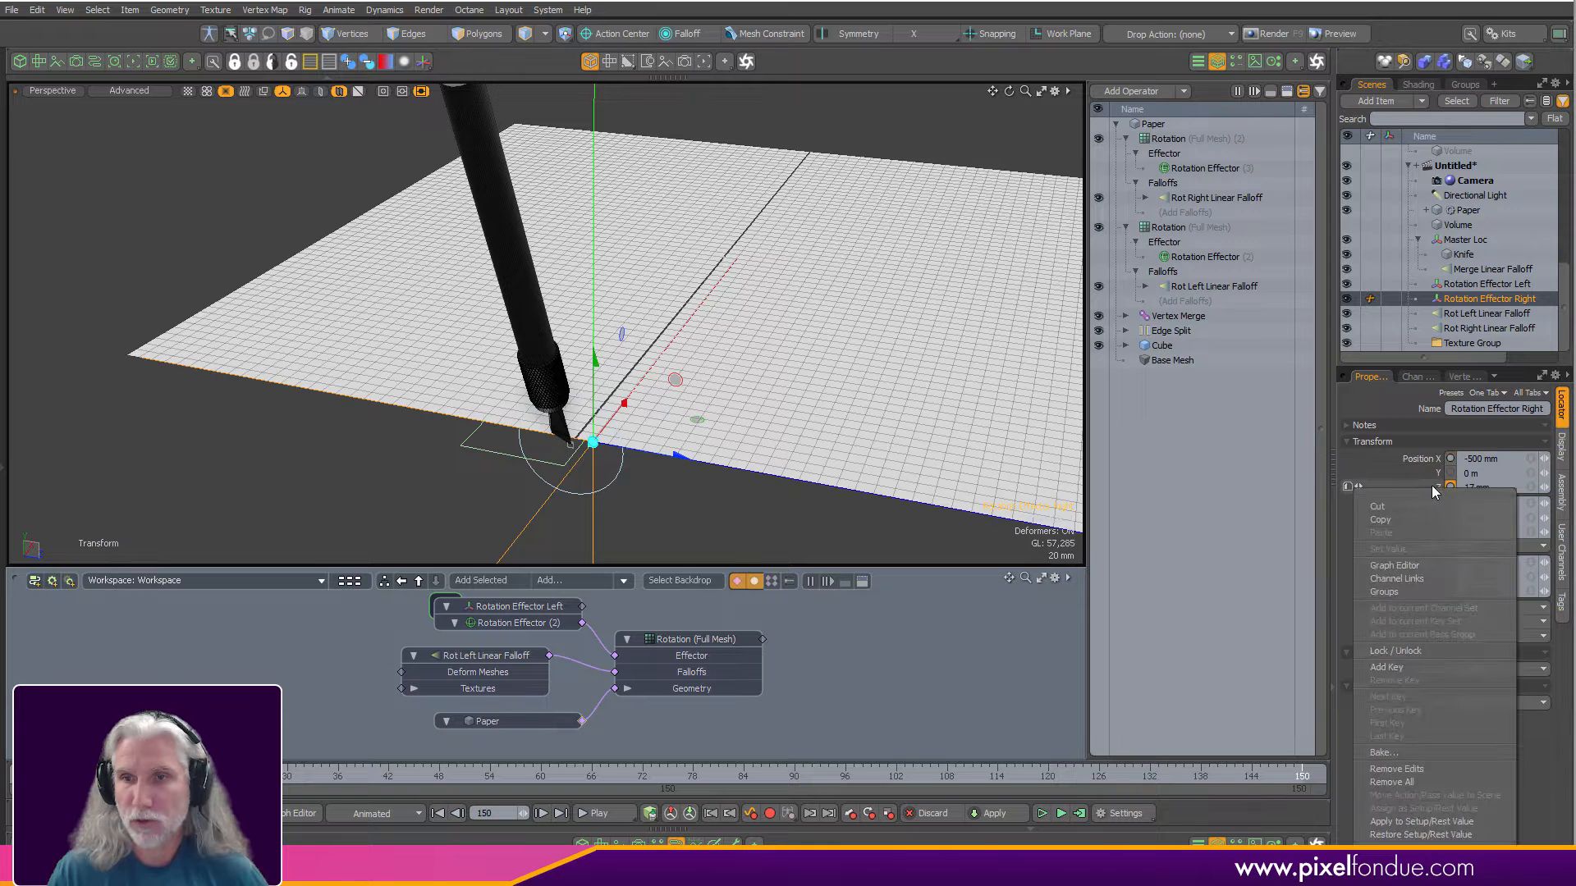
click(1424, 820)
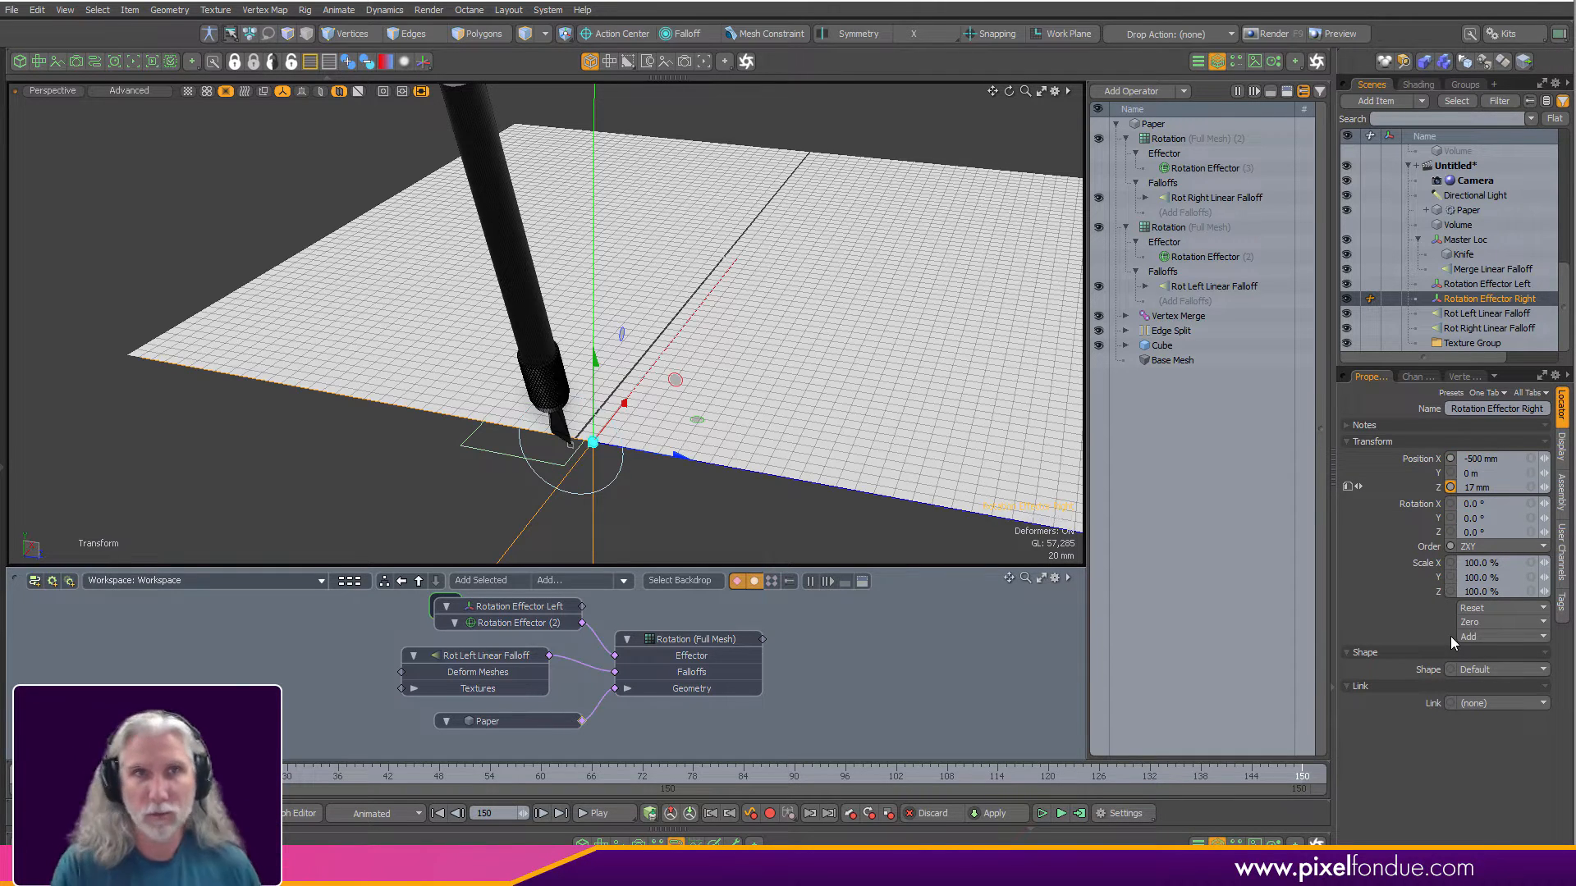
In Setup mode, give the Rotation Effector Right a plane locator shape aligned to the Y axis.
click(208, 34)
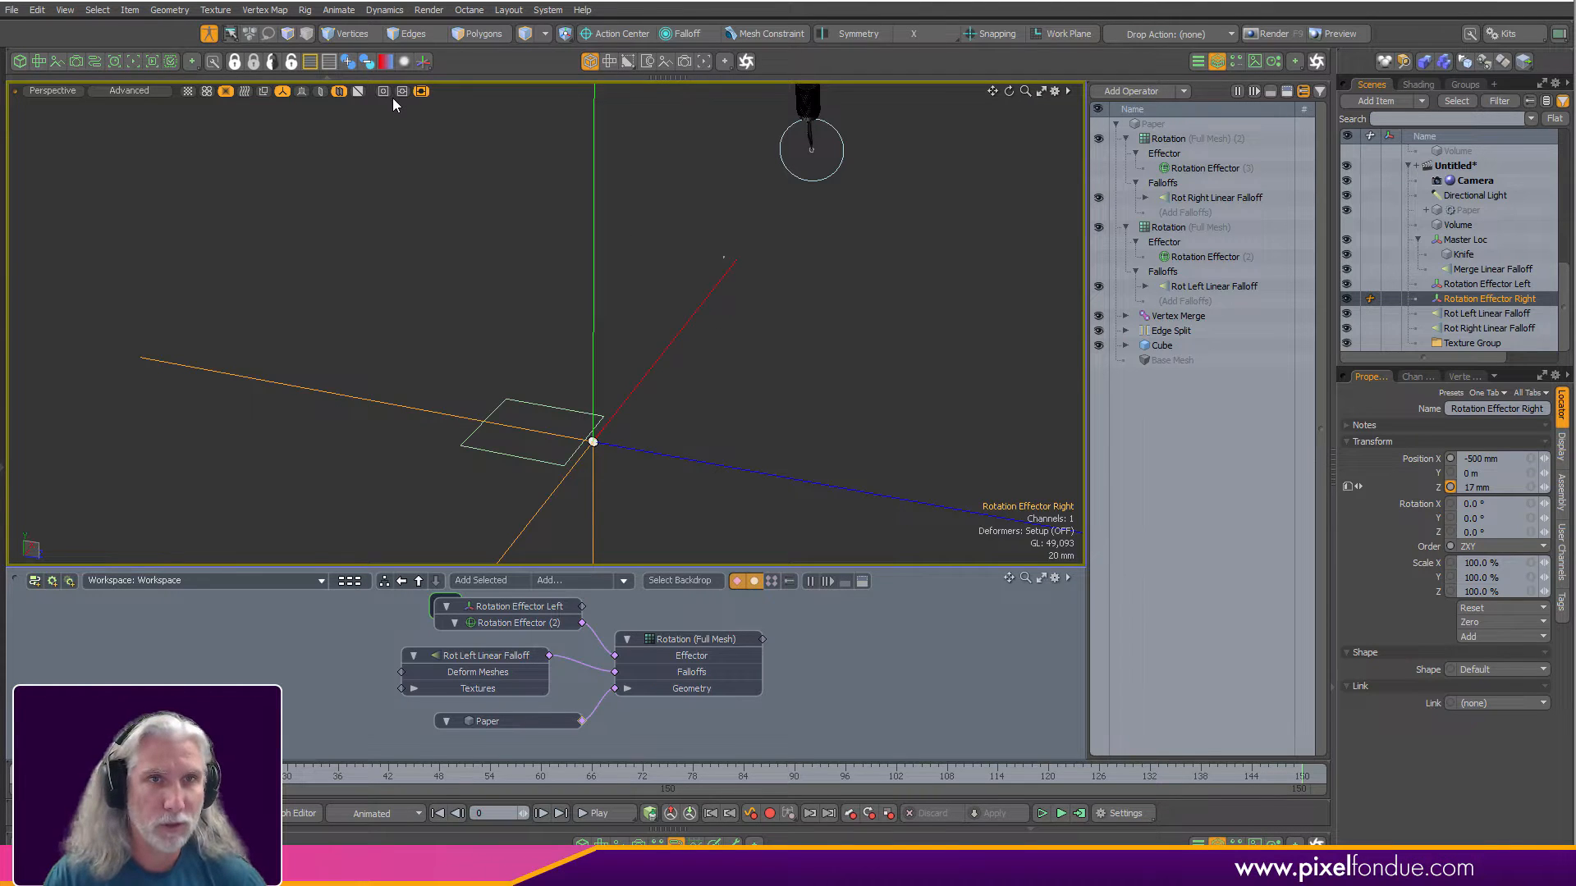
click(418, 62)
click(368, 191)
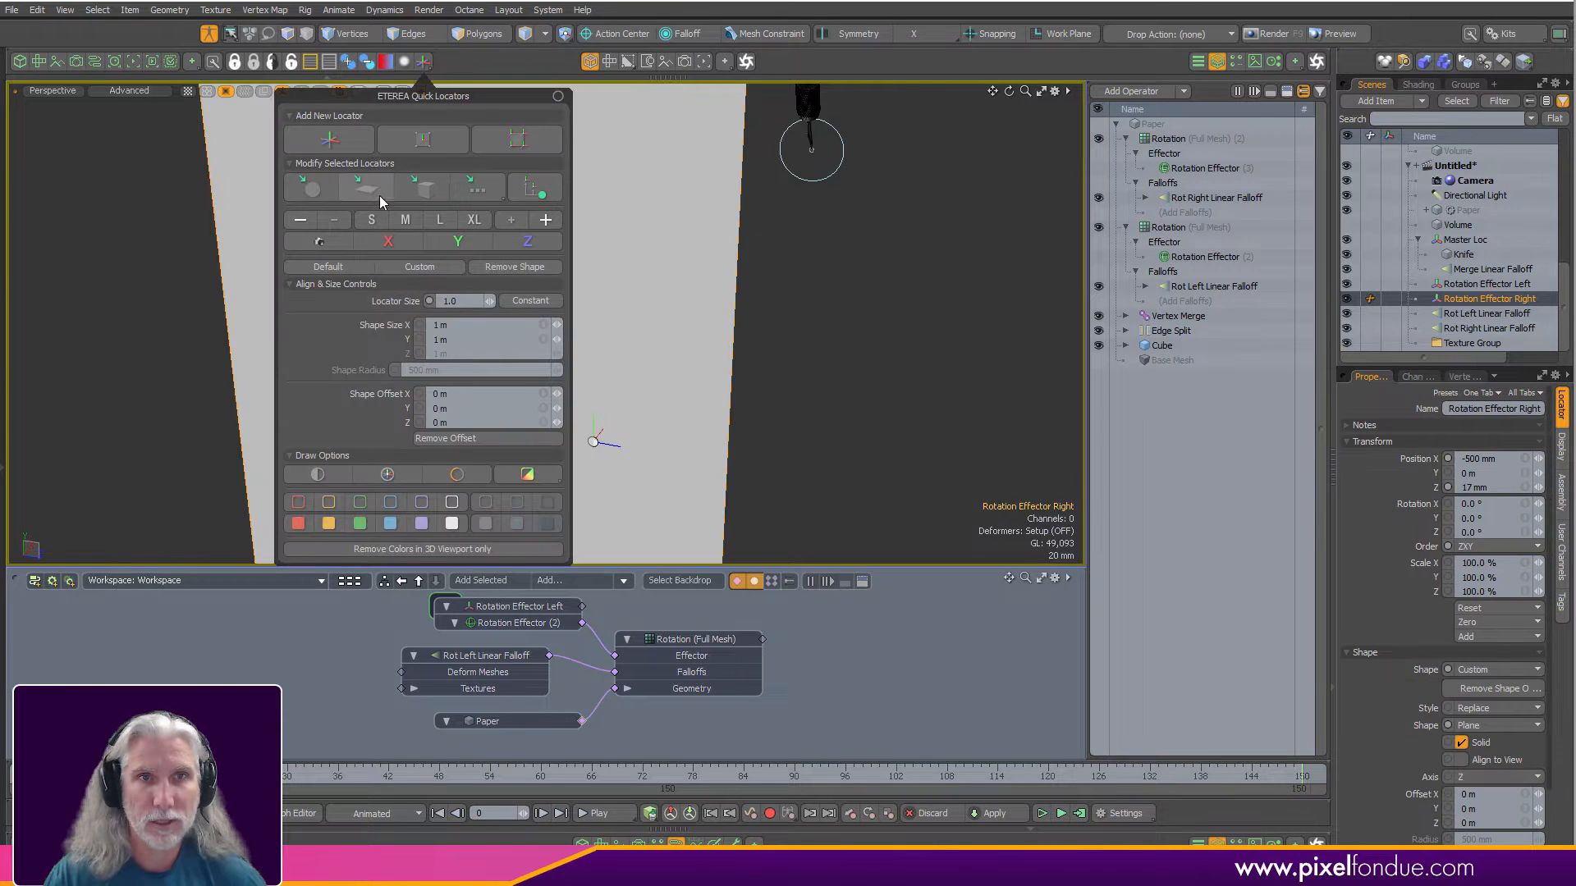
click(458, 242)
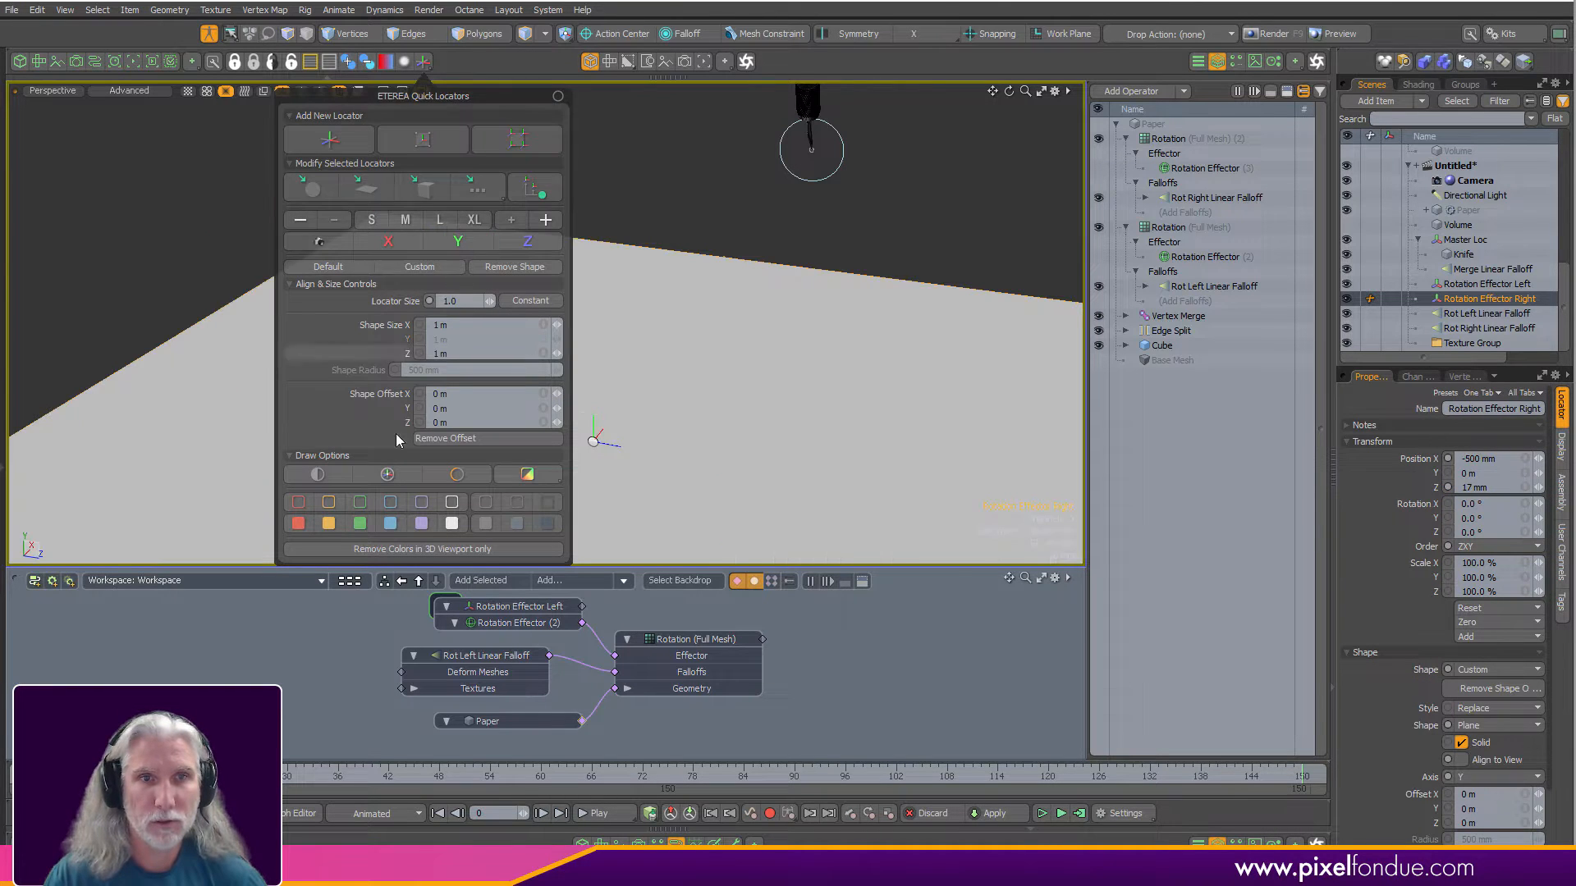
Give the Rotation Effector Right locator a green wireframe and set its shape size to 100 mm in X and Z.
click(359, 501)
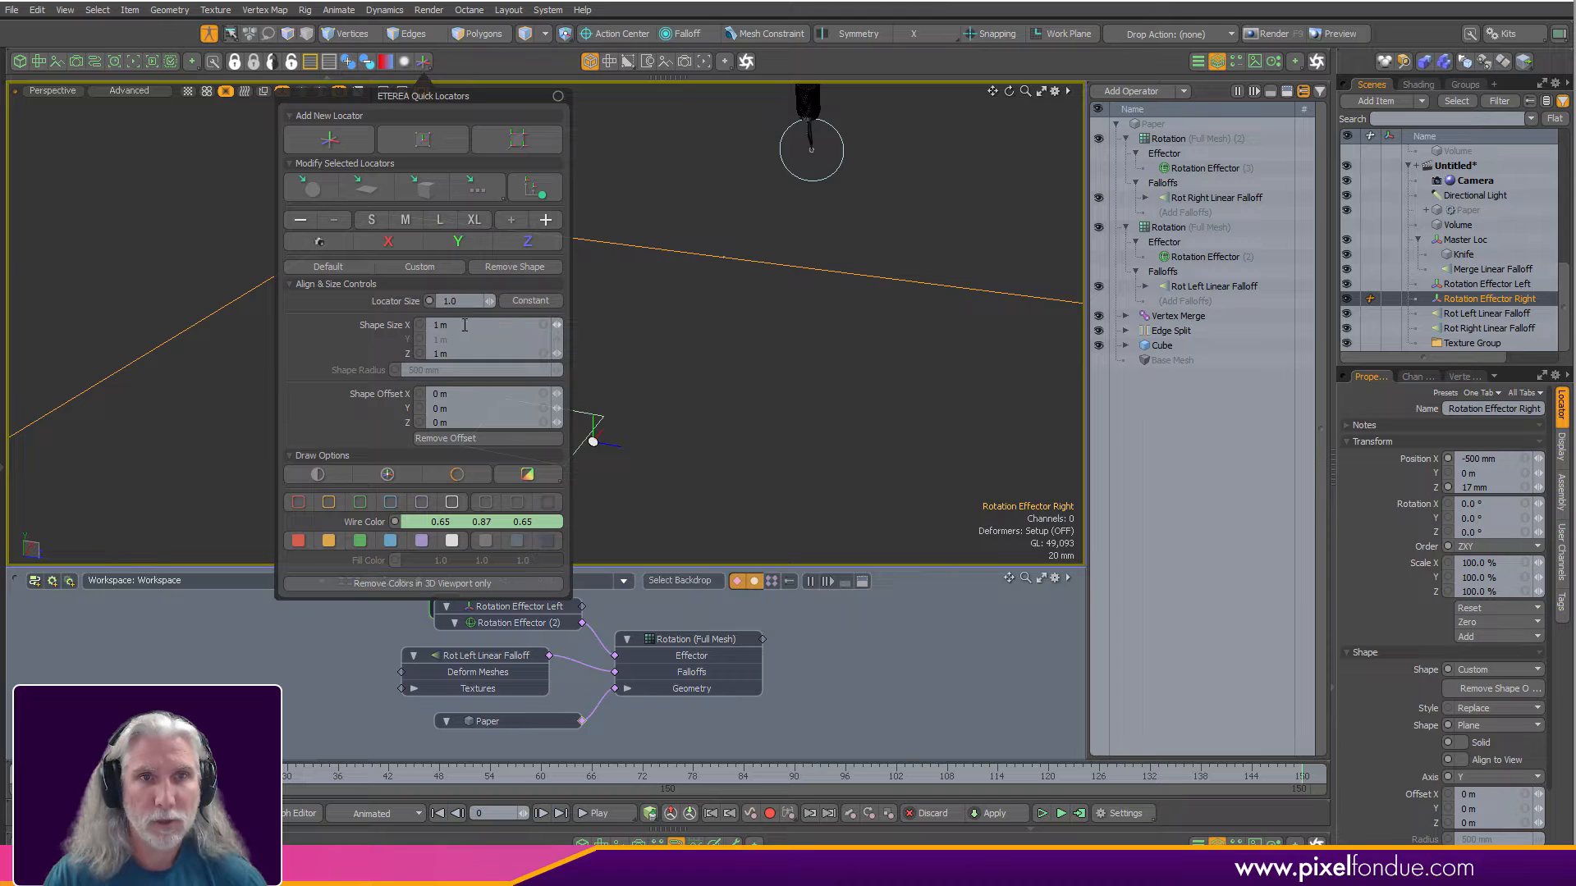
text(100mm)
key(Tab)
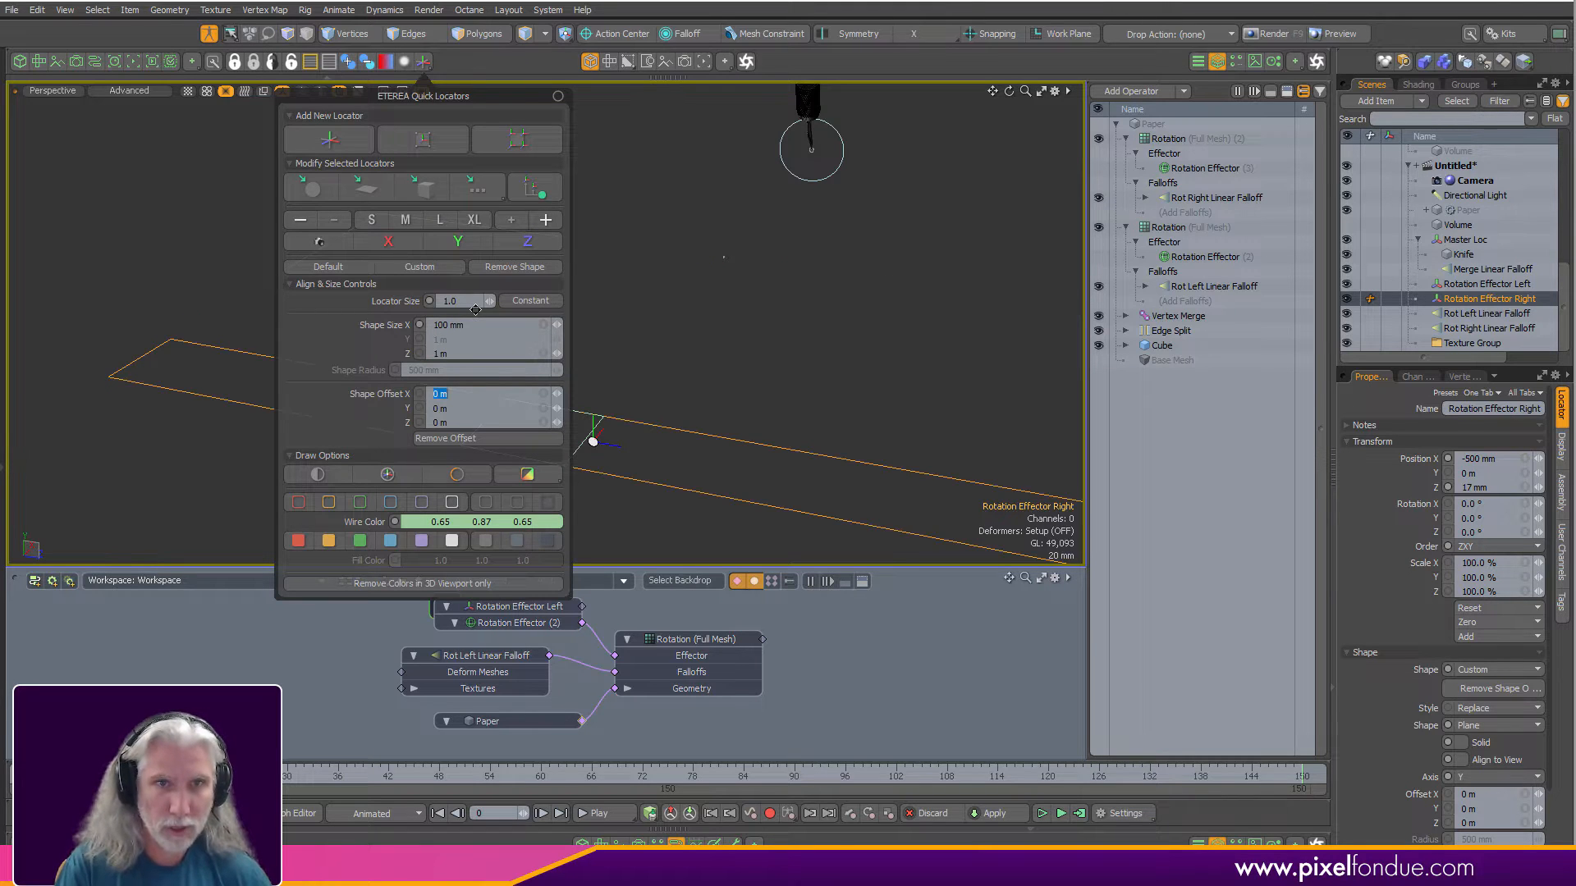
text(100mm)
key(Return)
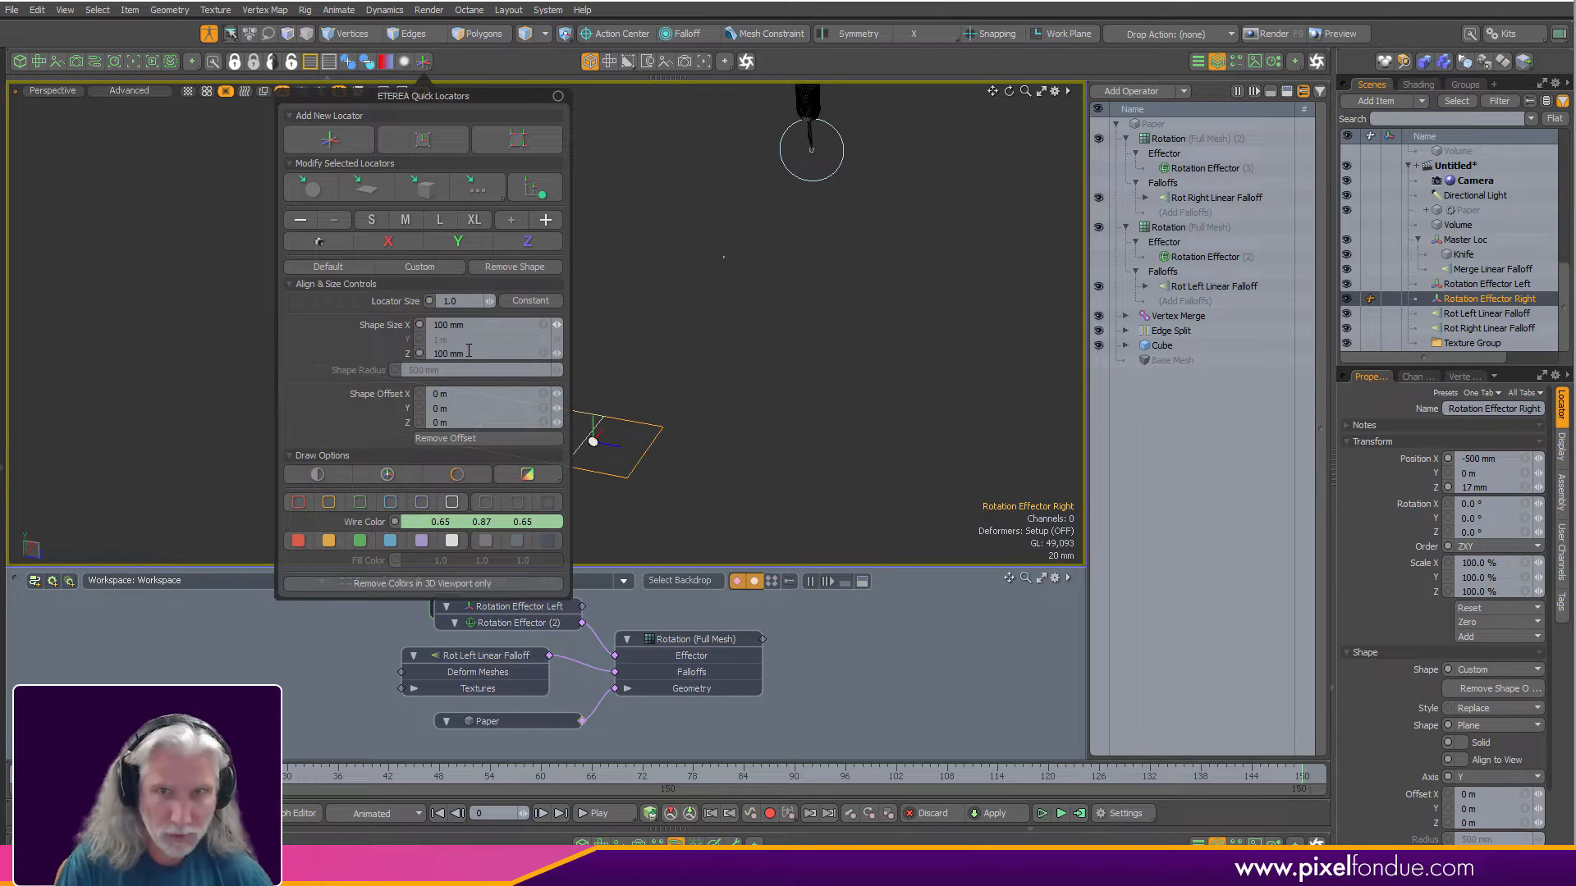
click(751, 358)
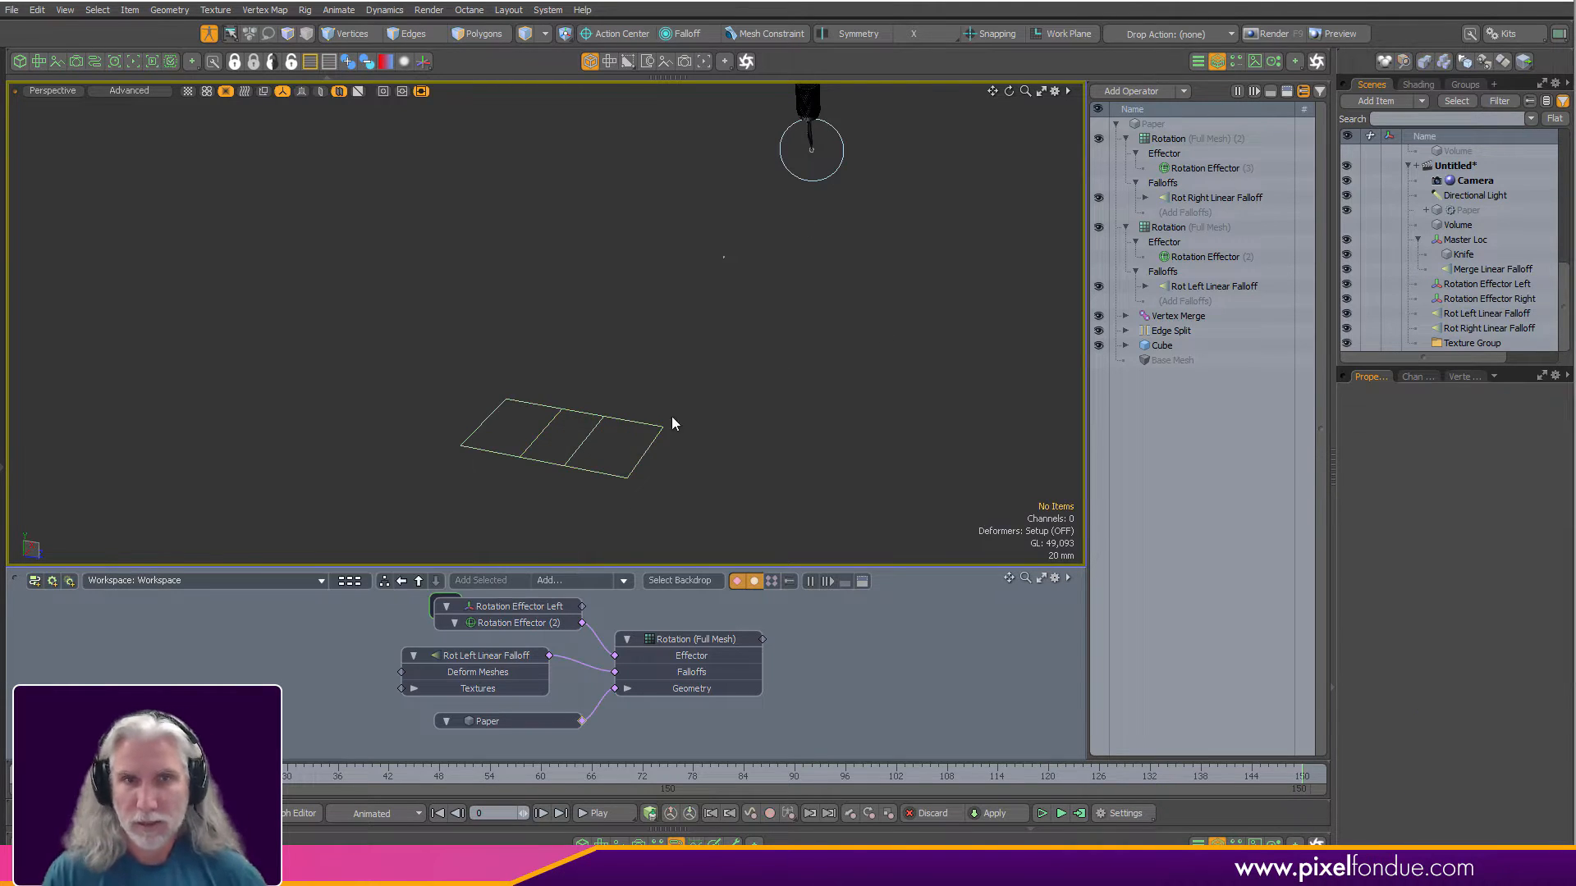
Turn off Setup mode to activate the deformers.
click(625, 482)
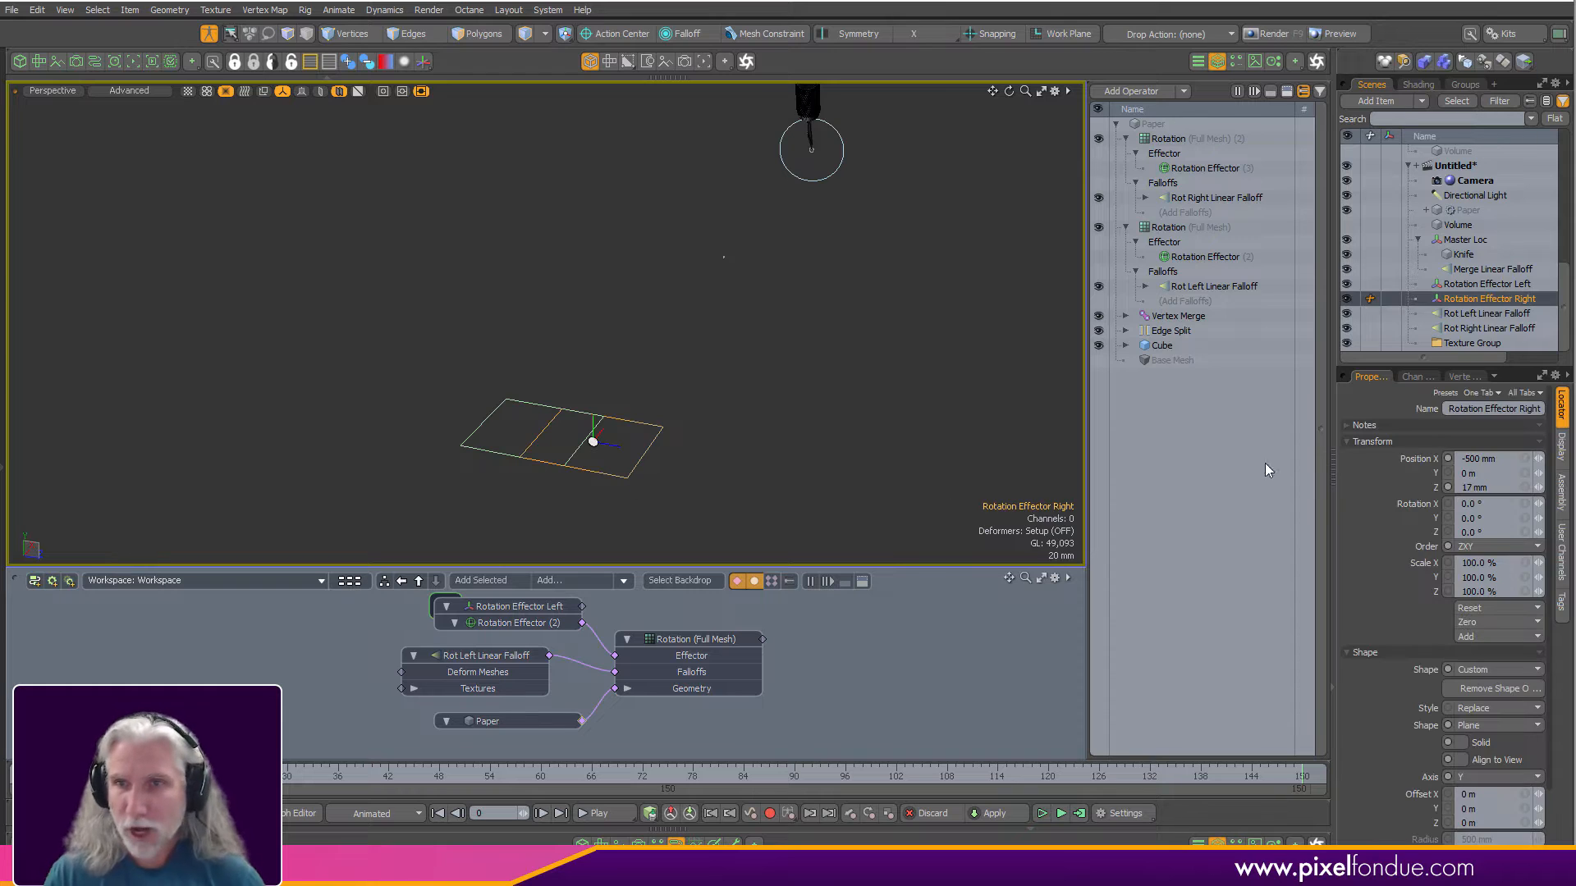
click(1520, 398)
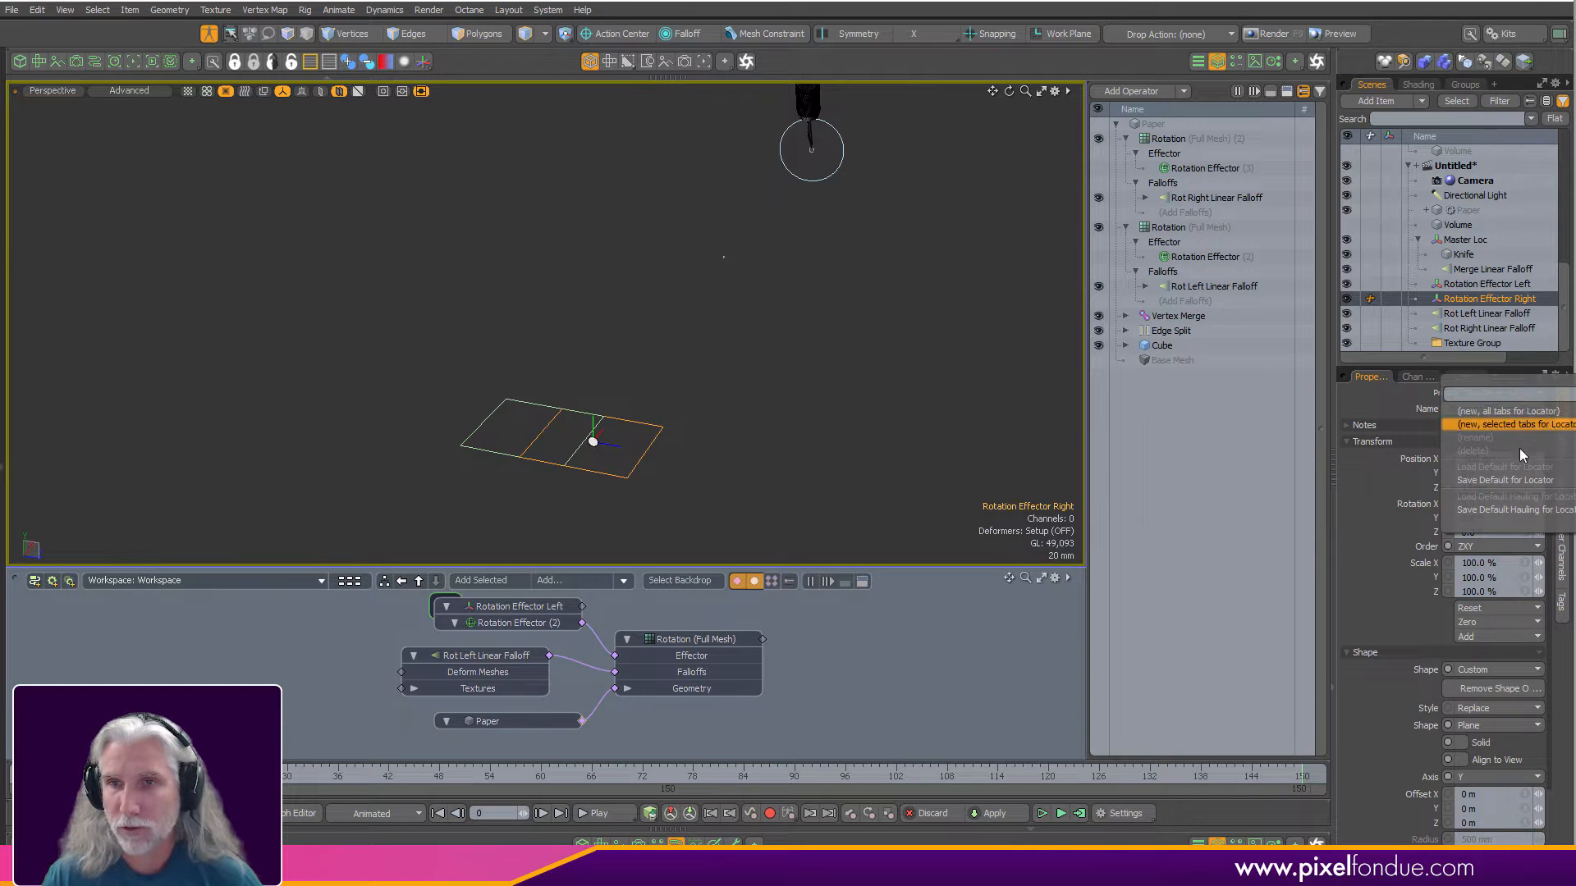
mouse_move(752, 446)
alt+mouse_down()
mouse_move(717, 411)
mouse_move(738, 450)
alt+mouse_up()
click(673, 333)
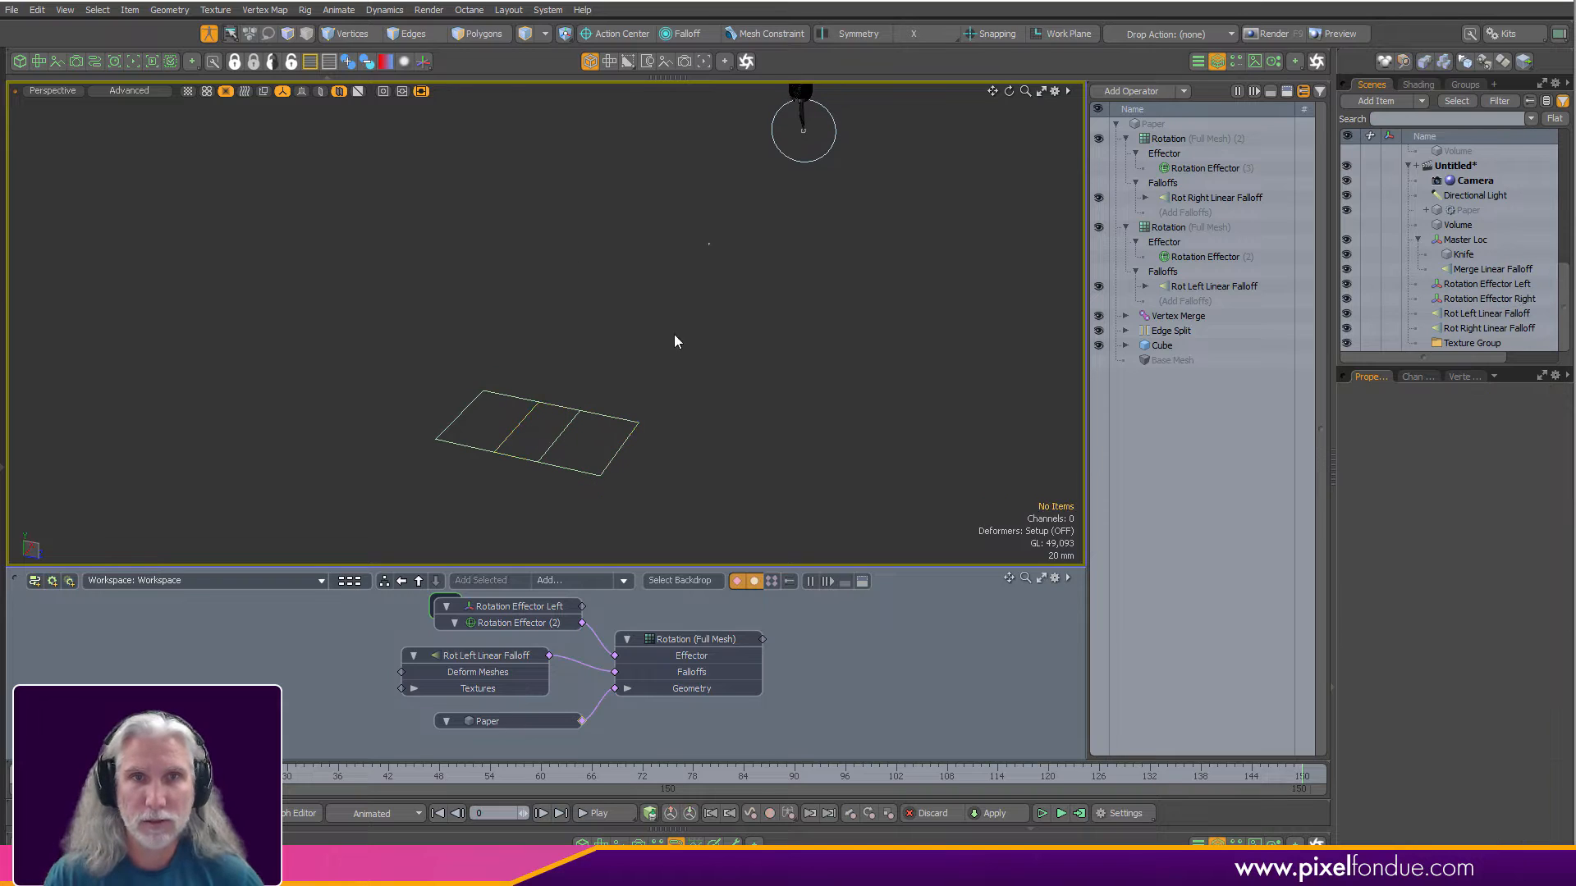
click(211, 35)
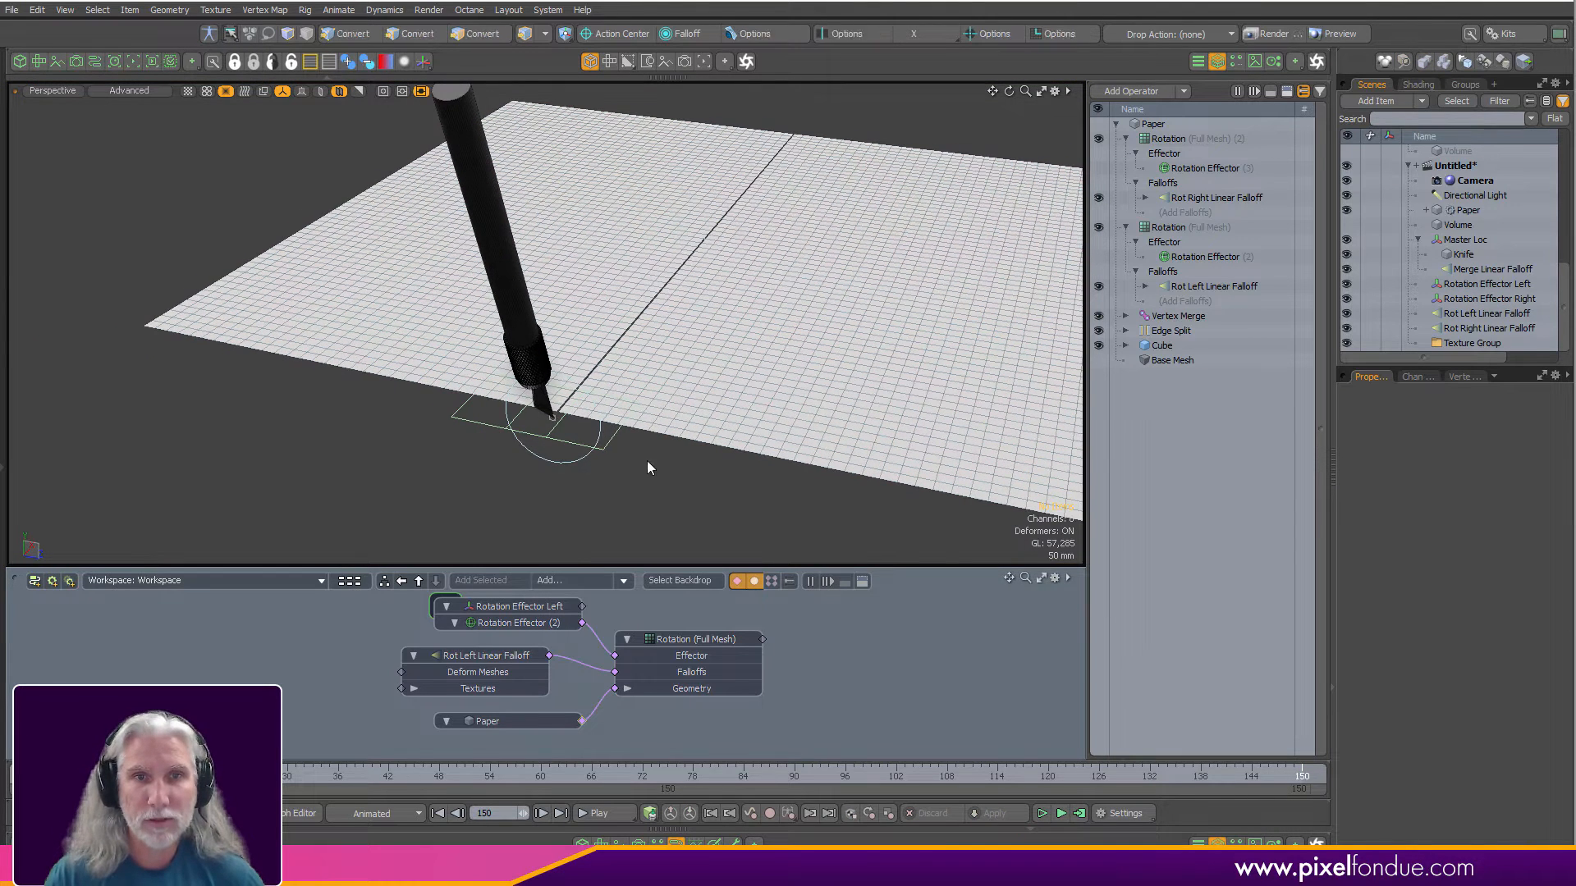
Try rotating the right and left rotation effectors about Y in turn, undoing each test and clearing the selection.
click(607, 455)
key(y)
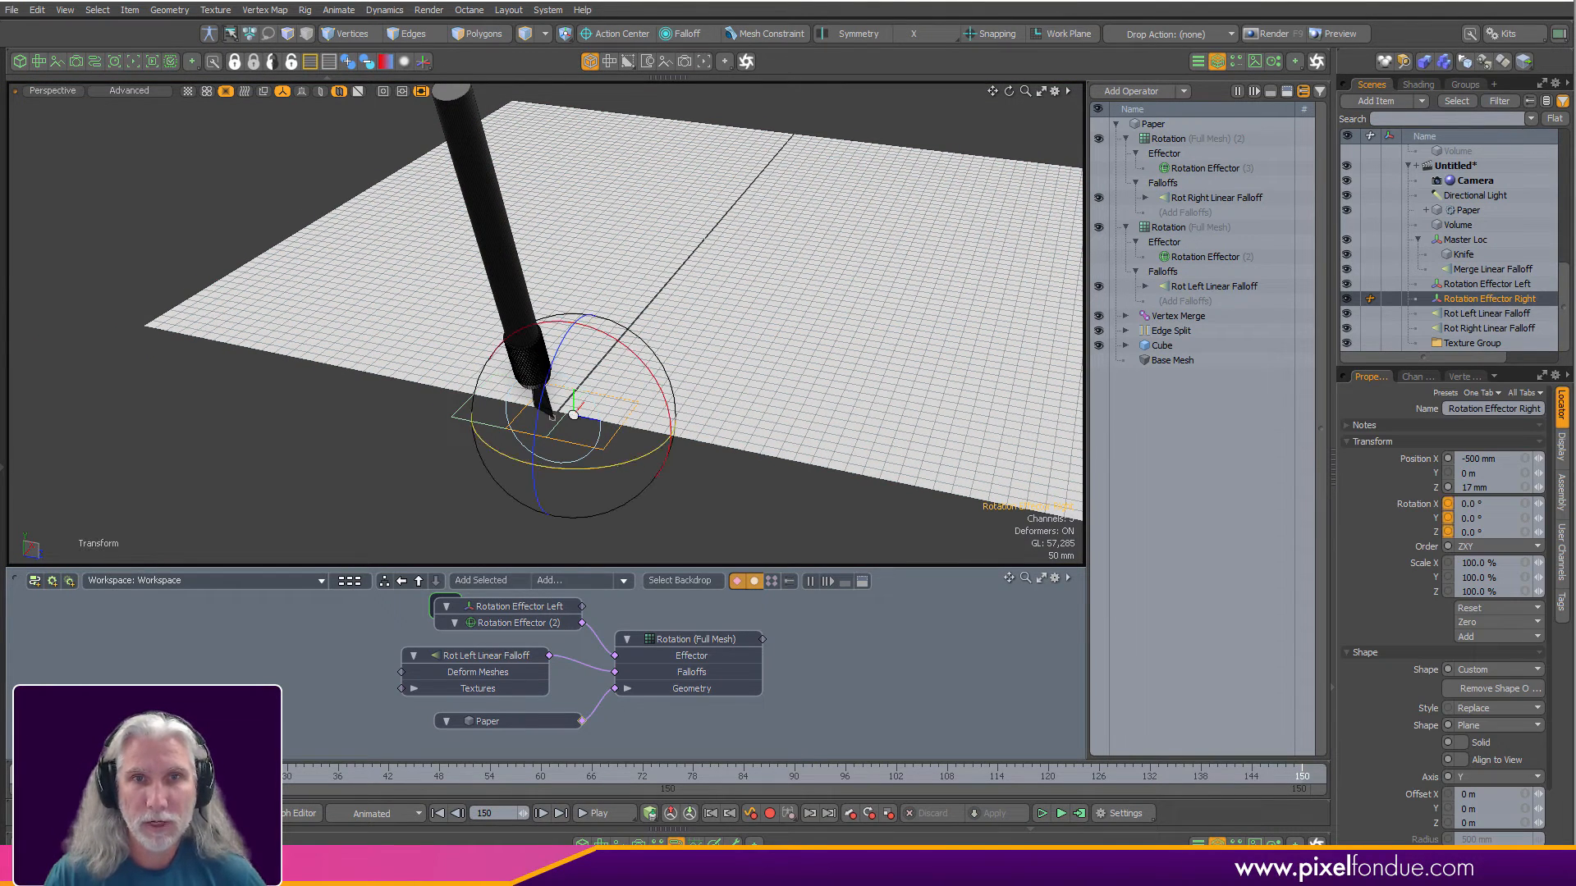
drag(516, 458, 490, 436)
key(ctrl+z)
click(450, 419)
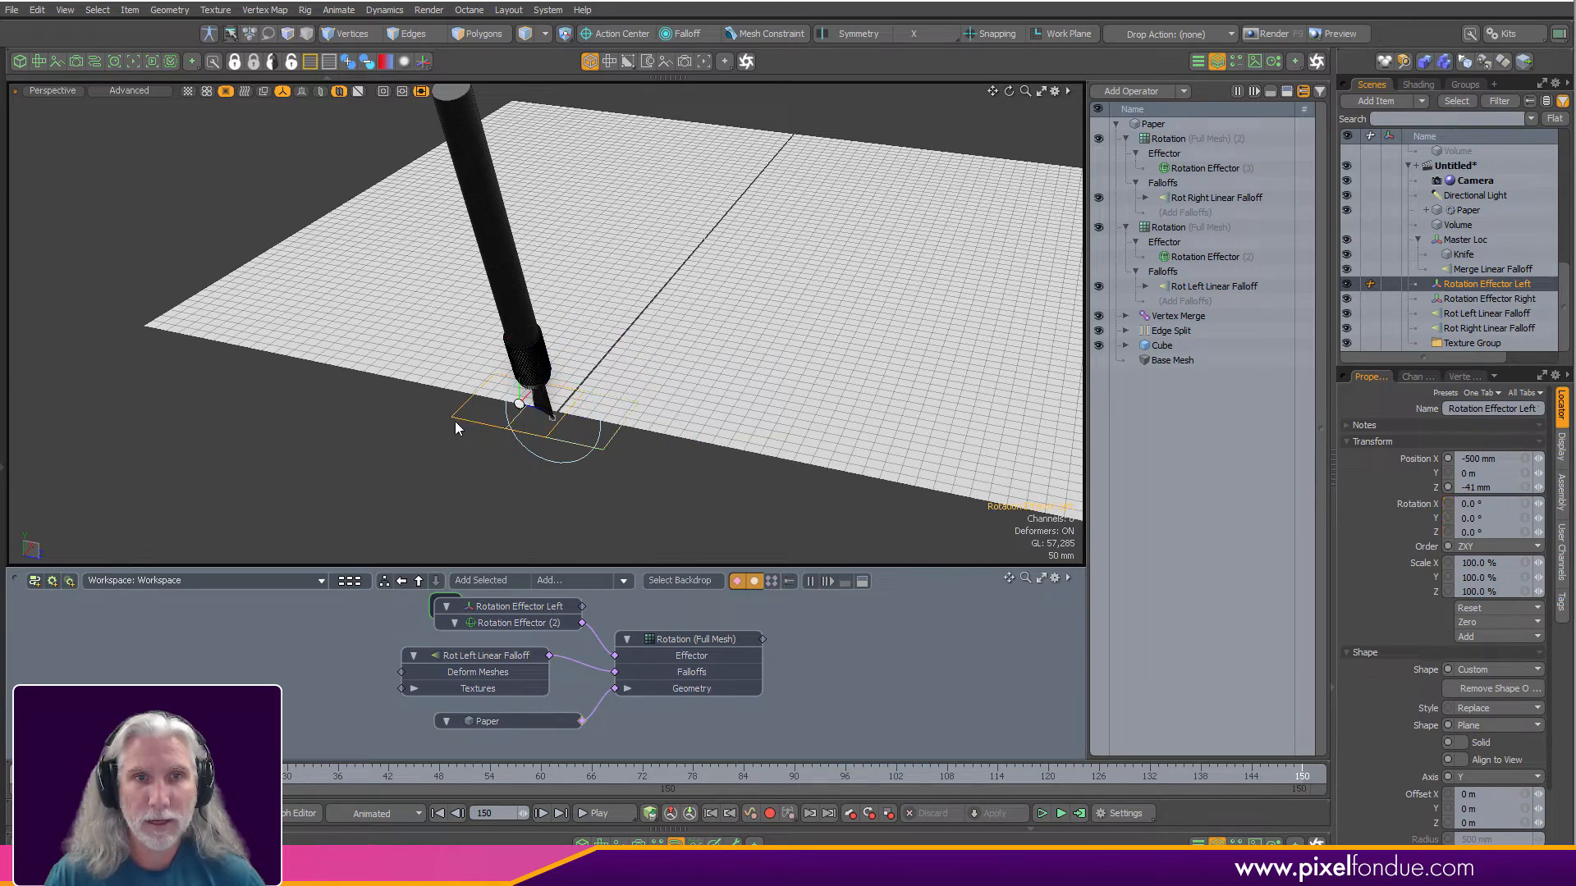
drag(513, 457, 541, 460)
key(ctrl+z)
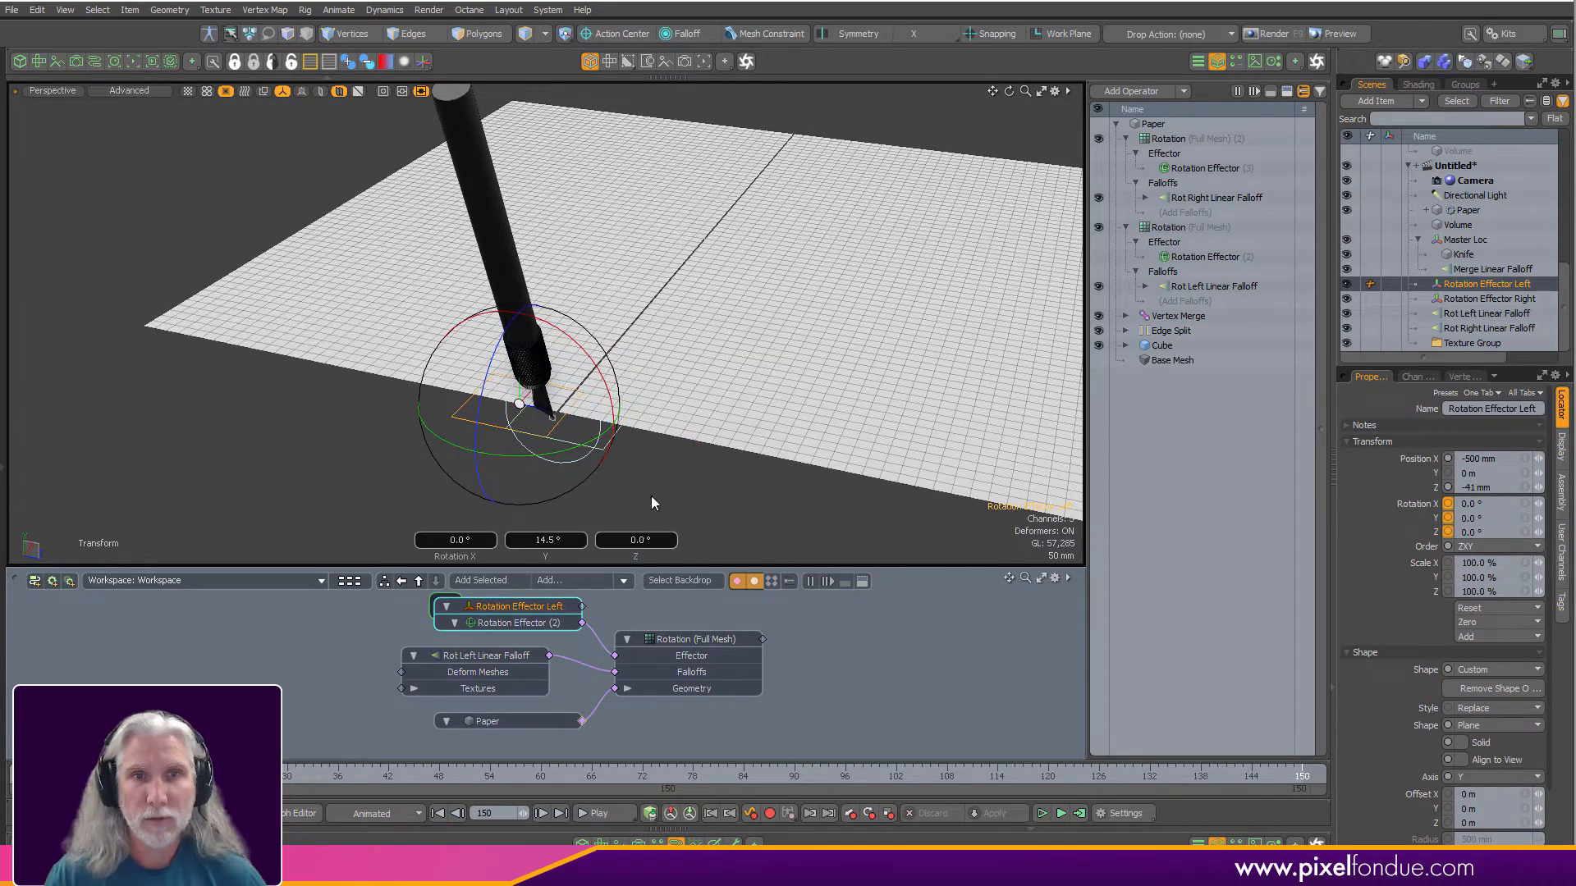
key(Escape)
key(Escape)
Go to frame 105, select both rotation effector locators and key their rotation at 0°.
alt+drag(651, 495, 627, 476)
scroll(620, 481, down, 3)
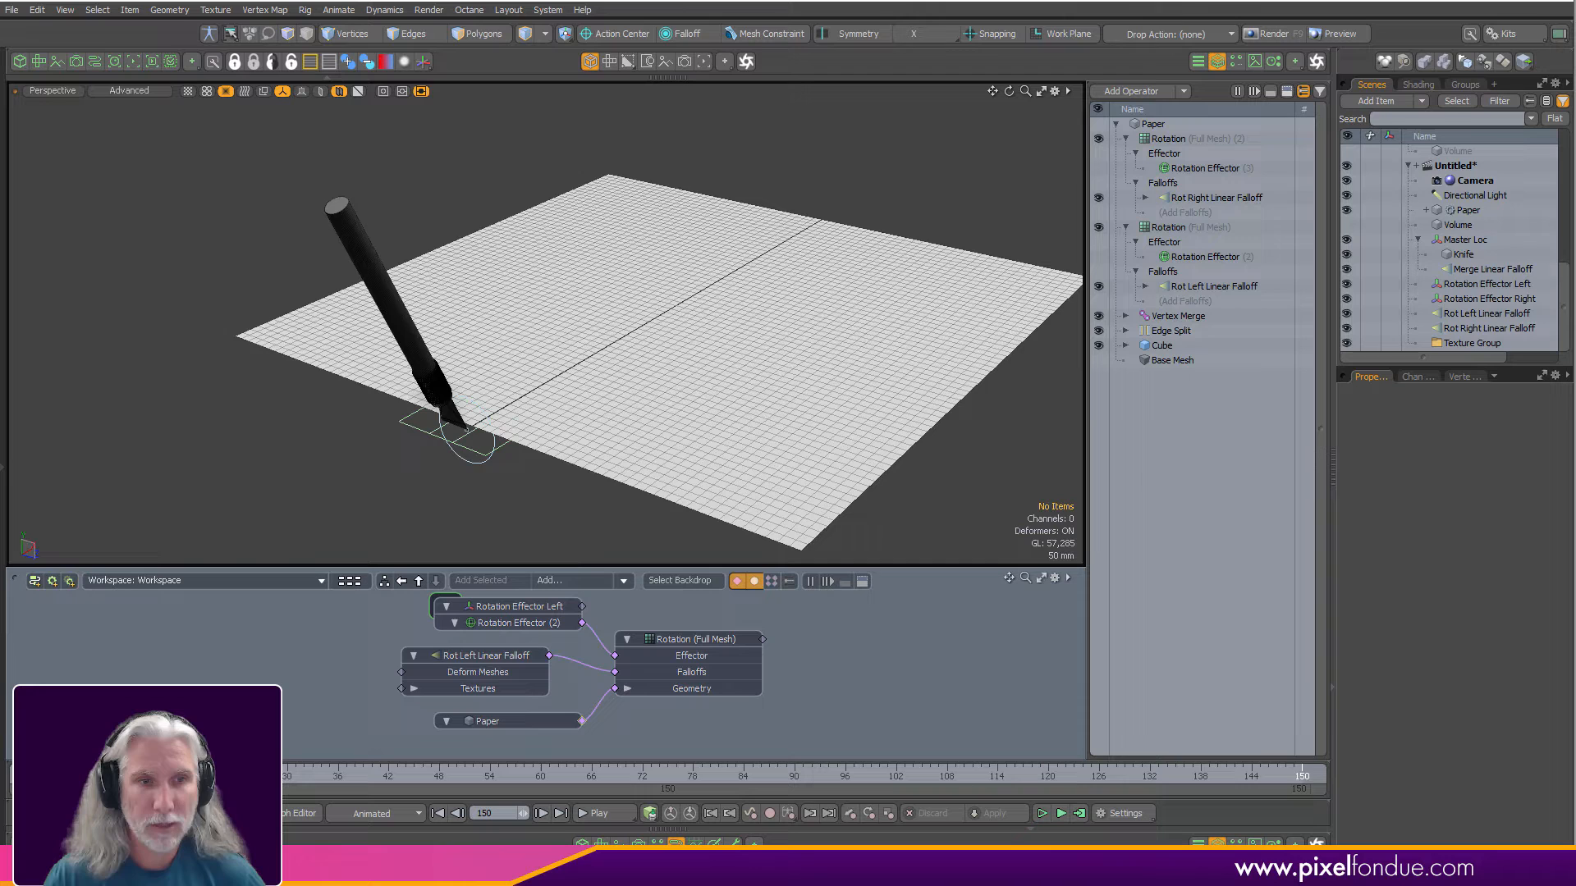
drag(37, 774, 922, 774)
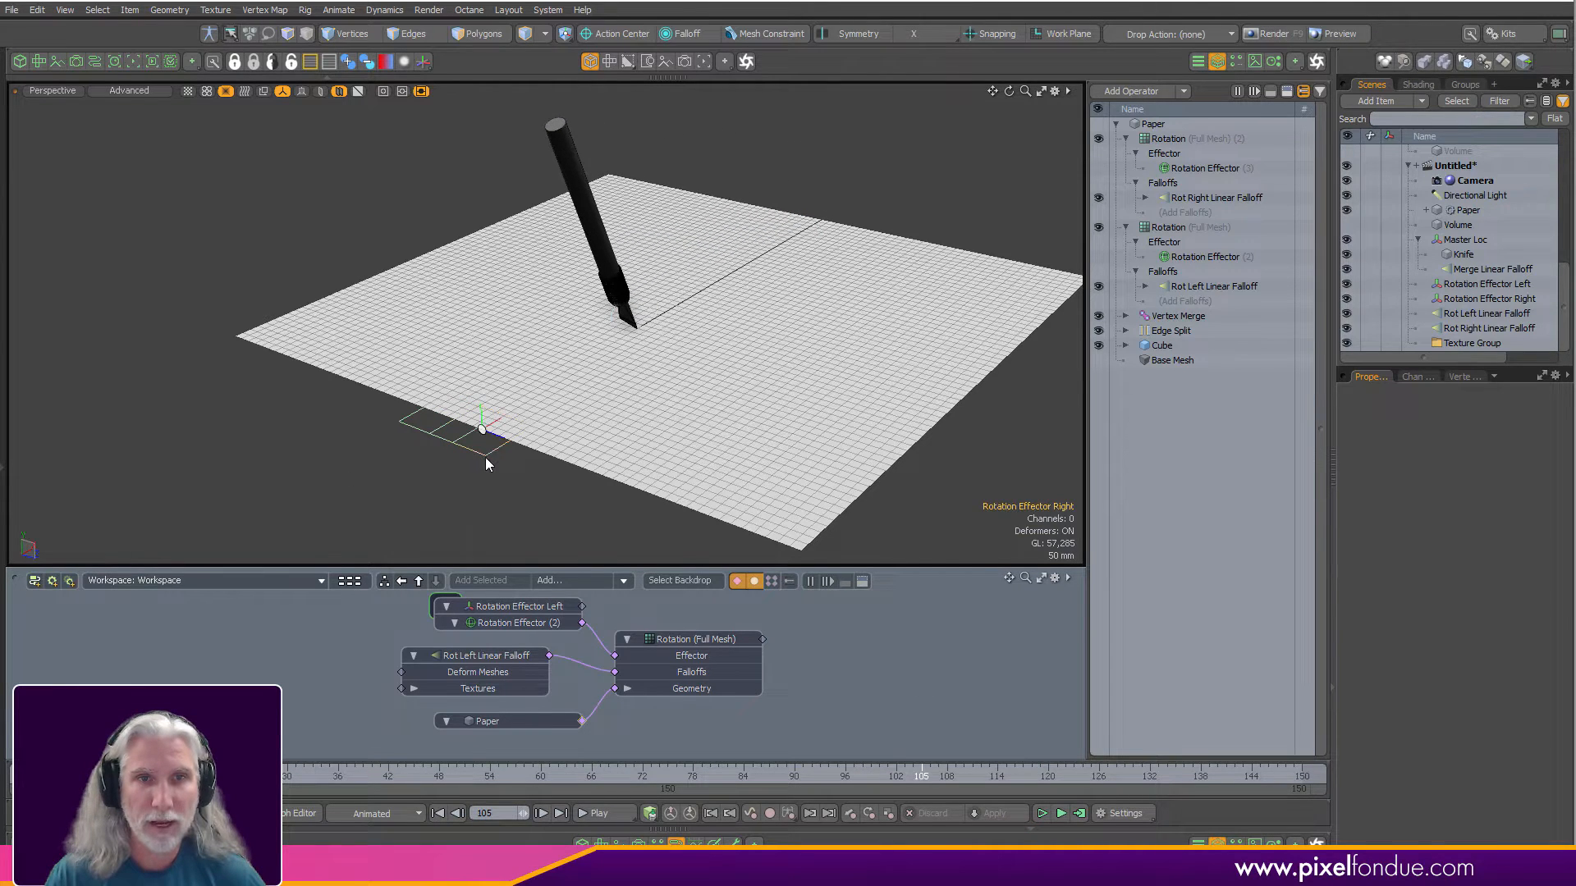
shift+click(417, 430)
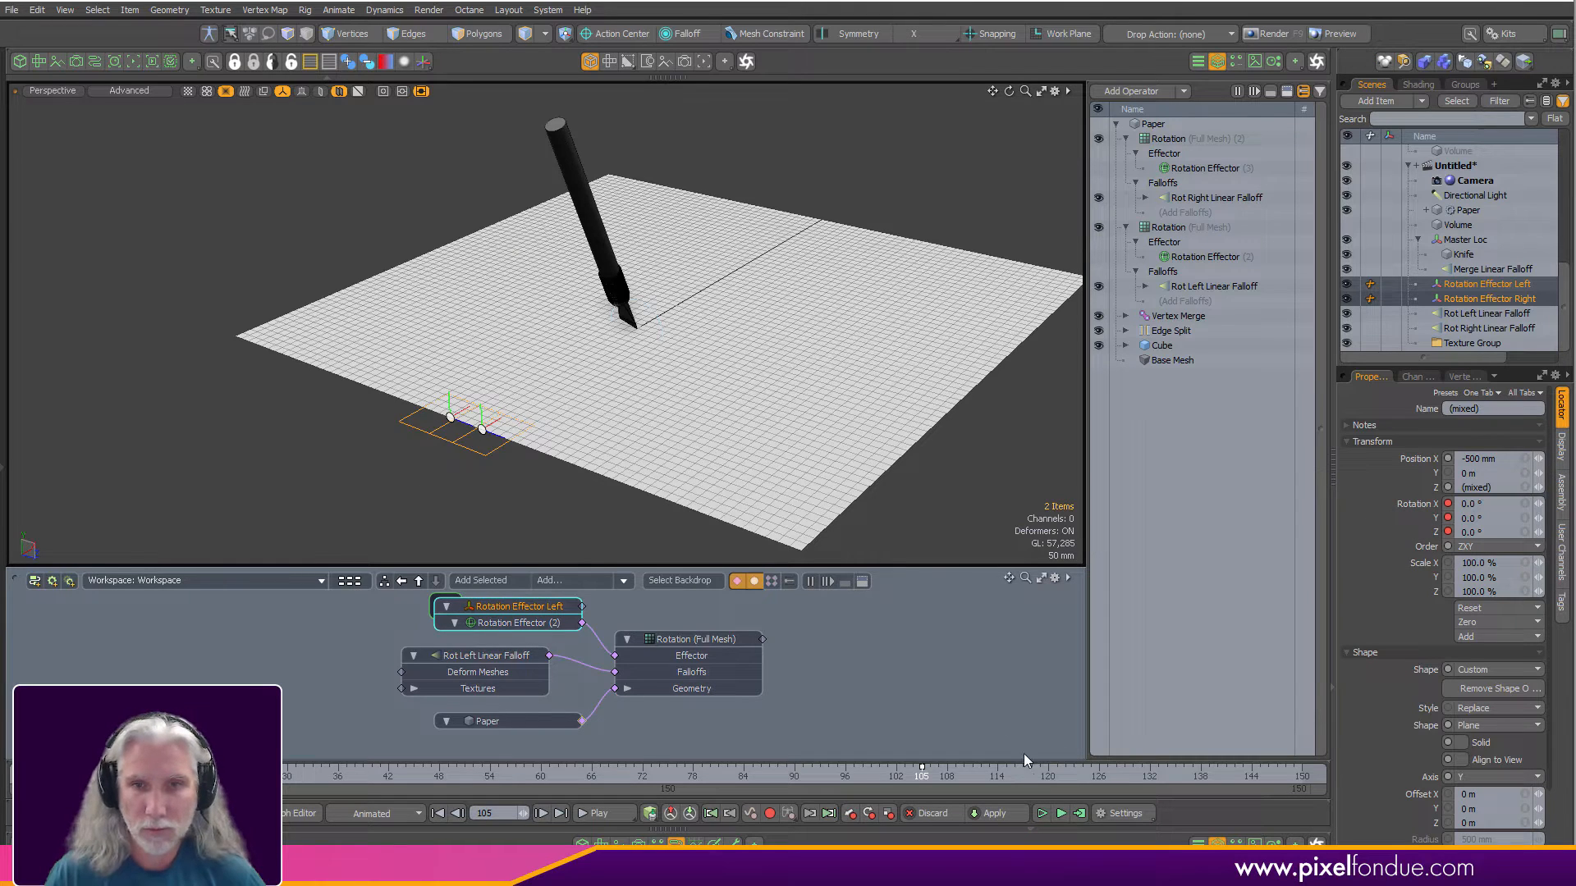
At frame 144, rotate the right and left effectors about Y in opposite directions to open the cut, with the left one at 3.0°.
mouse_move(1074, 772)
mouse_down()
mouse_move(1268, 772)
mouse_move(1250, 771)
mouse_up()
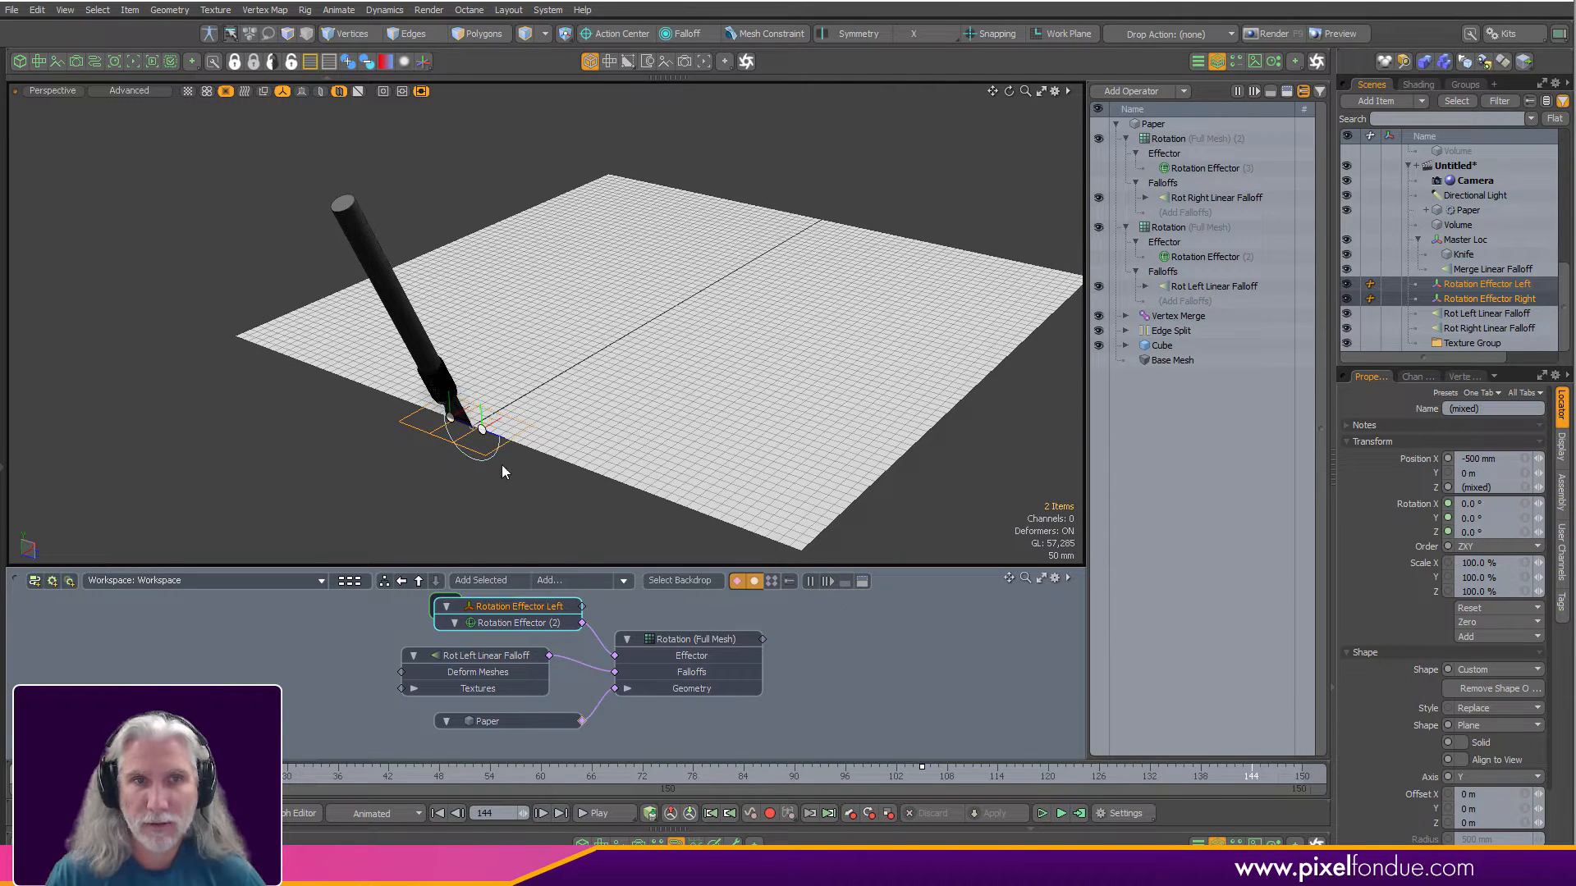
click(503, 503)
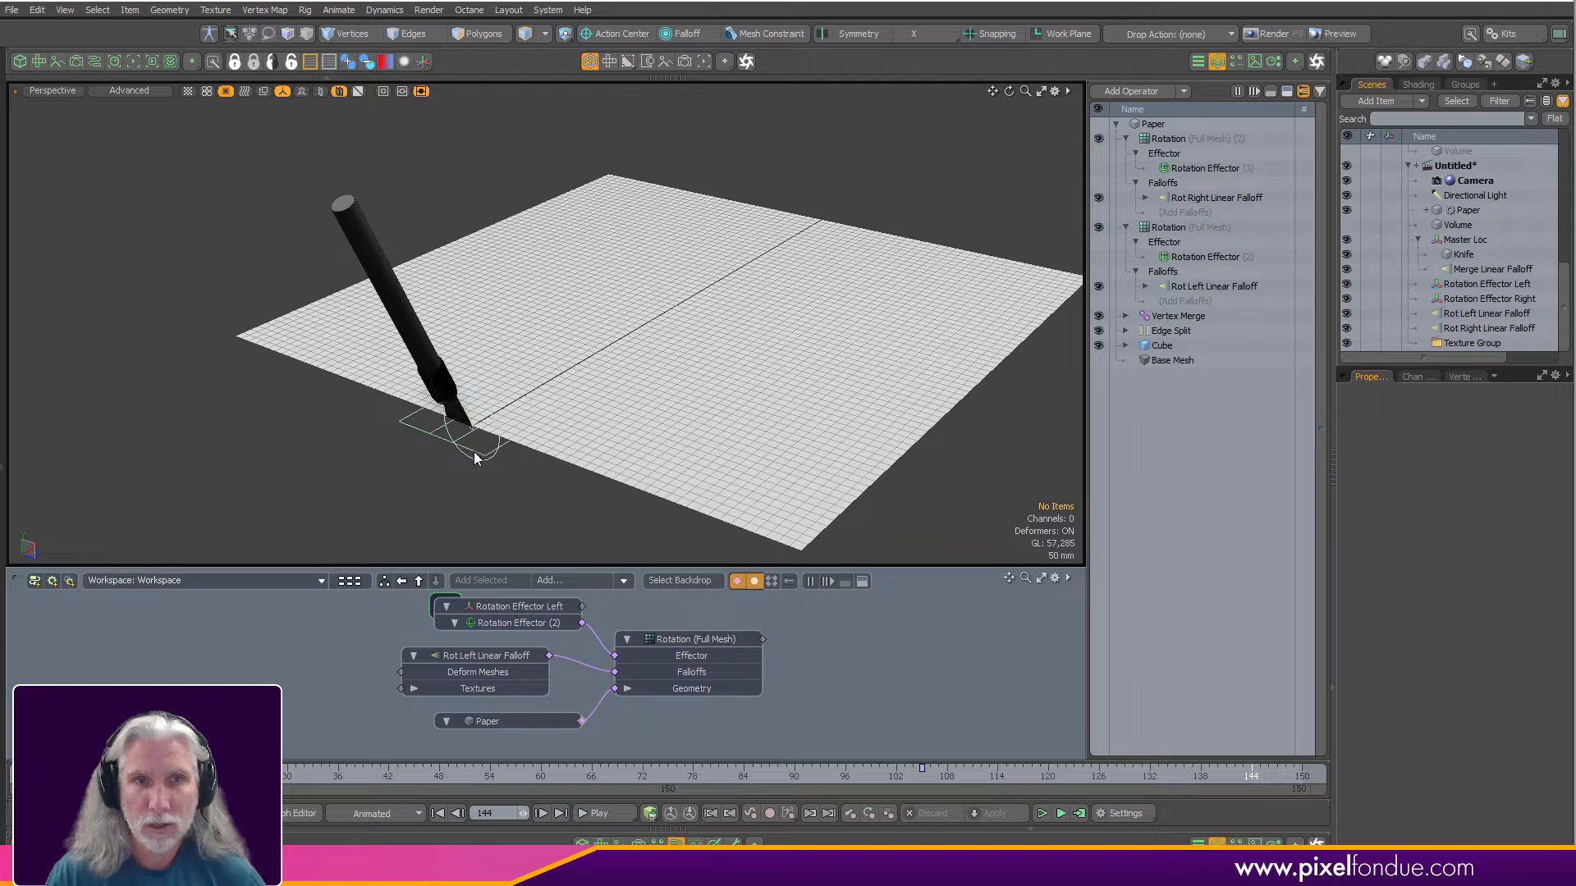
click(475, 457)
key(y)
drag(510, 480, 445, 467)
key(q)
click(412, 428)
key(e)
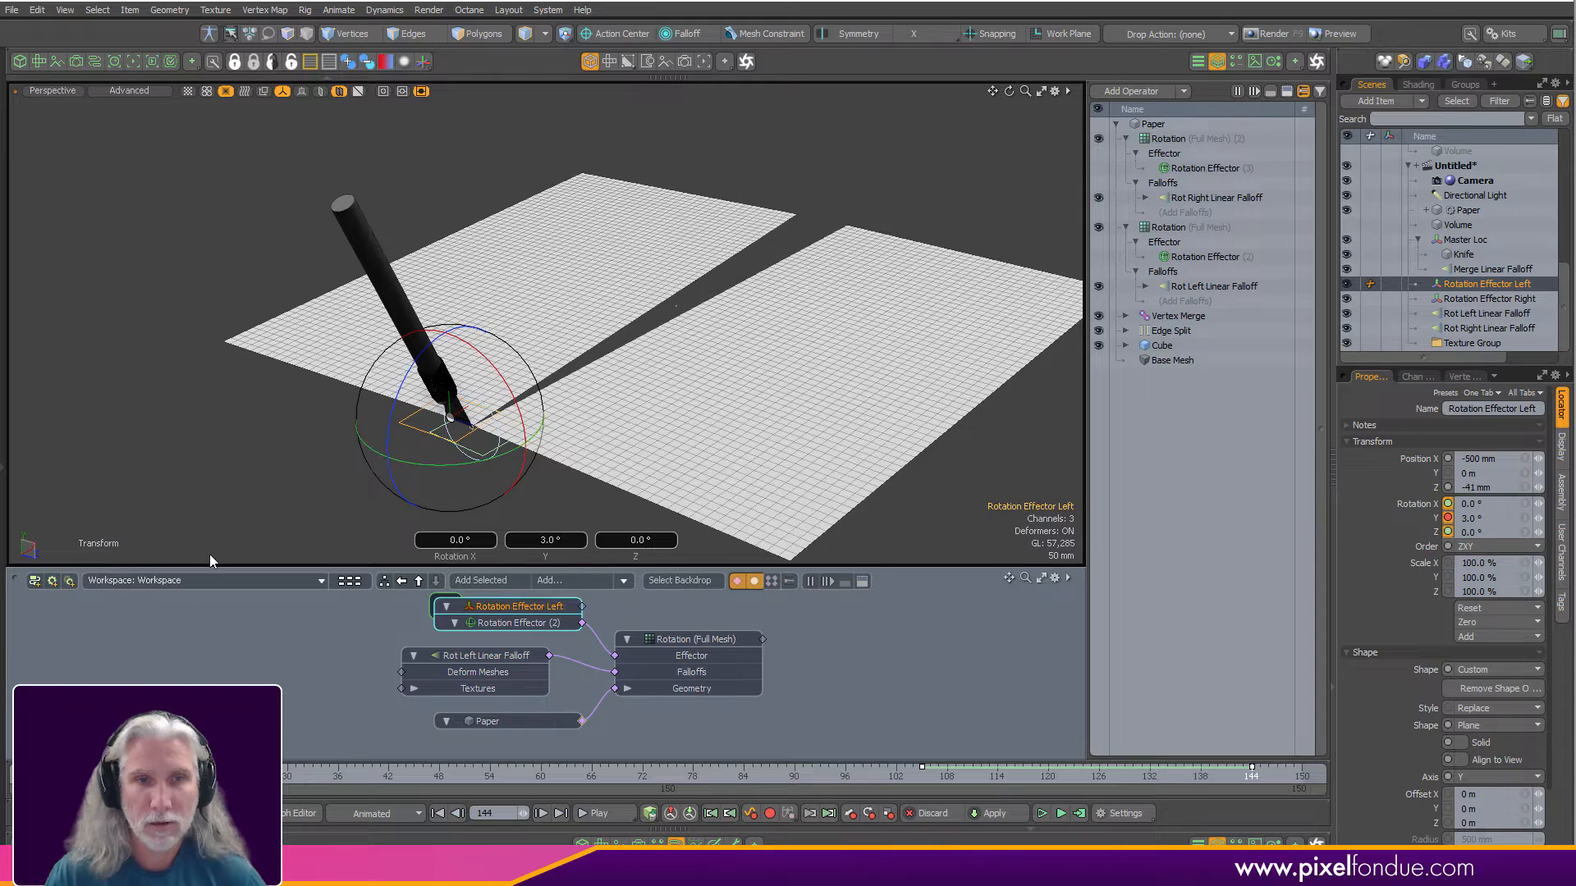
key(Escape)
Scrub through the paper-cut animation and collapse the schematic to enlarge the viewport.
click(75, 776)
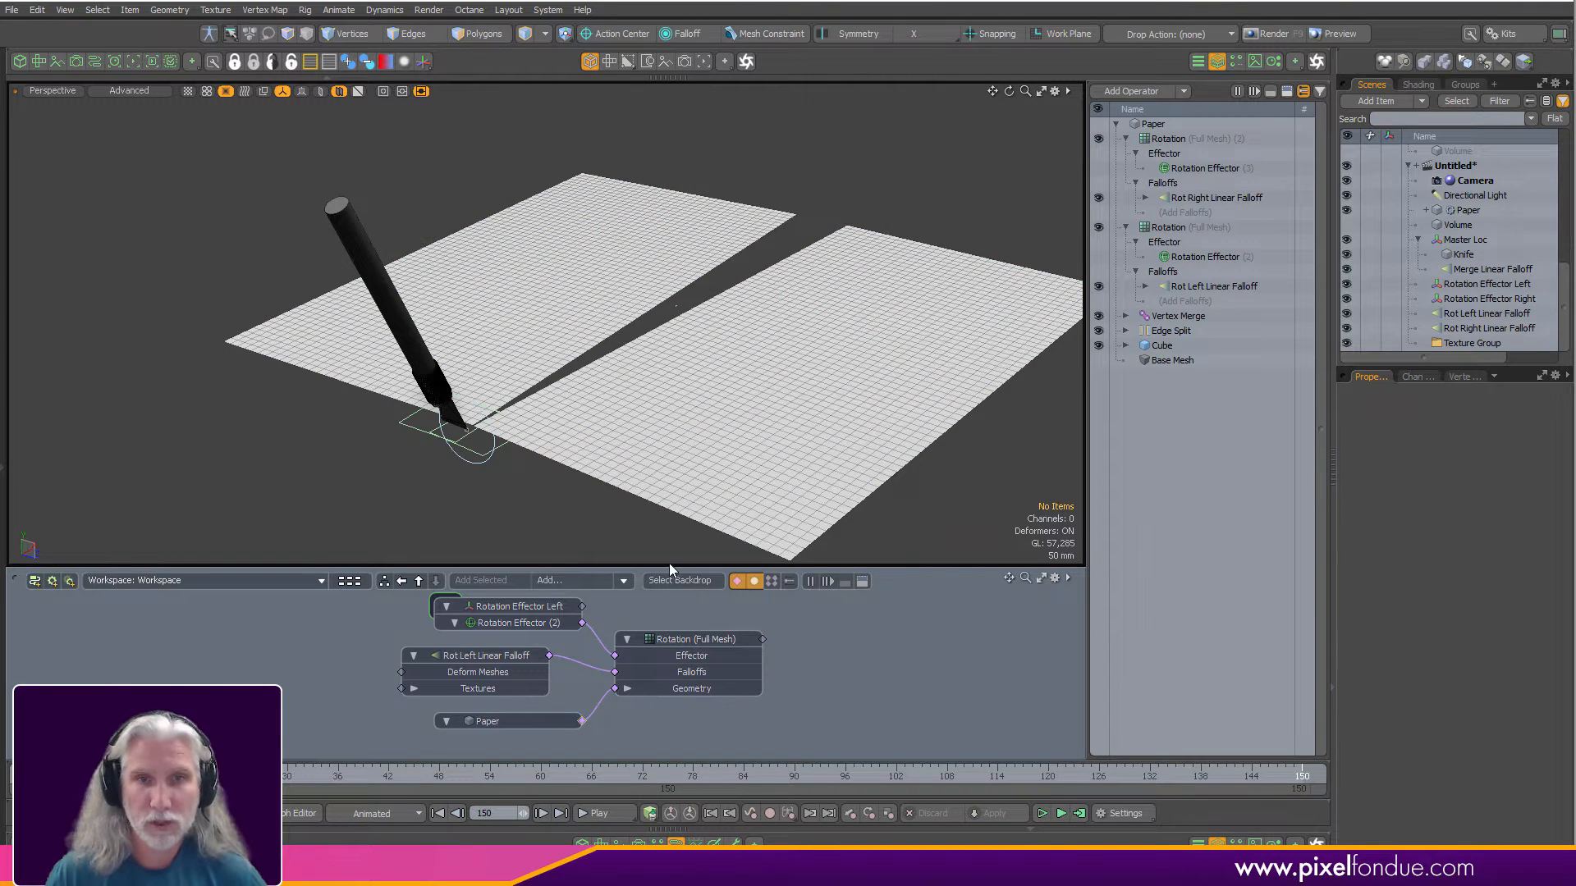
drag(670, 566, 672, 823)
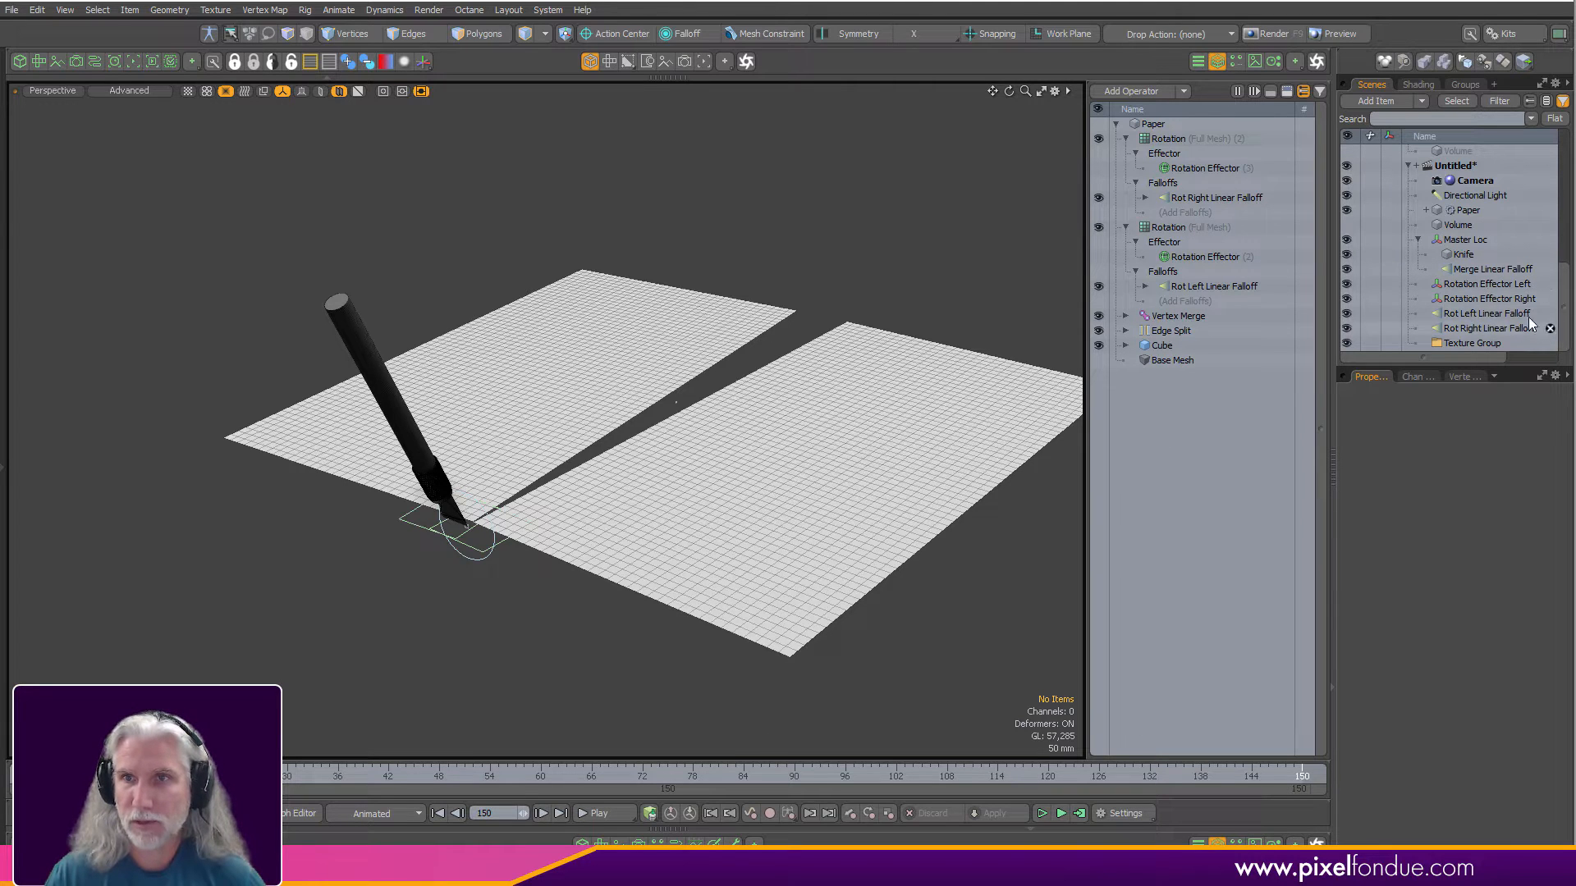
Select both rotation effectors and expand the timeline to show their keyframe tracks grouped by item and channel.
click(1483, 295)
shift+click(1482, 283)
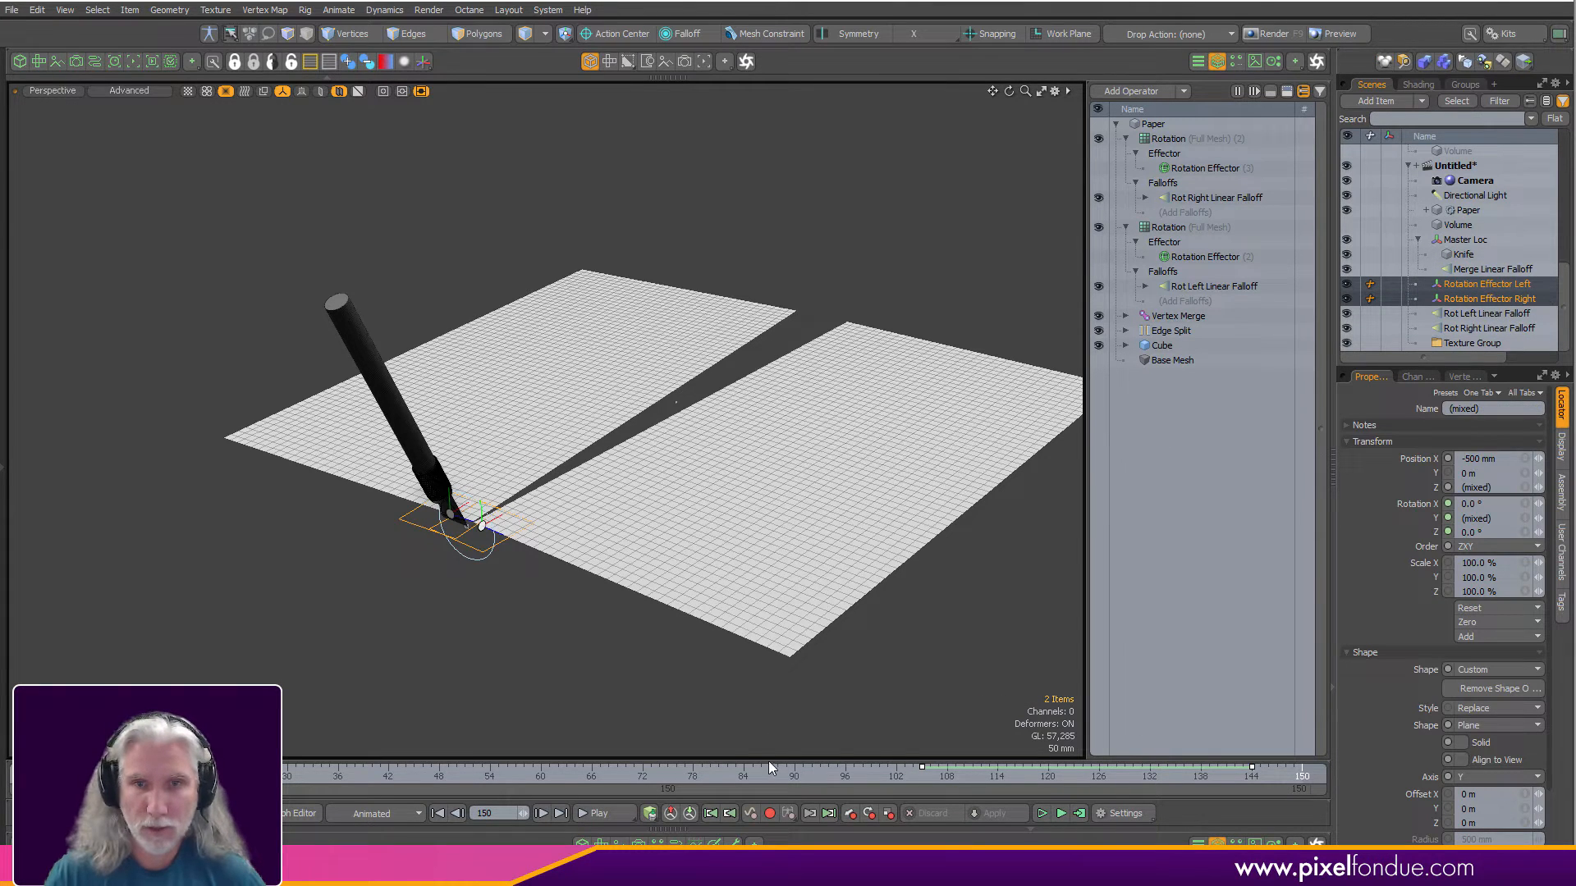
key(Escape)
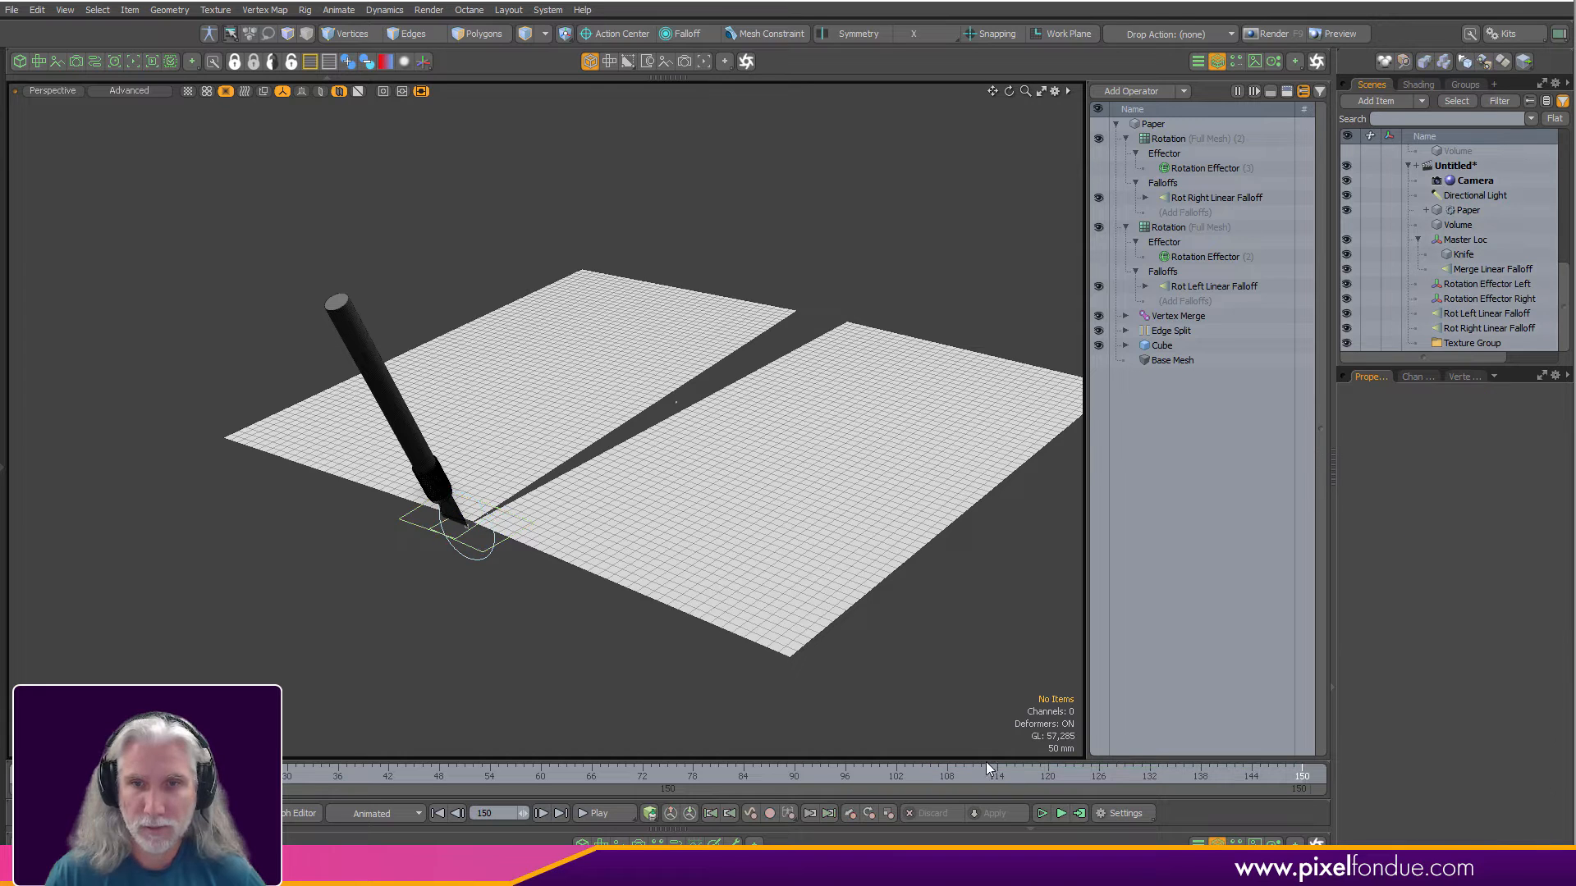
click(1502, 284)
shift+click(1496, 300)
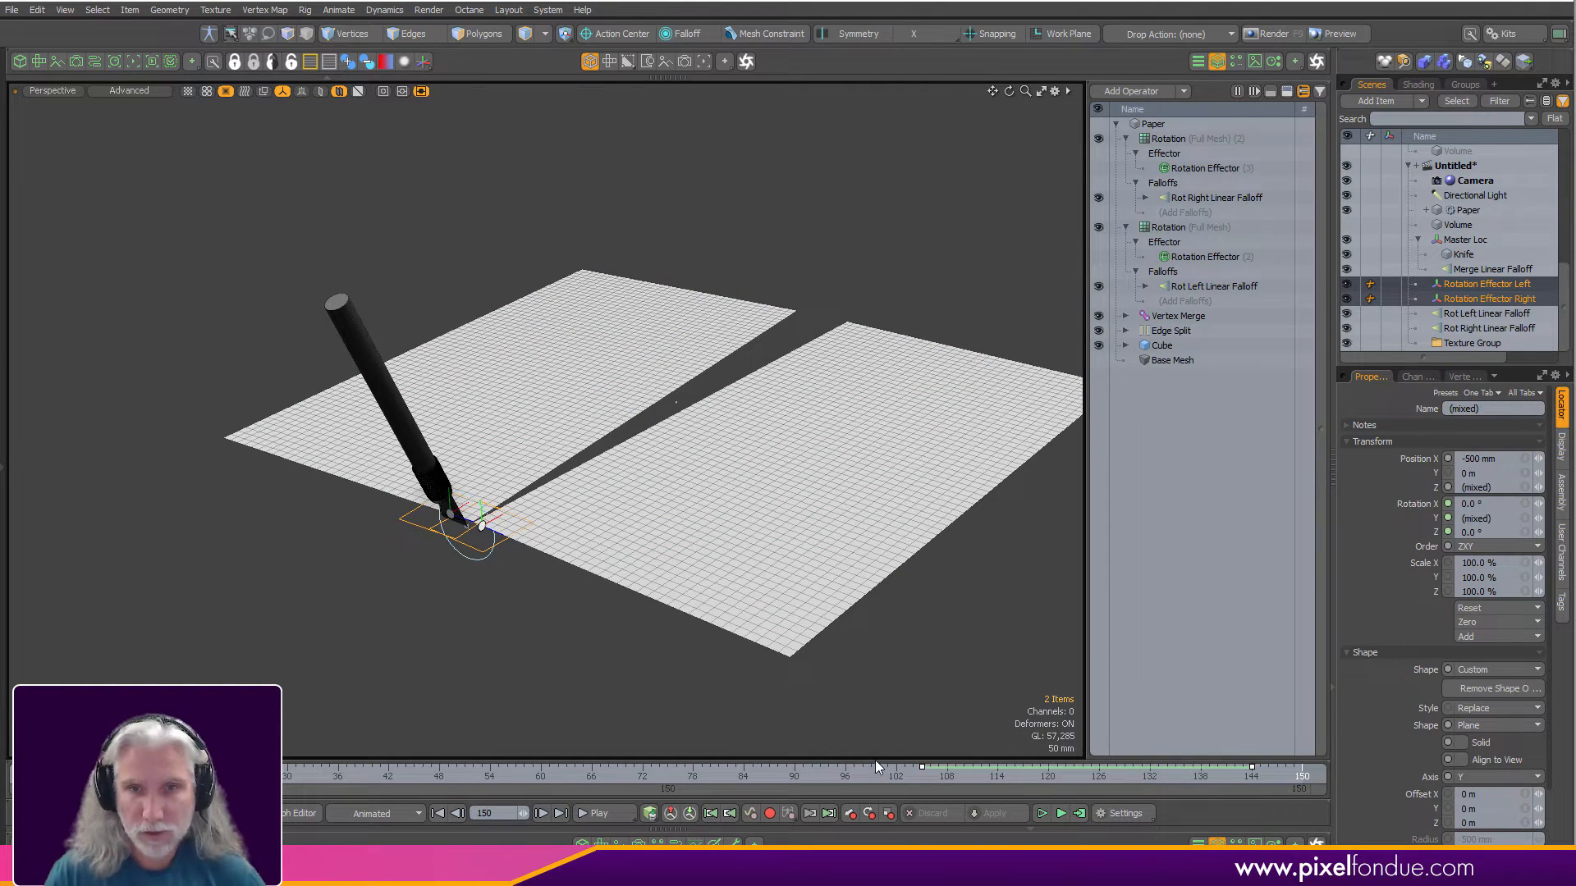
drag(875, 760, 691, 694)
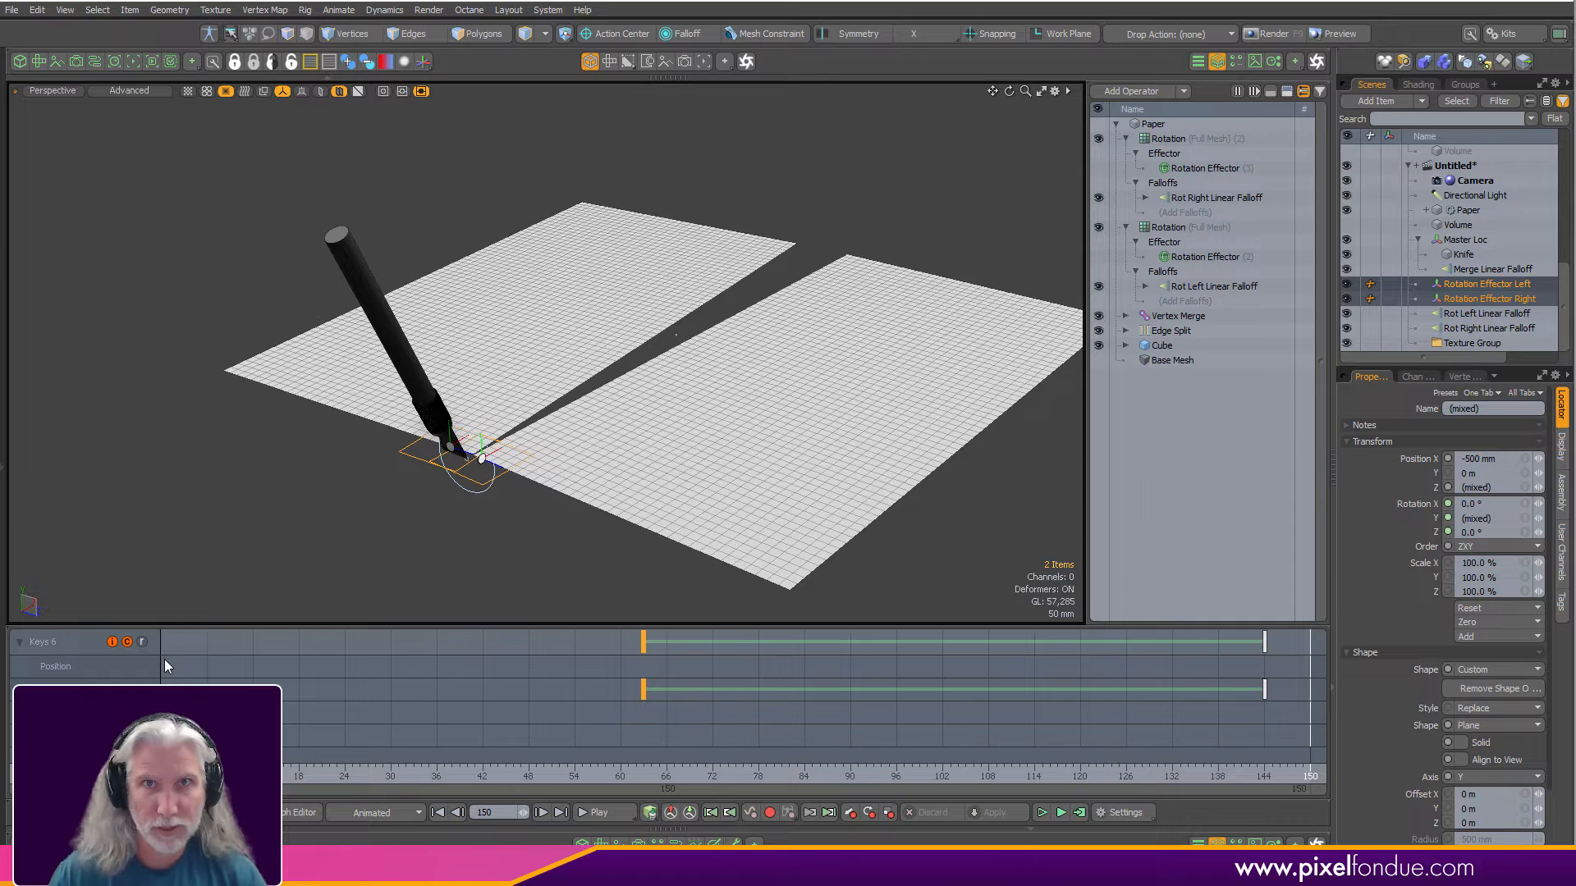
click(69, 679)
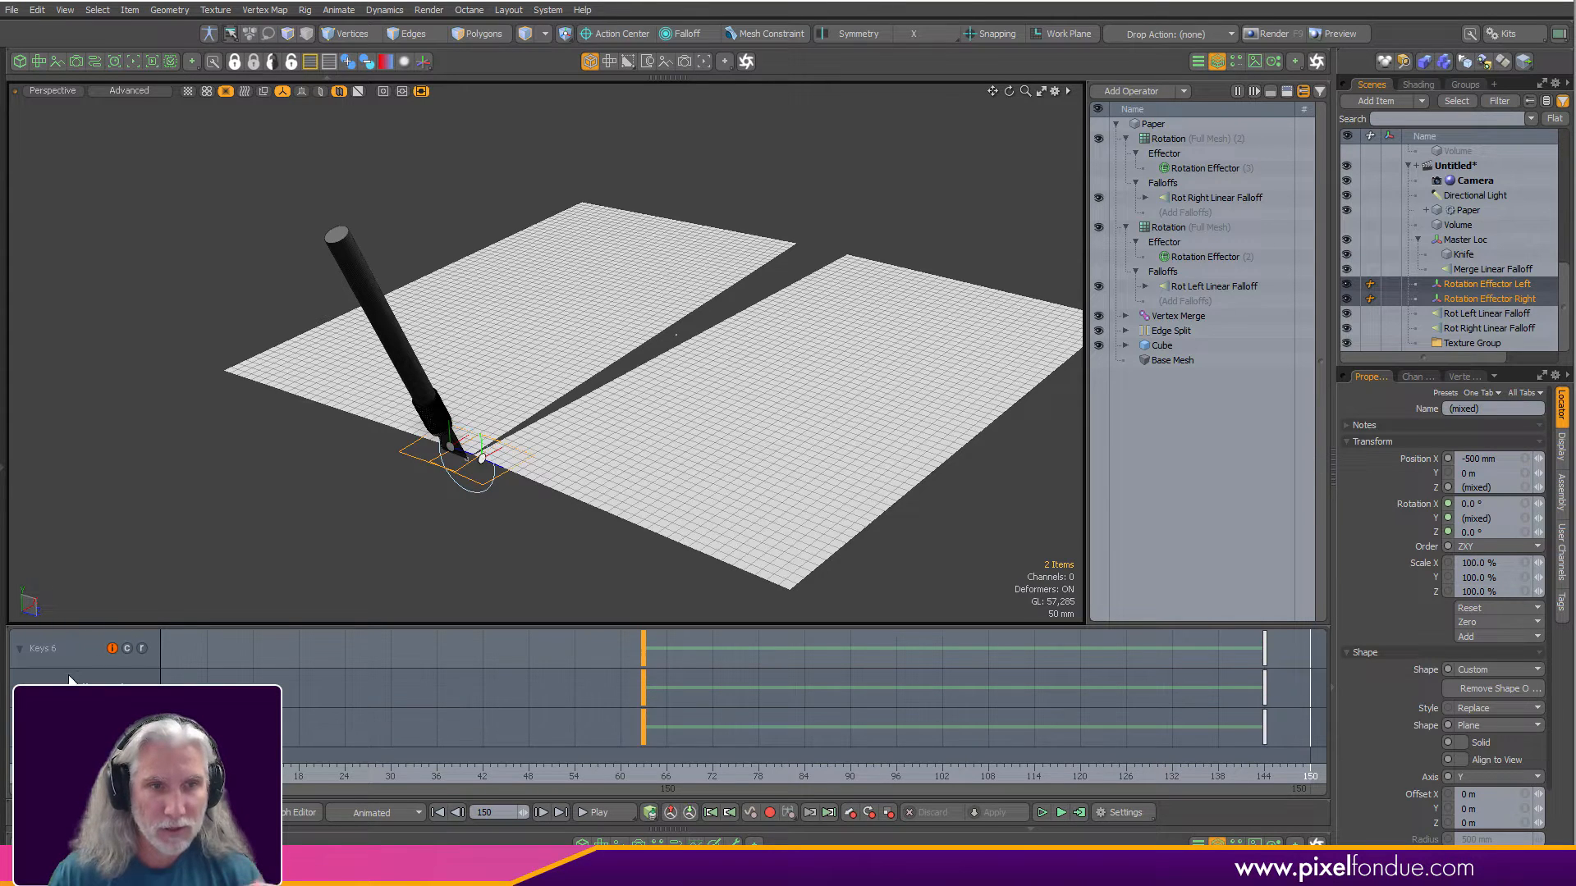
click(36, 660)
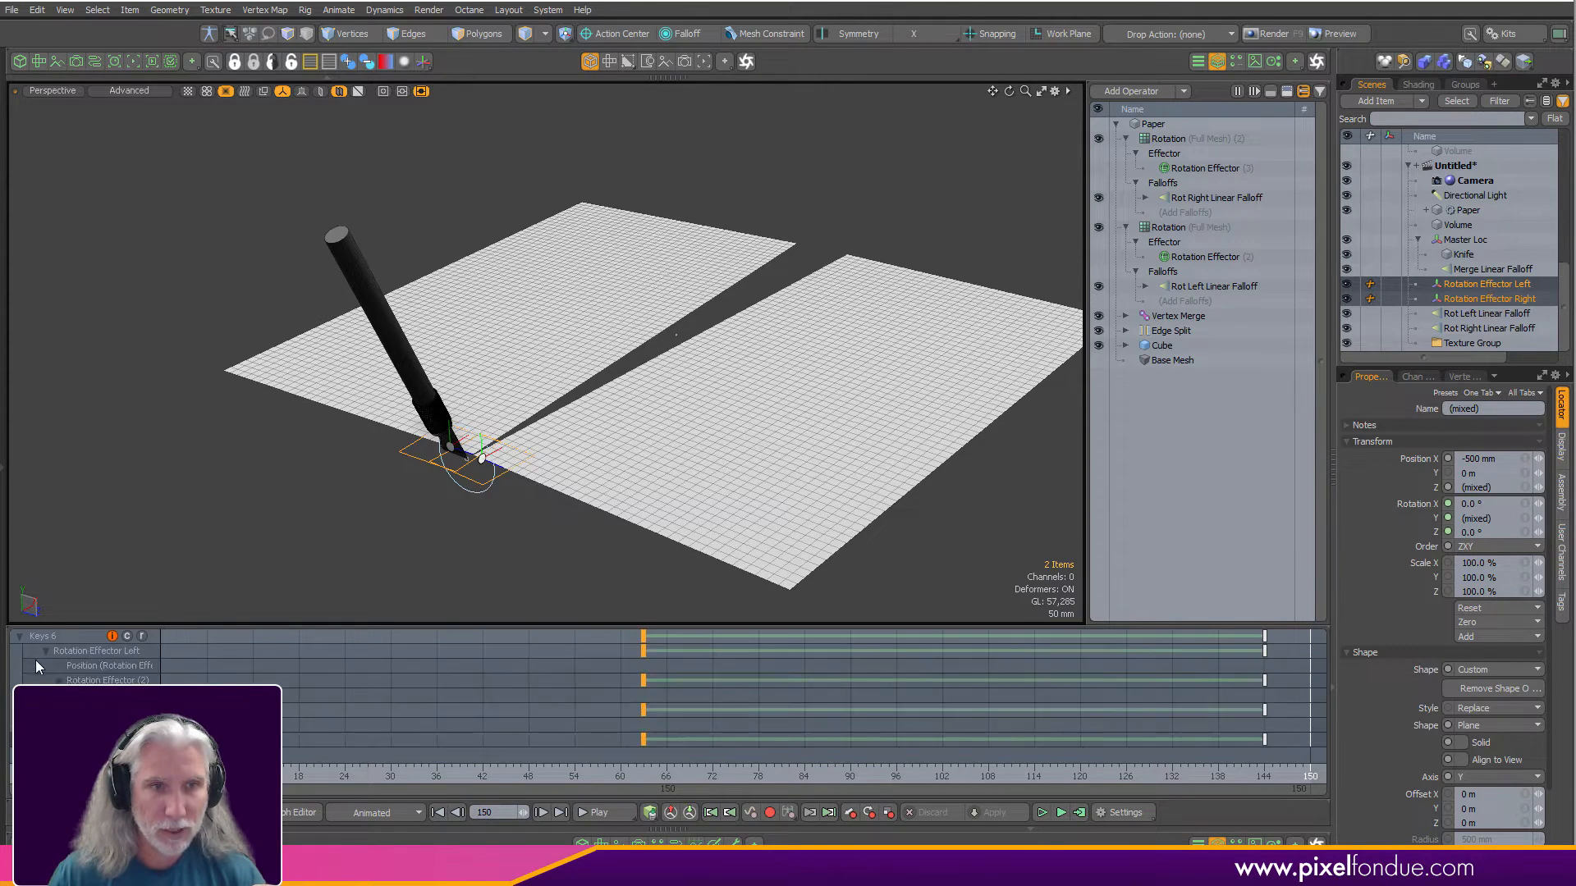
click(127, 636)
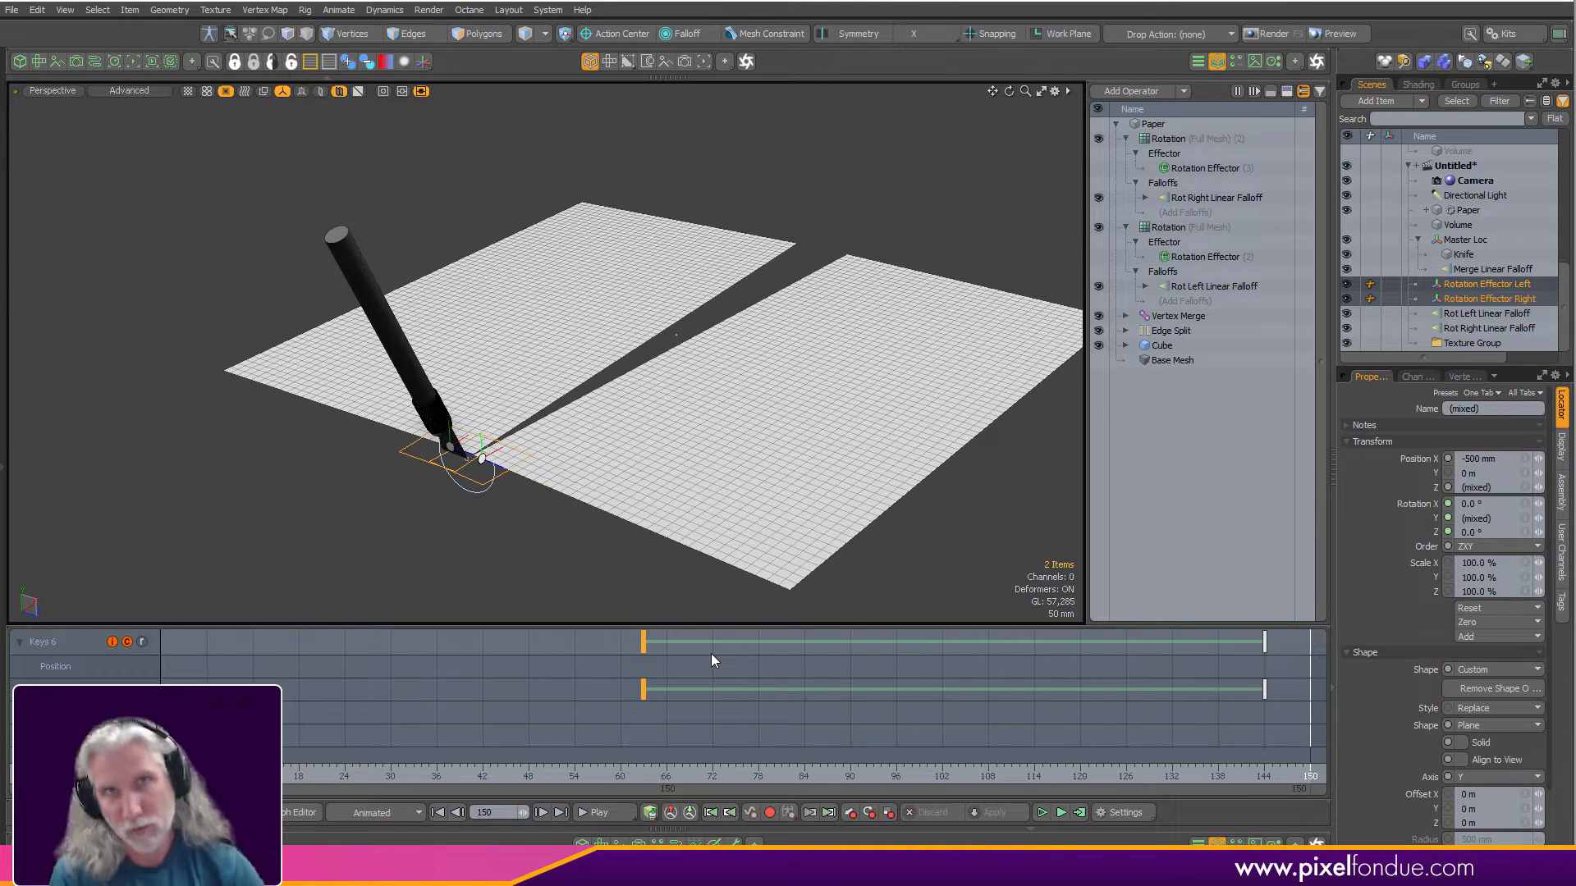
Move both effectors' starting rotation keys to about frame 48 and play the animation from frame 0.
mouse_move(633, 668)
mouse_down()
mouse_move(600, 681)
mouse_move(616, 681)
mouse_up()
click(161, 774)
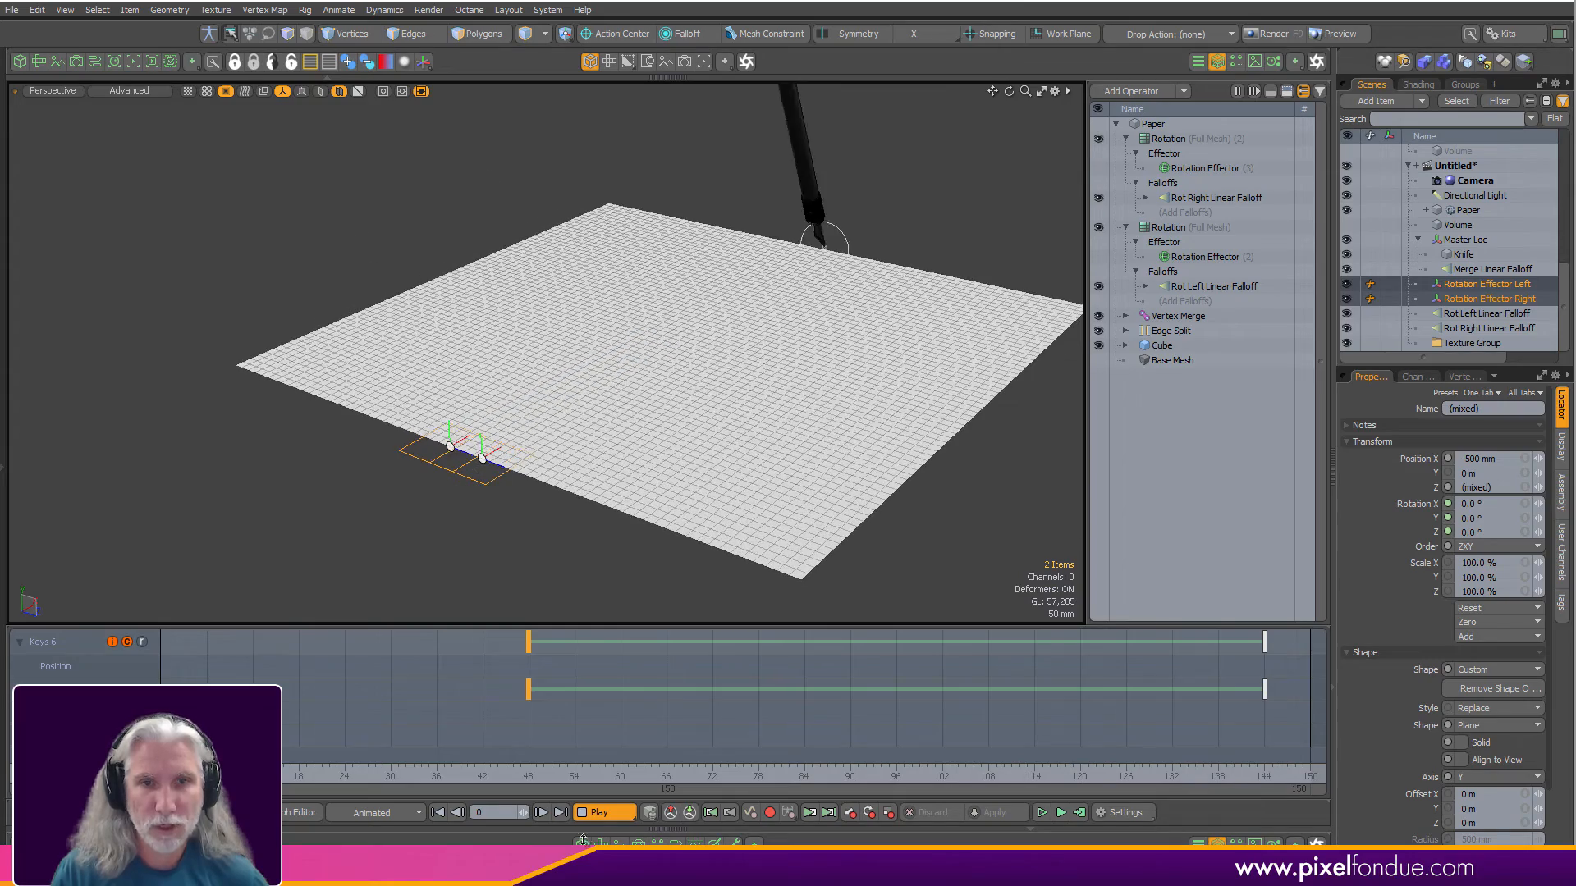
click(612, 813)
Check the tear at frame 103, and shift both effectors' starting rotation keys to about frame 67.
alt+drag(611, 448, 685, 474)
drag(352, 775, 951, 775)
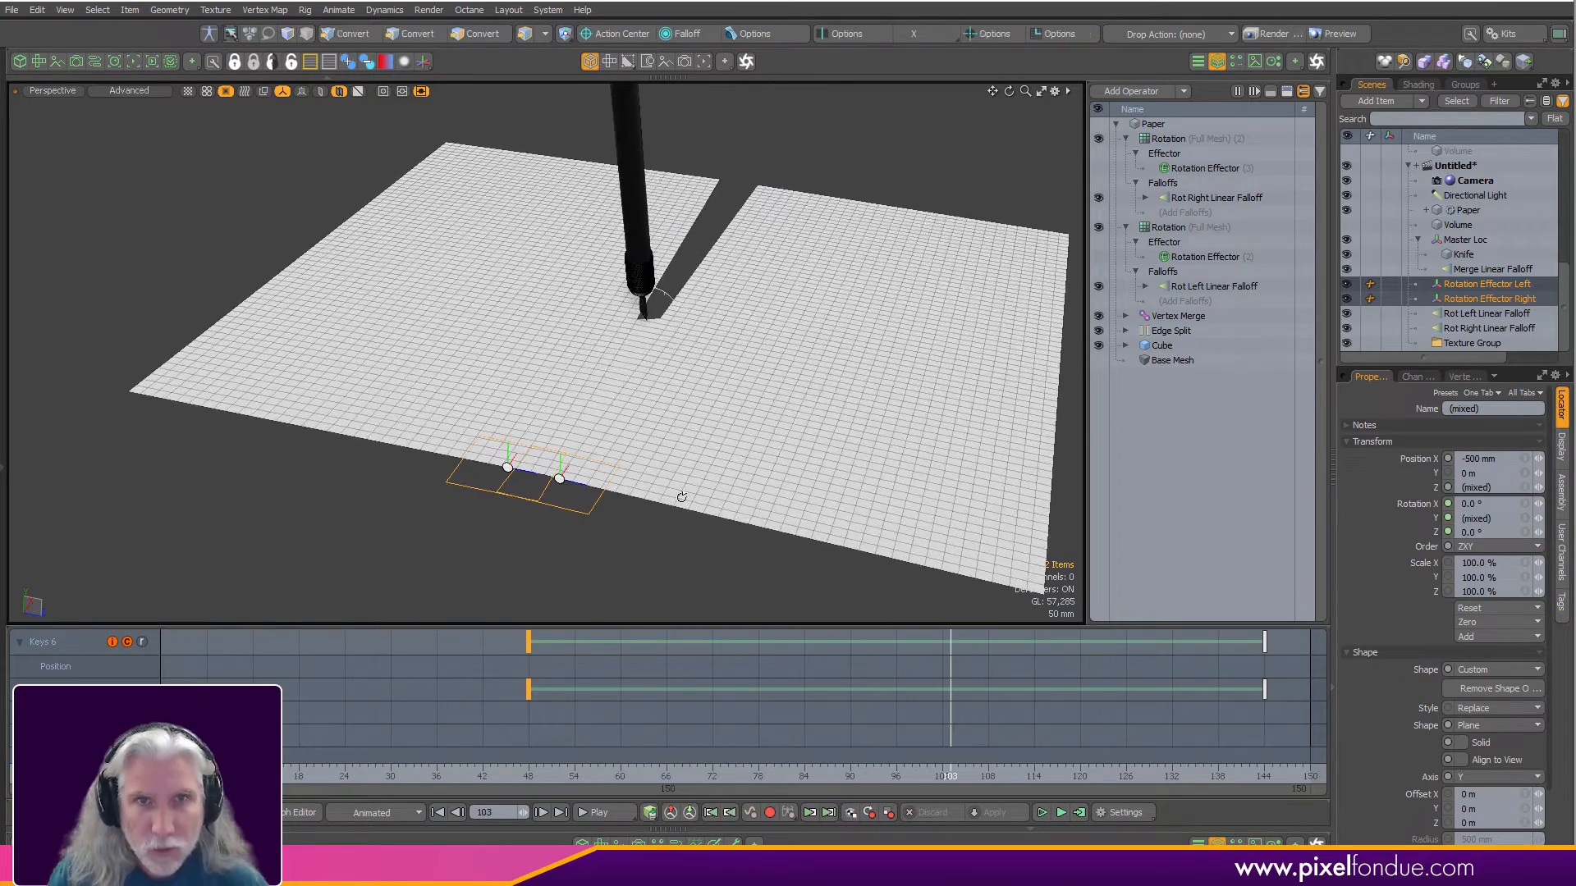
alt+drag(682, 496, 676, 340)
scroll(673, 353, up, 4)
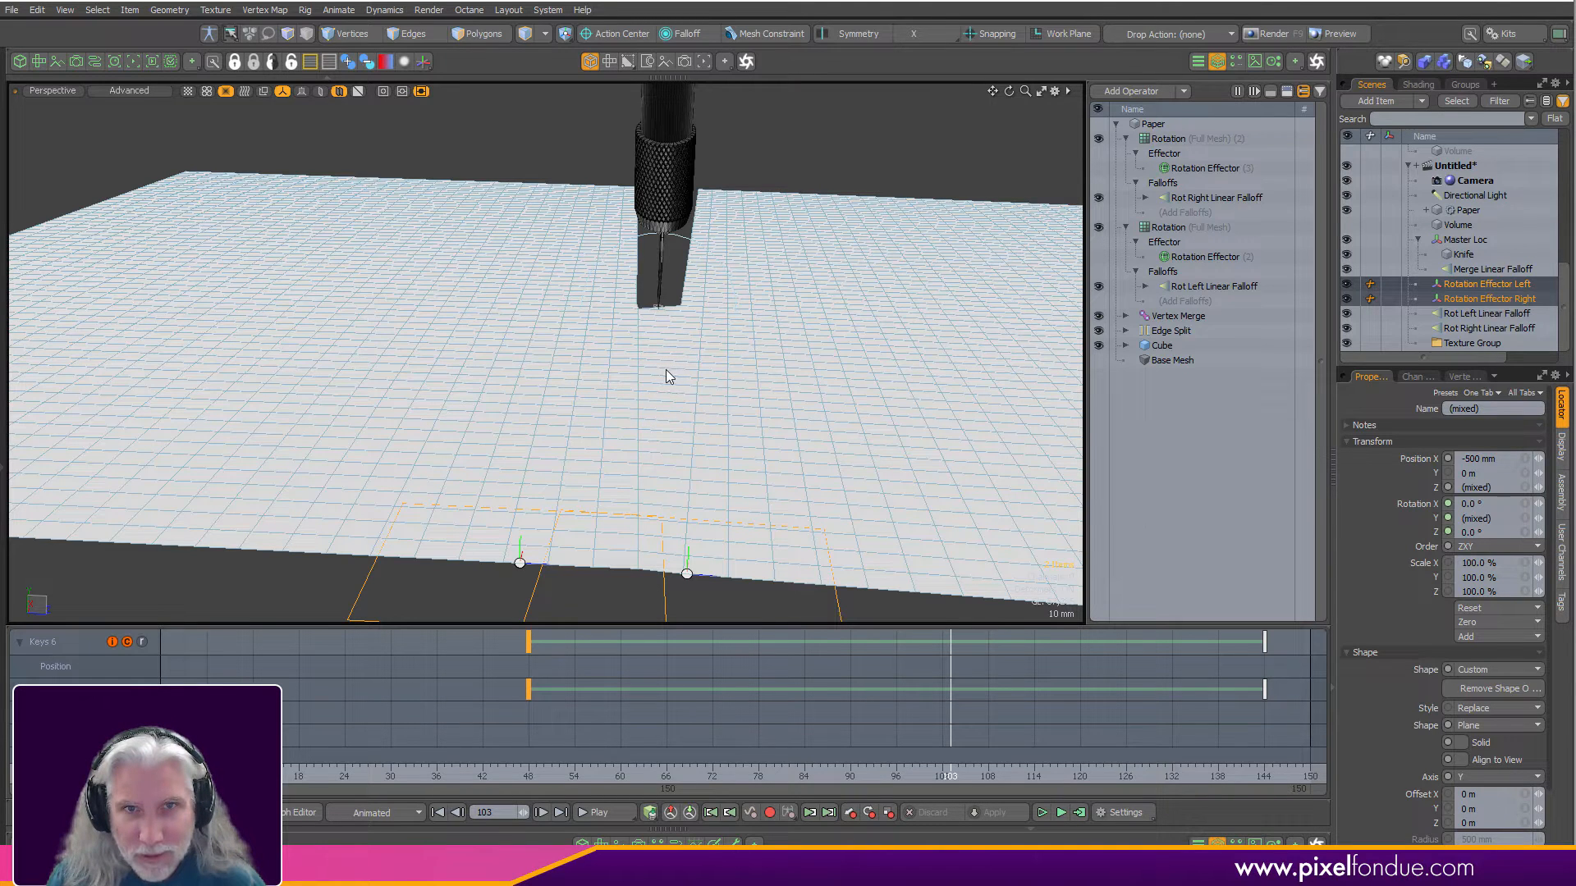
drag(943, 750, 609, 750)
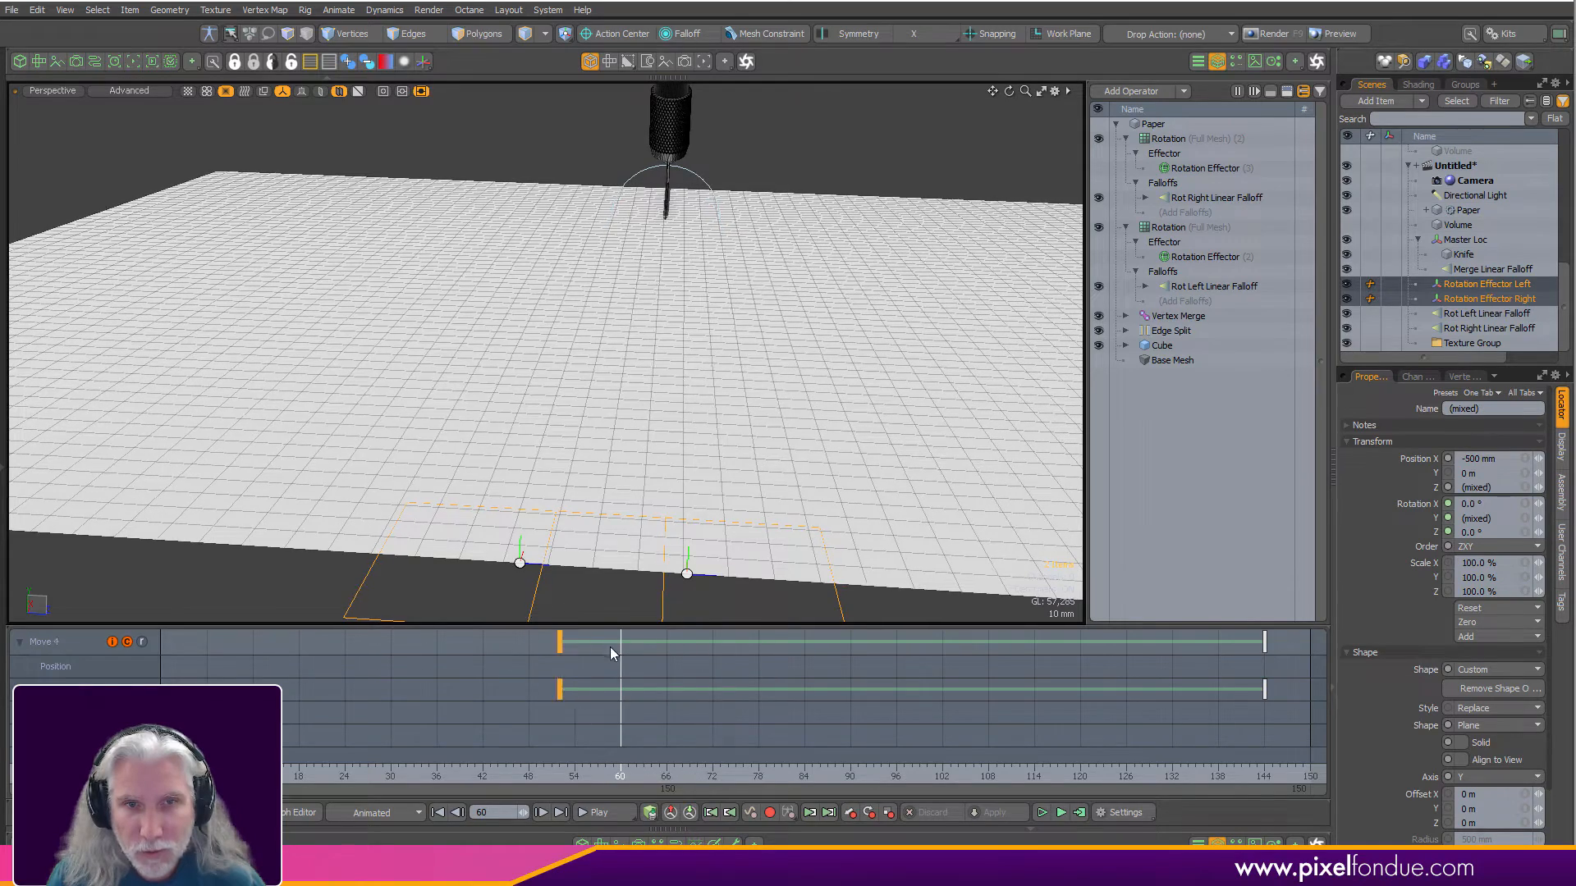
drag(611, 653, 700, 661)
Go to frame 94 and examine the cut's edges at the knife tip up close in the top view.
drag(504, 776, 880, 775)
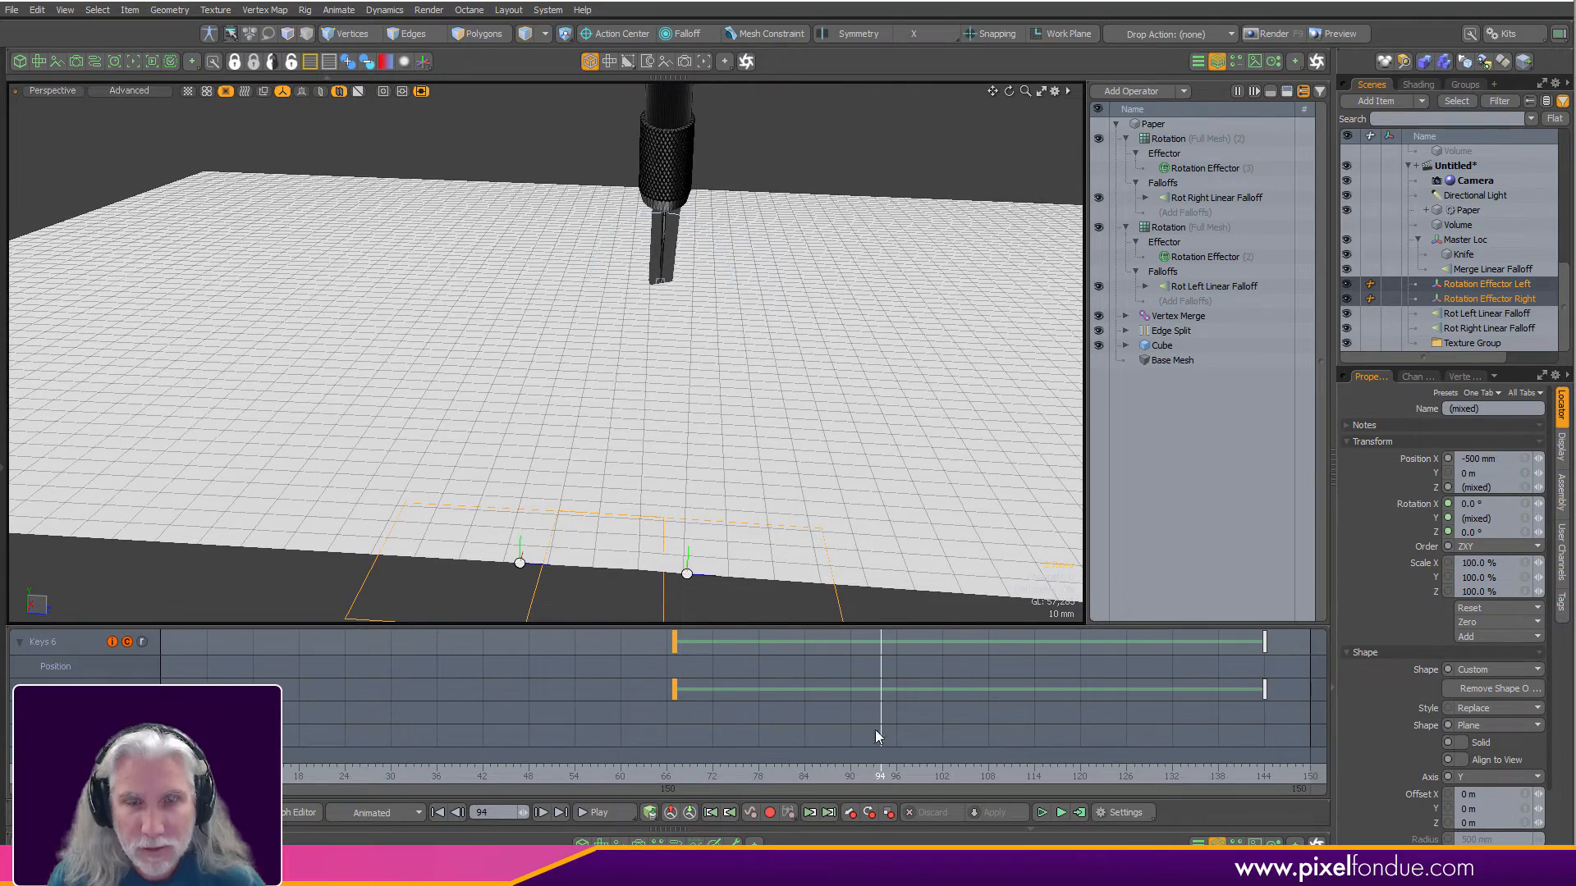
alt+drag(722, 459, 837, 421)
scroll(831, 422, down, 2)
key(ctrl+space)
click(743, 386)
alt+drag(736, 355, 759, 421)
scroll(751, 423, down, 4)
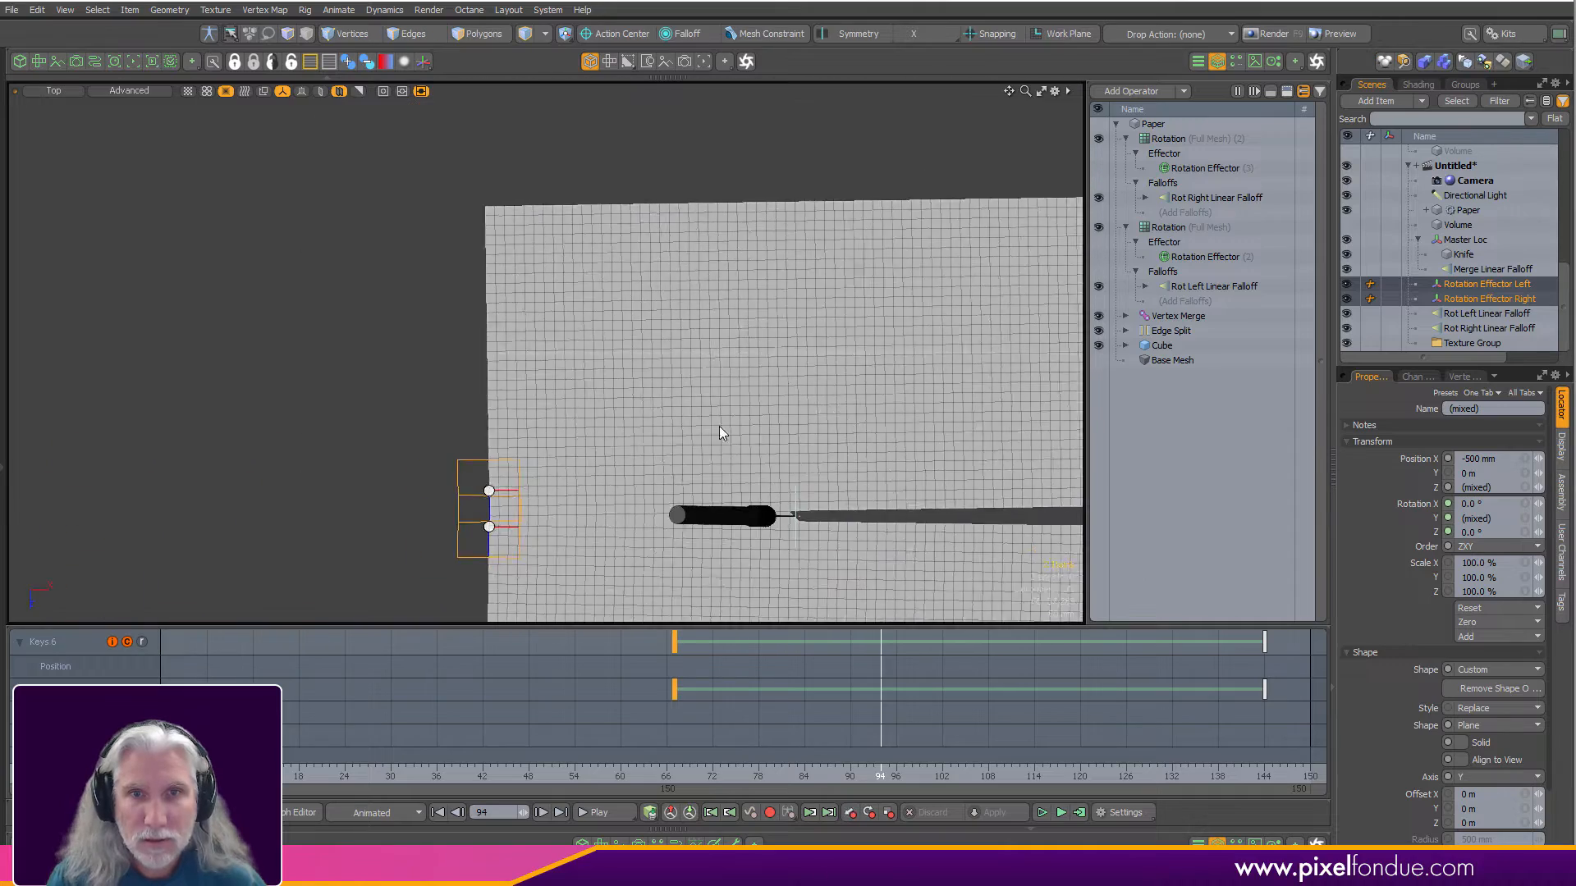
alt+drag(883, 458, 837, 388)
key(ctrl+2)
click(853, 488)
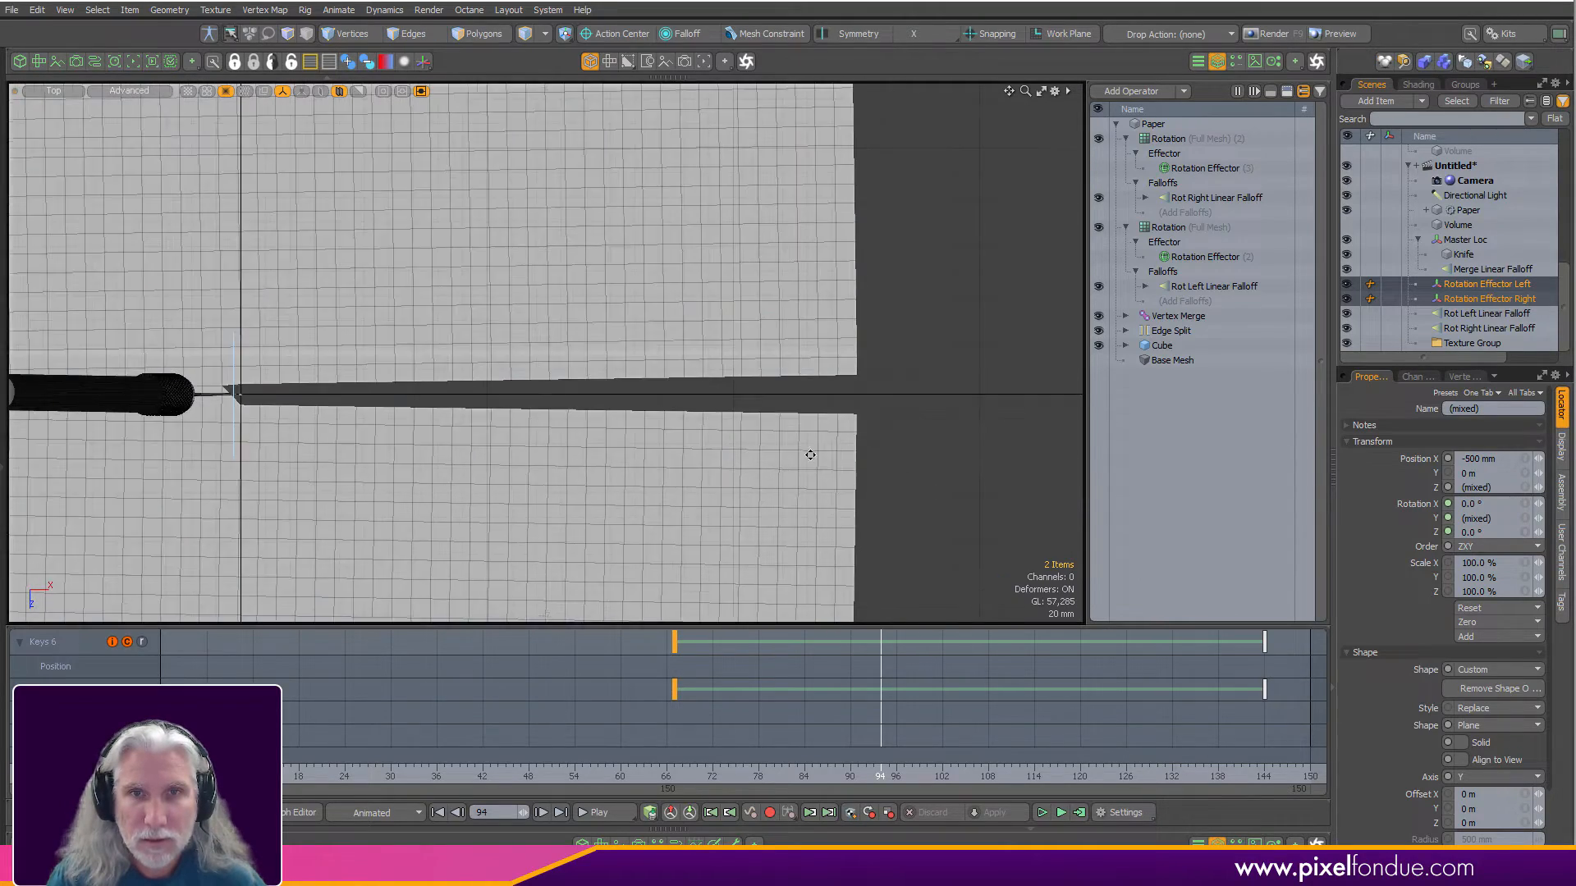
alt+drag(810, 455, 977, 411)
ctrl+alt+drag(682, 436, 922, 422)
ctrl+alt+drag(690, 351, 790, 348)
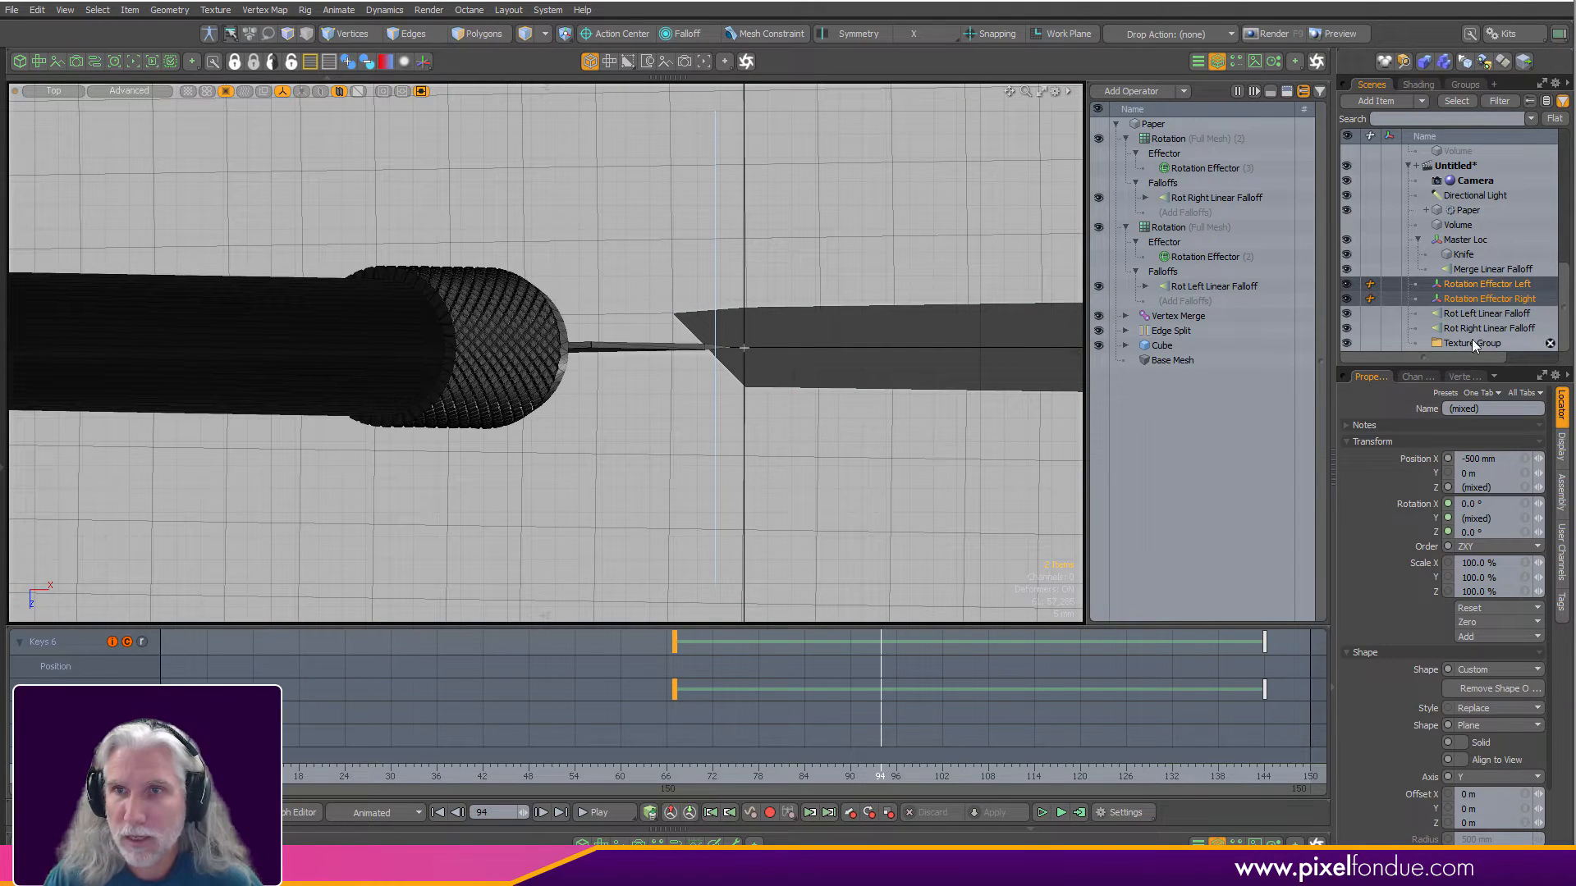
Offset the Rot Left Linear Falloff to about -1.17 mm and the Rot Right Linear Falloff to about 1.23 mm in Z.
click(1489, 313)
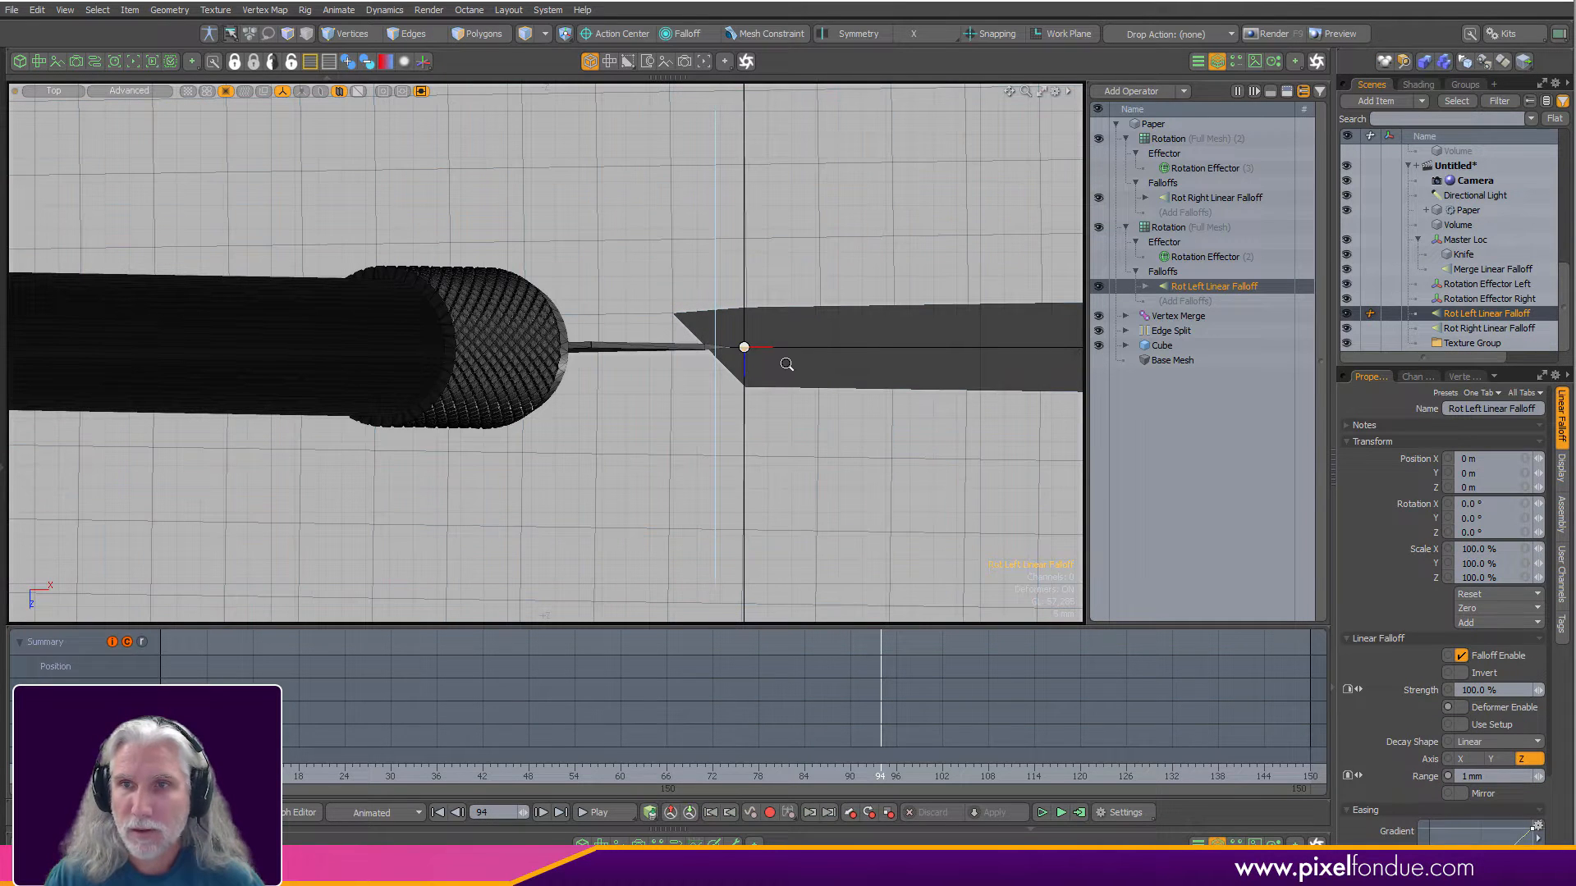
ctrl+alt+drag(746, 362, 867, 415)
scroll(756, 415, down, 5)
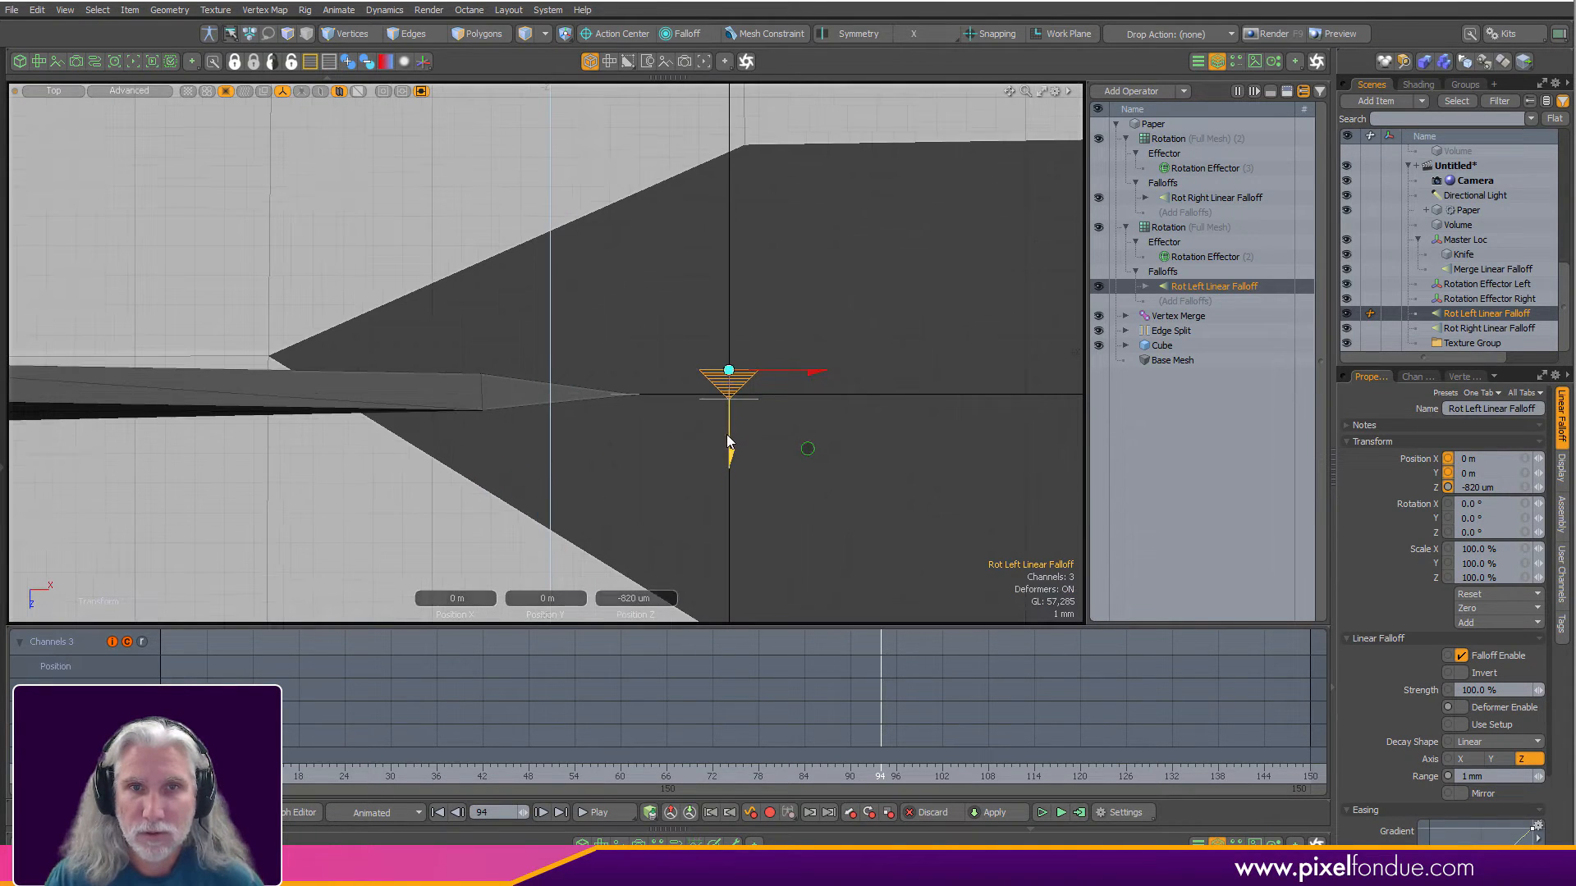
drag(731, 452, 731, 446)
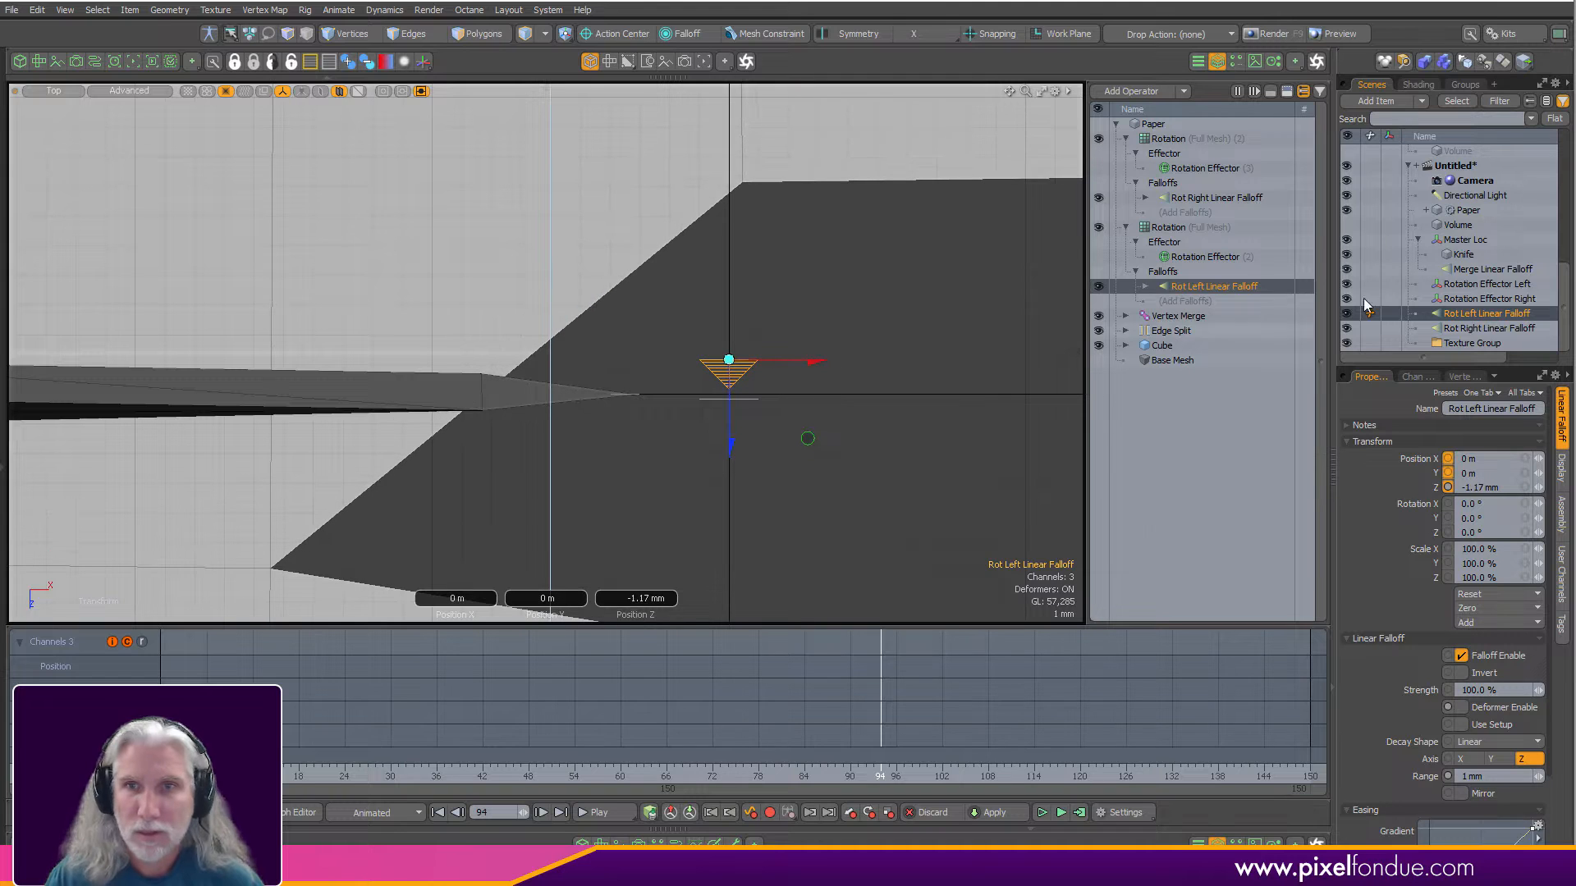
click(1466, 330)
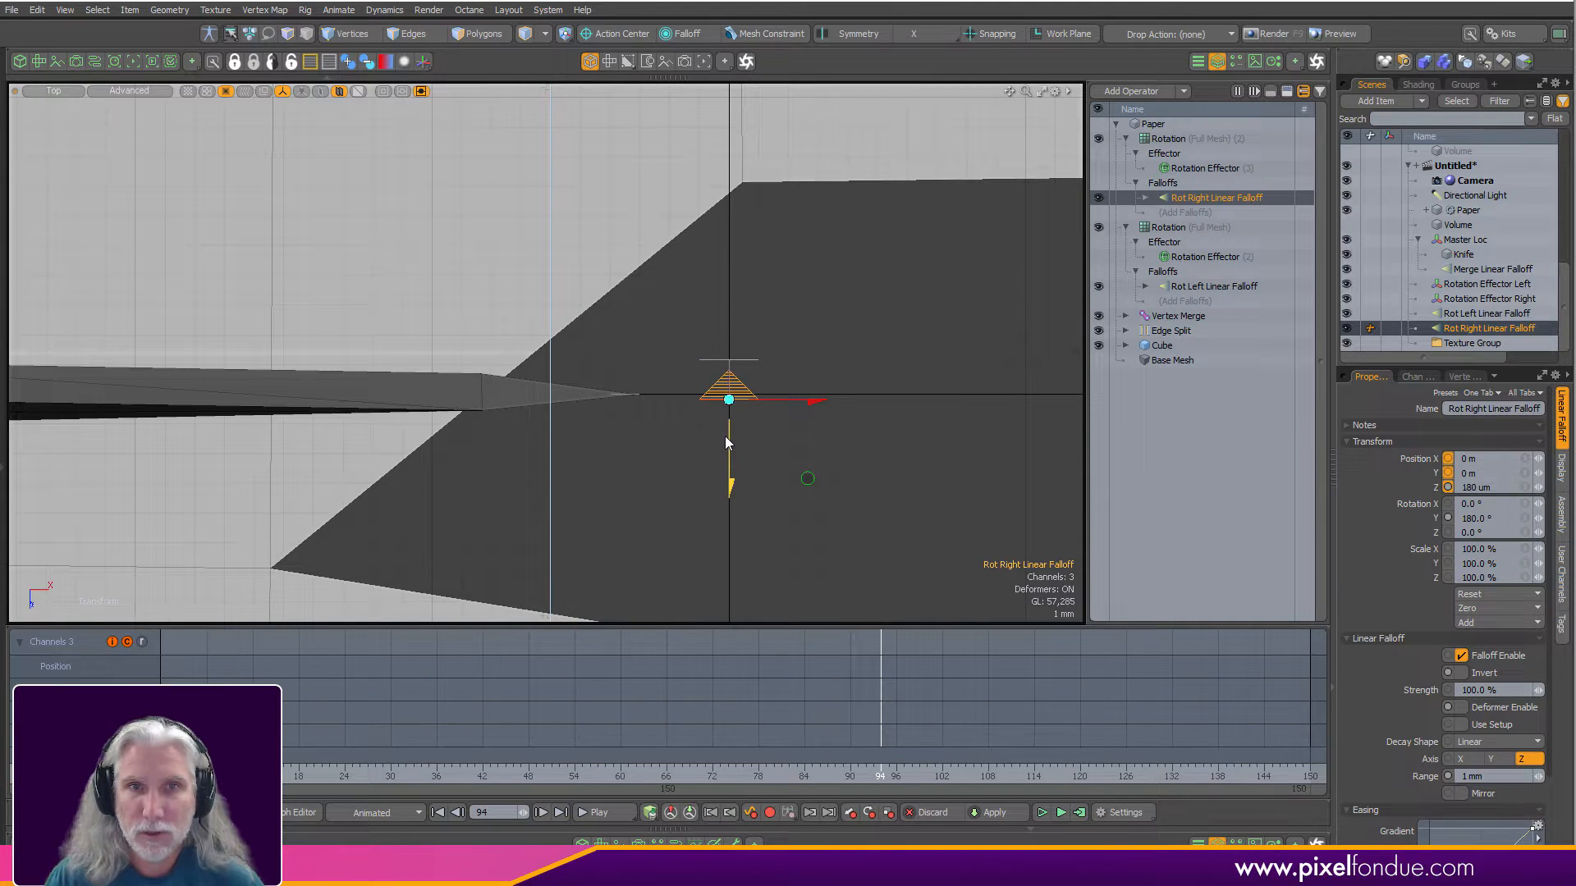
drag(727, 444, 853, 456)
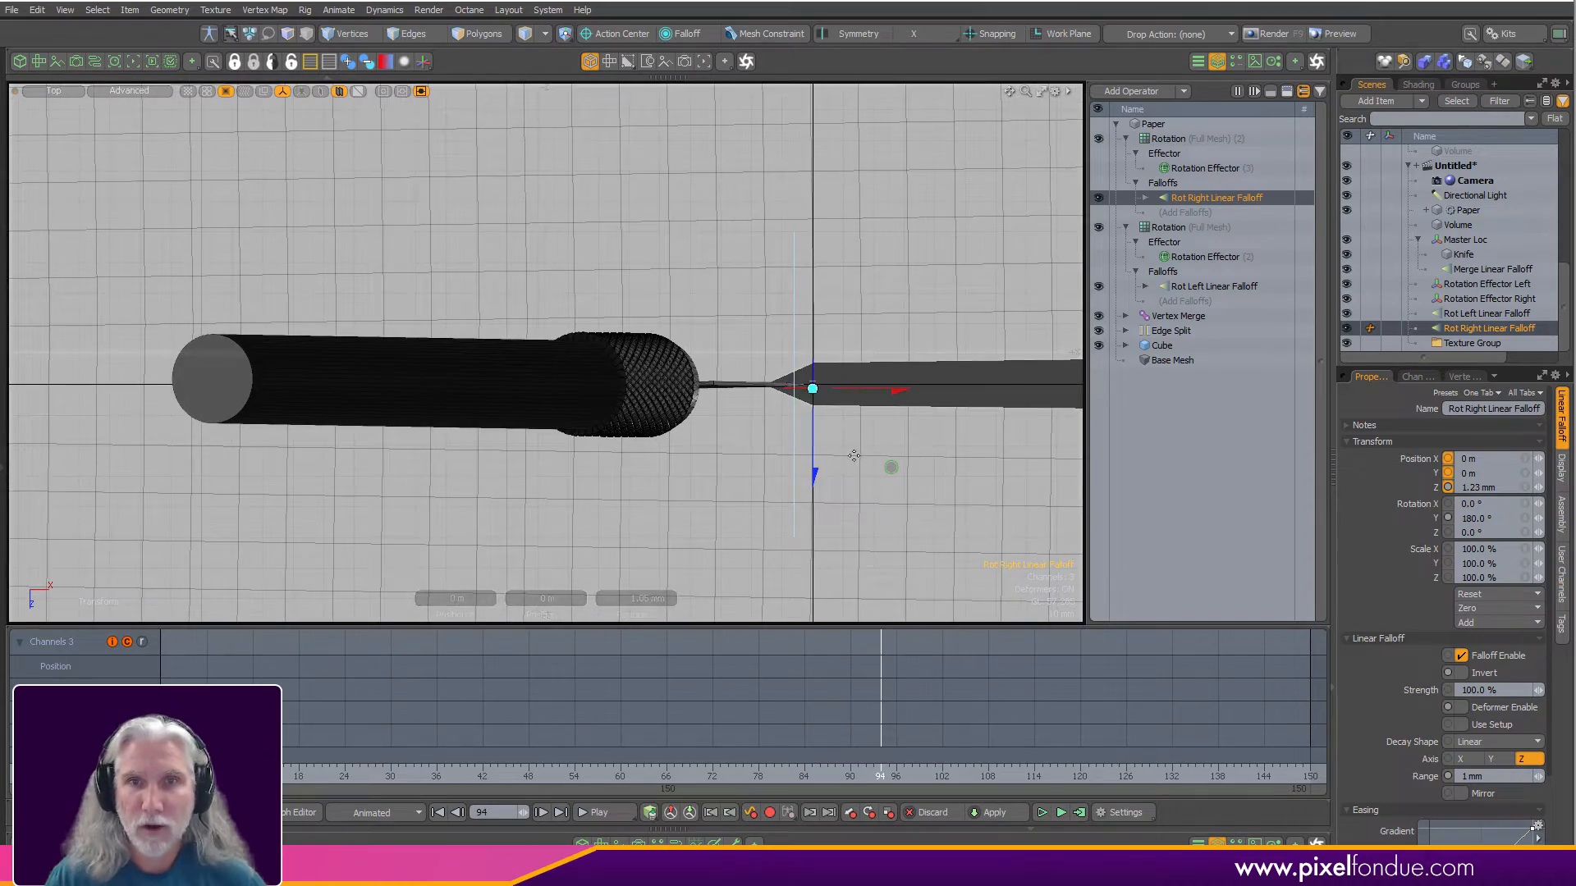
Check the cut in the perspective view by scrubbing the animation from frame 94 to frame 150.
key(KP_0)
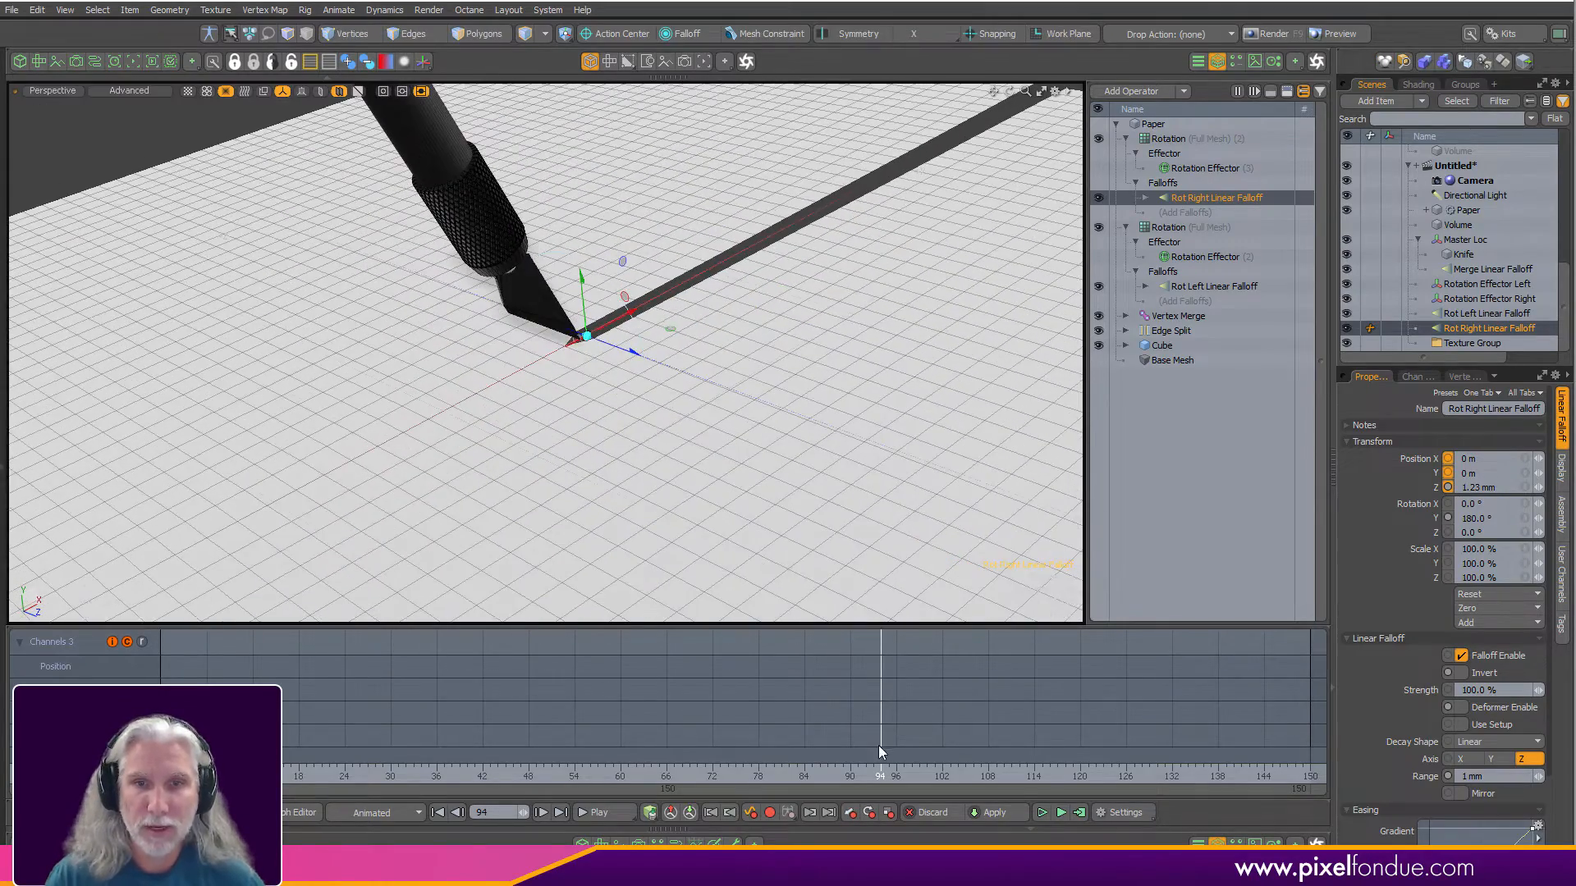
mouse_move(878, 748)
mouse_down()
mouse_move(703, 749)
mouse_move(988, 749)
mouse_up()
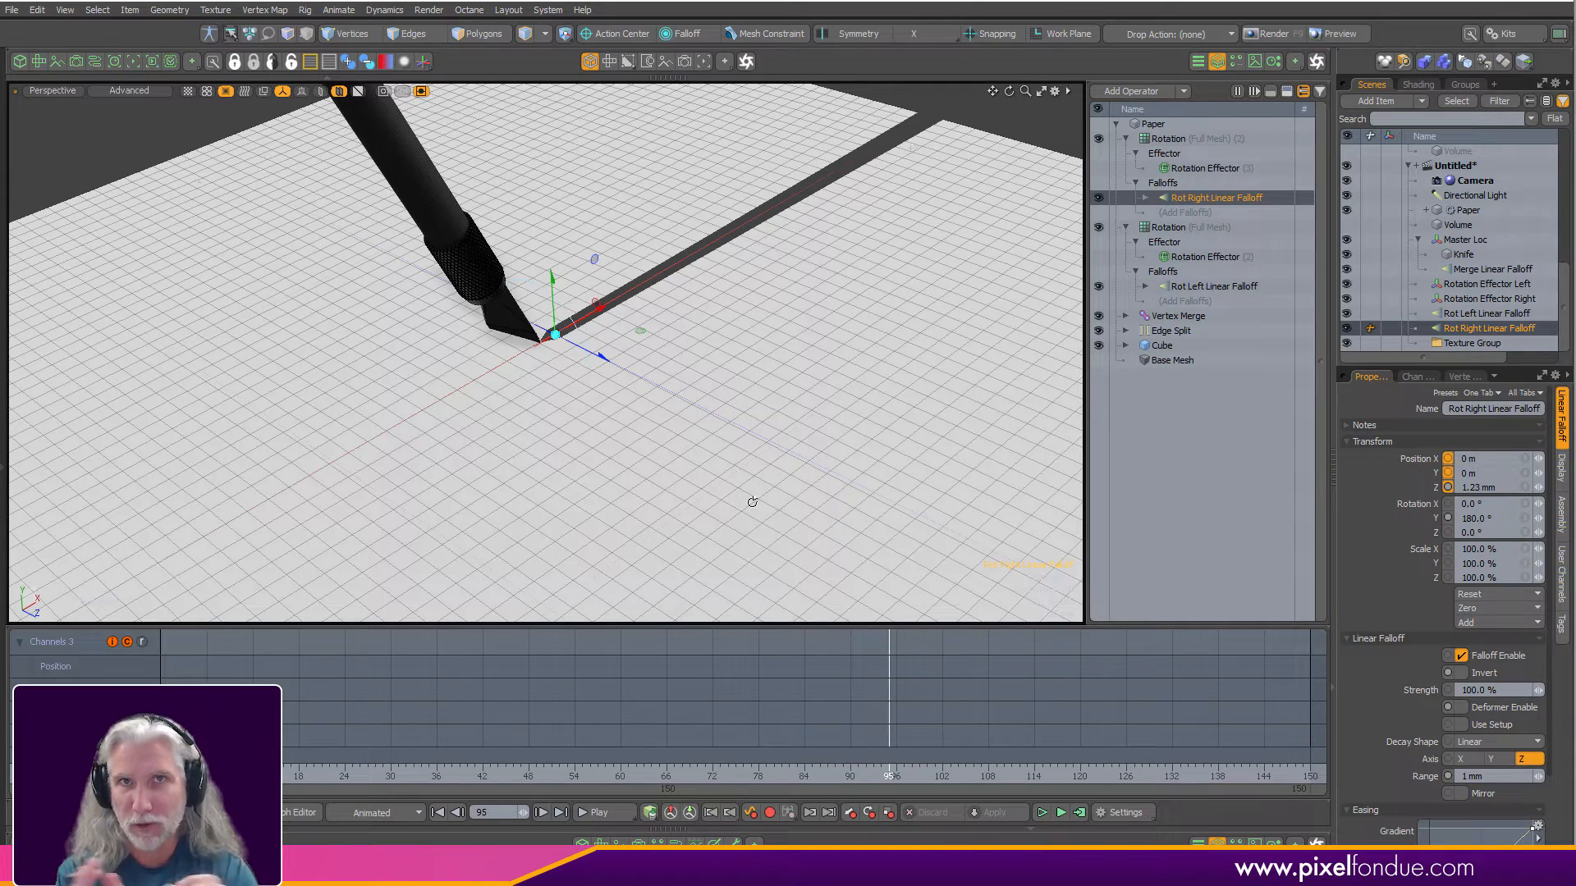
mouse_move(732, 237)
alt+mouse_down()
mouse_move(770, 361)
mouse_move(742, 544)
mouse_move(686, 440)
mouse_move(879, 776)
mouse_move(816, 776)
mouse_move(896, 776)
mouse_move(543, 777)
mouse_move(1310, 776)
alt+mouse_up()
alt+drag(818, 529, 756, 443)
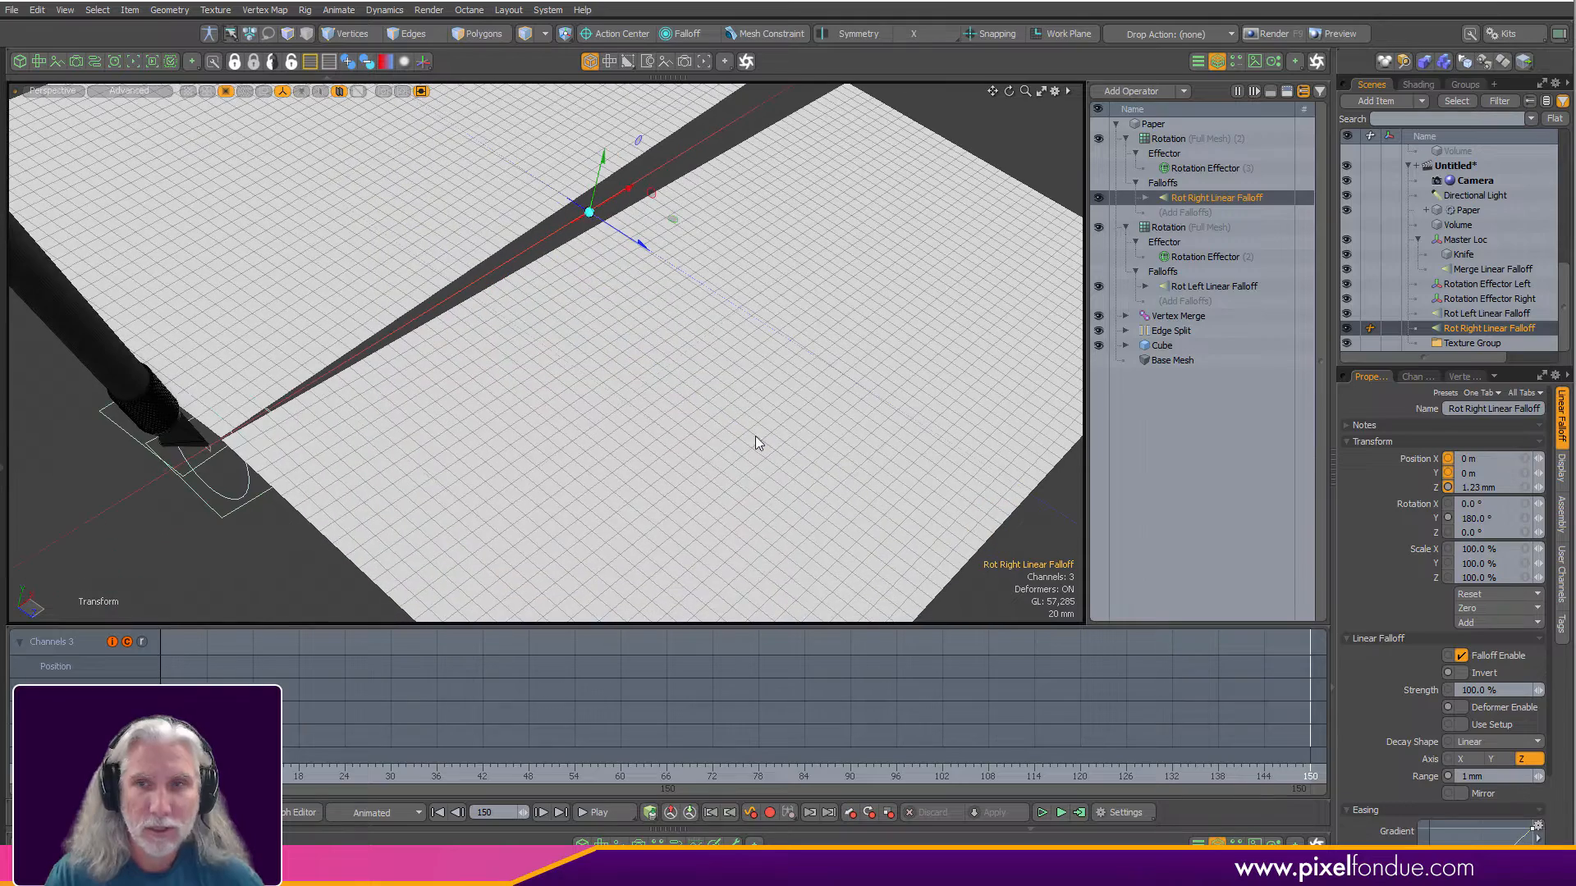
Reduce the frame 144 Y rotation keys of the left and right rotation effectors to about 1.75° and -1.5° in the Graph Editor.
click(1477, 285)
shift+click(1477, 299)
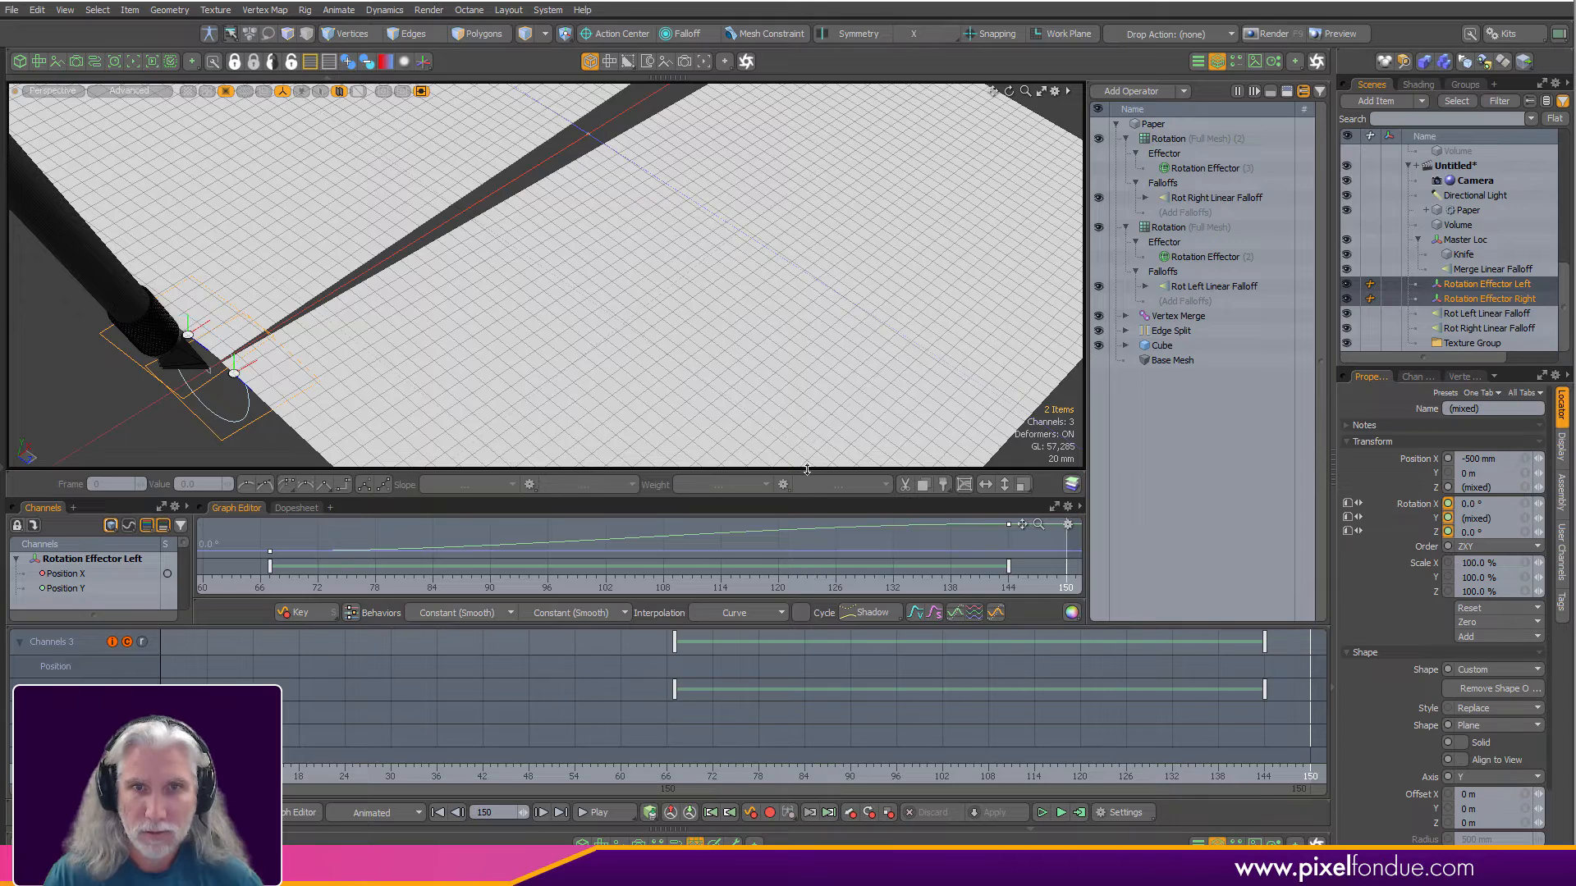
drag(809, 417, 798, 248)
ctrl+alt+drag(788, 428, 820, 450)
drag(853, 514, 875, 457)
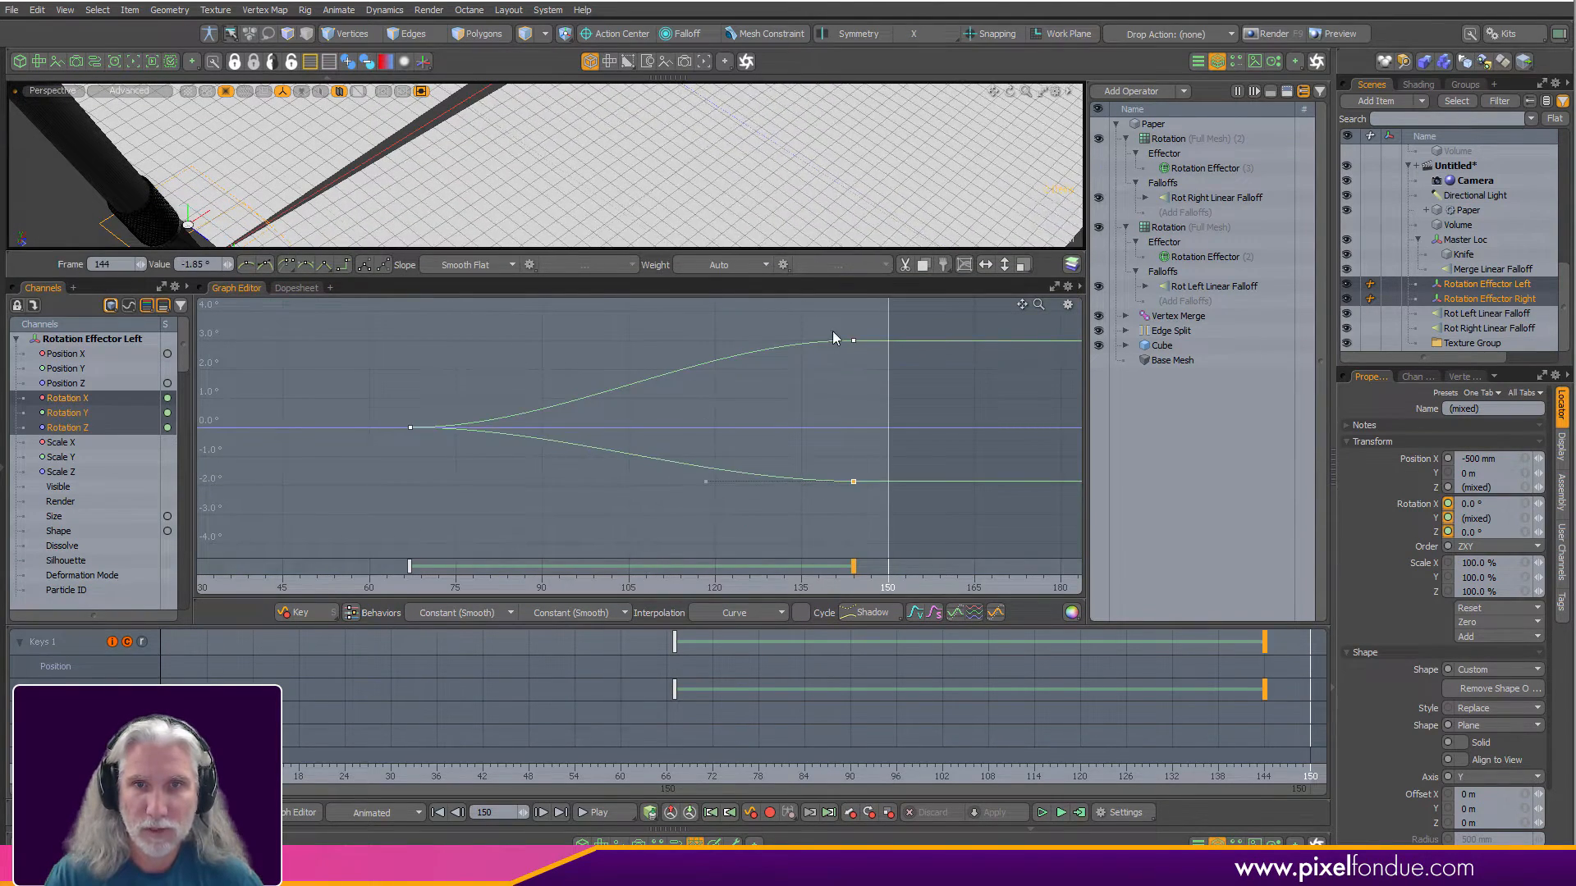
drag(873, 377, 873, 412)
right_drag(812, 514, 866, 477)
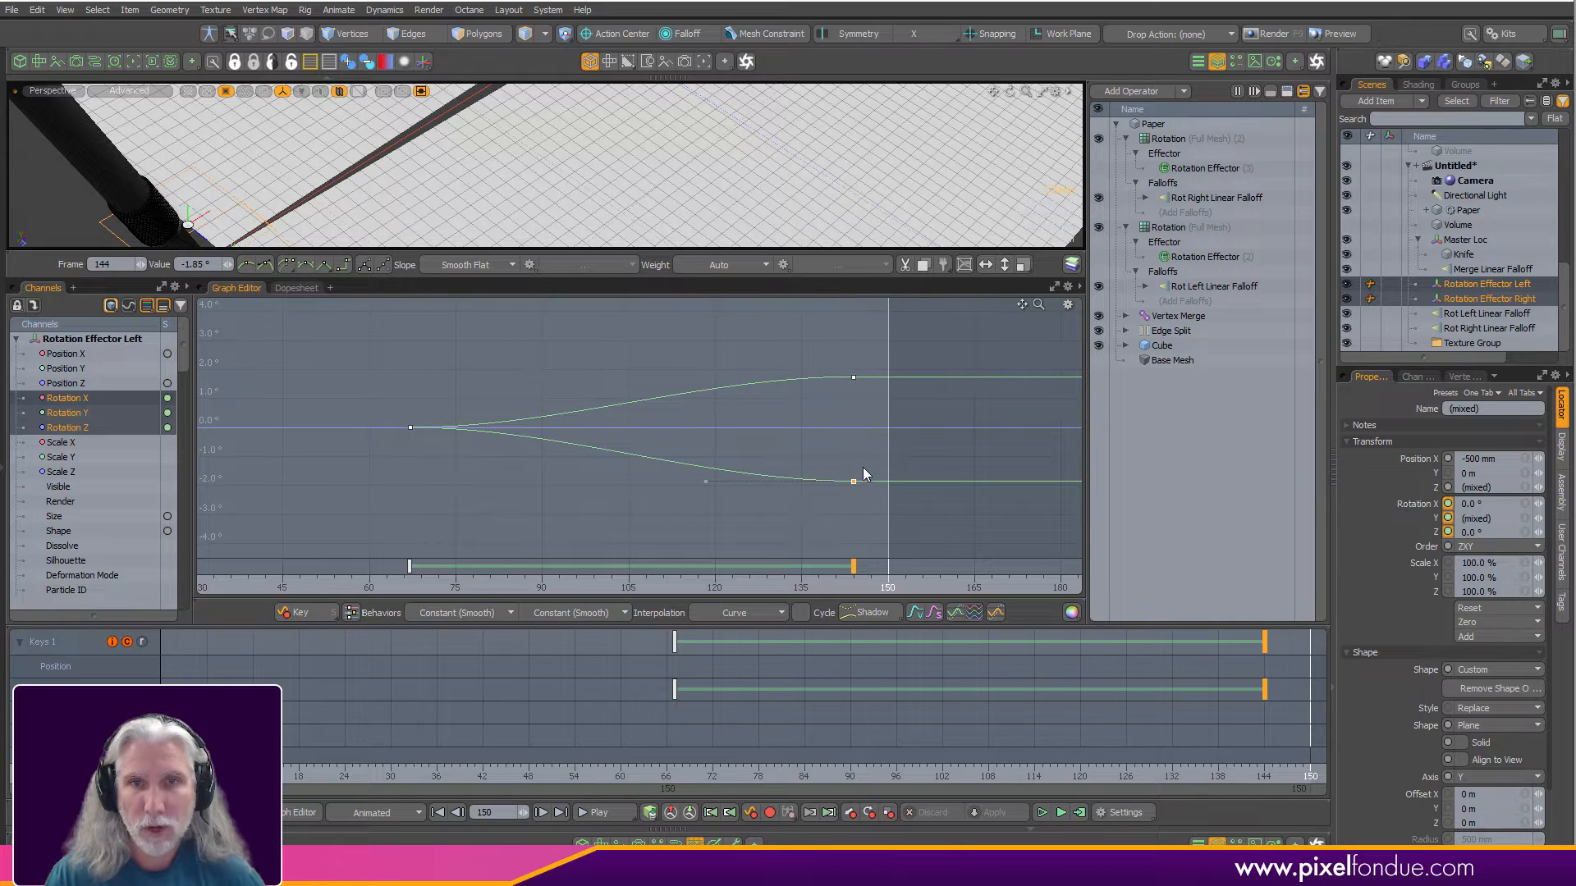
drag(864, 475, 862, 465)
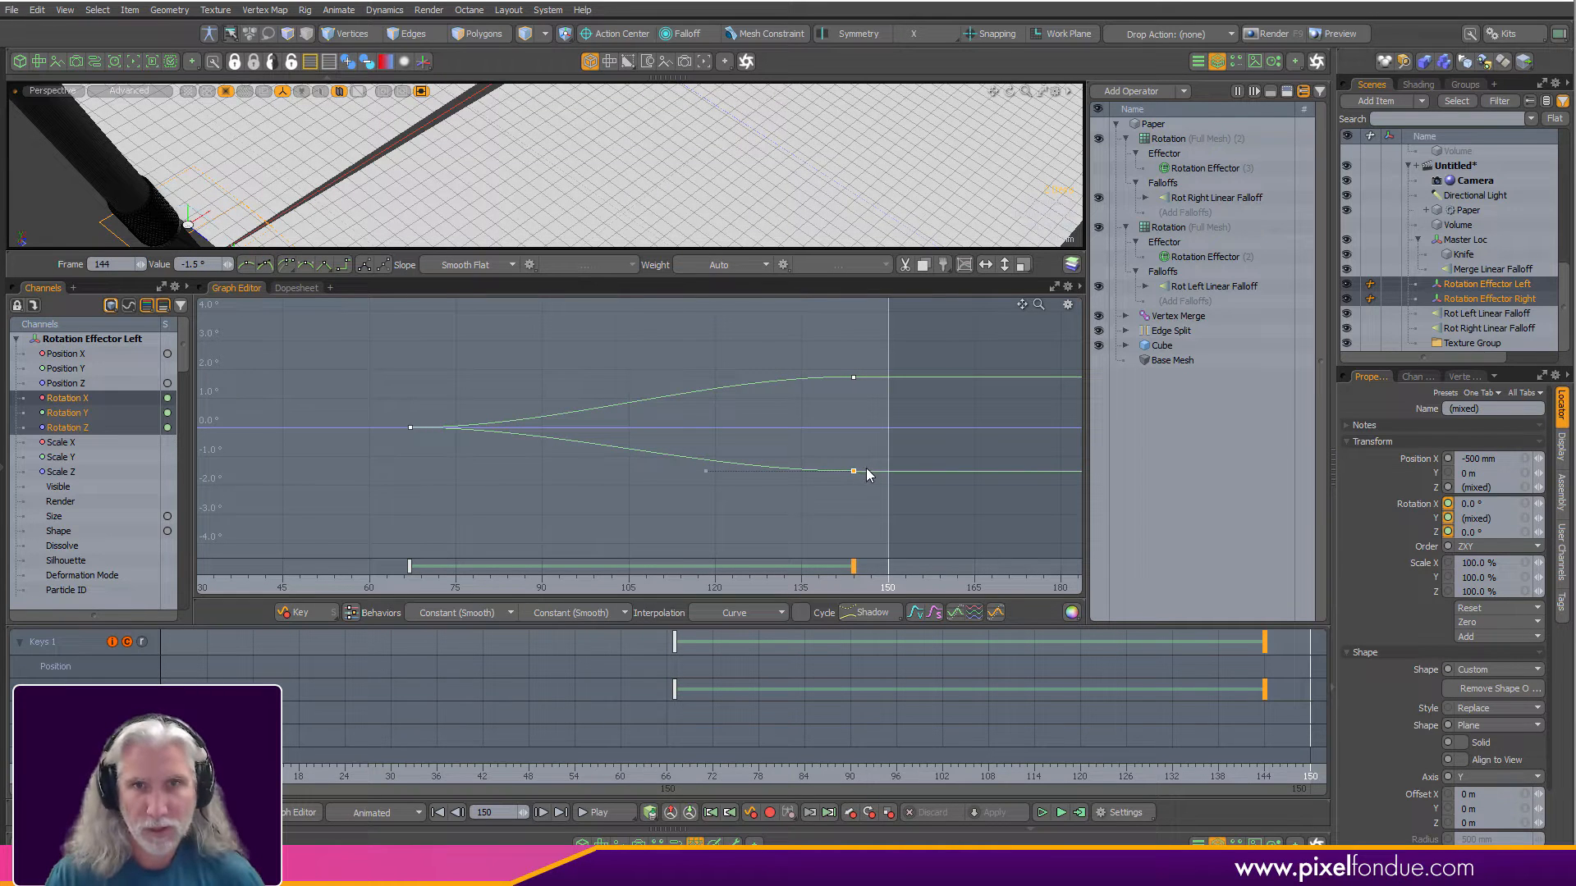
Reselect both rotation effectors and filter the channel list down to their animated rotation channels.
click(1459, 284)
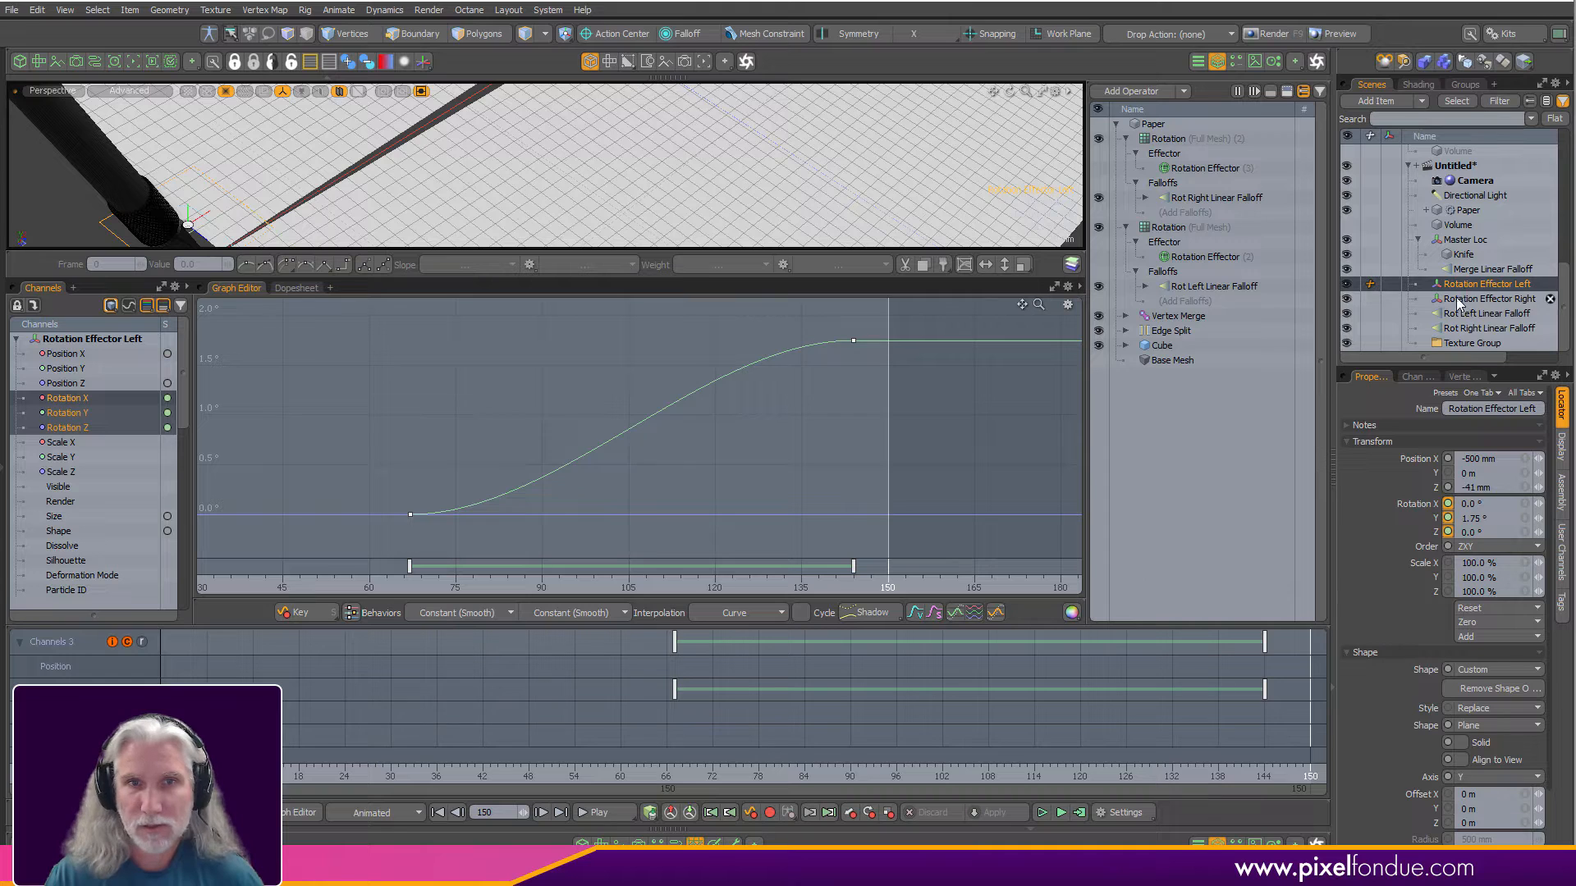
ctrl+click(1456, 301)
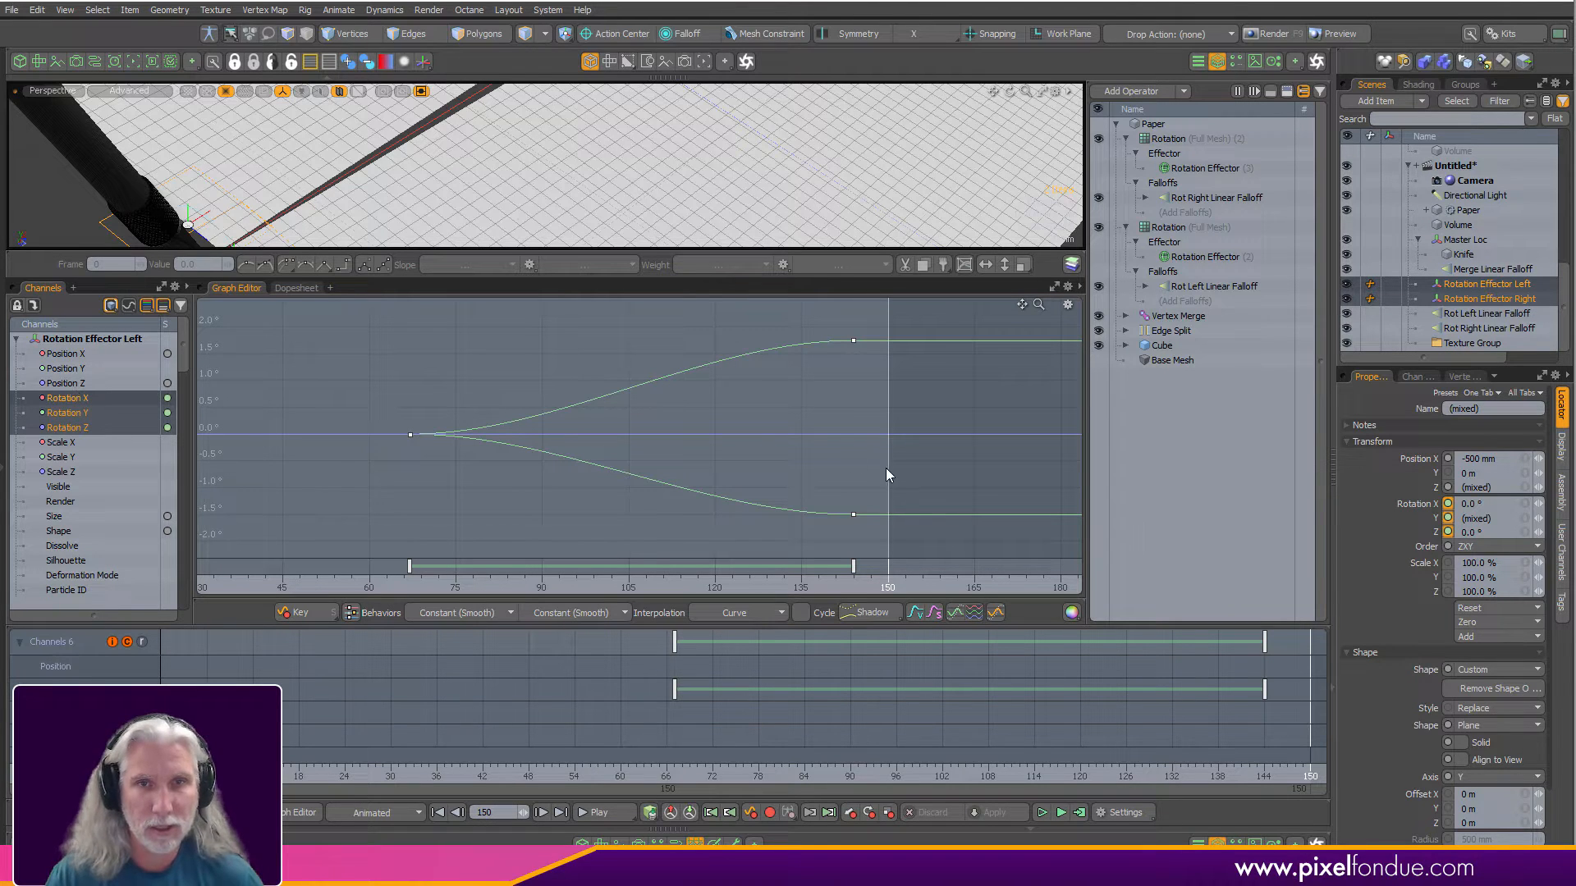
key(ctrl+z)
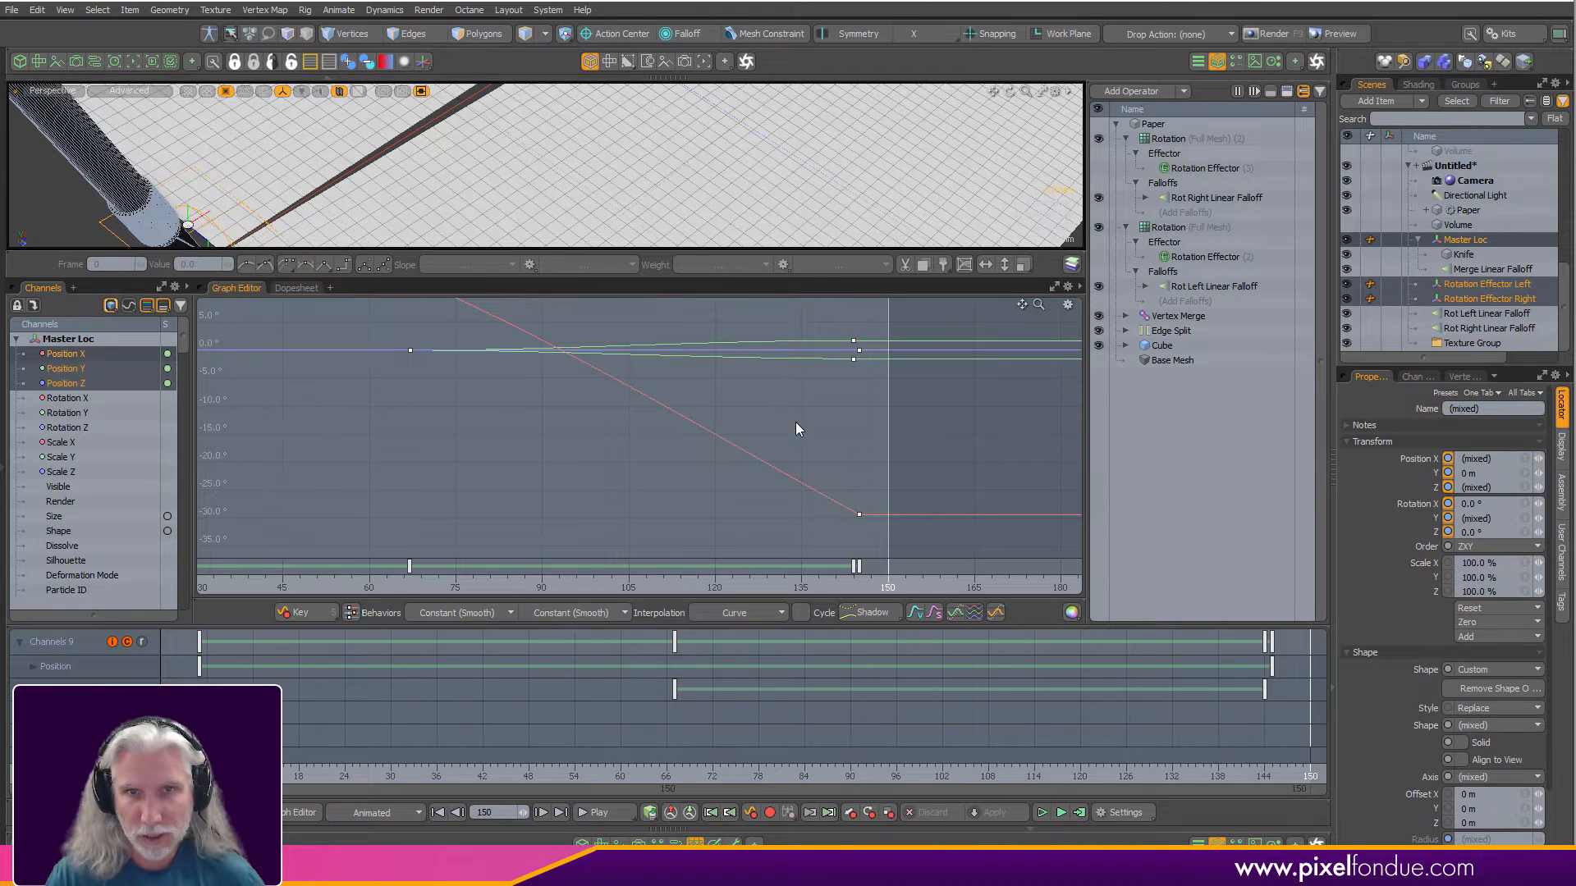
click(1498, 284)
ctrl+click(1489, 298)
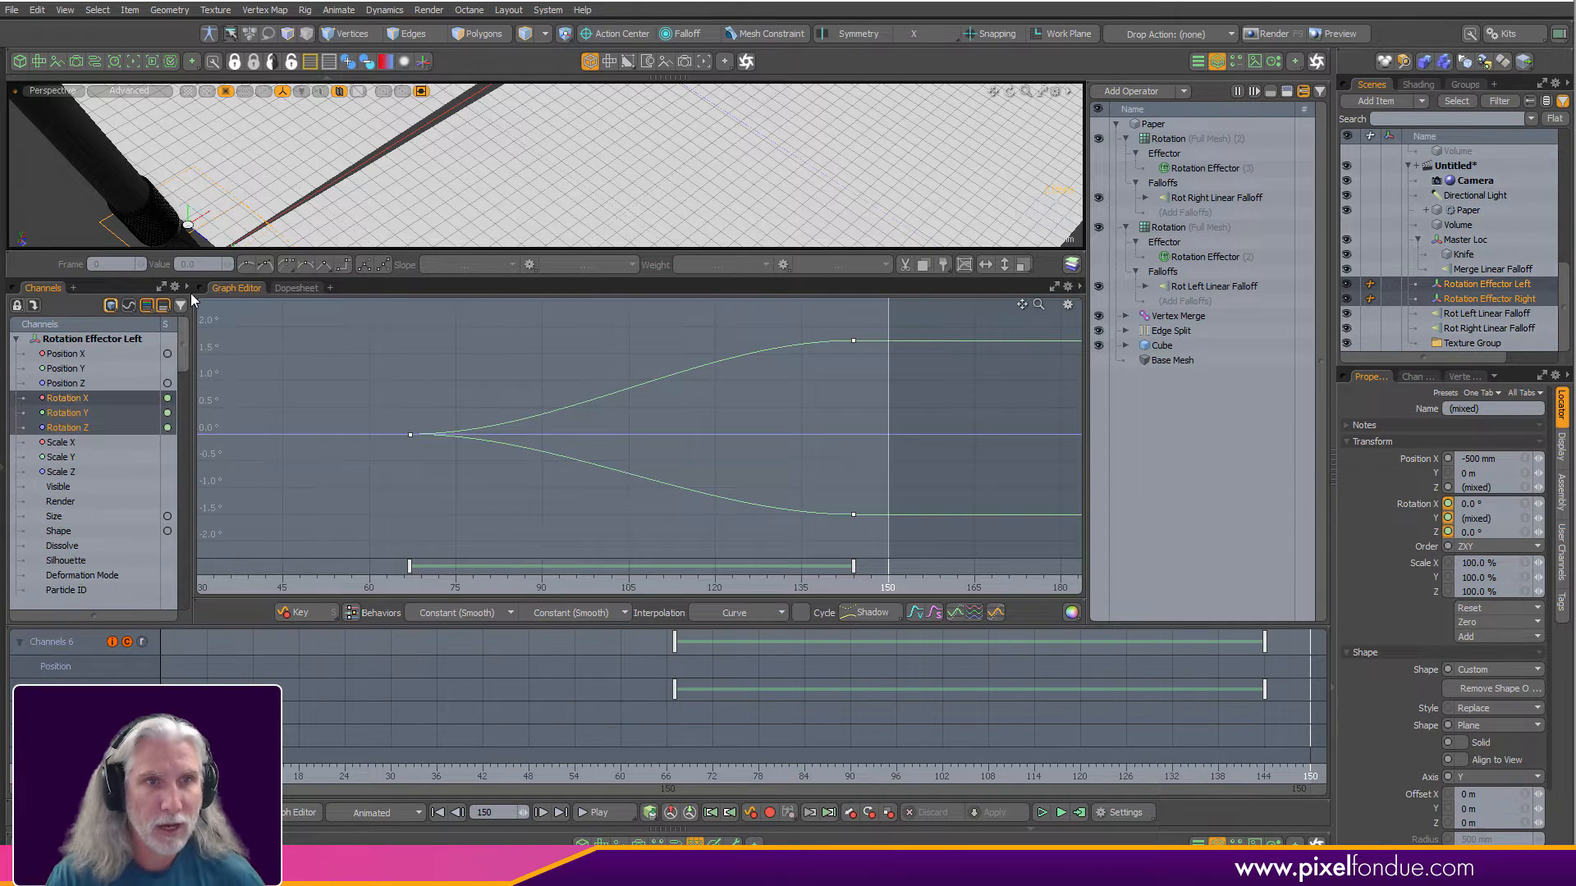
click(128, 307)
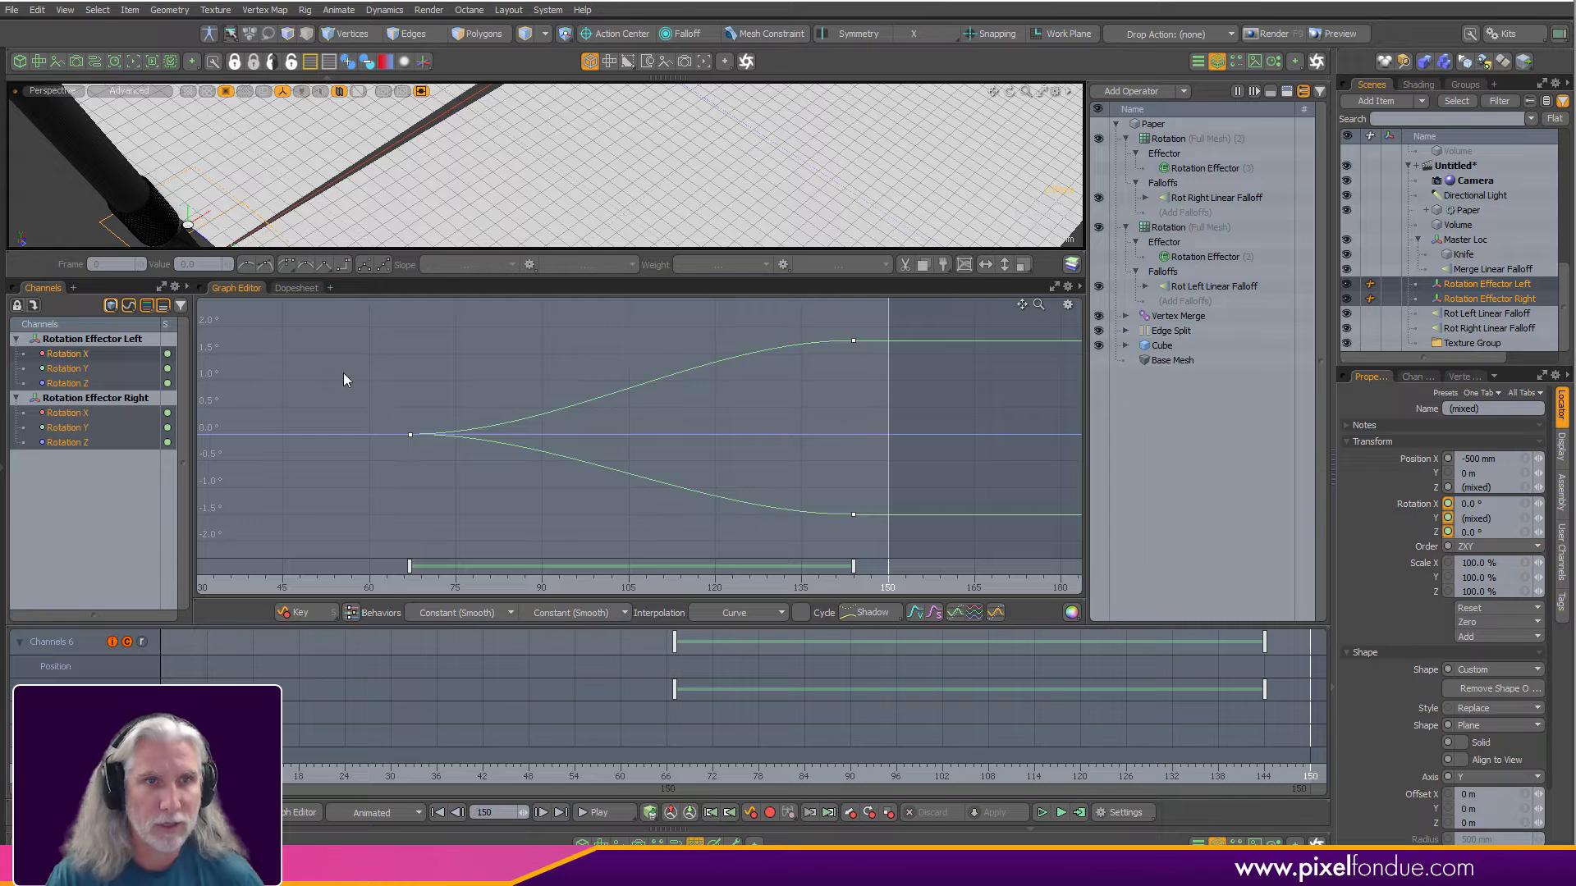
Scrub to frame 107, and shrink the timeline and Graph Editor to give the 3D view more room.
alt+drag(619, 426, 570, 431)
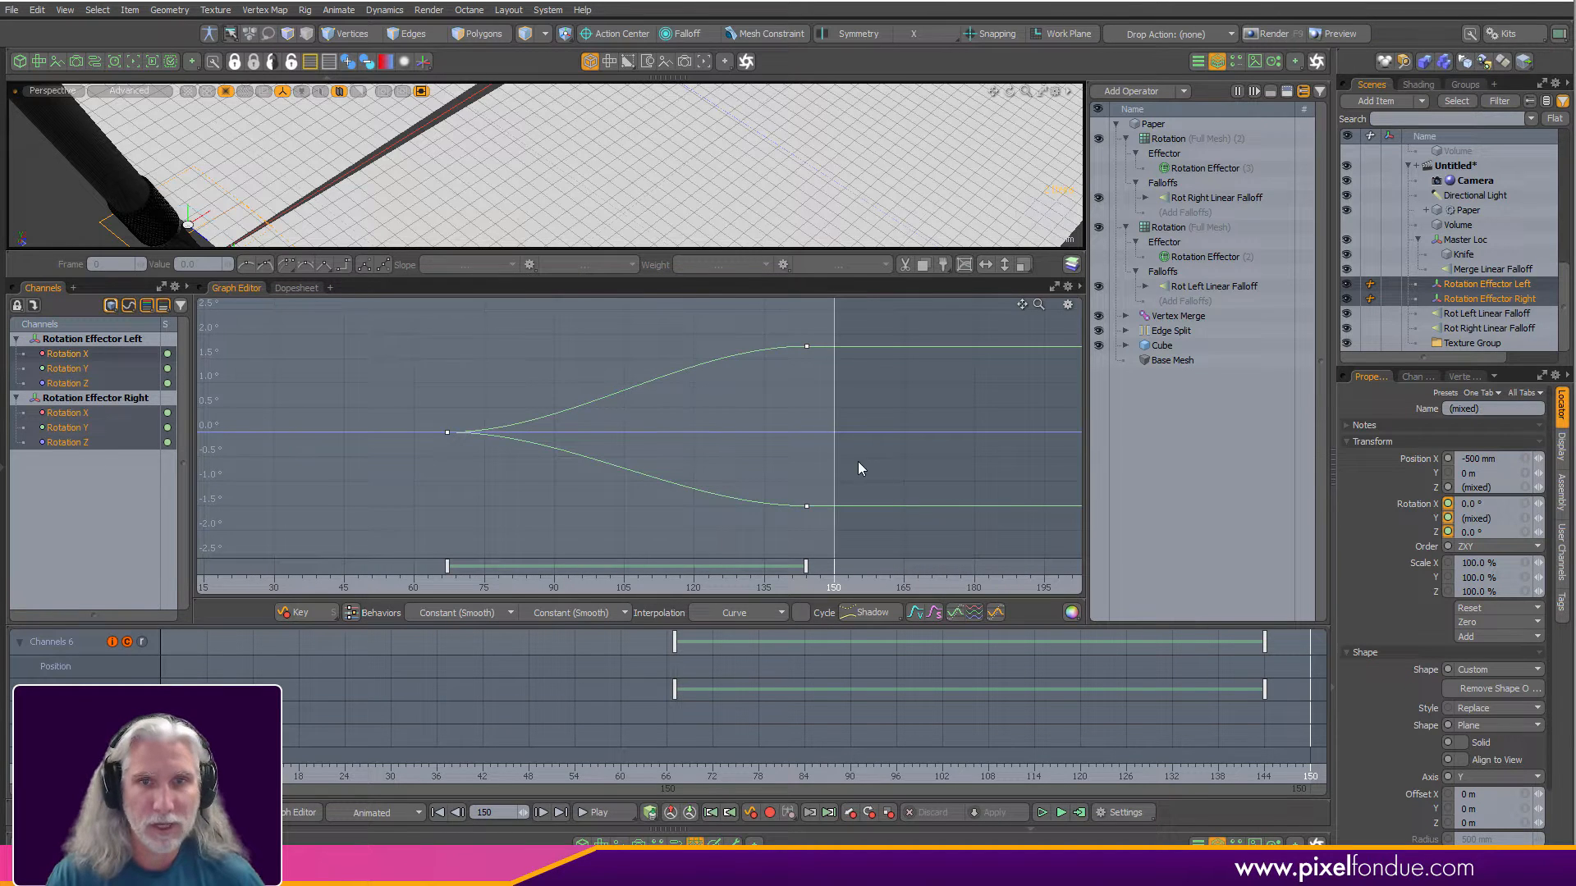
ctrl+alt+drag(858, 462, 830, 476)
drag(821, 589, 670, 587)
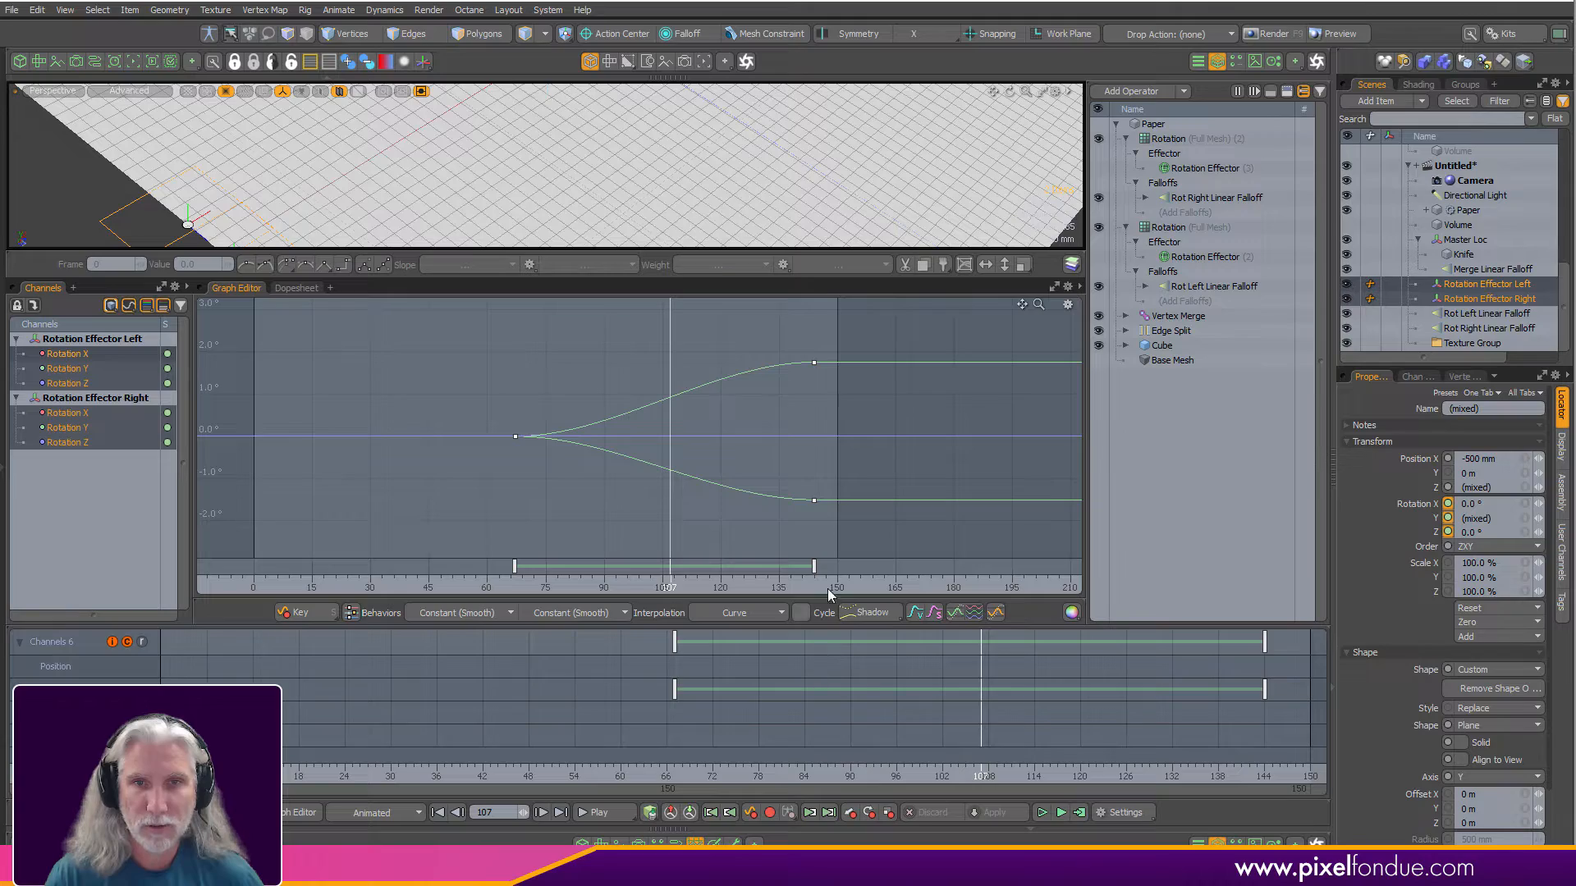
click(695, 842)
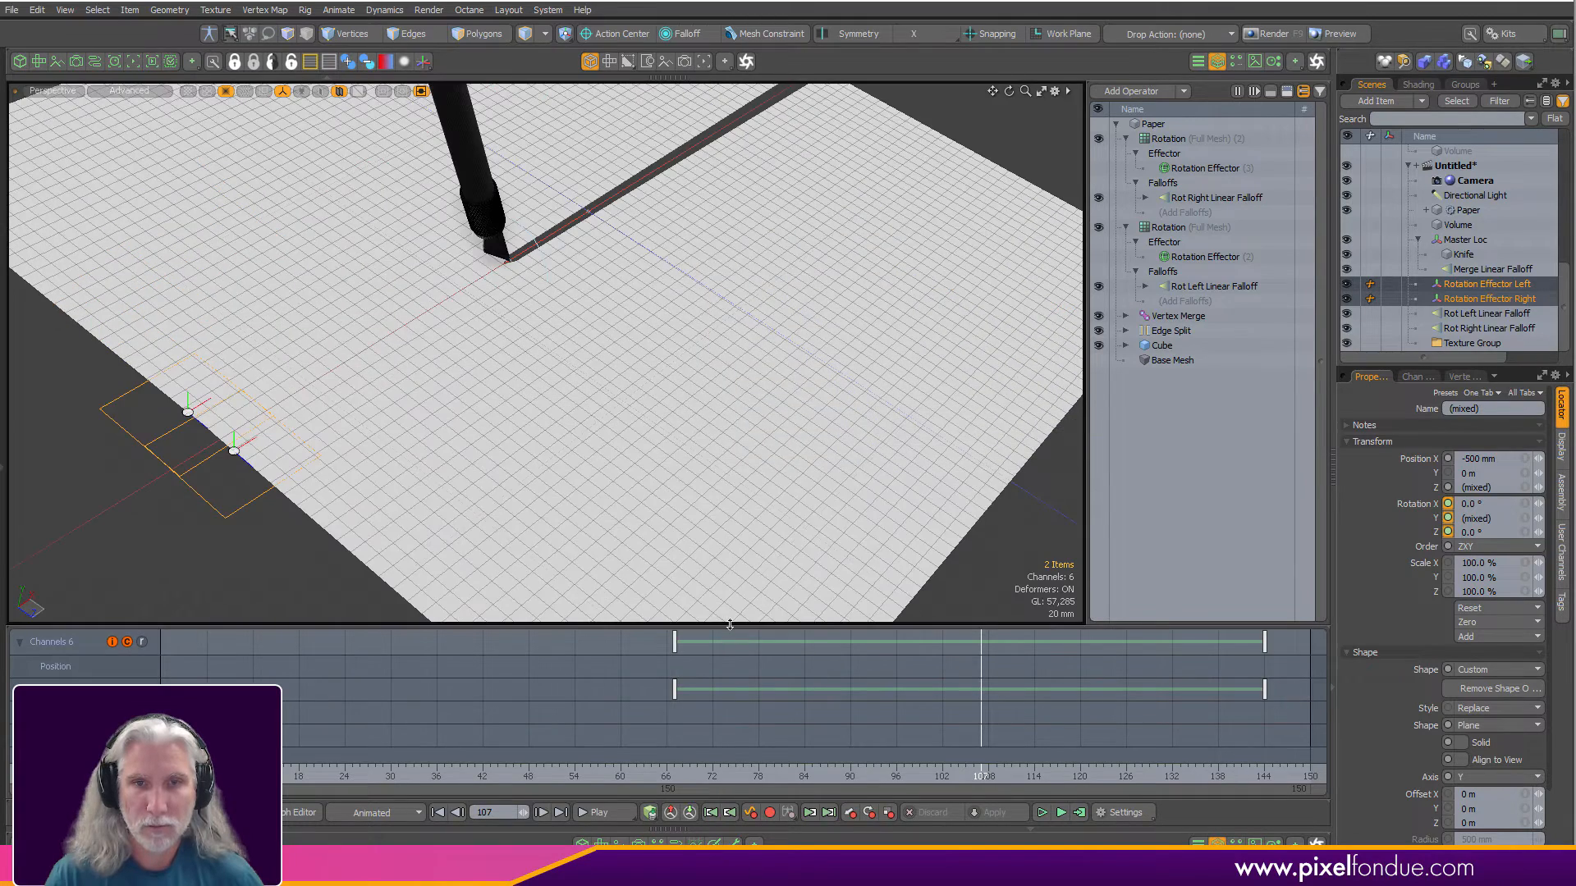
drag(729, 625, 731, 814)
click(696, 842)
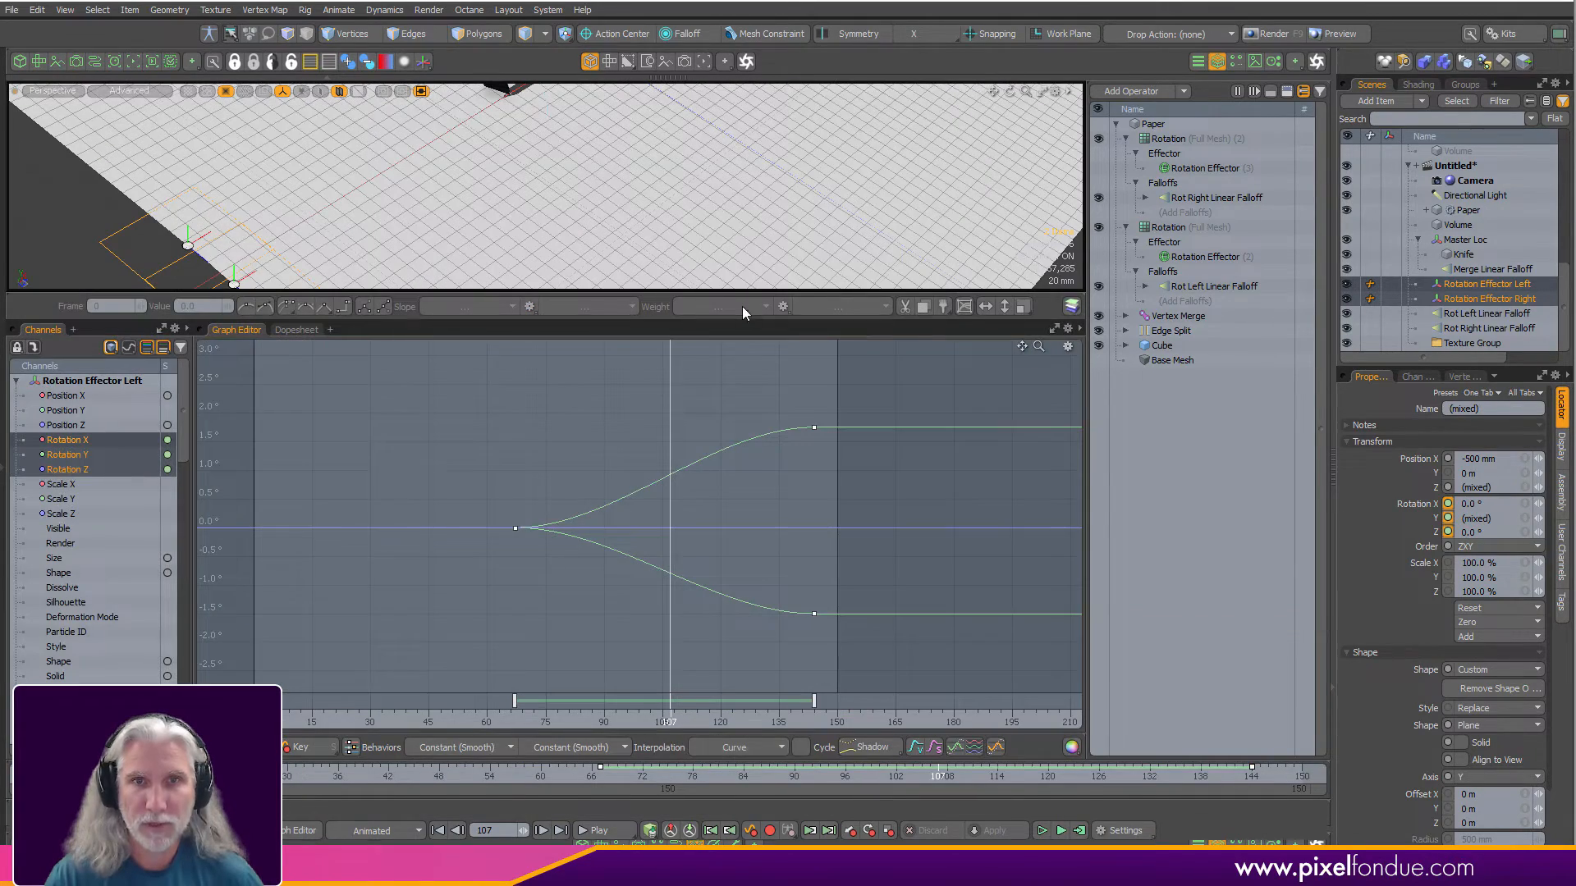
drag(747, 289, 748, 542)
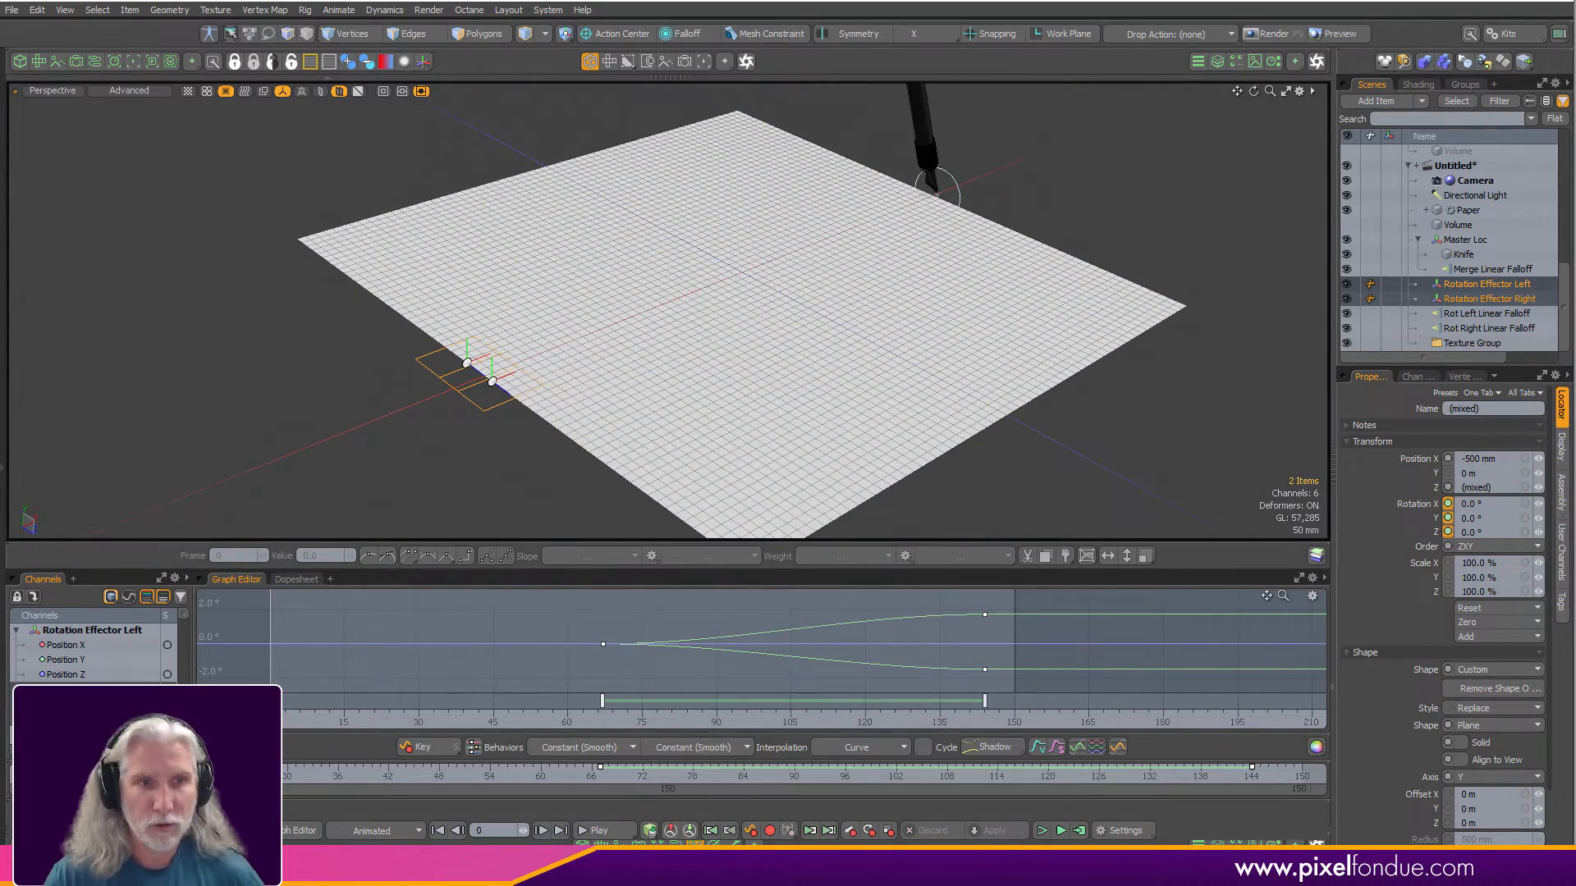
Scrub from frame 0 to 150 and back to 0 to review how the two paper halves spread apart.
drag(33, 774, 1301, 774)
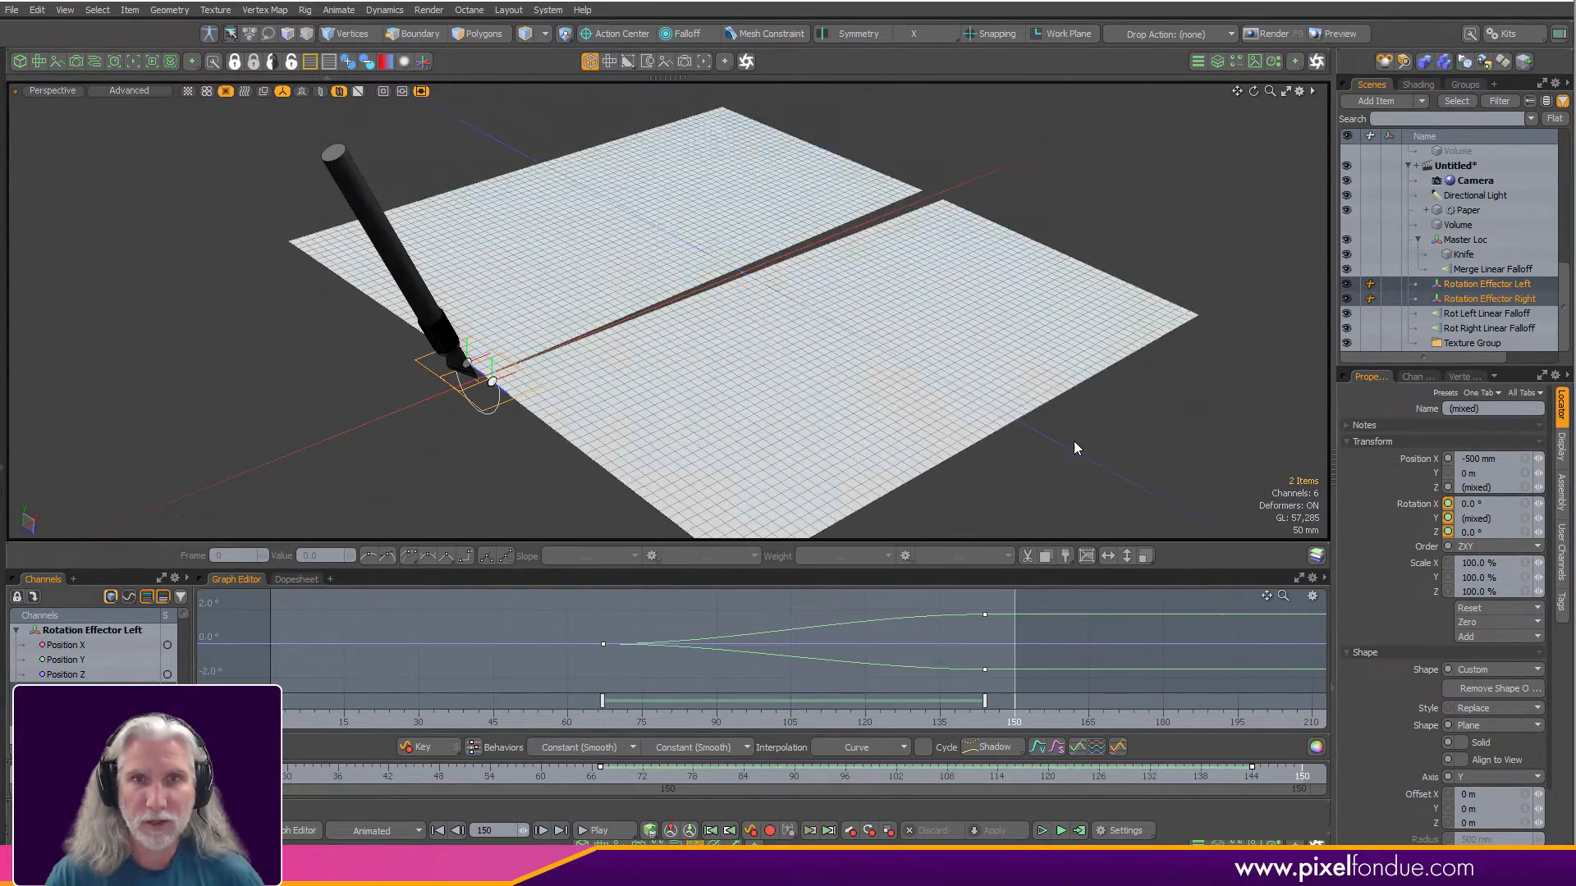
alt+drag(1074, 445, 946, 348)
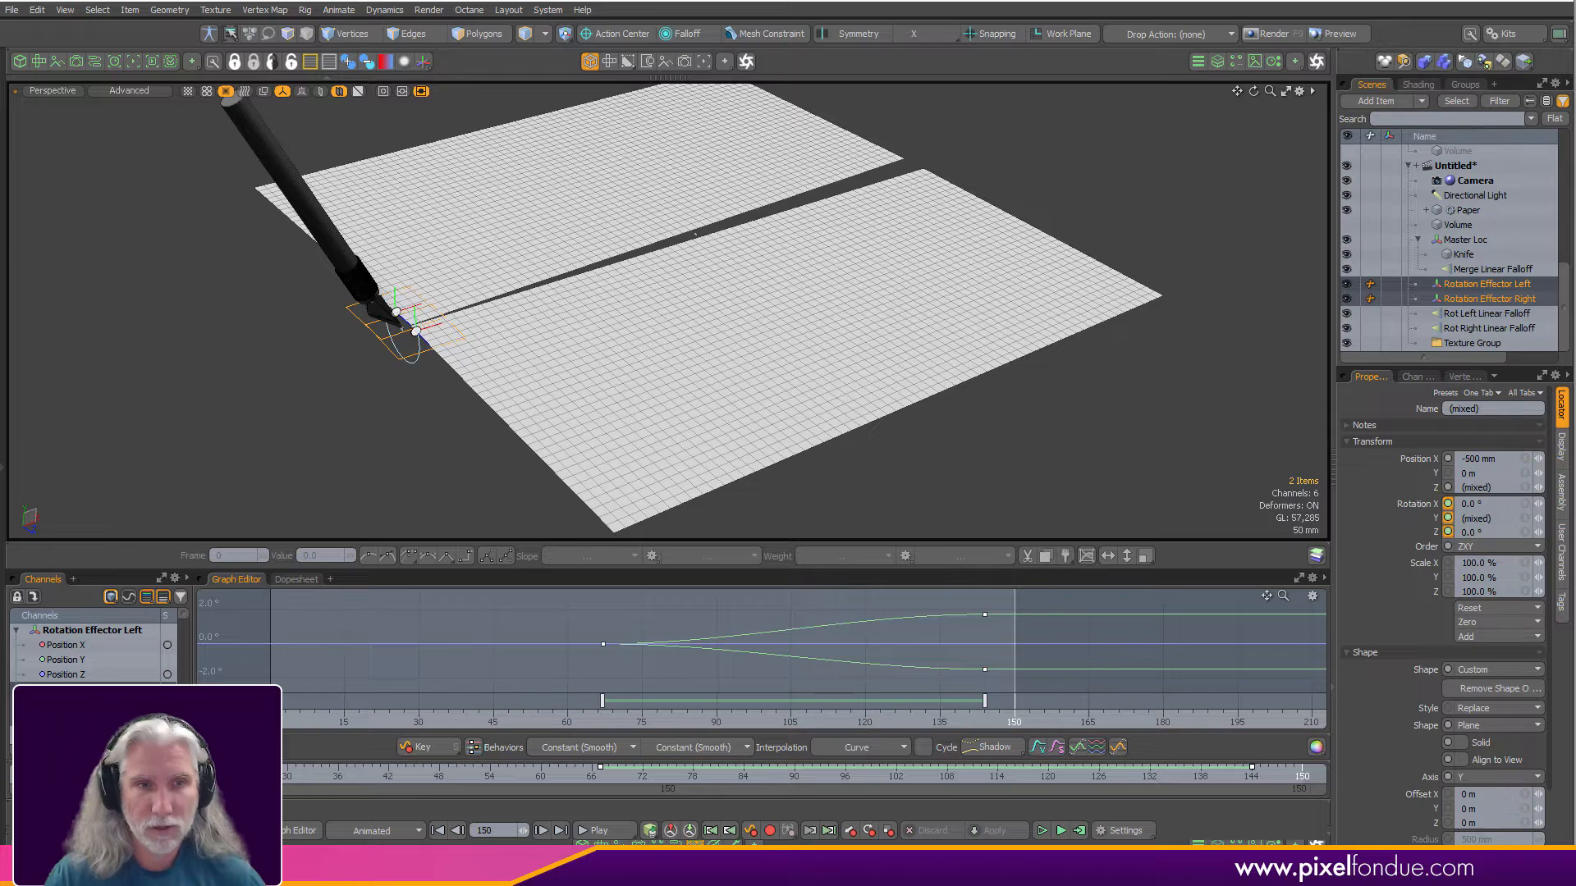
drag(140, 774, 32, 774)
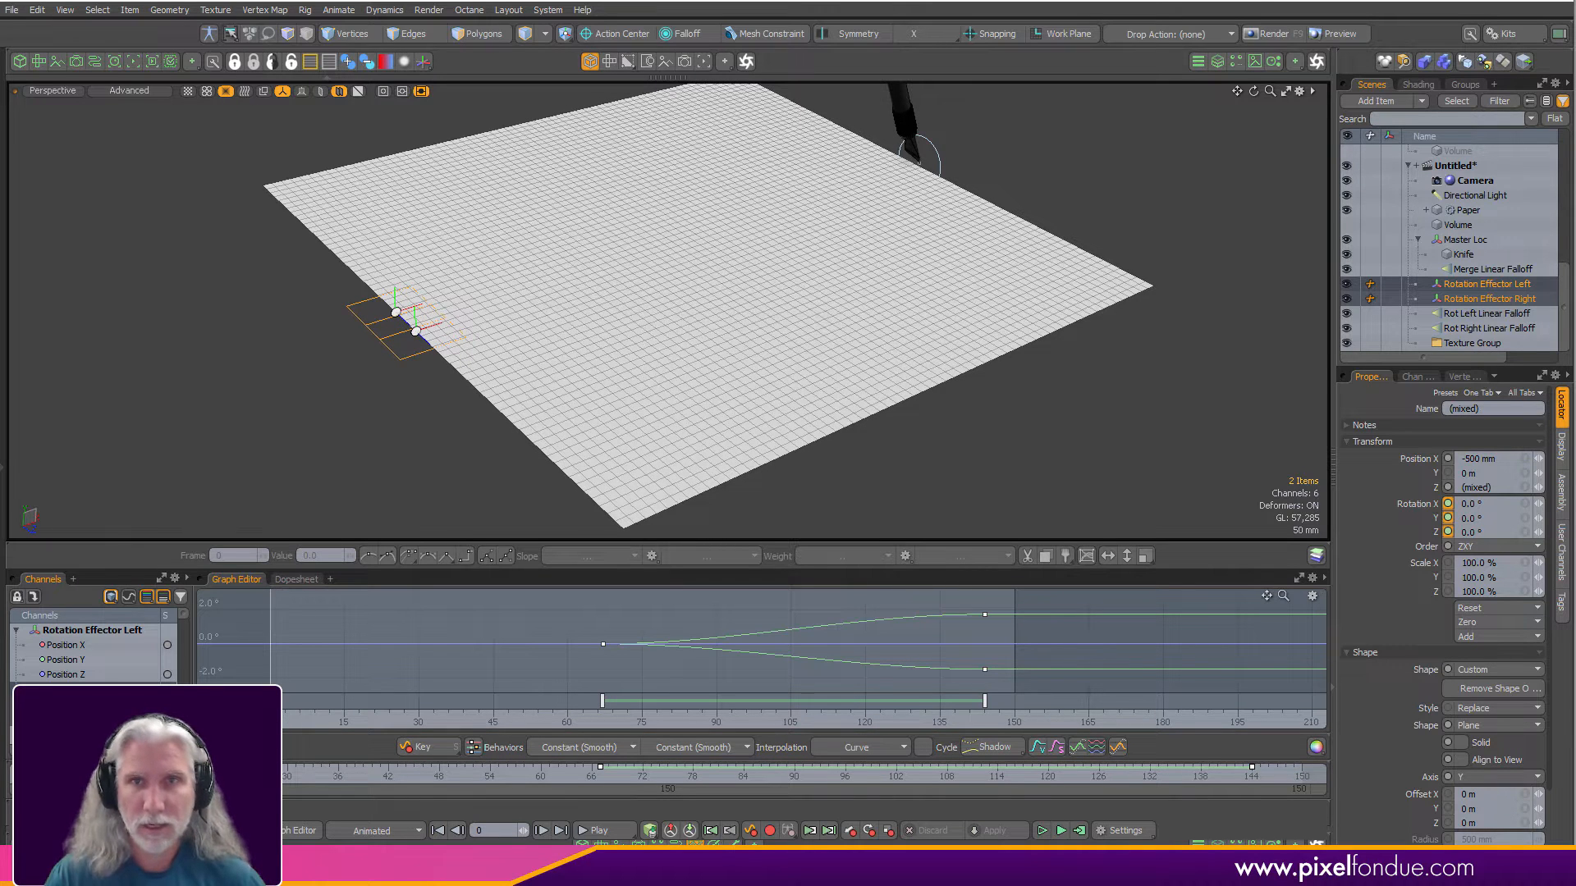
Collapse both Rotation operators in the mesh operations list and add a Bend operator to the Paper mesh.
click(1218, 65)
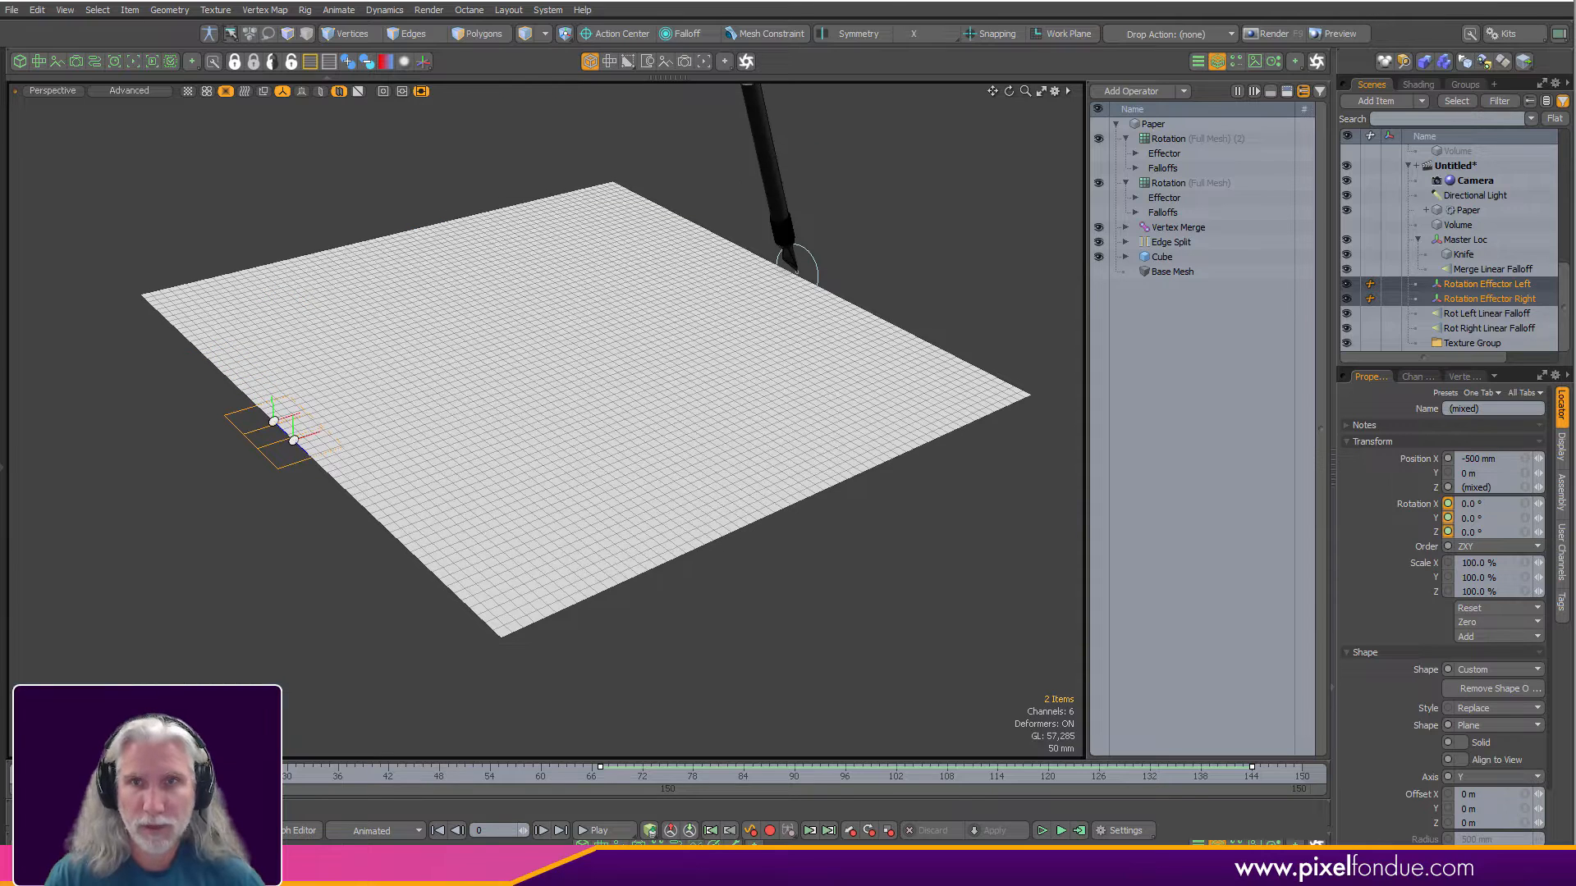
click(1125, 138)
click(1125, 153)
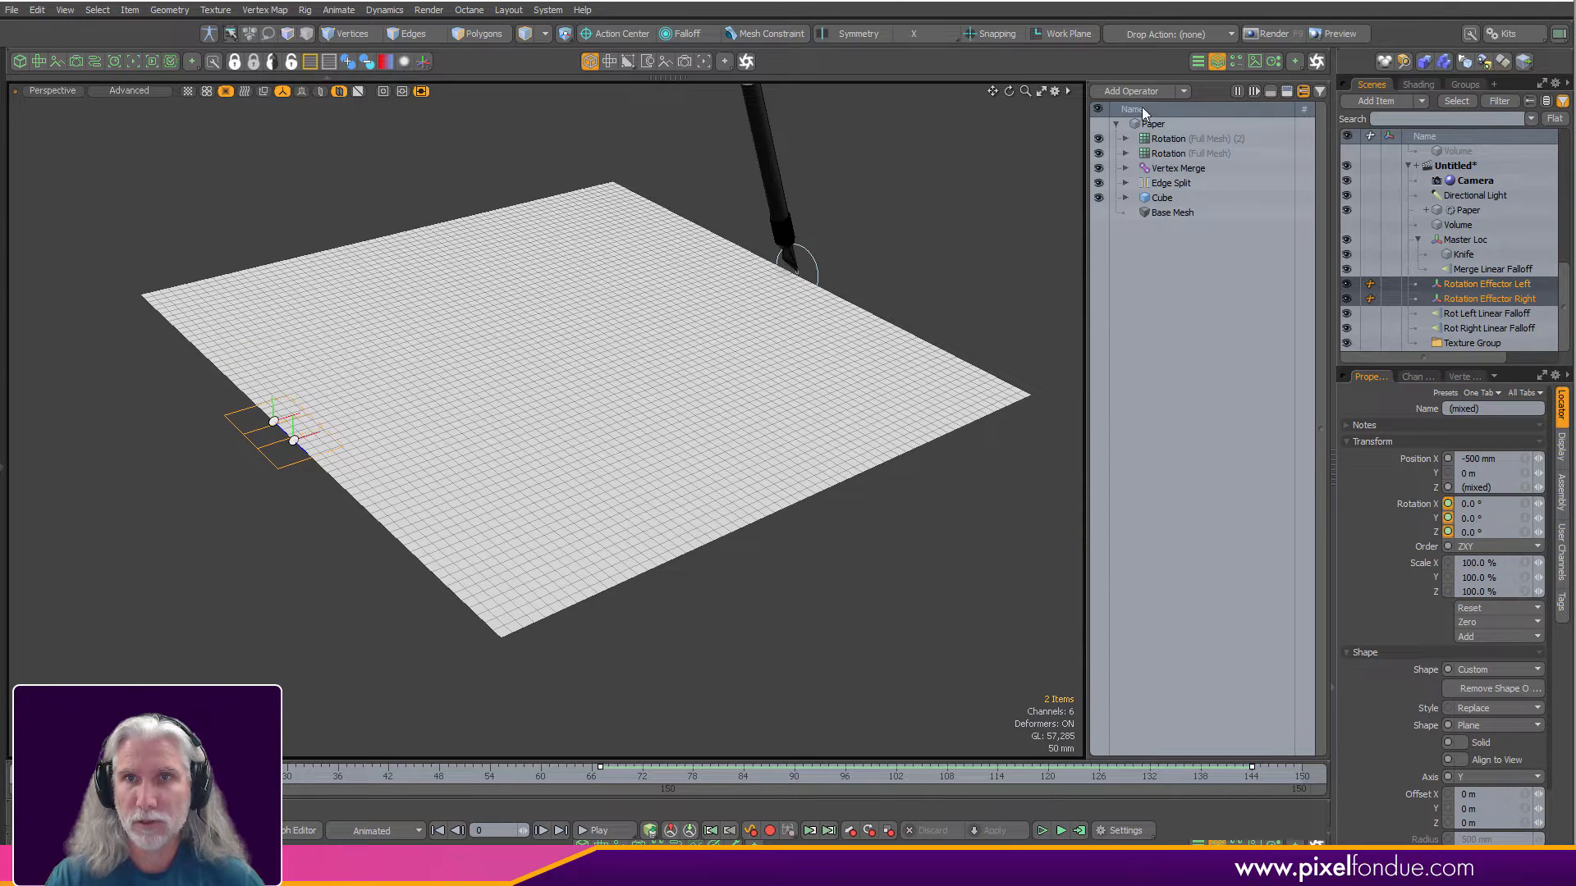
text(bend)
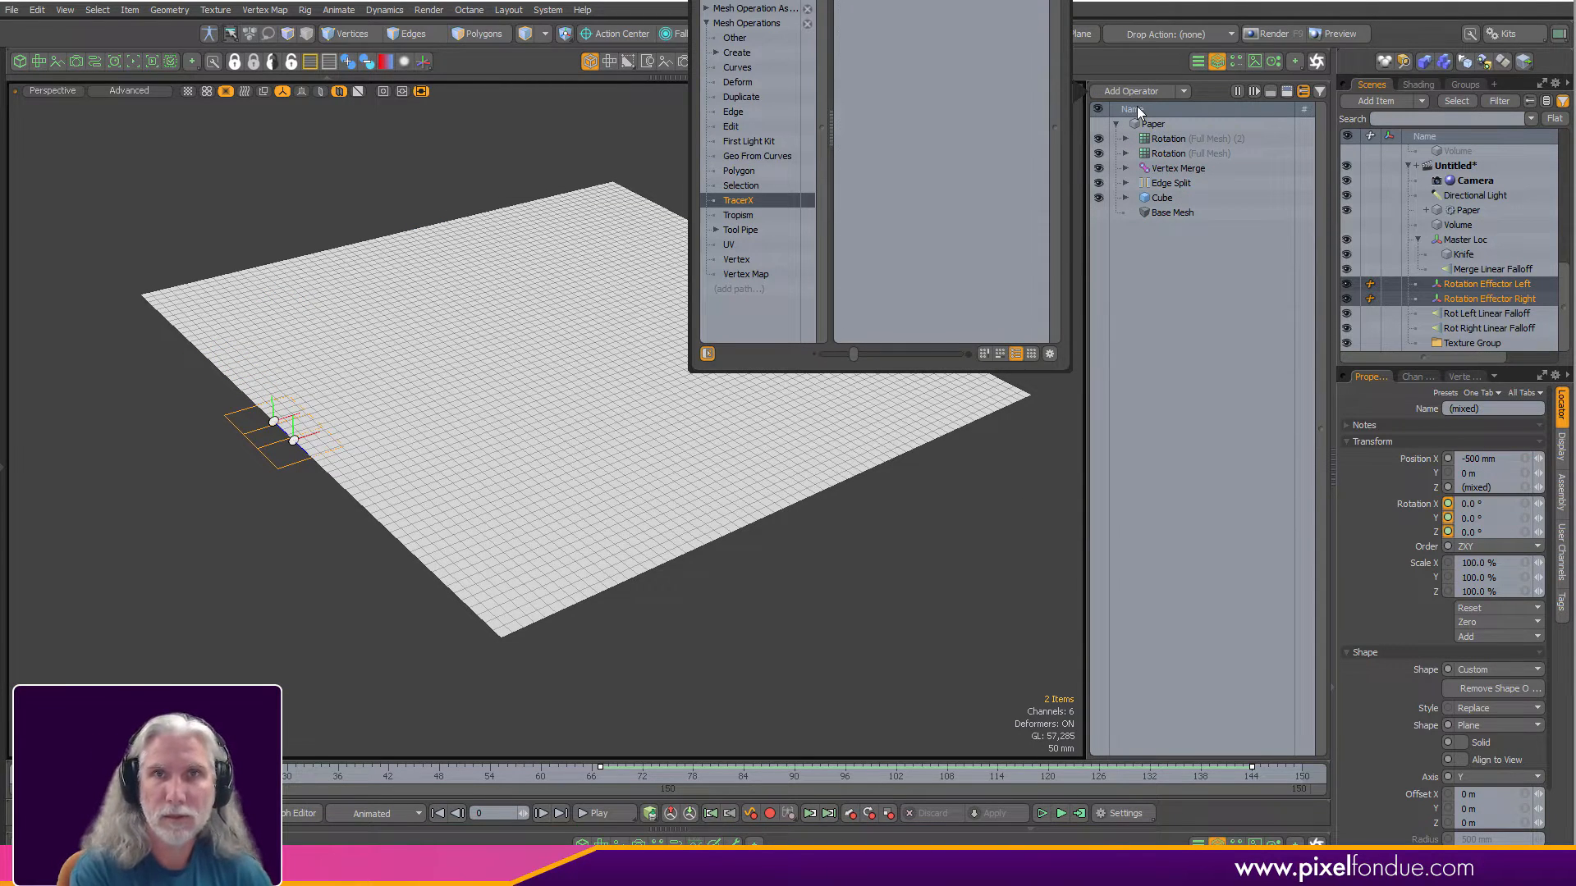
key(Return)
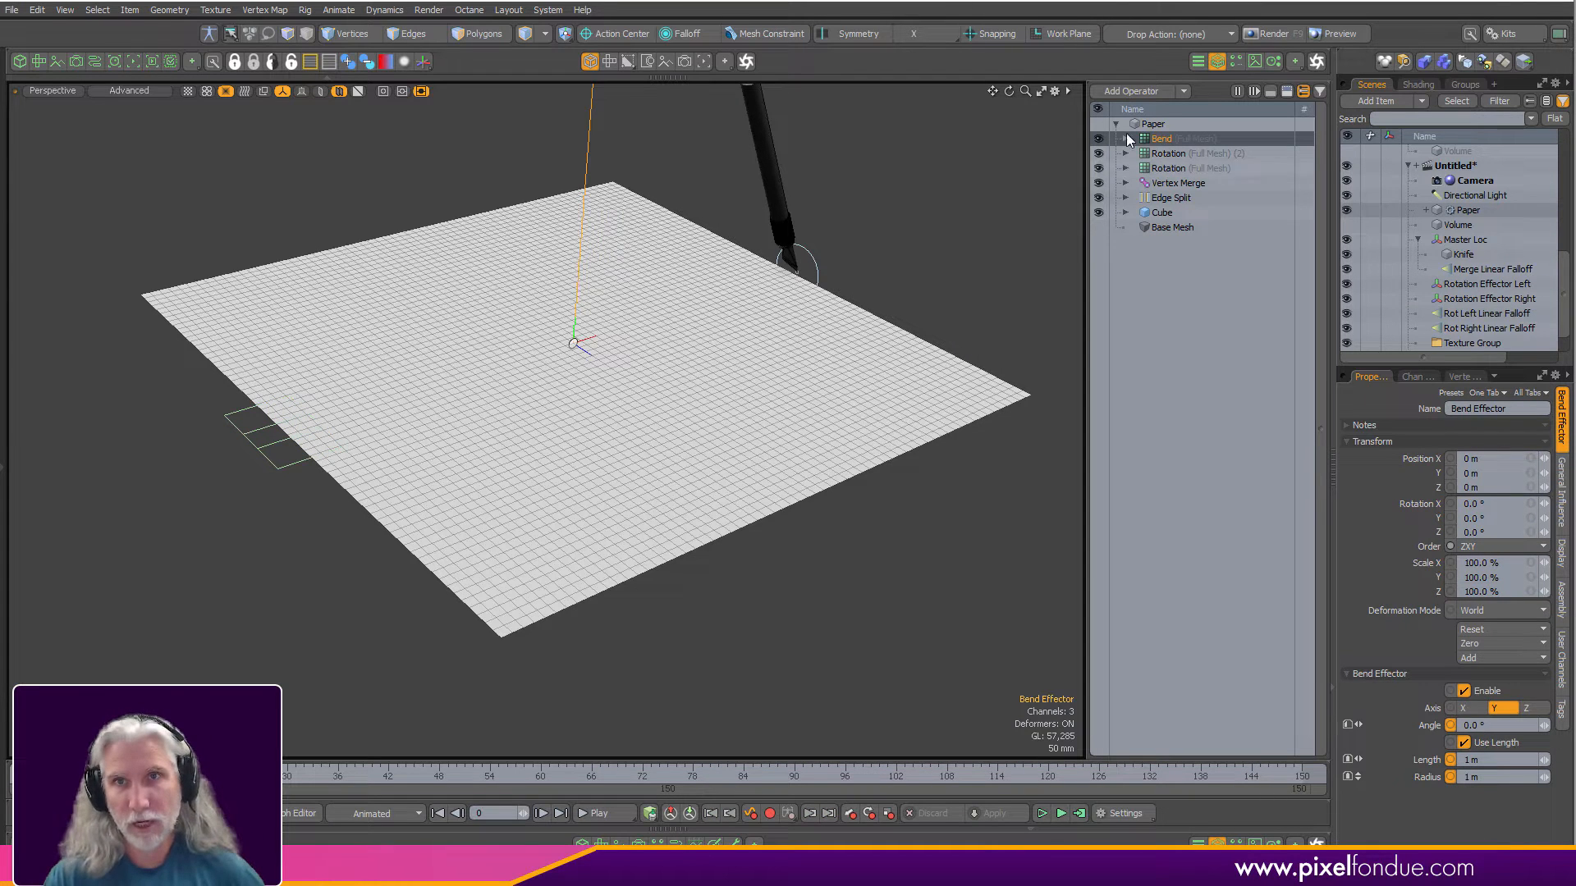
Add the existing Rot Left Linear Falloff to the Bend operator's falloffs and select its Bend Effector.
click(1124, 140)
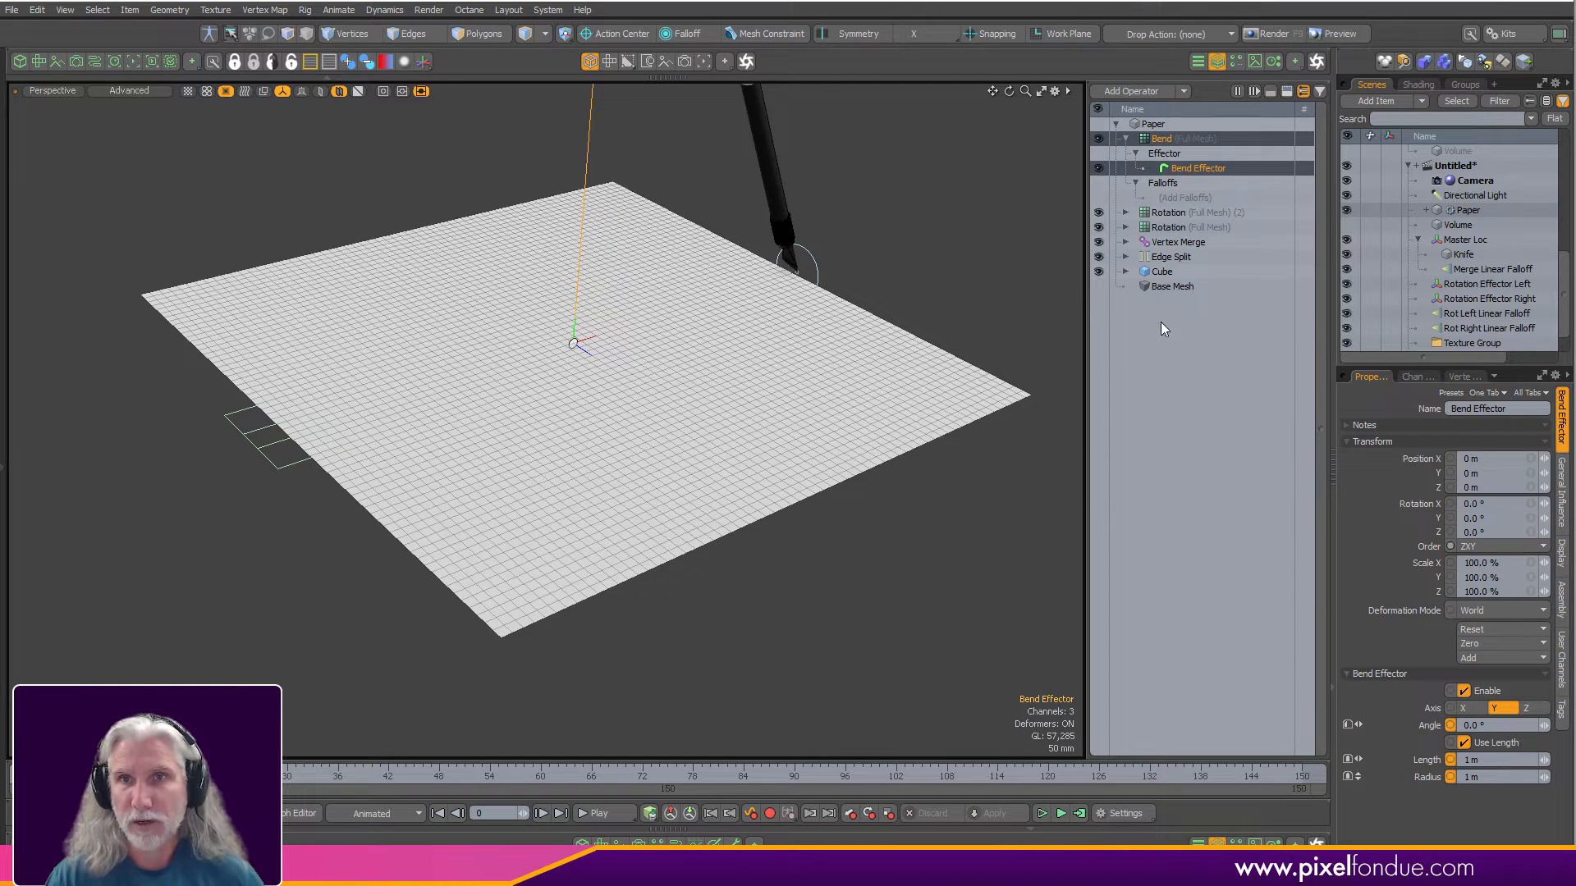
click(1178, 140)
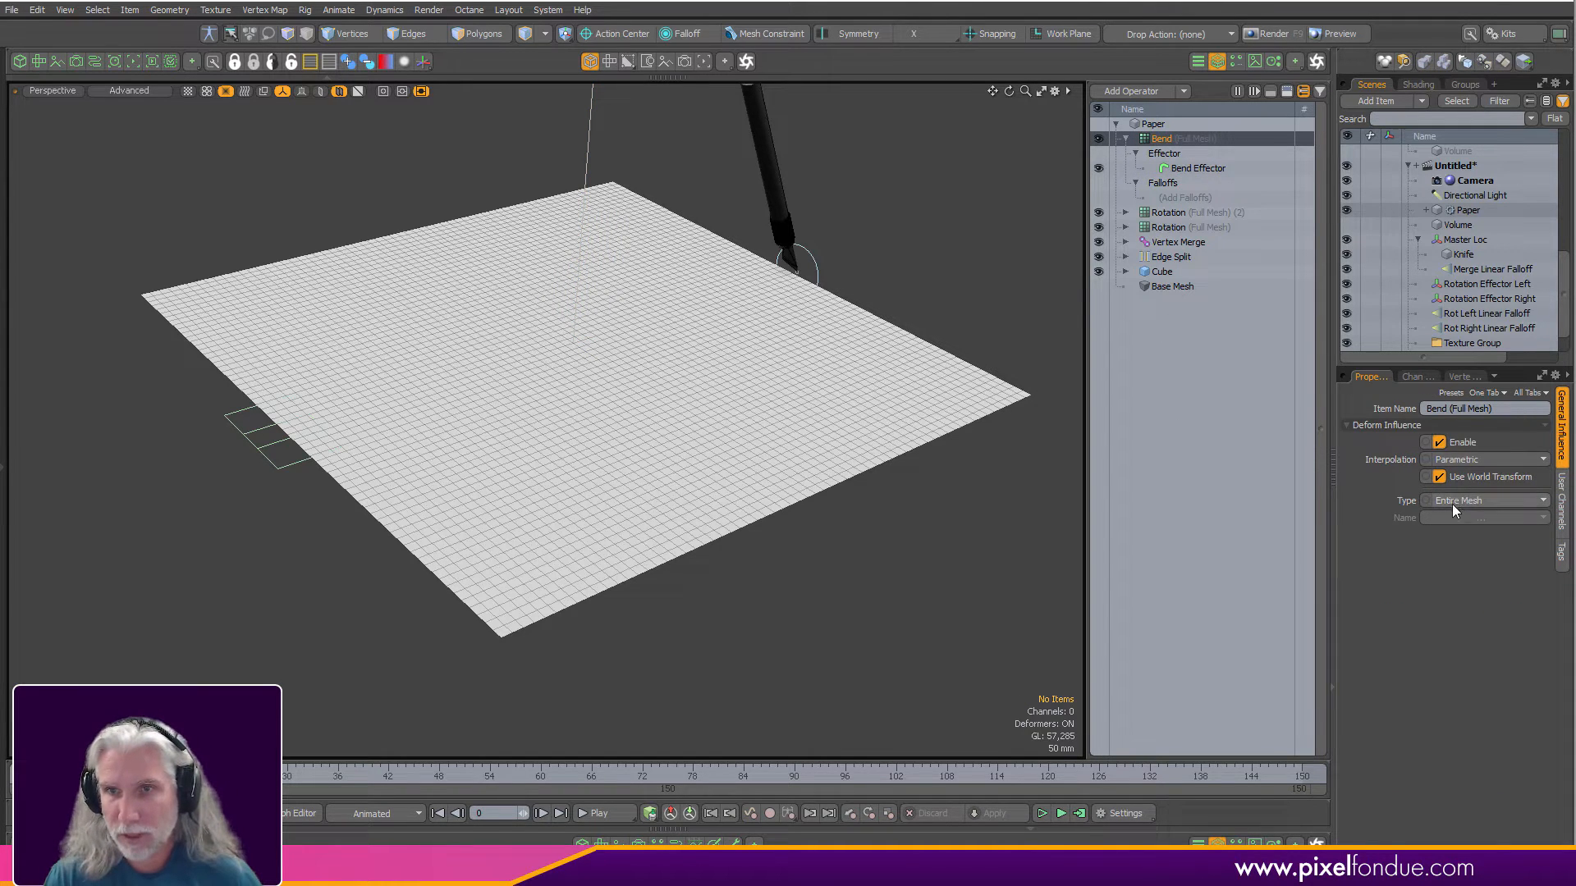
click(1186, 197)
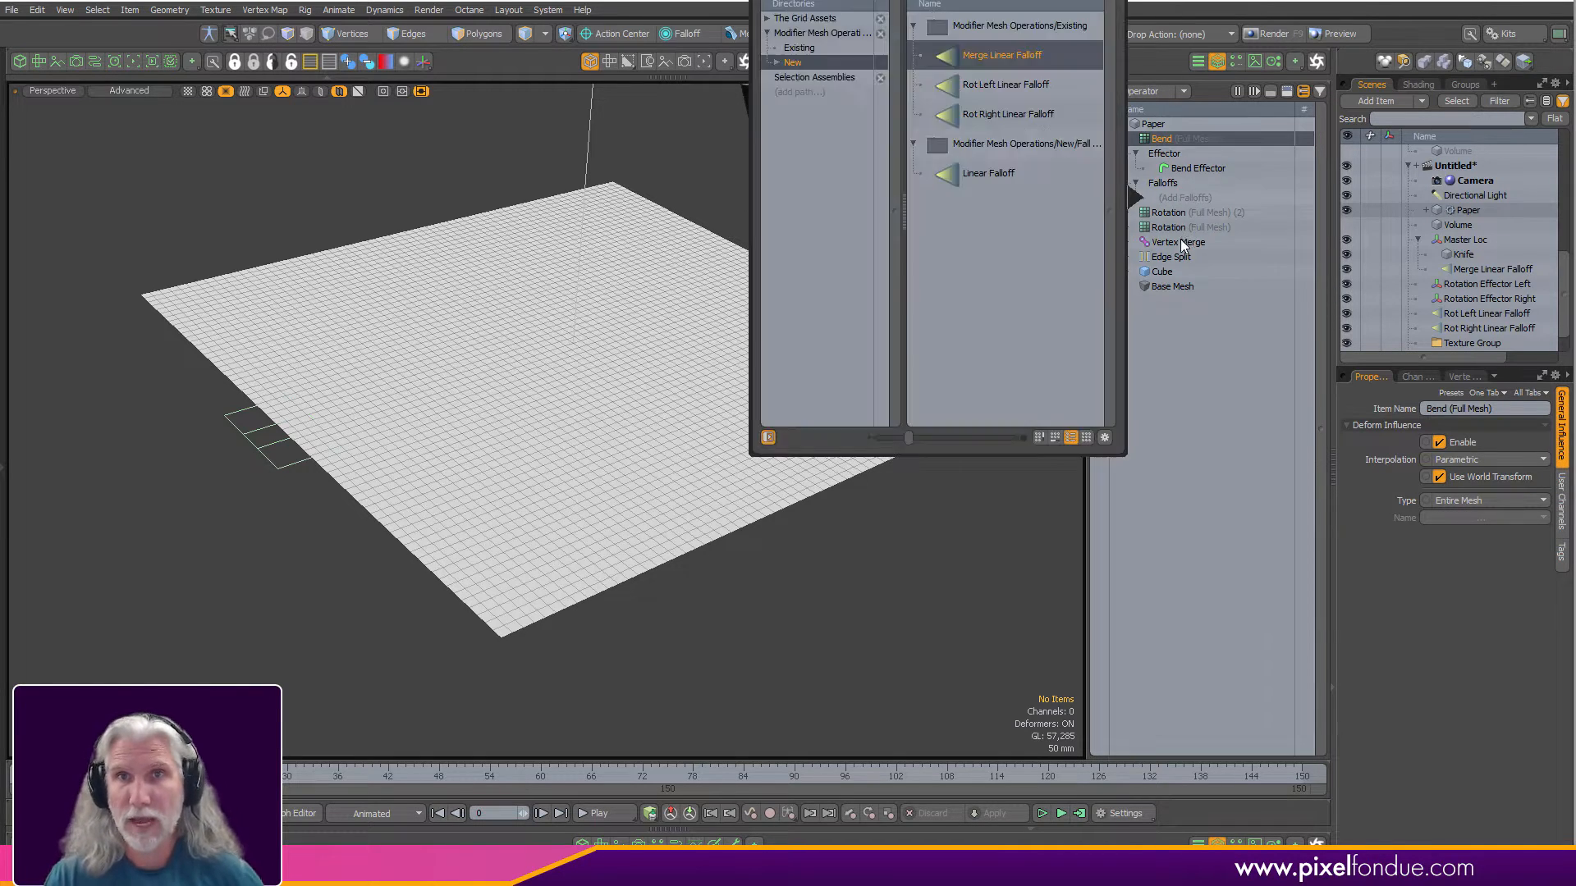
click(974, 203)
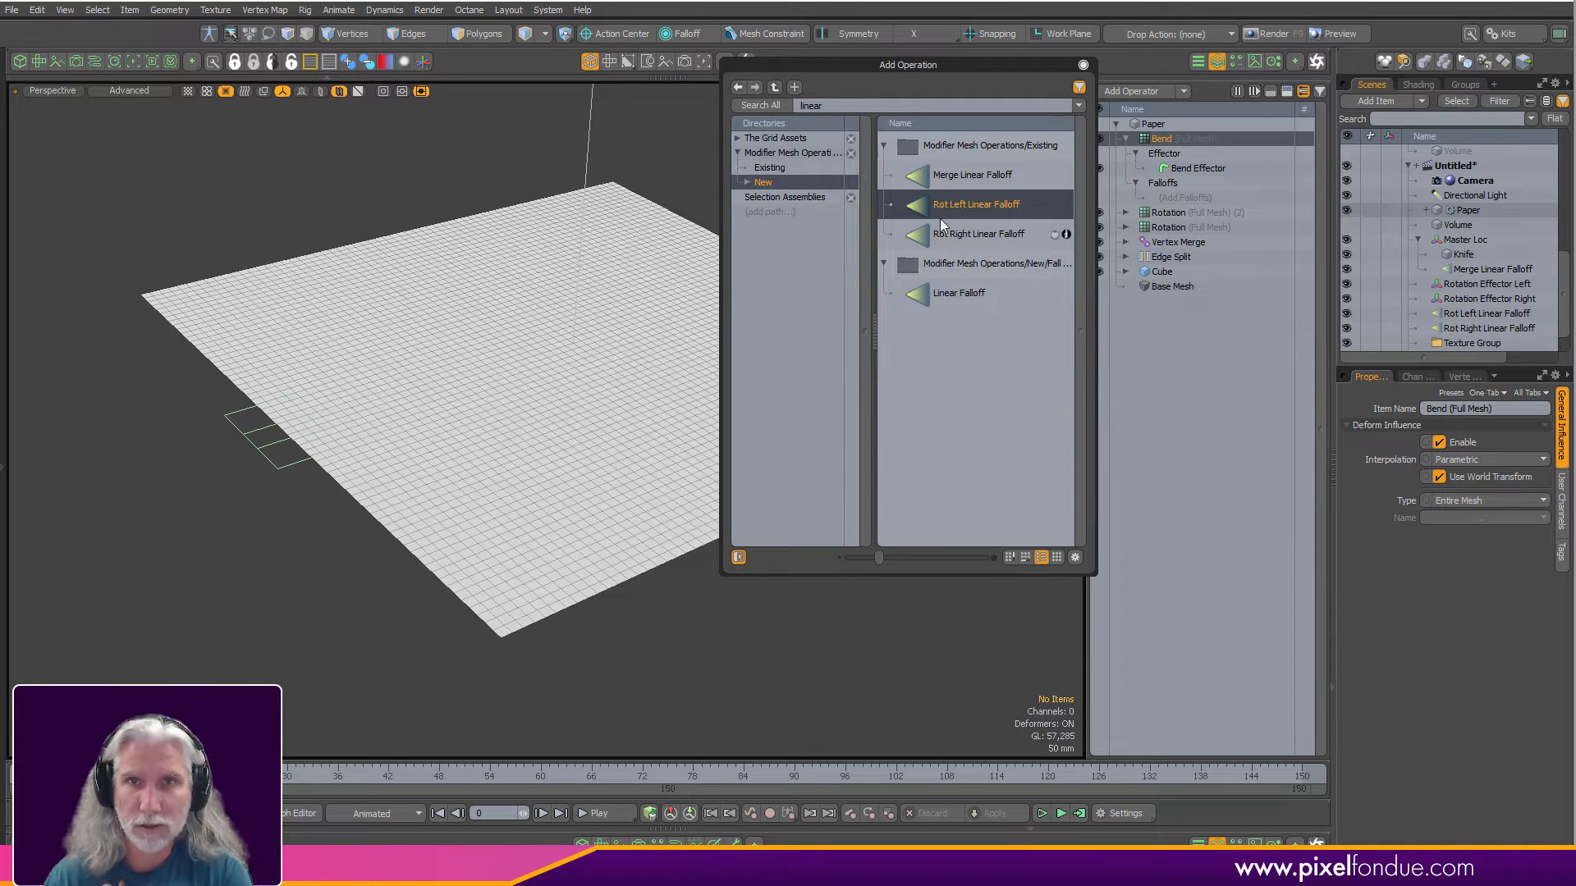
double_click(963, 206)
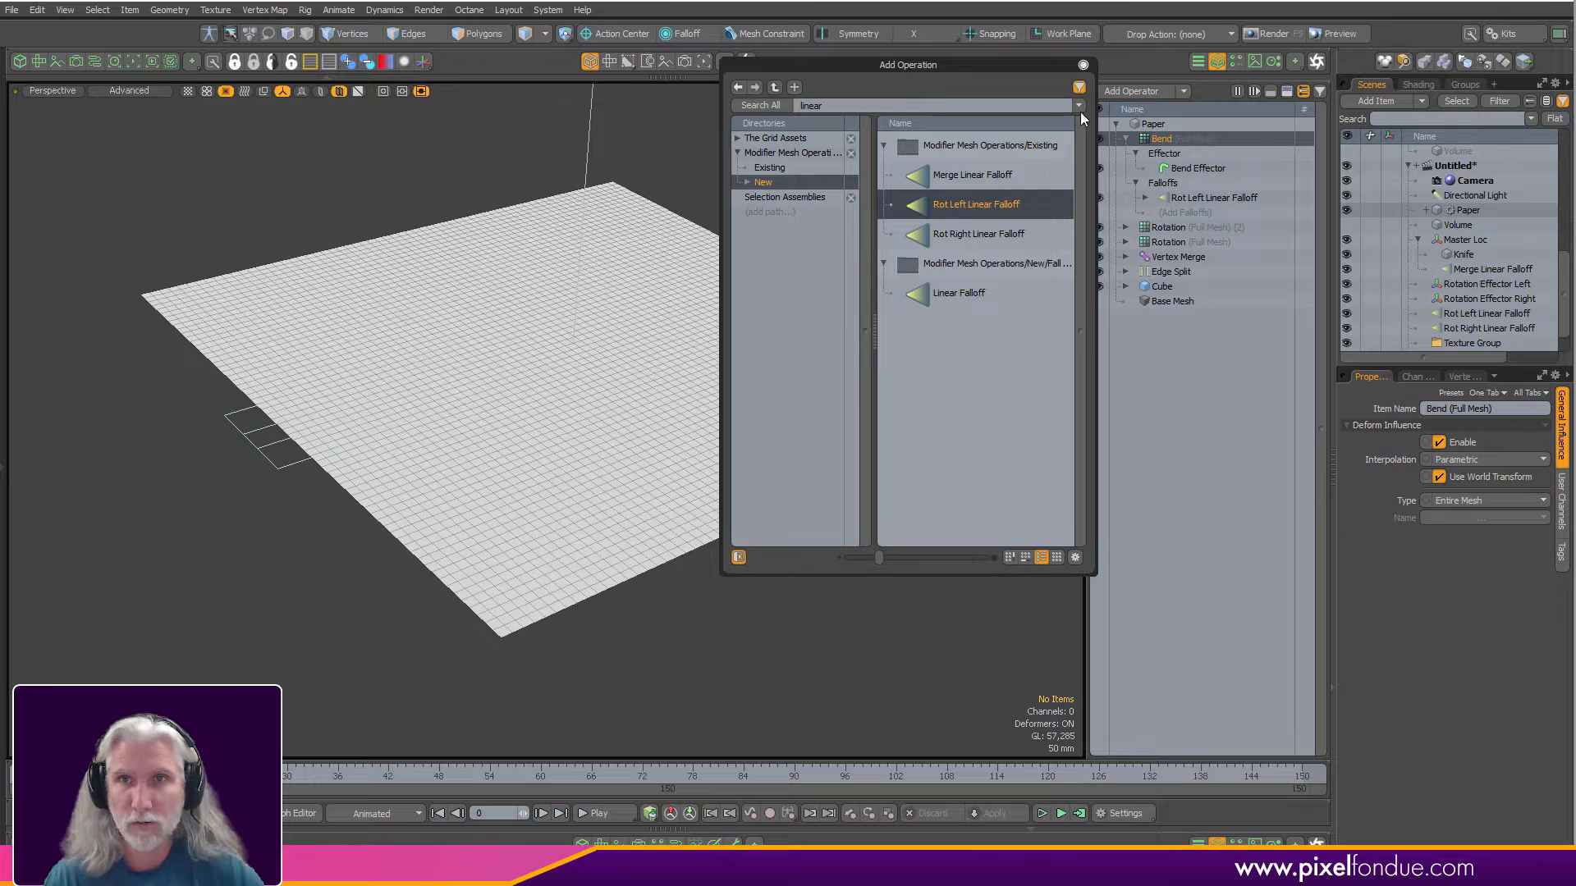
click(1083, 64)
click(593, 145)
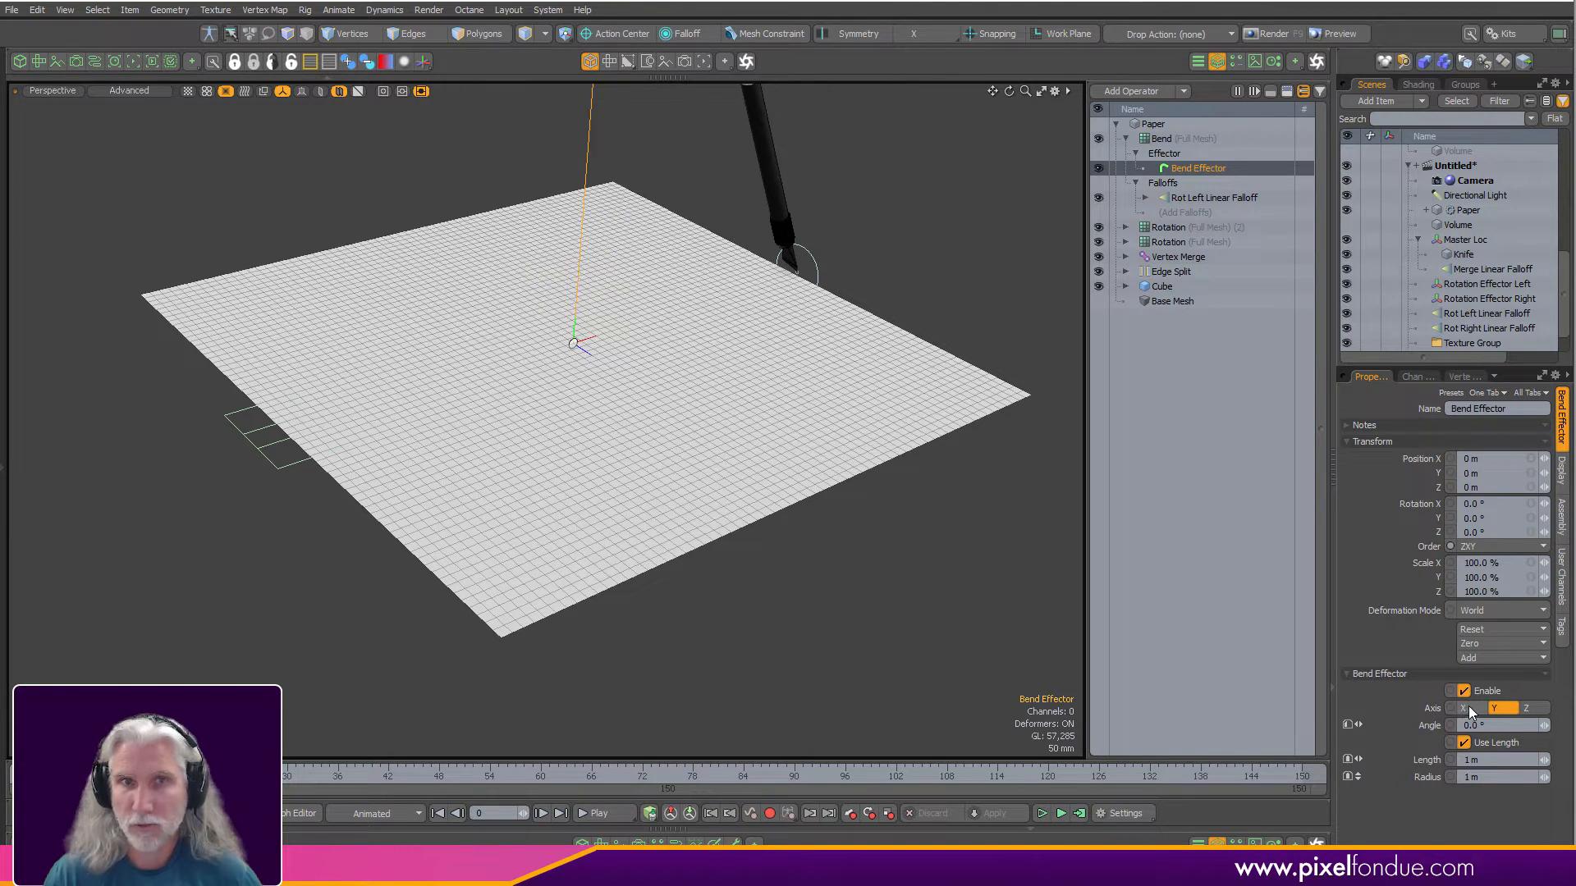
Set the Bend Effector's axis to X, move it to about X -498 mm, Z 150 mm, and rotate it about 26° on Y.
click(1465, 709)
alt+drag(821, 492, 809, 580)
key(w)
drag(673, 389, 503, 507)
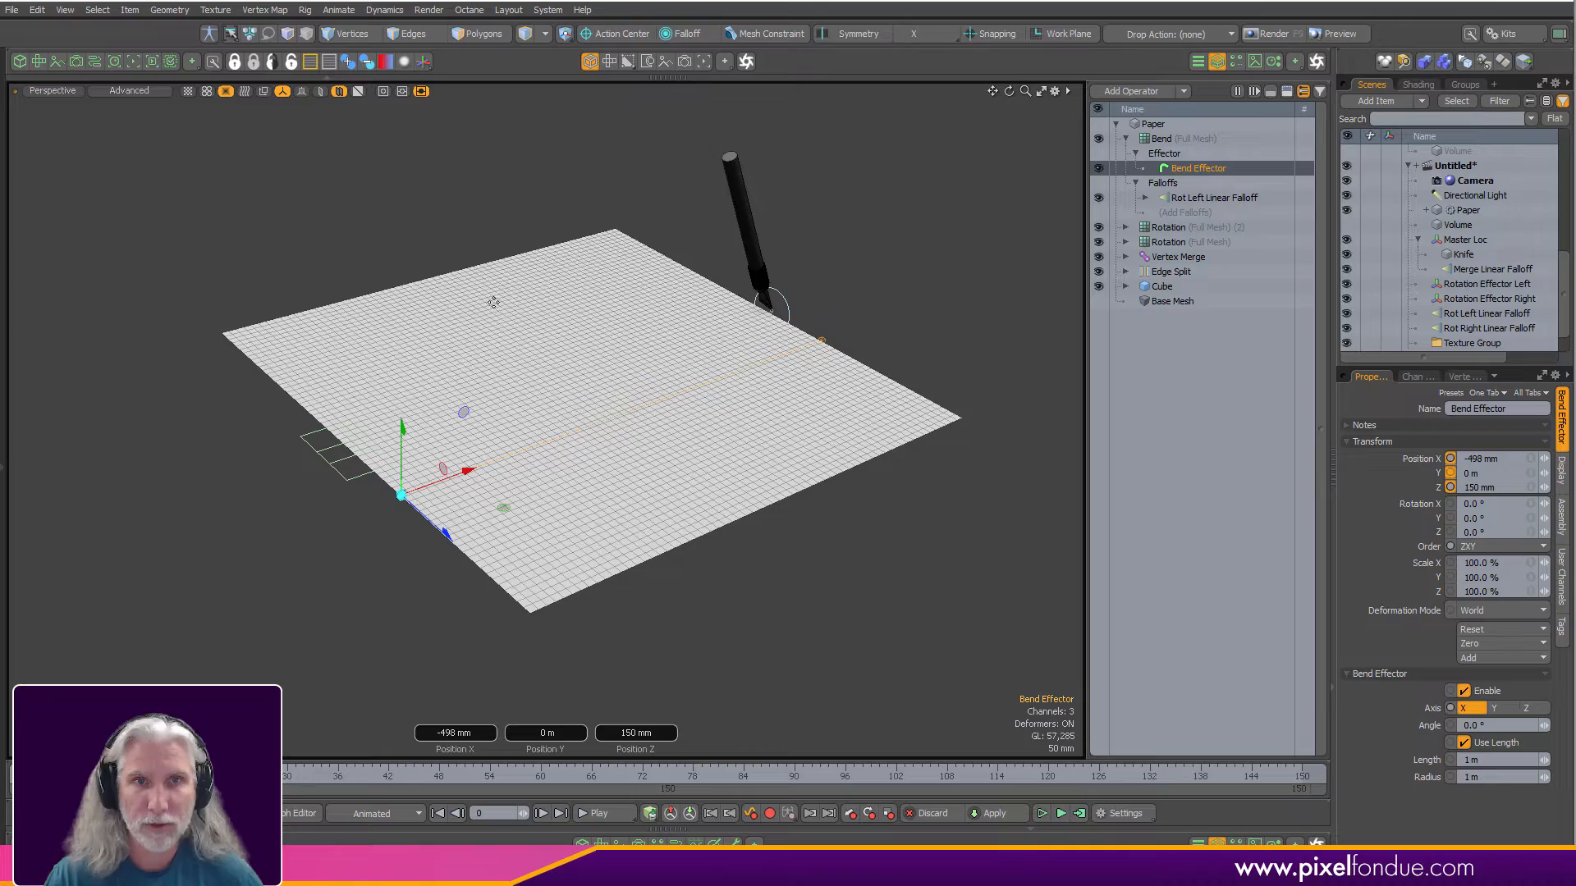
ctrl+alt+drag(499, 299, 405, 554)
key(e)
key(q)
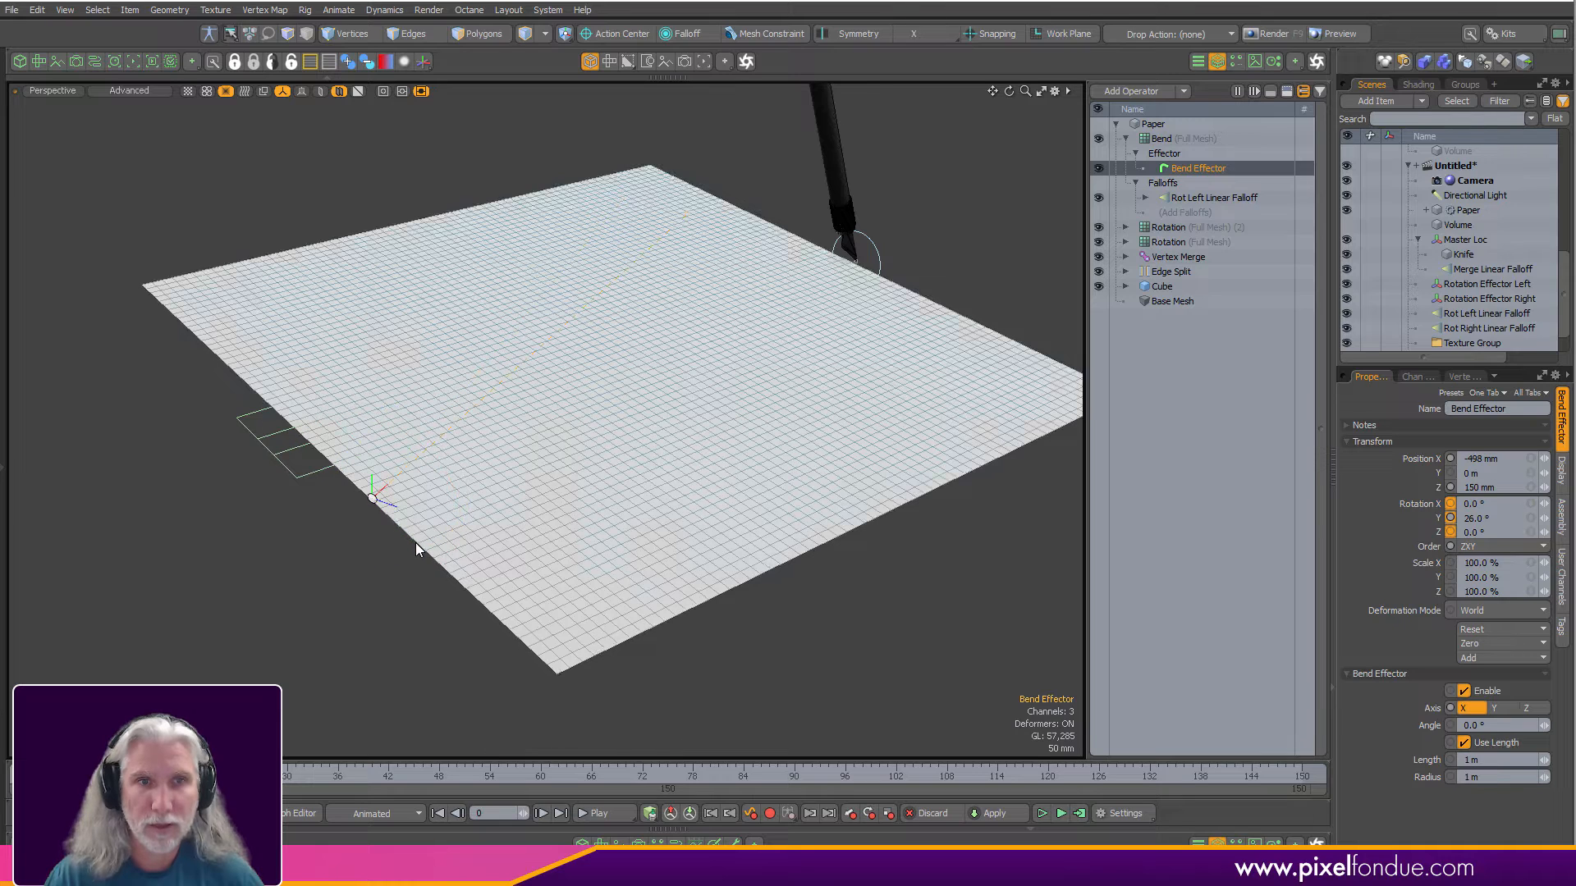
Enable interactive adjustment of the Bend Effector's angle, length and radius channels, and raise the angle to about 19.5°.
key(c)
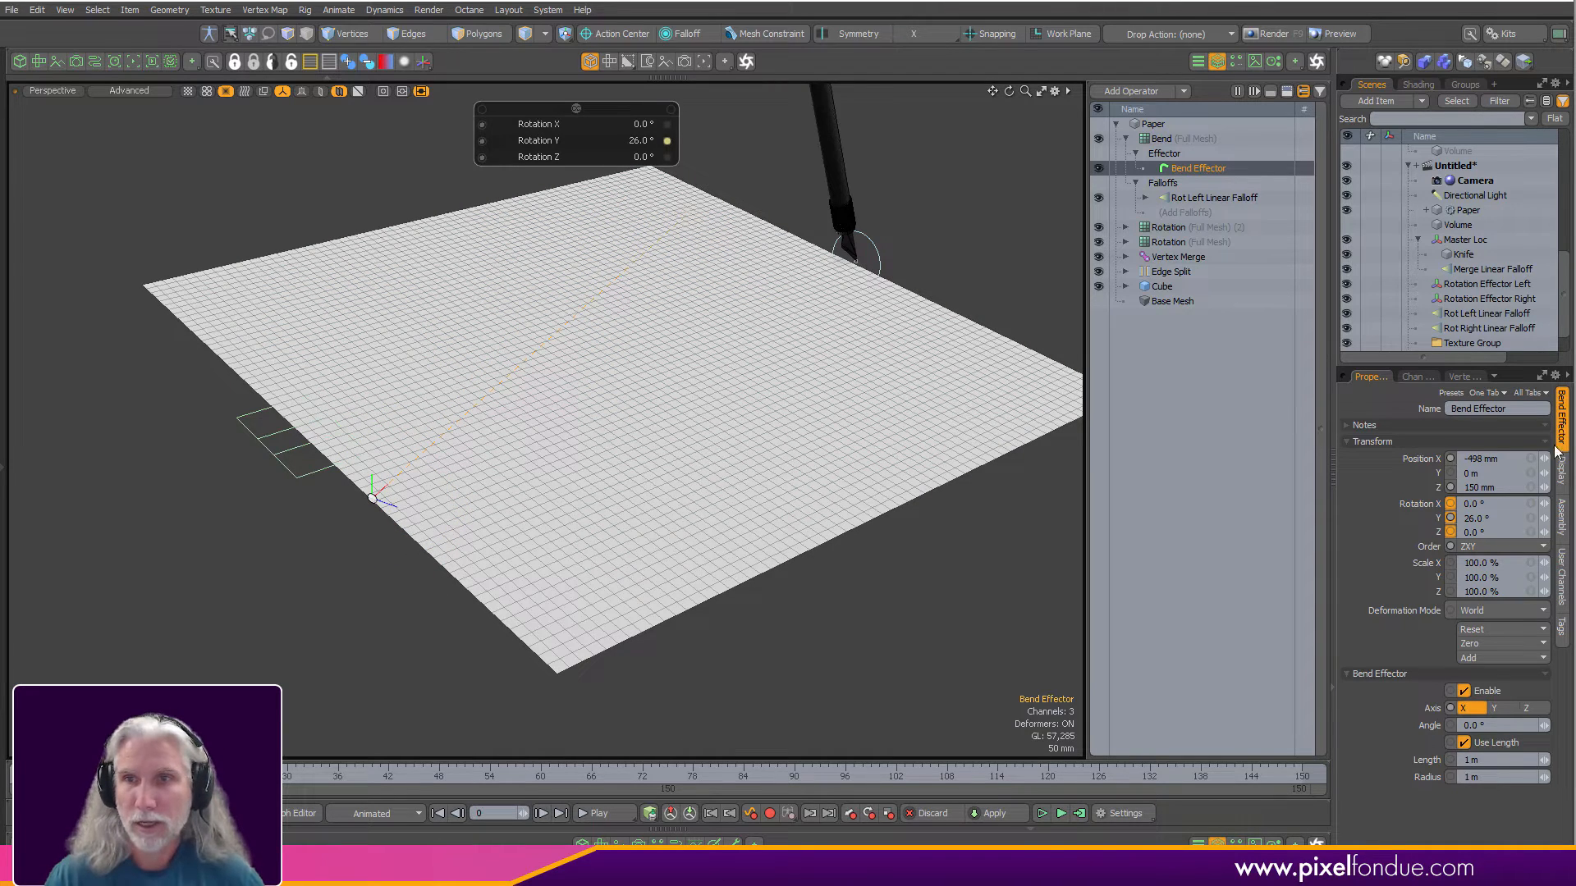
click(1530, 392)
click(1510, 495)
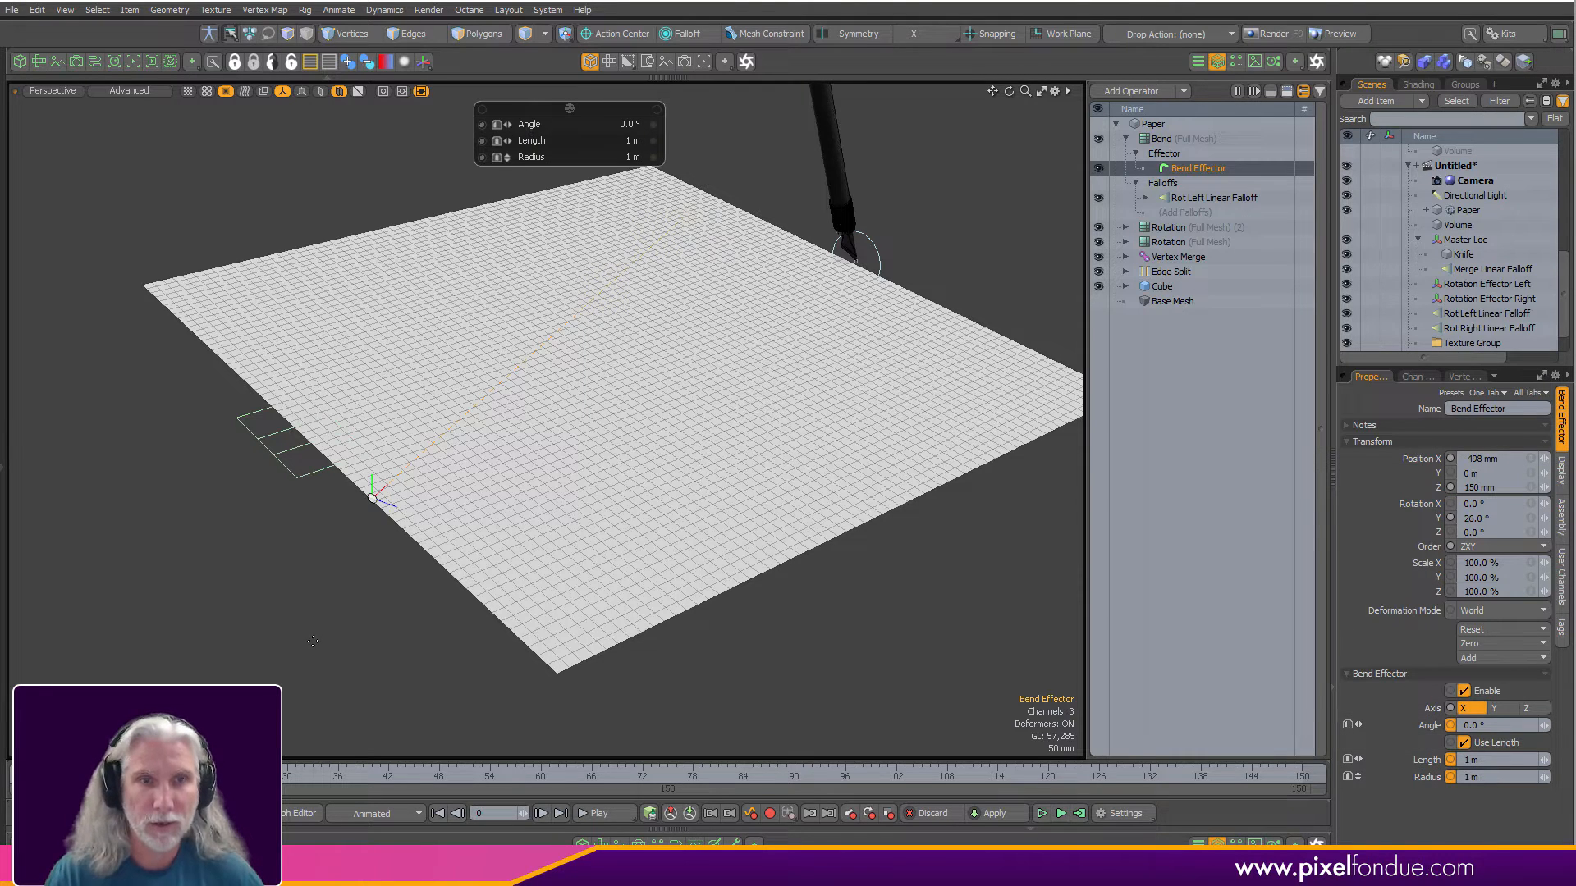
drag(312, 640, 725, 432)
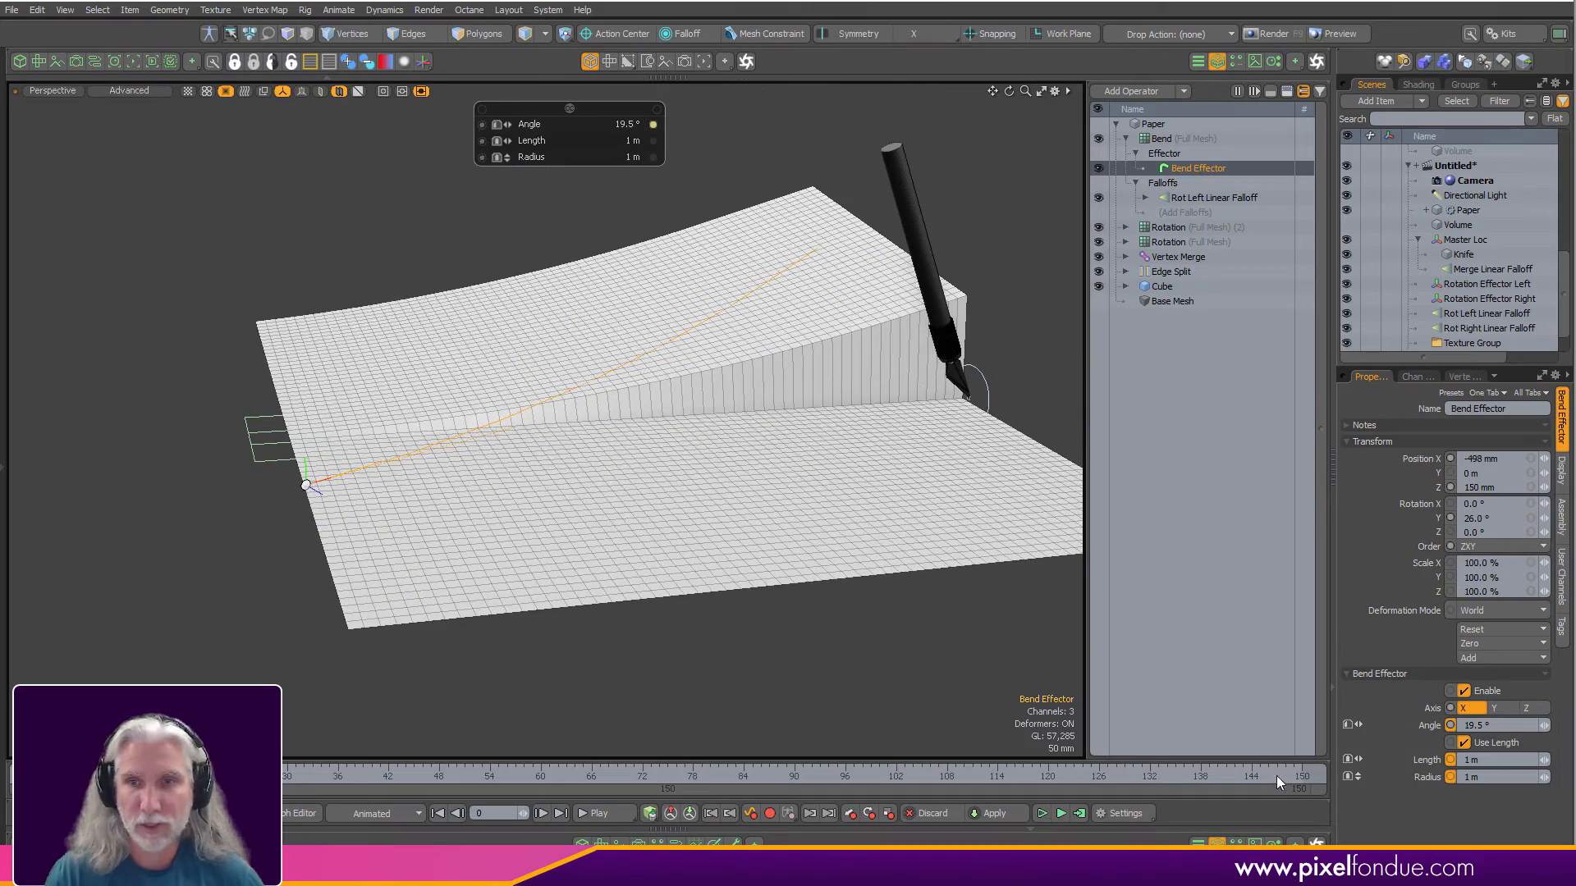
At frame 150, move the Bend Effector to about X -205 mm, Y -40 mm, and lower its angle to about 13.8°.
click(1302, 780)
alt+drag(579, 538, 730, 443)
alt+drag(422, 519, 694, 594)
key(w)
key(c)
drag(676, 390, 560, 391)
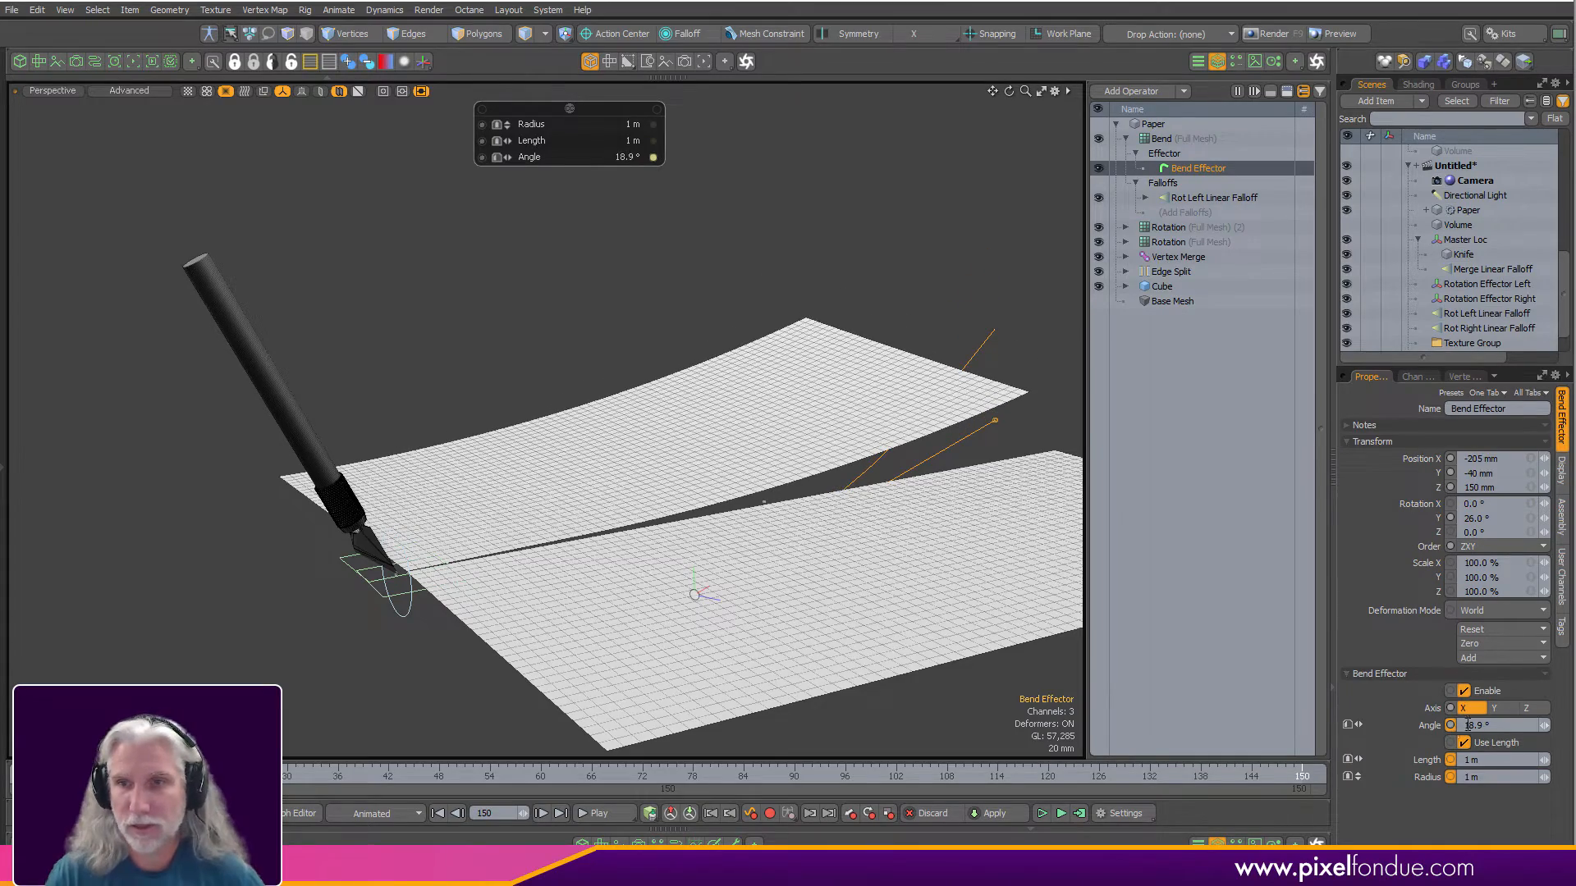
drag(626, 547, 758, 509)
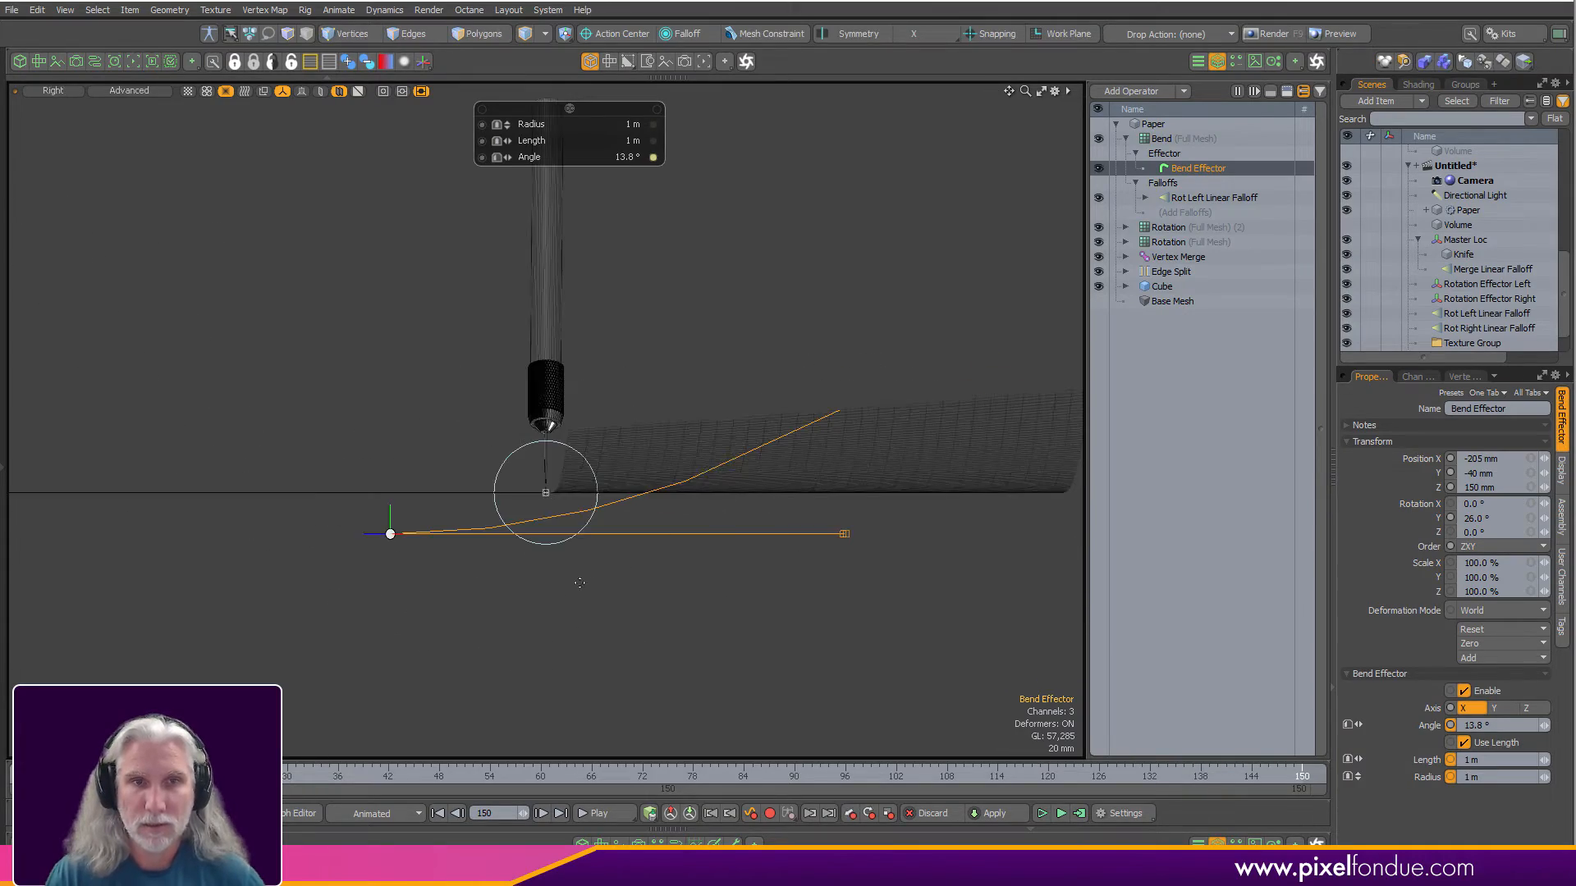
Move the Bend Effector in the Right view to about Y 1 mm, Z -39 mm, and return to the Perspective view.
key(w)
drag(391, 534, 586, 491)
key(ctrl+space)
click(894, 520)
alt+drag(696, 619, 762, 529)
key(space)
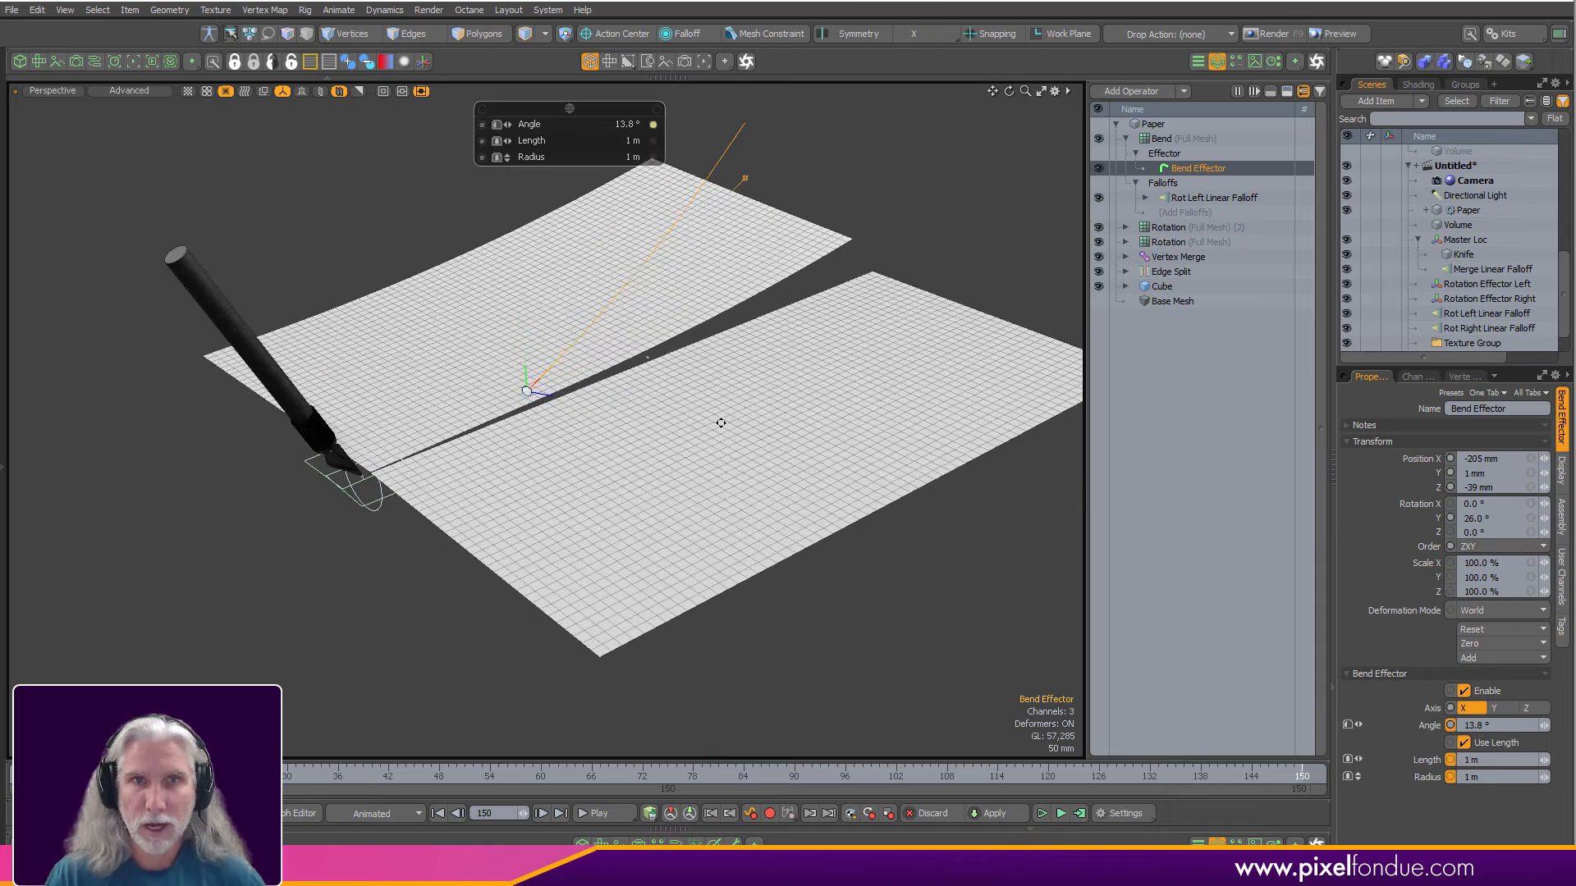
Shorten the Bend Effector's length to about 767.5 mm interactively.
alt+shift+drag(720, 422, 517, 560)
mouse_move(970, 333)
mouse_down()
mouse_move(1073, 303)
mouse_move(985, 328)
mouse_up()
middle_drag(631, 557, 593, 557)
alt+drag(641, 551, 791, 520)
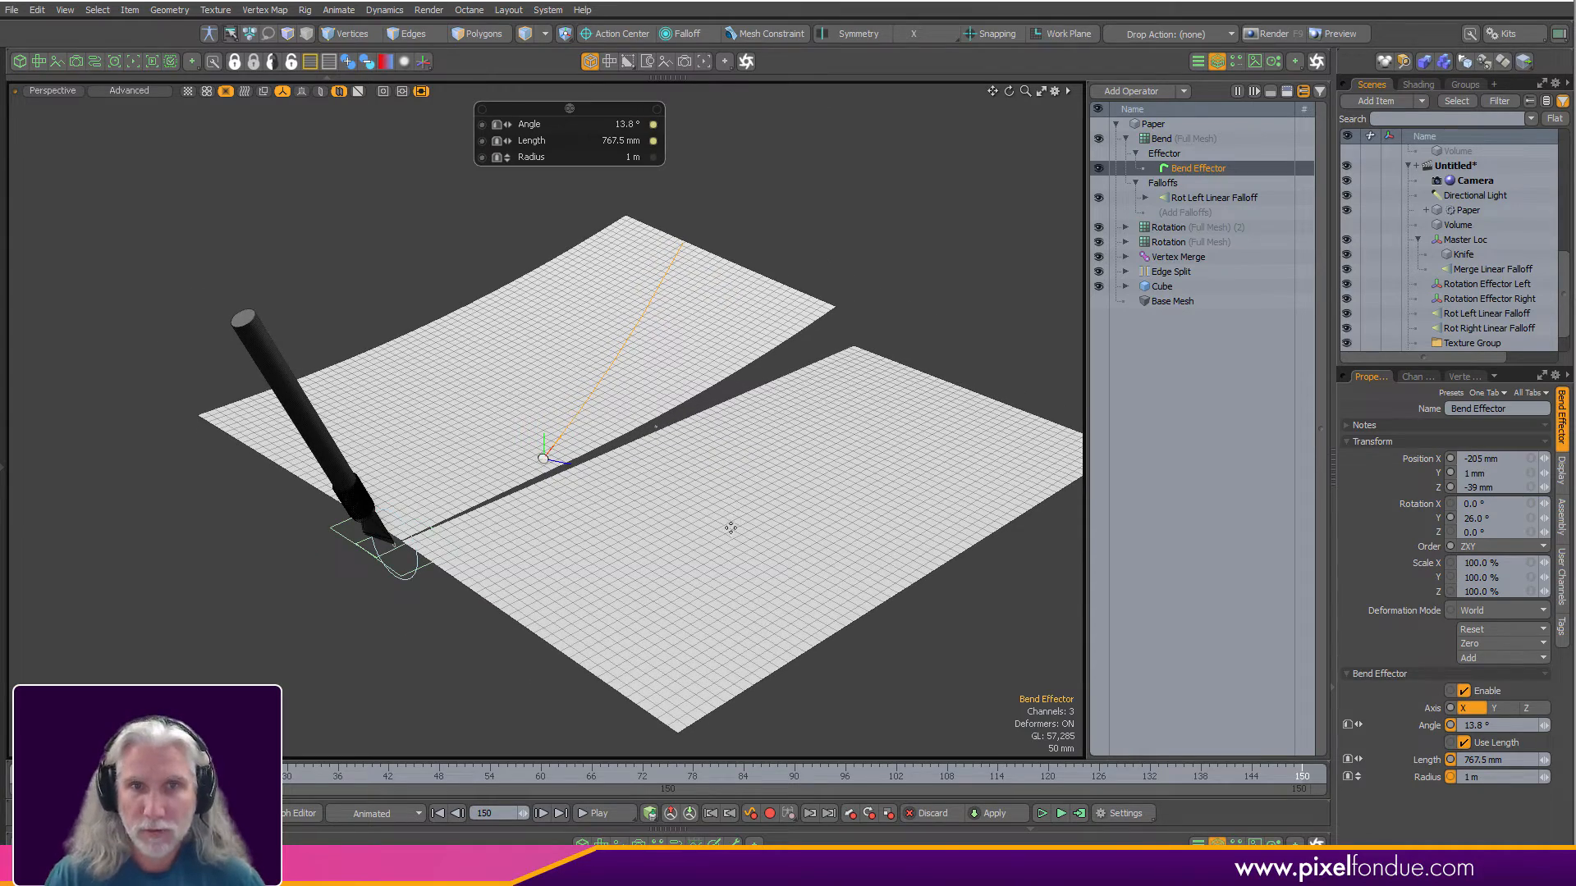
Add a second Bend operator to the Paper mesh and assign the existing Rot Right Linear Falloff to it.
click(1155, 124)
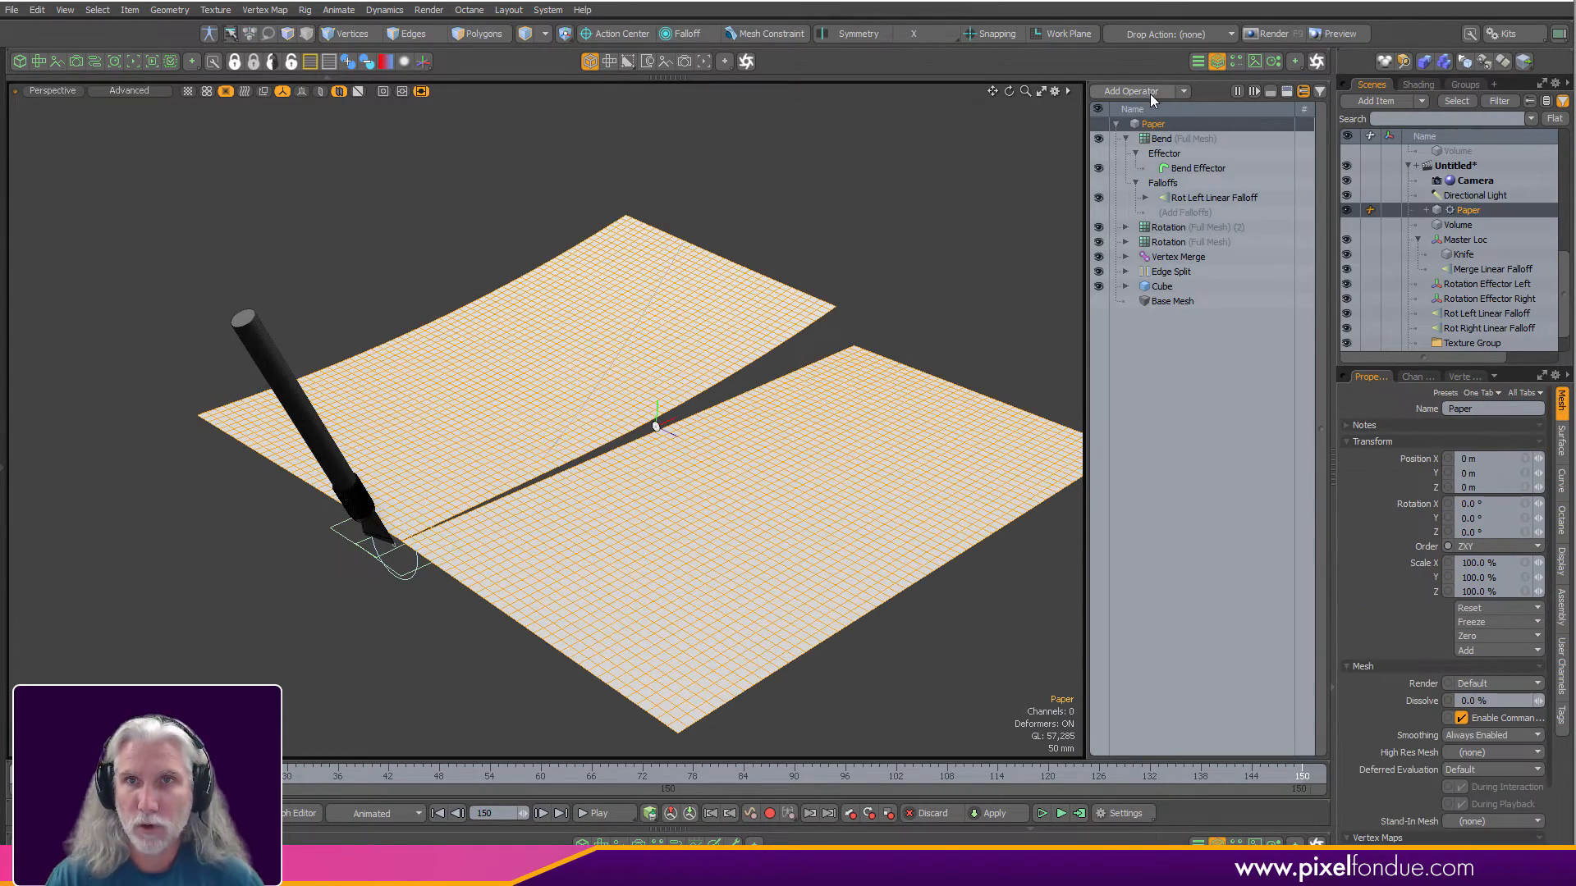
click(1152, 87)
scroll(944, 164, up, 5)
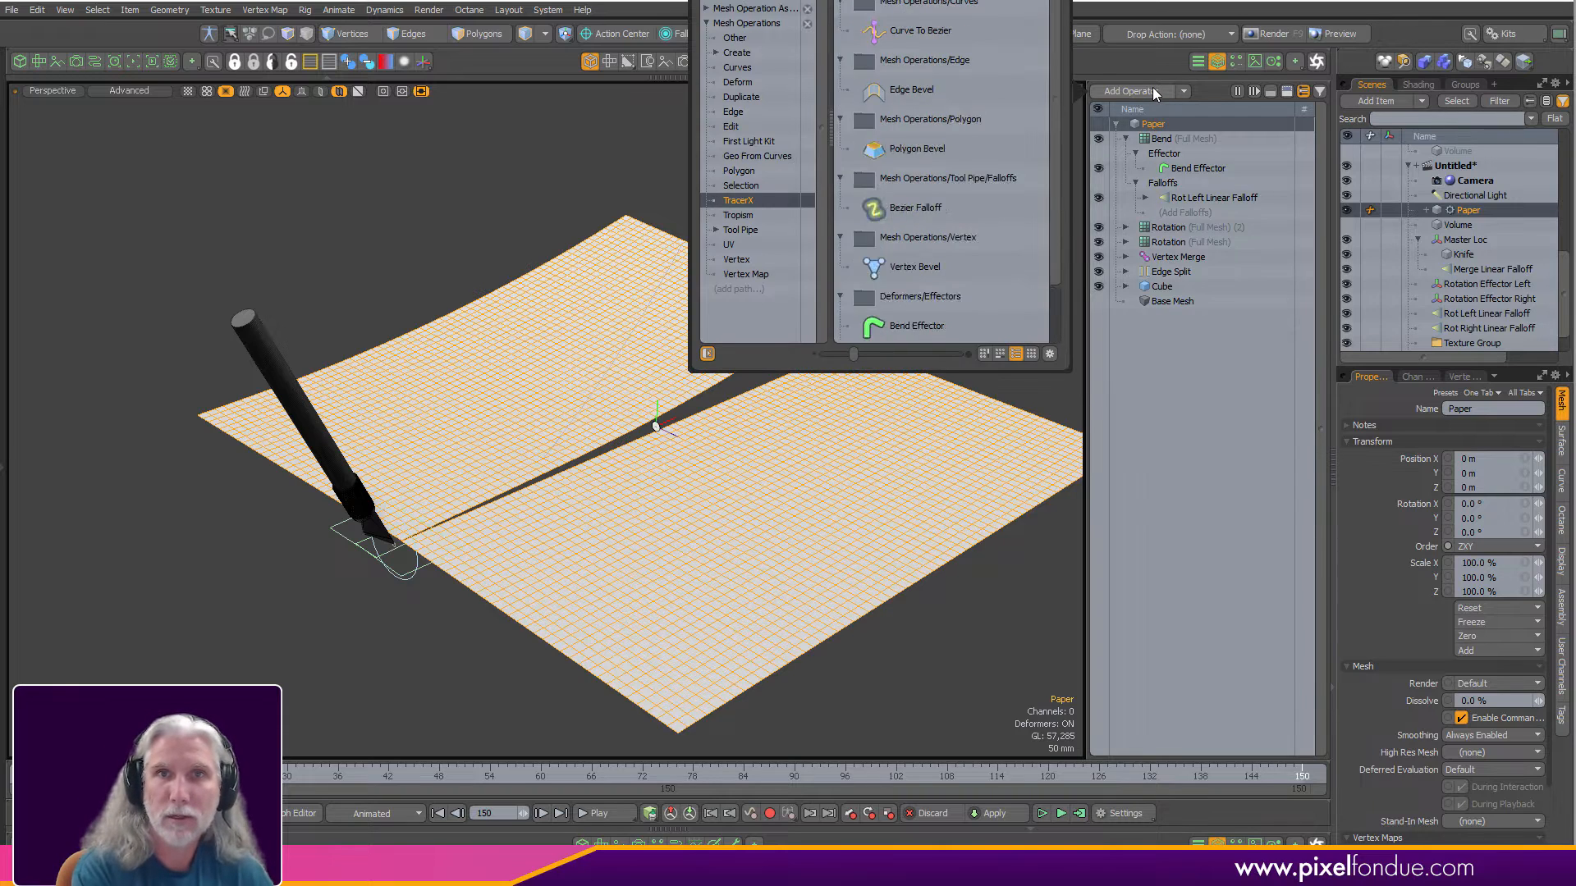
double_click(911, 30)
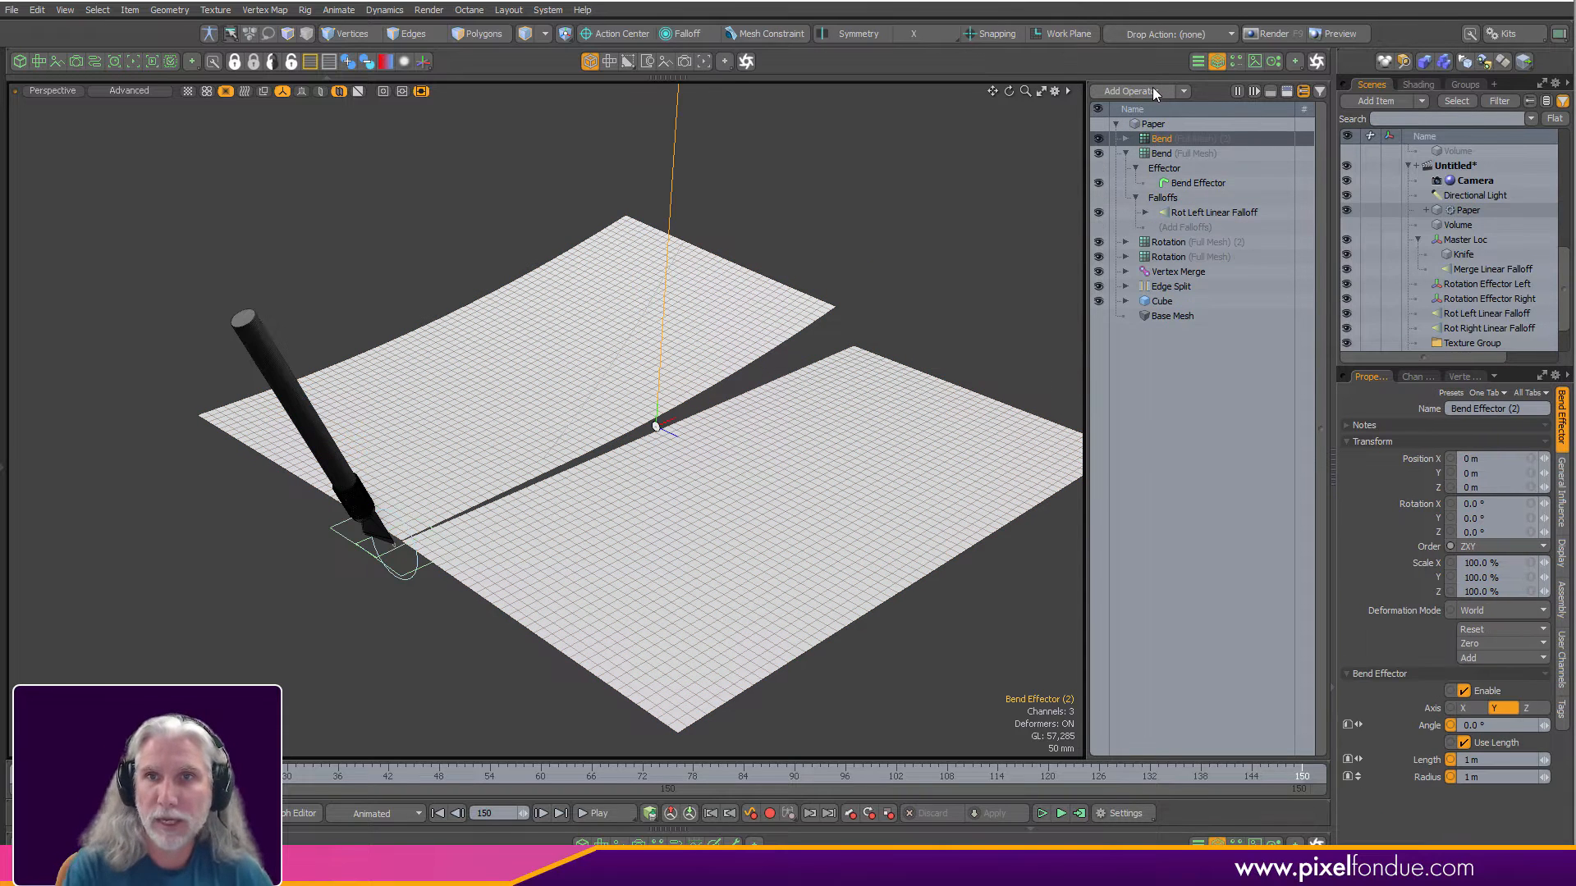
click(1125, 138)
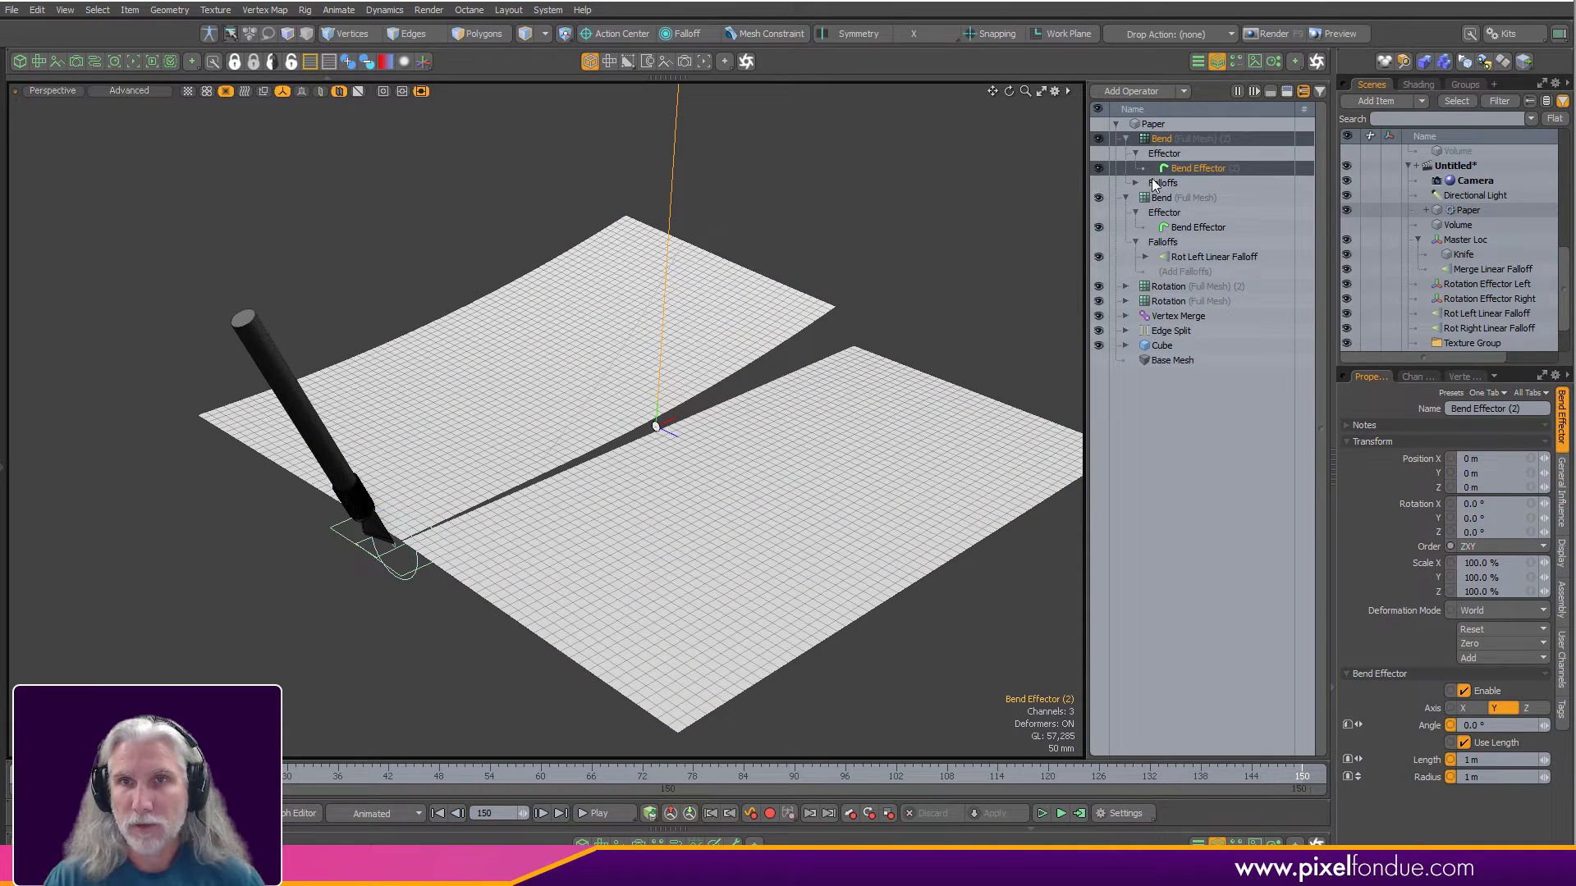
click(1134, 182)
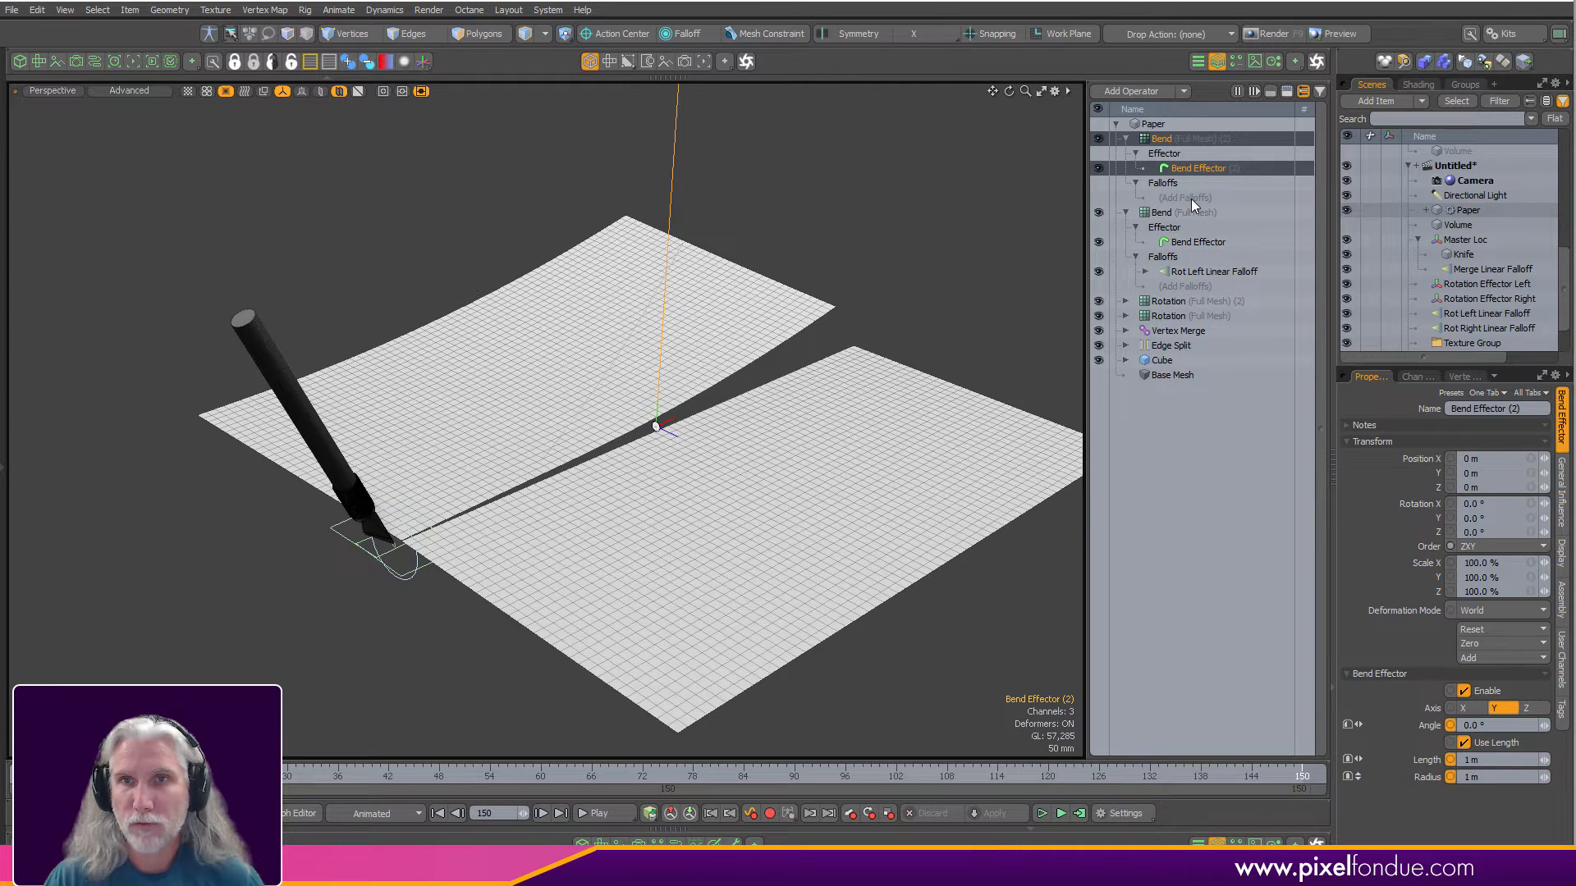
click(1190, 198)
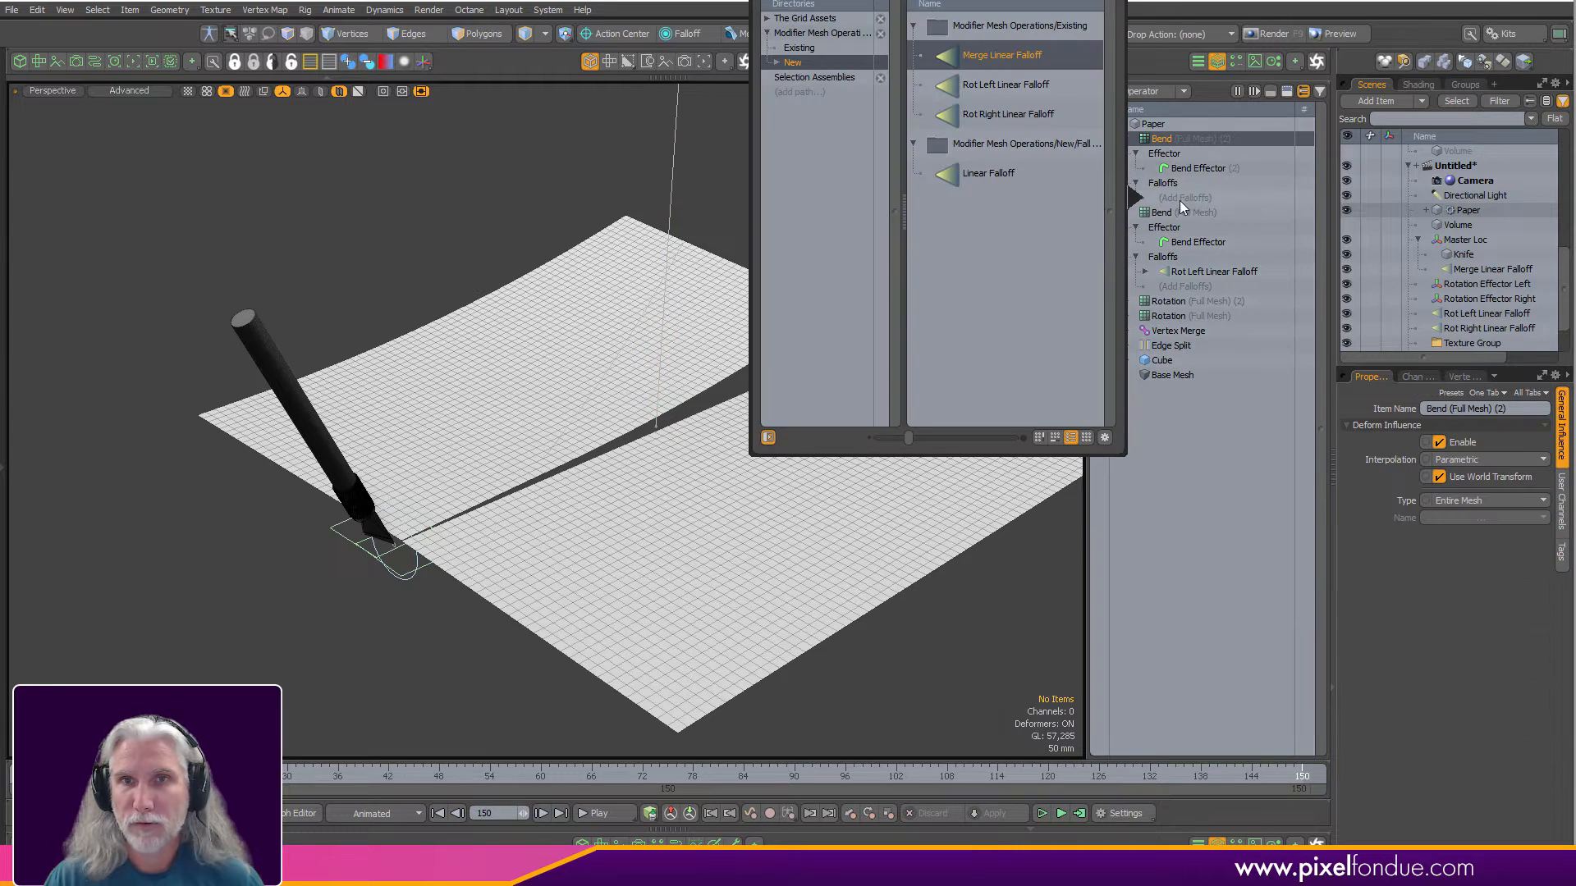
click(1012, 115)
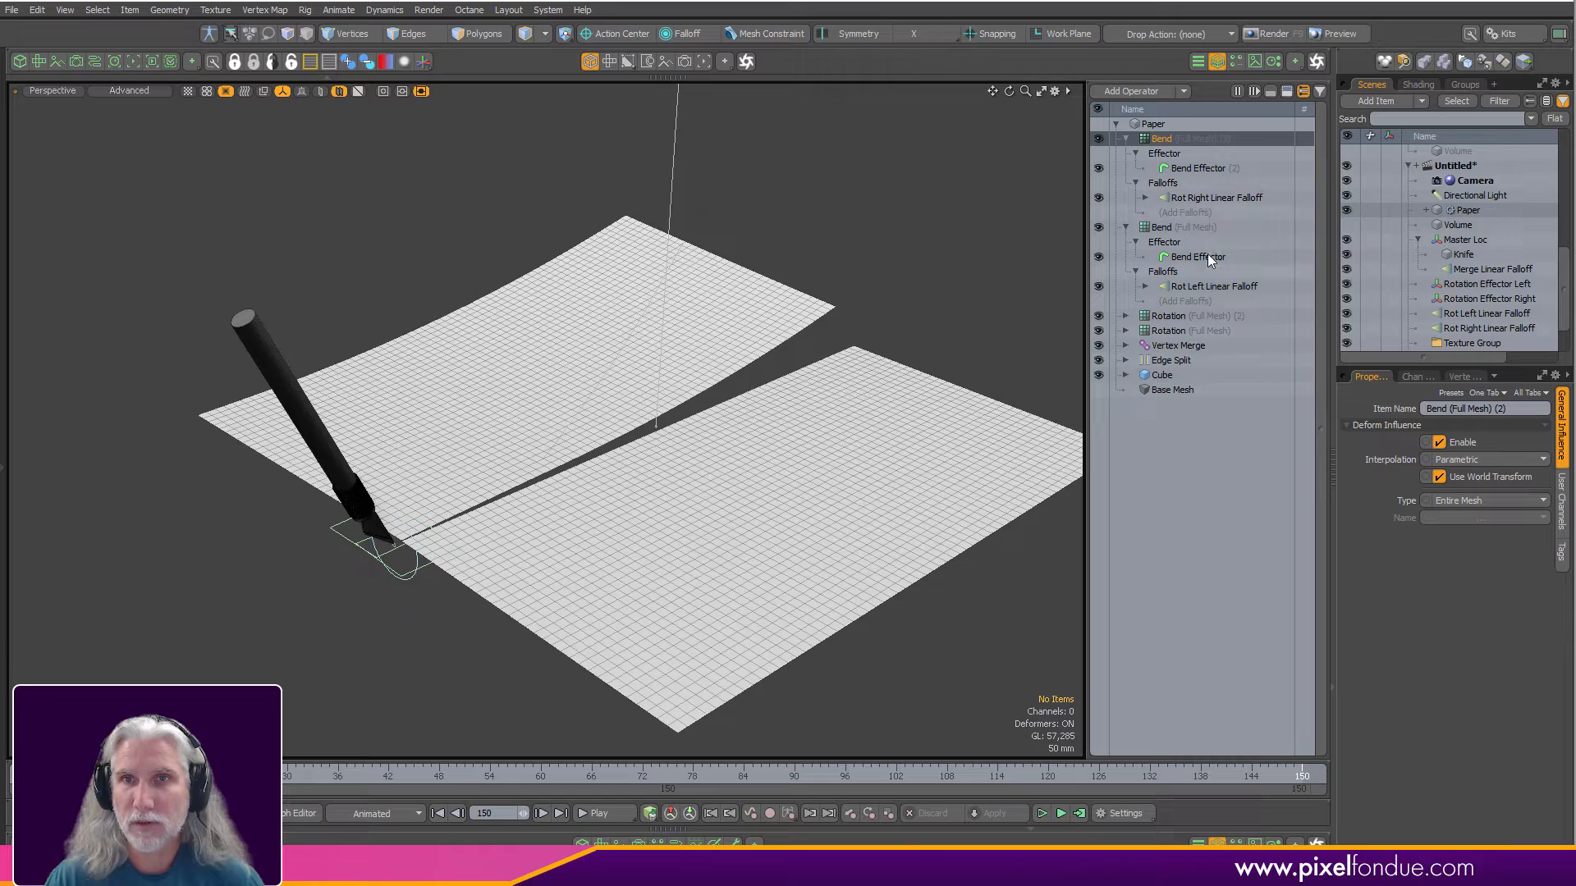
Select the second Bend operator's effector and set its bend axis to X.
click(1198, 169)
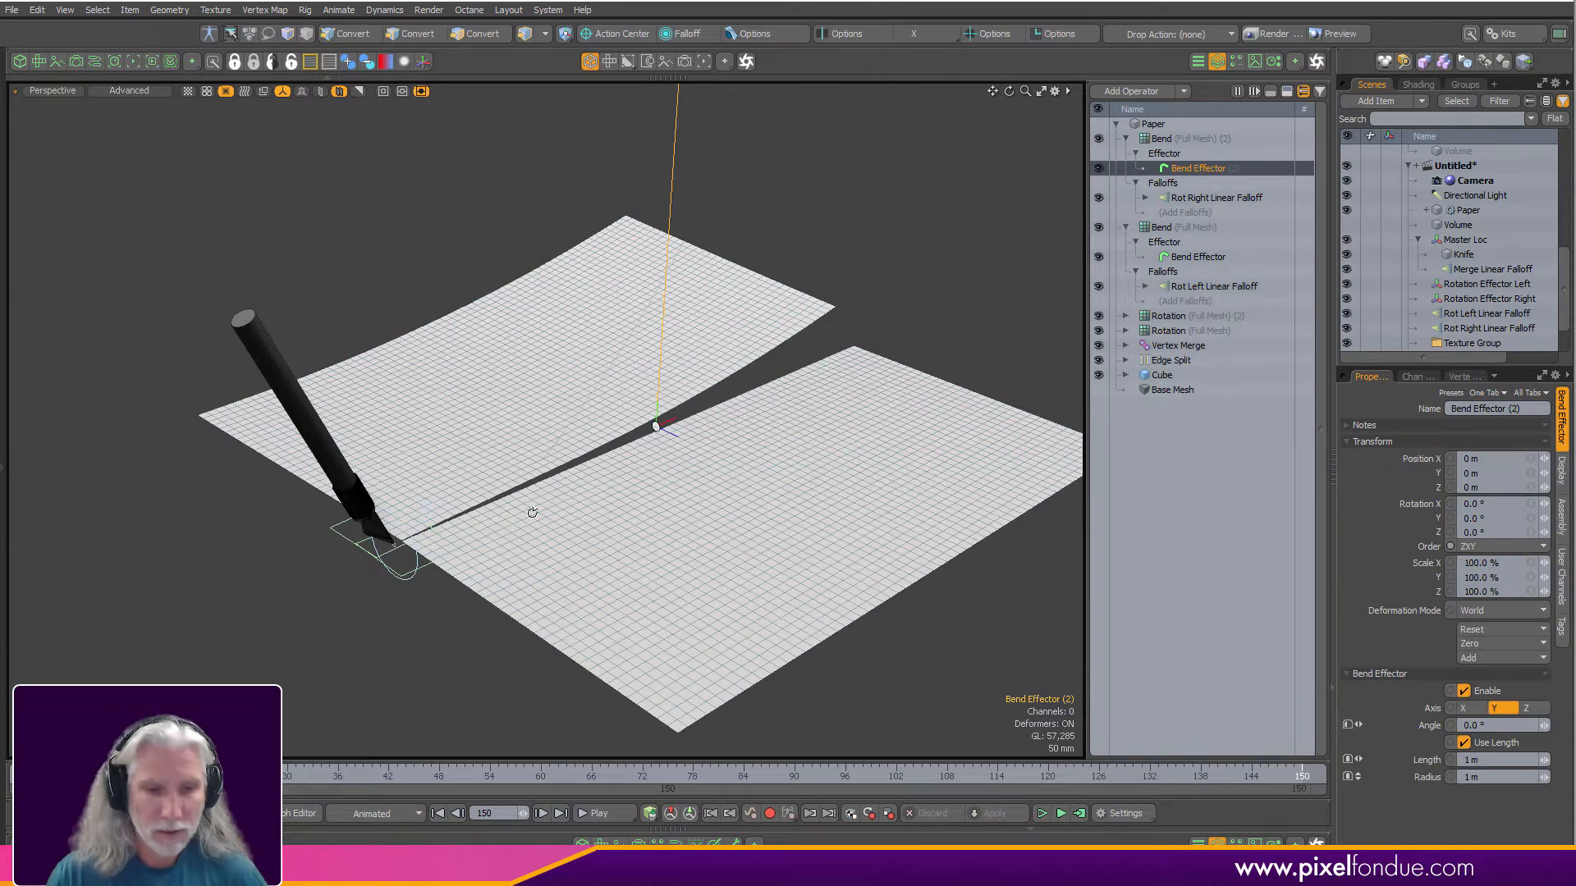
alt+drag(528, 509, 914, 510)
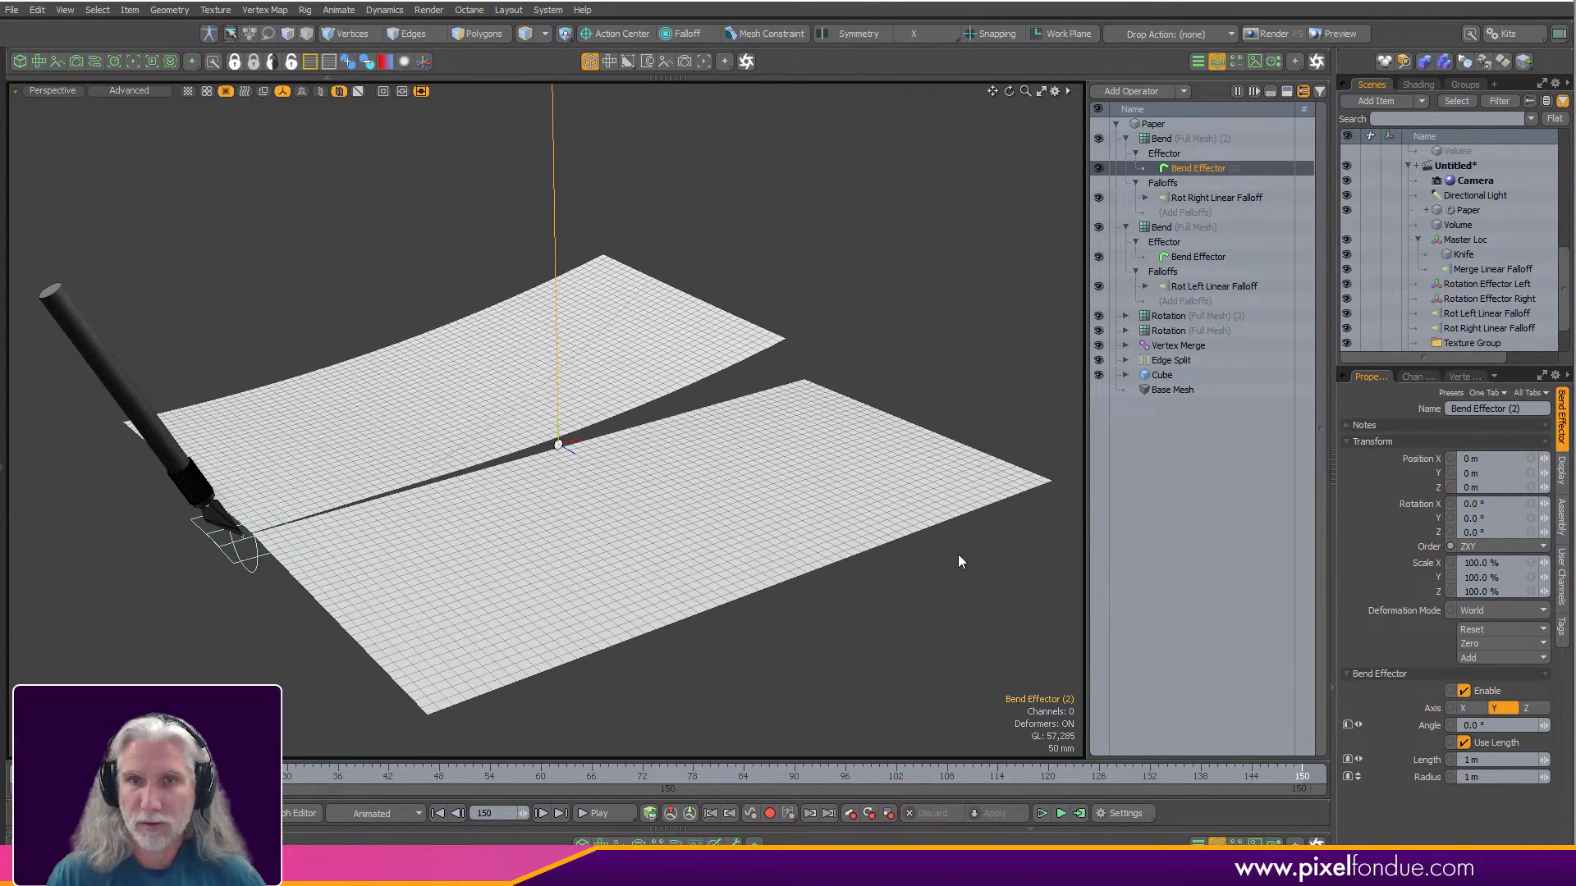
key(F3)
click(874, 311)
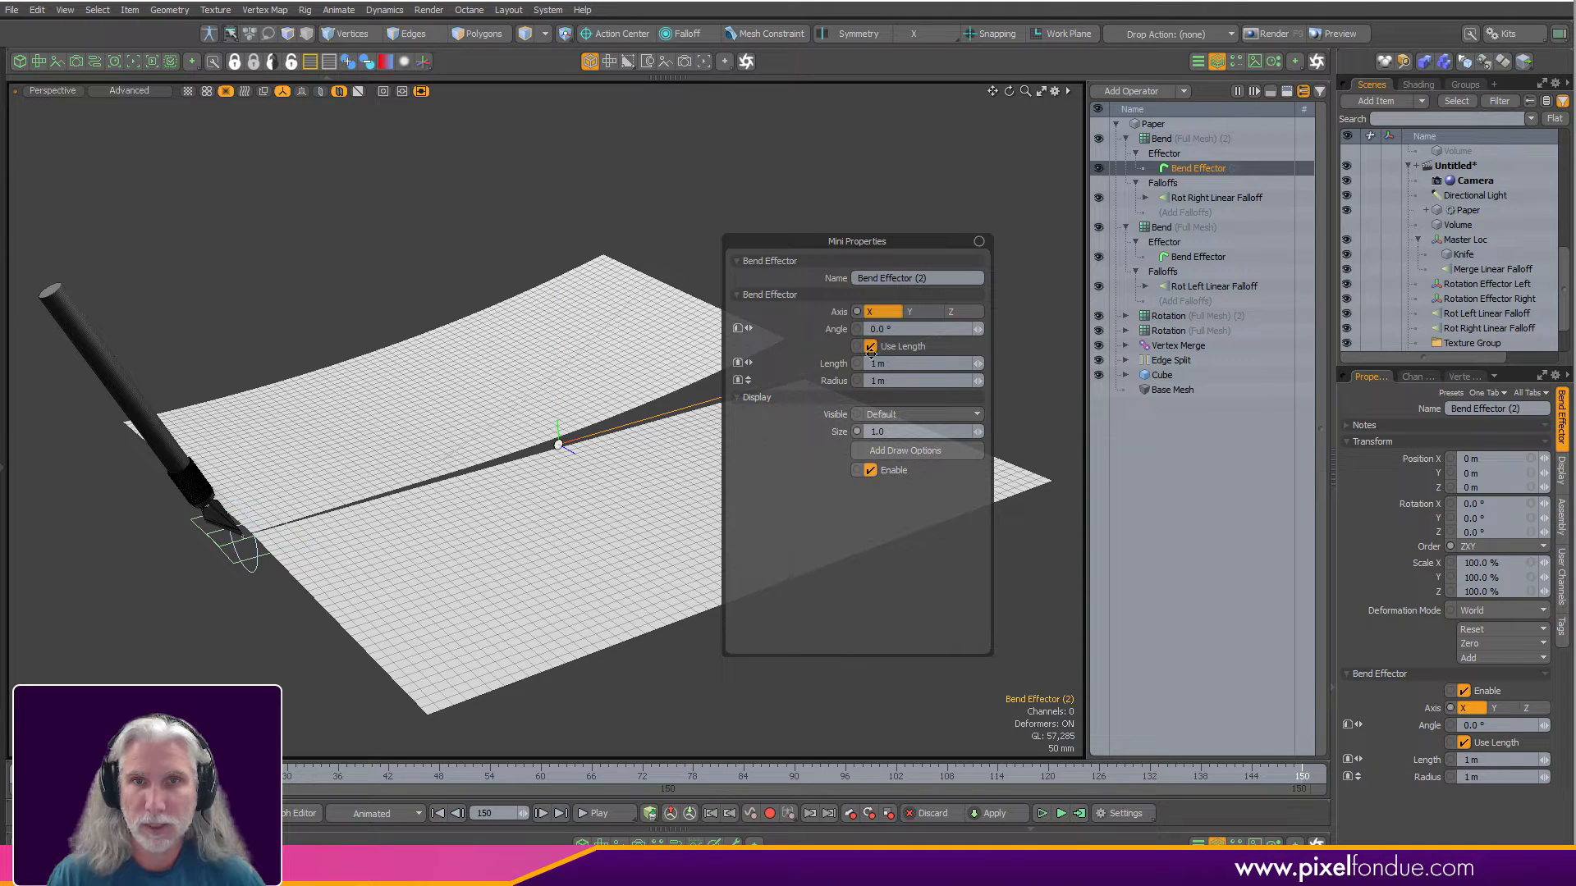
Move the second Bend Effector to about Z -446 mm and set its Y position to 0.
key(w)
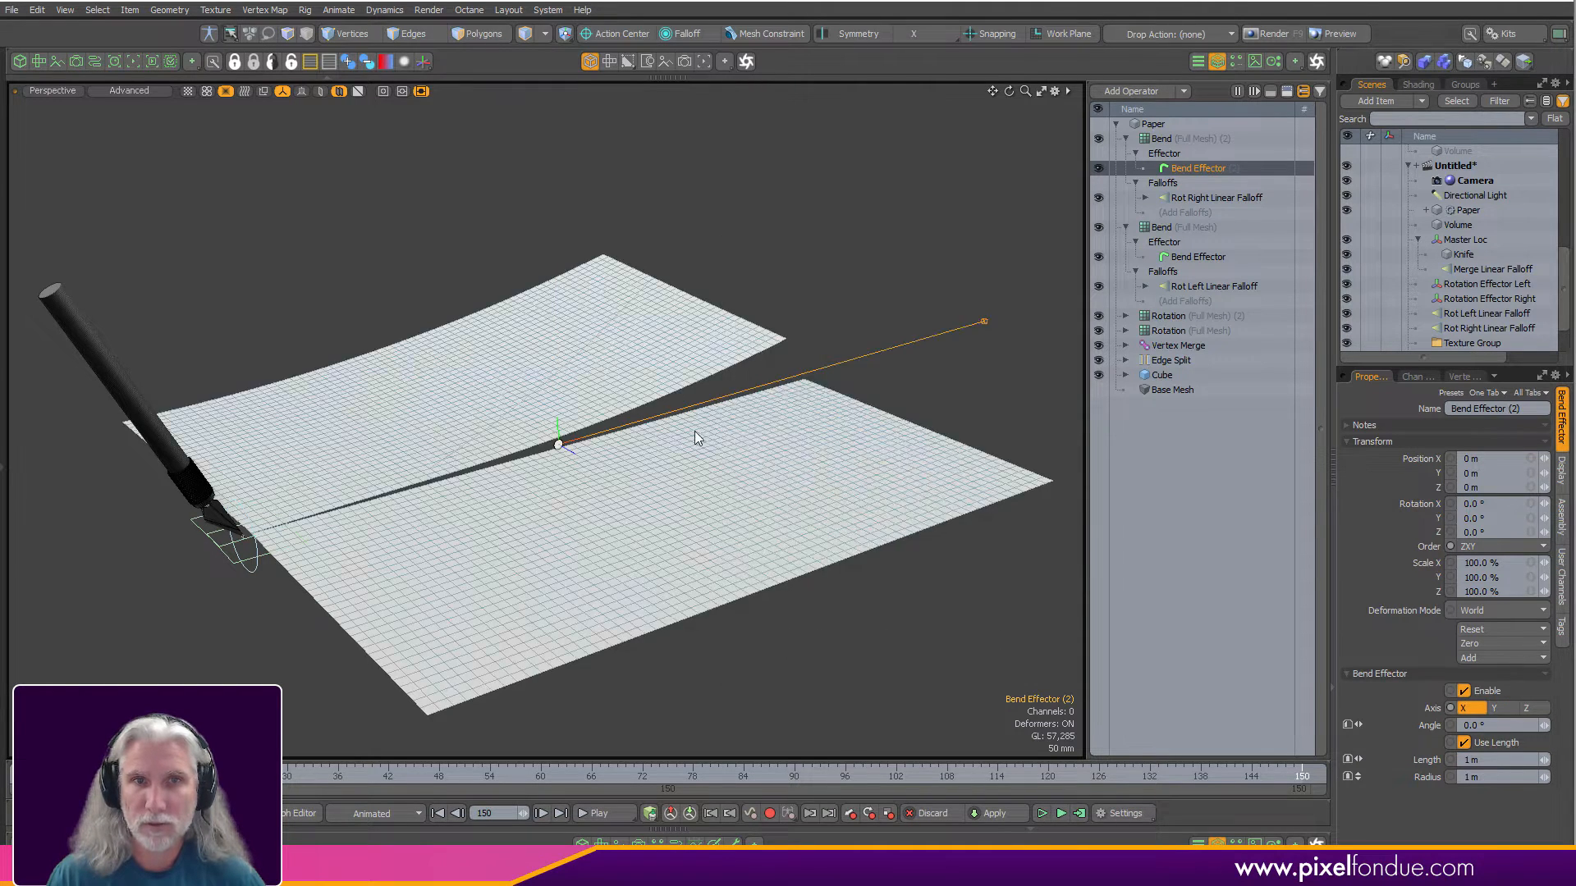
alt+drag(694, 431, 624, 529)
drag(606, 406, 340, 484)
alt+drag(386, 619, 654, 580)
key(k)
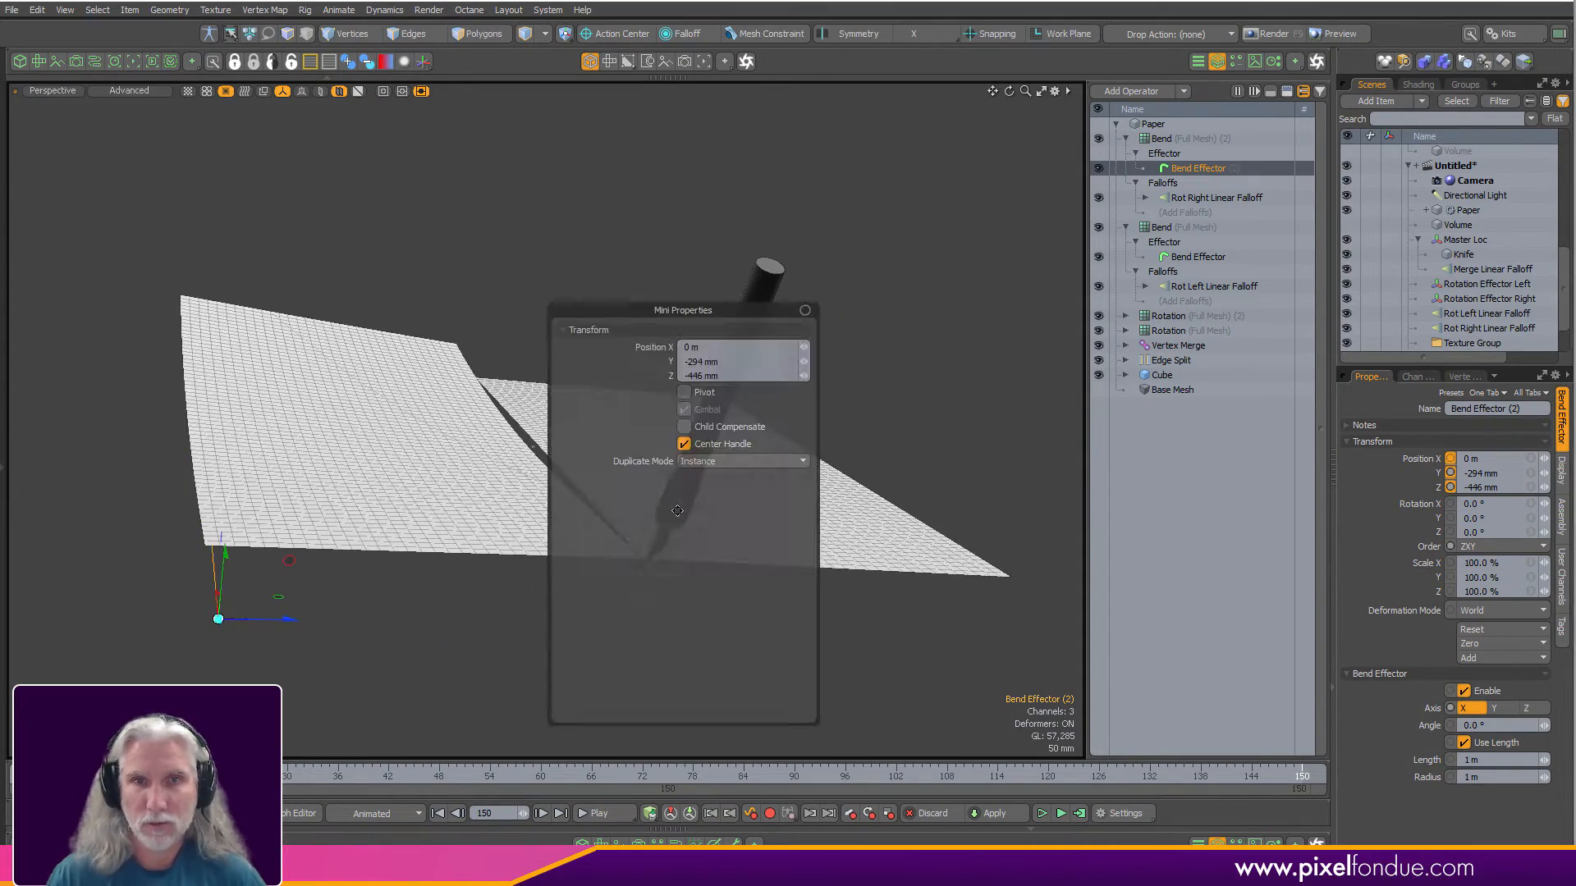
key(Escape)
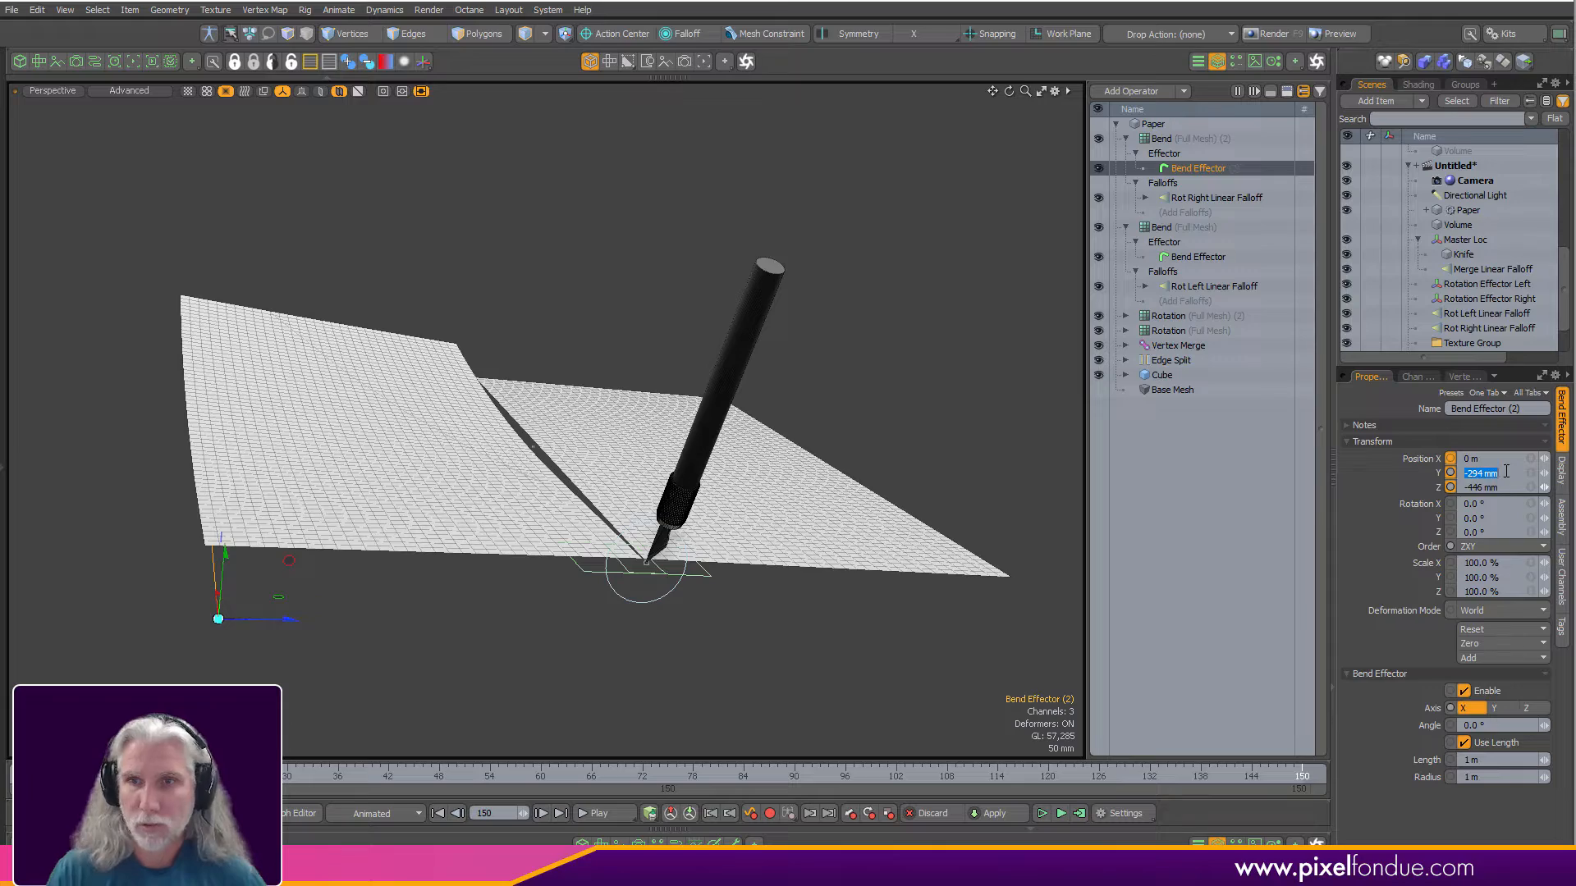
text(0)
key(Return)
alt+drag(656, 361, 702, 393)
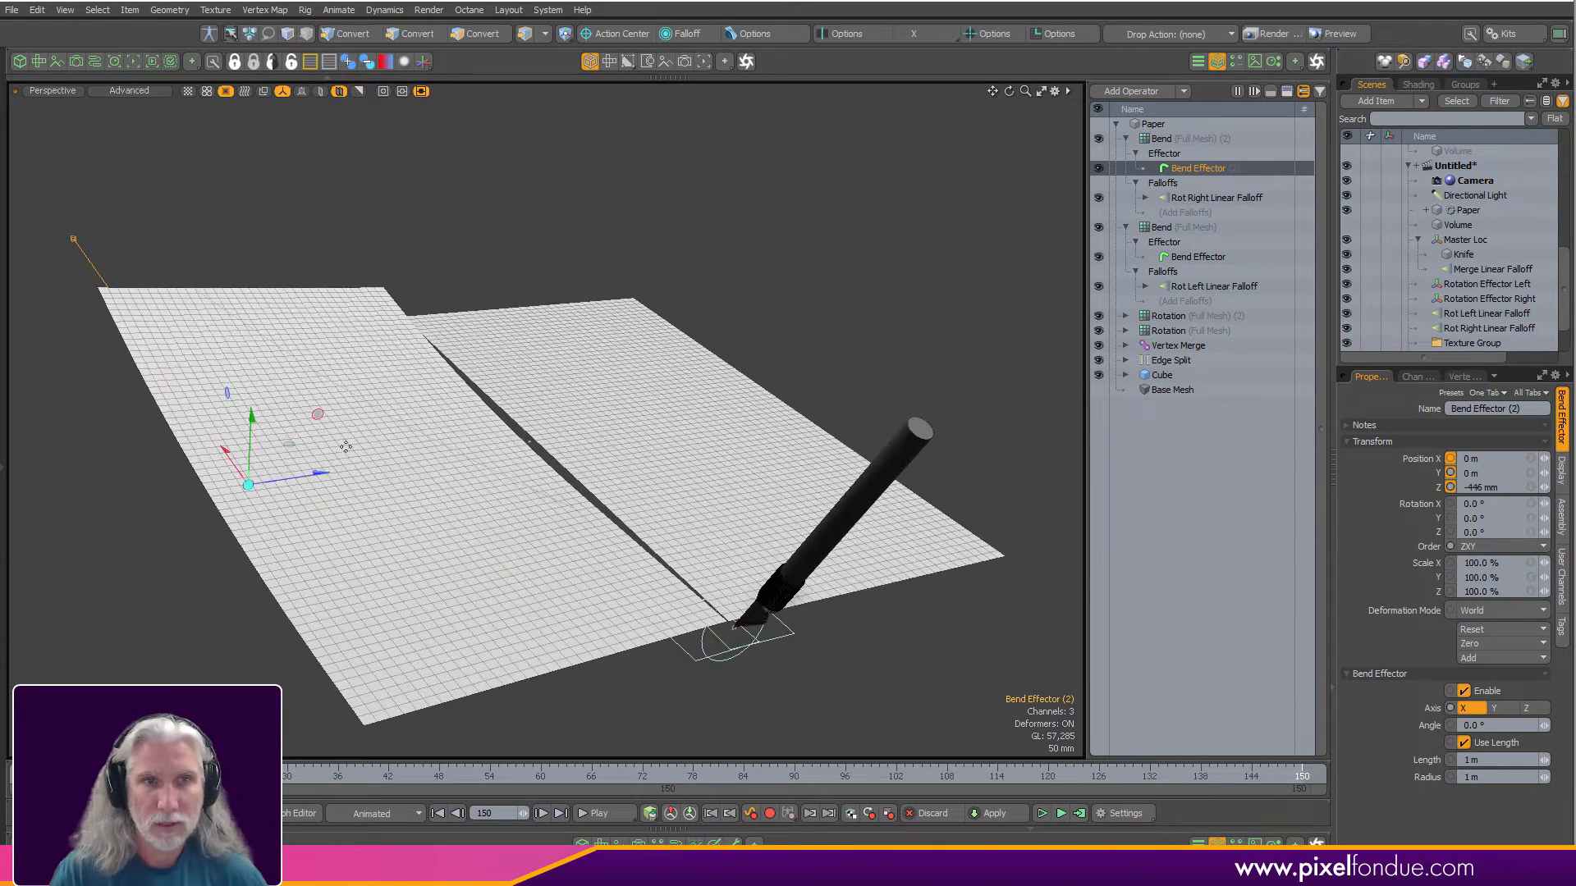
In wireframe display, rotate the second Bend Effector about -36.5° on Y and place it at about X -288 mm, Z -108 mm.
drag(296, 446, 502, 670)
key(e)
key(ctrl+2)
alt+drag(672, 430, 669, 517)
drag(522, 645, 521, 630)
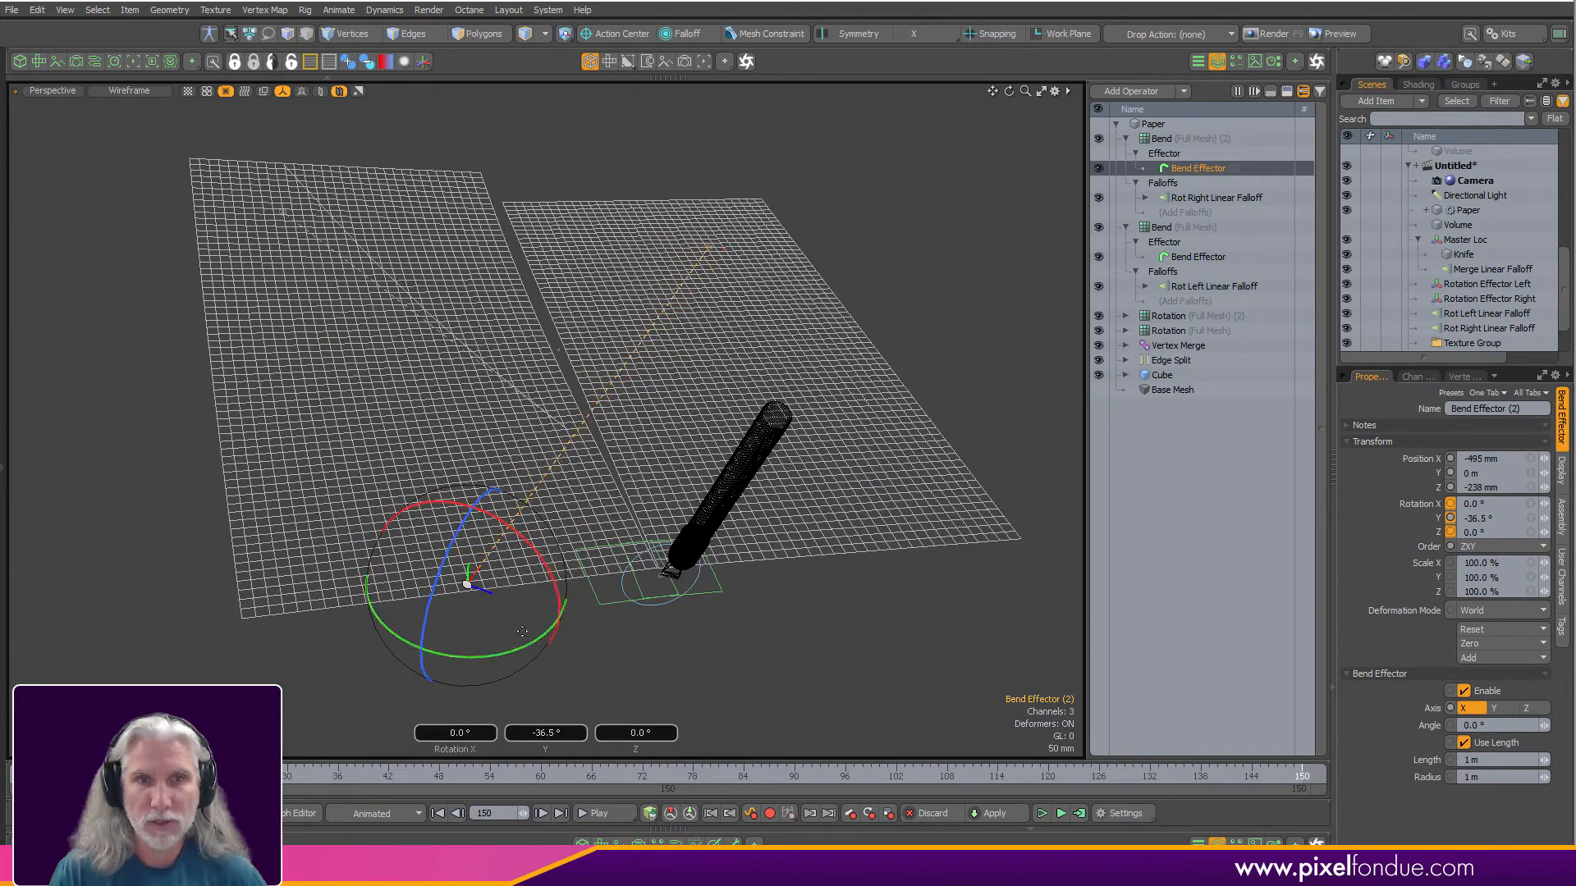
key(w)
alt+drag(575, 493, 579, 443)
alt+drag(808, 443, 707, 419)
Try adjusting the second Bend Effector's angle interactively, and undo the change.
key(c)
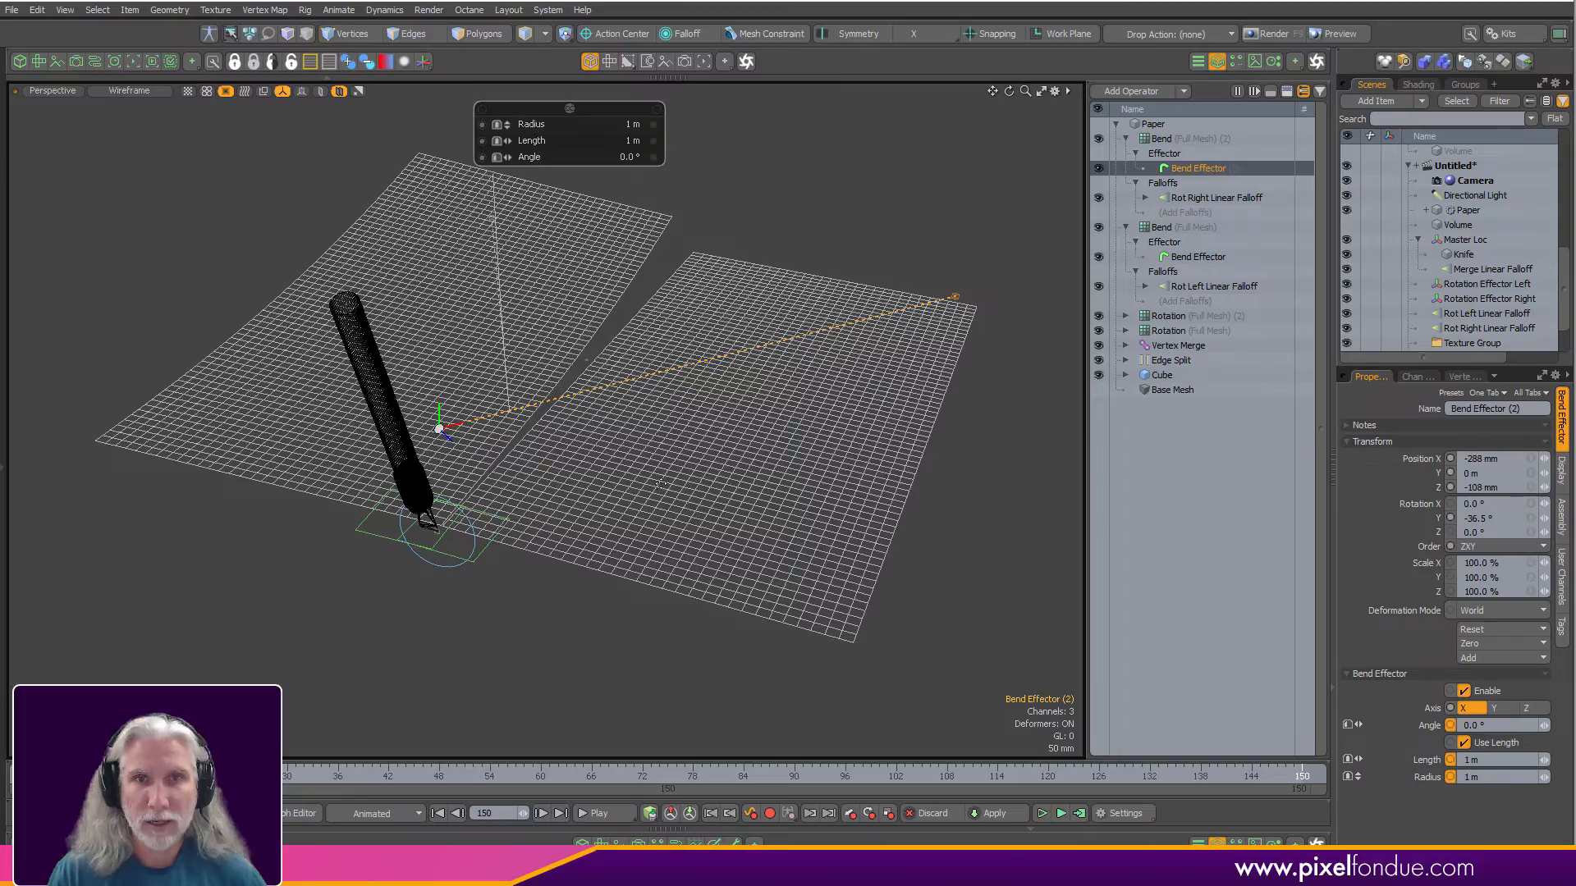
drag(660, 484, 854, 256)
key(ctrl+z)
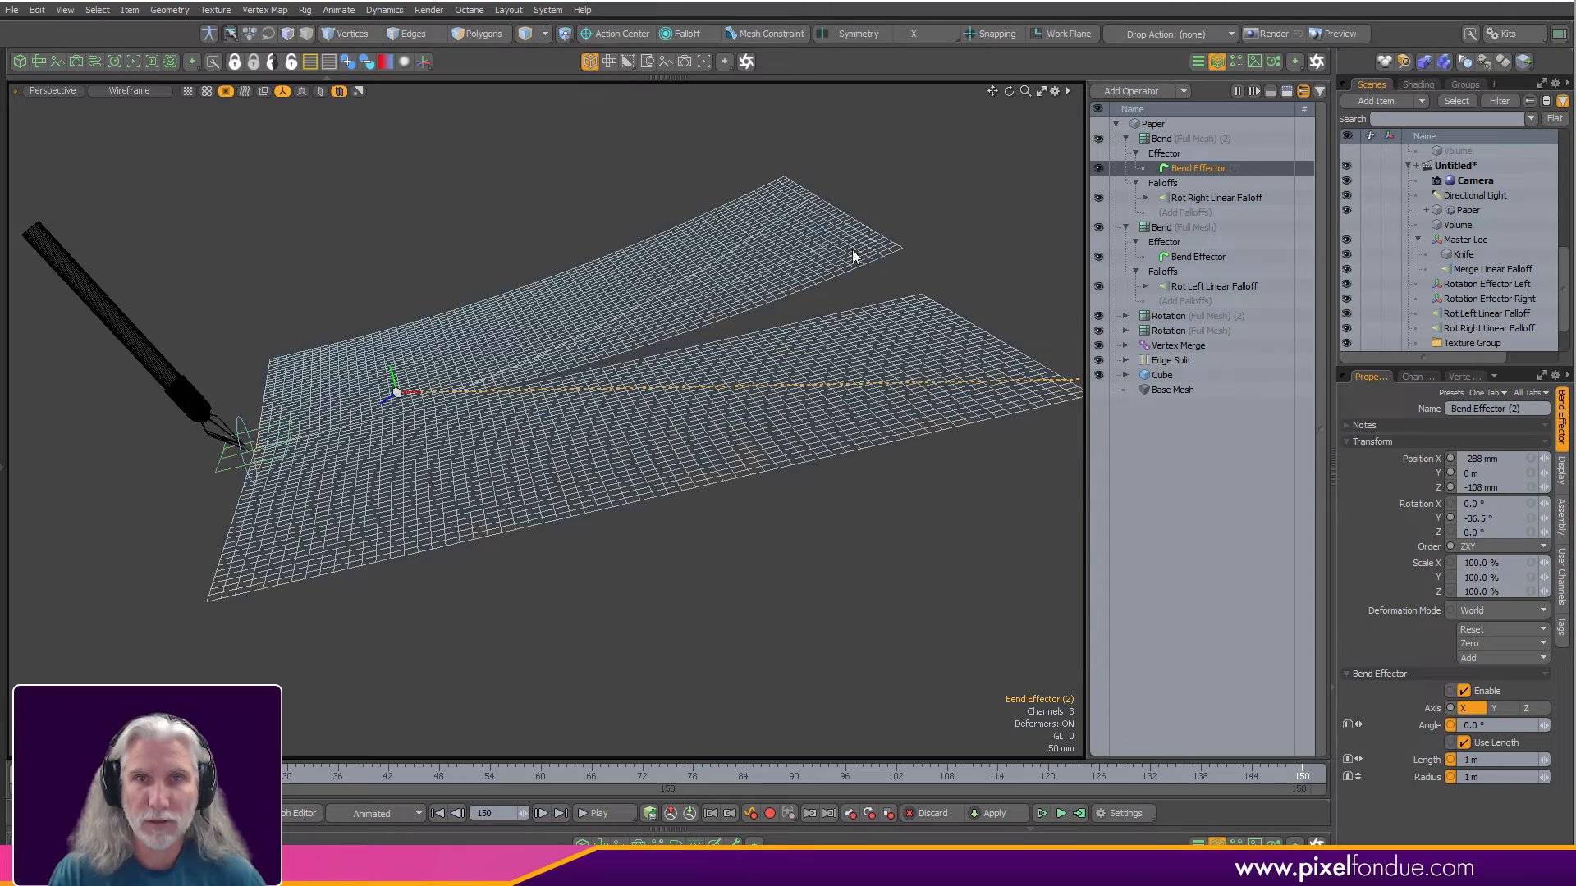
Select the first Bend Effector on the left half of the paper and set its angle to 0°.
alt+drag(823, 323, 839, 229)
click(839, 227)
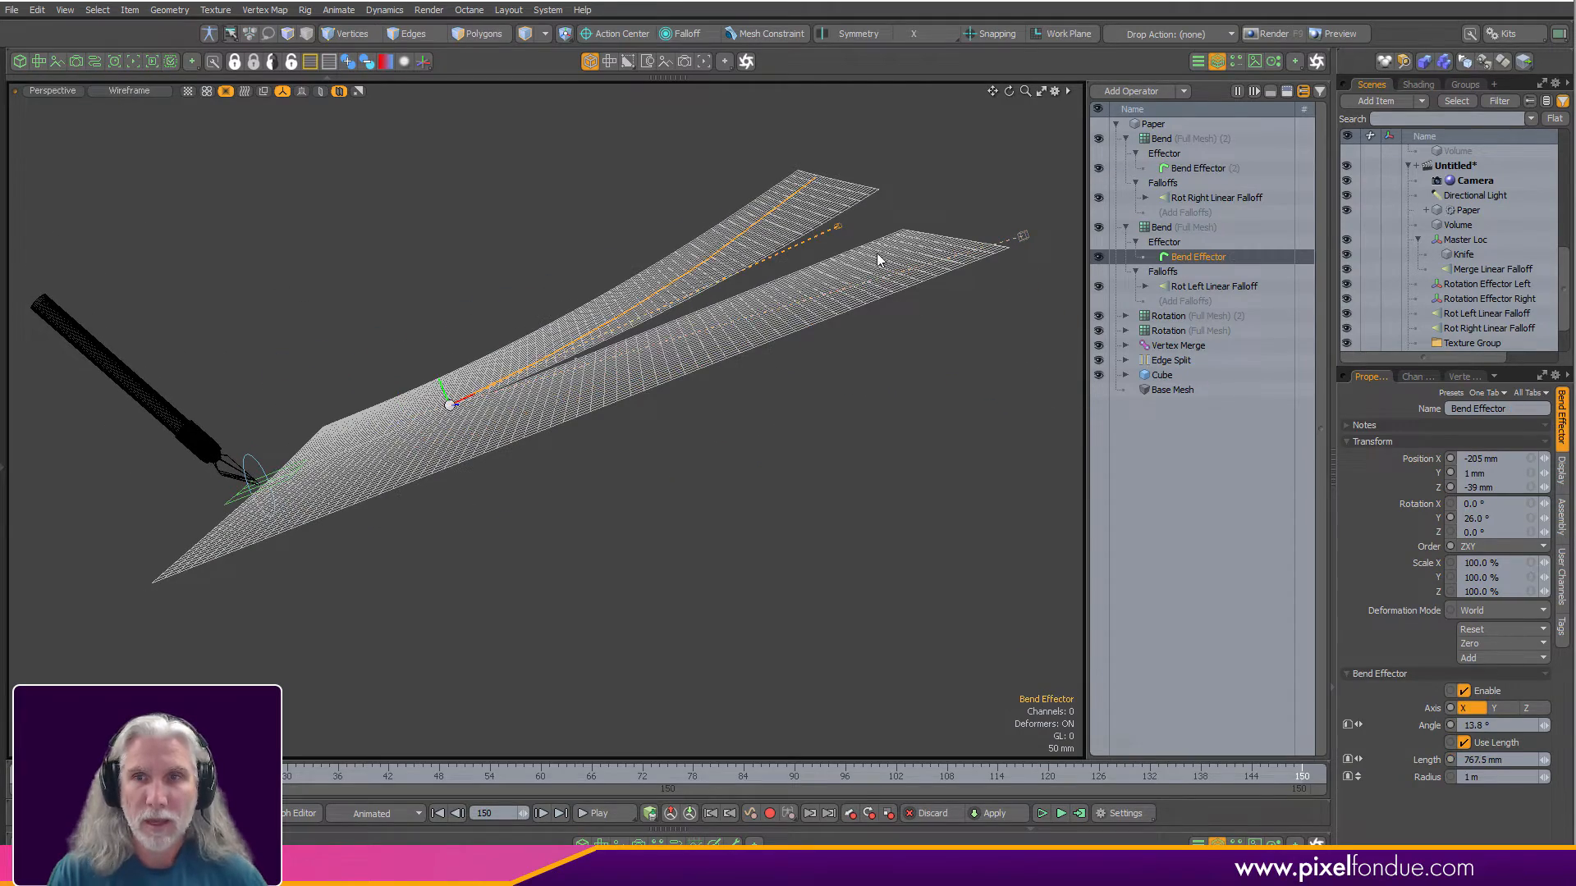
text(p)
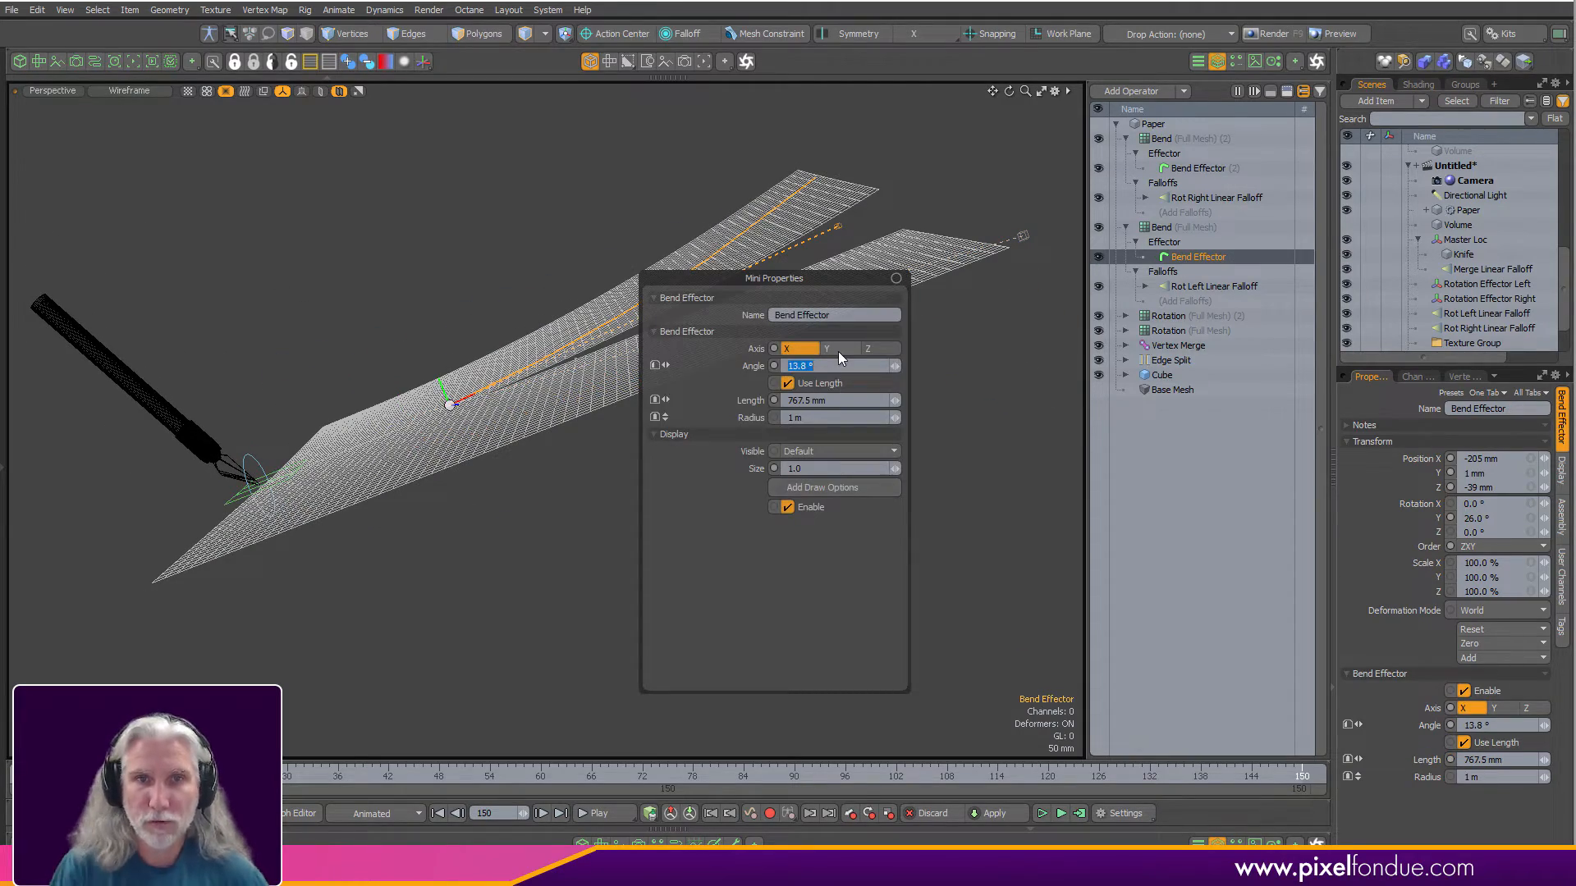
text(0)
key(Return)
Switch the viewport back to Advanced shading and scrub the timeline to frame 94.
alt+drag(402, 494, 756, 548)
drag(75, 776, 828, 775)
alt+drag(450, 566, 575, 476)
scroll(574, 476, up, 3)
scroll(624, 492, down, 3)
alt+drag(651, 512, 651, 550)
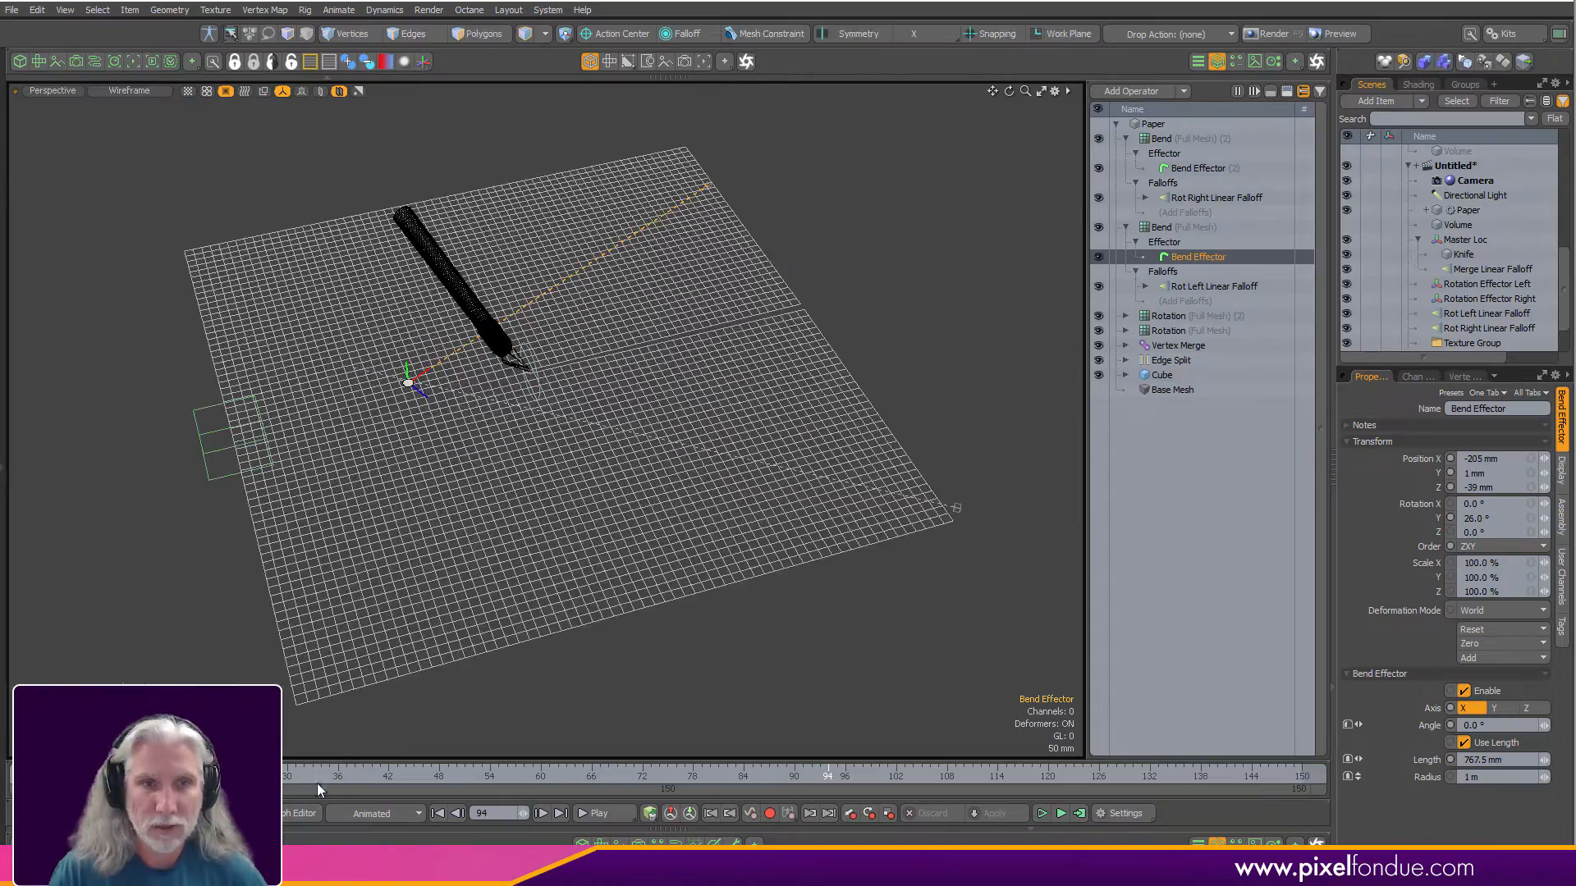
key(ctrl+2)
click(629, 545)
alt+drag(555, 578, 552, 541)
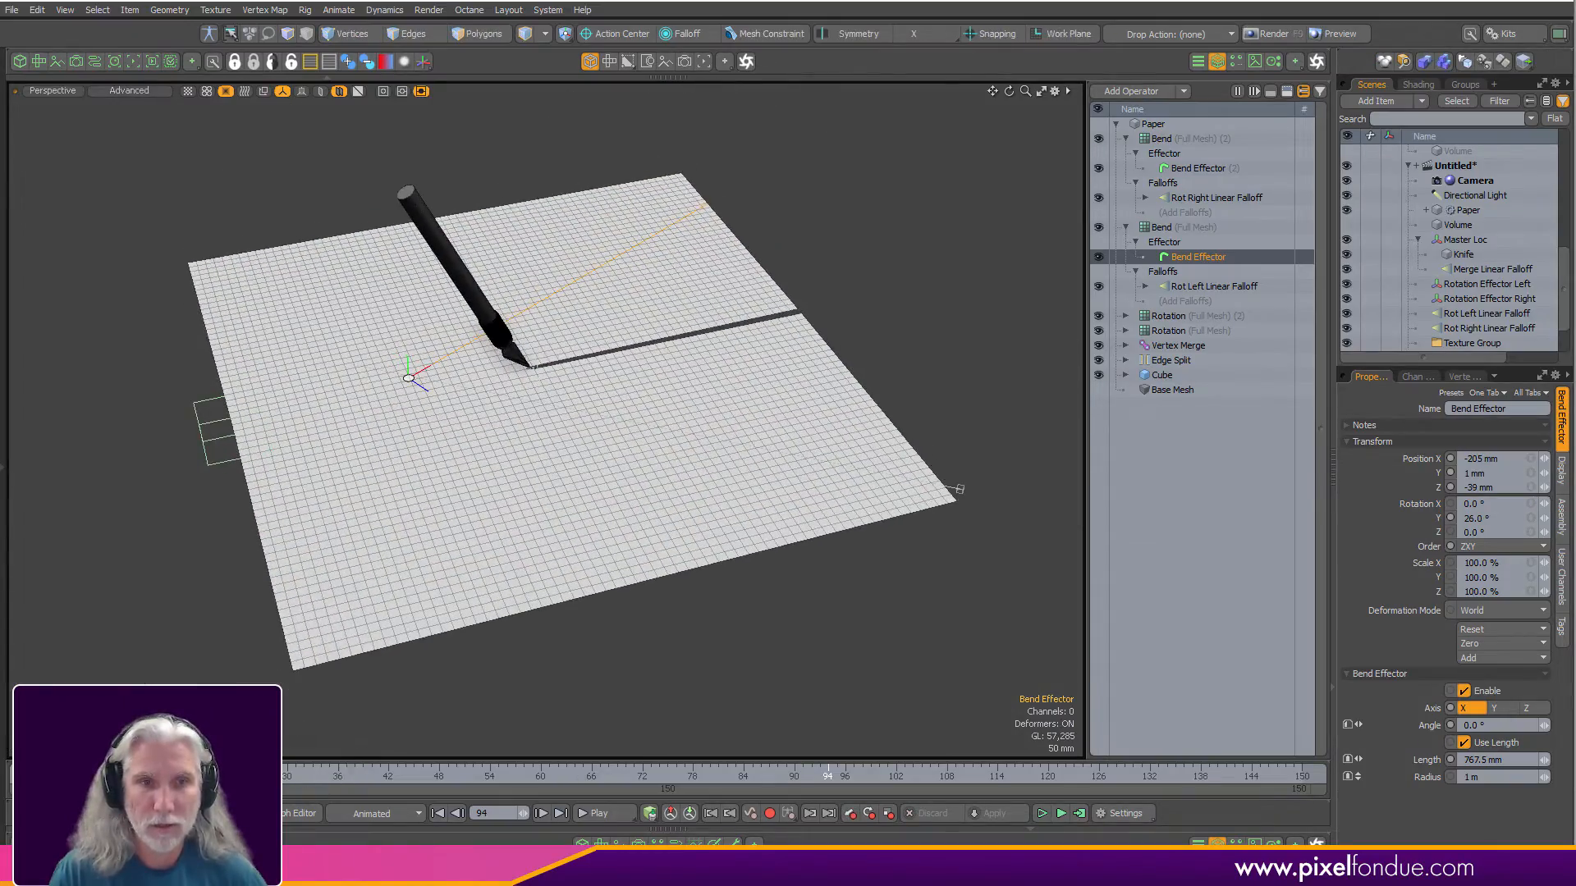
drag(313, 775, 827, 775)
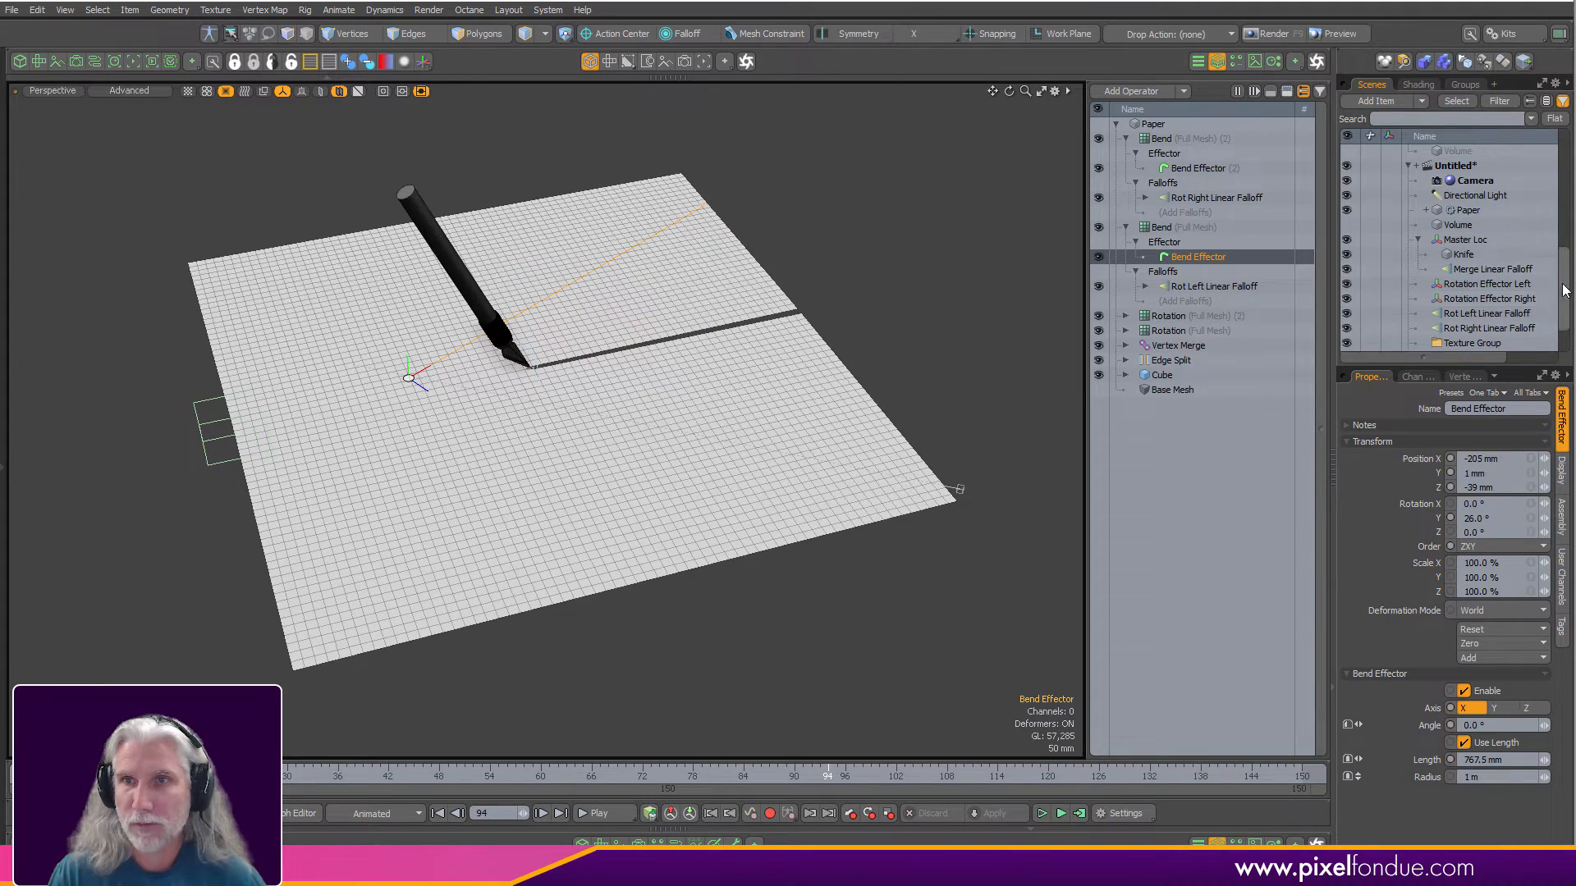
Select both Bend Effectors and key their Angle channels at 0° on frame 94.
scroll(1564, 289, down, 1)
ctrl+click(1471, 343)
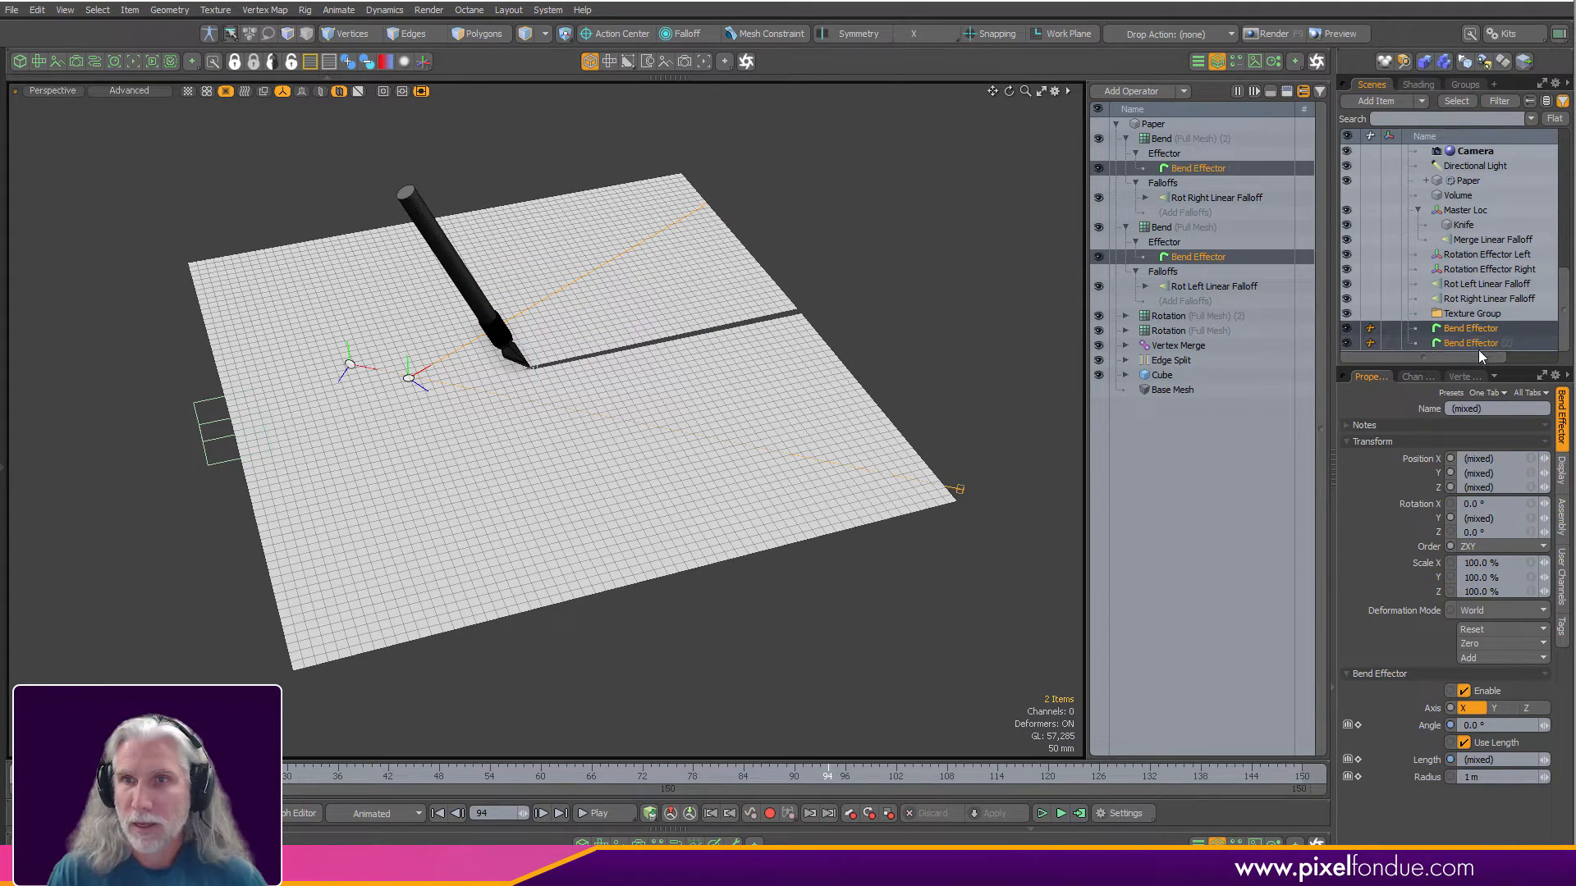
click(1427, 726)
key(s)
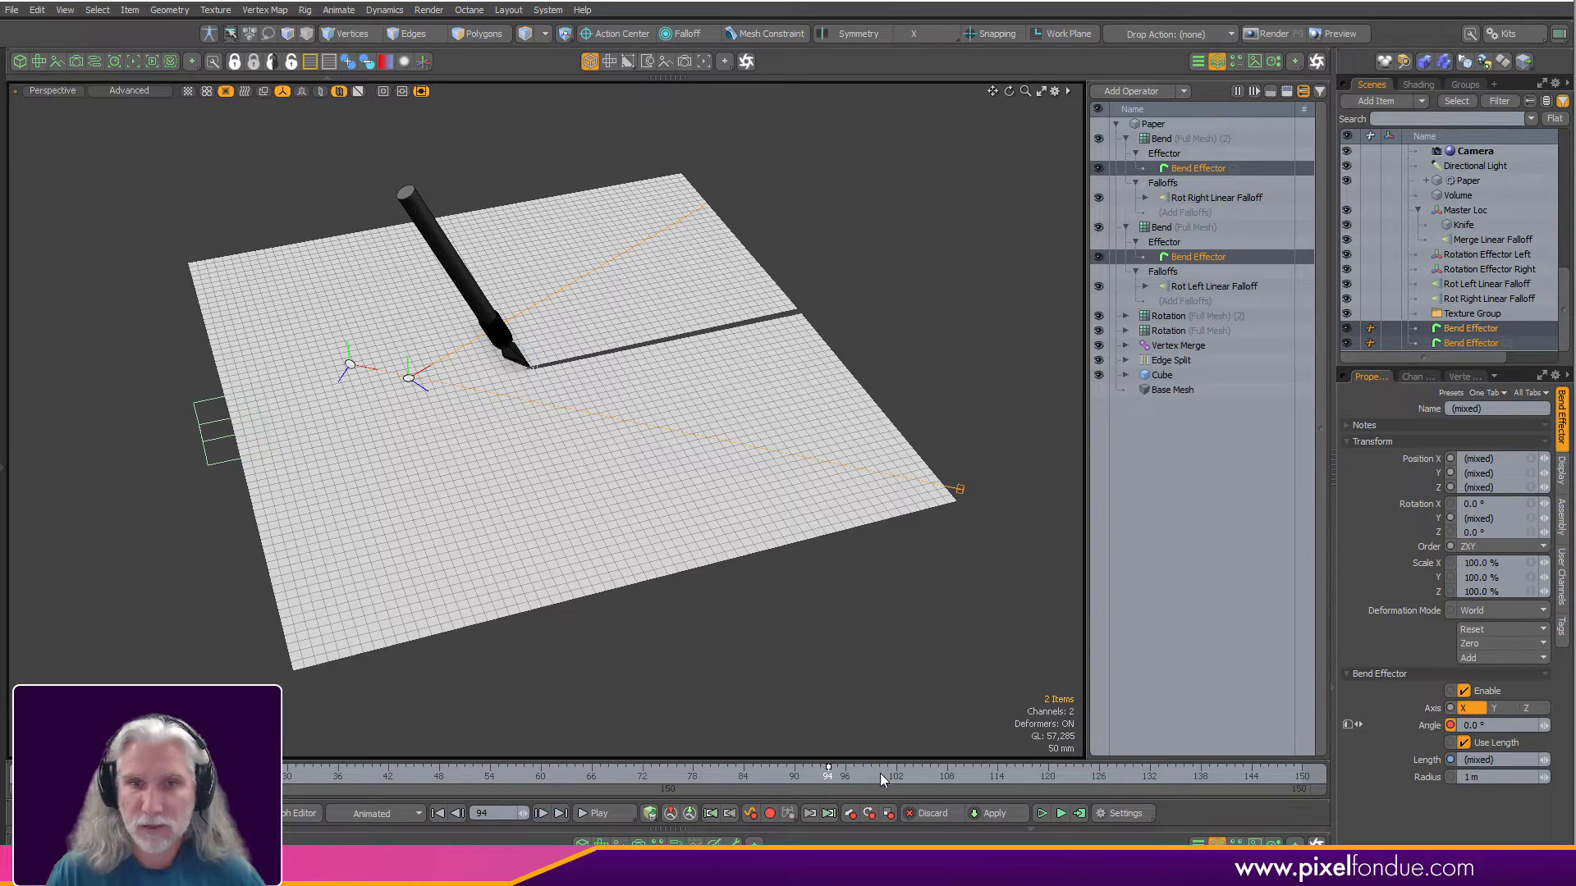
Enlarge the timeline area, go to frame 150, and key the Angle channels of both Bend Effectors there.
drag(931, 755, 894, 686)
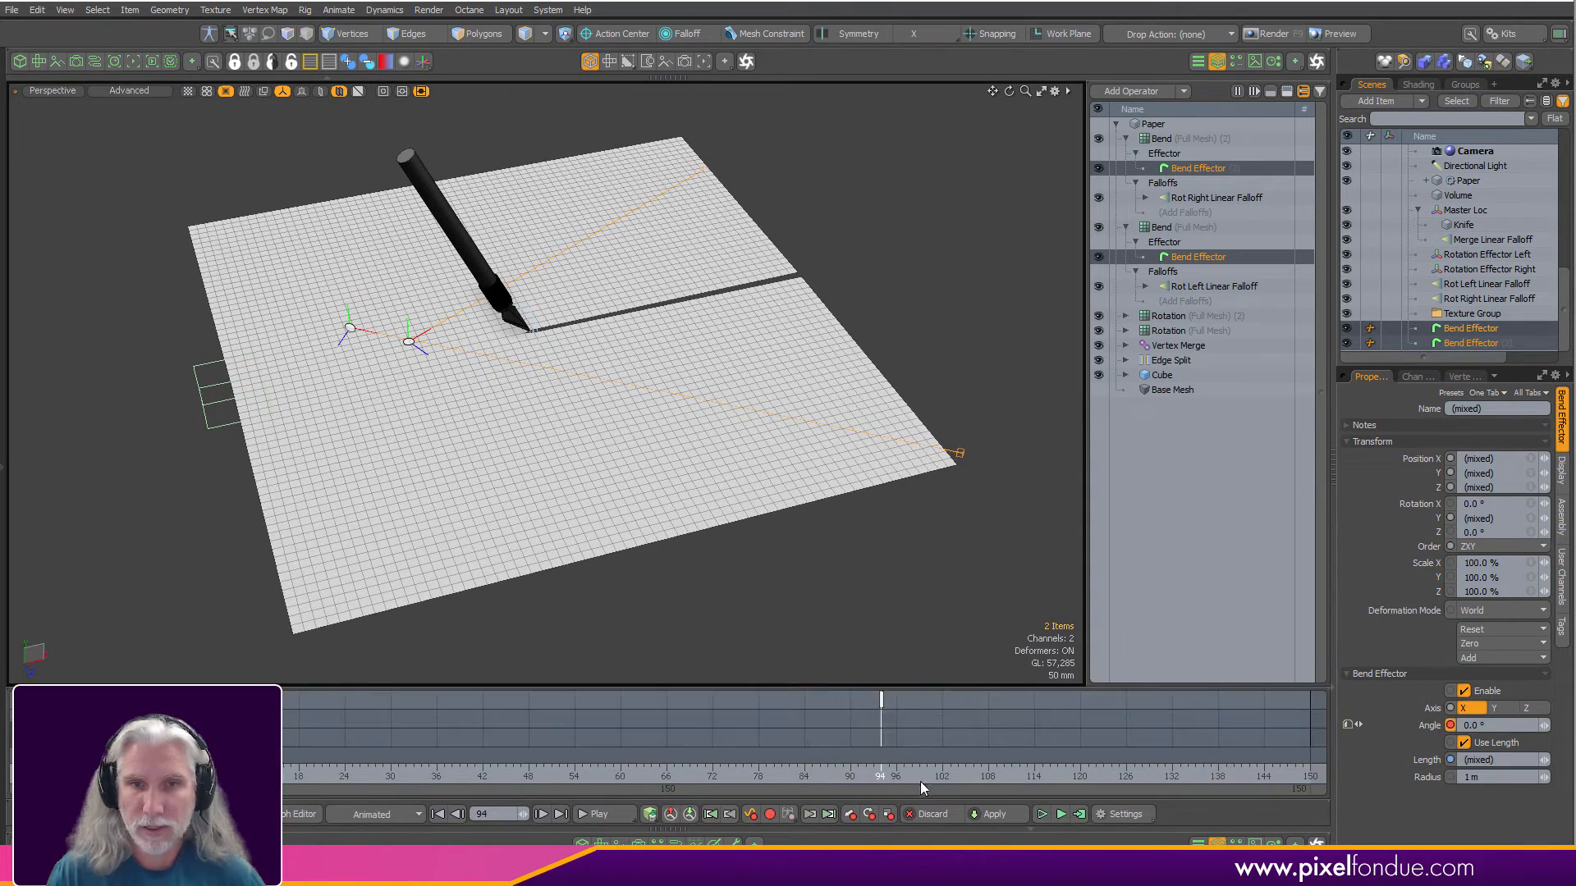
drag(881, 776, 1278, 777)
key(s)
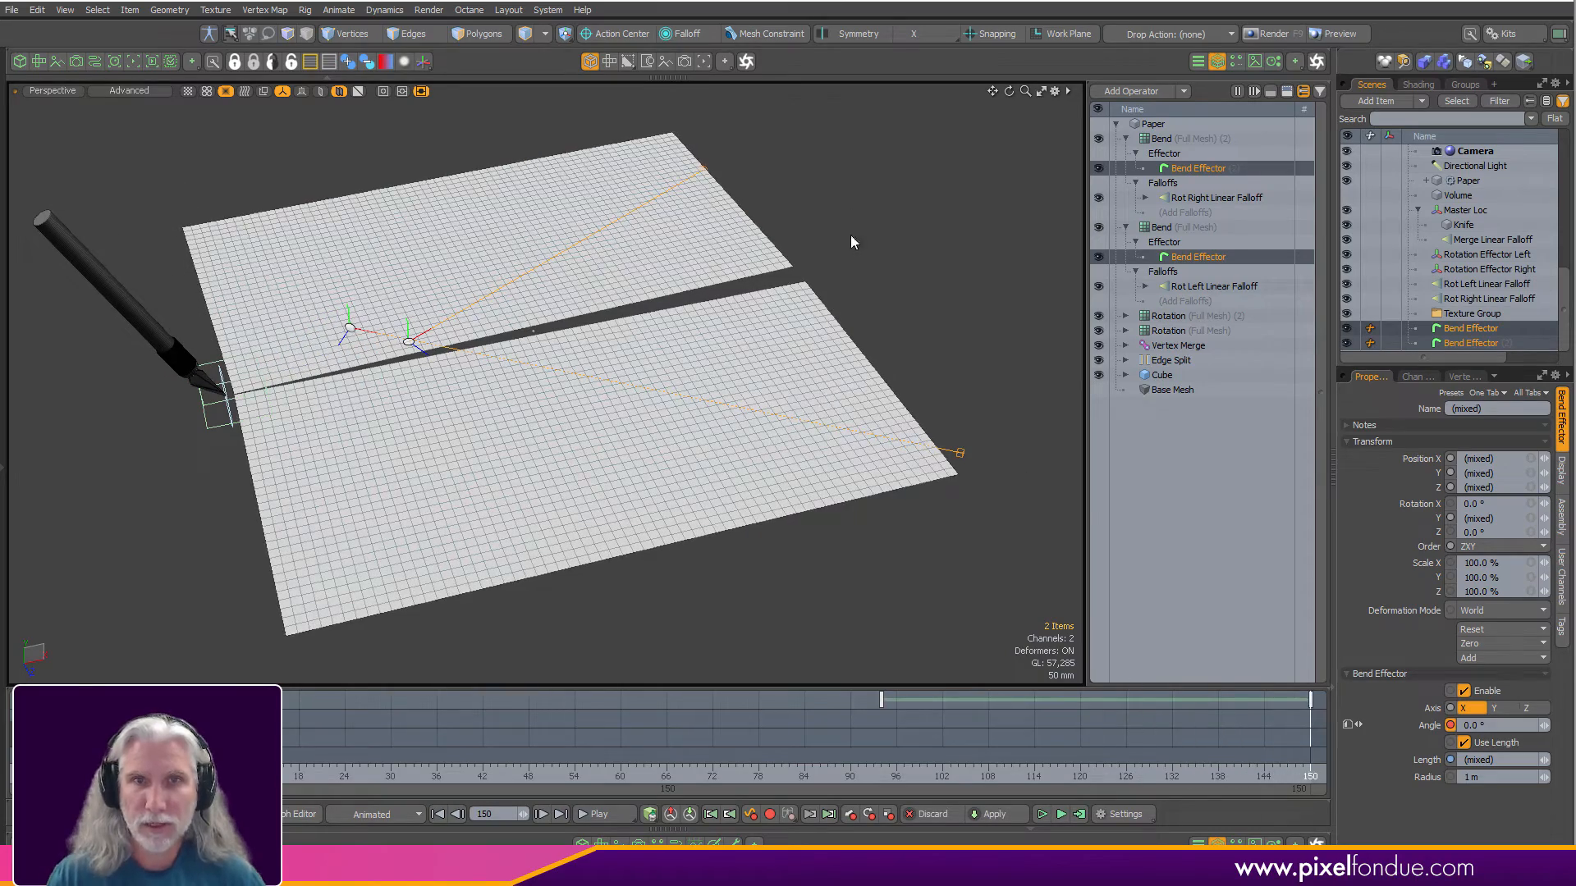
On frame 150, haul the Angle channels of both Bend Effectors to 14.6° and deselect the effectors.
alt+drag(971, 492, 961, 483)
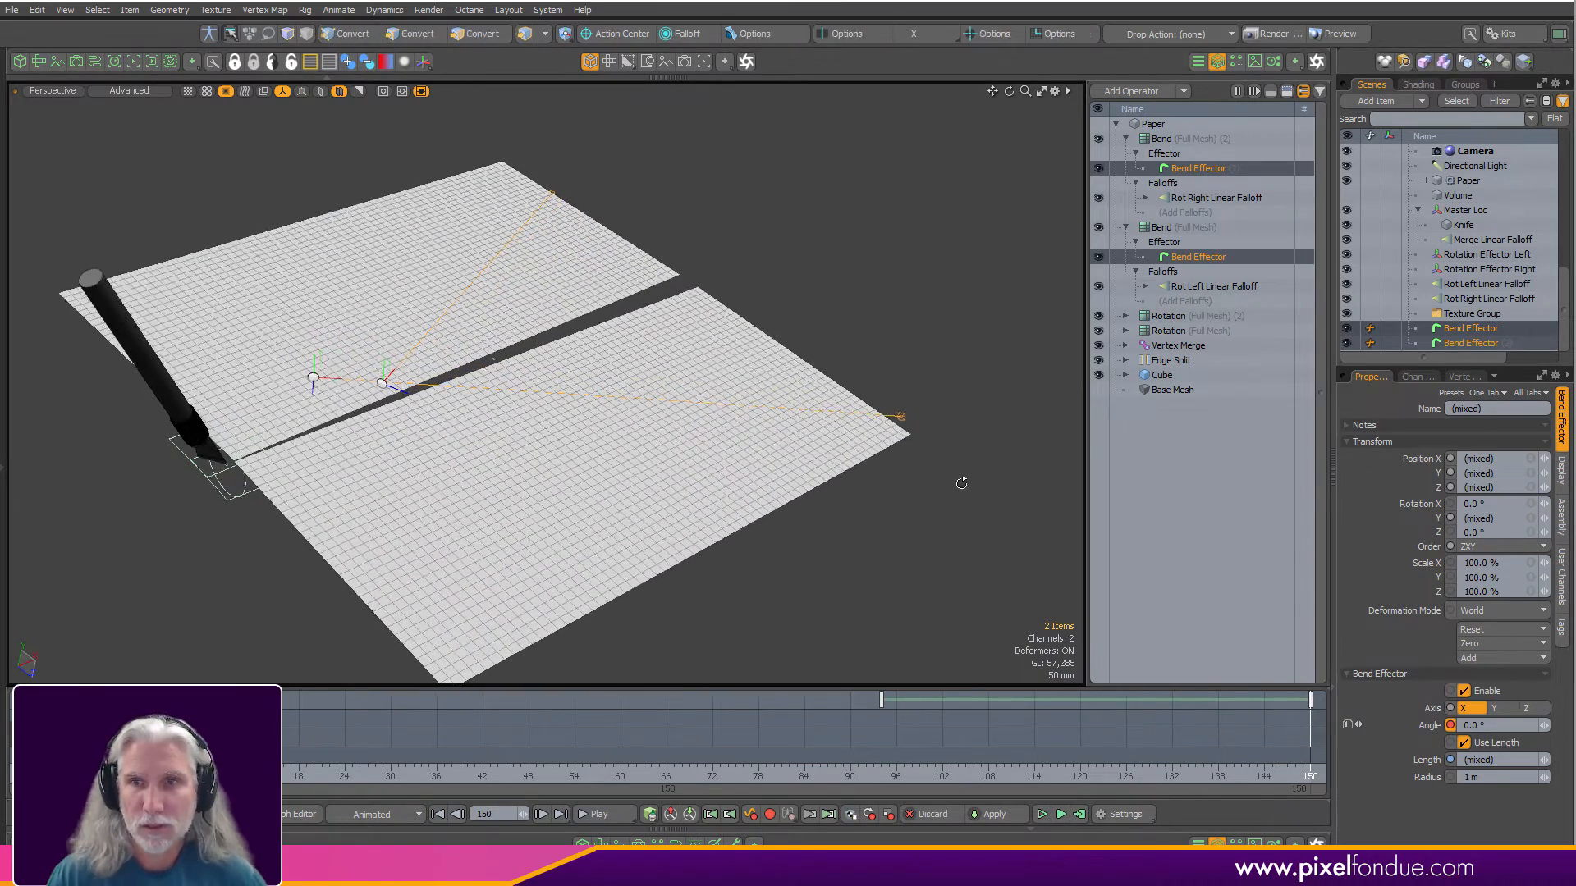
key(c)
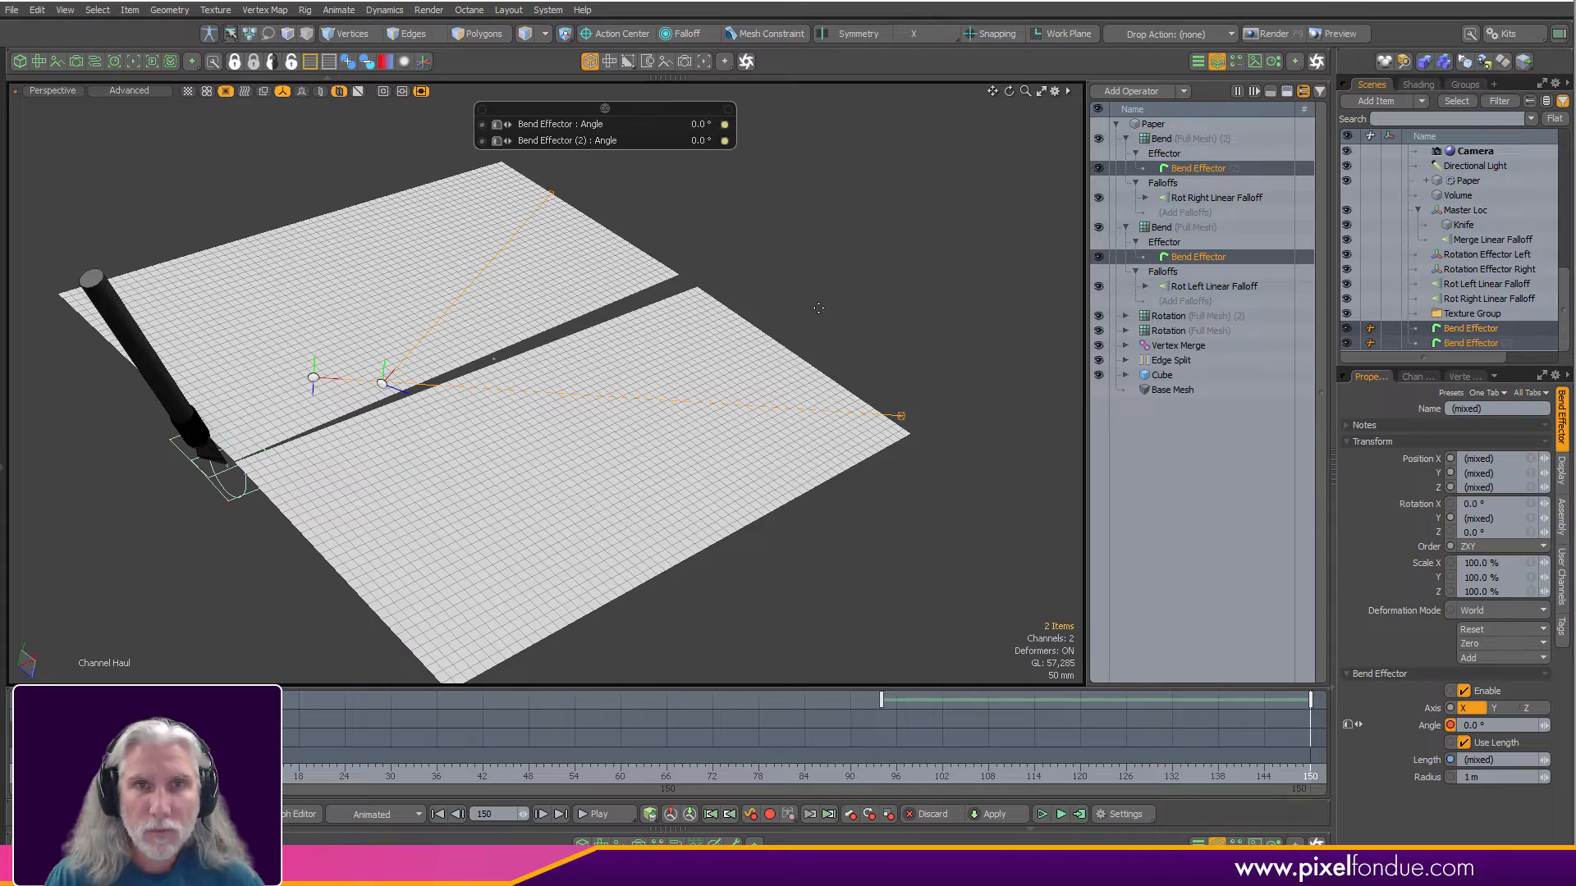
drag(810, 308, 861, 307)
alt+drag(656, 352, 703, 527)
key(ctrl+space)
alt+drag(820, 453, 594, 361)
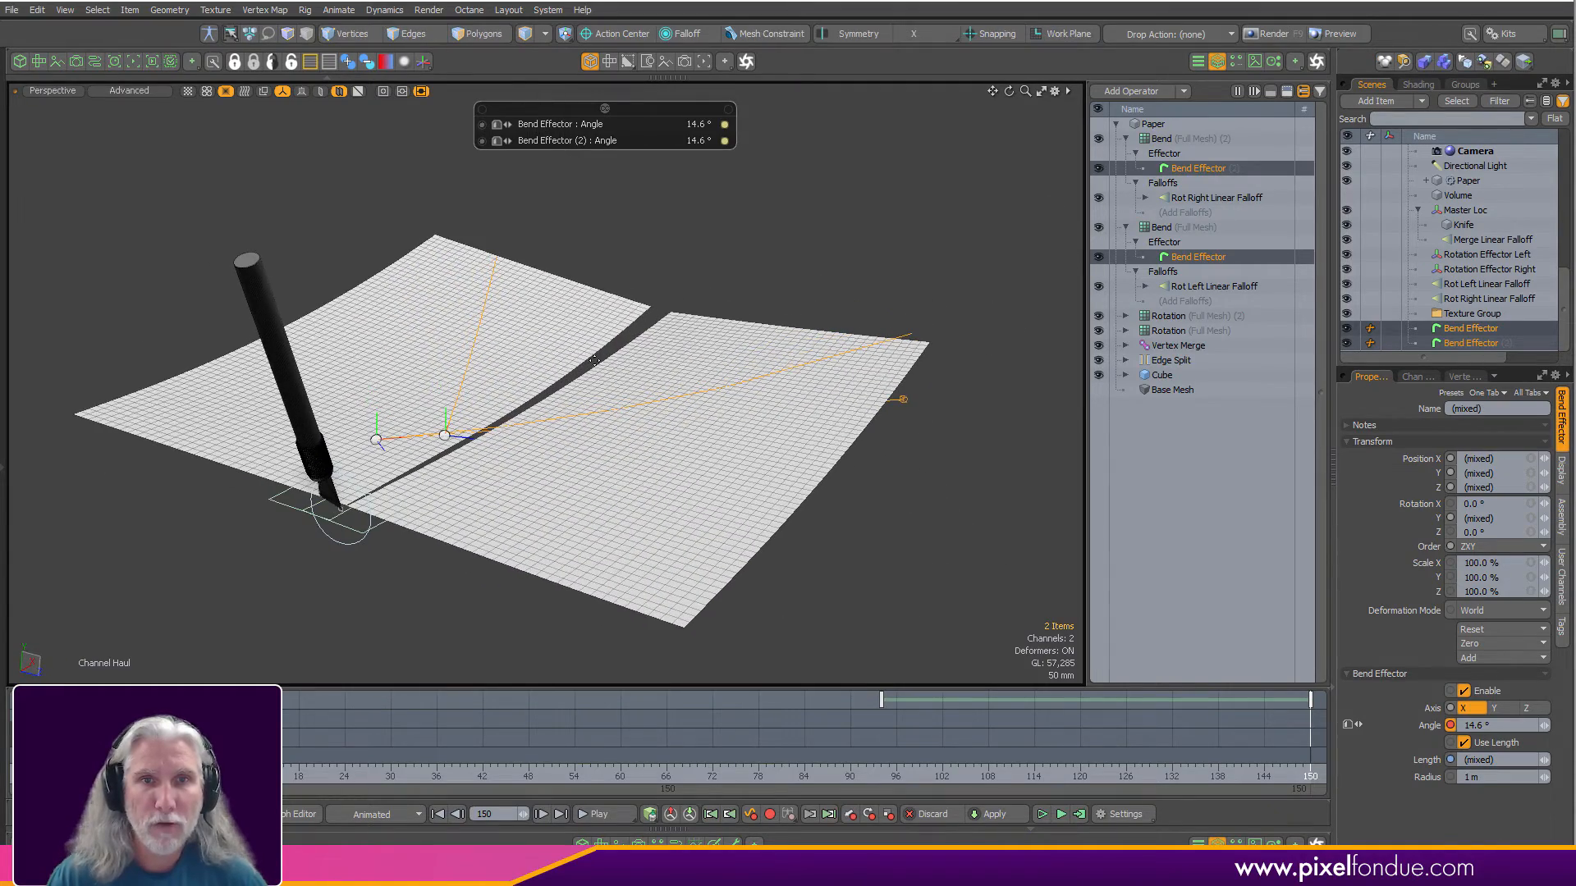
click(563, 252)
alt+drag(826, 358, 615, 496)
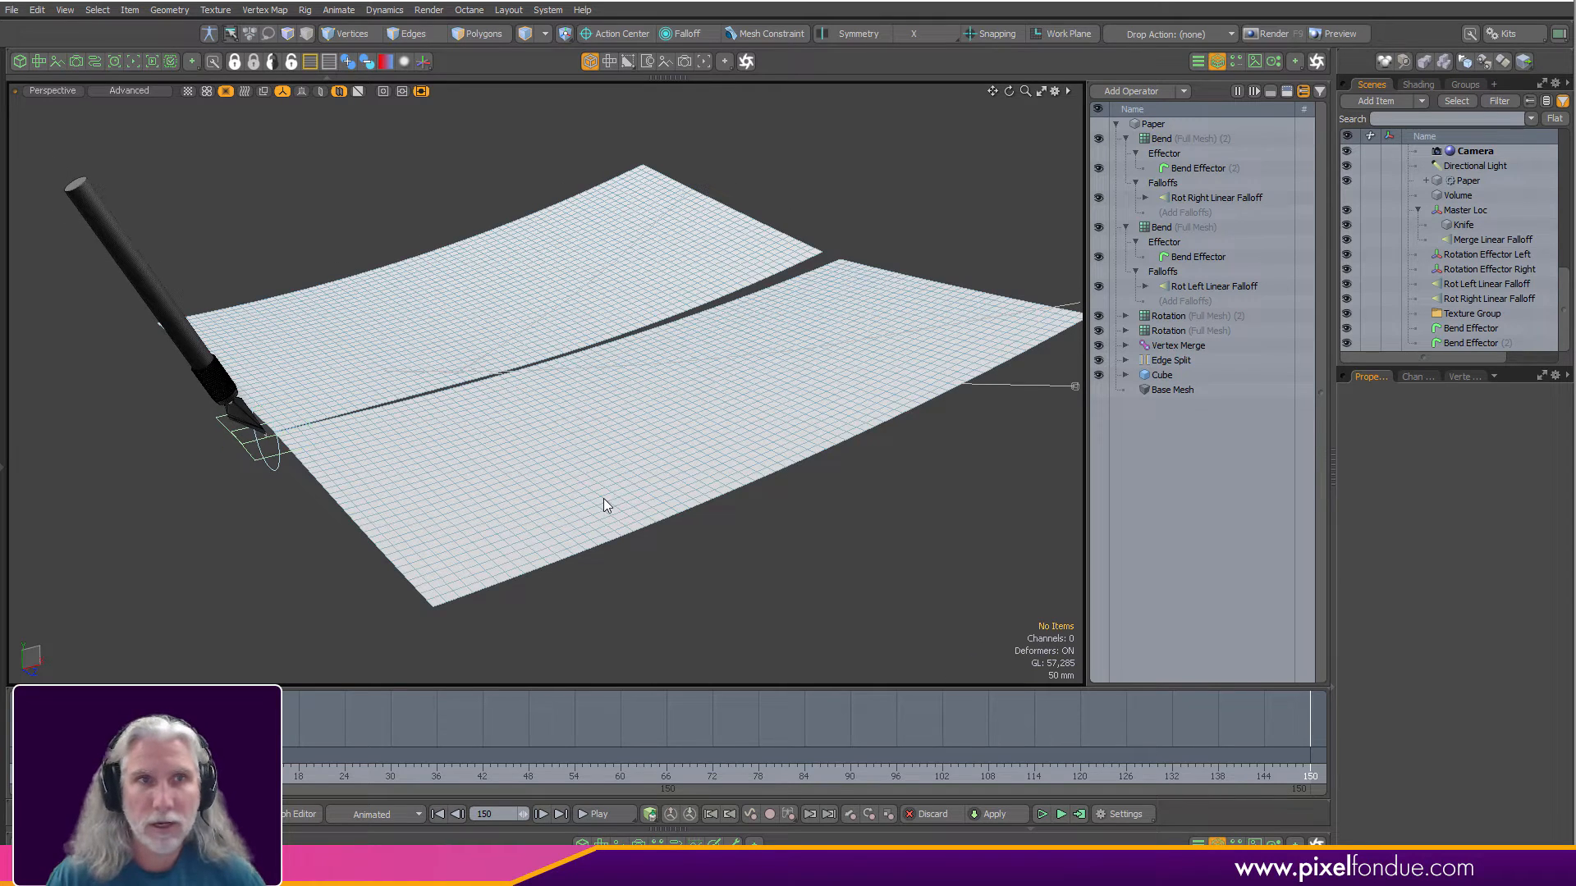
Load an Environment Material preset with a 2 Color Gradient, zenith color 0.94 0.91 0.87 and nadir color 0.56 0.65 0.71.
click(1418, 84)
click(1379, 283)
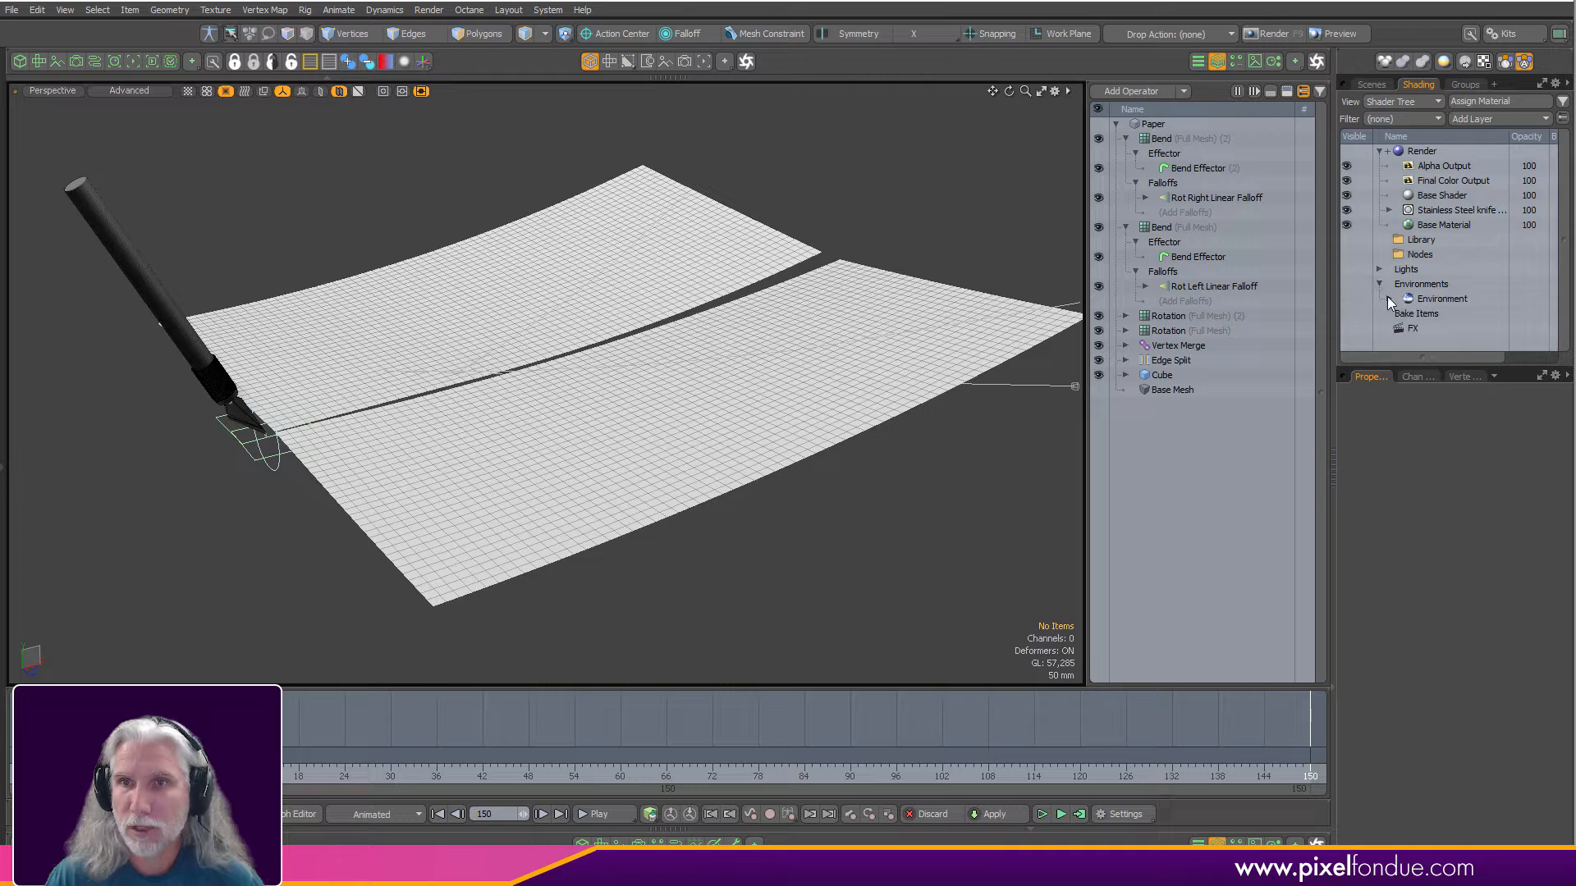
click(1437, 299)
drag(1434, 369, 1435, 476)
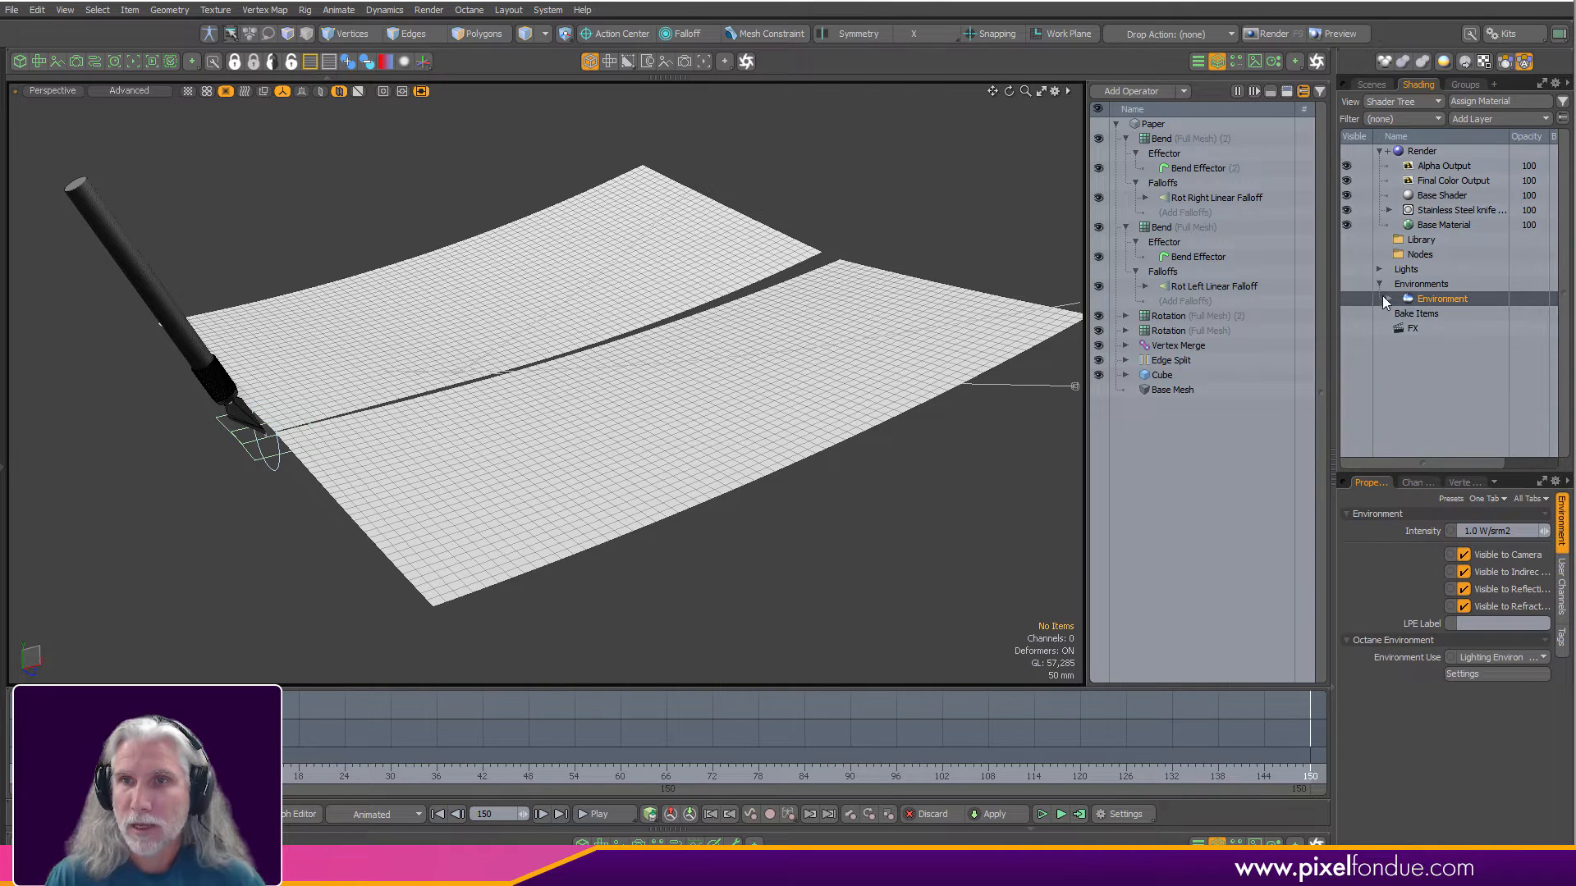
click(1388, 299)
click(1460, 313)
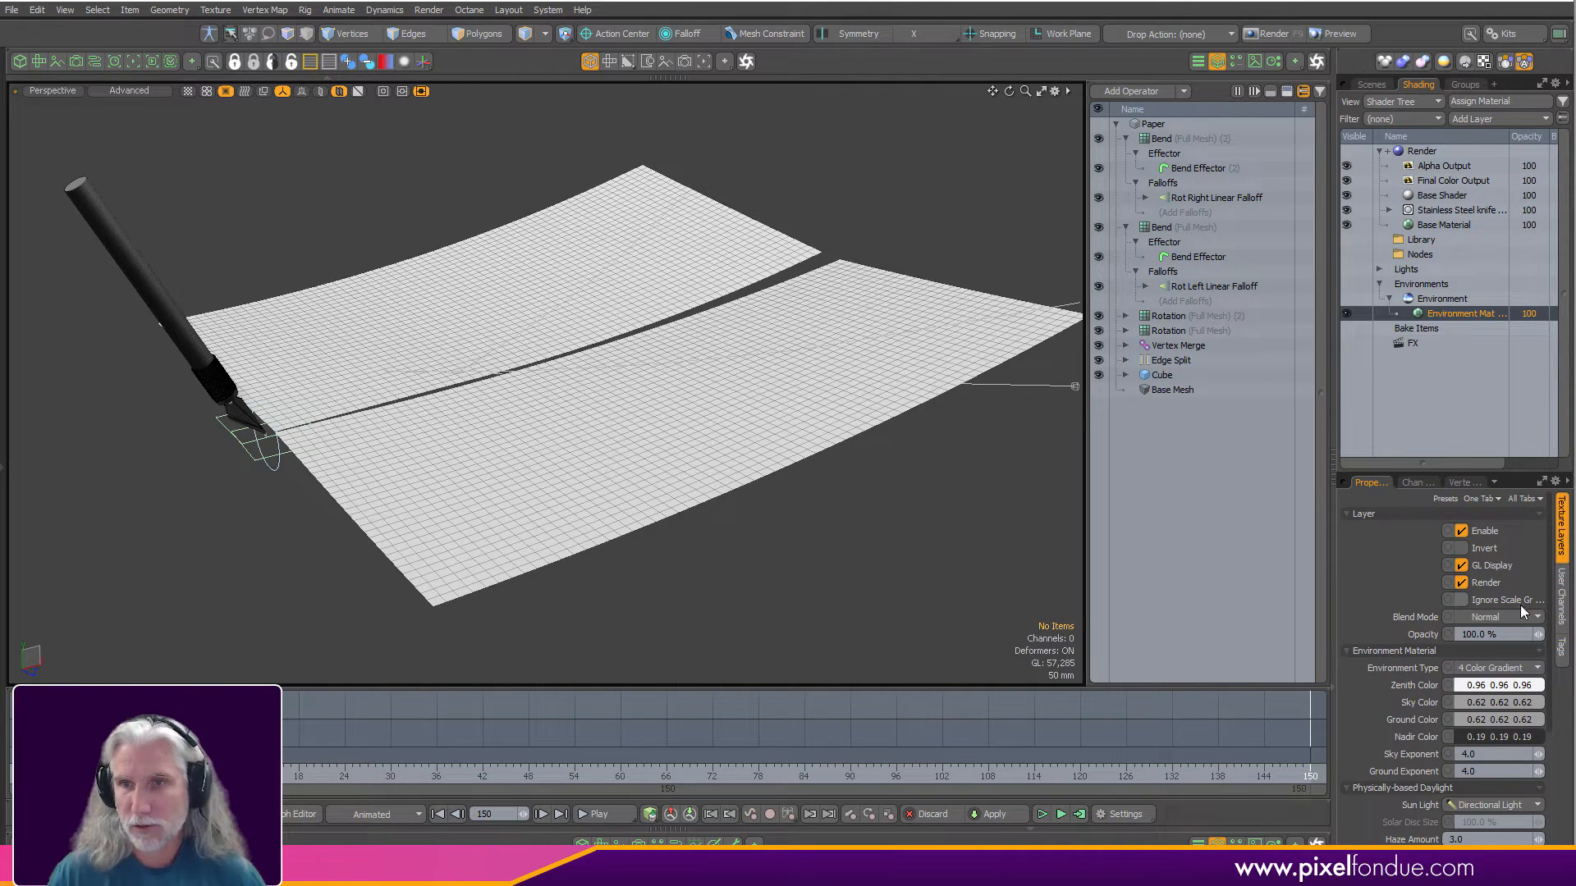
click(1515, 651)
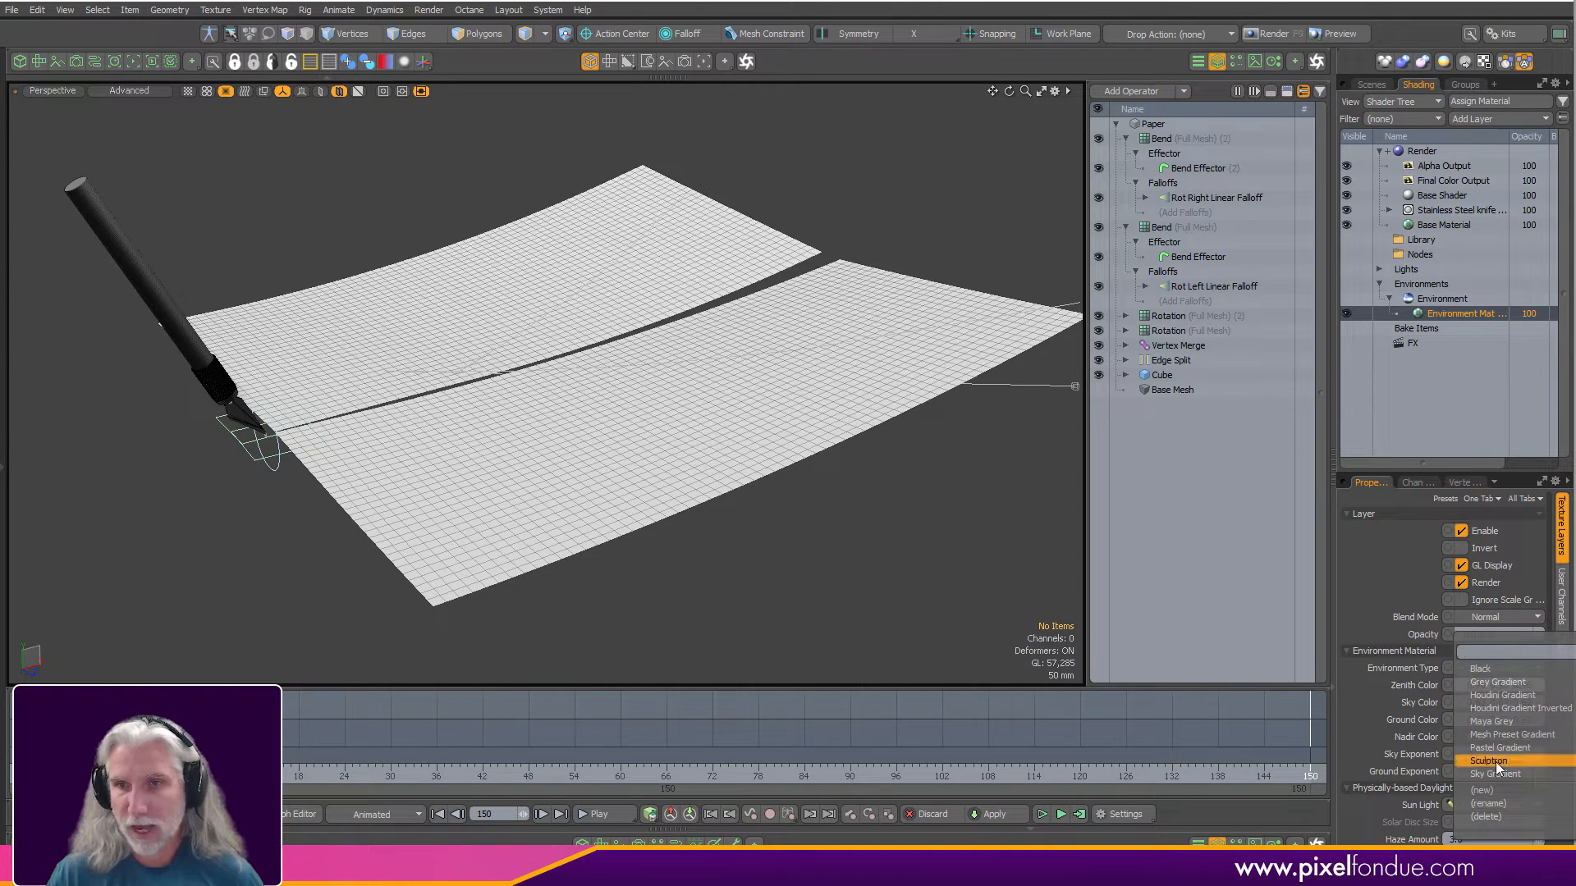
click(1526, 682)
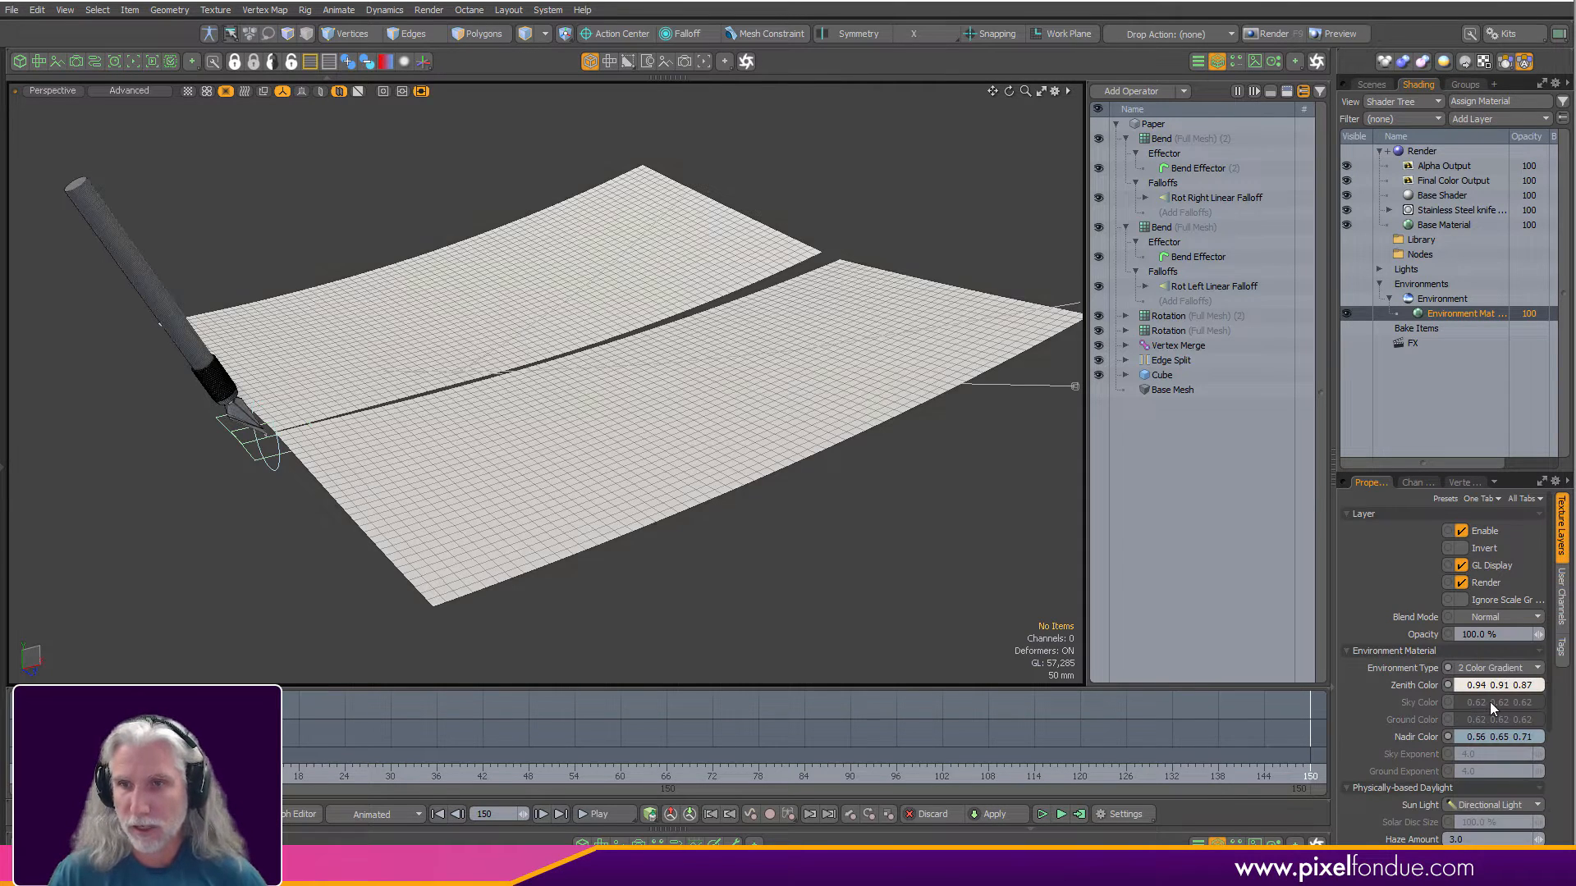
Switch to the top view and try to select polygons of the Paper mesh around the cut.
alt+drag(647, 436, 894, 531)
key(ctrl+space)
click(831, 513)
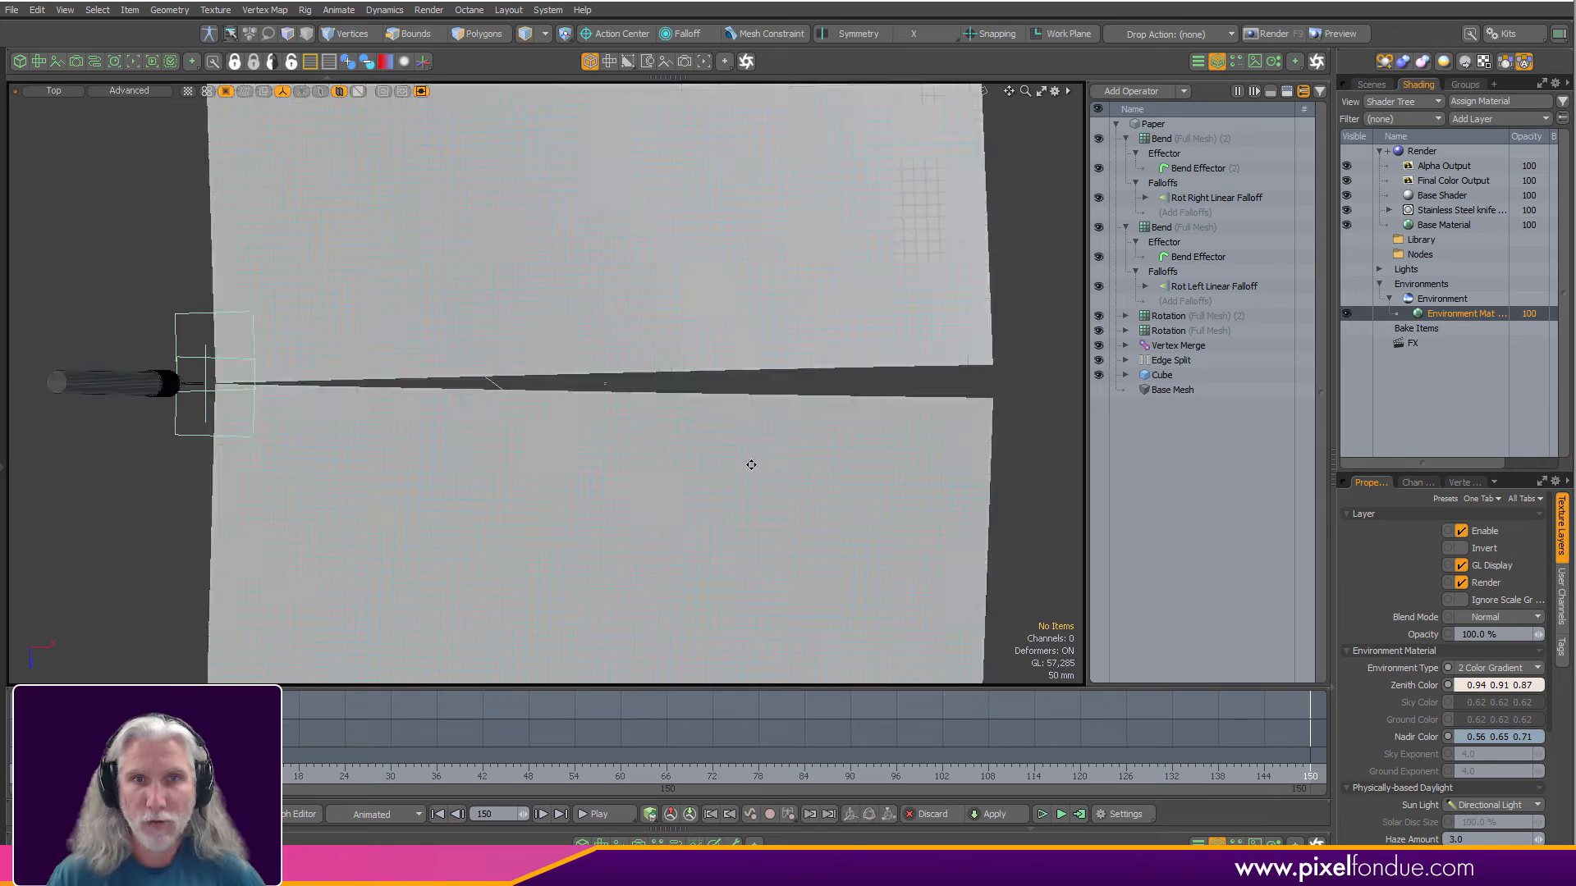
scroll(749, 465, down, 3)
mouse_move(749, 464)
alt+shift+mouse_down()
mouse_move(765, 478)
mouse_move(757, 363)
alt+shift+mouse_up()
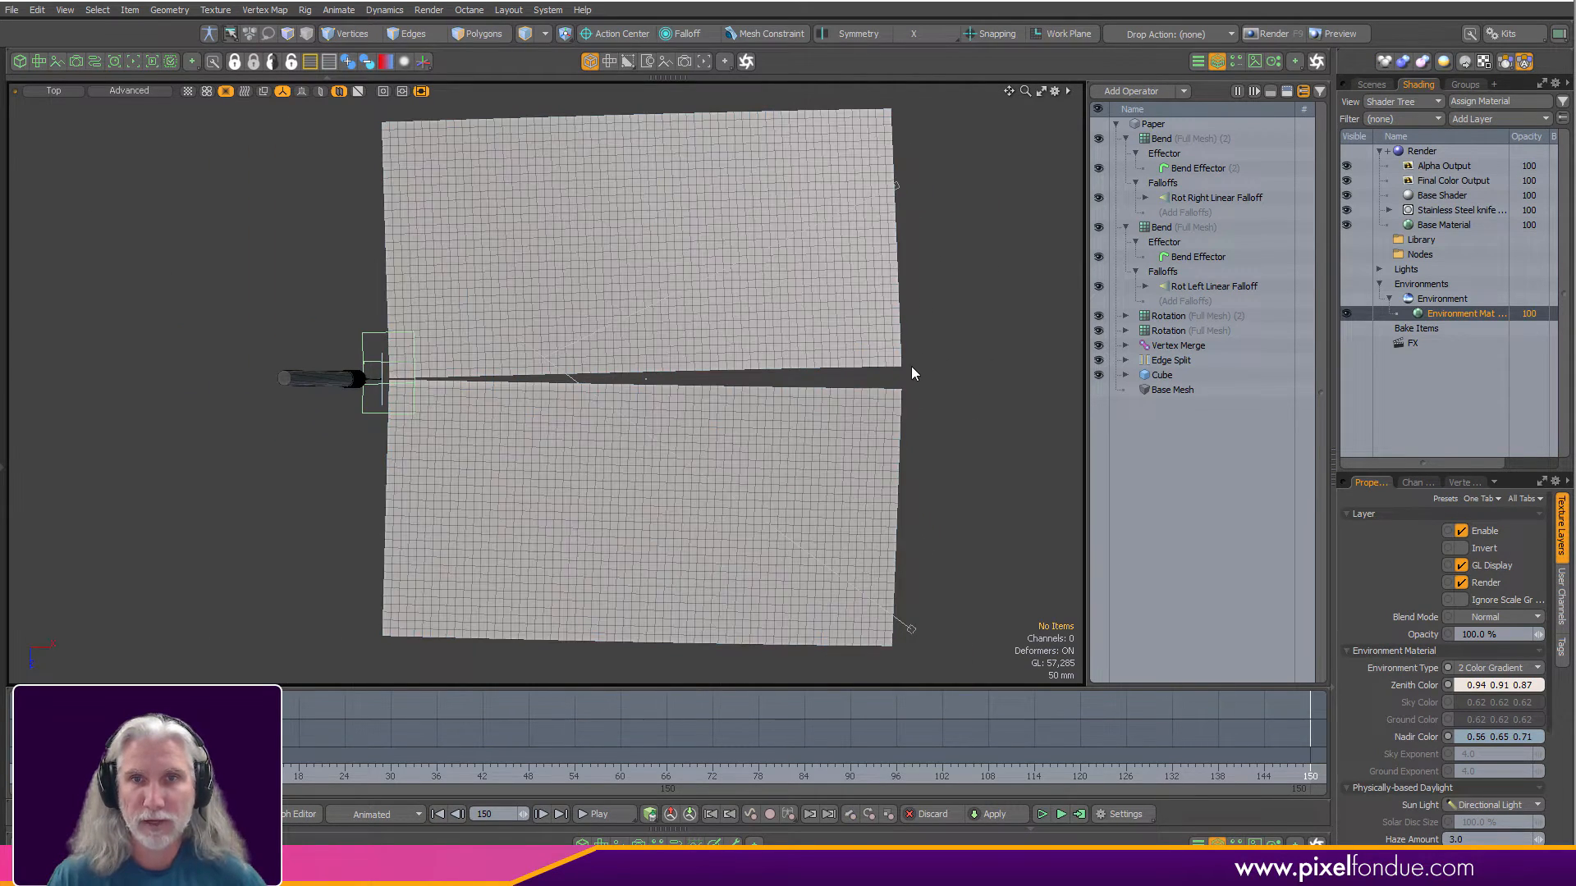
key(3)
key(5)
click(888, 344)
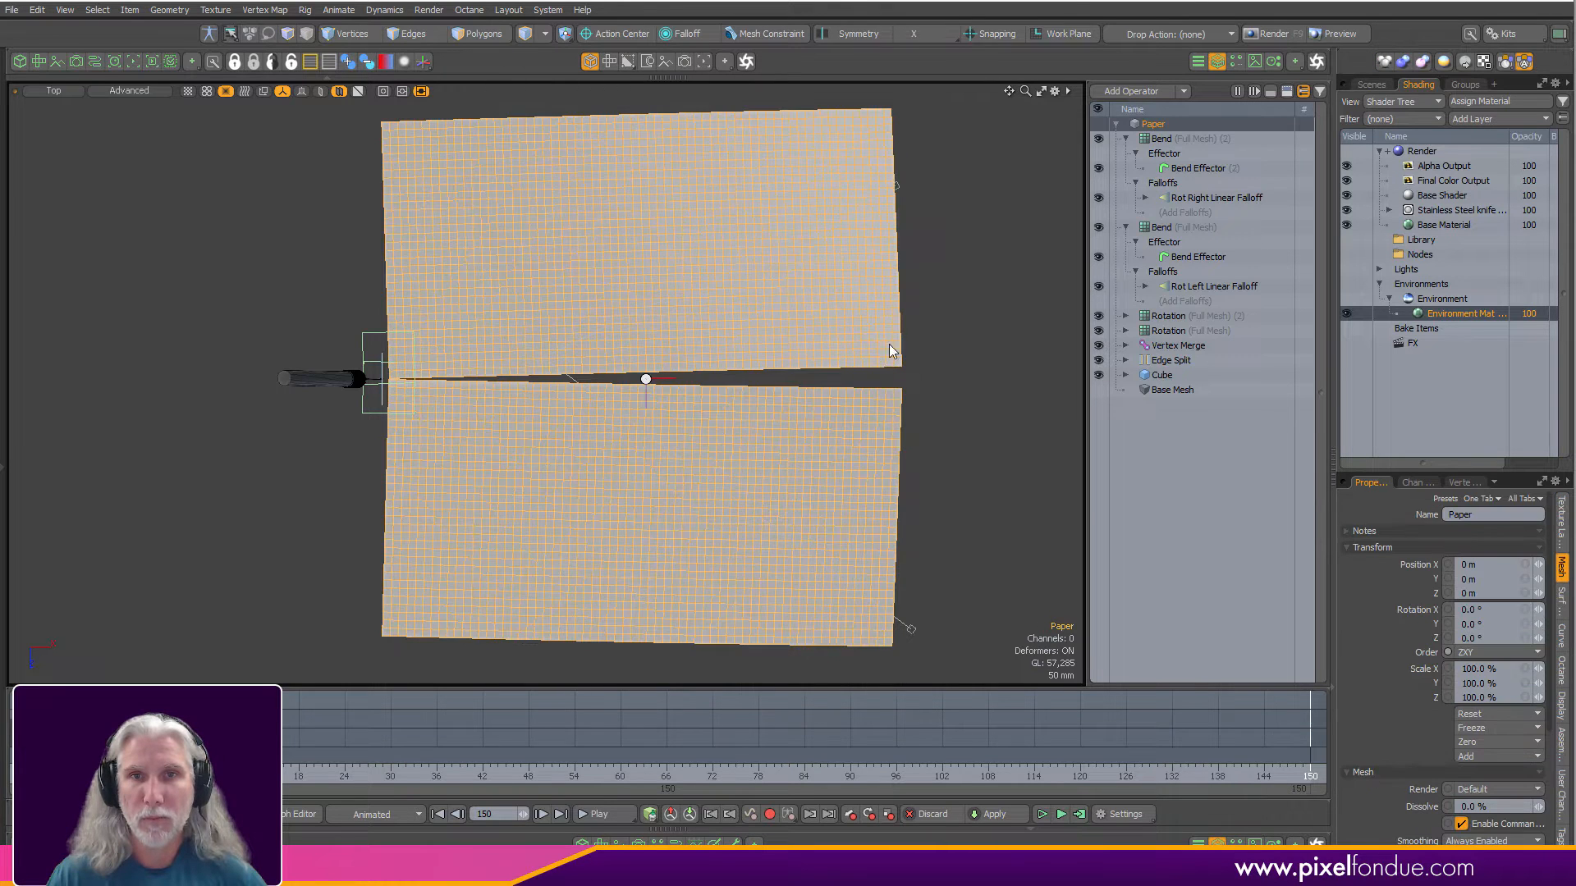
key(3)
mouse_move(992, 258)
right_down()
mouse_move(682, 412)
mouse_move(896, 312)
mouse_move(721, 380)
right_up()
right_drag(927, 97, 880, 189)
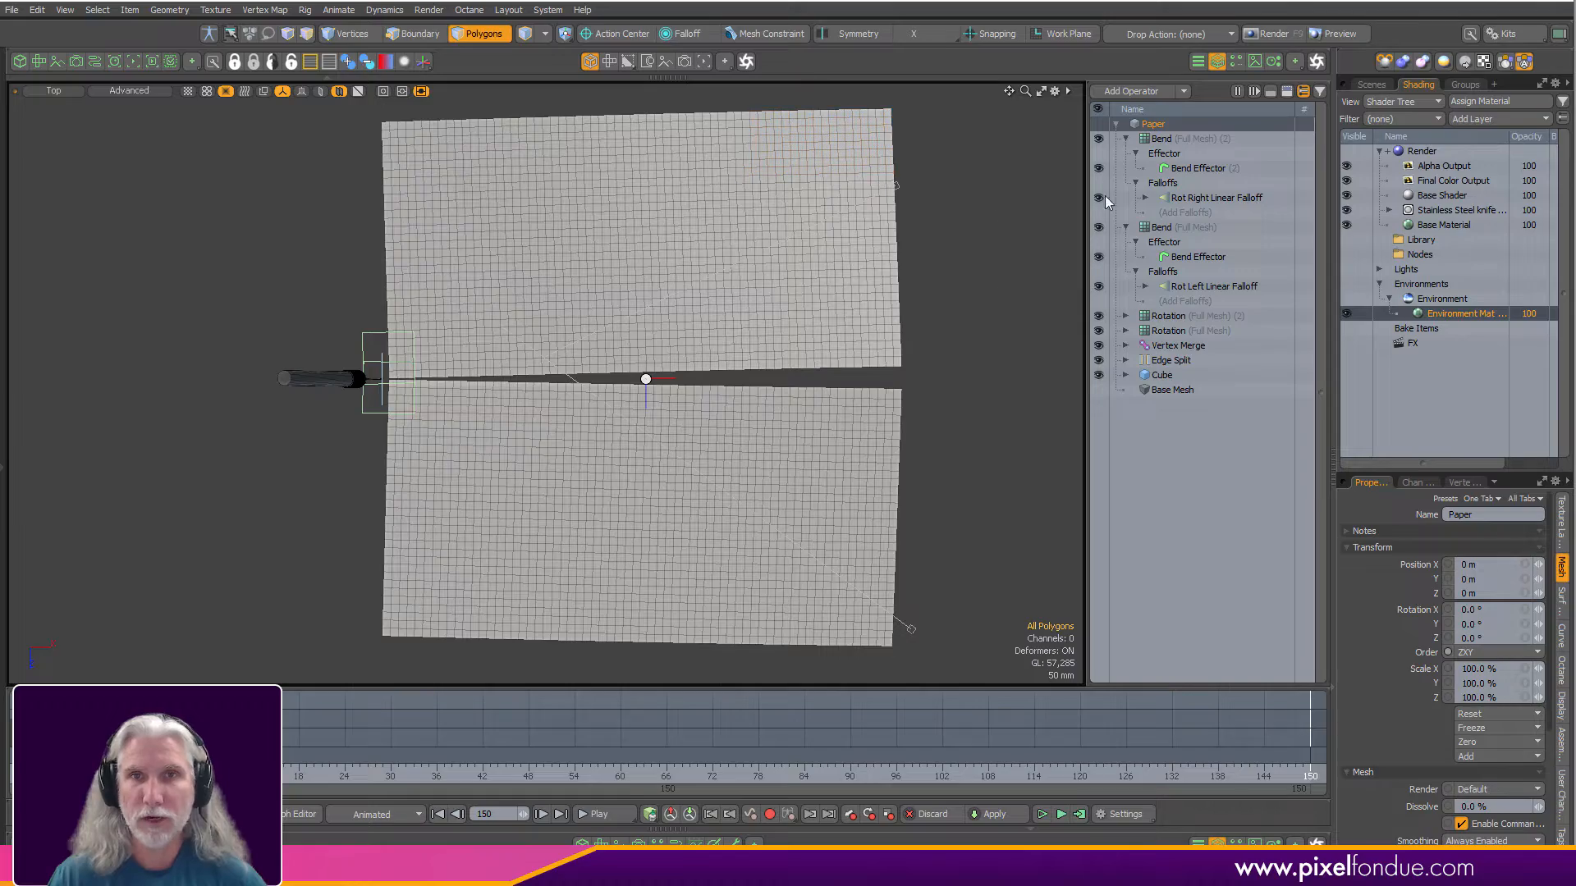
Return to the perspective view and try selecting a strip of polygons across the paper's far half.
alt+drag(841, 305, 771, 318)
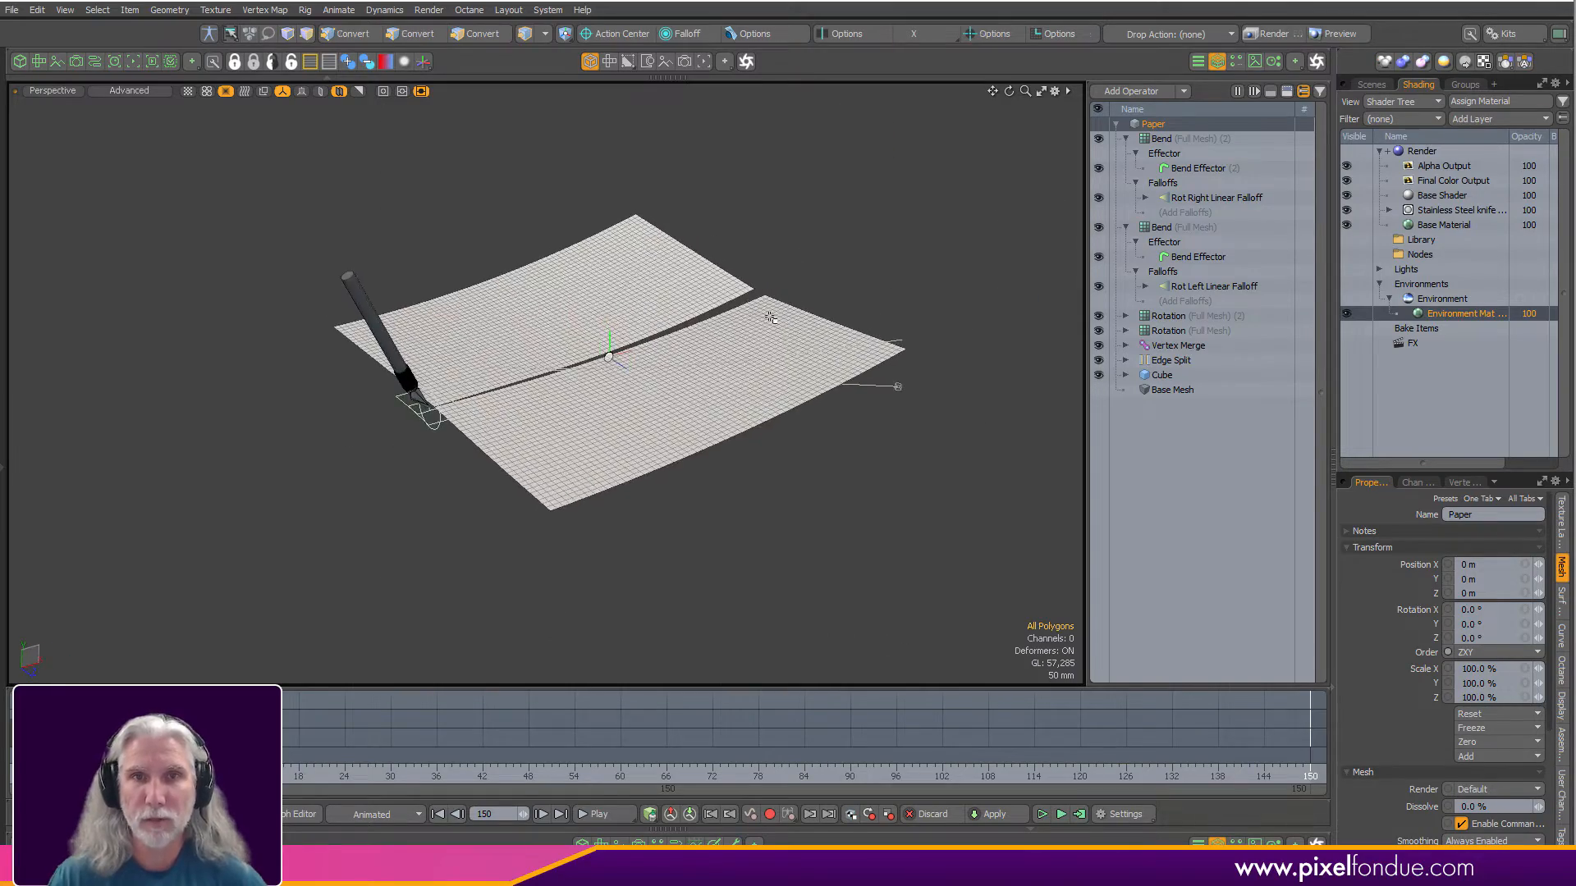
scroll(765, 287, up, 5)
alt+drag(847, 277, 625, 357)
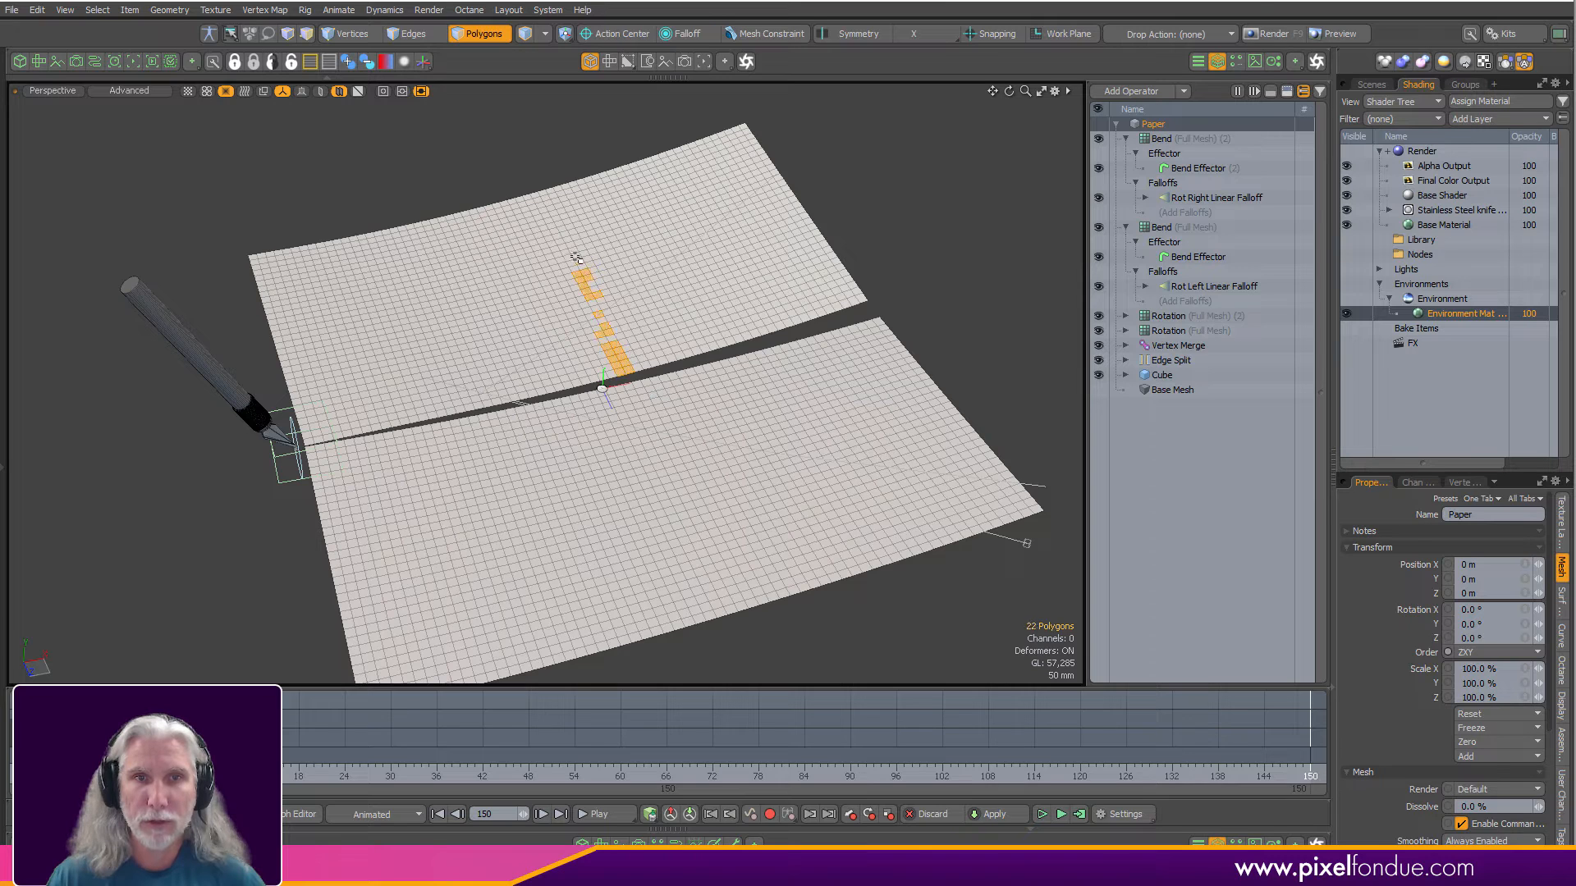
click(538, 187)
key(a)
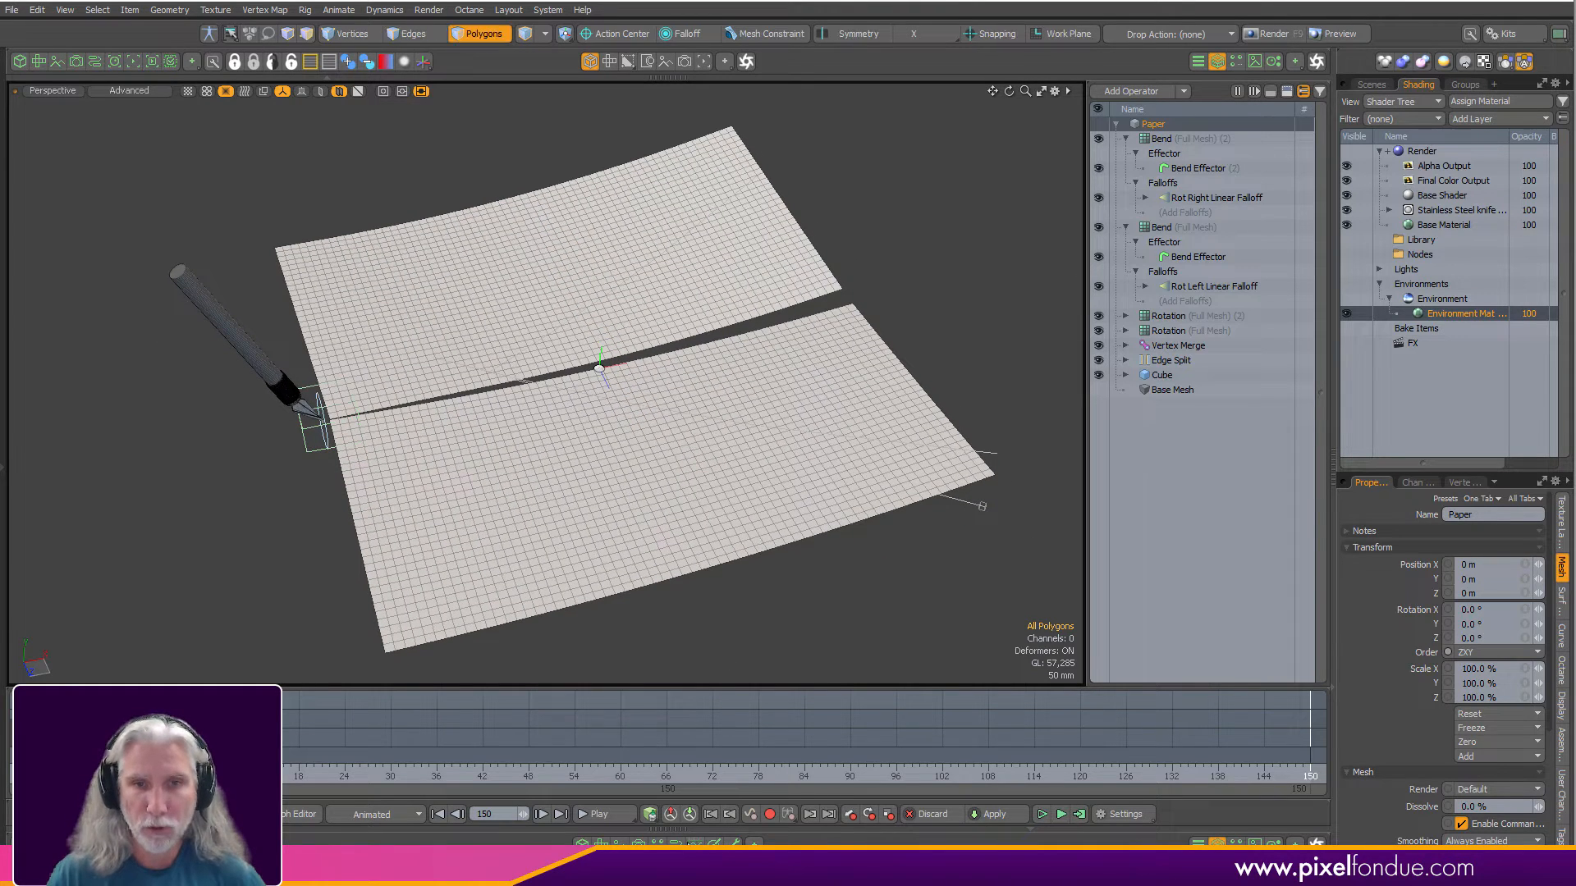
Show the node schematic and enlarge it to make room for more nodes around the existing rotation setup.
click(690, 841)
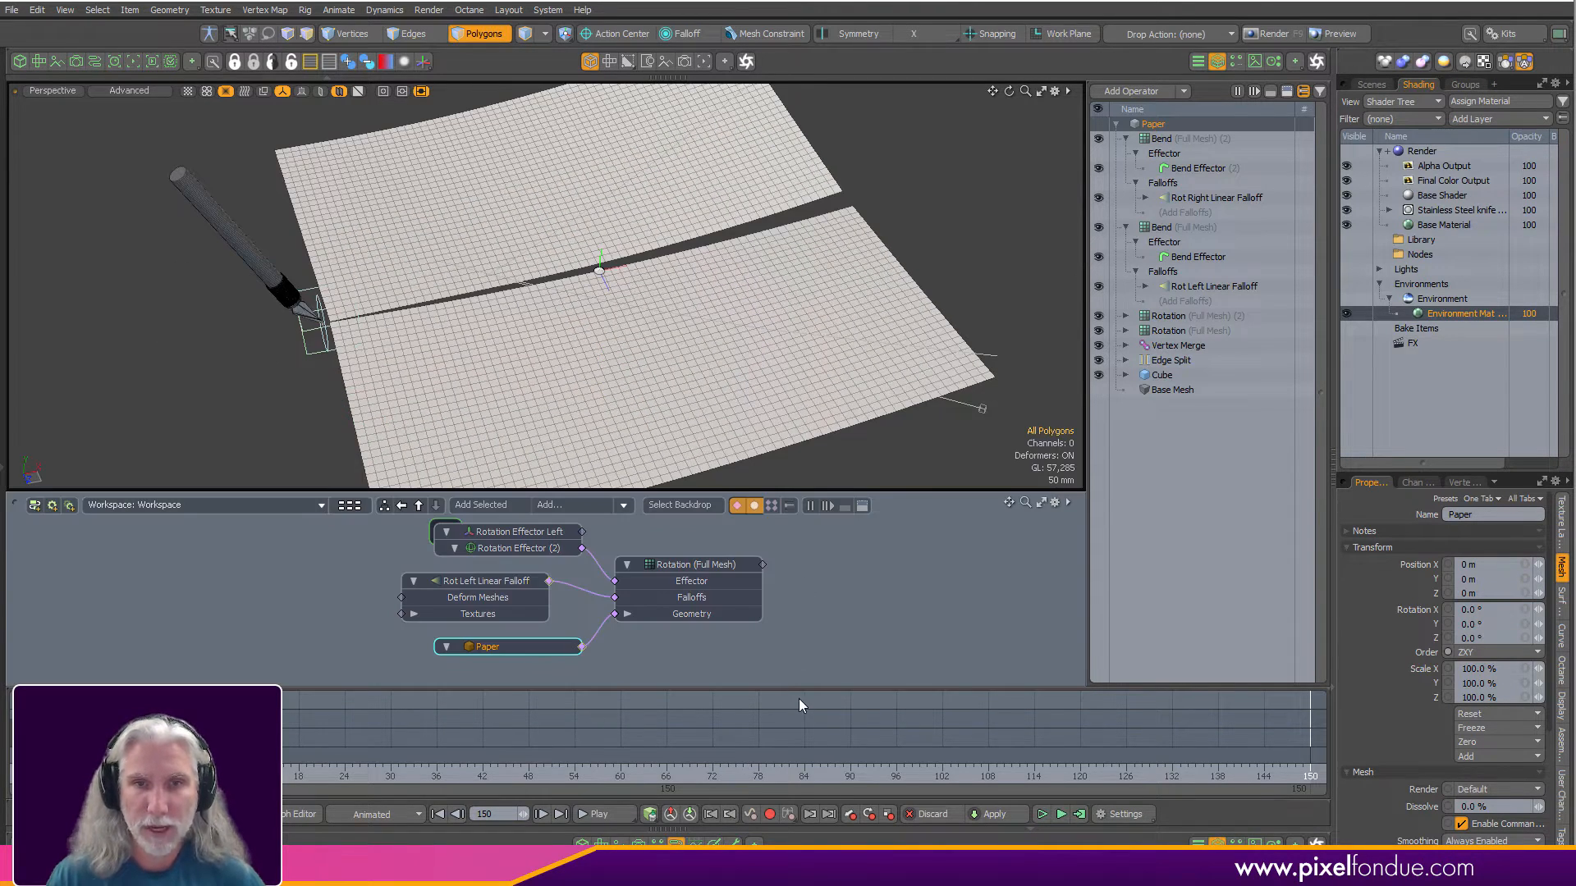
drag(801, 687, 341, 686)
scroll(884, 677, down, 4)
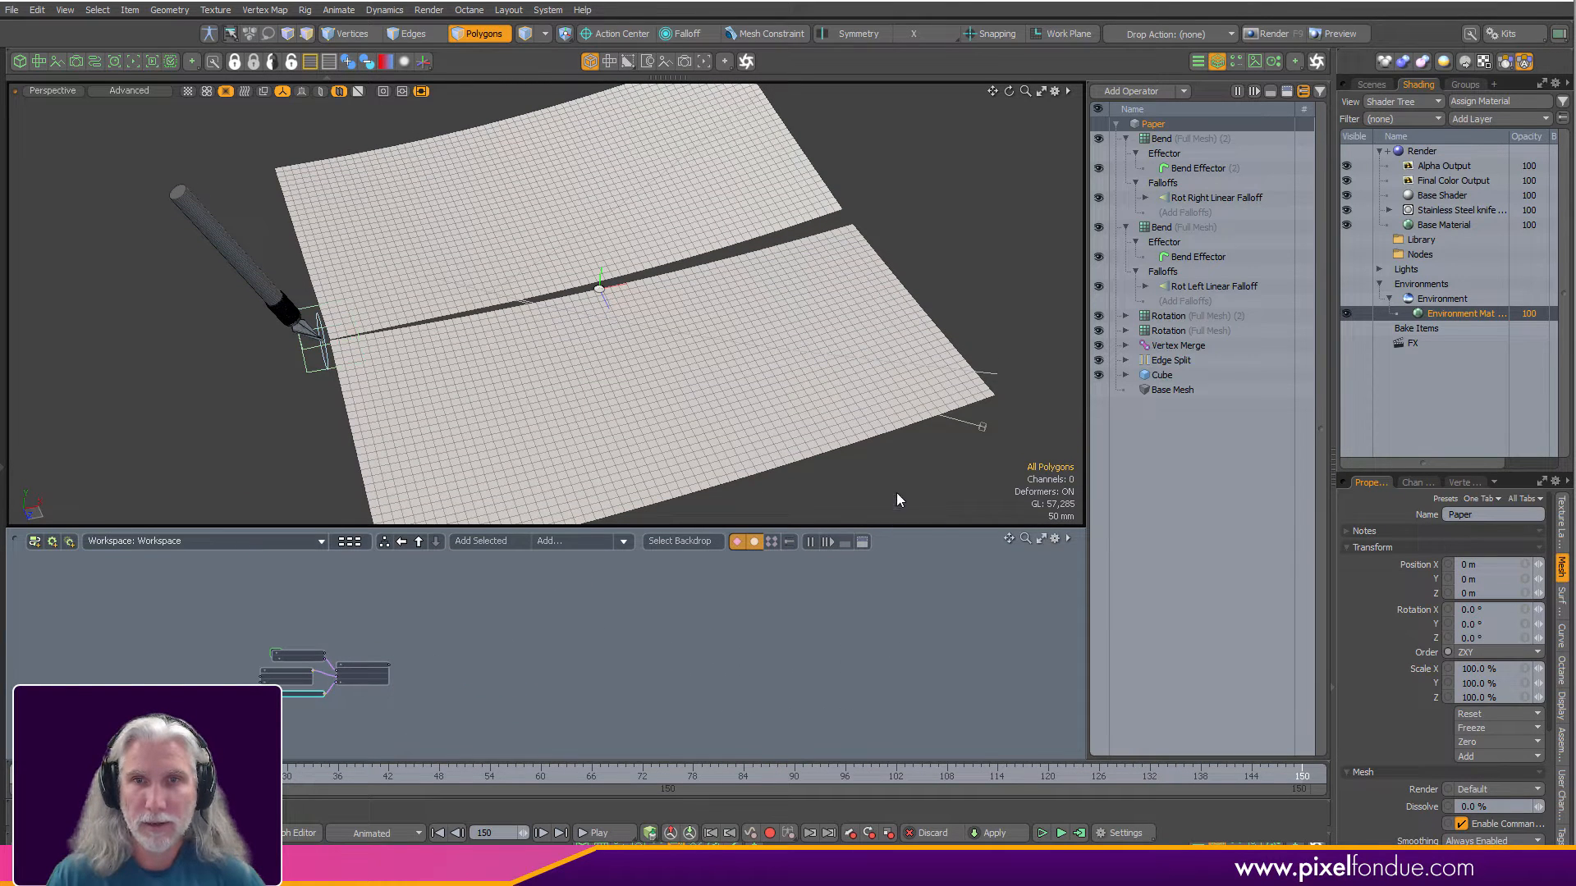
drag(898, 524, 902, 396)
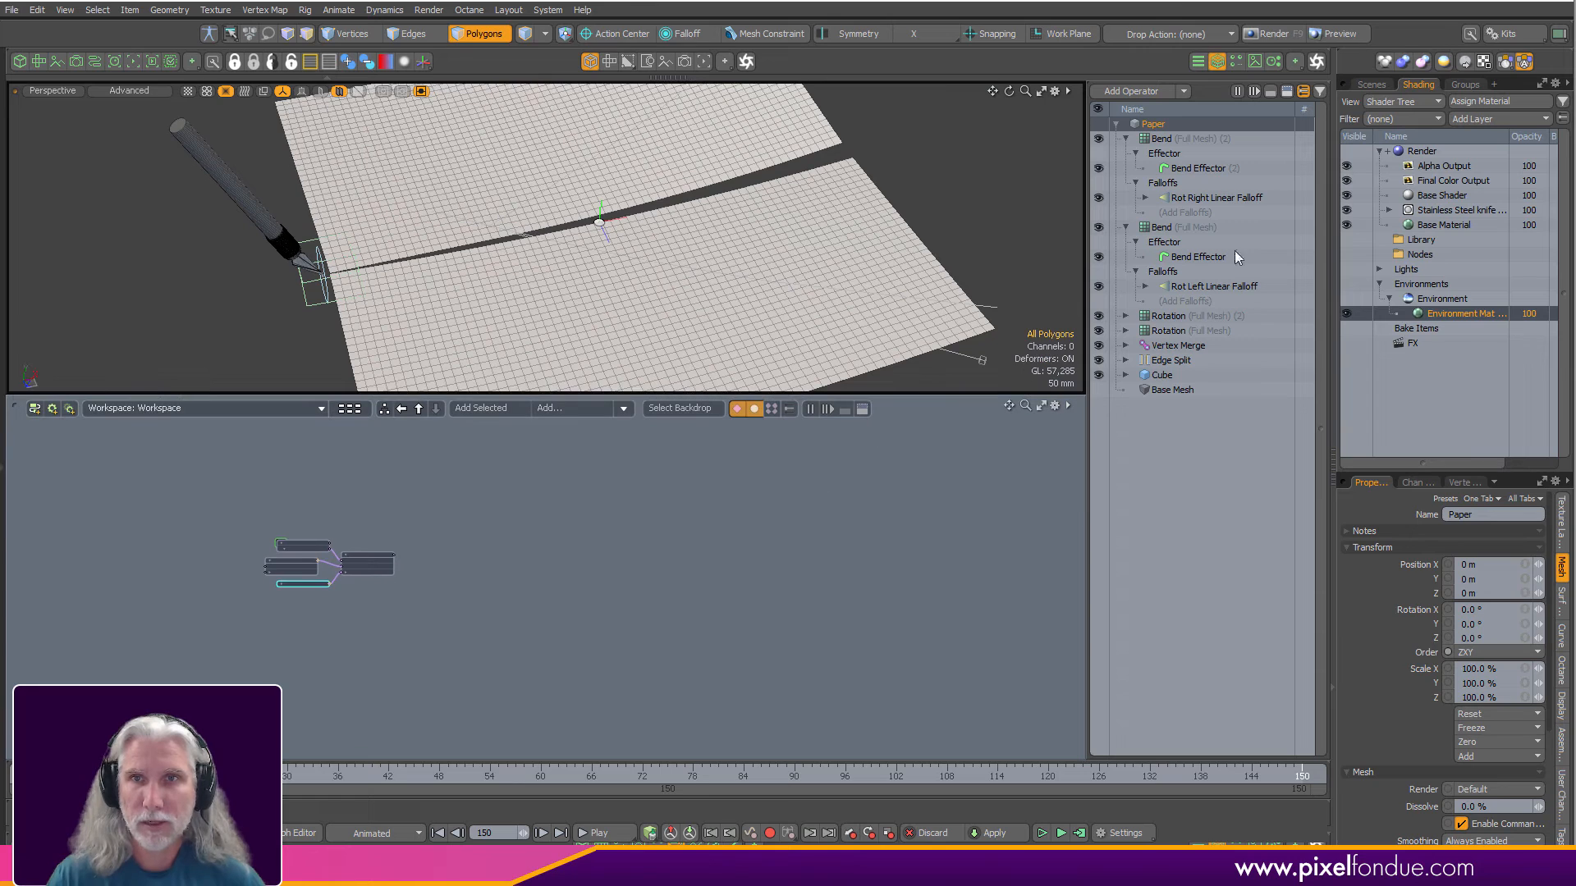
Add the lower of the two Bend (Full Mesh) deformers to the schematic workspace and deselect it.
click(1181, 139)
click(1169, 226)
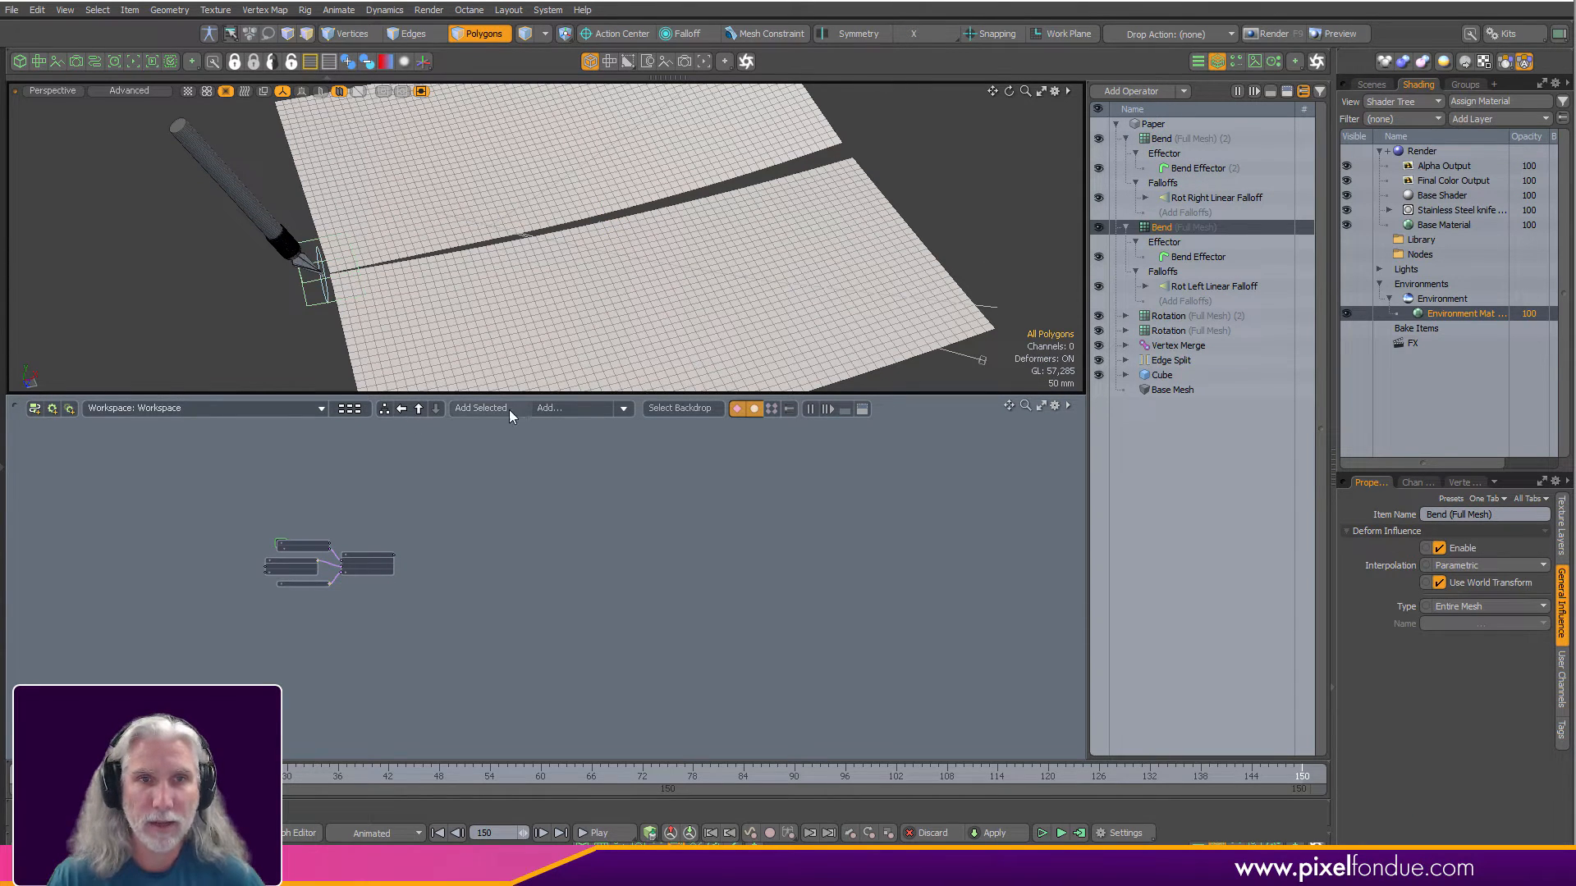
click(483, 410)
alt+drag(493, 592, 701, 583)
key(Escape)
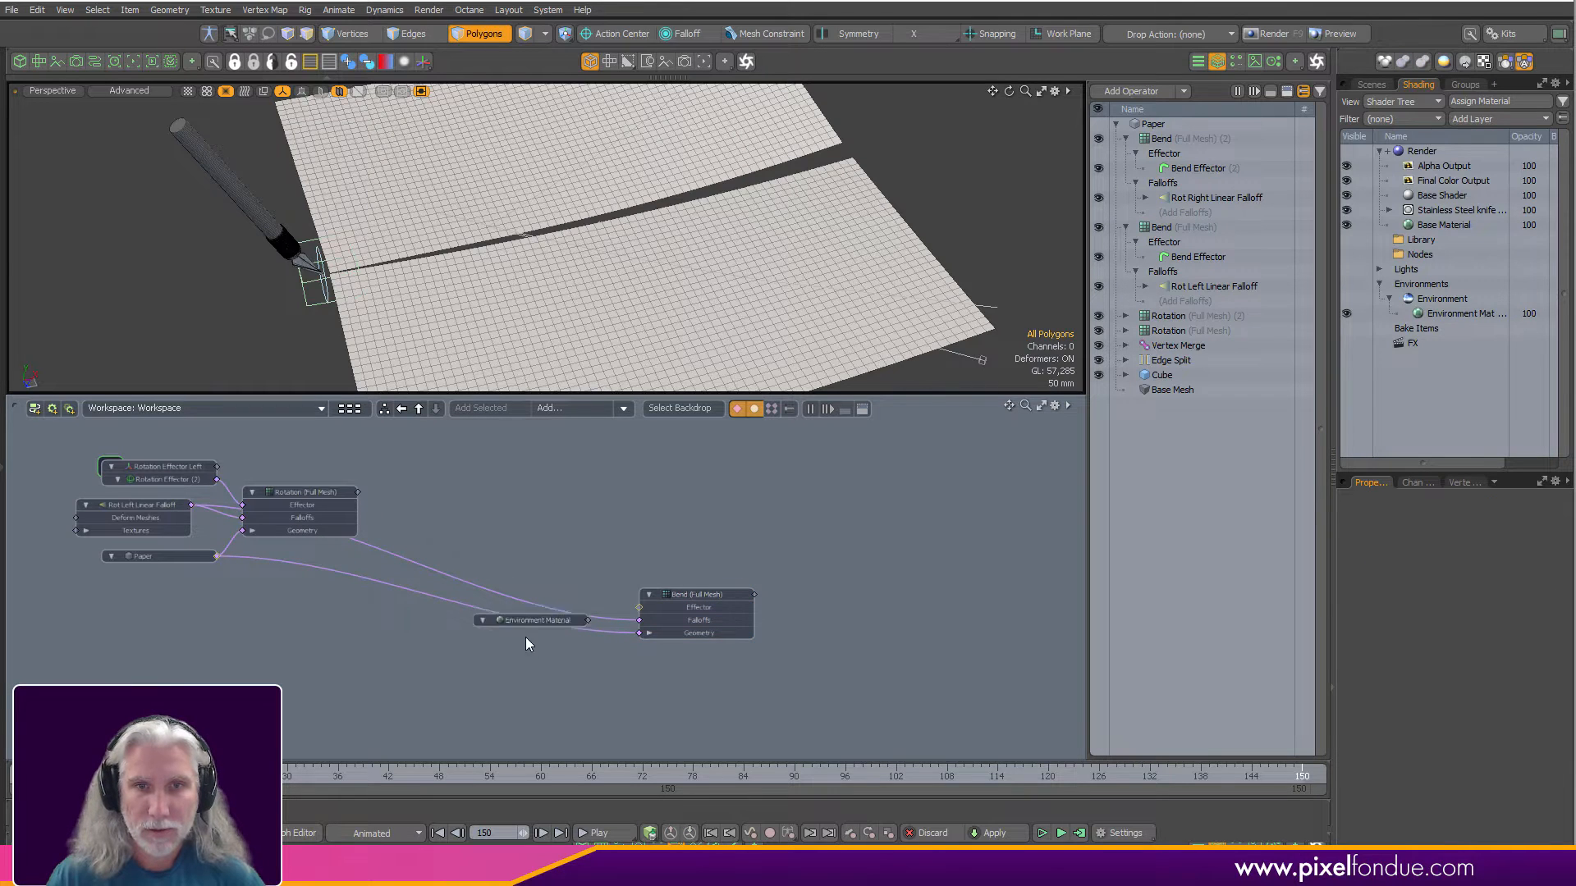
Remove the Environment Material node from the schematic workspace.
scroll(599, 632, up, 5)
click(428, 687)
right_click(432, 686)
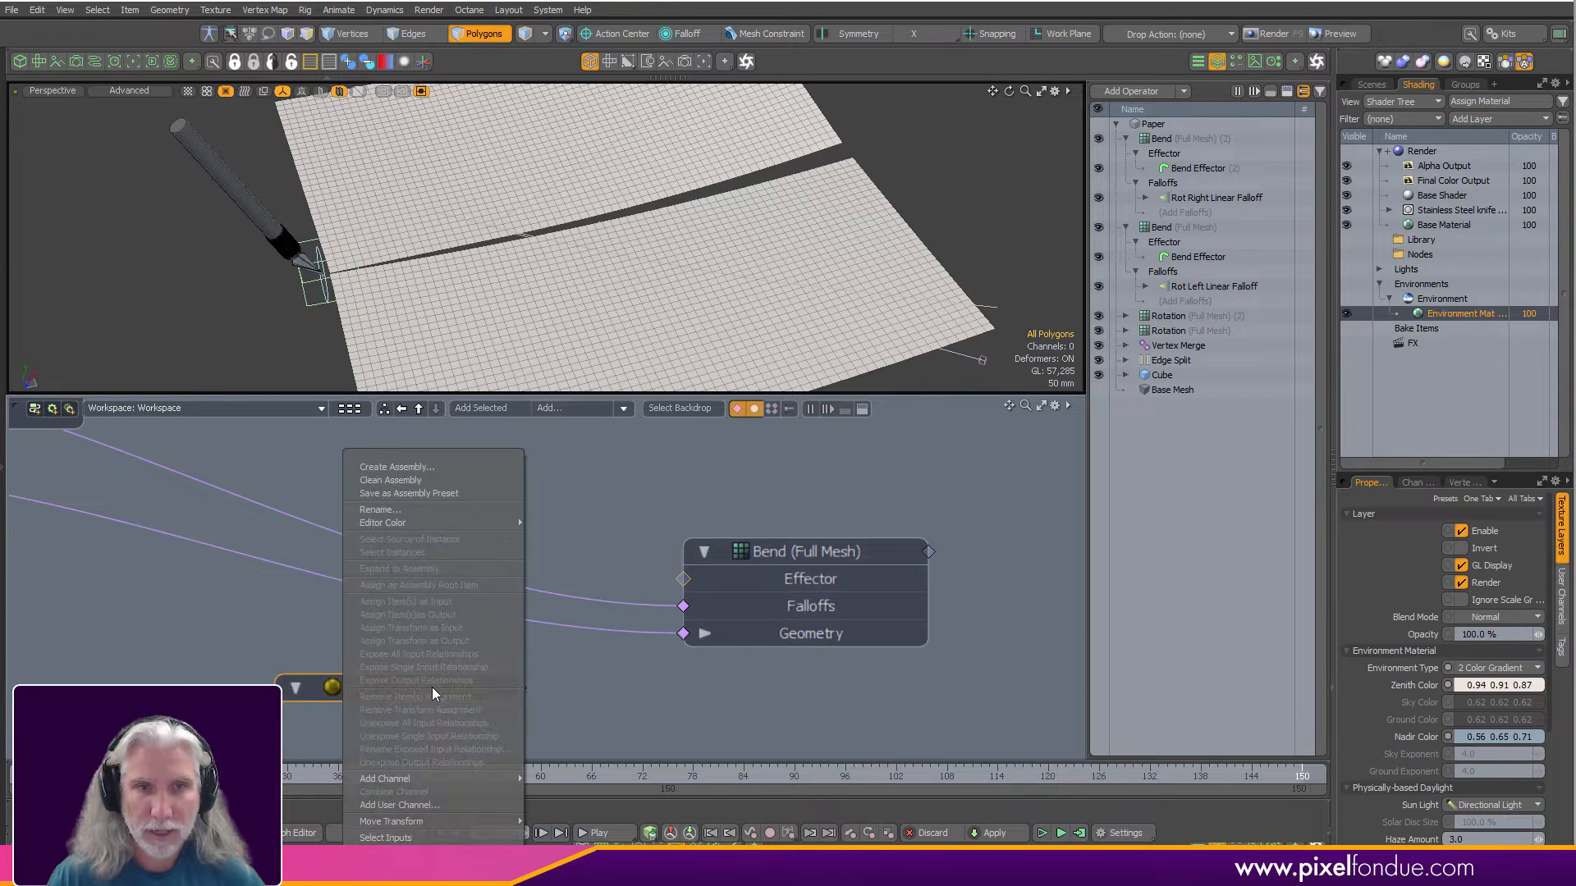
click(394, 864)
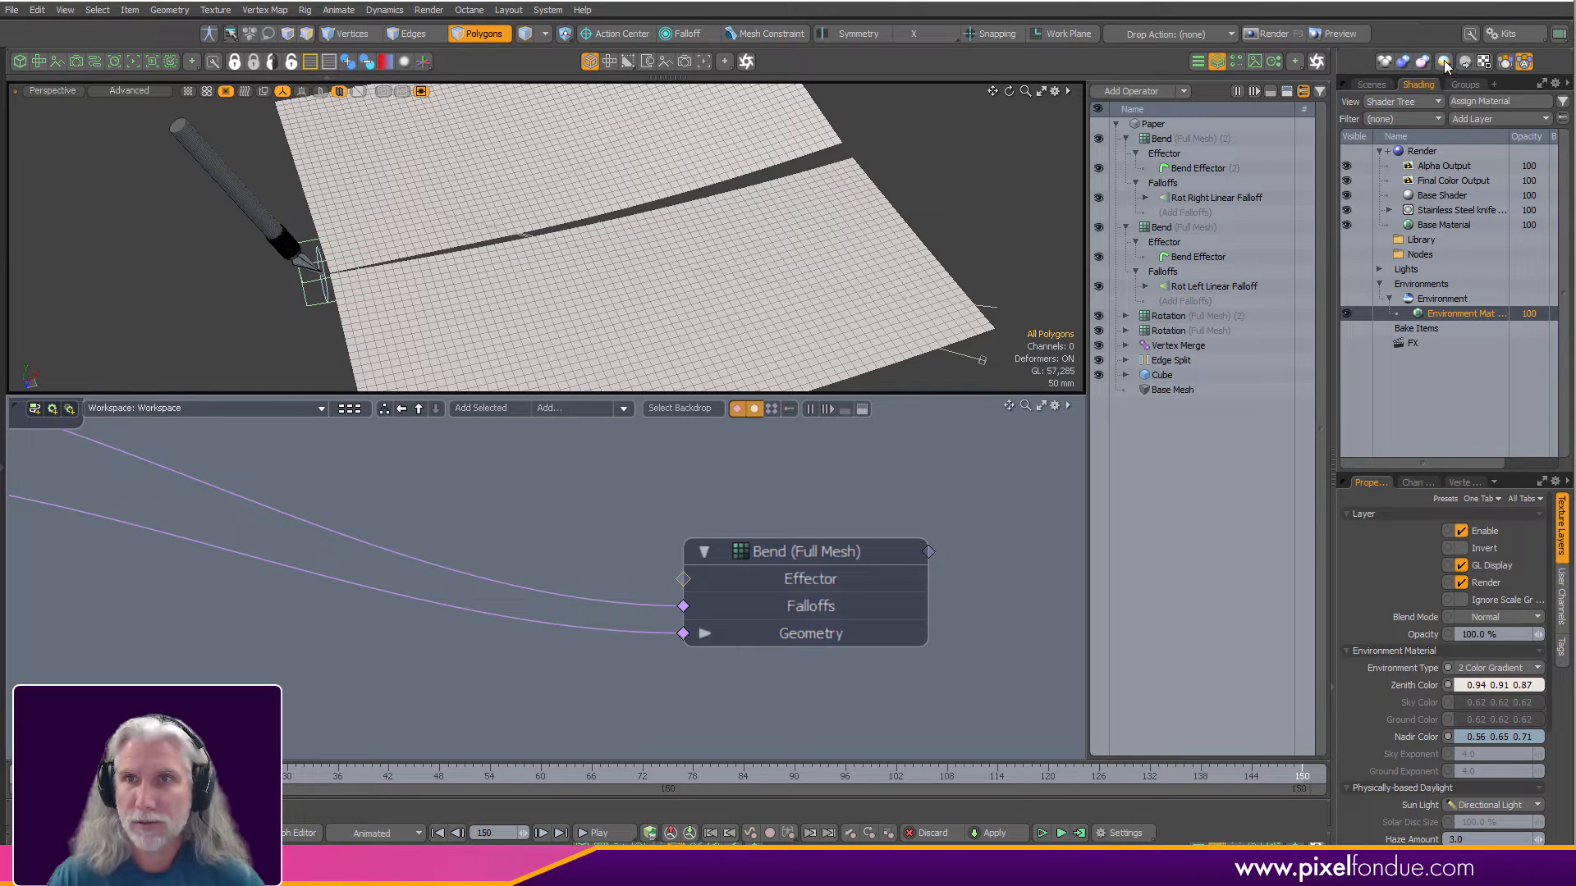
click(1238, 446)
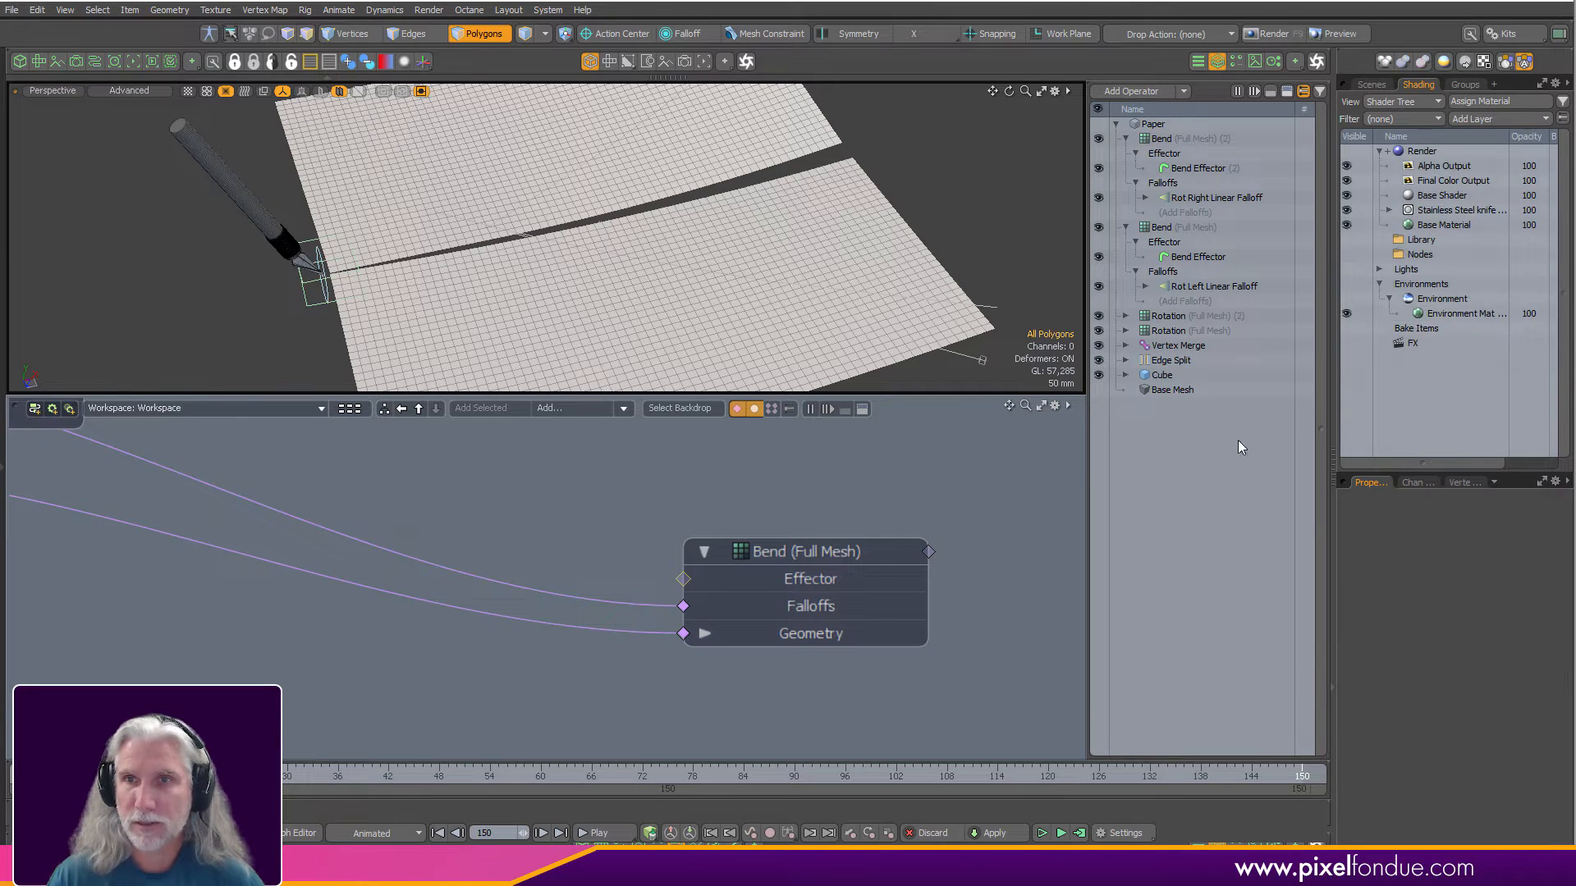
Reveal the Bend Effector node connected to Bend (Full Mesh) and place it above and beside the deformer.
scroll(708, 589, down, 3)
alt+drag(692, 604, 785, 601)
click(790, 580)
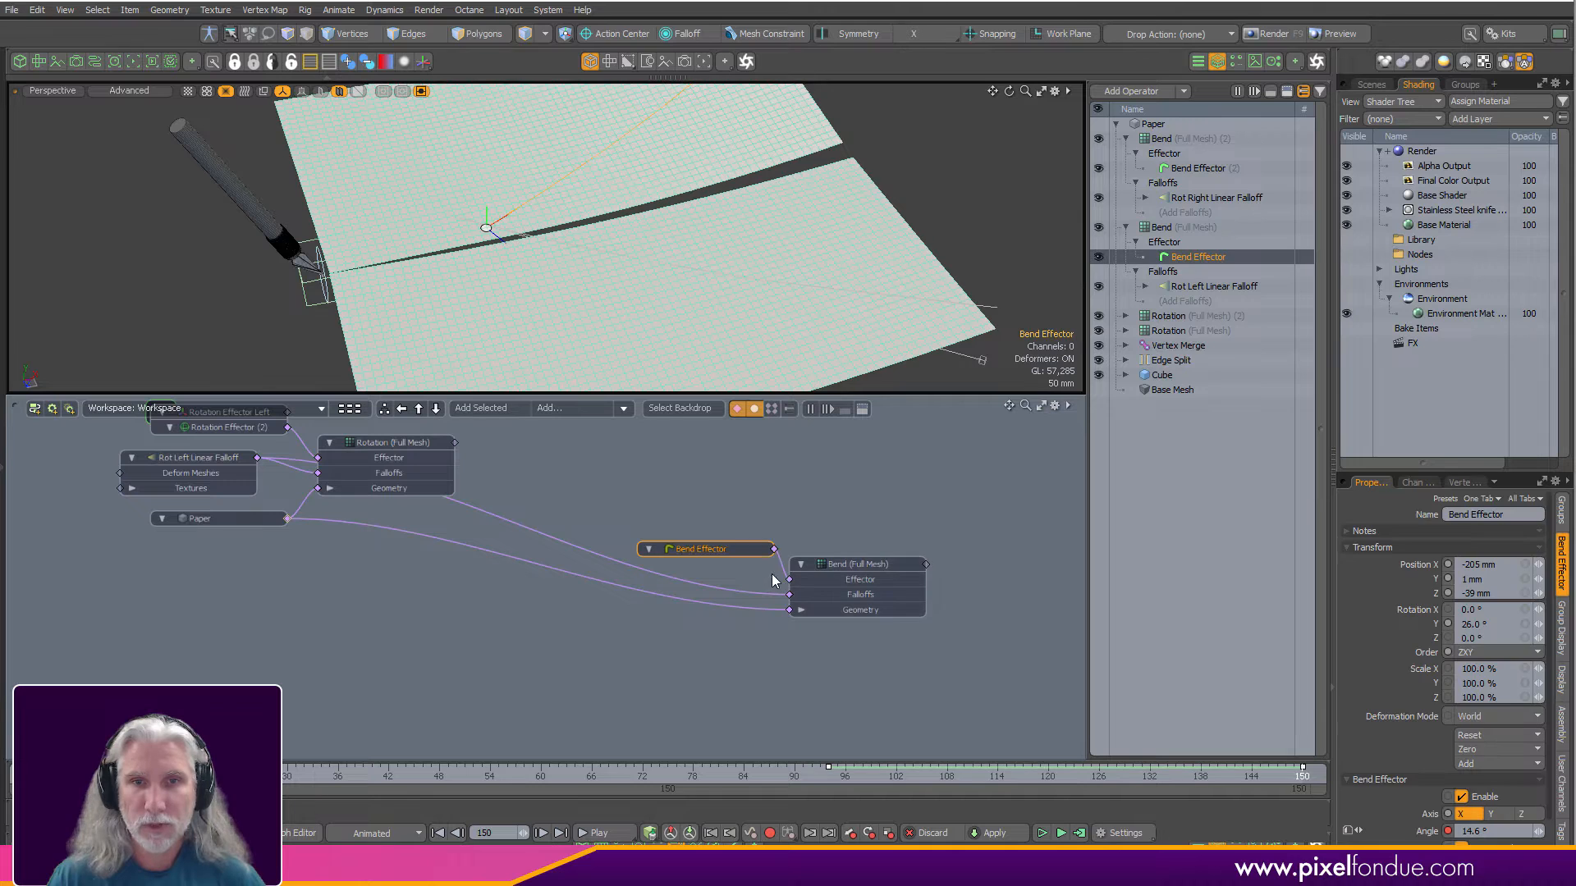
drag(743, 549, 725, 519)
Rearrange the Paper and Rot Left Linear Falloff nodes so their links are separated below the Rotation node.
alt+drag(369, 558, 438, 633)
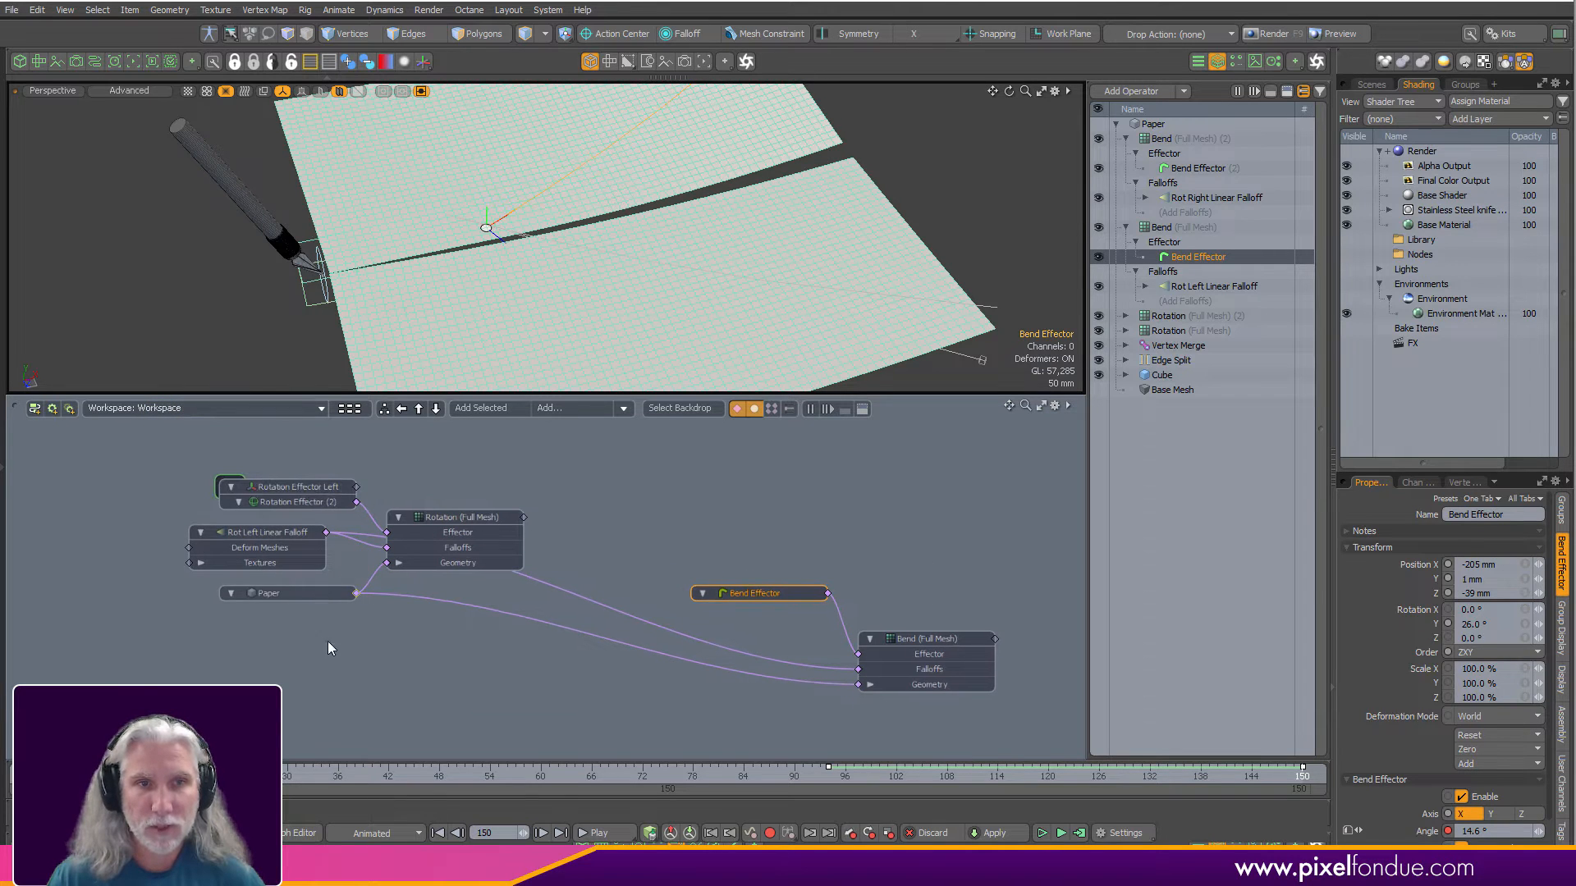
drag(314, 590, 328, 642)
drag(292, 542, 253, 594)
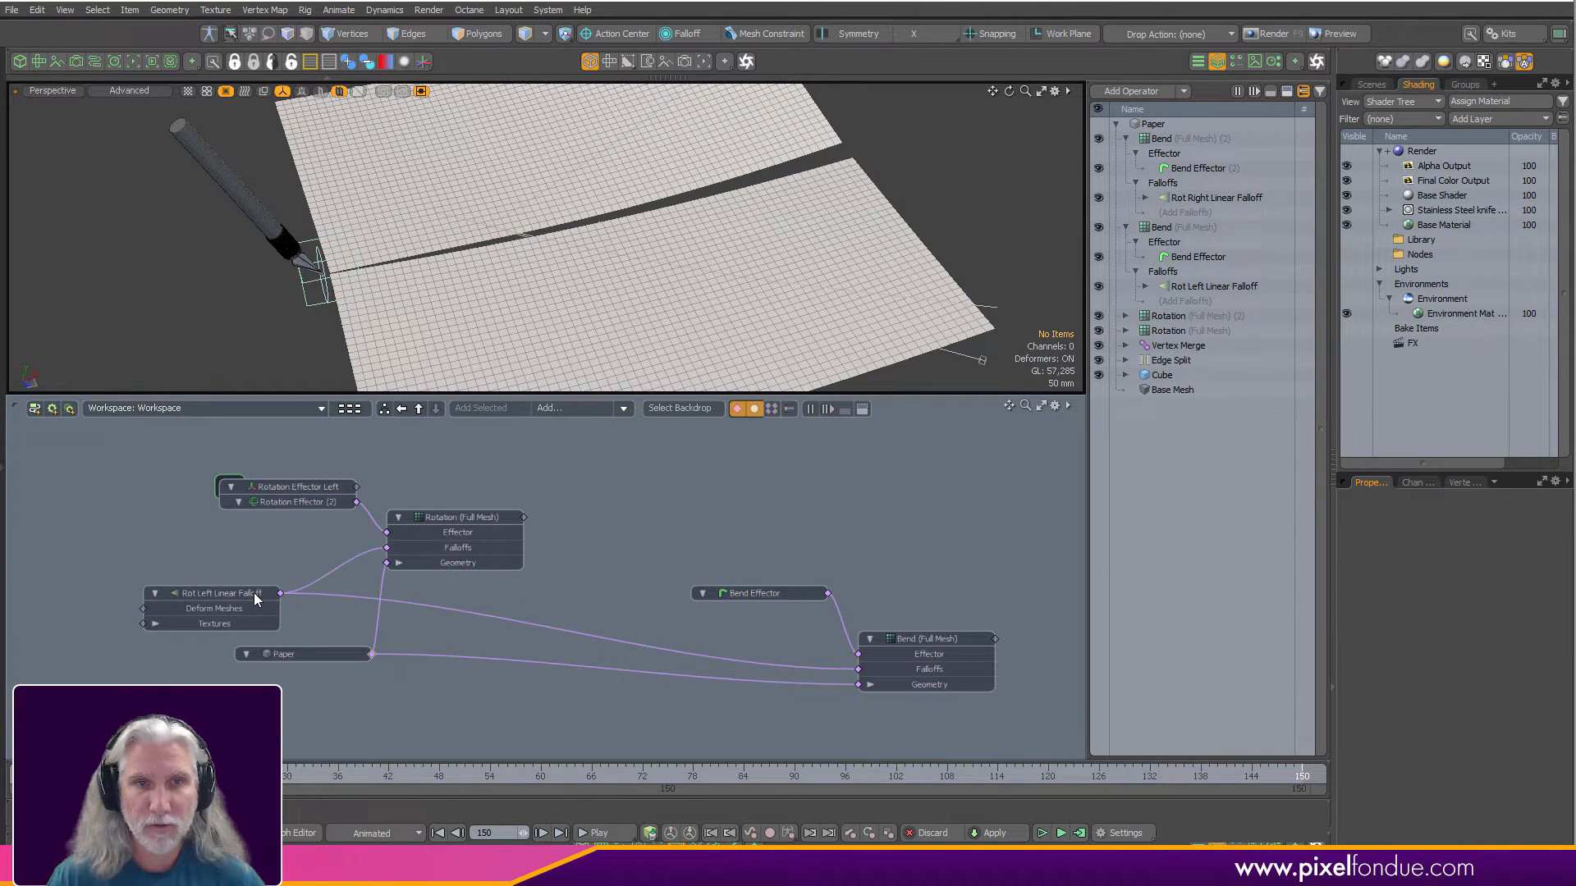
Select the Bend (Full Mesh) node and try to select polygons along the cut in the viewport.
scroll(327, 542, up, 2)
alt+drag(578, 564, 121, 452)
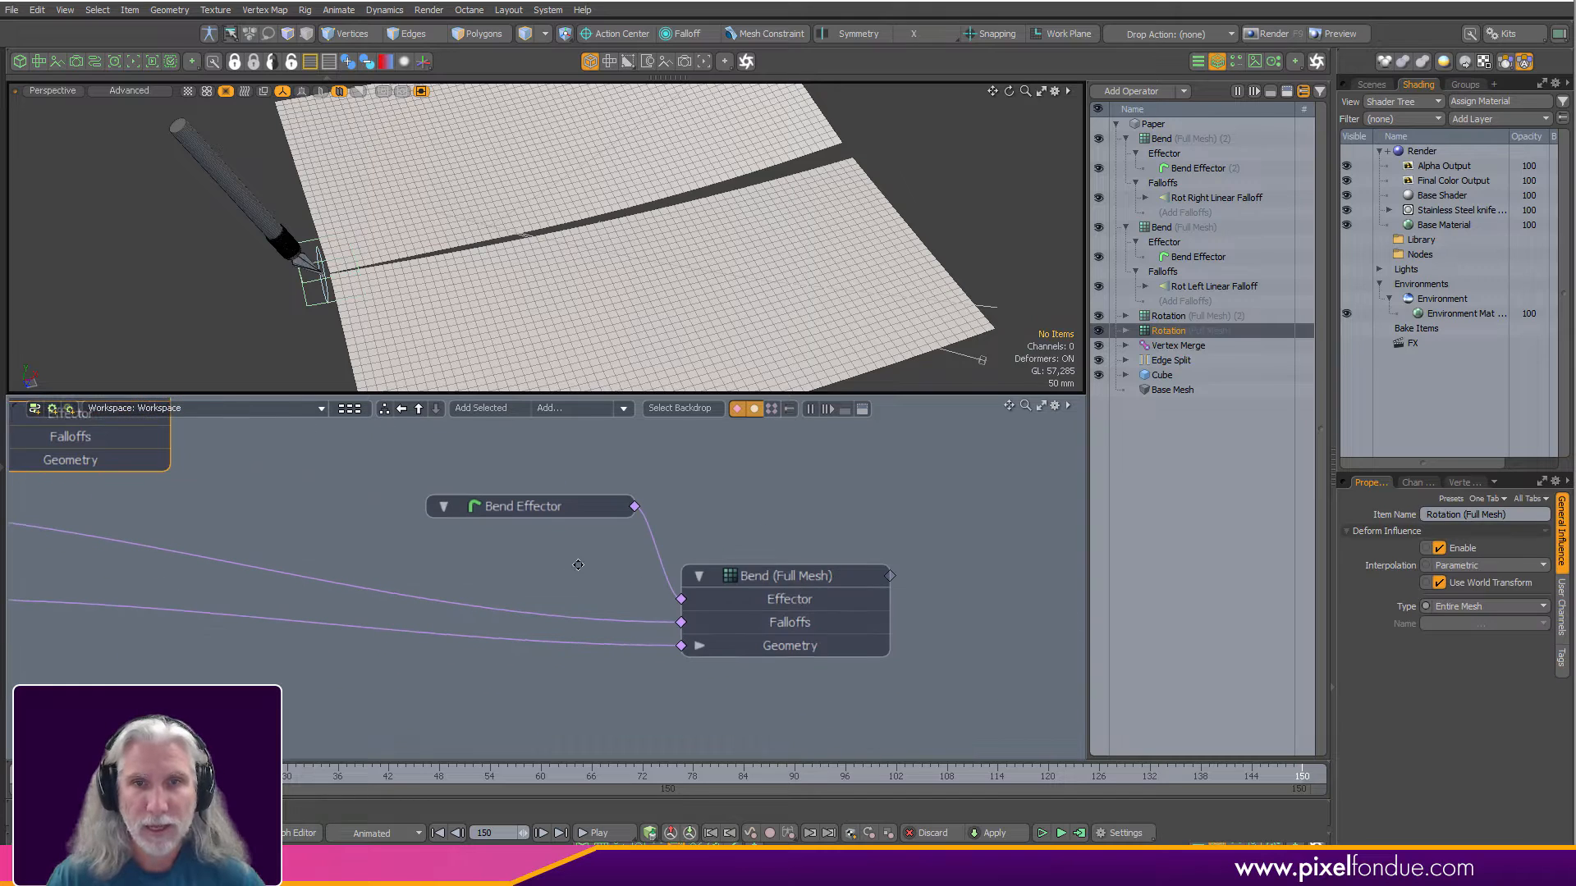
click(757, 607)
alt+shift+drag(729, 220, 696, 259)
key(3)
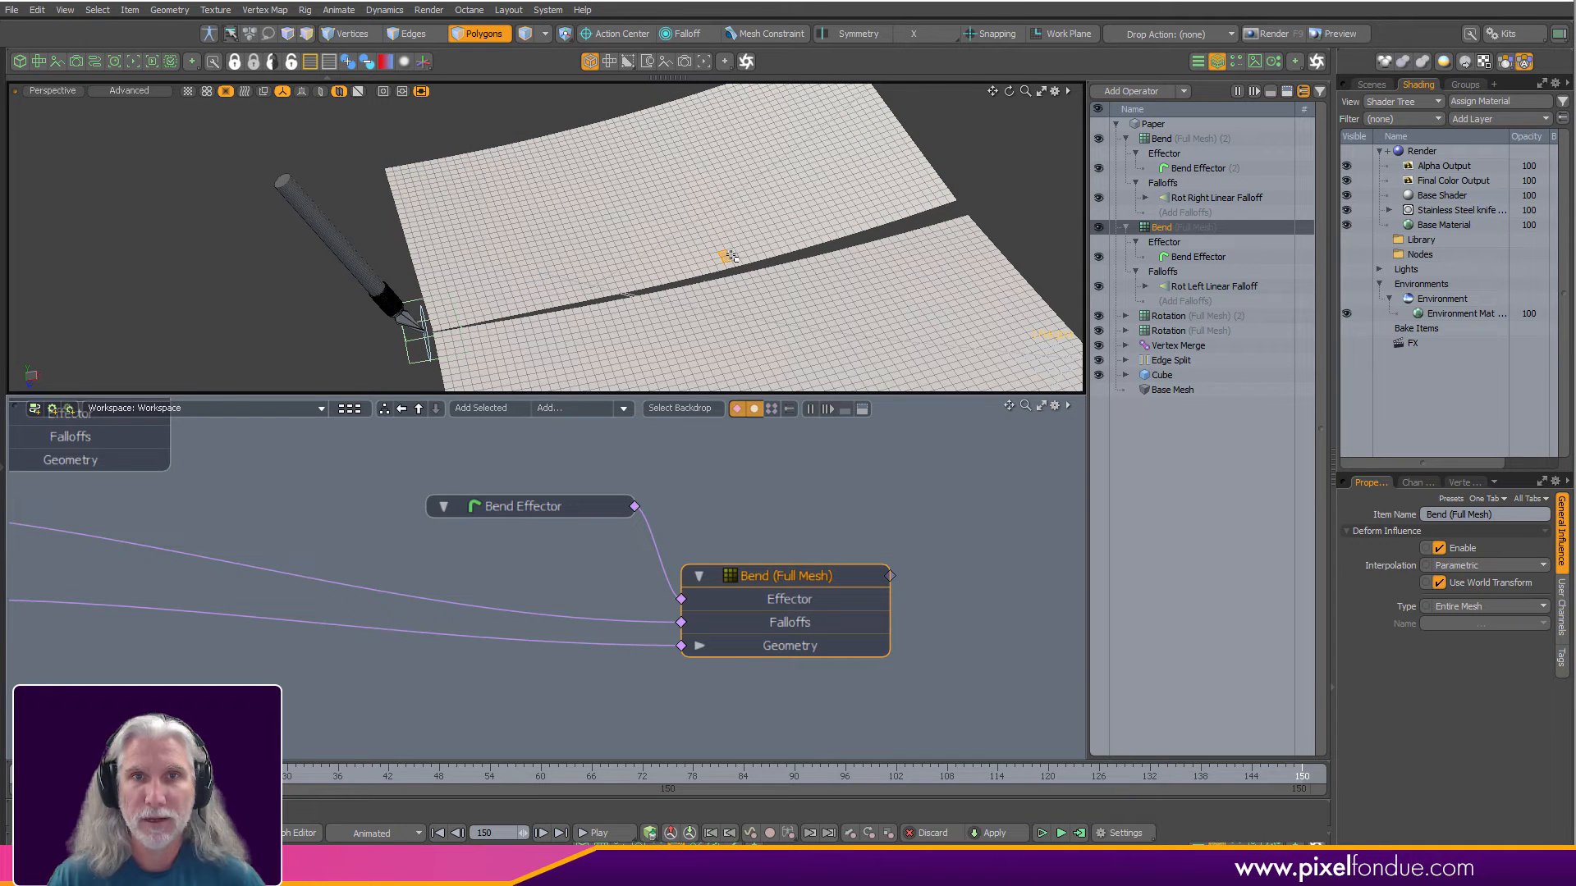
double_click(729, 261)
click(952, 182)
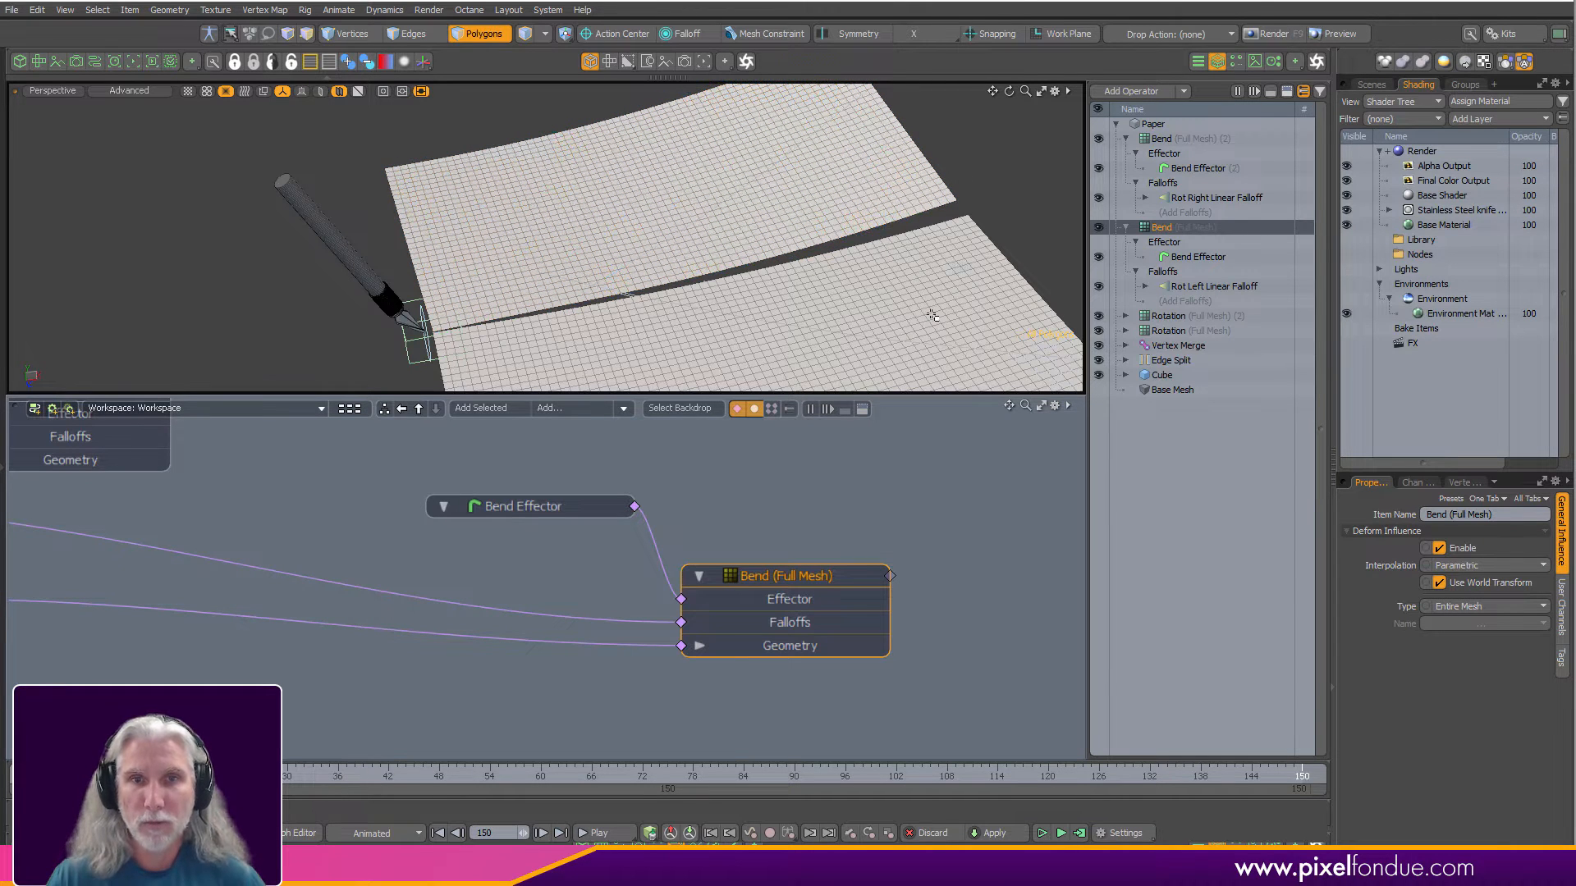
Disconnect Rot Left Linear Falloff from the Falloffs input of Bend (Full Mesh).
scroll(845, 445, down, 1)
alt+drag(845, 446, 948, 452)
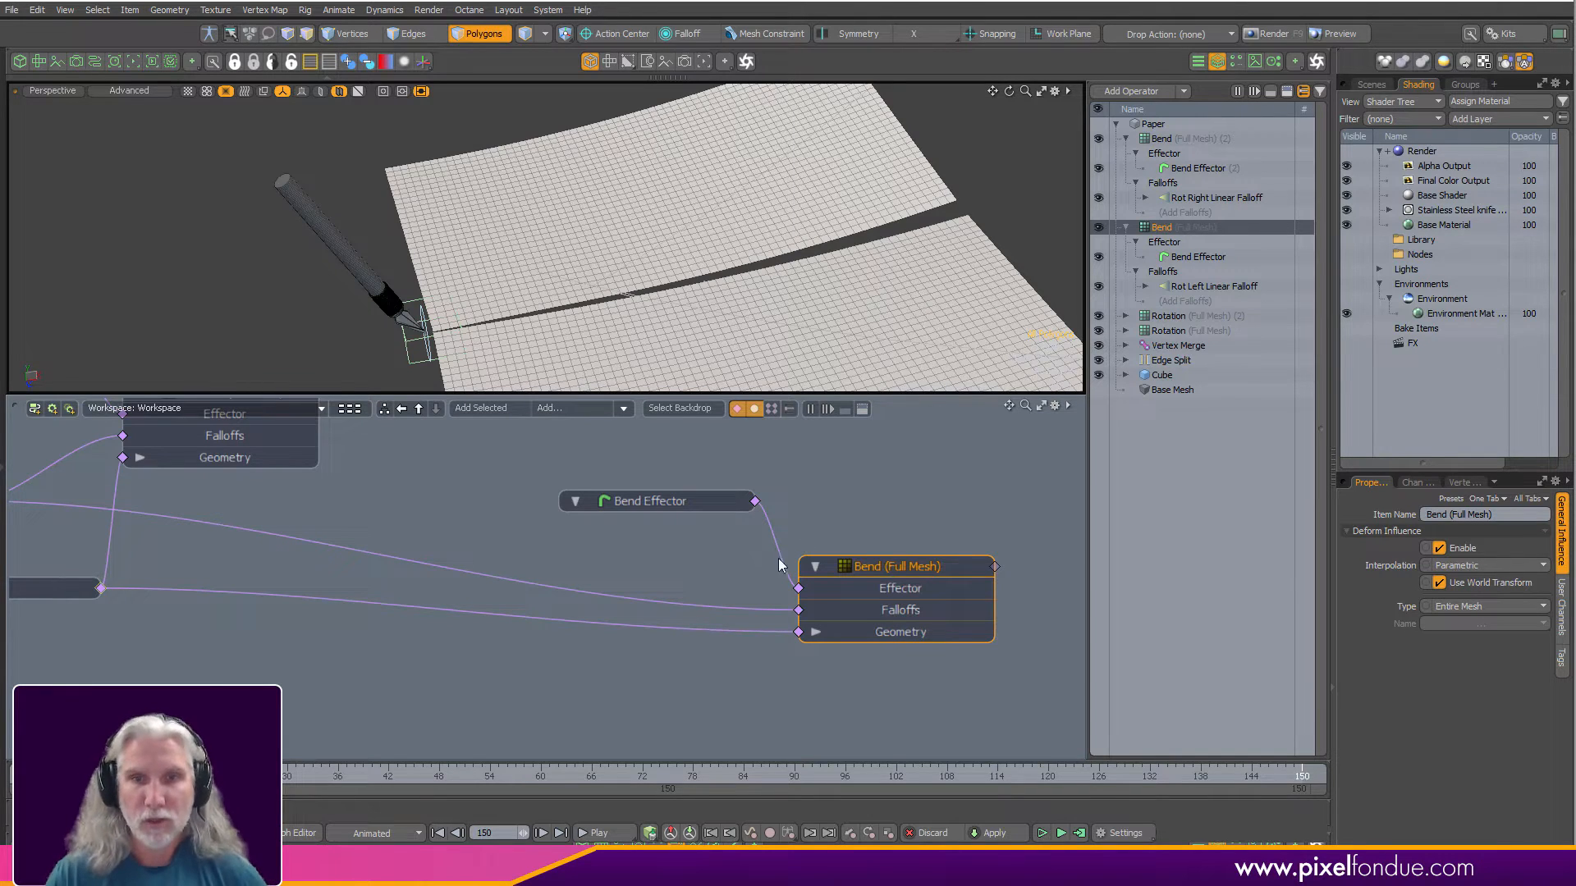
scroll(762, 533, down, 2)
alt+drag(776, 570, 915, 589)
click(919, 627)
key(Delete)
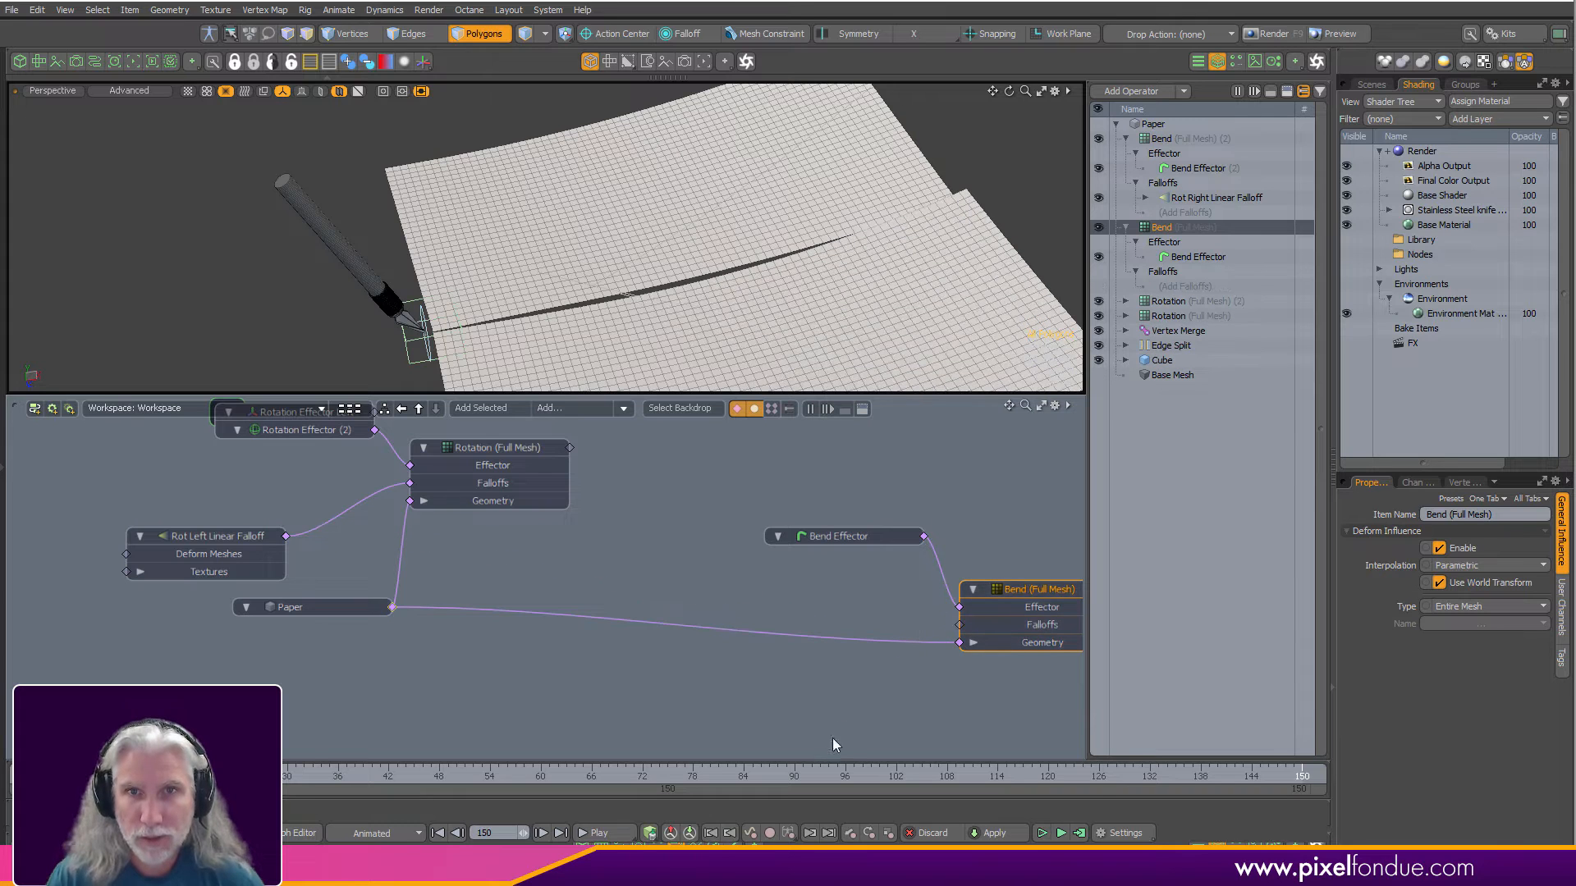
Reposition the Bend Effector, Bend (Full Mesh) and Paper nodes to leave space in front of the Falloffs input.
mouse_move(834, 639)
alt+mouse_down()
mouse_move(785, 668)
mouse_move(817, 662)
alt+mouse_up()
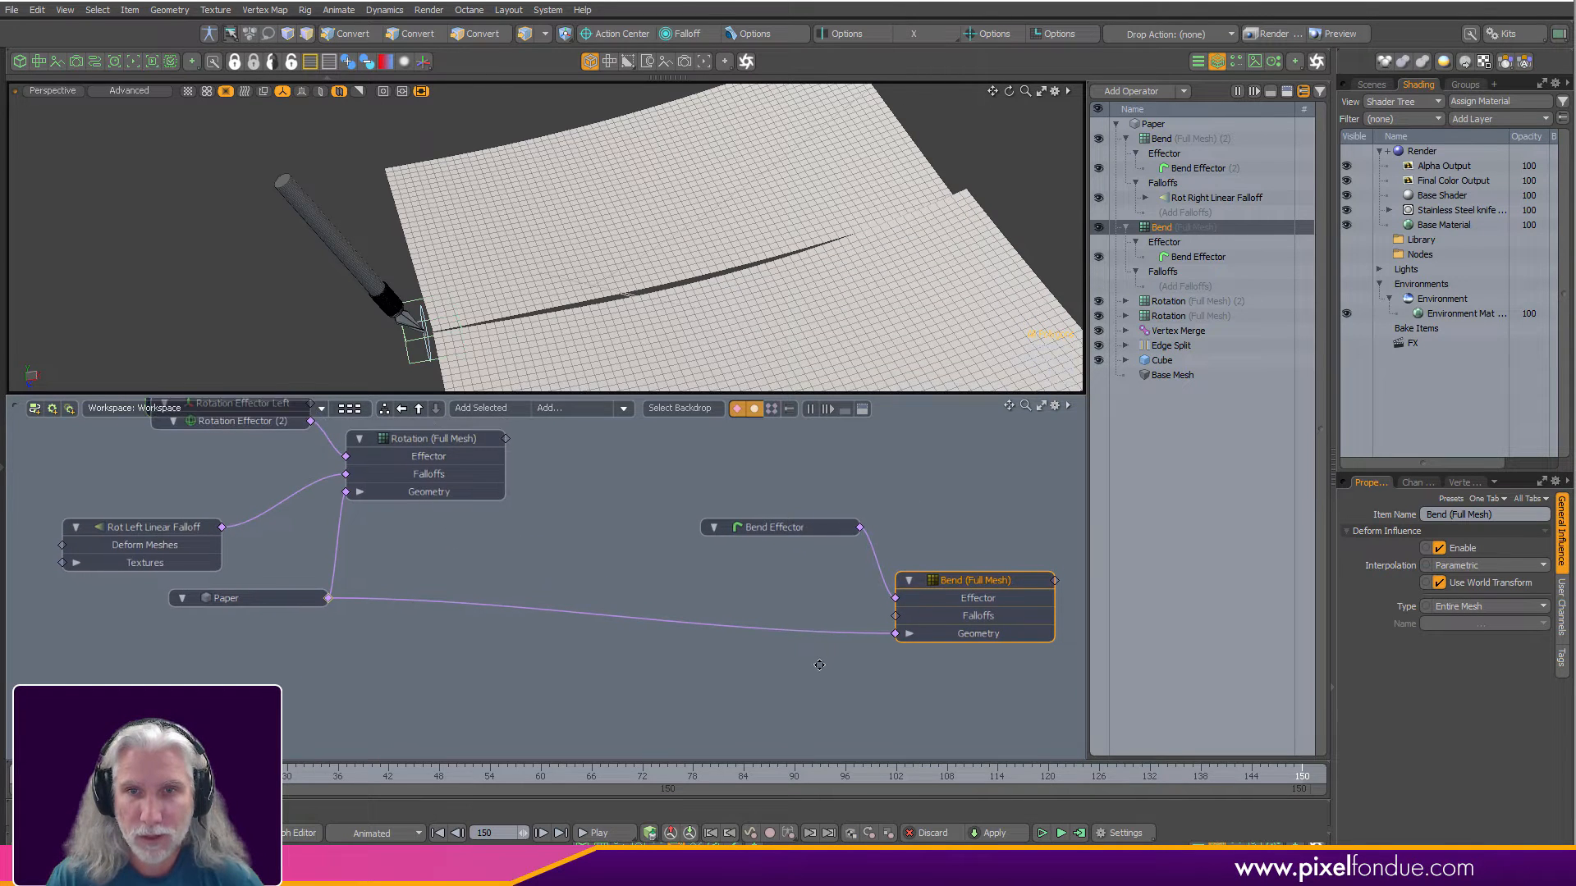
drag(807, 525, 790, 490)
click(785, 509)
drag(971, 584, 933, 585)
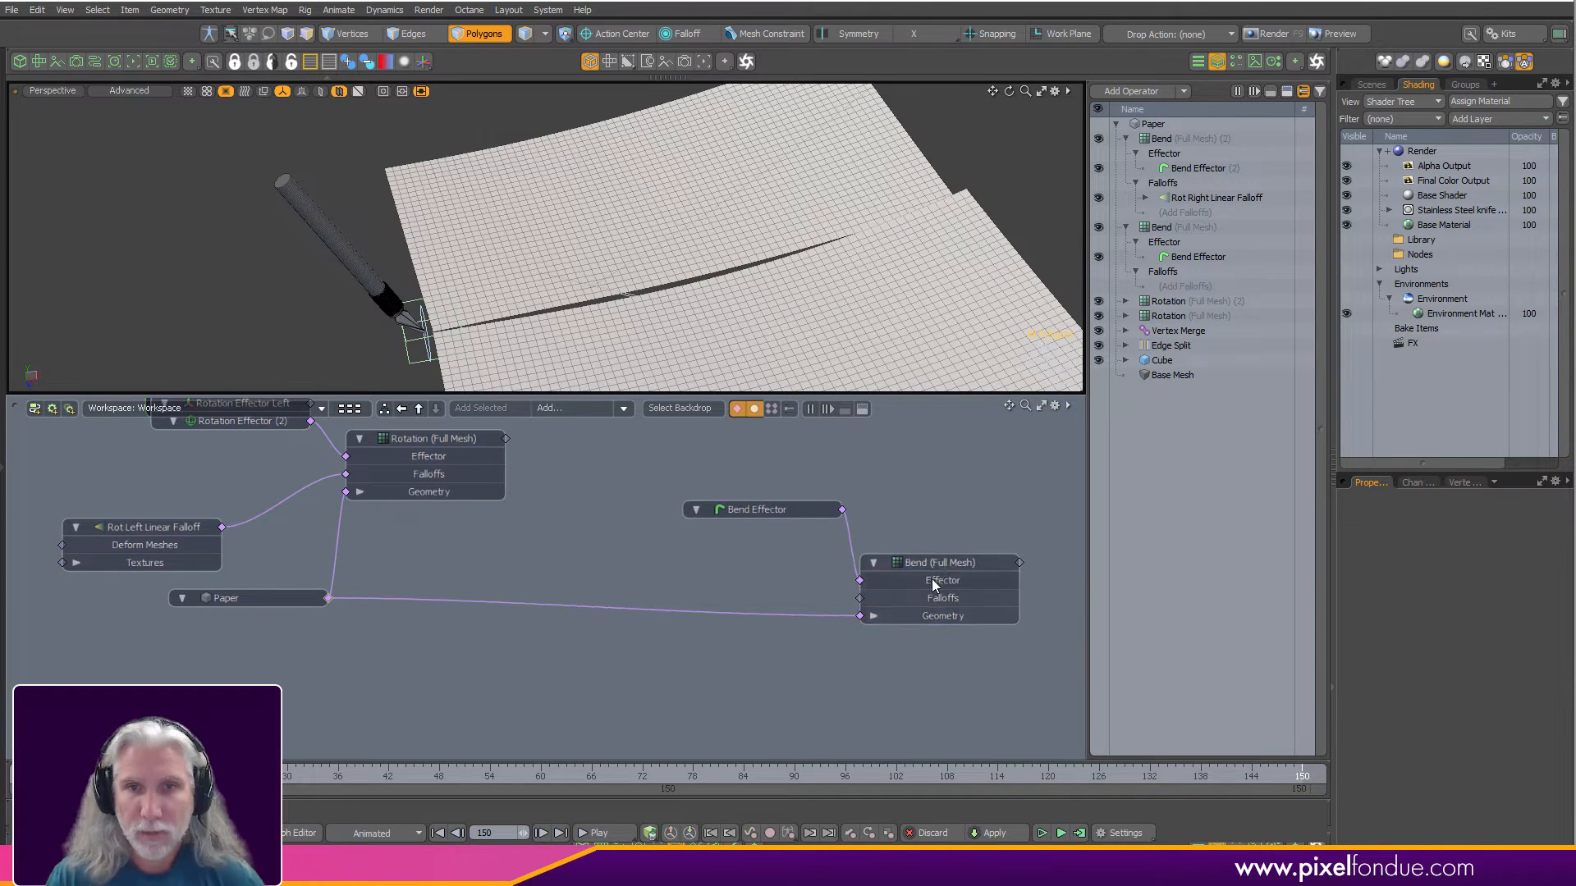
drag(263, 589, 292, 629)
scroll(574, 629, up, 2)
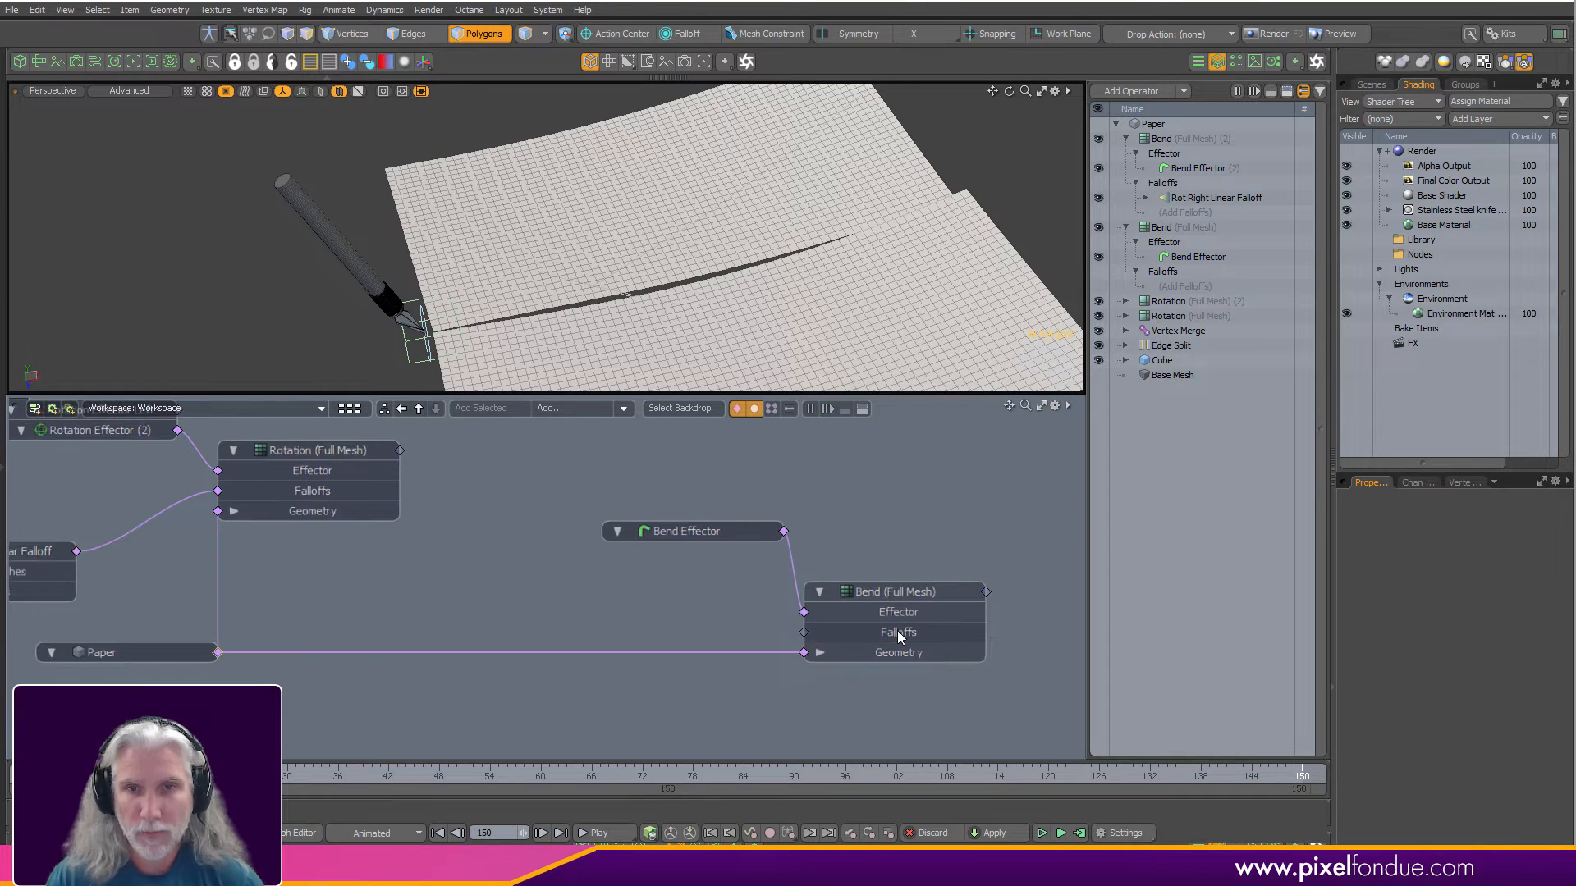
Add a Blend Falloff node and connect it to the Falloffs input of Bend (Full Mesh).
click(898, 632)
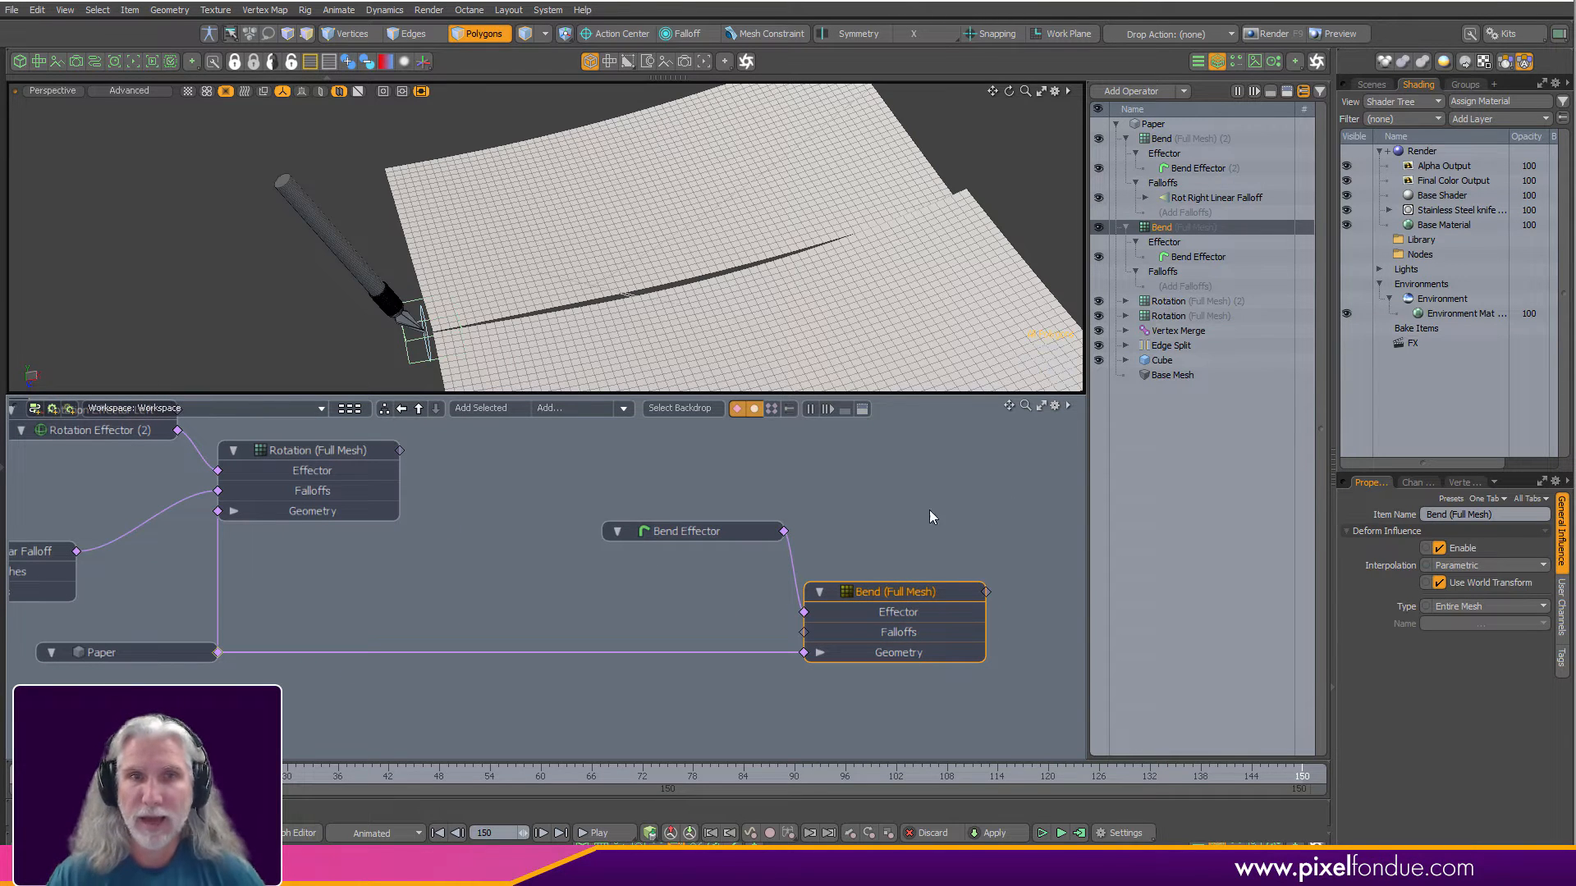
click(560, 409)
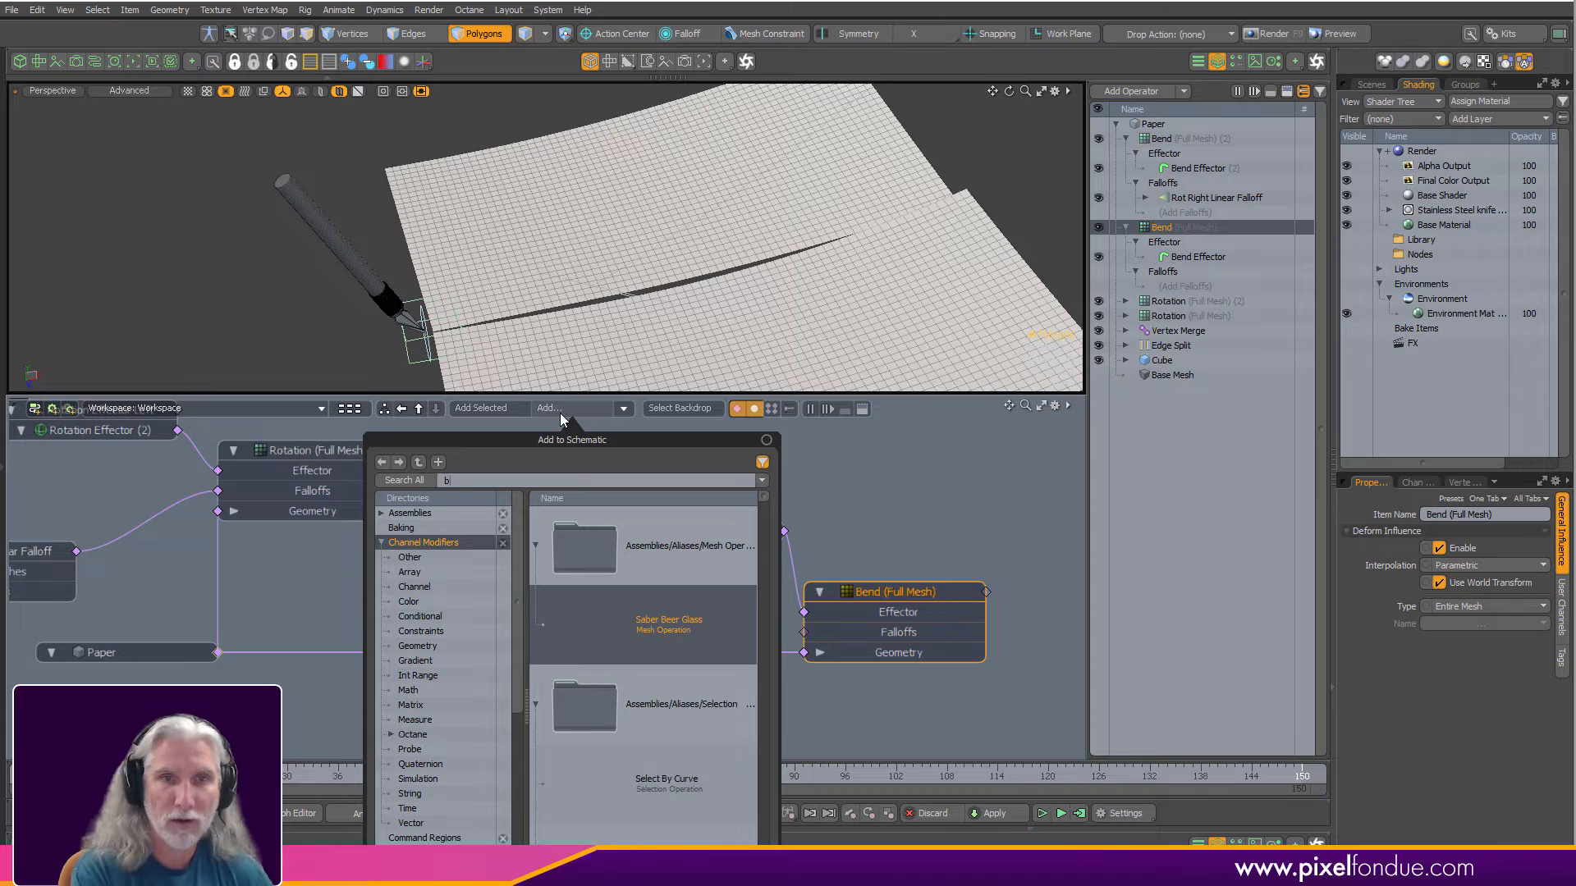
text(blend)
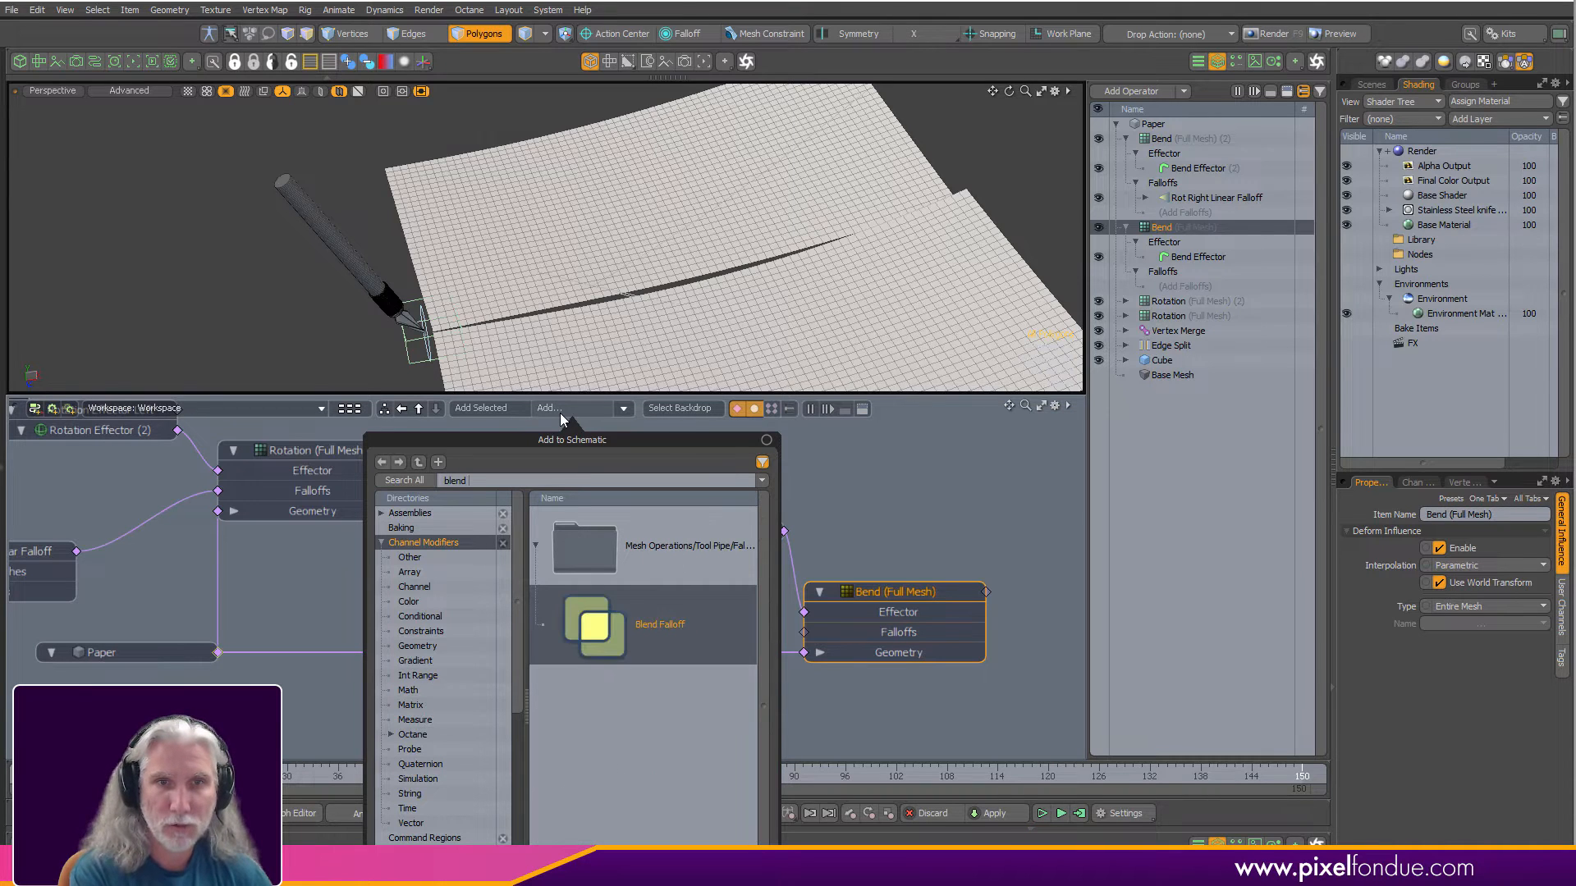
double_click(625, 630)
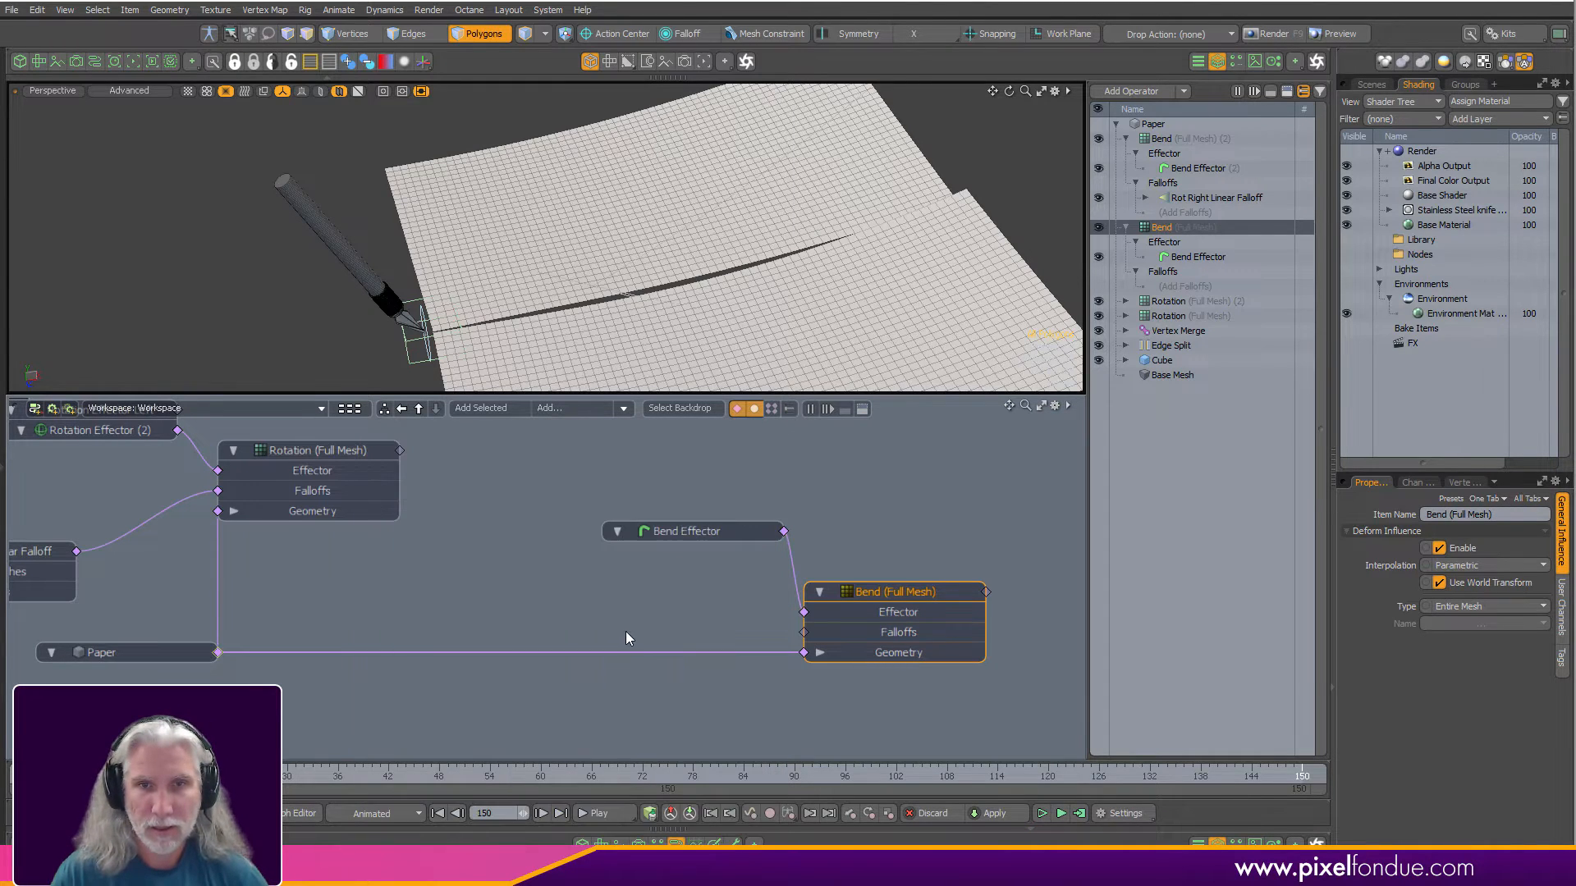
drag(628, 645, 607, 585)
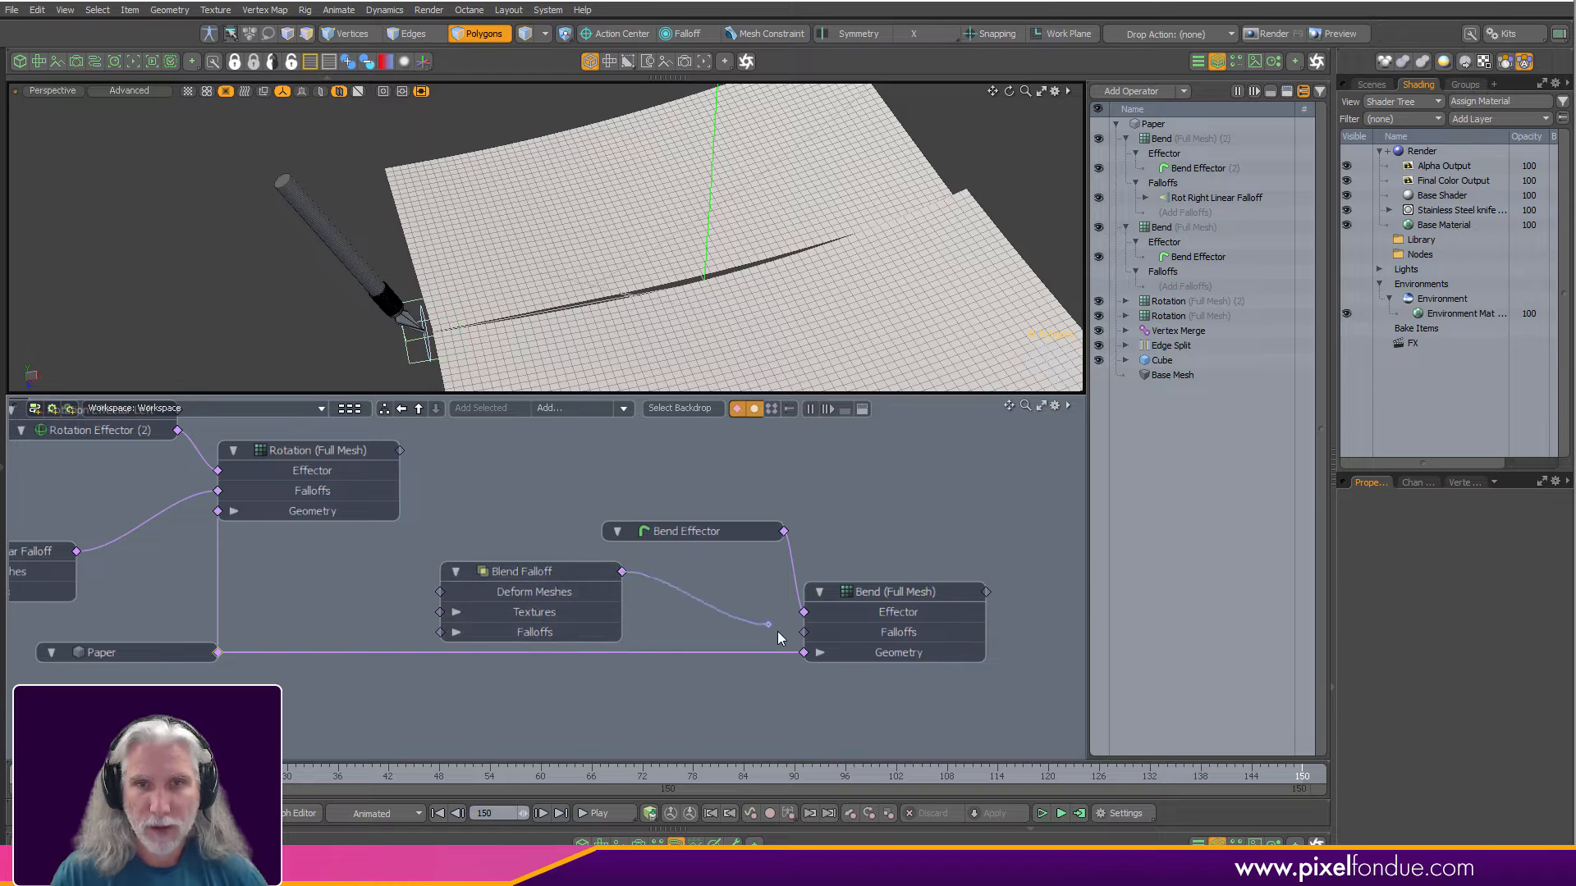
drag(779, 639, 803, 632)
Connect Rot Left Linear Falloff to the Falloffs input of the Blend Falloff node.
middle_drag(471, 636, 755, 711)
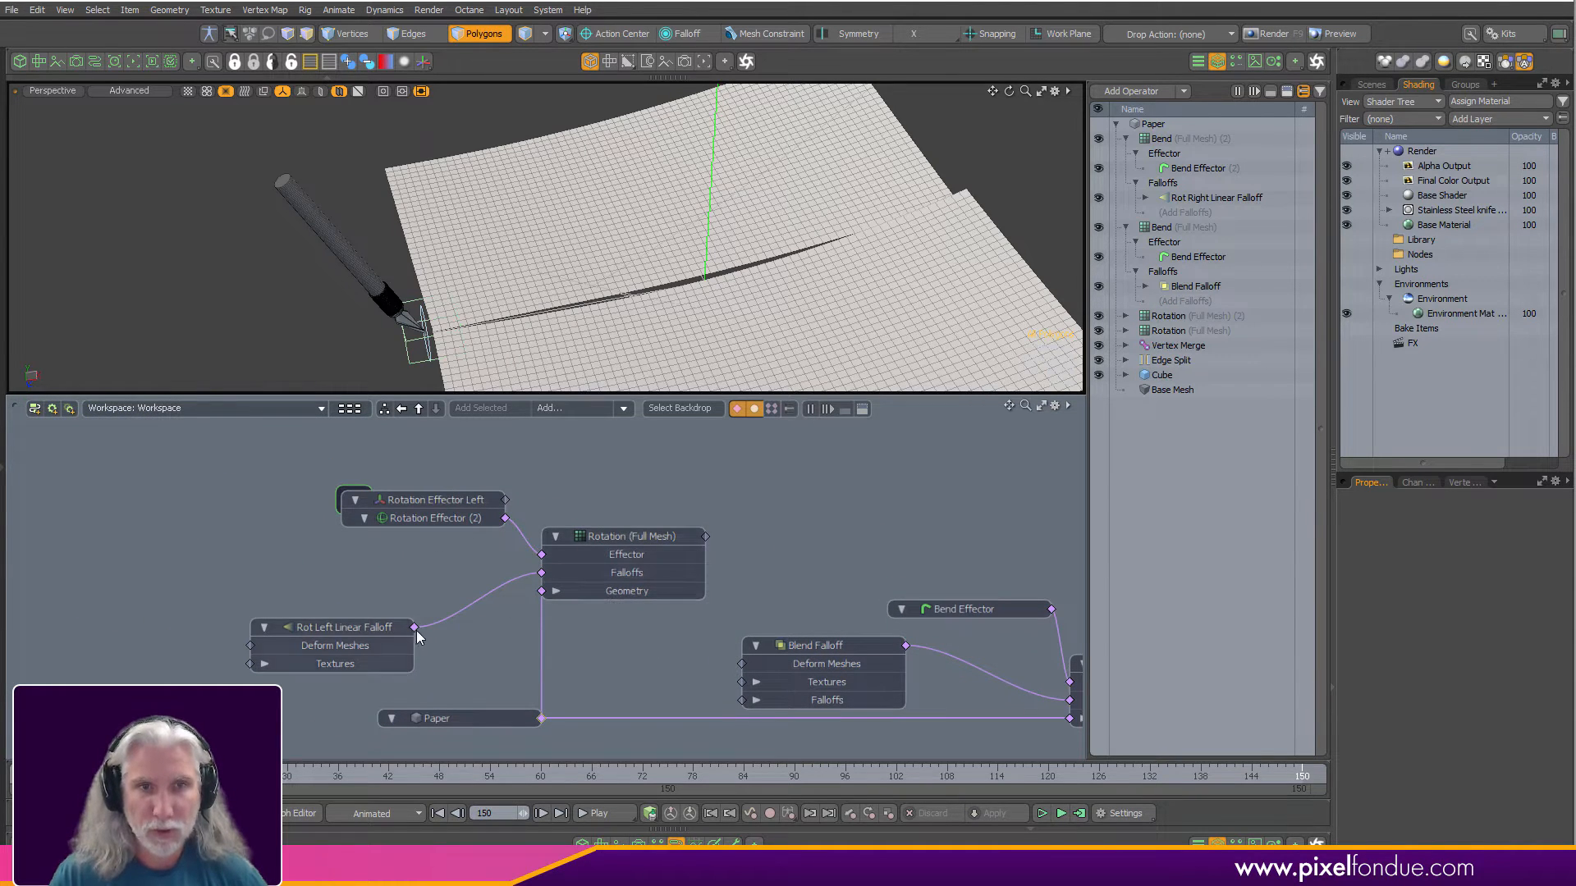
drag(702, 699, 778, 699)
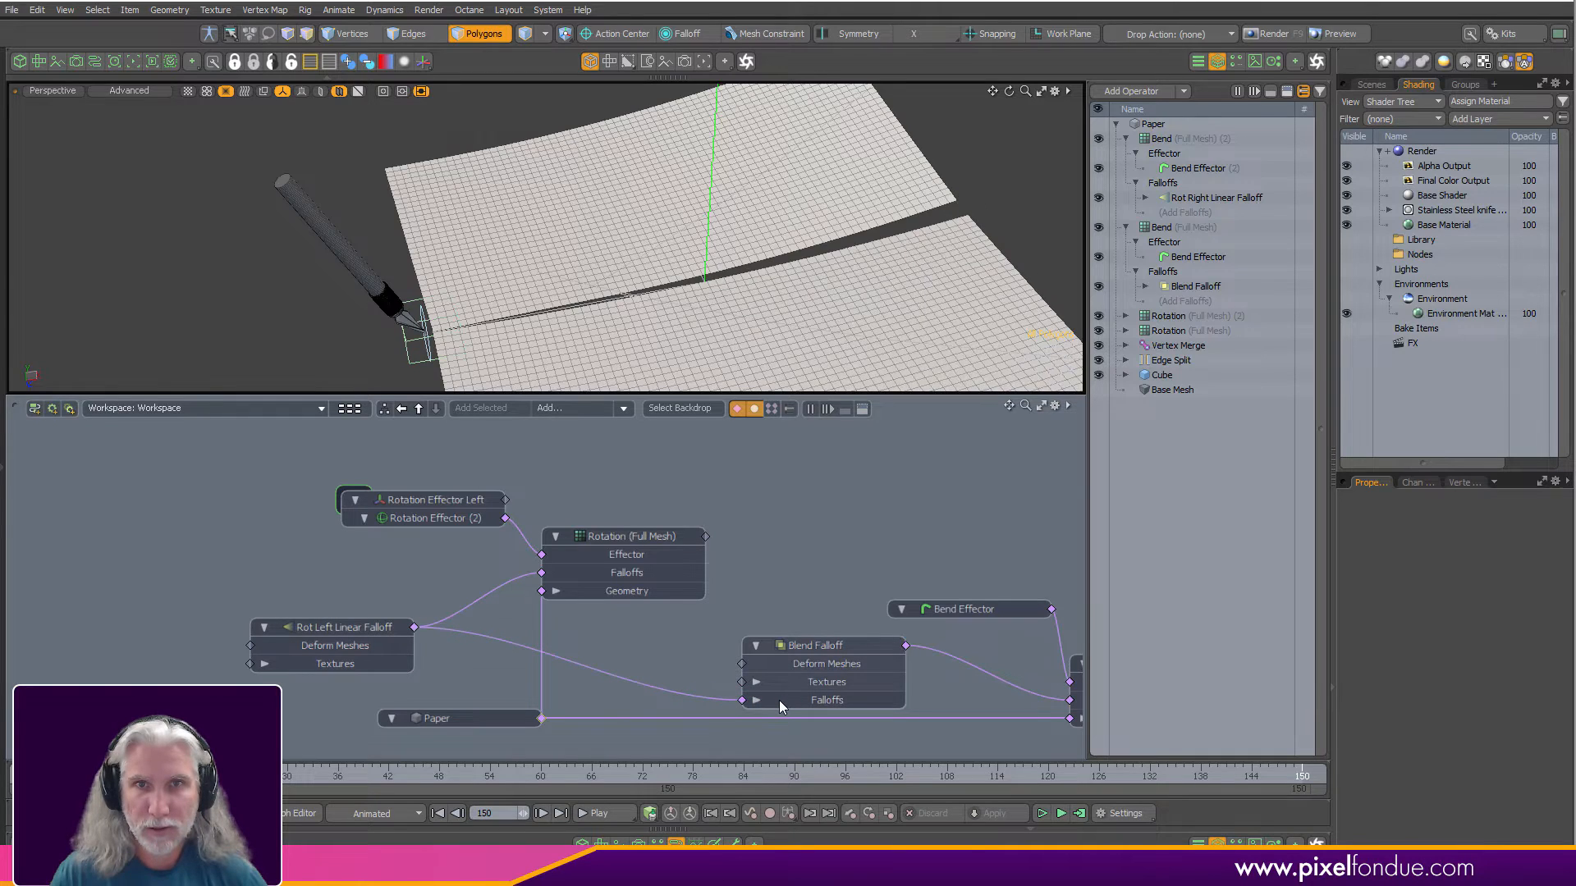
alt+drag(829, 287, 837, 246)
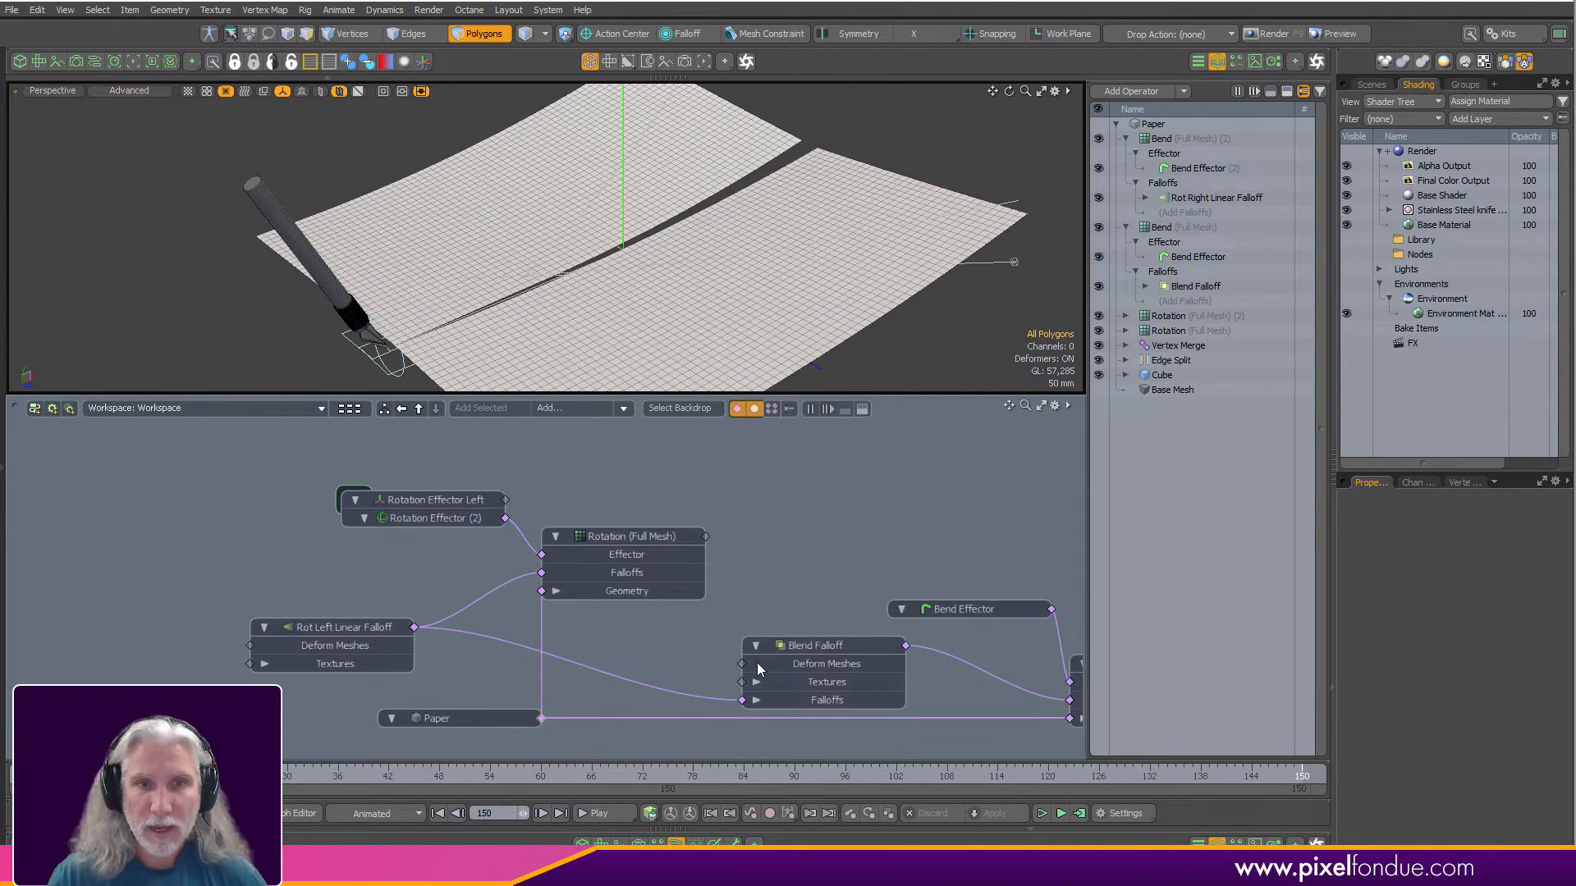
Add a Linear Falloff node to the schematic below the Blend Falloff node.
scroll(792, 653, down, 3)
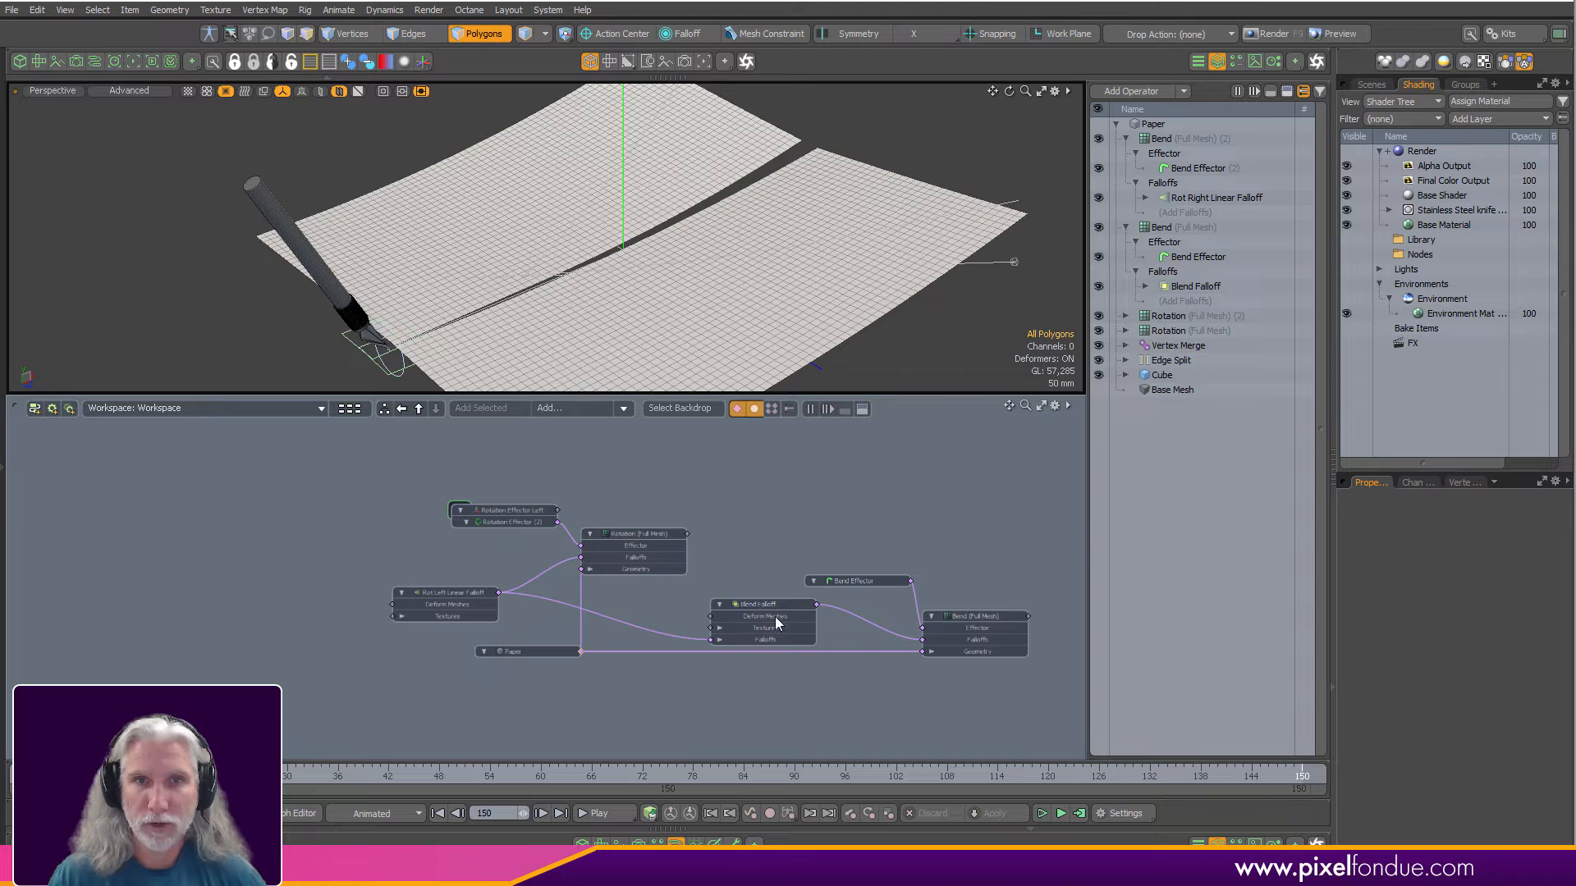
click(583, 409)
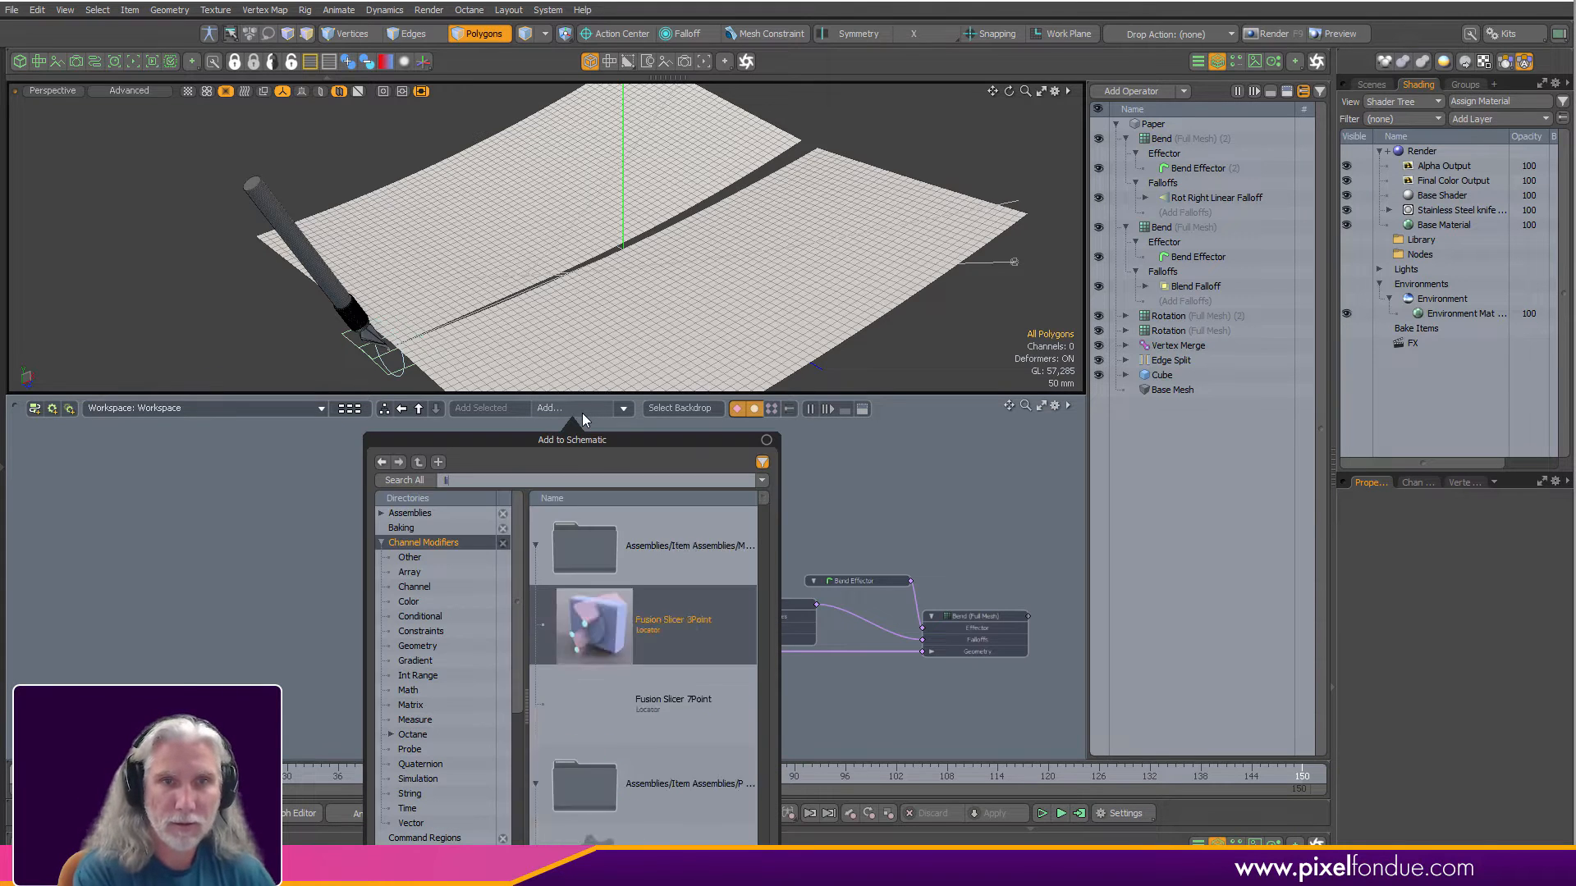
text(fa)
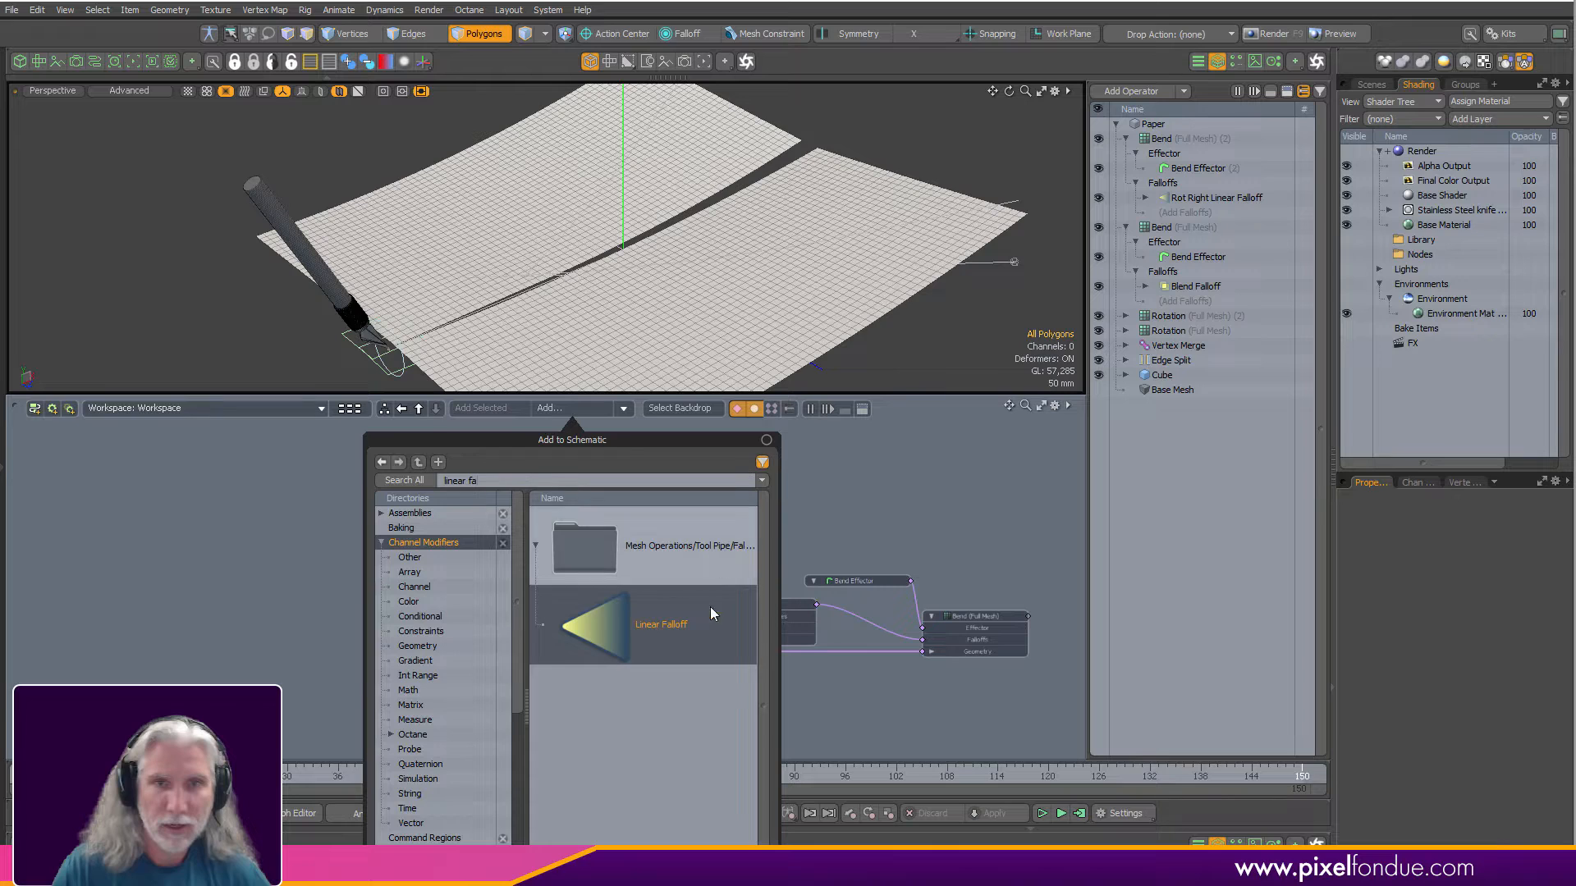
click(665, 622)
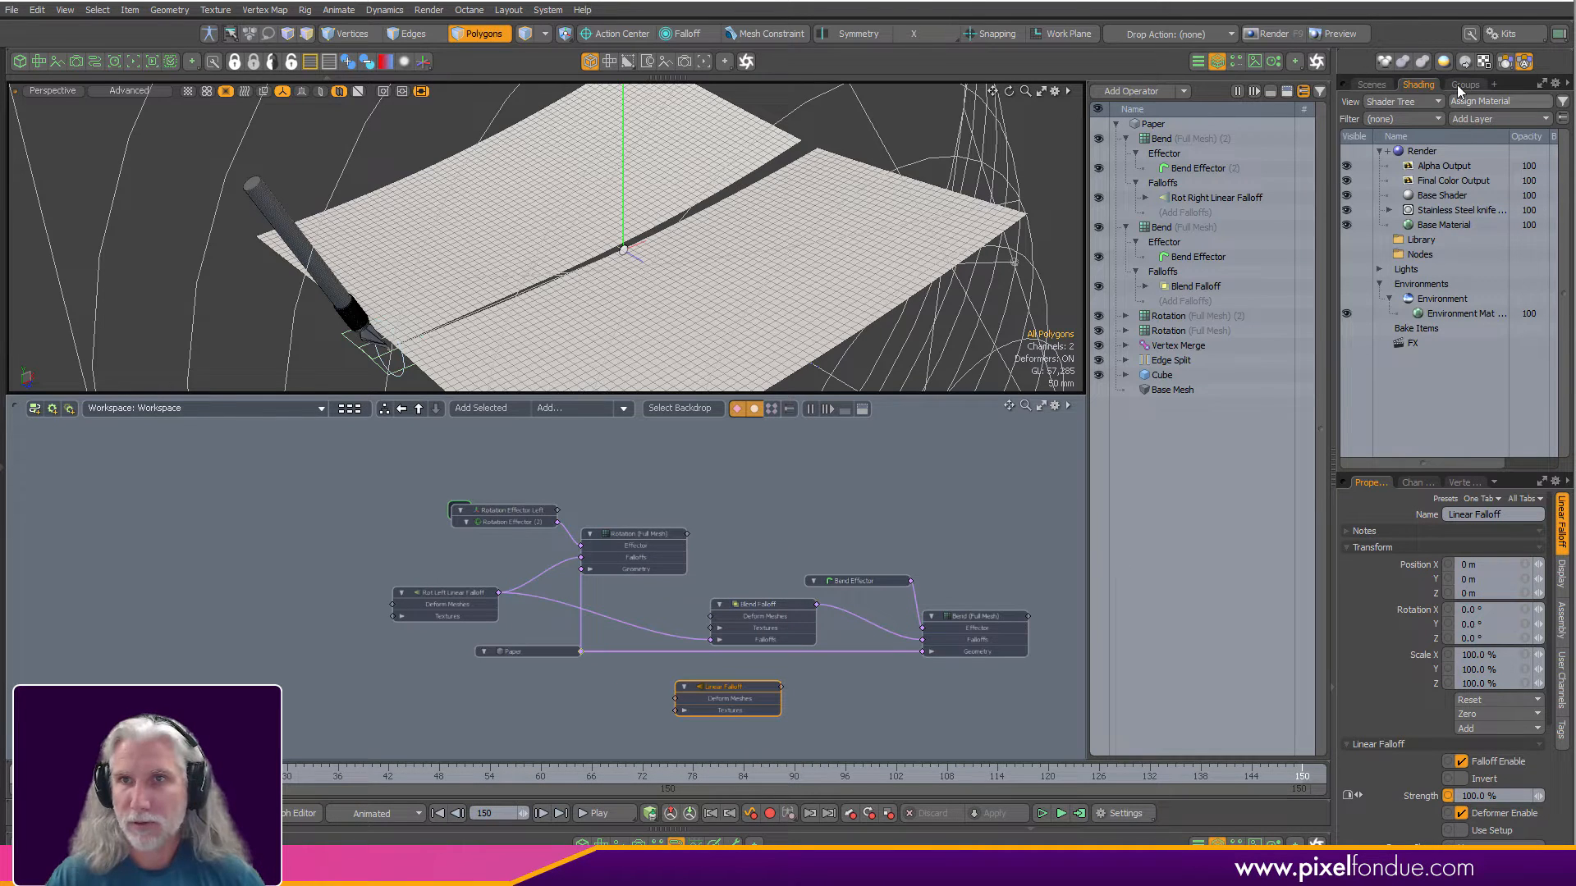
Move the new Linear Falloff to the end of the item list and rename it "Left Side Bend falloff".
click(1382, 83)
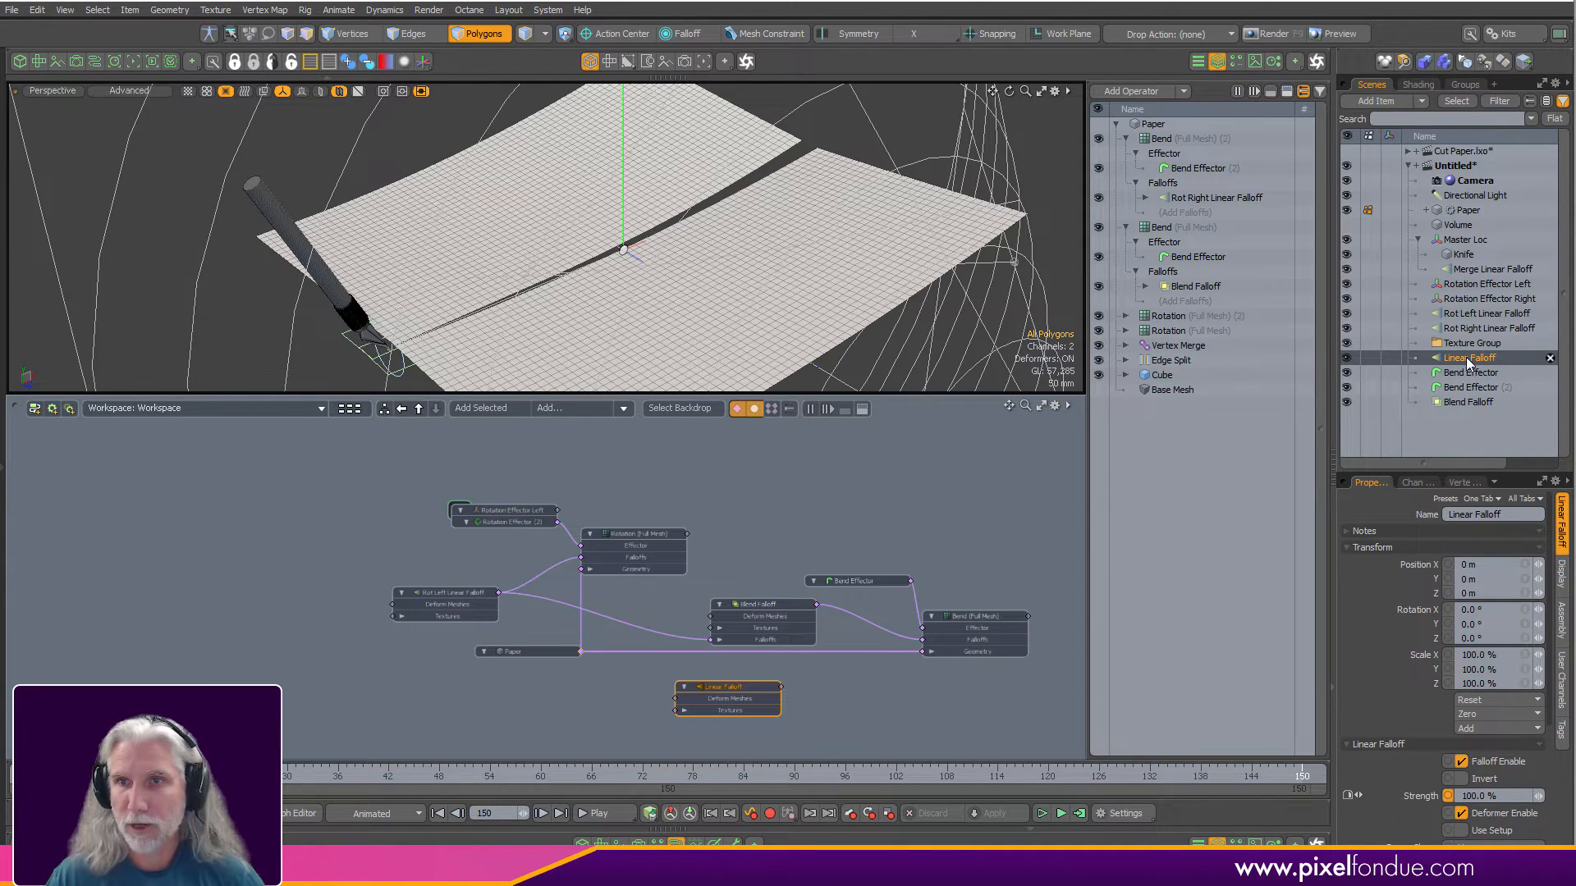
drag(1469, 359, 1472, 401)
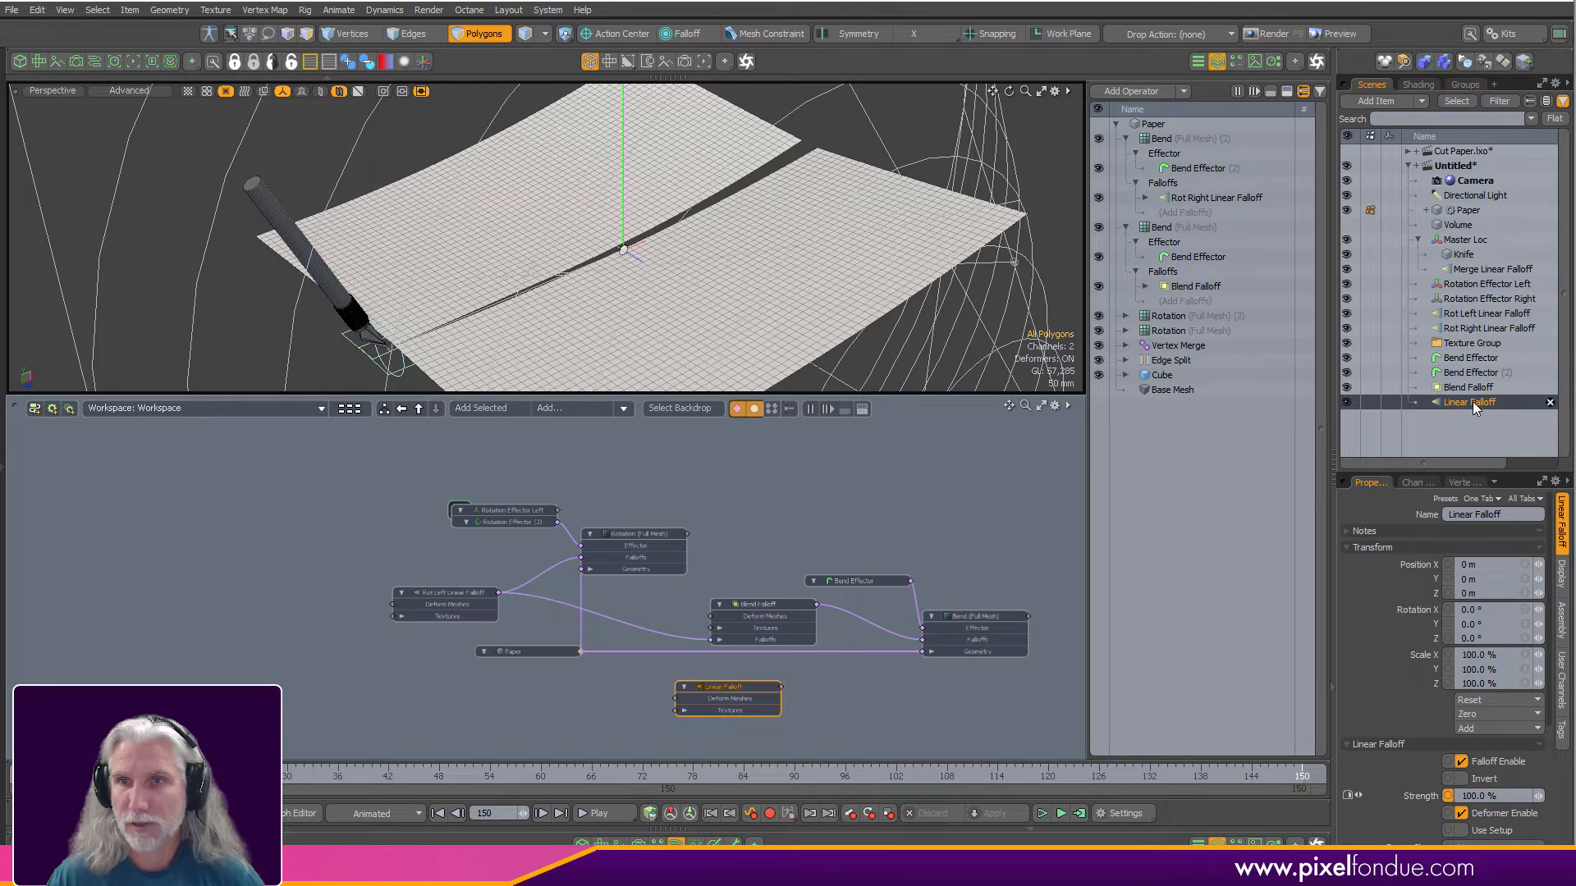
key(F2)
text(Le)
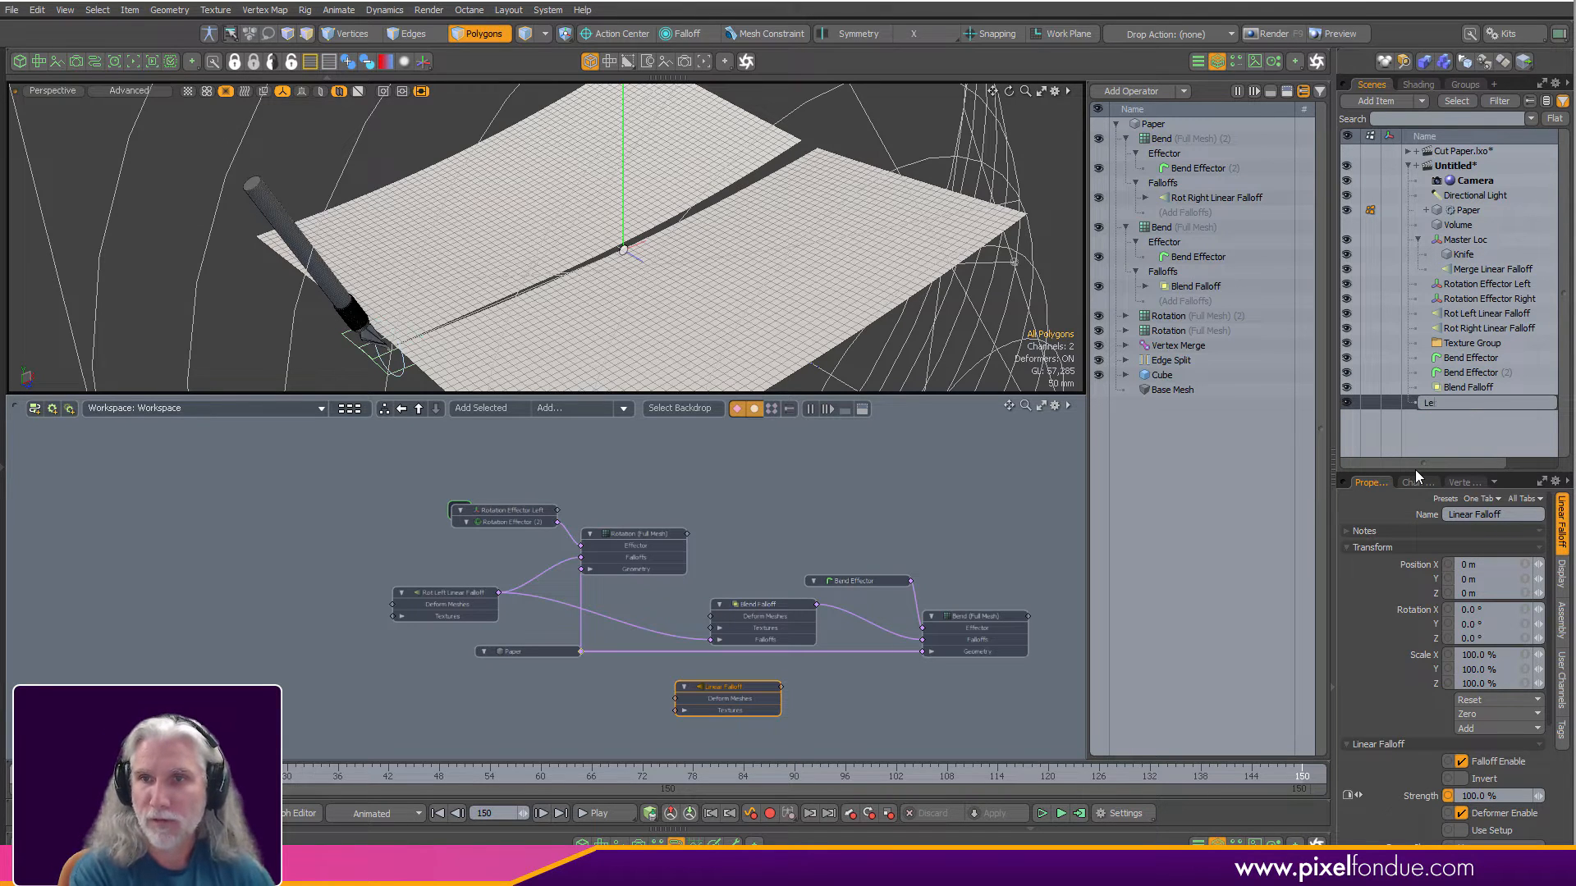
text(ft Side)
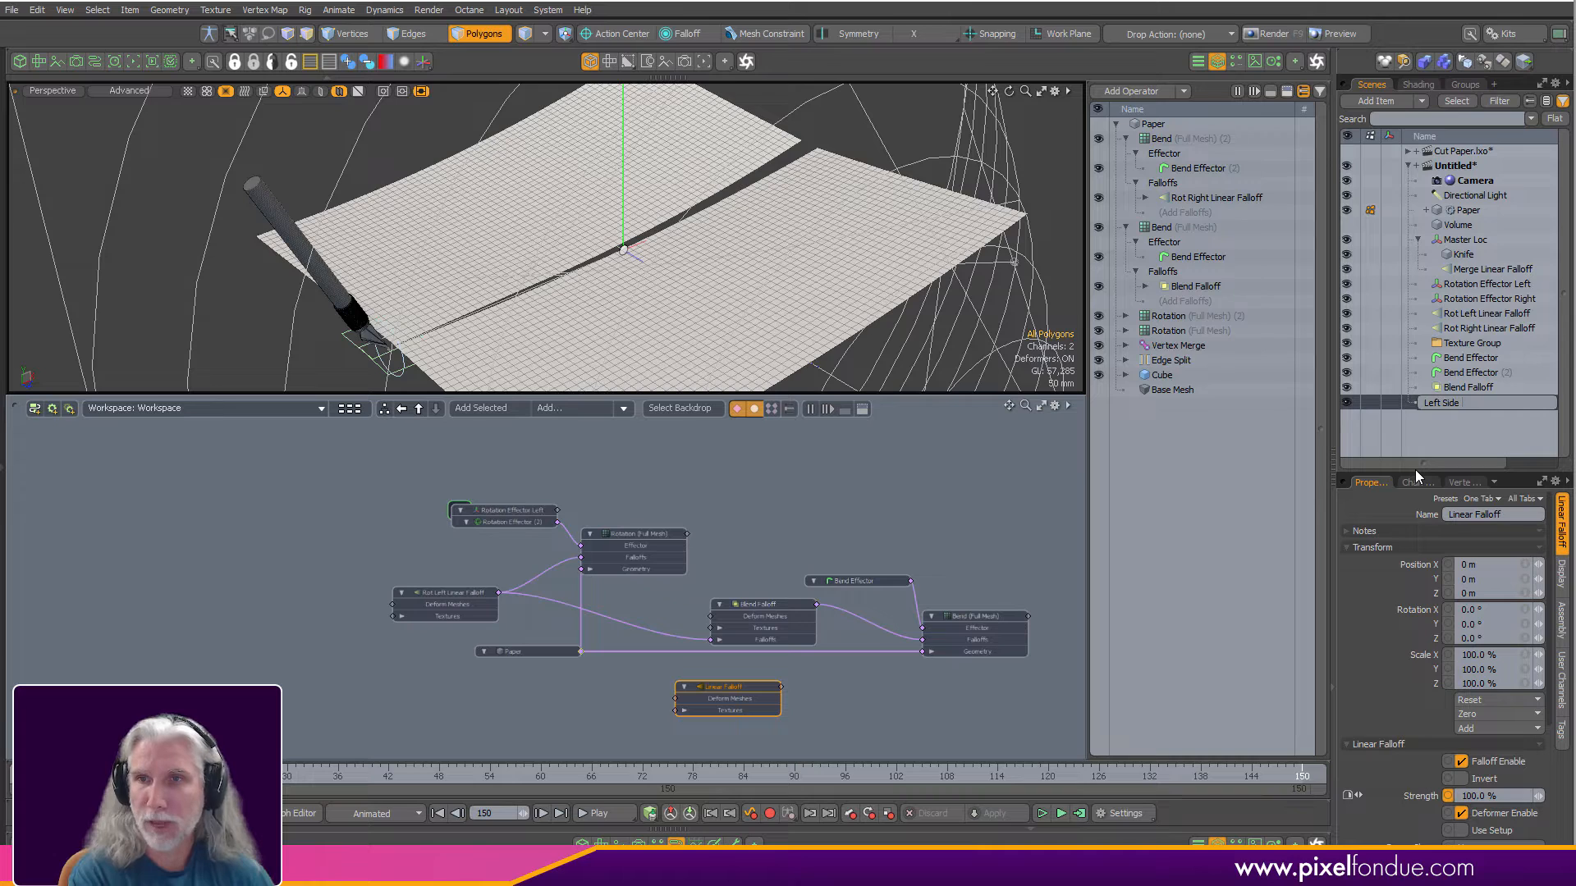
text( FBend f)
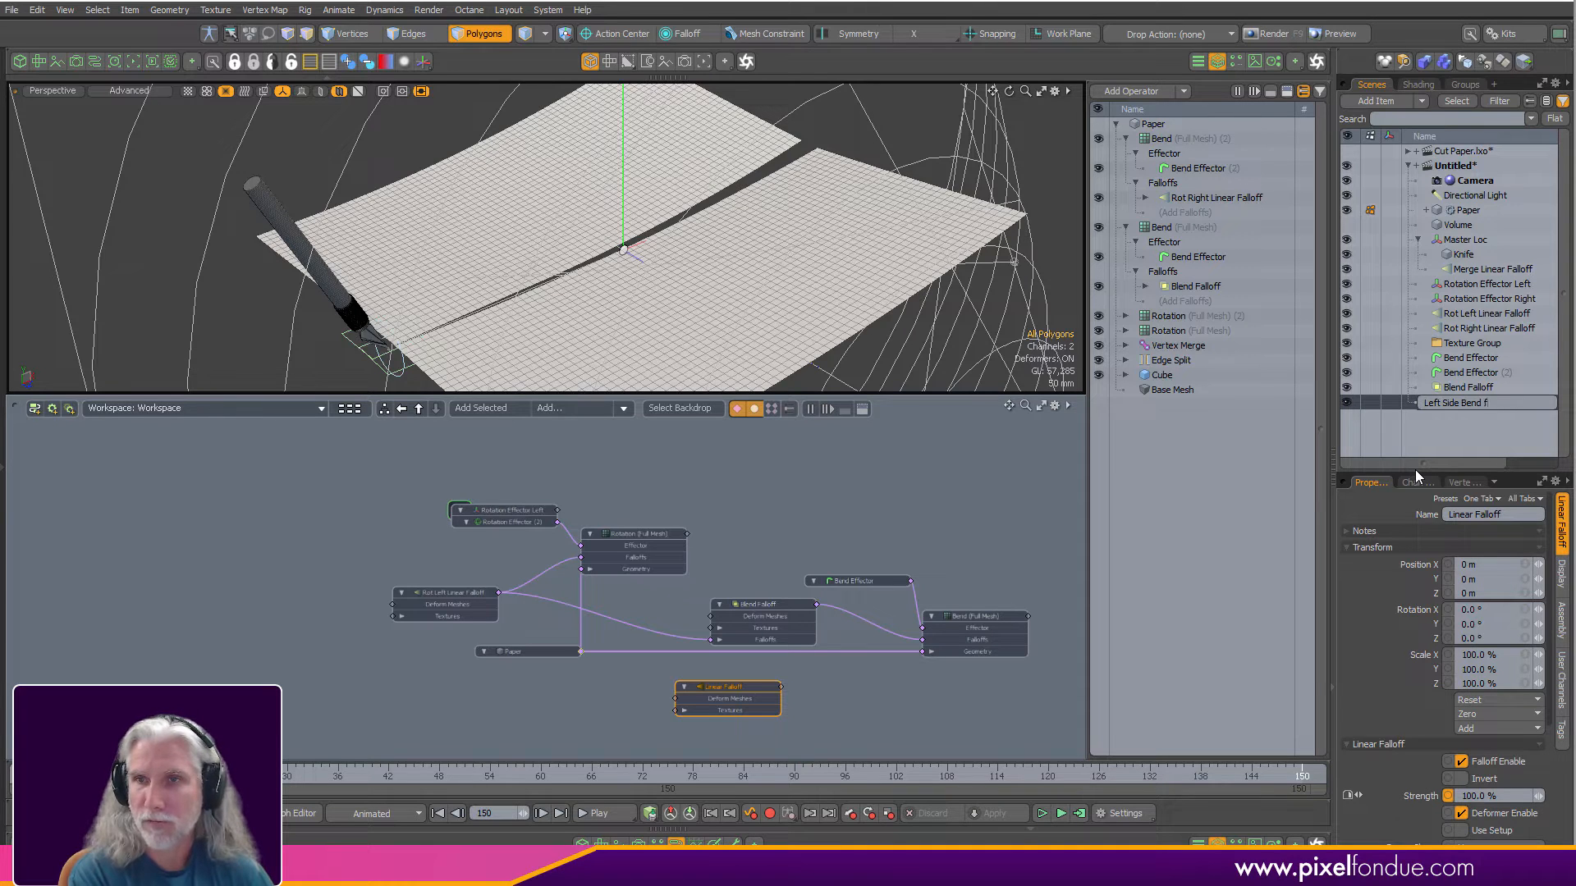
text(alloff)
key(Return)
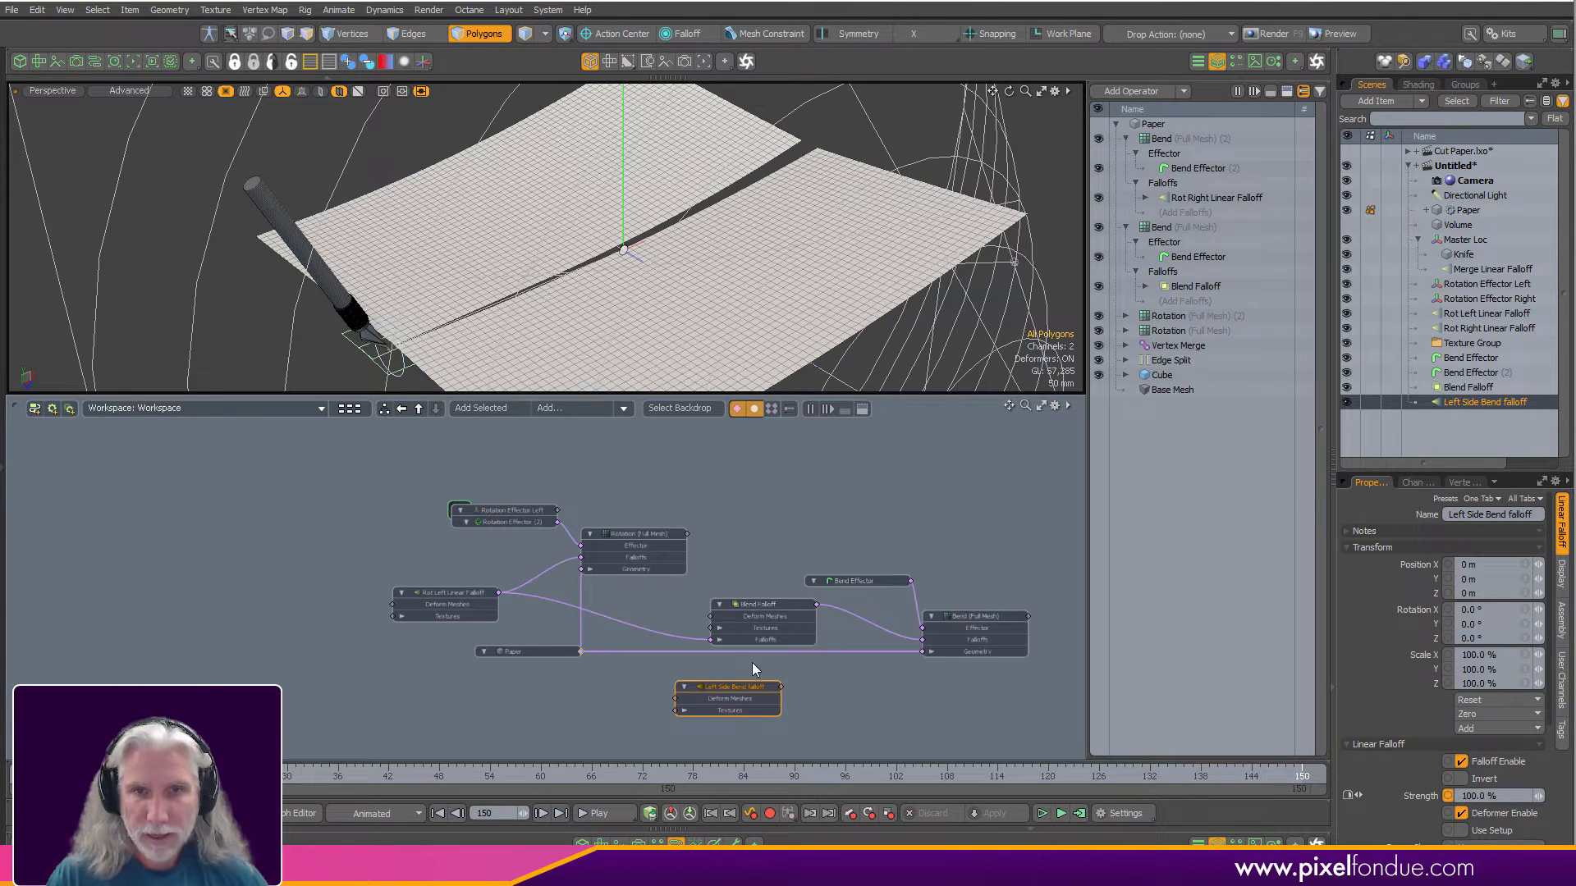
Select the Left Side Bend falloff in the viewport and set its Y rotation to 180°.
scroll(752, 665, up, 2)
ctrl+alt+drag(832, 232, 918, 272)
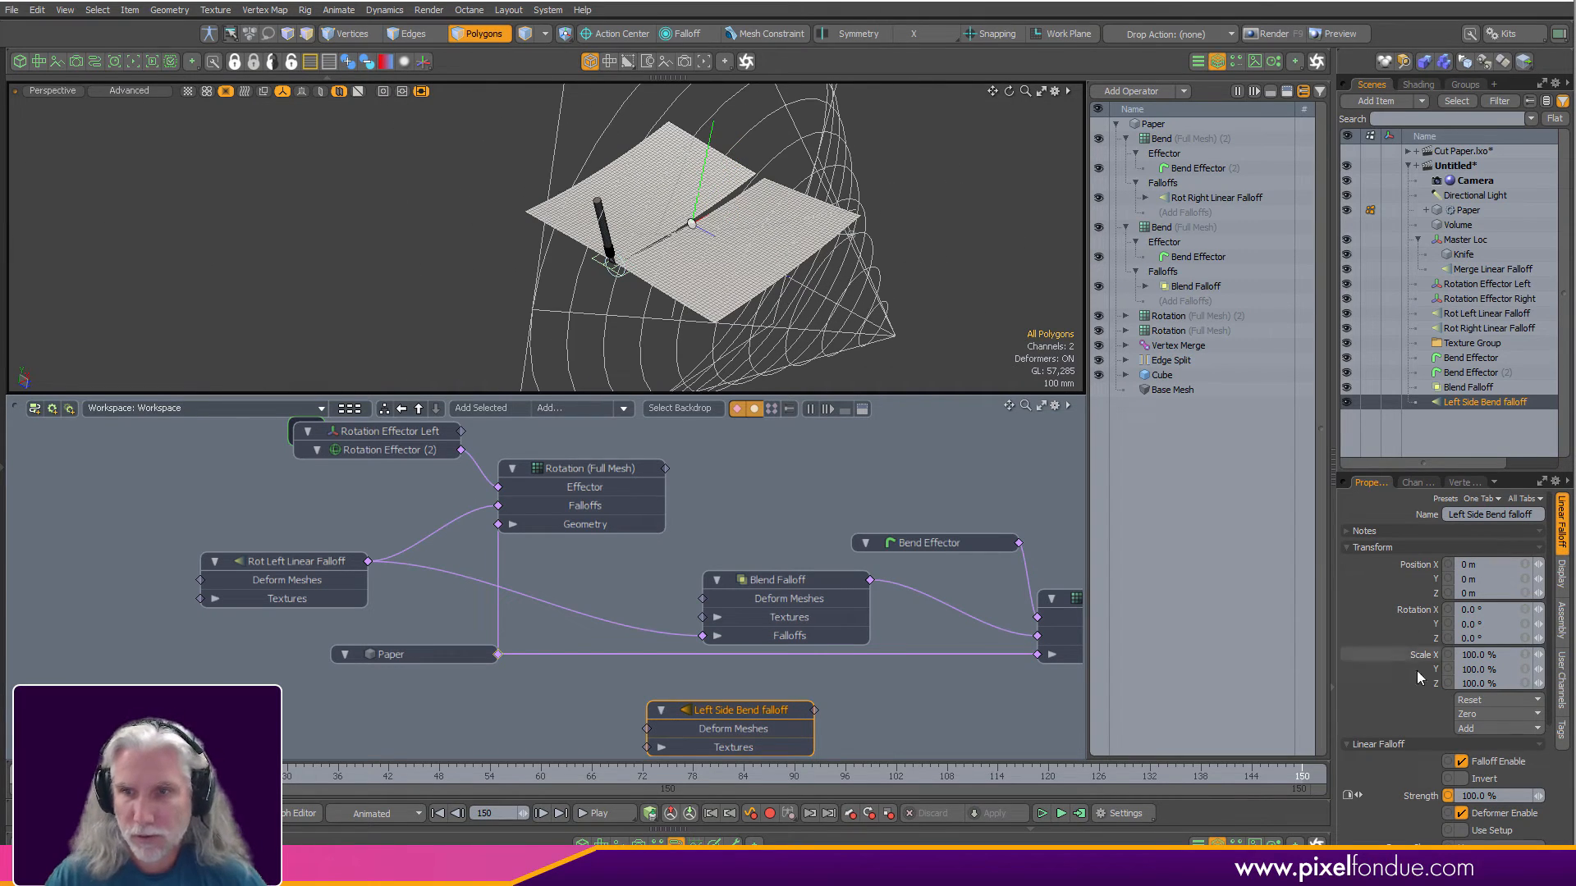
key(e)
click(794, 484)
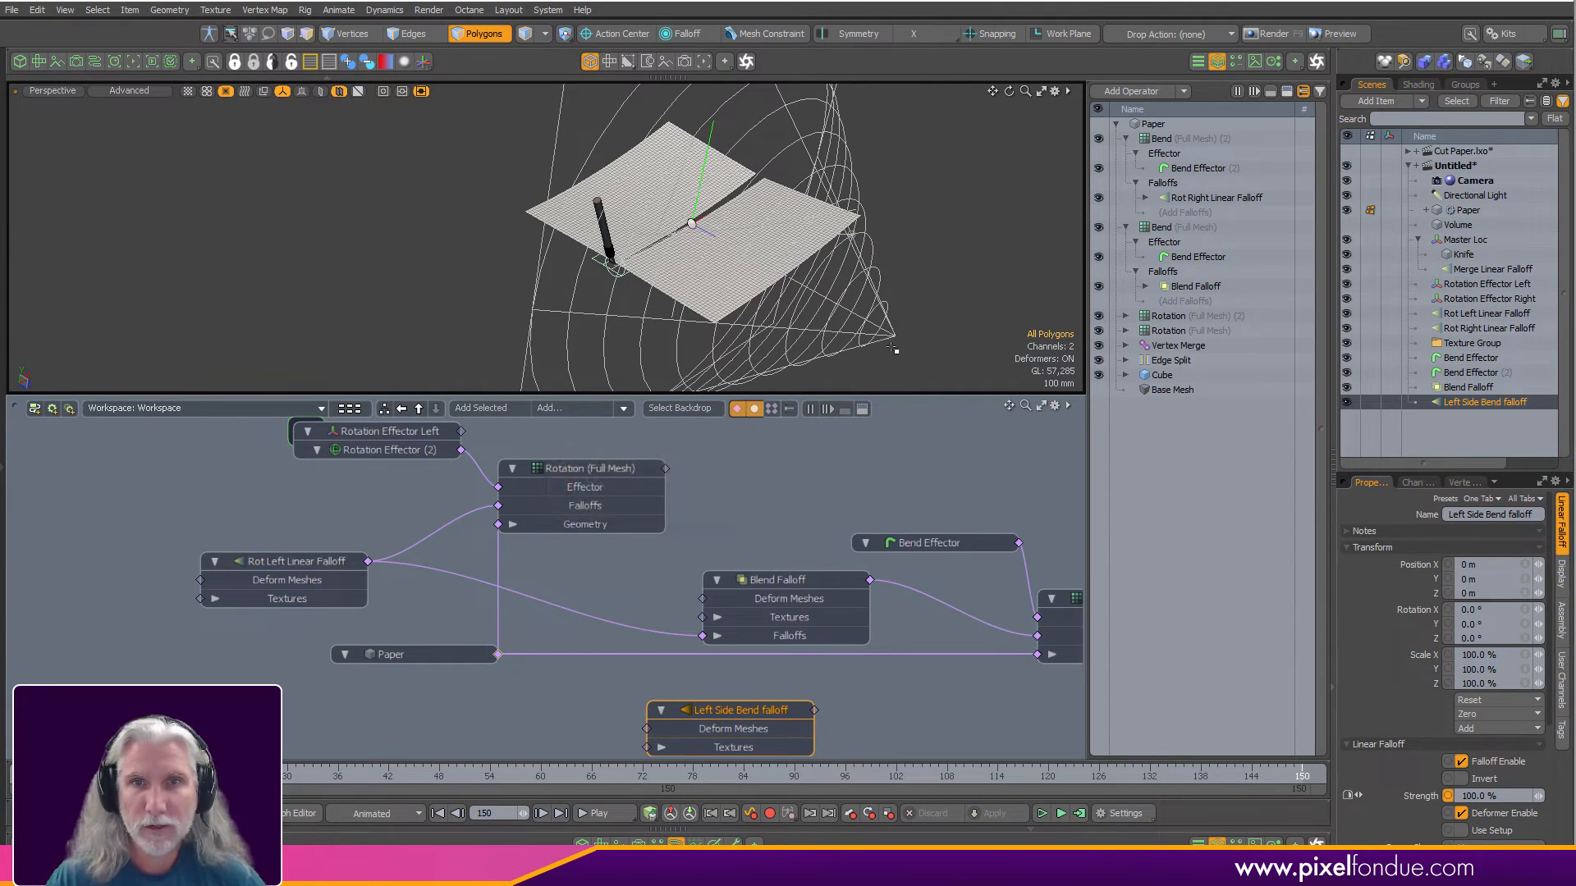
key(5)
click(889, 342)
click(887, 343)
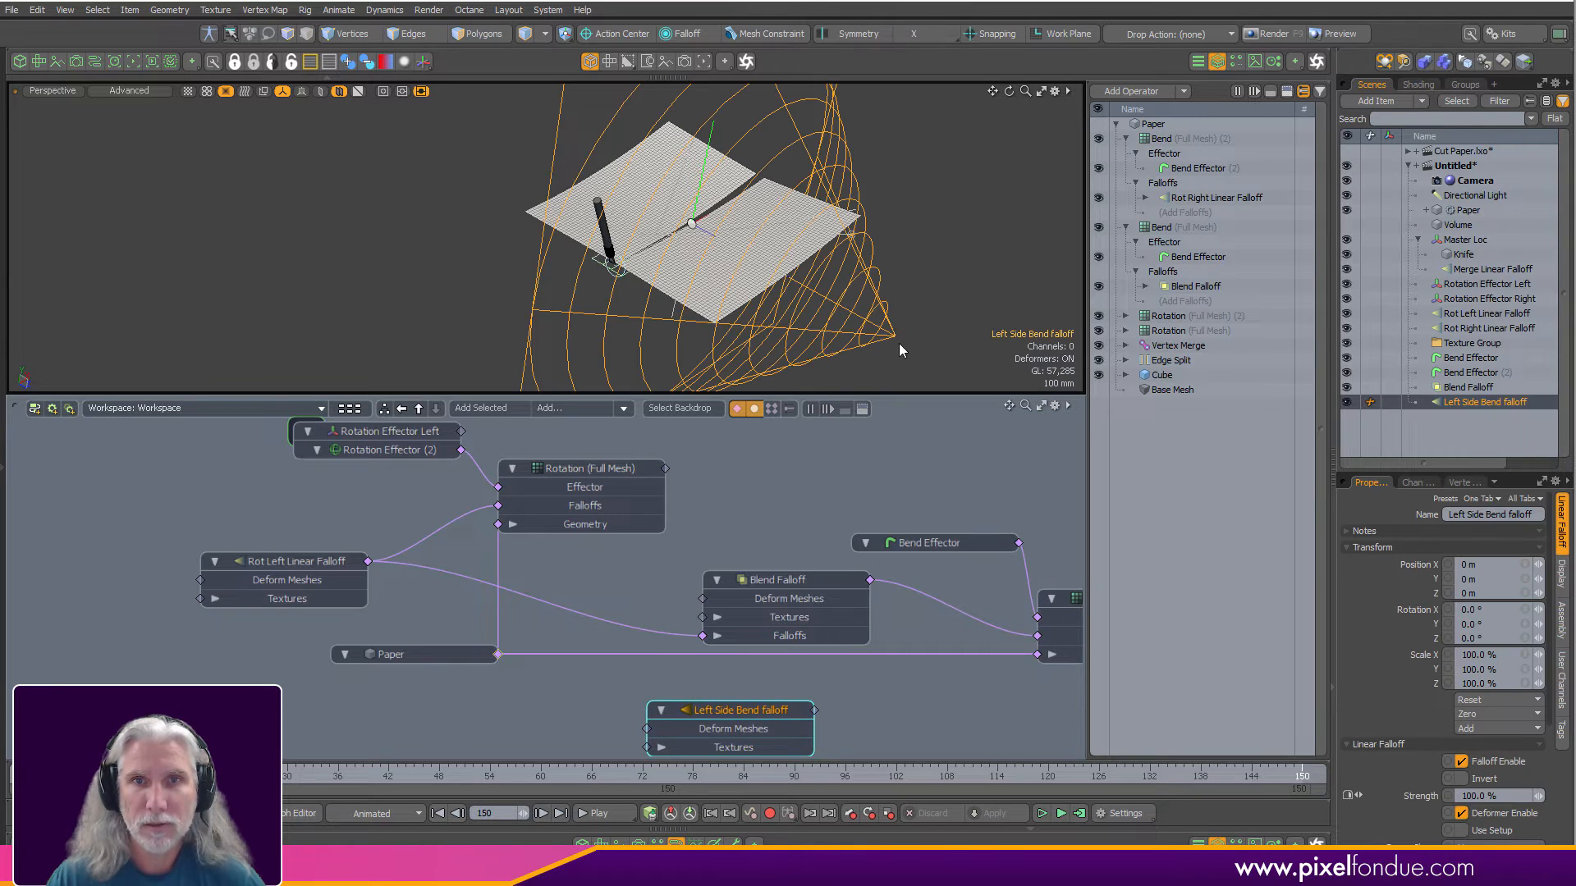
key(e)
key(k)
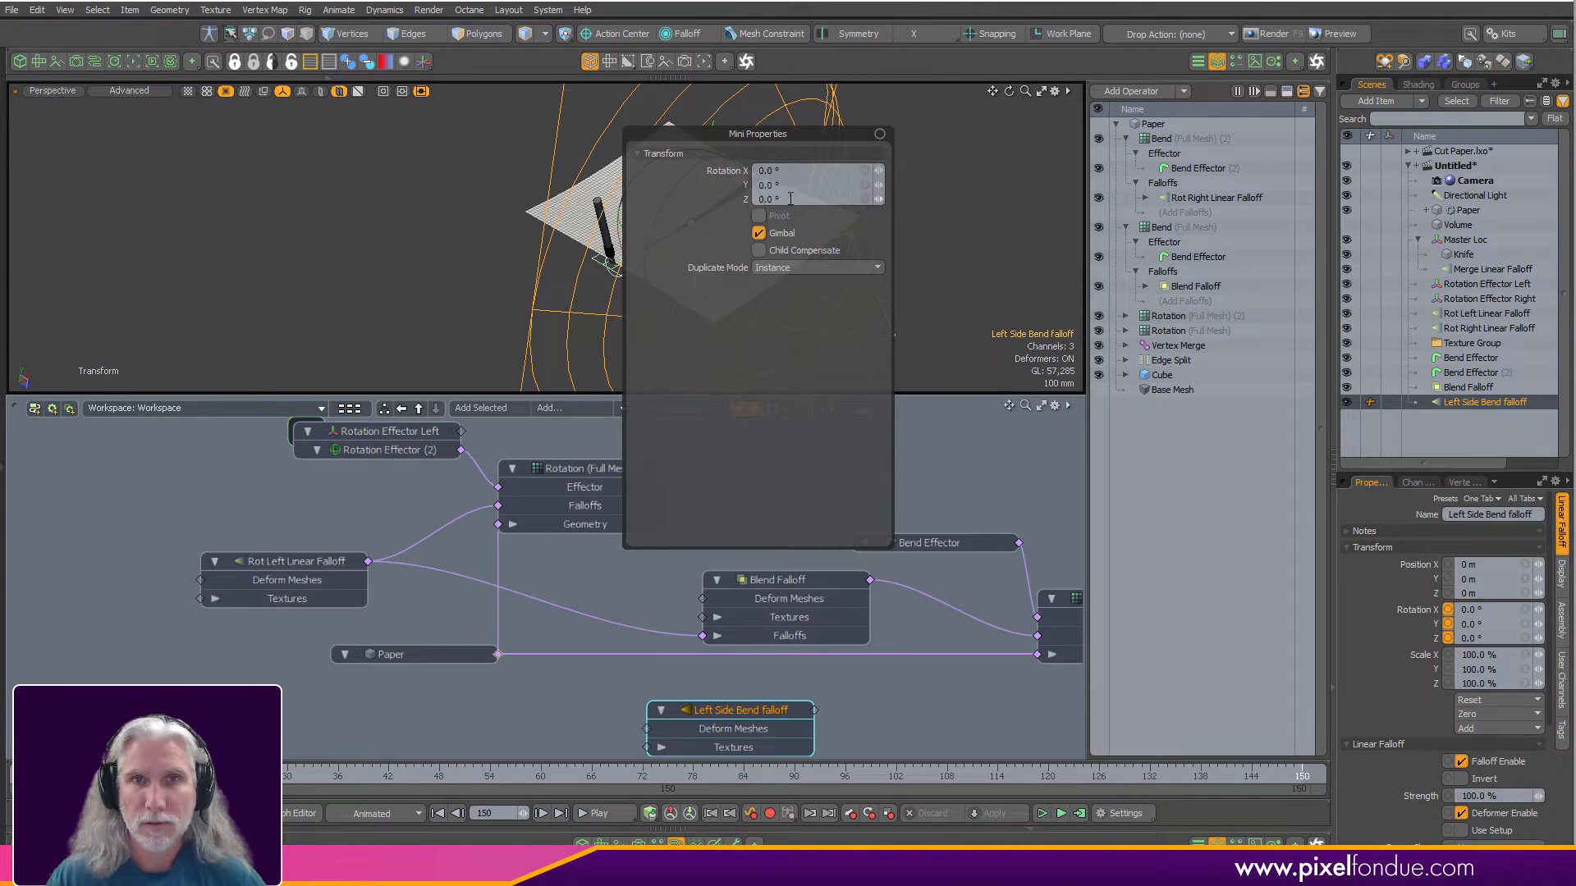
key(Return)
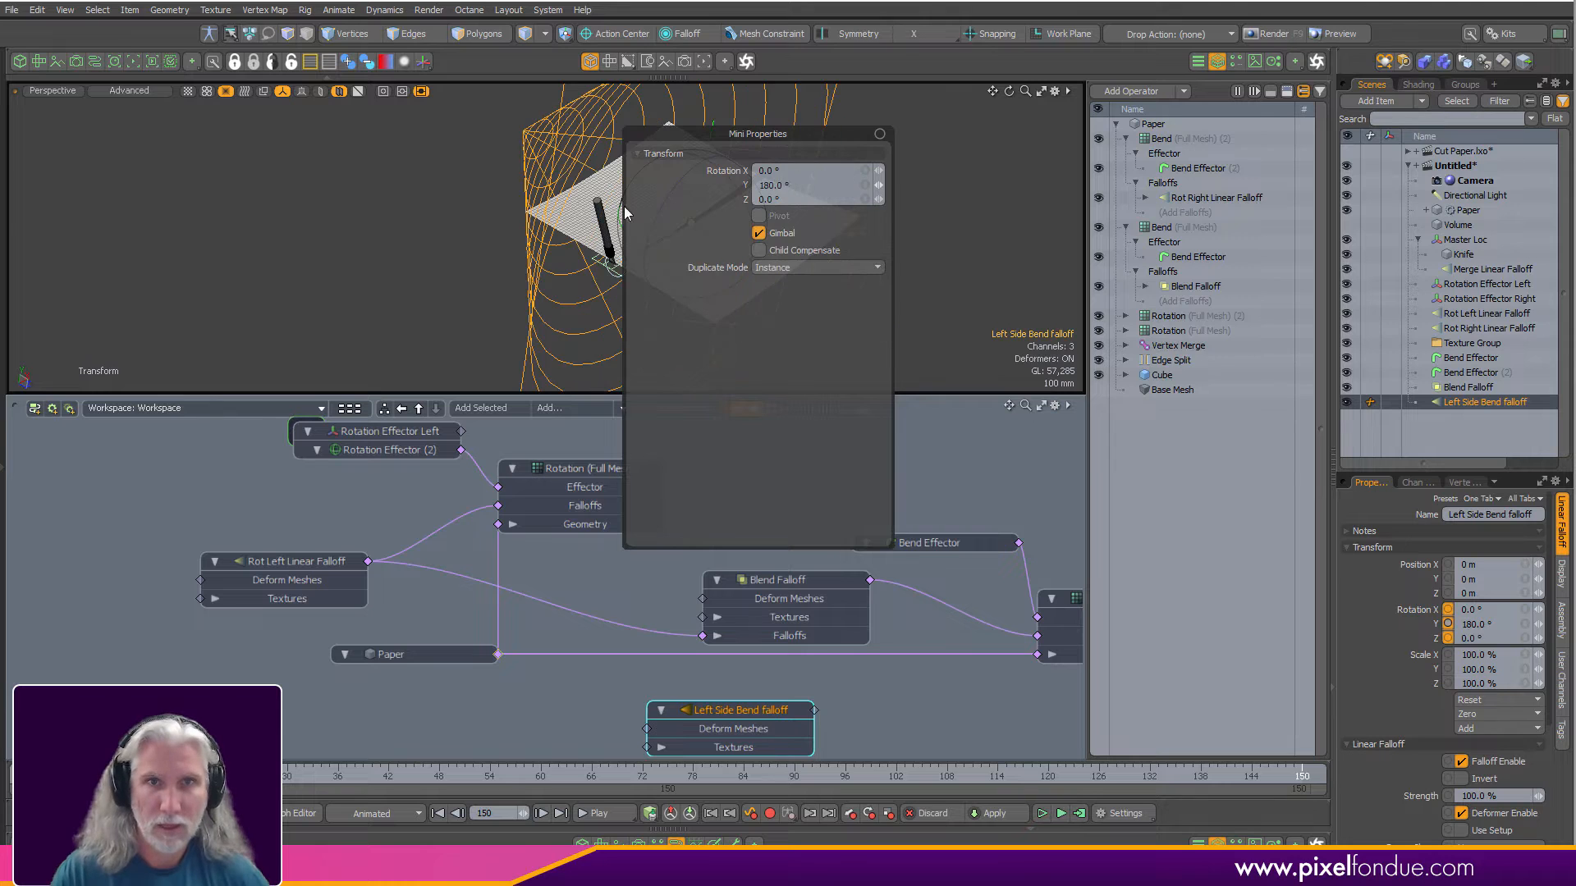
Adjust the Left Side Bend falloff's Range to about 470 mm in the top view using Channel Haul.
key(ctrl+space)
click(767, 131)
ctrl+alt+drag(854, 243, 820, 278)
key(c)
ctrl+alt+drag(820, 281, 952, 289)
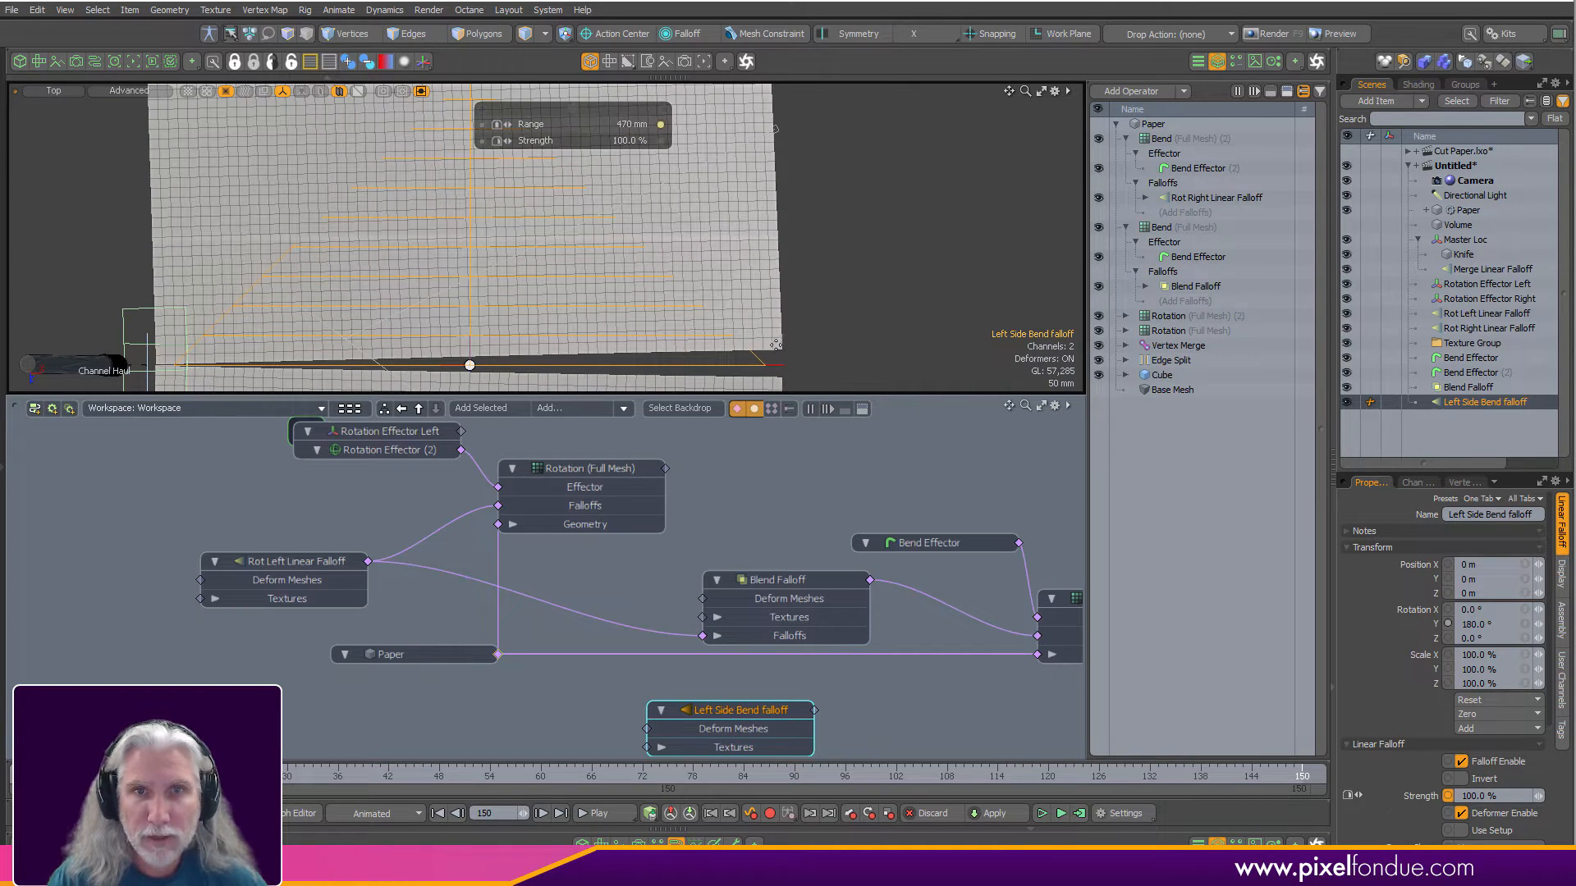
Select the strip of polygons along the paper's edge opposite the knife and return to the perspective view.
key(3)
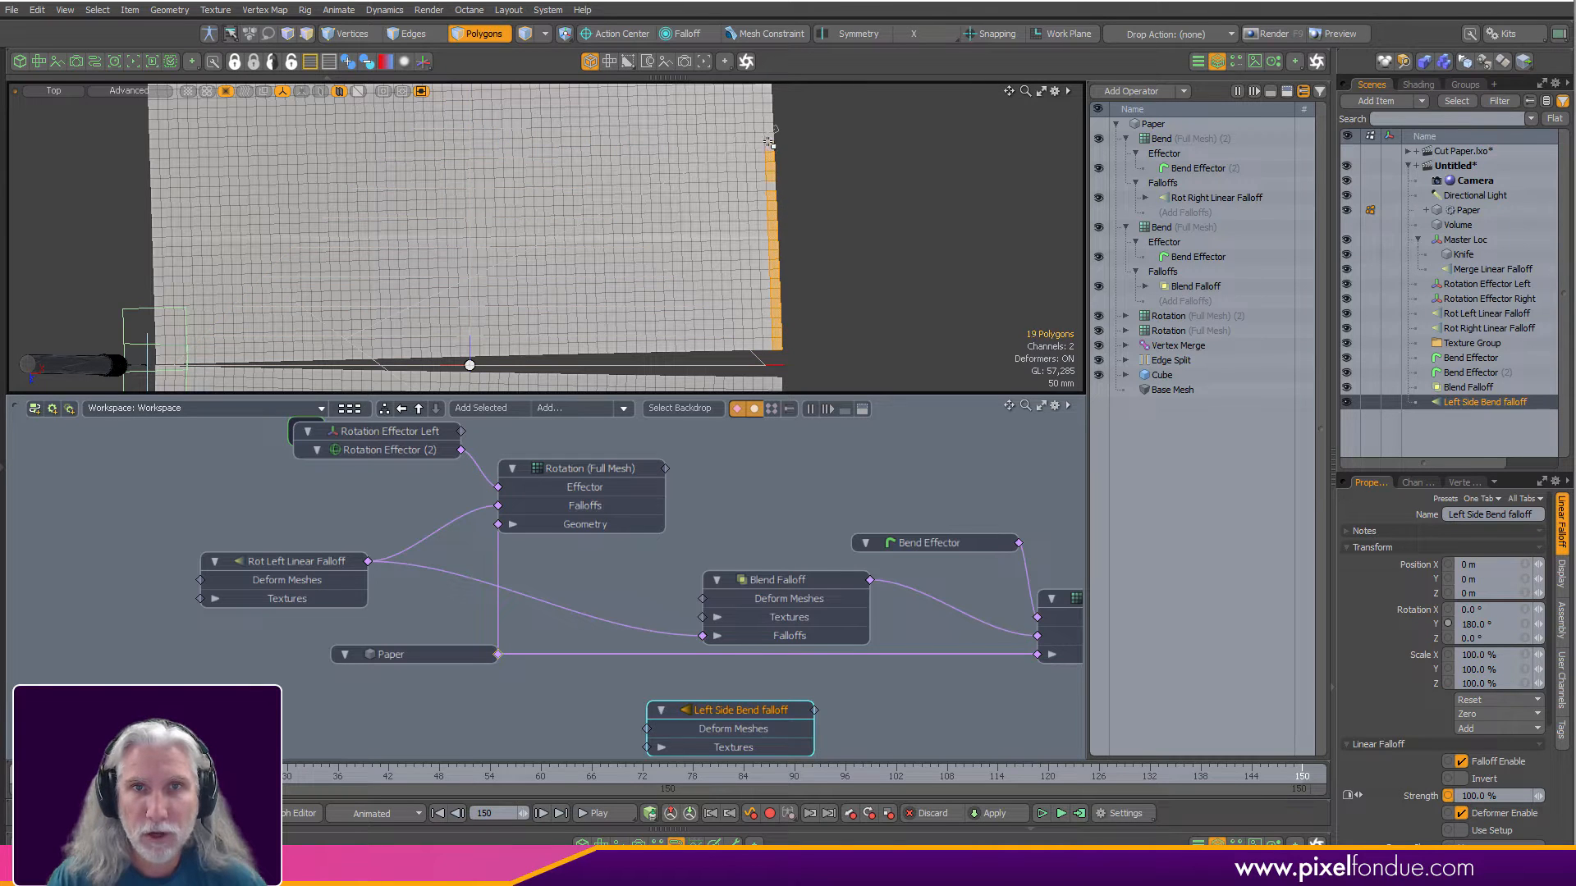
scroll(938, 202, down, 2)
alt+drag(945, 204, 727, 148)
key(KP_Decimal)
Move the Left Side Bend falloff node beneath Paper and connect it to the Blend Falloff's Falloffs input.
click(729, 710)
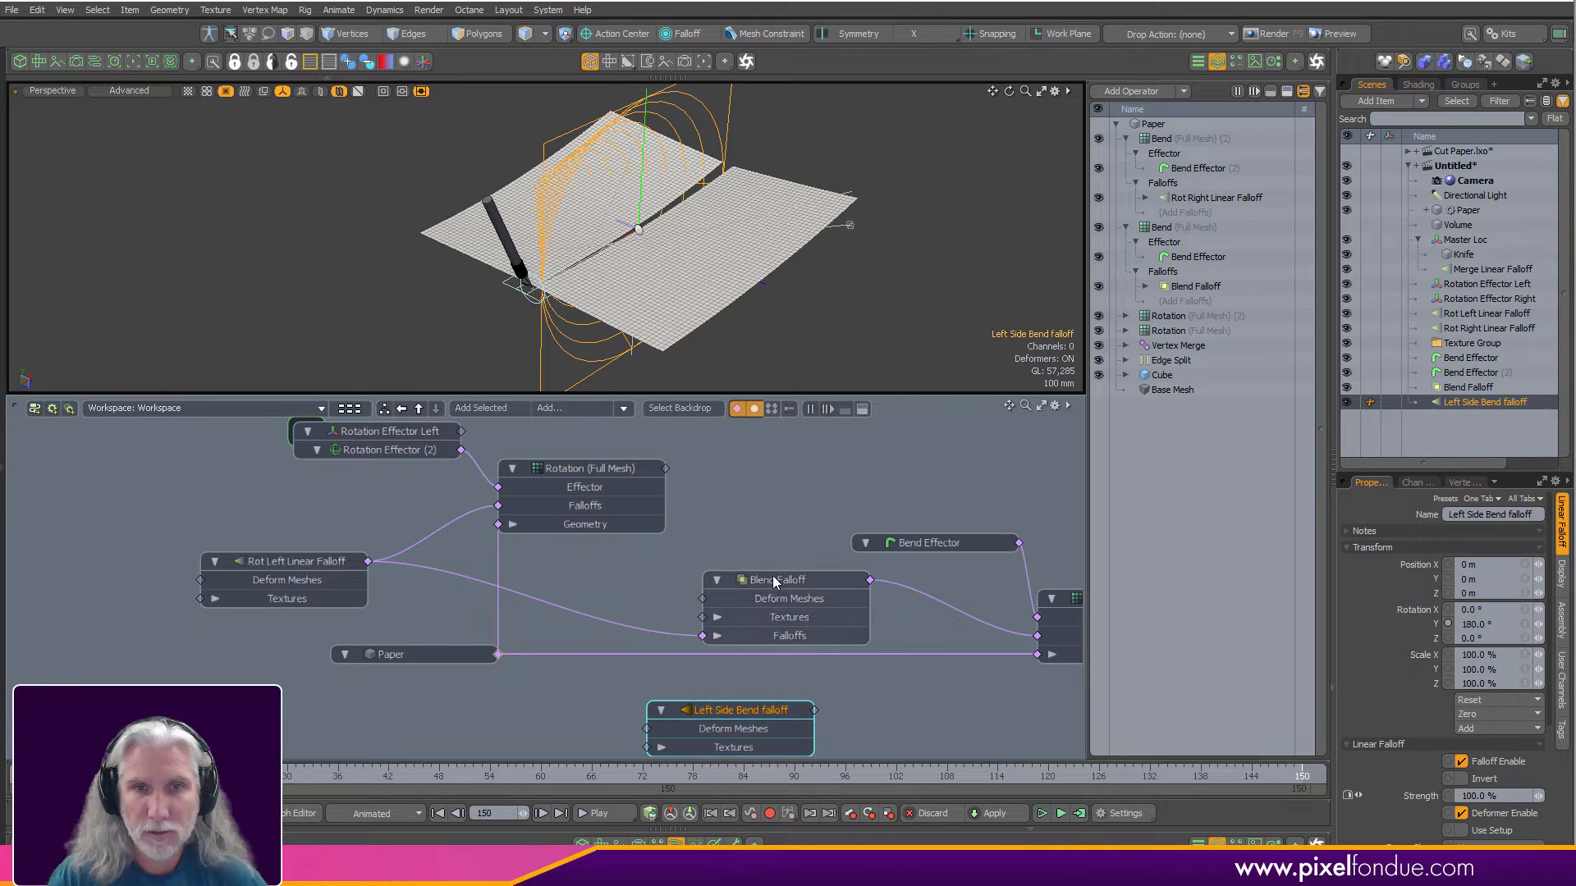
alt+drag(746, 576, 764, 569)
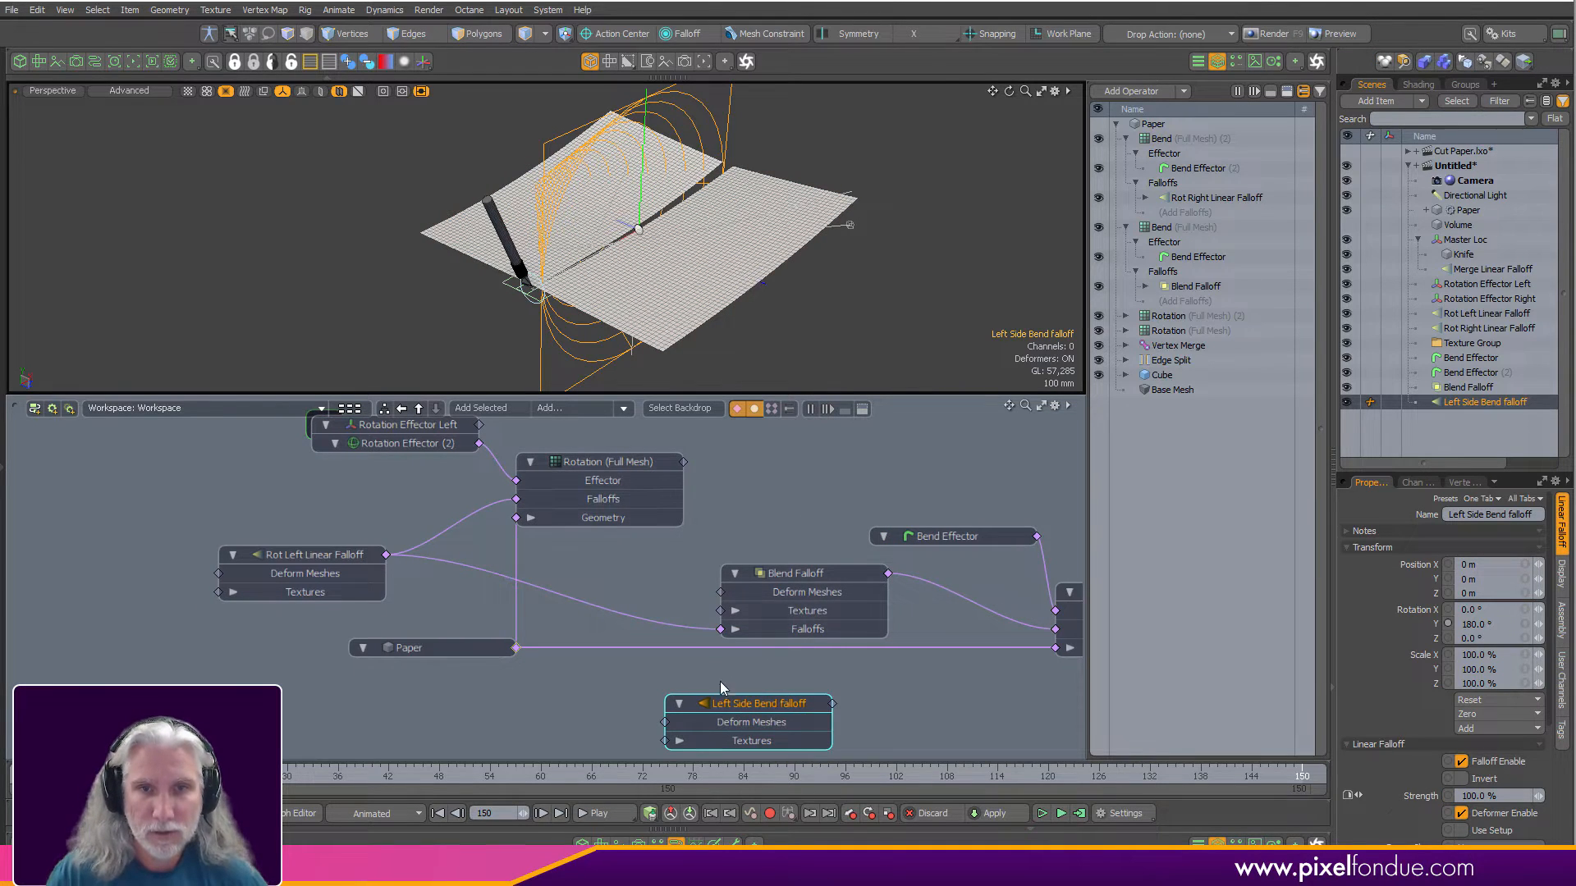
drag(738, 702, 360, 719)
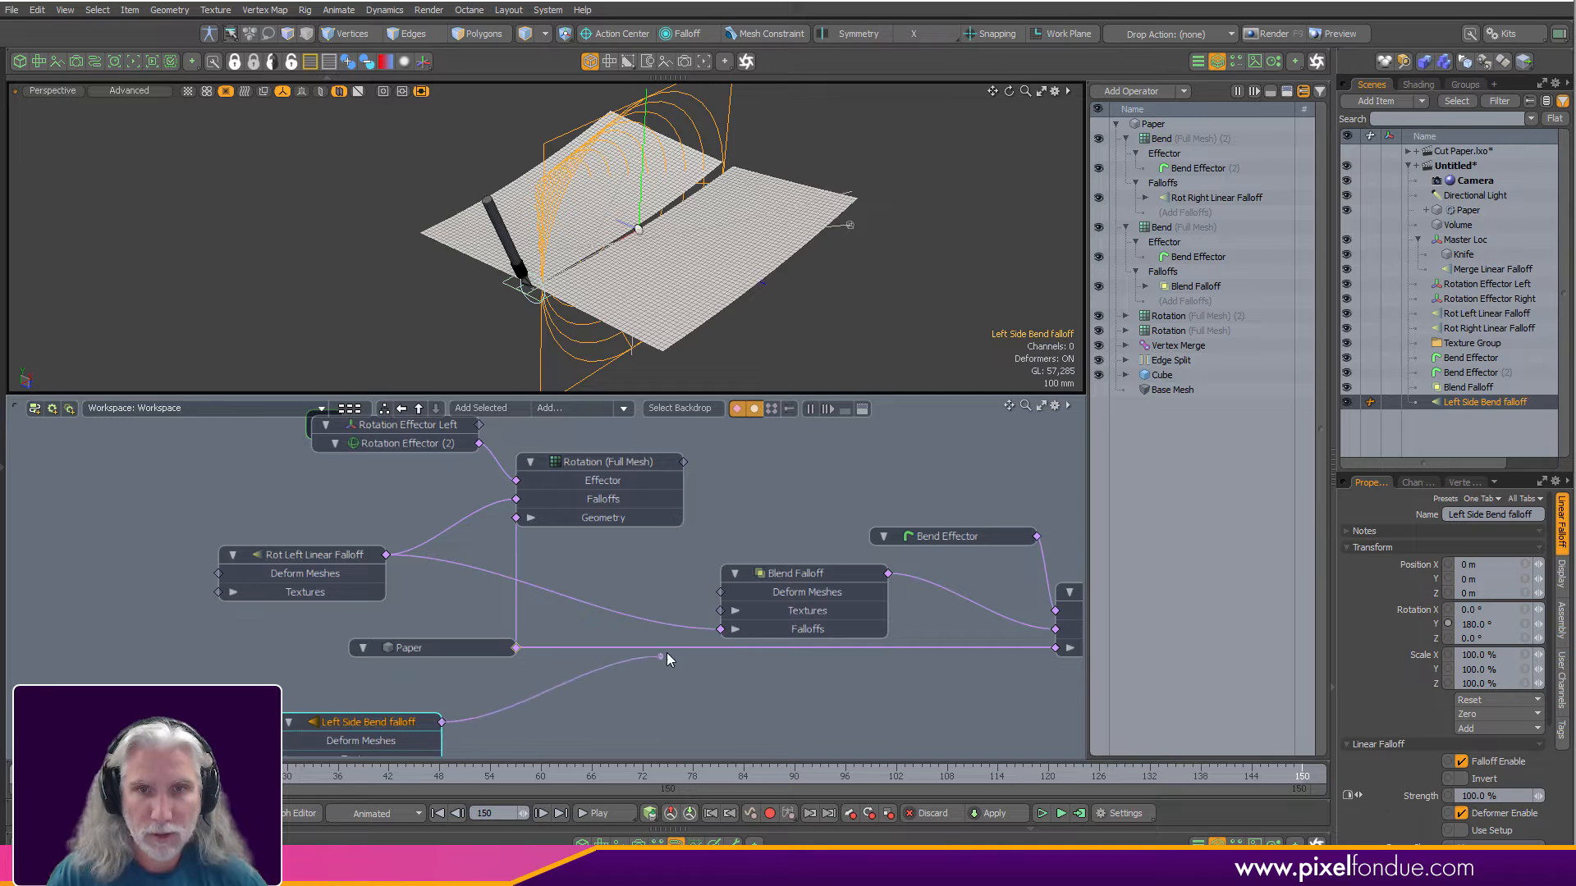
drag(666, 656, 762, 624)
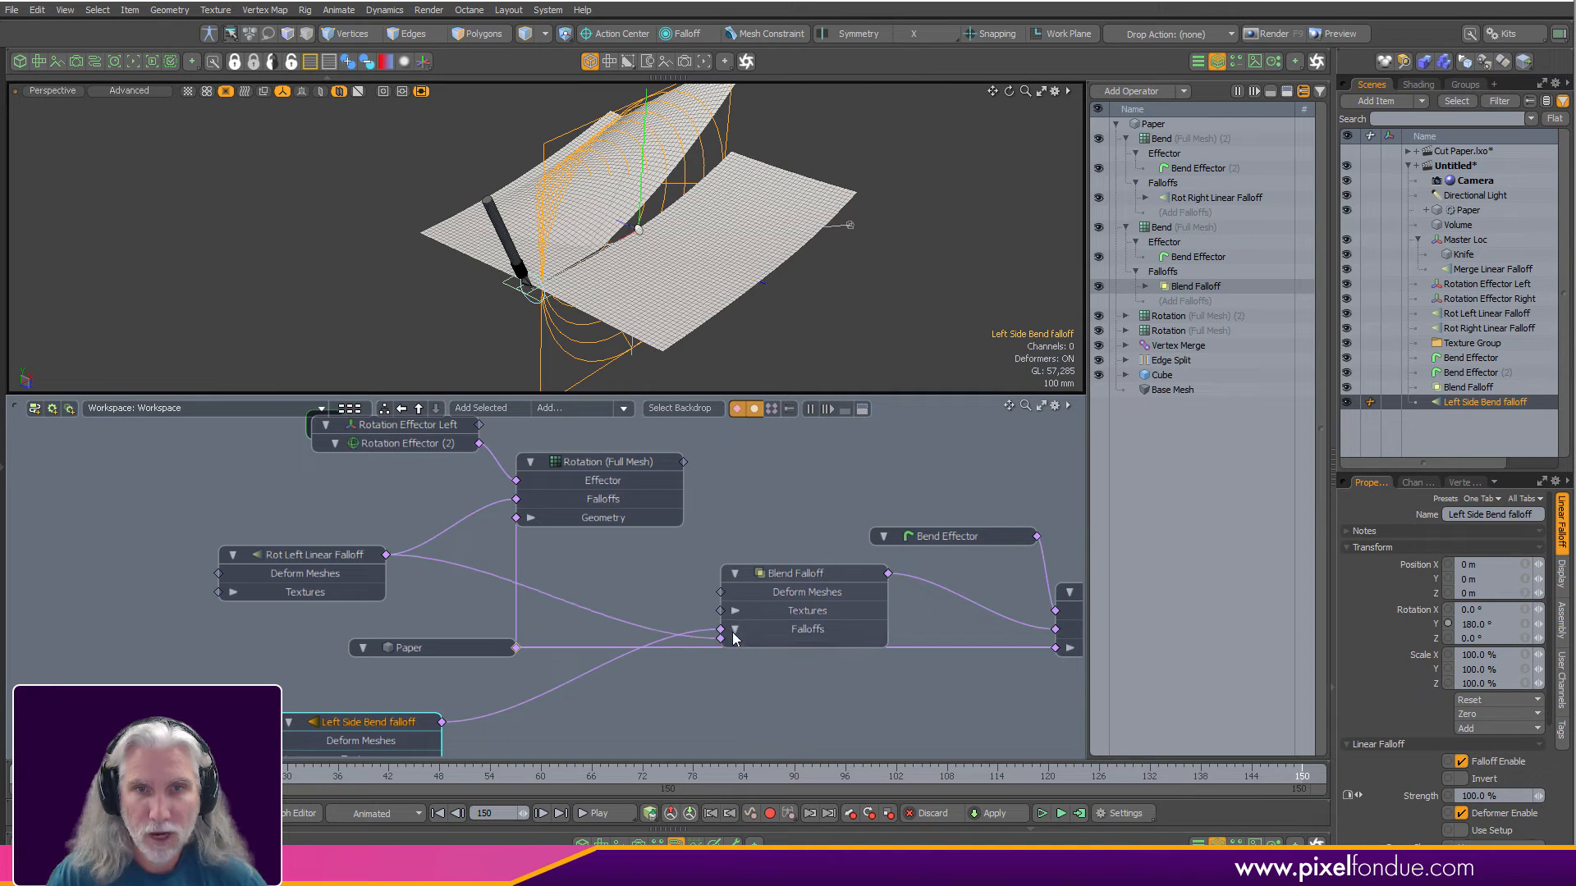
Rearrange the nodes so Left Side Bend falloff sits between Paper and Rot Left Linear Falloff.
drag(371, 733, 514, 569)
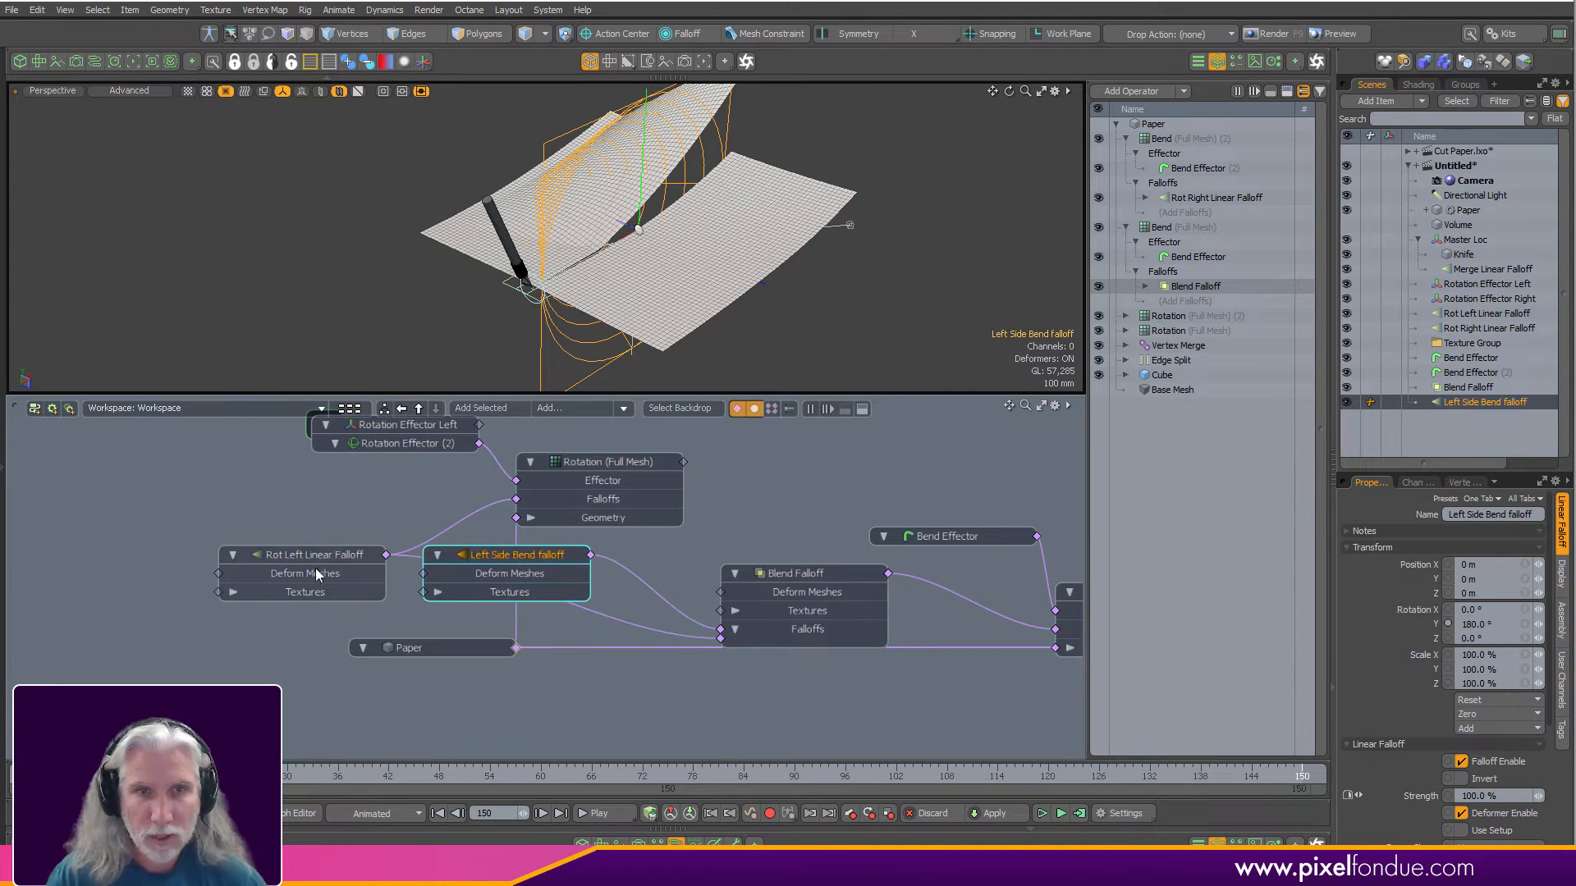
drag(316, 574, 333, 741)
drag(504, 552, 296, 645)
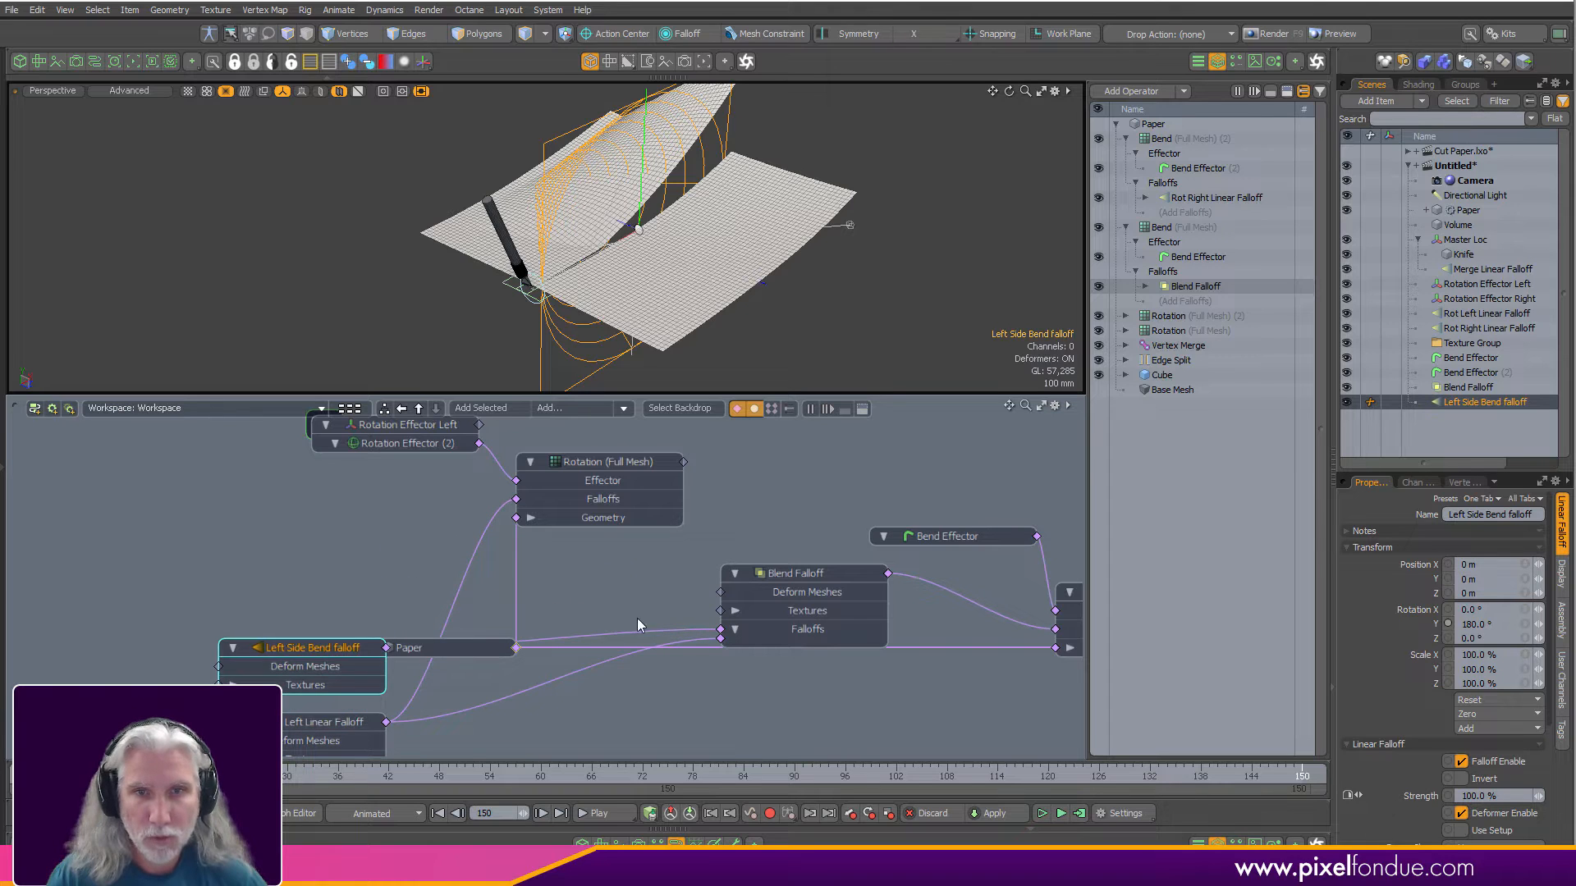
scroll(775, 634, up, 2)
scroll(775, 634, down, 2)
drag(381, 673, 366, 726)
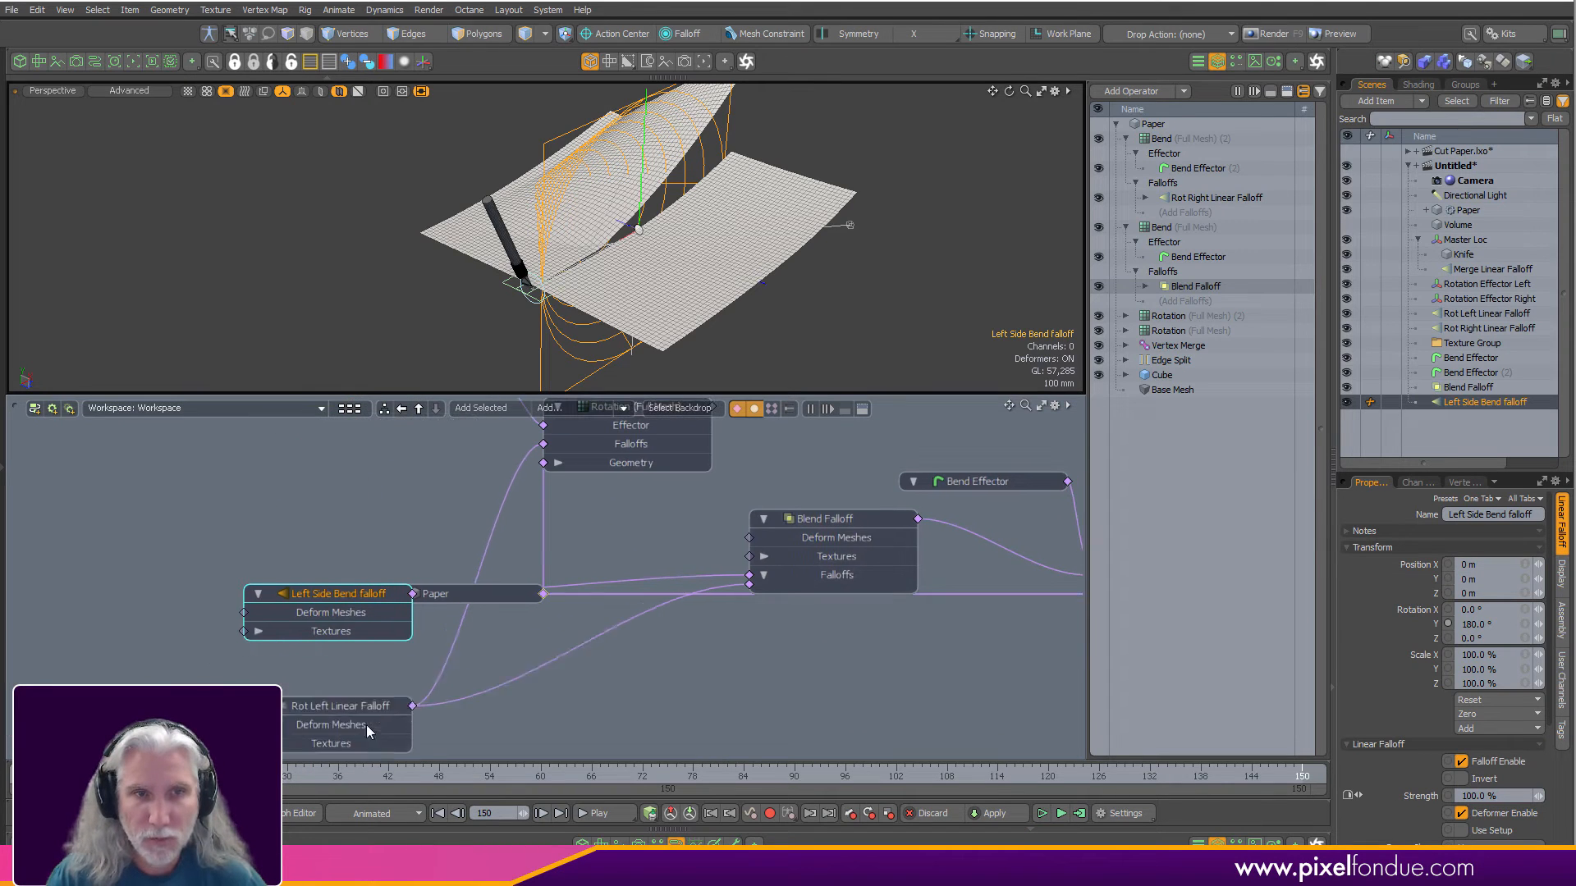
drag(343, 597, 339, 661)
Change the Blend Mode of the Blend Falloff that combines the two linear falloffs.
alt+drag(826, 573, 718, 563)
scroll(717, 563, up, 3)
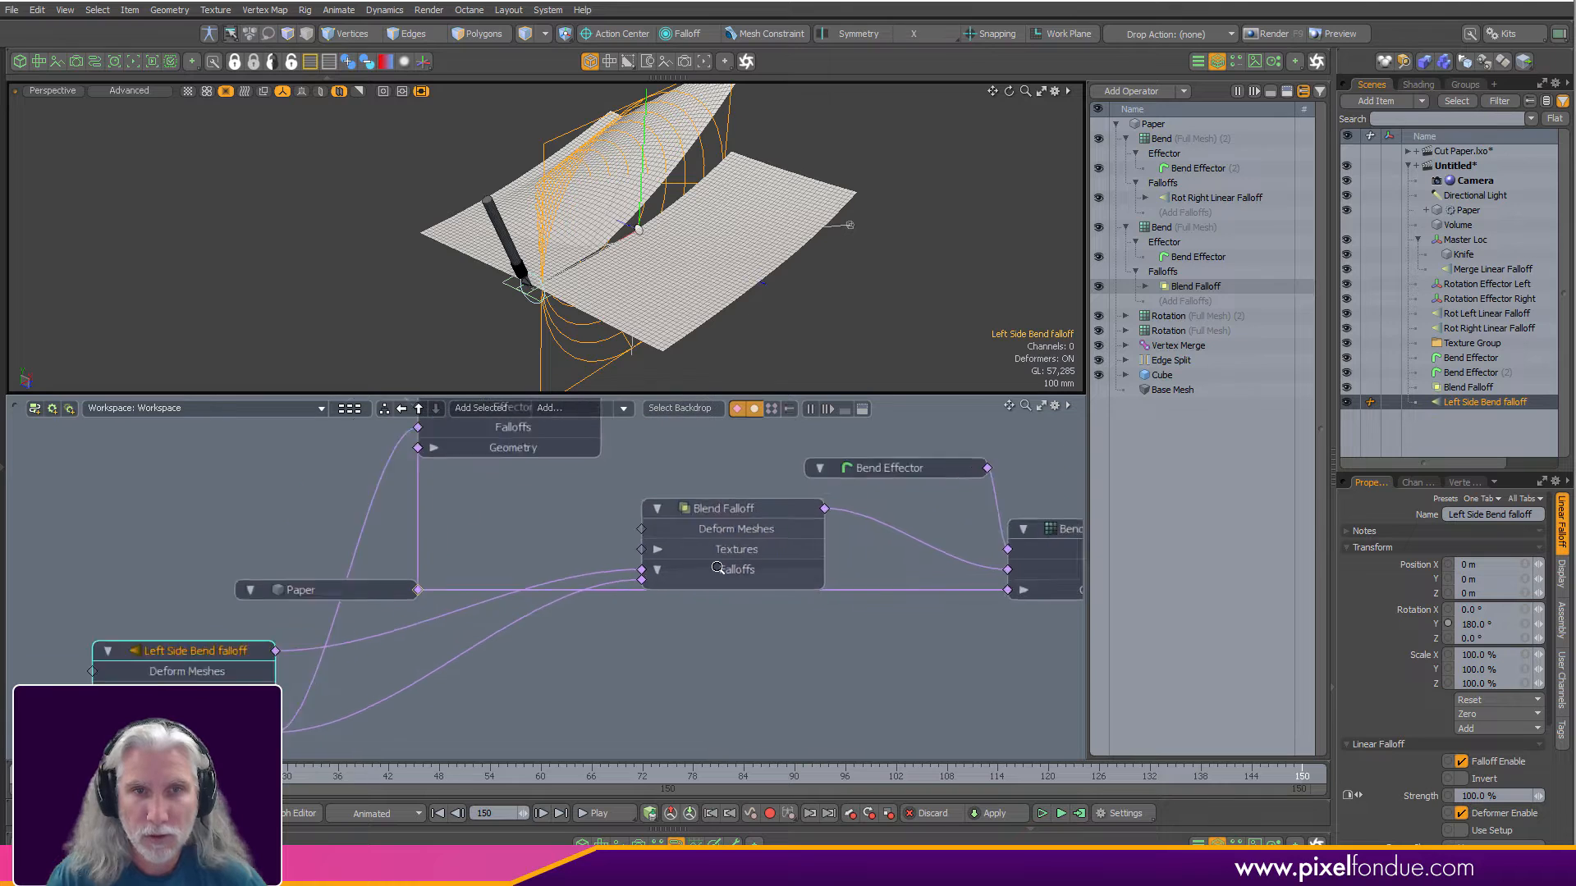
click(731, 491)
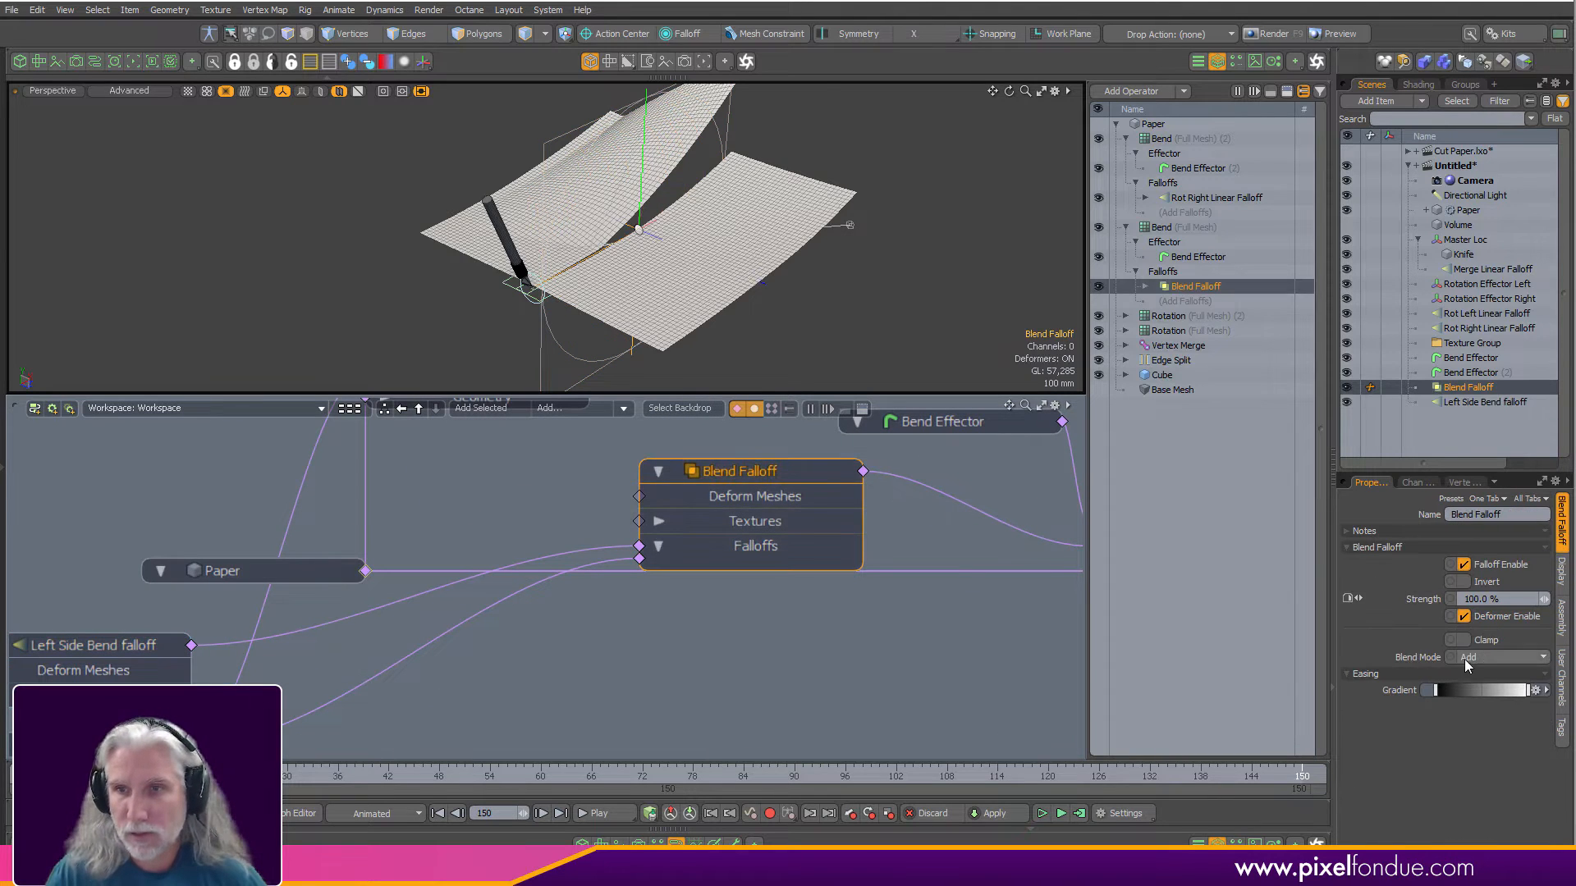
click(1486, 656)
click(1475, 682)
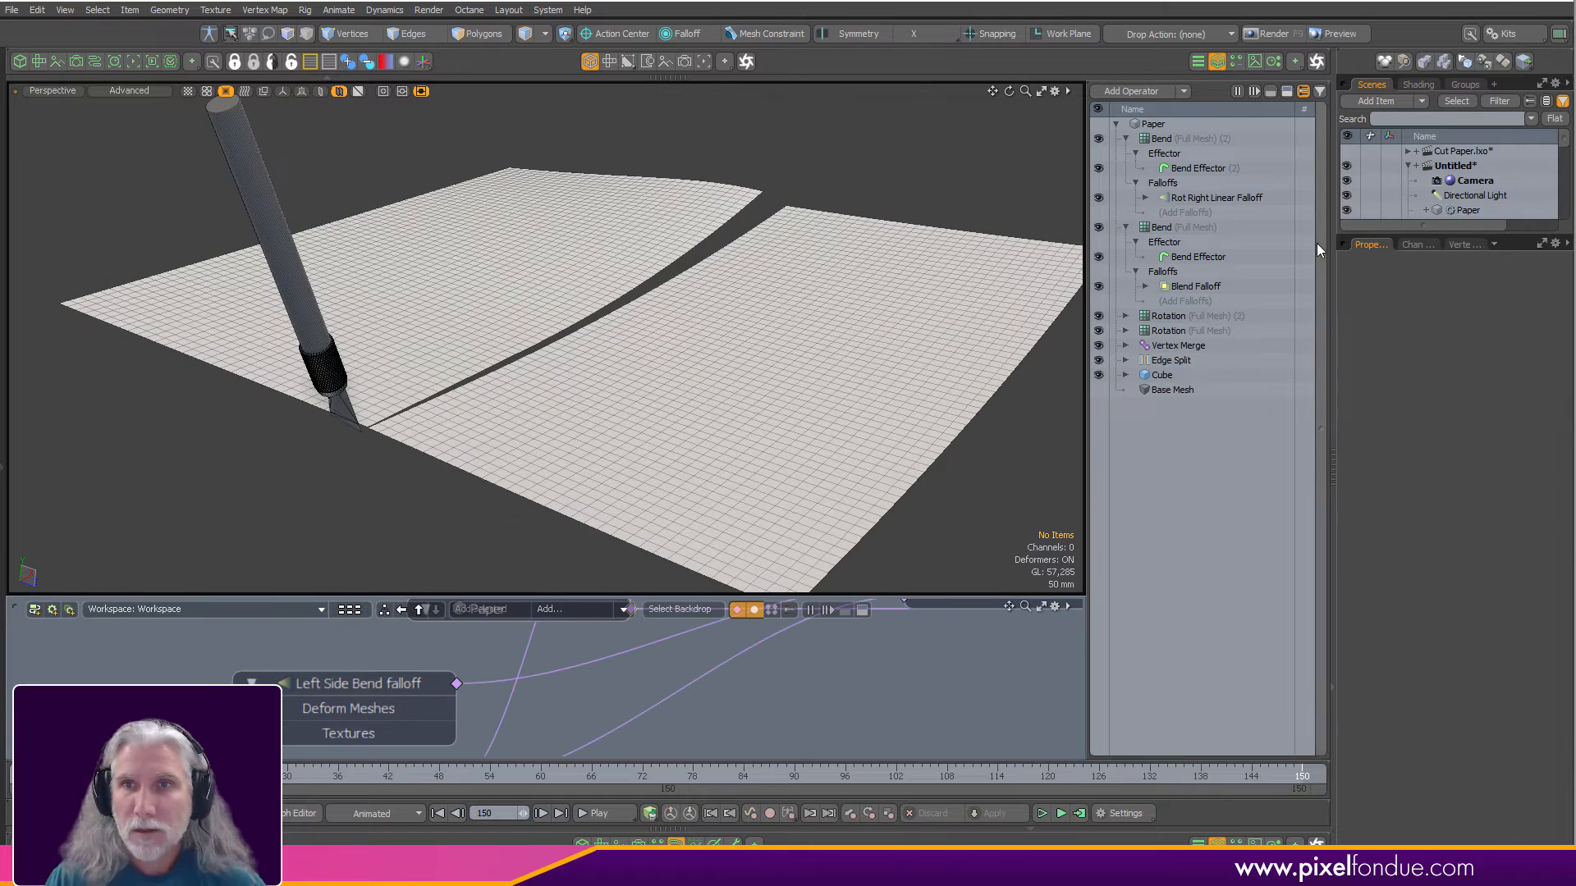
Select the Left Side Bend falloff and move it along Z to about 35 mm.
drag(1429, 235, 1457, 470)
click(1475, 402)
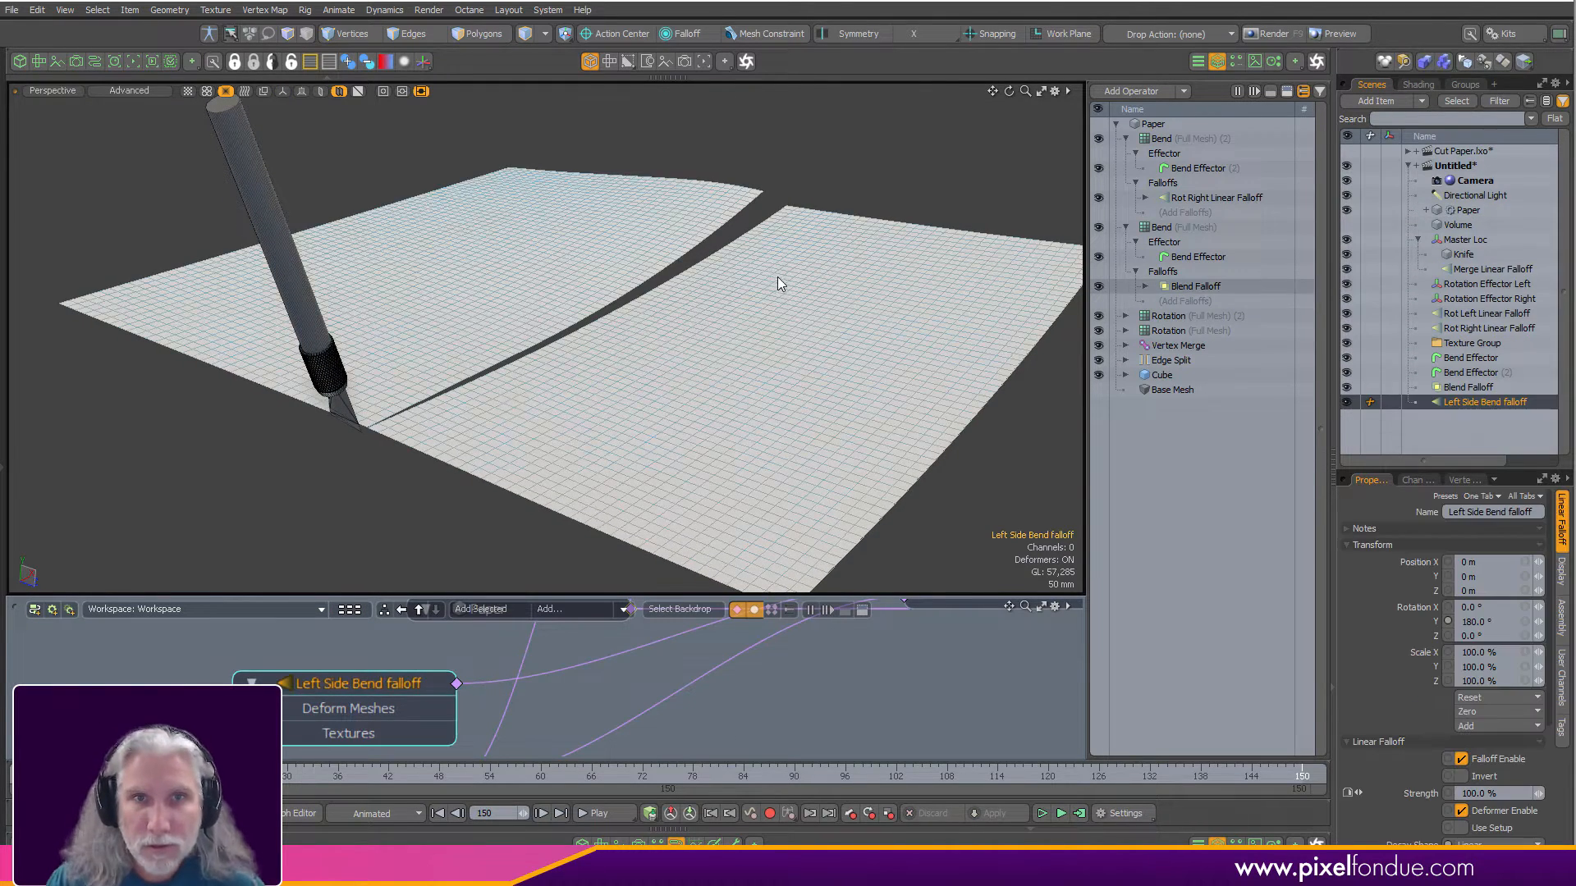
key(ctrl+3)
click(636, 201)
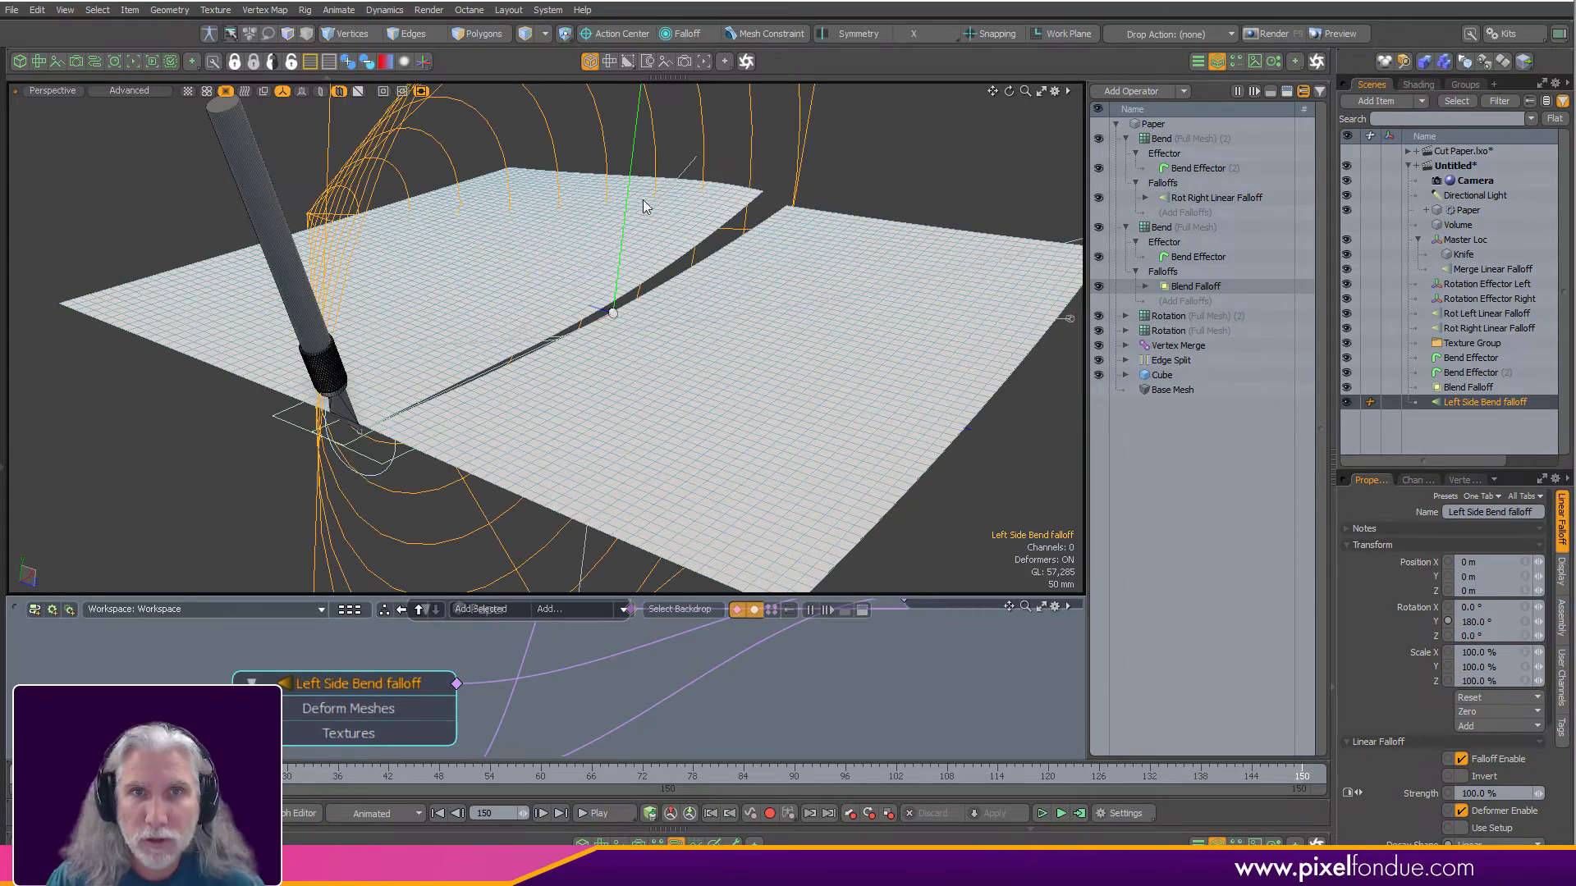
alt+drag(643, 206, 747, 255)
key(y)
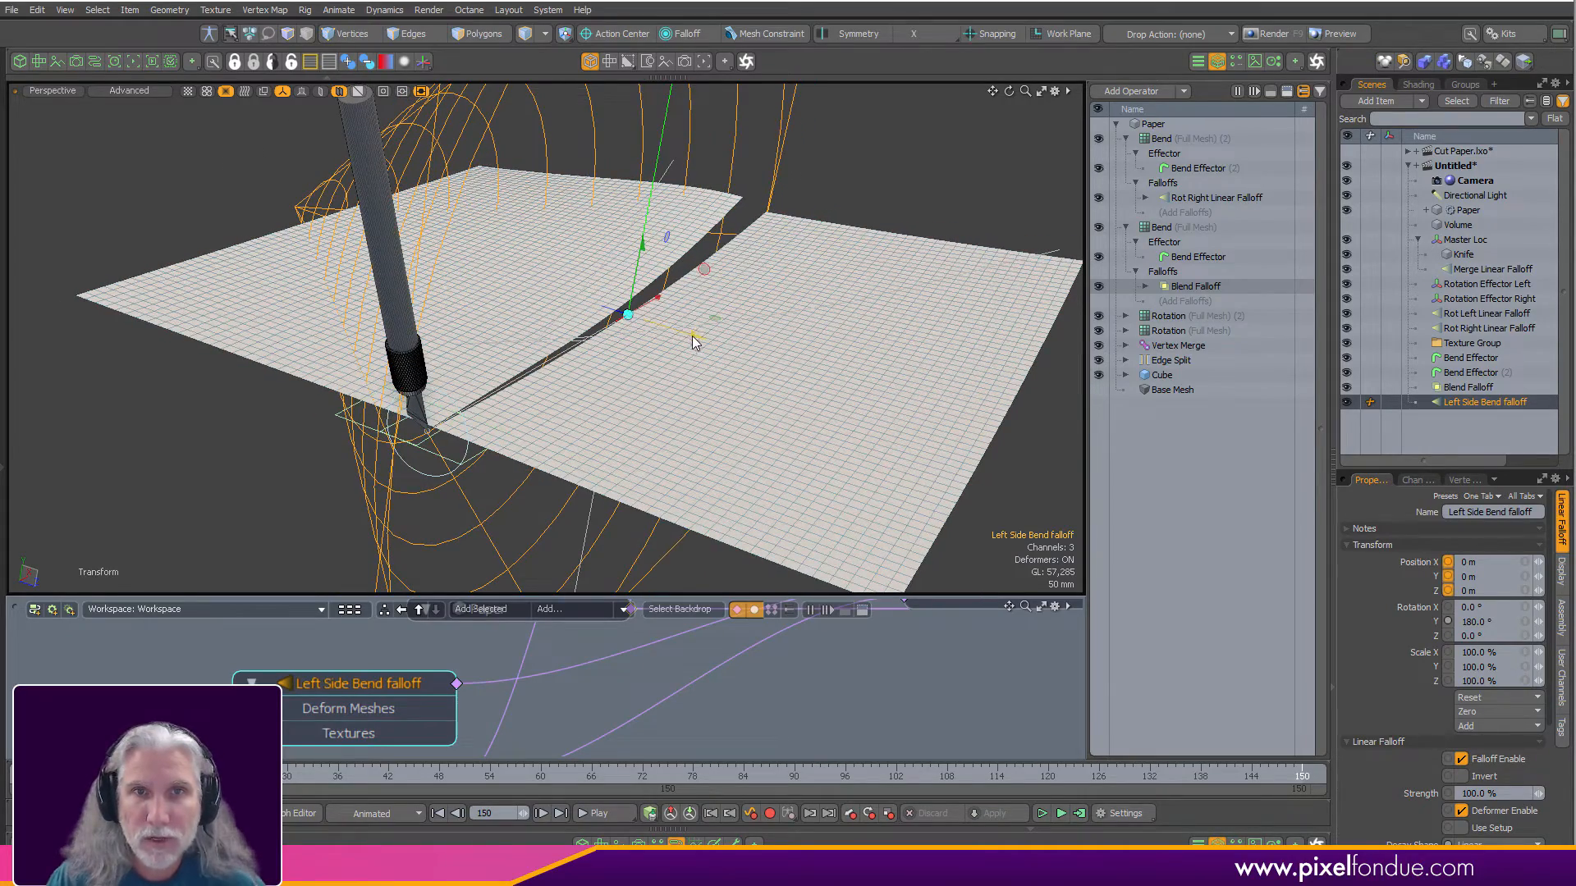
drag(694, 339, 824, 271)
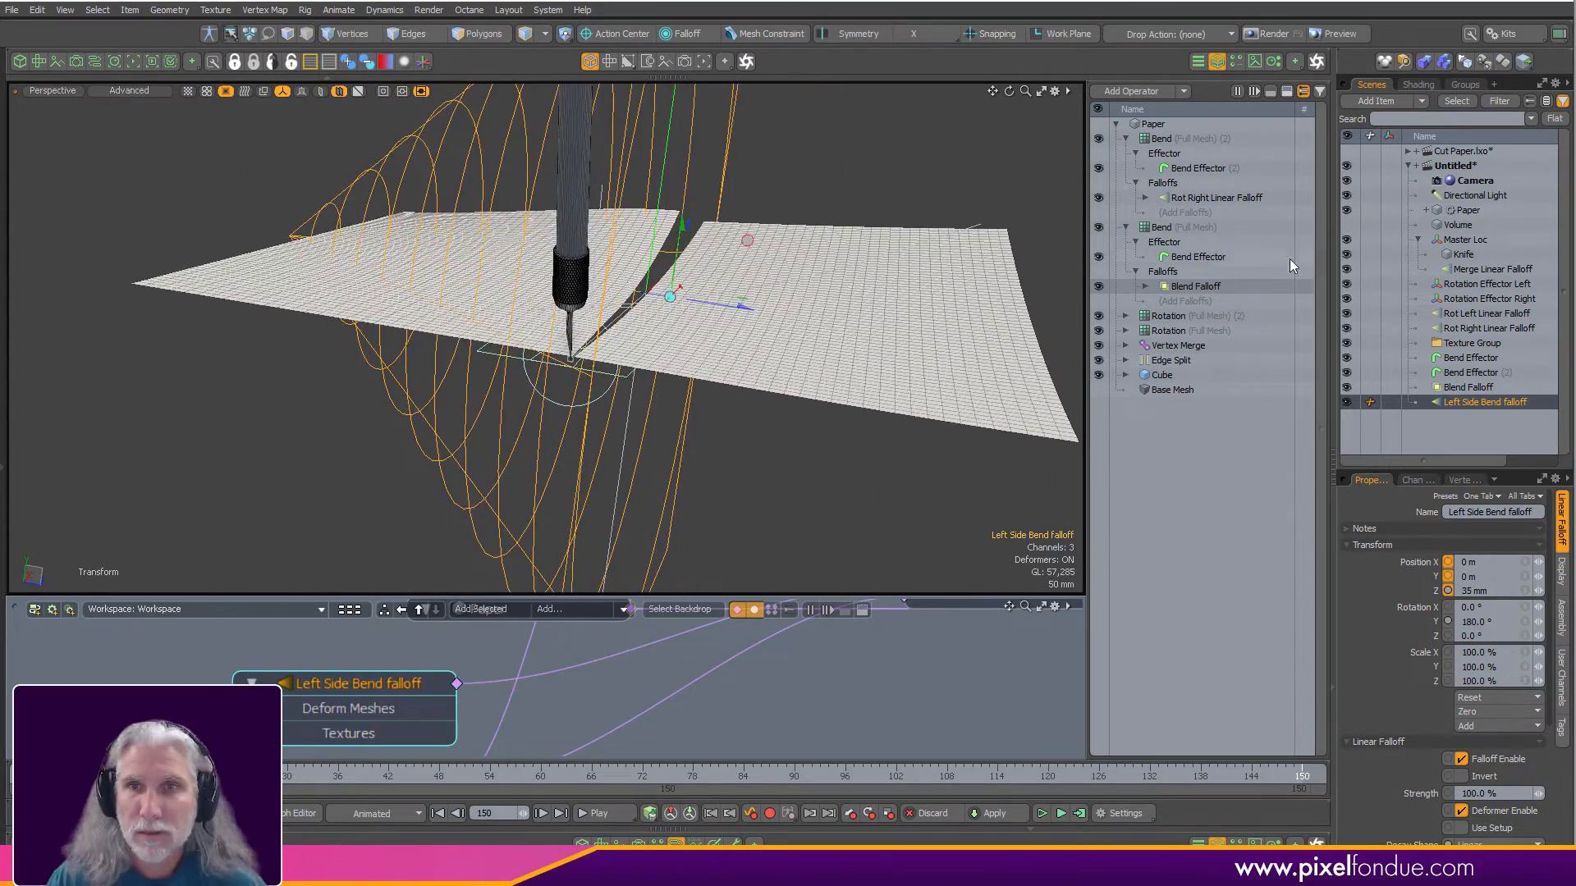
Rotate the left side's Bend Effector to about -23° in Y and move it to about X -223 mm, Z -263 mm.
click(1472, 360)
drag(670, 325, 621, 332)
key(e)
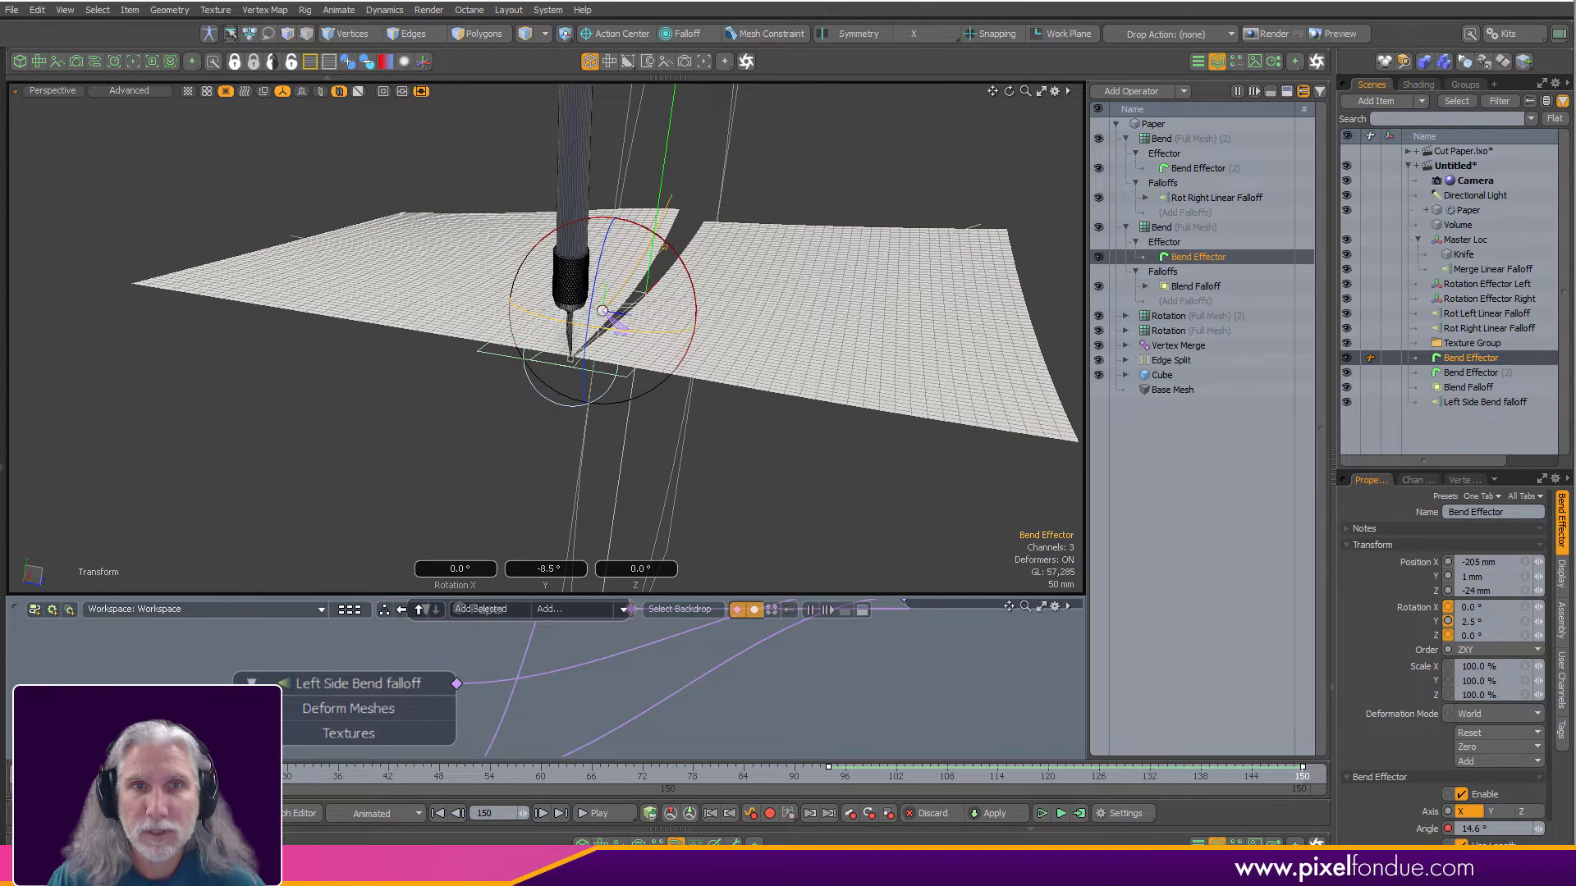
key(w)
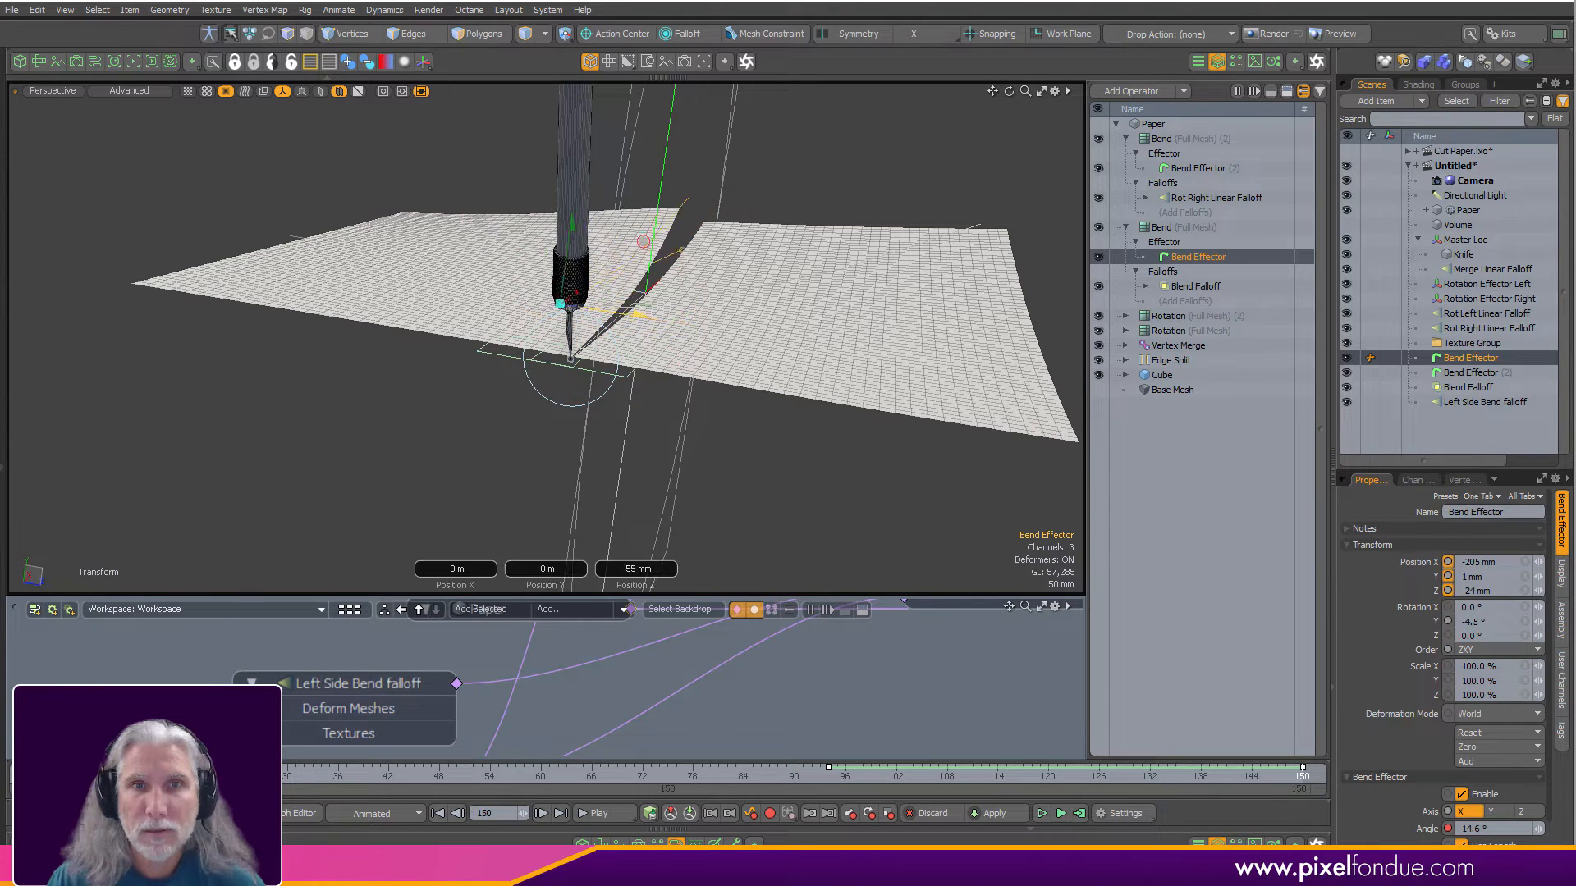
drag(621, 311, 627, 313)
alt+drag(460, 411, 542, 484)
key(e)
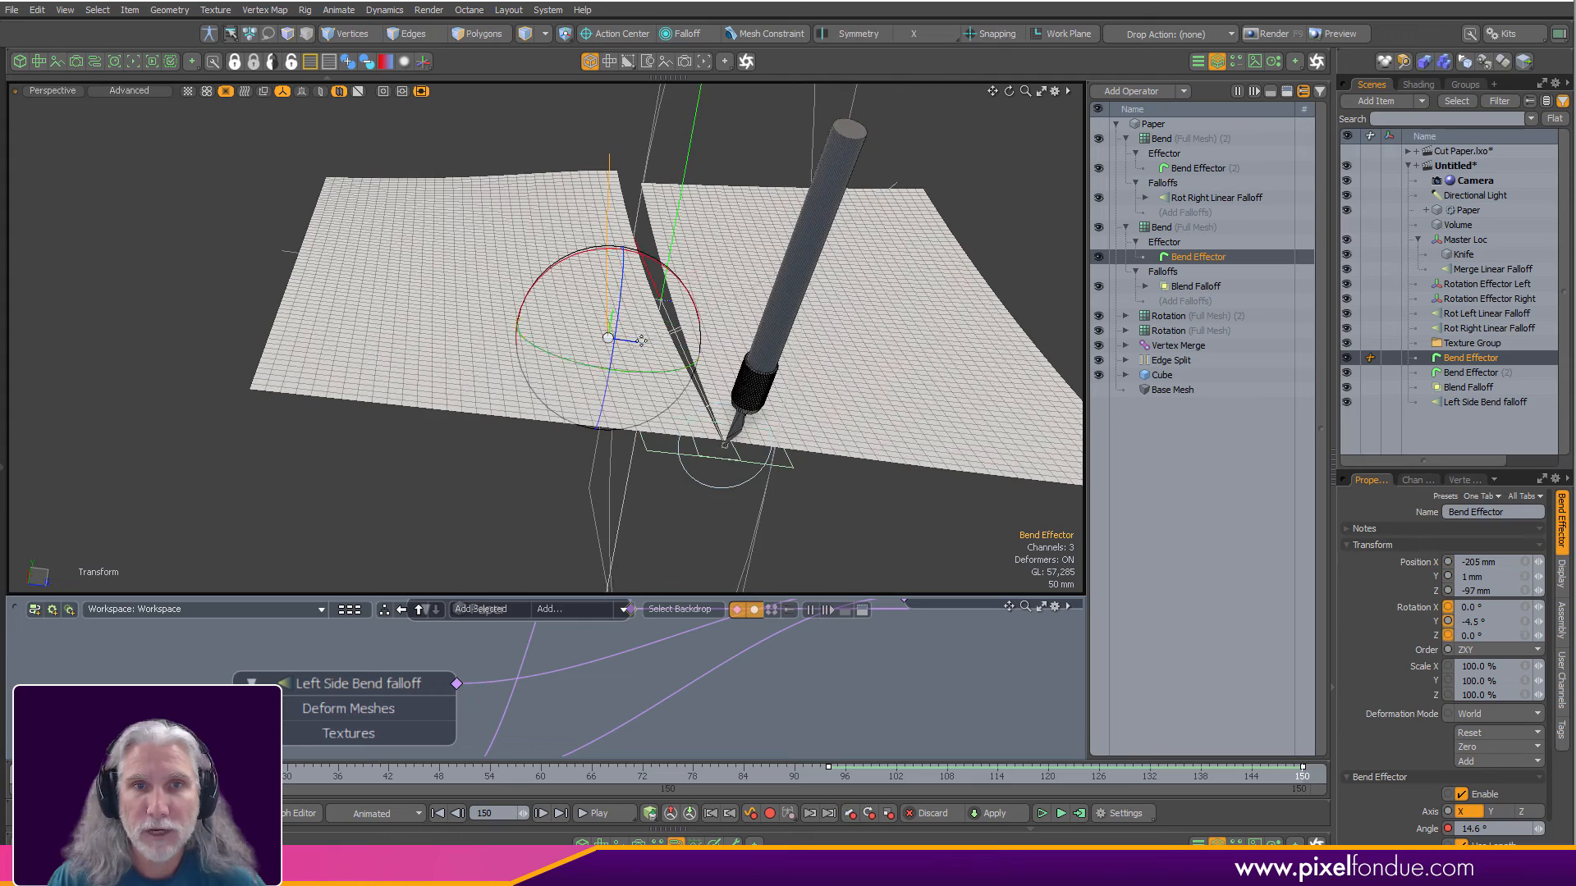
drag(638, 377, 614, 376)
key(w)
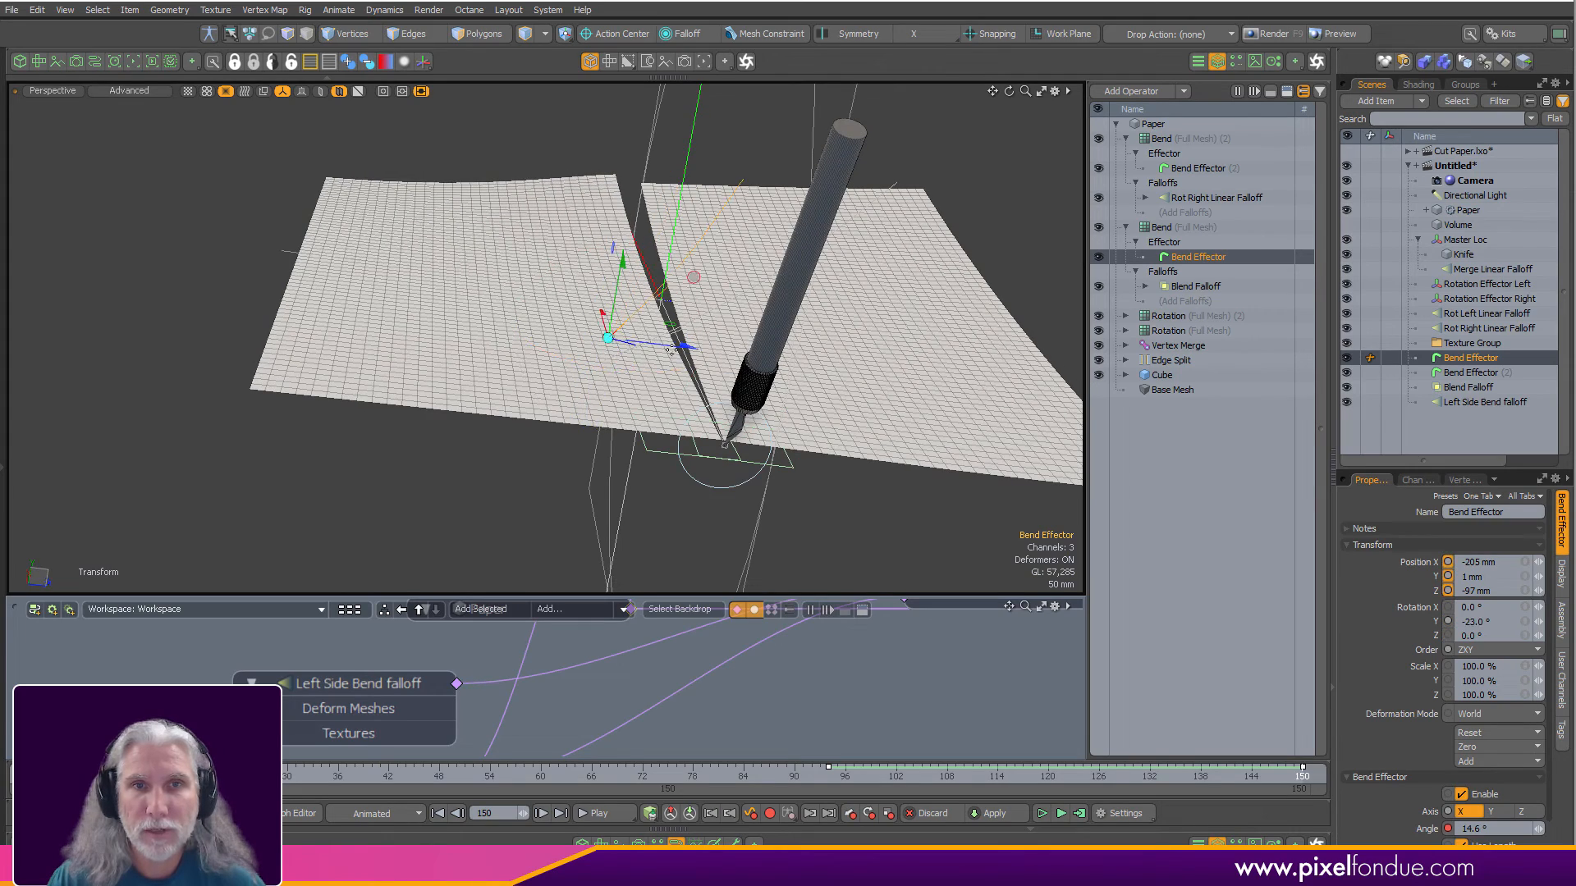
drag(677, 327, 508, 338)
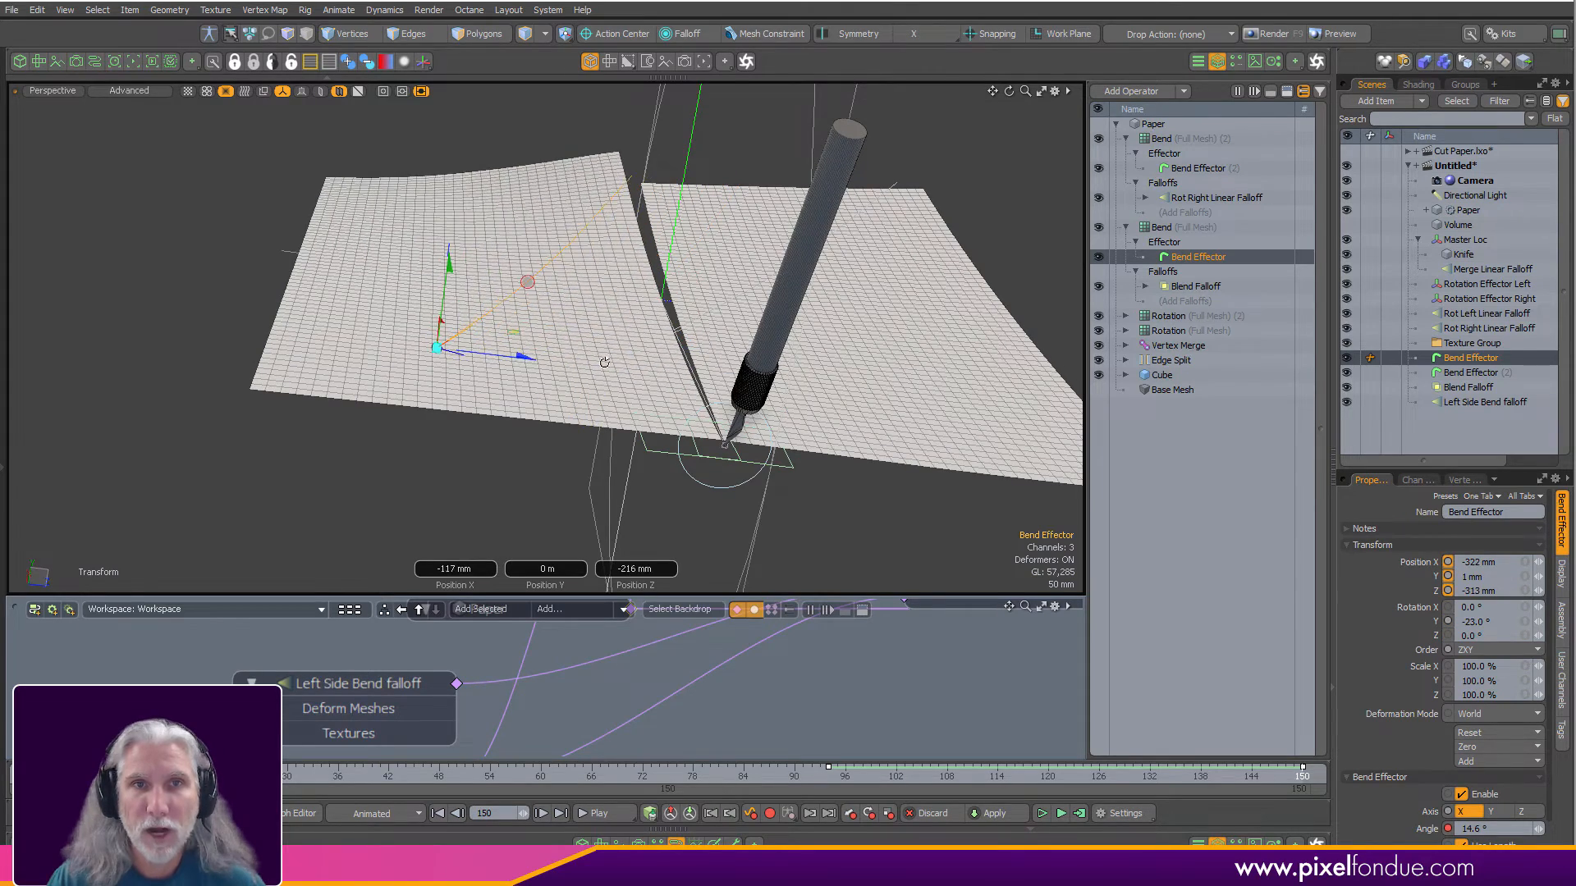
alt+drag(605, 362, 425, 302)
Show the Bend Effector's keys in an enlarged dope sheet and shift its starting keyframes earlier, to about frame 51.
click(768, 813)
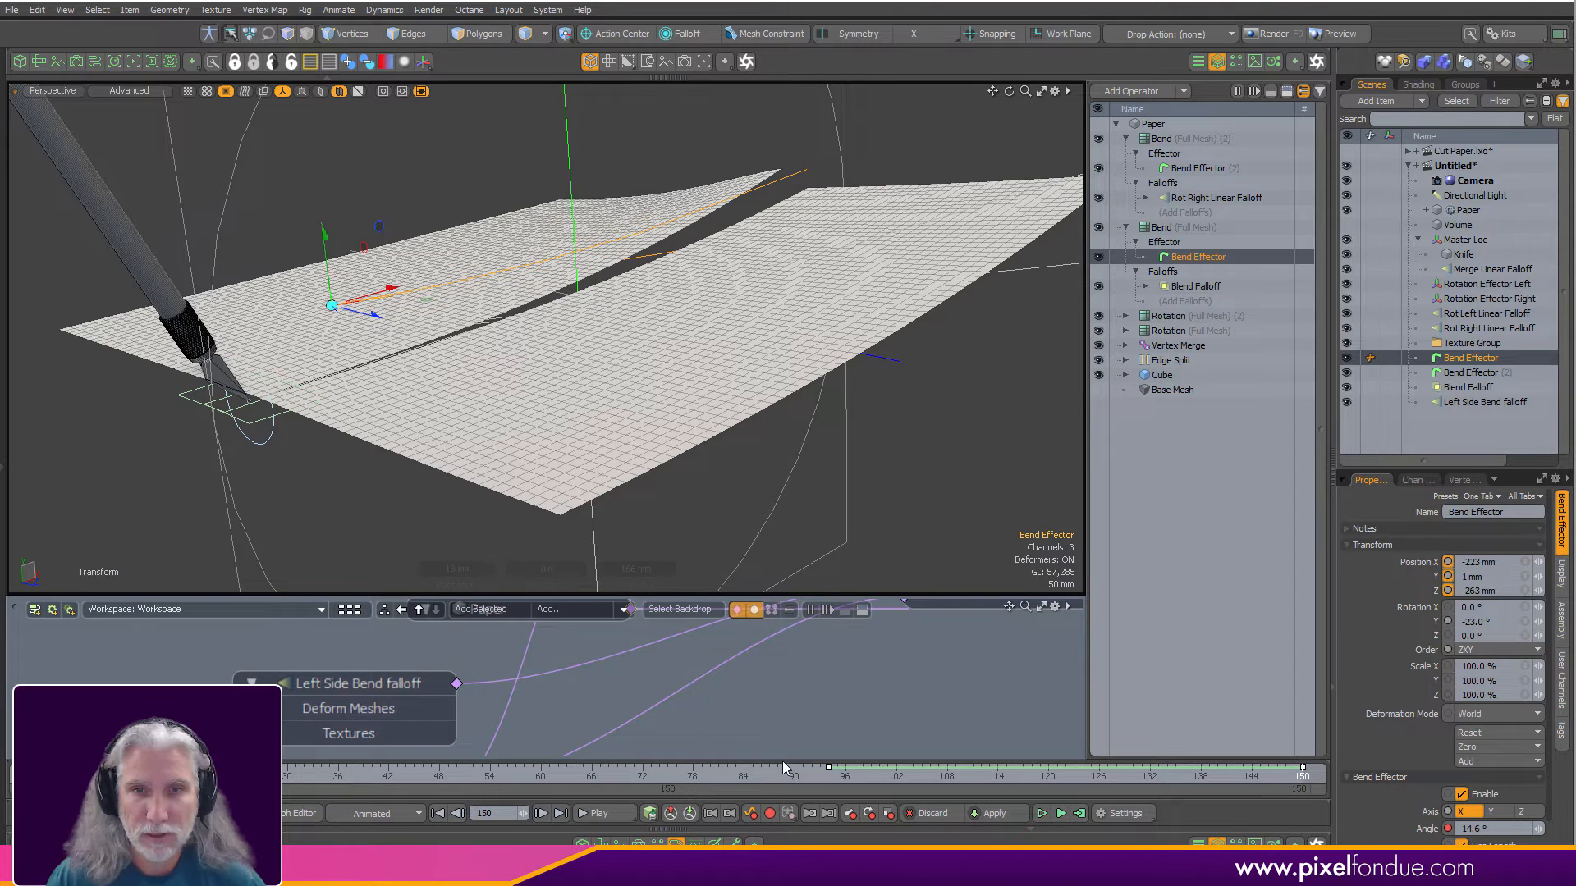
click(712, 844)
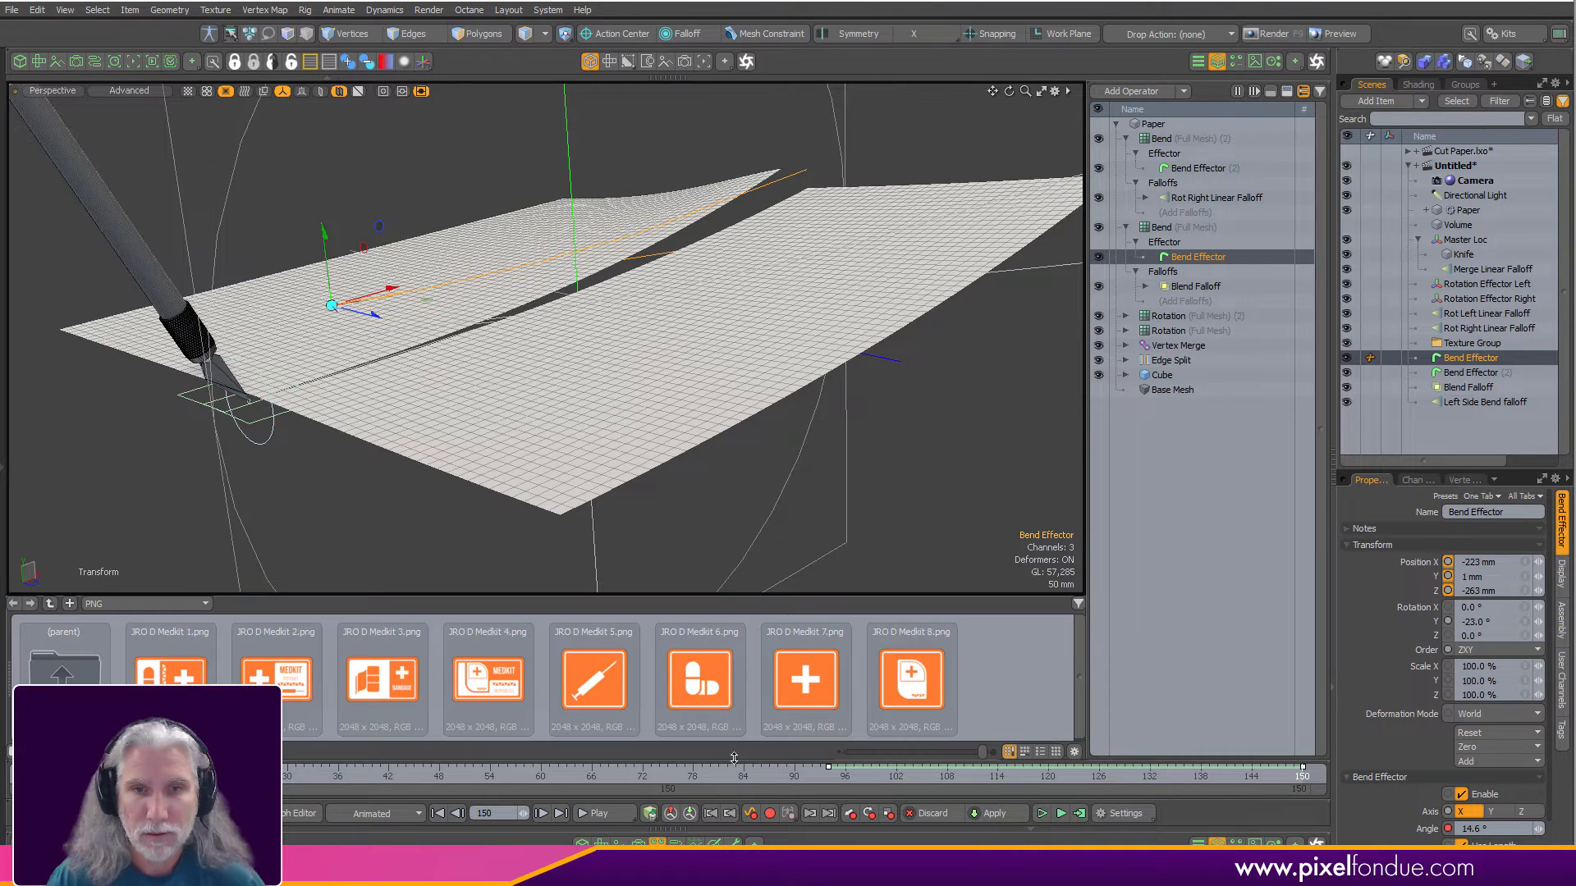
click(712, 844)
drag(711, 756, 820, 556)
drag(928, 601, 596, 657)
At frame 150, try a Bend Effector Angle of 33° and settle on 25°.
click(521, 776)
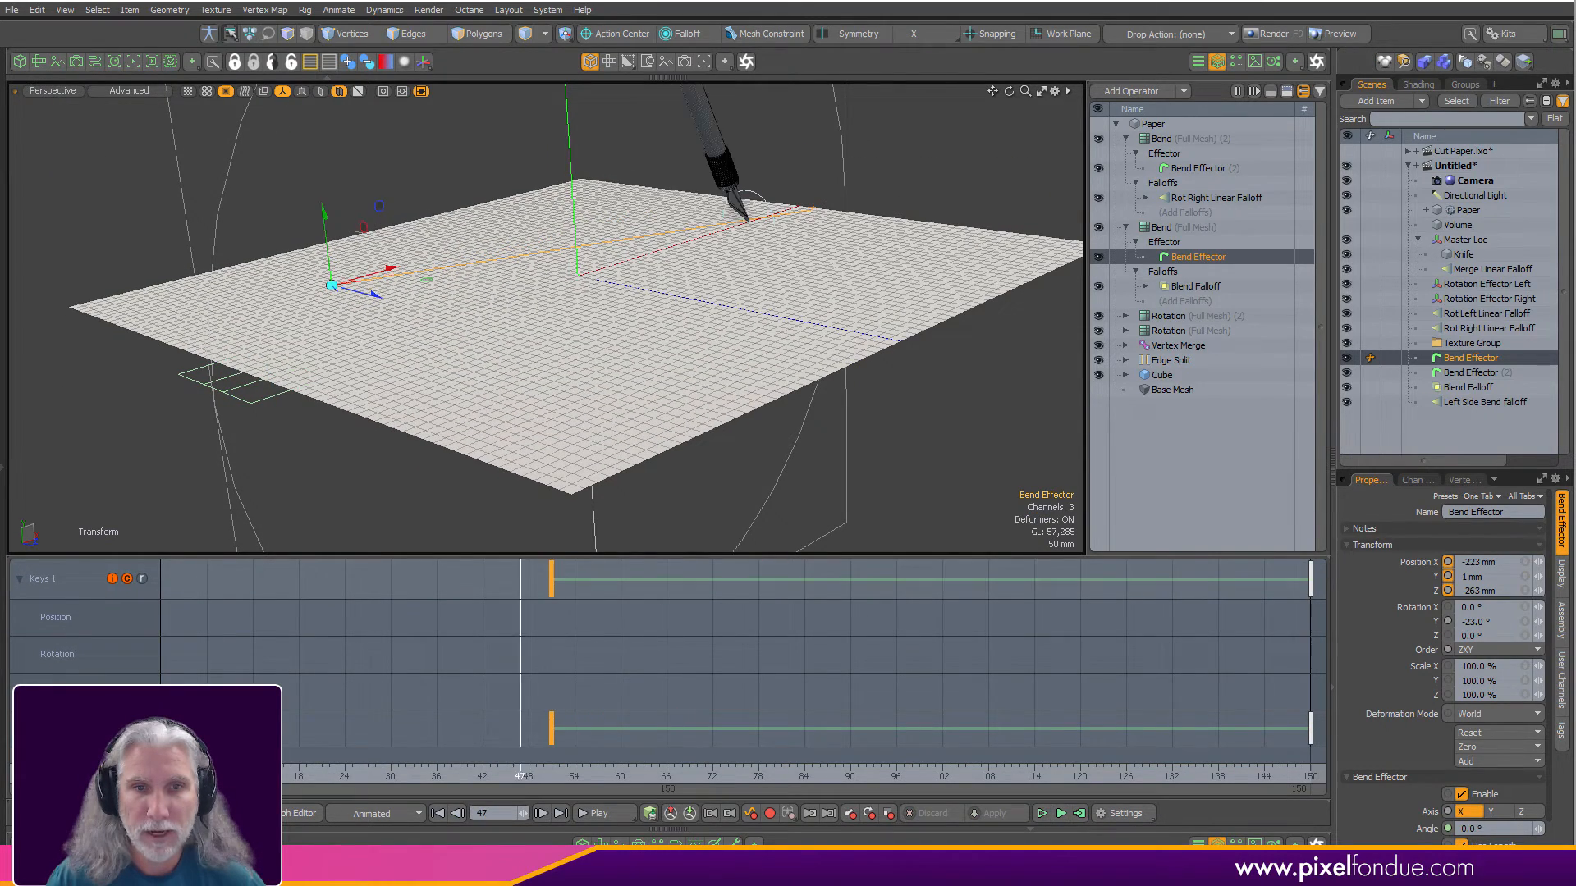
drag(521, 776, 1310, 776)
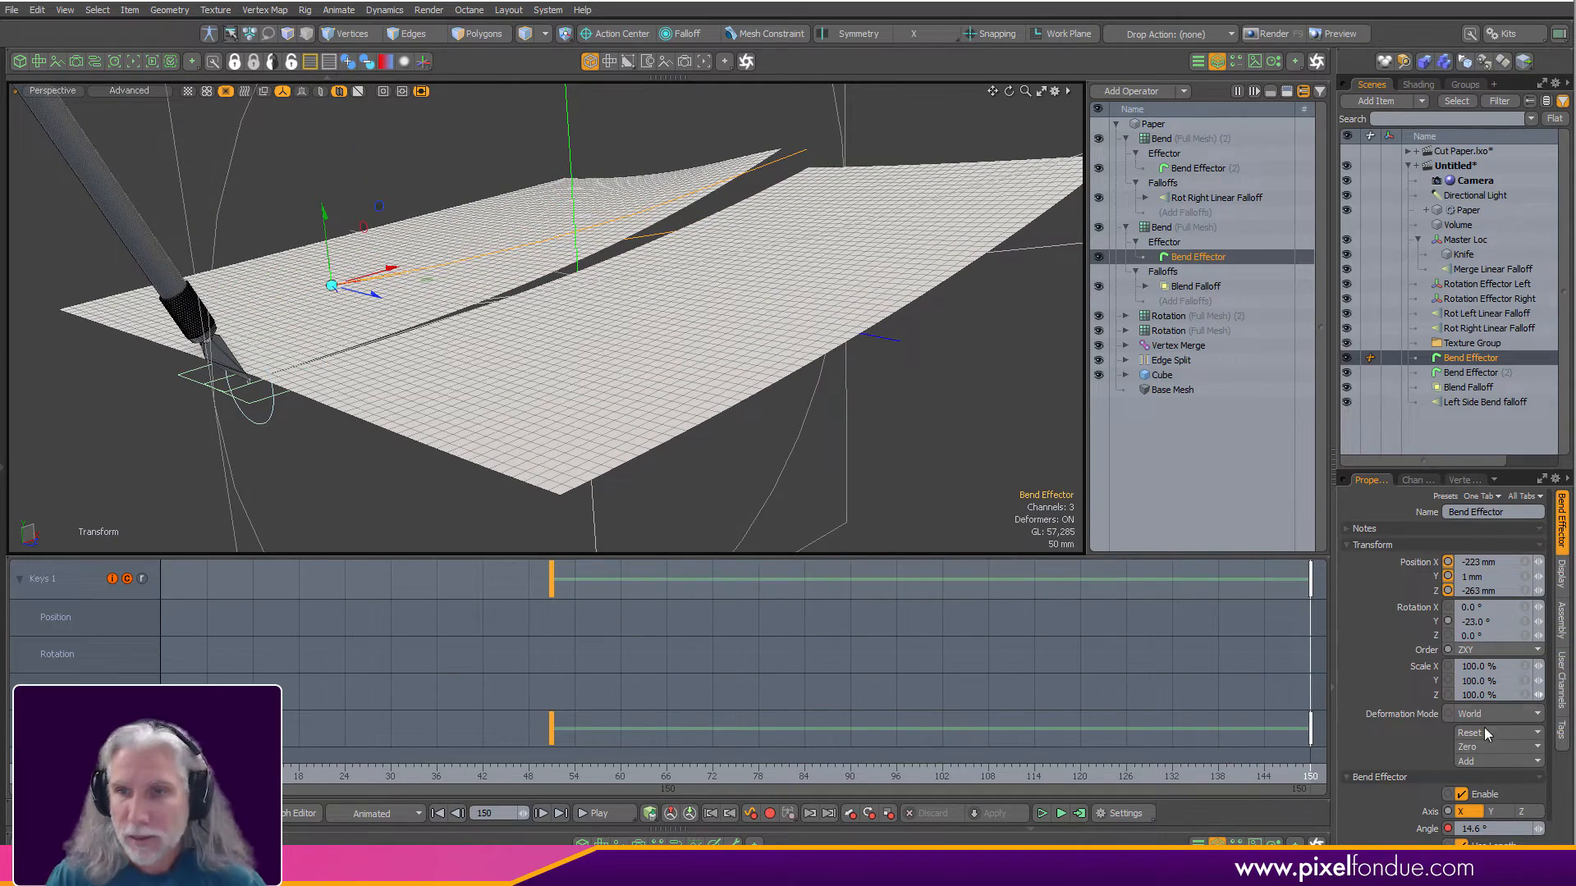
click(1484, 828)
text(33)
key(Return)
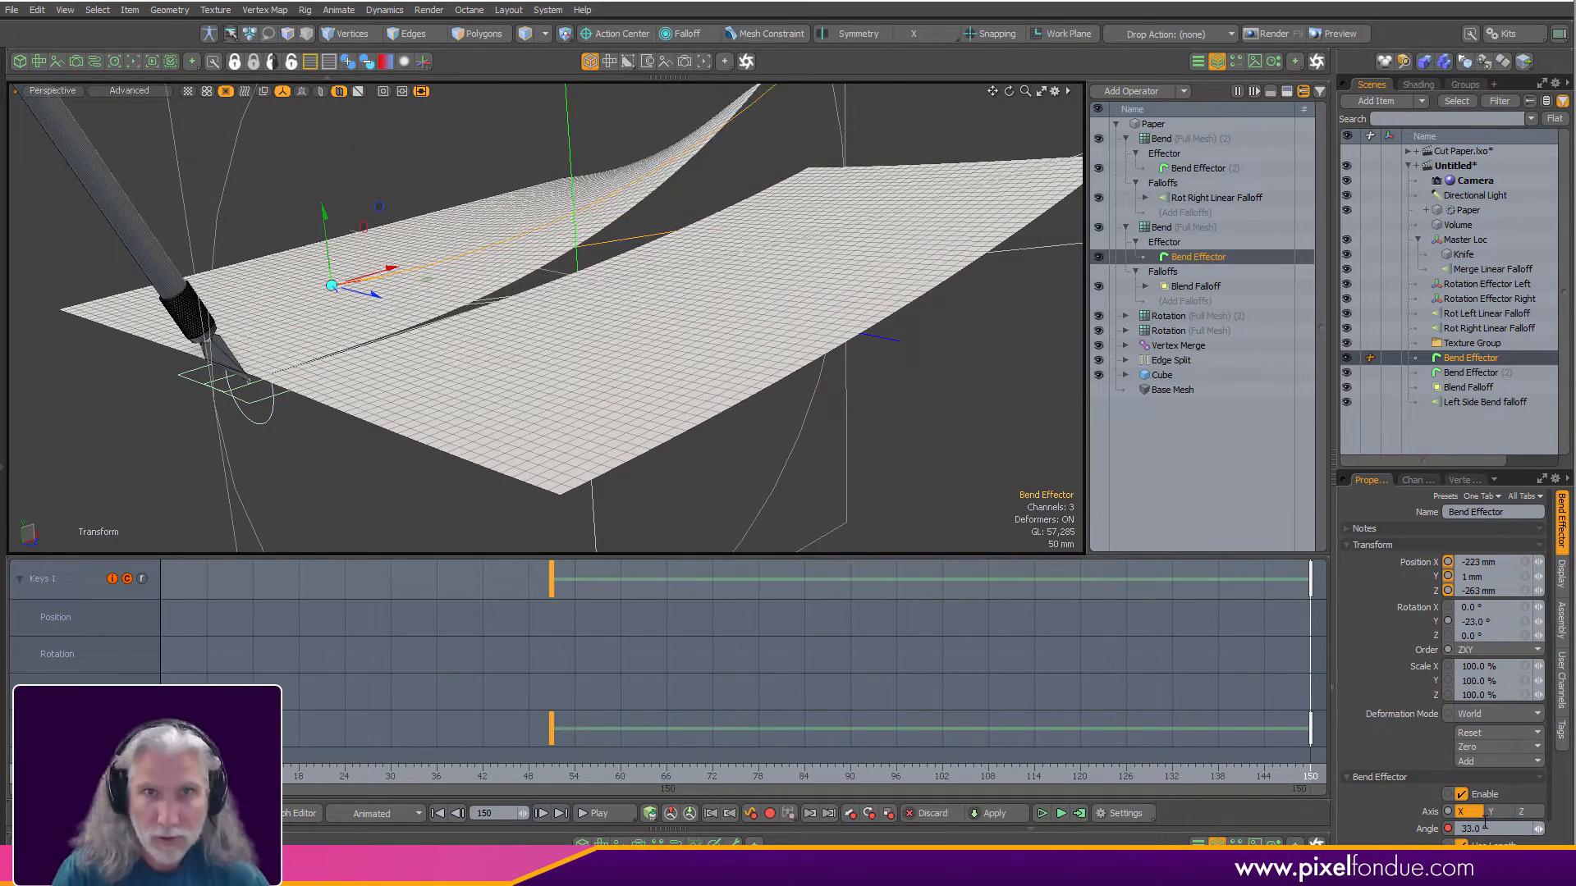
alt+drag(885, 232, 686, 329)
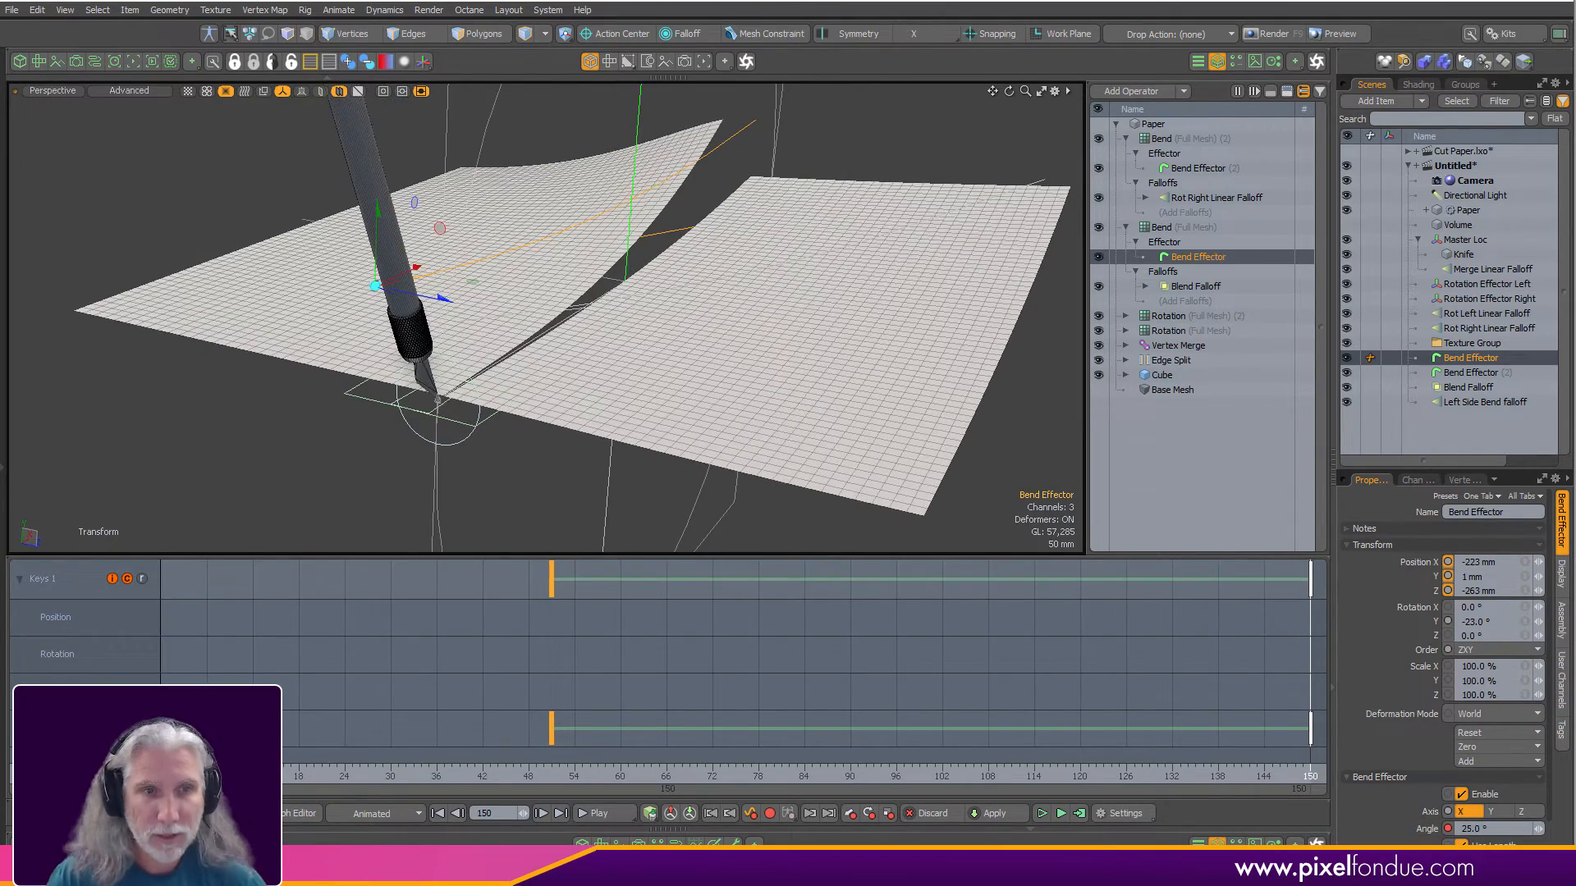
Move the Bend Effector's starting keyframes to about frame 32, scrub through to frame 150 and clear the selection.
click(161, 775)
drag(160, 774, 797, 774)
drag(589, 622, 444, 622)
drag(200, 774, 1310, 774)
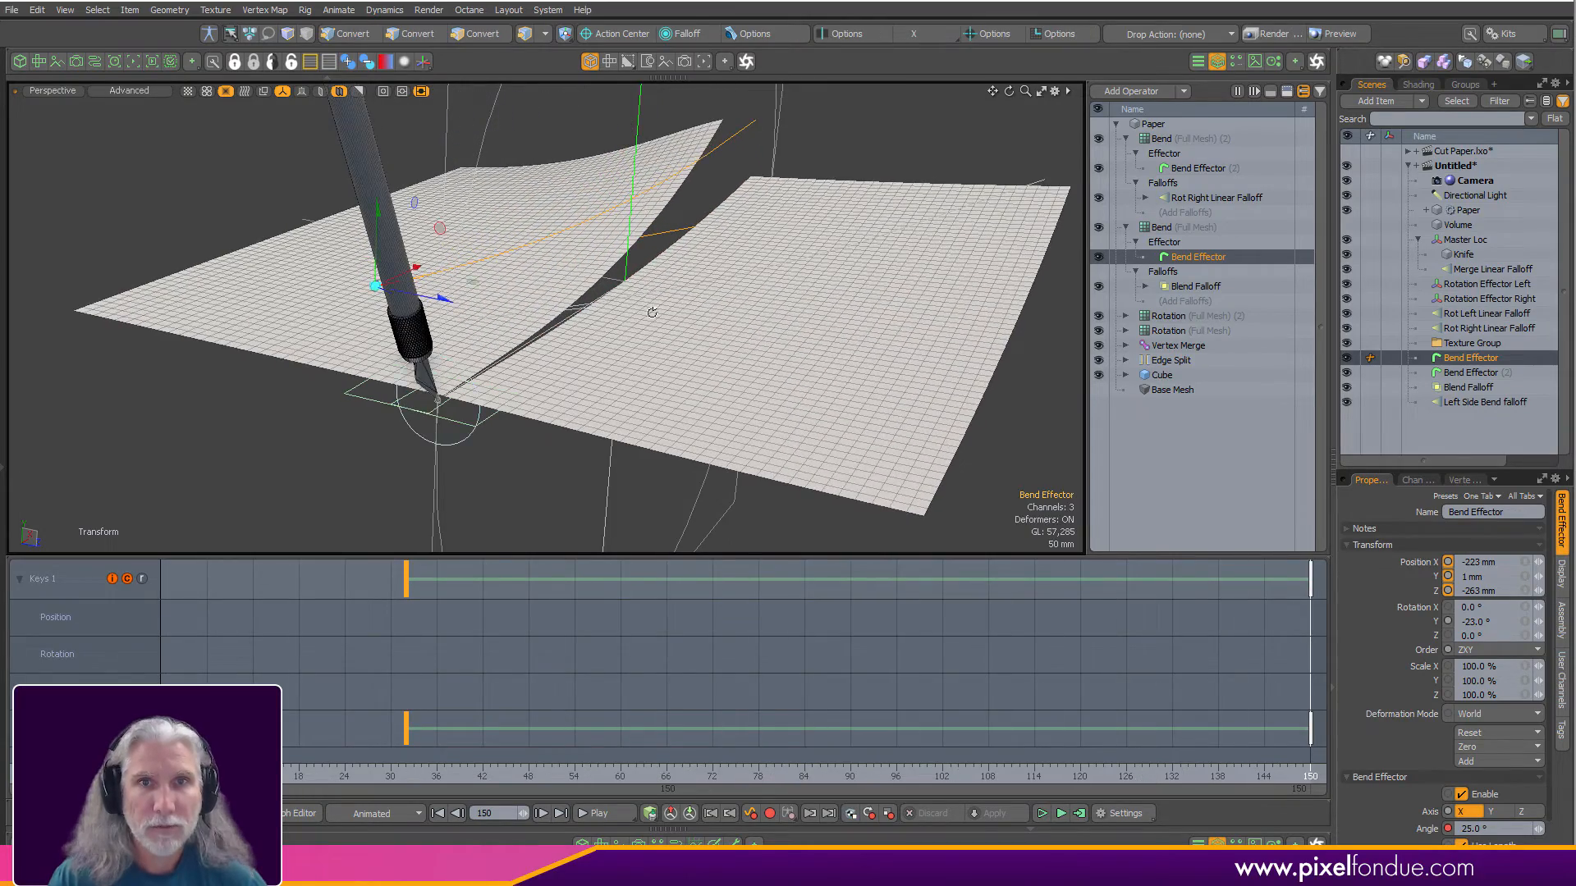
alt+drag(647, 310, 725, 405)
scroll(821, 404, down, 3)
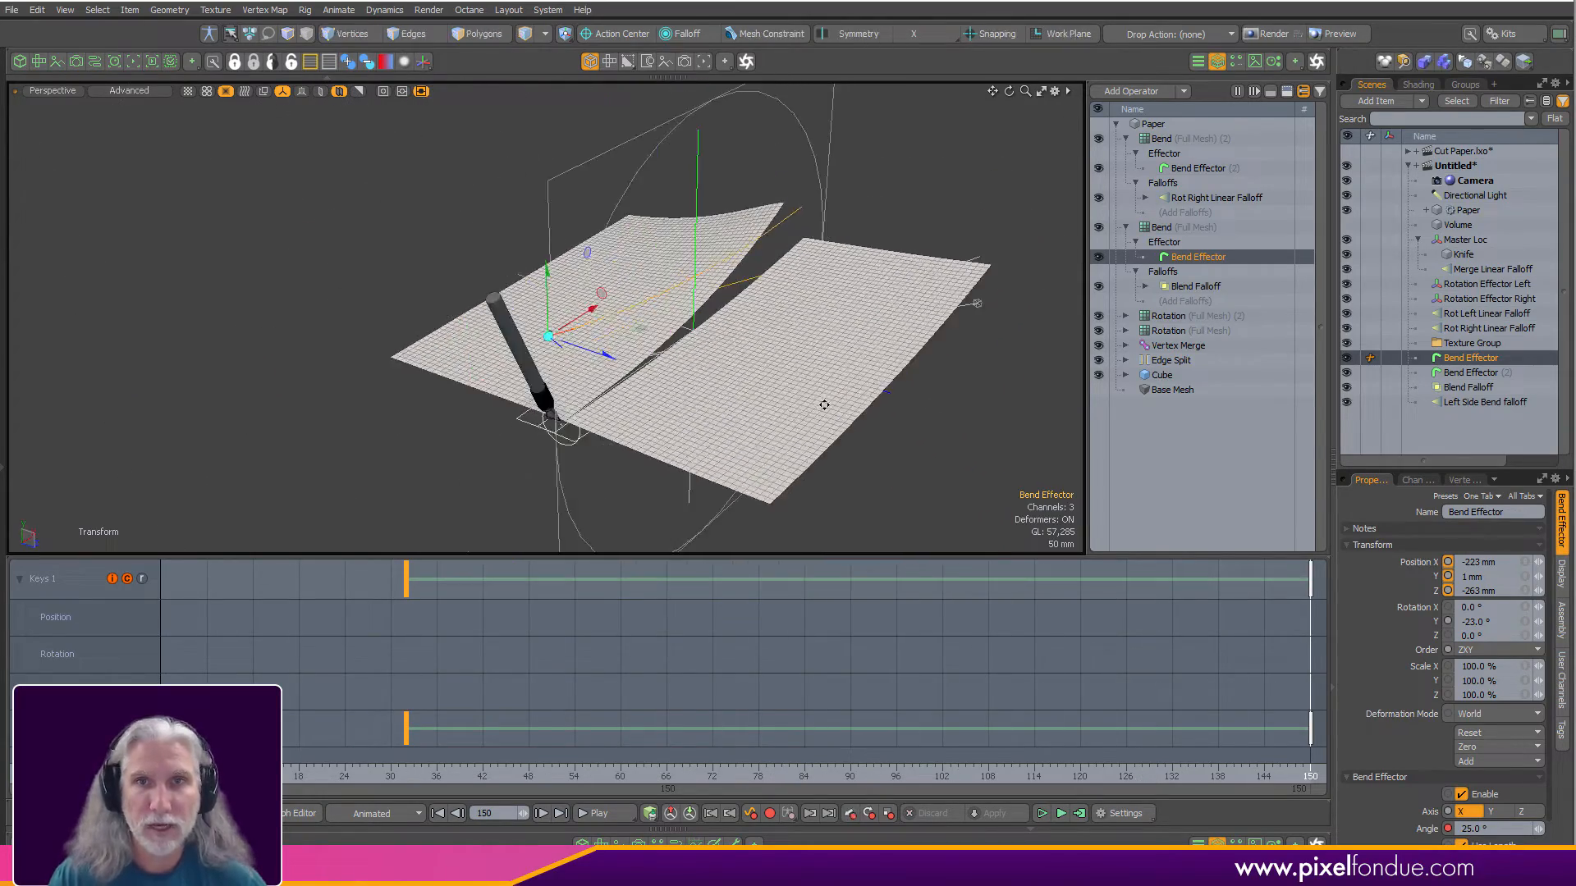
alt+shift+drag(821, 404, 755, 391)
key(Escape)
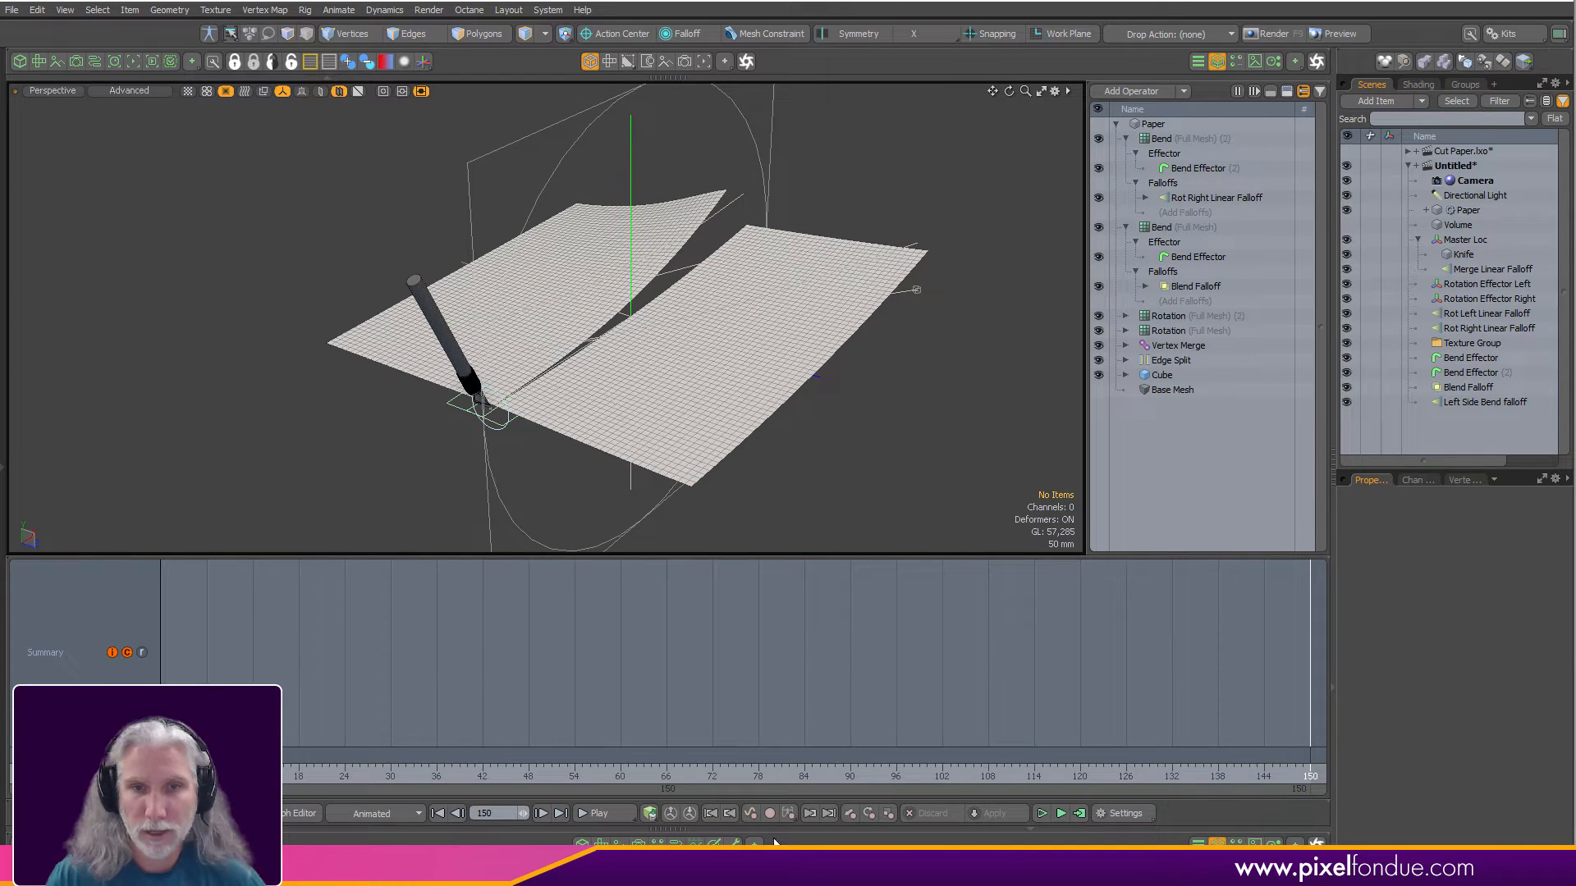
Add the right side's Bend (Full Mesh) (2) deformer to the enlarged schematic, below the left-side nodes.
click(675, 843)
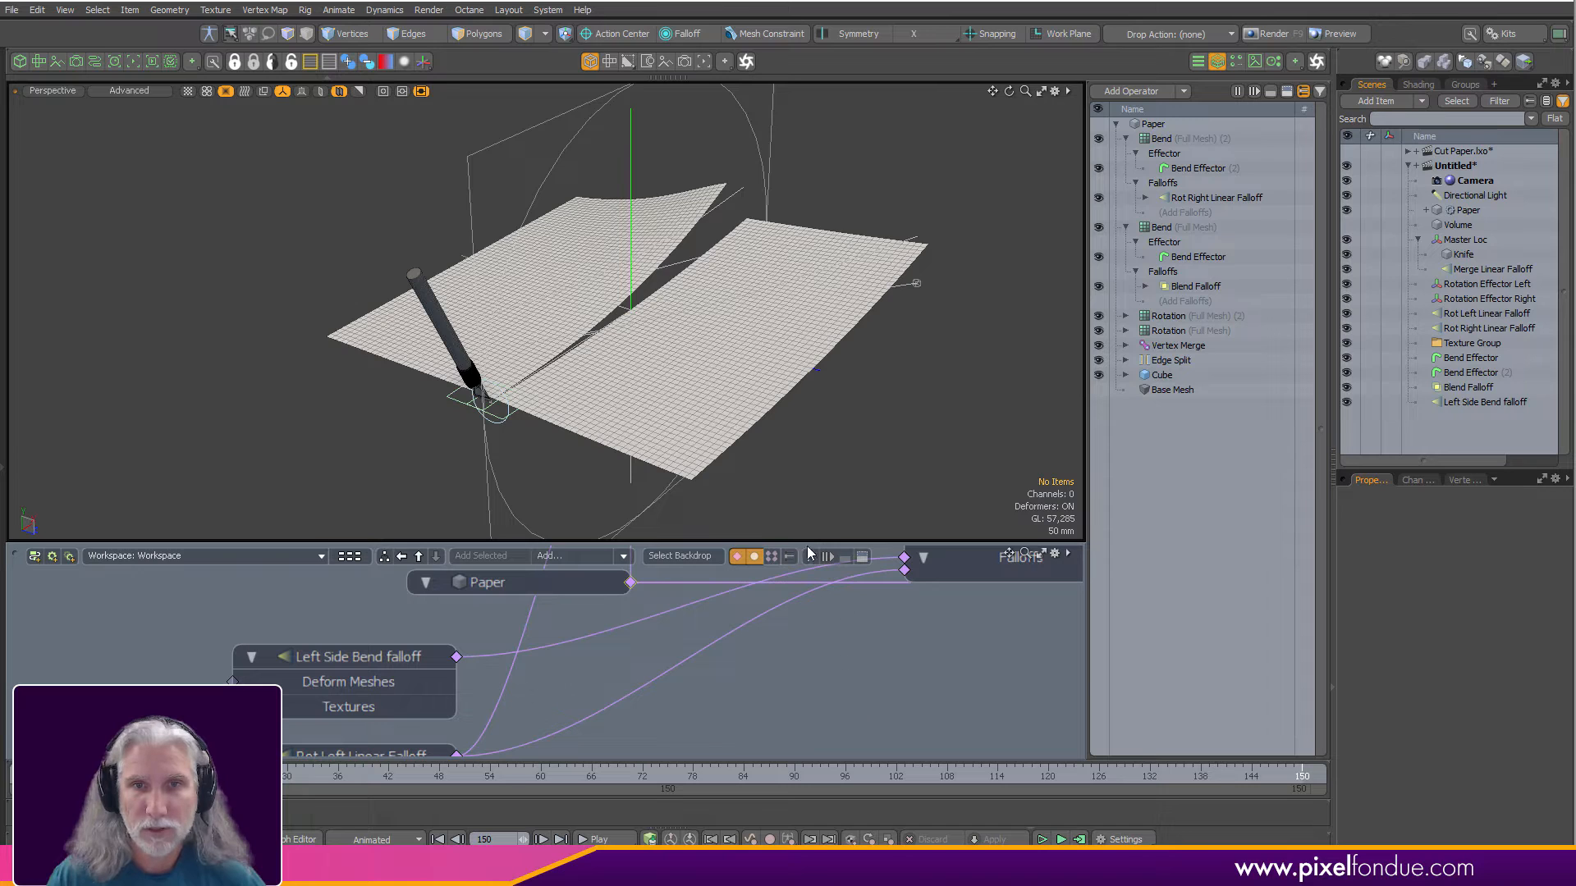
drag(812, 541, 837, 321)
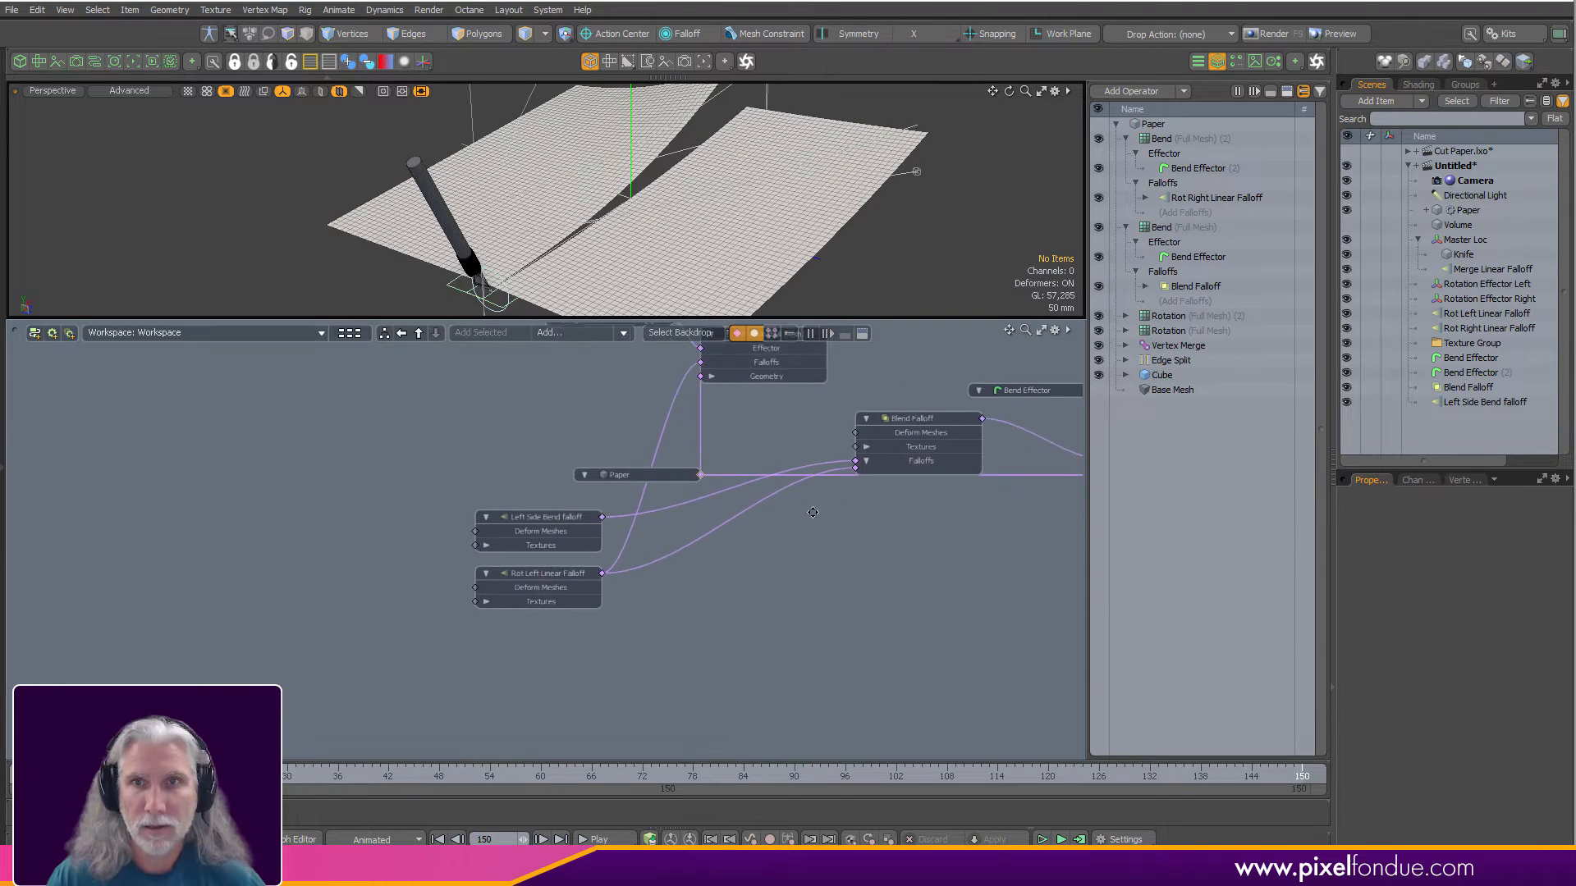
click(1165, 138)
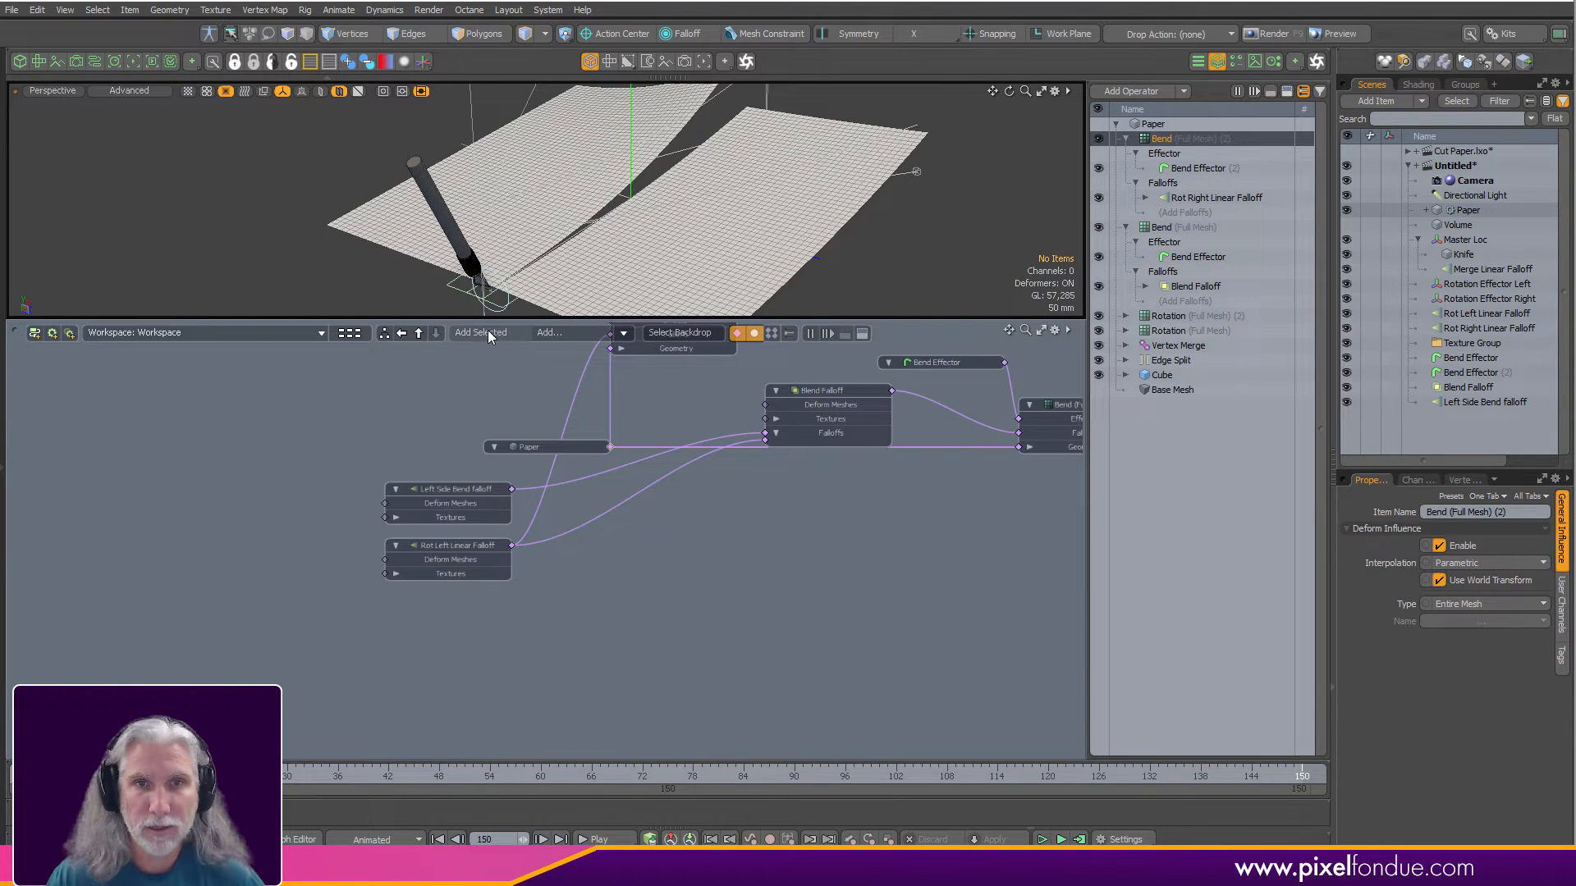
click(487, 331)
drag(588, 584, 440, 673)
scroll(860, 666, up, 2)
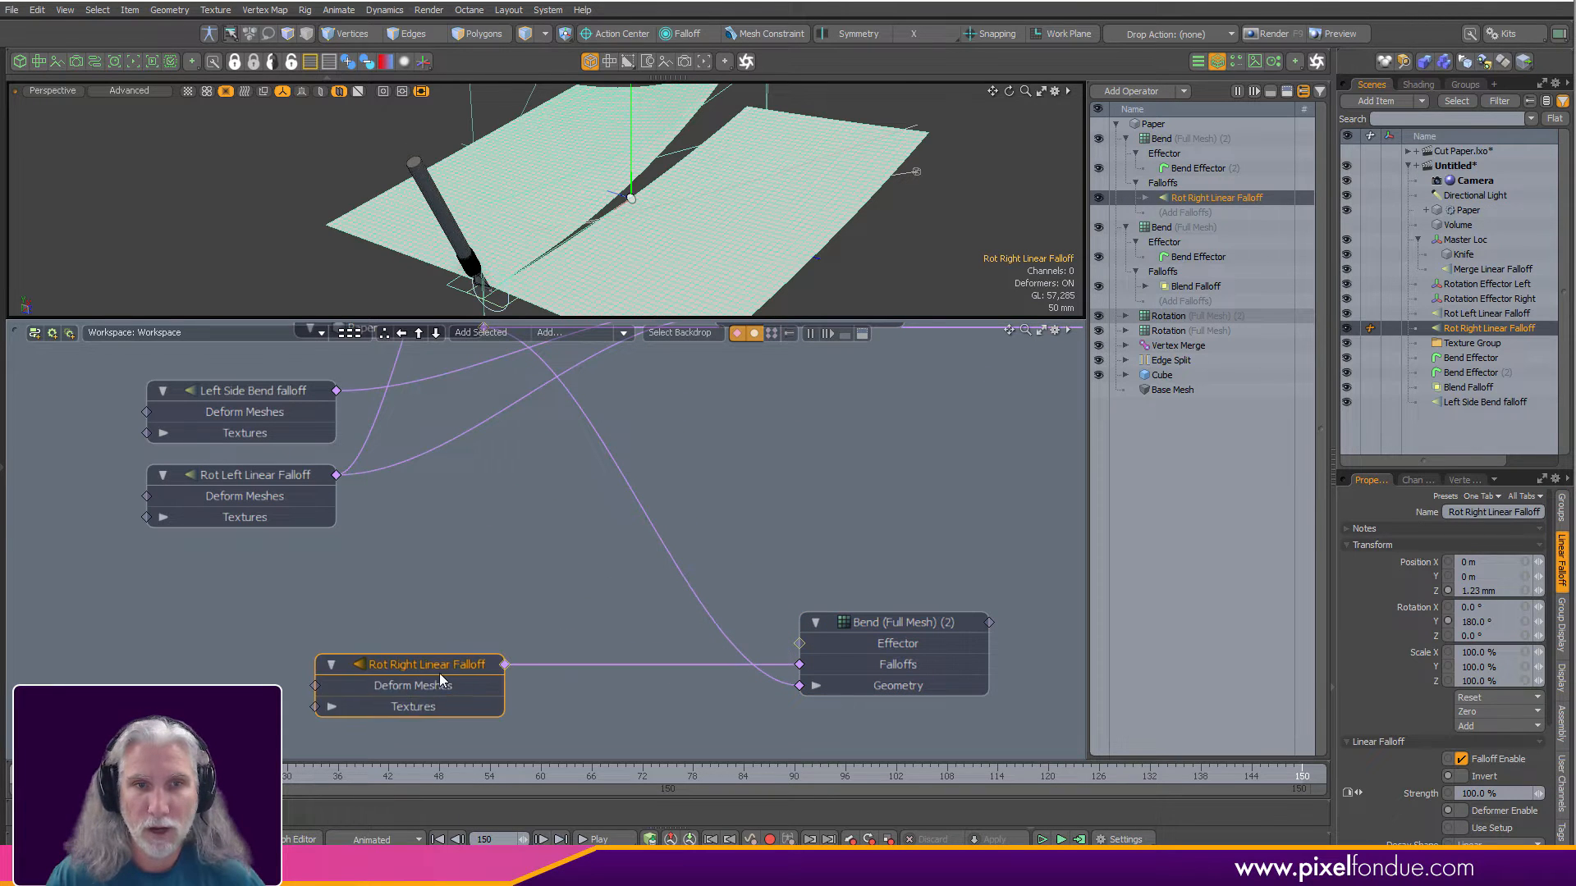
Insert a new Blend Falloff between Rot Right Linear Falloff and the Falloffs input of Bend (Full Mesh) (2).
ctrl+alt+drag(686, 685, 806, 638)
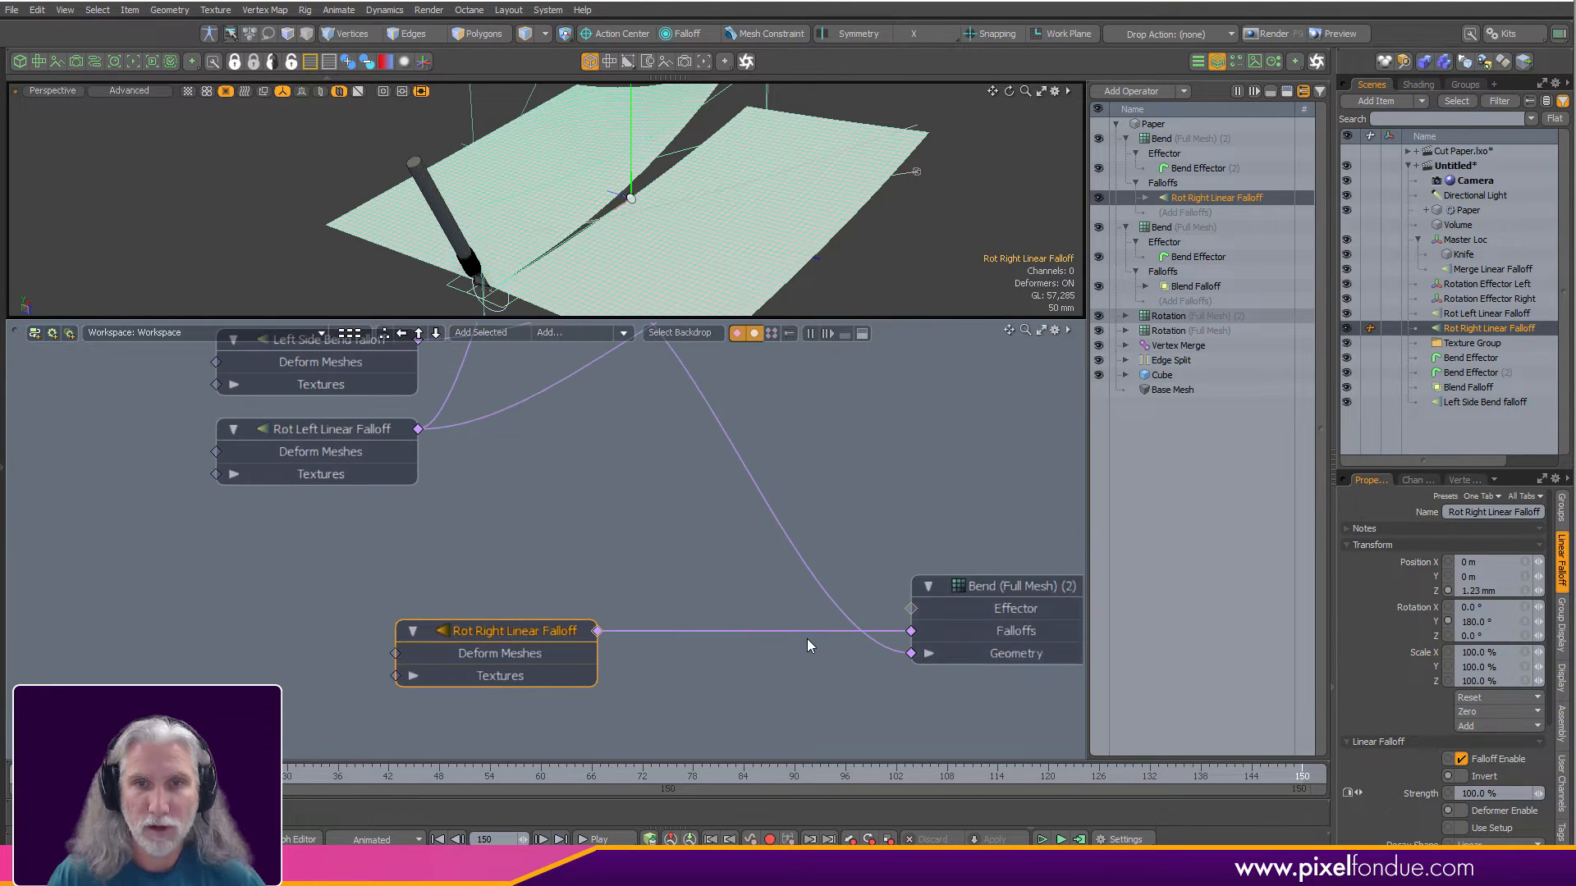
ctrl+click(821, 632)
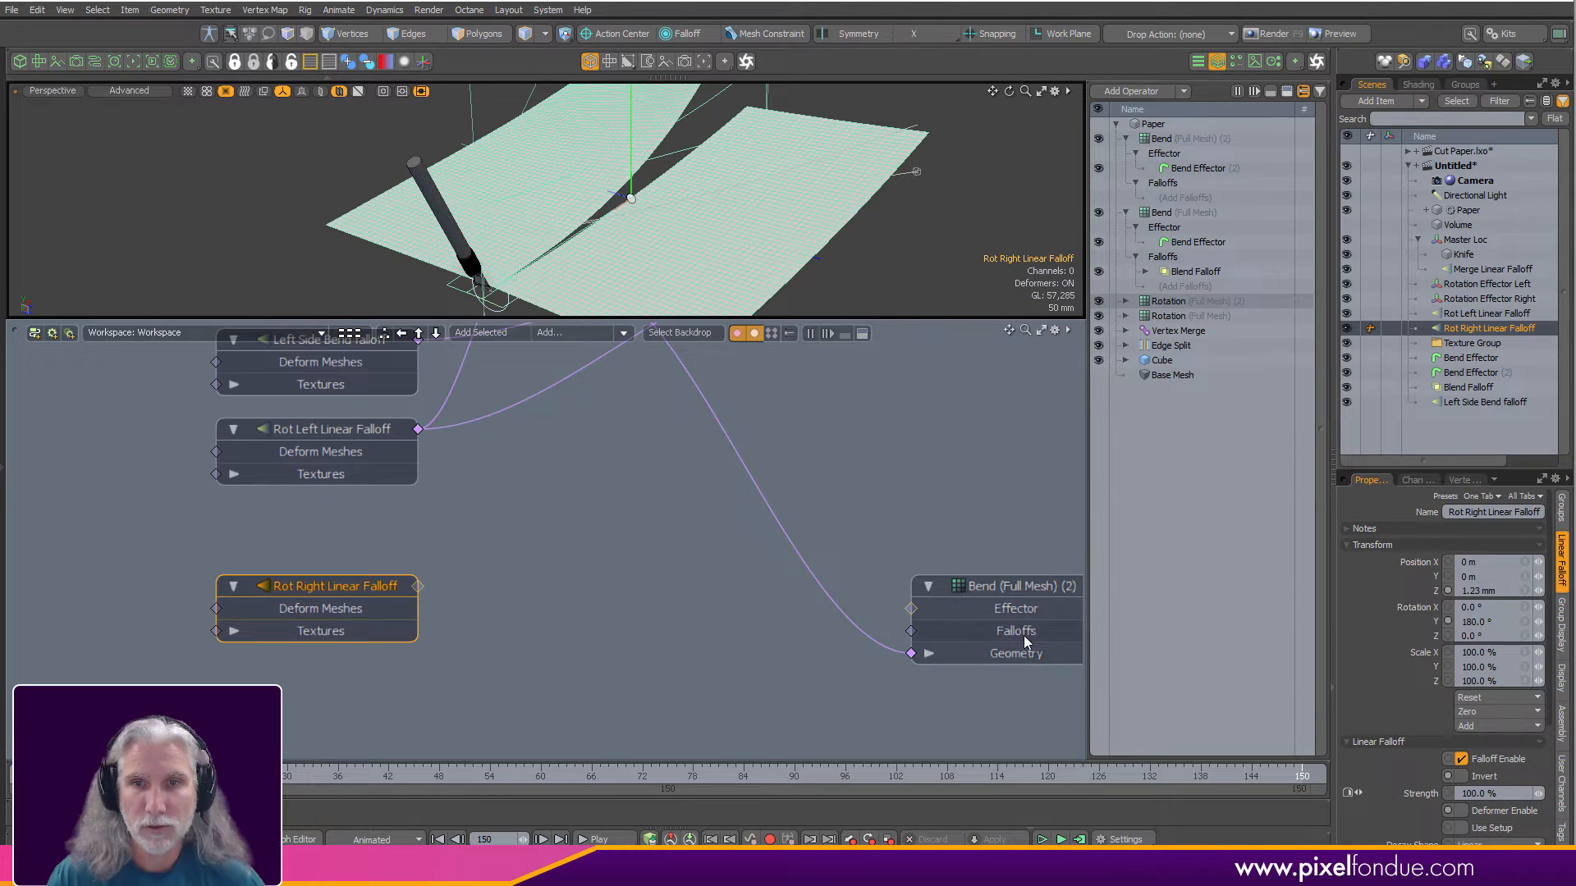
click(1002, 624)
click(579, 330)
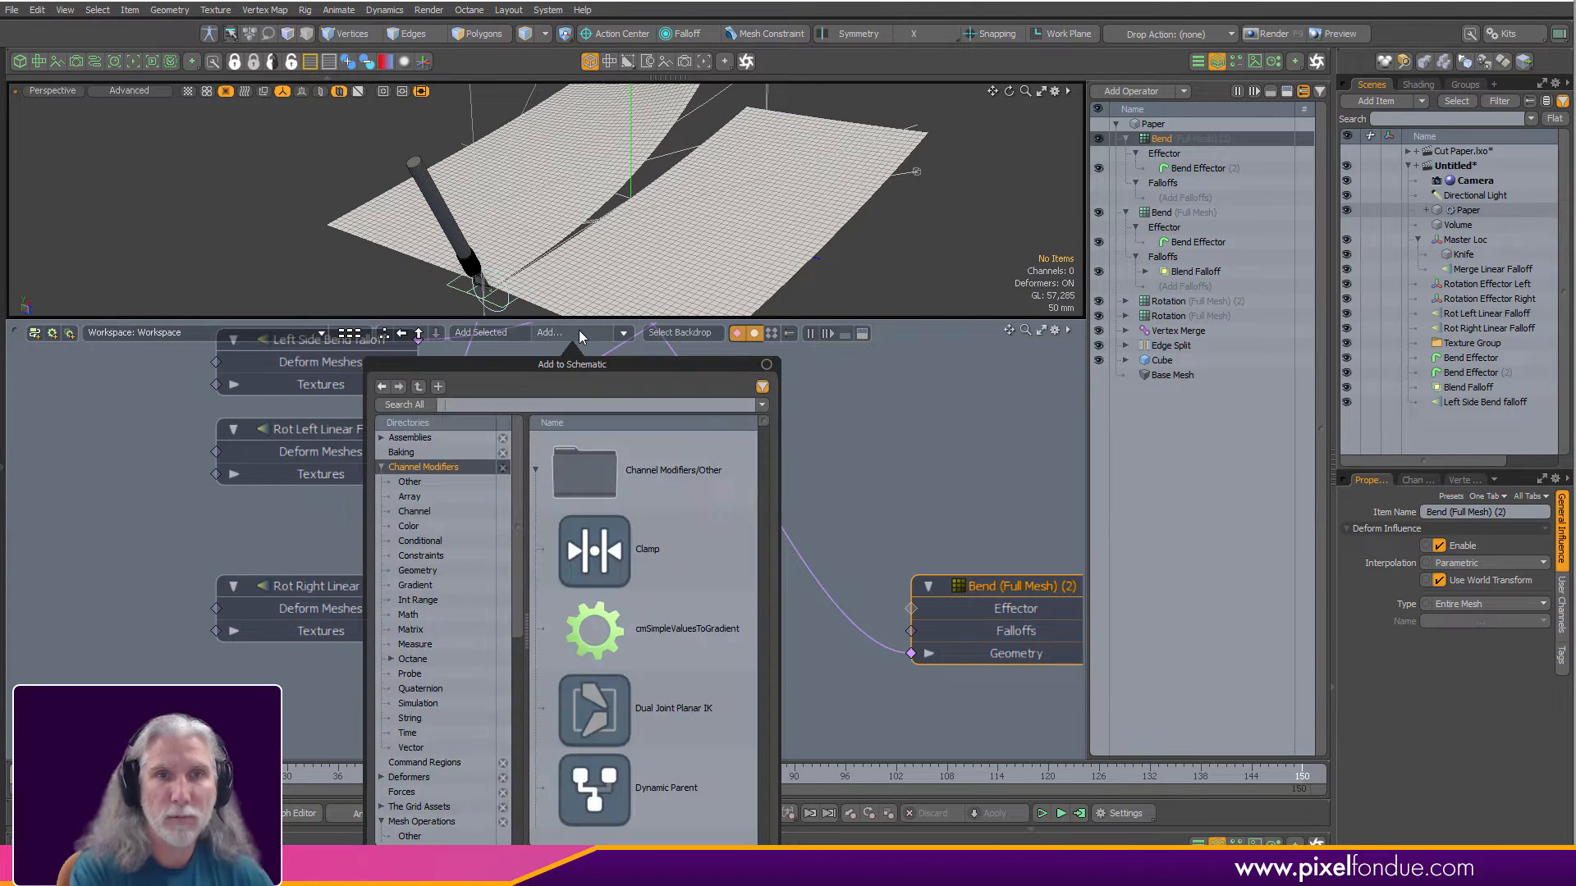
text(blend fal)
key(Return)
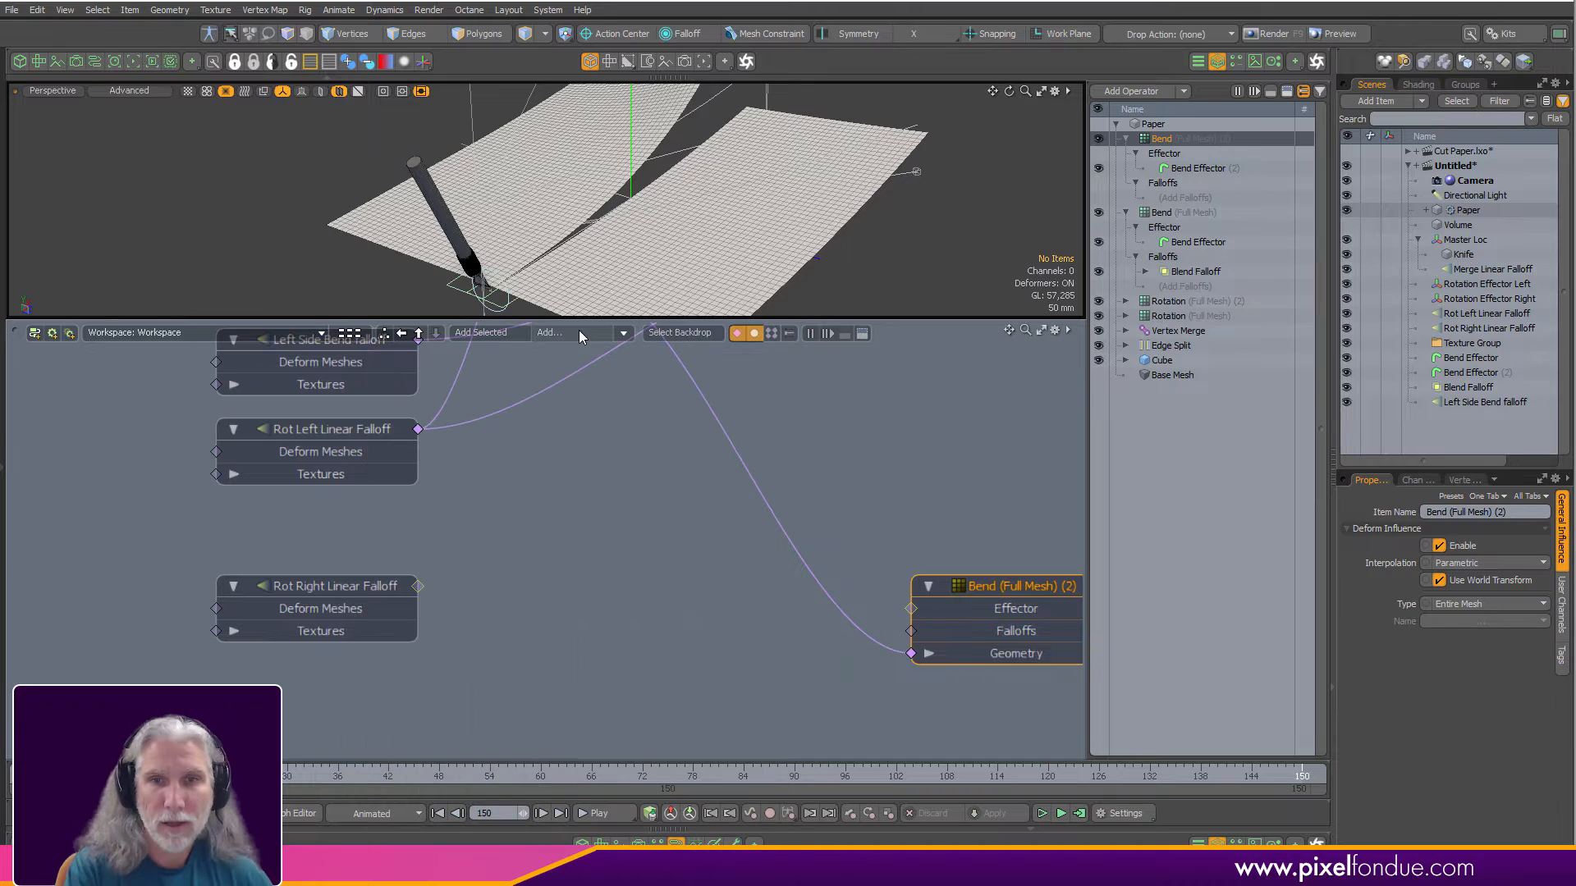
drag(939, 637, 936, 634)
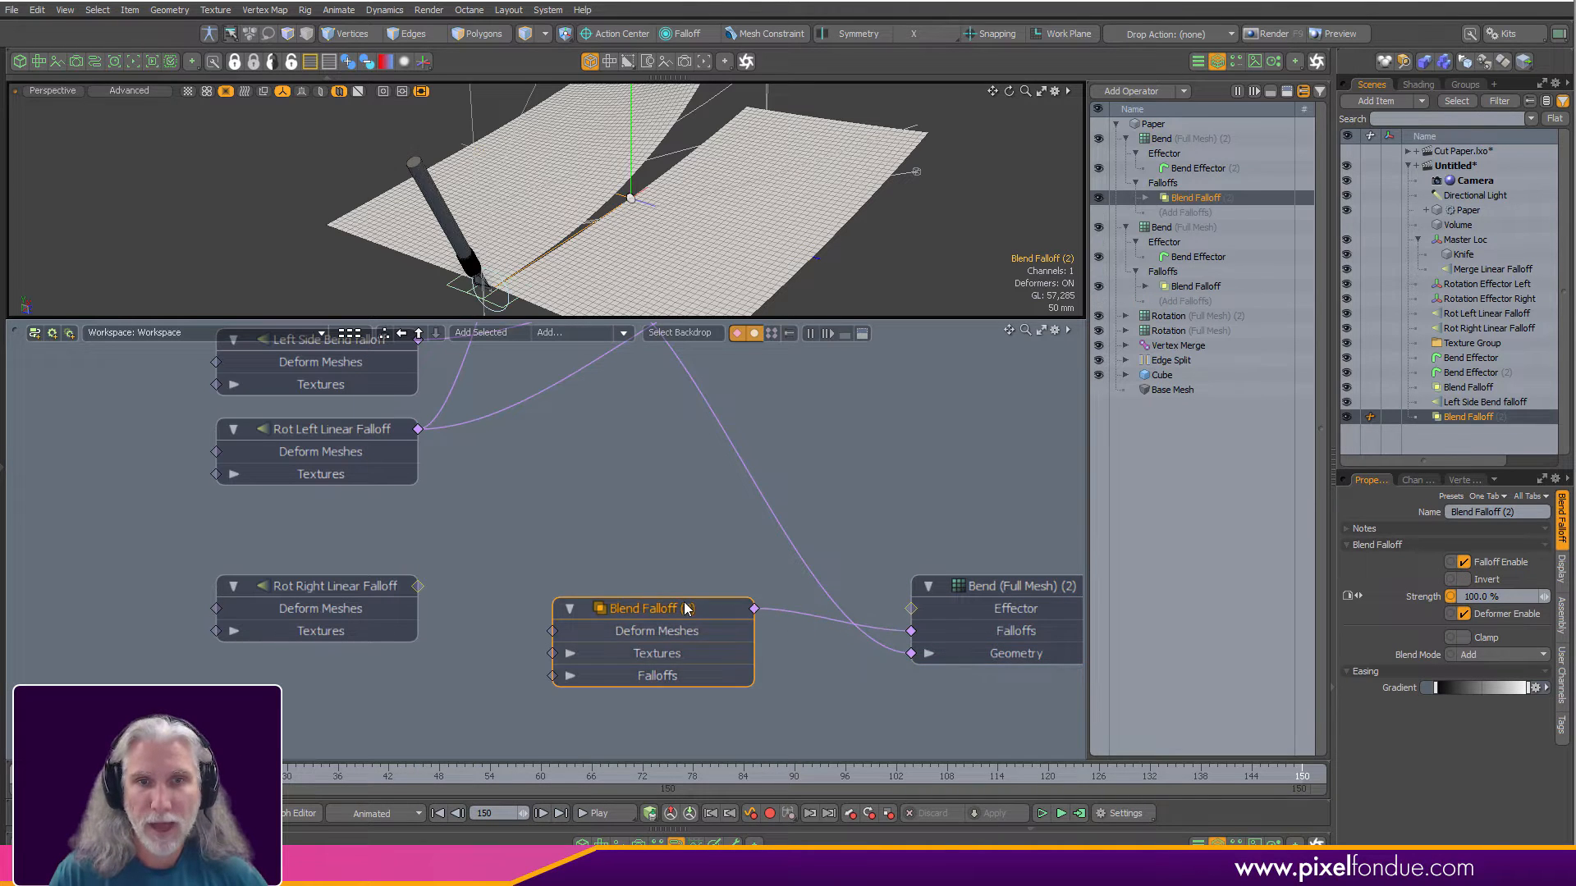
drag(488, 683, 582, 674)
drag(320, 609, 298, 698)
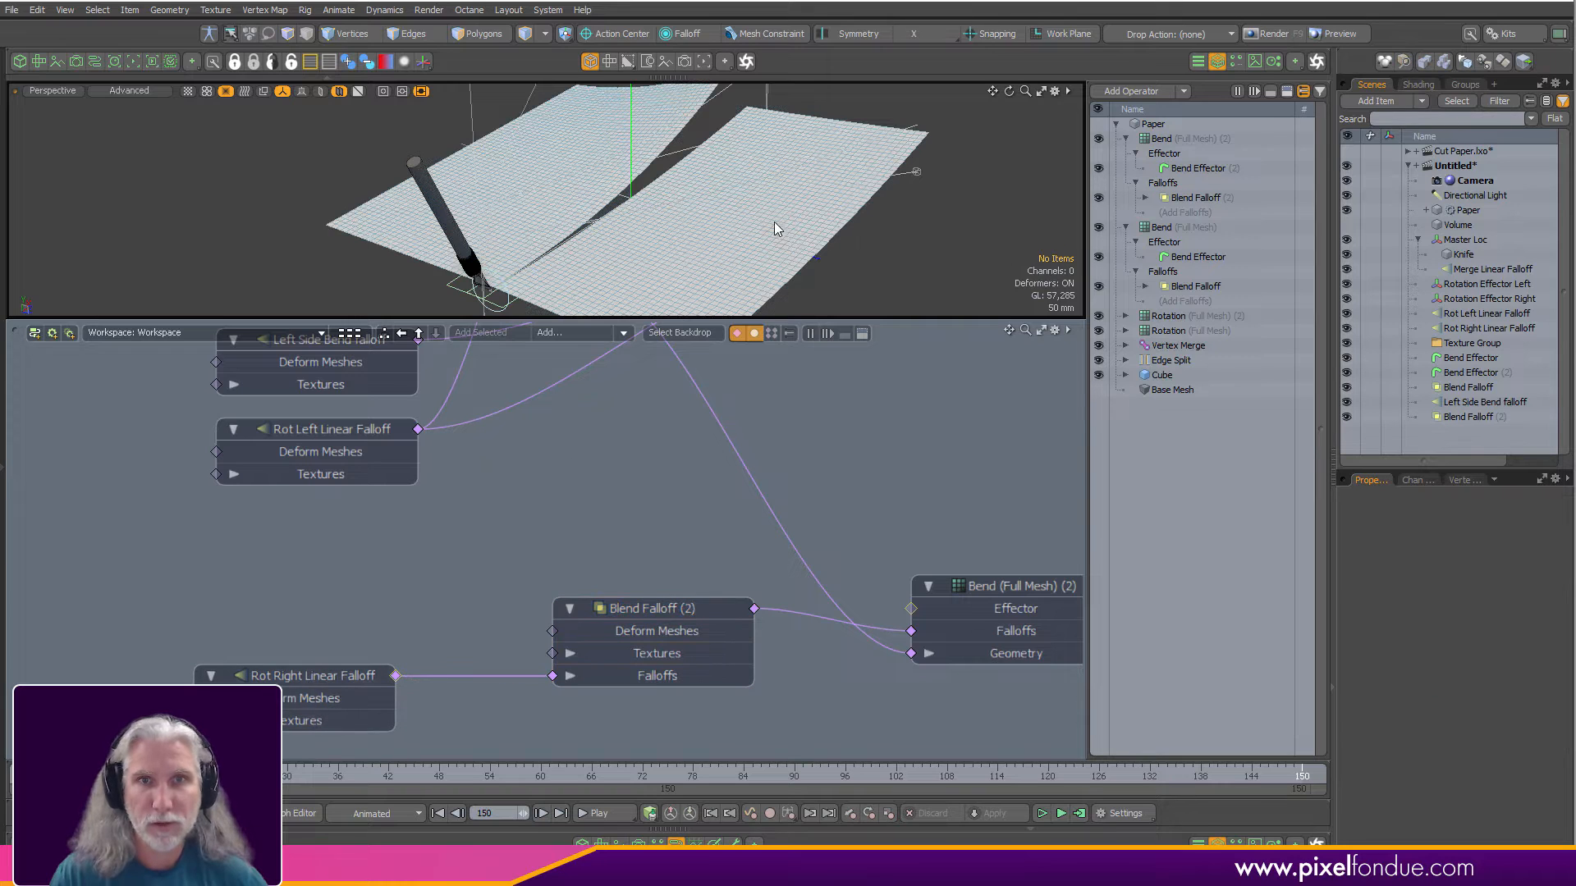
key(3)
double_click(753, 242)
key(Escape)
Add a Linear Falloff above Rot Right Linear Falloff and connect it to the Falloffs input of Blend Falloff (2).
alt+drag(588, 573, 637, 555)
scroll(632, 566, down, 1)
click(593, 333)
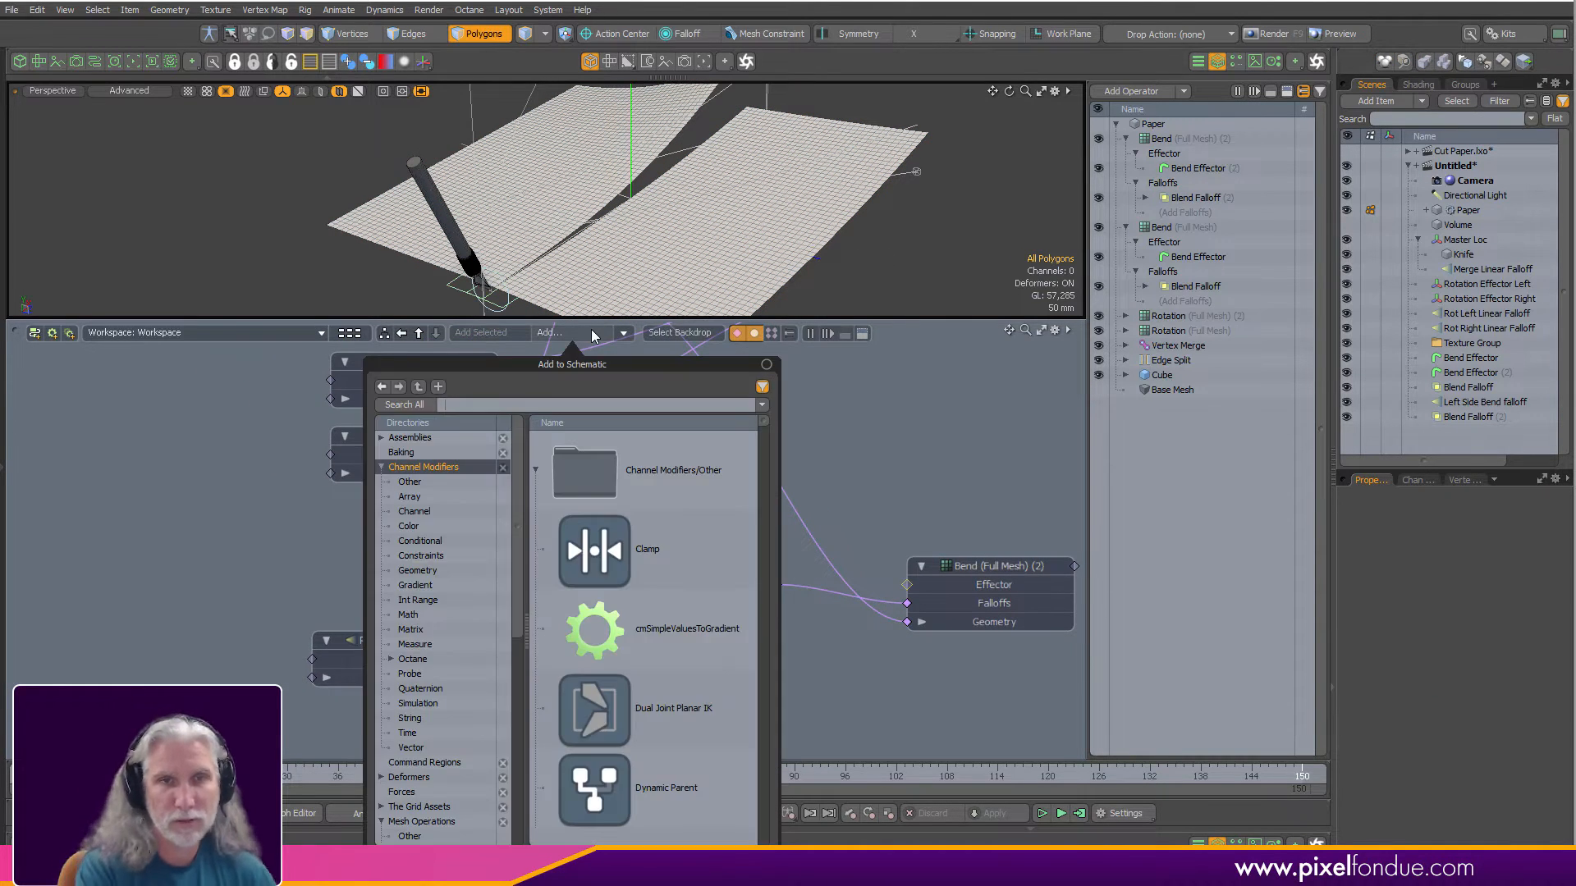
text(lin)
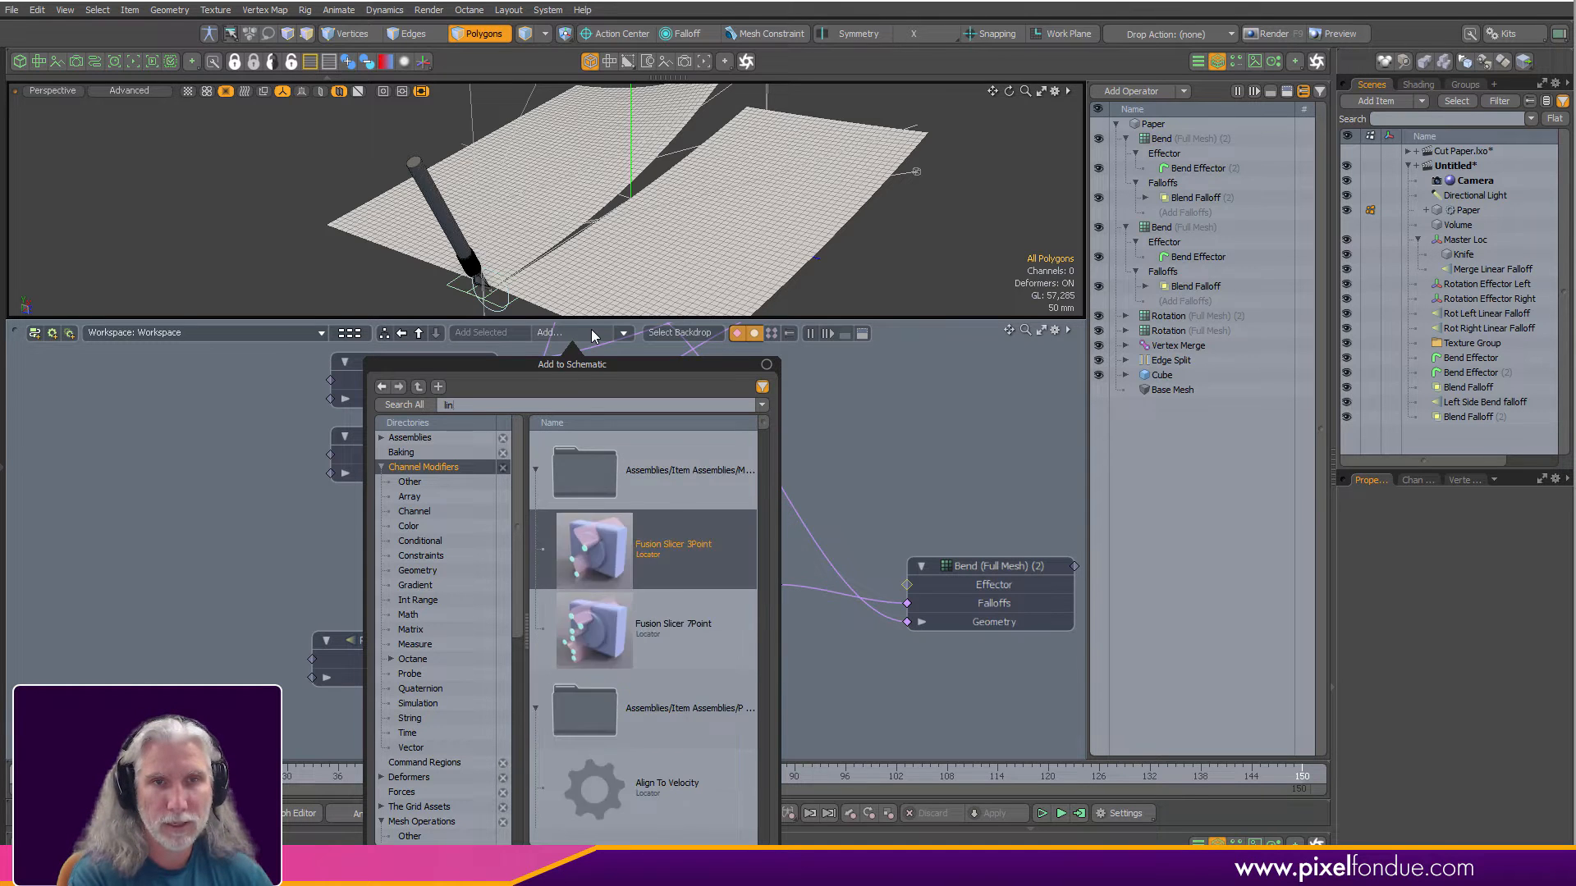
text(ear fa)
key(Return)
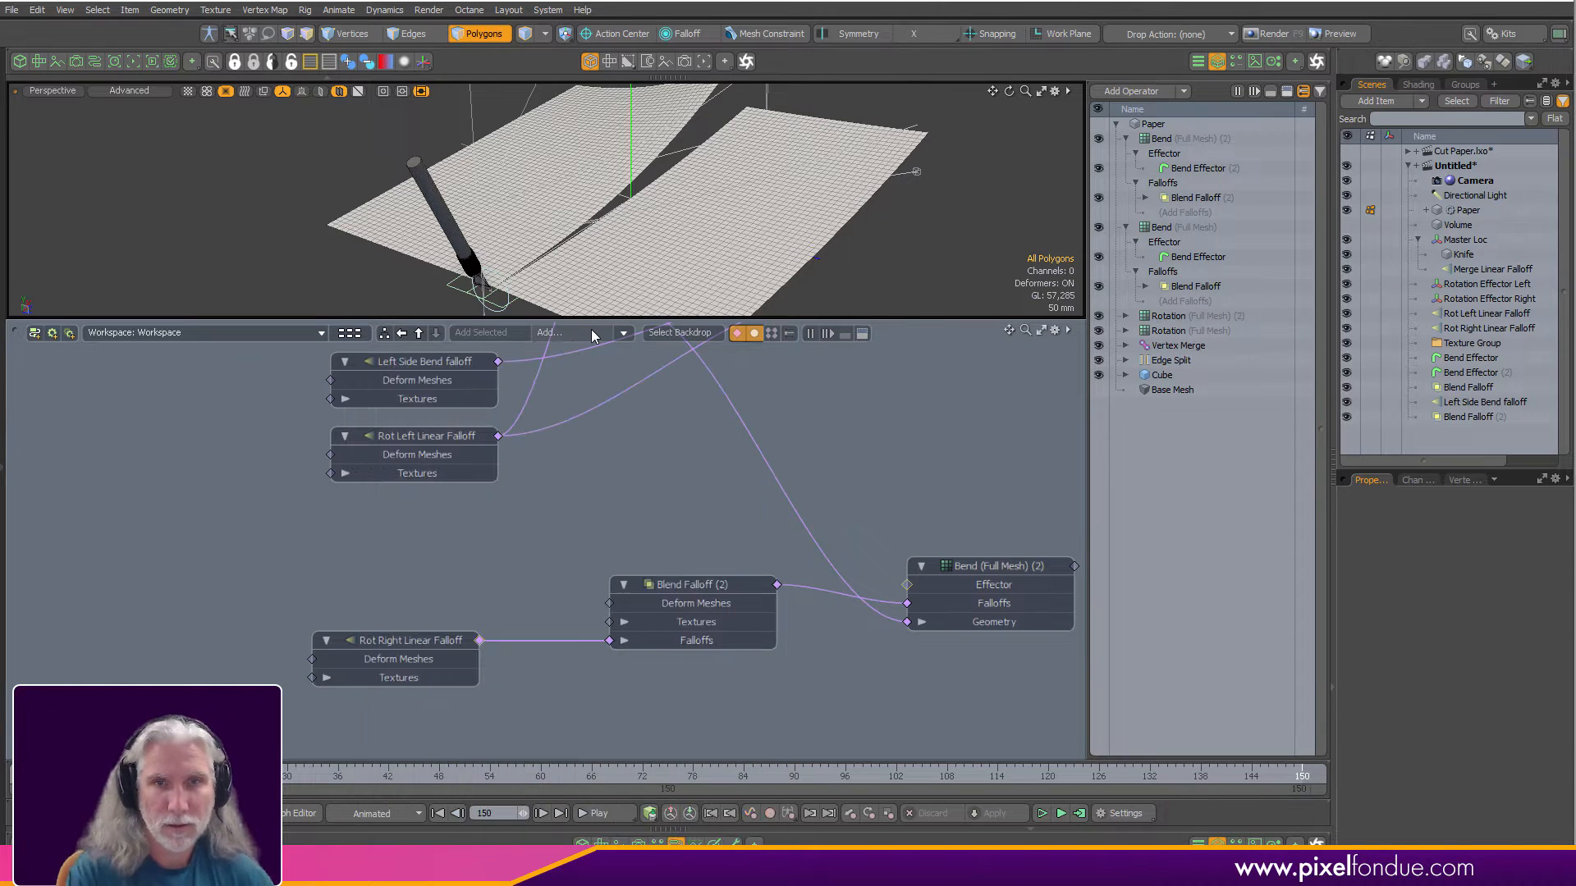
drag(656, 567, 441, 588)
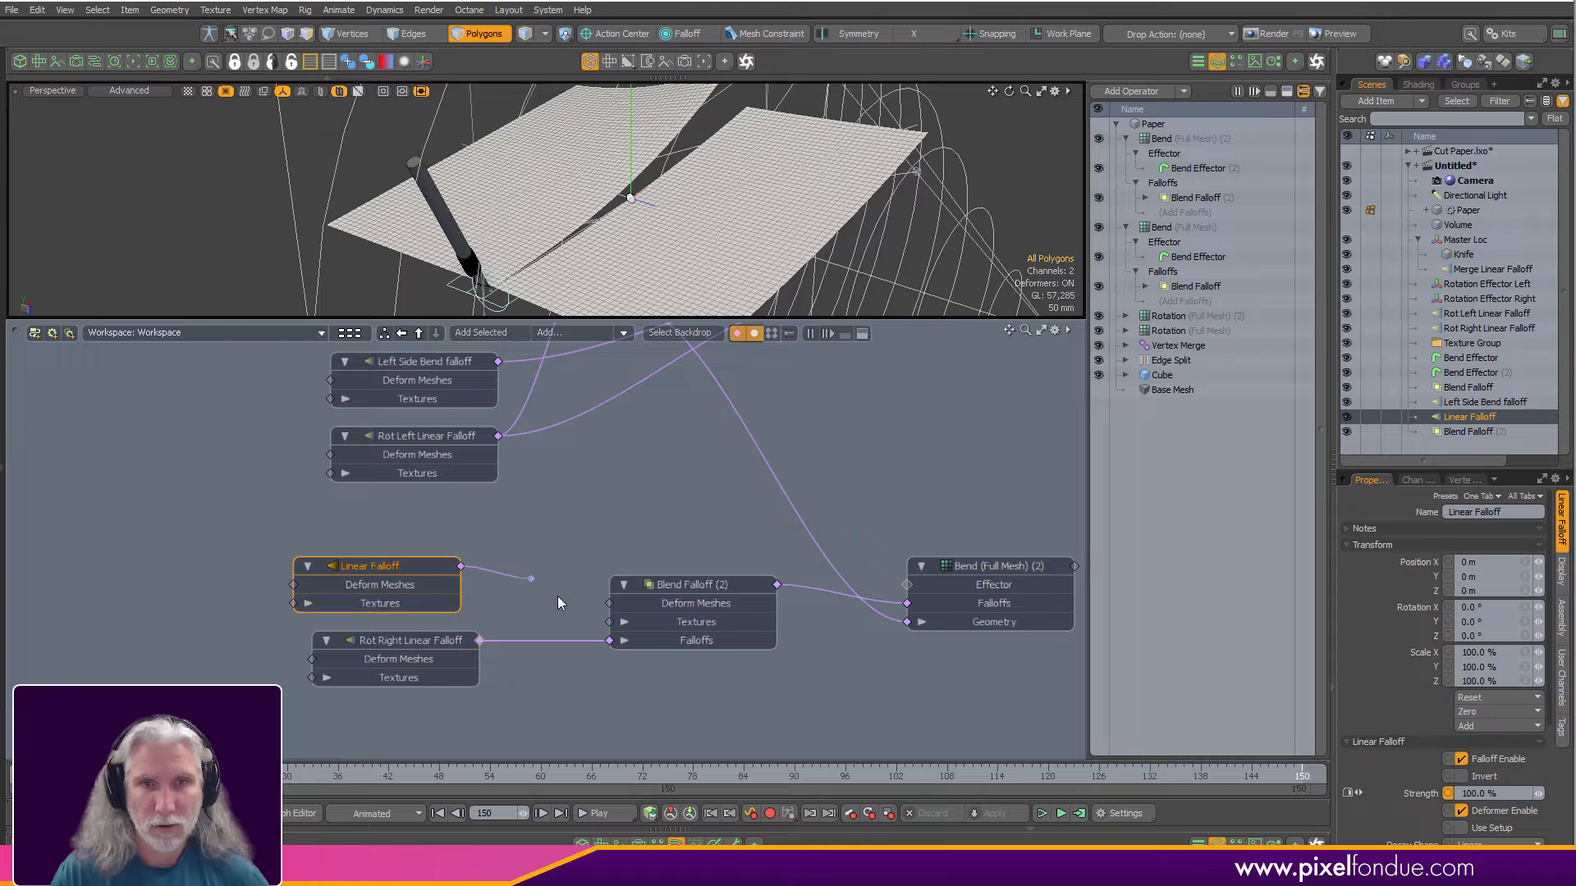
drag(558, 604, 610, 640)
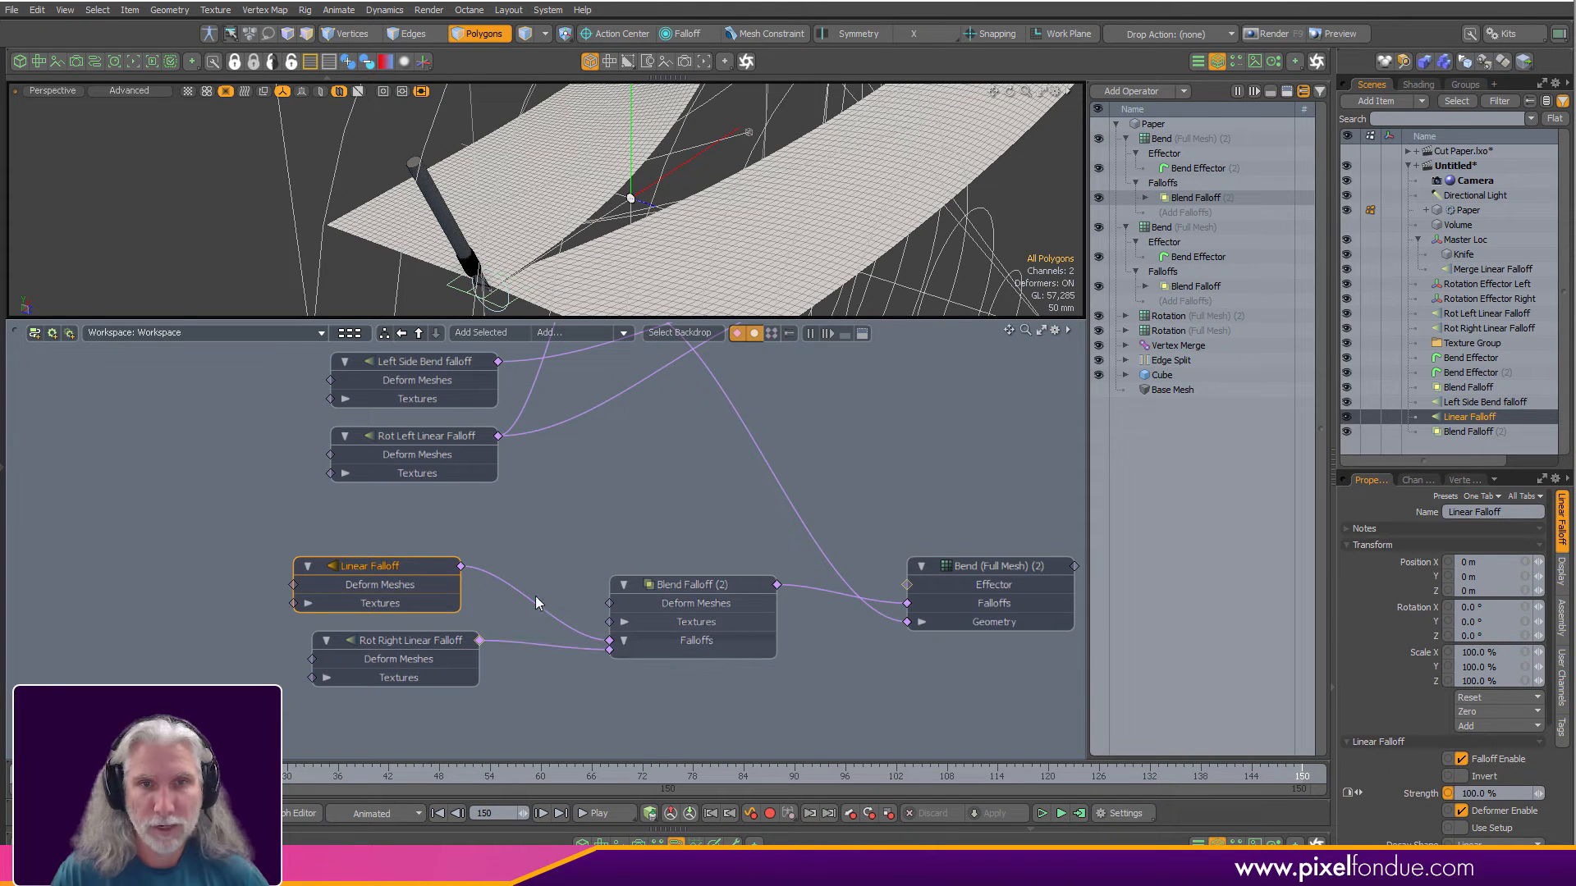
Set the Blend Mode of Blend Falloff (2) to Multiply.
click(718, 586)
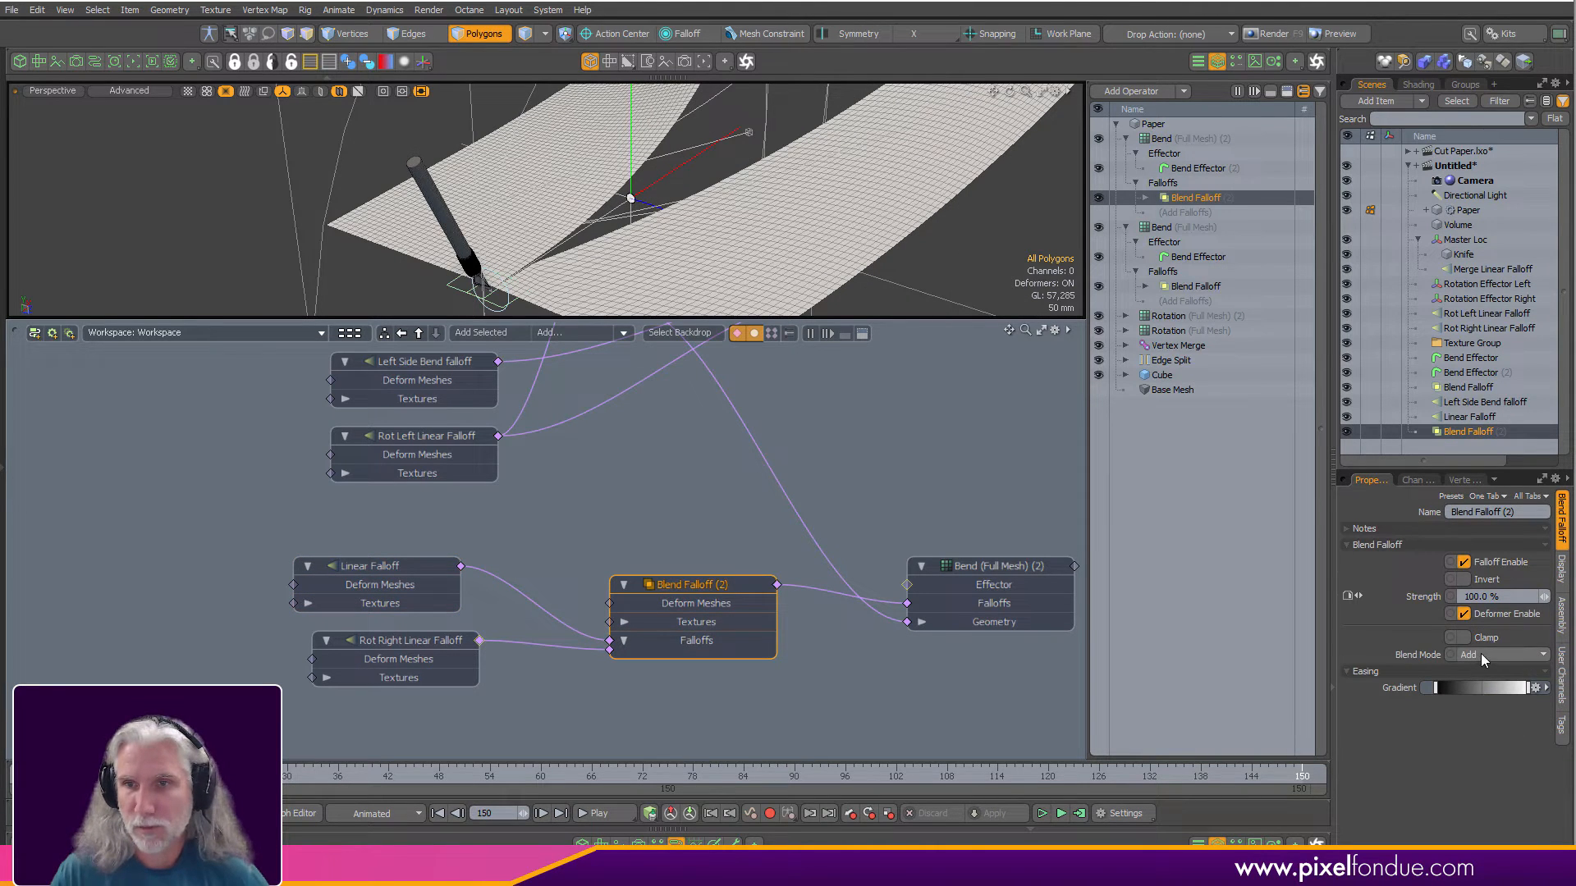
click(1481, 654)
click(1477, 686)
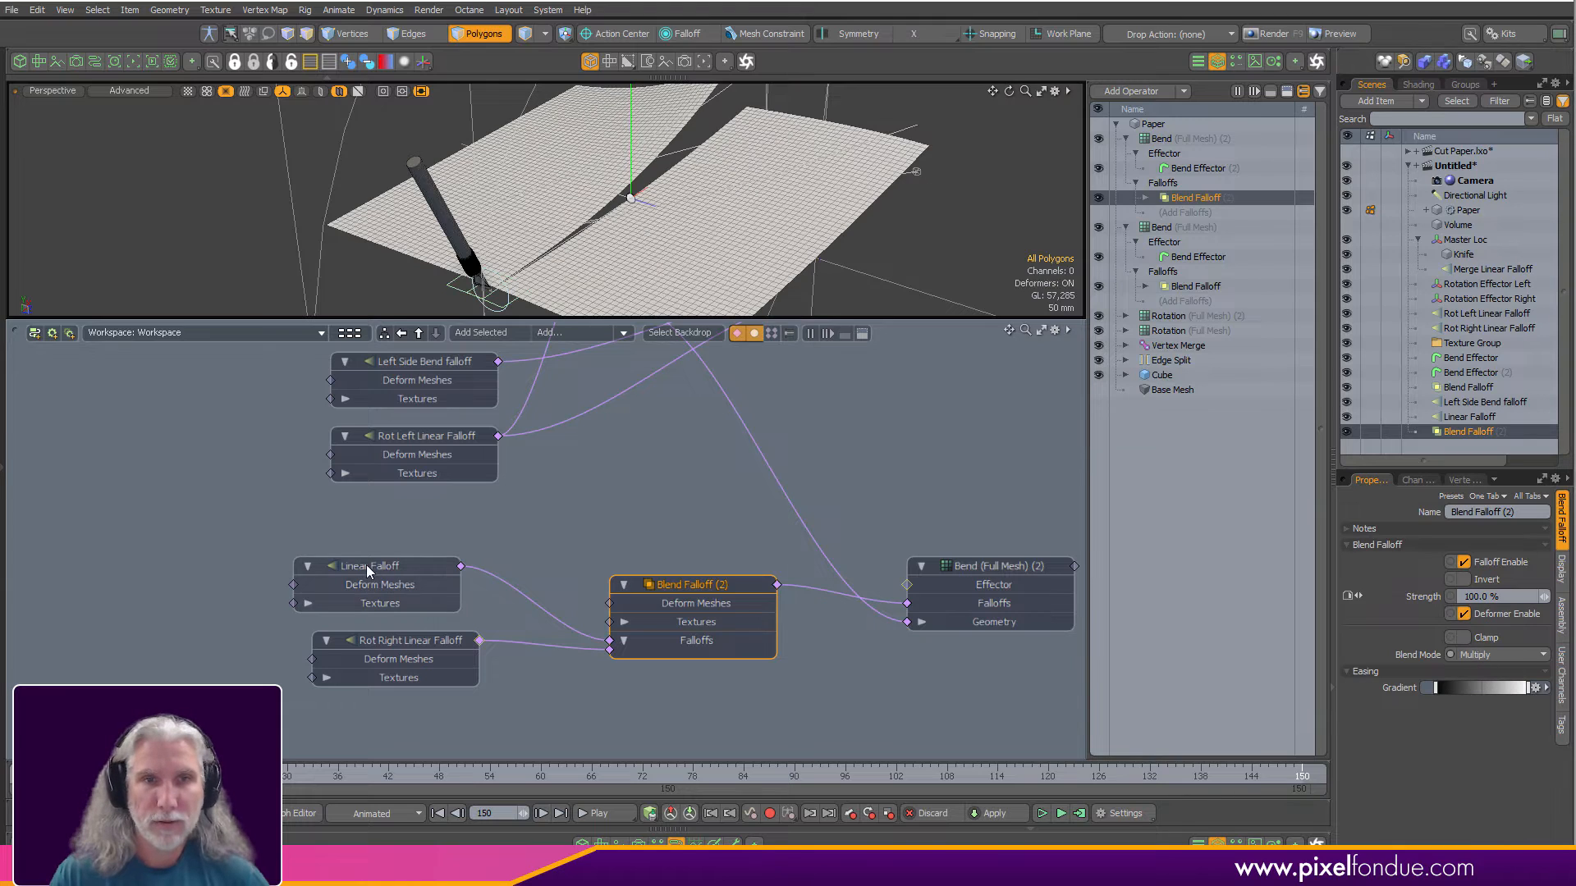
Move Bend Effector (2) to X -348 mm and Z 224 mm and rotate it to 10° around Y, on the right paper half.
alt+drag(800, 210, 804, 139)
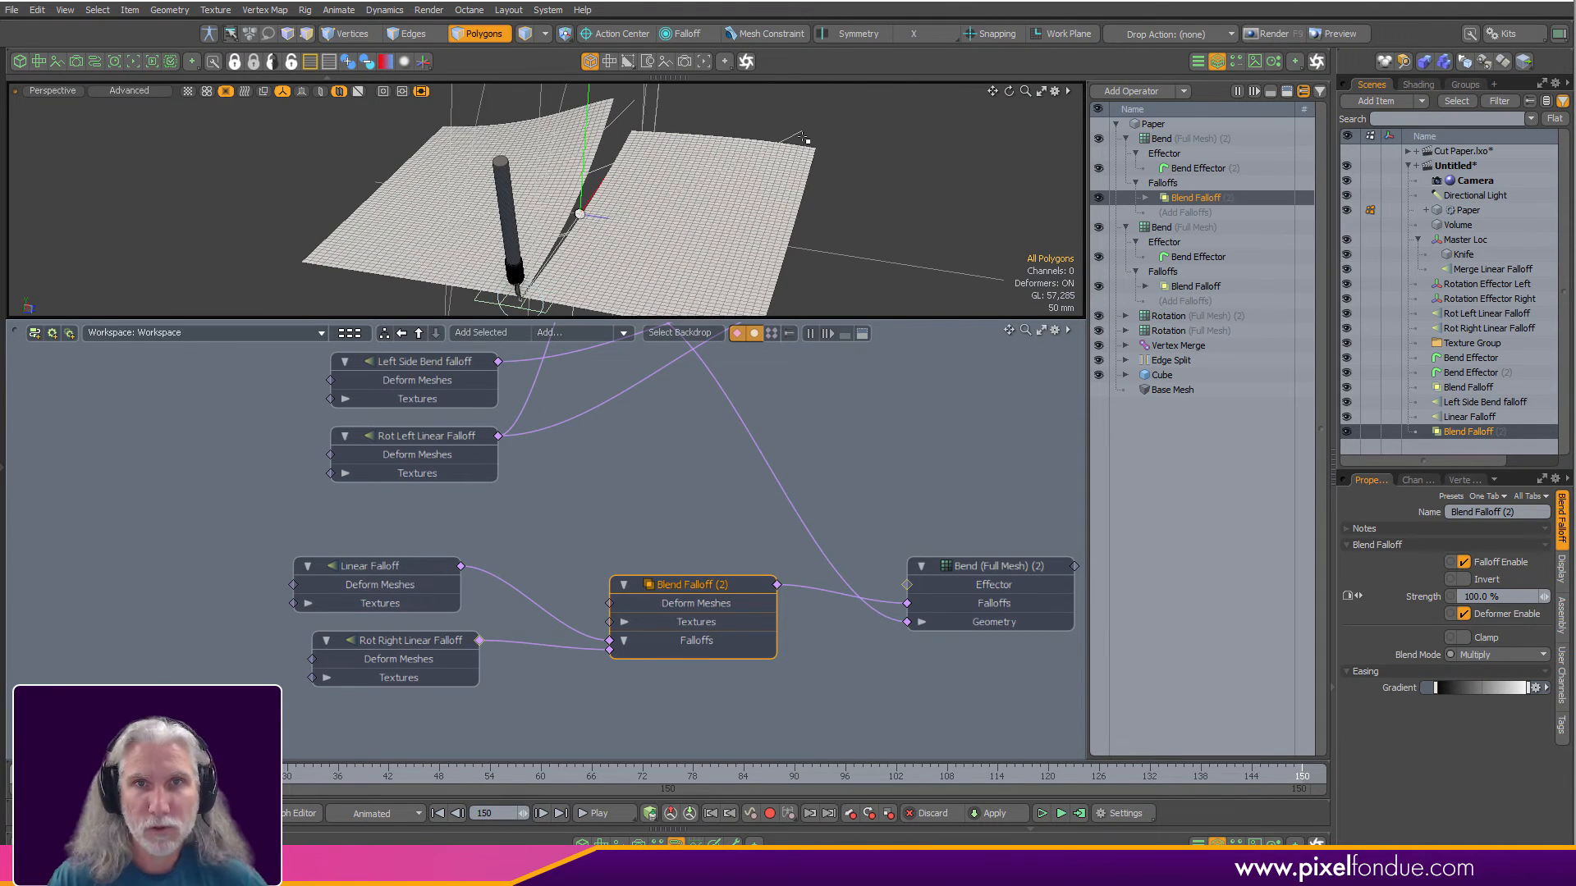
click(804, 138)
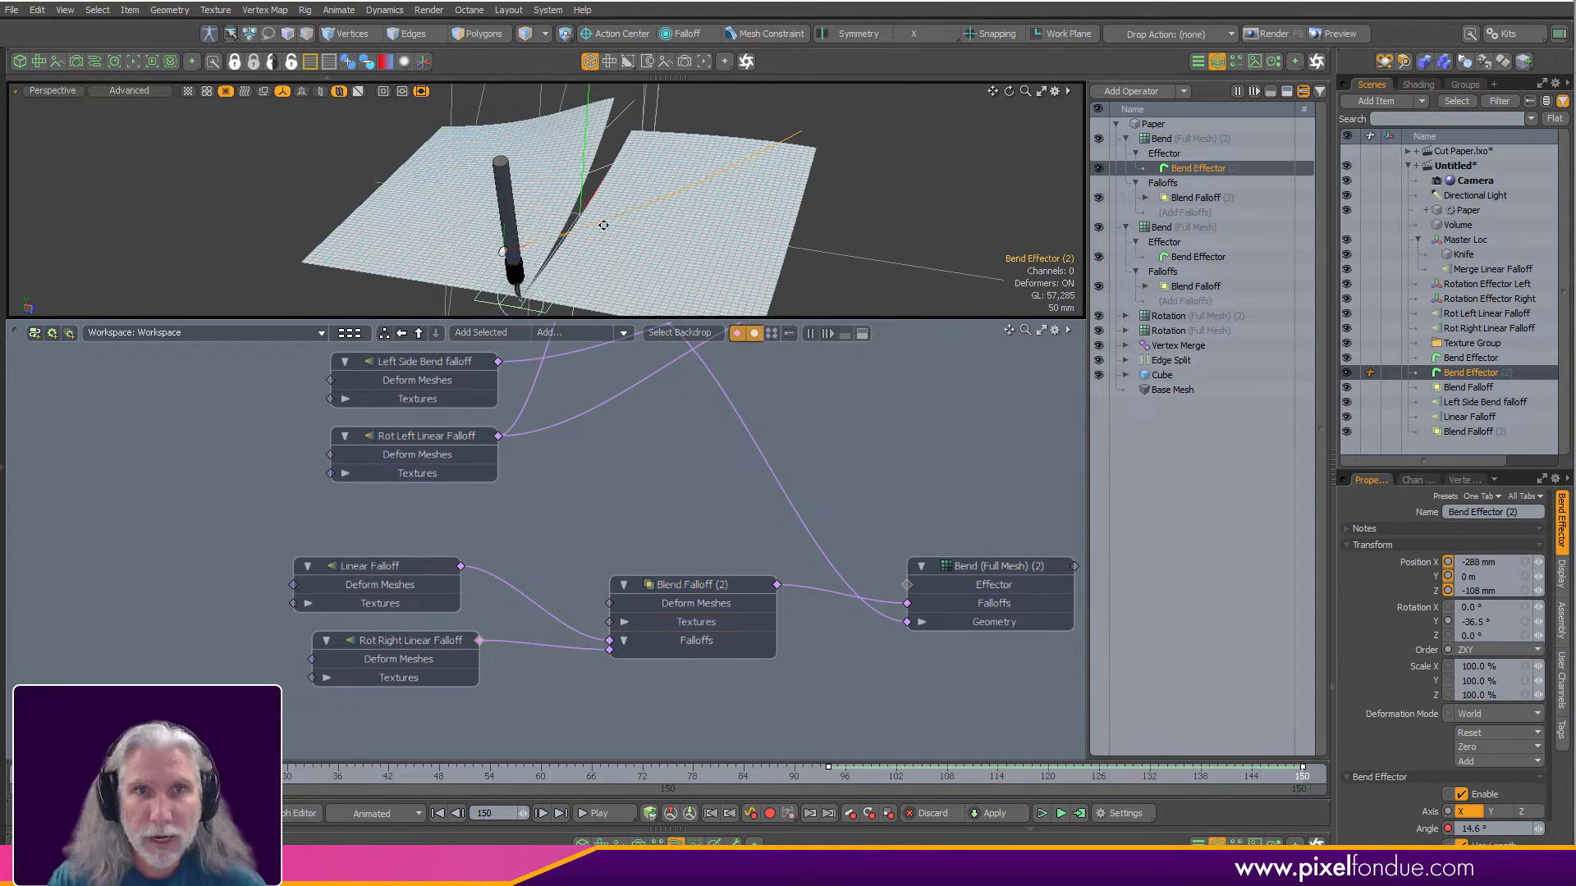
drag(575, 249, 848, 508)
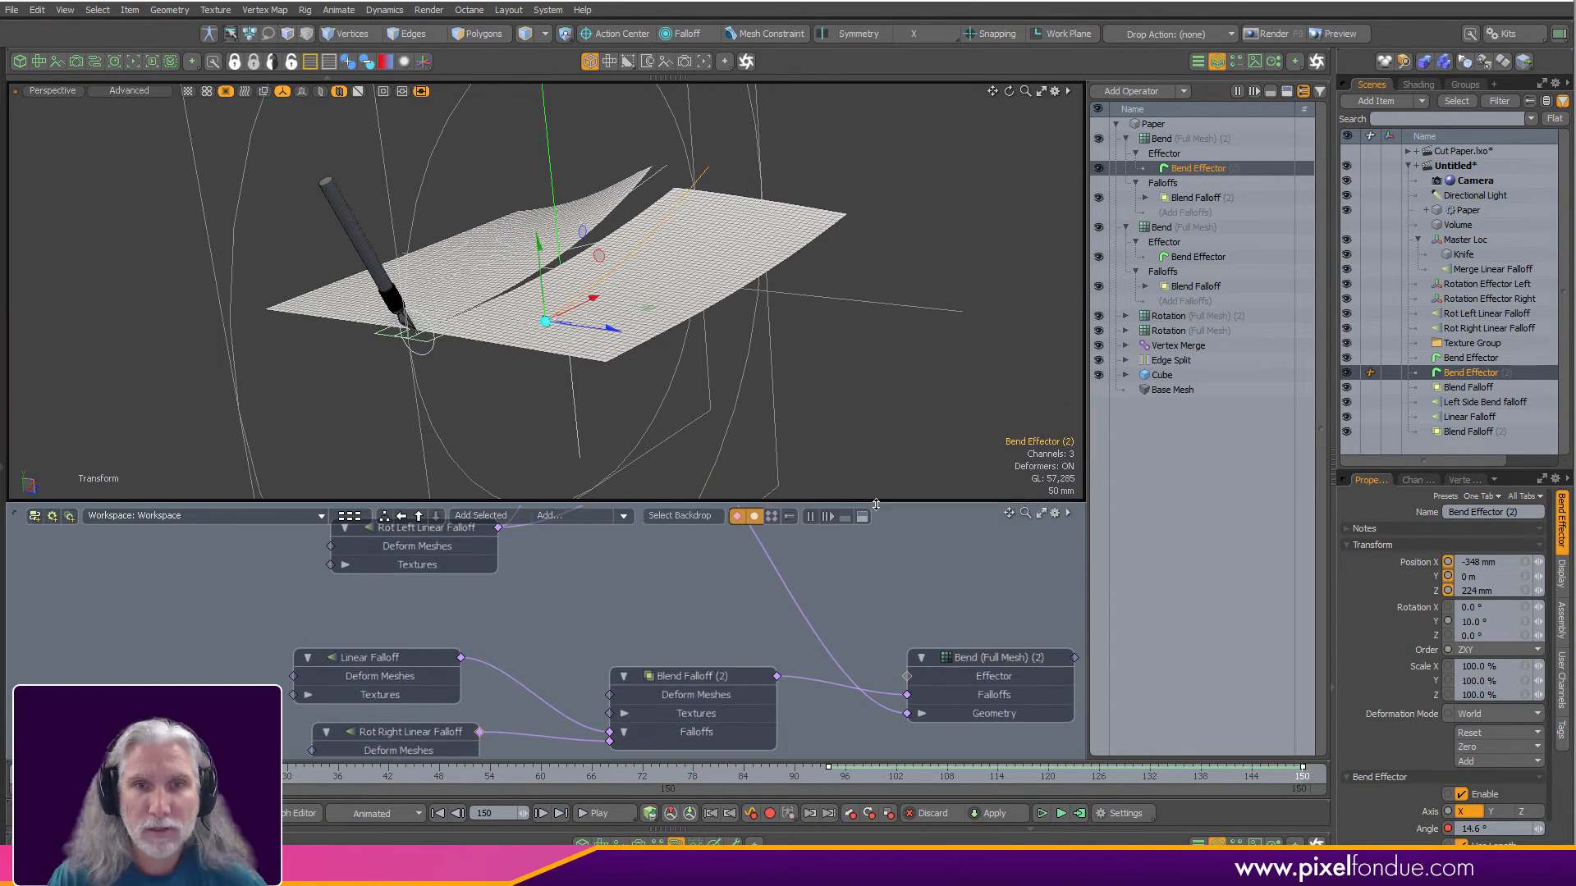
alt+drag(893, 437, 848, 375)
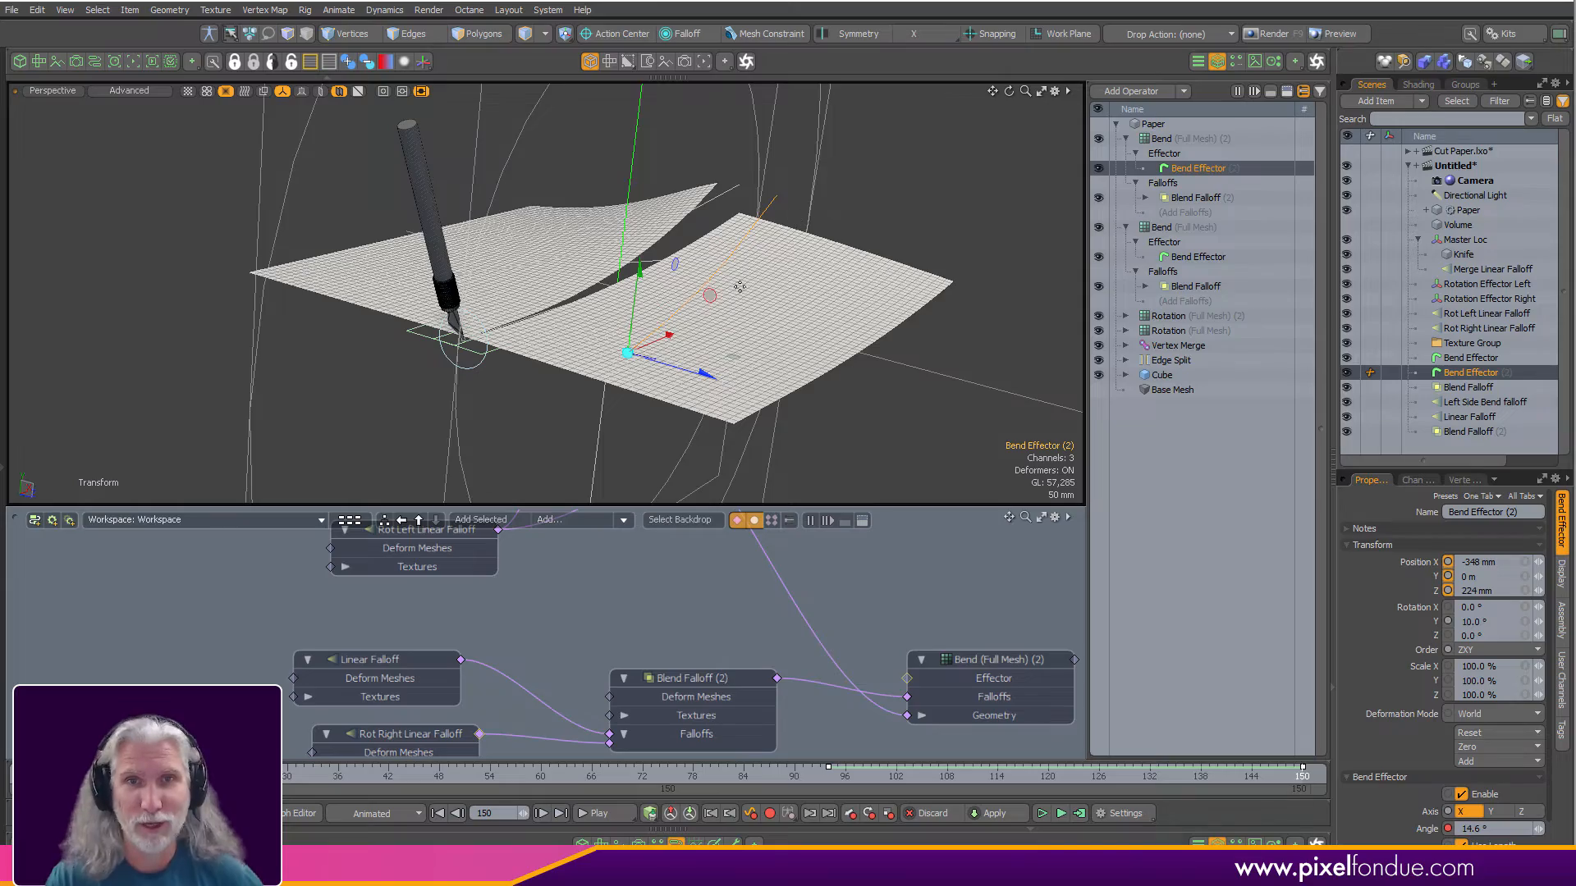
alt+drag(740, 287, 1150, 520)
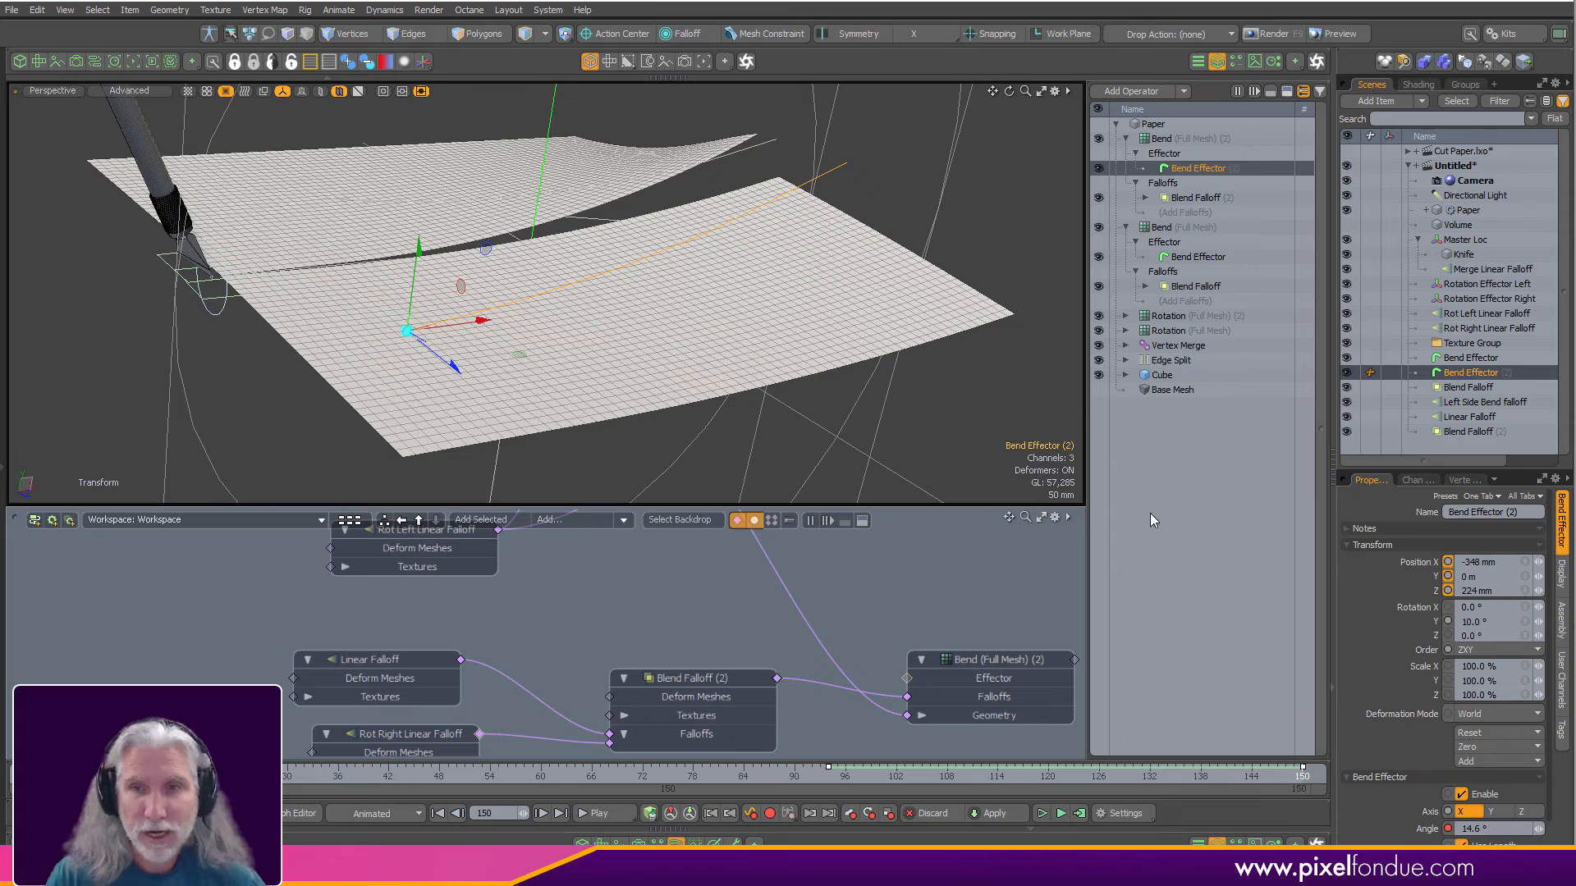
Set the bend angle of Bend Effector (2) to 24.1° at frame 150 with Channel Haul.
click(845, 176)
key(ctrl+z)
key(c)
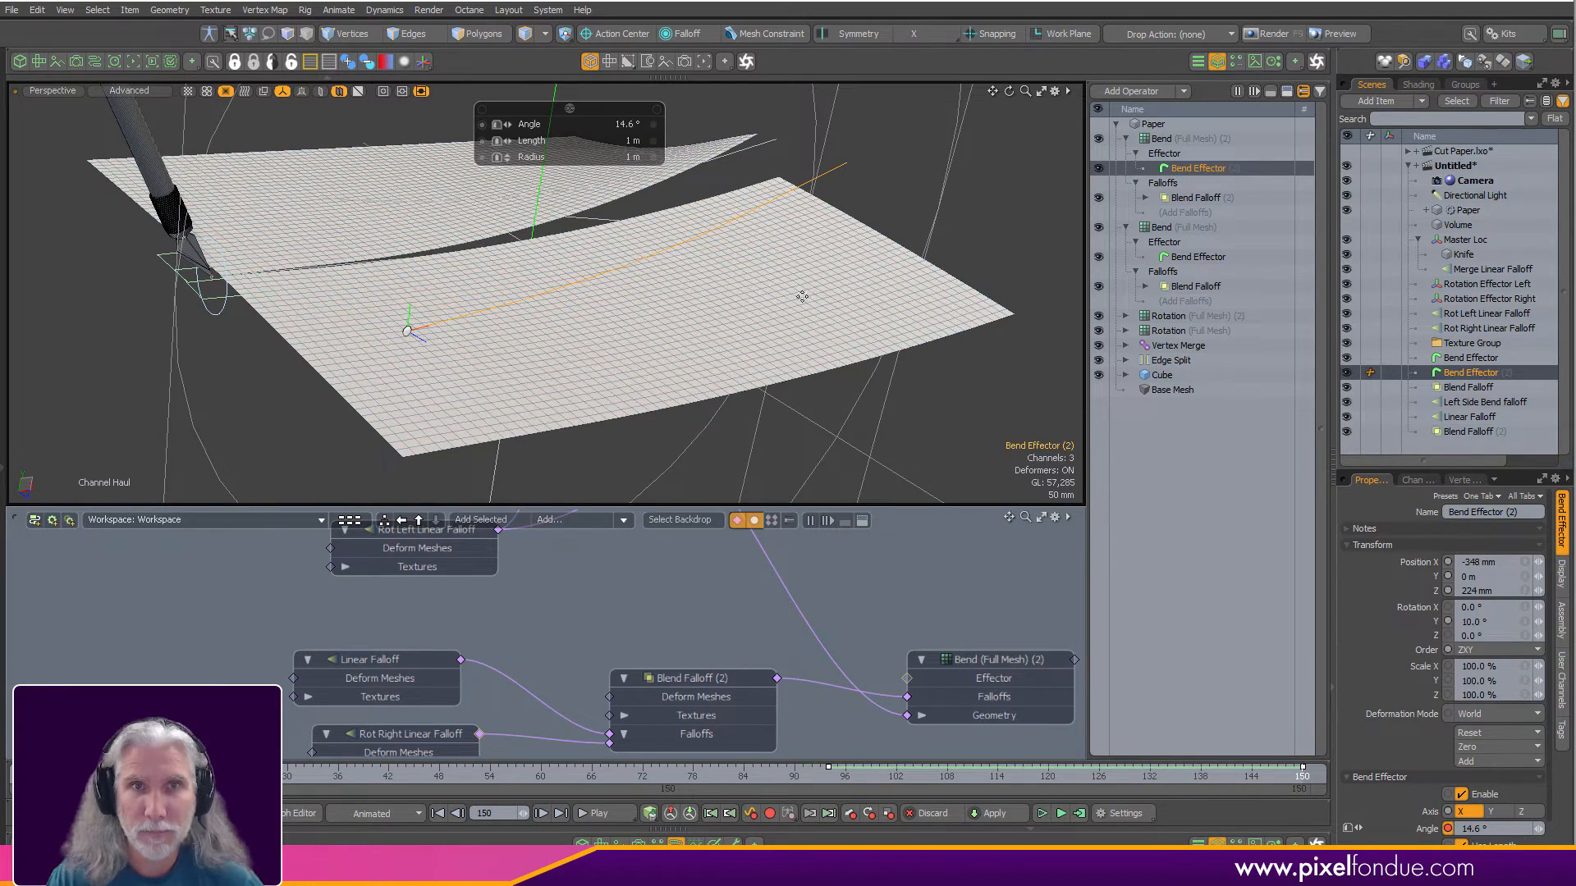
drag(653, 369, 756, 283)
key(space)
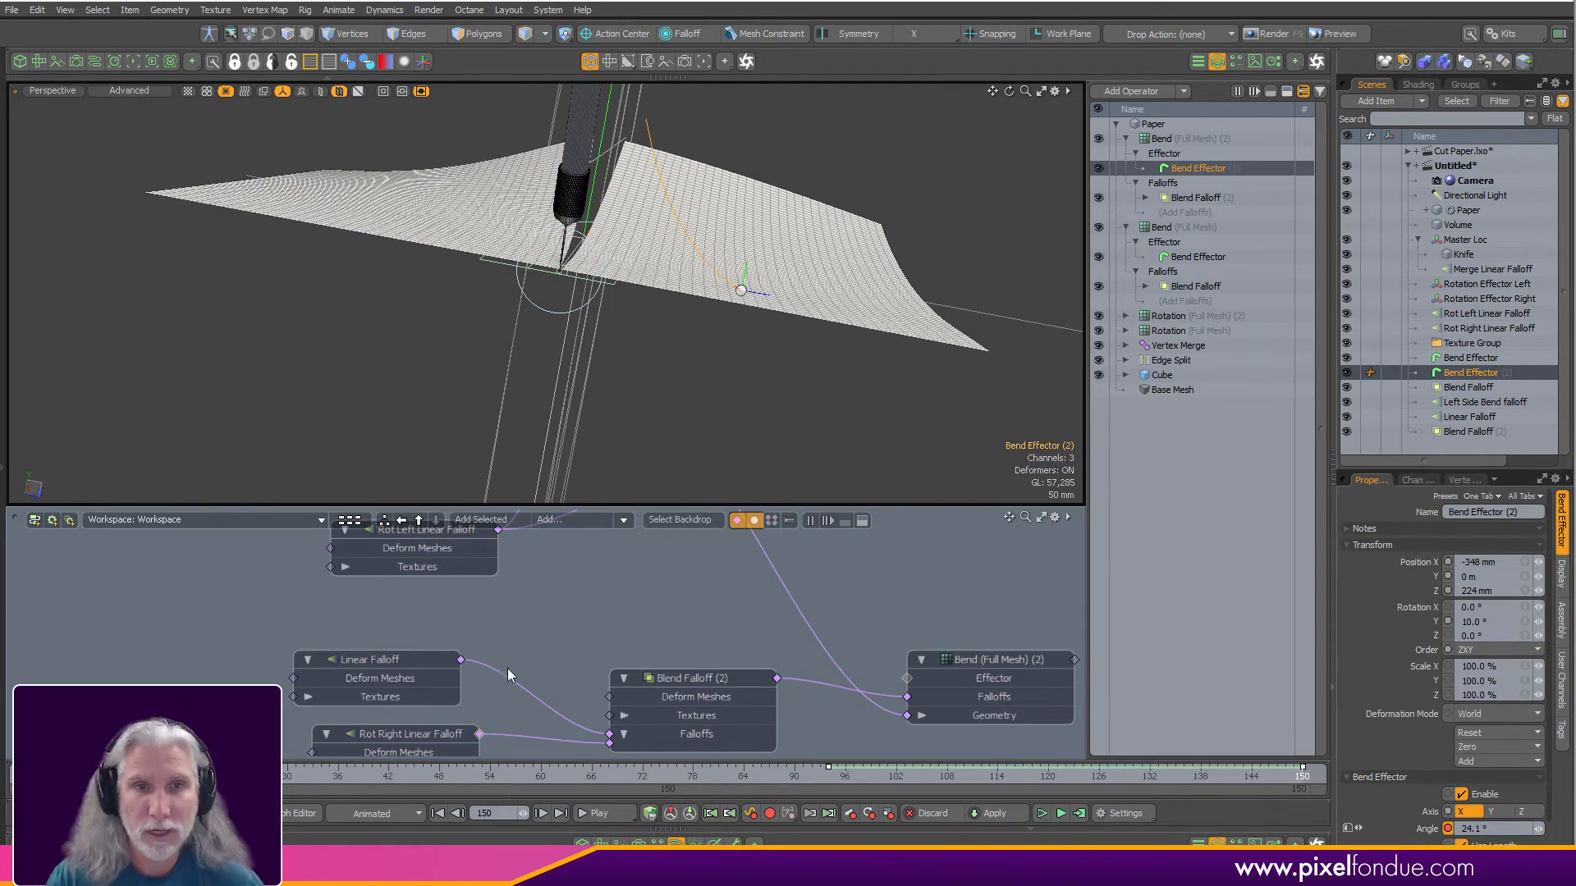
Set the Range of the new Linear Falloff feeding Blend Falloff (2) to 500 mm.
click(412, 660)
alt+drag(766, 362, 782, 398)
key(c)
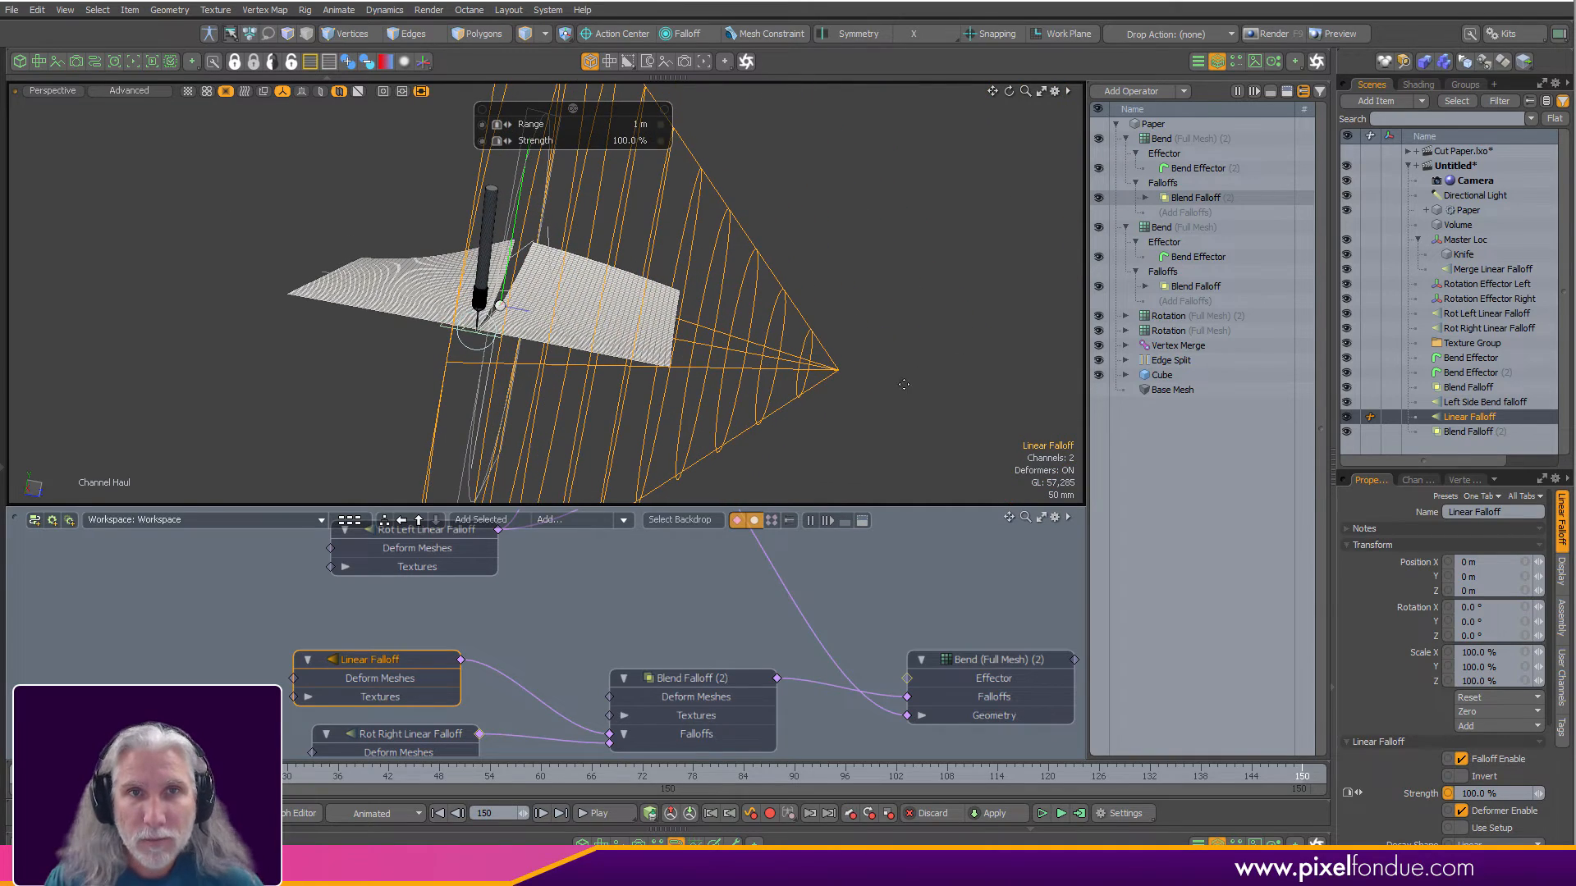
drag(910, 380, 852, 380)
scroll(693, 261, up, 5)
mouse_move(693, 261)
mouse_down()
mouse_move(734, 261)
mouse_move(676, 261)
mouse_up()
mouse_move(829, 320)
alt+mouse_down()
mouse_move(859, 254)
mouse_move(732, 274)
mouse_move(801, 325)
alt+mouse_up()
scroll(731, 274, down, 3)
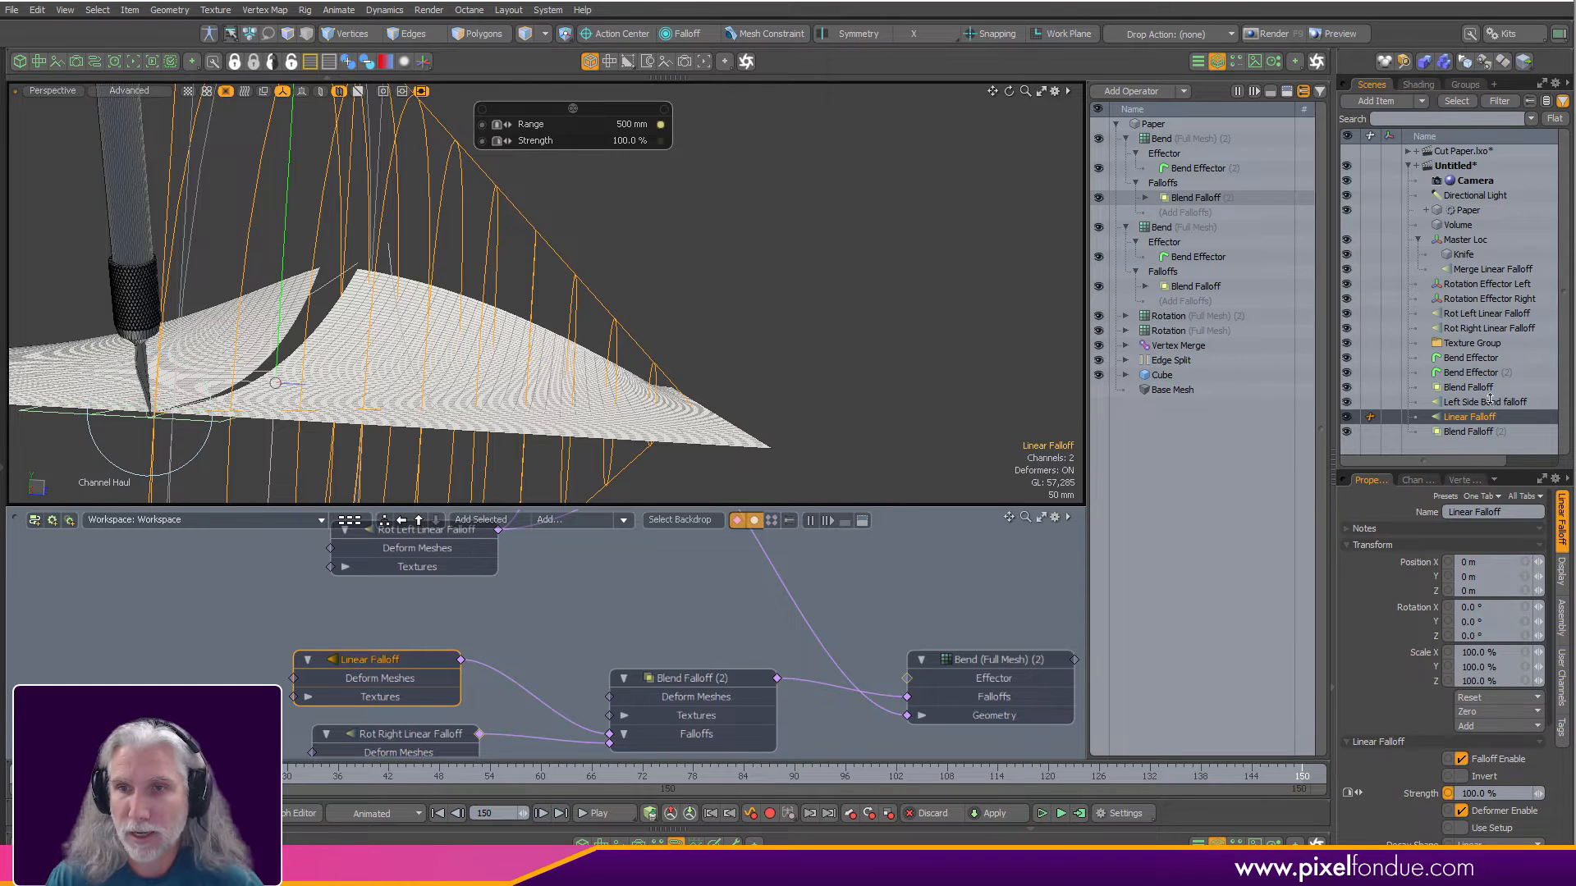
Shape the Linear Falloff's easing gradient into a curve that starts flat and rises steeply at the end, then clear the selection.
drag(1489, 399, 1489, 244)
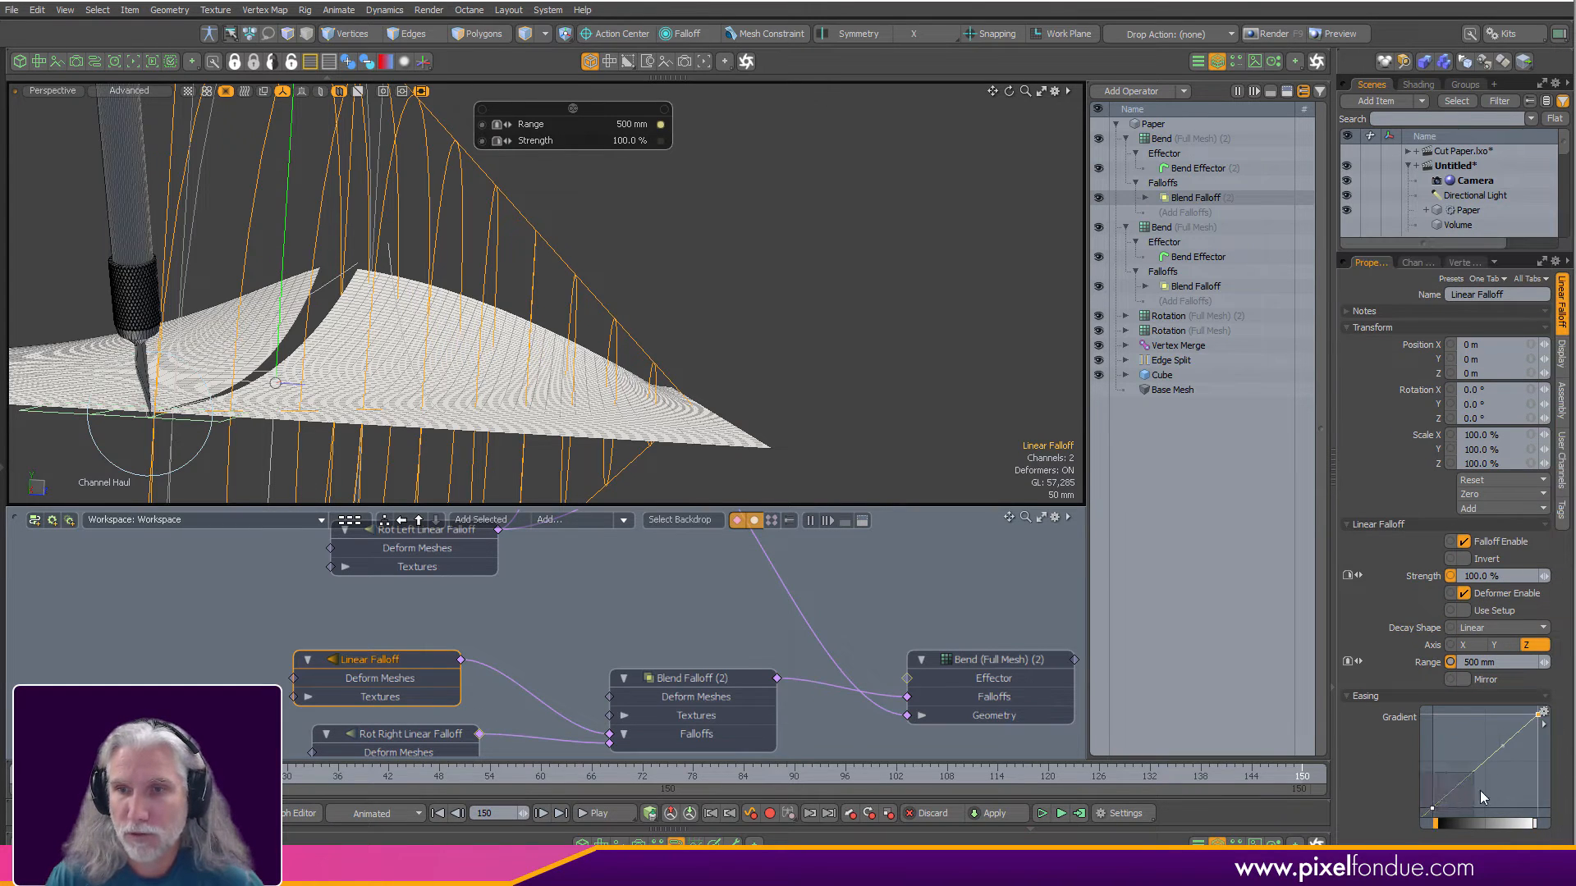
drag(1490, 762, 1522, 771)
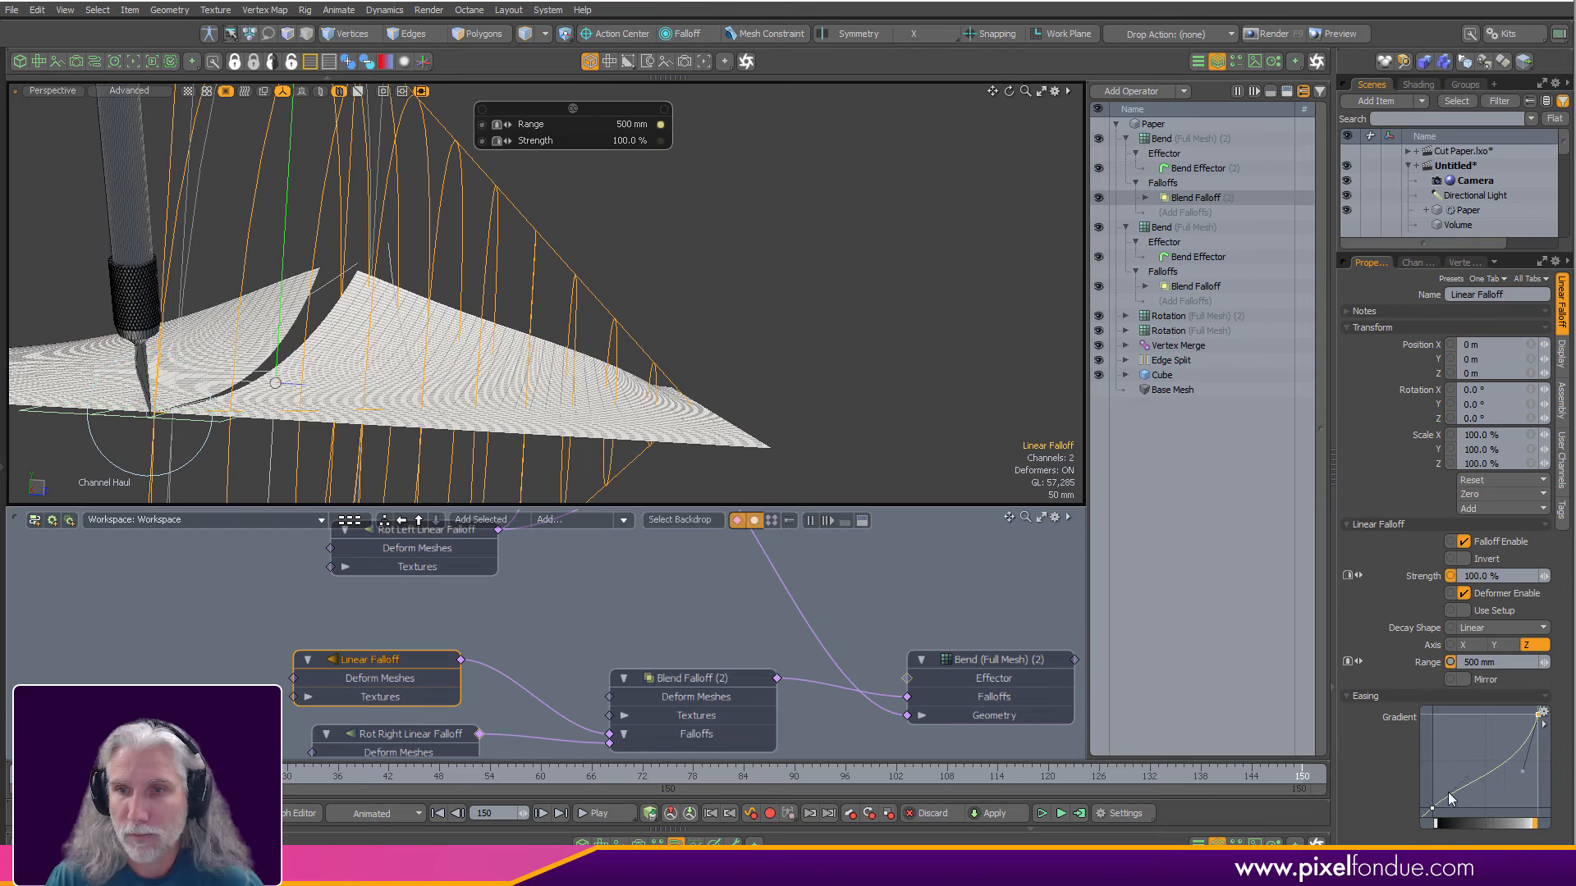
drag(1422, 815, 1481, 796)
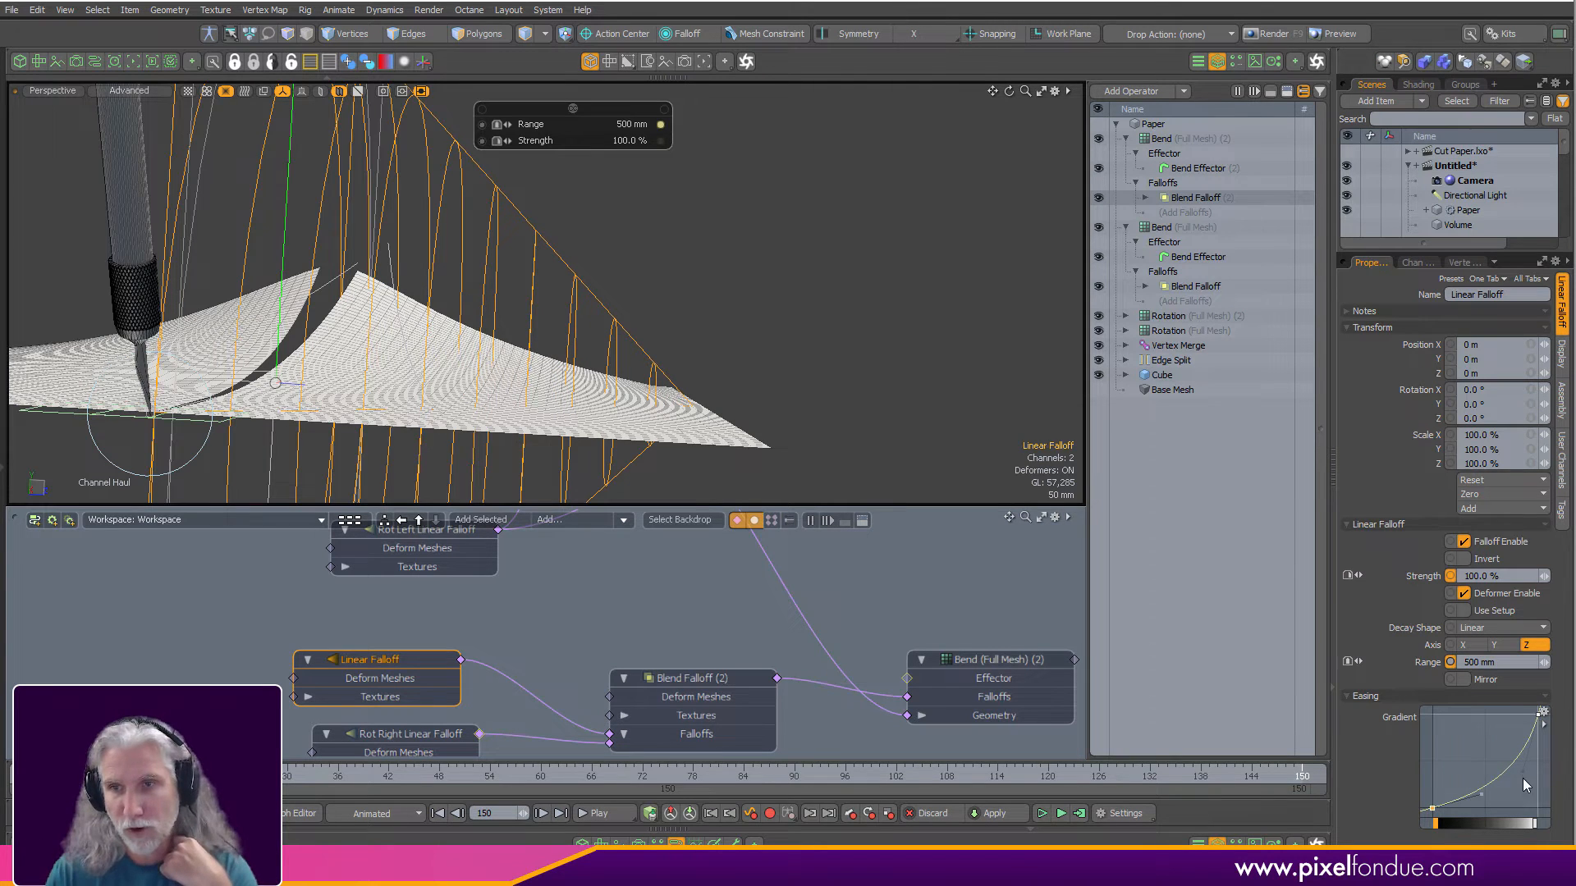
mouse_move(1521, 772)
mouse_down()
mouse_move(1475, 722)
mouse_move(1529, 757)
mouse_move(1491, 795)
mouse_move(1487, 769)
mouse_move(1508, 784)
mouse_move(1503, 806)
mouse_move(1509, 771)
mouse_up()
click(1537, 715)
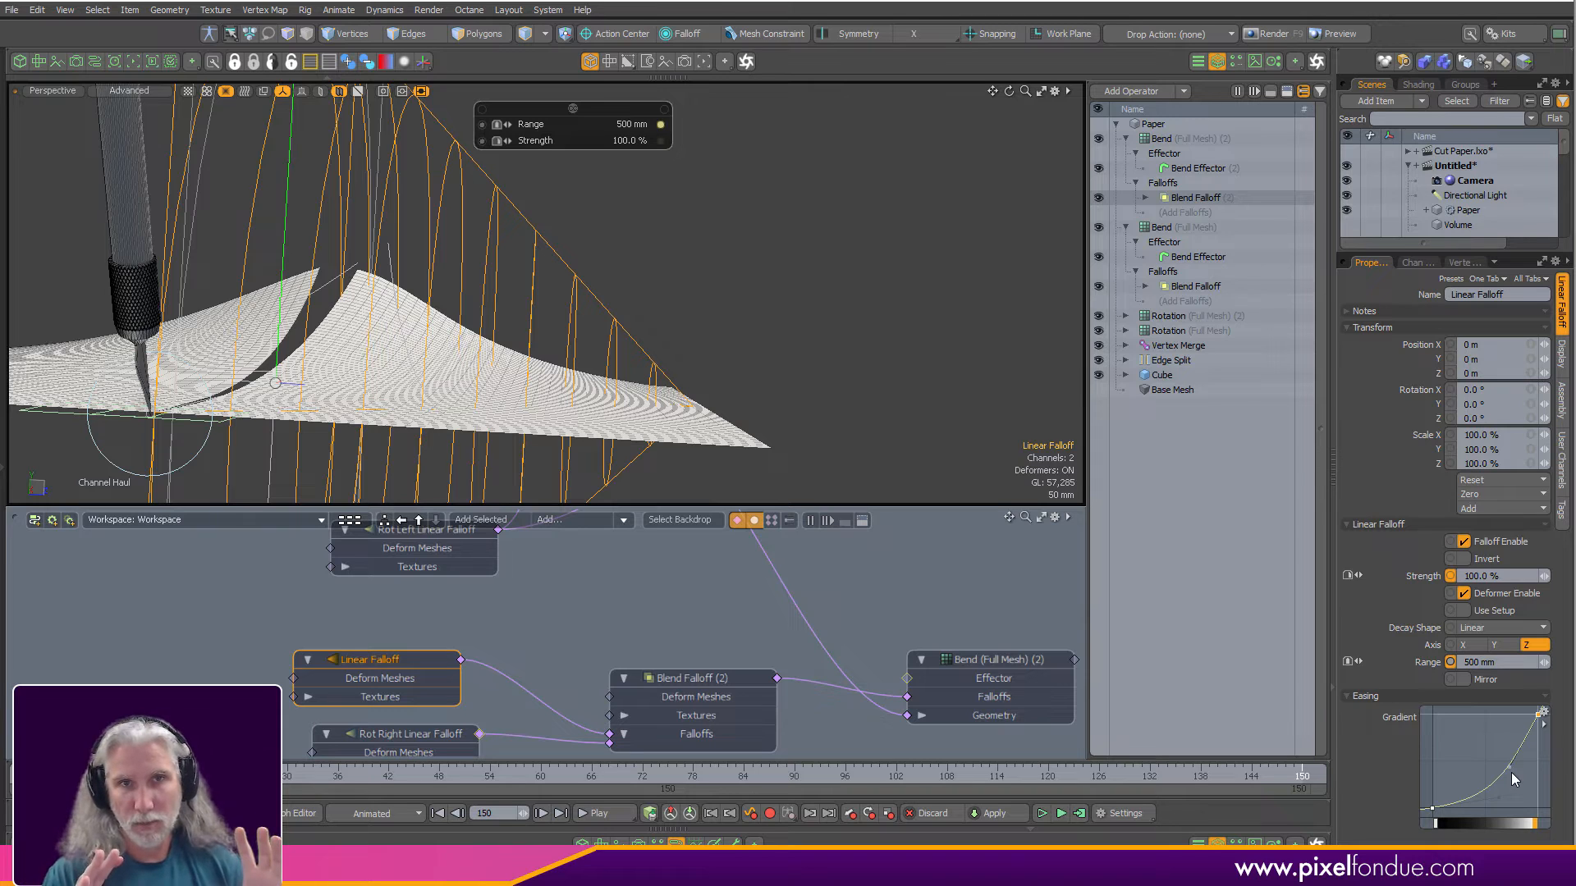
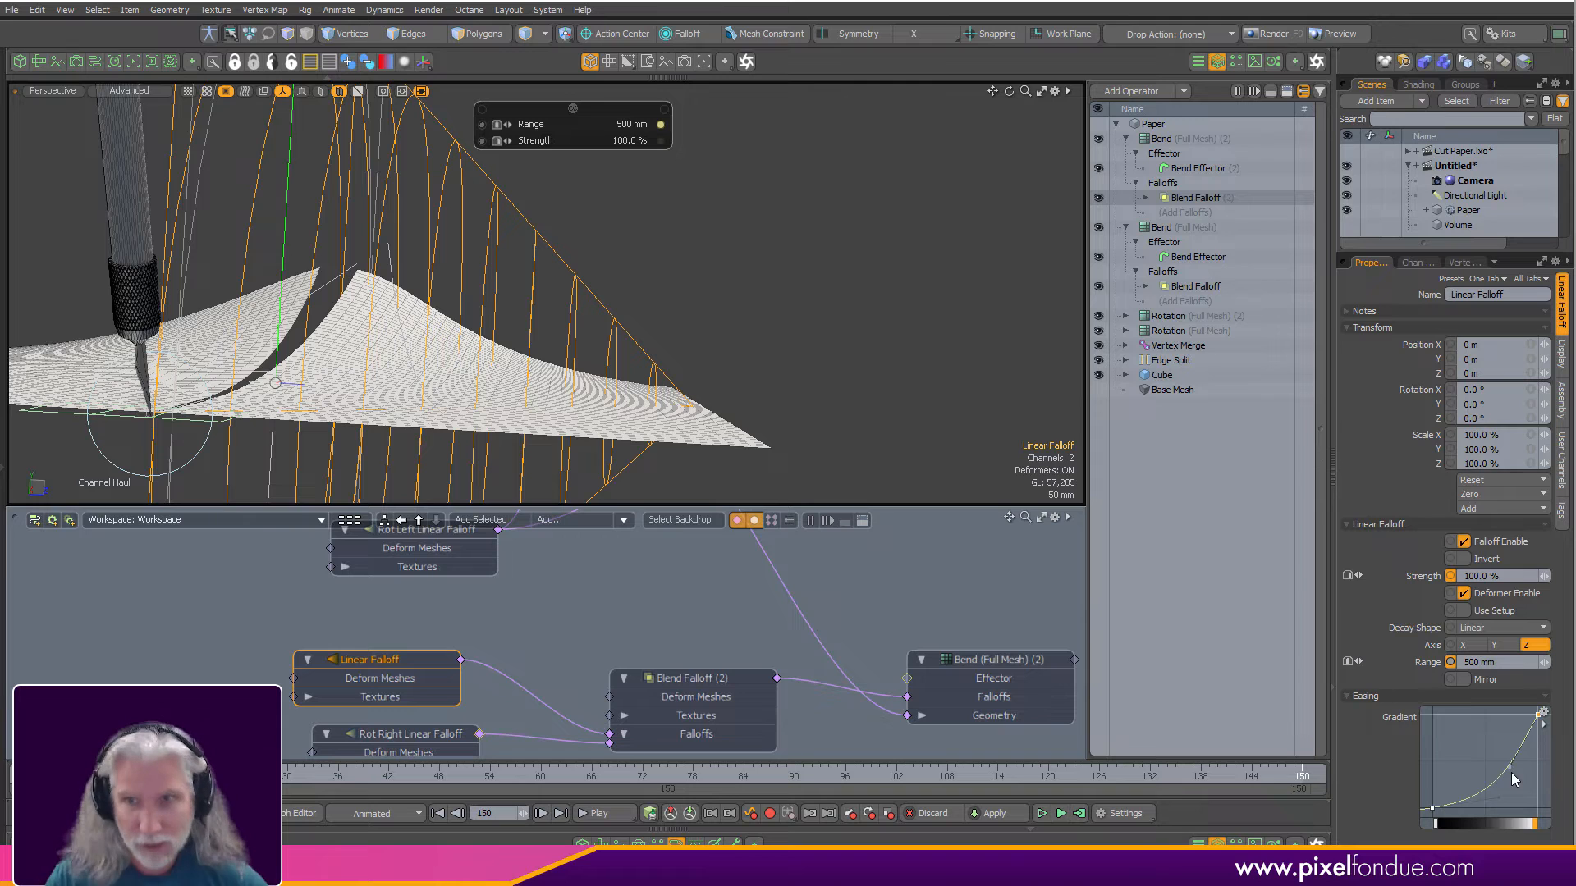
drag(1510, 770, 1489, 799)
click(1432, 808)
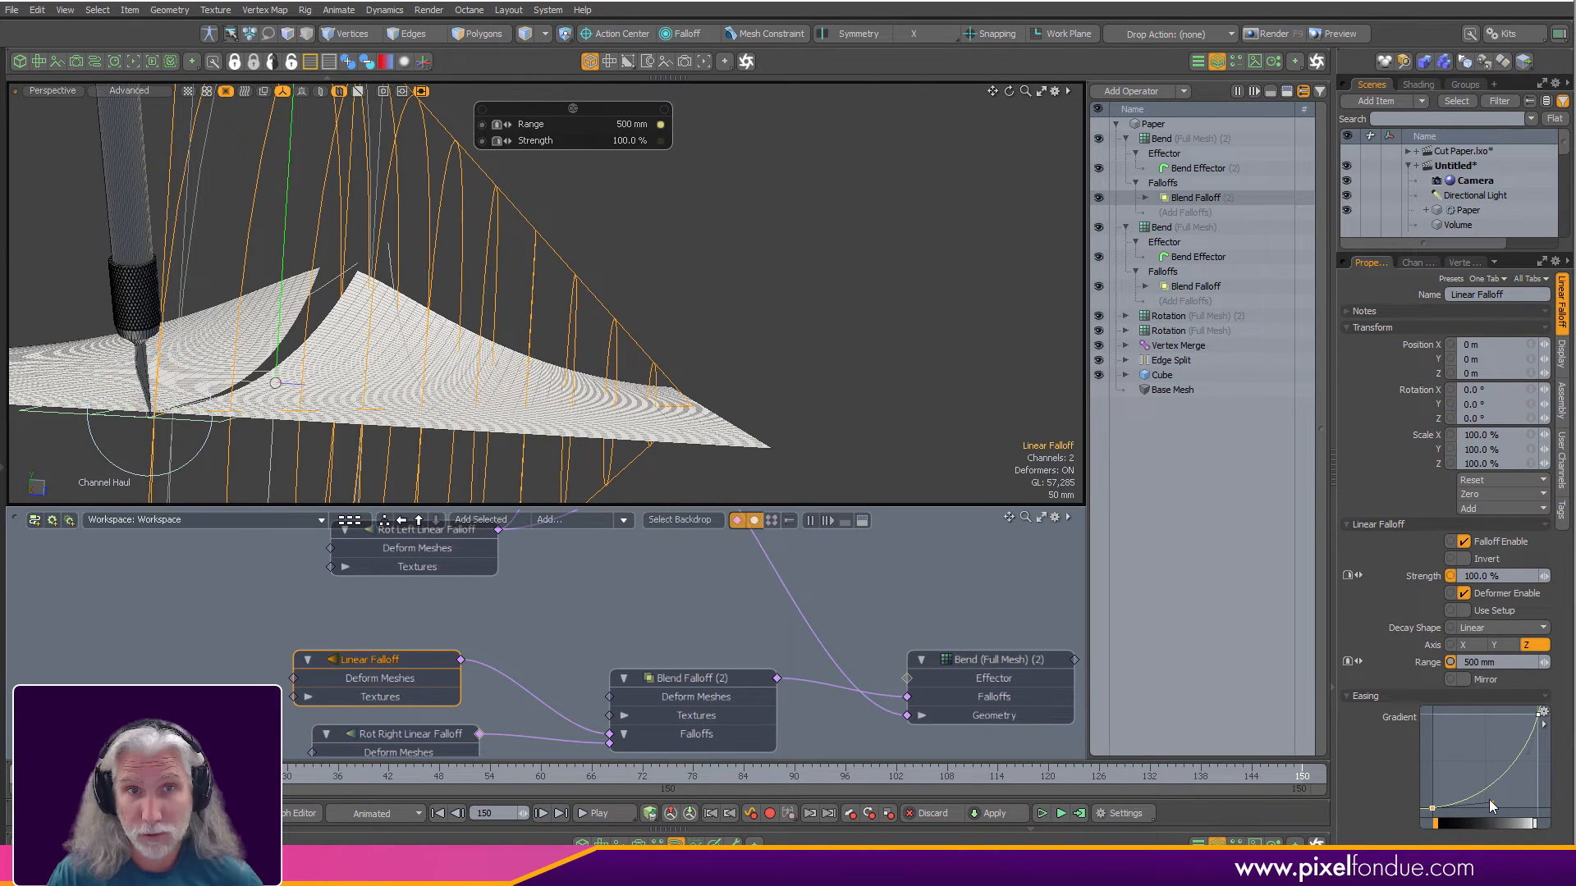
alt+drag(714, 327, 664, 345)
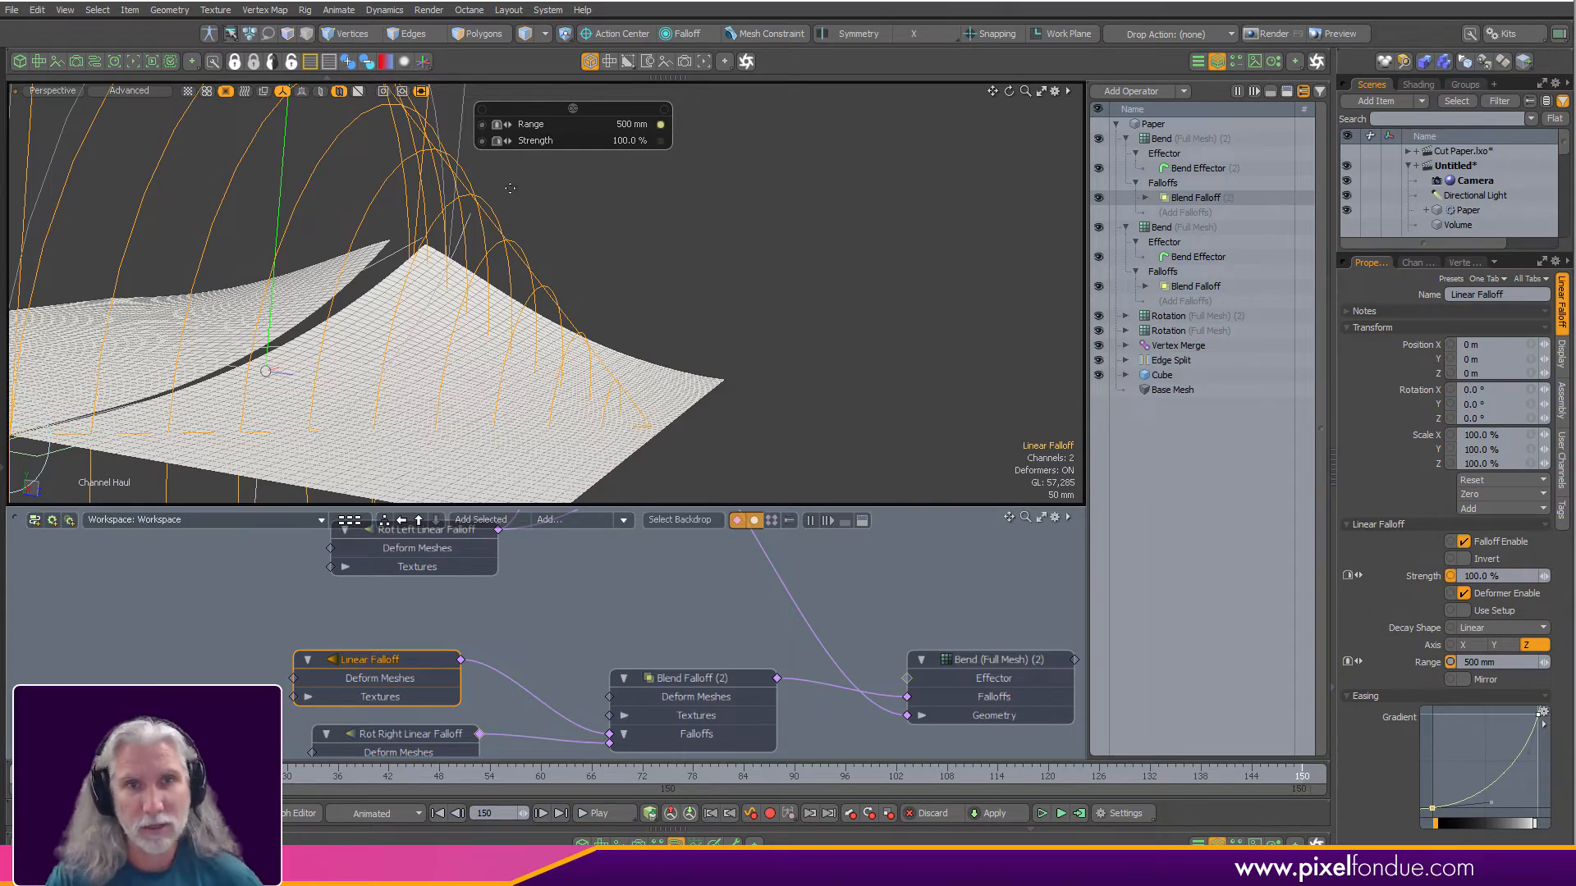
alt+drag(663, 287, 698, 345)
click(751, 369)
click(834, 232)
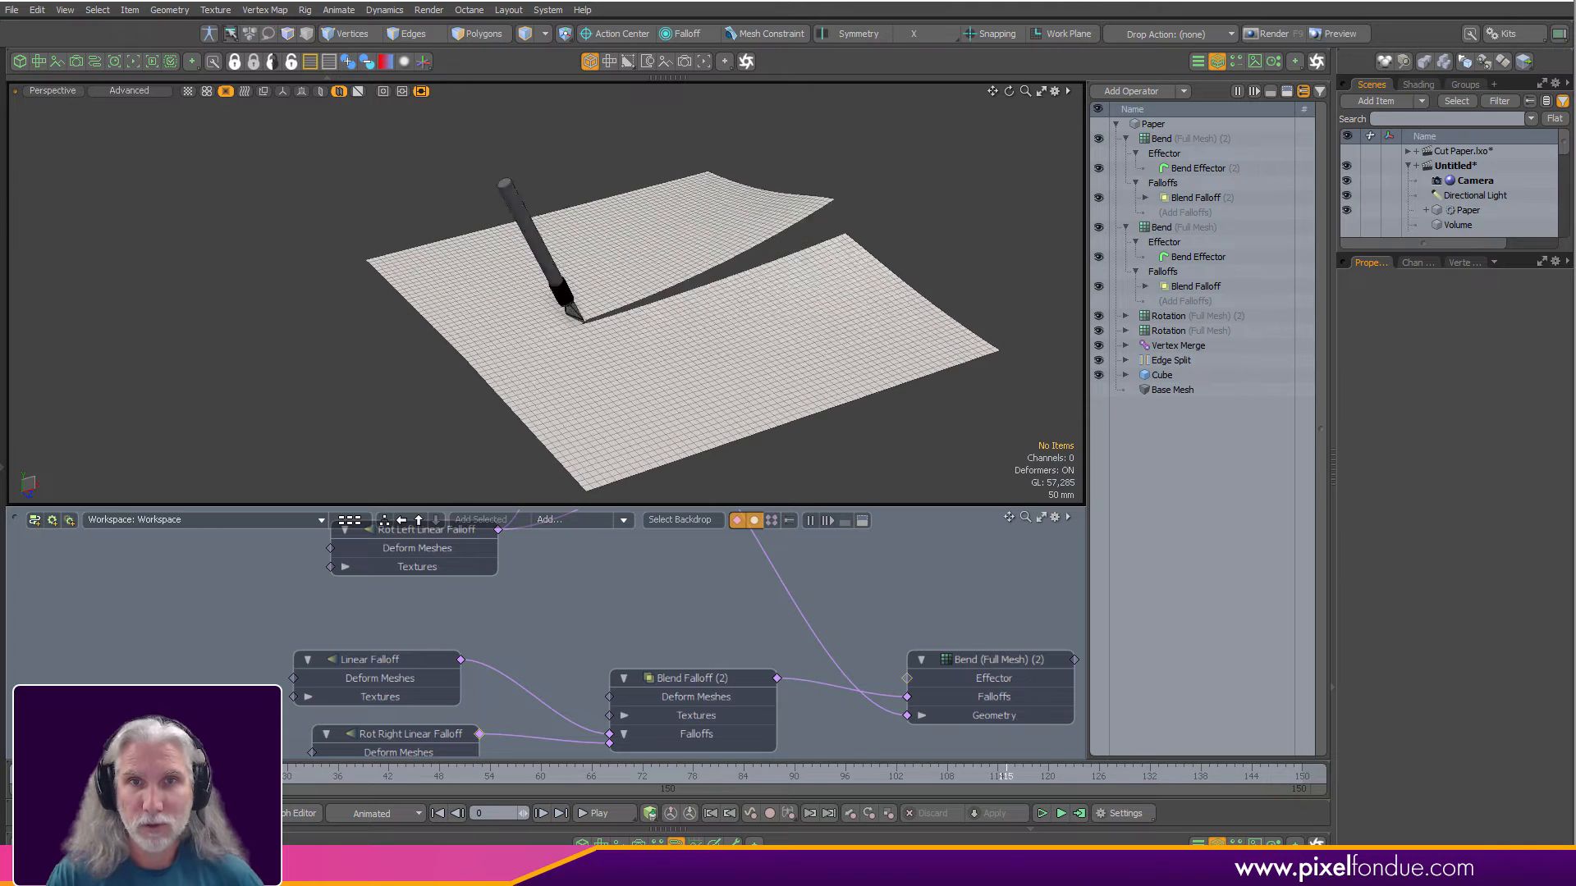
Show the Angle animation curve of Bend Effector (2) in the Graph Editor.
middle_drag(674, 684, 683, 647)
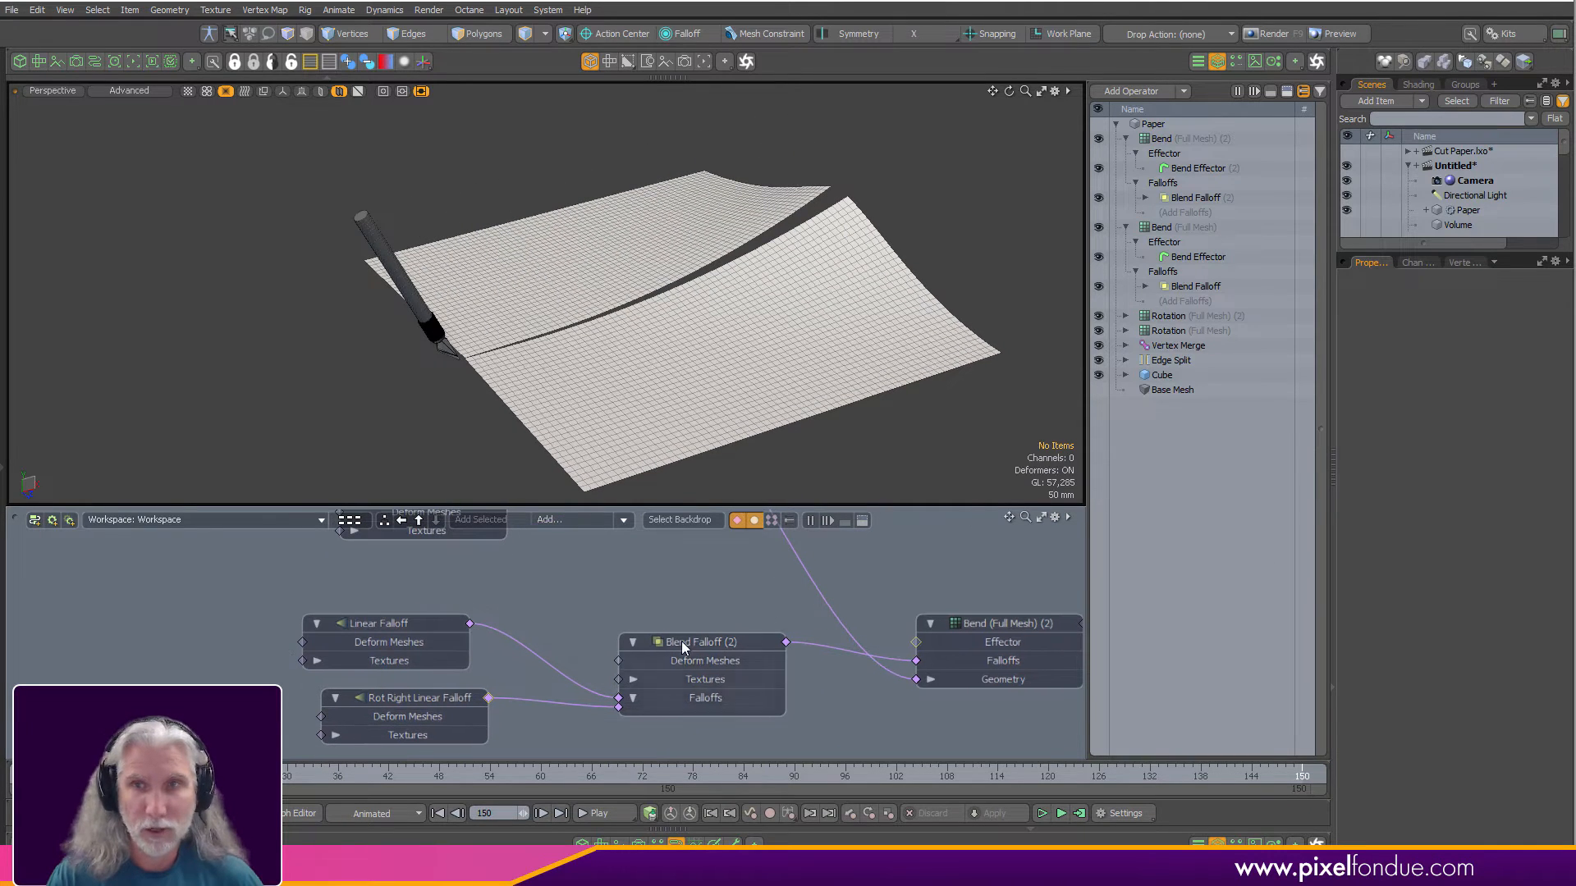
click(1193, 169)
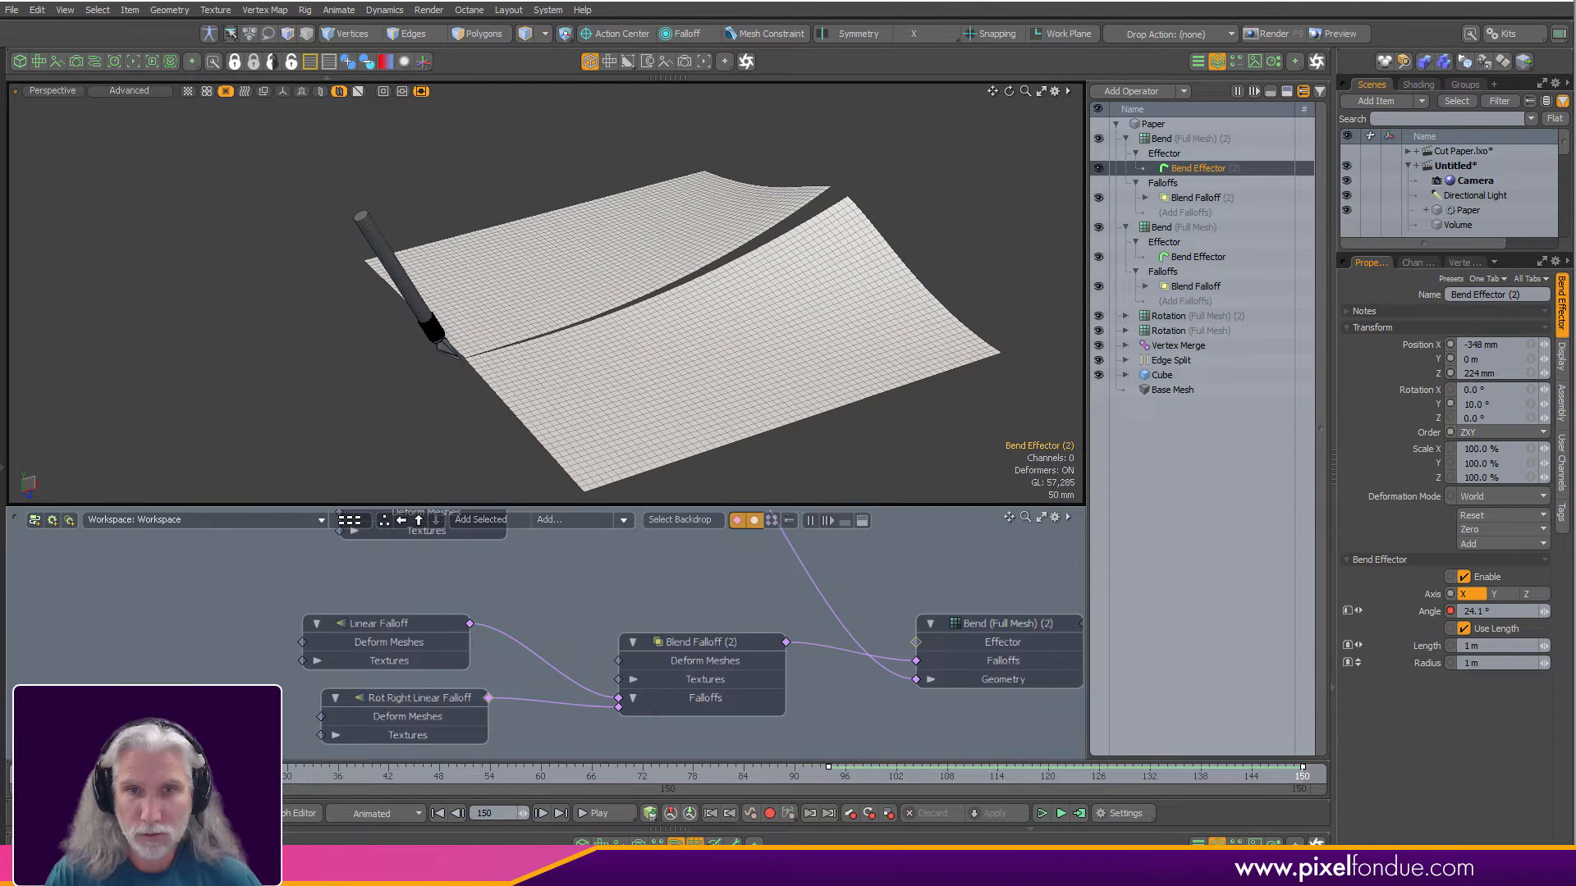
click(289, 813)
ctrl+alt+drag(928, 607, 759, 672)
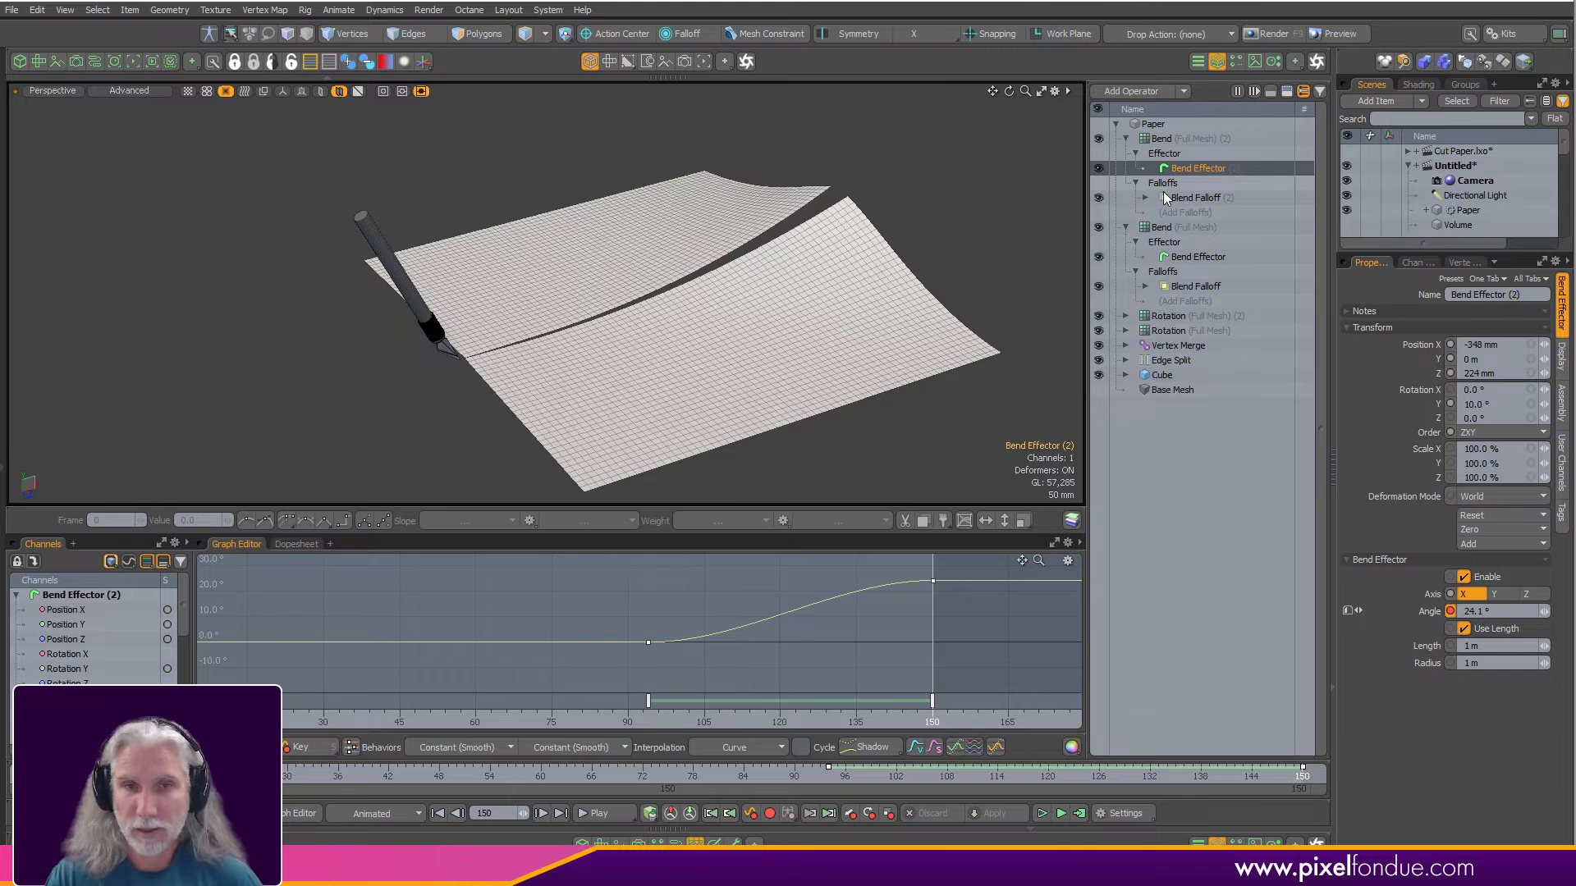
Move the starting key of the Angle curve to frame 29 and scrub through the cut to check the timing.
drag(663, 675, 480, 693)
drag(237, 718, 627, 719)
drag(465, 663, 390, 671)
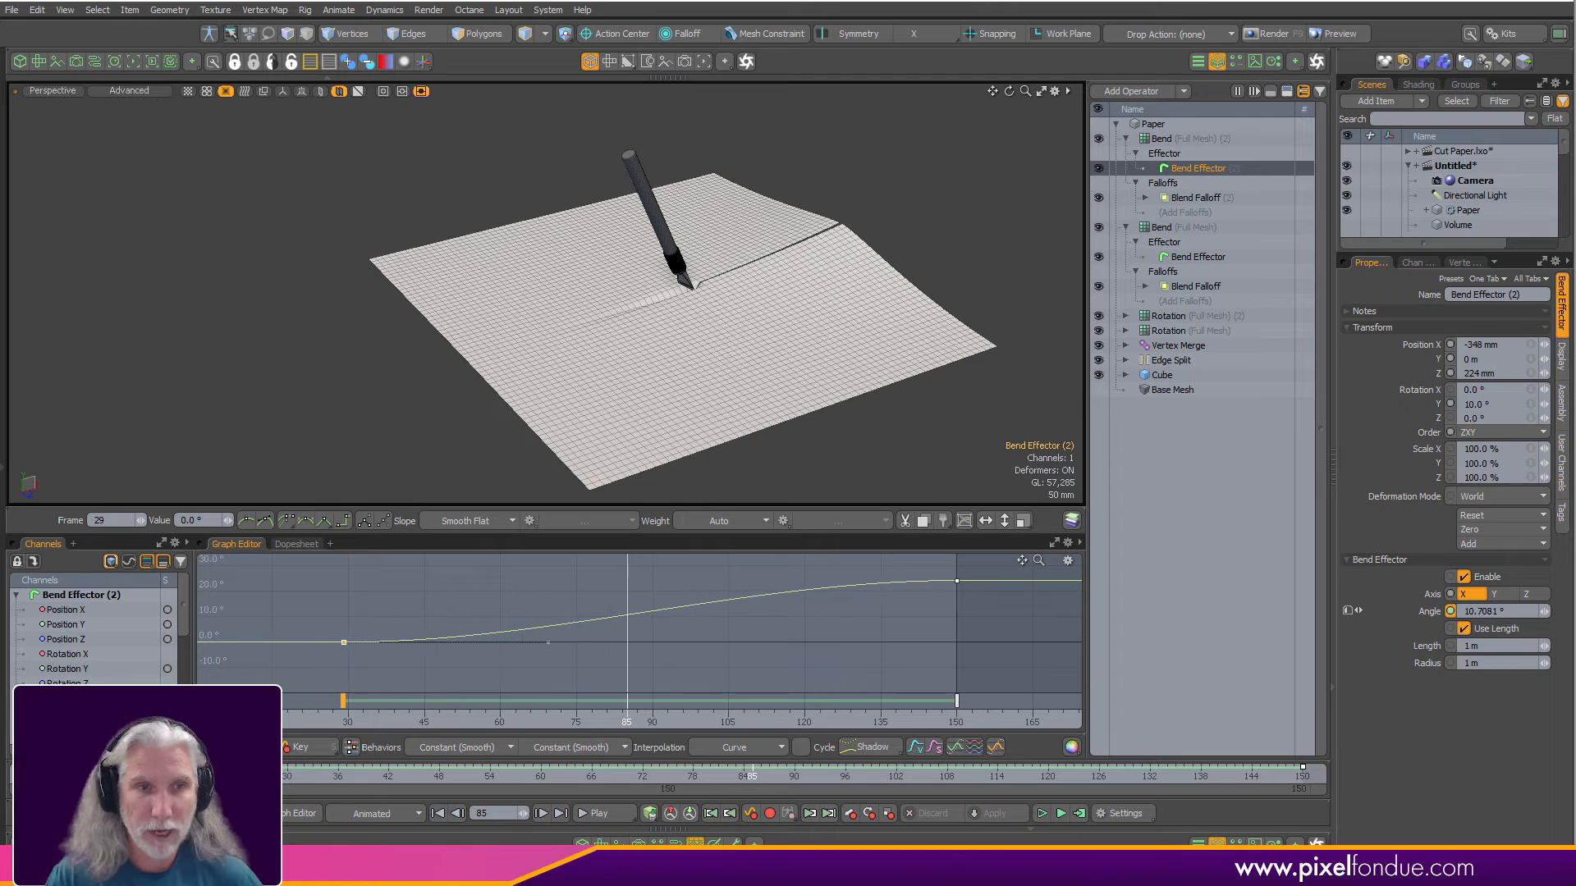
drag(220, 719, 622, 714)
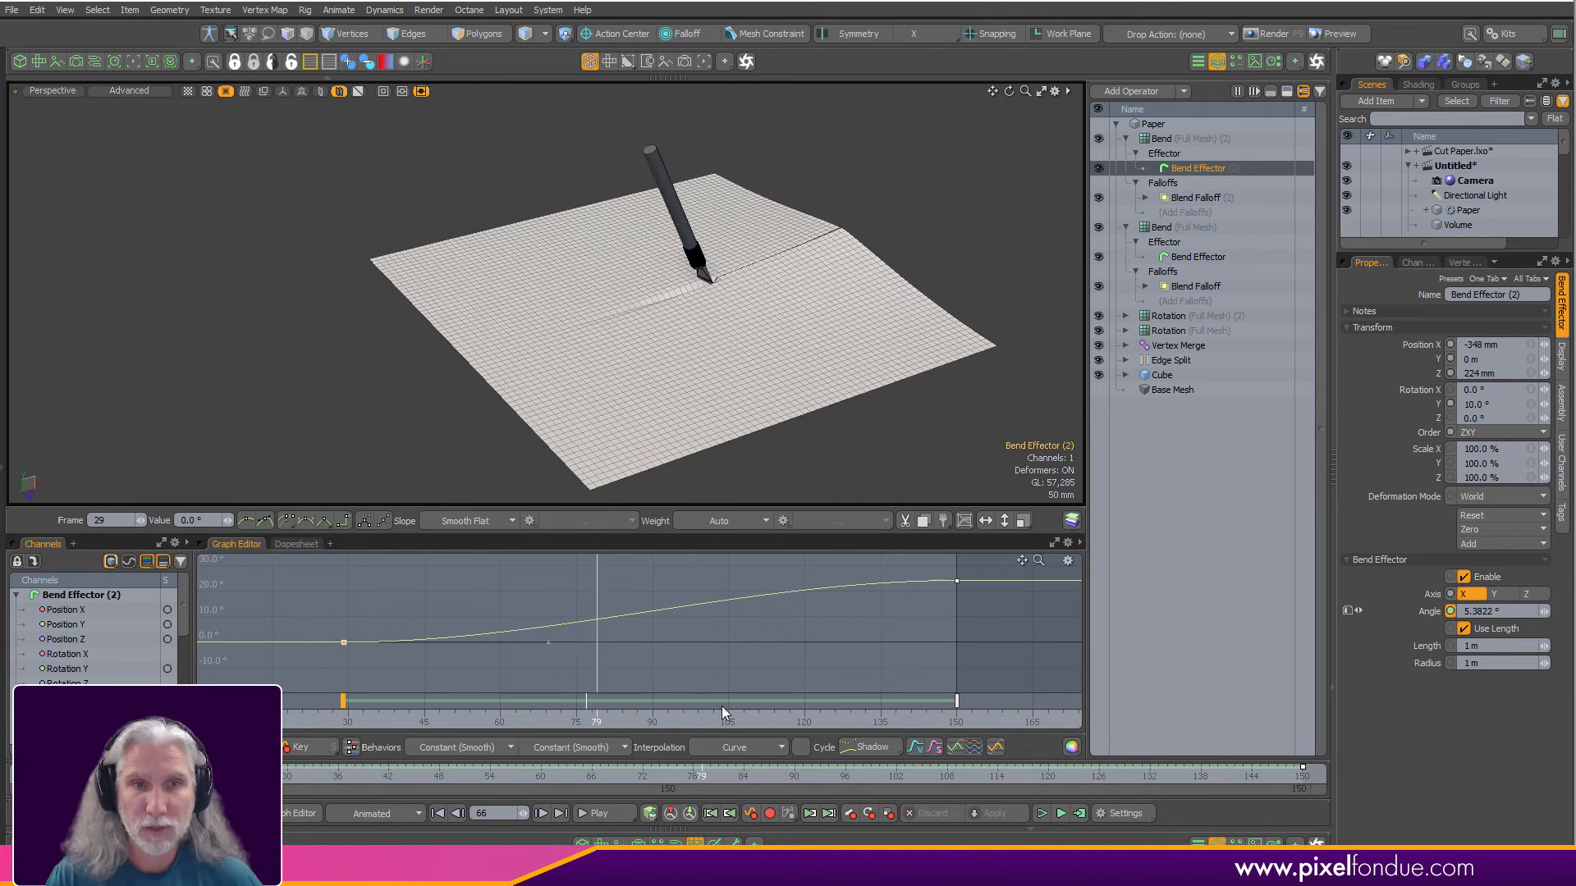
drag(491, 661, 454, 702)
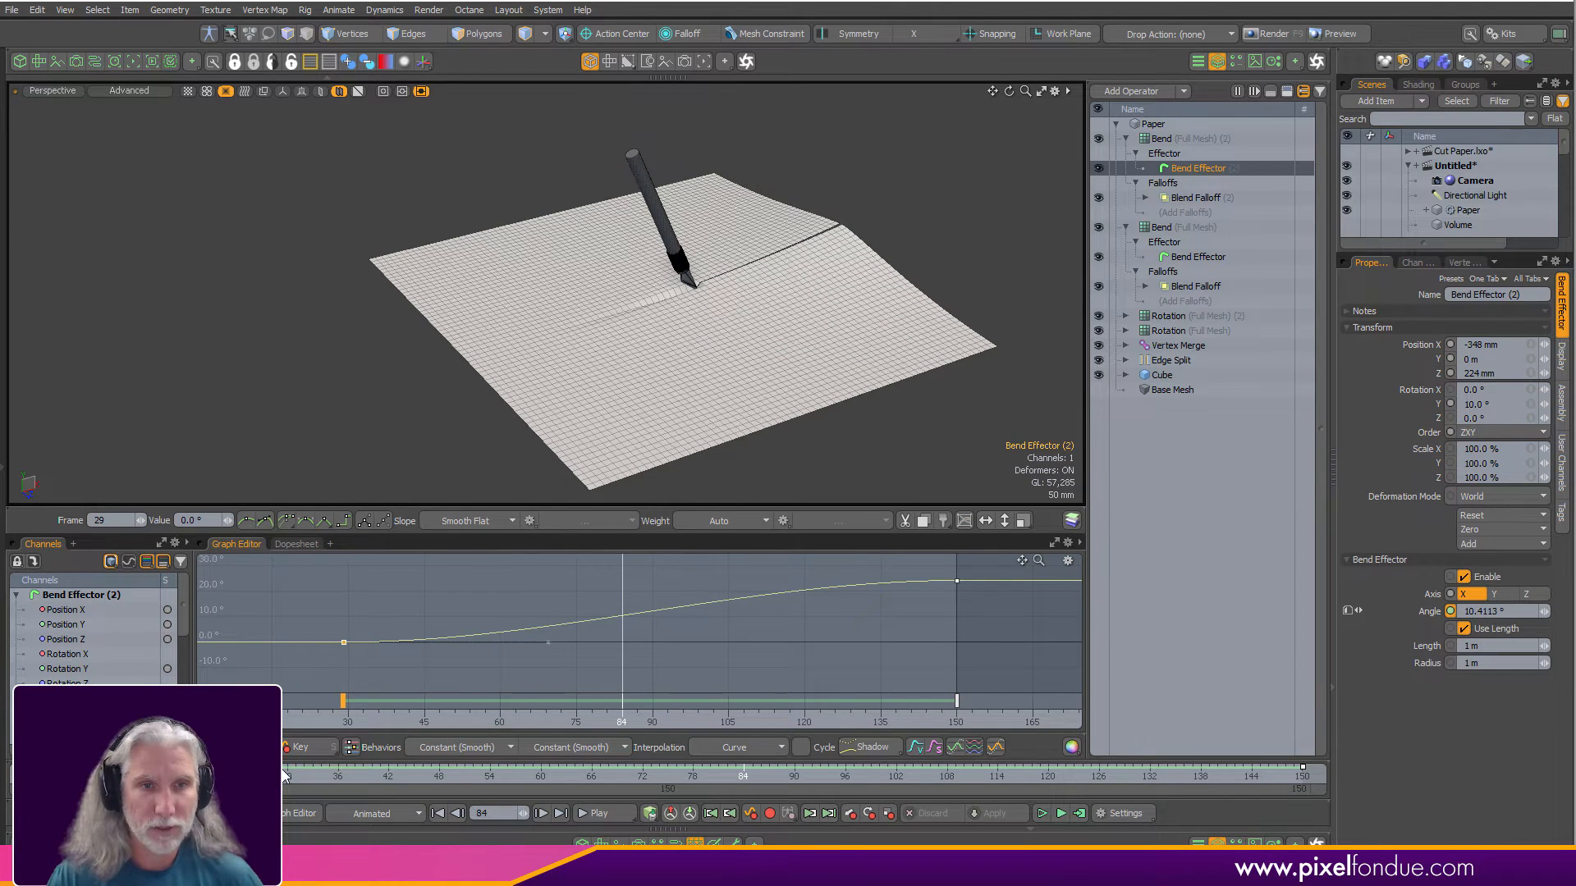
Move the starting key of the Angle curve to frame 42 and scrub through to frame 150.
drag(282, 771, 380, 772)
drag(343, 700, 373, 701)
drag(380, 771, 532, 772)
drag(478, 686, 535, 686)
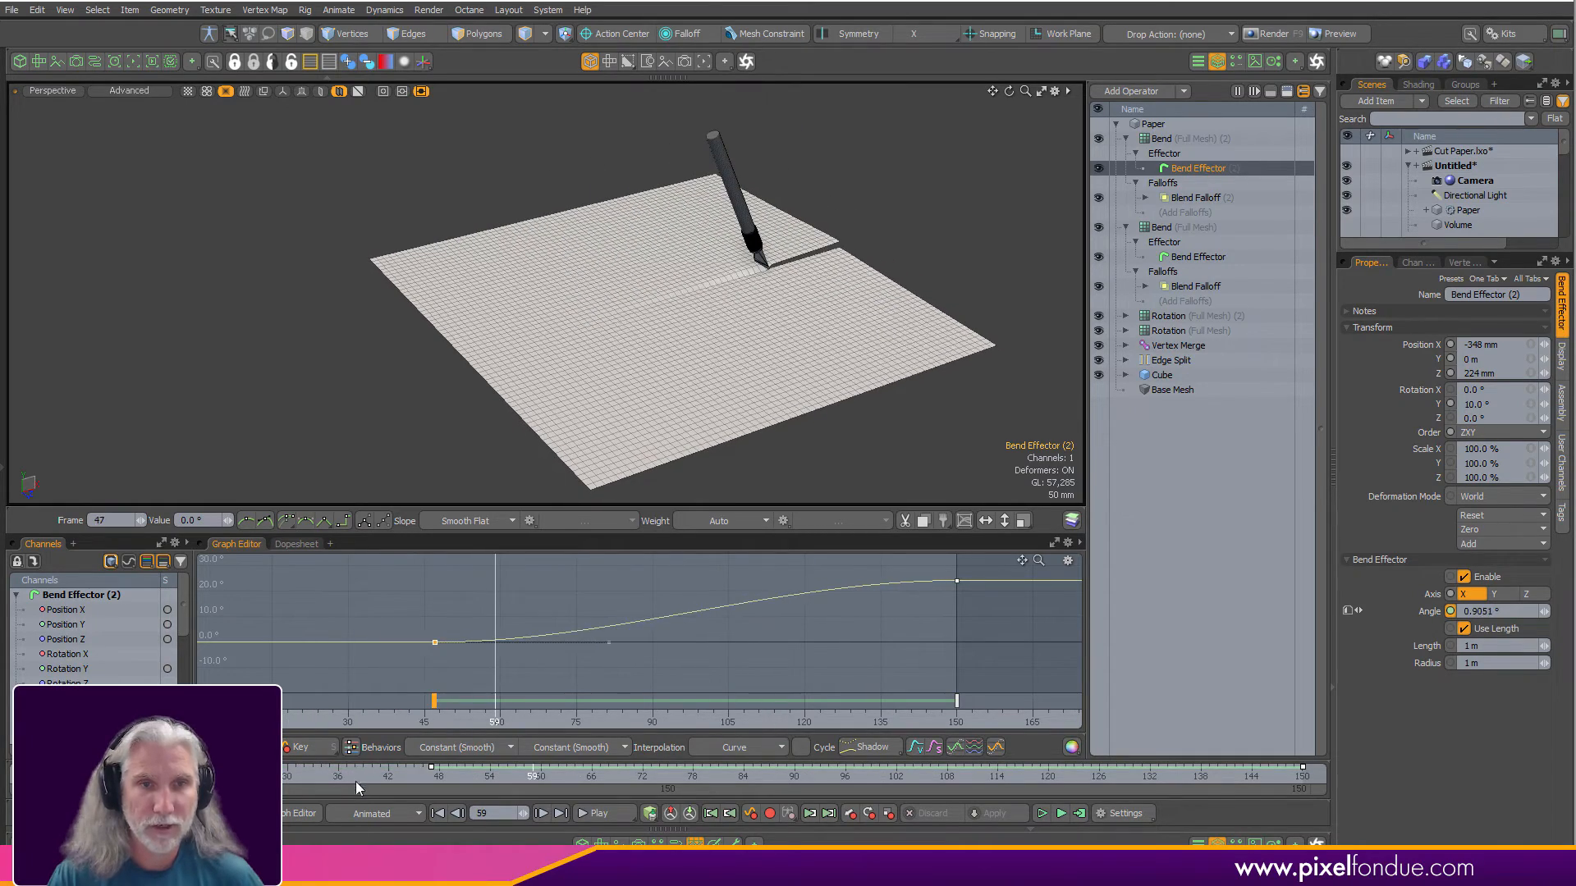
drag(356, 781, 1302, 777)
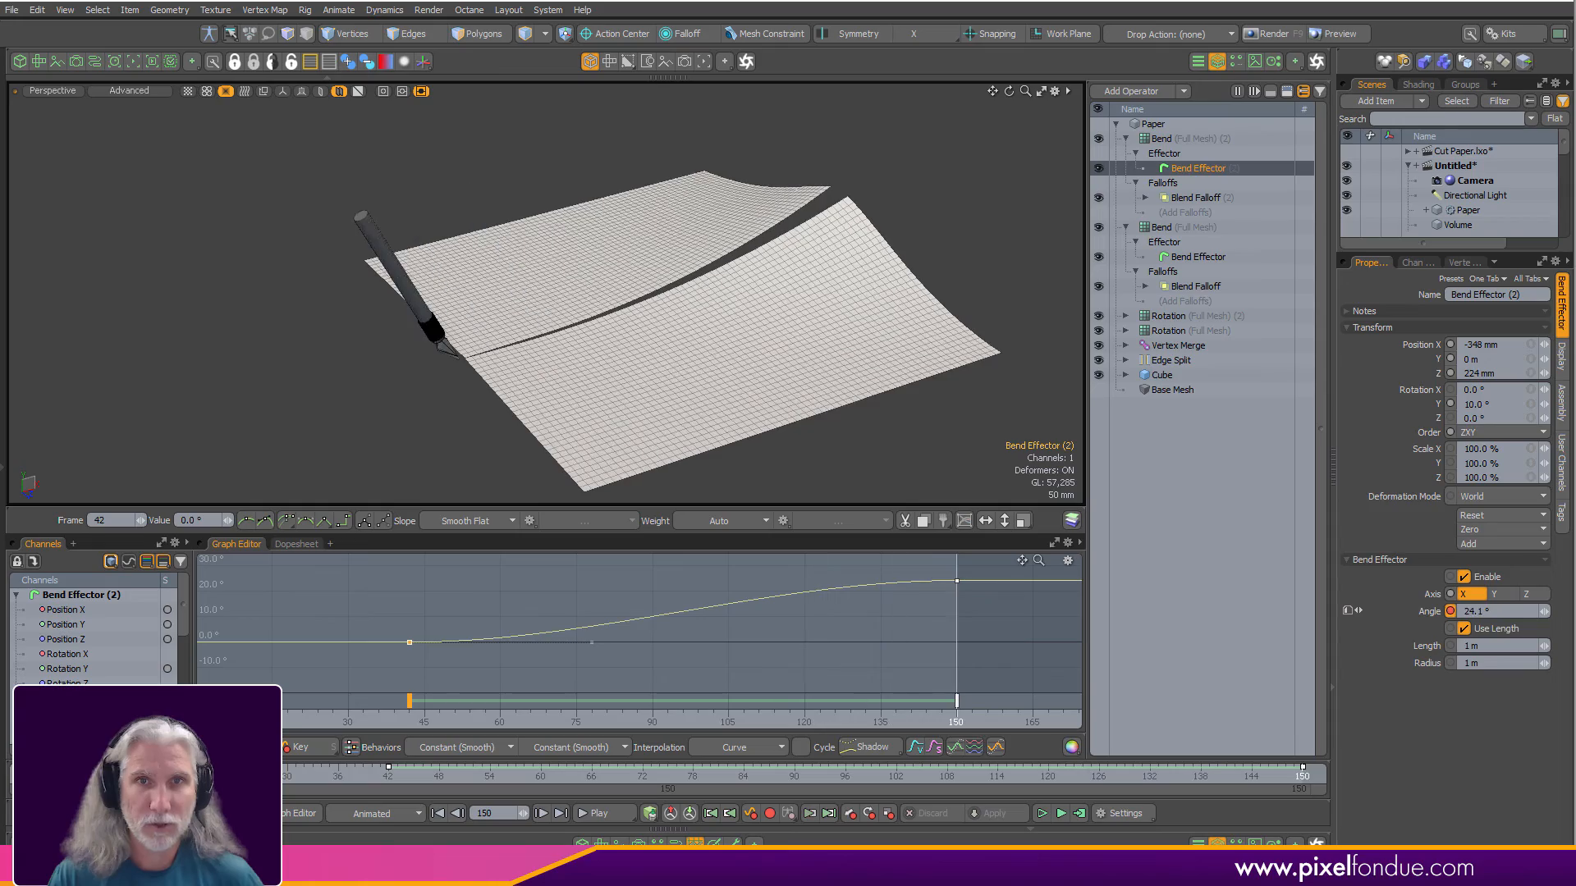
Close the Graph Editor and collapse both Bend deformers in the Paper's operator stack.
click(919, 441)
alt+drag(851, 455, 858, 444)
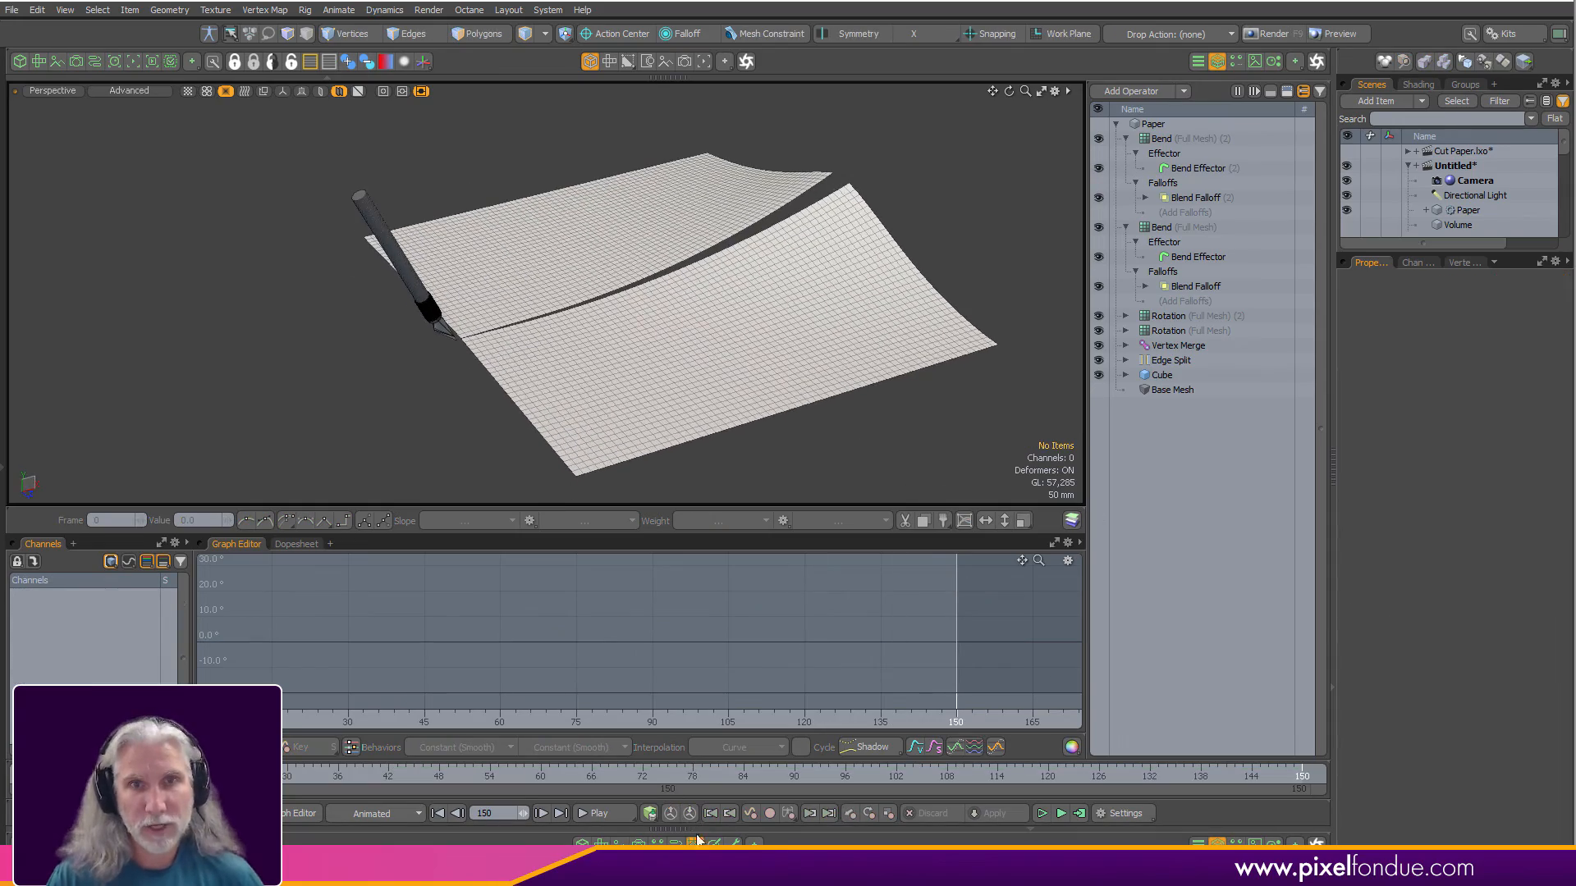
click(696, 840)
alt+drag(641, 617, 745, 573)
ctrl+alt+drag(702, 490, 763, 460)
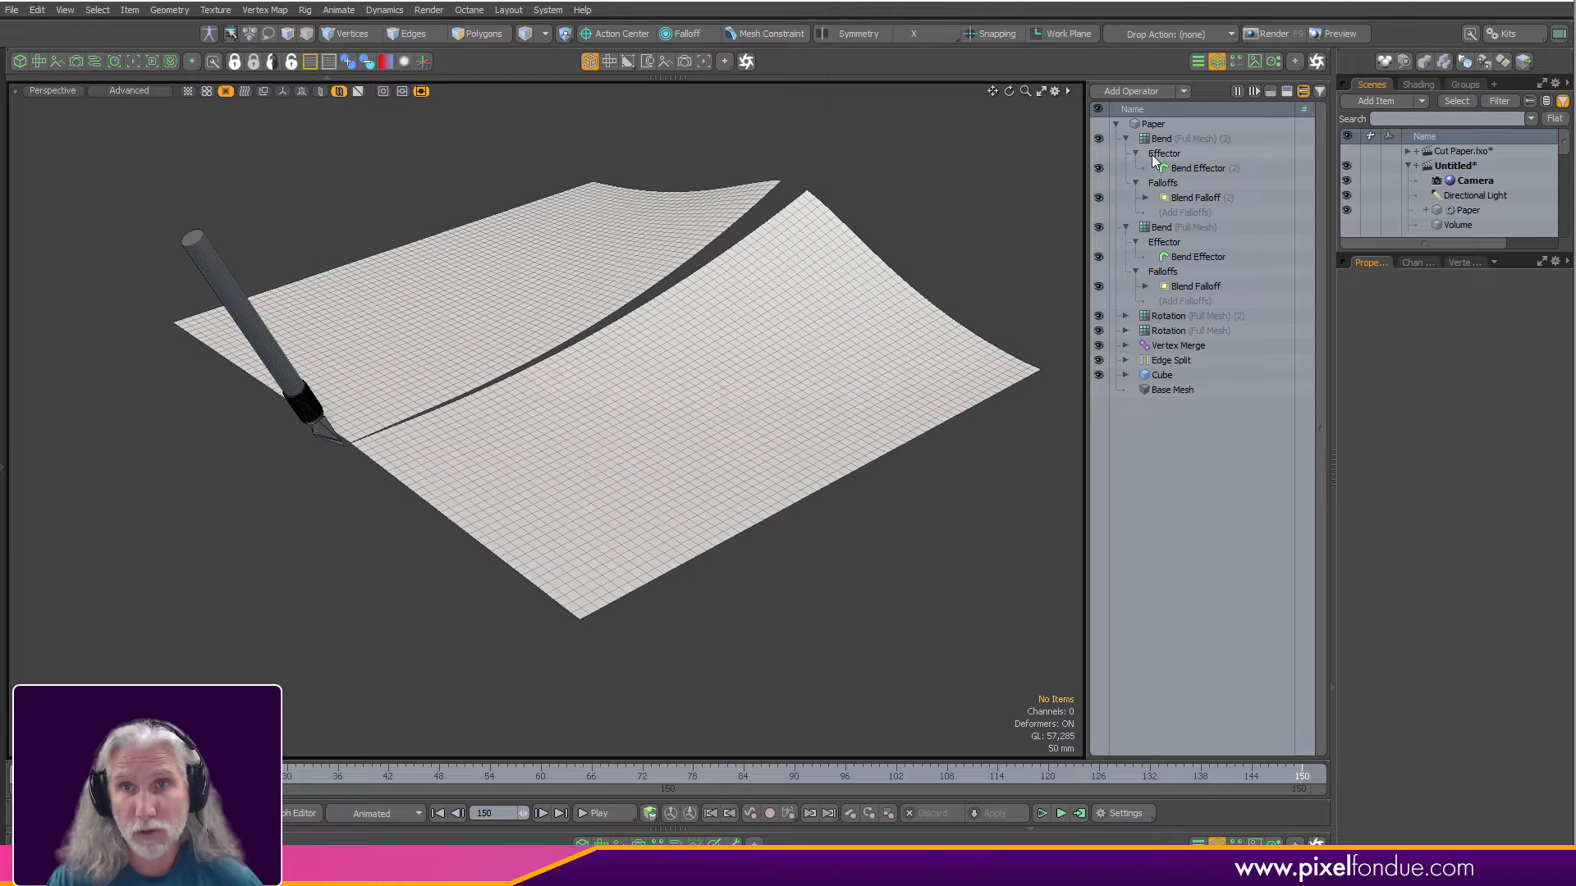
click(1125, 139)
click(1126, 152)
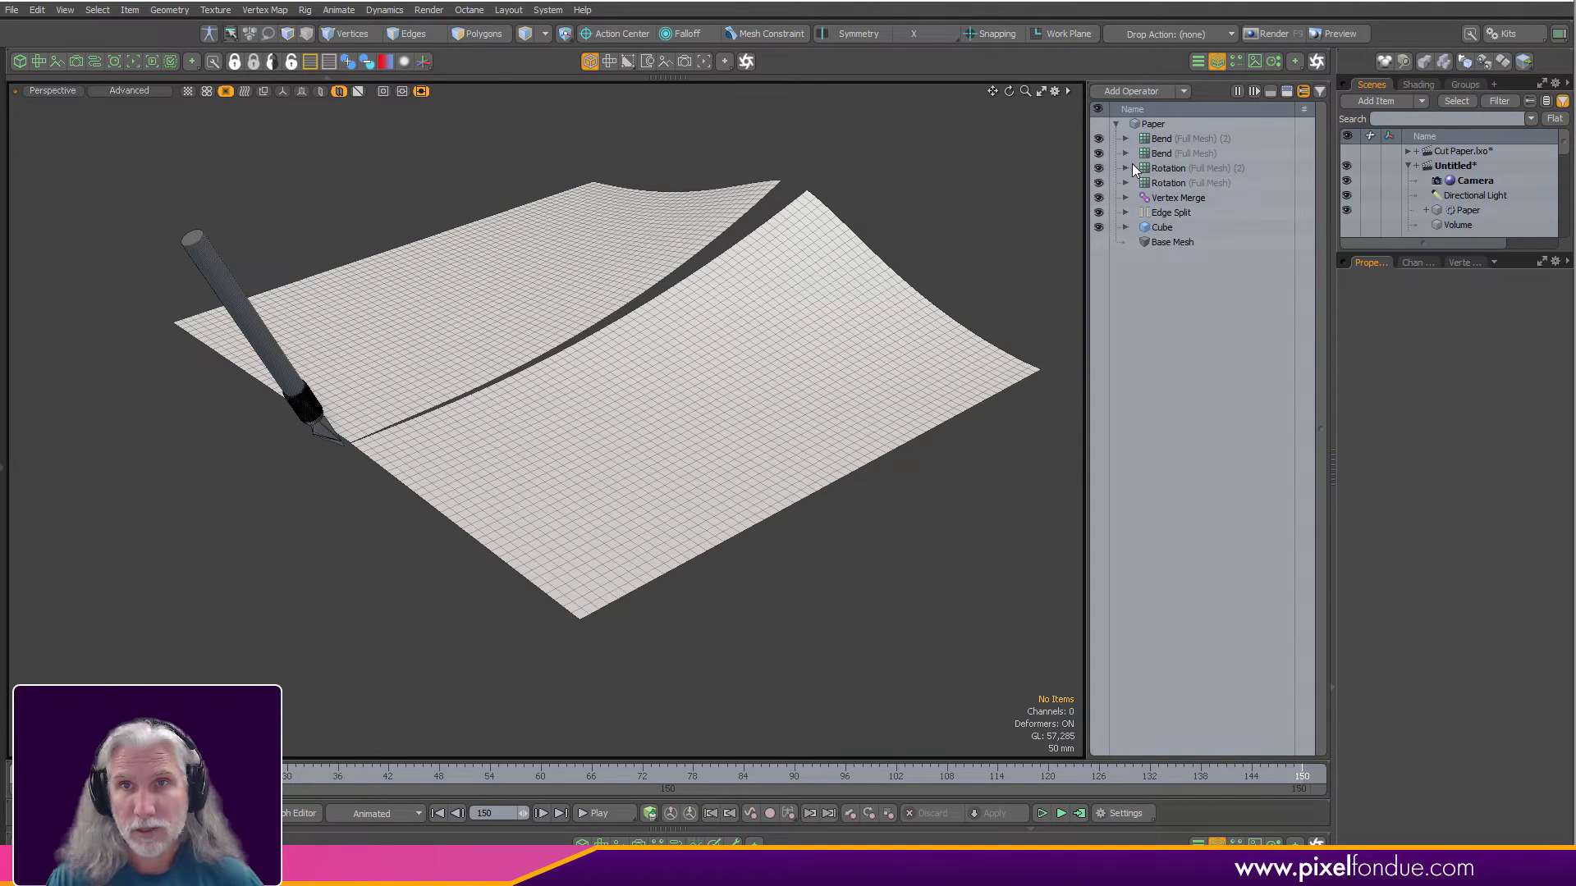
Add a Material Tag mesh operation to Paper above the Bend deformers, leaving nothing selected.
click(1149, 90)
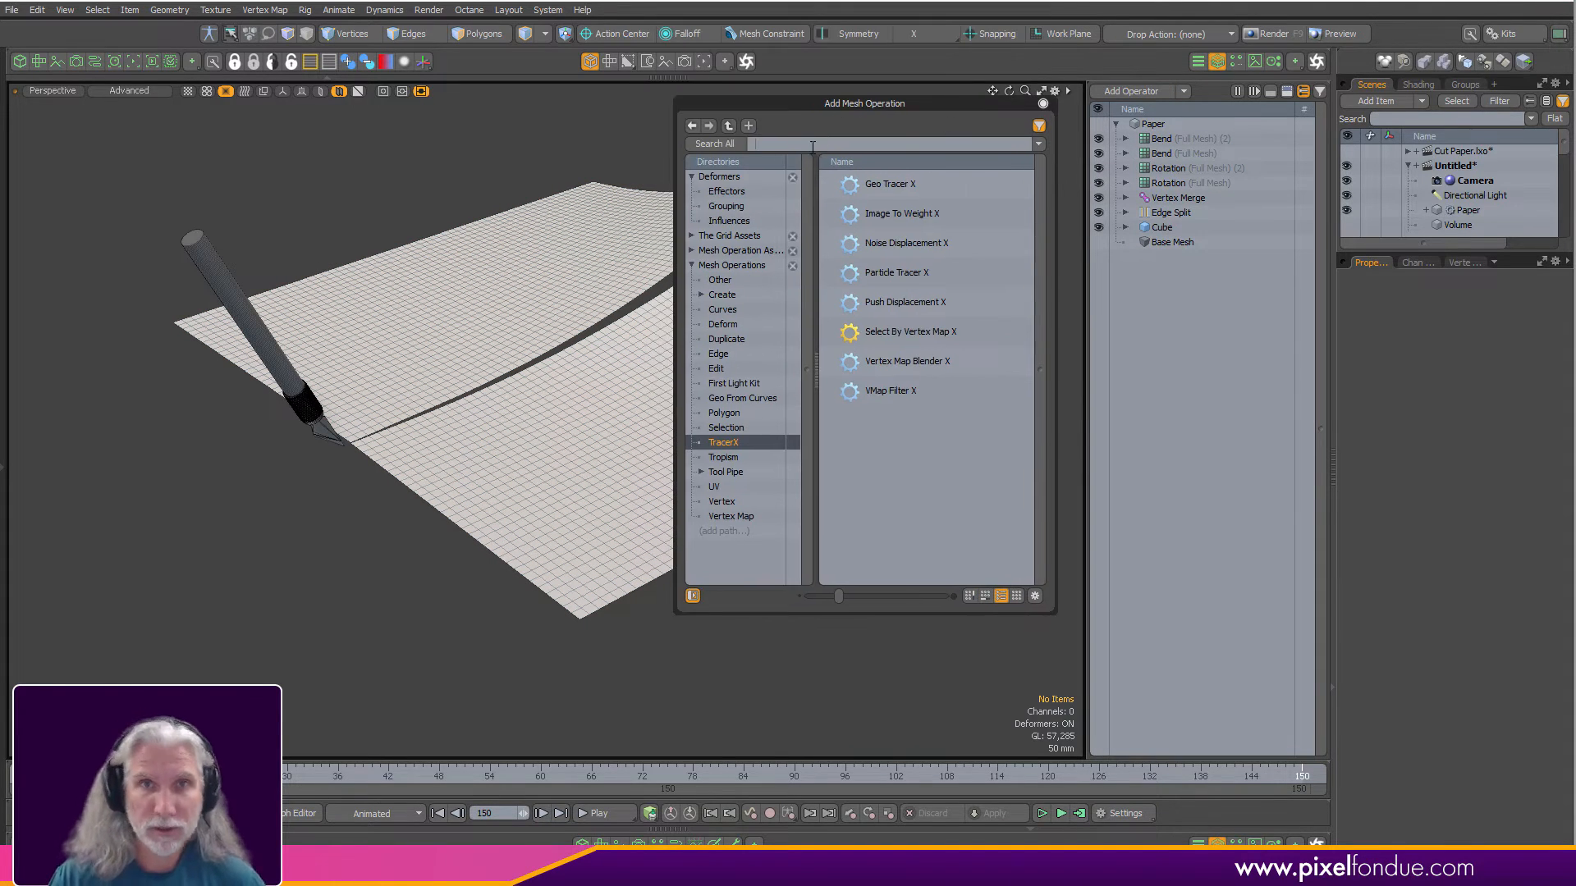
text(mater)
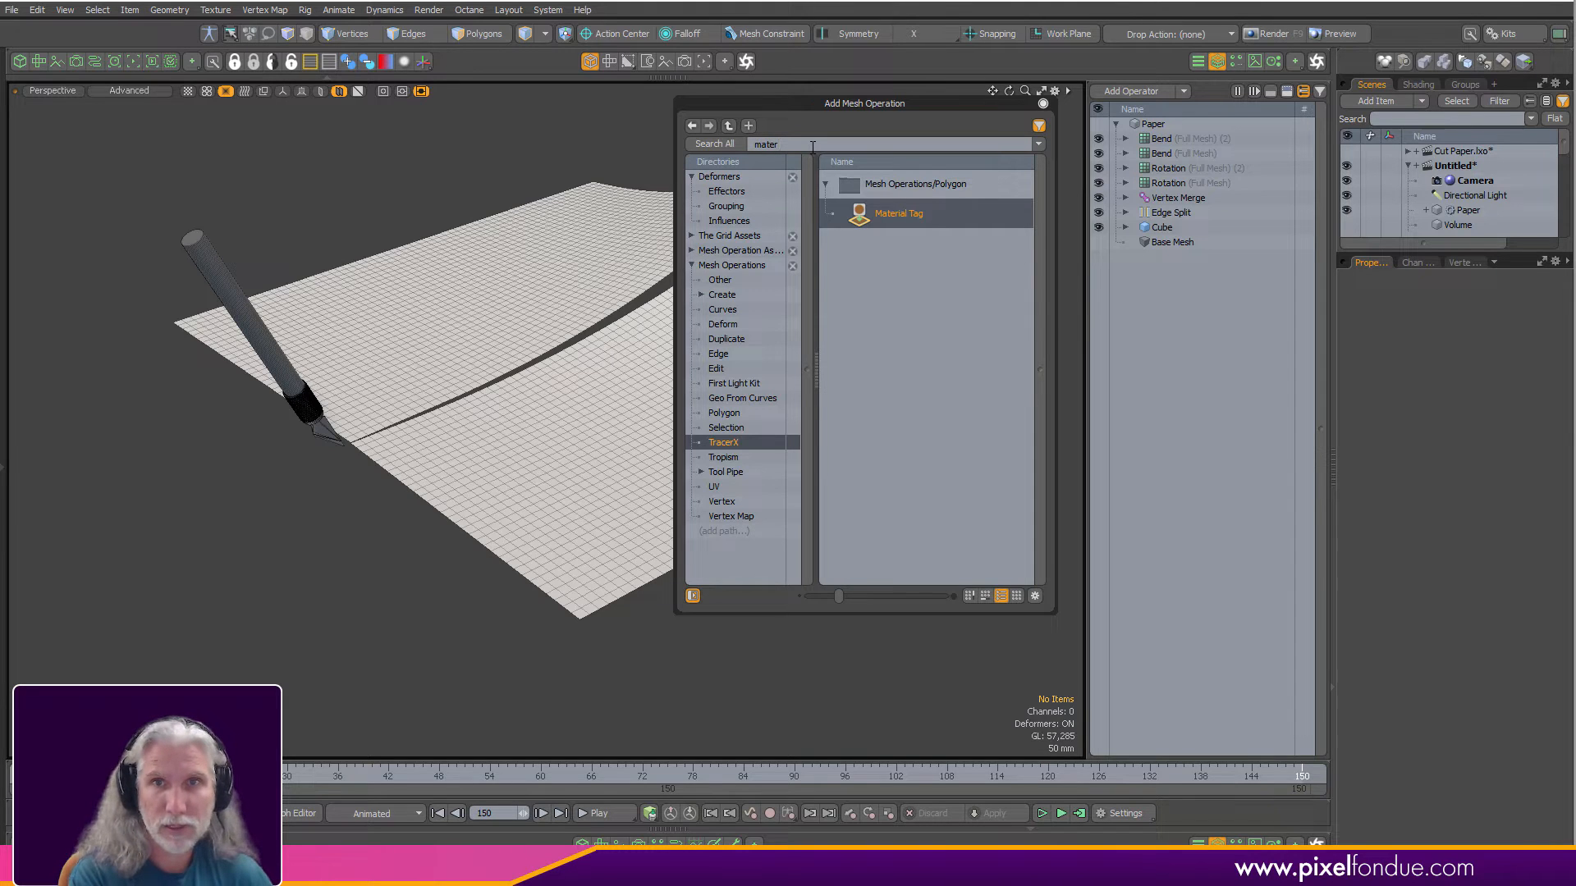
key(Return)
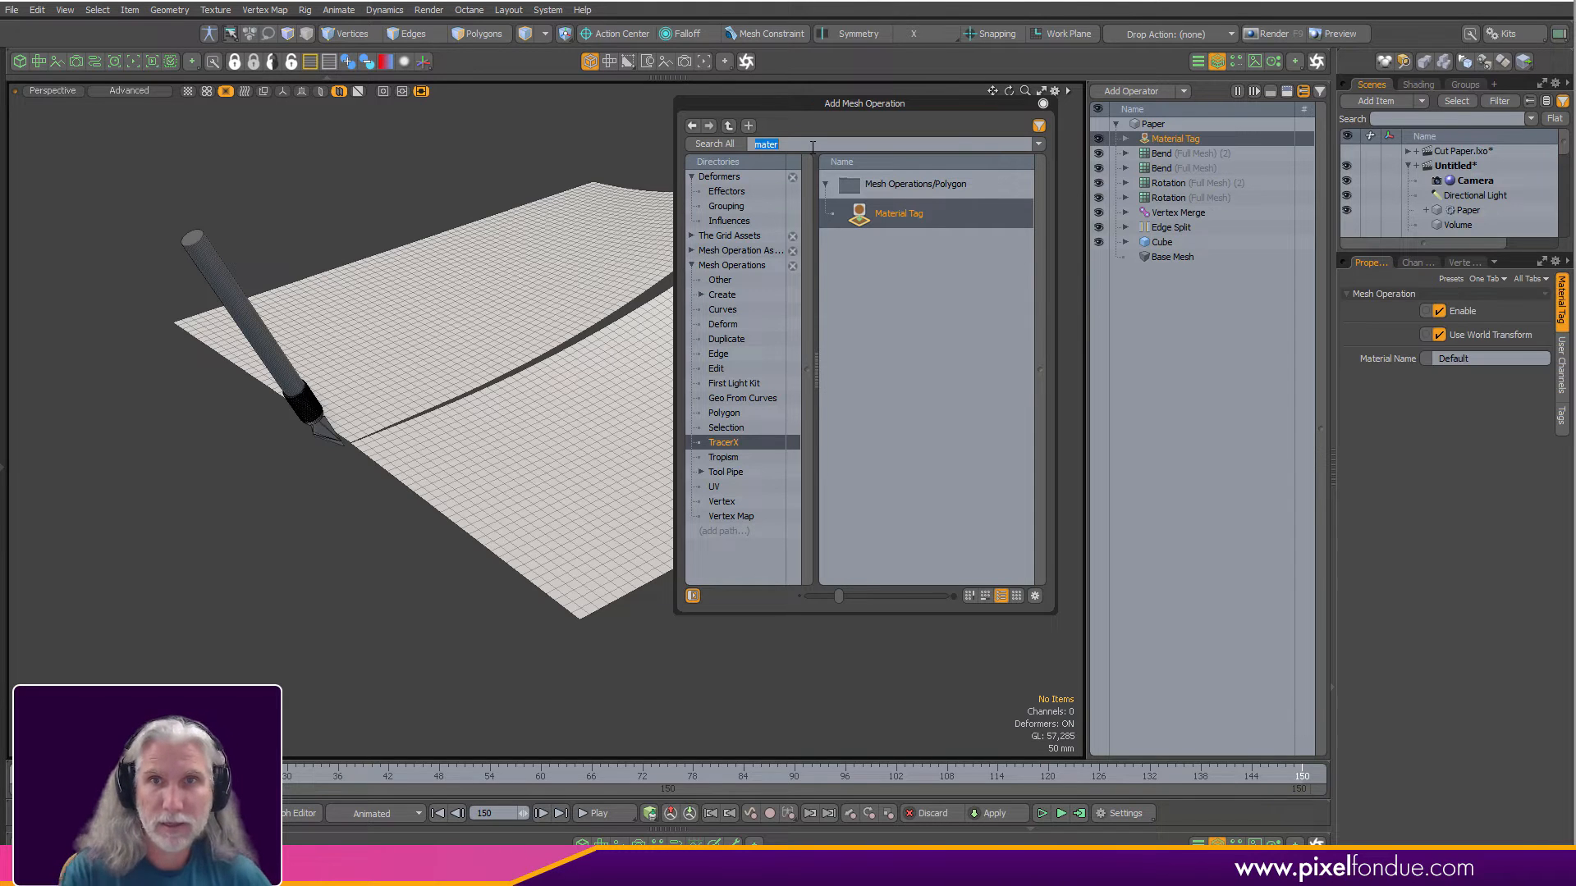
click(1042, 103)
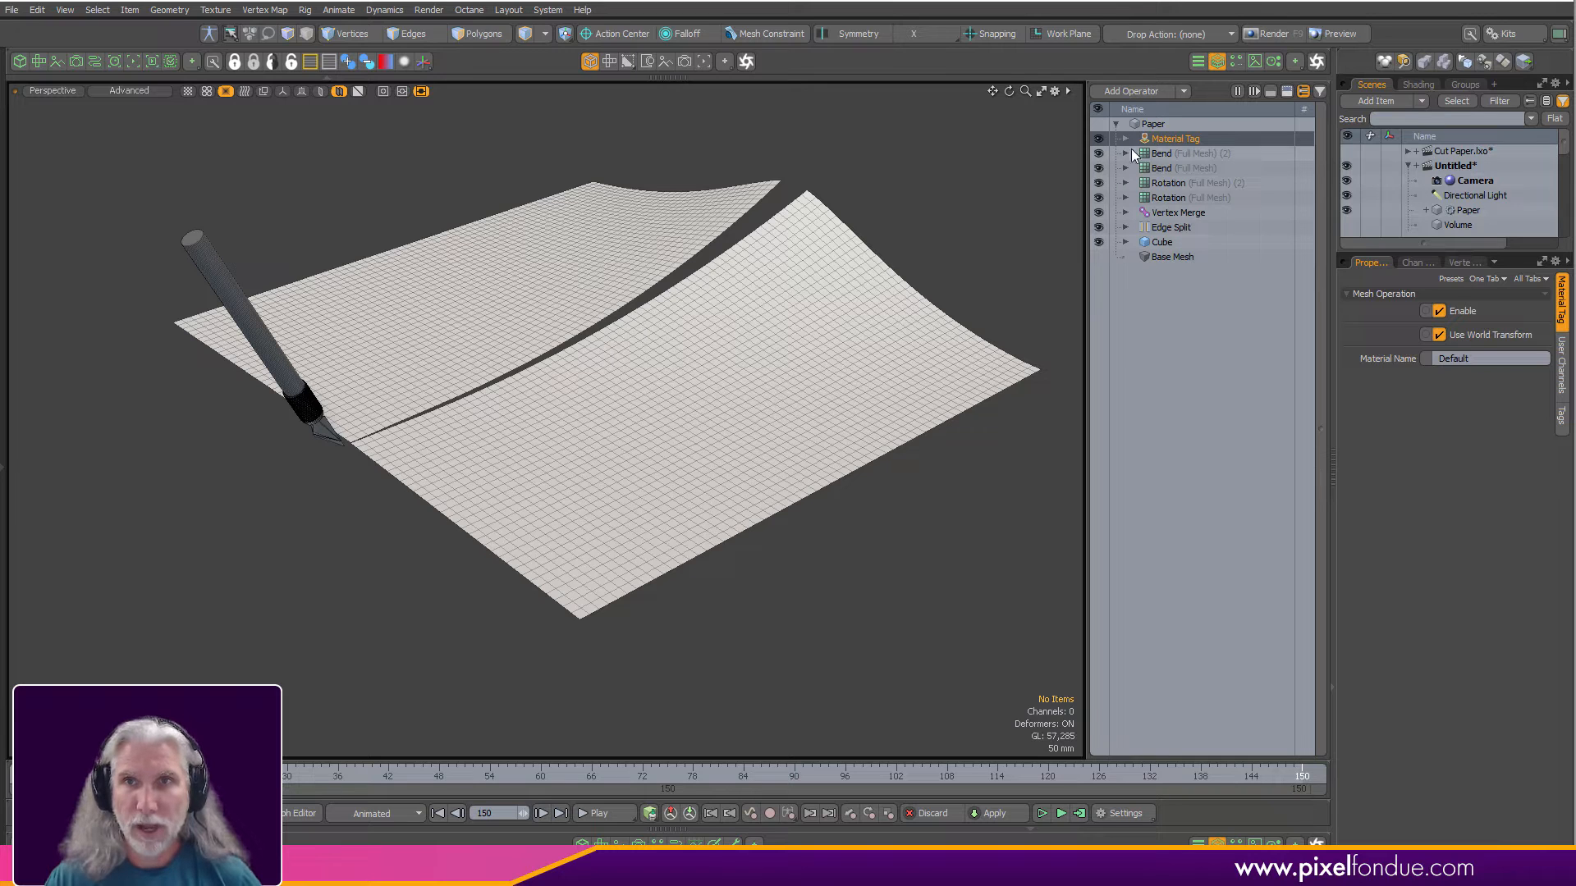
click(1152, 154)
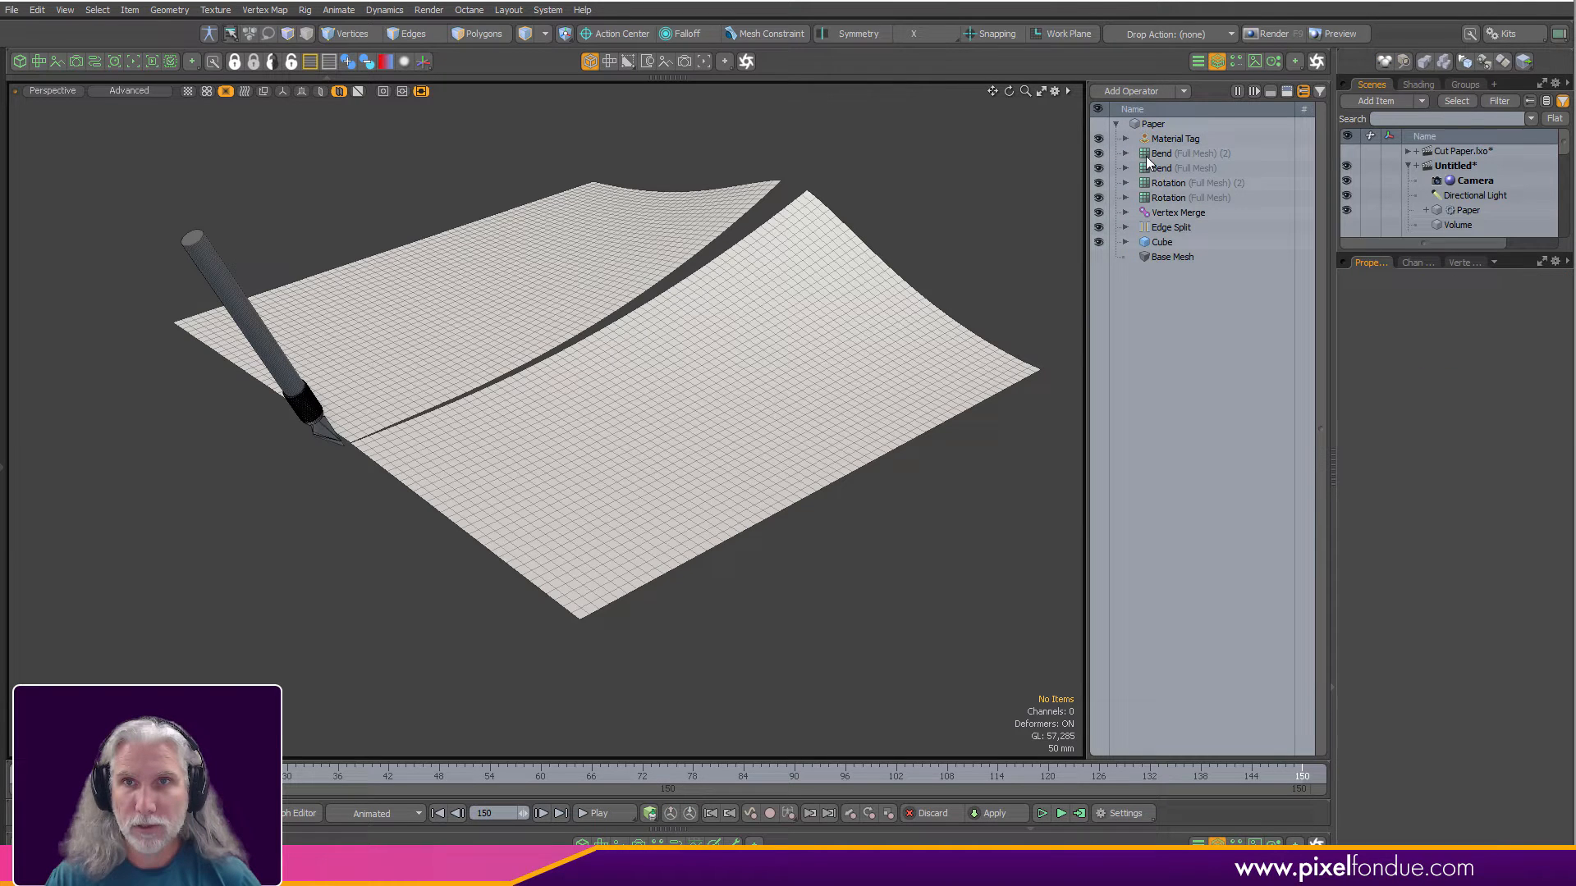
Add a Thicken mesh operation above the Material Tag in Paper's operator stack.
click(1144, 91)
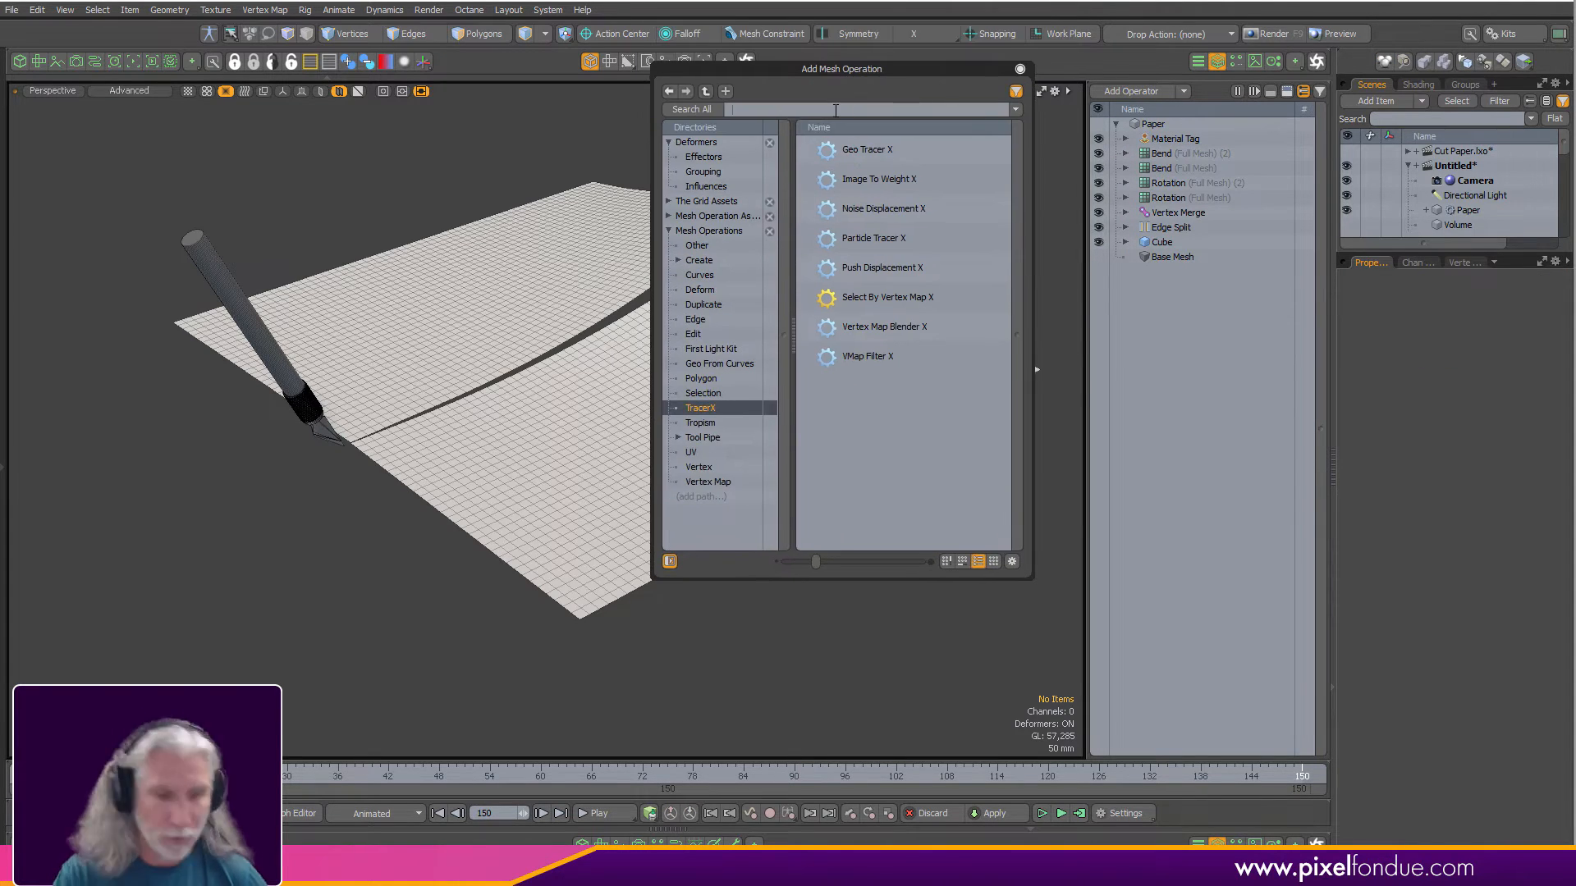
text(thic)
key(BackSpace)
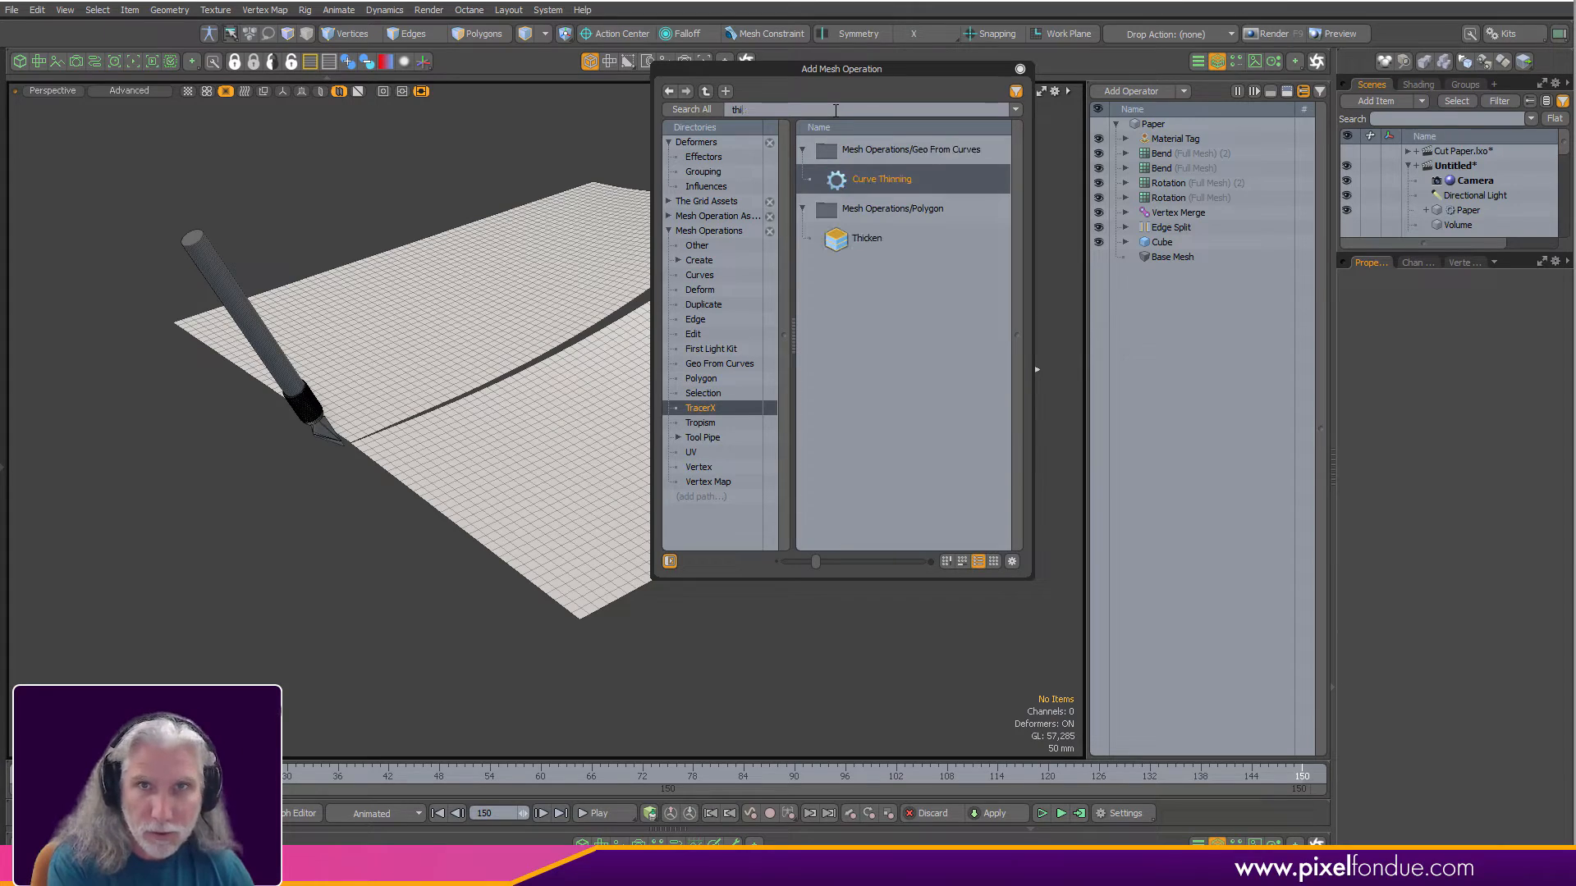
double_click(862, 238)
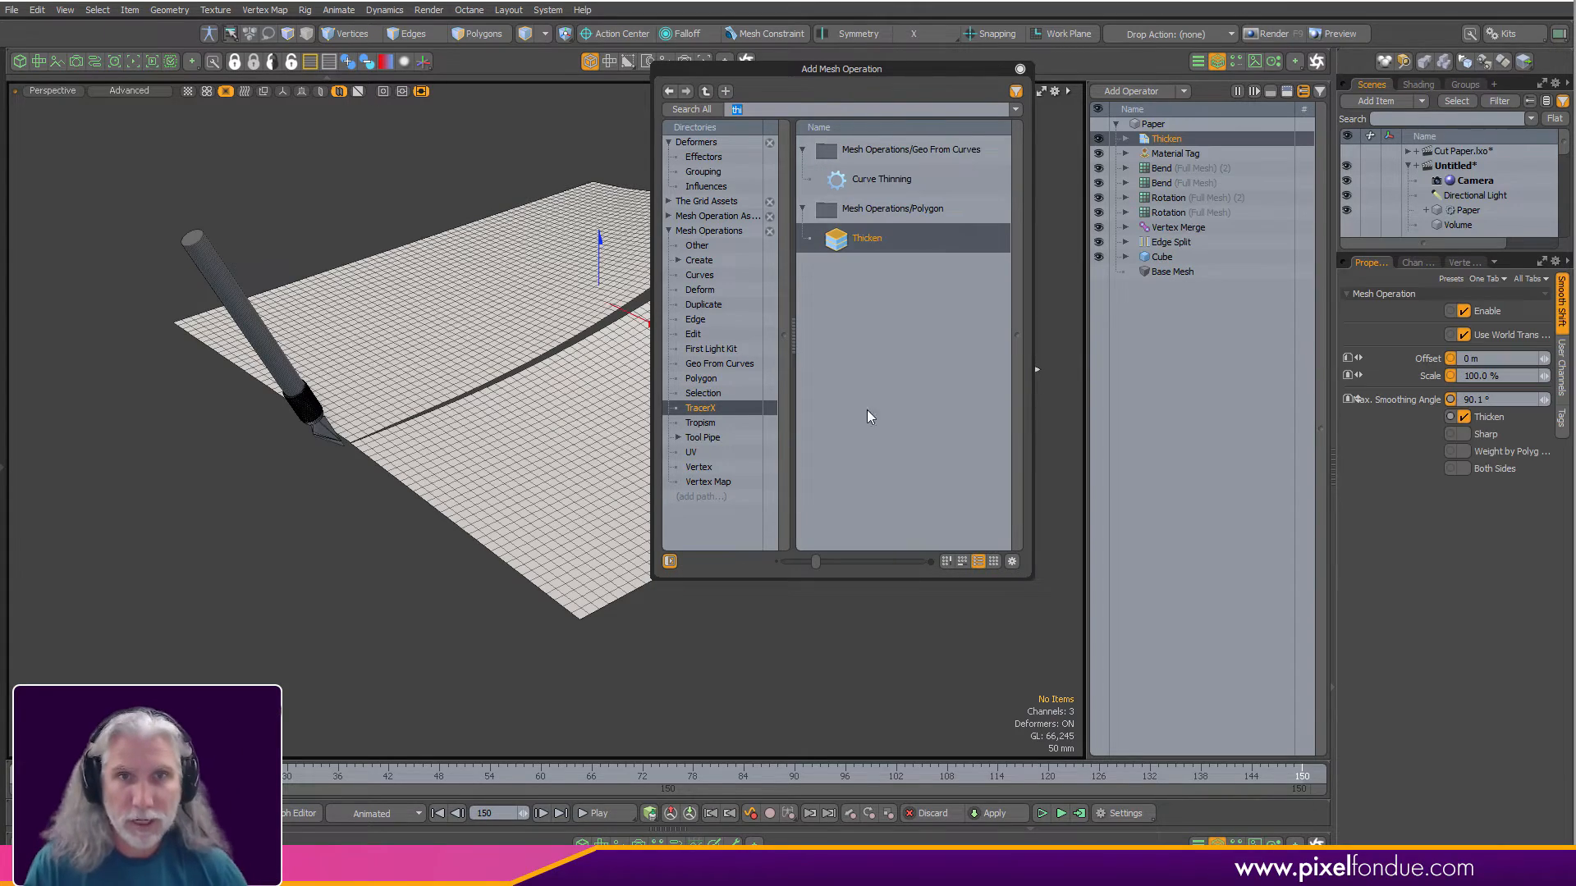
Set the Thicken offset to -1 mm, inspect the paper's cut edge, and deselect the operation.
scroll(545, 334, up, 2)
scroll(616, 291, up, 3)
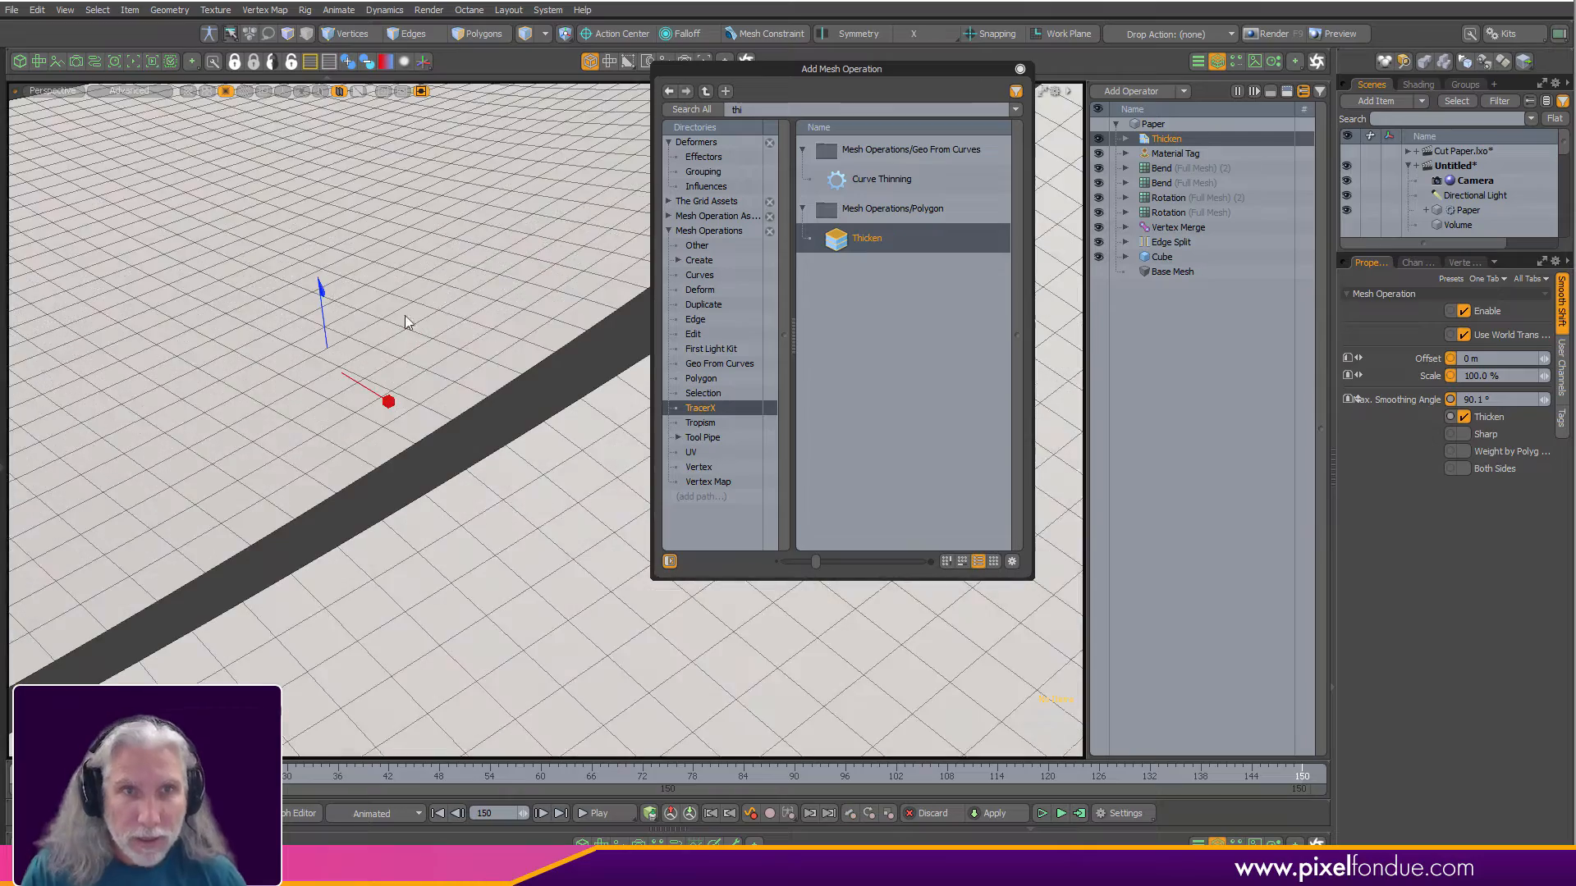
drag(342, 374, 337, 366)
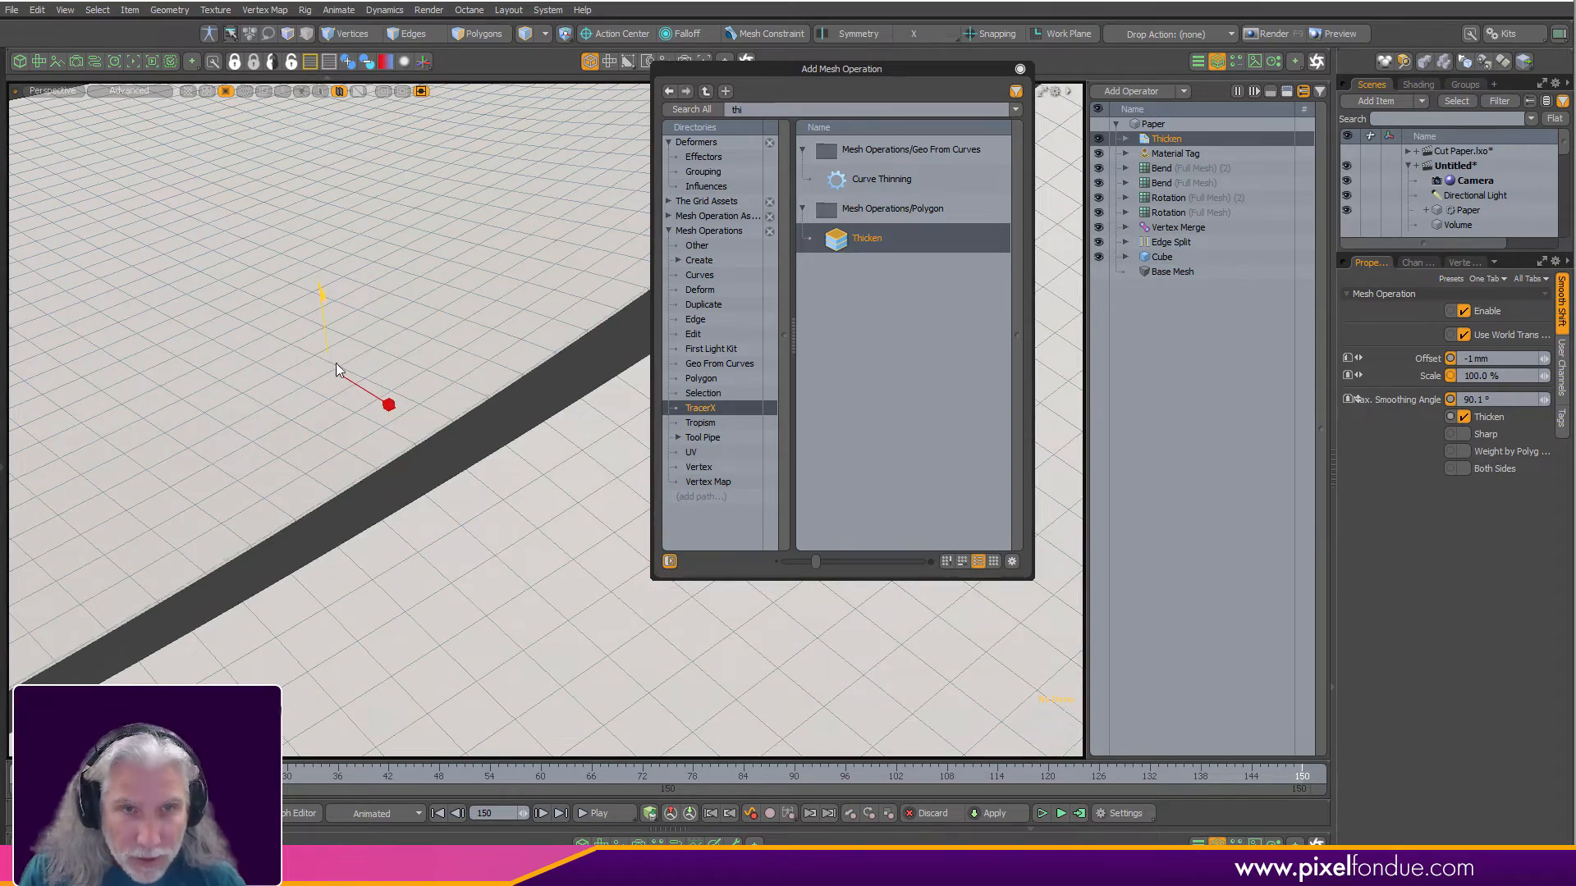
scroll(474, 467, up, 3)
scroll(444, 505, down, 6)
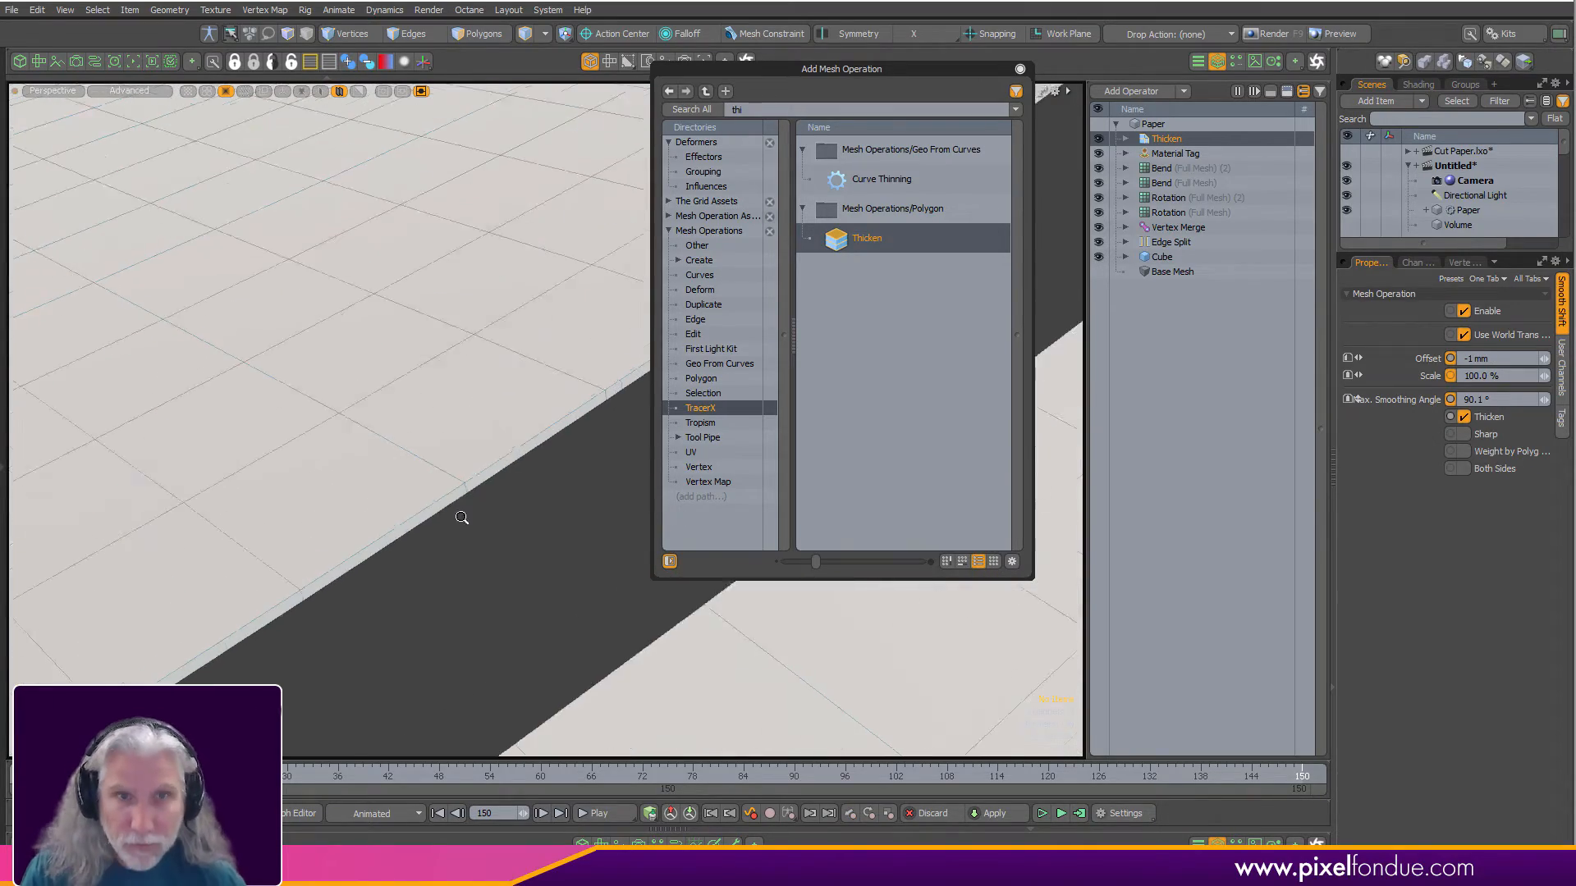
click(1038, 98)
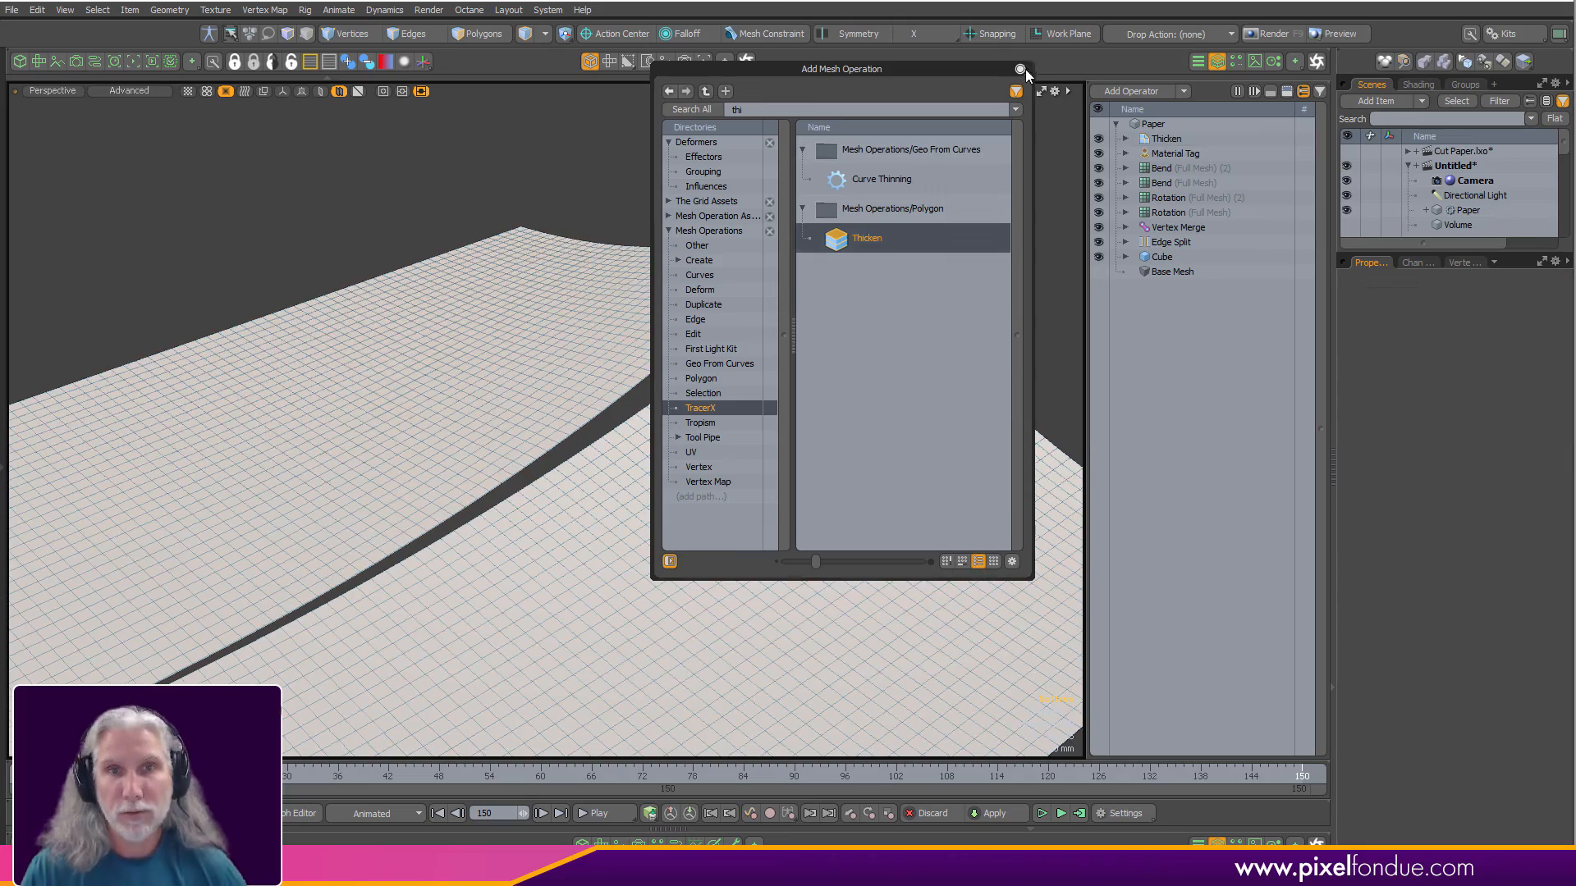
click(1024, 69)
alt+drag(926, 254, 845, 251)
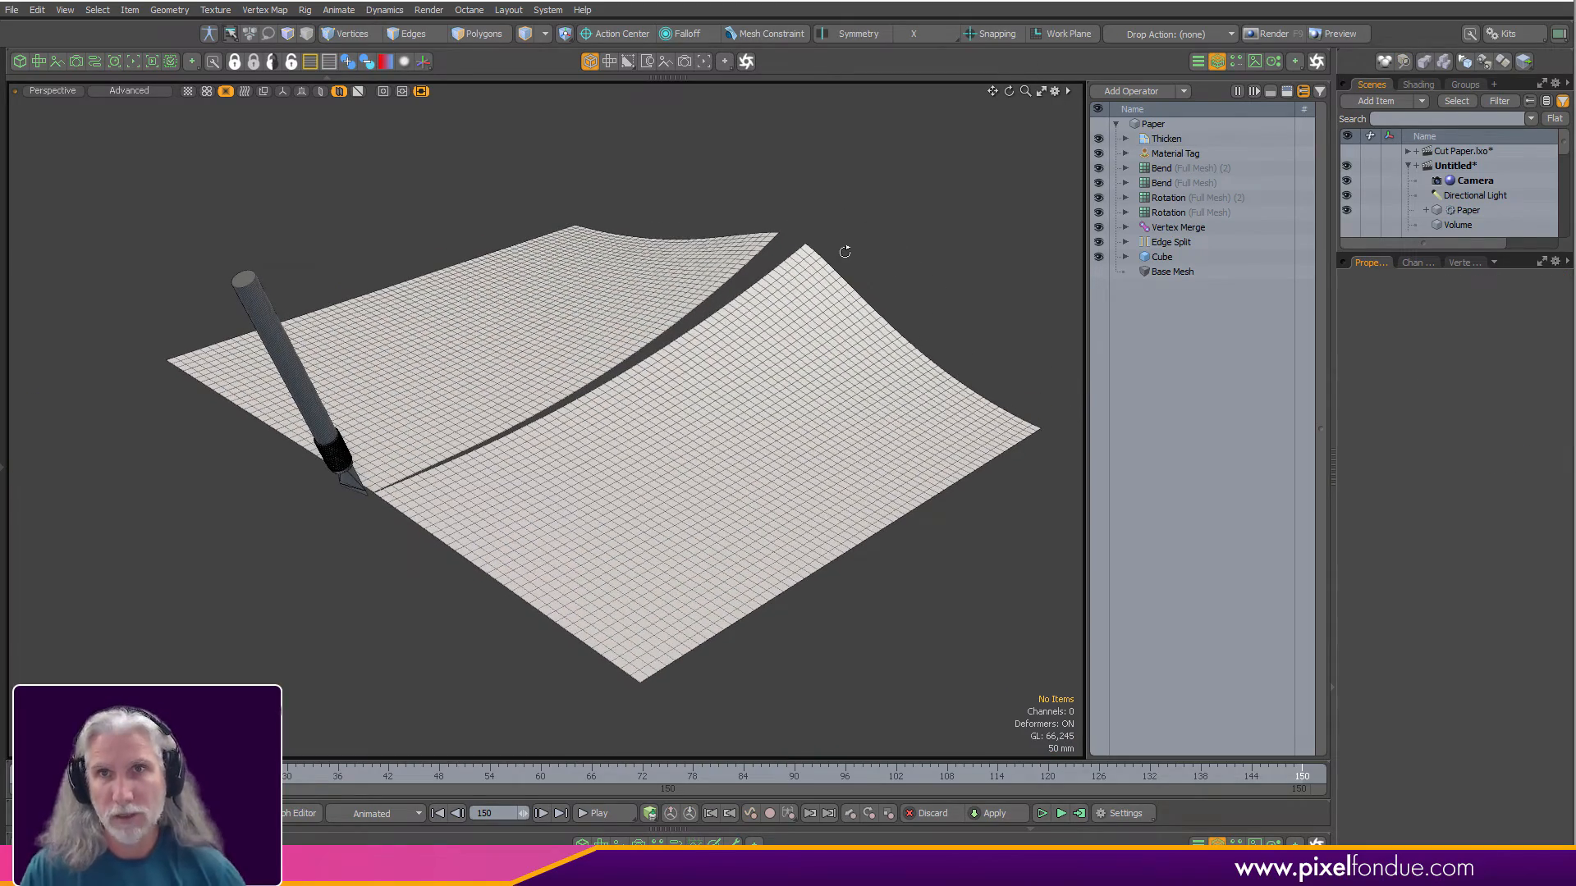
Move the Material Tag above Thicken and add Select by Previous Operation to its selection inputs.
mouse_move(1167, 153)
mouse_down()
mouse_move(1184, 133)
mouse_move(1165, 138)
mouse_up()
click(1126, 139)
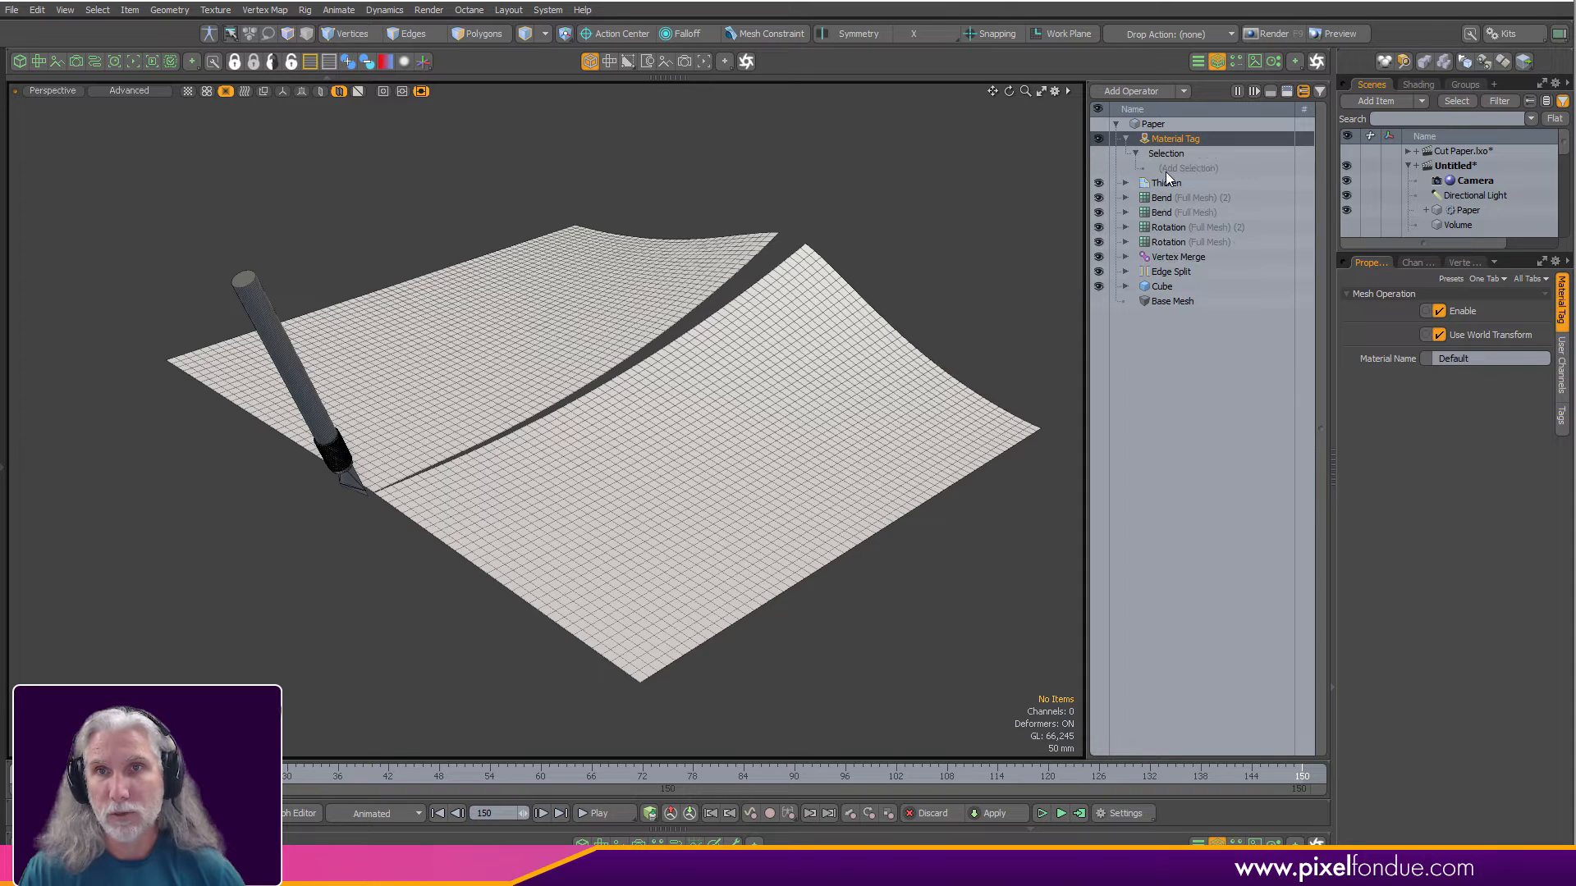
click(1194, 167)
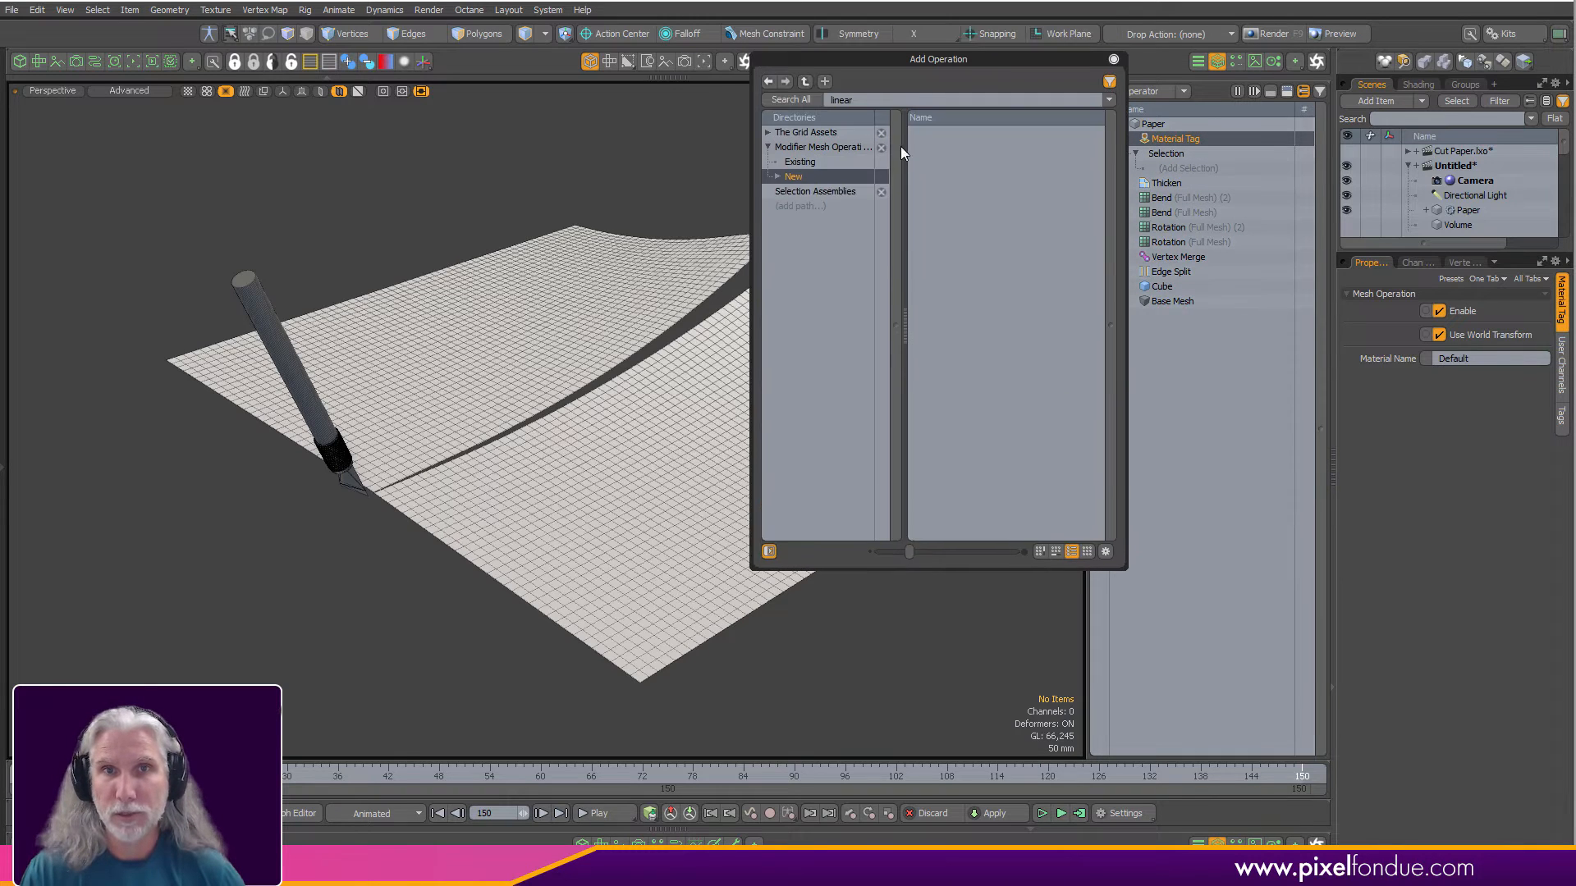
key(BackSpace)
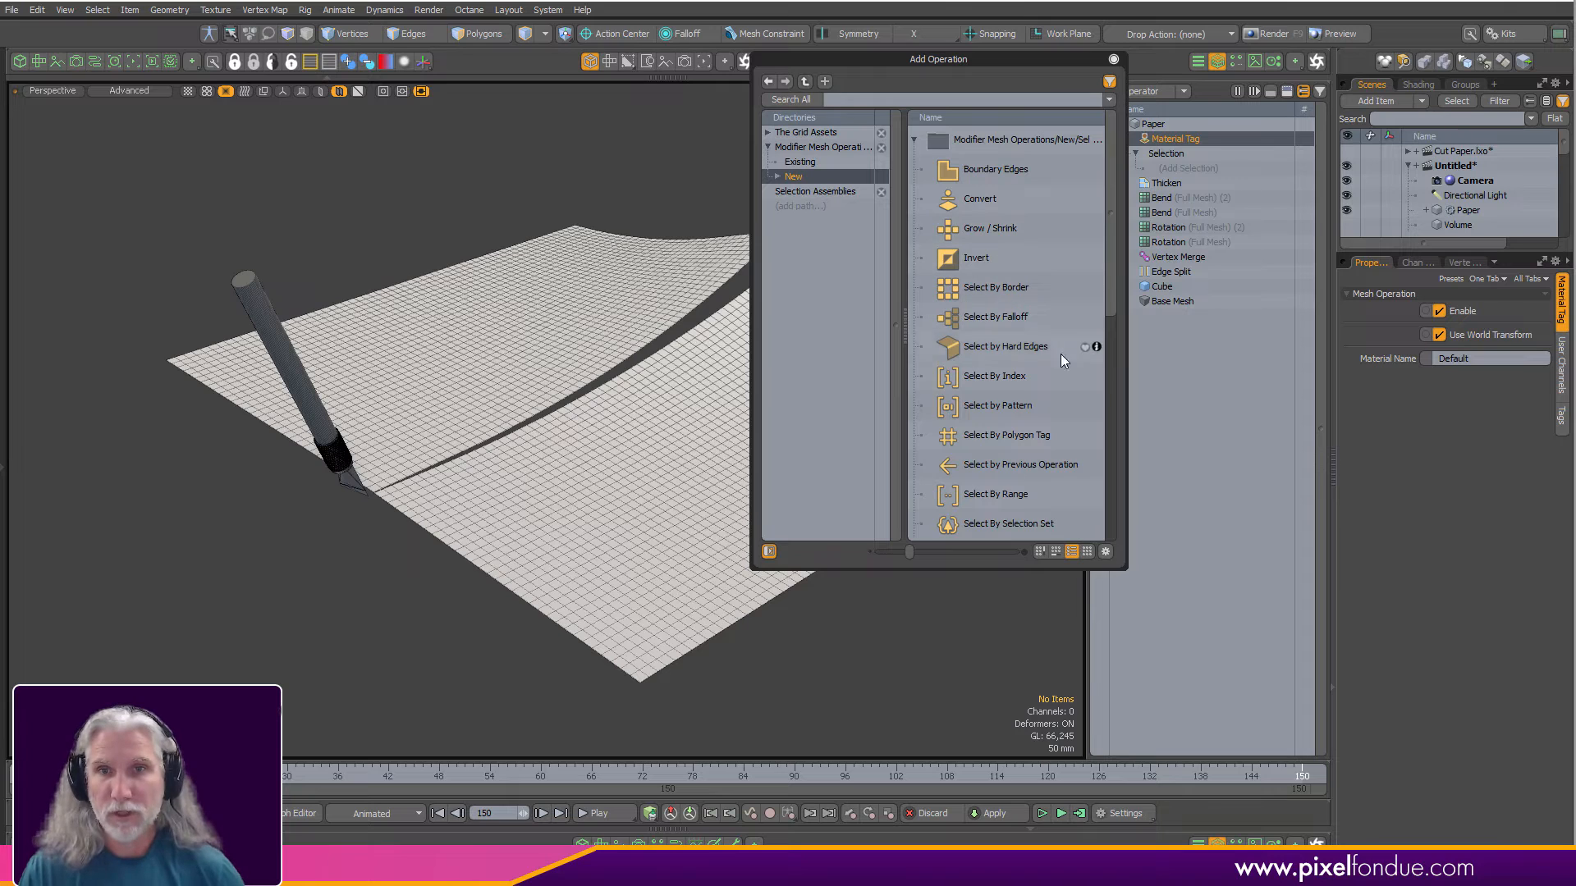
double_click(1021, 465)
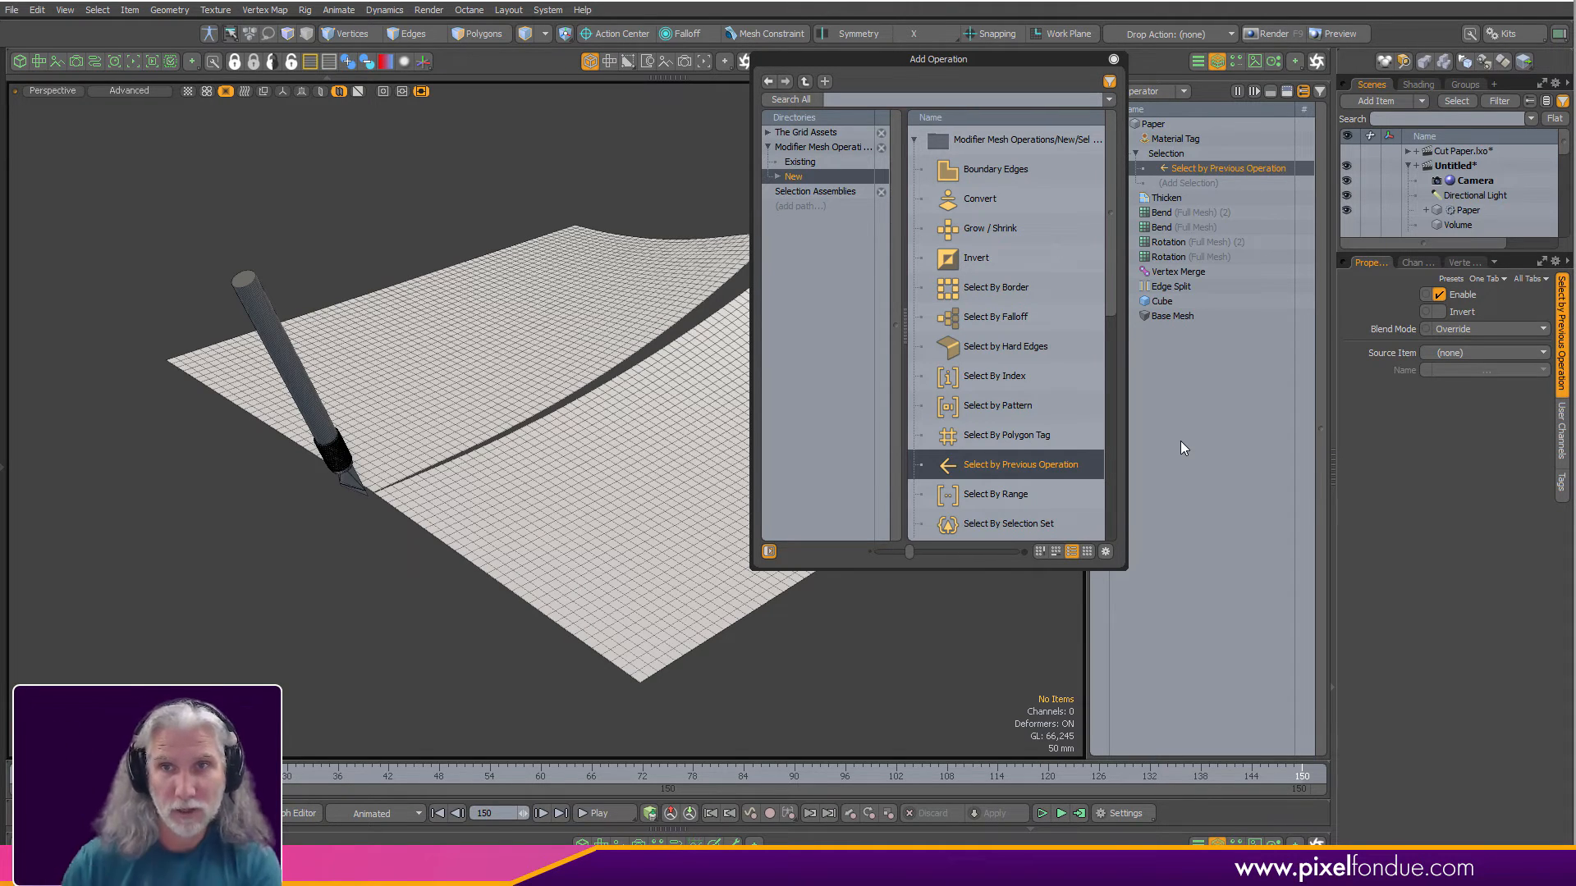
click(1113, 59)
Set the Select by Previous Operation source item to Thicken and its name to Front.
click(1449, 352)
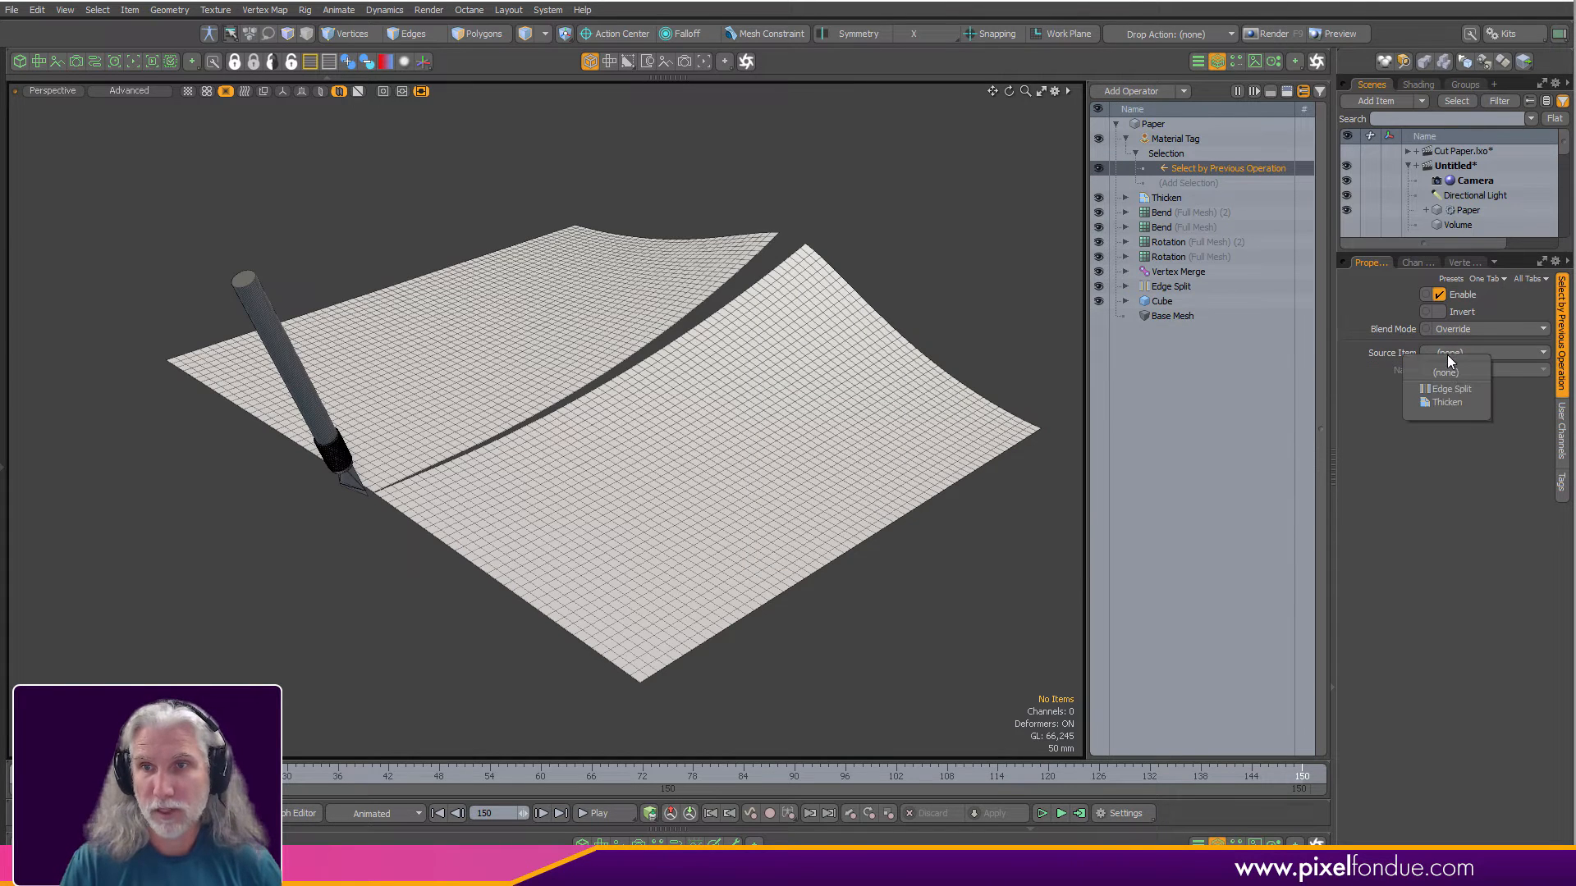
click(1449, 402)
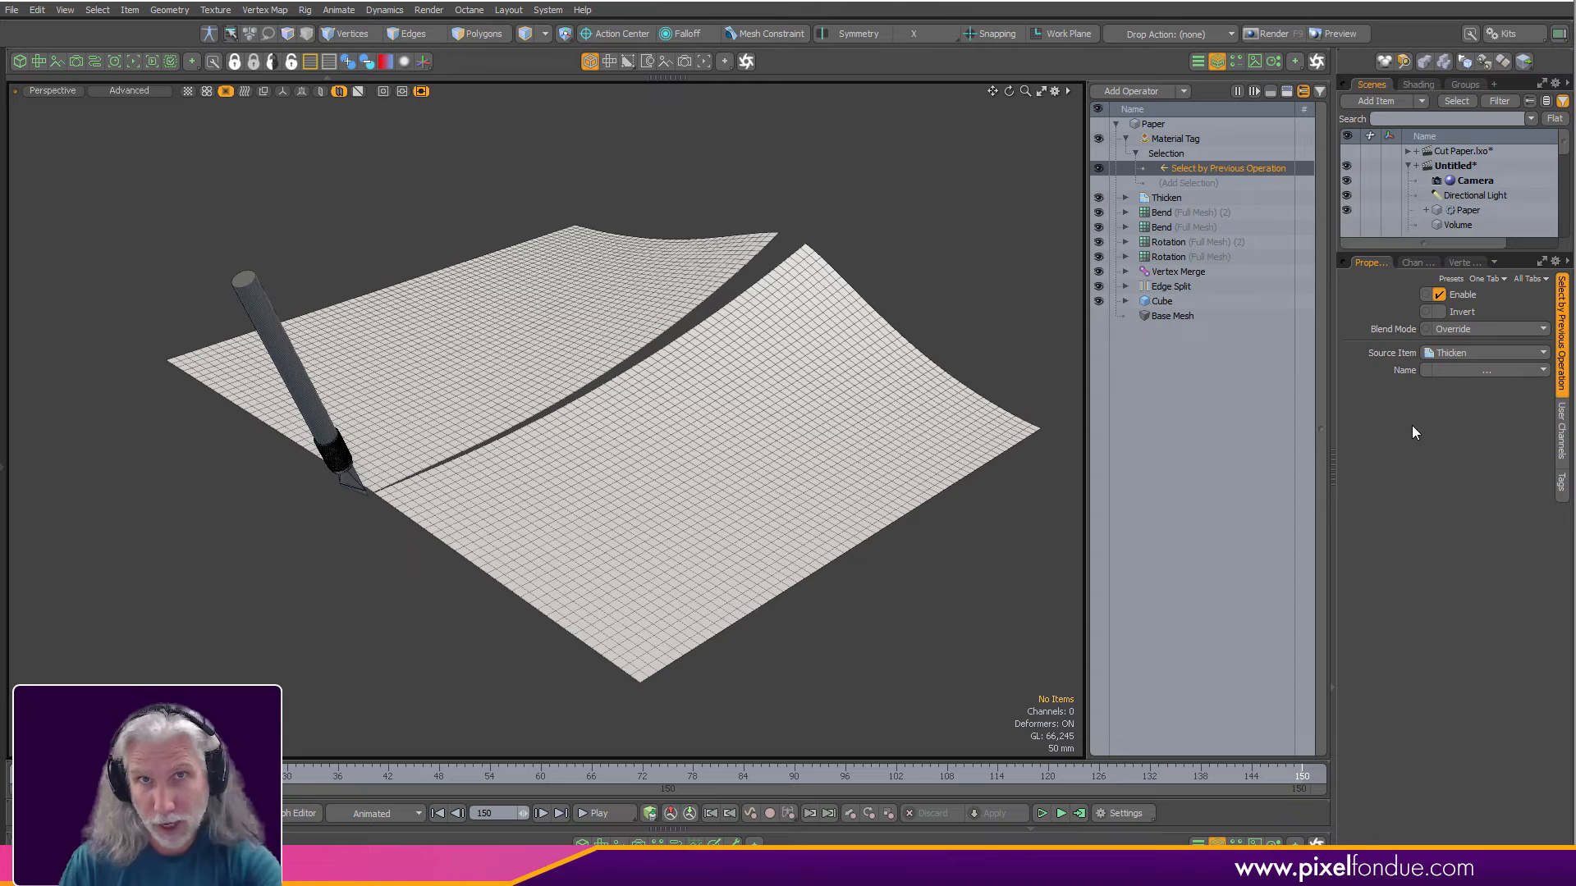
click(1459, 368)
click(1467, 396)
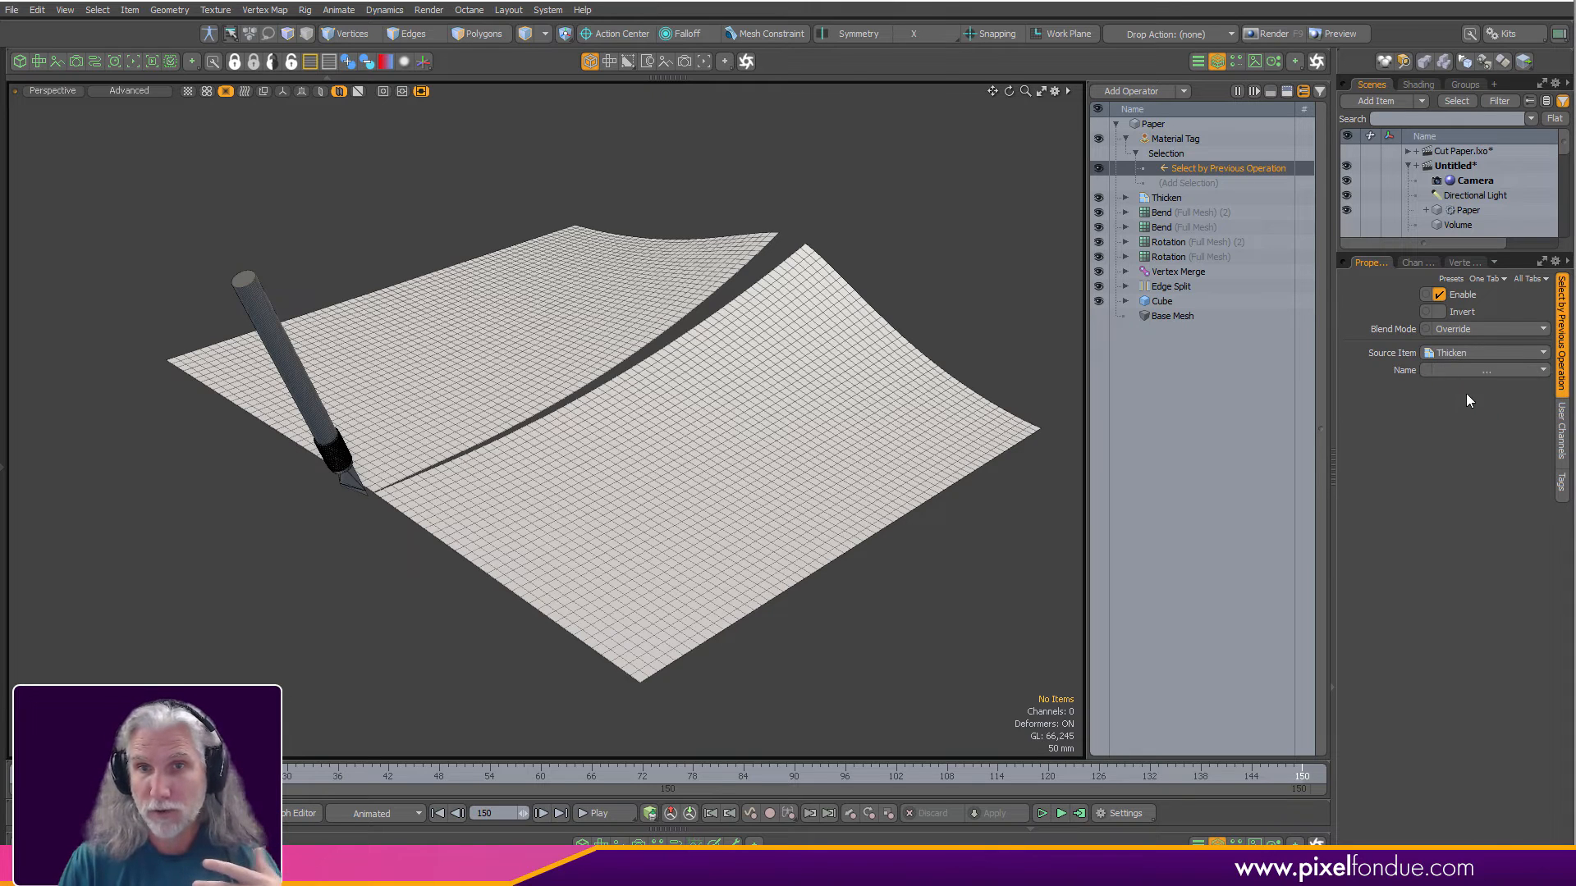
Set the Material Tag operation's material name to Paper.
click(1203, 142)
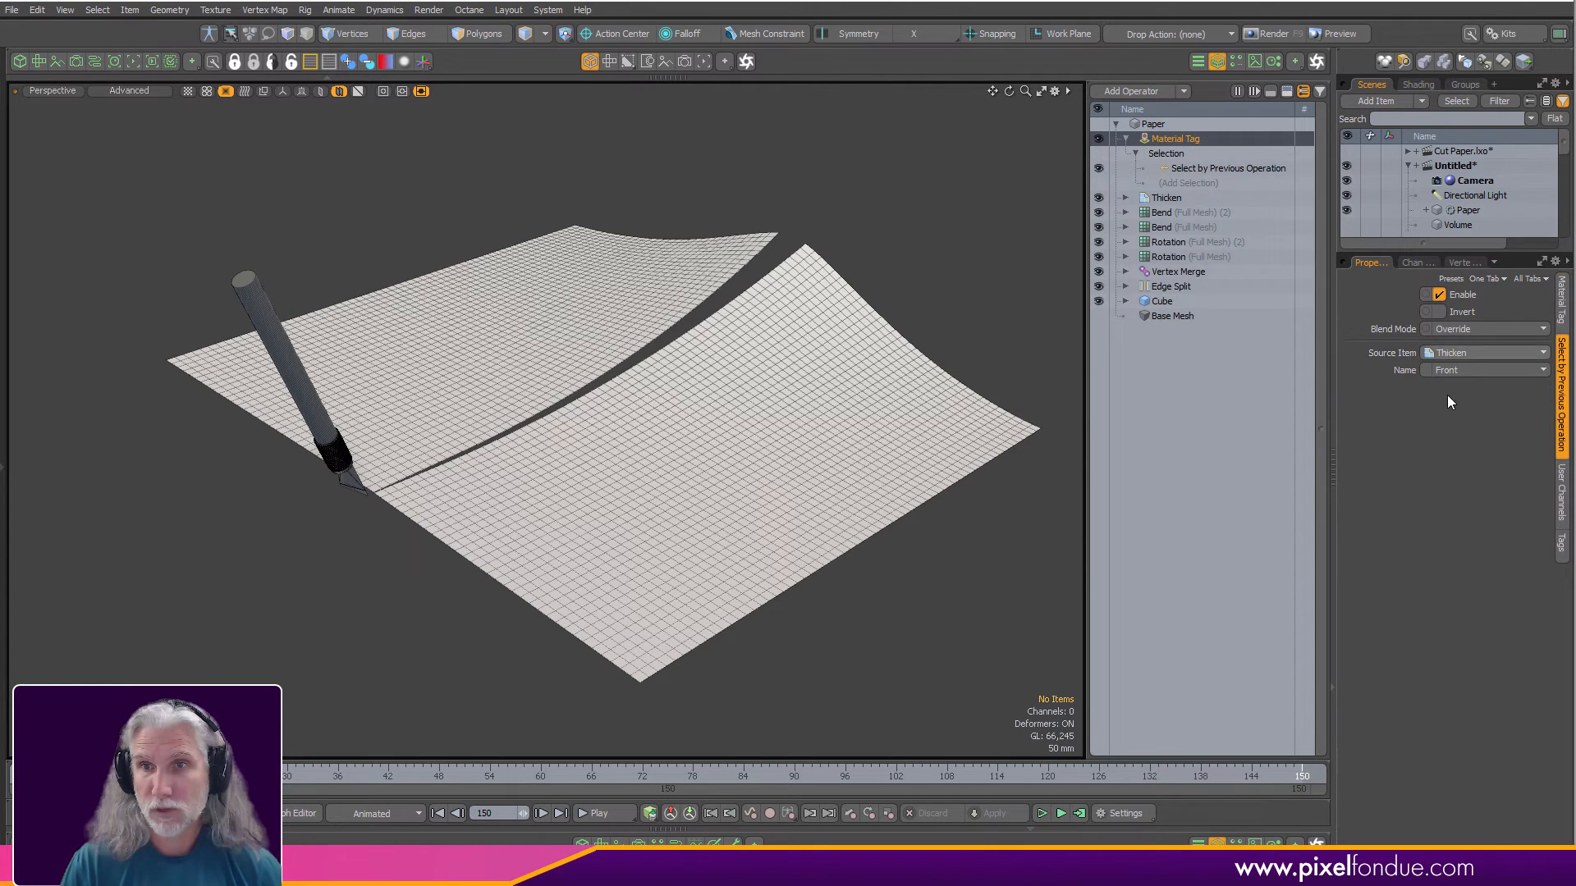
click(1563, 302)
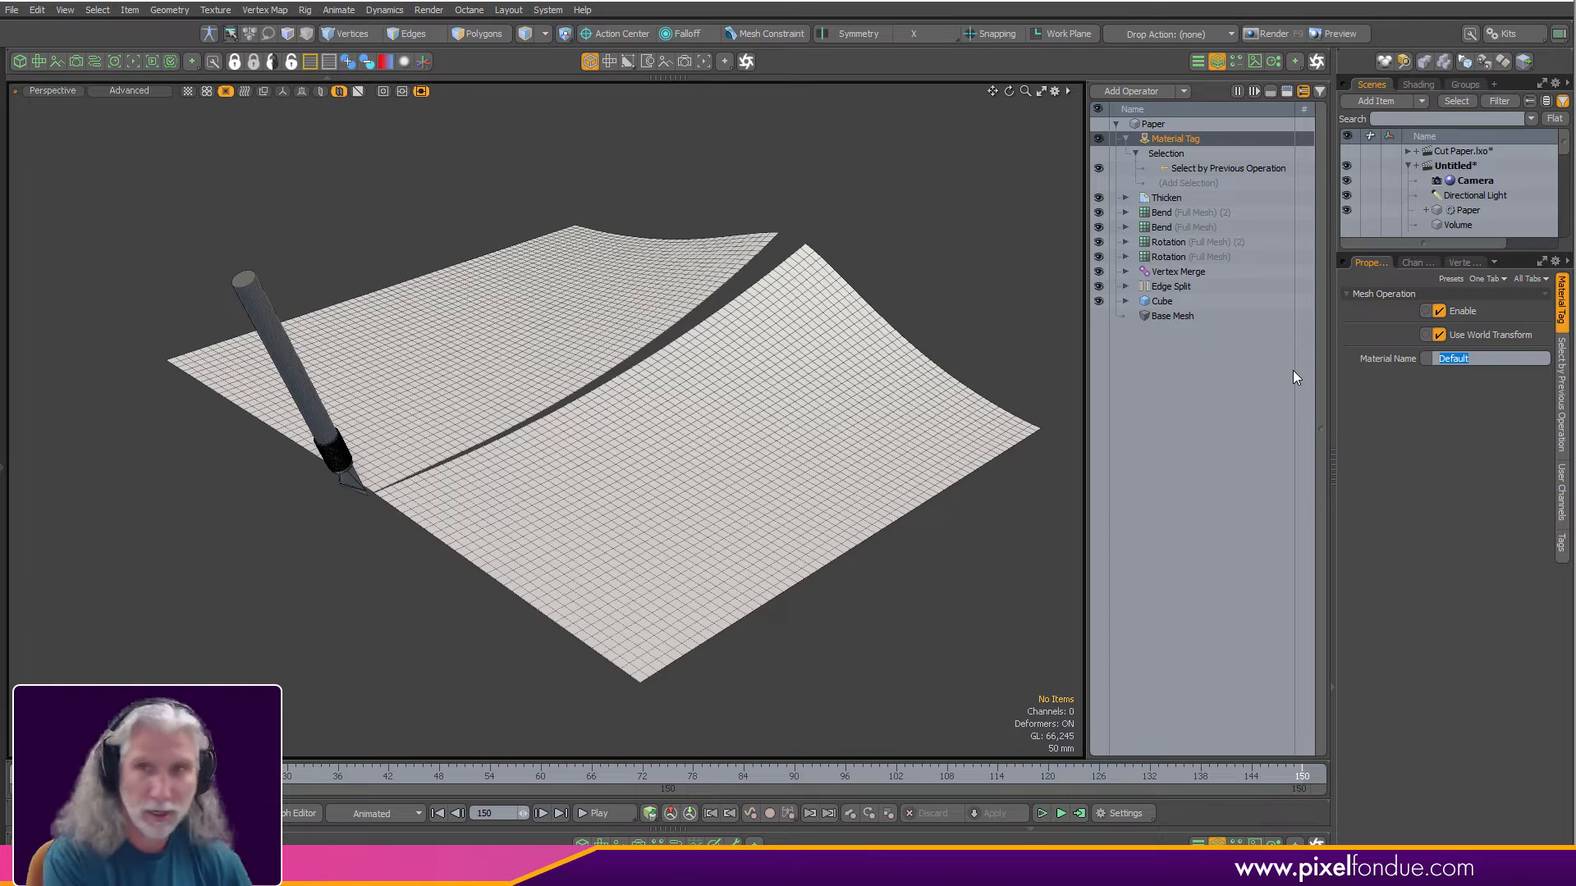
text(Paper)
key(Return)
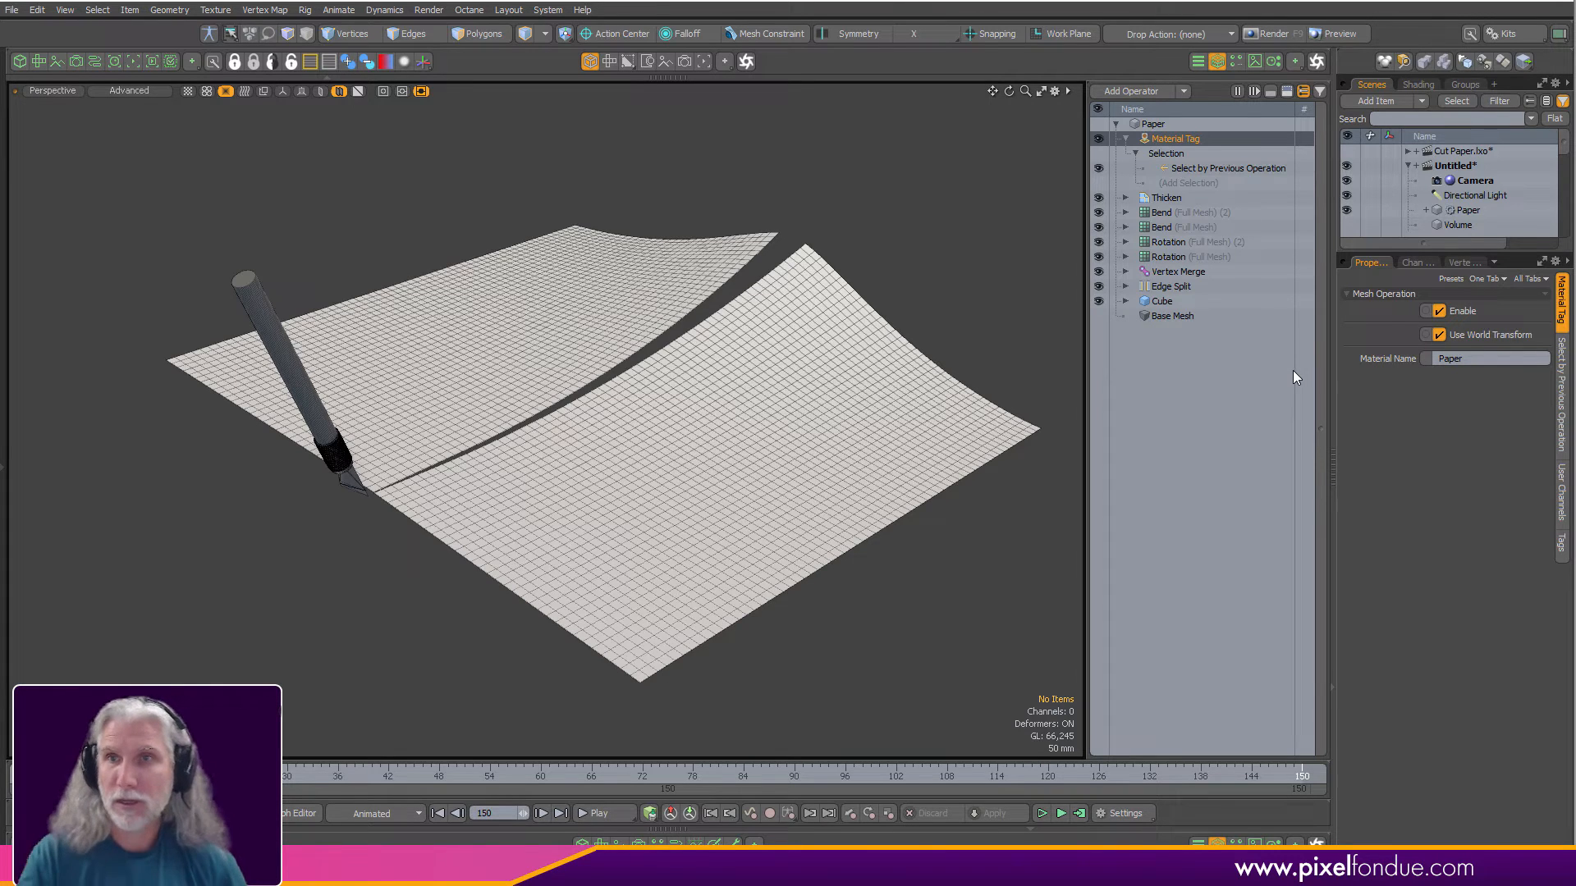
Add a group to the Shader Tree and set its polygon tag to the Paper material.
click(1420, 86)
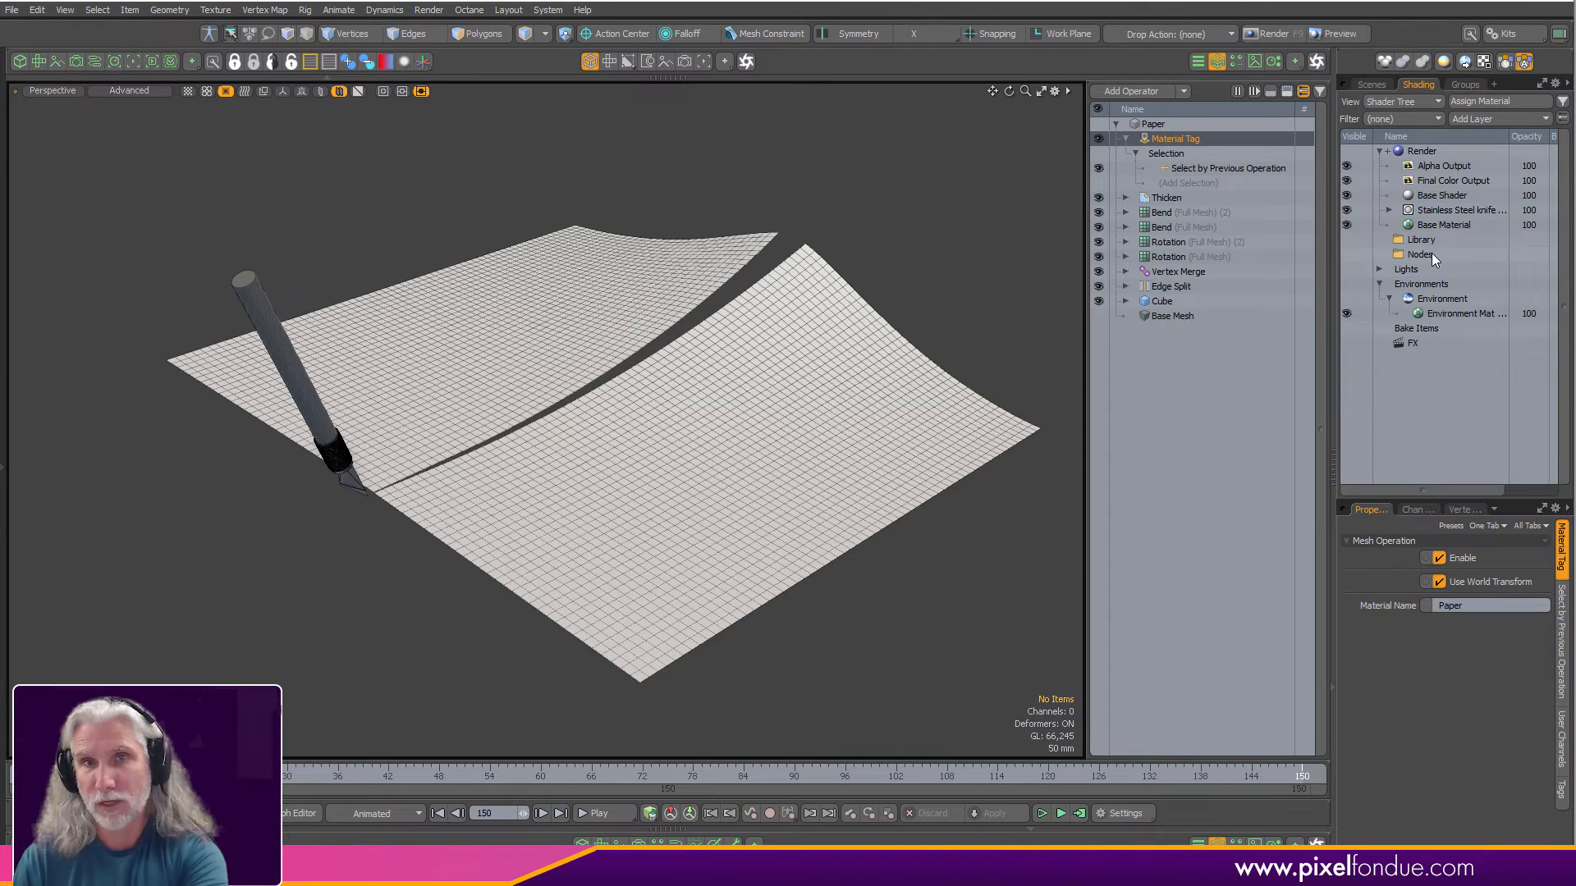
click(1474, 120)
click(1466, 126)
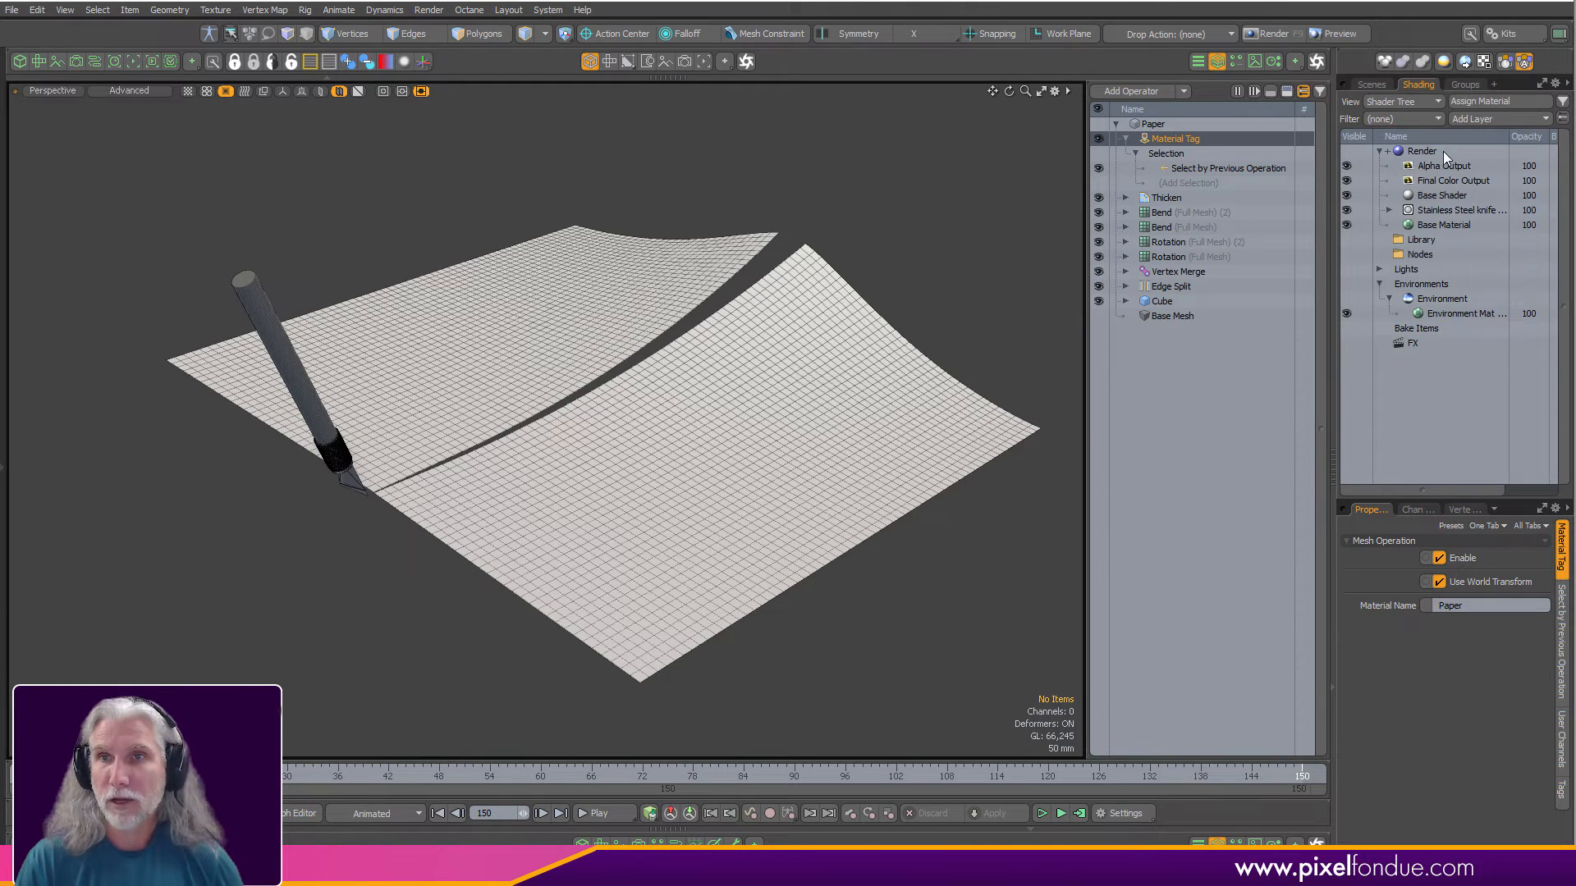
click(1563, 557)
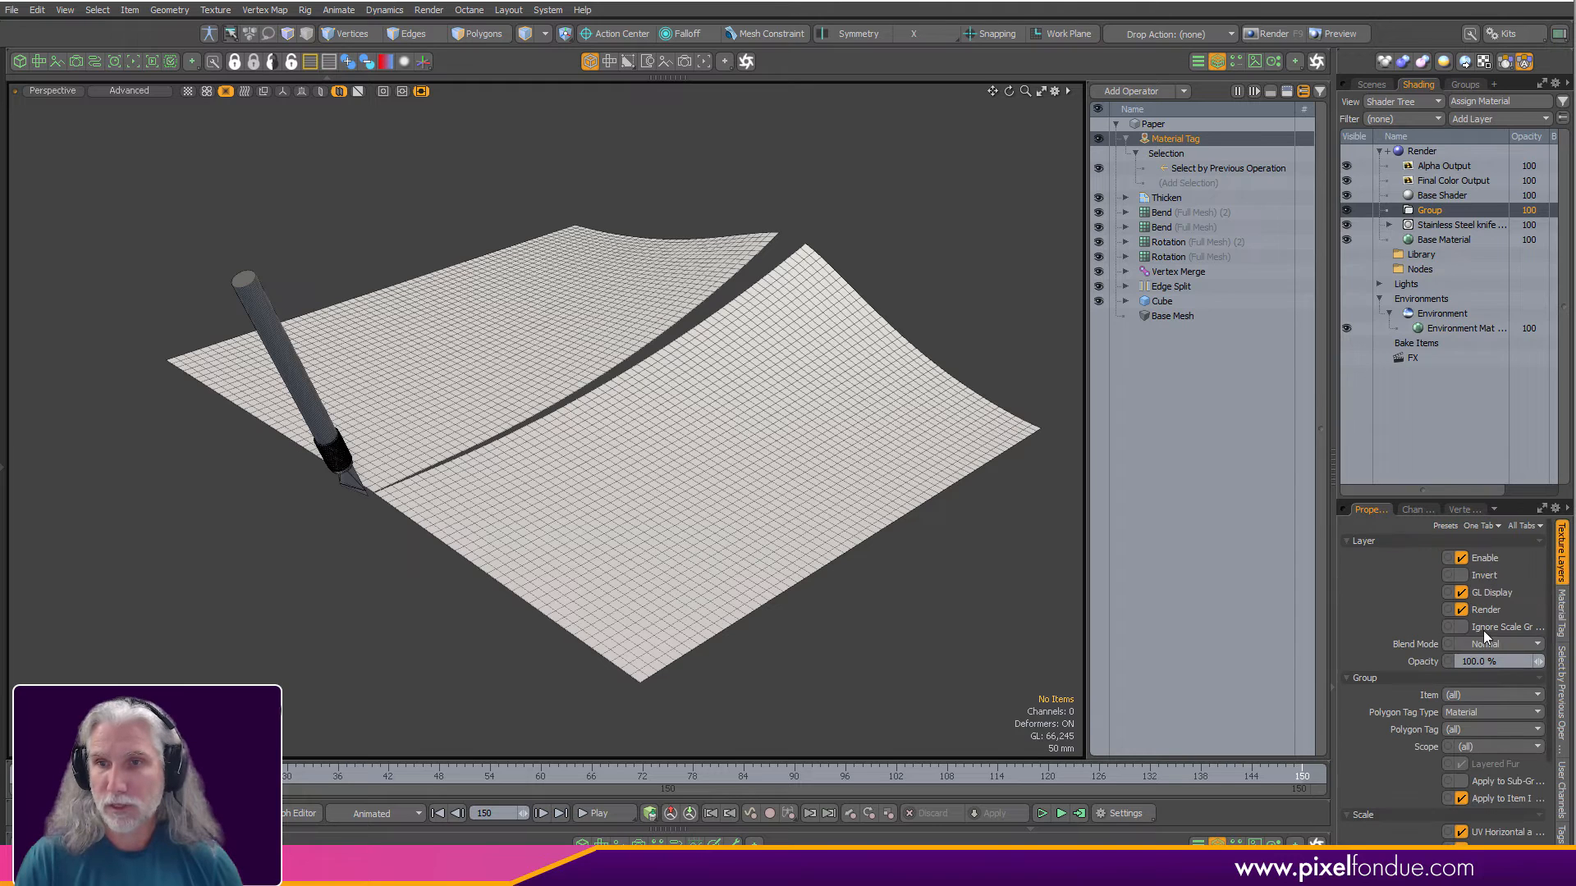
click(1467, 727)
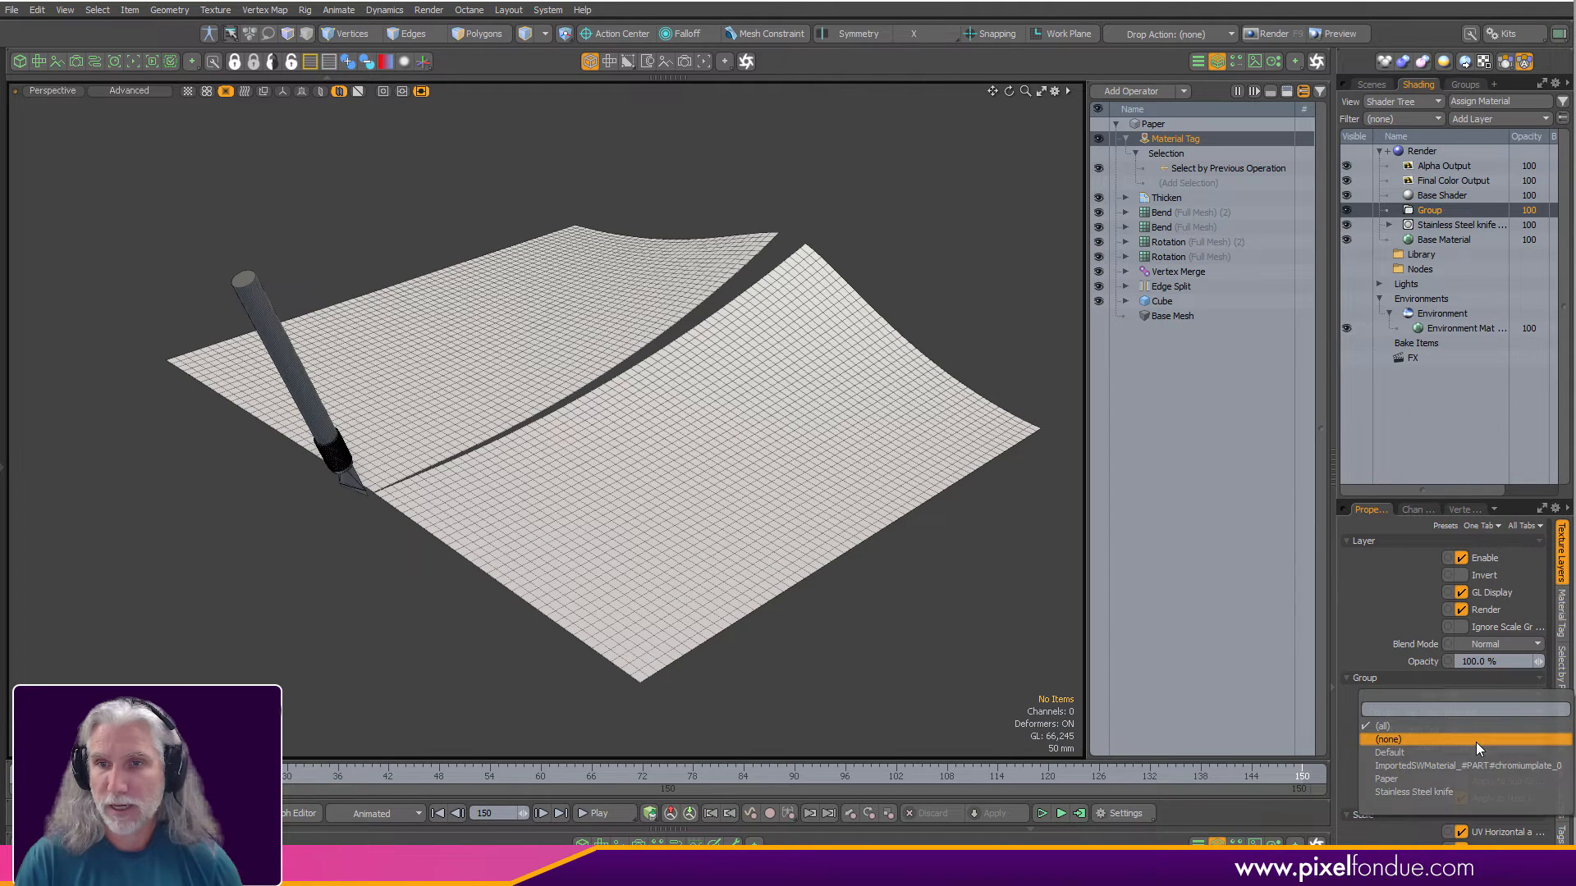
click(1479, 780)
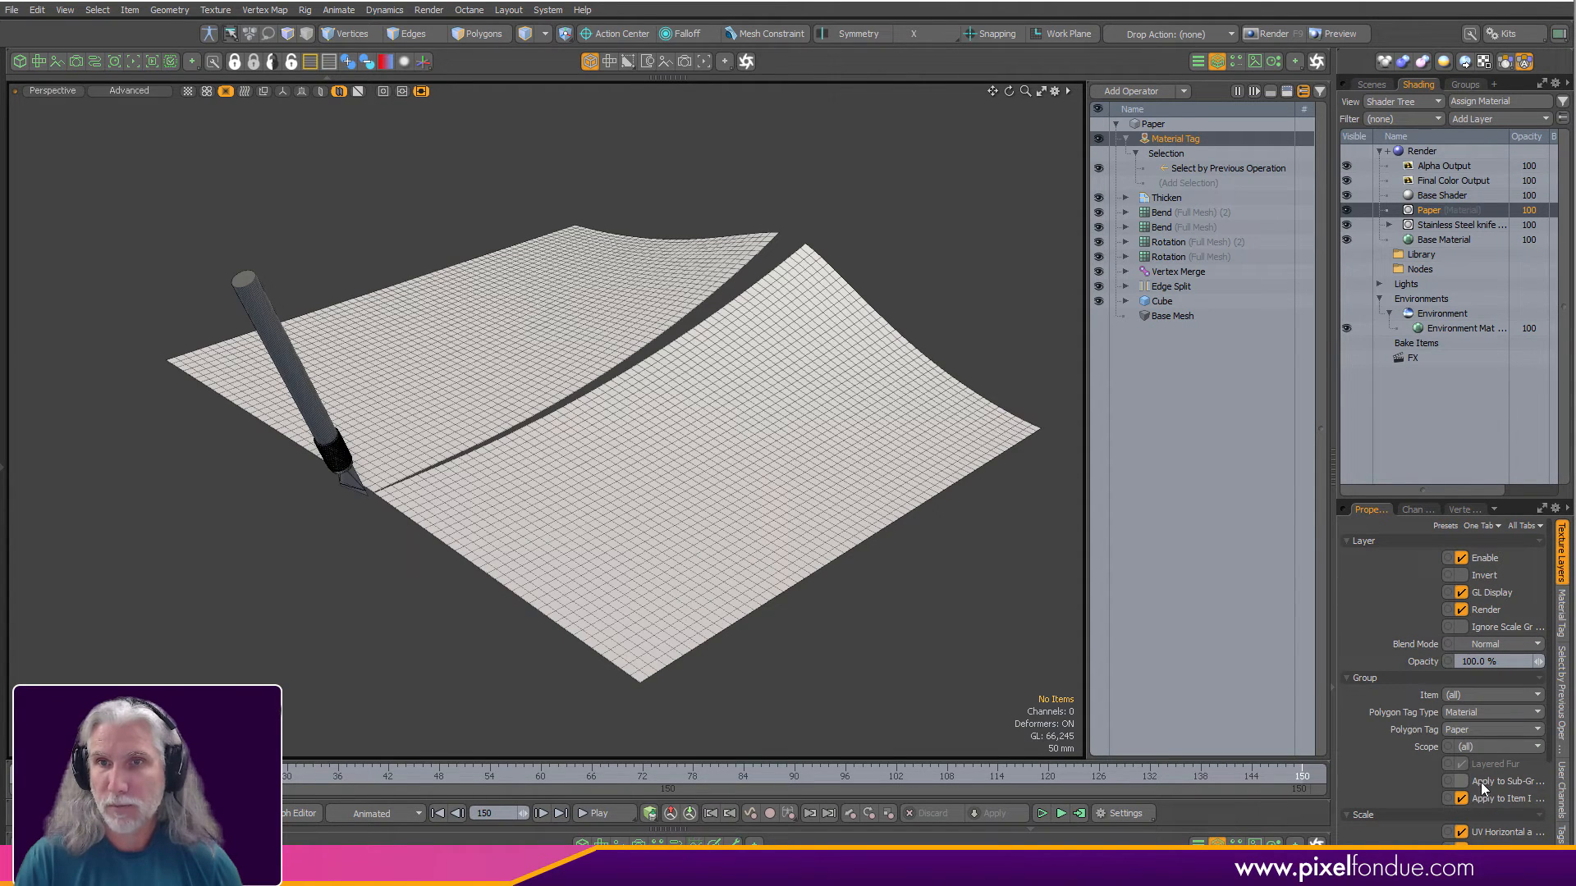
Add a Material layer to the Paper group and set its diffuse color to red, 0.8 0.26 0.28.
click(1496, 119)
click(1489, 159)
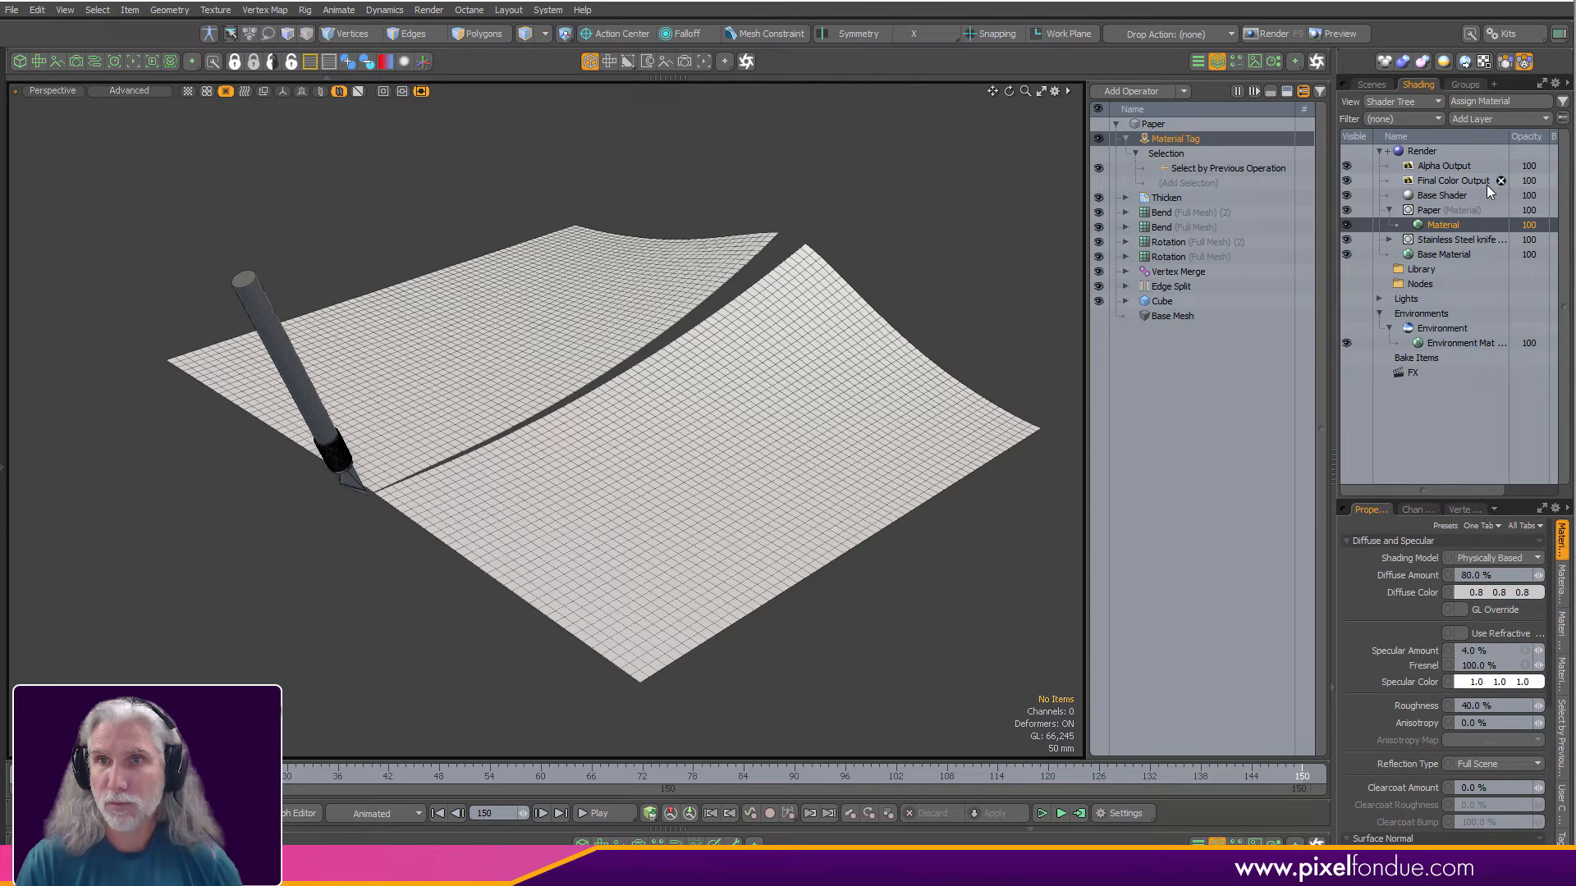
click(1445, 596)
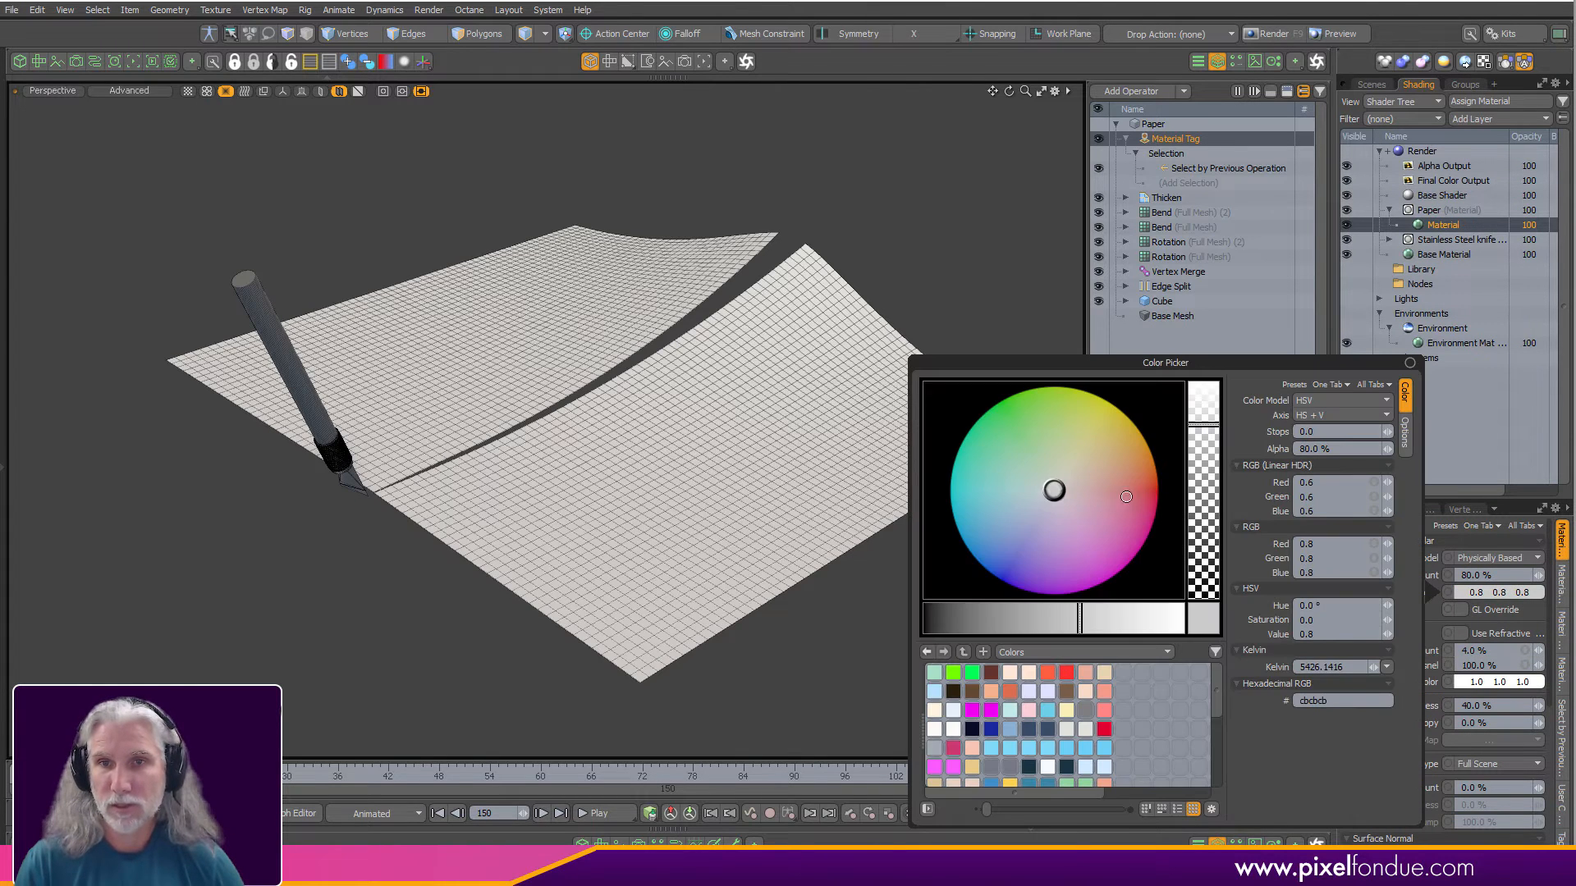
drag(1125, 496, 1148, 493)
click(917, 243)
alt+drag(860, 293, 771, 377)
Collapse the existing Material Tag and add a second Material Tag operation above it in Paper's stack.
click(1125, 139)
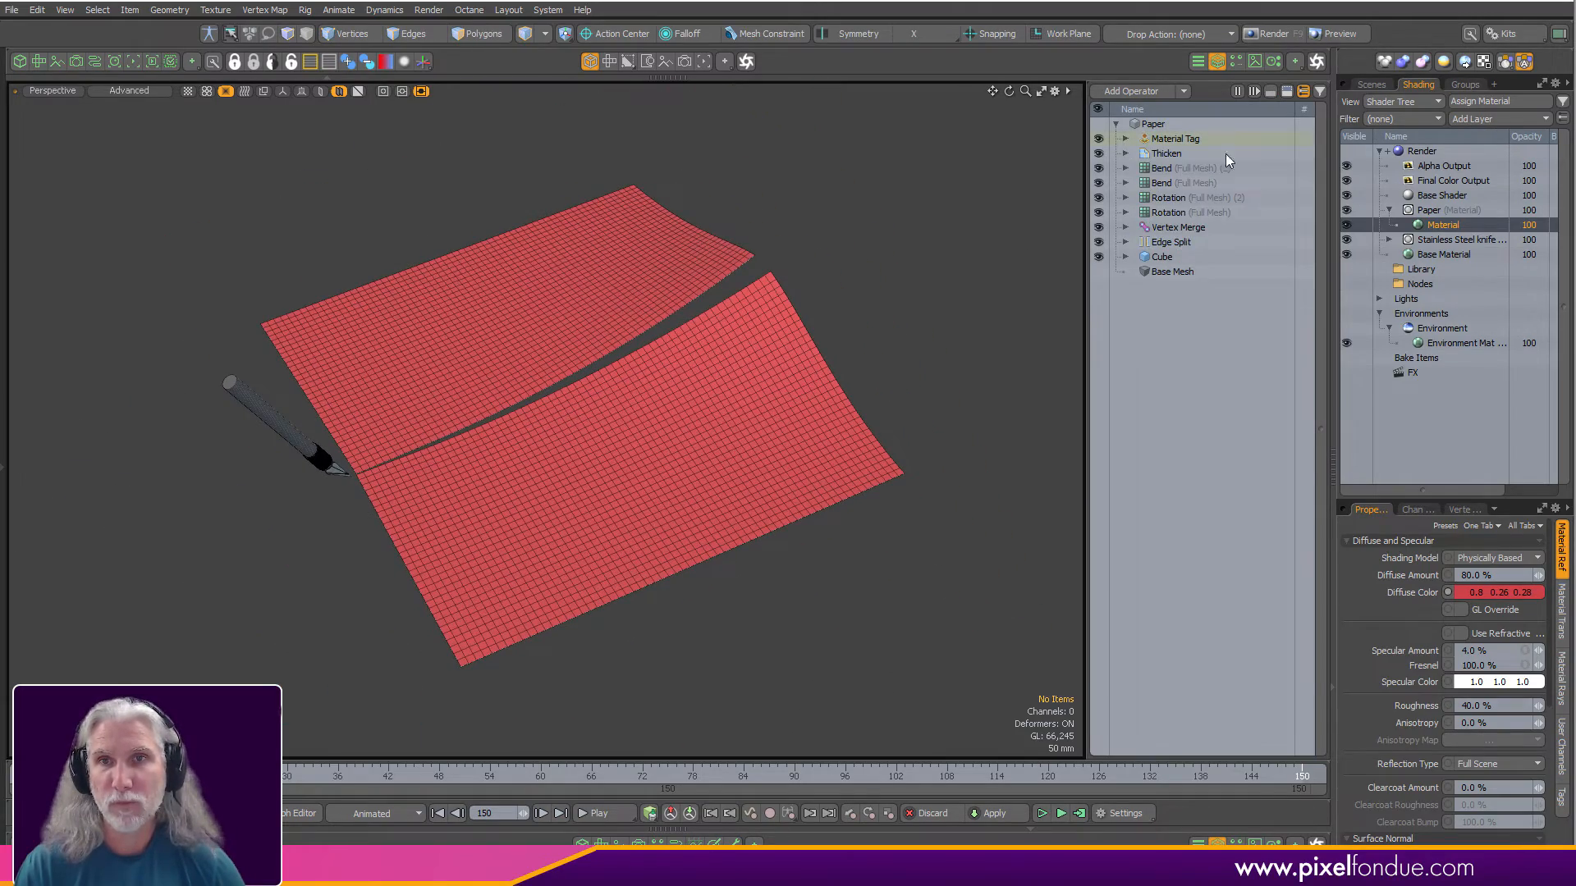
click(1146, 90)
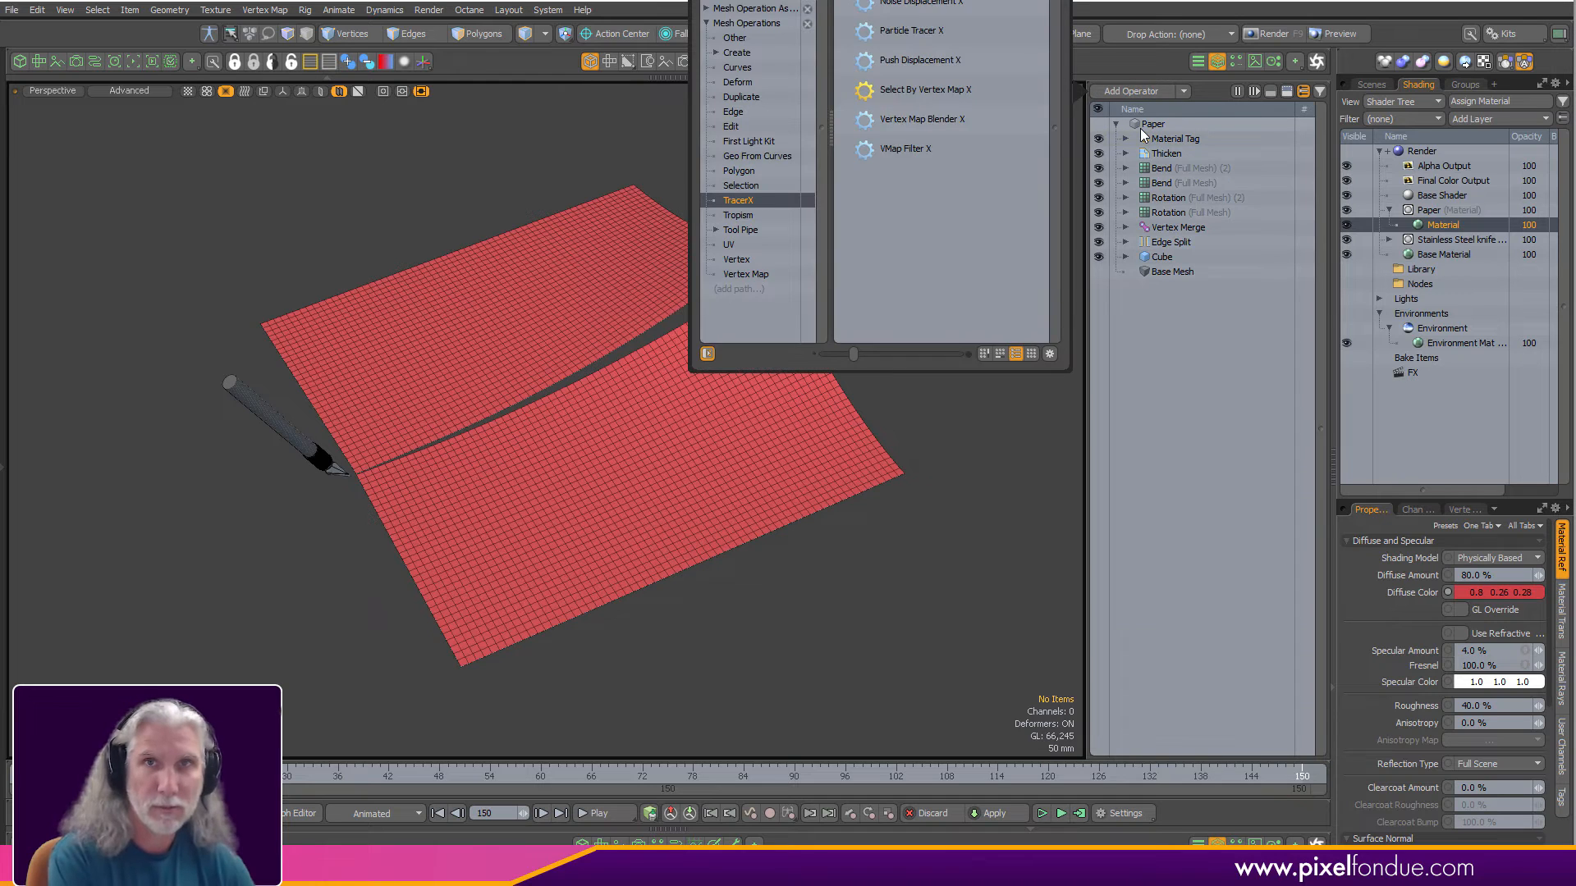
click(1139, 128)
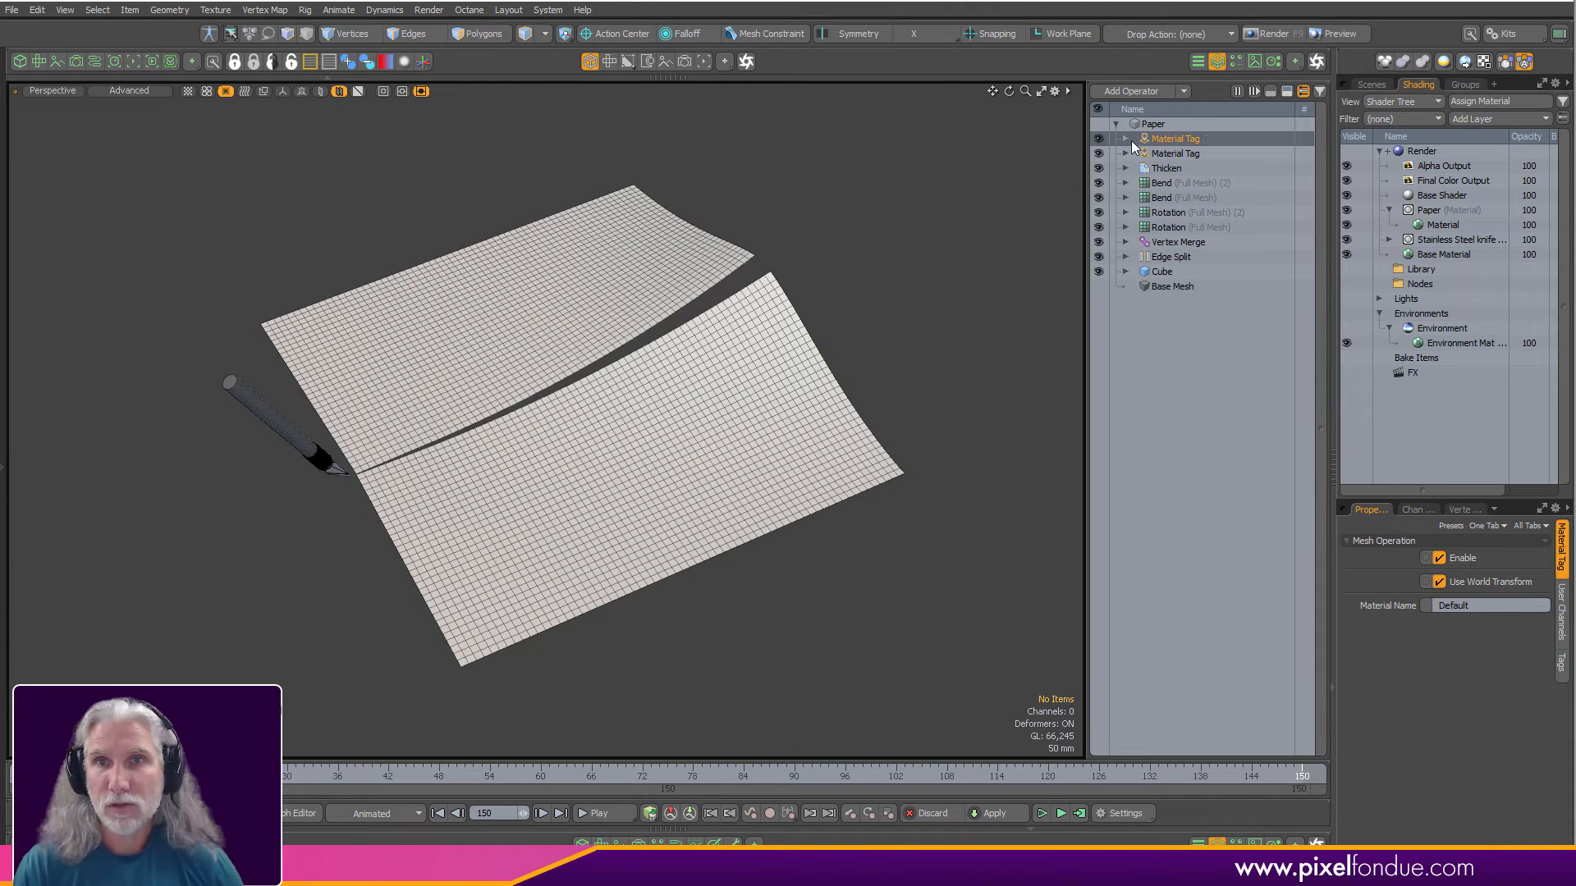
Add a Select By Polygon Tag operation to the second Material Tag's selection inputs.
click(1125, 142)
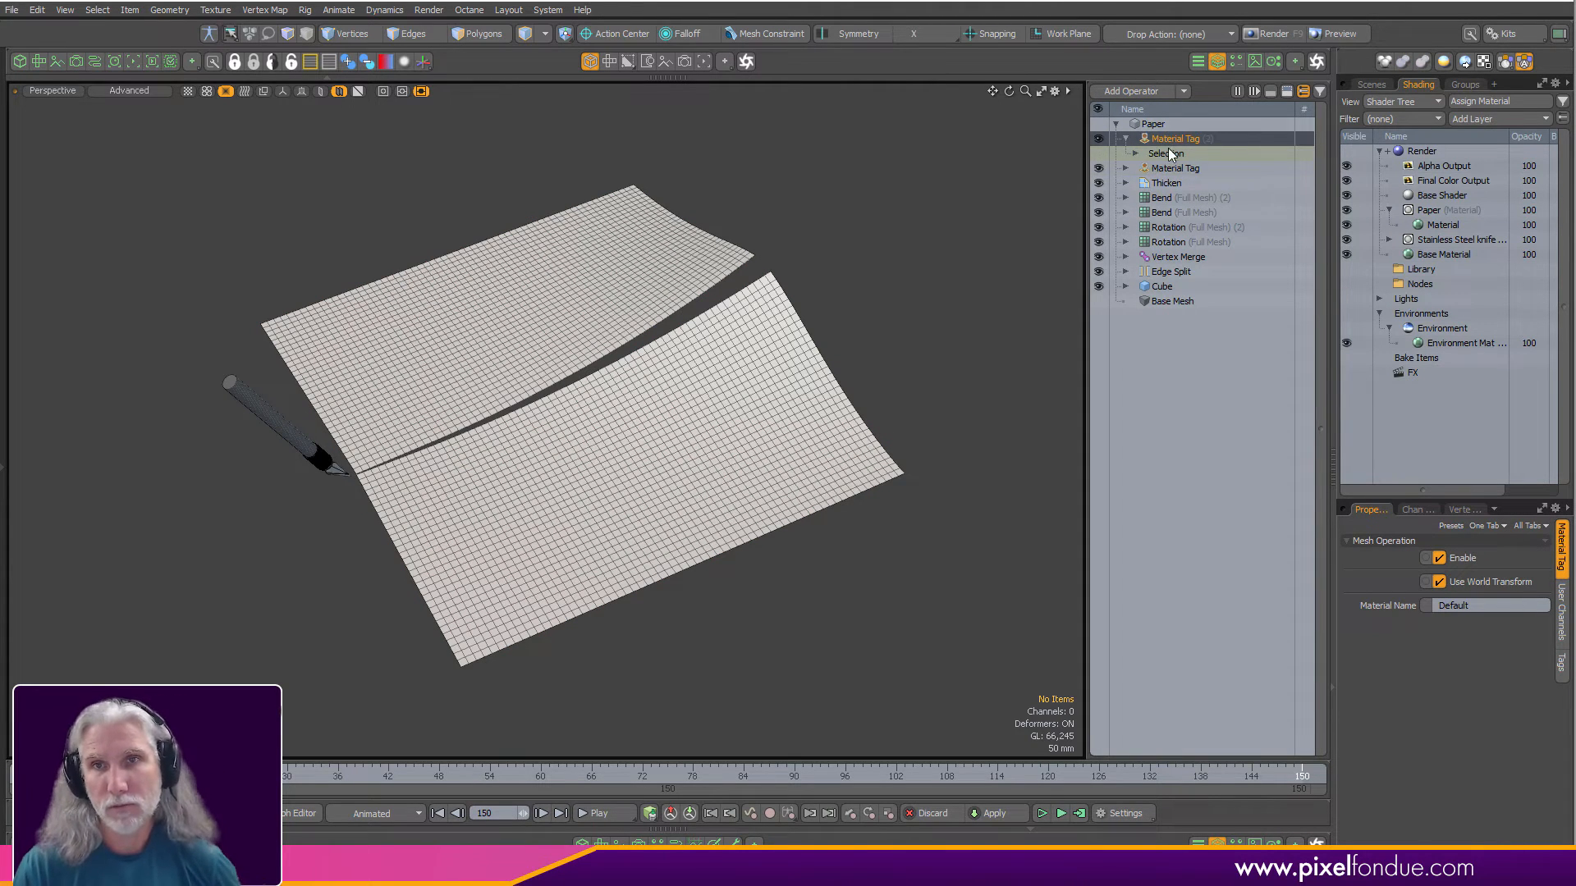
click(1136, 153)
click(1190, 168)
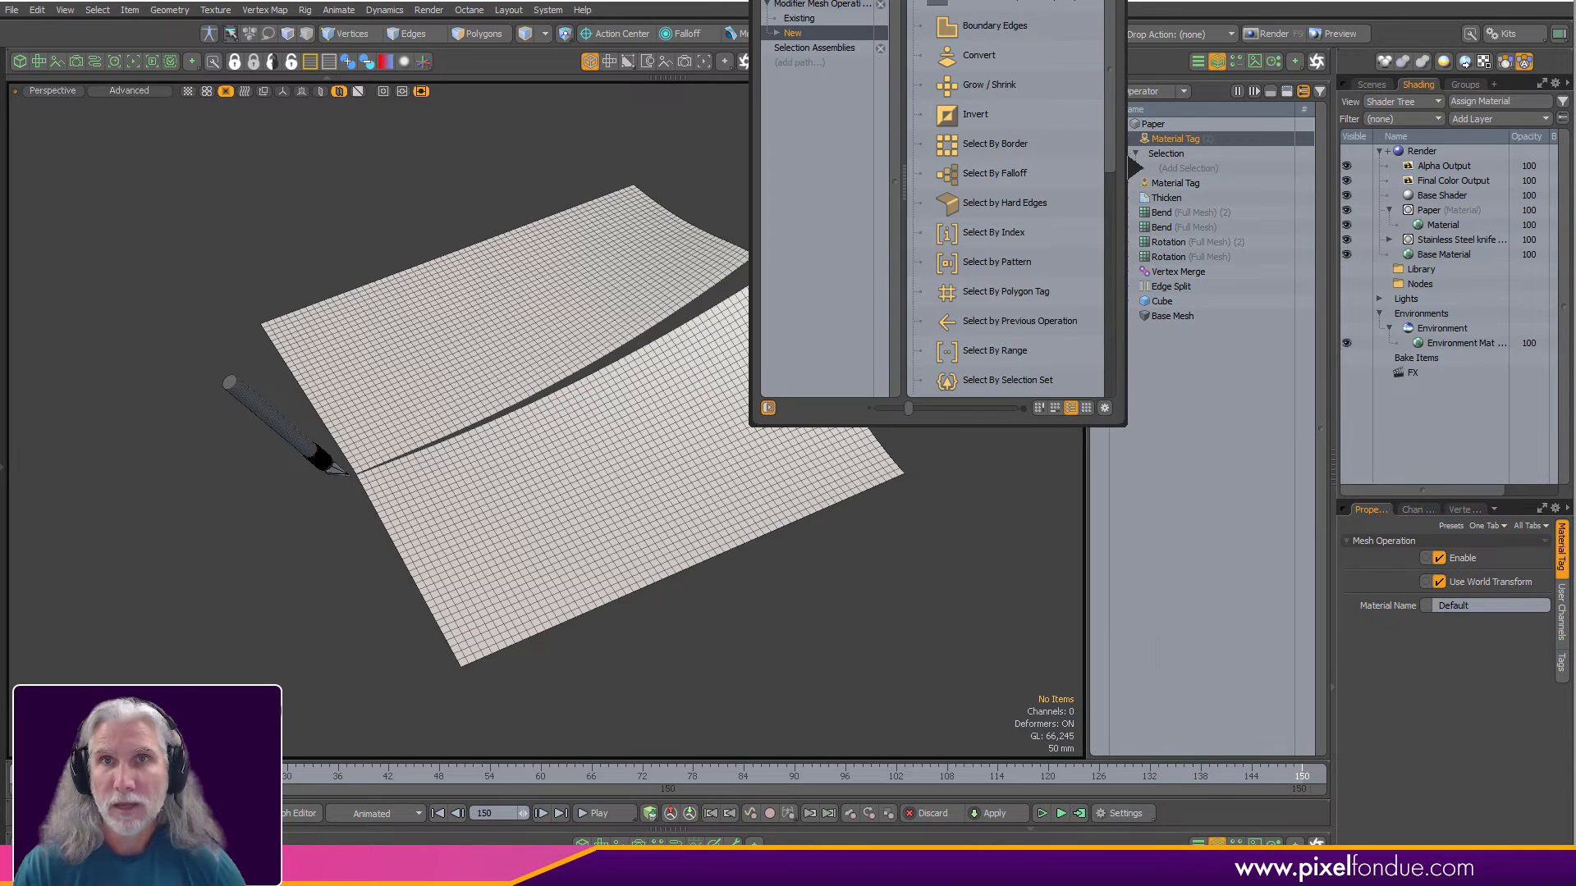
double_click(976, 429)
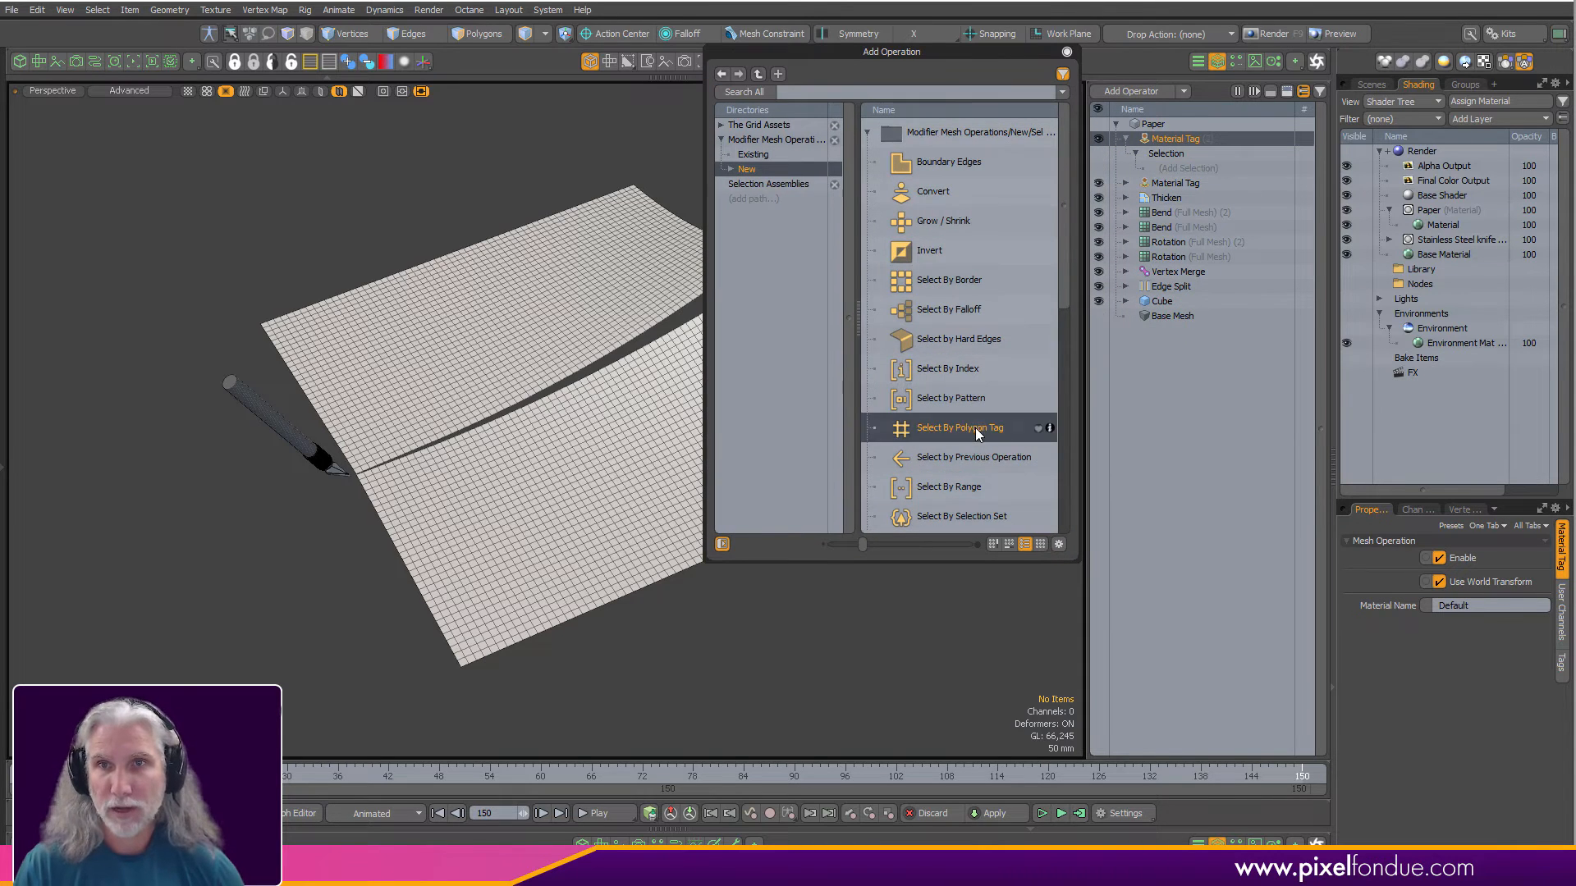
Try Paper and Default as the Material value of Select By Polygon Tag, and select the second Material Tag as well.
click(1485, 617)
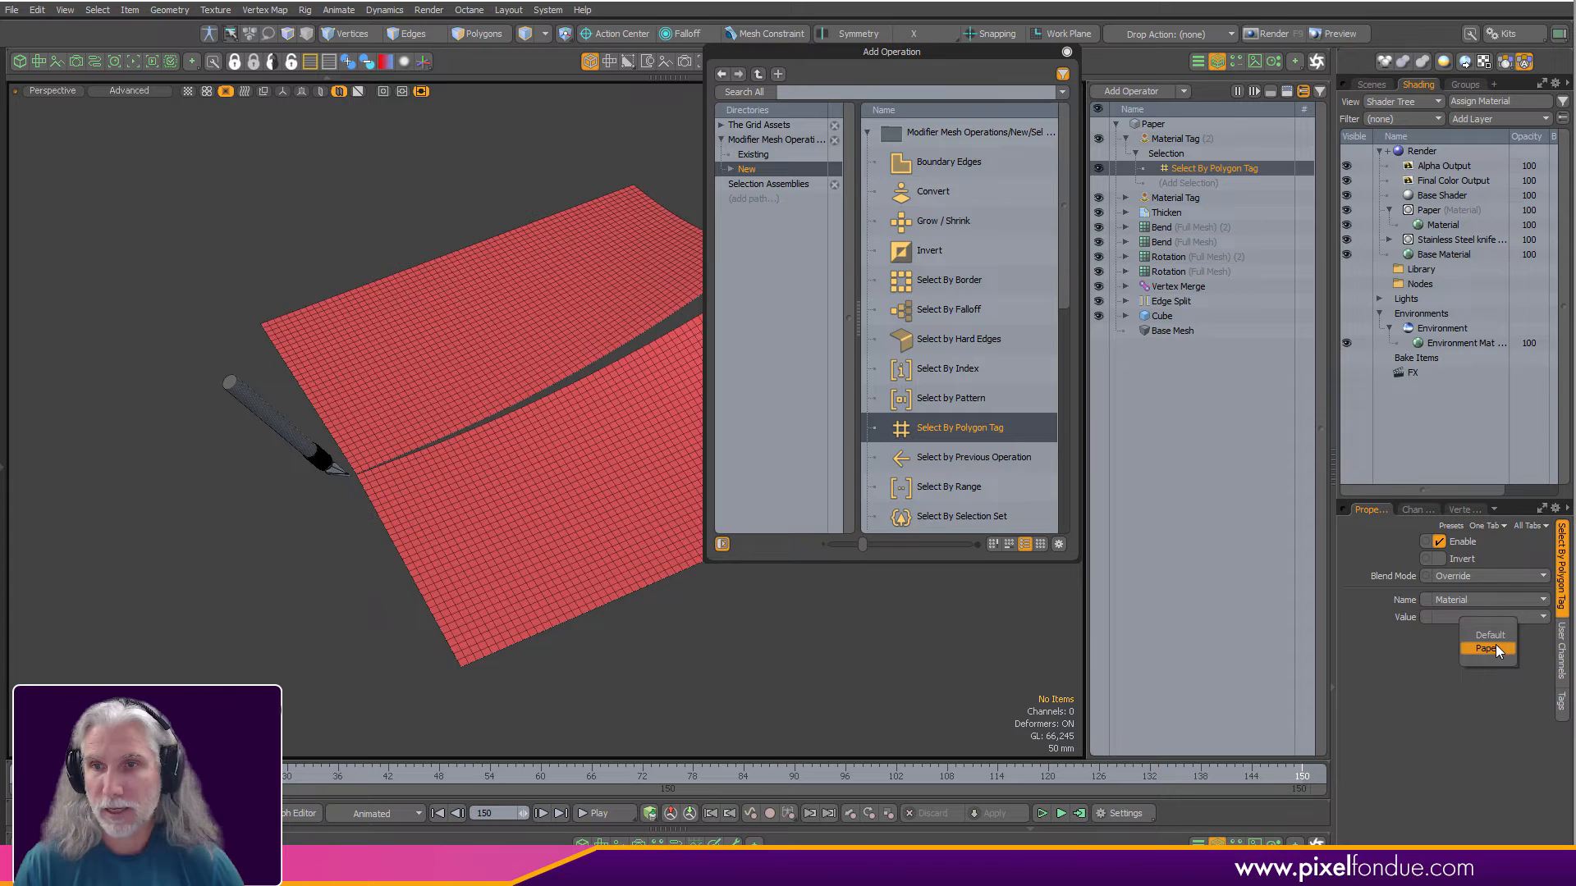
click(1495, 643)
click(1464, 599)
click(1471, 599)
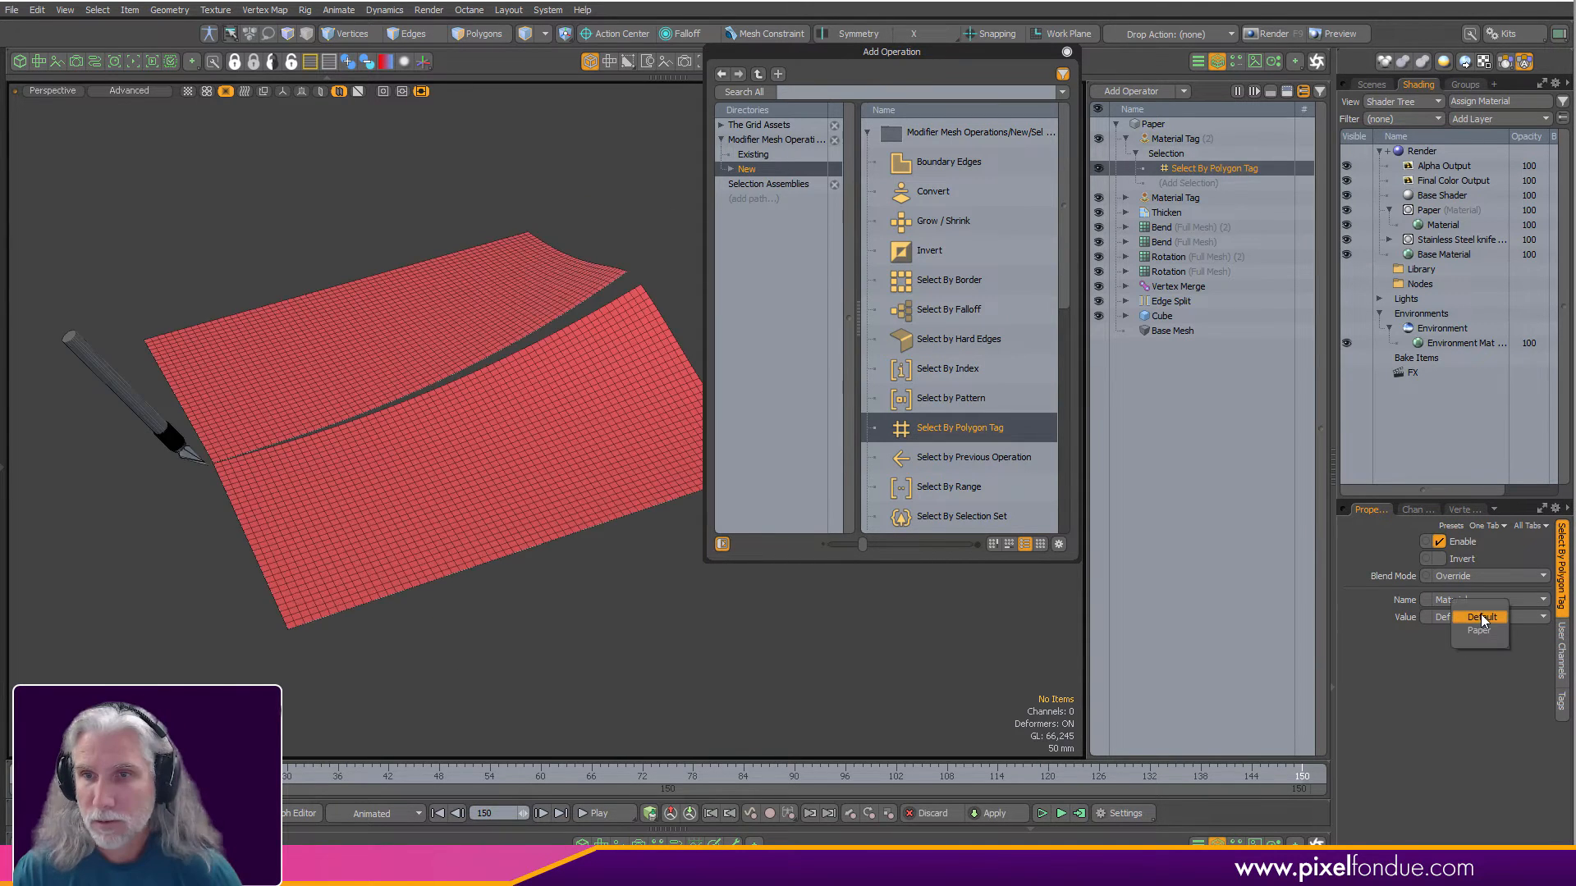
click(1481, 615)
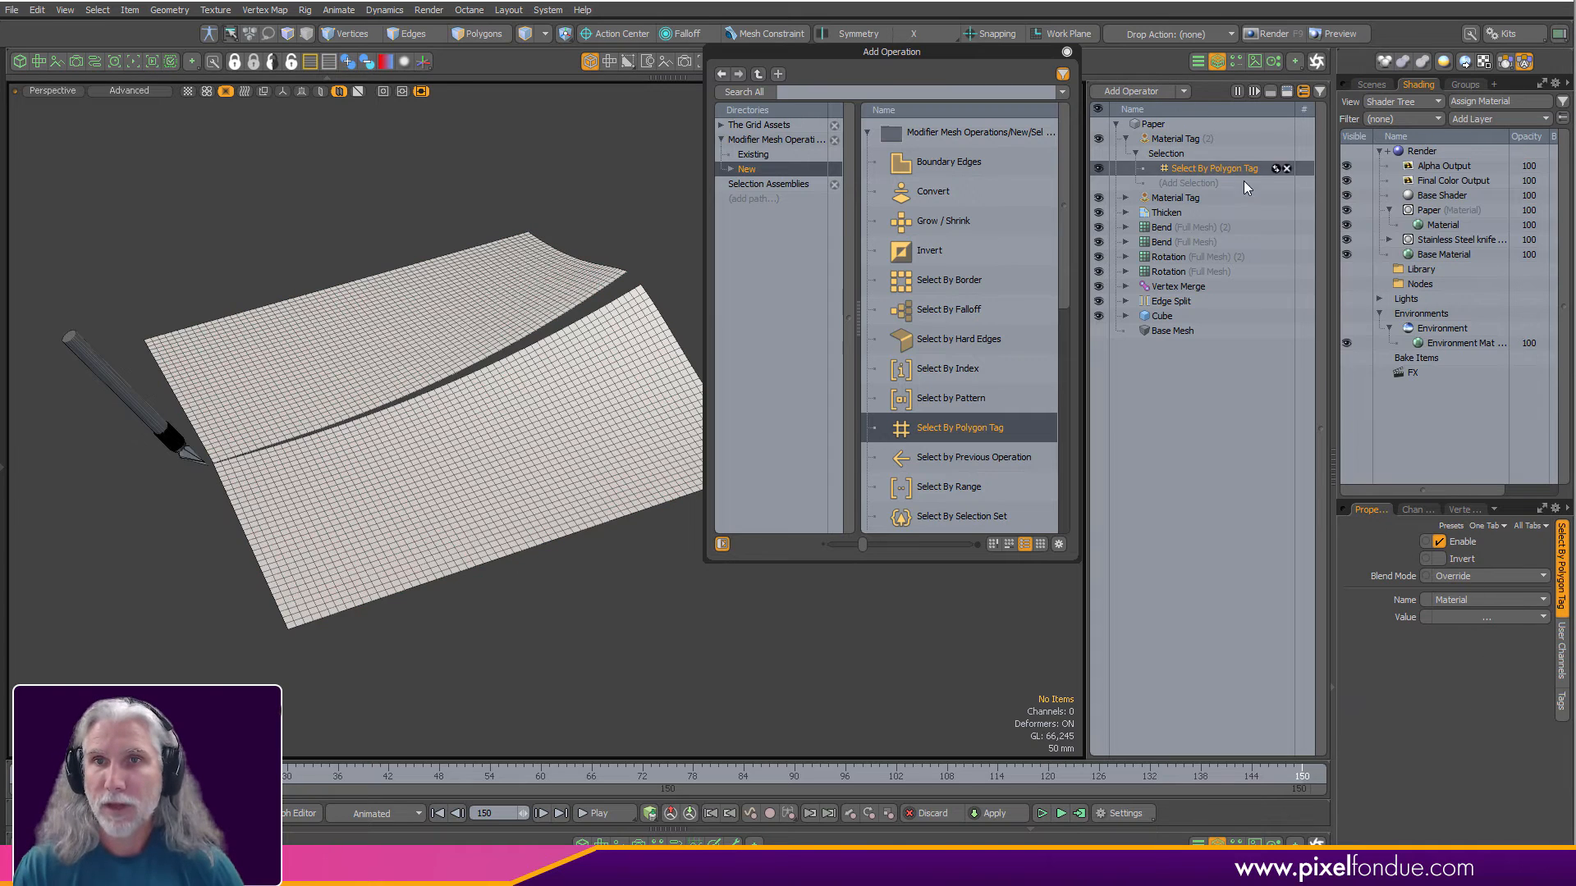
click(1196, 186)
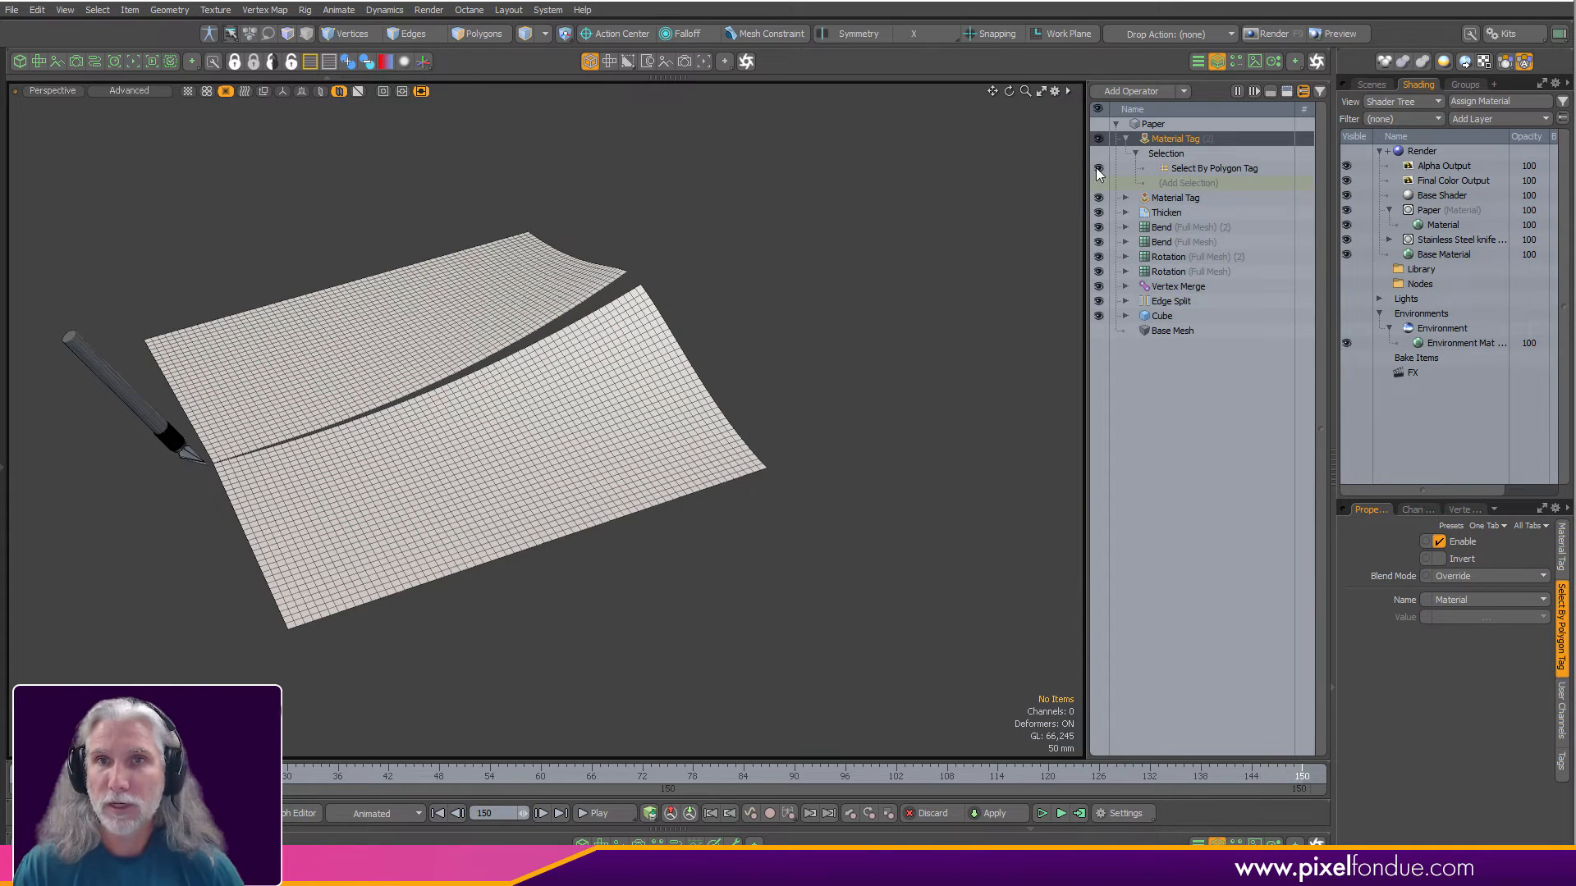
Add an Invert operation to the second Material Tag's selection inputs and set that tag's Material Name to Paper Back.
click(1192, 187)
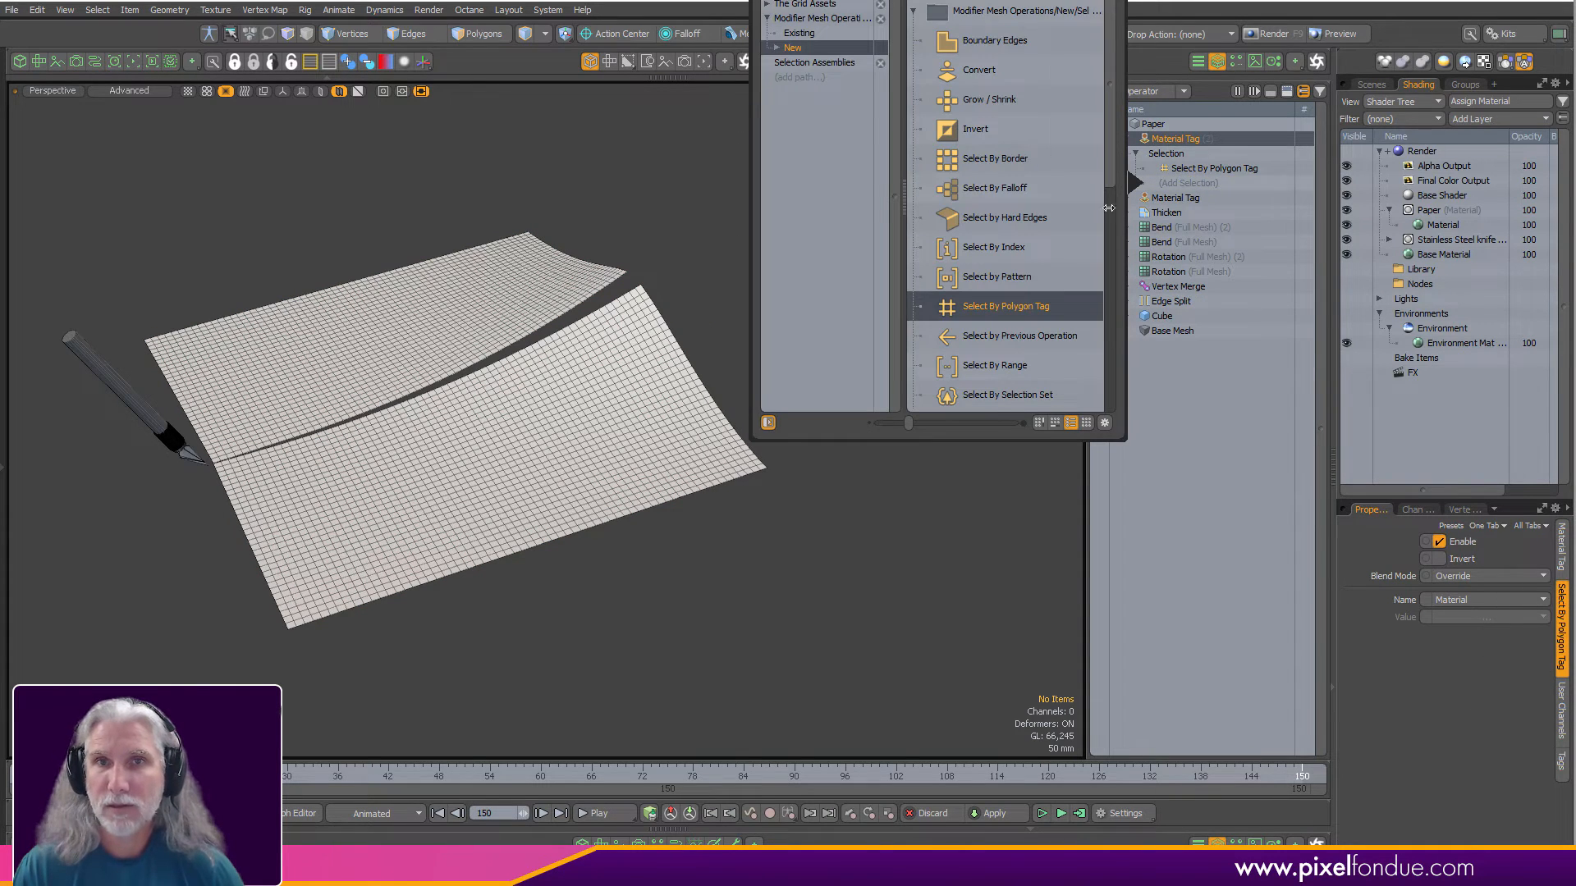
double_click(985, 130)
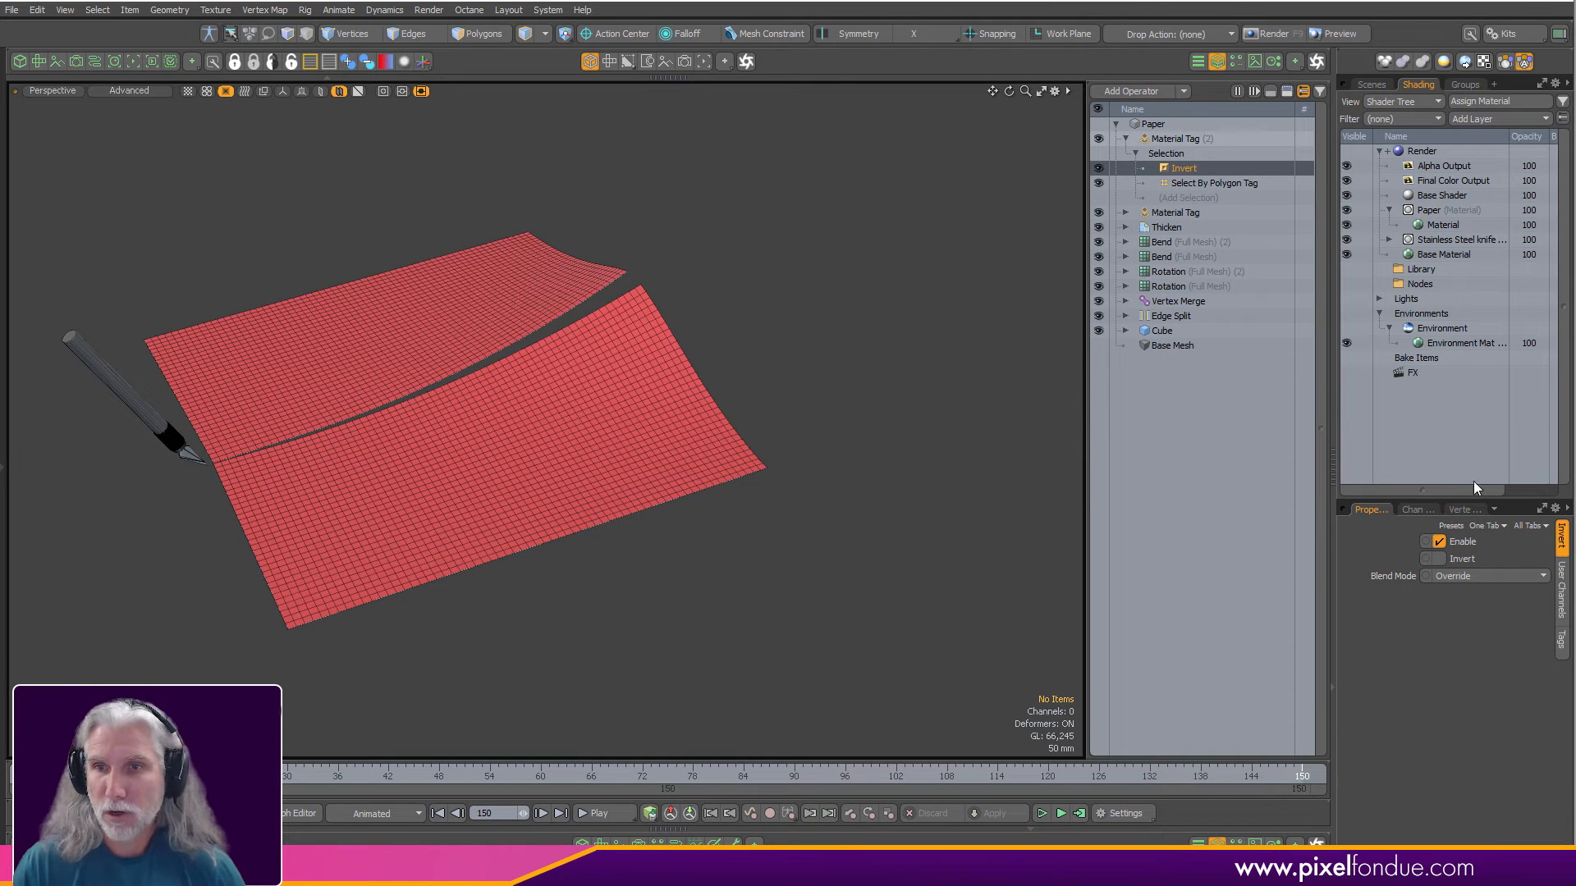
click(1558, 565)
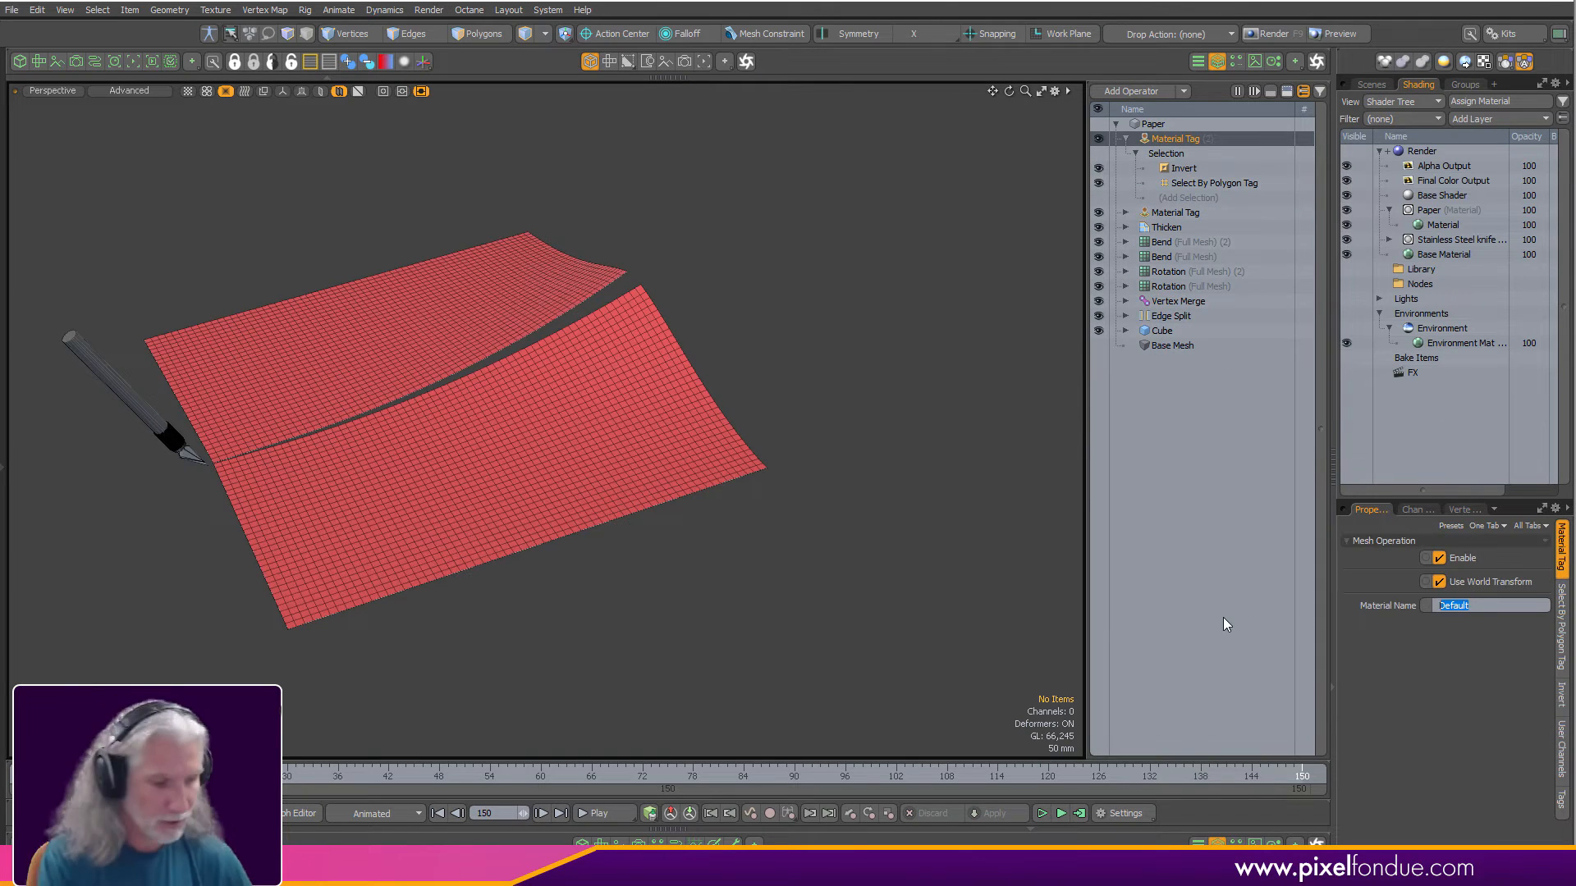
text(Paper)
key(Return)
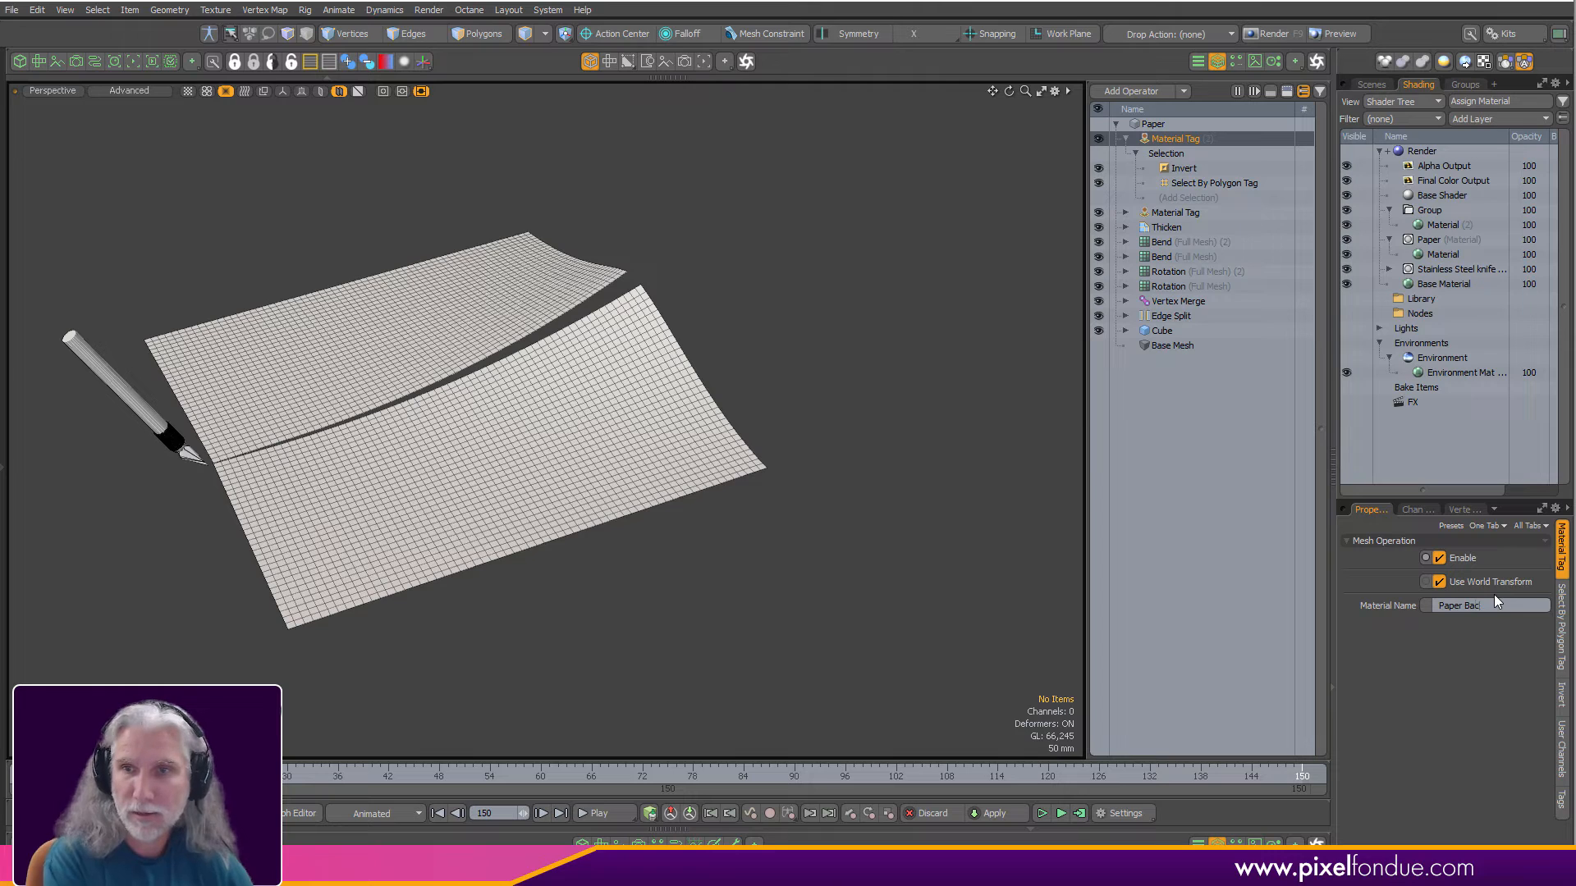
click(1176, 215)
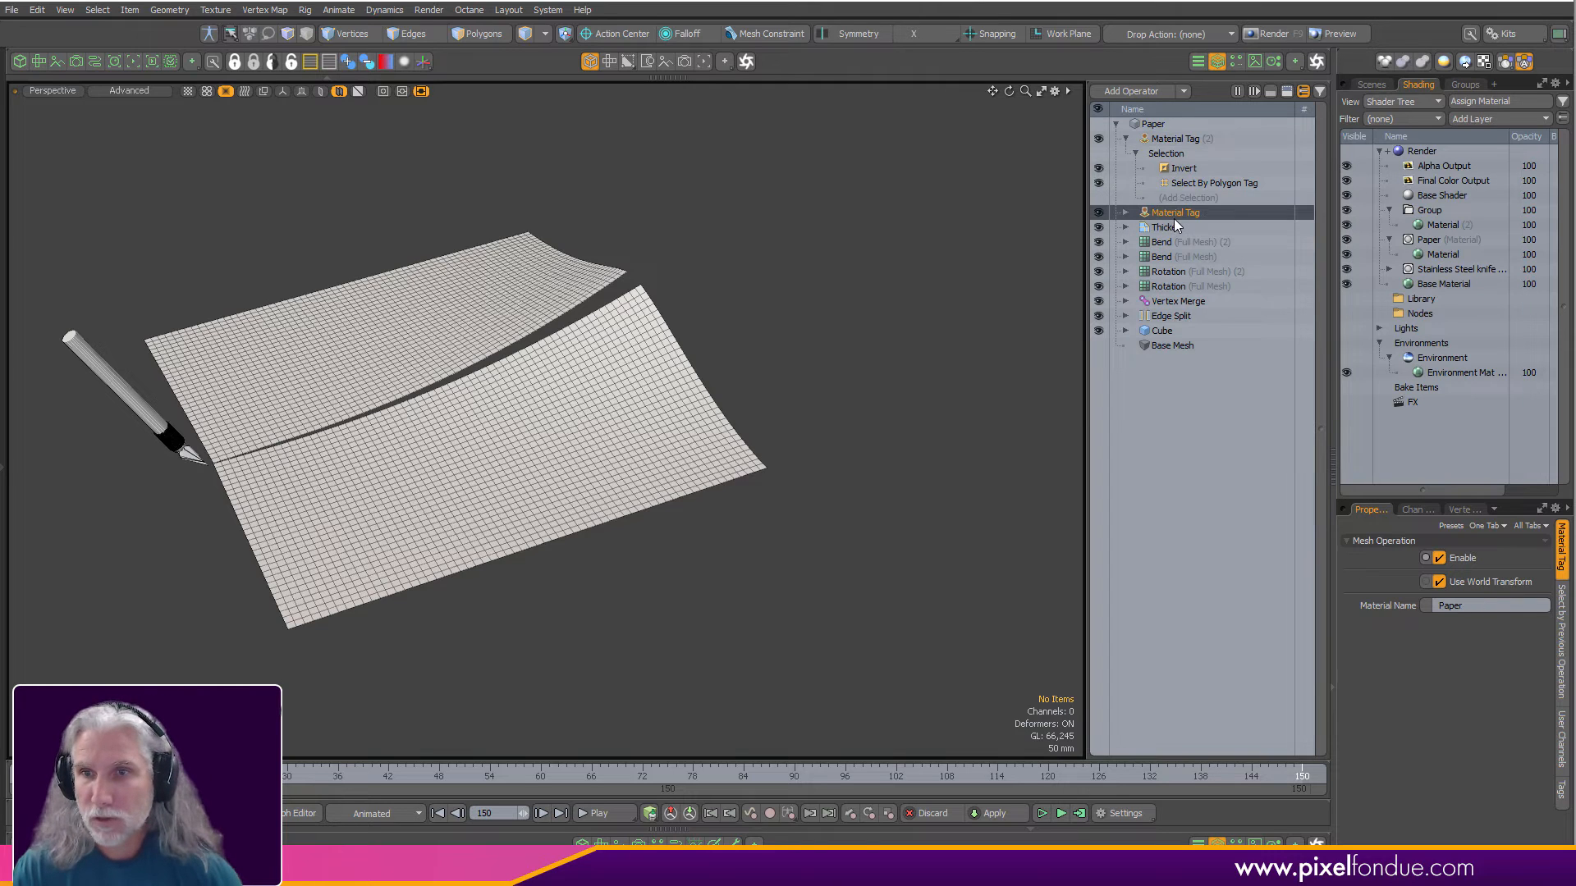
click(1183, 141)
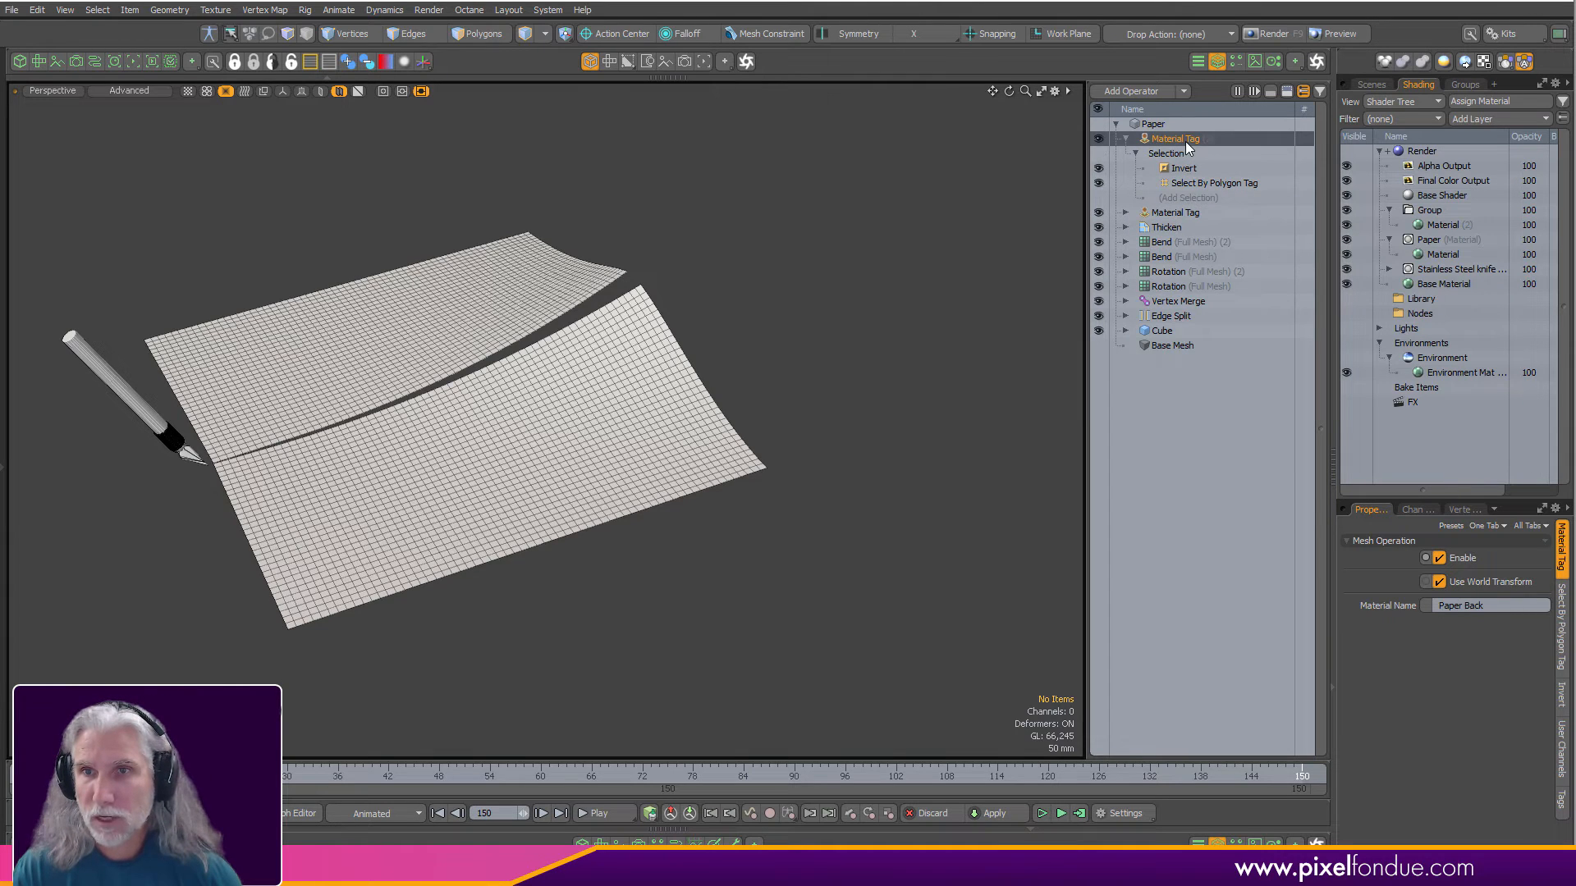
Set the Polygon Tag of the new shader tree Group to Paper Back.
click(1431, 211)
click(1475, 729)
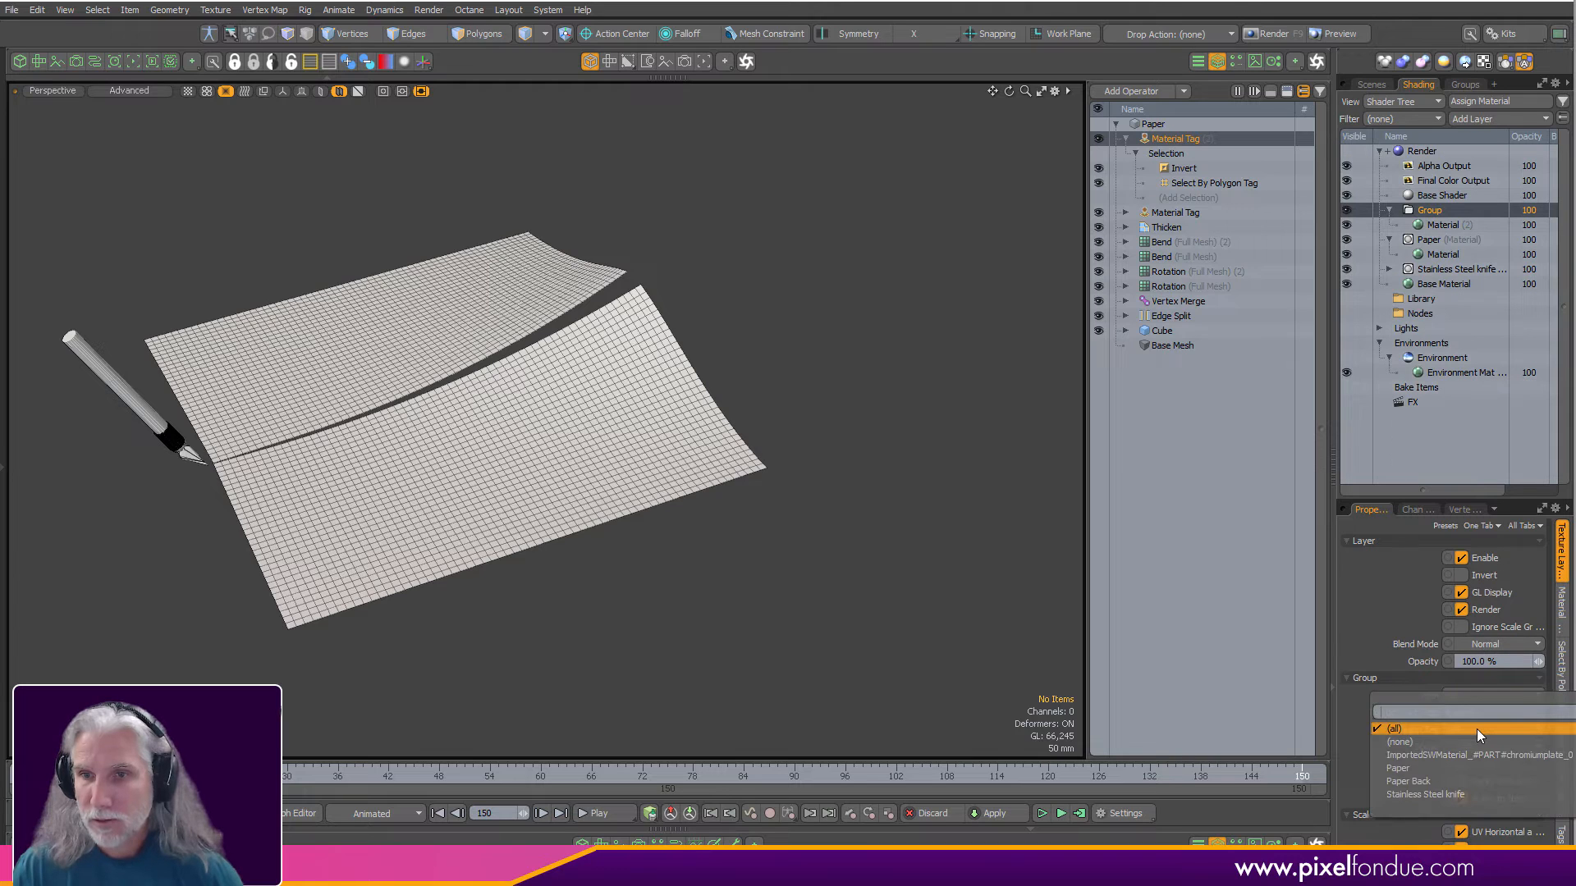
click(1455, 780)
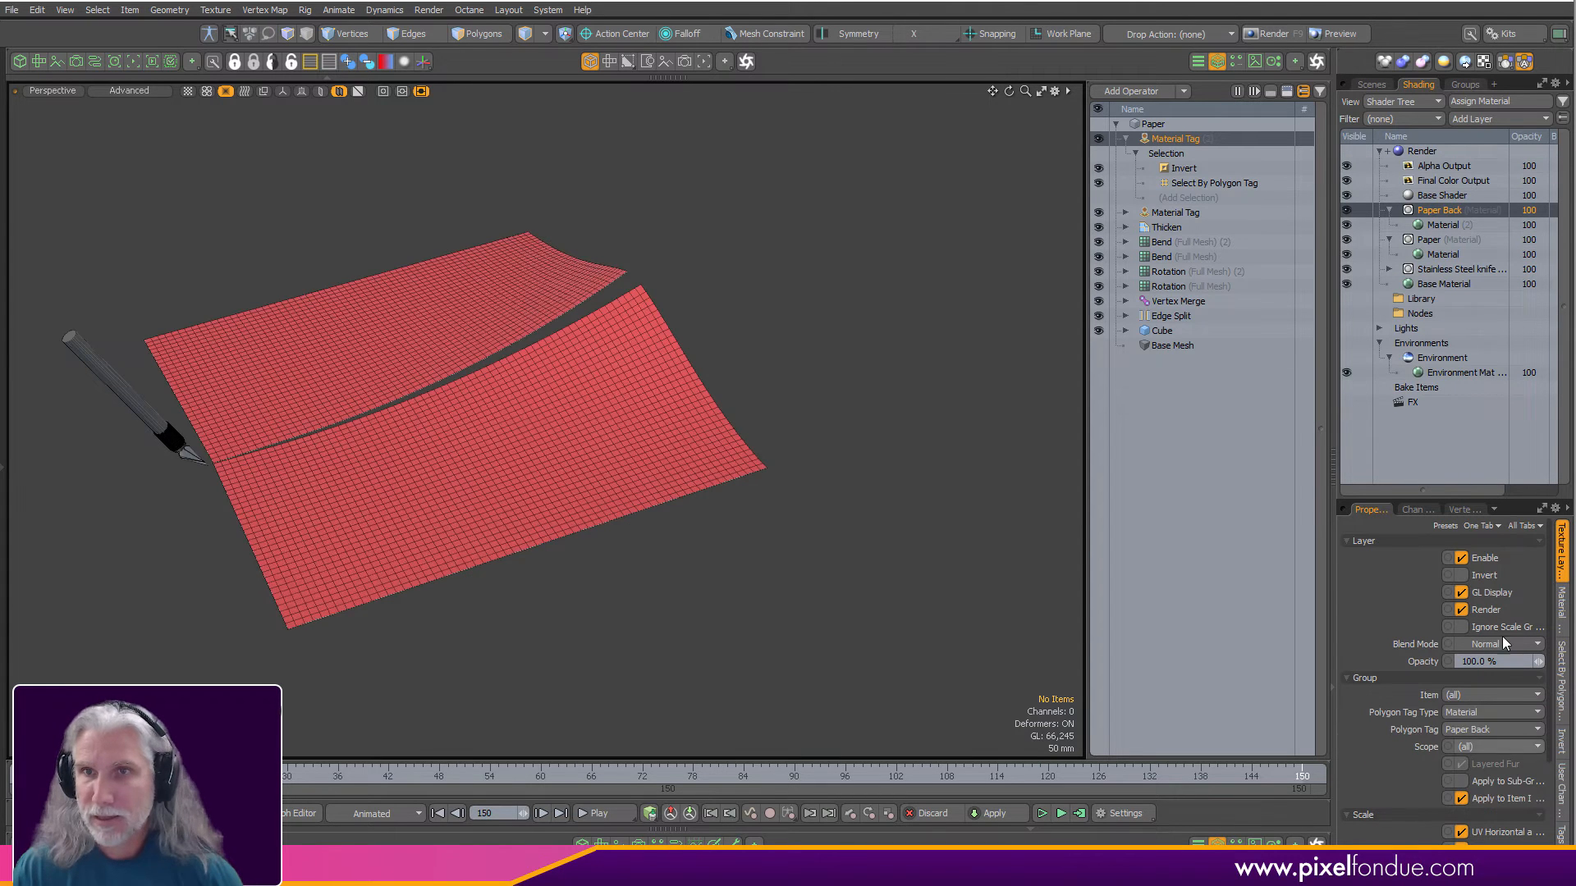
Set the diffuse color of the Paper Back group's Material to green, 0.29 0.8 0.62.
click(1442, 225)
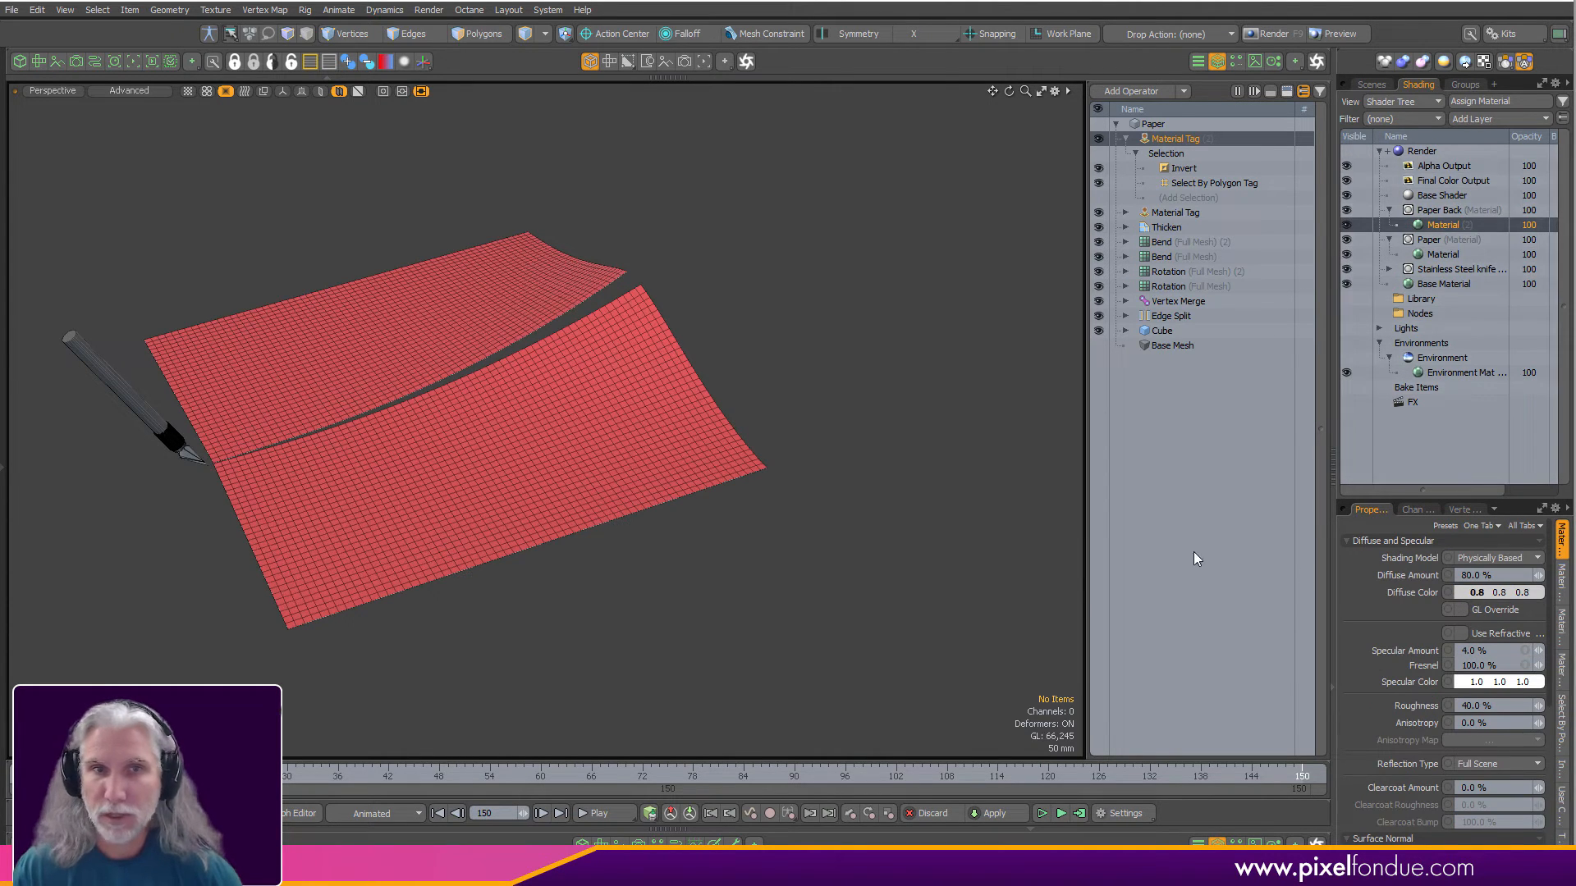
drag(1002, 472, 972, 444)
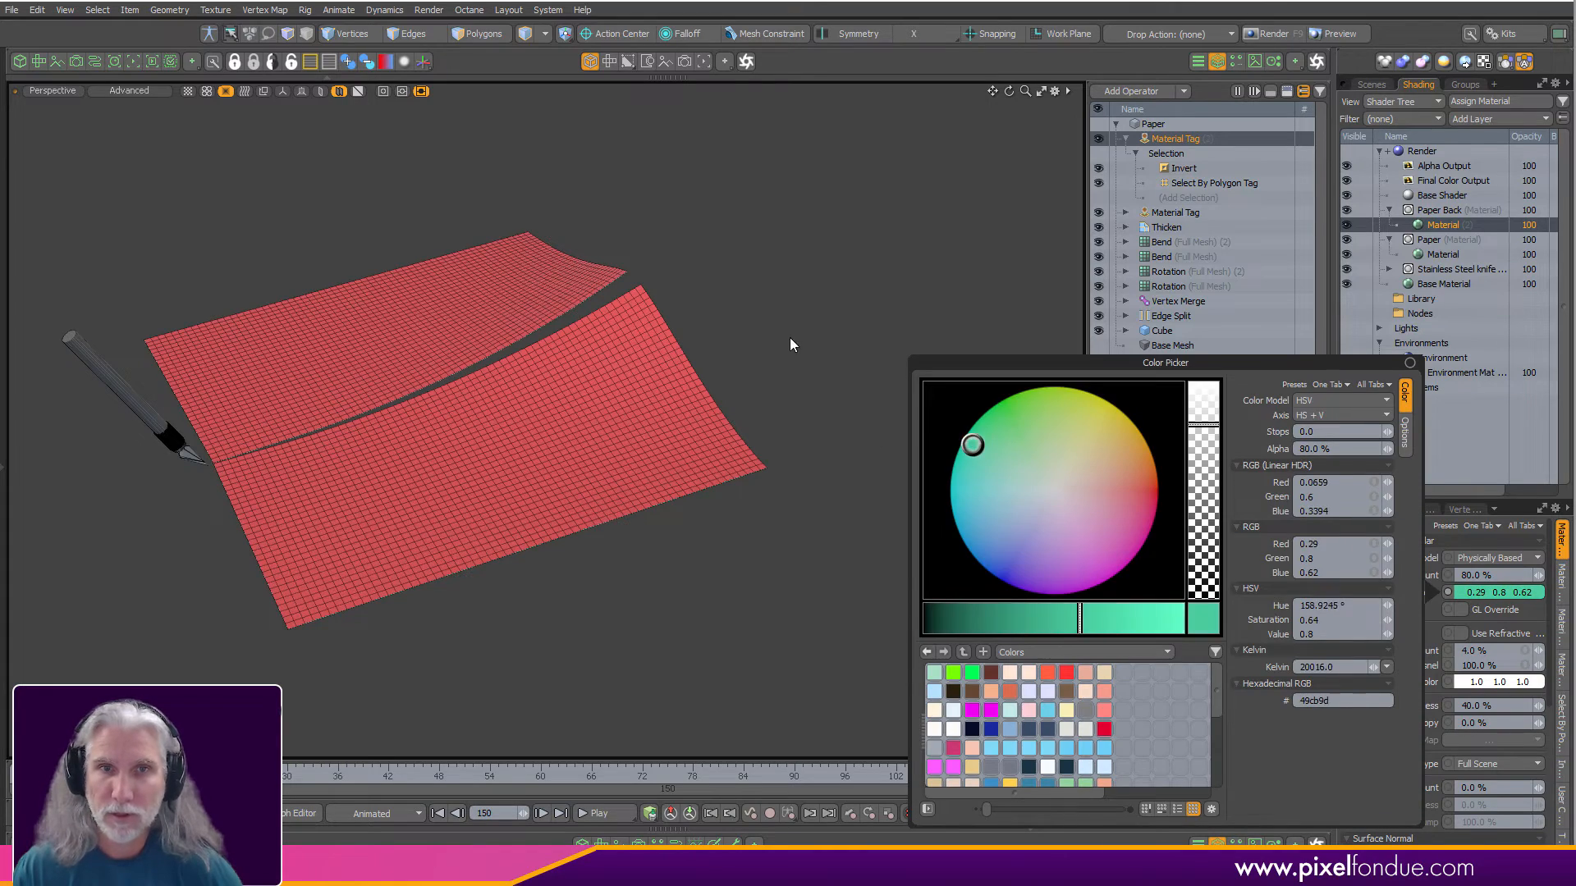
click(791, 341)
Scrub through the cut, then disable both Material Tag operations, Thicken, both Bends and both Rotations in Paper's stack.
alt+drag(599, 353, 739, 492)
drag(624, 776, 1093, 775)
scroll(554, 394, up, 5)
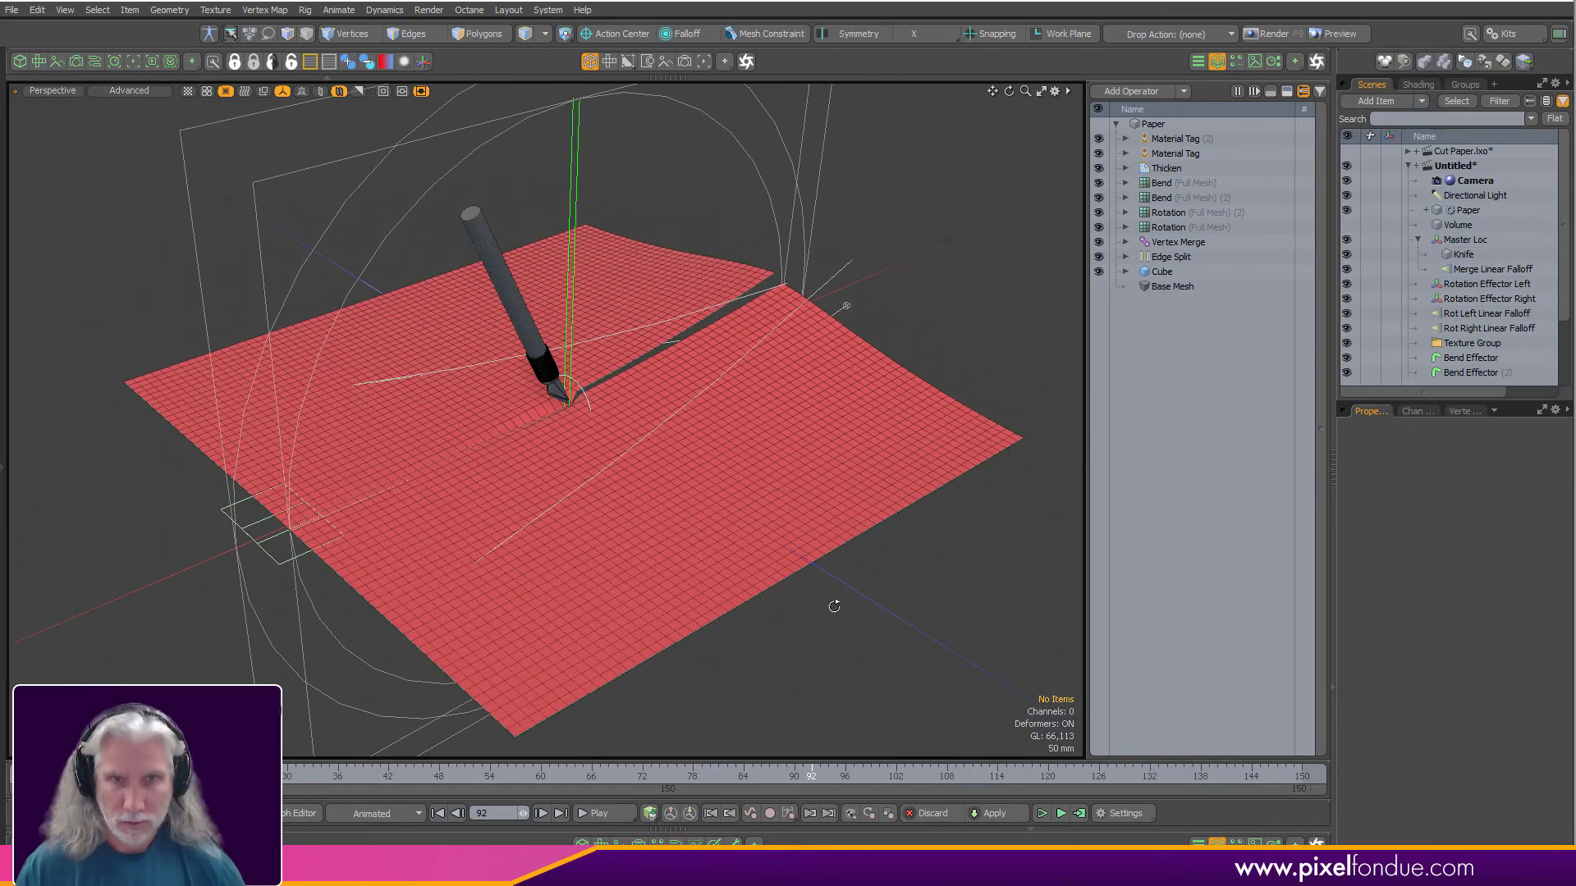
ctrl+alt+drag(711, 398, 969, 263)
drag(1100, 140, 1105, 230)
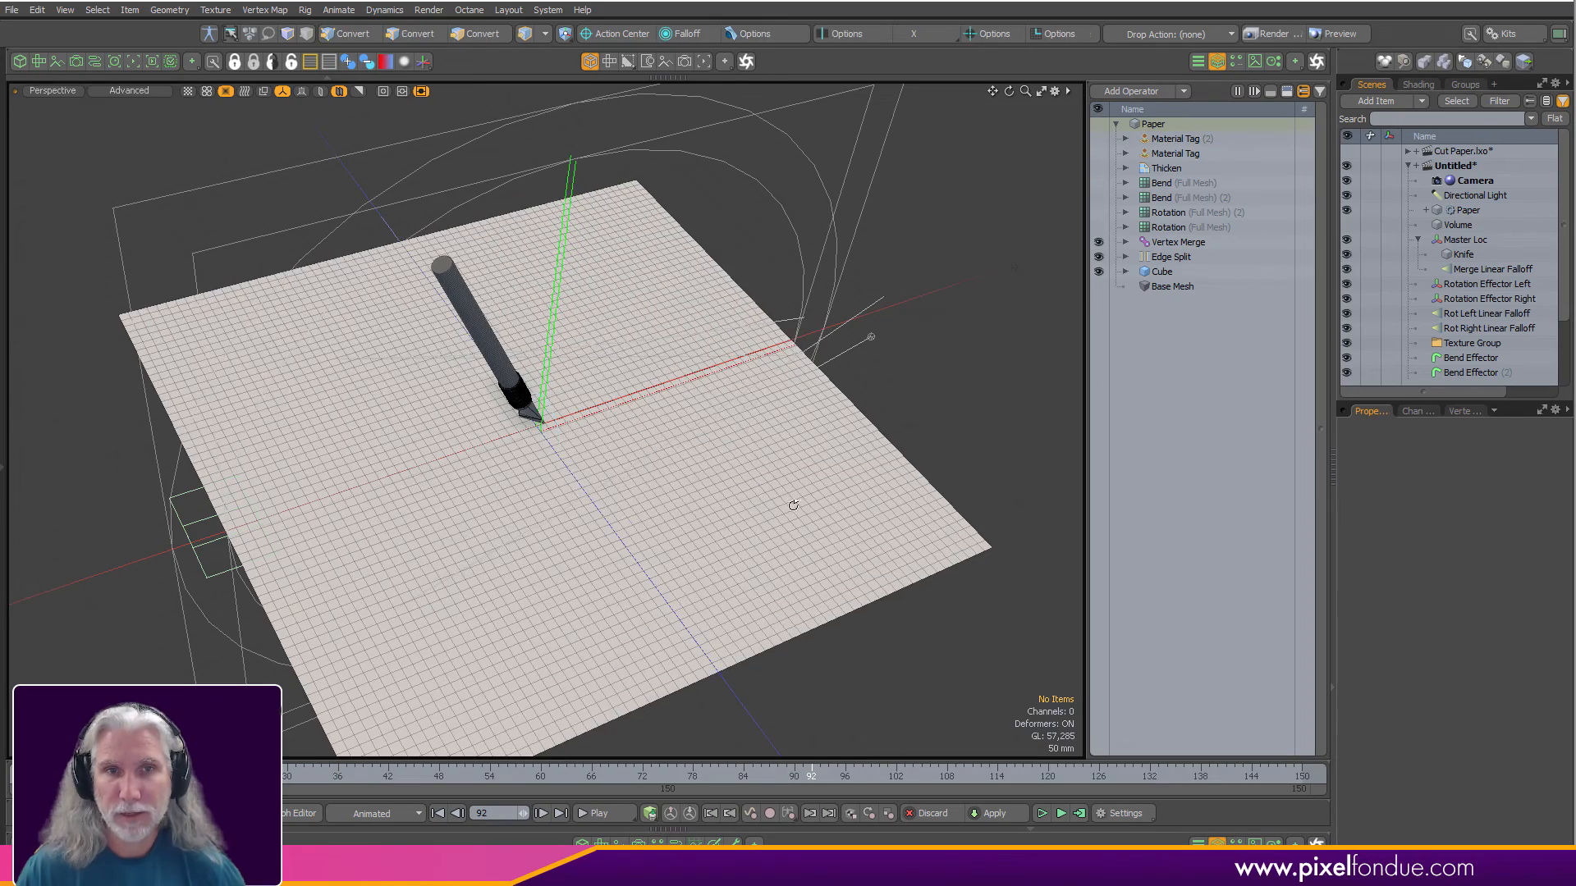
Scrub through the bare edge-split cut and re-enable both Rotation operations one after the other in Paper's stack.
alt+drag(791, 503, 679, 379)
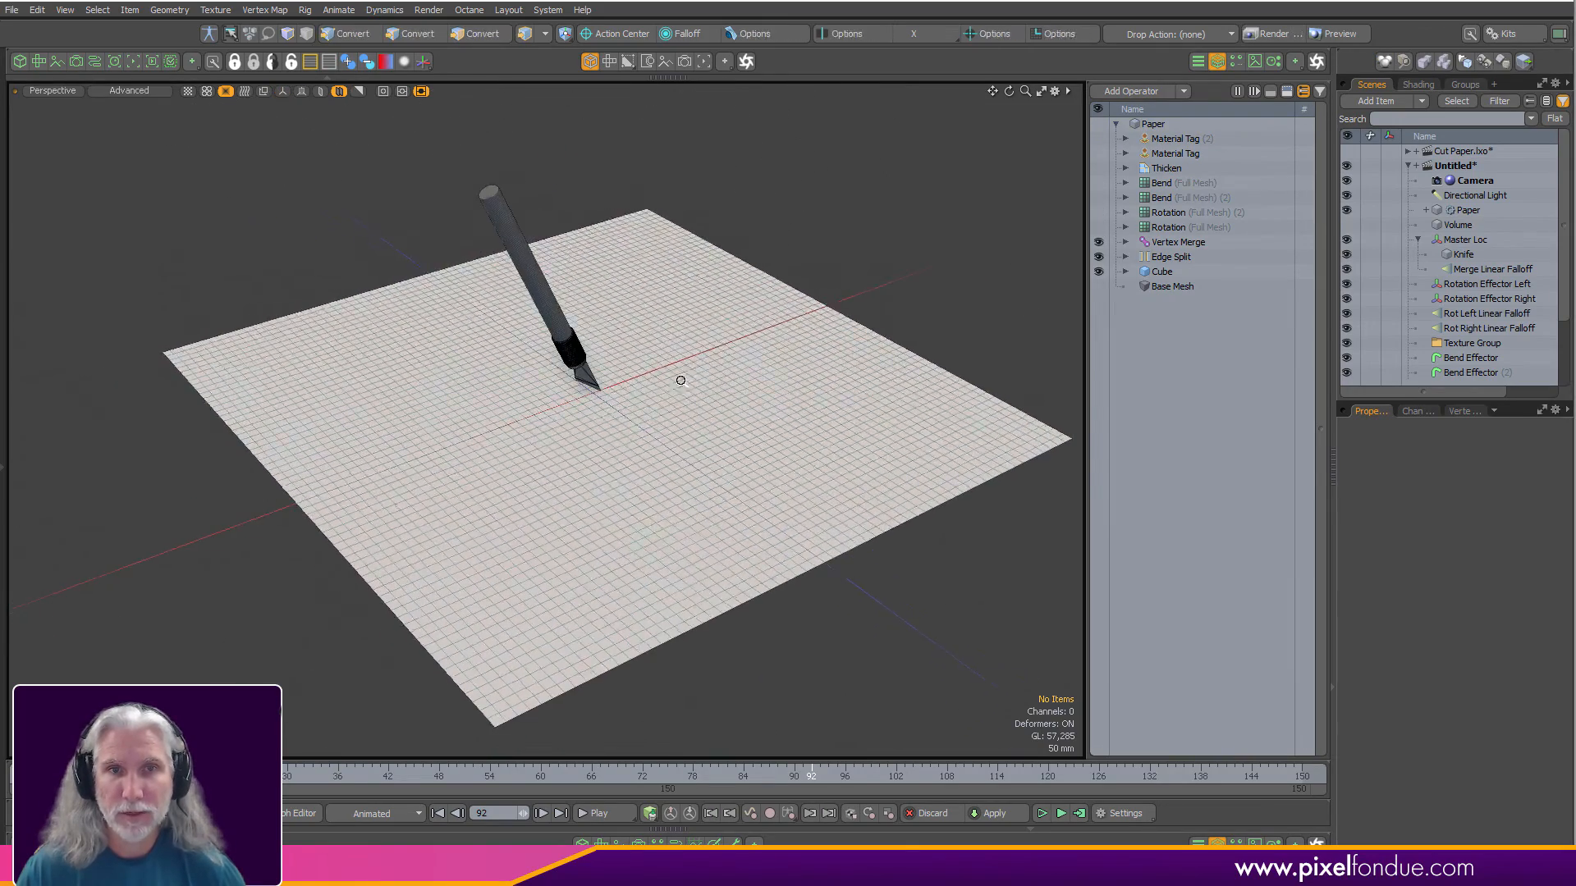
alt+drag(693, 555, 665, 481)
scroll(657, 445, up, 3)
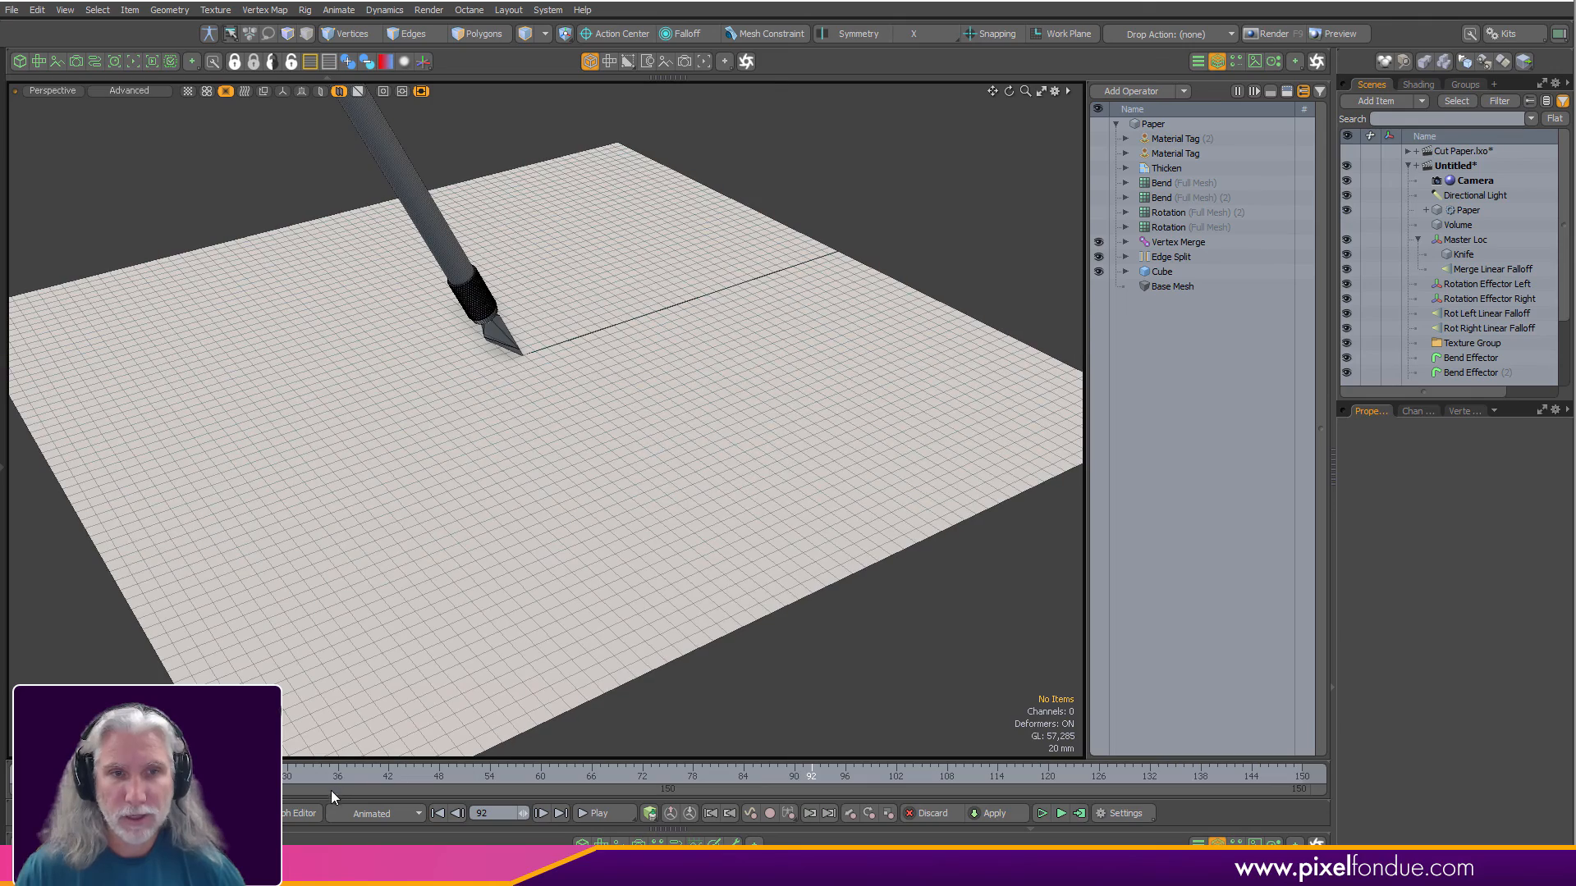
drag(336, 776, 658, 775)
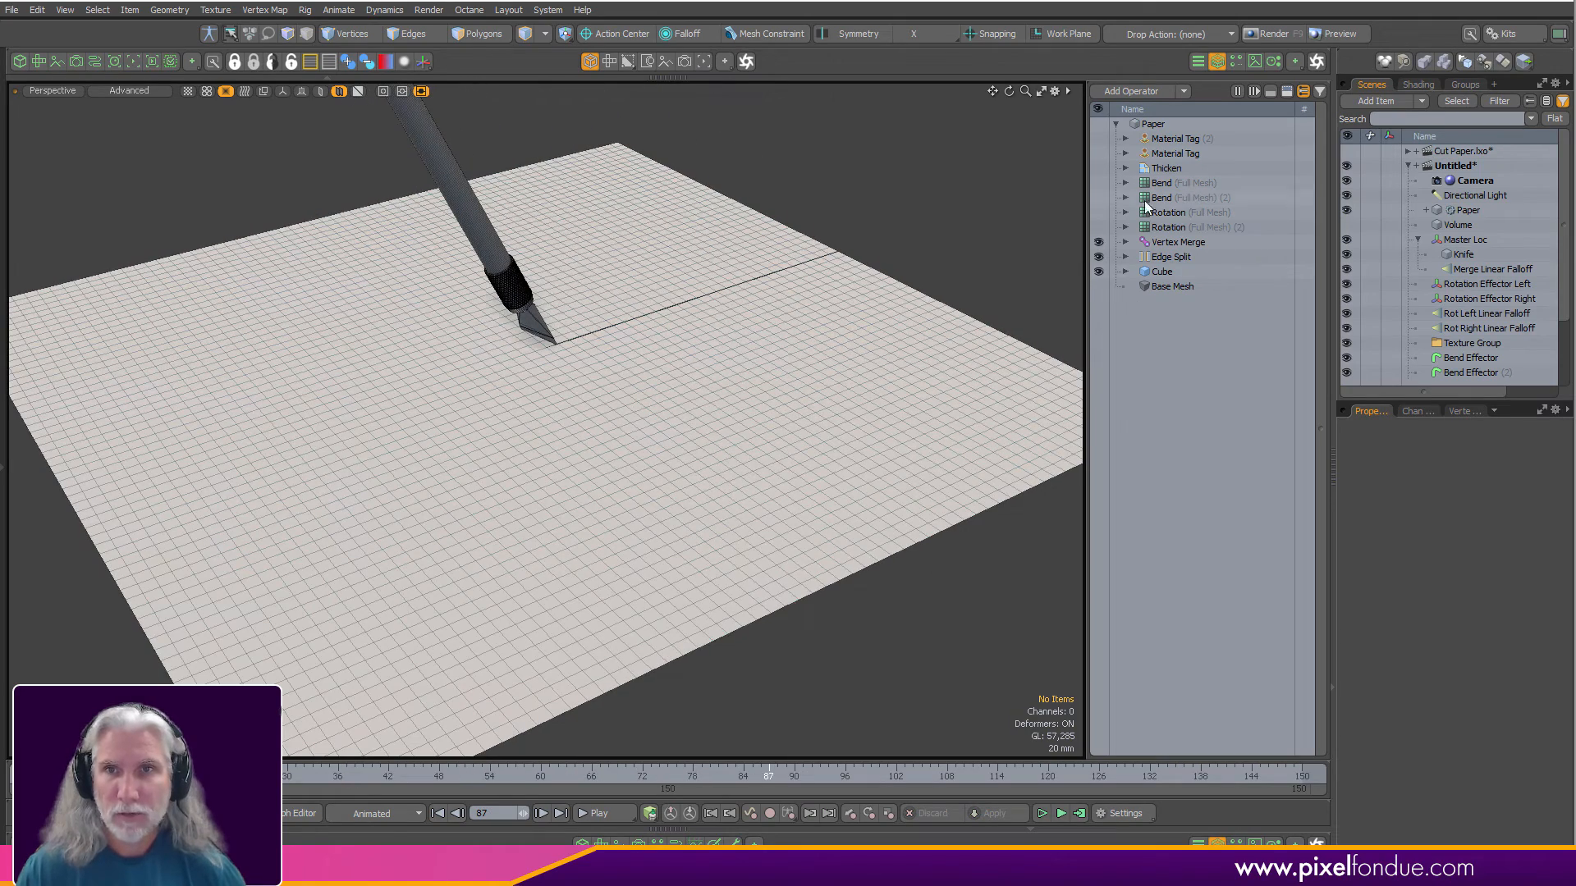
click(1098, 227)
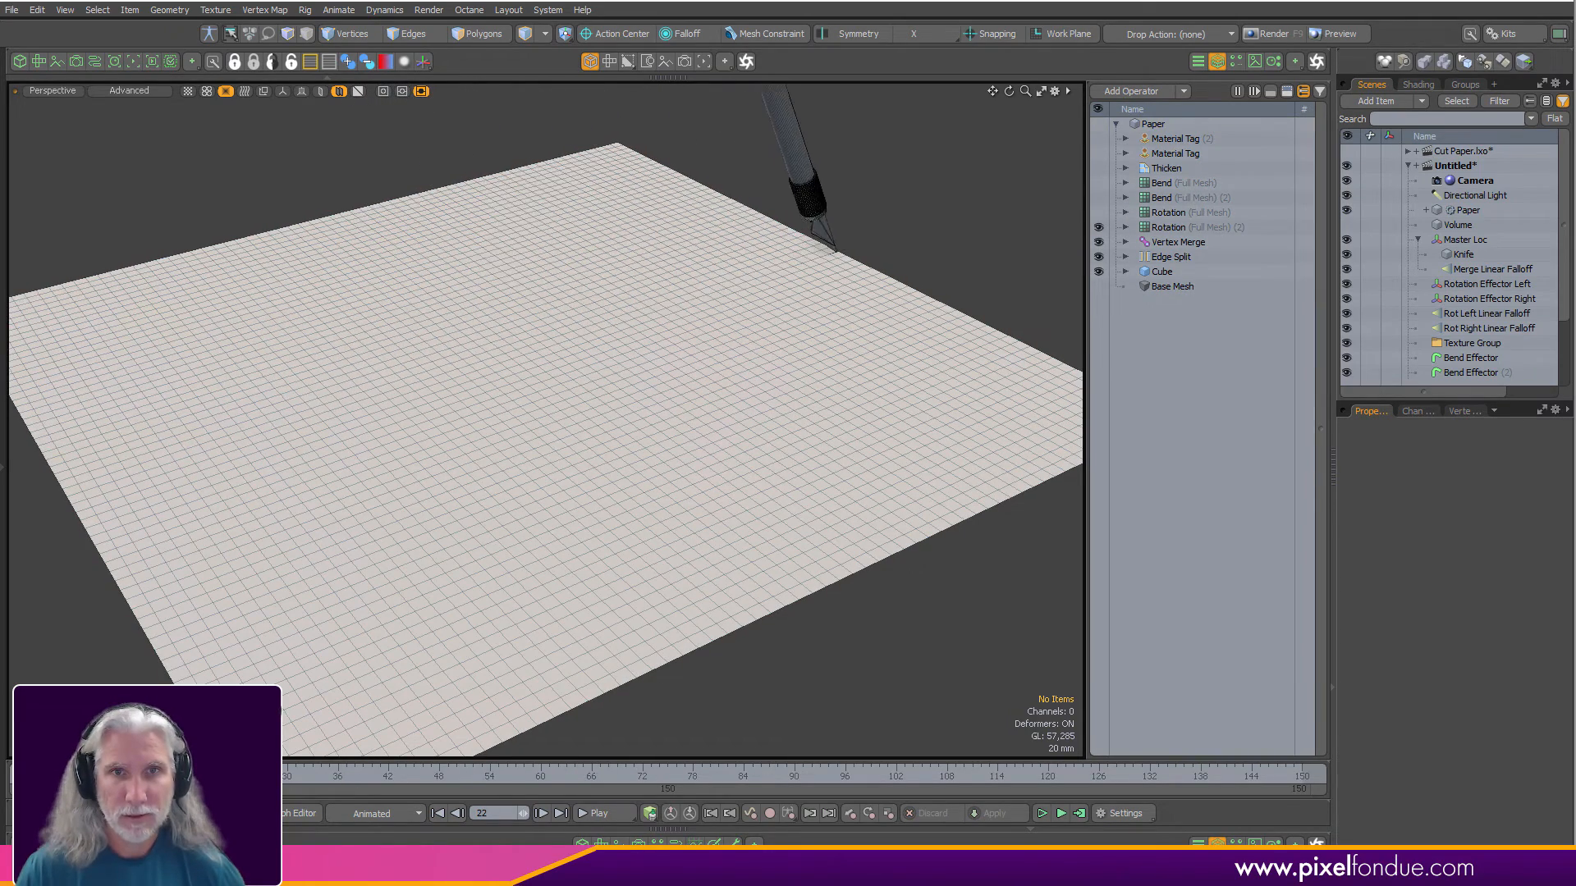
click(1098, 213)
drag(306, 776, 422, 775)
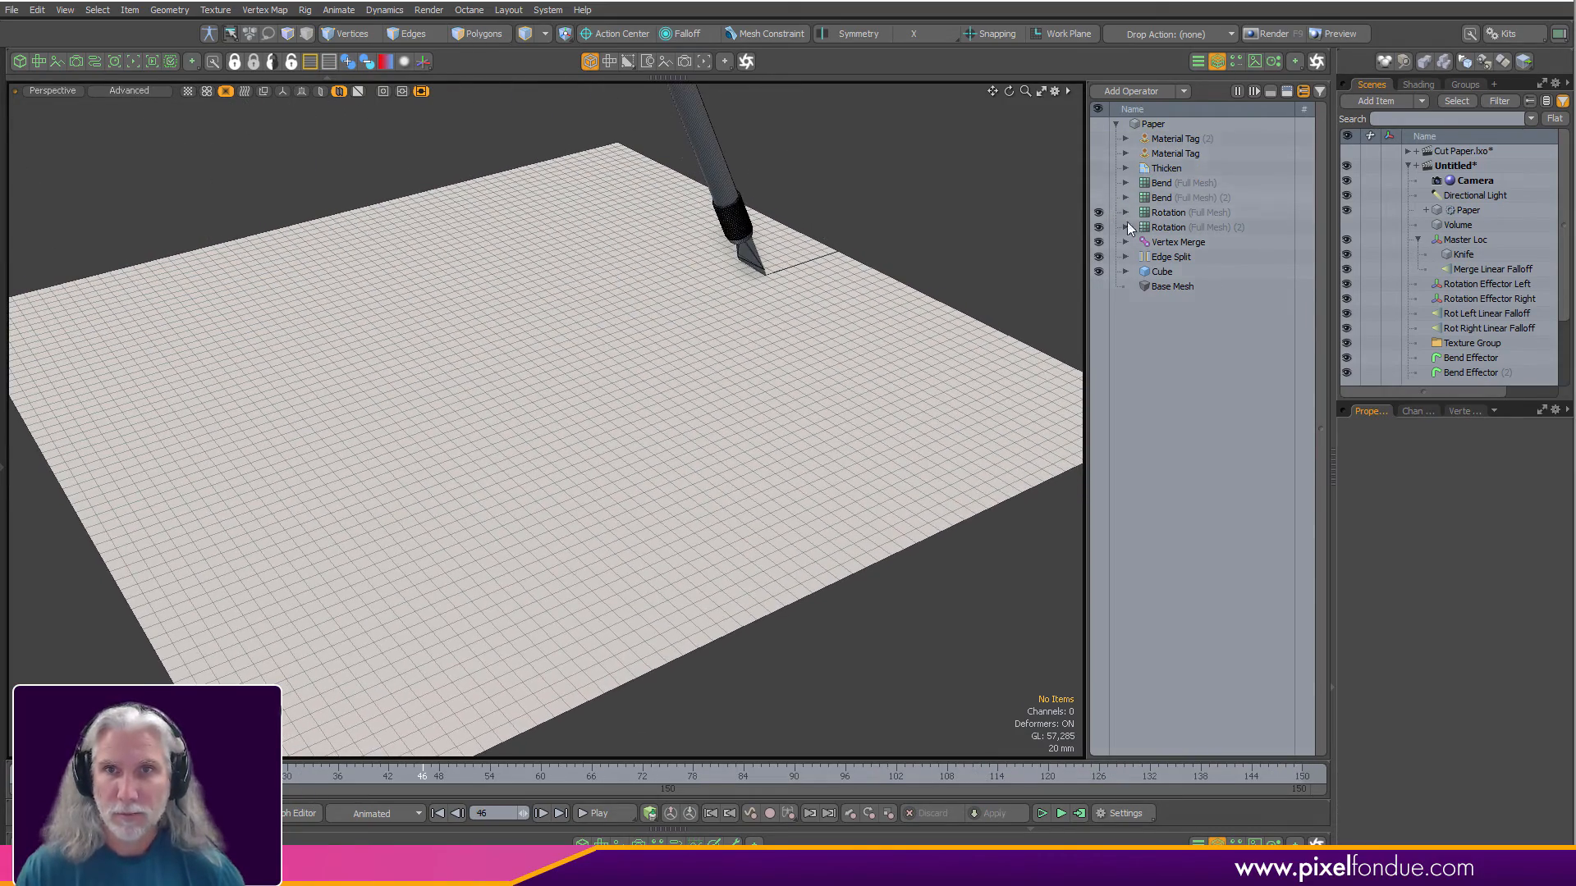
Re-enable the Bend (2) operation and scrub to frame 81 for a close look at the knife cut.
click(1098, 198)
drag(414, 769, 718, 772)
scroll(528, 394, up, 5)
alt+drag(528, 394, 719, 433)
Show the locators in the viewport and frame the whole paper with its effectors.
key(ctrl+2)
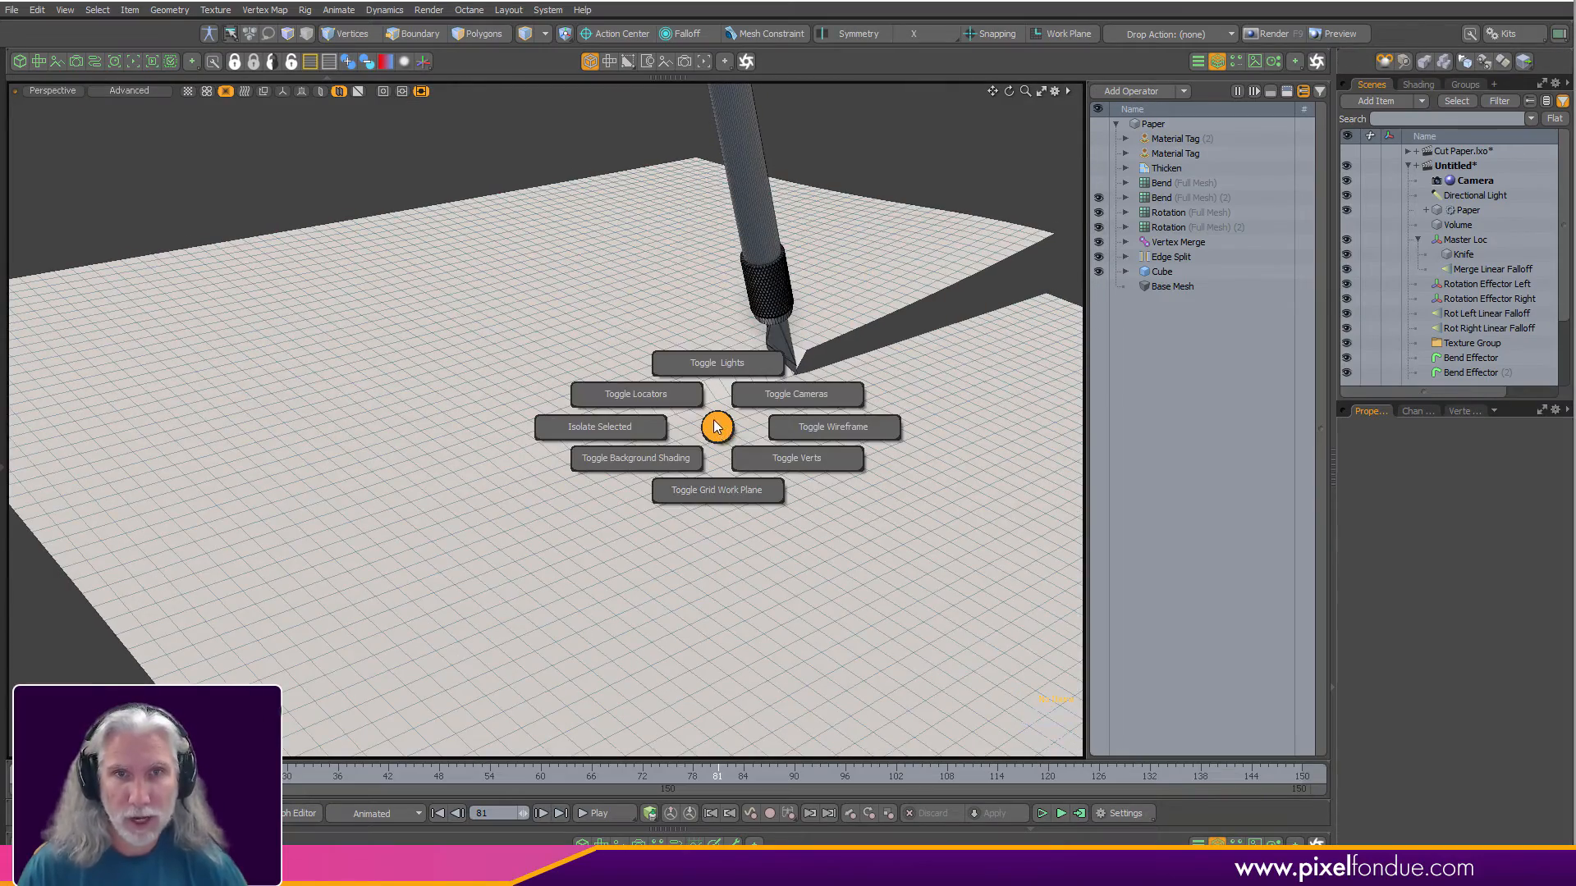
click(641, 389)
scroll(643, 377, down, 3)
alt+drag(643, 376, 562, 471)
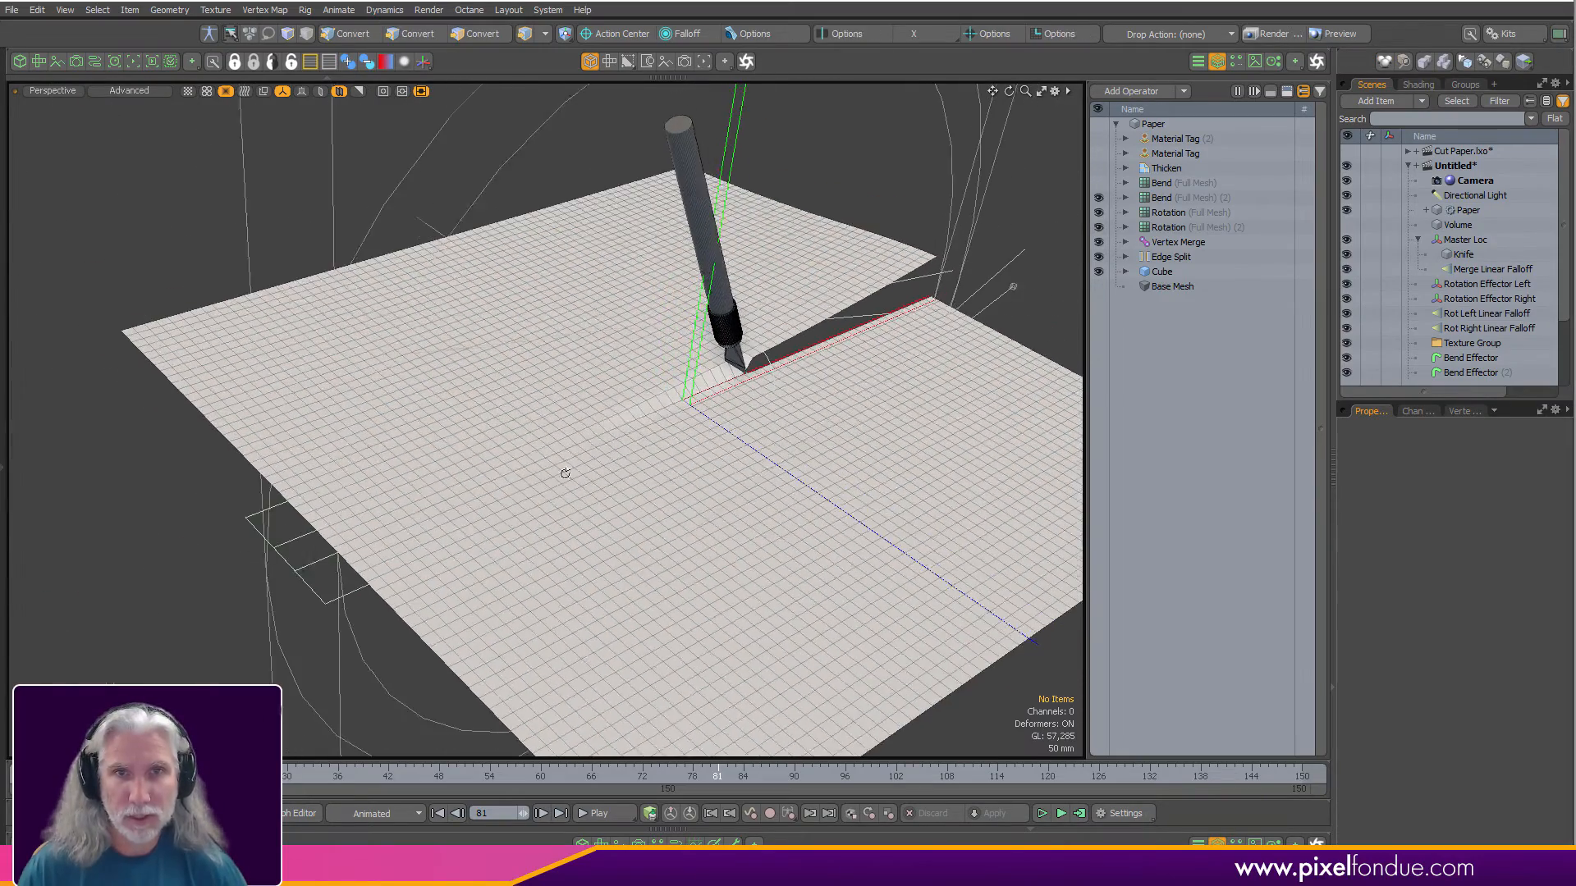
Select both Bend Effectors and change their wireframe color to a turquoise green.
click(923, 274)
shift+click(1011, 286)
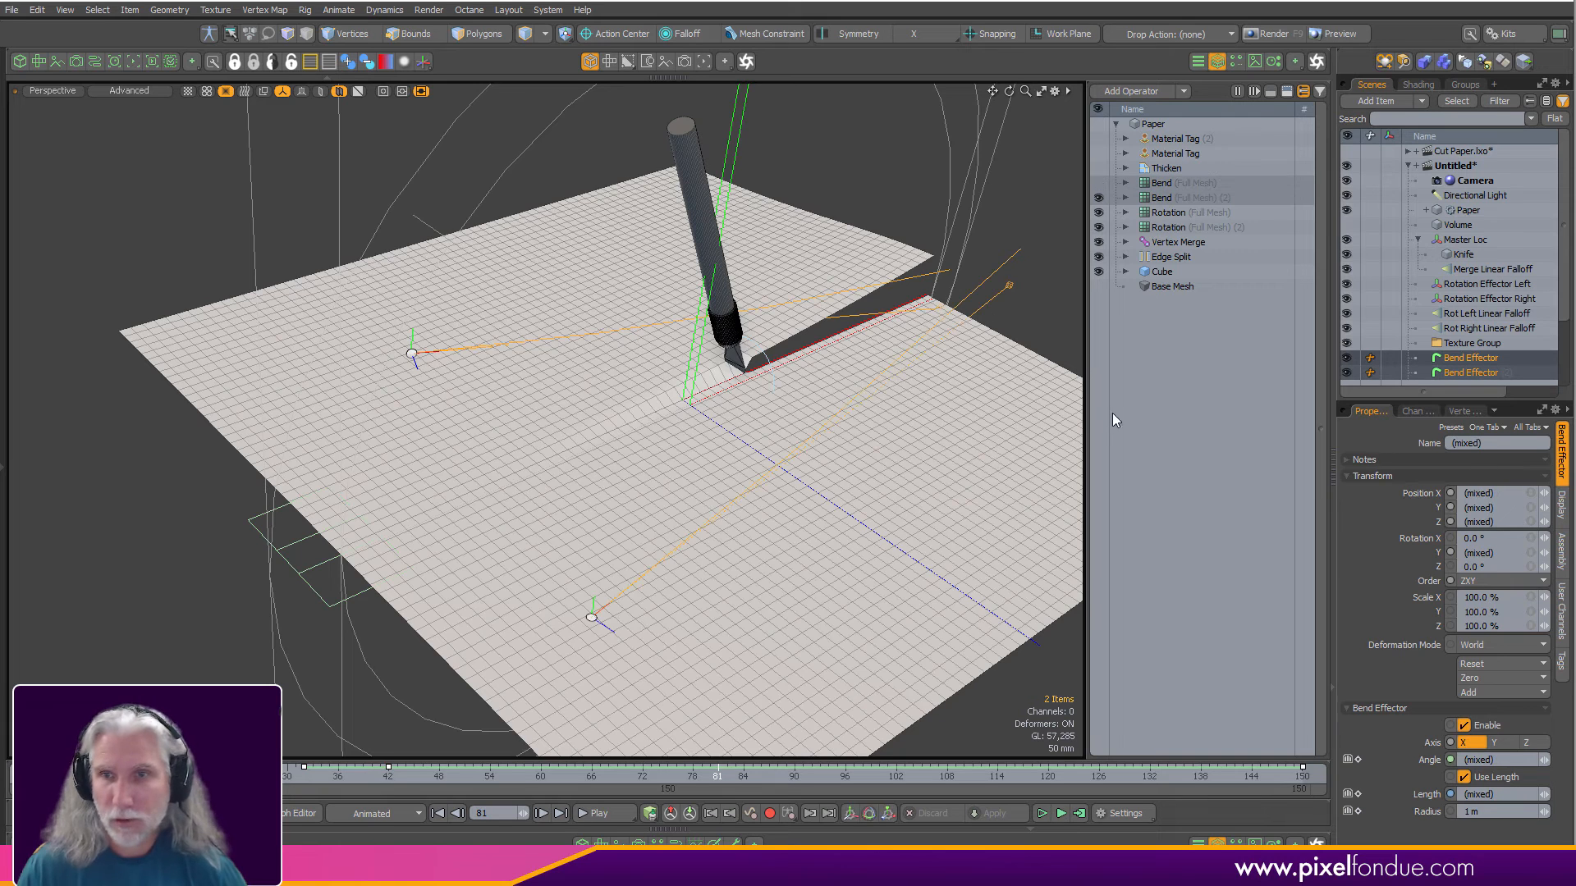
key(p)
click(904, 382)
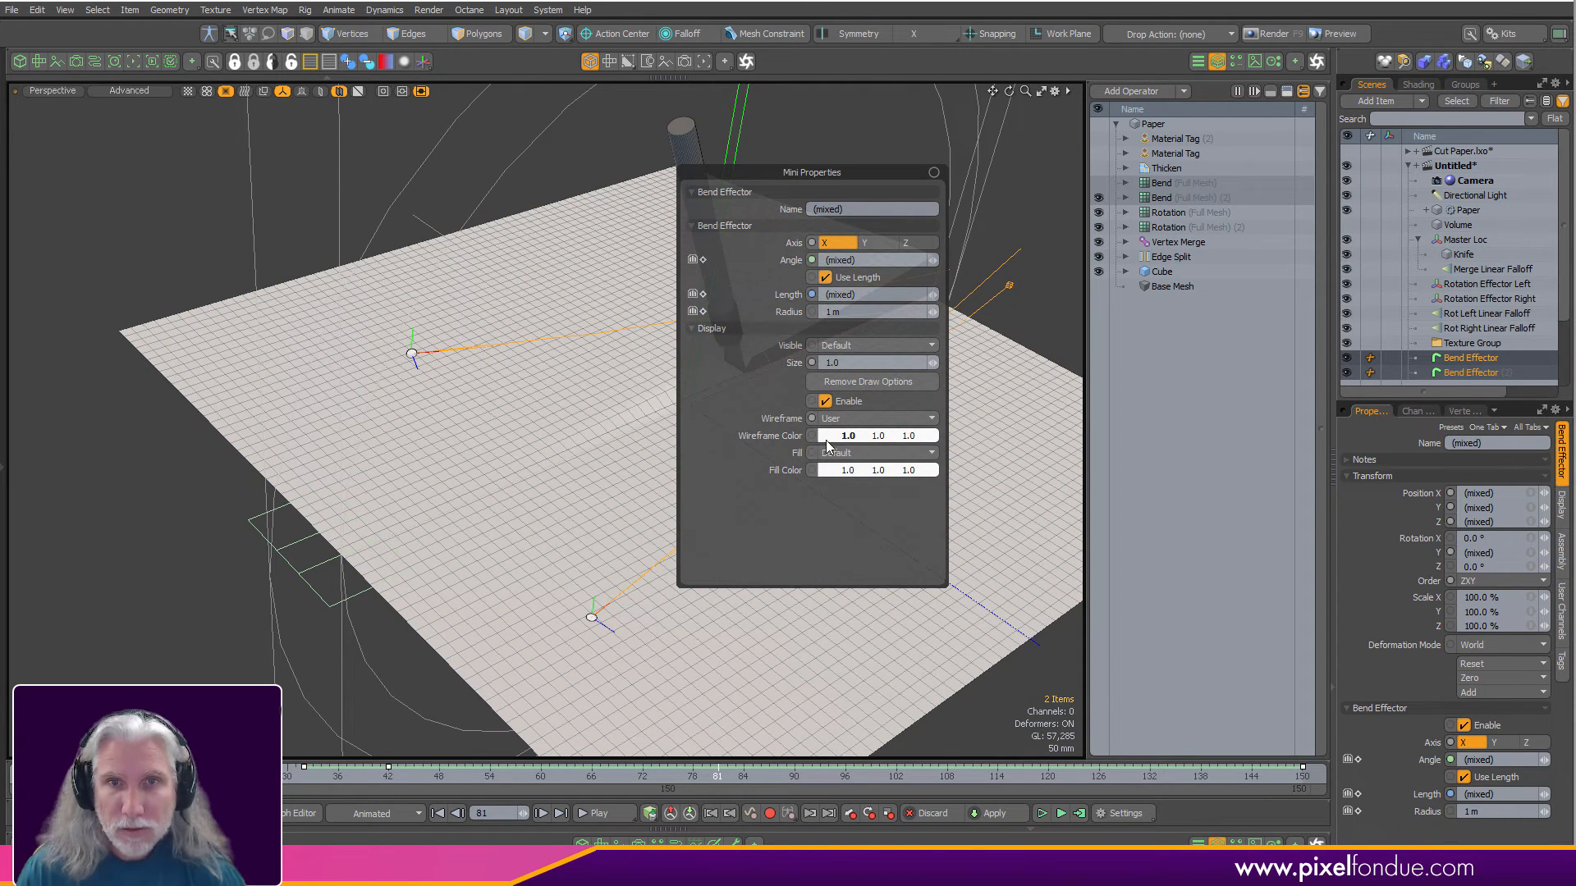
click(827, 440)
drag(426, 306, 334, 306)
click(101, 226)
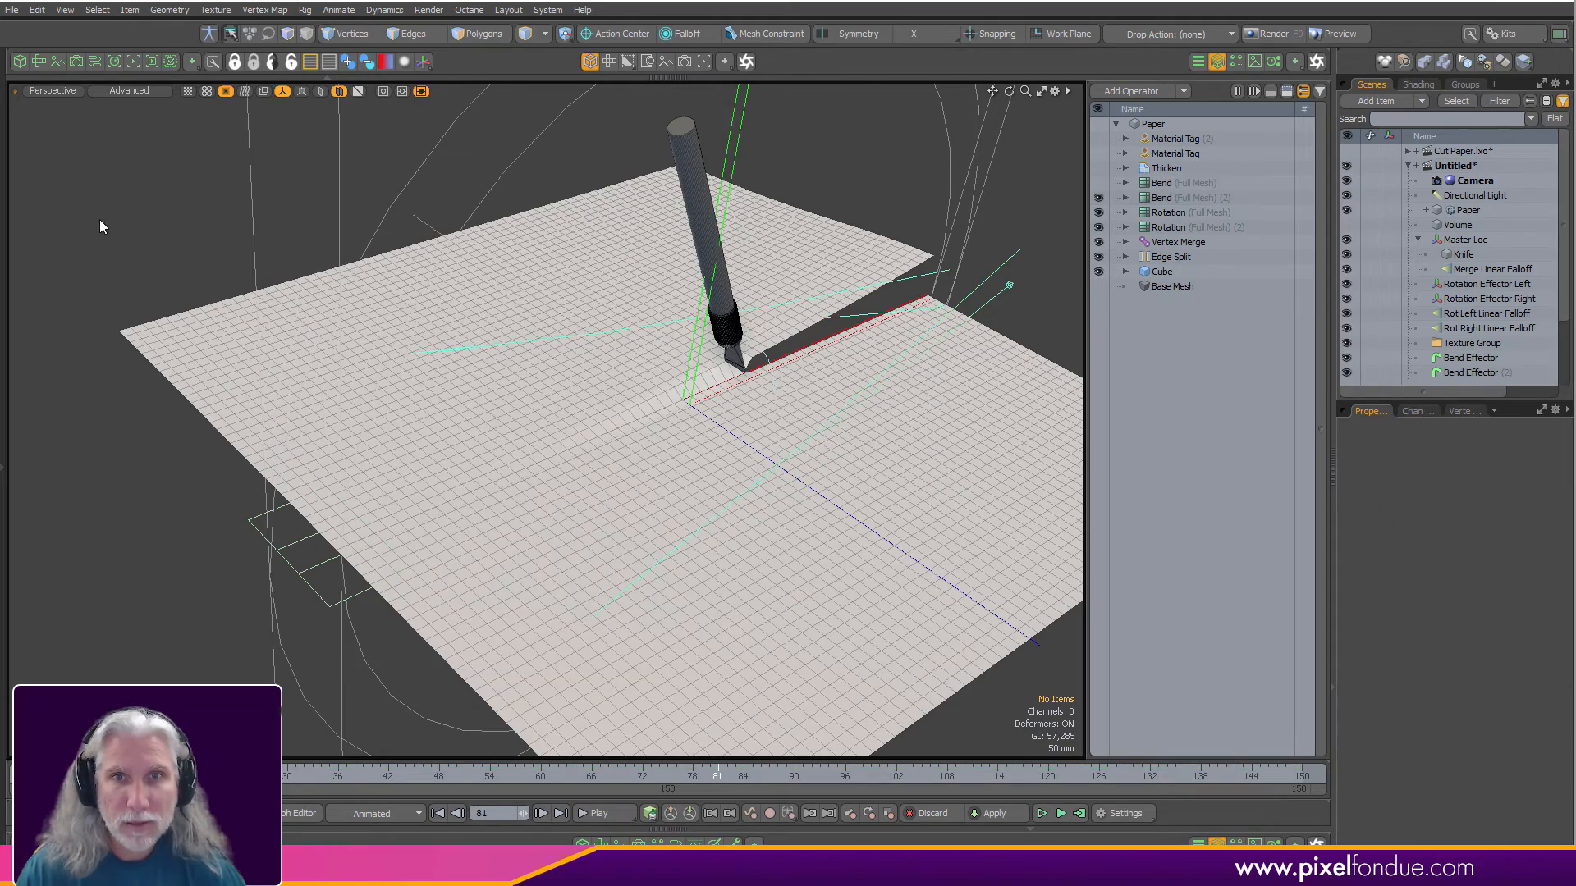
Move the Bend (2) operation's Bend Effector to about X 164 mm, Z -251 mm and set its Length to about 401.5 mm.
click(928, 276)
alt+drag(795, 373, 522, 454)
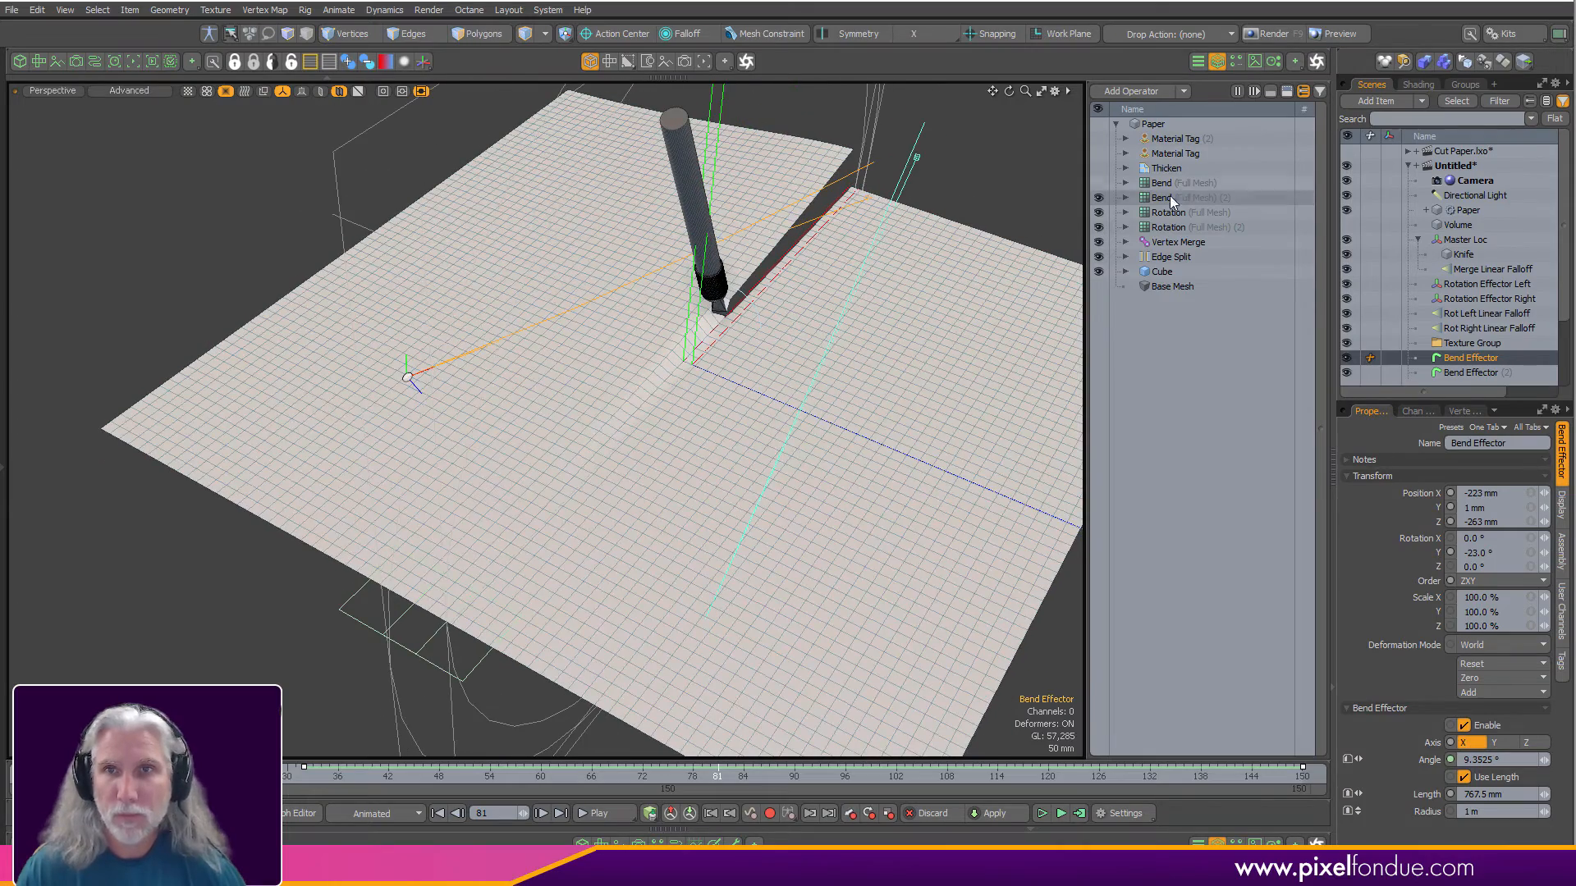
click(1127, 199)
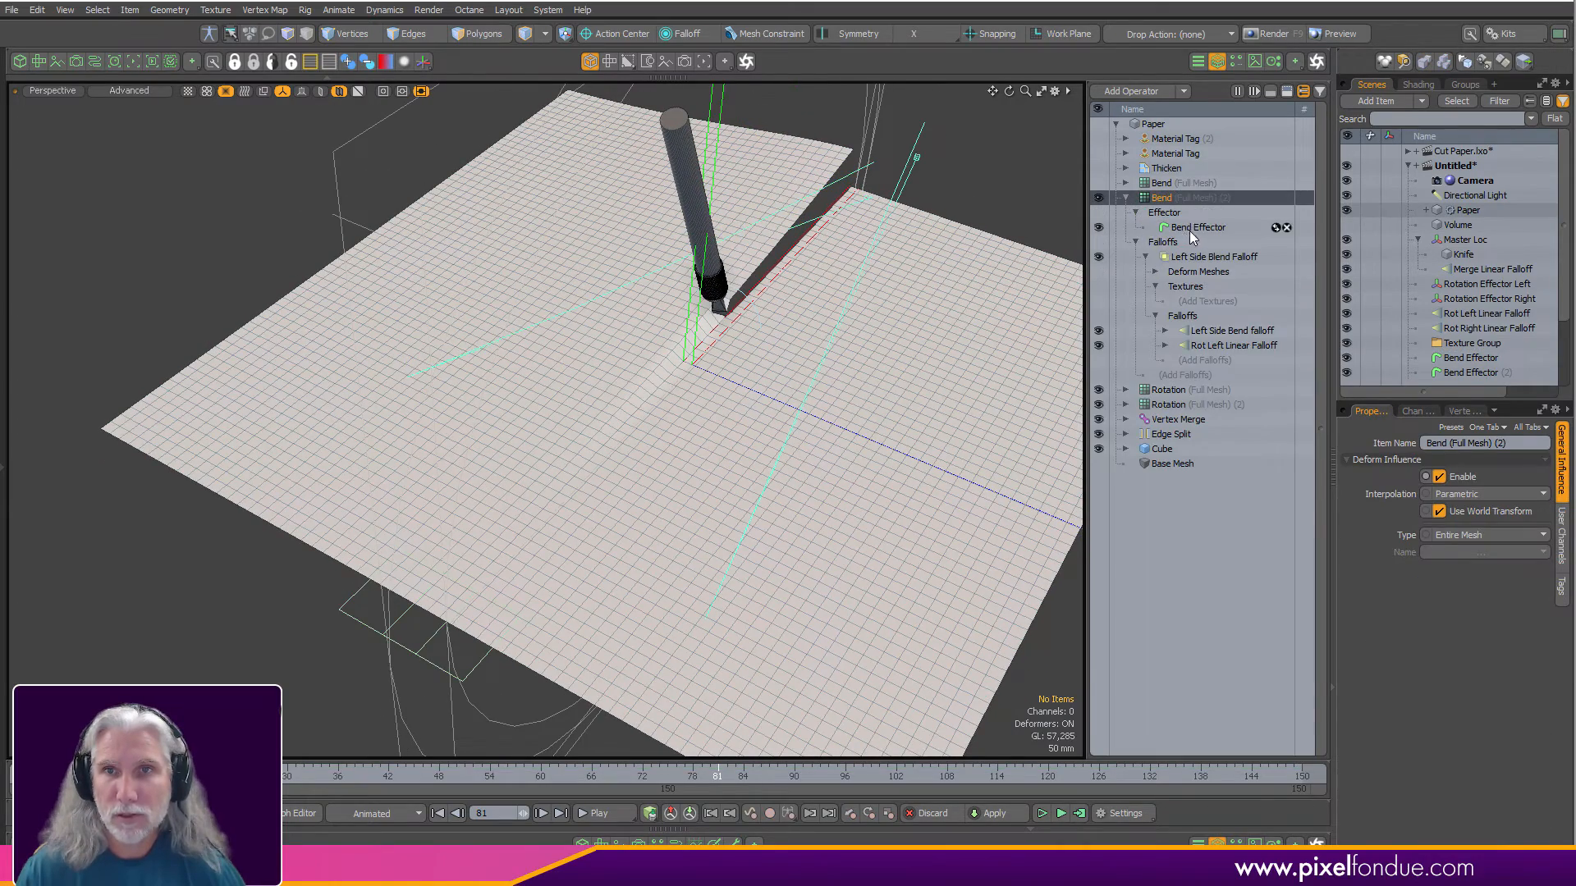
click(1198, 227)
alt+drag(662, 475, 494, 394)
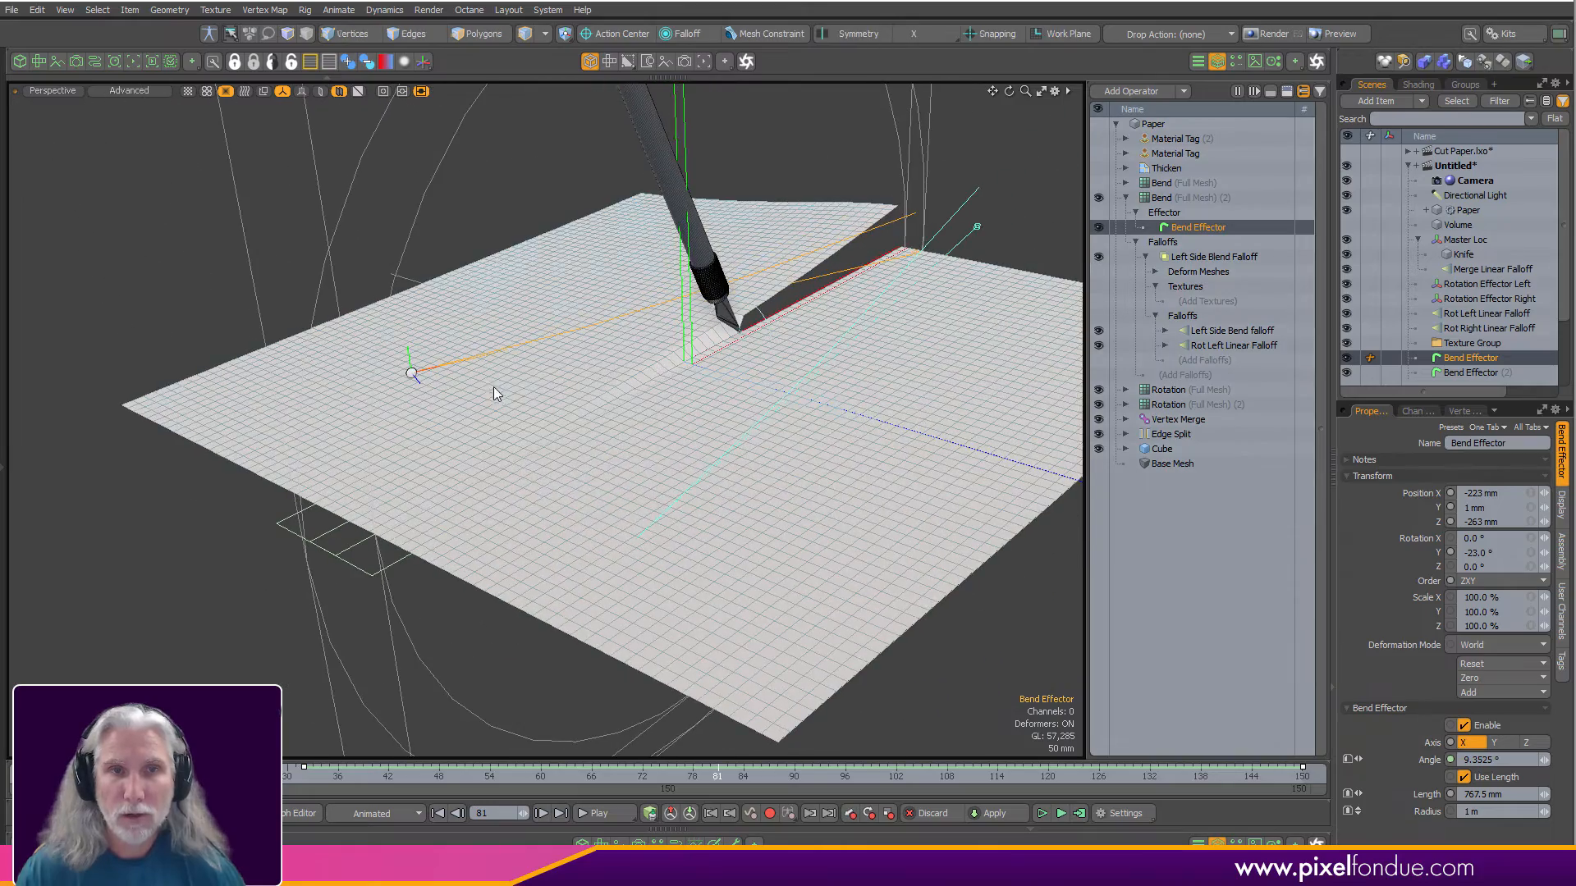
key(w)
alt+drag(795, 424, 291, 349)
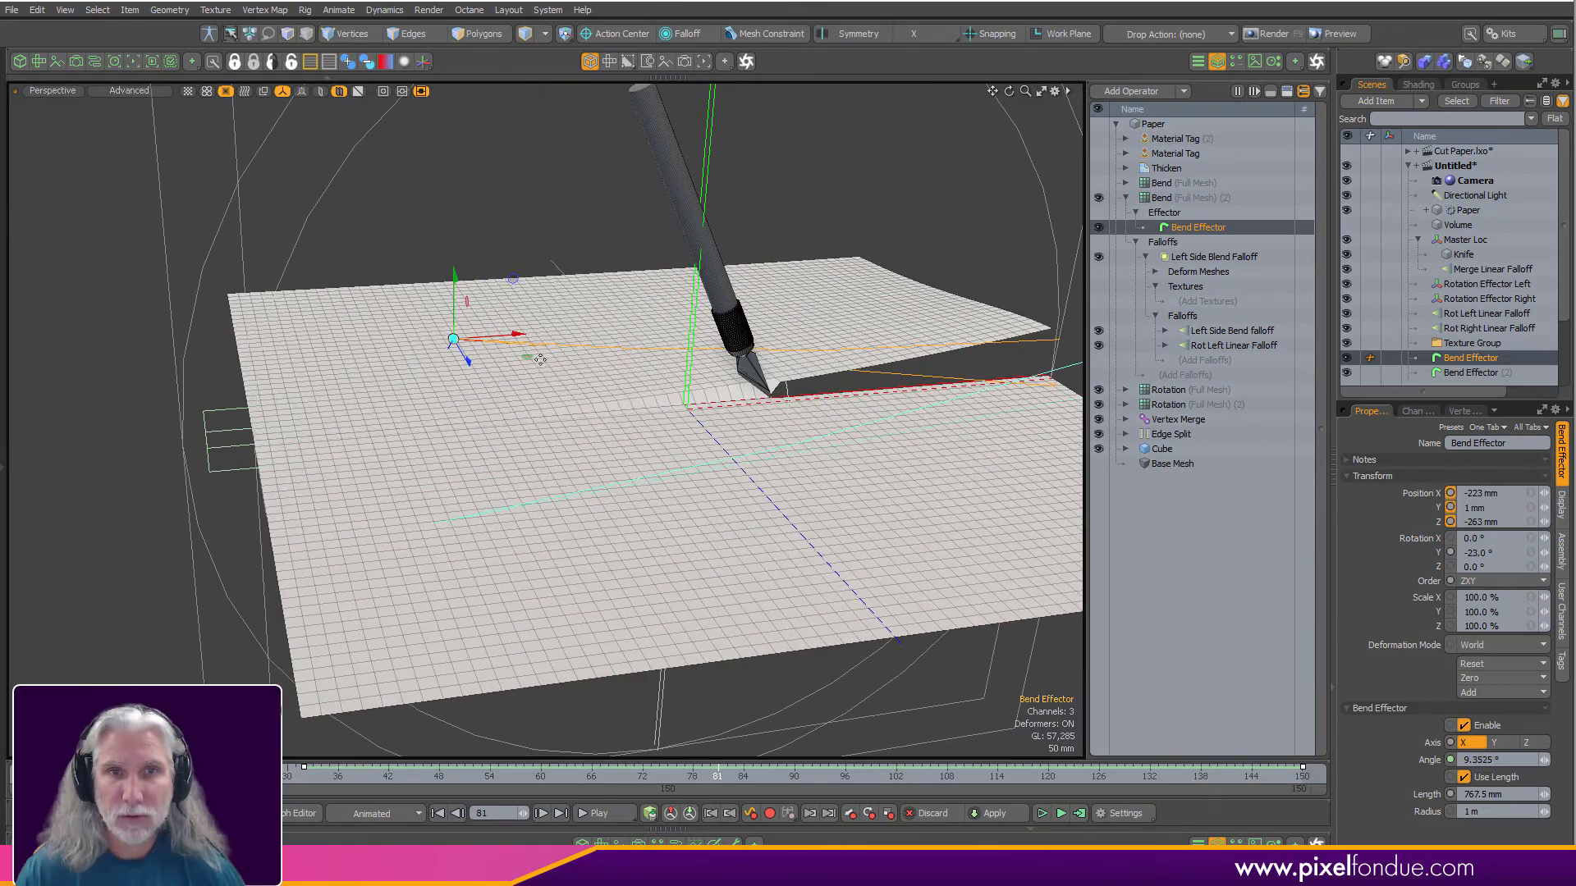
drag(588, 352, 829, 443)
key(c)
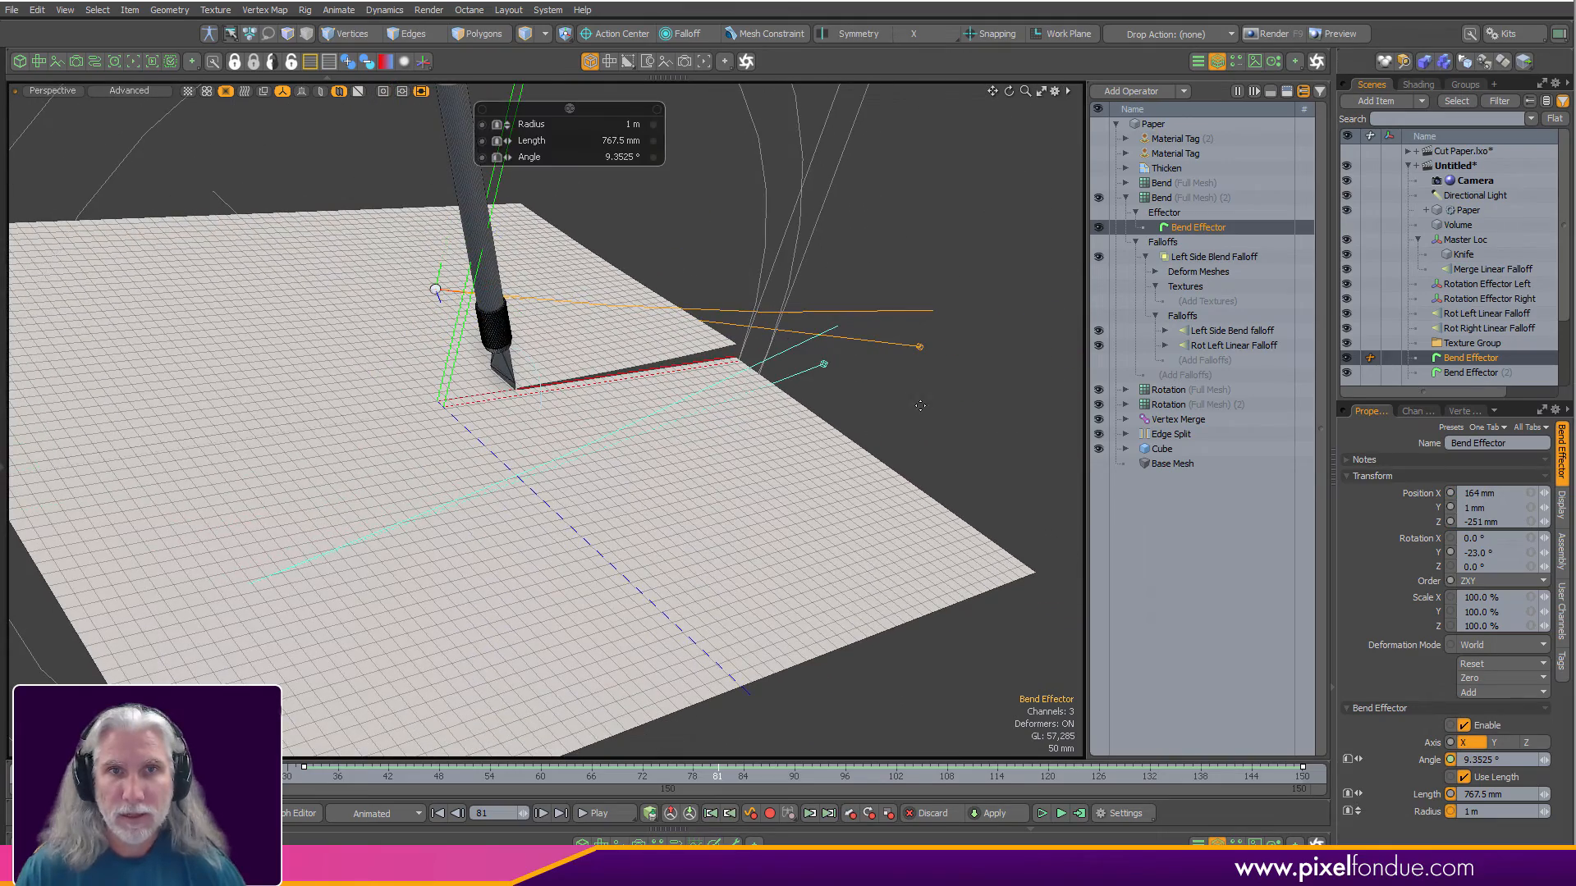
drag(985, 410, 780, 398)
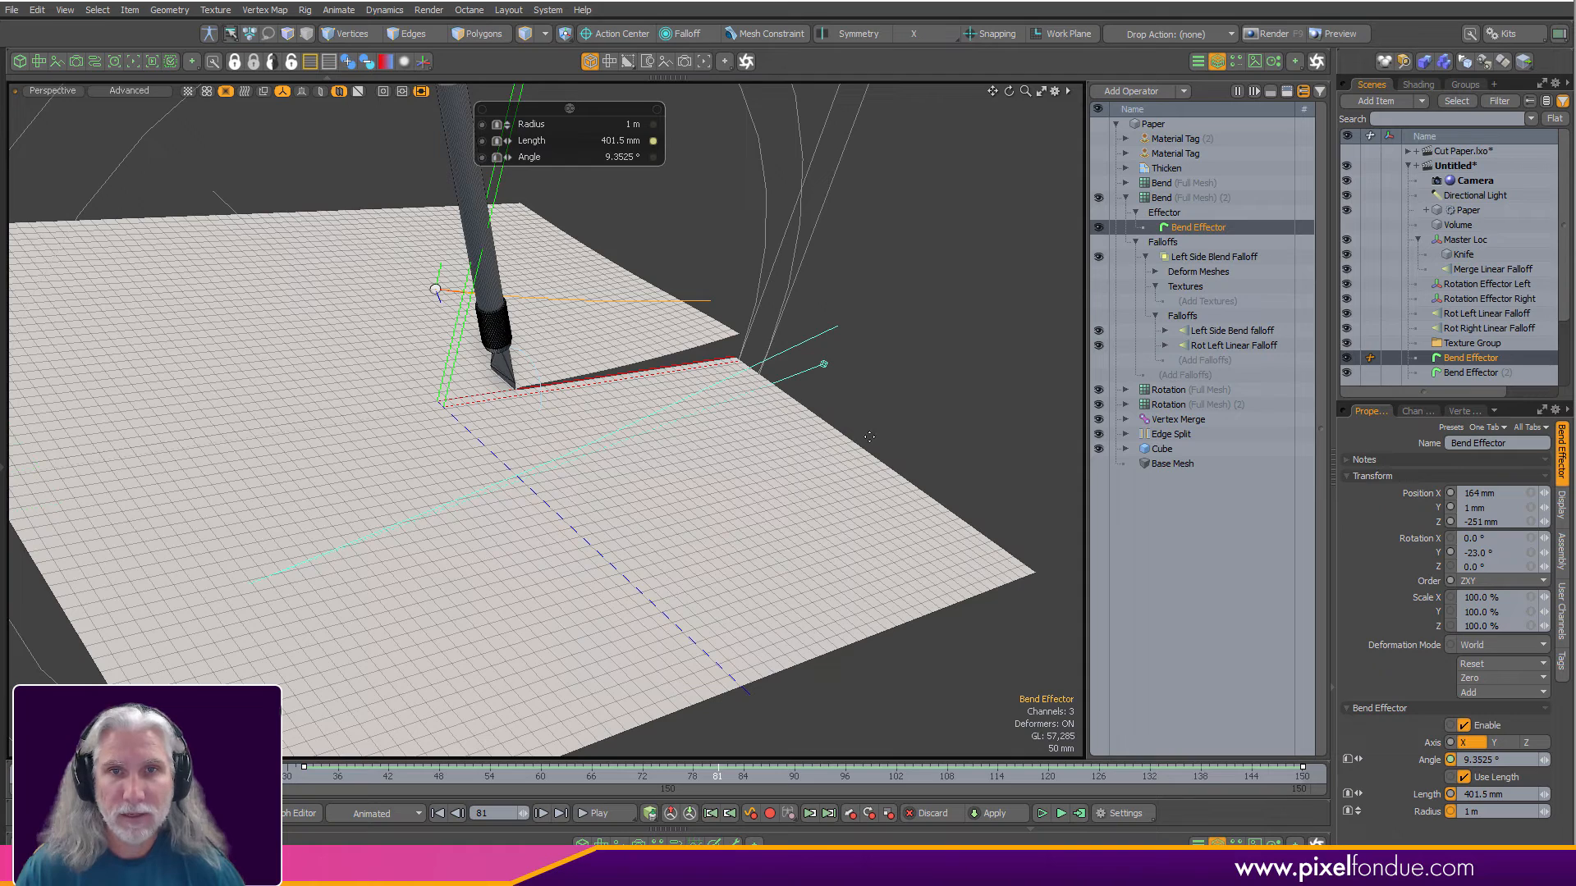
Move Bend Effector (2) to about X 22 mm, Z 131 mm and set its Length to about 495.5 mm.
key(space)
click(821, 367)
key(w)
alt+drag(402, 512, 631, 513)
key(c)
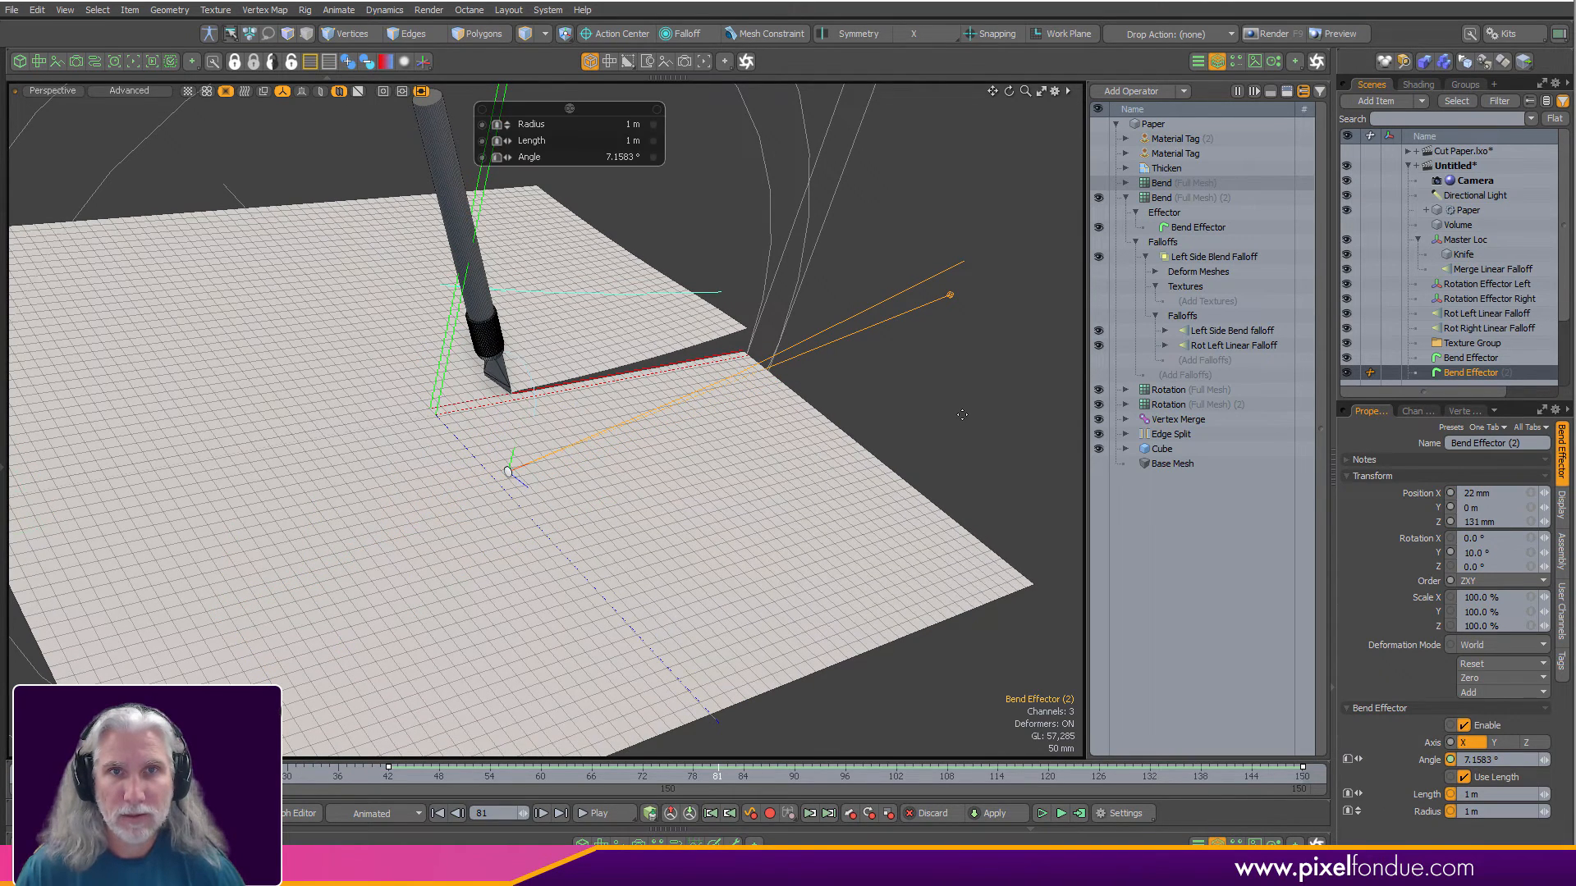
drag(950, 294, 890, 318)
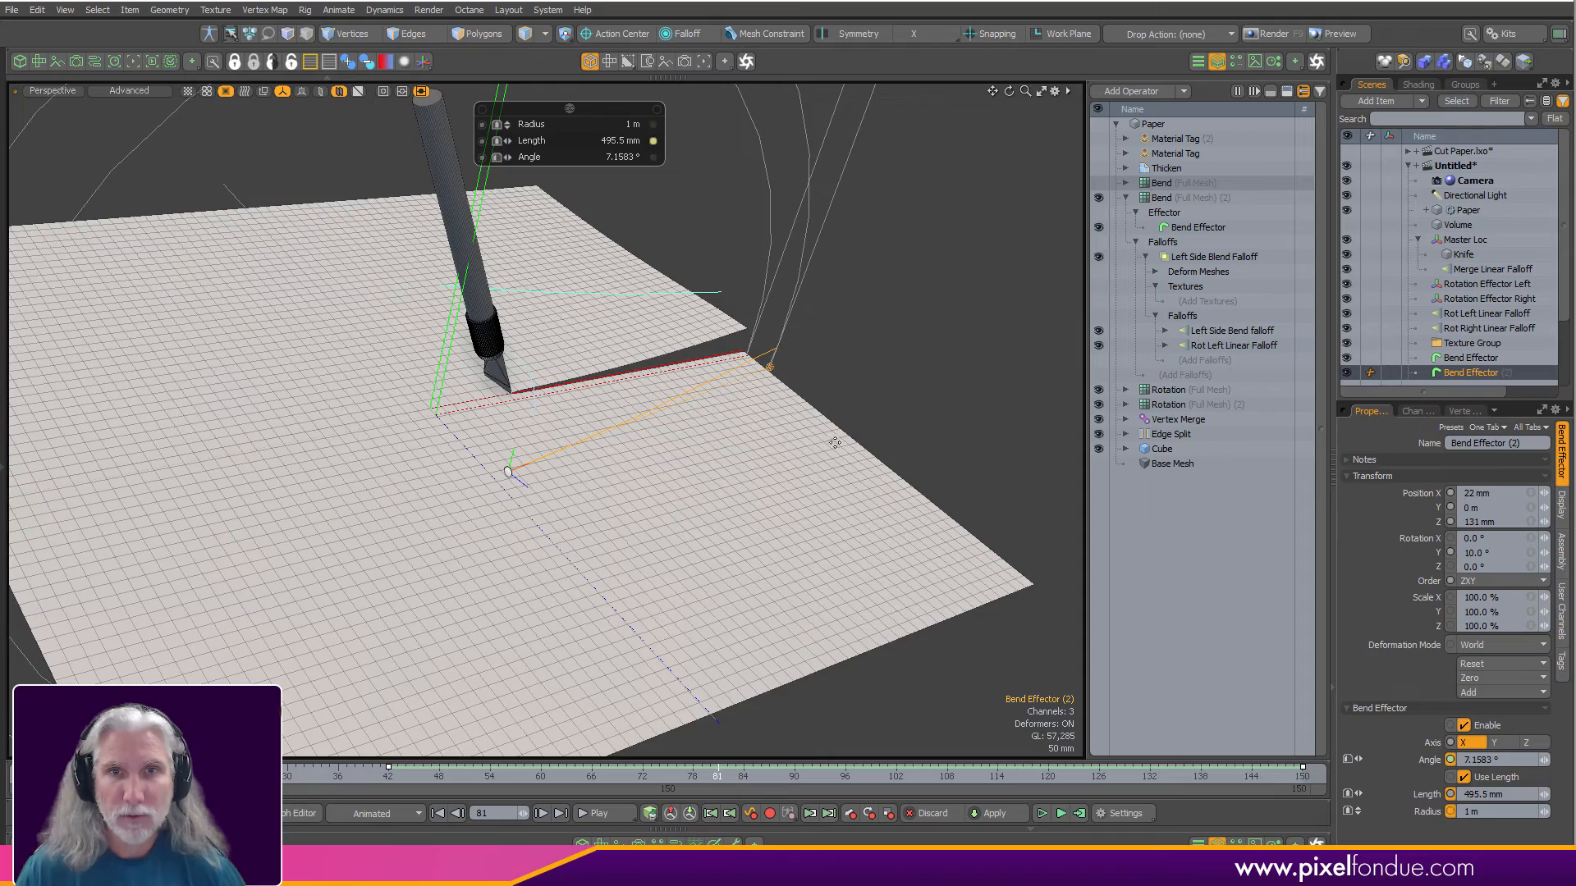
Scrub to frame 112, re-enable the remaining Bend operation and collapse Bend (2) in Paper's stack.
alt+drag(867, 404, 605, 465)
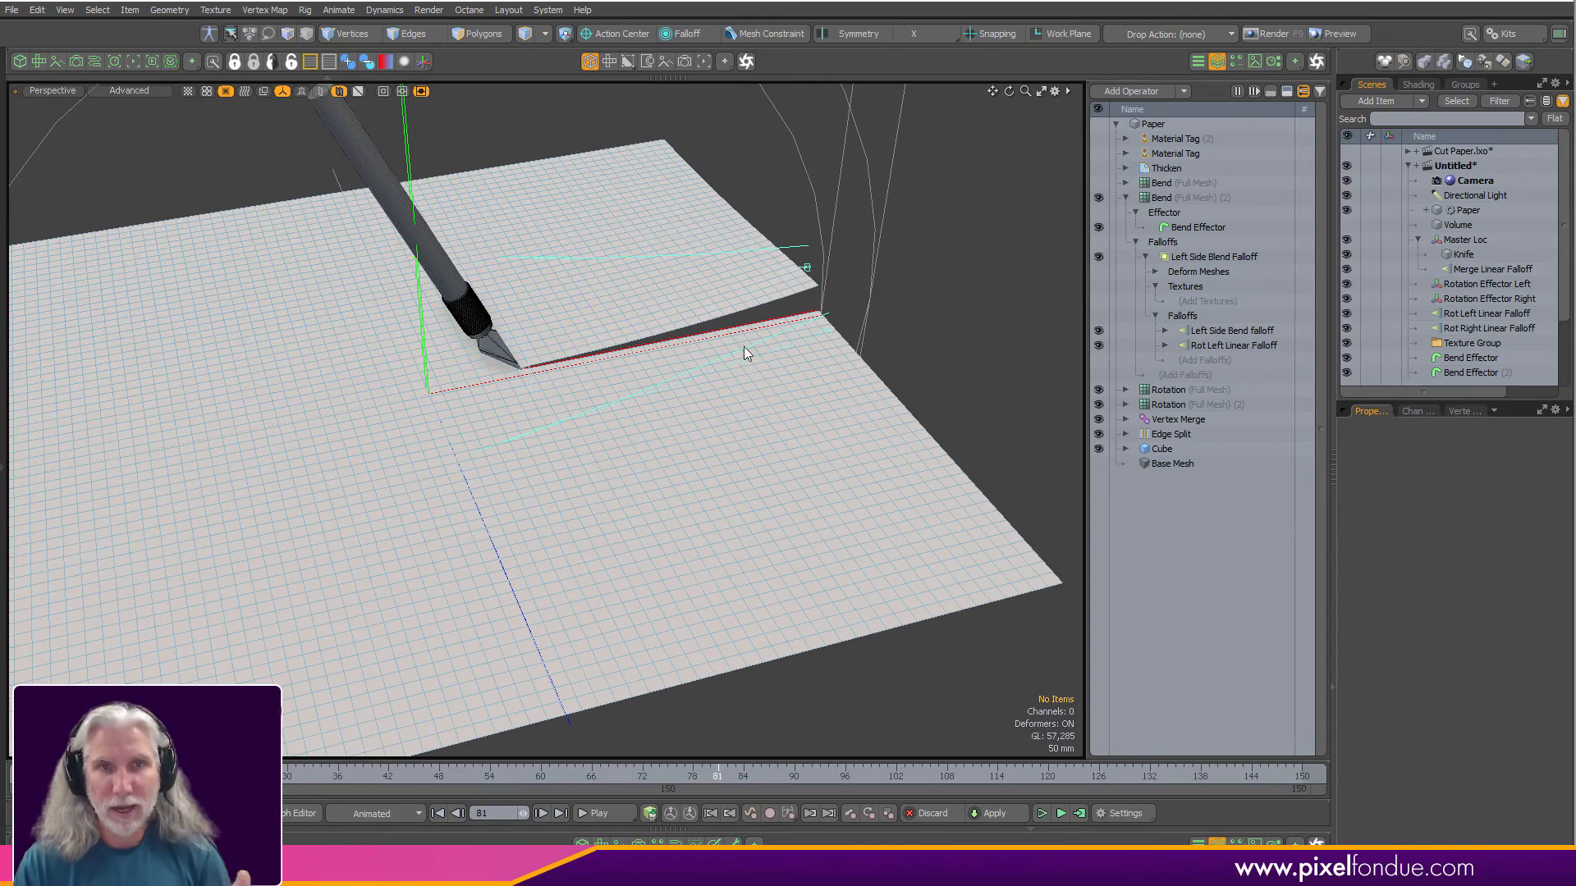
alt+drag(601, 437, 717, 381)
mouse_move(607, 776)
mouse_down()
mouse_move(494, 776)
mouse_move(792, 776)
mouse_up()
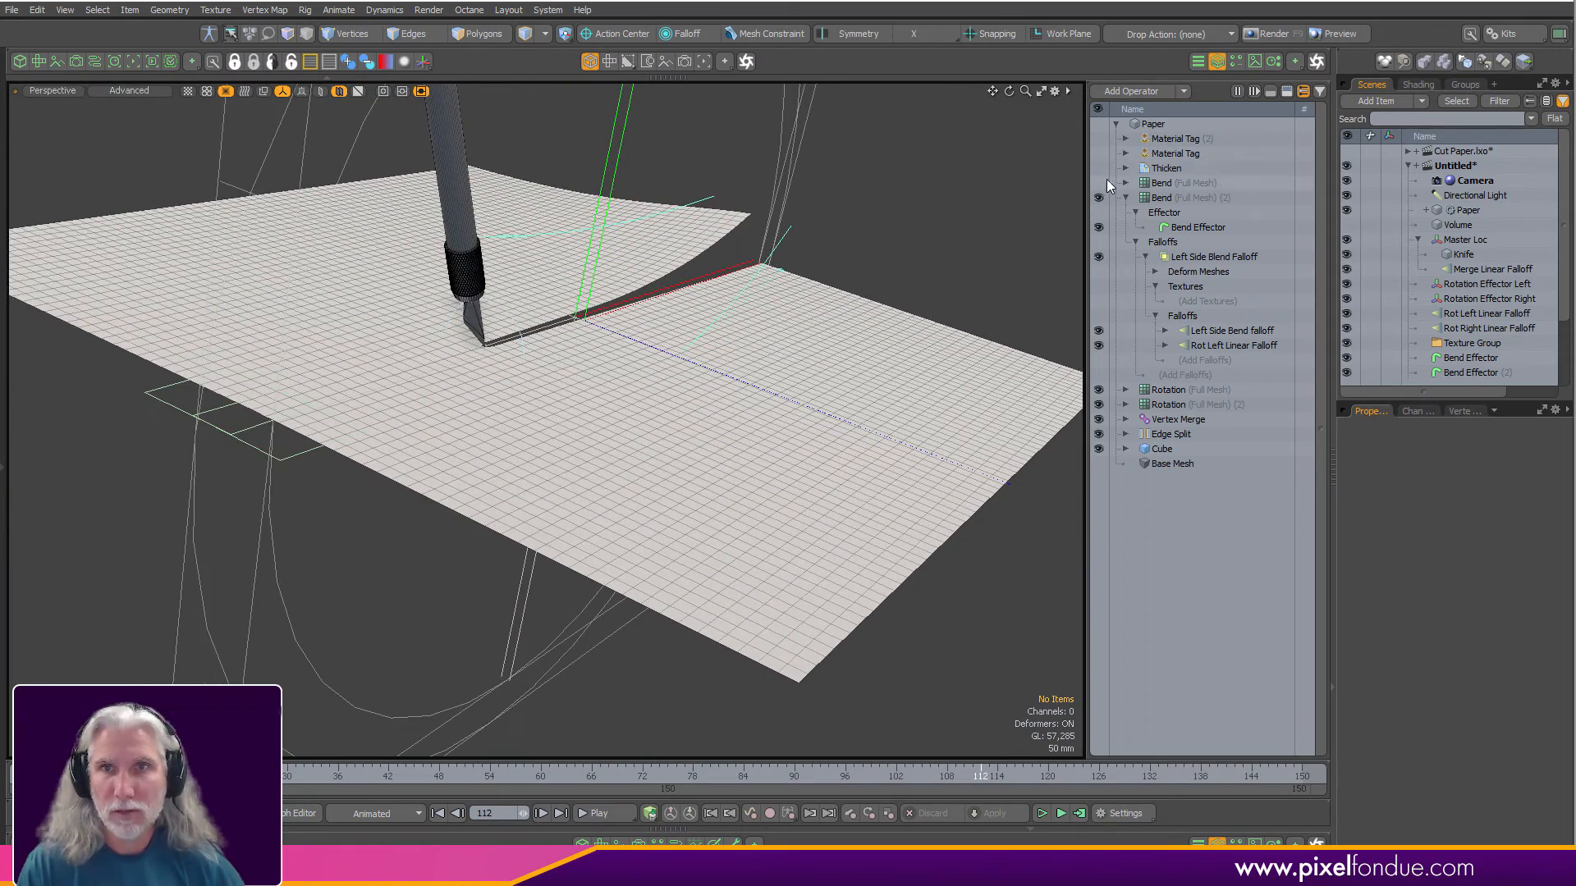
click(1125, 197)
Hide the locators and review the knife cutting and curling the paper from the start of the animation.
key(ctrl+grave)
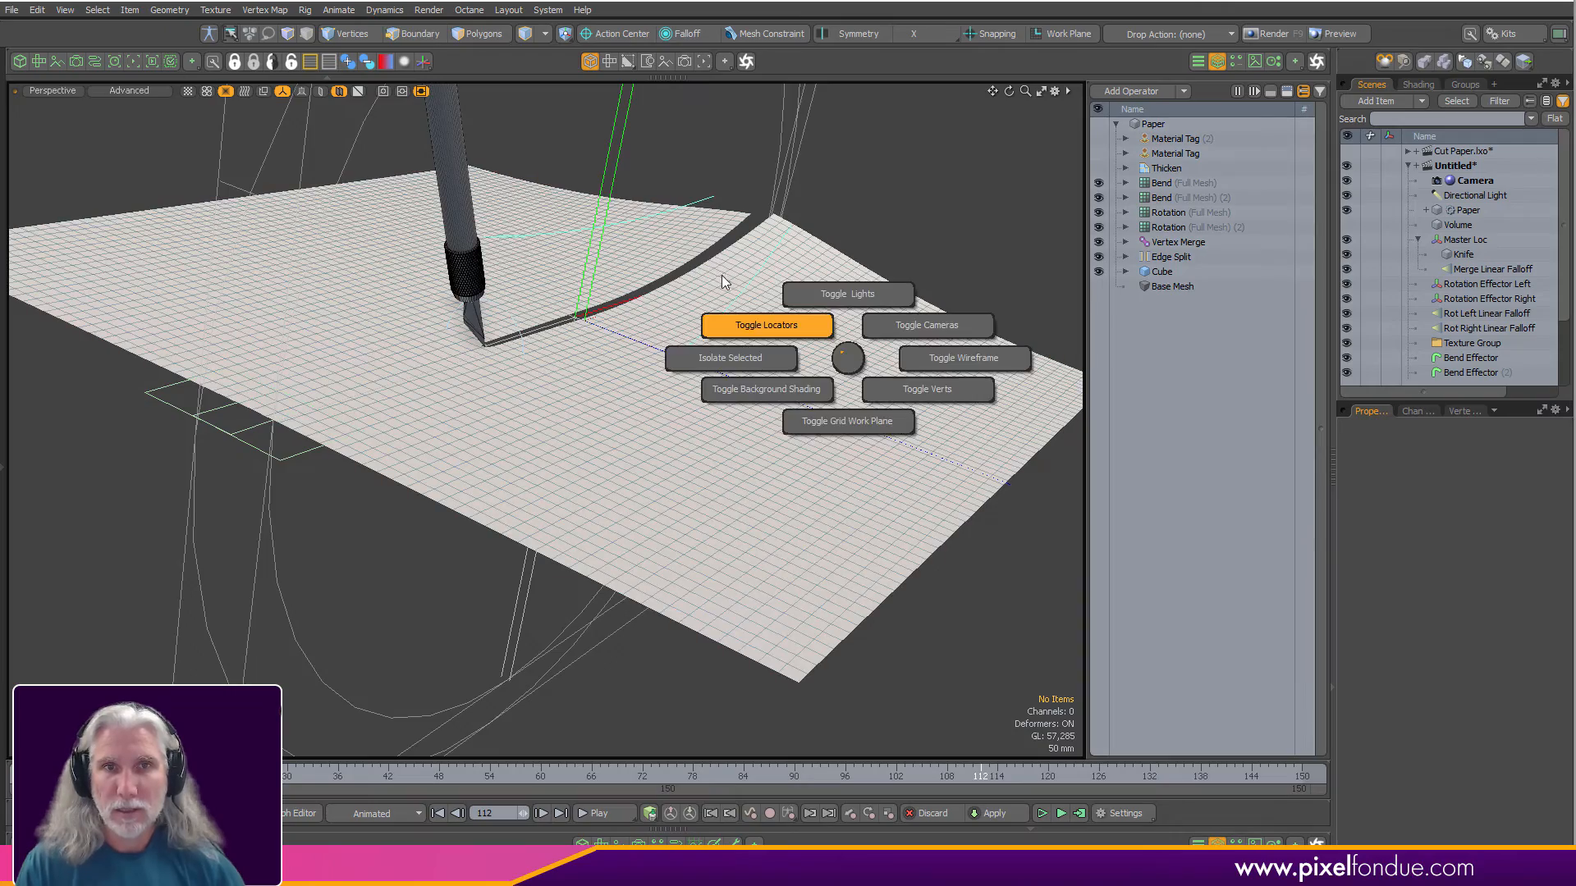
click(722, 274)
alt+drag(722, 274, 574, 443)
key(Home)
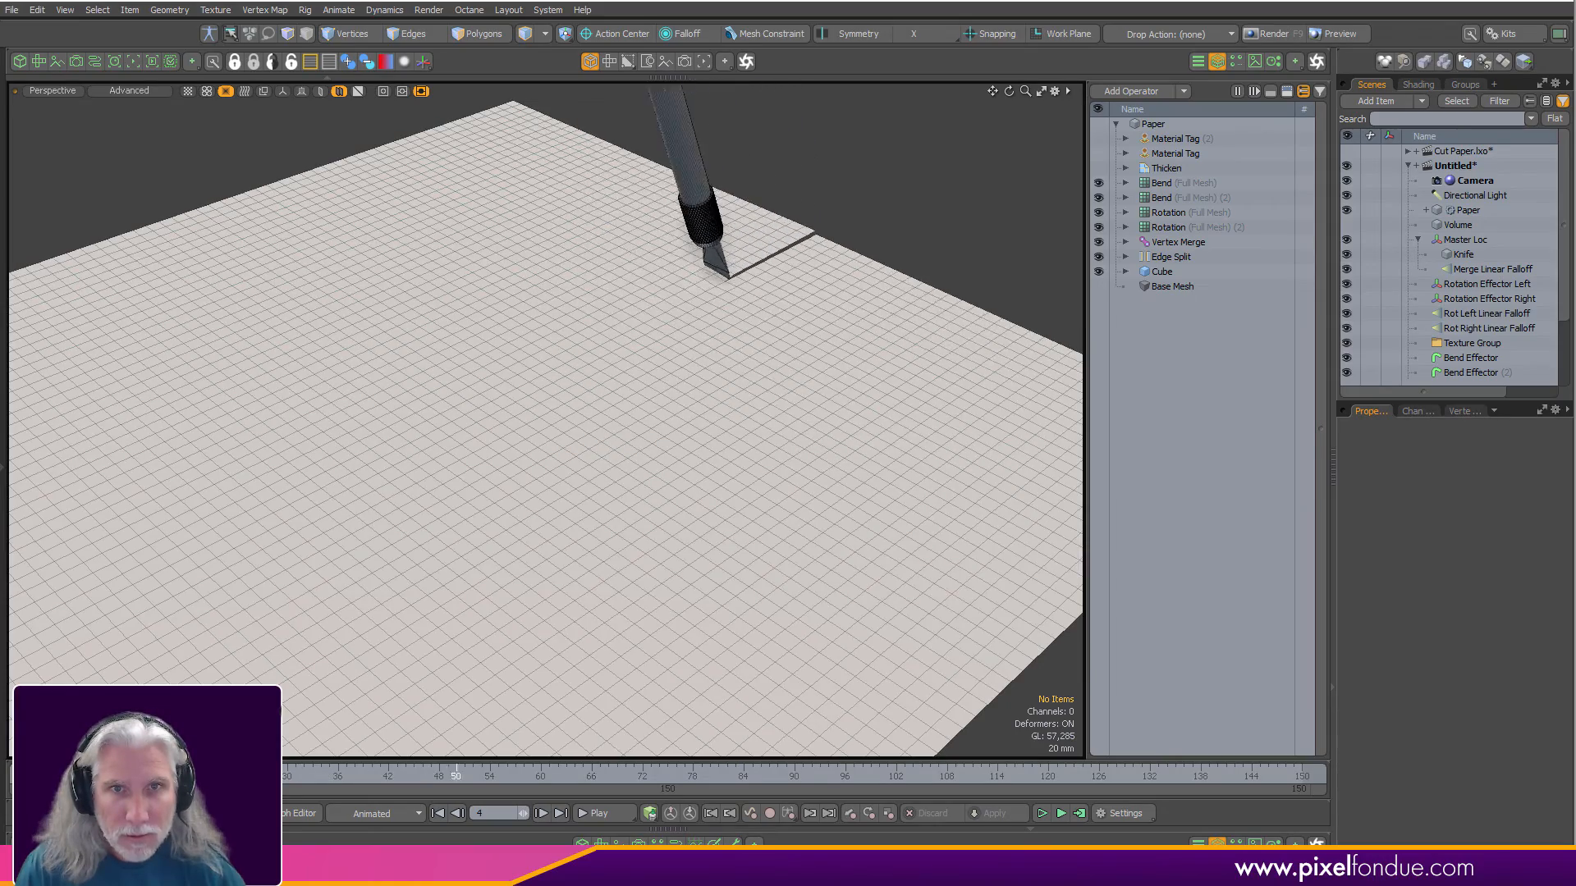
ctrl+alt+drag(800, 654, 468, 461)
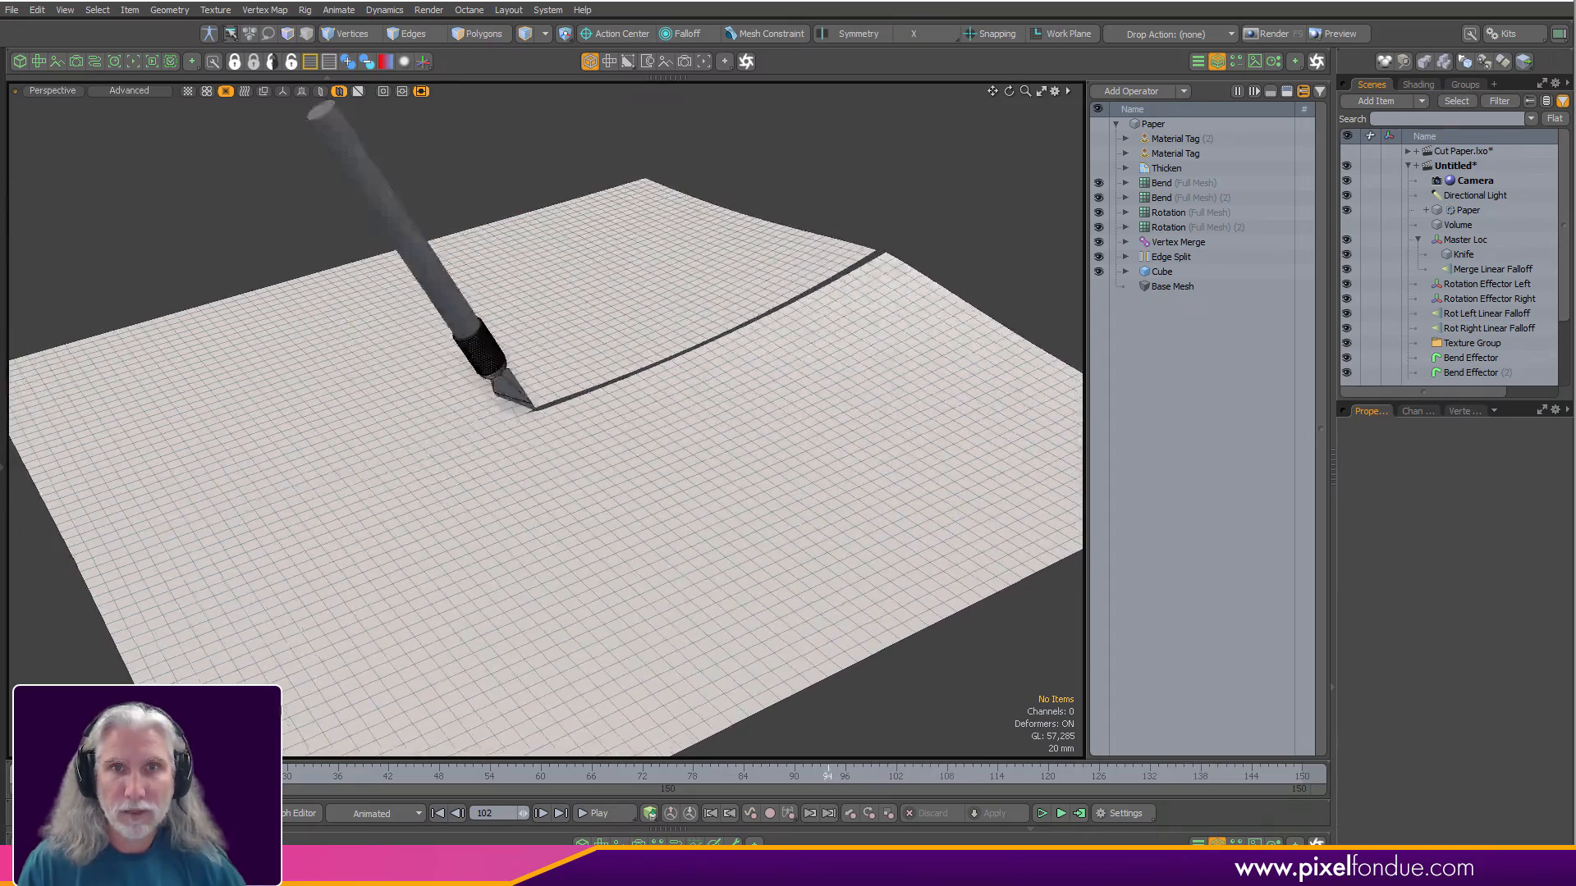
Add a Magnet Effector deformer to Paper's mesh operation stack and show the locators around the paper.
ctrl+alt+drag(468, 460, 1028, 778)
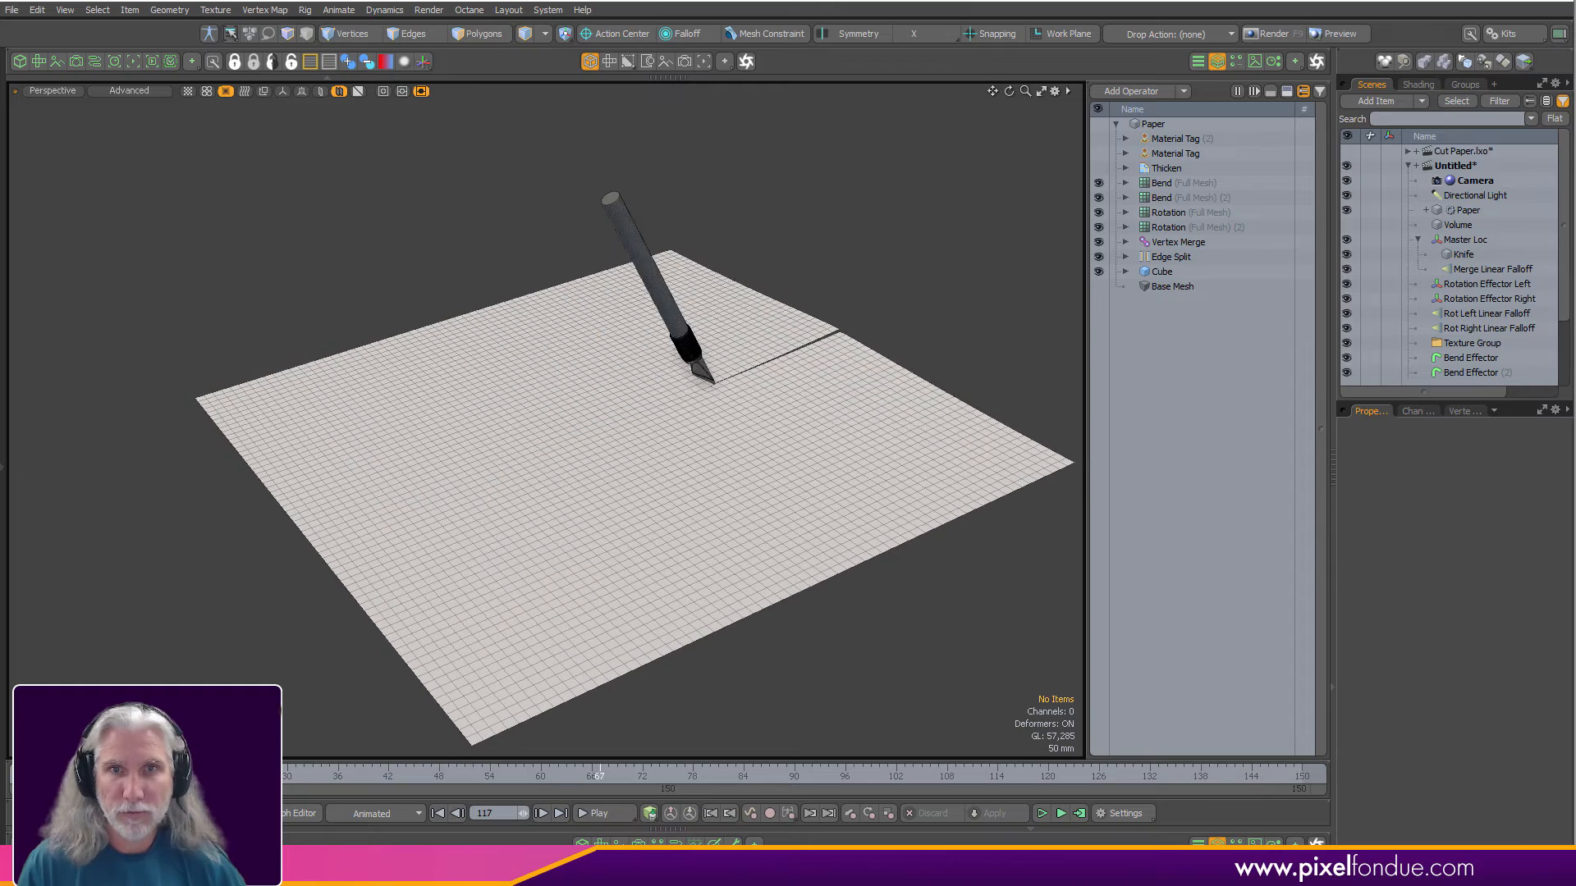
click(1131, 91)
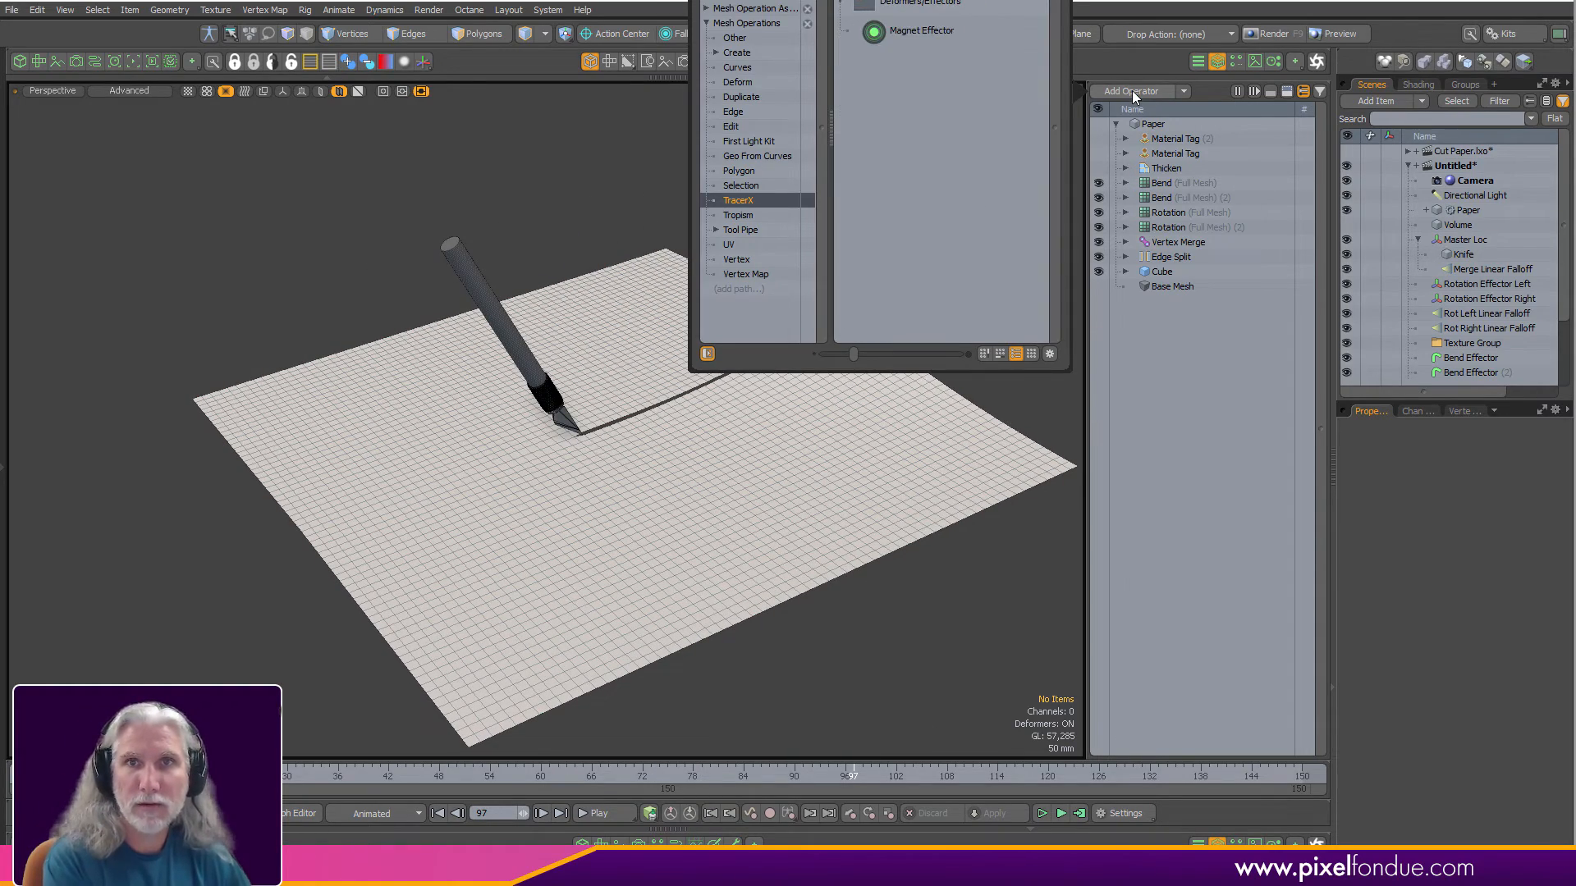
double_click(921, 30)
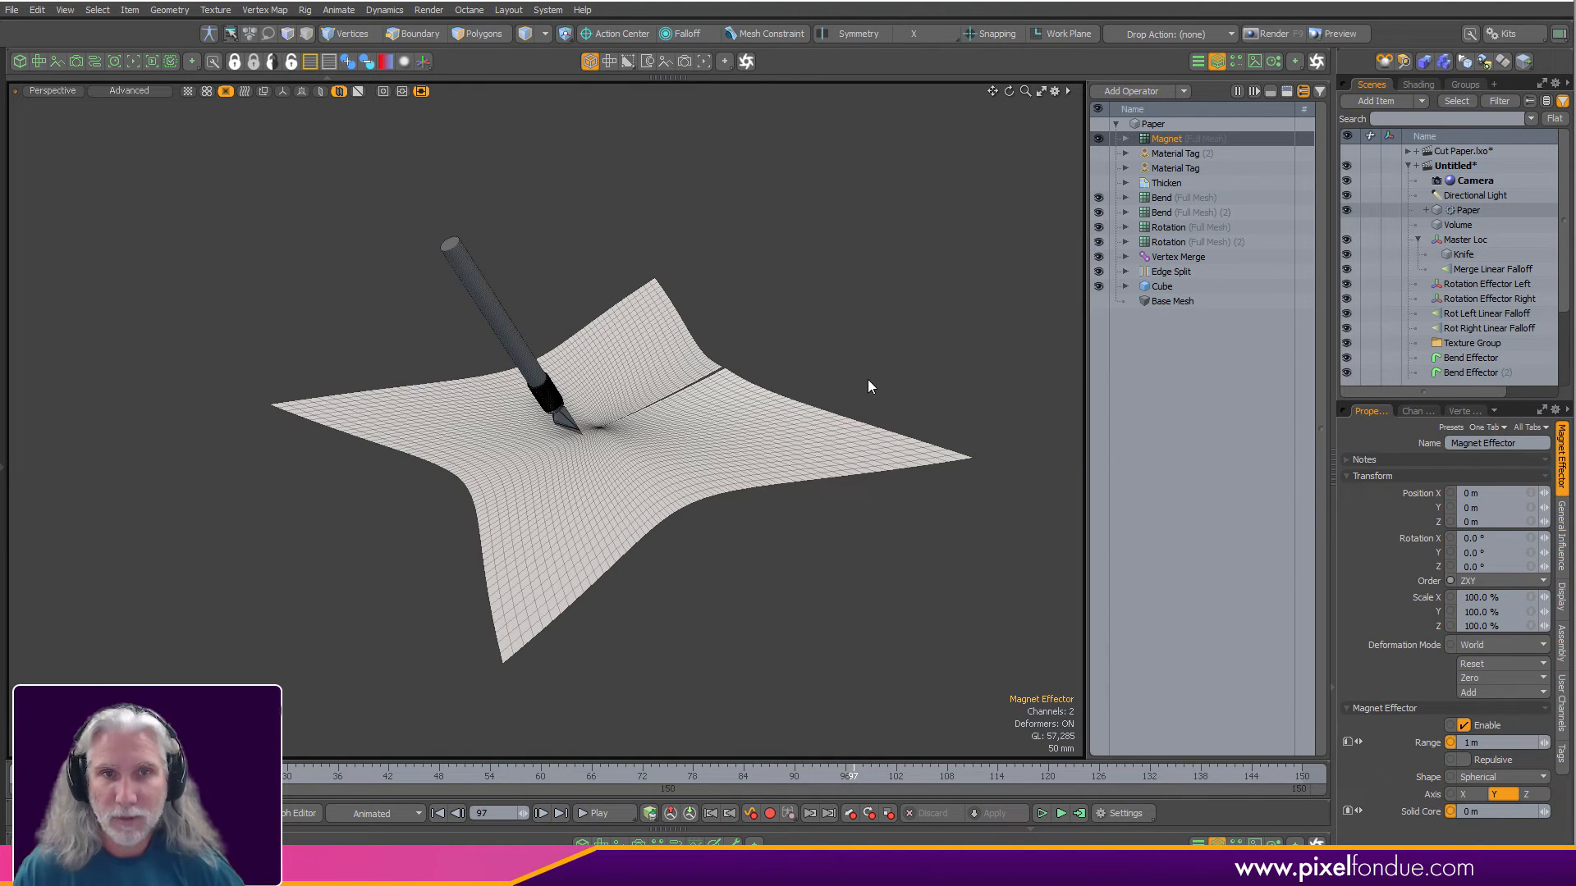
key(ctrl+2)
alt+drag(799, 461, 845, 459)
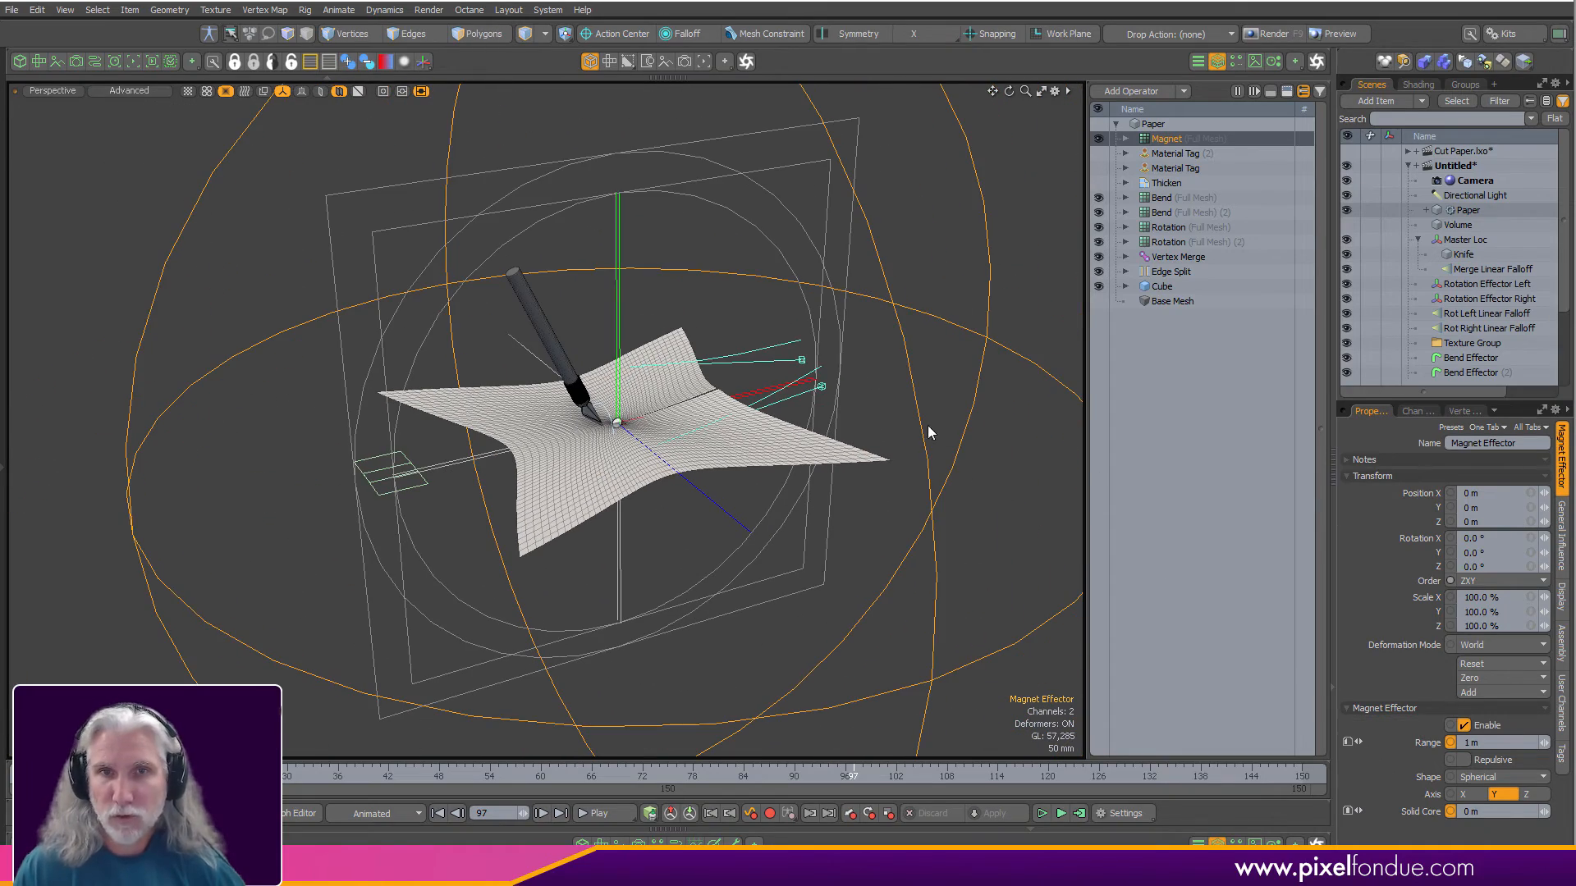
Select the Magnet Effector and make it Repulsive.
click(987, 475)
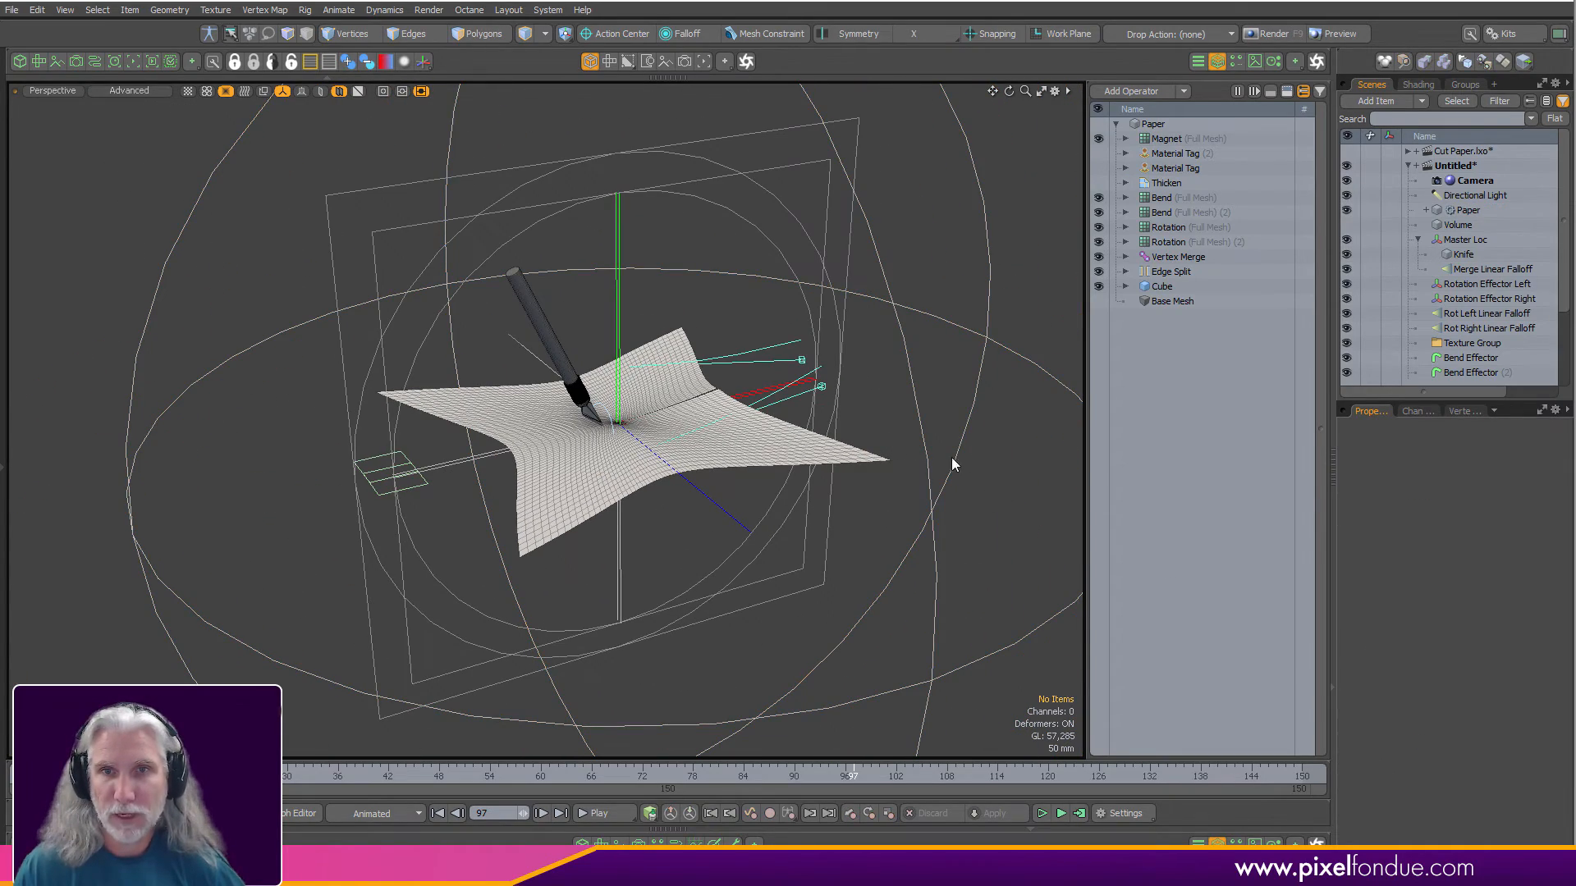
click(955, 466)
key(k)
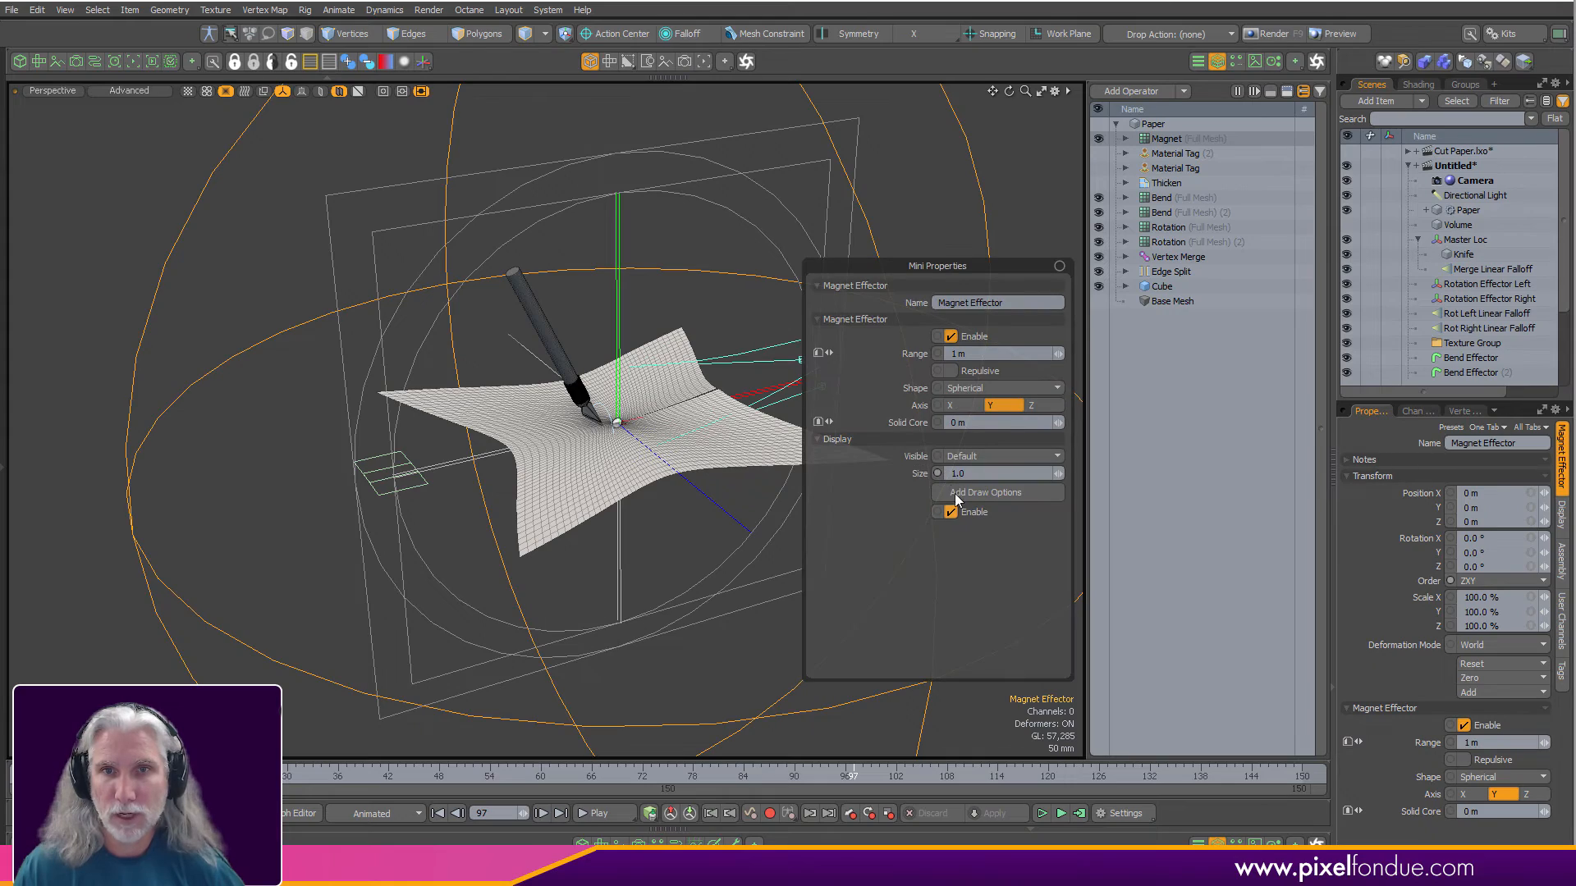
click(974, 378)
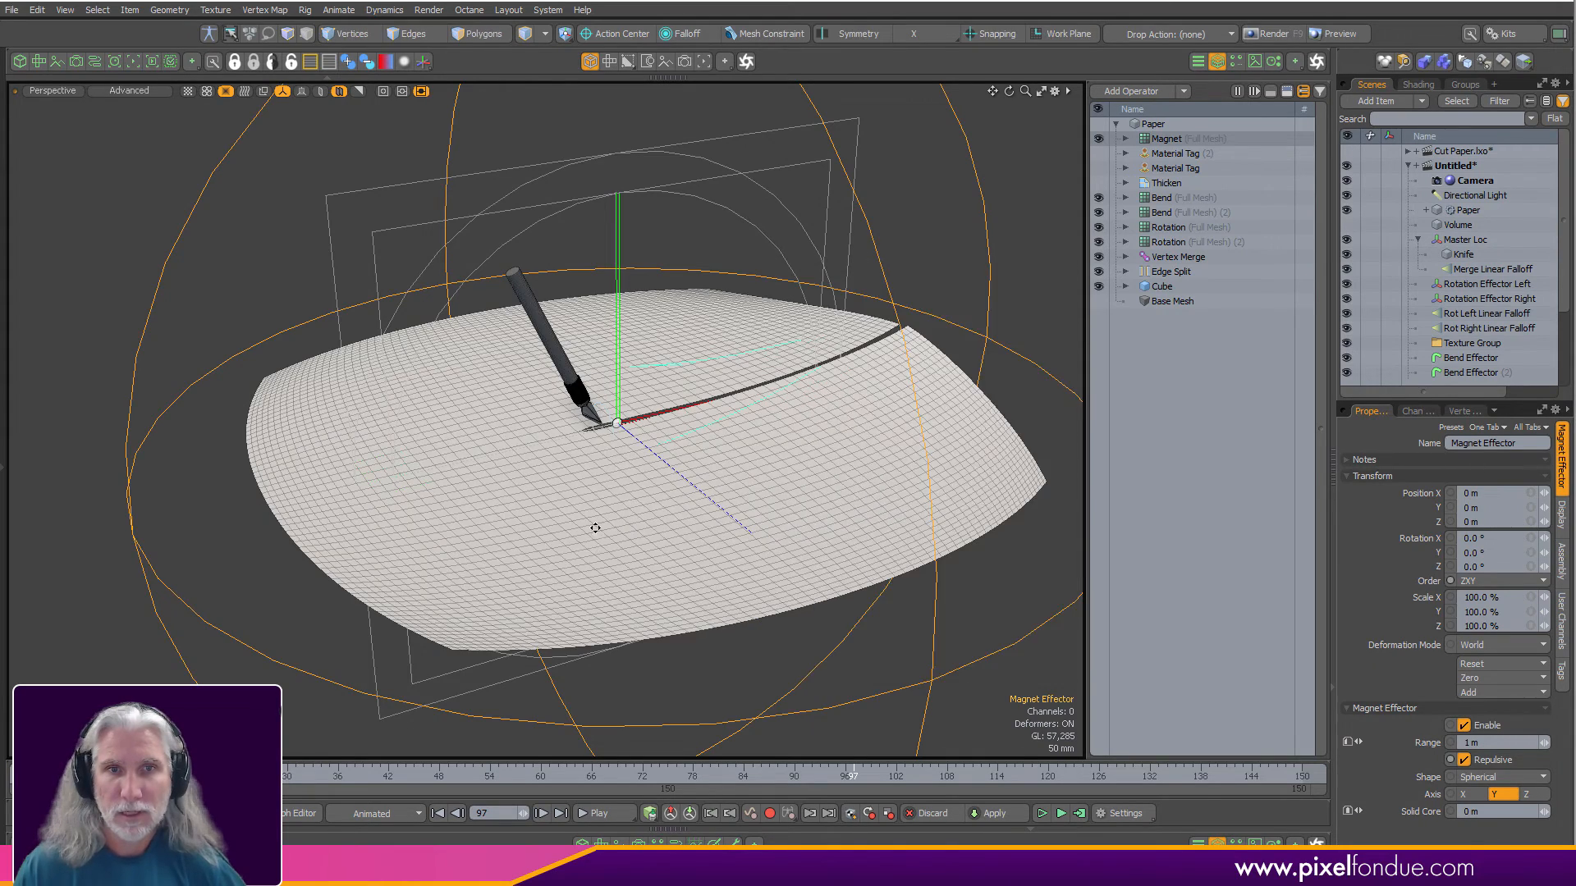
Raise the Magnet Effector to about Y 74 mm and reduce its Range to about 82 mm.
alt+drag(591, 527, 549, 380)
key(w)
key(c)
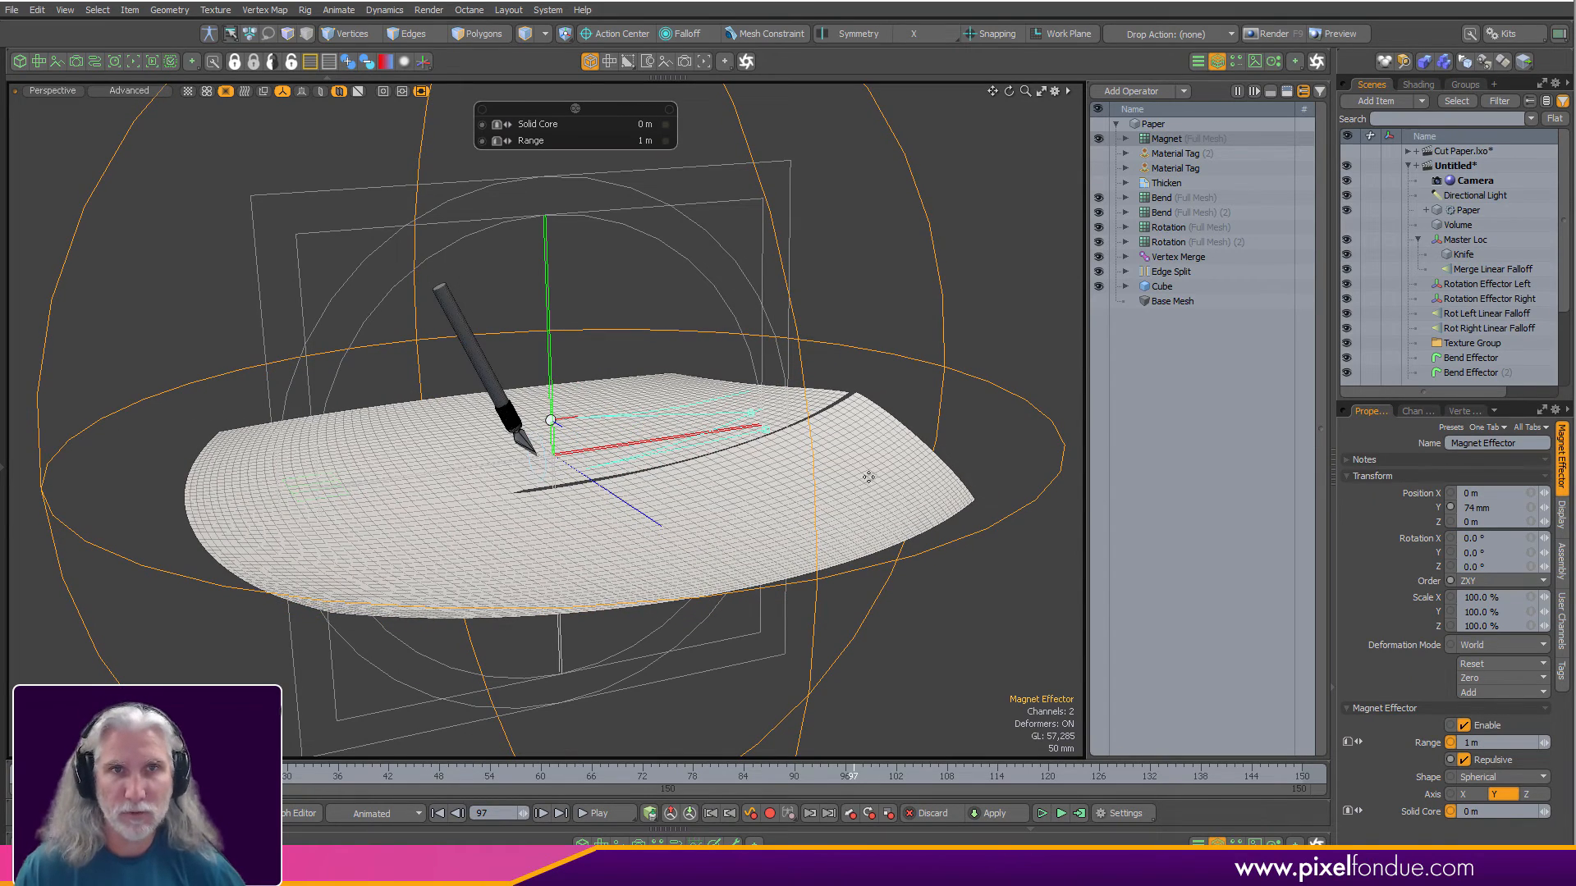
drag(747, 517, 722, 447)
drag(723, 447, 575, 479)
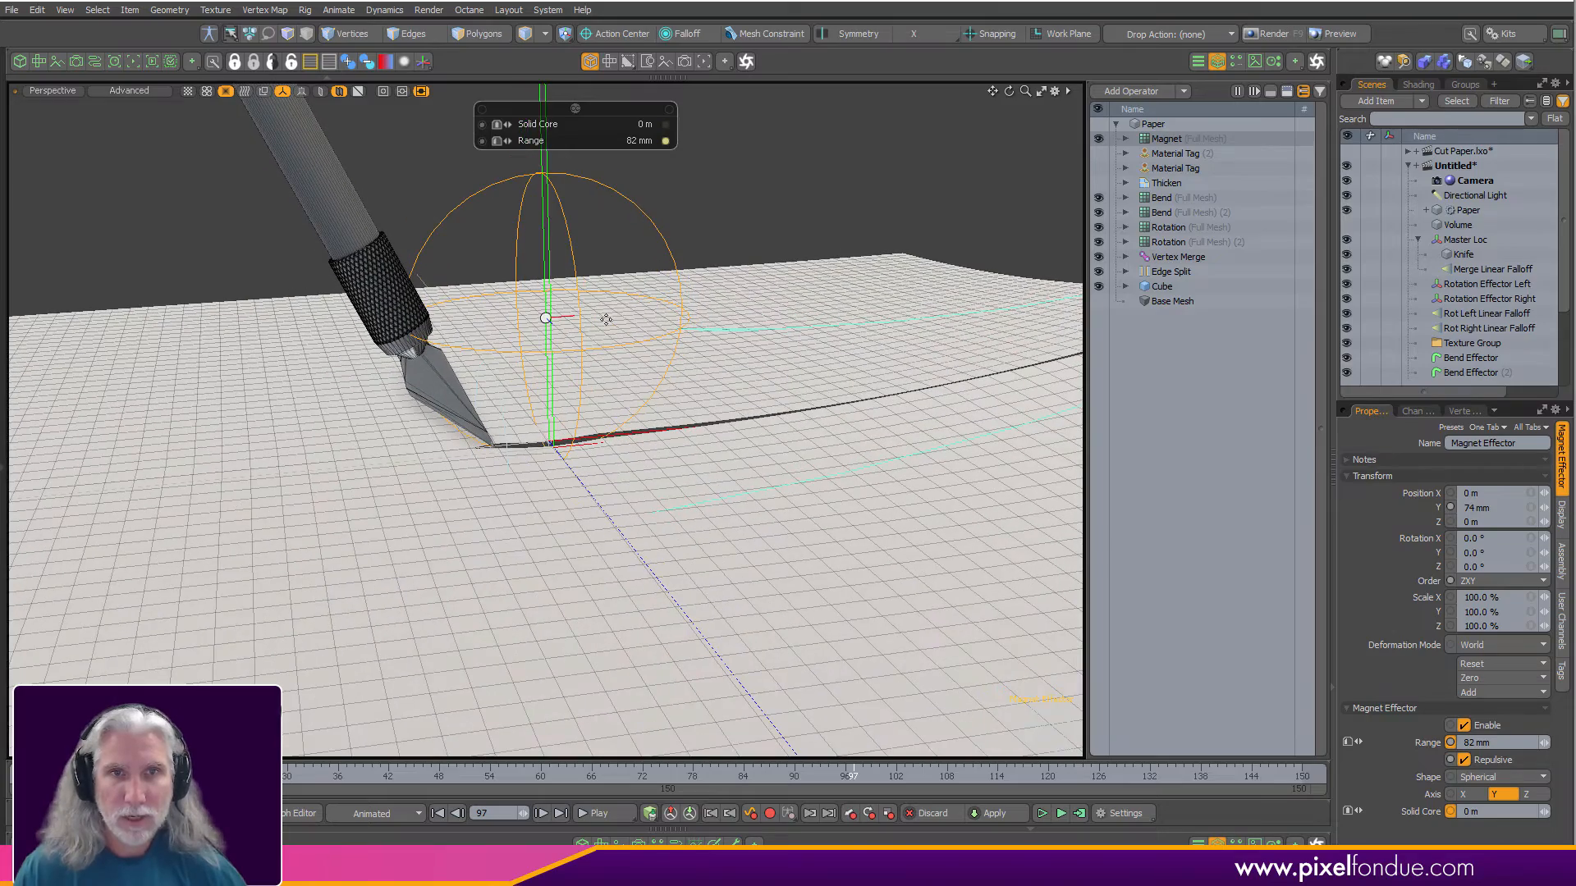
Move the Magnet Effector to about X -38.5 mm, Y 75 mm, above the knife tip.
key(w)
drag(606, 319, 539, 320)
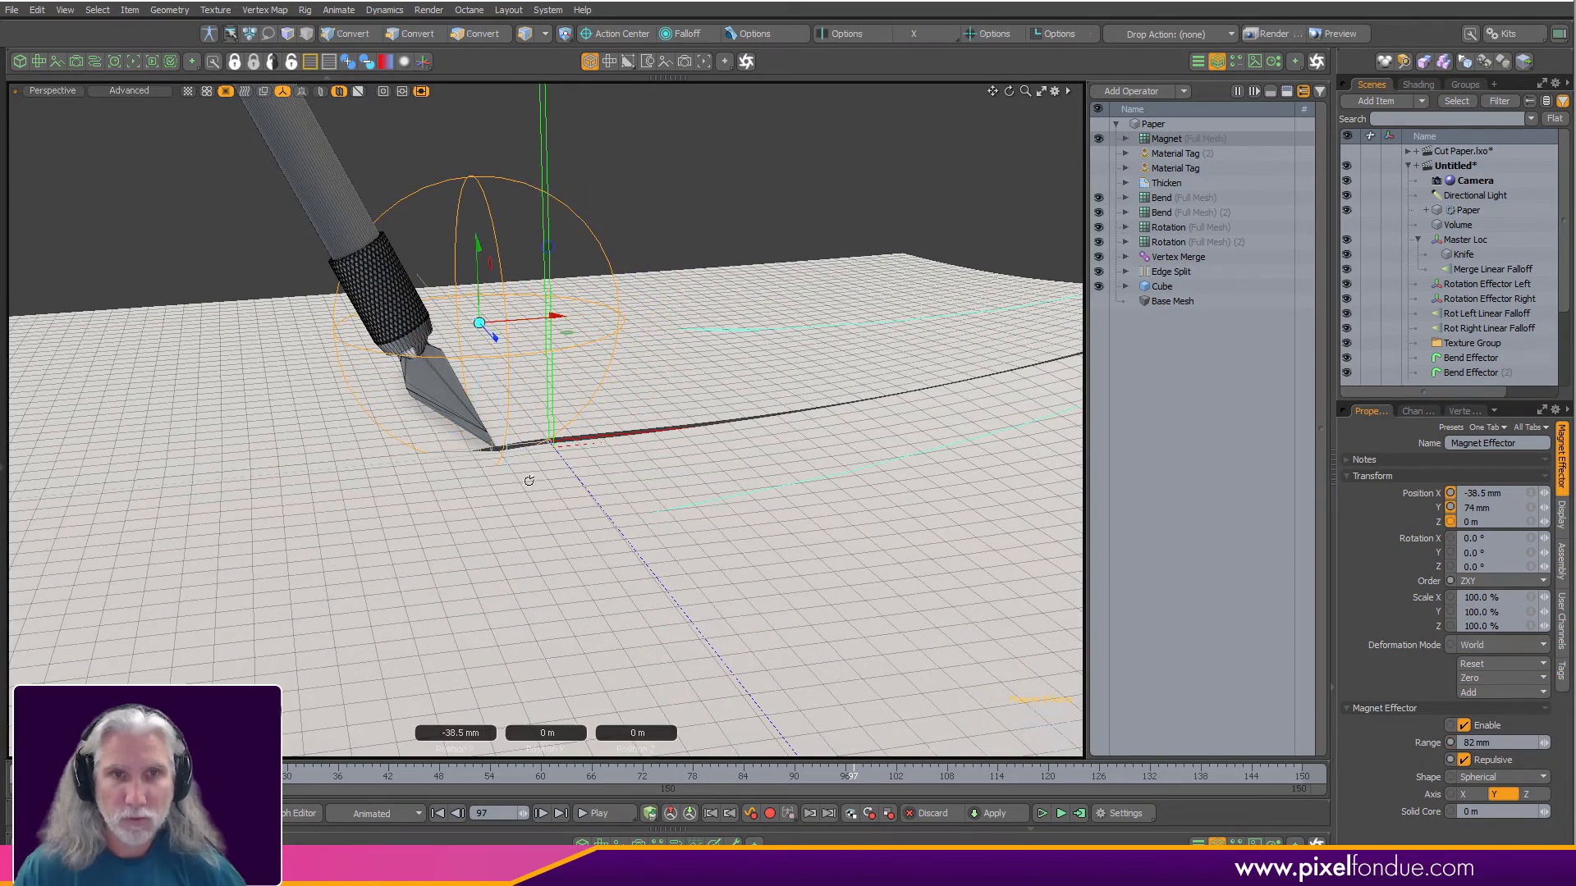
alt+drag(528, 481, 566, 443)
ctrl+alt+drag(567, 444, 628, 155)
alt+drag(582, 346, 492, 411)
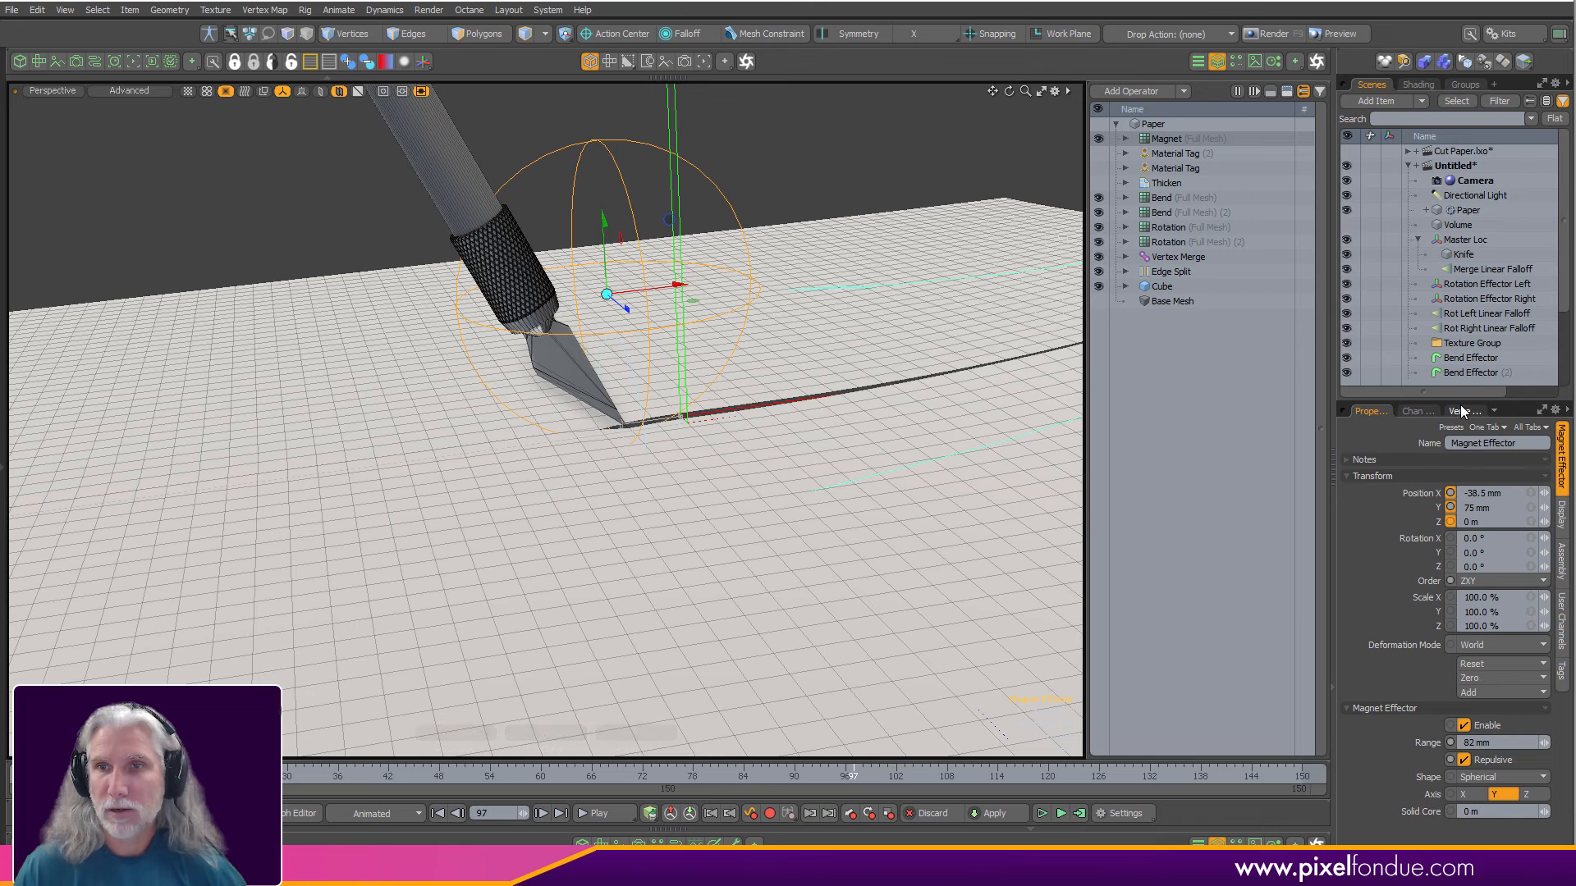
Enlarge the item list, parent the Magnet Effector to Master Loc and scrub the timeline to check its motion with the knife.
drag(1458, 403, 1474, 620)
drag(1461, 437, 1482, 251)
click(800, 248)
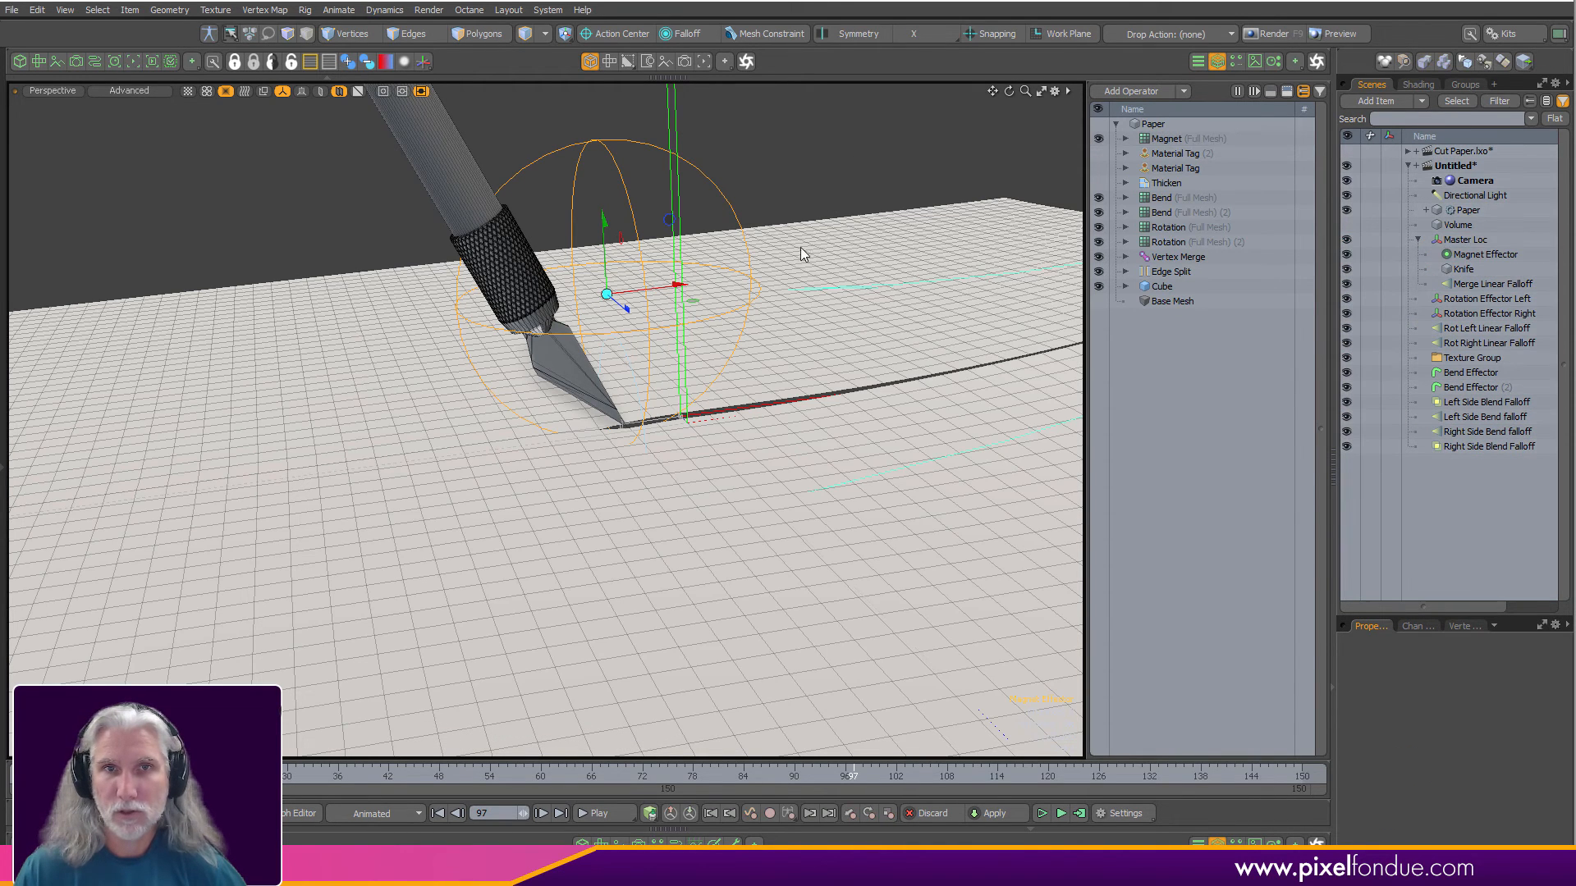
alt+drag(800, 248, 767, 337)
drag(400, 785, 565, 785)
alt+drag(789, 532, 837, 415)
mouse_move(566, 775)
mouse_down()
mouse_move(531, 776)
mouse_move(669, 776)
mouse_move(514, 775)
mouse_move(591, 776)
mouse_up()
Scale the Magnet Effector to about 53% in X and scrub the cut to frame 111.
ctrl+alt+drag(640, 447, 837, 210)
click(858, 170)
scroll(731, 321, up, 5)
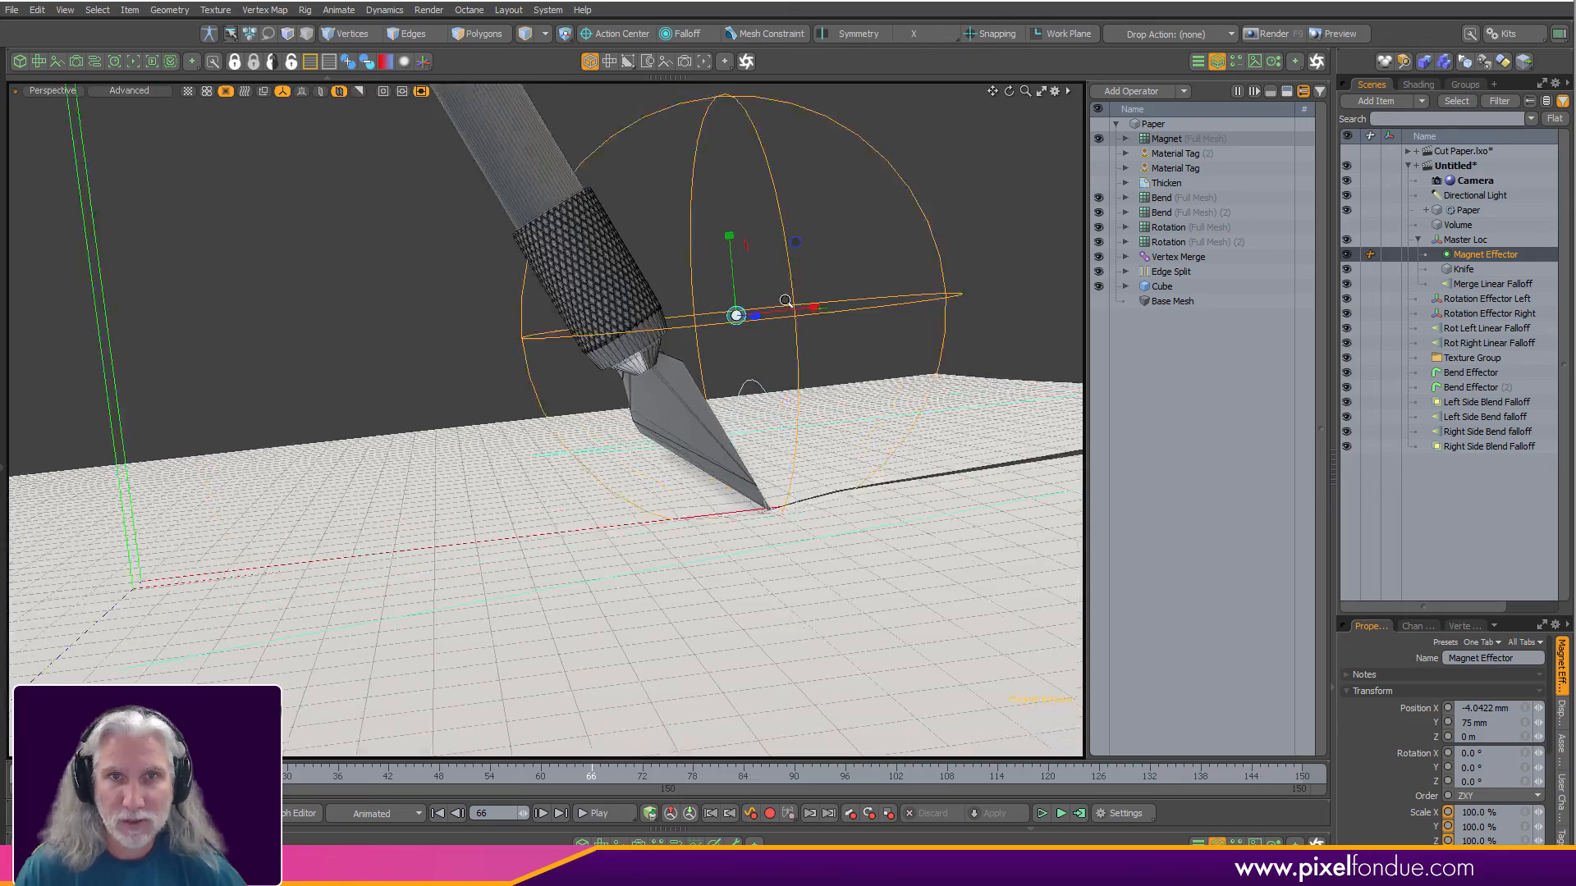
drag(813, 314, 774, 317)
alt+drag(721, 433, 751, 566)
drag(605, 775, 972, 776)
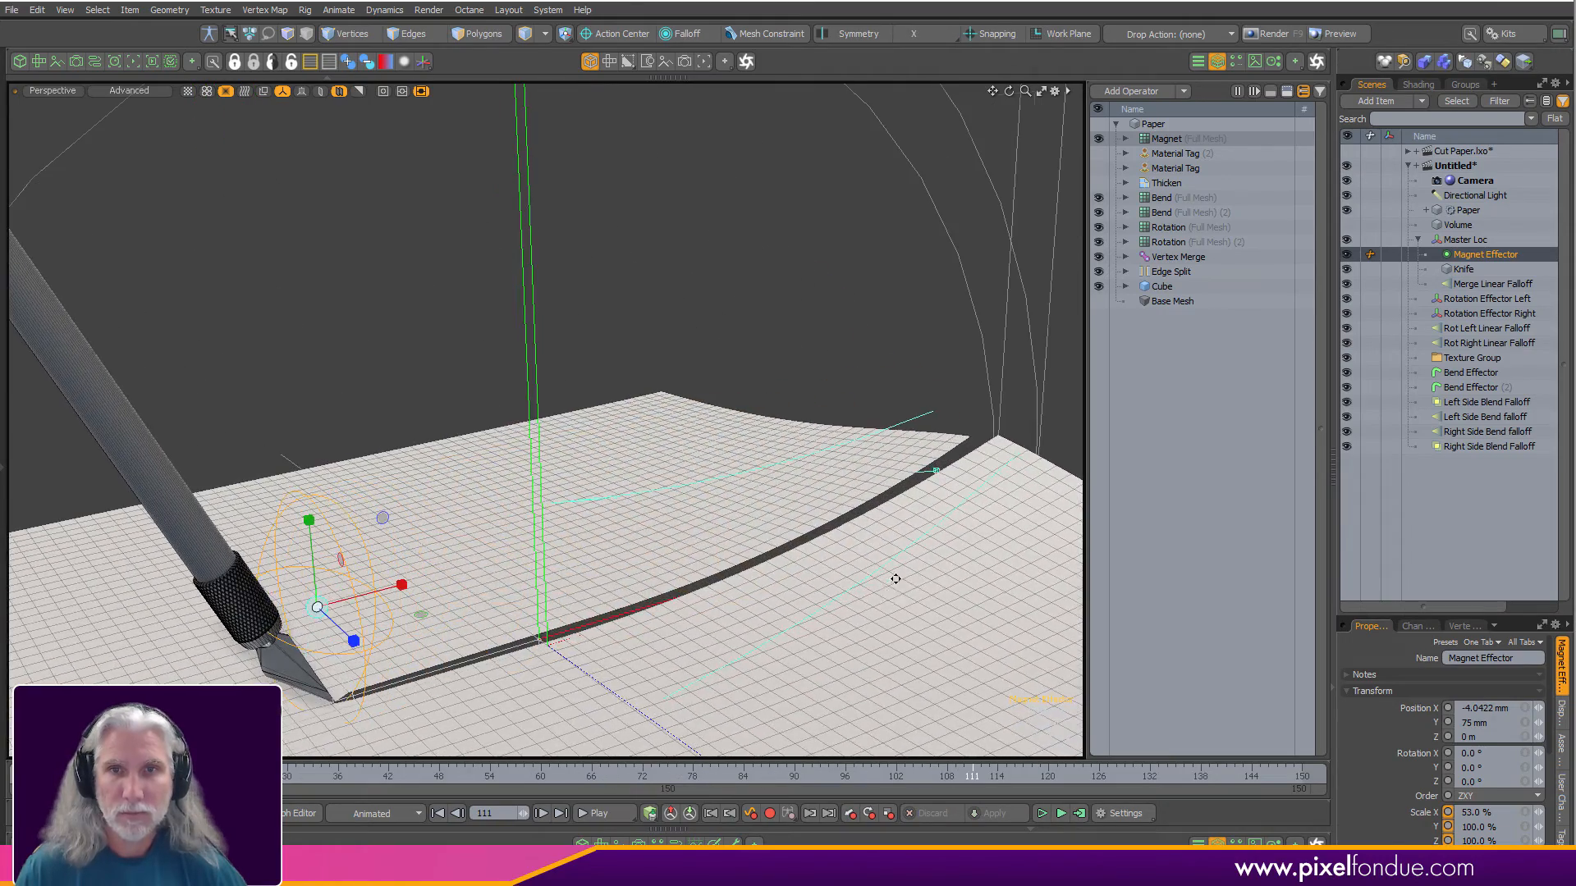
Move the Magnet operation between Rotation (2) and Vertex Merge in Paper's stack and hide the locators.
ctrl+alt+drag(897, 576, 857, 517)
alt+shift+drag(909, 445, 985, 400)
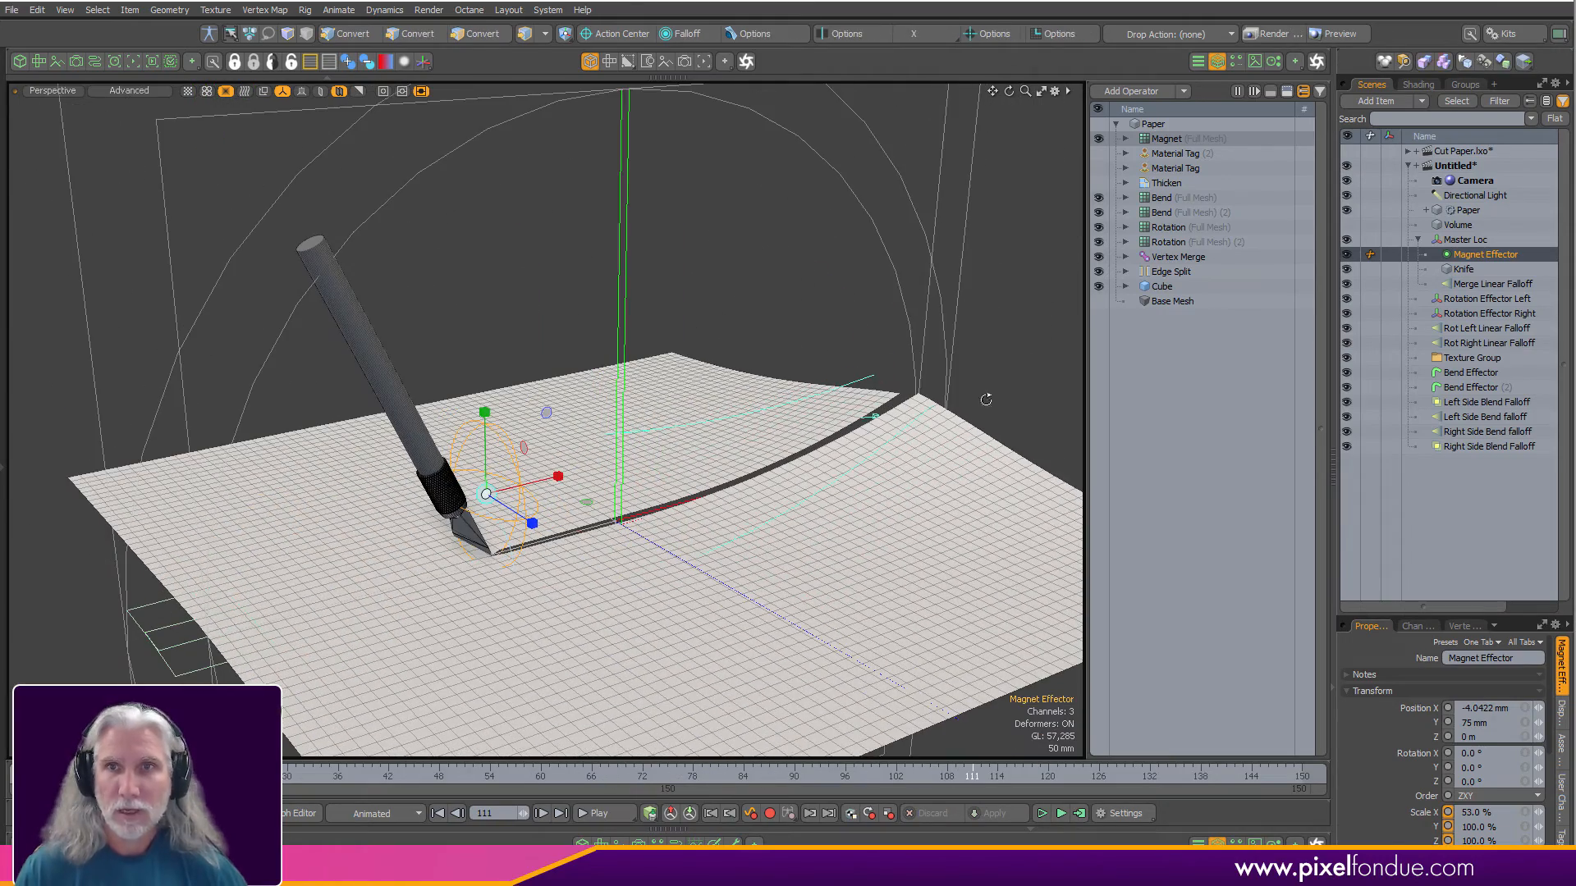
click(1164, 140)
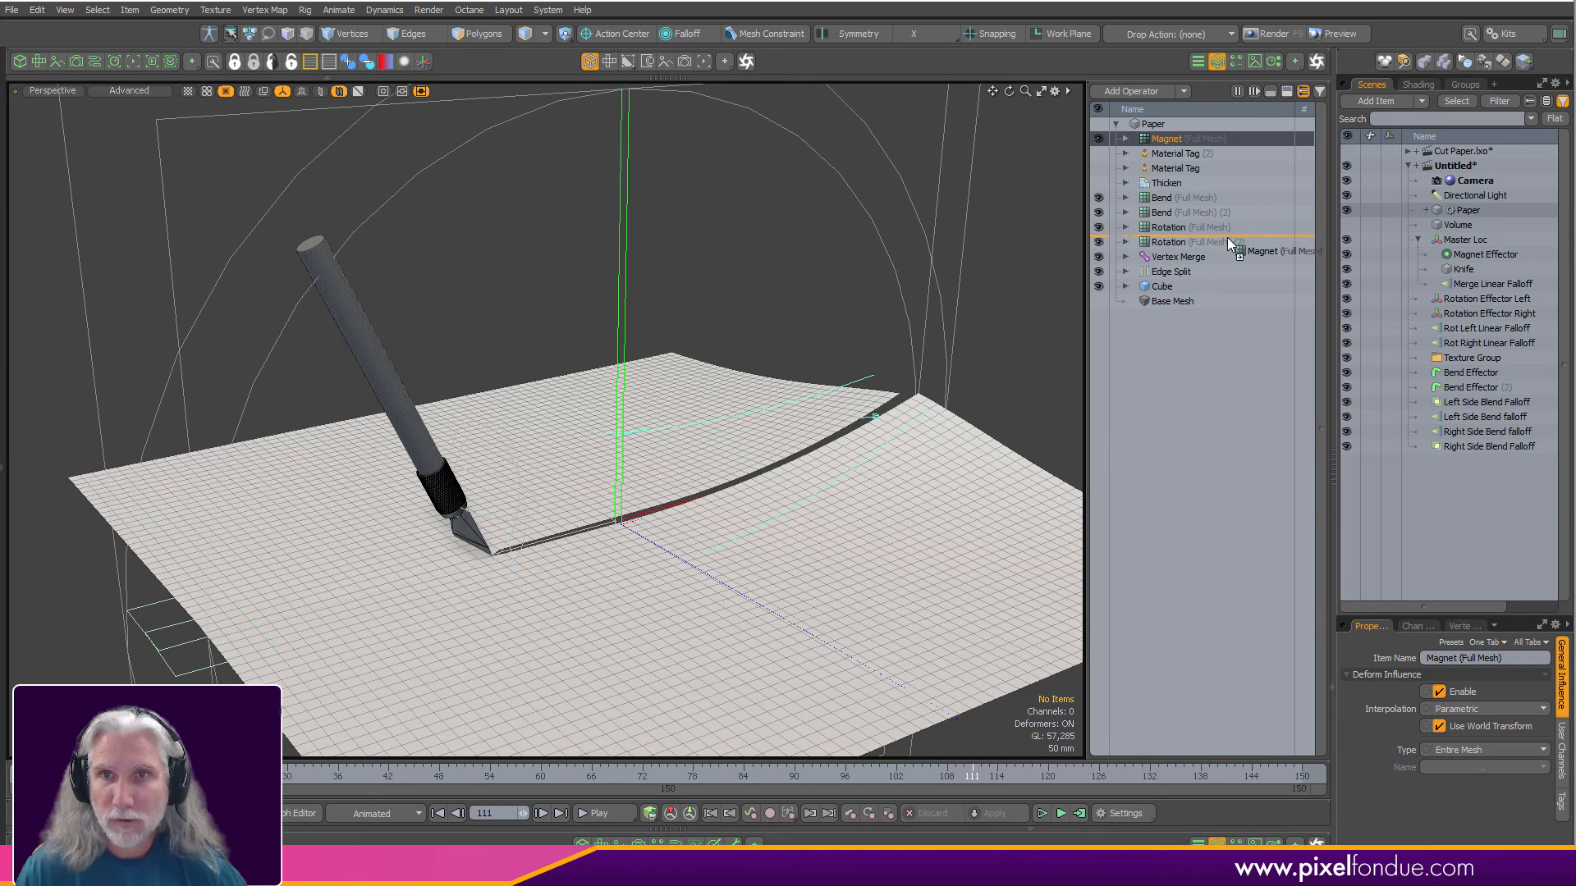
drag(1195, 245, 1184, 248)
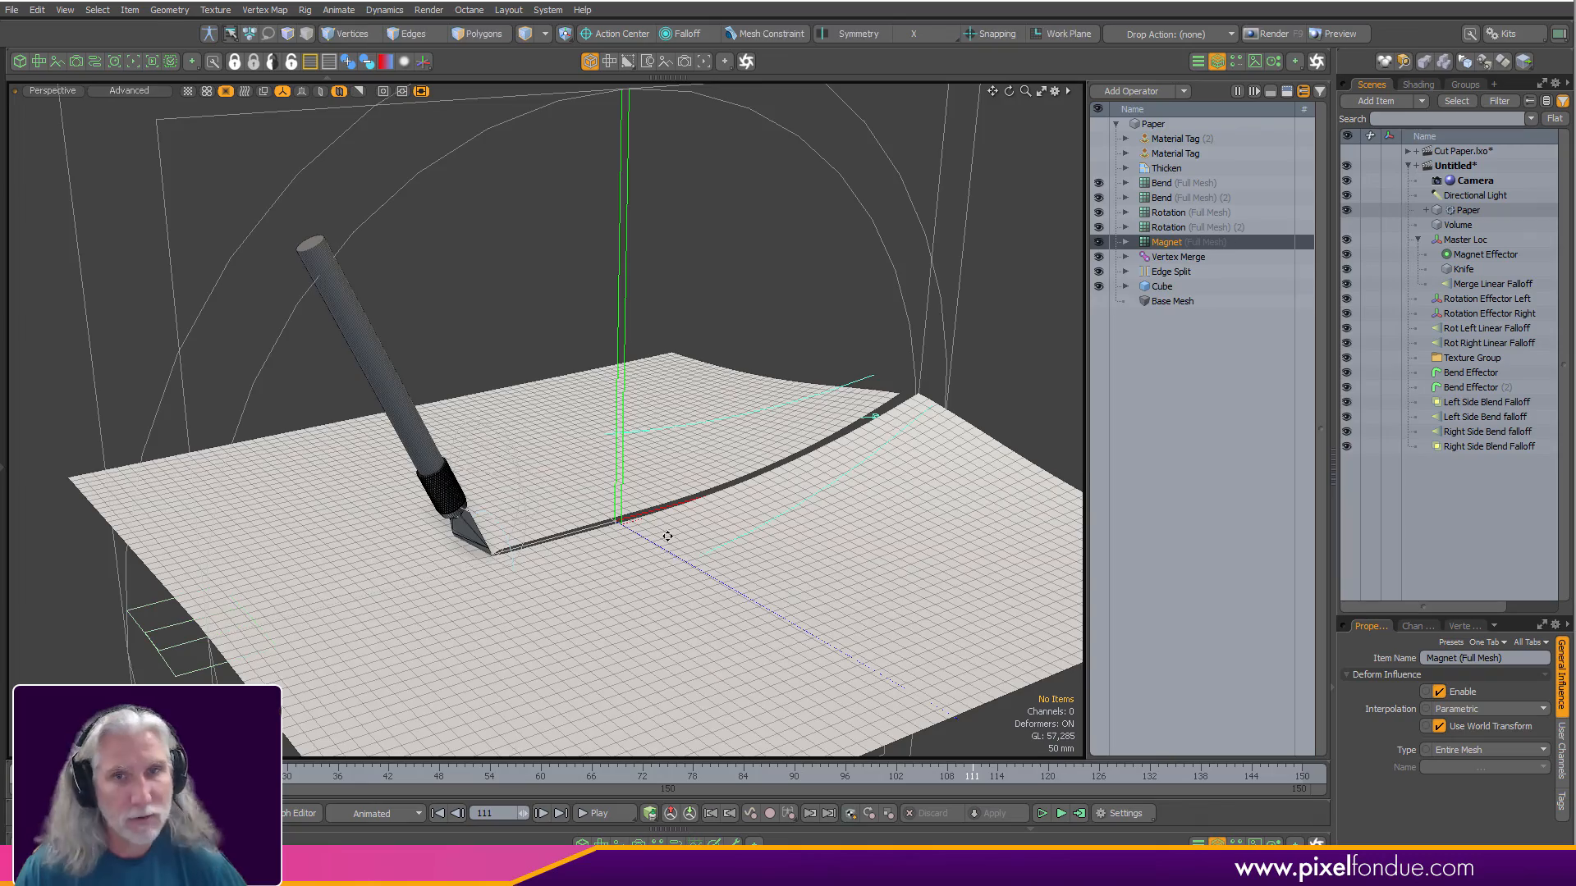
alt+shift+drag(667, 536, 638, 516)
key(ctrl+3)
click(675, 503)
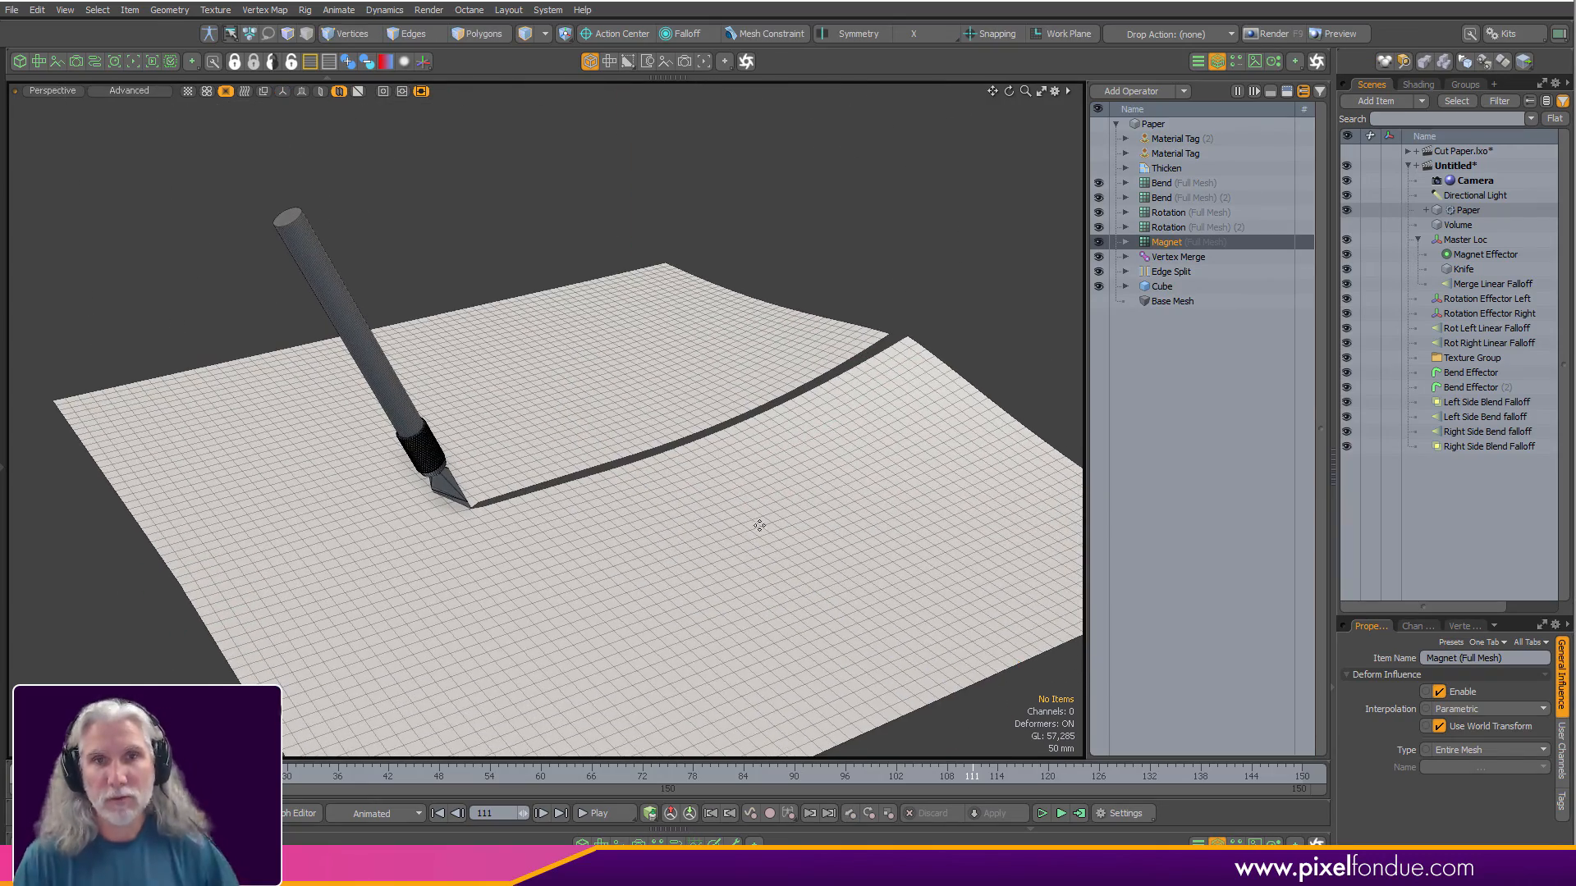
alt+drag(697, 559, 710, 512)
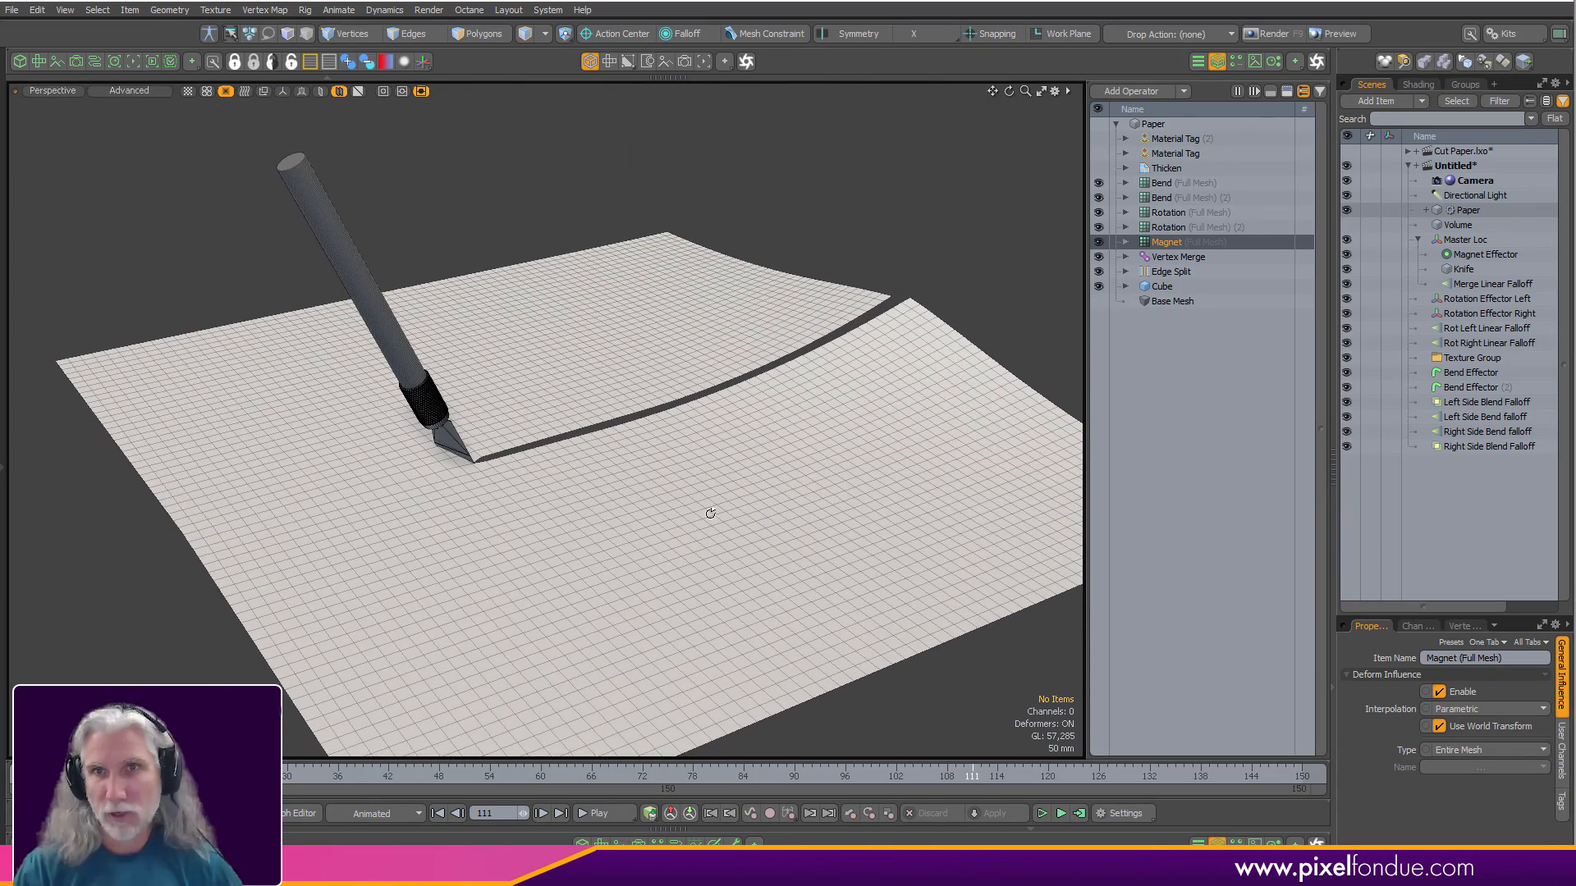
Re-enable Thicken with both Material Tags off and review the cutting animation from the start without the wireframe.
drag(1102, 174, 1102, 140)
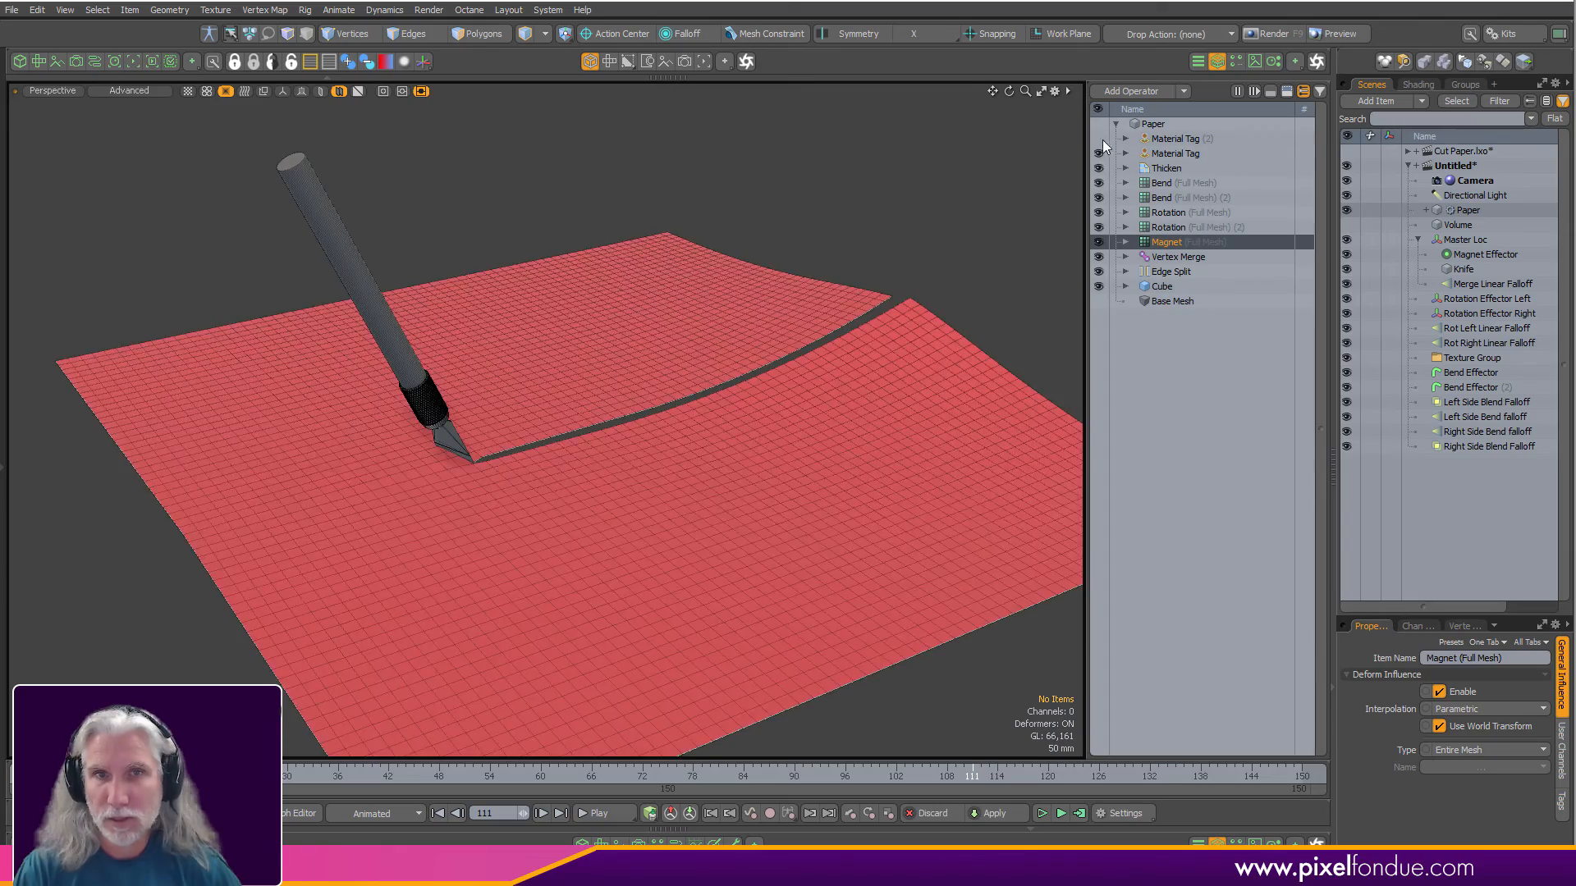
click(1098, 153)
key(Home)
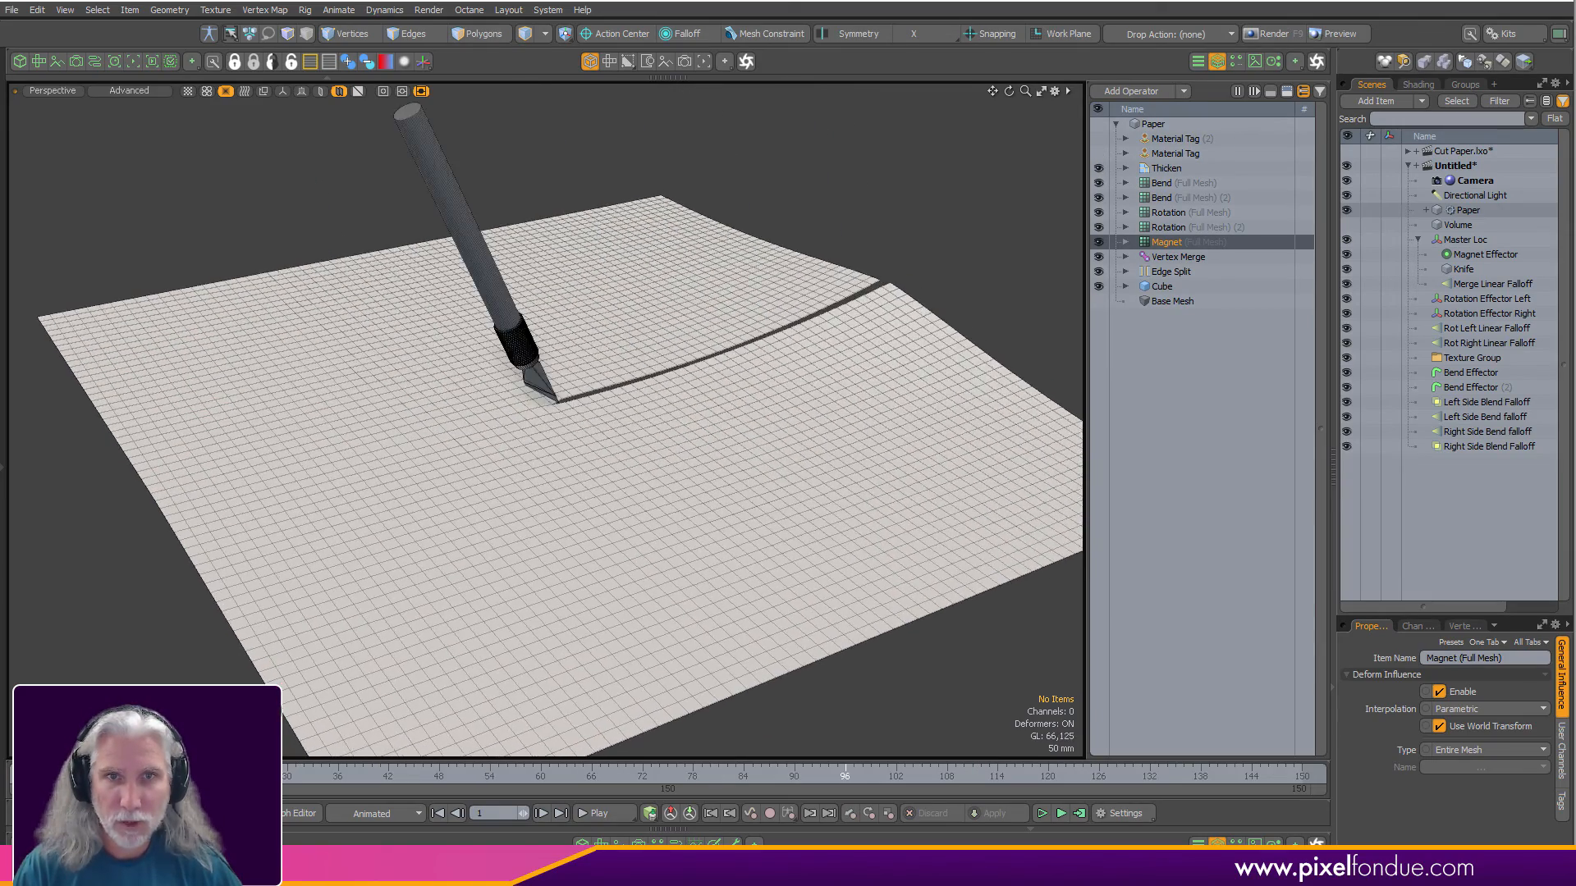
alt+drag(974, 468, 343, 758)
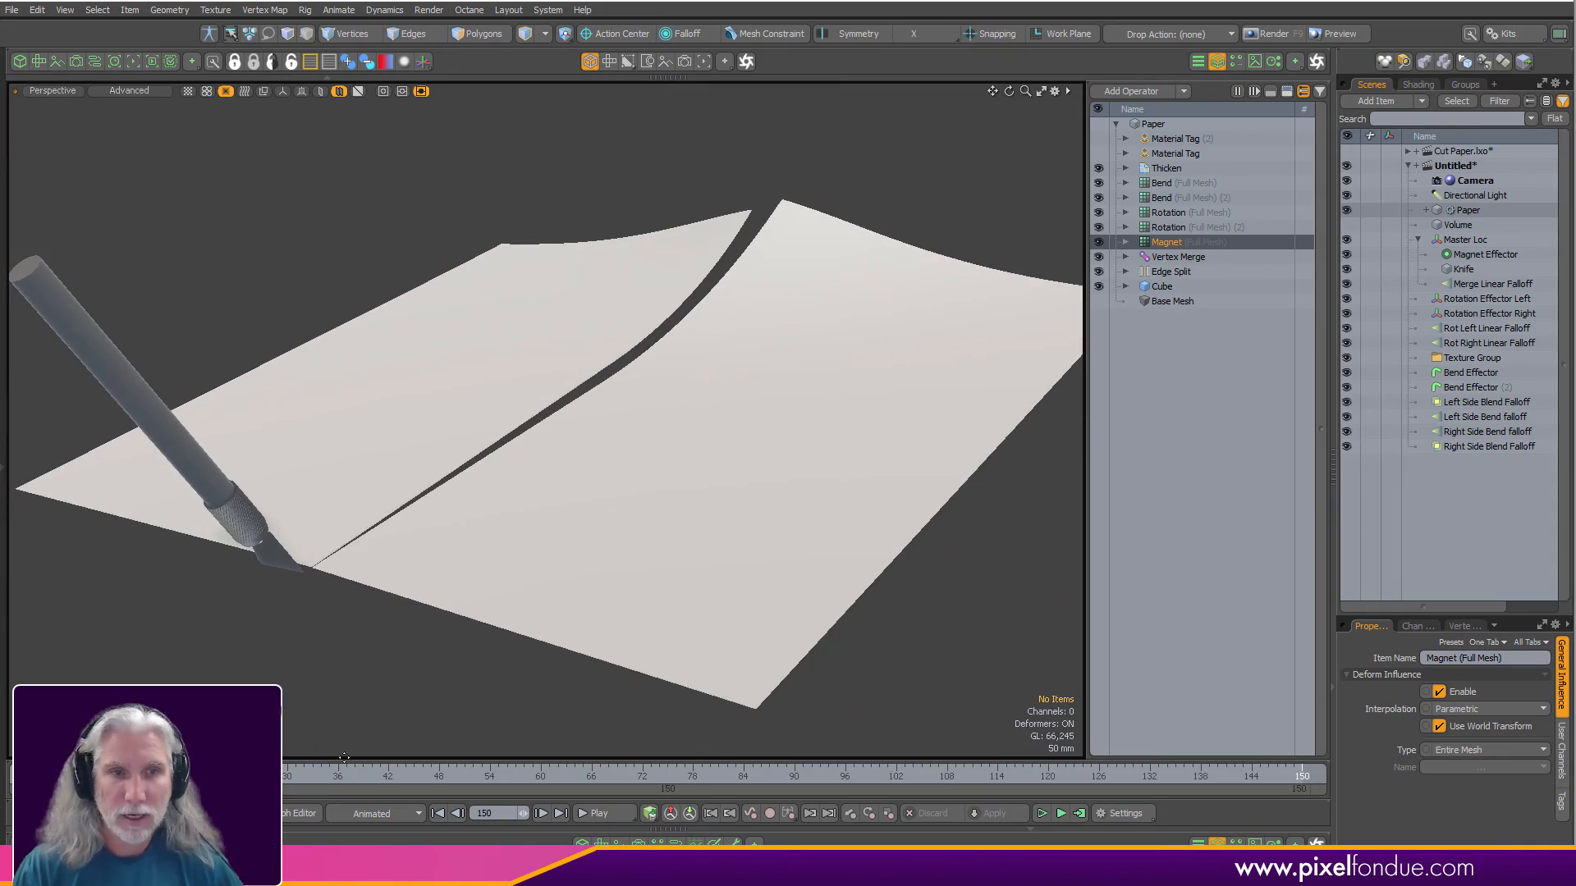
Enable both Material Tag operations and play the animation to review the coloured paper being cut.
click(1098, 153)
click(1098, 138)
alt+drag(575, 574, 499, 707)
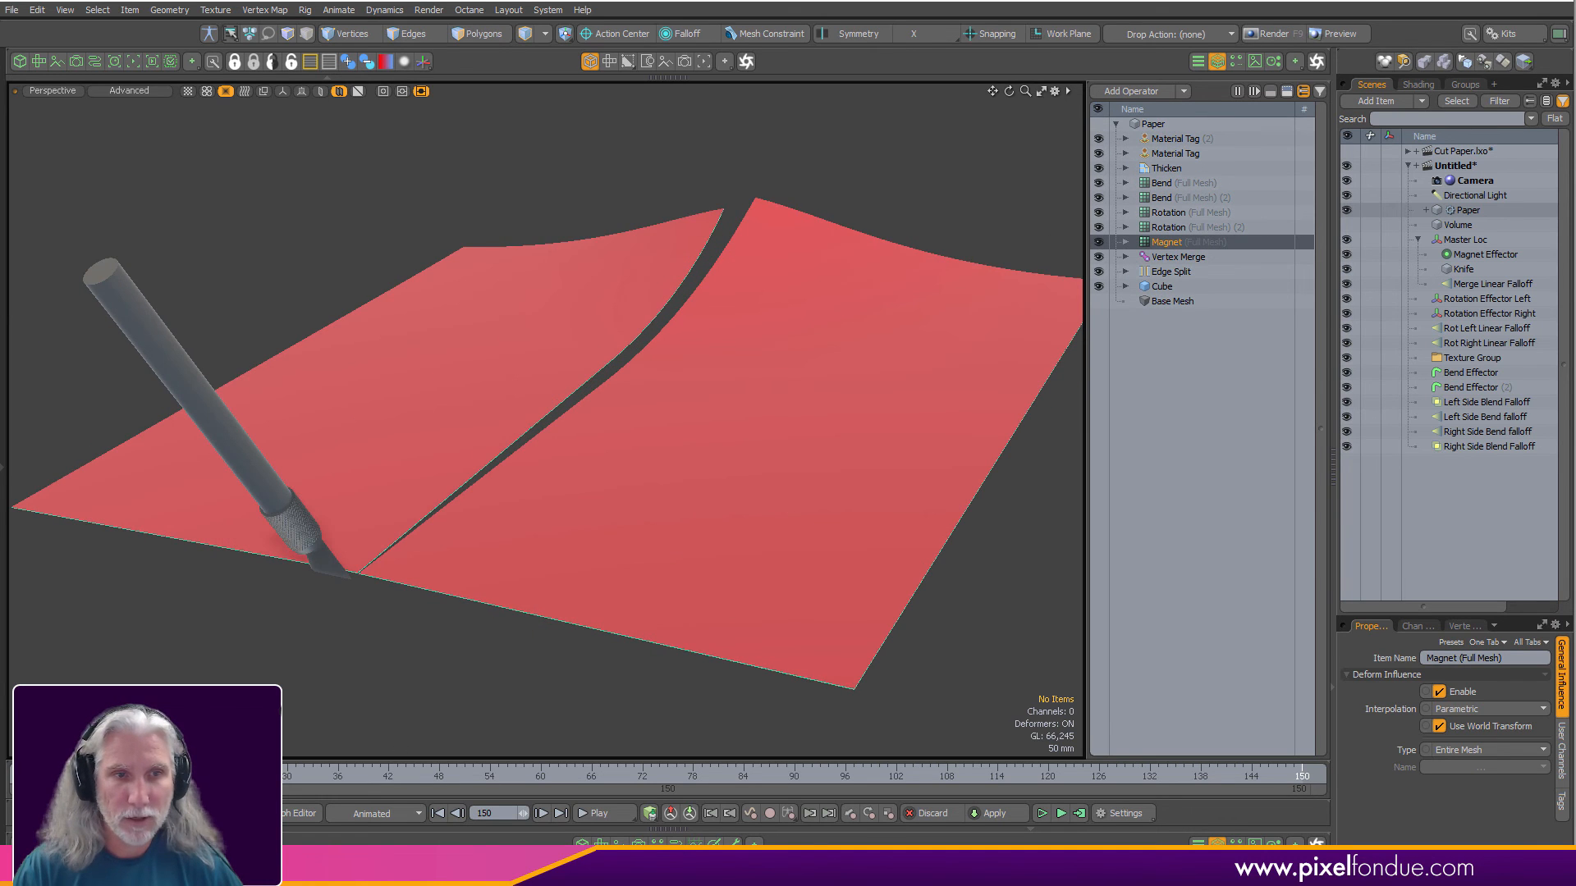
key(ctrl+space)
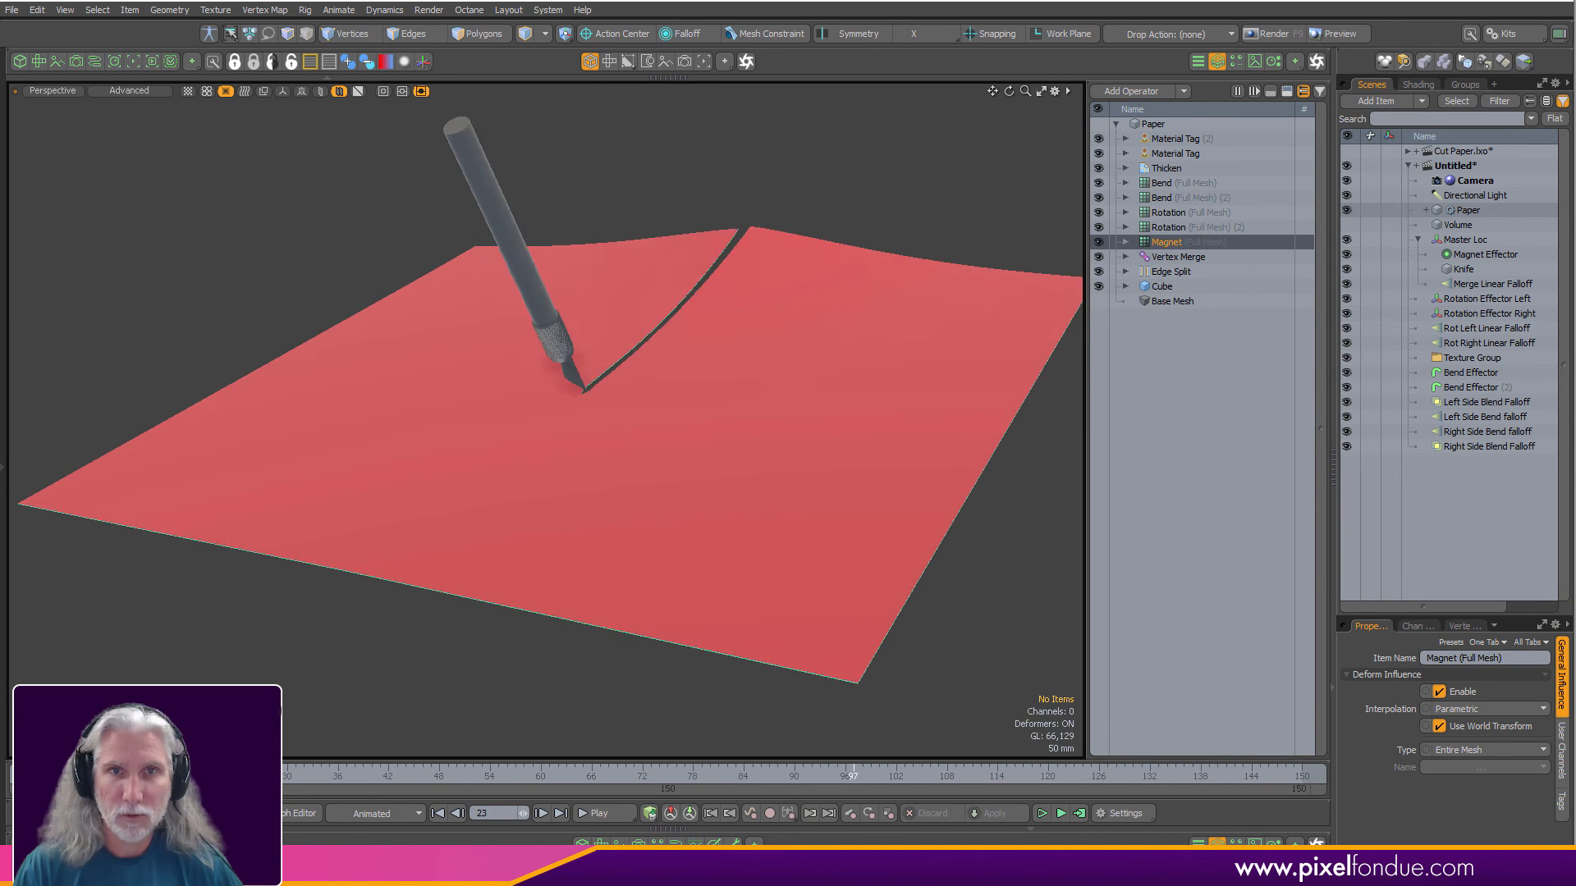
alt+drag(916, 478, 856, 509)
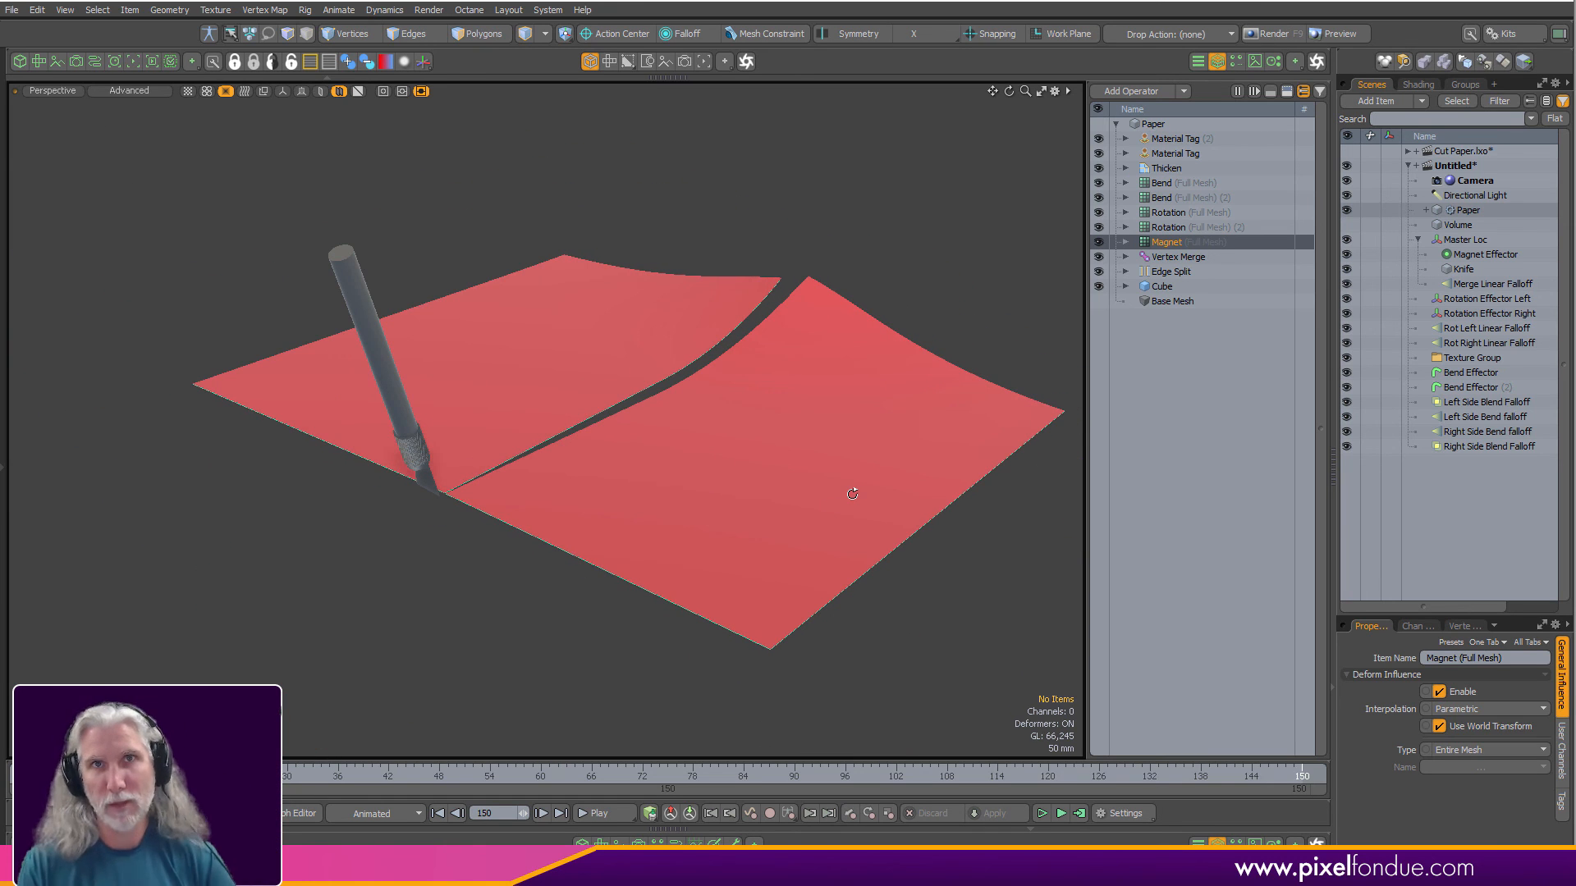